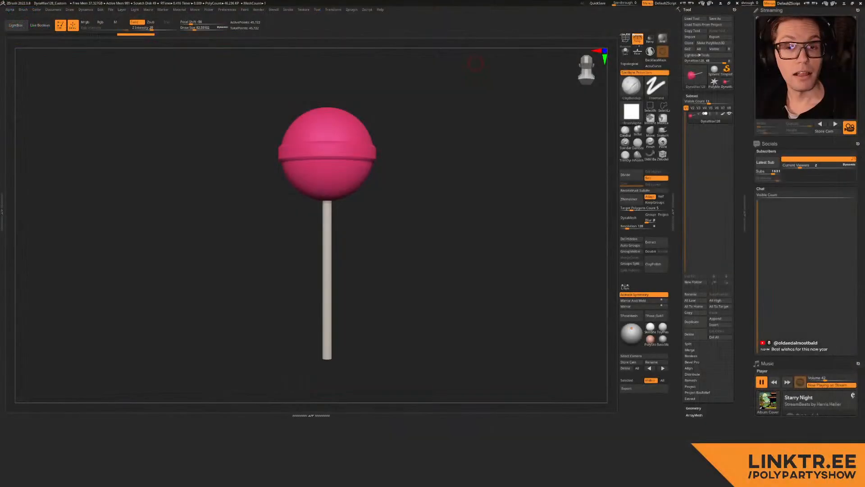
pyautogui.moveTo(450, 198); pyautogui.dragTo(411, 192)
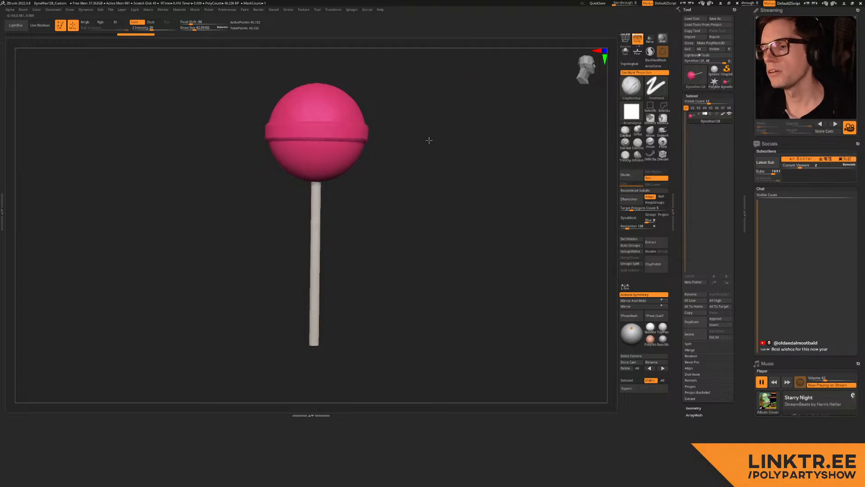
pyautogui.keyDown('alt'); pyautogui.moveTo(425, 161); pyautogui.dragTo(438, 184); pyautogui.keyUp('alt')
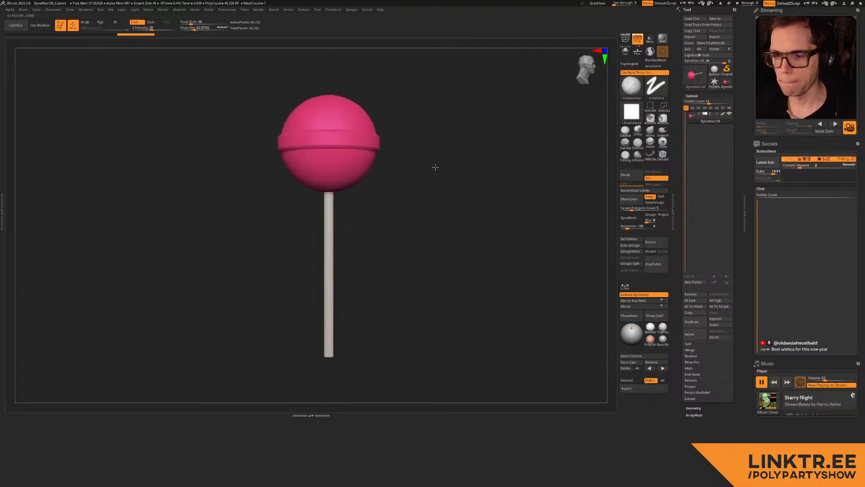
pyautogui.moveTo(450, 106)
pyautogui.mouseDown()
pyautogui.moveTo(458, 232)
pyautogui.moveTo(433, 143)
pyautogui.moveTo(454, 145)
pyautogui.moveTo(444, 135)
pyautogui.moveTo(440, 178)
pyautogui.moveTo(446, 133)
pyautogui.moveTo(474, 116)
pyautogui.moveTo(478, 218)
pyautogui.moveTo(457, 228)
pyautogui.moveTo(479, 185)
pyautogui.mouseUp()
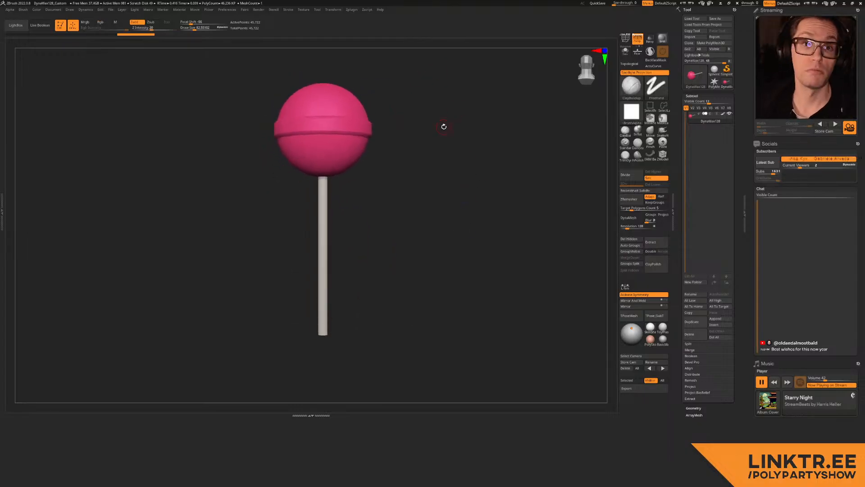
pyautogui.keyDown('alt'); pyautogui.moveTo(437, 138); pyautogui.dragTo(433, 172); pyautogui.keyUp('alt')
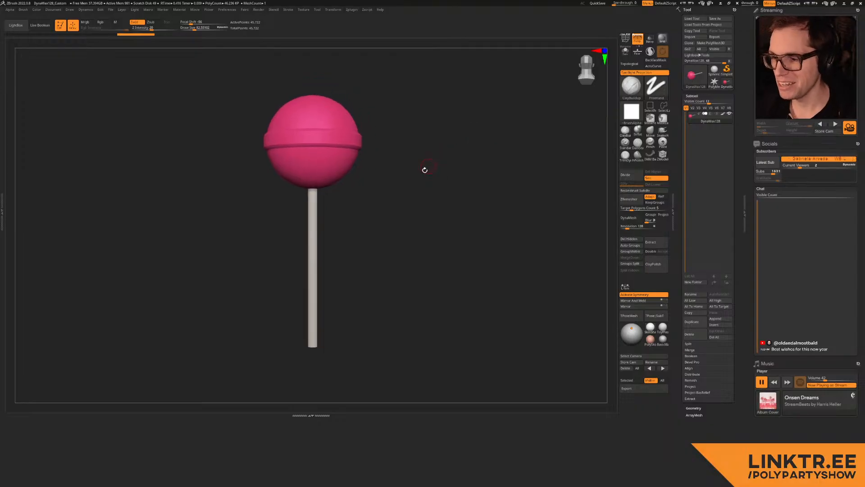
pyautogui.moveTo(368, 150); pyautogui.dragTo(421, 175)
pyautogui.keyDown('alt'); pyautogui.moveTo(431, 101); pyautogui.dragTo(426, 156); pyautogui.keyUp('alt')
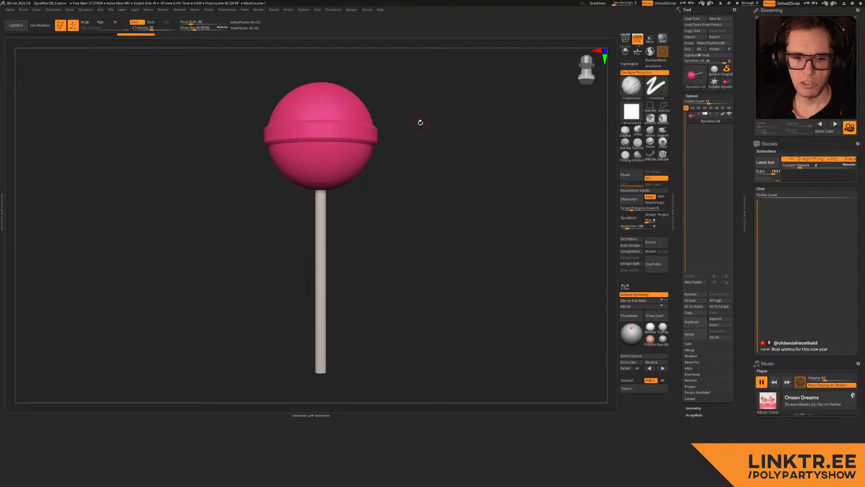
pyautogui.moveTo(431, 166); pyautogui.dragTo(419, 181)
pyautogui.moveTo(420, 149)
pyautogui.mouseDown()
pyautogui.moveTo(420, 187)
pyautogui.moveTo(417, 176)
pyautogui.moveTo(440, 180)
pyautogui.moveTo(434, 170)
pyautogui.moveTo(450, 185)
pyautogui.moveTo(450, 159)
pyautogui.moveTo(439, 148)
pyautogui.moveTo(445, 180)
pyautogui.moveTo(435, 162)
pyautogui.mouseUp()
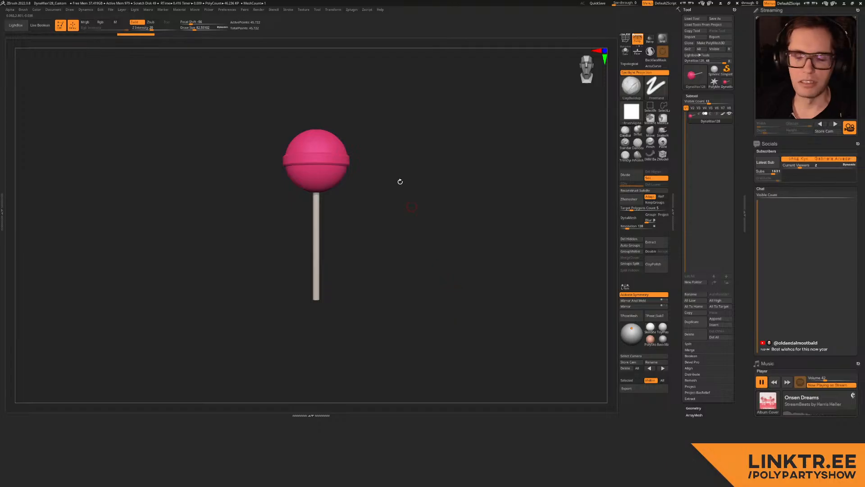
pyautogui.moveTo(407, 158); pyautogui.dragTo(417, 179)
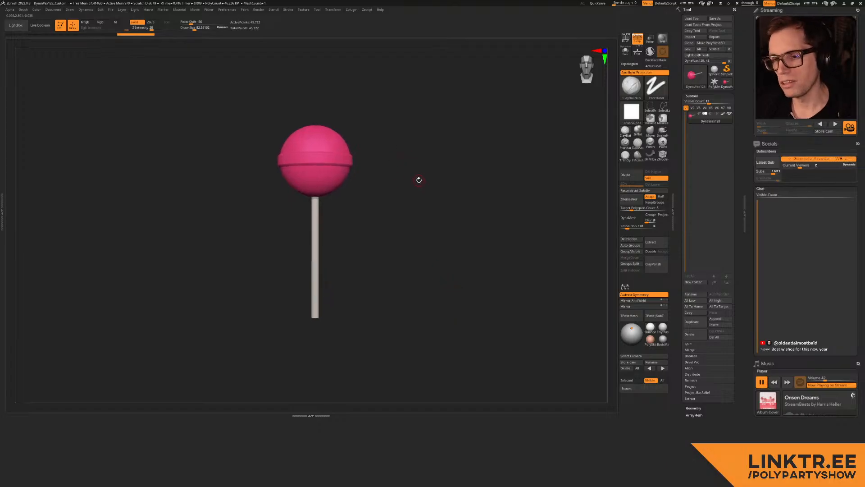
# Step: Turn off symmetry and rotate the lollipop so its stick points diagonally up and towards the viewer
pyautogui.press('w')
pyautogui.press('x')
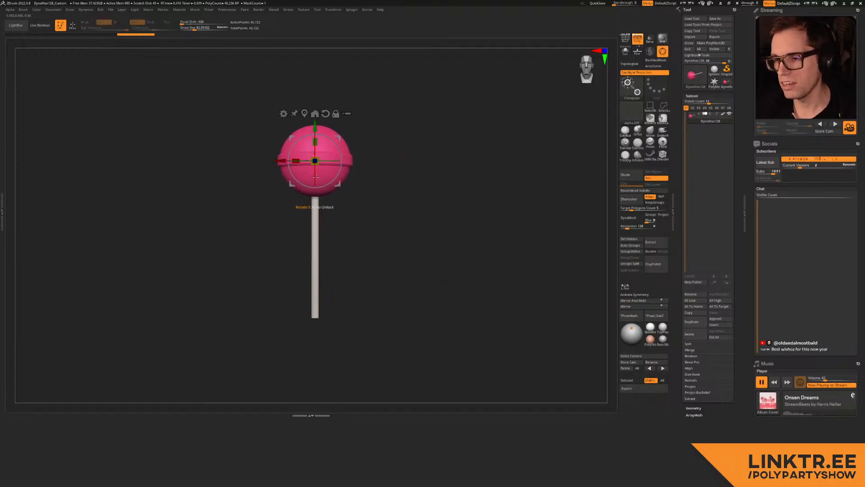
pyautogui.moveTo(314, 172)
pyautogui.mouseDown()
pyautogui.moveTo(327, 149)
pyautogui.moveTo(307, 178)
pyautogui.mouseUp()
pyautogui.keyDown('alt'); pyautogui.moveTo(377, 66); pyautogui.dragTo(387, 145); pyautogui.keyUp('alt')
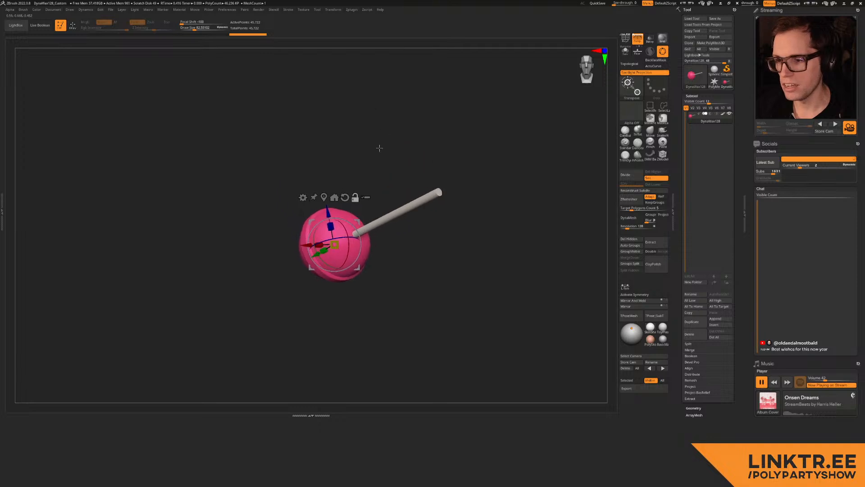
pyautogui.moveTo(348, 231); pyautogui.dragTo(316, 252)
pyautogui.hotkey('ctrl', 'z')
pyautogui.hotkey('ctrl', 'z')
pyautogui.moveTo(357, 176)
pyautogui.keyDown('alt'); pyautogui.mouseDown()
pyautogui.moveTo(402, 153)
pyautogui.moveTo(390, 149)
pyautogui.moveTo(404, 253)
pyautogui.moveTo(418, 228)
pyautogui.mouseUp(); pyautogui.keyUp('alt')
pyautogui.press('q')
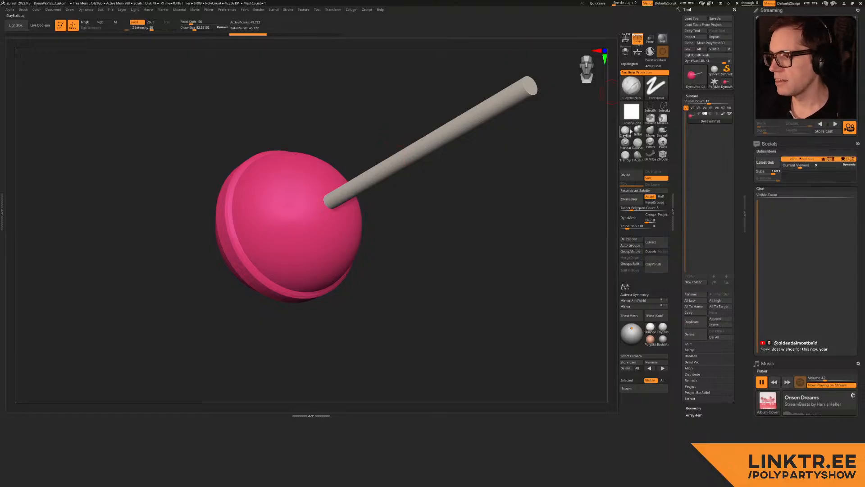
# Step: Isolate the stick from the candy head and split the two parts into separate subtools
pyautogui.keyDown('ctrl'); pyautogui.moveTo(303, 195); pyautogui.dragTo(315, 220, button='right'); pyautogui.keyUp('ctrl')
pyautogui.press('s')
pyautogui.moveTo(316, 221); pyautogui.dragTo(320, 220)
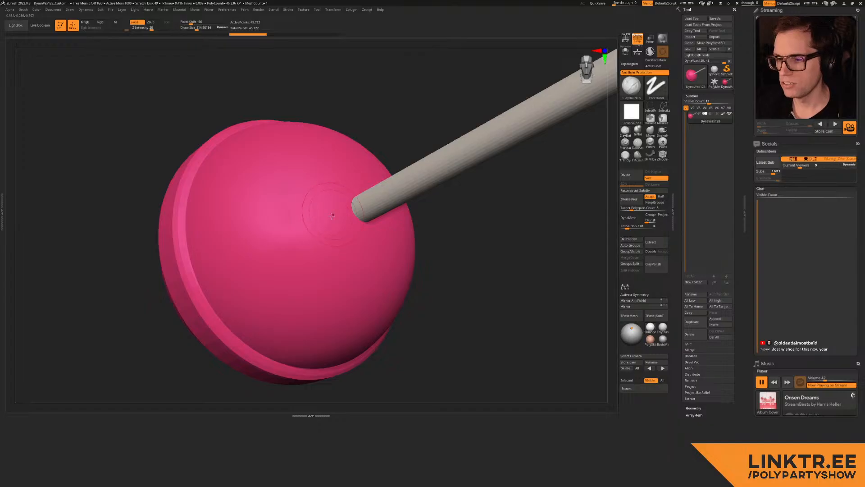
pyautogui.keyDown('ctrl'); pyautogui.keyDown('shift'); pyautogui.click(405, 193); pyautogui.keyUp('shift'); pyautogui.keyUp('ctrl')
pyautogui.keyDown('ctrl'); pyautogui.moveTo(450, 213); pyautogui.dragTo(462, 194, button='right'); pyautogui.keyUp('ctrl')
pyautogui.click(631, 270)
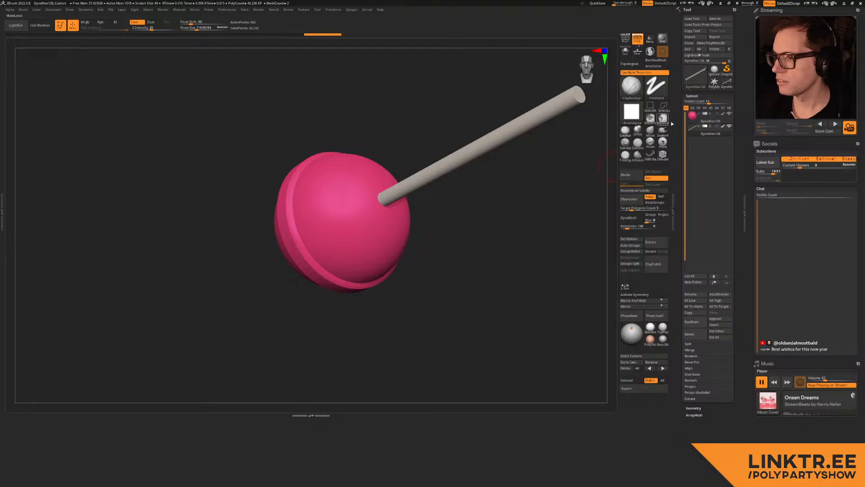
# Step: Make the candy head the active subtool and assign Alpha 06 to the ClayBuildup brush
pyautogui.click(709, 119)
pyautogui.press('f')
pyautogui.press('[')
pyautogui.press('[')
pyautogui.click(638, 108)
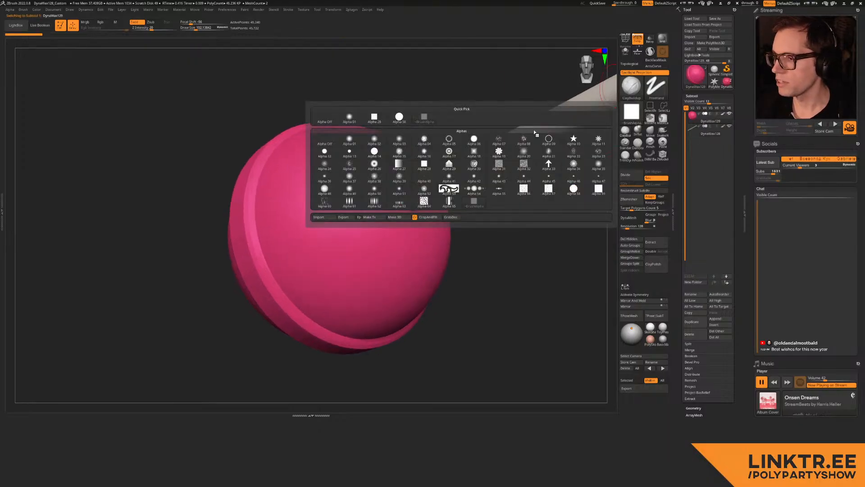
pyautogui.moveTo(467, 142)
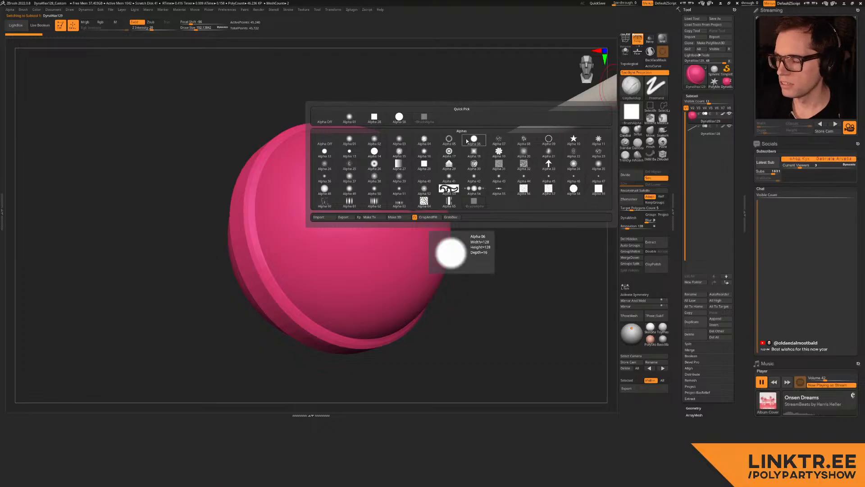
pyautogui.click(466, 140)
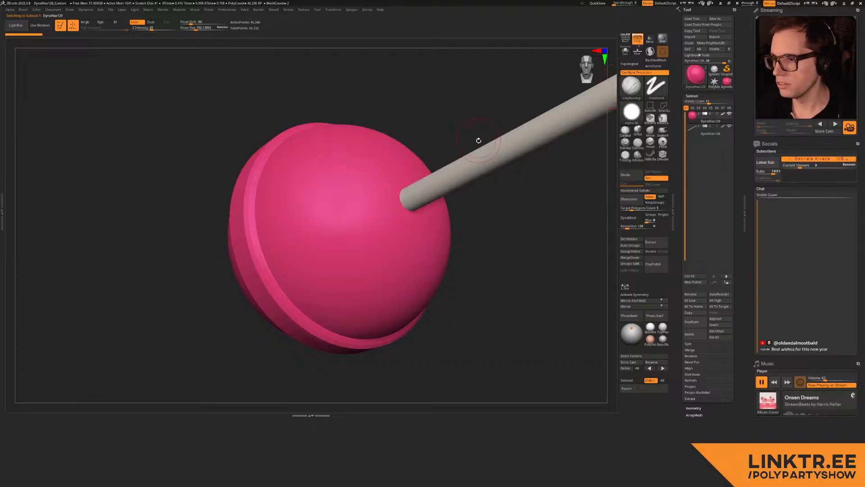
pyautogui.press(']')
pyautogui.moveTo(365, 197)
pyautogui.mouseDown()
pyautogui.moveTo(395, 194)
pyautogui.moveTo(393, 206)
pyautogui.moveTo(323, 224)
pyautogui.mouseUp()
pyautogui.keyDown('alt'); pyautogui.moveTo(323, 224); pyautogui.dragTo(337, 250, button='right'); pyautogui.keyUp('alt')
pyautogui.press(']')
pyautogui.moveTo(294, 188)
pyautogui.mouseDown()
pyautogui.moveTo(331, 202)
pyautogui.moveTo(269, 194)
pyautogui.mouseUp()
pyautogui.moveTo(381, 198)
pyautogui.mouseDown()
pyautogui.moveTo(351, 198)
pyautogui.moveTo(428, 174)
pyautogui.mouseUp()
pyautogui.moveTo(336, 243)
pyautogui.keyDown('ctrl'); pyautogui.mouseDown(button='right')
pyautogui.moveTo(342, 185)
pyautogui.moveTo(392, 207)
pyautogui.mouseUp(button='right'); pyautogui.keyUp('ctrl')
pyautogui.hotkey('ctrl', 'z')
pyautogui.hotkey('ctrl', 'z')
pyautogui.hotkey('ctrl', 'z')
# Step: Carve a mouth slit into the candy around the base of the stick and build up lips along it
pyautogui.moveTo(389, 173)
pyautogui.mouseDown(button='right')
pyautogui.moveTo(393, 188)
pyautogui.moveTo(356, 211)
pyautogui.mouseUp(button='right')
pyautogui.press('s')
pyautogui.moveTo(378, 248); pyautogui.dragTo(366, 247)
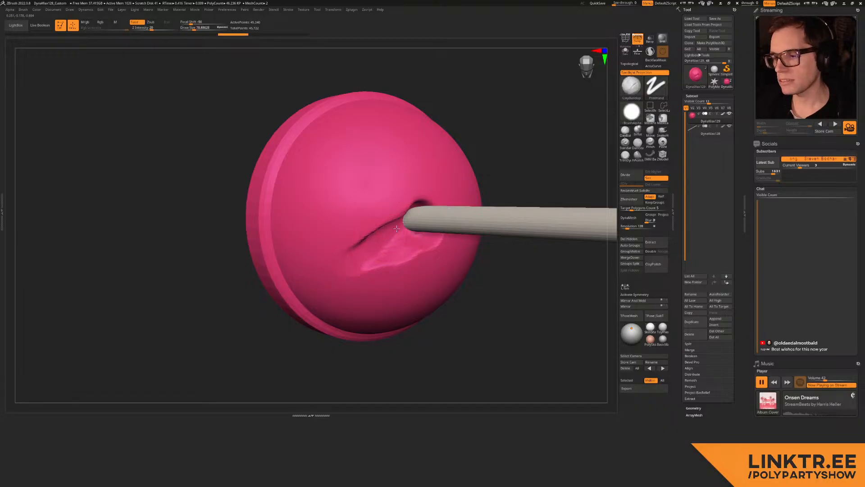
pyautogui.moveTo(353, 245); pyautogui.dragTo(380, 222)
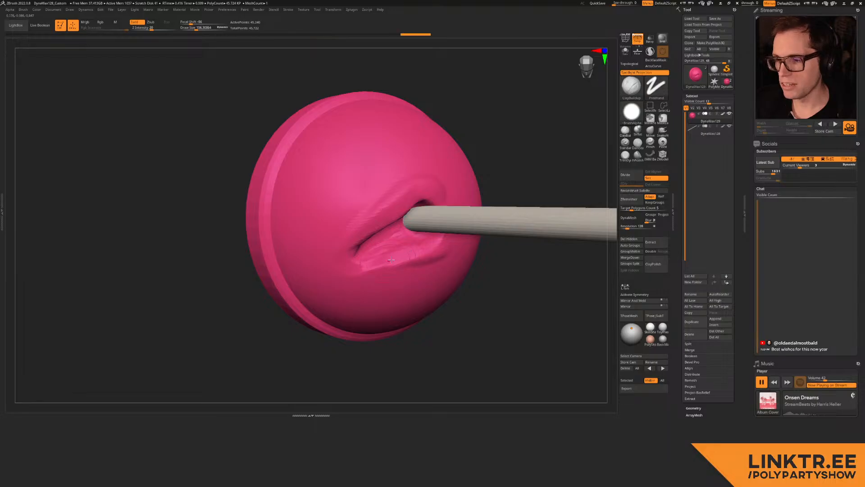
pyautogui.keyDown('alt'); pyautogui.moveTo(410, 238); pyautogui.dragTo(366, 194, button='right'); pyautogui.keyUp('alt')
pyautogui.moveTo(366, 194); pyautogui.dragTo(362, 212, button='right')
pyautogui.press('[')
pyautogui.moveTo(371, 212)
pyautogui.mouseDown()
pyautogui.moveTo(375, 201)
pyautogui.moveTo(383, 275)
pyautogui.mouseUp()
pyautogui.moveTo(383, 275); pyautogui.dragTo(388, 234, button='right')
pyautogui.moveTo(361, 223); pyautogui.dragTo(376, 219)
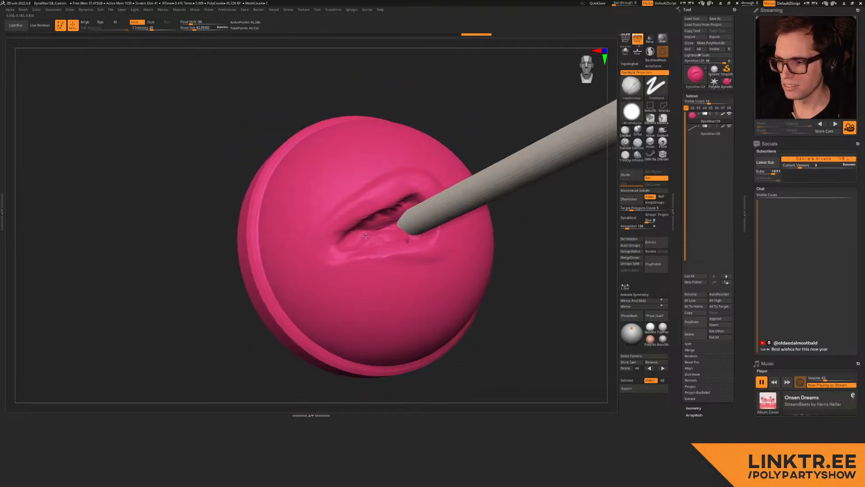
# Step: Sculpt a thick raised ridge above the upper lip and a rounded bulge across the candy's rim with a larger brush
pyautogui.moveTo(401, 227); pyautogui.dragTo(380, 215, button='right')
pyautogui.press(']')
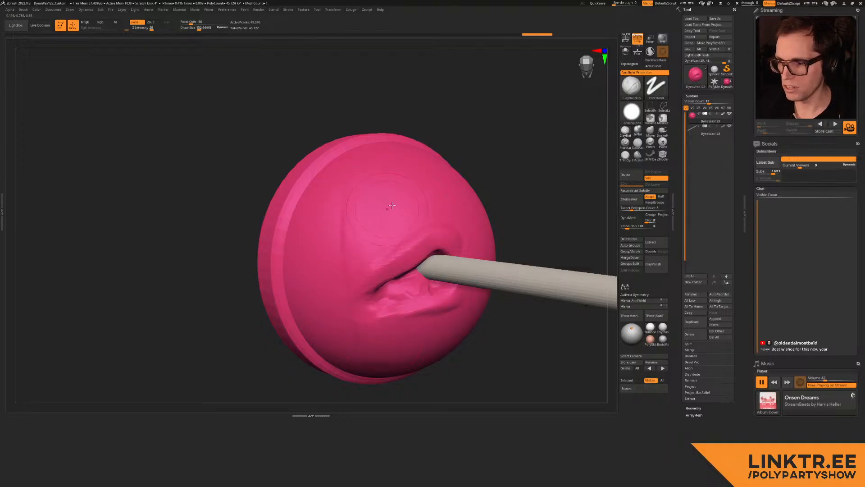
pyautogui.moveTo(374, 219); pyautogui.dragTo(413, 189)
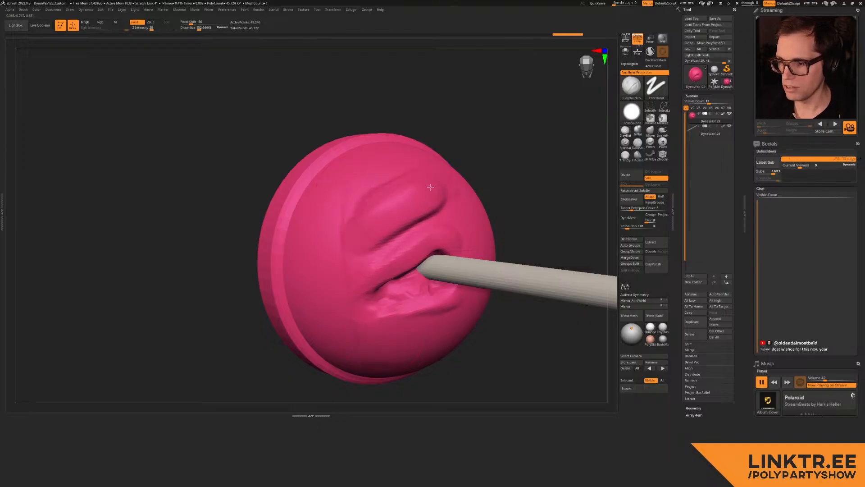
pyautogui.moveTo(402, 186); pyautogui.dragTo(411, 203, button='right')
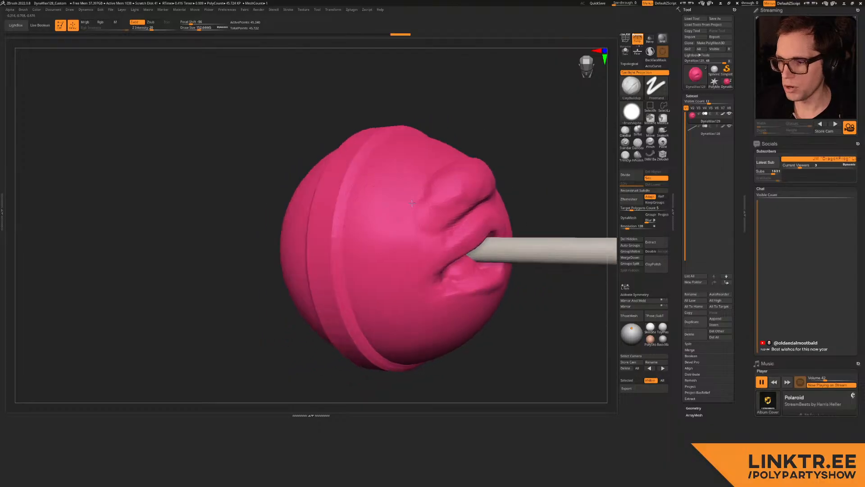
pyautogui.keyDown('ctrl'); pyautogui.moveTo(451, 182); pyautogui.dragTo(472, 184, button='right'); pyautogui.keyUp('ctrl')
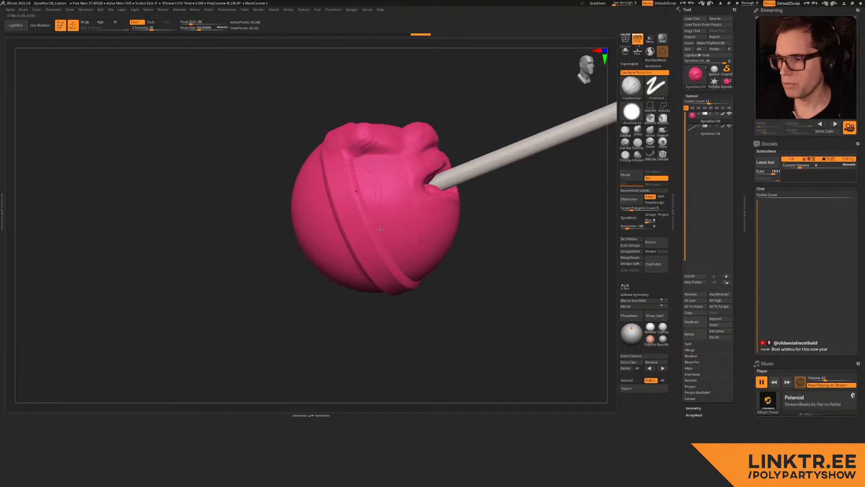
# Step: Examine the sculpted forms and the mesh wireframe of the candy head from several sides
pyautogui.moveTo(333, 157); pyautogui.dragTo(373, 265, button='right')
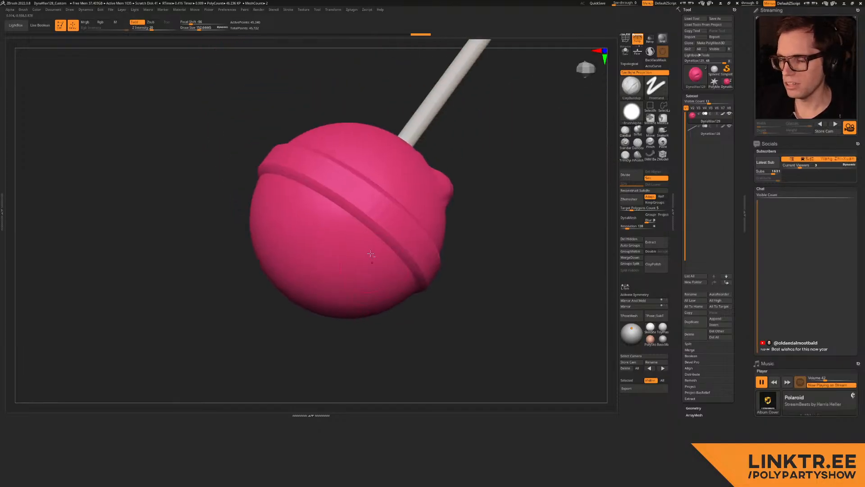
pyautogui.moveTo(377, 221)
pyautogui.mouseDown(button='right')
pyautogui.moveTo(427, 153)
pyautogui.moveTo(501, 173)
pyautogui.moveTo(452, 116)
pyautogui.moveTo(429, 267)
pyautogui.mouseUp(button='right')
pyautogui.hotkey('shift', 'f')
pyautogui.hotkey('ctrl', 'z')
pyautogui.keyDown('alt'); pyautogui.moveTo(518, 219); pyautogui.dragTo(428, 214, button='right'); pyautogui.keyUp('alt')
pyautogui.keyDown('ctrl'); pyautogui.moveTo(428, 214); pyautogui.dragTo(431, 172, button='right'); pyautogui.keyUp('ctrl')
pyautogui.keyDown('alt'); pyautogui.moveTo(455, 143); pyautogui.dragTo(429, 161, button='right'); pyautogui.keyUp('alt')
pyautogui.hotkey('shift', 'f')
pyautogui.moveTo(385, 186); pyautogui.dragTo(366, 157, button='right')
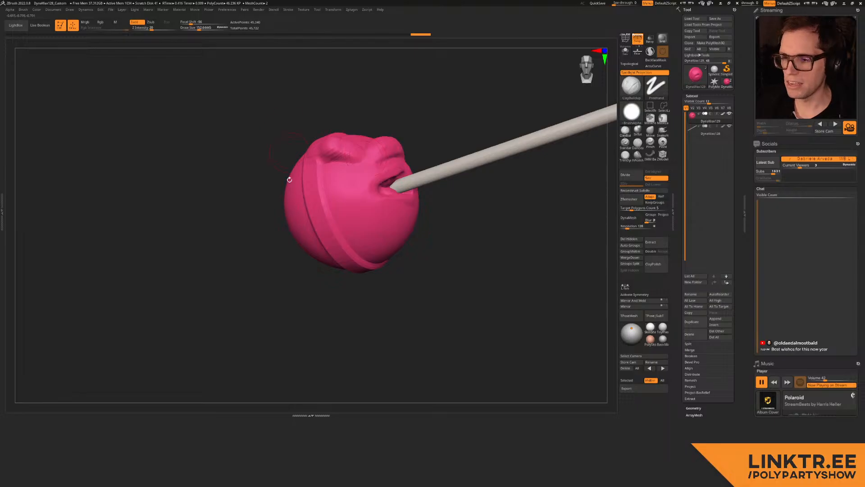
pyautogui.moveTo(439, 132); pyautogui.dragTo(432, 160, button='right')
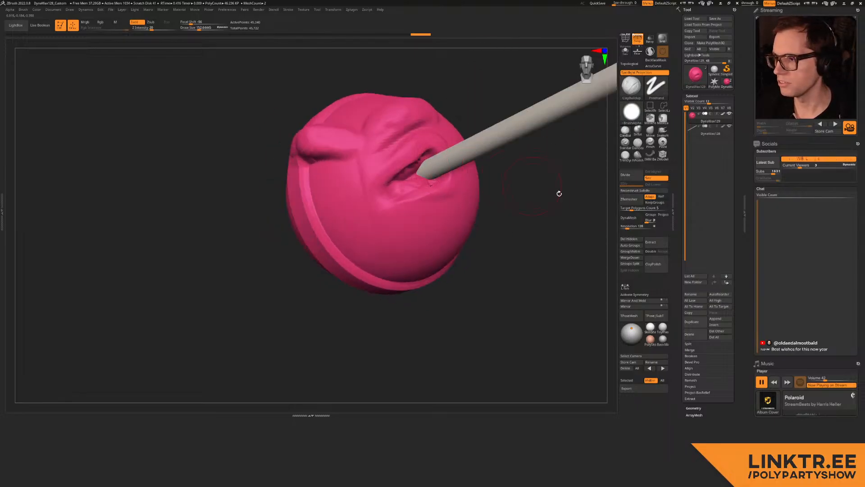
# Step: Append a Cylinder3D as a new subtool and fill it with white
pyautogui.click(719, 319)
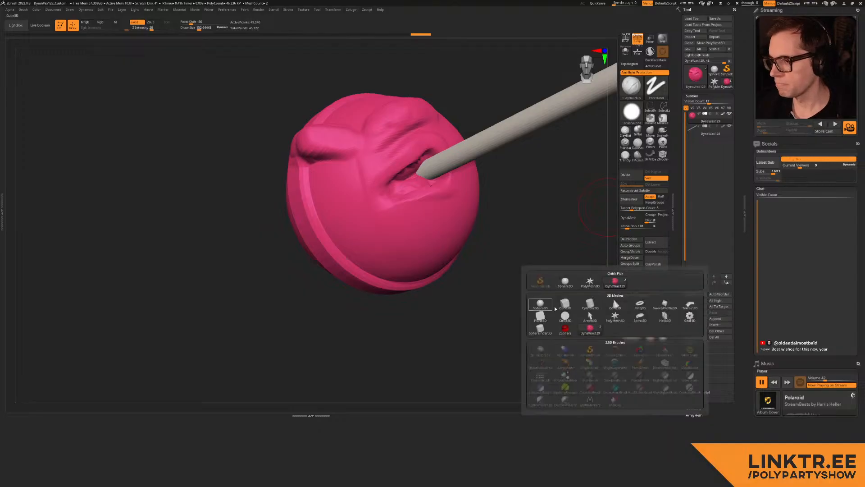
pyautogui.moveTo(548, 308)
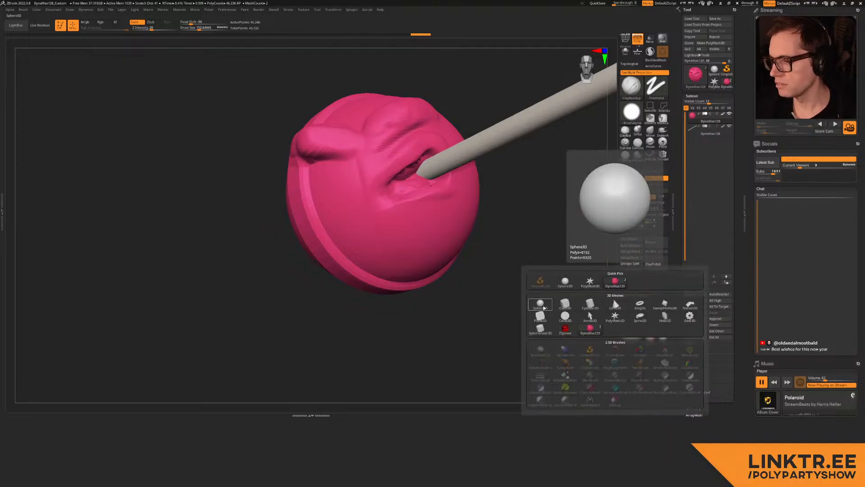
pyautogui.click(591, 304)
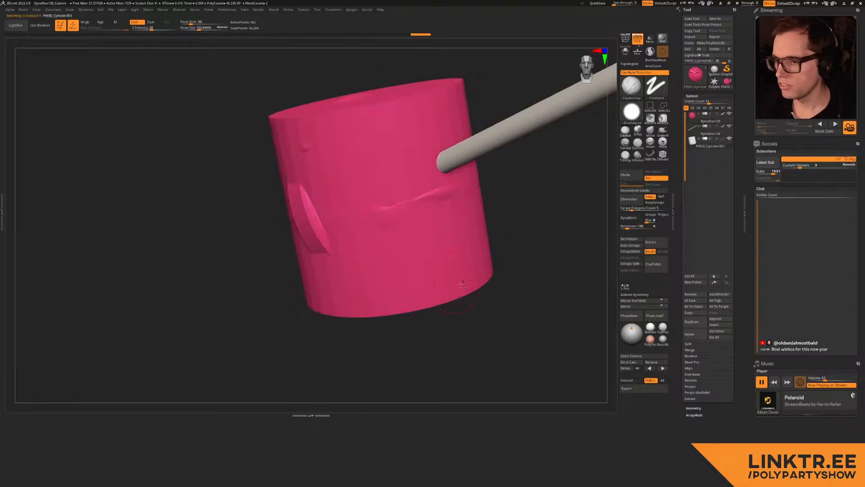
pyautogui.press('c')
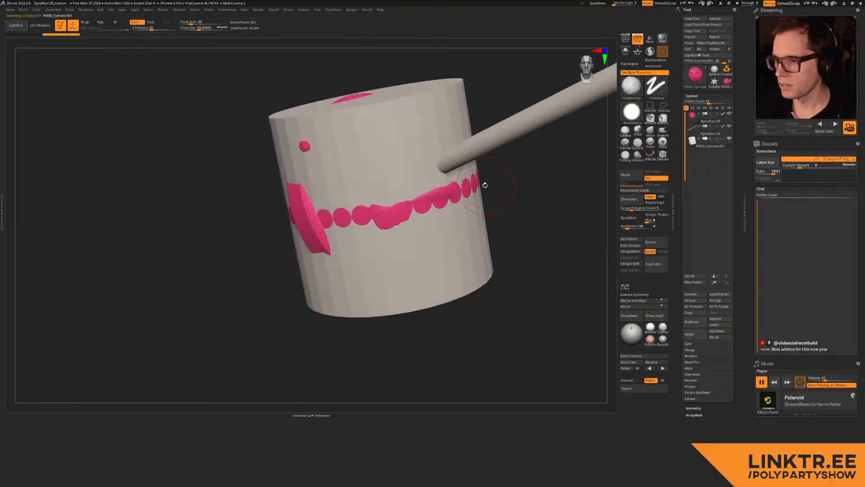
pyautogui.press('c')
pyautogui.click(460, 187)
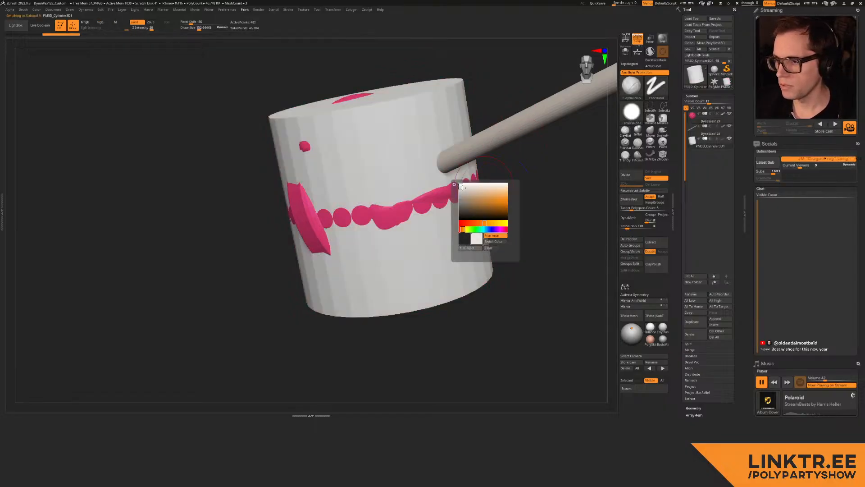
pyautogui.click(466, 249)
# Step: Shrink the white cylinder and place it inside the mouth opening beside the base of the stick
pyautogui.press('w')
pyautogui.moveTo(414, 195)
pyautogui.mouseDown(button='right')
pyautogui.moveTo(428, 178)
pyautogui.moveTo(428, 190)
pyautogui.mouseUp(button='right')
pyautogui.moveTo(382, 182); pyautogui.dragTo(374, 217)
pyautogui.moveTo(365, 180); pyautogui.dragTo(400, 177, button='right')
pyautogui.moveTo(393, 183); pyautogui.dragTo(492, 148)
pyautogui.moveTo(512, 132); pyautogui.dragTo(482, 130, button='right')
pyautogui.keyDown('ctrl'); pyautogui.moveTo(482, 131); pyautogui.dragTo(499, 175, button='right'); pyautogui.keyUp('ctrl')
# Step: Stretch the white cylinder across the width of the mouth and tilt it to follow the opening
pyautogui.moveTo(466, 172); pyautogui.dragTo(447, 165)
pyautogui.moveTo(469, 131); pyautogui.dragTo(424, 163, button='right')
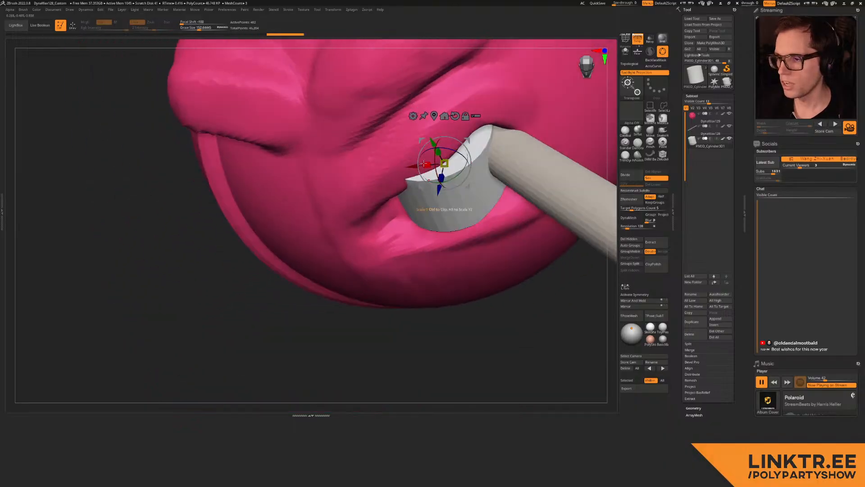
pyautogui.moveTo(417, 166); pyautogui.dragTo(384, 169)
pyautogui.moveTo(457, 176); pyautogui.dragTo(465, 166)
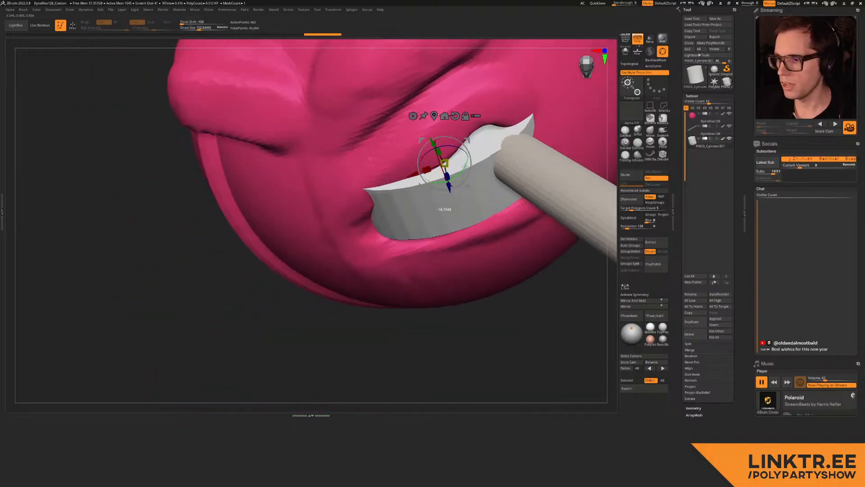
# Step: Reposition and tilt the white cylinder so that it sits under the upper lip as the upper teeth
pyautogui.moveTo(504, 123)
pyautogui.mouseDown(button='right')
pyautogui.moveTo(456, 181)
pyautogui.moveTo(476, 134)
pyautogui.mouseUp(button='right')
pyautogui.press('q')
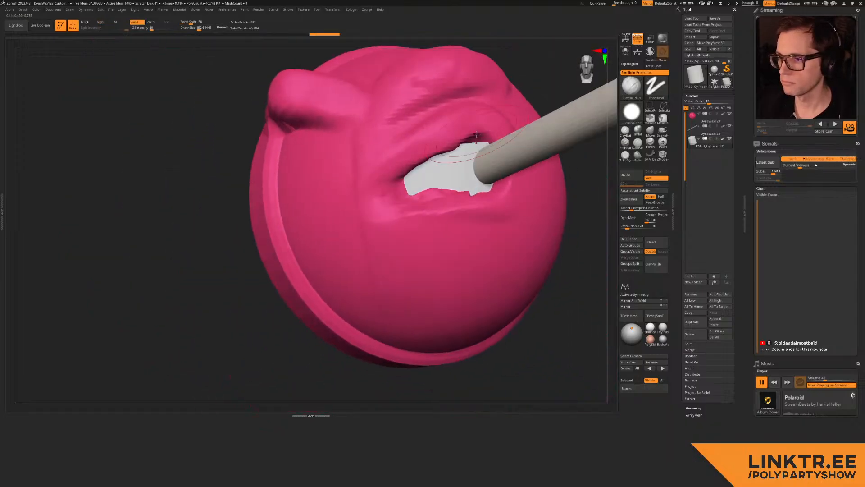
pyautogui.press('w')
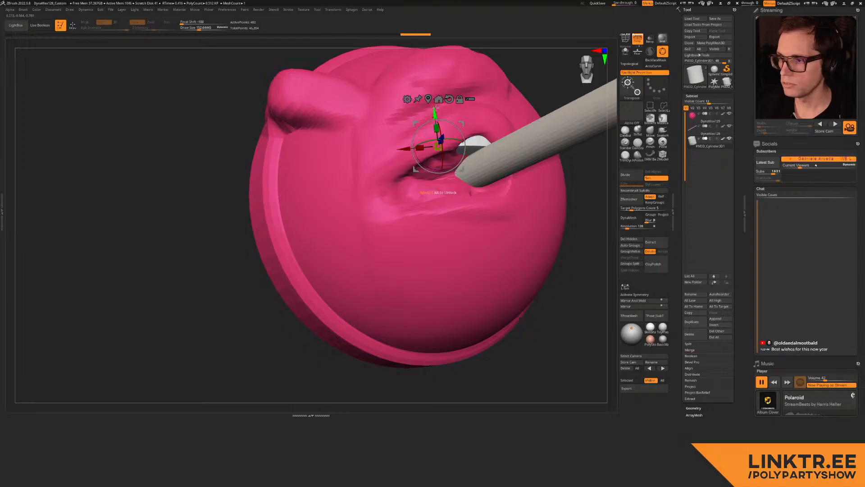
pyautogui.moveTo(415, 141)
pyautogui.mouseDown(button='right')
pyautogui.moveTo(416, 169)
pyautogui.moveTo(424, 151)
pyautogui.moveTo(425, 163)
pyautogui.mouseUp(button='right')
pyautogui.press('q')
pyautogui.press('w')
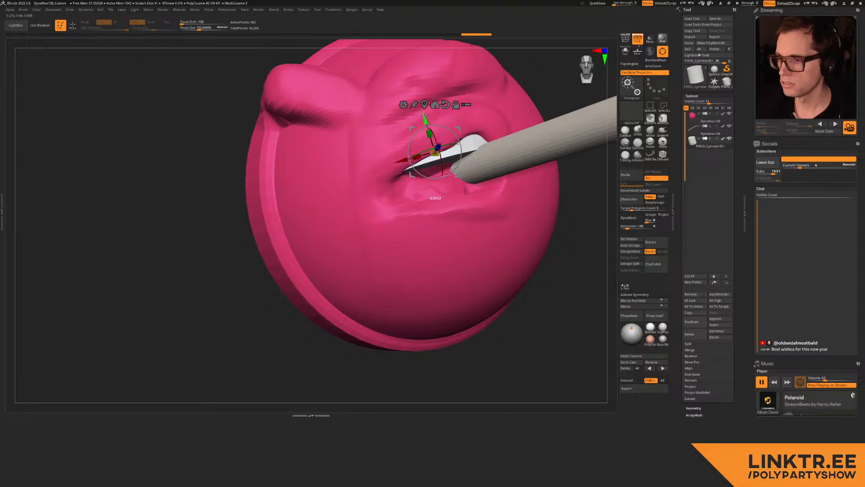
# Step: Duplicate the upper teeth downward and seat the copy behind the lower lip as the lower teeth
pyautogui.keyDown('ctrl'); pyautogui.moveTo(425, 120); pyautogui.dragTo(441, 172); pyautogui.keyUp('ctrl')
pyautogui.moveTo(441, 172); pyautogui.dragTo(460, 168, button='right')
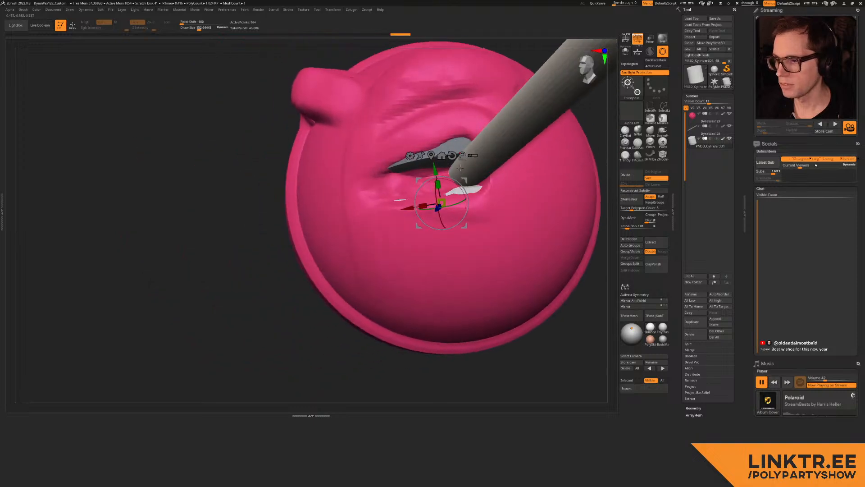
pyautogui.press('q')
pyautogui.moveTo(440, 193)
pyautogui.mouseDown(button='right')
pyautogui.moveTo(447, 156)
pyautogui.moveTo(489, 122)
pyautogui.moveTo(478, 97)
pyautogui.moveTo(515, 87)
pyautogui.moveTo(463, 90)
pyautogui.moveTo(462, 125)
pyautogui.moveTo(431, 191)
pyautogui.moveTo(447, 147)
pyautogui.moveTo(440, 136)
pyautogui.mouseUp(button='right')
# Step: Make the candy head the active subtool and append a new Cylinder3D
pyautogui.keyDown('alt'); pyautogui.click(434, 165); pyautogui.keyUp('alt')
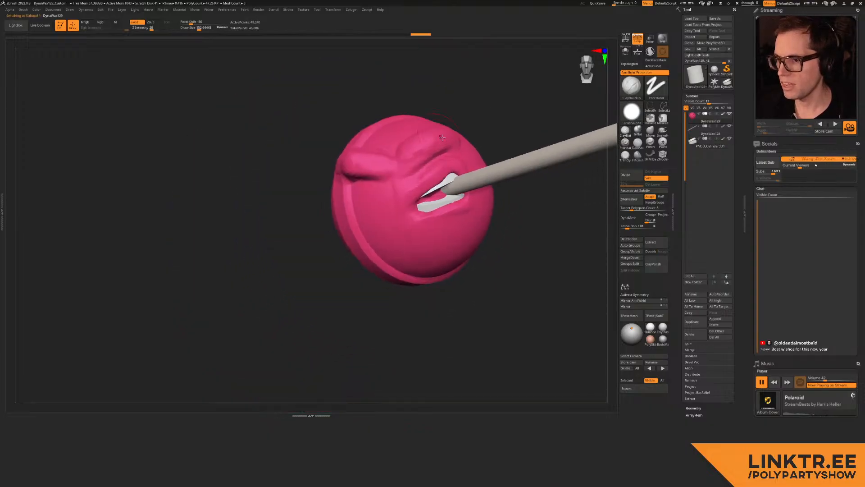
pyautogui.click(722, 318)
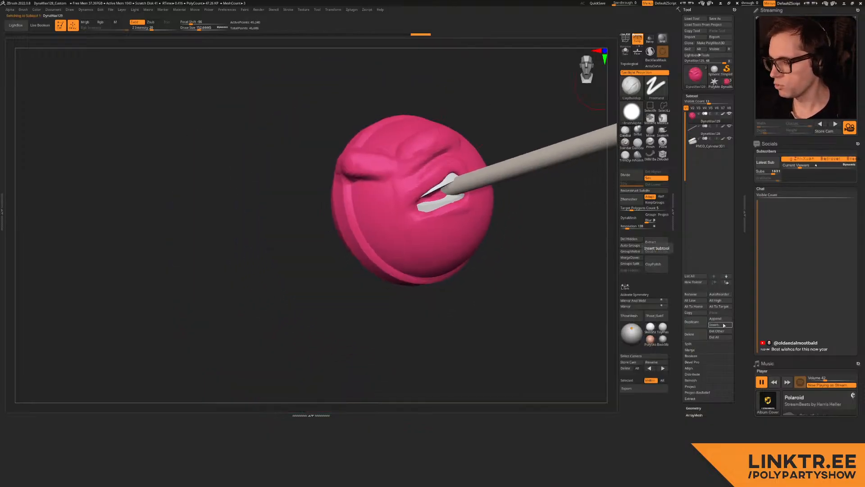
pyautogui.click(723, 320)
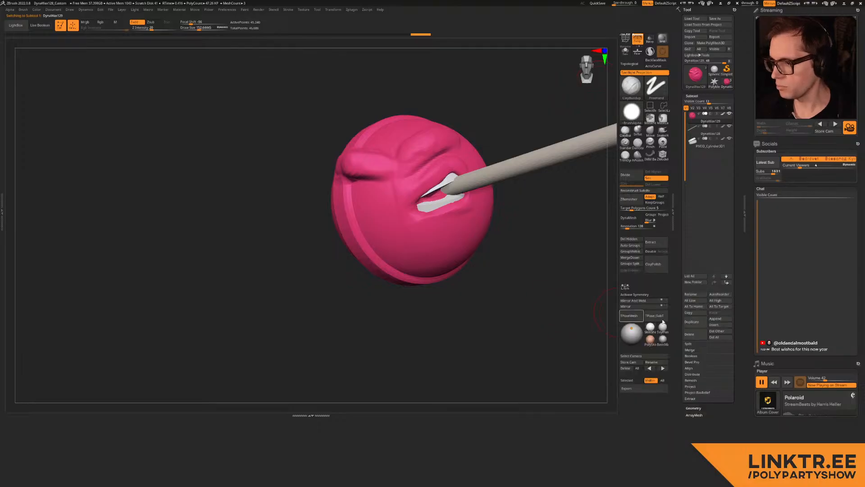
pyautogui.click(721, 319)
pyautogui.click(723, 319)
pyautogui.moveTo(589, 333)
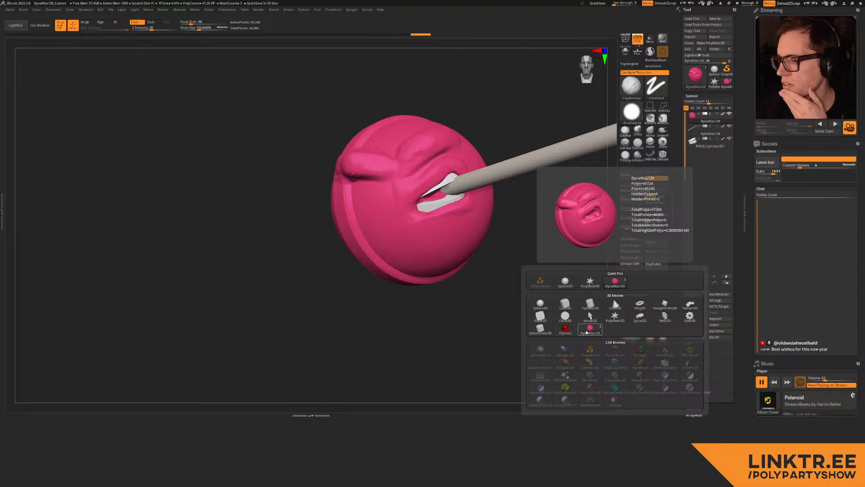
pyautogui.click(590, 303)
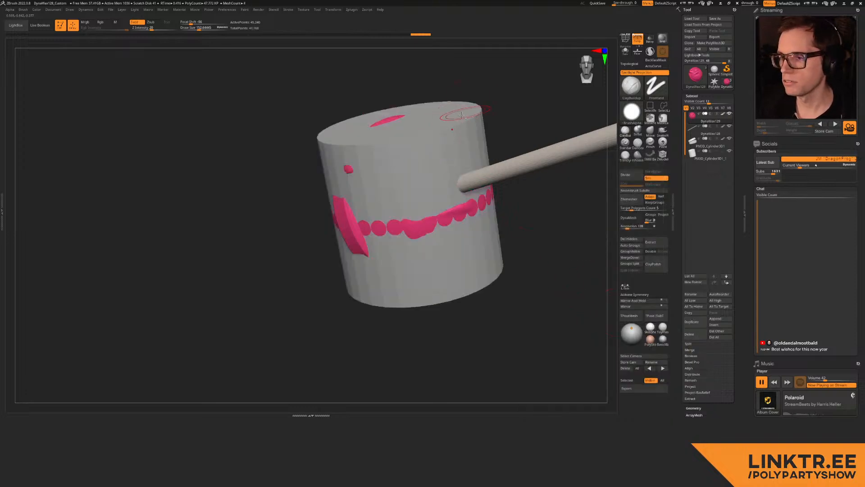
# Step: Select the new cylinder, shrink it and move it up above the mouth to the brow area
pyautogui.keyDown('alt'); pyautogui.click(467, 112); pyautogui.keyUp('alt')
pyautogui.press('w')
pyautogui.keyDown('shift'); pyautogui.moveTo(488, 120); pyautogui.dragTo(487, 102); pyautogui.keyUp('shift')
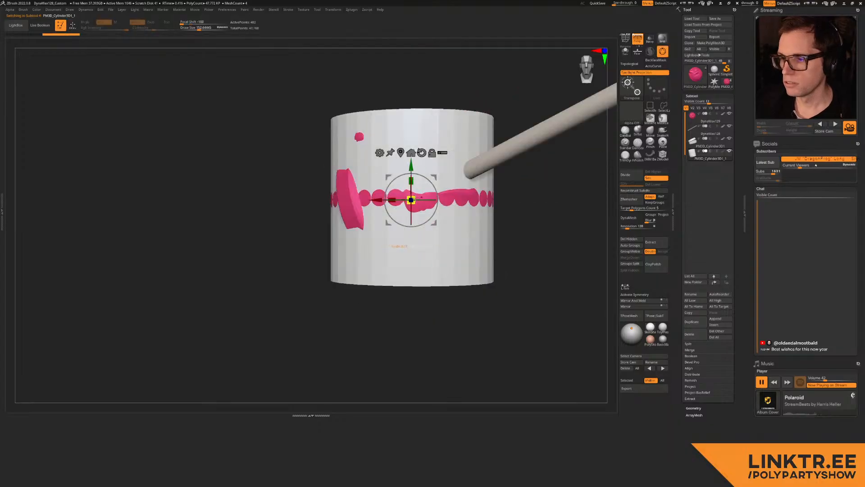
pyautogui.moveTo(416, 198); pyautogui.dragTo(398, 208)
pyautogui.moveTo(493, 132)
pyautogui.keyDown('alt'); pyautogui.mouseDown()
pyautogui.moveTo(443, 139)
pyautogui.moveTo(386, 173)
pyautogui.moveTo(357, 179)
pyautogui.moveTo(357, 70)
pyautogui.moveTo(395, 109)
pyautogui.moveTo(414, 87)
pyautogui.moveTo(475, 91)
pyautogui.moveTo(476, 115)
pyautogui.moveTo(494, 100)
pyautogui.moveTo(515, 102)
pyautogui.moveTo(461, 96)
pyautogui.mouseUp(); pyautogui.keyUp('alt')
pyautogui.press('q')
pyautogui.press('w')
pyautogui.moveTo(398, 124); pyautogui.dragTo(398, 89)
# Step: Rotate the small cylinder so that it lies sideways along the brow on one side of the face
pyautogui.moveTo(439, 108); pyautogui.dragTo(466, 118, button='right')
pyautogui.moveTo(420, 115)
pyautogui.mouseDown()
pyautogui.moveTo(440, 114)
pyautogui.moveTo(427, 125)
pyautogui.mouseUp()
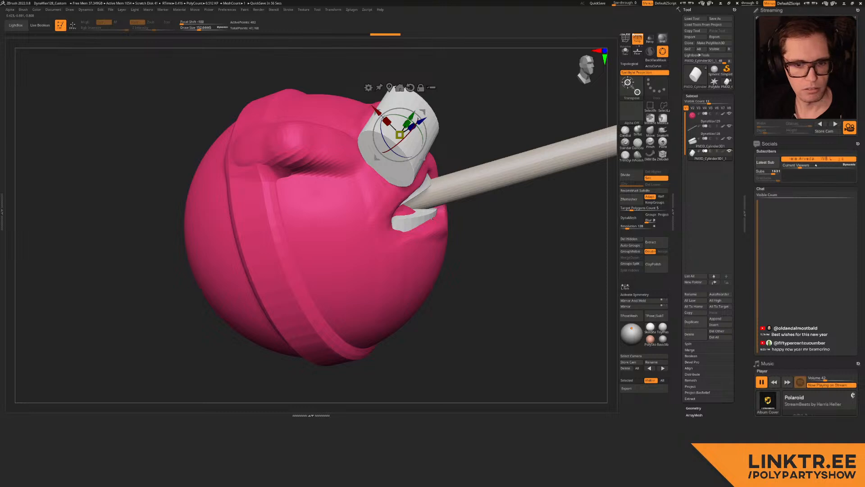
pyautogui.moveTo(433, 219); pyautogui.dragTo(390, 143, button='right')
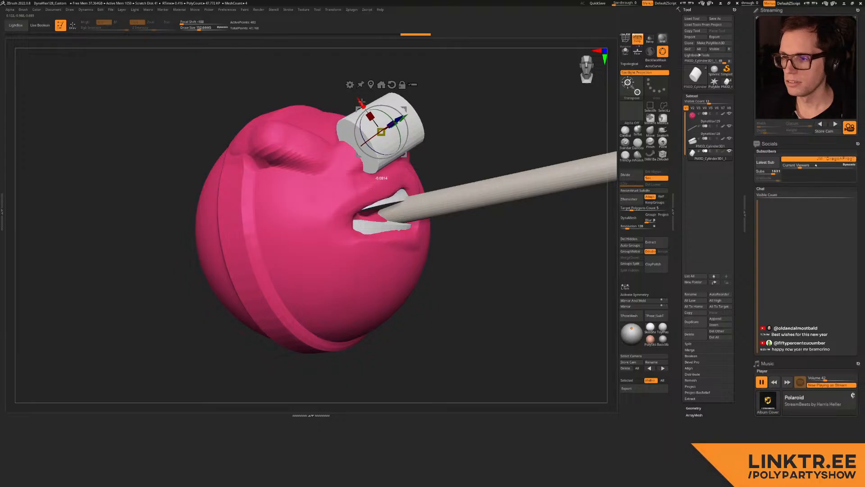
pyautogui.press('q')
pyautogui.moveTo(448, 97)
pyautogui.mouseDown()
pyautogui.moveTo(288, 106)
pyautogui.moveTo(361, 117)
pyautogui.mouseUp()
pyautogui.press('w')
pyautogui.moveTo(397, 130); pyautogui.dragTo(417, 118, button='right')
pyautogui.moveTo(362, 113); pyautogui.dragTo(384, 112)
pyautogui.press('q')
pyautogui.moveTo(401, 116); pyautogui.dragTo(389, 120, button='right')
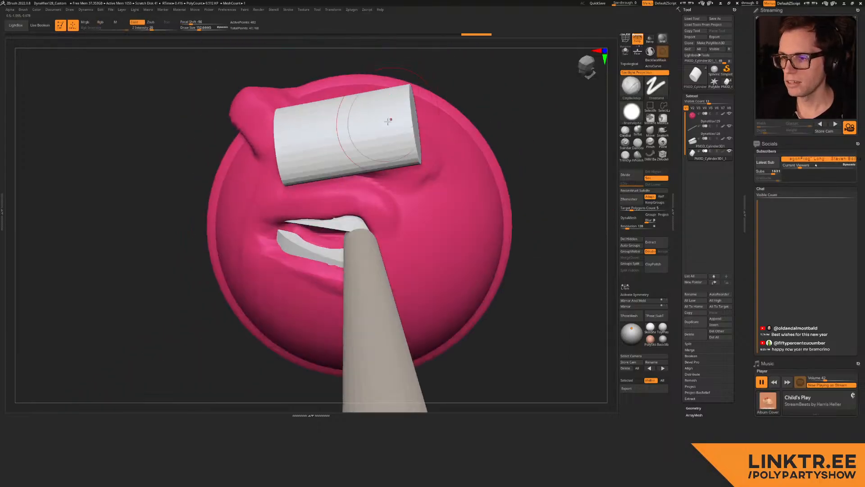
# Step: Adjust the position and tilt of the brow cylinder and sink it partly into the head
pyautogui.press('w')
pyautogui.moveTo(384, 126); pyautogui.dragTo(397, 123)
pyautogui.press('q')
pyautogui.moveTo(413, 114)
pyautogui.mouseDown(button='right')
pyautogui.moveTo(439, 192)
pyautogui.moveTo(452, 151)
pyautogui.moveTo(450, 175)
pyautogui.moveTo(466, 145)
pyautogui.moveTo(388, 174)
pyautogui.moveTo(435, 156)
pyautogui.mouseUp(button='right')
pyautogui.keyDown('alt'); pyautogui.click(451, 175); pyautogui.keyUp('alt')
pyautogui.press('w')
pyautogui.keyDown('alt'); pyautogui.moveTo(379, 162); pyautogui.dragTo(299, 170, button='right'); pyautogui.keyUp('alt')
pyautogui.press('q')
pyautogui.keyDown('alt'); pyautogui.click(327, 171); pyautogui.keyUp('alt')
pyautogui.press('w')
pyautogui.moveTo(295, 173)
pyautogui.mouseDown()
pyautogui.moveTo(344, 189)
pyautogui.moveTo(327, 187)
pyautogui.moveTo(334, 188)
pyautogui.mouseUp()
pyautogui.press('q')
pyautogui.moveTo(322, 189)
pyautogui.mouseDown(button='right')
pyautogui.moveTo(406, 208)
pyautogui.moveTo(367, 187)
pyautogui.mouseUp(button='right')
pyautogui.press('w')
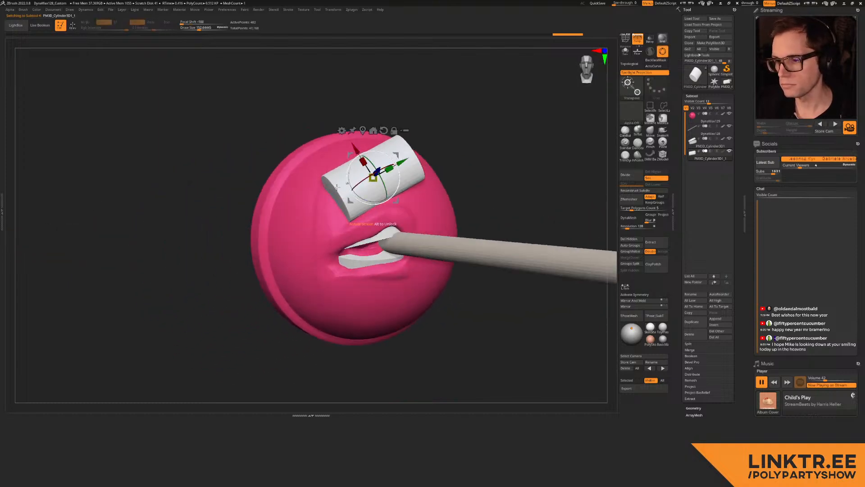
pyautogui.moveTo(387, 175); pyautogui.dragTo(404, 159)
pyautogui.press('q')
pyautogui.moveTo(452, 170)
pyautogui.mouseDown(button='right')
pyautogui.moveTo(448, 160)
pyautogui.moveTo(474, 127)
pyautogui.mouseUp(button='right')
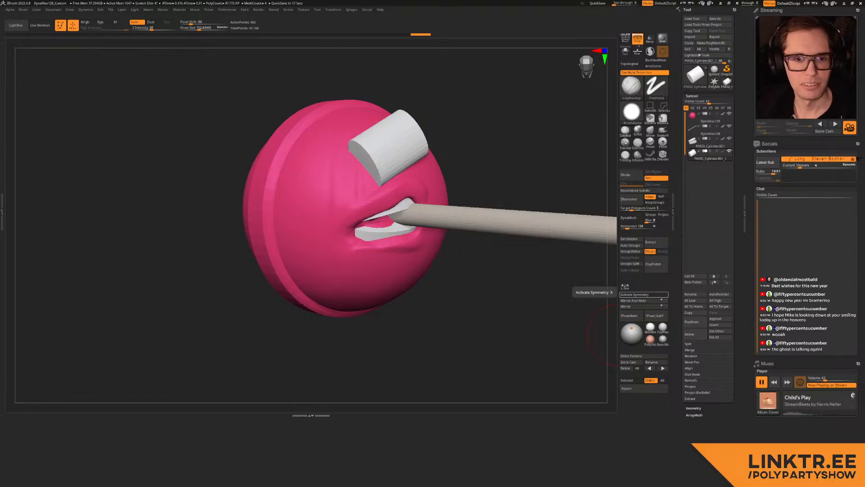
# Step: Fill the brow cylinder with a dark, muted purple
pyautogui.moveTo(452, 168)
pyautogui.mouseDown()
pyautogui.moveTo(461, 148)
pyautogui.moveTo(456, 139)
pyautogui.mouseUp()
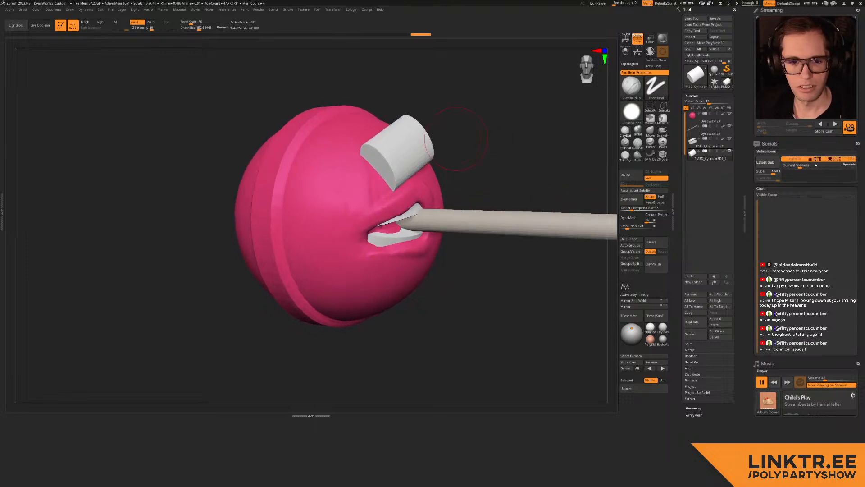
pyautogui.moveTo(456, 139)
pyautogui.mouseDown()
pyautogui.moveTo(412, 142)
pyautogui.moveTo(424, 151)
pyautogui.moveTo(452, 145)
pyautogui.moveTo(422, 139)
pyautogui.mouseUp()
pyautogui.press('w')
pyautogui.press('c')
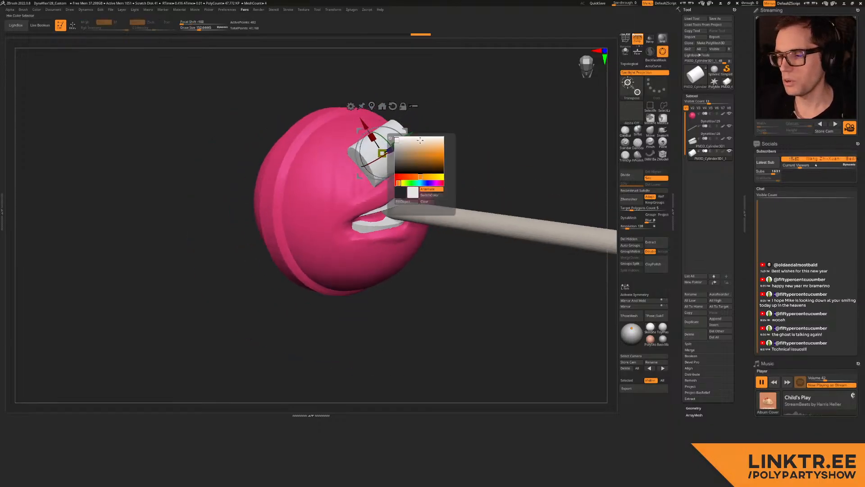
pyautogui.press('q')
pyautogui.press('c')
pyautogui.hotkey('shift', 'c')
pyautogui.moveTo(343, 188)
pyautogui.mouseDown()
pyautogui.moveTo(354, 185)
pyautogui.moveTo(328, 196)
pyautogui.mouseUp()
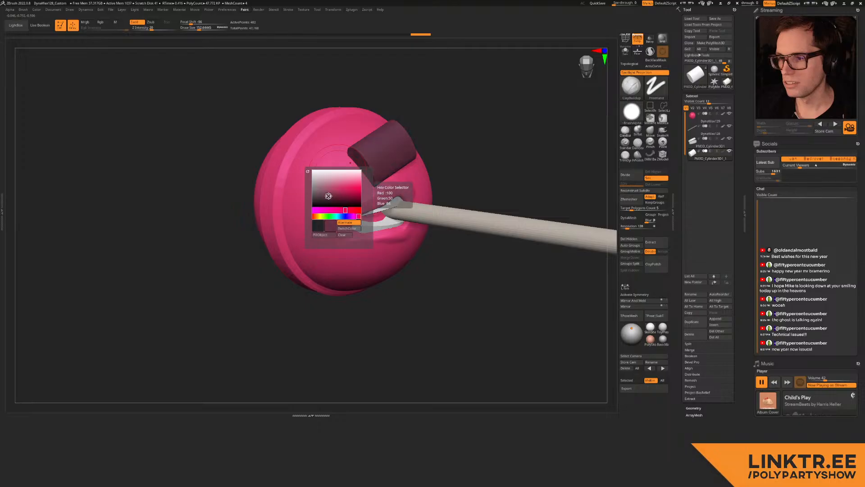
pyautogui.click(322, 235)
# Step: Mirror the dark brow onto the other side of the face with Mirror And Weld and turn on symmetry
pyautogui.keyDown('alt'); pyautogui.moveTo(420, 133); pyautogui.dragTo(436, 122); pyautogui.keyUp('alt')
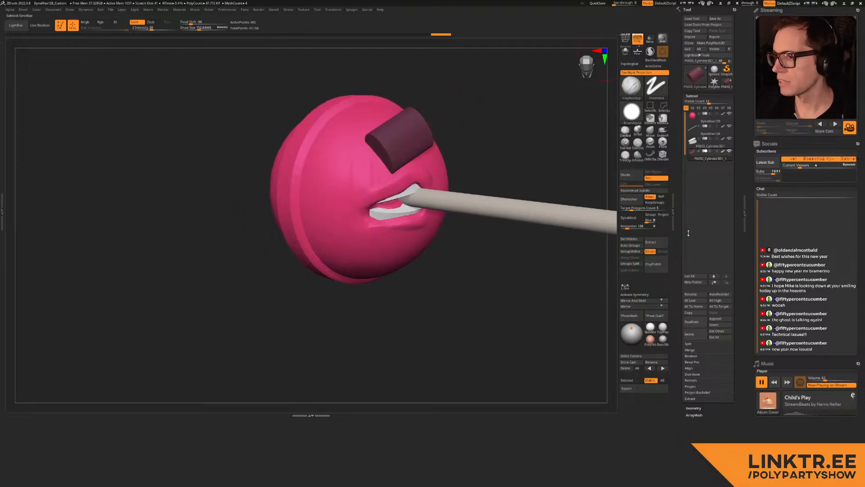
pyautogui.click(645, 301)
pyautogui.hotkey('ctrl', 'z')
pyautogui.press('w')
pyautogui.moveTo(466, 146); pyautogui.dragTo(435, 119)
pyautogui.click(641, 302)
pyautogui.press('x')
# Step: Smooth the corners of both brows into rounded blocks and begin widening them with the Move brush
pyautogui.moveTo(411, 165)
pyautogui.mouseDown()
pyautogui.moveTo(398, 143)
pyautogui.moveTo(425, 135)
pyautogui.mouseUp()
pyautogui.press('q')
pyautogui.press('s')
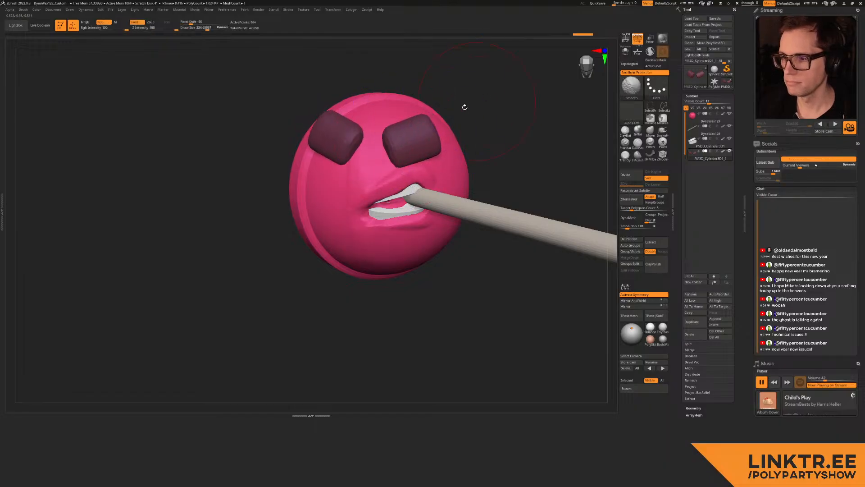
pyautogui.press('w')
pyautogui.keyDown('alt'); pyautogui.moveTo(481, 100); pyautogui.dragTo(530, 78); pyautogui.keyUp('alt')
pyautogui.press('q')
pyautogui.press('s')
pyautogui.moveTo(443, 134); pyautogui.dragTo(429, 134)
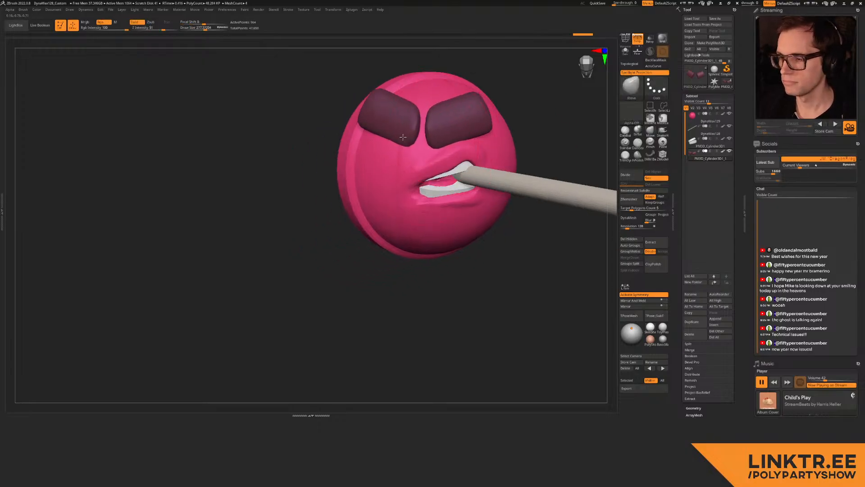
# Step: Shape both brows with the Move brush so that they follow the head's curve and slant toward the centre
pyautogui.moveTo(403, 136)
pyautogui.mouseDown(button='right')
pyautogui.moveTo(474, 157)
pyautogui.moveTo(468, 137)
pyautogui.moveTo(455, 139)
pyautogui.mouseUp(button='right')
pyautogui.press('s')
pyautogui.moveTo(450, 140); pyautogui.dragTo(453, 139)
pyautogui.moveTo(450, 140); pyautogui.dragTo(444, 146)
pyautogui.moveTo(414, 180); pyautogui.dragTo(436, 165, button='right')
pyautogui.press('s')
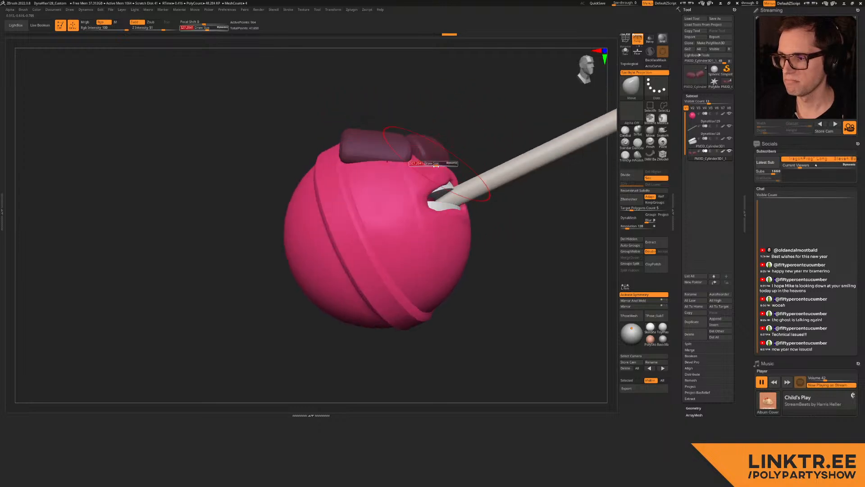
pyautogui.moveTo(349, 135); pyautogui.dragTo(339, 146, button='right')
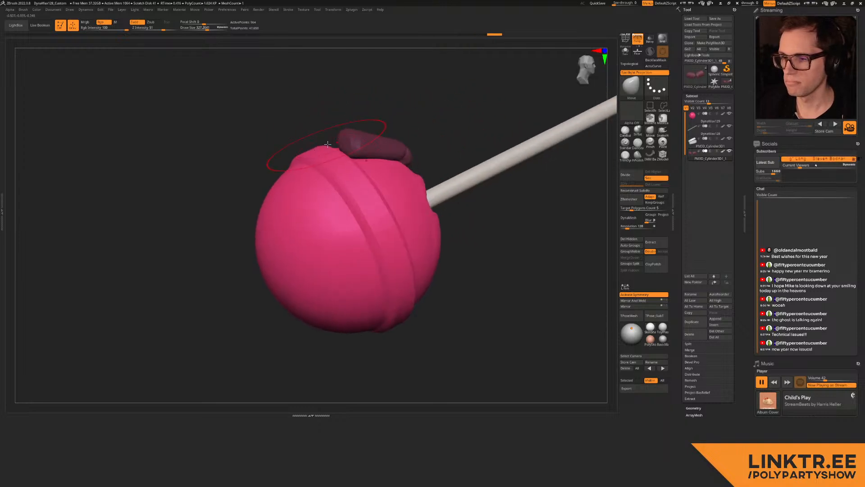
pyautogui.moveTo(331, 177)
pyautogui.mouseDown(button='right')
pyautogui.moveTo(377, 130)
pyautogui.moveTo(508, 94)
pyautogui.moveTo(479, 107)
pyautogui.moveTo(481, 143)
pyautogui.mouseUp(button='right')
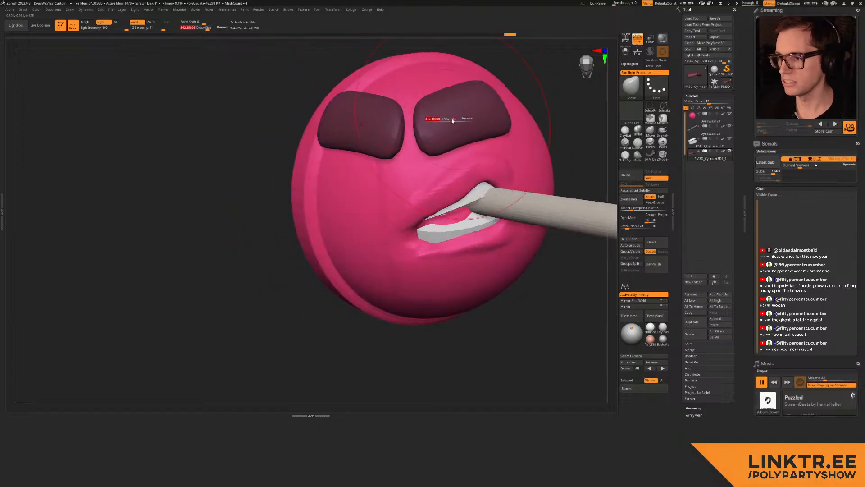
pyautogui.moveTo(482, 146); pyautogui.dragTo(480, 135)
pyautogui.moveTo(484, 140)
pyautogui.keyDown('ctrl'); pyautogui.mouseDown(button='right')
pyautogui.moveTo(483, 176)
pyautogui.moveTo(471, 178)
pyautogui.moveTo(473, 134)
pyautogui.moveTo(433, 119)
pyautogui.mouseUp(button='right'); pyautogui.keyUp('ctrl')
# Step: Select the candy head and adjust the face around the mouth with a large Move brush
pyautogui.keyDown('alt'); pyautogui.click(422, 179); pyautogui.keyUp('alt')
pyautogui.moveTo(421, 179); pyautogui.dragTo(405, 201, button='right')
pyautogui.moveTo(421, 187); pyautogui.dragTo(423, 193)
pyautogui.moveTo(423, 193); pyautogui.dragTo(417, 206, button='right')
pyautogui.moveTo(417, 206)
pyautogui.keyDown('ctrl'); pyautogui.mouseDown(button='right')
pyautogui.moveTo(417, 191)
pyautogui.moveTo(360, 163)
pyautogui.mouseUp(button='right'); pyautogui.keyUp('ctrl')
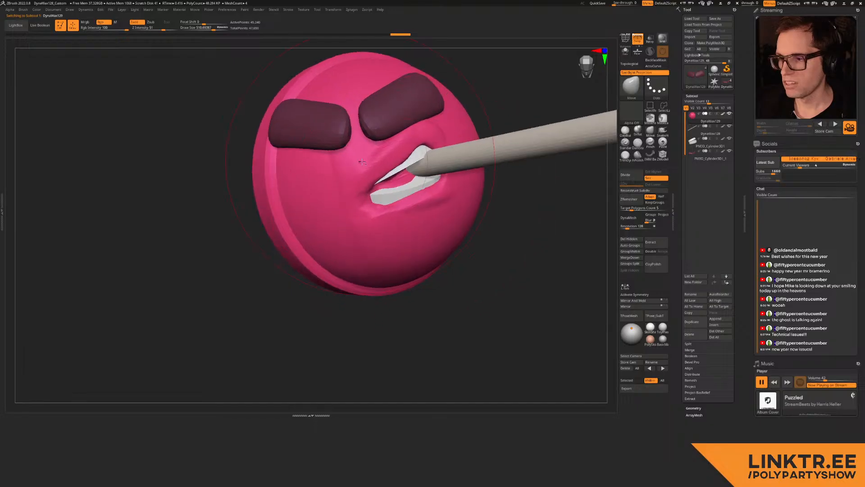
pyautogui.moveTo(436, 117); pyautogui.dragTo(505, 128, button='right')
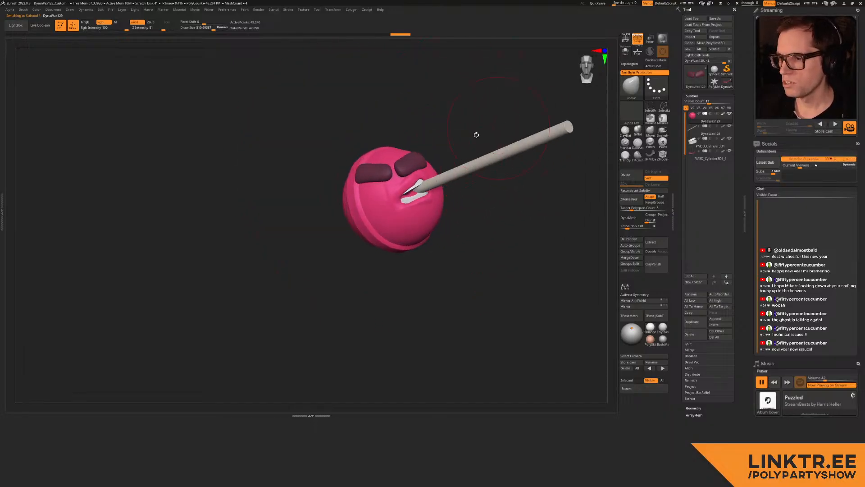
pyautogui.keyDown('alt'); pyautogui.moveTo(454, 138); pyautogui.dragTo(420, 184, button='right'); pyautogui.keyUp('alt')
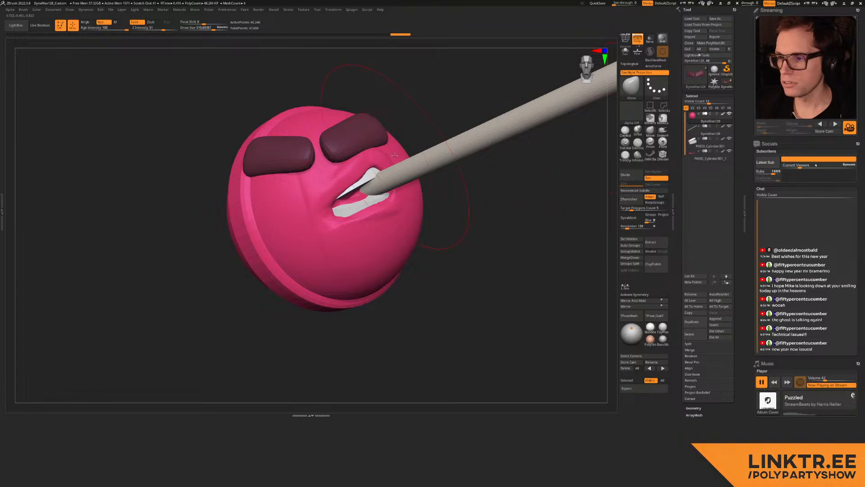
pyautogui.moveTo(385, 153); pyautogui.dragTo(384, 158, button='right')
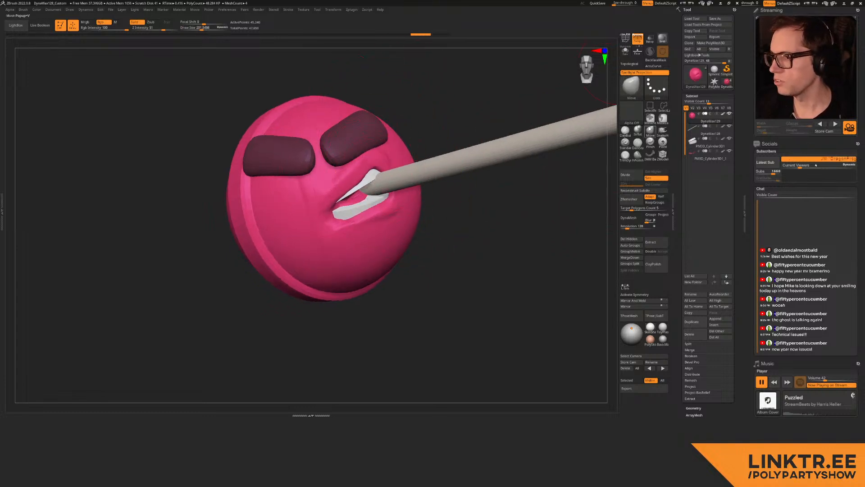
# Step: Pull the upper lip up around the stick with a smaller Move brush to expose more of the upper teeth
pyautogui.press('s')
pyautogui.press('space')
pyautogui.moveTo(386, 166)
pyautogui.mouseDown()
pyautogui.moveTo(388, 175)
pyautogui.moveTo(402, 172)
pyautogui.mouseUp()
pyautogui.moveTo(386, 151); pyautogui.dragTo(383, 161, button='right')
pyautogui.press('s')
pyautogui.moveTo(384, 161); pyautogui.dragTo(386, 161)
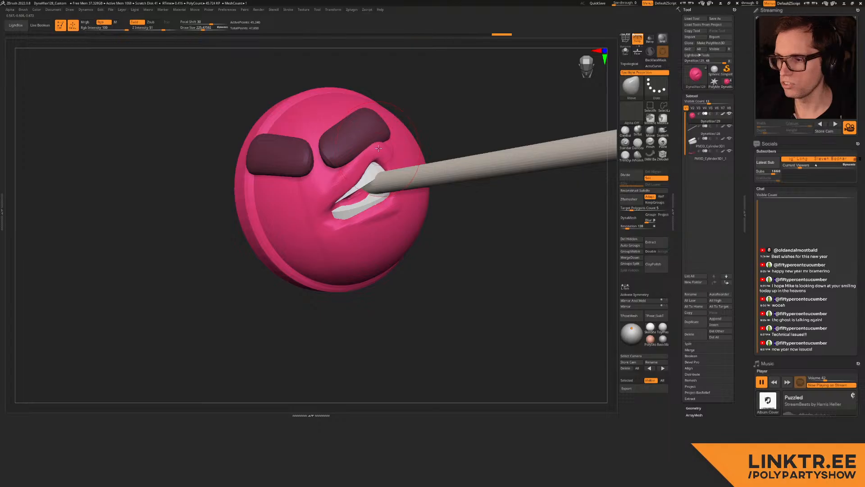
pyautogui.moveTo(324, 195); pyautogui.dragTo(325, 201)
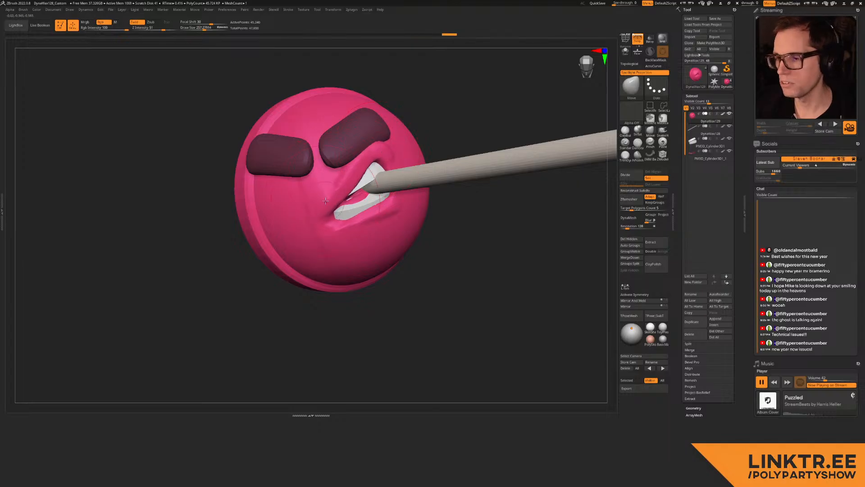
# Step: Reshape the mouth corner and the lower lip with the Move brush, undoing one stray stroke
pyautogui.moveTo(334, 233); pyautogui.dragTo(401, 196, button='right')
pyautogui.press('s')
pyautogui.click(403, 196)
pyautogui.moveTo(376, 194); pyautogui.dragTo(367, 180)
pyautogui.hotkey('ctrl', 'z')
pyautogui.press('s')
pyautogui.click(367, 181)
pyautogui.moveTo(303, 226); pyautogui.dragTo(301, 221)
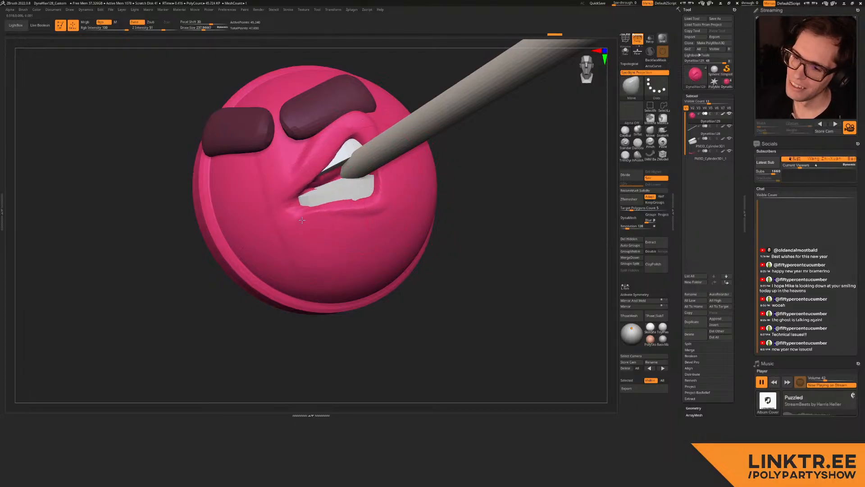
# Step: Check the teeth inside the mouth, reselect the candy head and push in the area beside the upper lip
pyautogui.moveTo(310, 169)
pyautogui.mouseDown(button='right')
pyautogui.moveTo(311, 189)
pyautogui.moveTo(314, 173)
pyautogui.moveTo(292, 169)
pyautogui.mouseUp(button='right')
pyautogui.keyDown('alt'); pyautogui.click(323, 192); pyautogui.keyUp('alt')
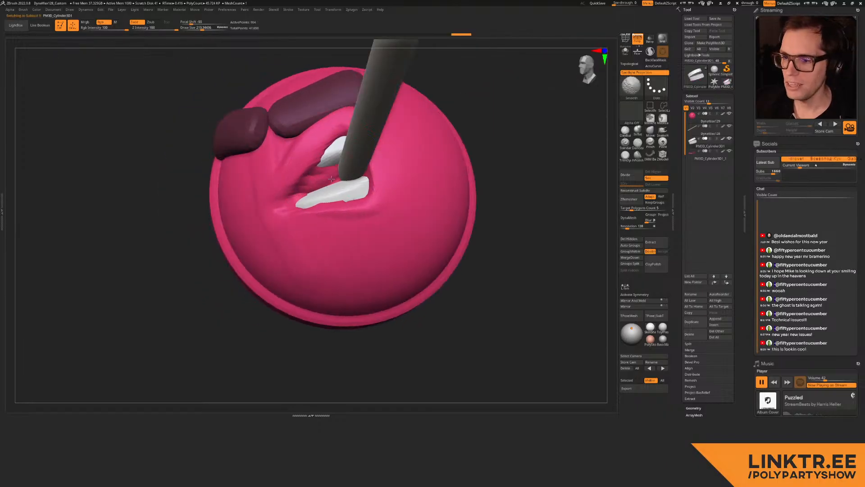
pyautogui.keyDown('alt'); pyautogui.click(322, 182); pyautogui.keyUp('alt')
pyautogui.moveTo(322, 183); pyautogui.dragTo(338, 180, button='right')
pyautogui.moveTo(338, 180)
pyautogui.keyDown('ctrl'); pyautogui.mouseDown(button='right')
pyautogui.moveTo(331, 158)
pyautogui.moveTo(311, 169)
pyautogui.moveTo(324, 171)
pyautogui.mouseUp(button='right'); pyautogui.keyUp('ctrl')
pyautogui.keyDown('ctrl'); pyautogui.moveTo(325, 171); pyautogui.dragTo(335, 195, button='right'); pyautogui.keyUp('ctrl')
pyautogui.moveTo(292, 200); pyautogui.dragTo(302, 214)
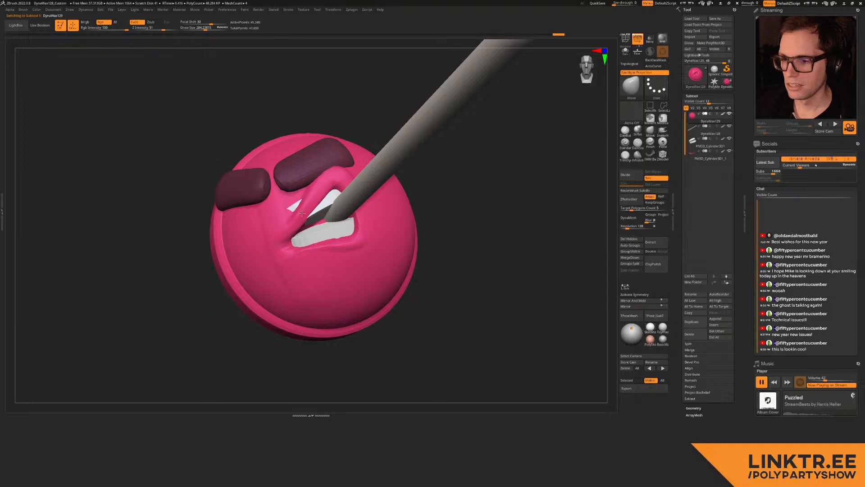
# Step: Select the white teeth and push the part poking through above the lip back inside with the Move brush
pyautogui.moveTo(313, 222); pyautogui.dragTo(372, 176, button='right')
pyautogui.keyDown('alt'); pyautogui.click(374, 187); pyautogui.keyUp('alt')
pyautogui.hotkey('shift', 'f')
pyautogui.hotkey('shift', 'f')
pyautogui.press('b')
pyautogui.press('m')
pyautogui.press('v')
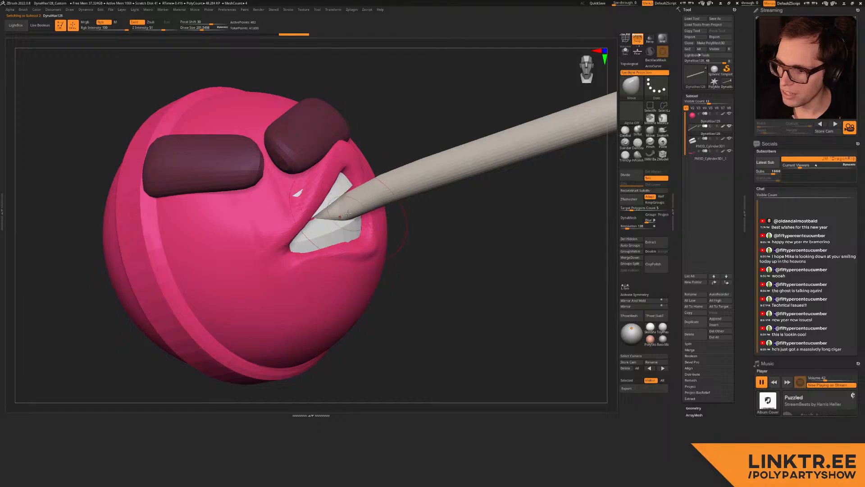
pyautogui.moveTo(348, 212)
pyautogui.mouseDown(button='right')
pyautogui.moveTo(325, 197)
pyautogui.moveTo(360, 191)
pyautogui.mouseUp(button='right')
pyautogui.keyDown('alt'); pyautogui.click(360, 191); pyautogui.keyUp('alt')
pyautogui.moveTo(322, 207); pyautogui.dragTo(322, 209)
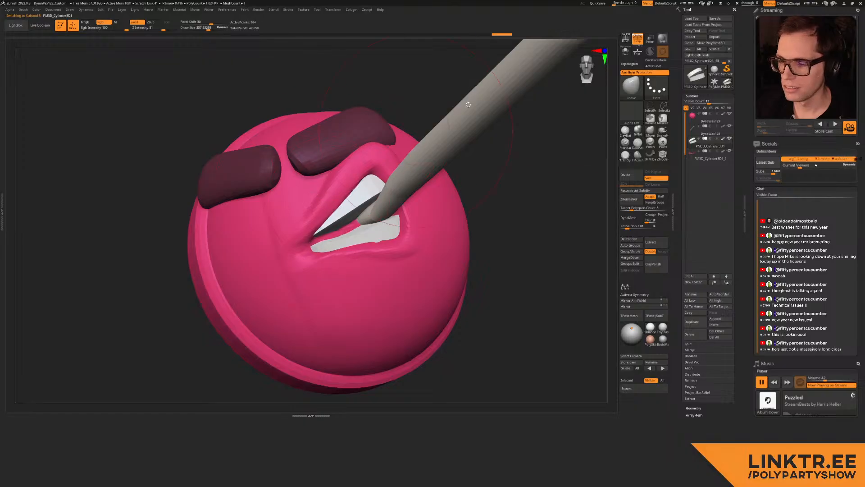
# Step: Undo the last teeth stroke, turn on topological mode for the Move brush and pull the upper teeth toward the mouth corner
pyautogui.hotkey('ctrl', 'z')
pyautogui.click(631, 64)
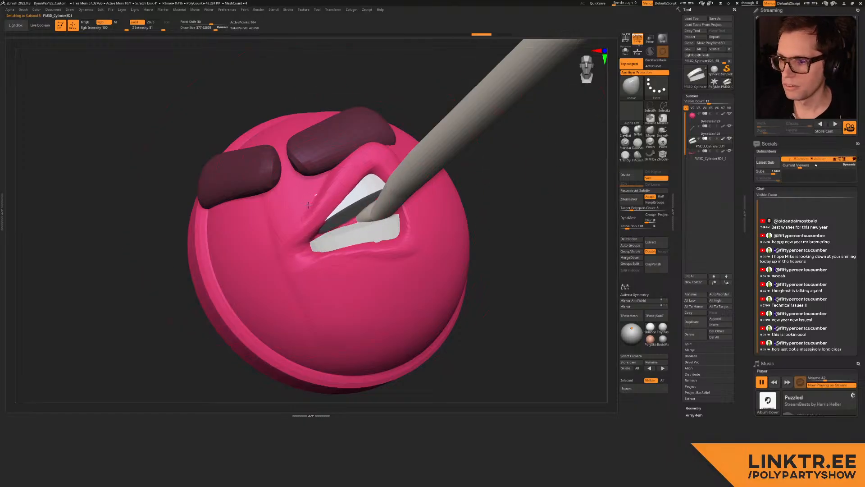
pyautogui.moveTo(312, 215); pyautogui.dragTo(314, 217)
pyautogui.keyDown('ctrl'); pyautogui.moveTo(324, 212); pyautogui.dragTo(351, 173, button='right'); pyautogui.keyUp('ctrl')
pyautogui.moveTo(352, 174)
pyautogui.mouseDown(button='right')
pyautogui.moveTo(408, 180)
pyautogui.moveTo(391, 173)
pyautogui.moveTo(360, 206)
pyautogui.mouseUp(button='right')
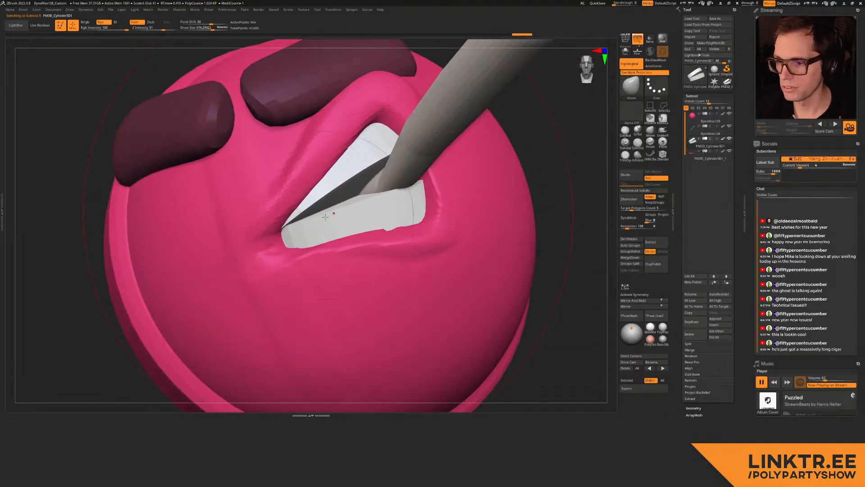
# Step: Select the candy head and reshape the mouth corner with a smaller Move brush
pyautogui.keyDown('alt'); pyautogui.click(308, 282); pyautogui.keyUp('alt')
pyautogui.press('s')
pyautogui.moveTo(299, 258); pyautogui.dragTo(286, 244)
pyautogui.moveTo(303, 225)
pyautogui.keyDown('ctrl'); pyautogui.mouseDown(button='right')
pyautogui.moveTo(326, 194)
pyautogui.moveTo(353, 212)
pyautogui.moveTo(341, 191)
pyautogui.moveTo(338, 224)
pyautogui.mouseUp(button='right'); pyautogui.keyUp('ctrl')
pyautogui.press('ctrl')
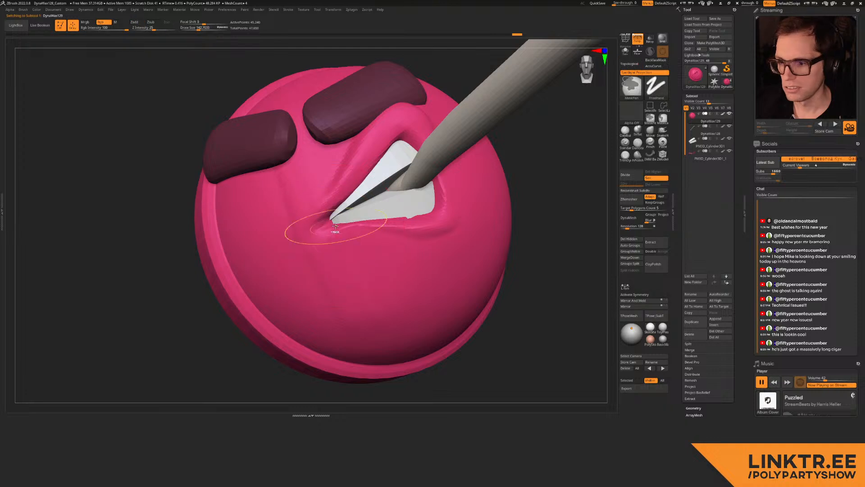
# Step: Carve a sharp crease out of the mouth corner and along the upper lip with a smaller DamStandard brush
pyautogui.moveTo(336, 228)
pyautogui.mouseDown(button='right')
pyautogui.moveTo(366, 216)
pyautogui.moveTo(340, 112)
pyautogui.moveTo(400, 147)
pyautogui.moveTo(394, 161)
pyautogui.moveTo(407, 185)
pyautogui.moveTo(427, 175)
pyautogui.moveTo(401, 198)
pyautogui.moveTo(406, 191)
pyautogui.moveTo(373, 191)
pyautogui.mouseUp(button='right')
pyautogui.click(637, 147)
pyautogui.press('s')
pyautogui.moveTo(332, 220); pyautogui.dragTo(296, 221)
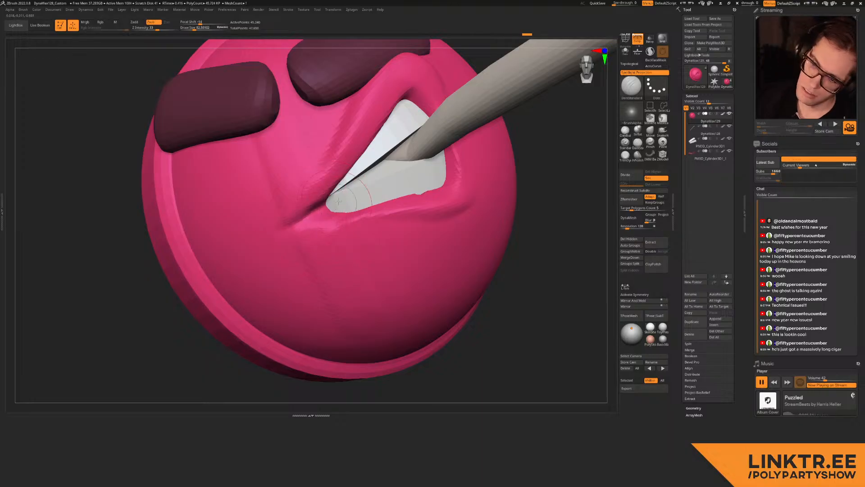
pyautogui.moveTo(334, 173); pyautogui.dragTo(420, 89)
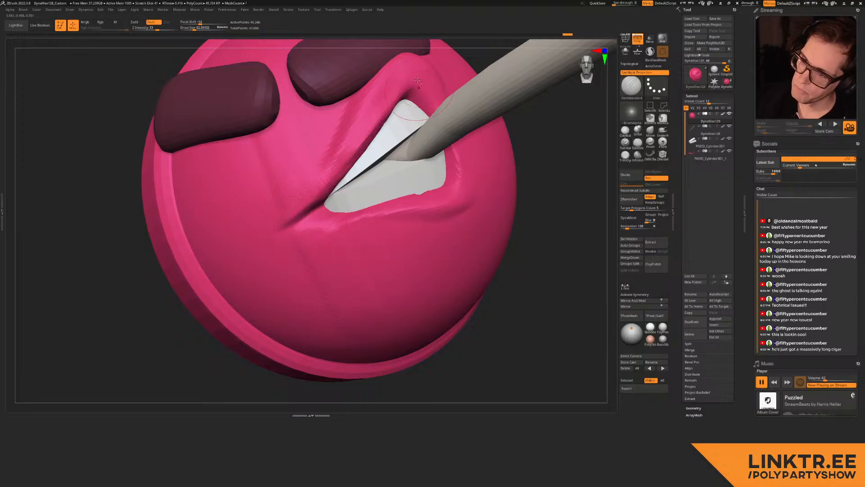
# Step: Undo the last stroke and smooth the surface beside the stick's side of the mouth
pyautogui.moveTo(372, 221)
pyautogui.mouseDown(button='right')
pyautogui.moveTo(388, 187)
pyautogui.moveTo(383, 154)
pyautogui.moveTo(318, 191)
pyautogui.mouseUp(button='right')
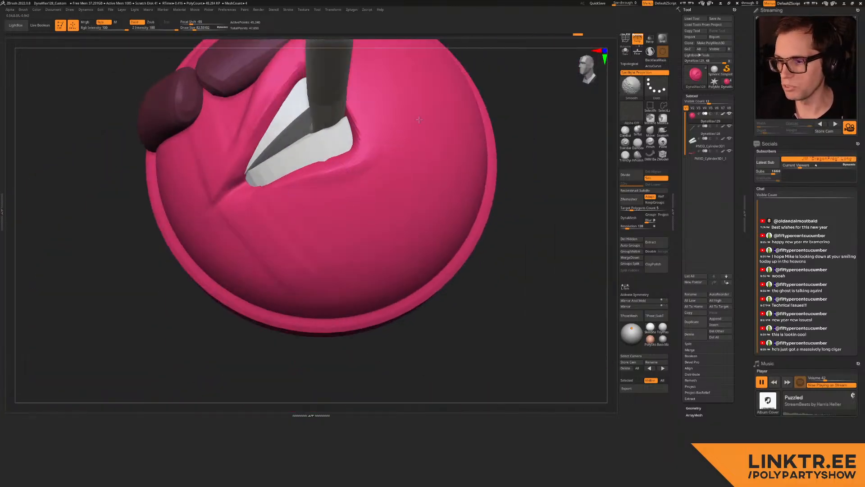
pyautogui.hotkey('ctrl', 'z')
pyautogui.keyDown('shift'); pyautogui.moveTo(381, 177); pyautogui.dragTo(386, 113); pyautogui.keyUp('shift')
pyautogui.moveTo(386, 87); pyautogui.dragTo(298, 170, button='right')
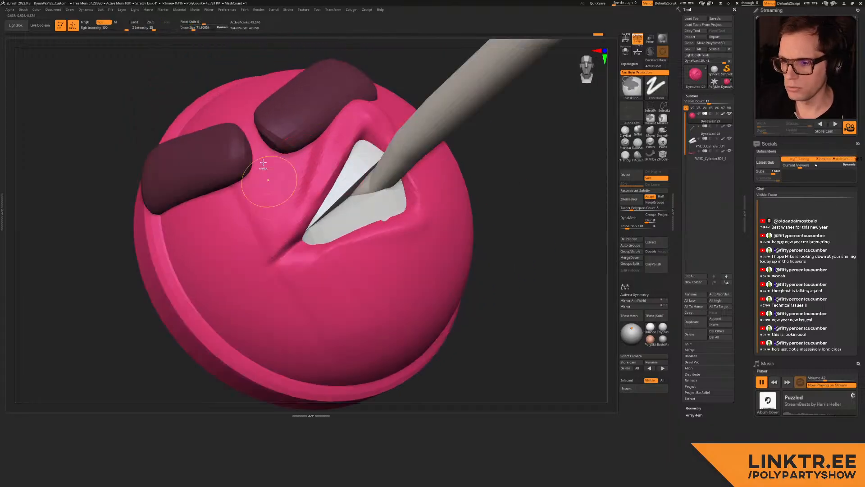
# Step: Step back through the recent mouth edits and redo them to compare the earlier and current shapes
pyautogui.hotkey('ctrl', 'z')
pyautogui.hotkey('ctrl', 'z')
pyautogui.hotkey('ctrl', 'z')
pyautogui.hotkey('ctrl', 'z')
pyautogui.hotkey('ctrl', 'z')
pyautogui.hotkey('ctrl', 'z')
pyautogui.hotkey('ctrl', 'z')
pyautogui.hotkey('ctrl', 'z')
pyautogui.hotkey('ctrl', 'z')
pyautogui.hotkey('ctrl', 'z')
pyautogui.hotkey('ctrl', 'z')
pyautogui.hotkey('ctrl', 'z')
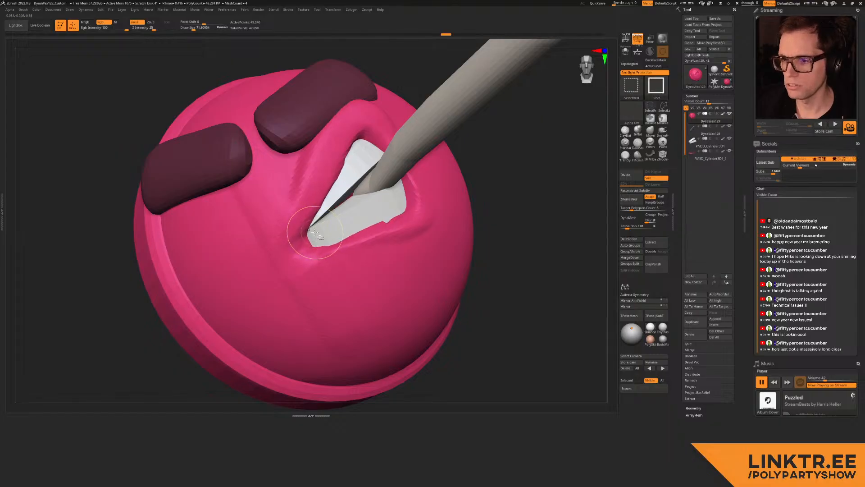
pyautogui.hotkey('ctrl', 'shift', 'z')
pyautogui.hotkey('ctrl', 'shift', 'z')
pyautogui.hotkey('ctrl', 'shift', 'z')
pyautogui.hotkey('ctrl', 'shift', 'z')
pyautogui.hotkey('ctrl', 'shift', 'z')
pyautogui.hotkey('ctrl', 'shift', 'z')
pyautogui.hotkey('ctrl', 'shift', 'z')
pyautogui.hotkey('ctrl', 'shift', 'z')
pyautogui.hotkey('ctrl', 'shift', 'z')
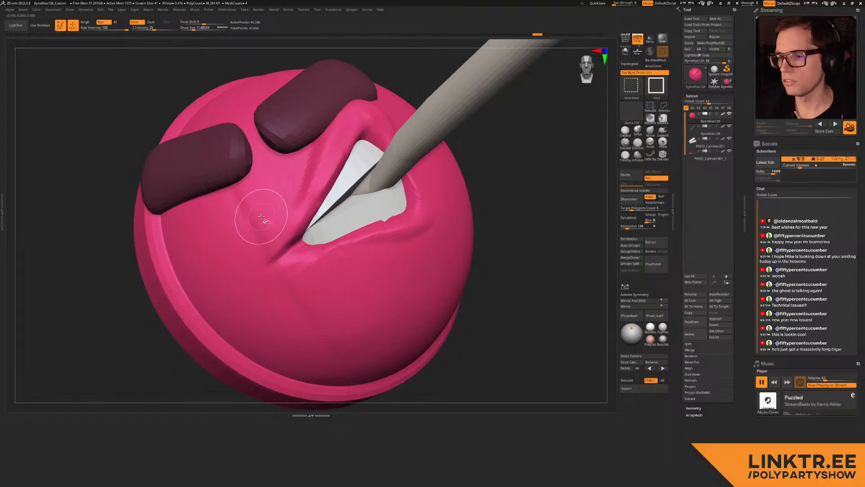
# Step: Smooth the cheek around the creased mouth corner and check the mouth from the side
pyautogui.press('shift')
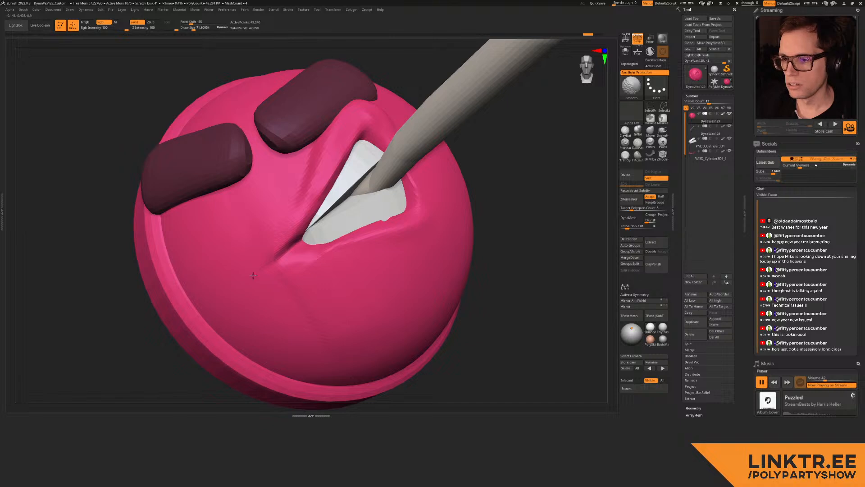
pyautogui.moveTo(380, 313); pyautogui.dragTo(293, 288, button='right')
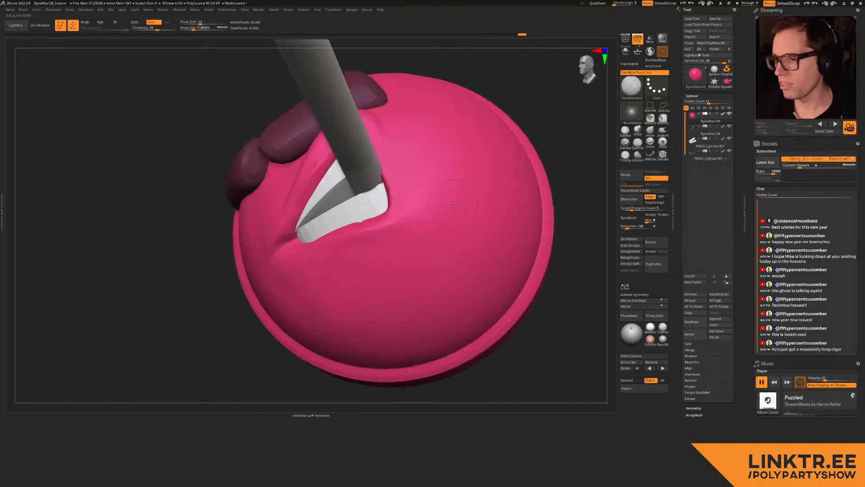
pyautogui.moveTo(288, 193)
pyautogui.mouseDown(button='right')
pyautogui.moveTo(391, 181)
pyautogui.moveTo(393, 202)
pyautogui.mouseUp(button='right')
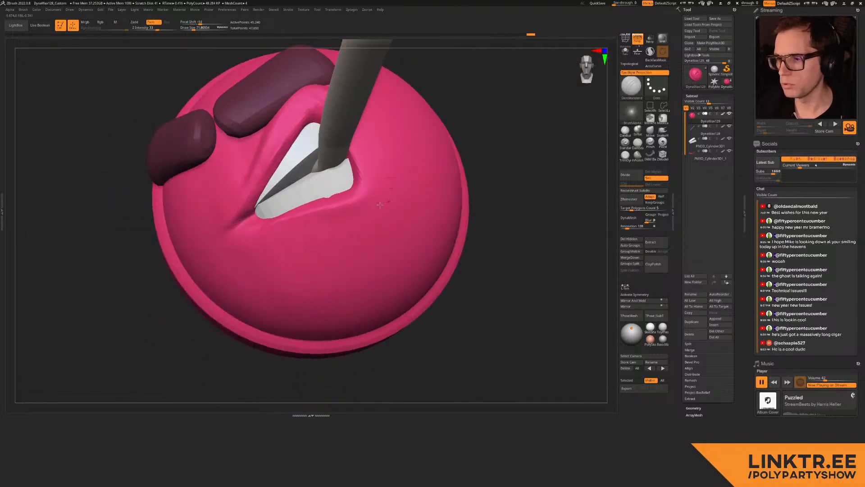
# Step: Undo a first crease stroke below the lower lip, recarve it with a larger DamStandard brush and smooth it
pyautogui.moveTo(330, 223); pyautogui.dragTo(384, 187)
pyautogui.hotkey('ctrl', 'z')
pyautogui.click(198, 29)
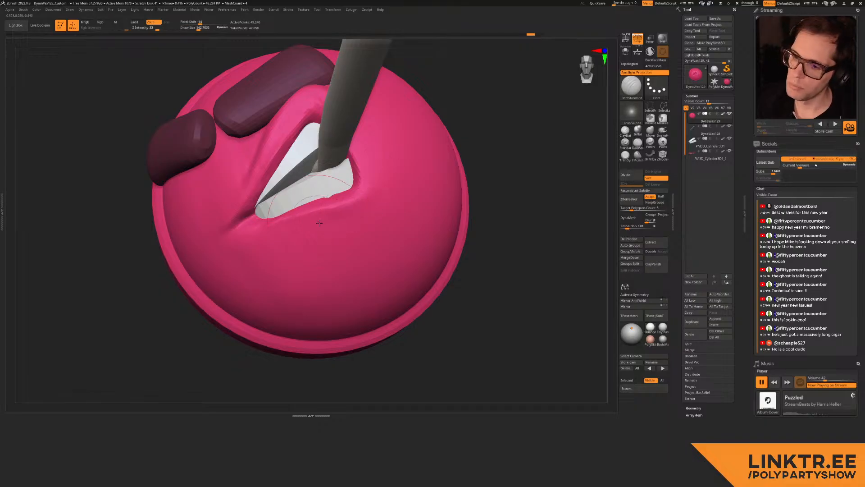
pyautogui.moveTo(350, 214); pyautogui.dragTo(302, 157, button='right')
pyautogui.press('shift')
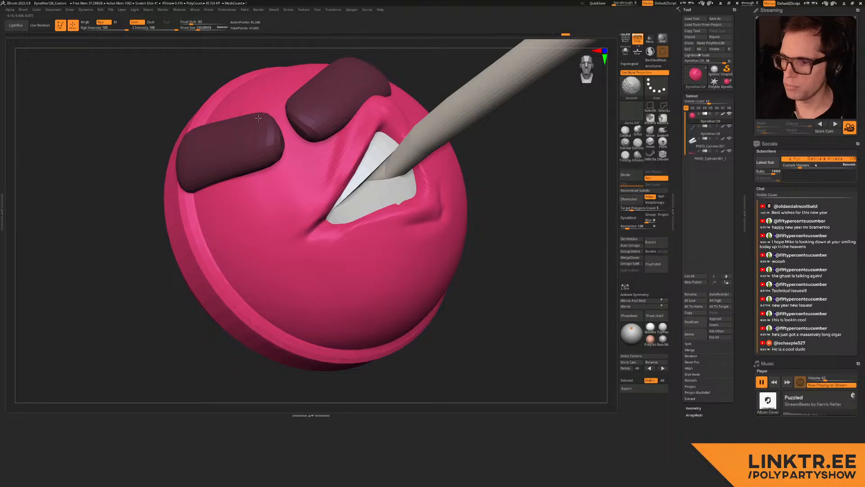
# Step: Deepen the crease under the lower lip with the DamStandard brush and smooth its outer edge
pyautogui.keyDown('alt'); pyautogui.moveTo(361, 205); pyautogui.dragTo(357, 194, button='right'); pyautogui.keyUp('alt')
pyautogui.keyDown('ctrl'); pyautogui.moveTo(382, 153); pyautogui.dragTo(412, 161, button='right'); pyautogui.keyUp('ctrl')
pyautogui.moveTo(413, 161)
pyautogui.keyDown('alt'); pyautogui.mouseDown(button='right')
pyautogui.moveTo(379, 146)
pyautogui.moveTo(376, 121)
pyautogui.moveTo(371, 189)
pyautogui.moveTo(383, 198)
pyautogui.moveTo(374, 173)
pyautogui.moveTo(388, 157)
pyautogui.moveTo(360, 162)
pyautogui.moveTo(335, 190)
pyautogui.moveTo(347, 174)
pyautogui.mouseUp(button='right'); pyautogui.keyUp('alt')
pyautogui.press('s')
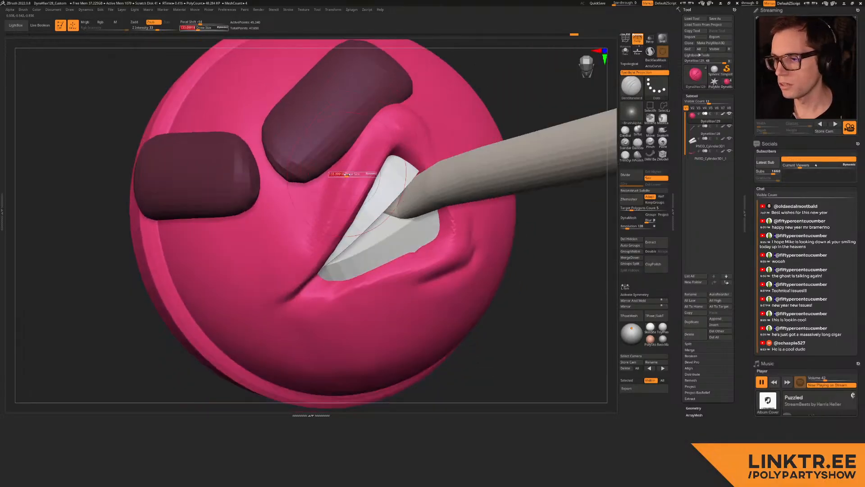
pyautogui.press('shift')
pyautogui.moveTo(278, 259)
pyautogui.keyDown('alt'); pyautogui.mouseDown(button='right')
pyautogui.moveTo(289, 160)
pyautogui.moveTo(352, 156)
pyautogui.moveTo(444, 131)
pyautogui.moveTo(437, 141)
pyautogui.mouseUp(button='right'); pyautogui.keyUp('alt')
pyautogui.press('s')
pyautogui.press('s')
pyautogui.moveTo(456, 114); pyautogui.dragTo(460, 111)
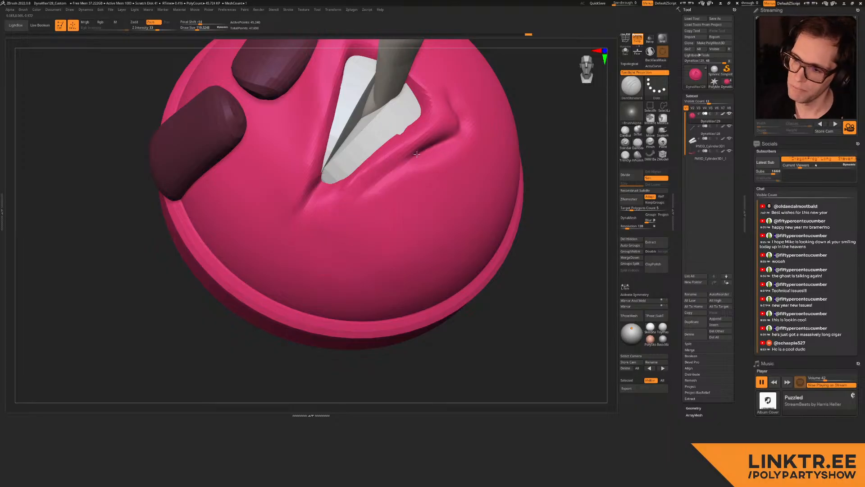
pyautogui.press('shift')
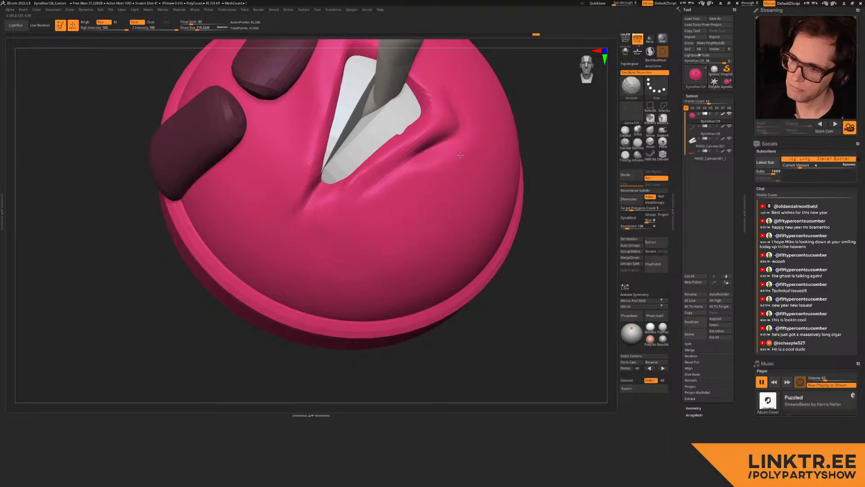
# Step: Resize the DamStandard brush and extend the lower-lip crease around the mouth corner beside the stick
pyautogui.moveTo(323, 252)
pyautogui.keyDown('ctrl'); pyautogui.mouseDown(button='right')
pyautogui.moveTo(404, 135)
pyautogui.moveTo(311, 146)
pyautogui.moveTo(408, 156)
pyautogui.moveTo(404, 174)
pyautogui.moveTo(404, 145)
pyautogui.moveTo(402, 180)
pyautogui.moveTo(415, 147)
pyautogui.moveTo(399, 153)
pyautogui.mouseUp(button='right'); pyautogui.keyUp('ctrl')
pyautogui.keyDown('ctrl'); pyautogui.moveTo(399, 153); pyautogui.dragTo(407, 156, button='right'); pyautogui.keyUp('ctrl')
pyautogui.press('s')
pyautogui.moveTo(356, 239); pyautogui.dragTo(377, 190)
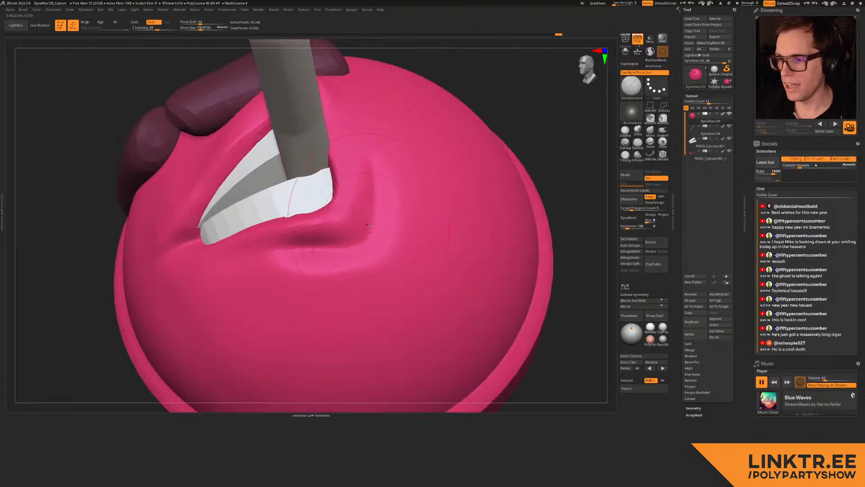
# Step: Build up volume on the chin below the lower-lip crease with the ClayBuildup brush and smooth it into the head
pyautogui.moveTo(333, 219)
pyautogui.keyDown('alt'); pyautogui.mouseDown(button='right')
pyautogui.moveTo(427, 147)
pyautogui.moveTo(398, 121)
pyautogui.moveTo(404, 146)
pyautogui.moveTo(308, 112)
pyautogui.moveTo(288, 116)
pyautogui.mouseUp(button='right'); pyautogui.keyUp('alt')
pyautogui.click(625, 131)
pyautogui.press('s')
pyautogui.click(342, 171)
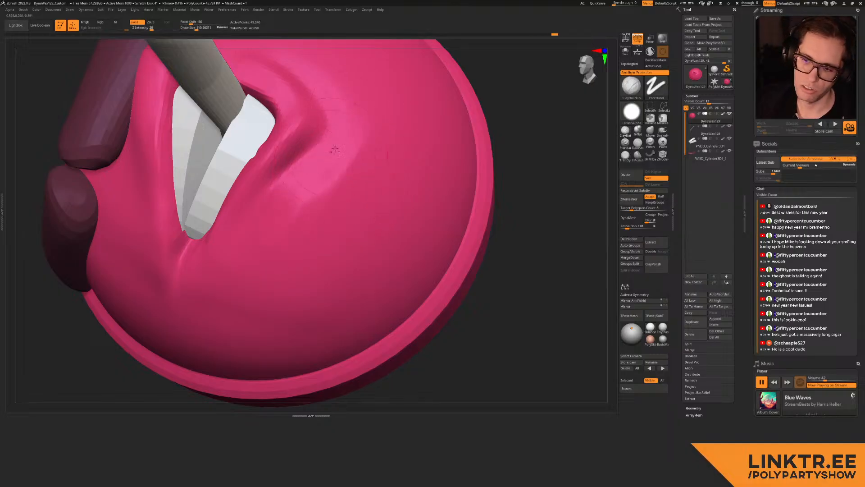
pyautogui.moveTo(294, 174)
pyautogui.mouseDown()
pyautogui.moveTo(333, 145)
pyautogui.moveTo(339, 156)
pyautogui.mouseUp()
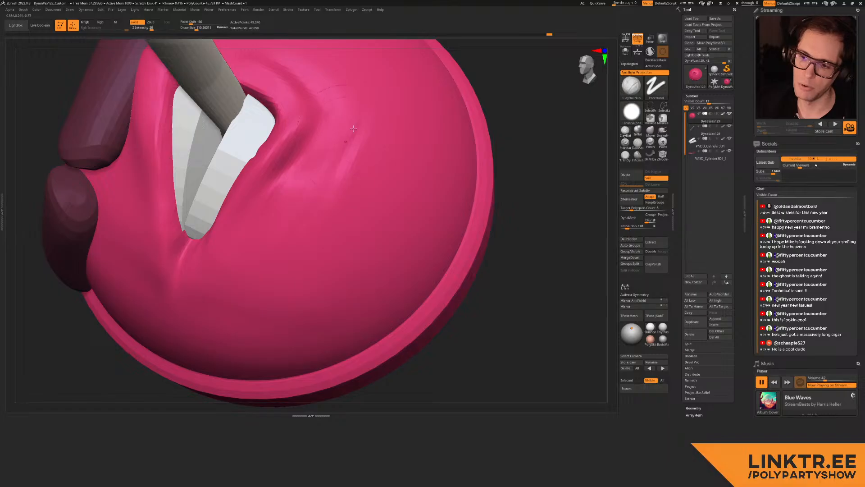
pyautogui.moveTo(377, 198)
pyautogui.keyDown('ctrl'); pyautogui.mouseDown(button='right')
pyautogui.moveTo(367, 75)
pyautogui.moveTo(406, 95)
pyautogui.moveTo(383, 219)
pyautogui.mouseUp(button='right'); pyautogui.keyUp('ctrl')
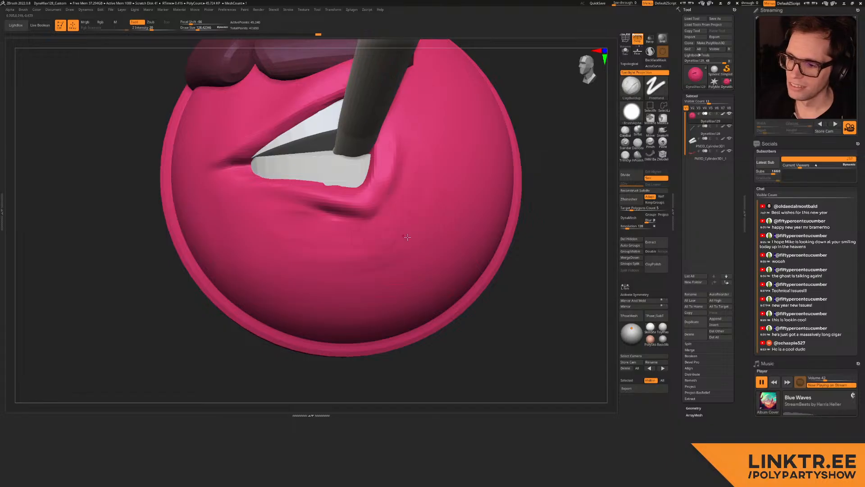
pyautogui.press('shift')
pyautogui.moveTo(418, 131)
pyautogui.keyDown('ctrl'); pyautogui.mouseDown(button='right')
pyautogui.moveTo(408, 54)
pyautogui.moveTo(444, 135)
pyautogui.moveTo(401, 162)
pyautogui.moveTo(391, 245)
pyautogui.moveTo(338, 155)
pyautogui.moveTo(359, 176)
pyautogui.moveTo(321, 209)
pyautogui.mouseUp(button='right'); pyautogui.keyUp('ctrl')
# Step: Push the lower lip up near the mouth corner with the Move brush
pyautogui.click(650, 131)
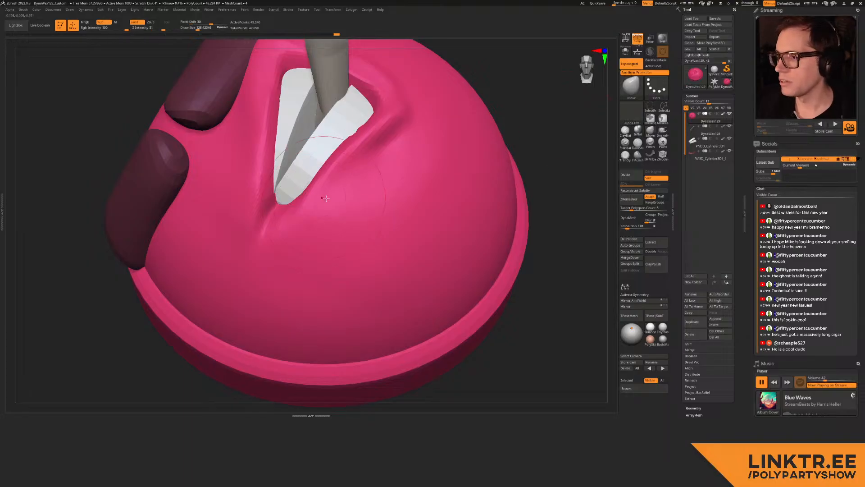
pyautogui.moveTo(304, 228); pyautogui.dragTo(296, 211)
pyautogui.moveTo(382, 188)
pyautogui.mouseDown(button='right')
pyautogui.moveTo(390, 195)
pyautogui.moveTo(421, 158)
pyautogui.moveTo(403, 183)
pyautogui.mouseUp(button='right')
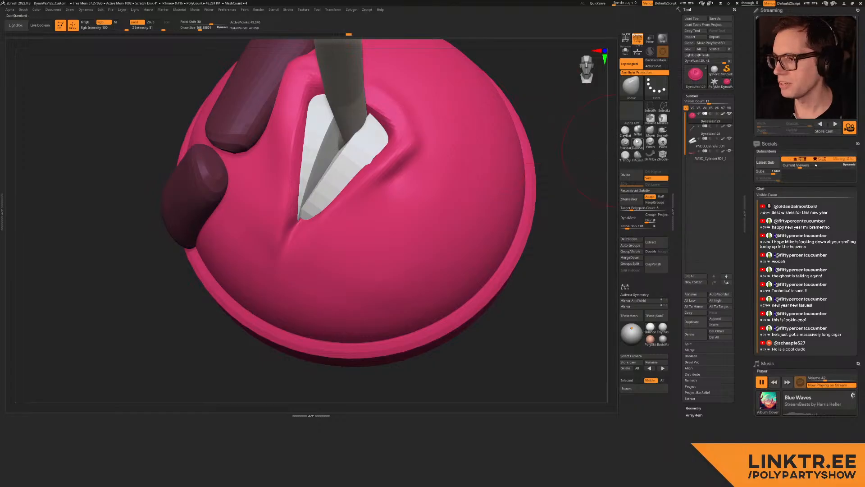
# Step: Sharpen the crease under the lower lip with the DamStandard brush and smooth the surrounding surface
pyautogui.click(637, 130)
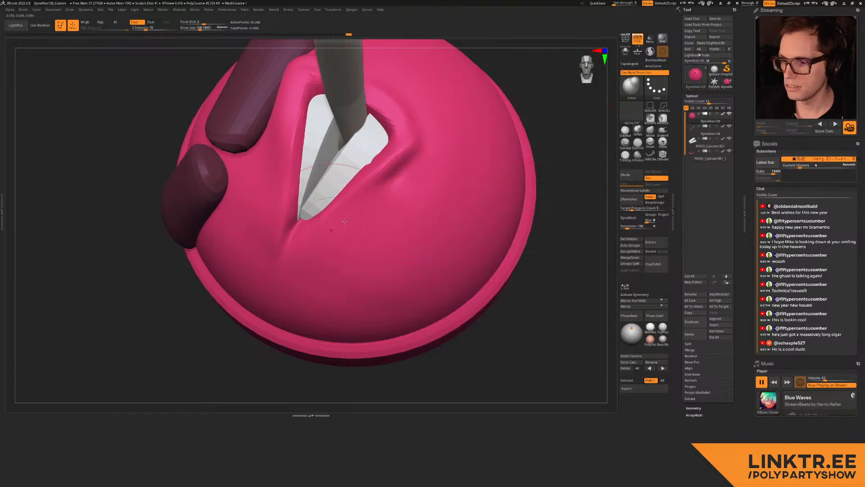
pyautogui.click(638, 142)
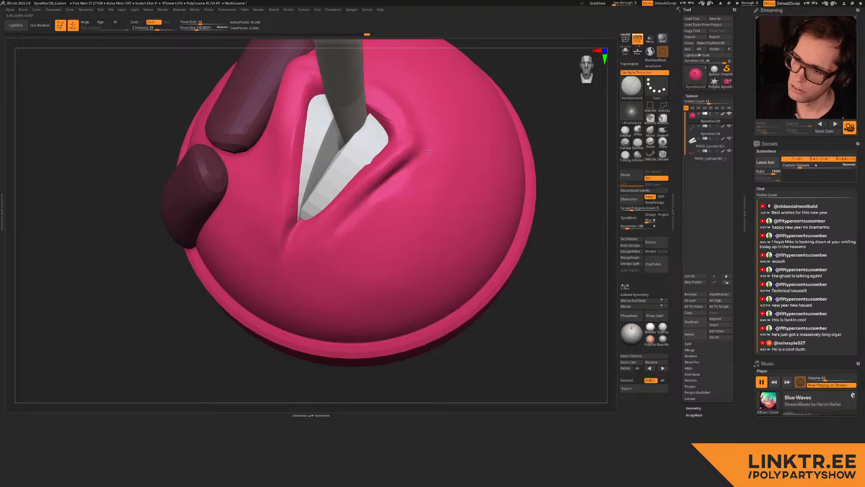
pyautogui.moveTo(447, 135)
pyautogui.mouseDown(button='right')
pyautogui.moveTo(383, 146)
pyautogui.moveTo(439, 151)
pyautogui.moveTo(389, 194)
pyautogui.moveTo(384, 181)
pyautogui.moveTo(446, 216)
pyautogui.moveTo(391, 232)
pyautogui.moveTo(377, 228)
pyautogui.mouseUp(button='right')
pyautogui.press('shift')
pyautogui.keyDown('ctrl'); pyautogui.moveTo(340, 184); pyautogui.dragTo(356, 209, button='right'); pyautogui.keyUp('ctrl')
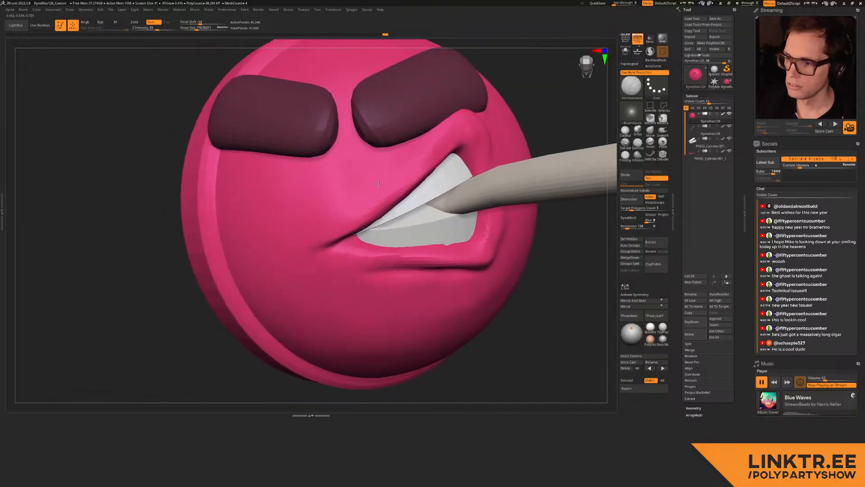
pyautogui.keyDown('ctrl'); pyautogui.moveTo(361, 187); pyautogui.dragTo(359, 183, button='right'); pyautogui.keyUp('ctrl')
pyautogui.press('shift')
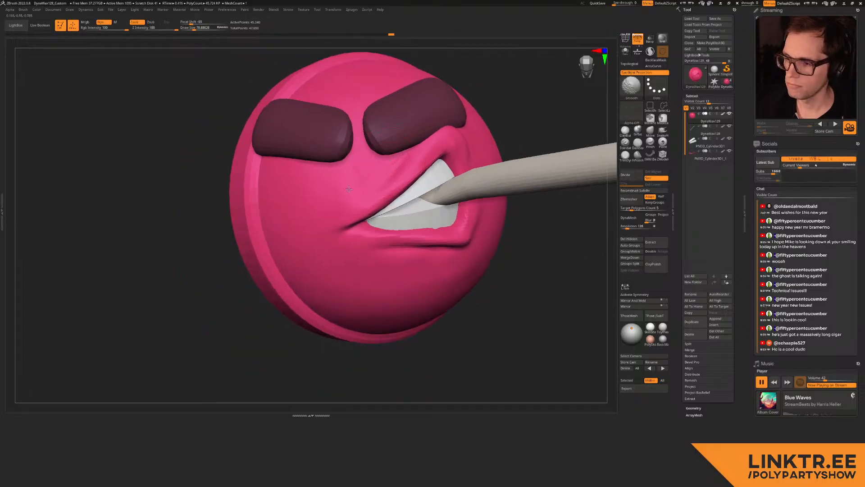
# Step: Try smoothing the cheek and carving diagonal cheek creases below the eyebrows with a larger DamStandard brush
pyautogui.keyDown('shift'); pyautogui.moveTo(345, 180); pyautogui.dragTo(365, 157); pyautogui.keyUp('shift')
pyautogui.keyDown('ctrl'); pyautogui.moveTo(347, 212); pyautogui.dragTo(345, 185, button='right'); pyautogui.keyUp('ctrl')
pyautogui.moveTo(345, 185); pyautogui.dragTo(343, 238, button='right')
pyautogui.press('s')
pyautogui.moveTo(344, 238)
pyautogui.mouseDown()
pyautogui.moveTo(357, 213)
pyautogui.moveTo(299, 287)
pyautogui.mouseUp()
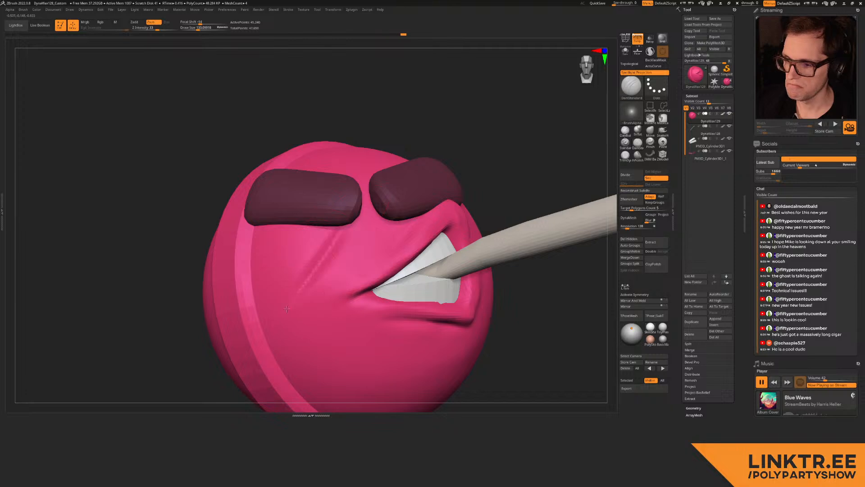
pyautogui.moveTo(346, 223); pyautogui.dragTo(465, 194, button='right')
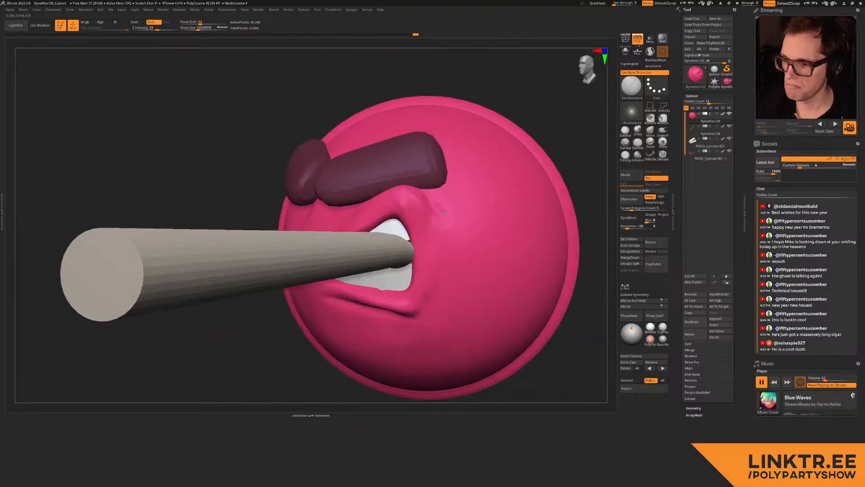
pyautogui.moveTo(450, 283)
pyautogui.keyDown('ctrl'); pyautogui.mouseDown(button='right')
pyautogui.moveTo(336, 244)
pyautogui.moveTo(352, 283)
pyautogui.moveTo(363, 197)
pyautogui.mouseUp(button='right'); pyautogui.keyUp('ctrl')
pyautogui.press('ctrl')
# Step: Examine the whole lollipop from several angles to judge the face and stick together
pyautogui.moveTo(383, 298)
pyautogui.mouseDown(button='right')
pyautogui.moveTo(392, 234)
pyautogui.moveTo(421, 234)
pyautogui.moveTo(415, 224)
pyautogui.moveTo(428, 195)
pyautogui.moveTo(442, 234)
pyautogui.mouseUp(button='right')
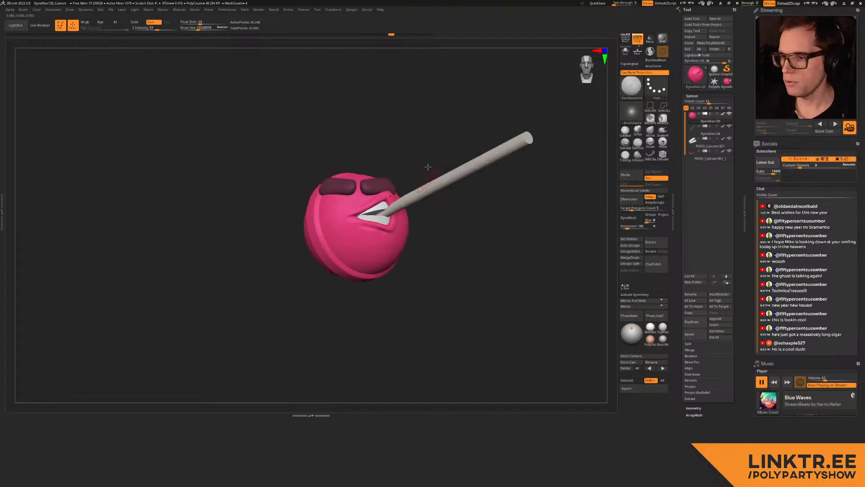
pyautogui.moveTo(429, 150)
pyautogui.mouseDown(button='right')
pyautogui.moveTo(423, 168)
pyautogui.moveTo(432, 163)
pyautogui.moveTo(433, 141)
pyautogui.mouseUp(button='right')
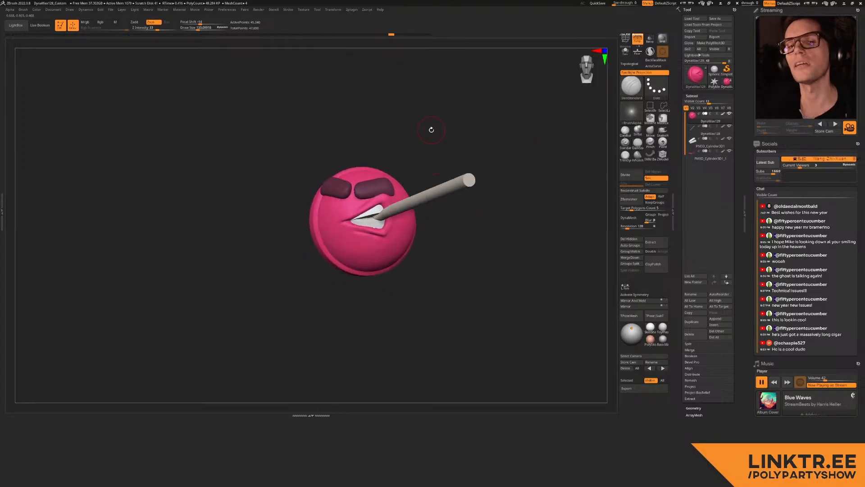
pyautogui.moveTo(439, 172)
pyautogui.mouseDown(button='right')
pyautogui.moveTo(464, 160)
pyautogui.moveTo(450, 195)
pyautogui.moveTo(448, 183)
pyautogui.moveTo(456, 201)
pyautogui.moveTo(451, 190)
pyautogui.moveTo(460, 200)
pyautogui.moveTo(464, 191)
pyautogui.moveTo(473, 196)
pyautogui.mouseUp(button='right')
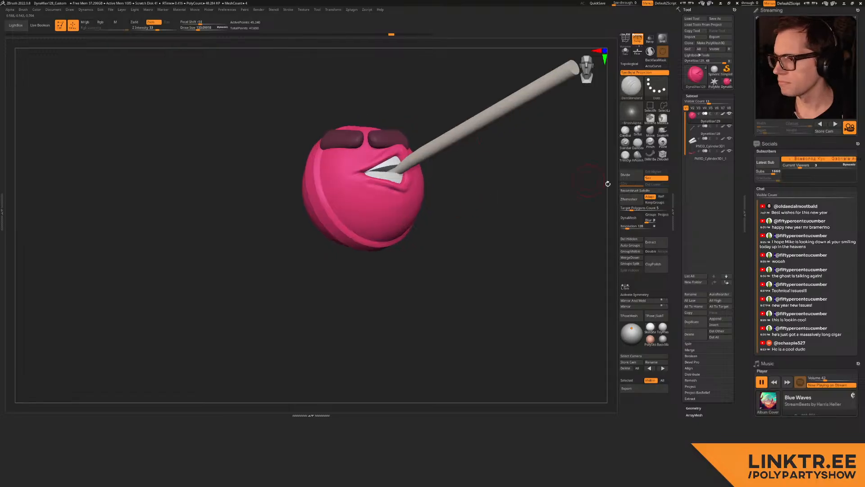
# Step: Reset the gizmo's orientation and rotate the whole lollipop, with its stick, teeth and eyebrows, to tilt the face
pyautogui.press('w')
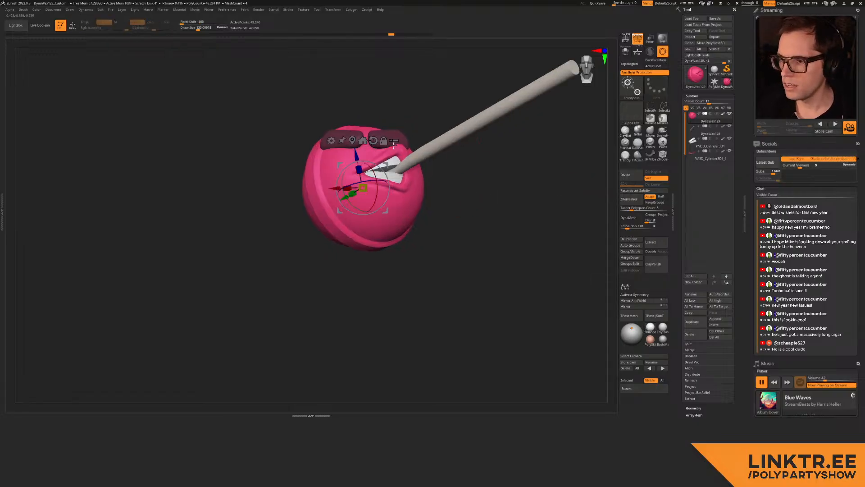
pyautogui.click(374, 140)
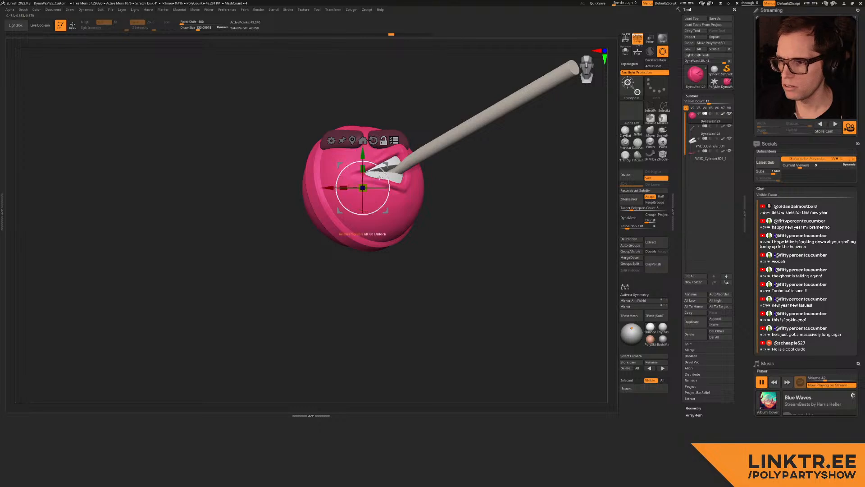
pyautogui.moveTo(367, 196); pyautogui.dragTo(379, 179)
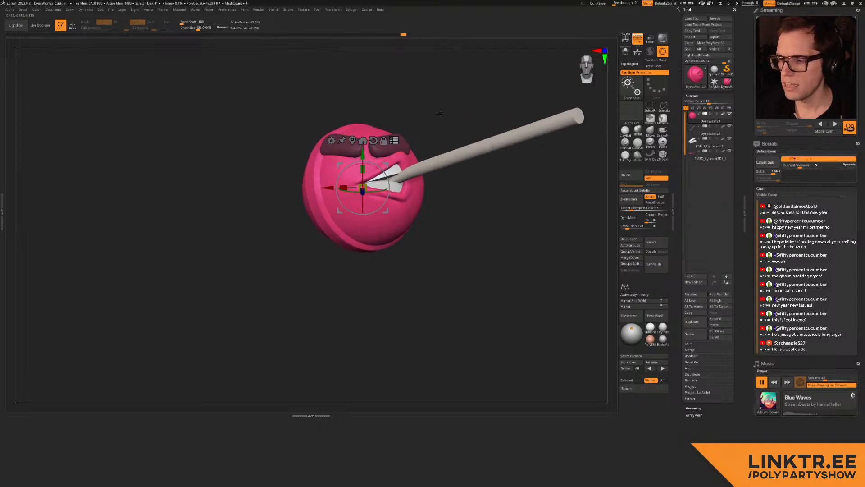
# Step: Fine-tune the tilt of the whole lollipop with its stick, teeth and eyebrows by rotating it with the gizmo
pyautogui.press('q')
pyautogui.moveTo(460, 195)
pyautogui.mouseDown()
pyautogui.moveTo(452, 198)
pyautogui.moveTo(462, 195)
pyautogui.mouseUp()
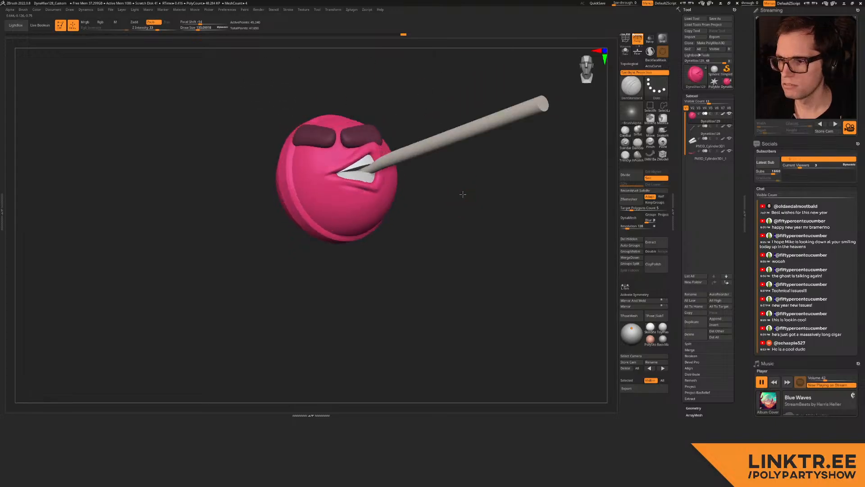
pyautogui.press('w')
pyautogui.moveTo(346, 194); pyautogui.dragTo(350, 194, button='right')
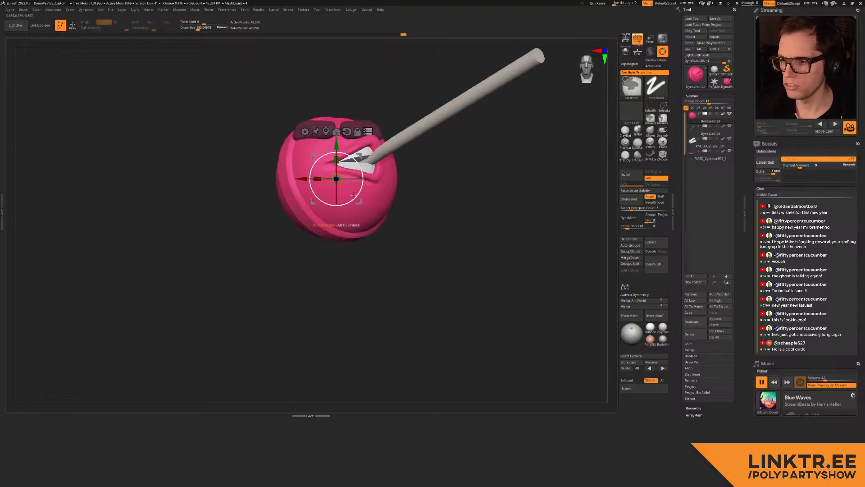
pyautogui.moveTo(336, 196); pyautogui.dragTo(337, 205)
pyautogui.press('q')
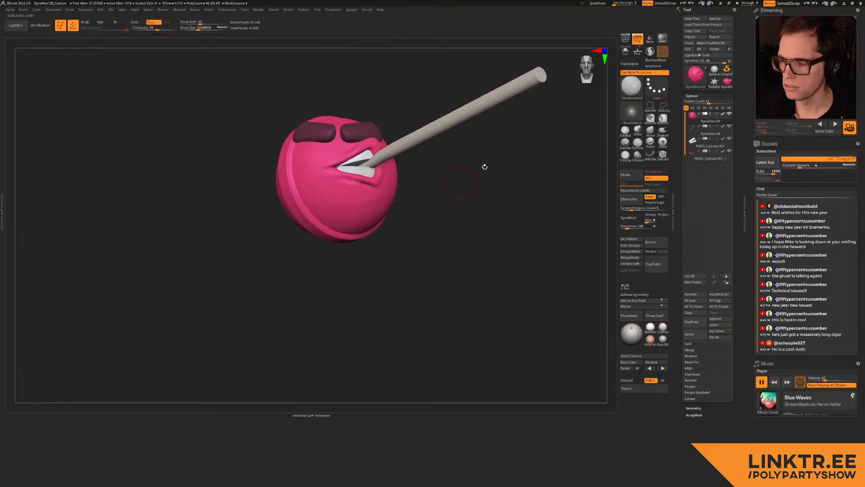
pyautogui.keyDown('alt'); pyautogui.moveTo(460, 225); pyautogui.dragTo(463, 220); pyautogui.keyUp('alt')
pyautogui.press('w')
pyautogui.press('q')
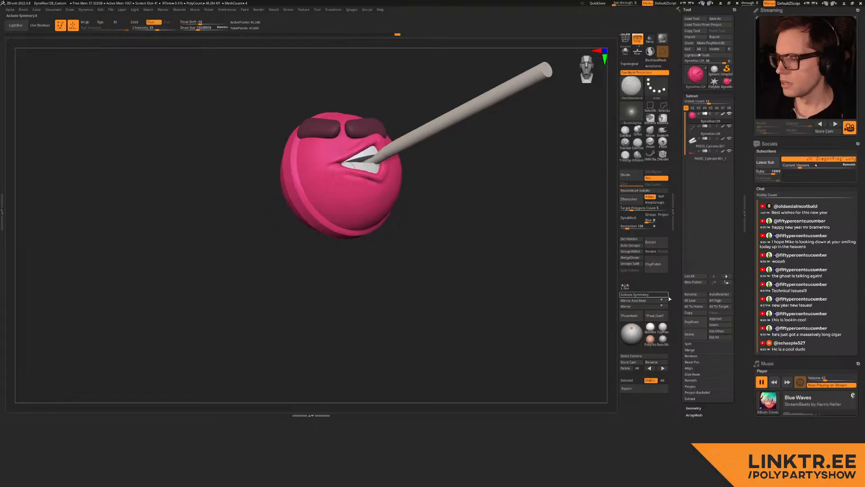
# Step: Add a Sphere3D to the lollipop model as a new subtool for the torso
pyautogui.click(723, 325)
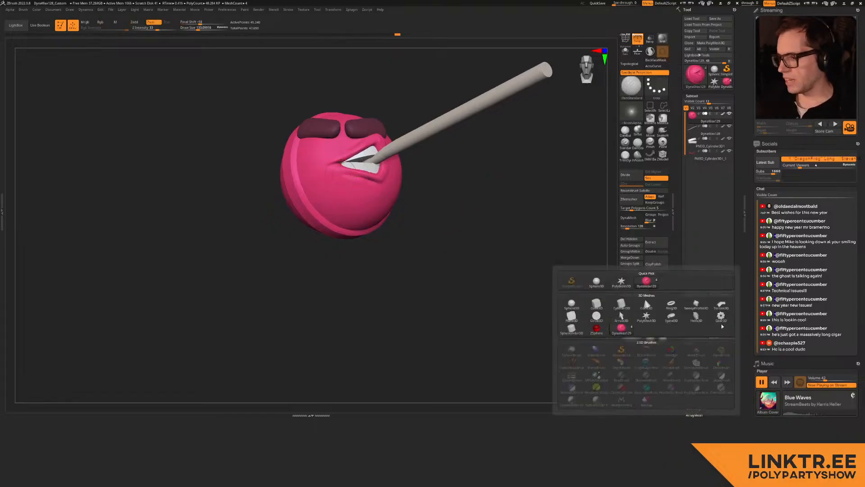
pyautogui.click(572, 303)
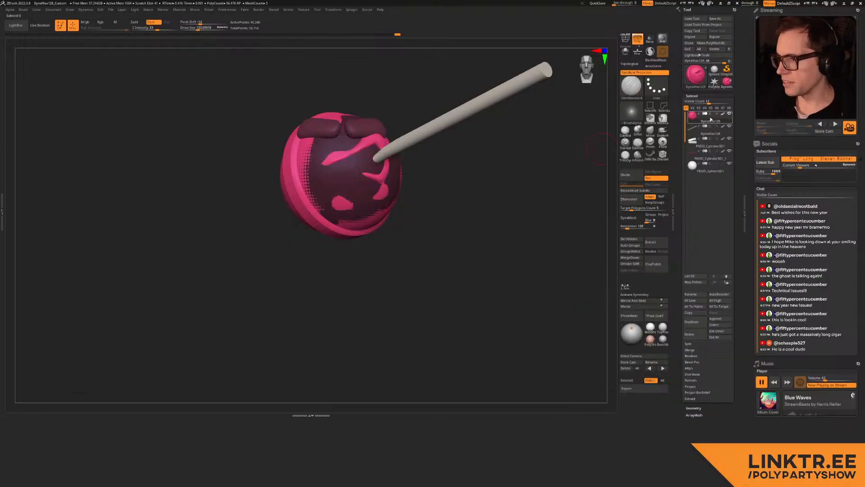
pyautogui.click(730, 166)
pyautogui.press('w')
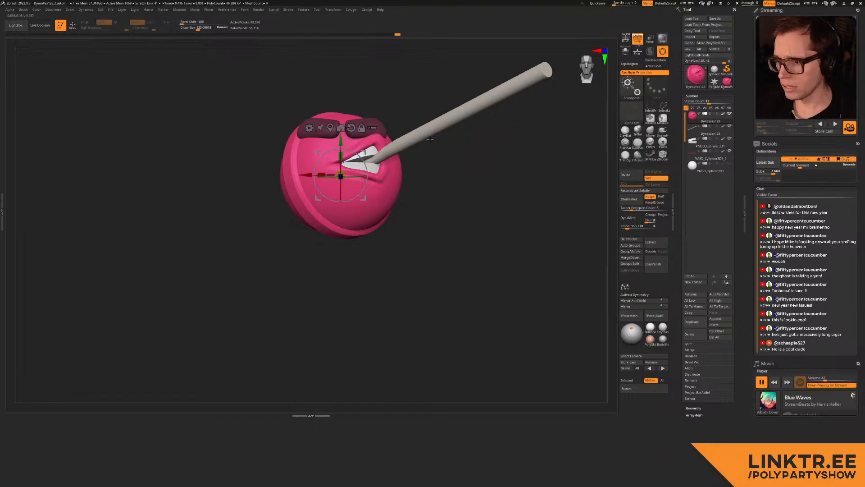
pyautogui.click(341, 128)
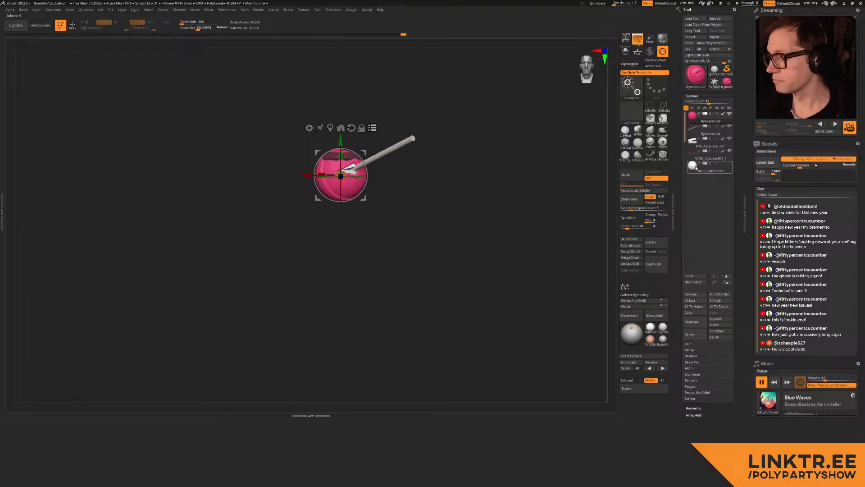
# Step: Move the new sphere directly below the lollipop head, align it in side view and enlarge it to torso size
pyautogui.click(712, 167)
pyautogui.moveTo(341, 141); pyautogui.dragTo(342, 197)
pyautogui.hotkey('ctrl', 'z')
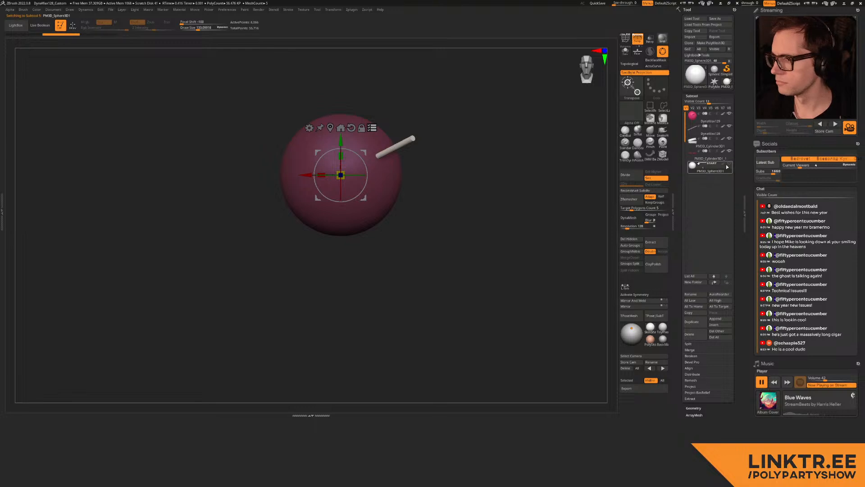
pyautogui.moveTo(336, 140); pyautogui.dragTo(337, 177)
pyautogui.moveTo(433, 164); pyautogui.dragTo(371, 181)
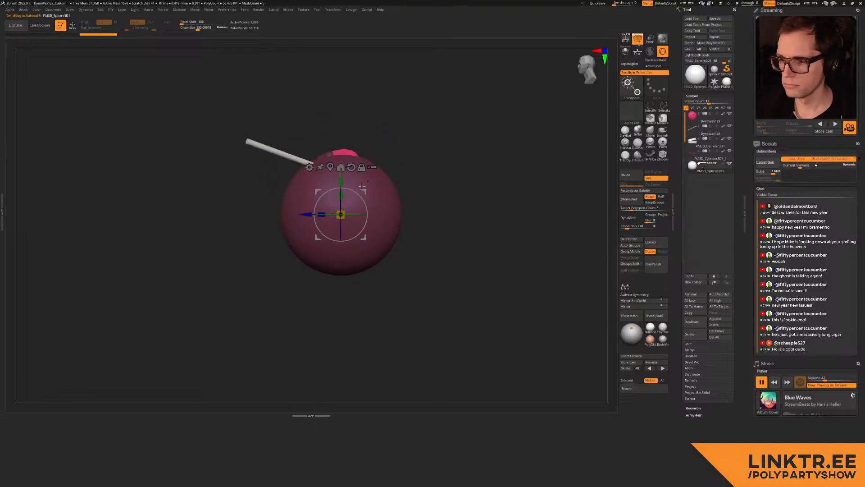
pyautogui.moveTo(341, 214); pyautogui.dragTo(335, 237)
pyautogui.moveTo(366, 190); pyautogui.dragTo(388, 175)
pyautogui.press('q')
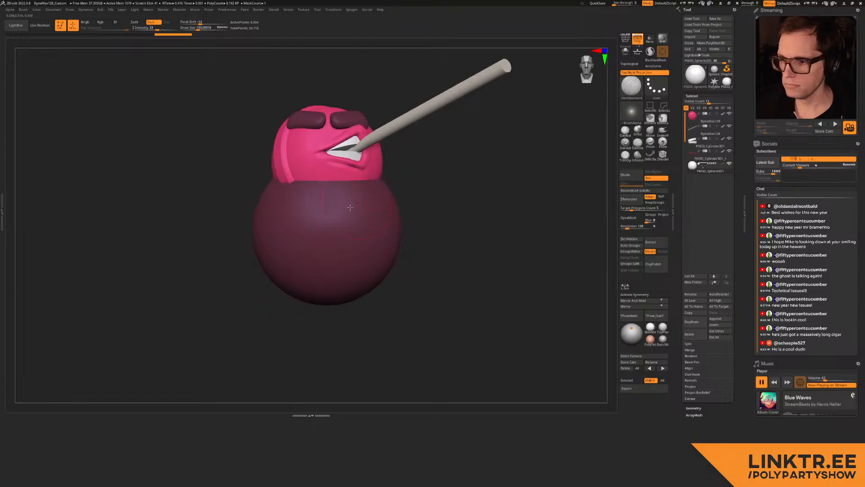
pyautogui.press('w')
pyautogui.moveTo(333, 231); pyautogui.dragTo(335, 227)
pyautogui.press('q')
# Step: Activate symmetry and pull the sphere with a large Move brush into a torso with a narrow waist
pyautogui.moveTo(444, 190)
pyautogui.mouseDown()
pyautogui.moveTo(396, 188)
pyautogui.moveTo(411, 172)
pyautogui.moveTo(398, 160)
pyautogui.moveTo(409, 191)
pyautogui.moveTo(430, 207)
pyautogui.moveTo(413, 259)
pyautogui.mouseUp()
pyautogui.press('x')
pyautogui.click(650, 130)
pyautogui.moveTo(377, 301)
pyautogui.mouseDown()
pyautogui.moveTo(361, 309)
pyautogui.moveTo(324, 288)
pyautogui.mouseUp()
pyautogui.moveTo(234, 285); pyautogui.dragTo(406, 281)
pyautogui.moveTo(260, 284); pyautogui.dragTo(286, 270)
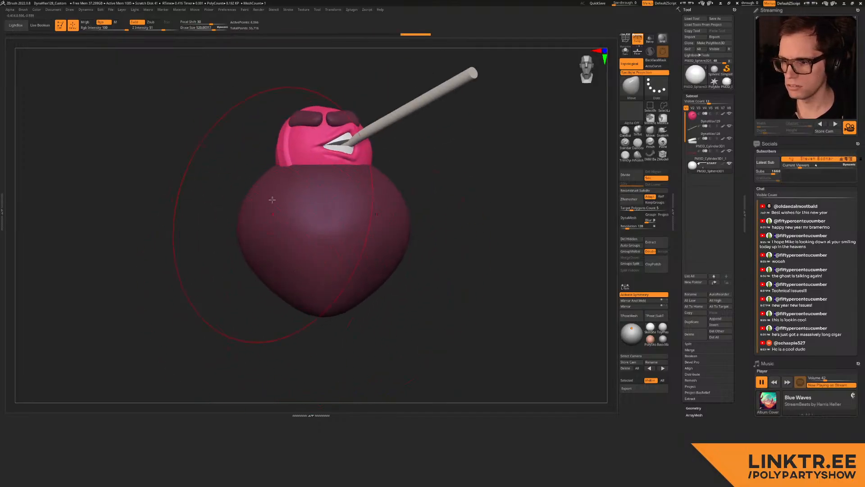
pyautogui.moveTo(332, 161); pyautogui.dragTo(300, 171)
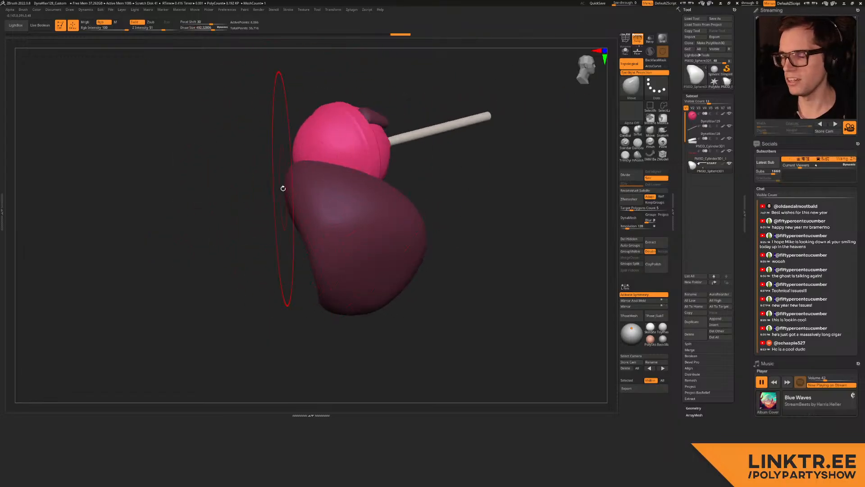
pyautogui.moveTo(470, 161); pyautogui.dragTo(297, 167)
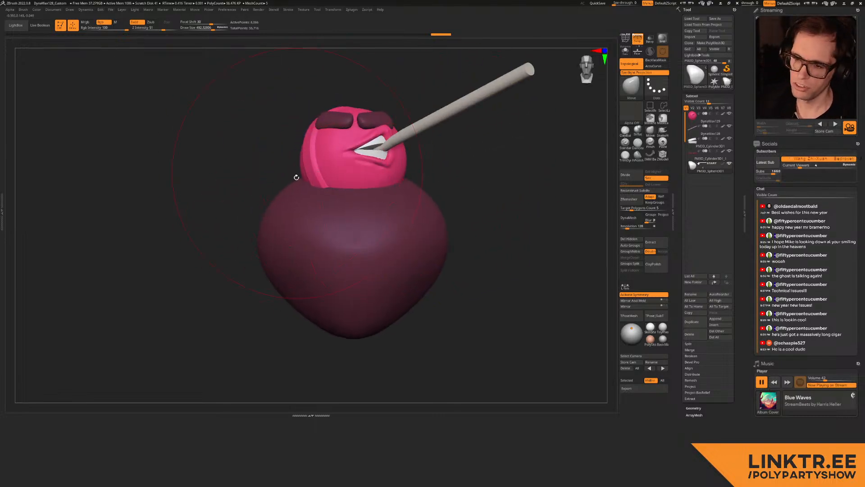
# Step: Refine the torso's profile from the side with the Move brush, adjusting its lower end and upper back
pyautogui.moveTo(608, 213)
pyautogui.keyDown('alt'); pyautogui.mouseDown()
pyautogui.moveTo(433, 177)
pyautogui.moveTo(286, 223)
pyautogui.mouseUp(); pyautogui.keyUp('alt')
pyautogui.moveTo(454, 265)
pyautogui.mouseDown()
pyautogui.moveTo(399, 223)
pyautogui.moveTo(419, 231)
pyautogui.mouseUp()
pyautogui.moveTo(455, 278); pyautogui.dragTo(433, 280)
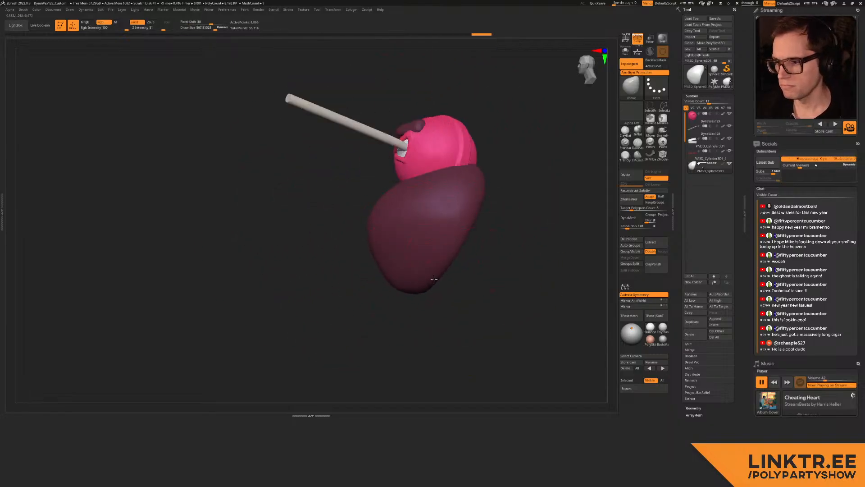
pyautogui.press('s')
pyautogui.click(370, 211)
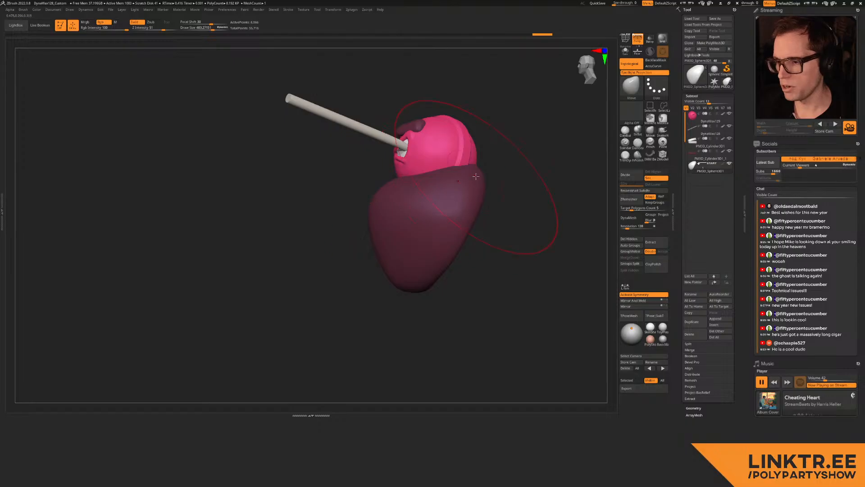
pyautogui.moveTo(478, 180); pyautogui.dragTo(475, 187)
pyautogui.moveTo(518, 199)
pyautogui.mouseDown()
pyautogui.moveTo(449, 214)
pyautogui.moveTo(450, 195)
pyautogui.mouseUp()
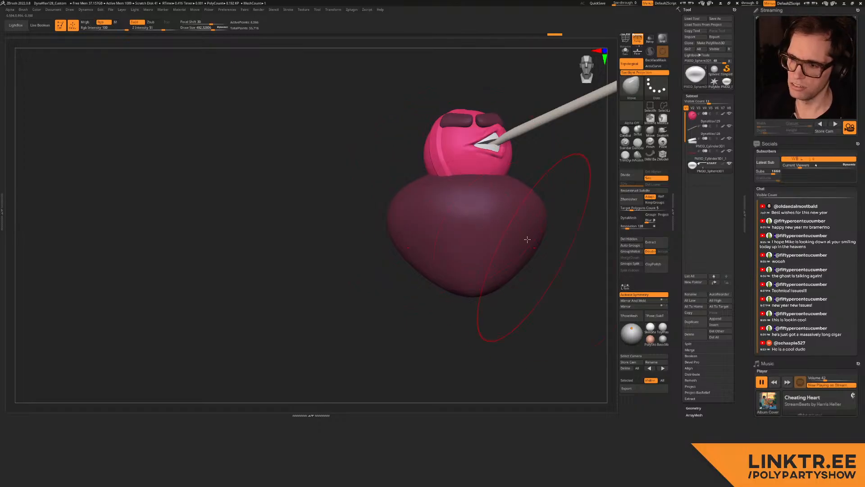
# Step: Reshape the torso's shoulder area and sides with the Move brush and set a different brush size
pyautogui.keyDown('alt'); pyautogui.moveTo(536, 257); pyautogui.dragTo(424, 261); pyautogui.keyUp('alt')
pyautogui.moveTo(507, 203)
pyautogui.mouseDown()
pyautogui.moveTo(465, 211)
pyautogui.moveTo(484, 207)
pyautogui.mouseUp()
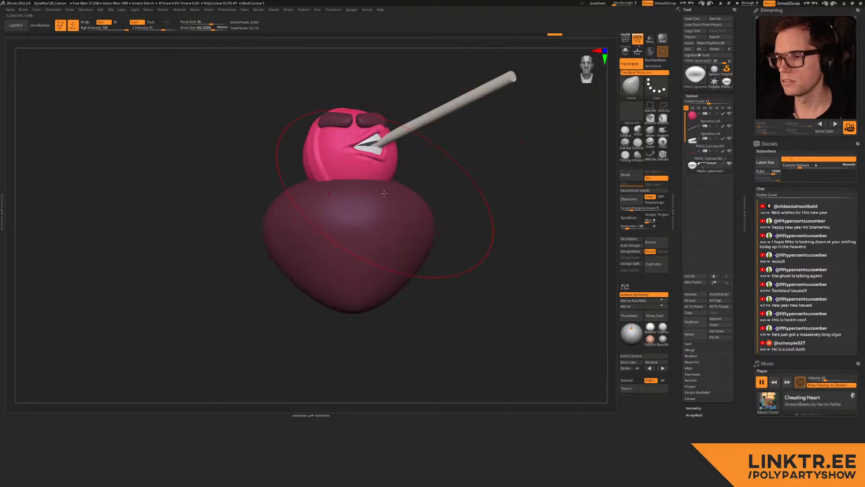
pyautogui.moveTo(364, 173)
pyautogui.mouseDown(button='right')
pyautogui.moveTo(383, 189)
pyautogui.moveTo(405, 164)
pyautogui.moveTo(417, 201)
pyautogui.moveTo(417, 187)
pyautogui.moveTo(440, 162)
pyautogui.mouseUp(button='right')
pyautogui.moveTo(440, 162)
pyautogui.mouseDown(button='right')
pyautogui.moveTo(388, 174)
pyautogui.moveTo(440, 157)
pyautogui.moveTo(404, 187)
pyautogui.moveTo(394, 164)
pyautogui.moveTo(407, 182)
pyautogui.moveTo(382, 195)
pyautogui.moveTo(378, 223)
pyautogui.moveTo(383, 167)
pyautogui.mouseUp(button='right')
pyautogui.press('s')
pyautogui.click(335, 219)
# Step: Duplicate the torso and shrink the copy below the waist to form the hips
pyautogui.click(726, 320)
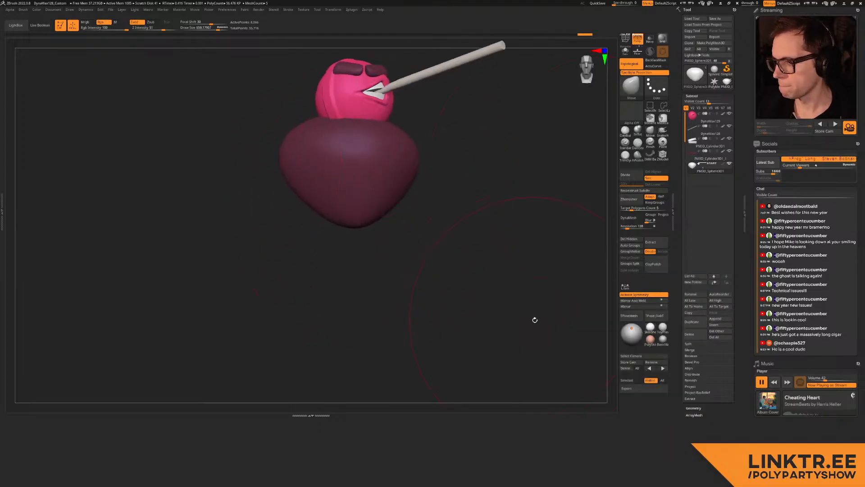
pyautogui.click(724, 321)
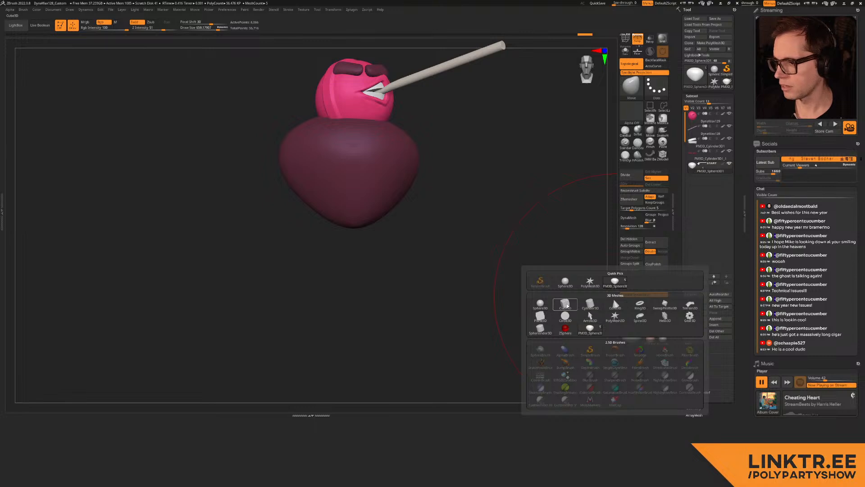
pyautogui.click(693, 321)
pyautogui.press('w')
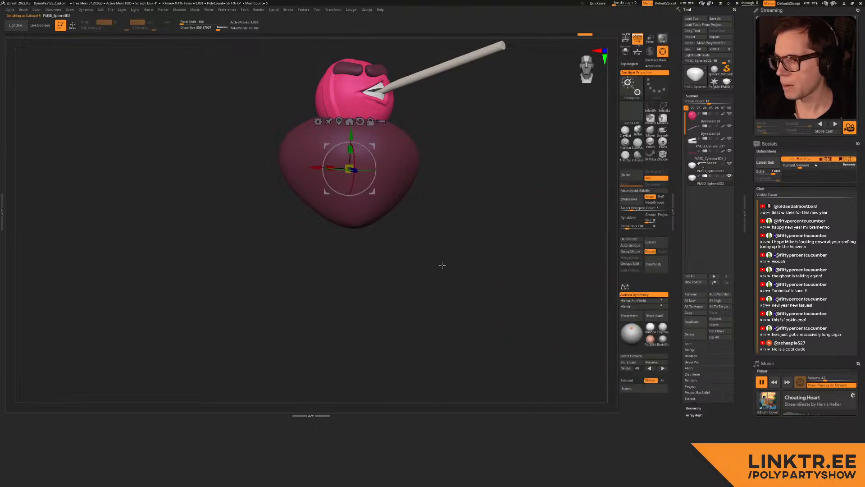
pyautogui.moveTo(474, 288); pyautogui.dragTo(405, 178)
pyautogui.moveTo(381, 146); pyautogui.dragTo(428, 192)
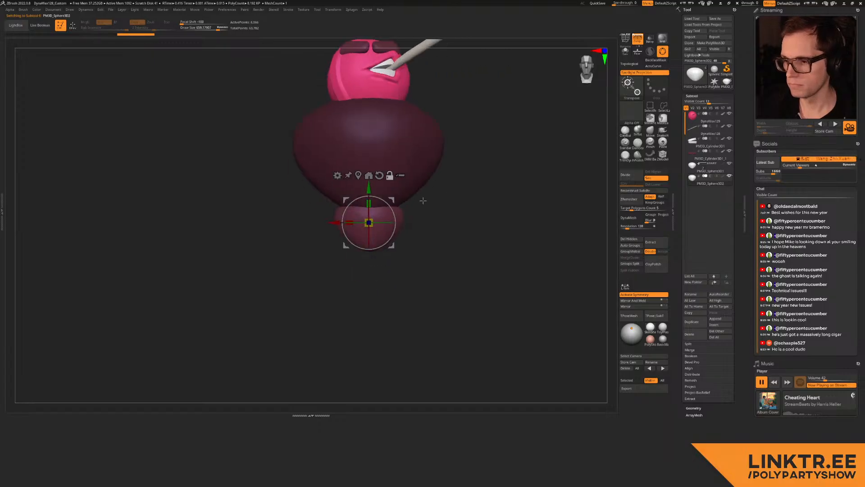
# Step: Adjust the size and position of the hips under the torso from the front and side
pyautogui.moveTo(369, 239); pyautogui.dragTo(373, 253)
pyautogui.moveTo(372, 187); pyautogui.dragTo(372, 170)
pyautogui.moveTo(375, 174); pyautogui.dragTo(428, 171, button='right')
pyautogui.press('q')
pyautogui.press('w')
pyautogui.moveTo(395, 183)
pyautogui.mouseDown()
pyautogui.moveTo(383, 188)
pyautogui.moveTo(386, 202)
pyautogui.moveTo(384, 182)
pyautogui.mouseUp()
pyautogui.press('q')
pyautogui.moveTo(464, 178)
pyautogui.mouseDown(button='right')
pyautogui.moveTo(432, 172)
pyautogui.moveTo(415, 204)
pyautogui.moveTo(431, 195)
pyautogui.moveTo(402, 201)
pyautogui.moveTo(459, 198)
pyautogui.moveTo(529, 172)
pyautogui.mouseUp(button='right')
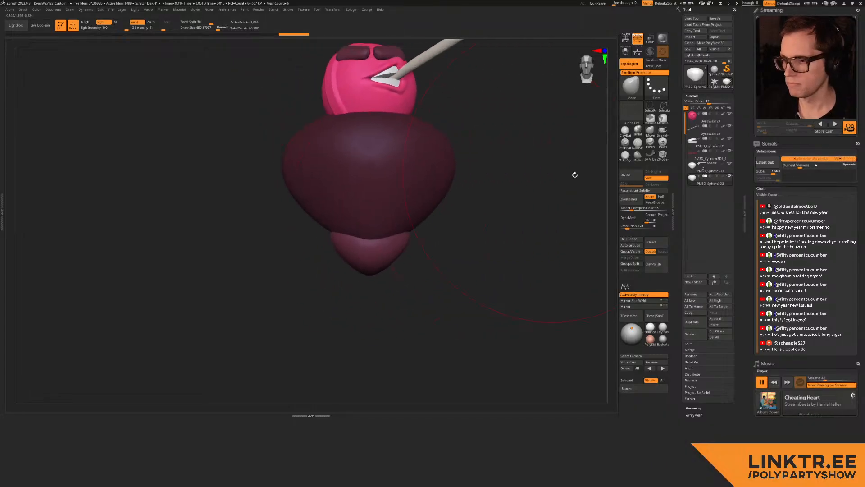
# Step: Add a Cylinder3D as a new subtool and move it down below the hips as a leg
pyautogui.click(716, 319)
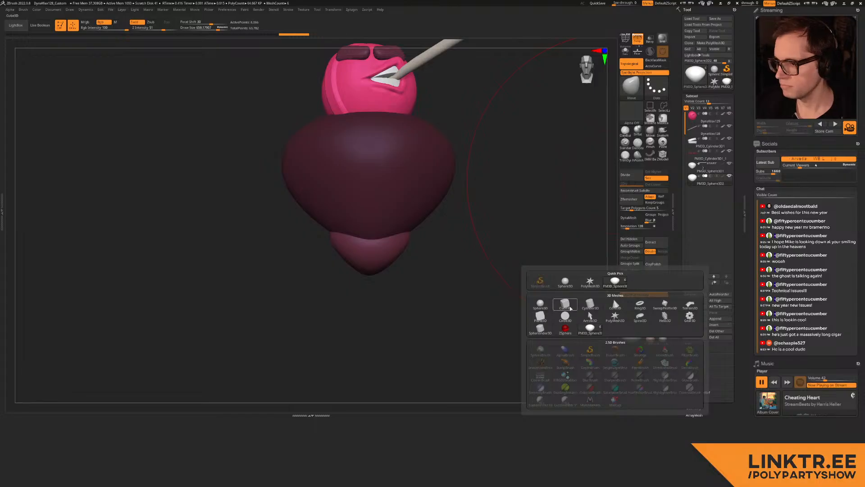
pyautogui.click(590, 304)
pyautogui.press('w')
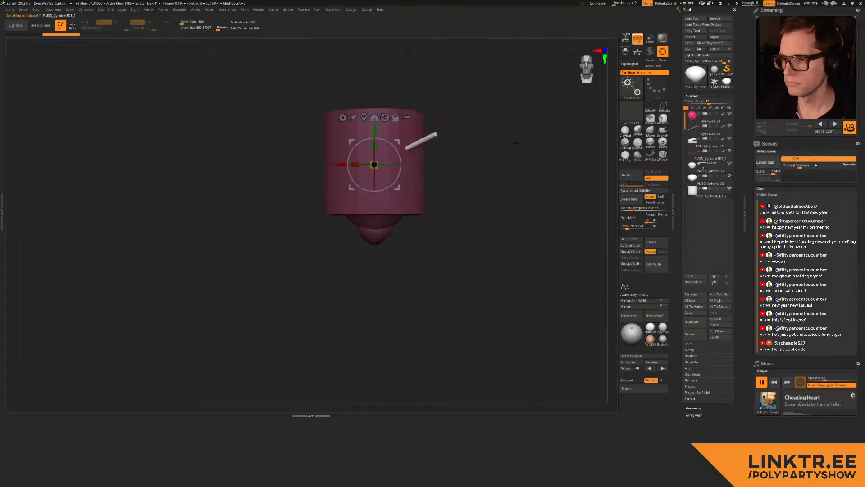
pyautogui.moveTo(376, 168); pyautogui.dragTo(358, 178)
pyautogui.moveTo(398, 141); pyautogui.dragTo(409, 227)
pyautogui.keyDown('shift'); pyautogui.moveTo(409, 227); pyautogui.dragTo(402, 247, button='right'); pyautogui.keyUp('shift')
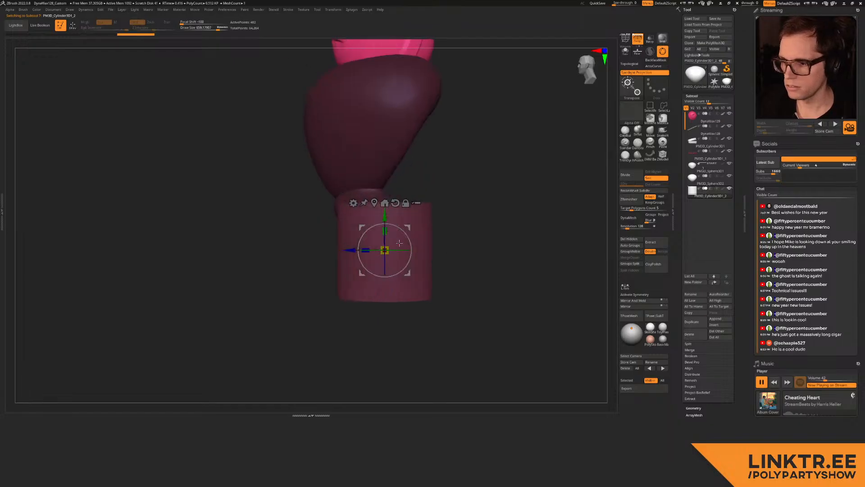
# Step: Align the leg cylinder with the hips in side view and scale it down on one side of the body
pyautogui.moveTo(384, 250); pyautogui.dragTo(370, 258)
pyautogui.moveTo(407, 228)
pyautogui.mouseDown()
pyautogui.moveTo(380, 214)
pyautogui.moveTo(385, 210)
pyautogui.mouseUp()
pyautogui.press('q')
pyautogui.moveTo(387, 207)
pyautogui.keyDown('shift'); pyautogui.mouseDown(button='right')
pyautogui.moveTo(430, 188)
pyautogui.moveTo(423, 195)
pyautogui.mouseUp(button='right'); pyautogui.keyUp('shift')
pyautogui.press('w')
pyautogui.moveTo(395, 210); pyautogui.dragTo(408, 218)
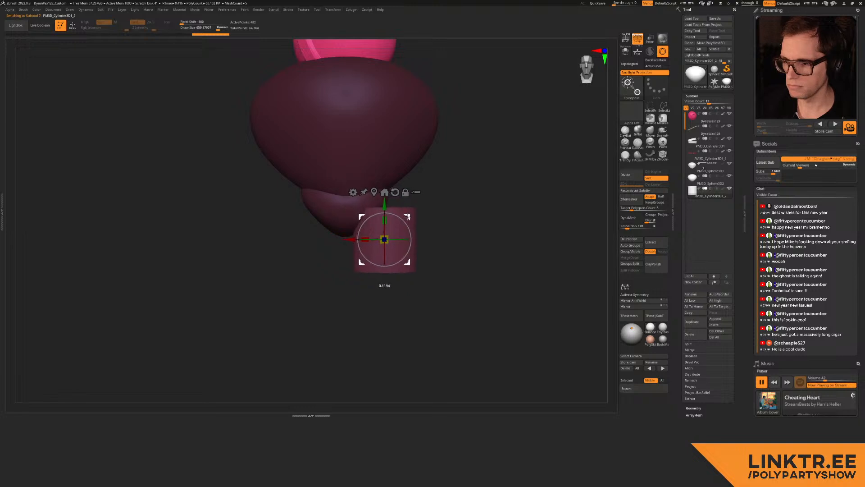
# Step: Mirror and weld the leg cylinder to create the second leg, and adjust the pair's placement under the hips
pyautogui.click(642, 300)
pyautogui.moveTo(352, 239); pyautogui.dragTo(380, 200)
pyautogui.press('q')
pyautogui.moveTo(380, 202)
pyautogui.mouseDown(button='right')
pyautogui.moveTo(406, 192)
pyautogui.moveTo(401, 174)
pyautogui.moveTo(418, 183)
pyautogui.moveTo(426, 225)
pyautogui.mouseUp(button='right')
pyautogui.press('w')
pyautogui.moveTo(349, 239); pyautogui.dragTo(371, 224)
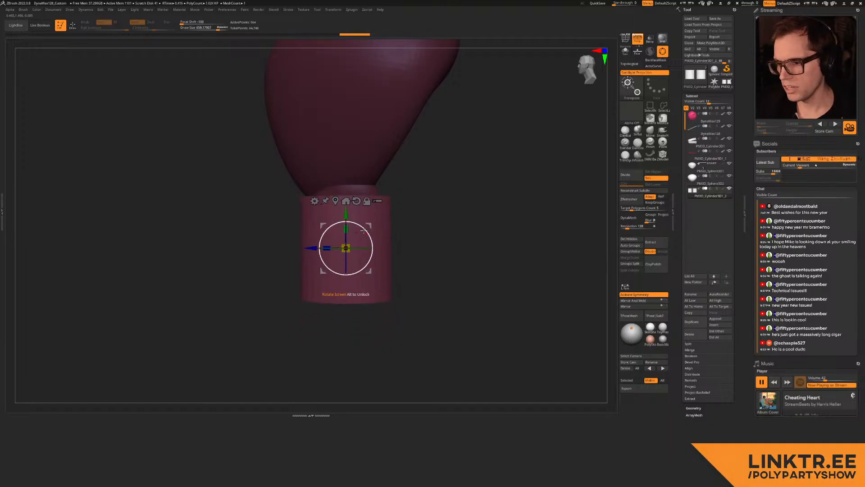
# Step: Scale both leg cylinders down slightly and reposition them against the hips from the front and side
pyautogui.keyDown('shift'); pyautogui.moveTo(372, 177); pyautogui.dragTo(376, 188, button='right'); pyautogui.keyUp('shift')
pyautogui.press('q')
pyautogui.press('w')
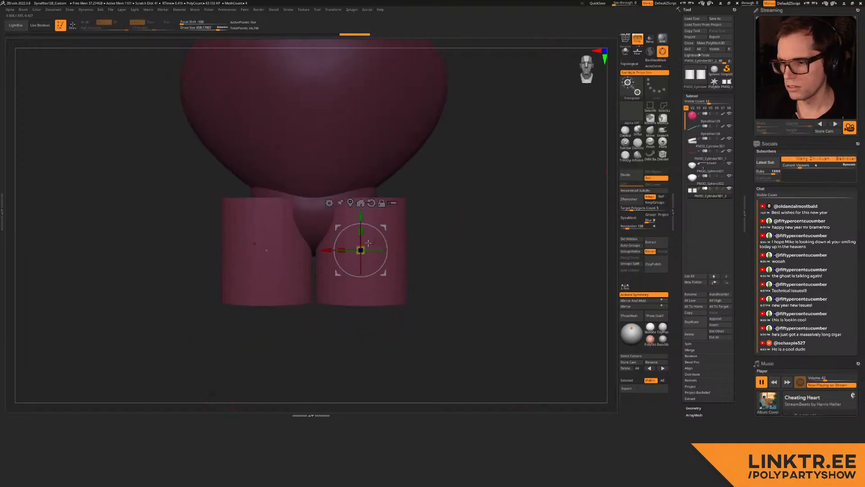
pyautogui.press('q')
pyautogui.press('w')
pyautogui.moveTo(360, 251)
pyautogui.mouseDown()
pyautogui.moveTo(365, 221)
pyautogui.moveTo(391, 218)
pyautogui.mouseUp()
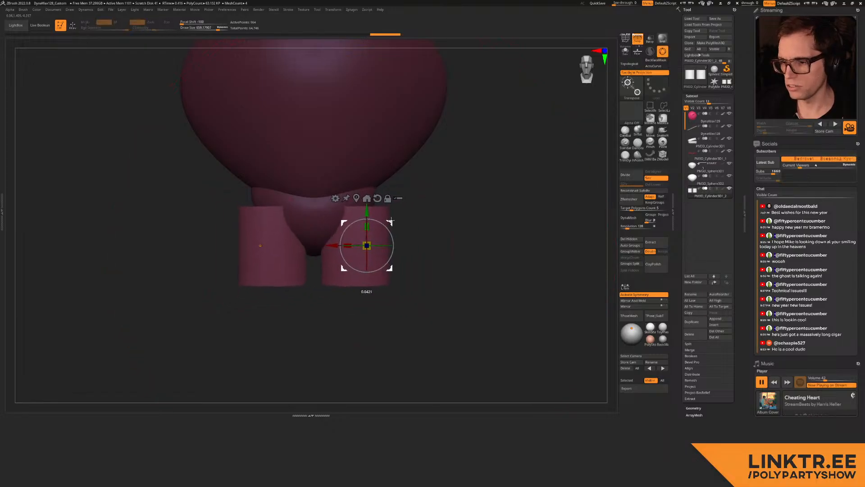
pyautogui.press('q')
pyautogui.keyDown('shift'); pyautogui.moveTo(421, 195); pyautogui.dragTo(366, 216, button='right'); pyautogui.keyUp('shift')
pyautogui.press('w')
pyautogui.moveTo(351, 215)
pyautogui.mouseDown()
pyautogui.moveTo(351, 198)
pyautogui.moveTo(379, 213)
pyautogui.mouseUp()
# Step: Smooth the leg cylinders to round off their hard ends
pyautogui.press('q')
pyautogui.moveTo(382, 216)
pyautogui.keyDown('shift'); pyautogui.mouseDown(button='right')
pyautogui.moveTo(399, 181)
pyautogui.moveTo(387, 196)
pyautogui.mouseUp(button='right'); pyautogui.keyUp('shift')
pyautogui.keyDown('shift'); pyautogui.moveTo(386, 197); pyautogui.dragTo(378, 324); pyautogui.keyUp('shift')
pyautogui.keyDown('ctrl'); pyautogui.moveTo(377, 340); pyautogui.dragTo(408, 190, button='right'); pyautogui.keyUp('ctrl')
pyautogui.keyDown('ctrl'); pyautogui.moveTo(407, 189); pyautogui.dragTo(434, 186, button='right'); pyautogui.keyUp('ctrl')
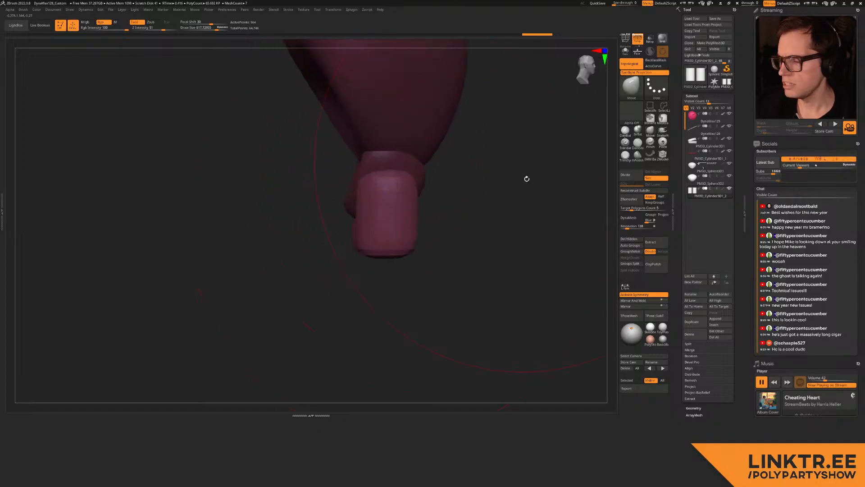
# Step: Stretch the legs' upper and lower ends and bend their shape with a smaller Move brush
pyautogui.press('x')
pyautogui.press('s')
pyautogui.moveTo(388, 174); pyautogui.dragTo(382, 174)
pyautogui.moveTo(383, 173)
pyautogui.mouseDown()
pyautogui.moveTo(385, 131)
pyautogui.moveTo(392, 150)
pyautogui.mouseUp()
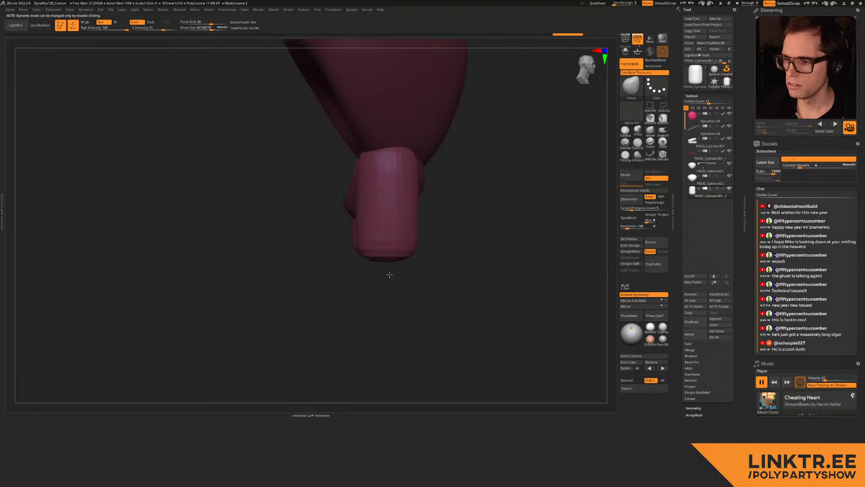
pyautogui.moveTo(391, 264); pyautogui.dragTo(384, 281)
pyautogui.moveTo(397, 221); pyautogui.dragTo(404, 216)
pyautogui.moveTo(419, 216)
pyautogui.mouseDown(button='right')
pyautogui.moveTo(454, 214)
pyautogui.moveTo(467, 192)
pyautogui.moveTo(428, 194)
pyautogui.moveTo(411, 168)
pyautogui.moveTo(423, 193)
pyautogui.moveTo(412, 171)
pyautogui.mouseUp(button='right')
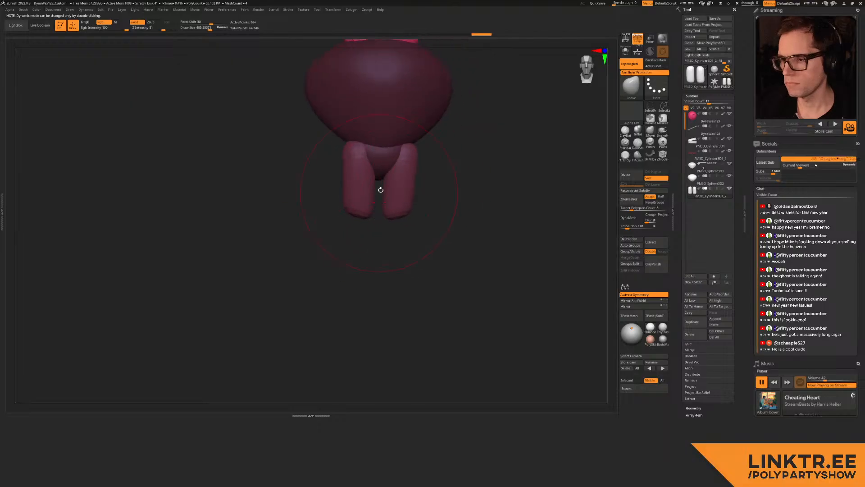
# Step: Adjust the scale and spacing of the two legs with the gizmo and check their profile
pyautogui.press('w')
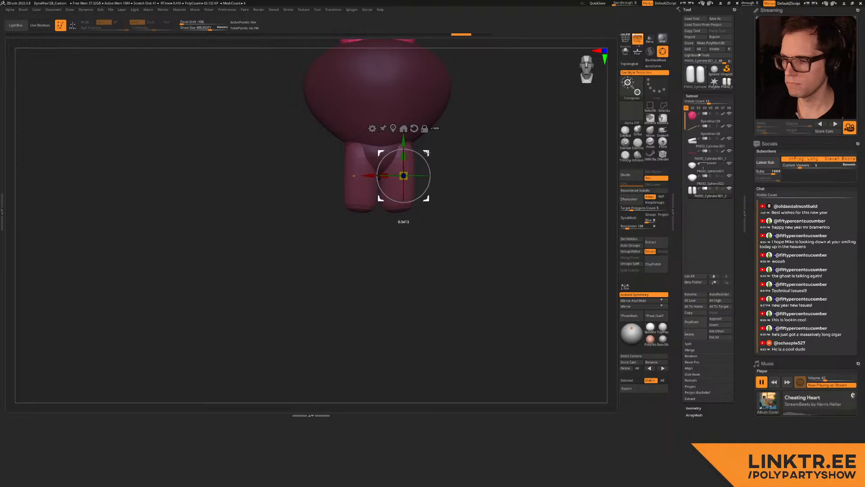
pyautogui.press('q')
pyautogui.press('w')
pyautogui.moveTo(384, 177); pyautogui.dragTo(380, 179)
pyautogui.press('q')
pyautogui.moveTo(386, 155)
pyautogui.mouseDown(button='right')
pyautogui.moveTo(388, 164)
pyautogui.moveTo(427, 156)
pyautogui.moveTo(391, 143)
pyautogui.moveTo(397, 202)
pyautogui.moveTo(421, 185)
pyautogui.moveTo(419, 176)
pyautogui.moveTo(408, 214)
pyautogui.mouseUp(button='right')
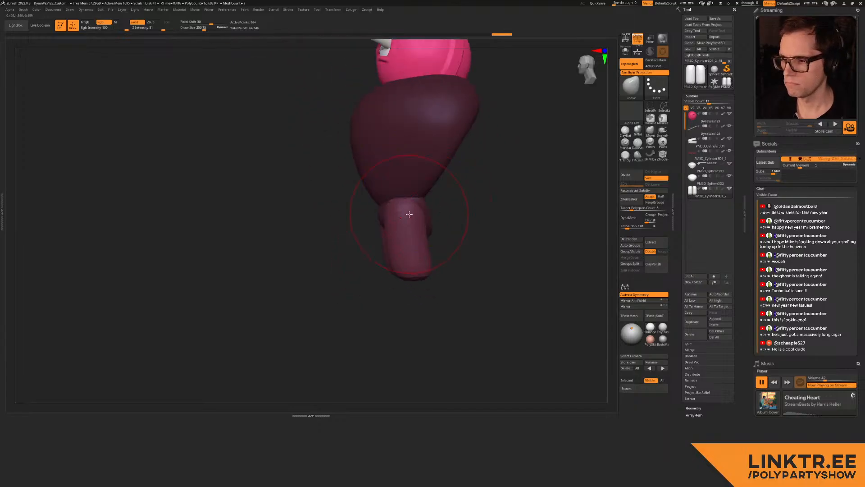
# Step: Nudge the legs' side profile with a resized Move brush
pyautogui.press('s')
pyautogui.moveTo(414, 215); pyautogui.dragTo(417, 219)
pyautogui.moveTo(432, 269); pyautogui.dragTo(462, 223, button='right')
# Step: Duplicate the leg cylinders and move the copies up beside the torso to serve as arms
pyautogui.press('w')
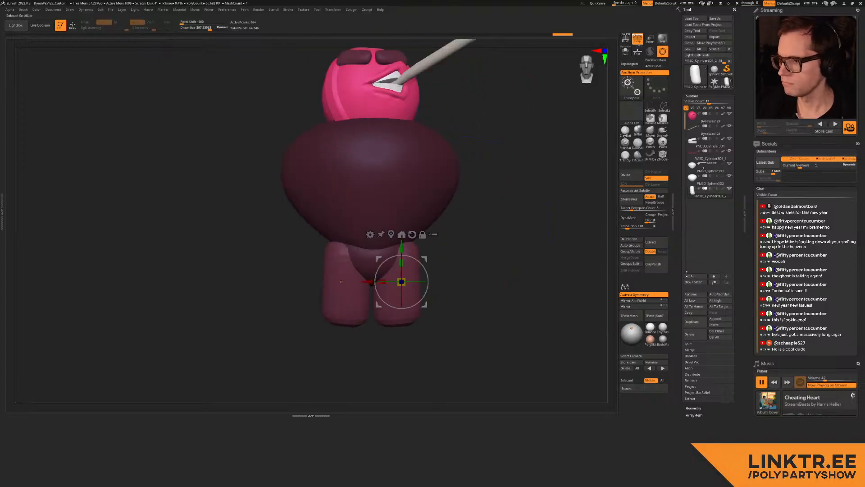
pyautogui.click(691, 321)
pyautogui.moveTo(426, 258); pyautogui.dragTo(495, 133)
pyautogui.keyDown('shift'); pyautogui.moveTo(496, 133); pyautogui.dragTo(473, 149, button='right'); pyautogui.keyUp('shift')
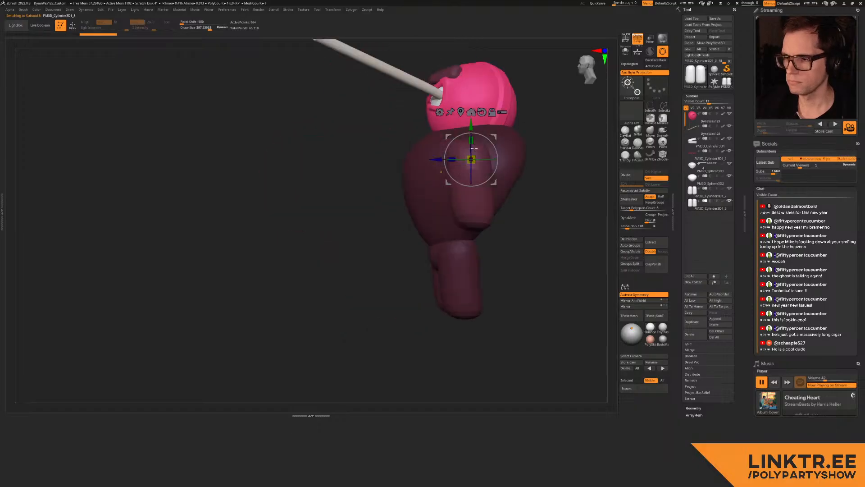
# Step: Rotate, scale and reposition the arm cylinders against the torso's shoulders, working from several angles
pyautogui.moveTo(496, 136)
pyautogui.mouseDown()
pyautogui.moveTo(539, 130)
pyautogui.moveTo(513, 154)
pyautogui.moveTo(487, 157)
pyautogui.moveTo(451, 134)
pyautogui.moveTo(514, 173)
pyautogui.moveTo(469, 193)
pyautogui.moveTo(452, 151)
pyautogui.moveTo(413, 162)
pyautogui.moveTo(437, 118)
pyautogui.mouseUp()
pyautogui.press('q')
pyautogui.press('w')
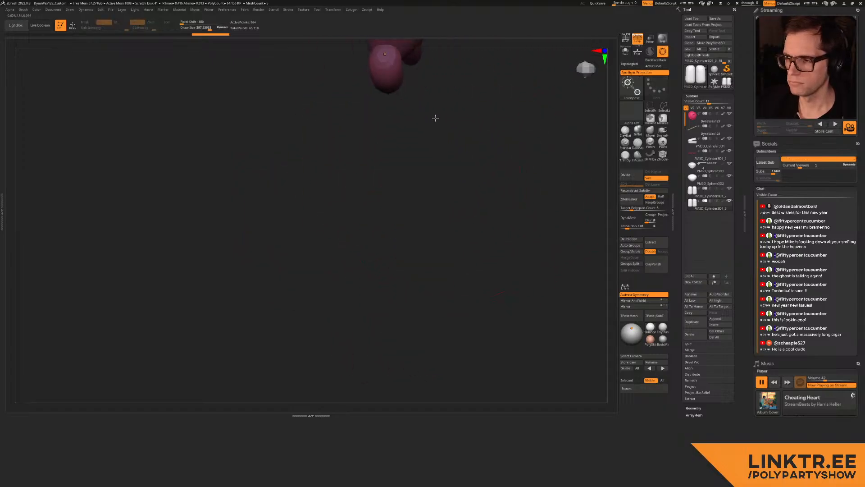
pyautogui.moveTo(414, 88); pyautogui.dragTo(405, 88)
pyautogui.moveTo(411, 235)
pyautogui.mouseDown()
pyautogui.moveTo(400, 246)
pyautogui.moveTo(432, 218)
pyautogui.moveTo(503, 201)
pyautogui.moveTo(424, 190)
pyautogui.mouseUp()
pyautogui.press('q')
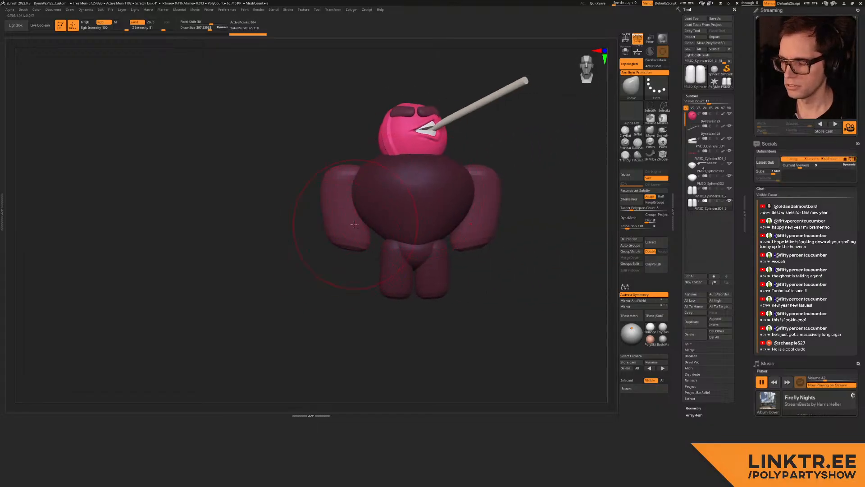
# Step: Reshape the arms' length and outline with a resized Move brush, undoing the stroke that misses
pyautogui.moveTo(339, 207)
pyautogui.keyDown('ctrl'); pyautogui.mouseDown(button='right')
pyautogui.moveTo(359, 265)
pyautogui.moveTo(339, 196)
pyautogui.mouseUp(button='right'); pyautogui.keyUp('ctrl')
pyautogui.moveTo(297, 208); pyautogui.dragTo(299, 248)
pyautogui.hotkey('ctrl', 'z')
pyautogui.press('s')
pyautogui.moveTo(370, 247)
pyautogui.mouseDown()
pyautogui.moveTo(377, 231)
pyautogui.moveTo(354, 250)
pyautogui.mouseUp()
pyautogui.moveTo(354, 249)
pyautogui.keyDown('ctrl'); pyautogui.mouseDown(button='right')
pyautogui.moveTo(329, 204)
pyautogui.moveTo(352, 222)
pyautogui.moveTo(361, 259)
pyautogui.mouseUp(button='right'); pyautogui.keyUp('ctrl')
pyautogui.moveTo(351, 266); pyautogui.dragTo(348, 243)
pyautogui.moveTo(293, 232); pyautogui.dragTo(289, 236)
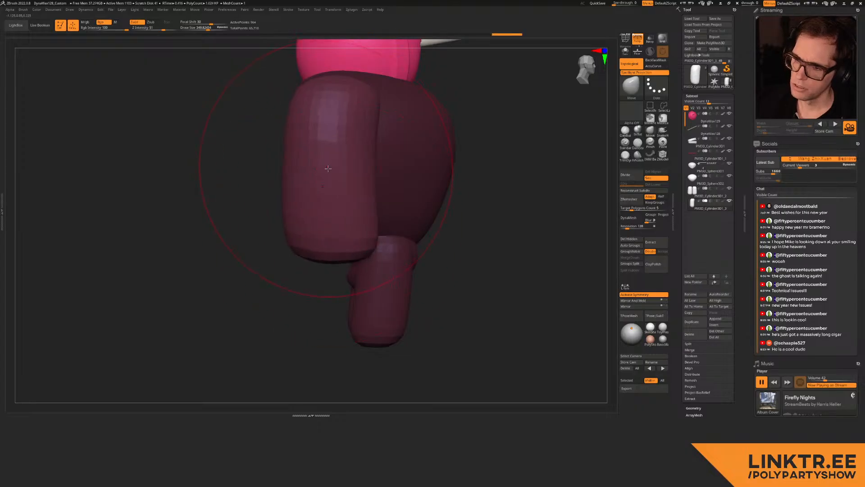
# Step: Curve the arms' outer sides and tuck their rounded upper ends against the torso with the Move brush
pyautogui.moveTo(340, 138)
pyautogui.keyDown('alt'); pyautogui.mouseDown(button='right')
pyautogui.moveTo(373, 157)
pyautogui.moveTo(432, 151)
pyautogui.mouseUp(button='right'); pyautogui.keyUp('alt')
pyautogui.moveTo(311, 159)
pyautogui.keyDown('alt'); pyautogui.mouseDown(button='right')
pyautogui.moveTo(427, 179)
pyautogui.moveTo(423, 148)
pyautogui.moveTo(441, 158)
pyautogui.mouseUp(button='right'); pyautogui.keyUp('alt')
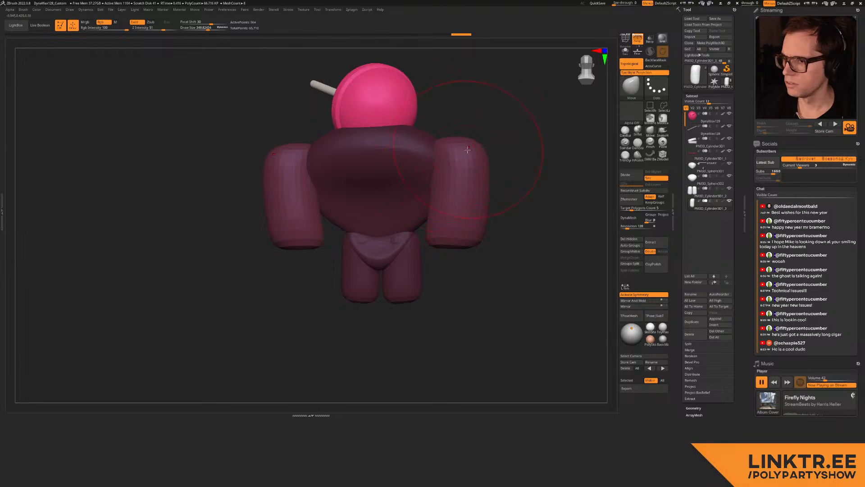
pyautogui.press('shift')
pyautogui.moveTo(462, 192); pyautogui.dragTo(347, 180, button='right')
pyautogui.keyDown('alt'); pyautogui.moveTo(489, 156); pyautogui.dragTo(331, 182, button='right'); pyautogui.keyUp('alt')
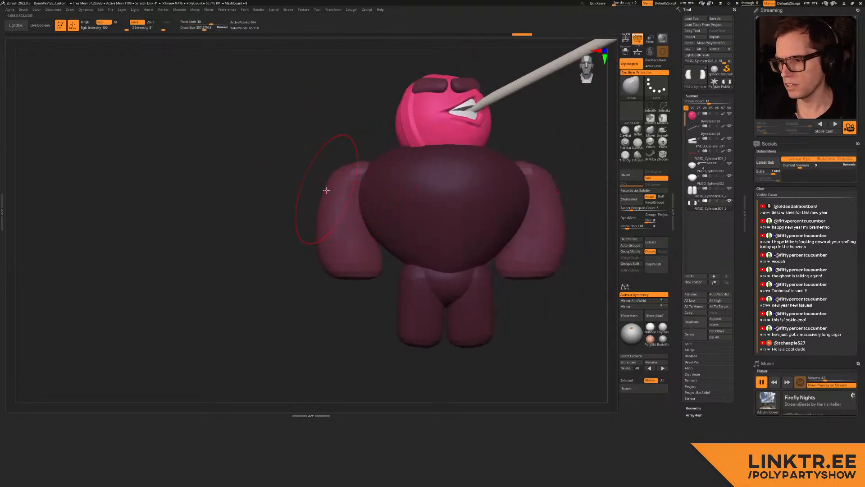
pyautogui.press(']')
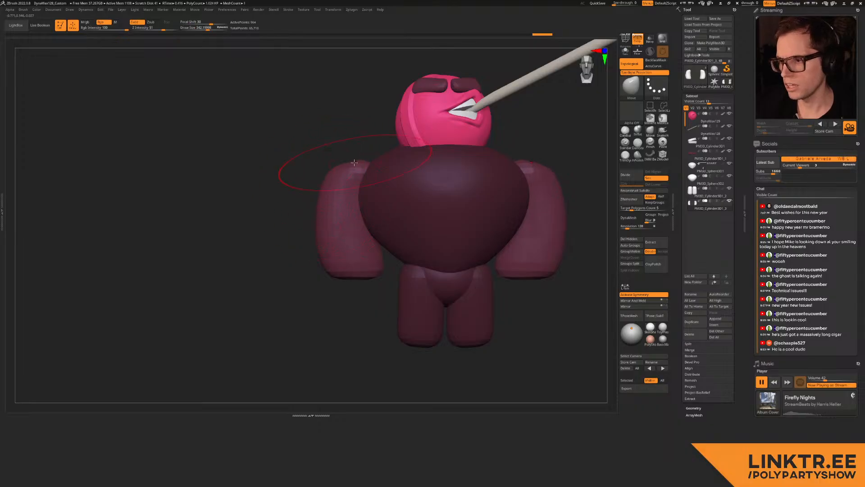
pyautogui.press('s')
pyautogui.moveTo(356, 211); pyautogui.dragTo(370, 206)
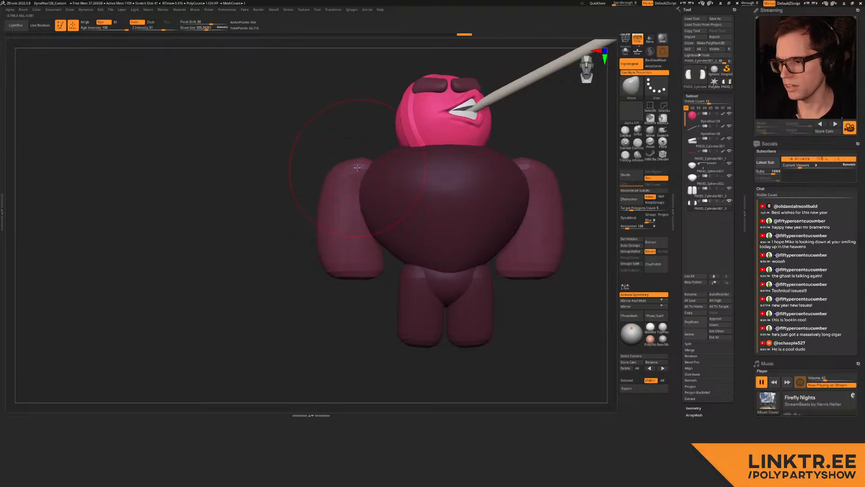
pyautogui.keyDown('ctrl'); pyautogui.moveTo(352, 200); pyautogui.dragTo(364, 185, button='right'); pyautogui.keyUp('ctrl')
pyautogui.moveTo(359, 199); pyautogui.dragTo(365, 198)
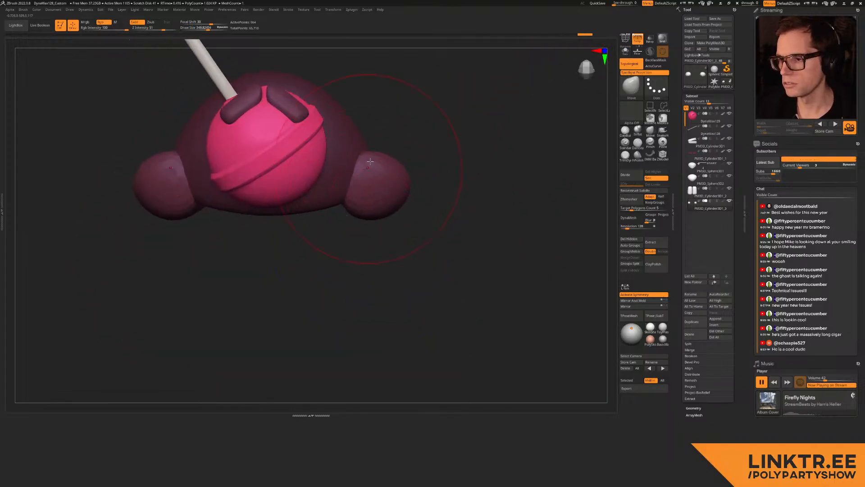
# Step: Widen and flatten the arms' lower ends with a smaller Move brush, shaping them from the front and below
pyautogui.moveTo(390, 201)
pyautogui.mouseDown(button='right')
pyautogui.moveTo(366, 168)
pyautogui.moveTo(358, 178)
pyautogui.mouseUp(button='right')
pyautogui.press('s')
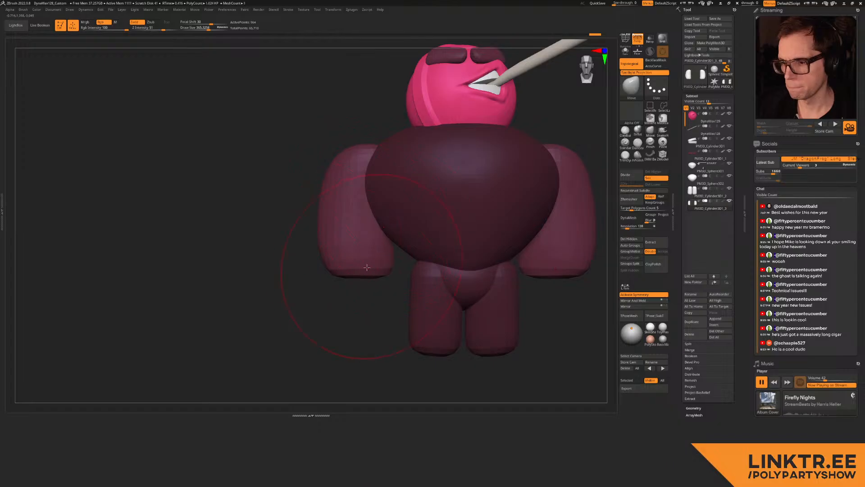
pyautogui.press('s')
pyautogui.moveTo(351, 262); pyautogui.dragTo(348, 261)
pyautogui.moveTo(344, 270)
pyautogui.mouseDown(button='right')
pyautogui.moveTo(348, 228)
pyautogui.moveTo(354, 240)
pyautogui.mouseUp(button='right')
pyautogui.press('s')
pyautogui.moveTo(354, 240); pyautogui.dragTo(352, 239)
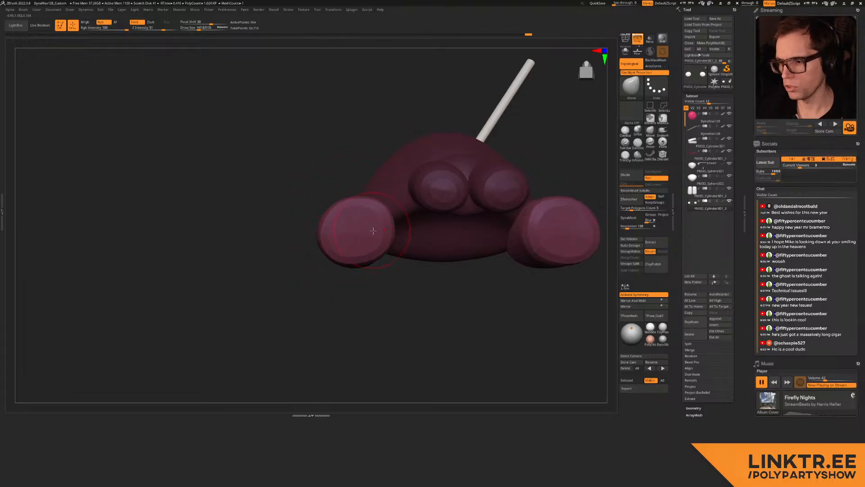
pyautogui.moveTo(372, 208)
pyautogui.mouseDown(button='right')
pyautogui.moveTo(350, 231)
pyautogui.moveTo(358, 207)
pyautogui.moveTo(363, 223)
pyautogui.moveTo(349, 227)
pyautogui.mouseUp(button='right')
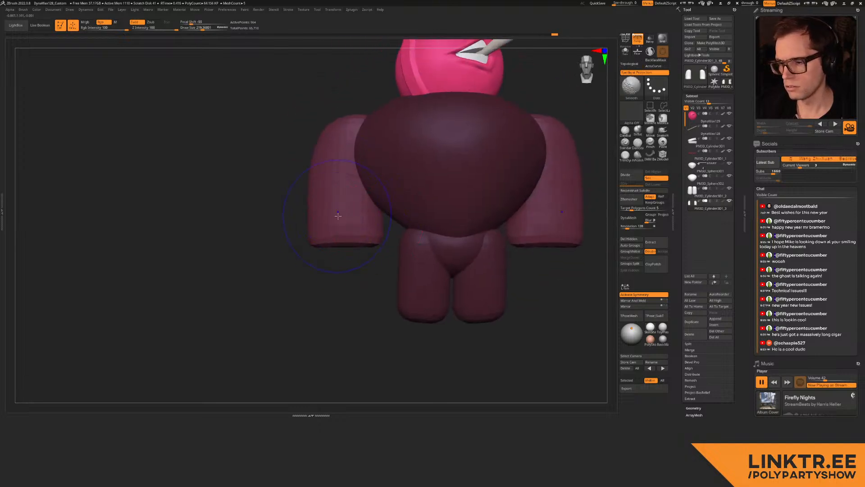
pyautogui.moveTo(383, 149)
pyautogui.keyDown('alt'); pyautogui.mouseDown(button='right')
pyautogui.moveTo(364, 168)
pyautogui.moveTo(348, 228)
pyautogui.moveTo(396, 208)
pyautogui.mouseUp(button='right'); pyautogui.keyUp('alt')
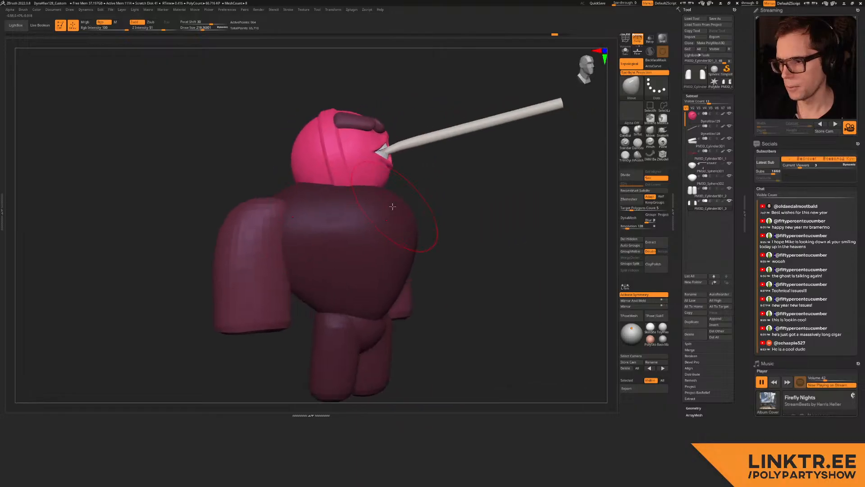
# Step: Append a cylinder primitive to the character as a new subtool
pyautogui.click(714, 318)
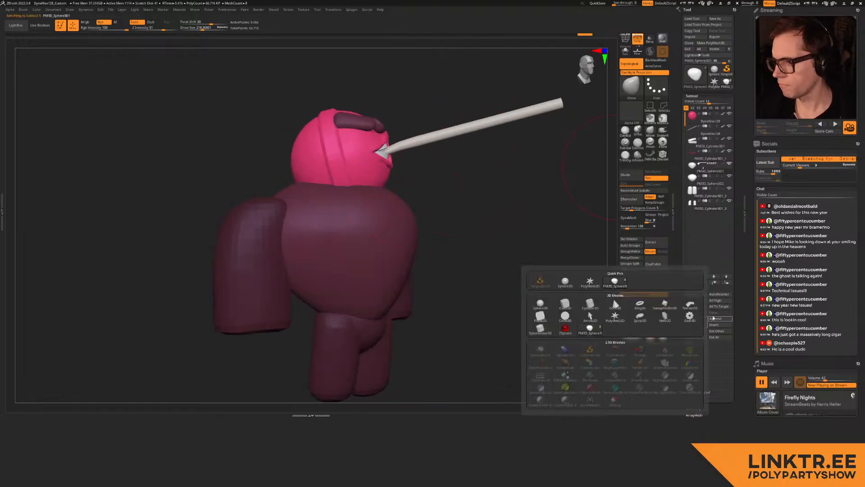
pyautogui.click(590, 305)
pyautogui.hotkey('shift', 'f')
pyautogui.moveTo(453, 85); pyautogui.dragTo(488, 61)
pyautogui.click(626, 39)
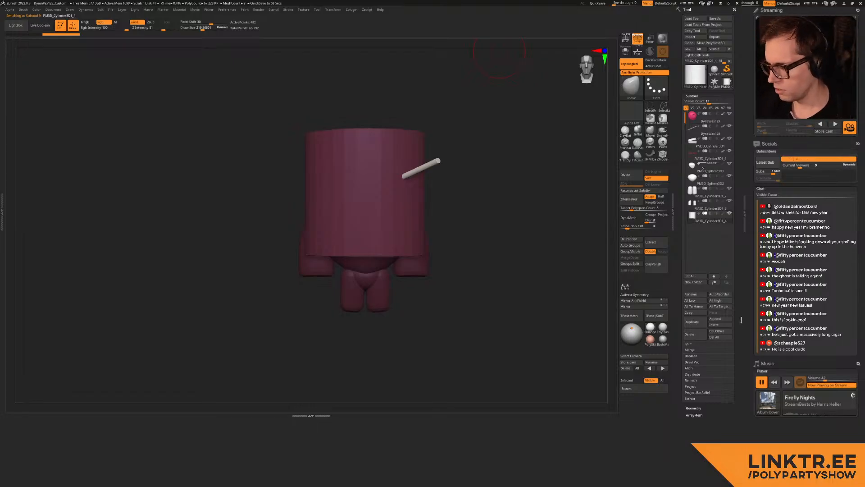
pyautogui.moveTo(227, 236); pyautogui.dragTo(530, 250)
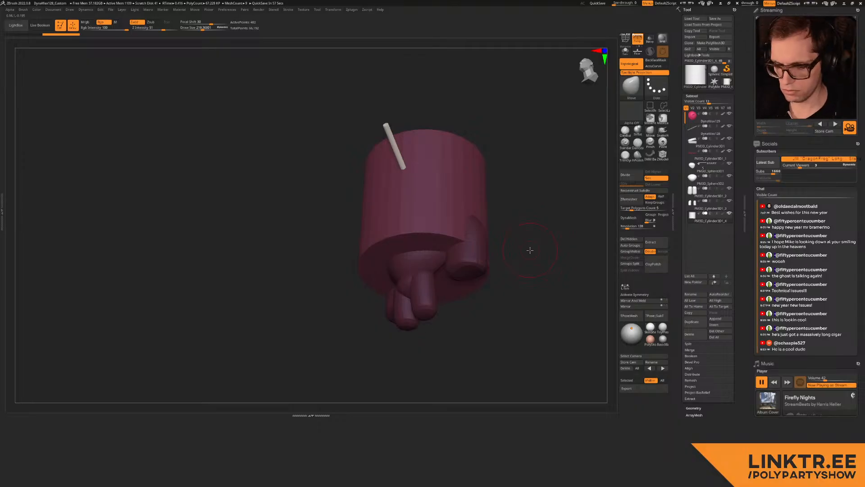
pyautogui.moveTo(258, 247); pyautogui.dragTo(342, 199)
pyautogui.press('w')
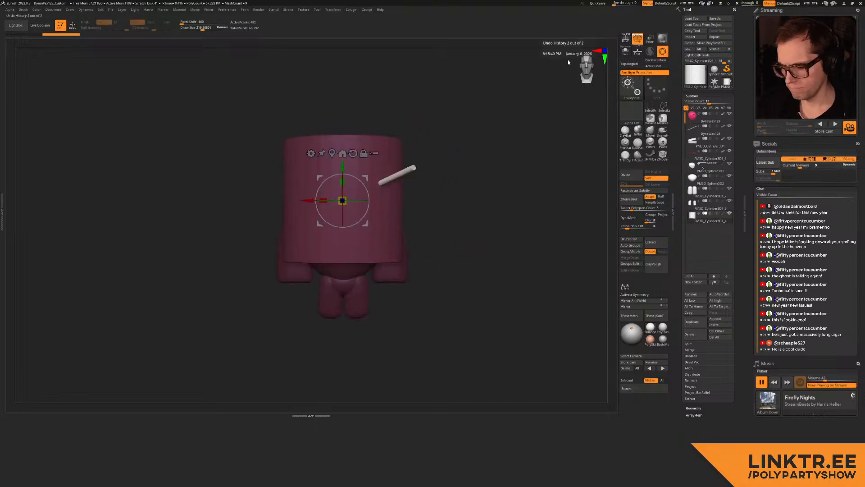
pyautogui.keyDown('alt'); pyautogui.moveTo(331, 202); pyautogui.dragTo(359, 150, button='right'); pyautogui.keyUp('alt')
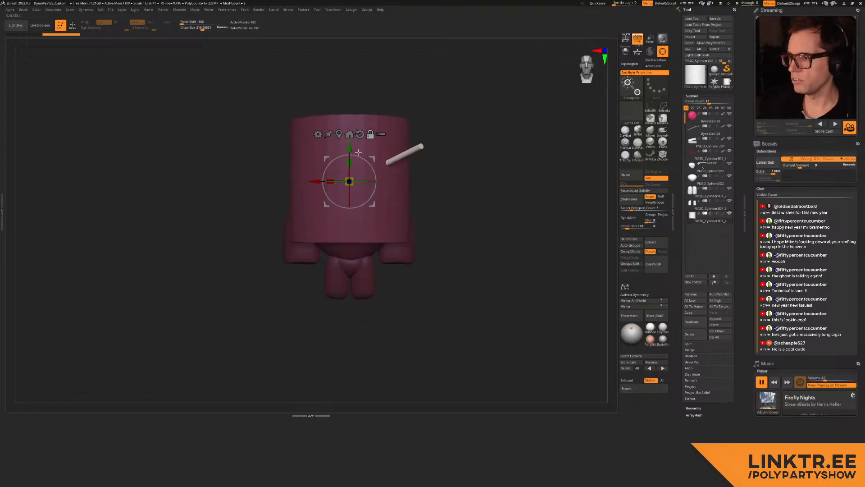
pyautogui.press('q')
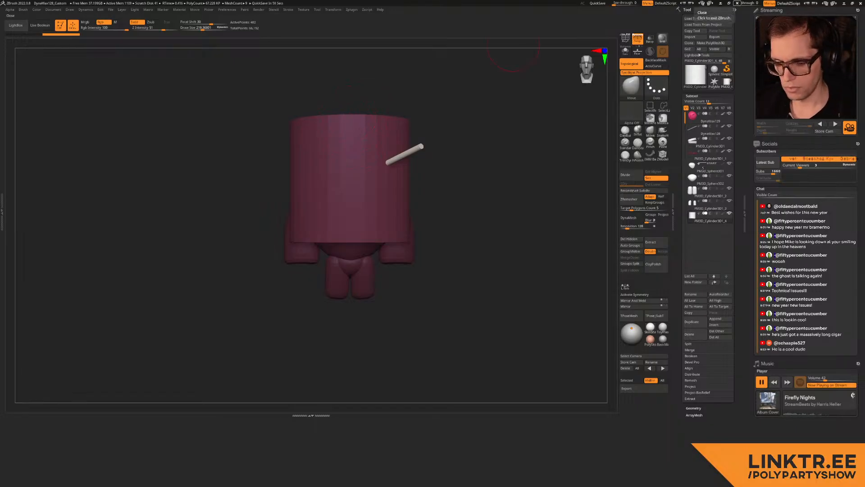
pyautogui.moveTo(367, 141); pyautogui.dragTo(321, 201, button='right')
pyautogui.press('w')
# Step: Turn off perspective, isolate a thin horizontal band of the cylinder and delete its hidden geometry
pyautogui.hotkey('shift', 'f')
pyautogui.click(626, 39)
pyautogui.click(627, 40)
pyautogui.click(637, 40)
pyautogui.press('q')
pyautogui.moveTo(404, 157)
pyautogui.keyDown('ctrl'); pyautogui.keyDown('alt'); pyautogui.keyDown('shift'); pyautogui.mouseDown()
pyautogui.moveTo(272, 180)
pyautogui.moveTo(201, 174)
pyautogui.moveTo(431, 173)
pyautogui.mouseUp(); pyautogui.keyUp('shift'); pyautogui.keyUp('alt'); pyautogui.keyUp('ctrl')
pyautogui.click(629, 239)
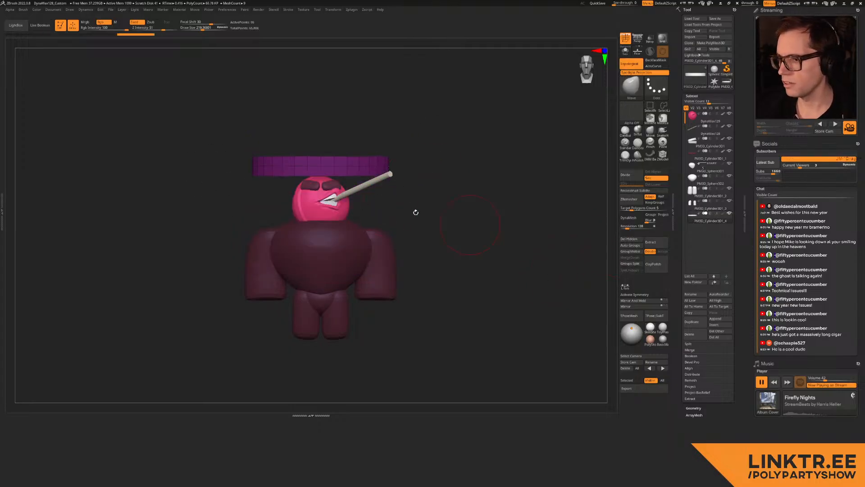
# Step: Try to cut the cylinder ring into two mirrored side segments by hiding and deleting its middle
pyautogui.keyDown('shift'); pyautogui.moveTo(266, 146); pyautogui.dragTo(271, 161); pyautogui.keyUp('shift')
pyautogui.keyDown('shift'); pyautogui.moveTo(322, 127); pyautogui.dragTo(320, 203); pyautogui.keyUp('shift')
pyautogui.keyDown('ctrl'); pyautogui.keyDown('alt'); pyautogui.keyDown('shift'); pyautogui.moveTo(287, 305); pyautogui.dragTo(355, 217); pyautogui.keyUp('shift'); pyautogui.keyUp('alt'); pyautogui.keyUp('ctrl')
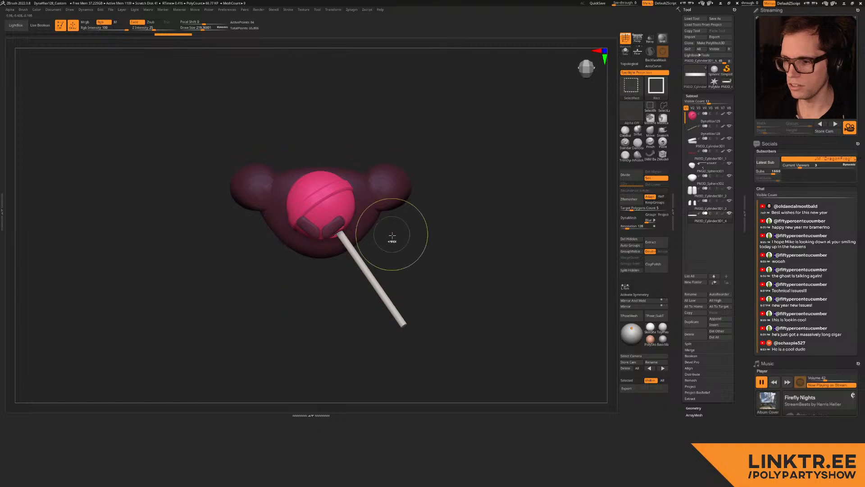
pyautogui.keyDown('shift'); pyautogui.moveTo(374, 311); pyautogui.dragTo(367, 249); pyautogui.keyUp('shift')
pyautogui.press('x')
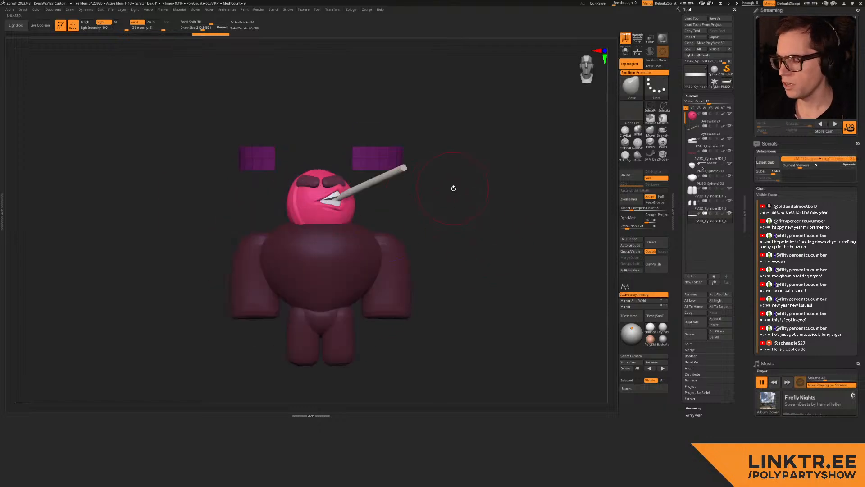
pyautogui.click(629, 240)
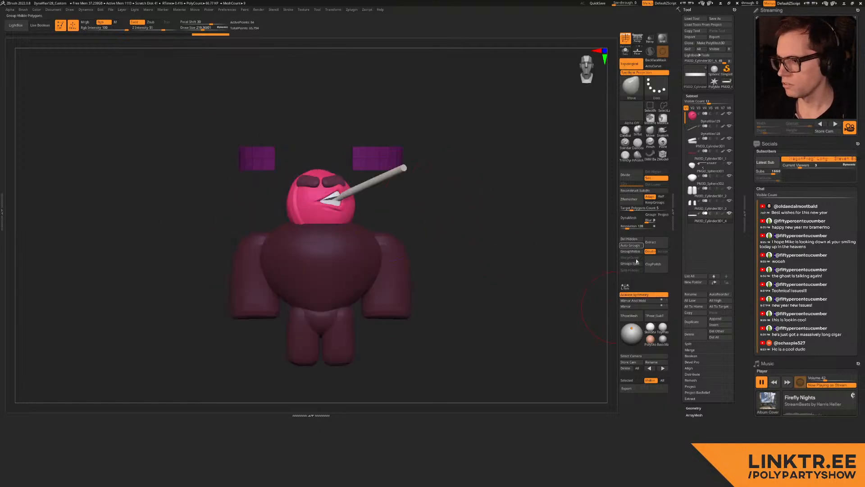
pyautogui.click(633, 301)
# Step: Try to shrink the two ring segments and lower them beside the neck with symmetry and the gizmo
pyautogui.press('w')
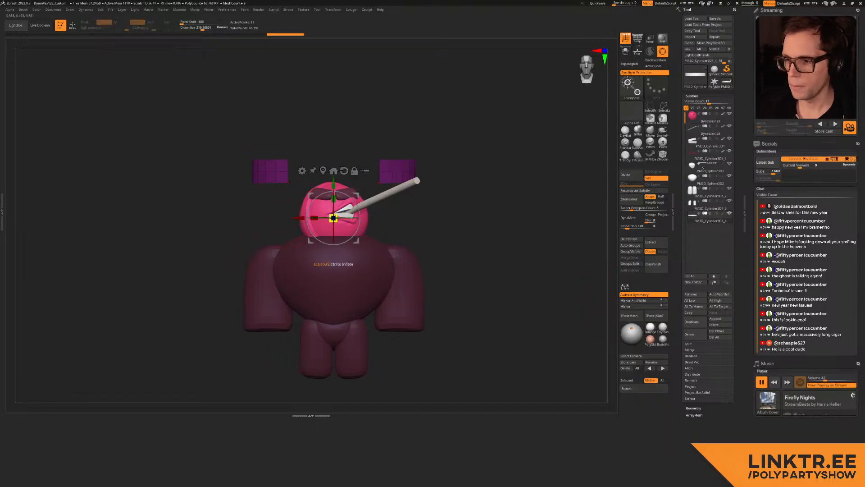
pyautogui.moveTo(323, 220); pyautogui.dragTo(298, 234)
pyautogui.keyDown('alt'); pyautogui.click(323, 171); pyautogui.keyUp('alt')
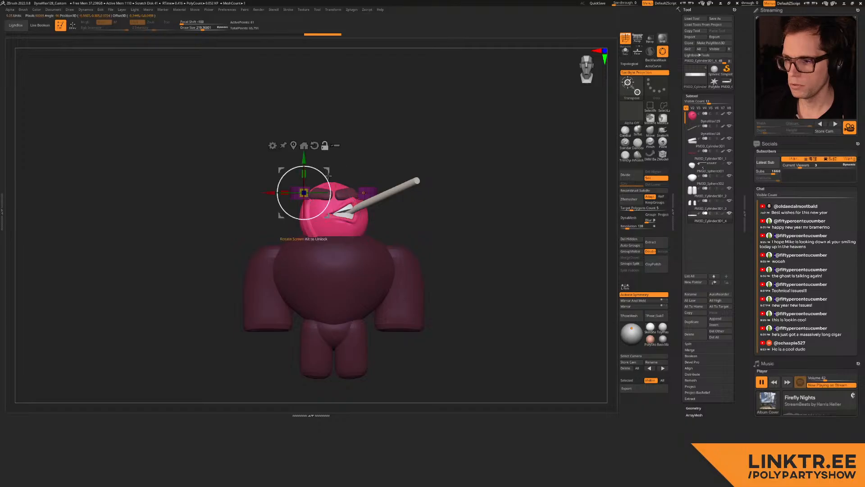
pyautogui.press('x')
pyautogui.click(293, 146)
pyautogui.press('x')
pyautogui.moveTo(333, 156); pyautogui.dragTo(335, 198)
pyautogui.press('q')
pyautogui.keyDown('ctrl'); pyautogui.moveTo(335, 197); pyautogui.dragTo(332, 230, button='right'); pyautogui.keyUp('ctrl')
pyautogui.moveTo(332, 230)
pyautogui.keyDown('alt'); pyautogui.mouseDown(button='right')
pyautogui.moveTo(323, 191)
pyautogui.moveTo(311, 198)
pyautogui.moveTo(329, 204)
pyautogui.mouseUp(button='right'); pyautogui.keyUp('alt')
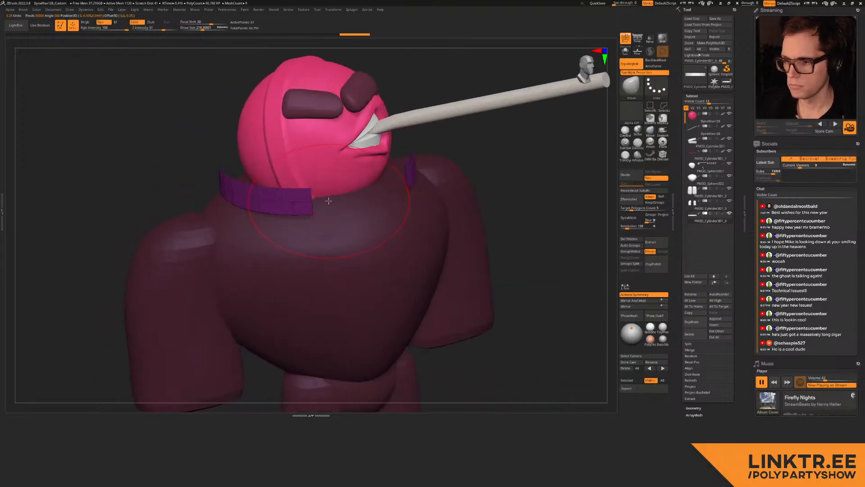
# Step: Undo the segment placement and the cut to bring back the full ring
pyautogui.hotkey('ctrl', 'z')
pyautogui.hotkey('ctrl', 'z')
pyautogui.hotkey('ctrl', 'z')
pyautogui.hotkey('ctrl', 'z')
pyautogui.hotkey('ctrl', 'z')
pyautogui.hotkey('ctrl', 'z')
pyautogui.hotkey('ctrl', 'z')
pyautogui.hotkey('ctrl', 'z')
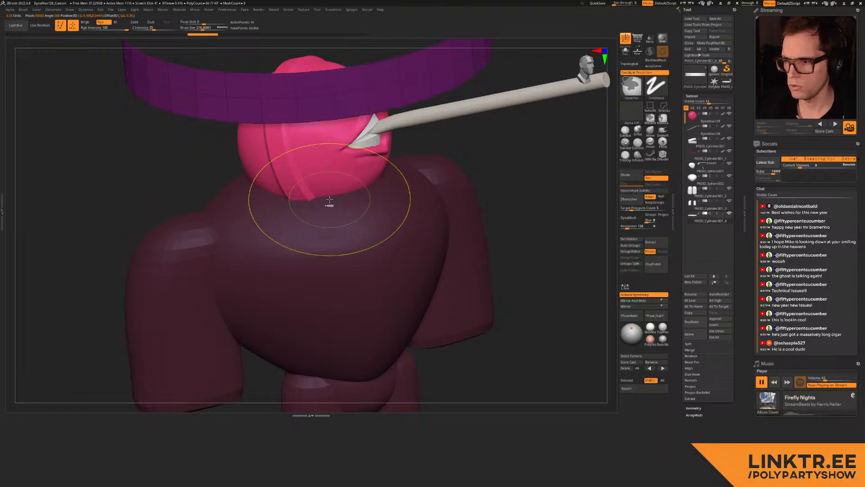
# Step: Turn symmetry off, centre the gizmo on the ring, then shrink and lower it around the neck as a collar
pyautogui.press('w')
pyautogui.moveTo(356, 196)
pyautogui.keyDown('ctrl'); pyautogui.mouseDown(button='right')
pyautogui.moveTo(374, 150)
pyautogui.moveTo(344, 226)
pyautogui.mouseUp(button='right'); pyautogui.keyUp('ctrl')
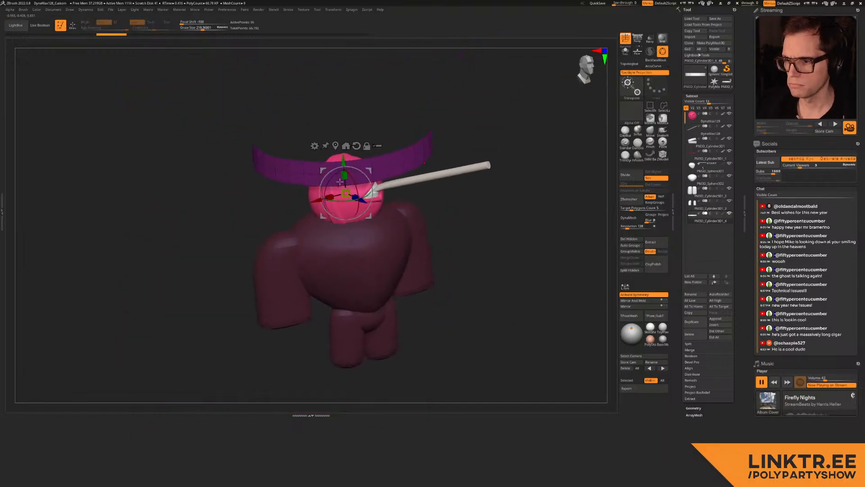
pyautogui.press('x')
pyautogui.click(335, 146)
pyautogui.keyDown('shift'); pyautogui.moveTo(332, 136); pyautogui.dragTo(313, 119, button='right'); pyautogui.keyUp('shift')
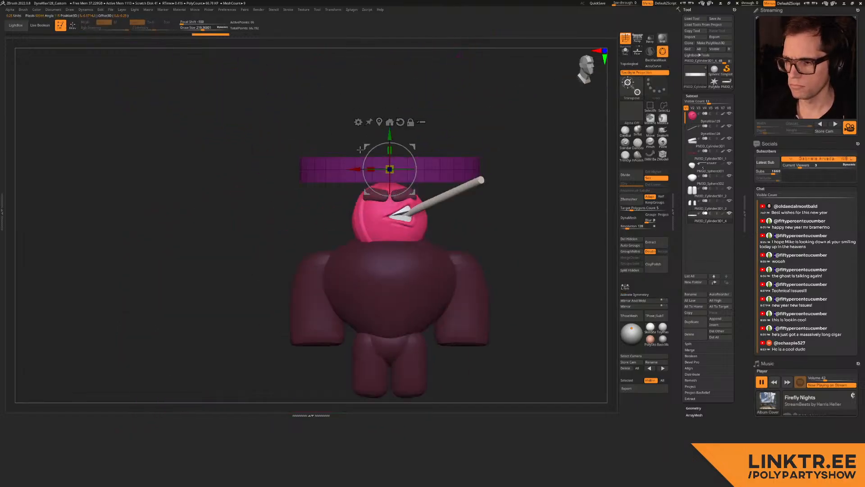
pyautogui.moveTo(386, 141); pyautogui.dragTo(354, 257)
pyautogui.moveTo(390, 216)
pyautogui.mouseDown()
pyautogui.moveTo(399, 187)
pyautogui.moveTo(391, 199)
pyautogui.mouseUp()
# Step: Check the collar ring's fit around the neck from the side and front
pyautogui.press('q')
pyautogui.moveTo(403, 226)
pyautogui.keyDown('ctrl'); pyautogui.mouseDown(button='right')
pyautogui.moveTo(402, 236)
pyautogui.moveTo(400, 203)
pyautogui.moveTo(412, 199)
pyautogui.moveTo(401, 197)
pyautogui.mouseUp(button='right'); pyautogui.keyUp('ctrl')
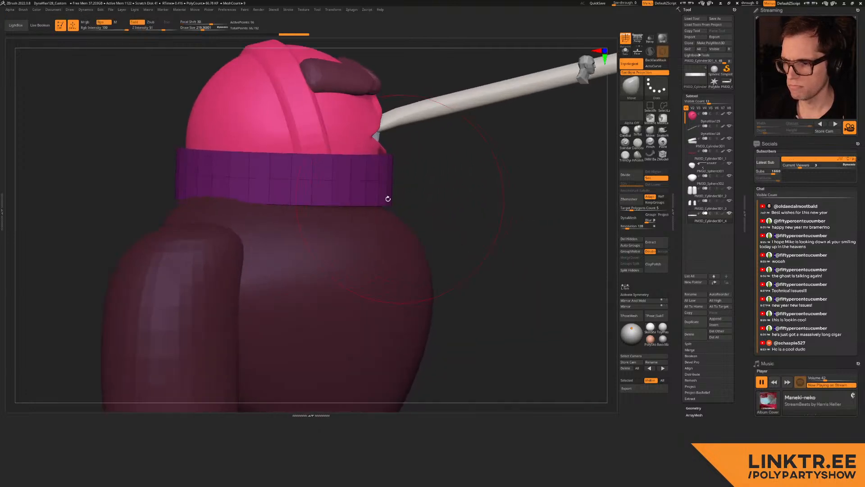
pyautogui.press('w')
pyautogui.moveTo(316, 235)
pyautogui.keyDown('alt'); pyautogui.mouseDown(button='right')
pyautogui.moveTo(377, 197)
pyautogui.moveTo(406, 199)
pyautogui.mouseUp(button='right'); pyautogui.keyUp('alt')
pyautogui.press('q')
pyautogui.moveTo(406, 199)
pyautogui.keyDown('ctrl'); pyautogui.mouseDown(button='right')
pyautogui.moveTo(413, 186)
pyautogui.moveTo(270, 199)
pyautogui.mouseUp(button='right'); pyautogui.keyUp('ctrl')
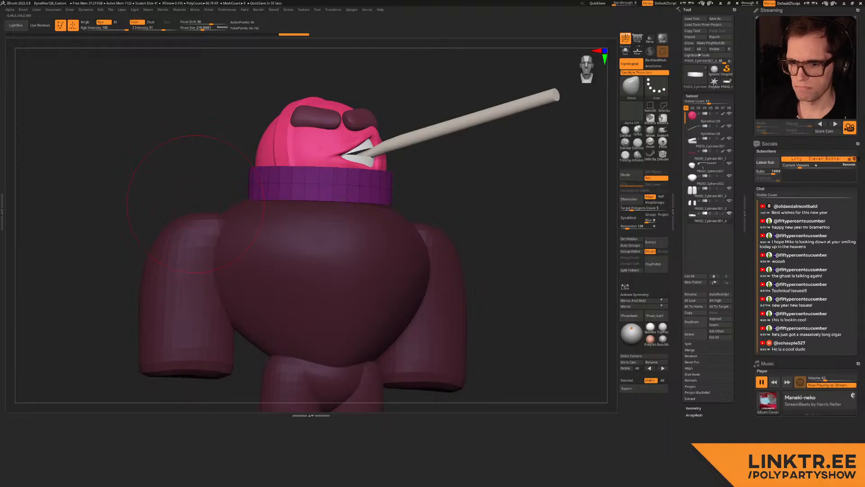
pyautogui.moveTo(194, 202); pyautogui.dragTo(409, 164, button='right')
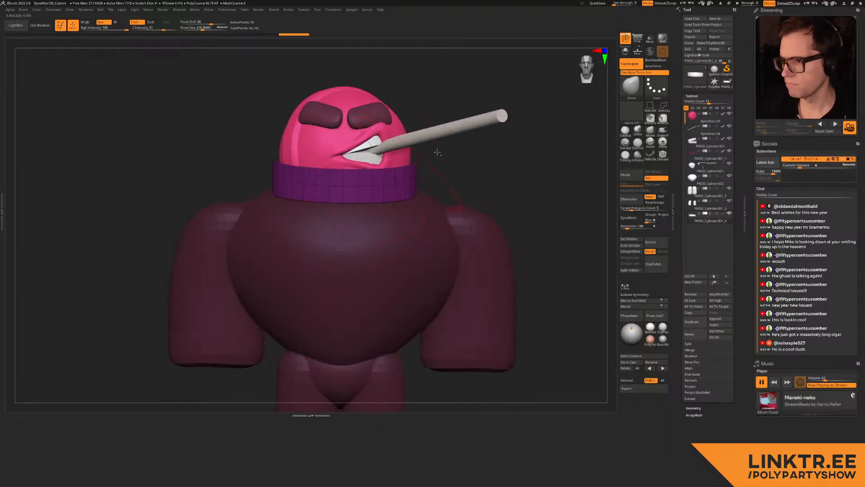
# Step: Delete the horizontal edge loops around the collar ring using ZModeler's Delete EdgeLoop Complete action
pyautogui.click(663, 156)
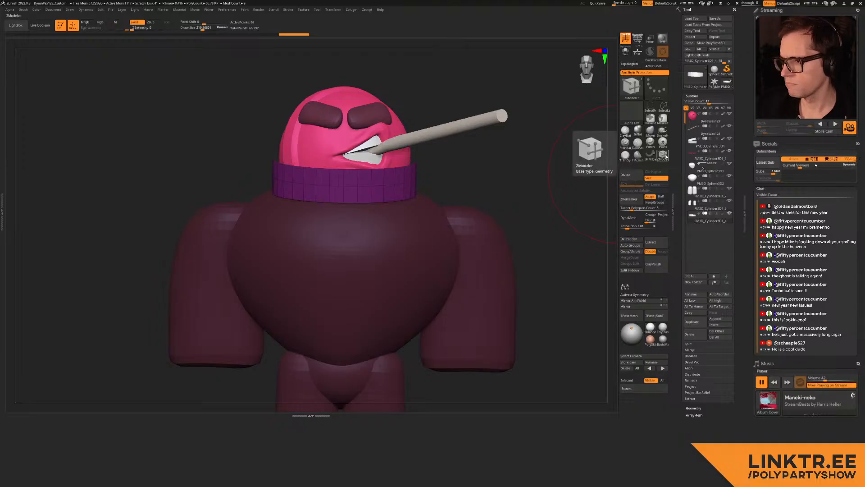
pyautogui.keyDown('ctrl'); pyautogui.moveTo(318, 190); pyautogui.dragTo(337, 185, button='right'); pyautogui.keyUp('ctrl')
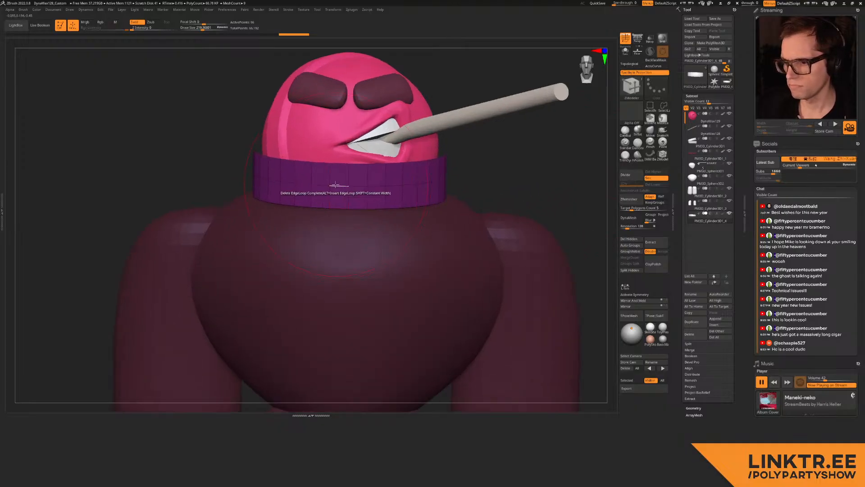
pyautogui.press('space')
pyautogui.click(286, 226)
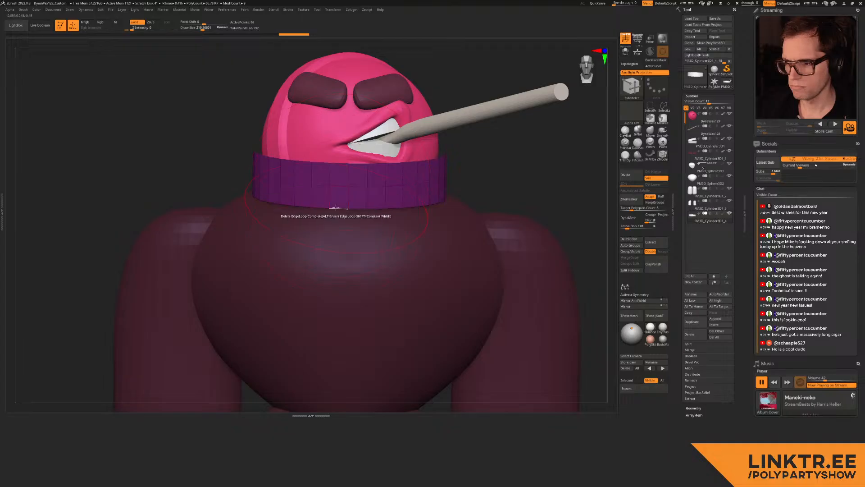
# Step: Flare the collar by masking its lower edge, widening and slightly lowering the upper edge, and rescaling the whole ring
pyautogui.moveTo(400, 157)
pyautogui.keyDown('alt'); pyautogui.mouseDown(button='right')
pyautogui.moveTo(386, 172)
pyautogui.moveTo(391, 164)
pyautogui.mouseUp(button='right'); pyautogui.keyUp('alt')
pyautogui.keyDown('ctrl'); pyautogui.moveTo(498, 130); pyautogui.dragTo(190, 173); pyautogui.keyUp('ctrl')
pyautogui.press('w')
pyautogui.moveTo(332, 186); pyautogui.dragTo(347, 194)
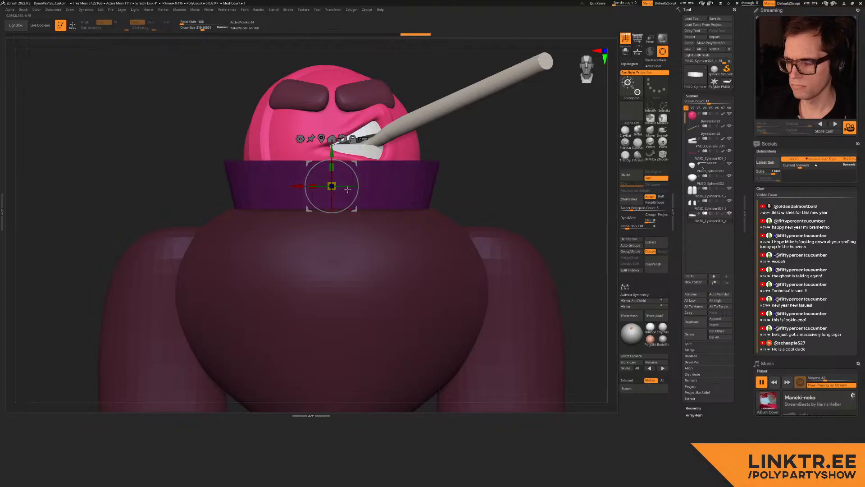
pyautogui.moveTo(332, 152); pyautogui.dragTo(332, 159)
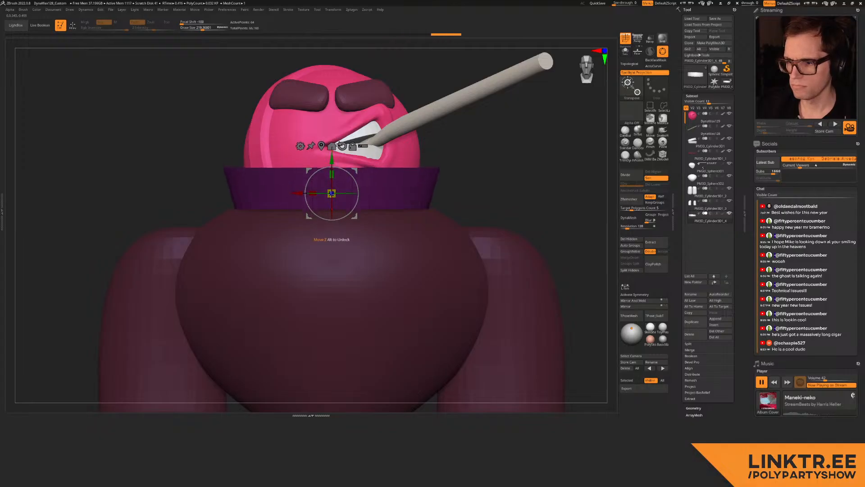
pyautogui.moveTo(333, 193); pyautogui.dragTo(381, 205)
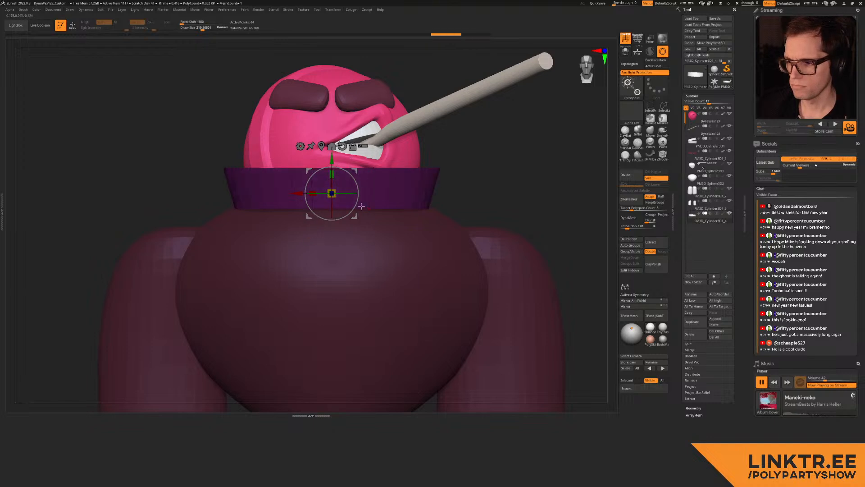
pyautogui.keyDown('ctrl'); pyautogui.moveTo(492, 149); pyautogui.dragTo(499, 157); pyautogui.keyUp('ctrl')
pyautogui.moveTo(332, 193)
pyautogui.mouseDown()
pyautogui.moveTo(304, 197)
pyautogui.moveTo(322, 196)
pyautogui.mouseUp()
pyautogui.press('q')
# Step: Set ZModeler's polygon action to Extrude with Polygroup All as its target
pyautogui.moveTo(207, 179)
pyautogui.mouseDown()
pyautogui.moveTo(315, 170)
pyautogui.moveTo(293, 170)
pyautogui.moveTo(323, 190)
pyautogui.moveTo(313, 191)
pyautogui.mouseUp()
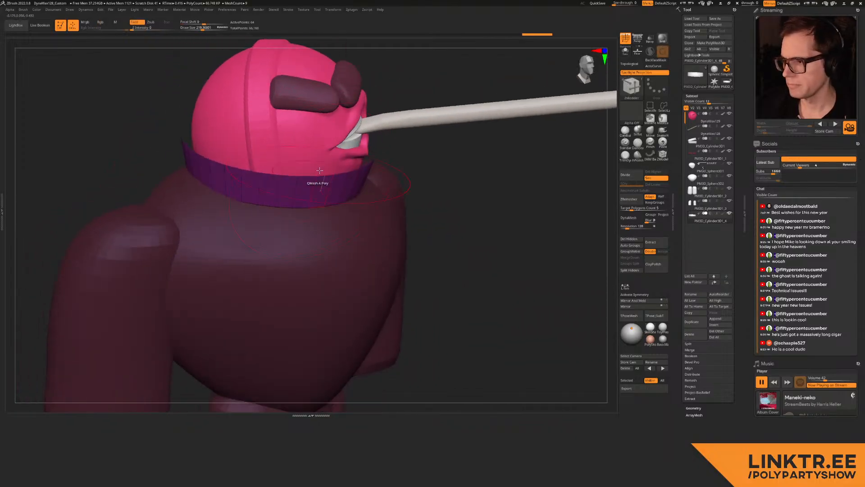
pyautogui.press('space')
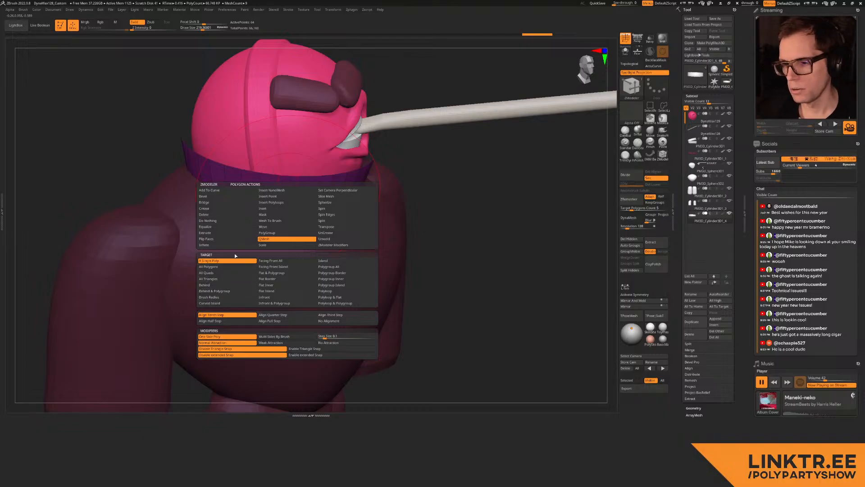
pyautogui.click(221, 235)
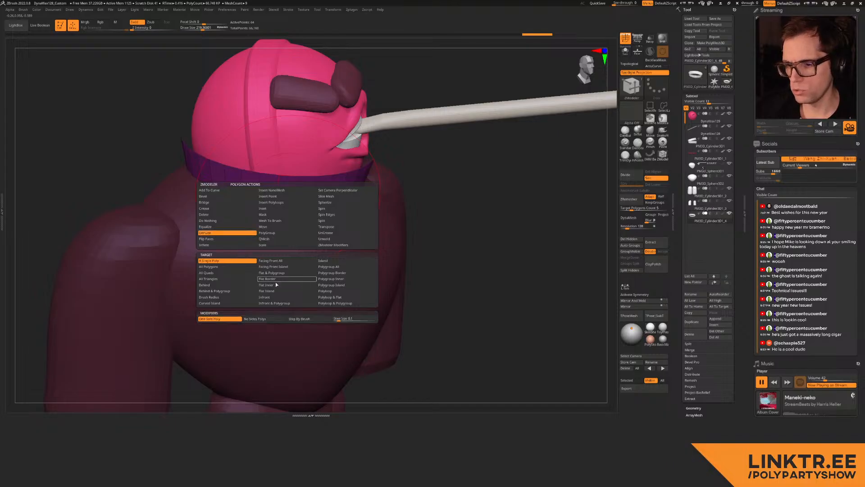
pyautogui.click(322, 273)
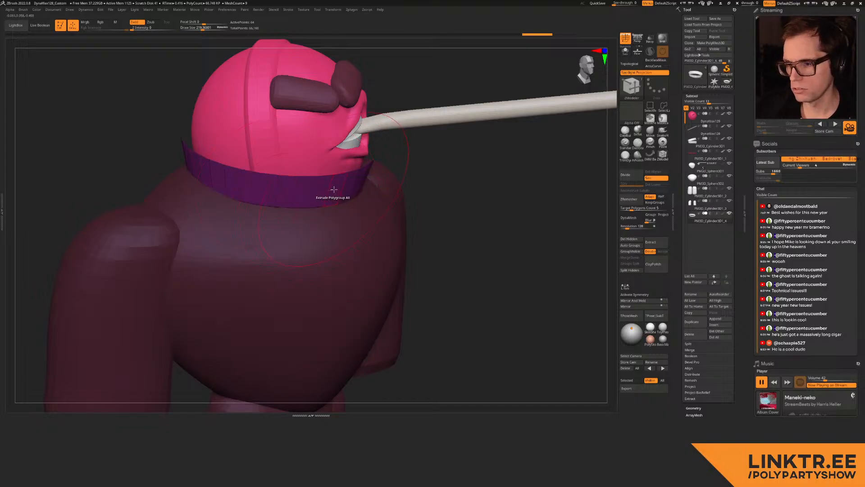
# Step: Extrude the collar's whole polygroup to give the ring thickness
pyautogui.moveTo(336, 207); pyautogui.dragTo(339, 205)
pyautogui.keyDown('shift'); pyautogui.moveTo(413, 174); pyautogui.dragTo(396, 179); pyautogui.keyUp('shift')
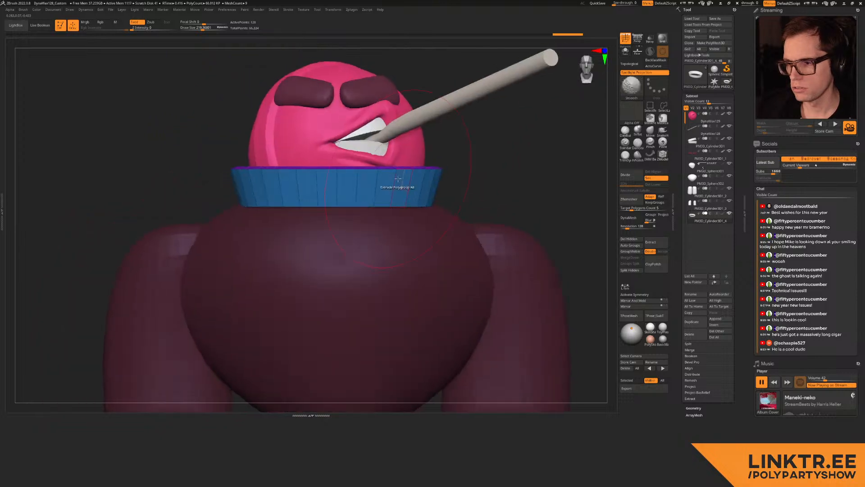
pyautogui.keyDown('alt'); pyautogui.moveTo(489, 176); pyautogui.dragTo(437, 149, button='right'); pyautogui.keyUp('alt')
pyautogui.moveTo(437, 150)
pyautogui.keyDown('alt'); pyautogui.mouseDown(button='right')
pyautogui.moveTo(372, 148)
pyautogui.moveTo(392, 162)
pyautogui.moveTo(380, 179)
pyautogui.moveTo(340, 174)
pyautogui.moveTo(356, 172)
pyautogui.moveTo(357, 162)
pyautogui.mouseUp(button='right'); pyautogui.keyUp('alt')
# Step: Change the colour of the body and collar from the collar subtool to a dark, desaturated grey-brown
pyautogui.keyDown('alt'); pyautogui.click(251, 176); pyautogui.keyUp('alt')
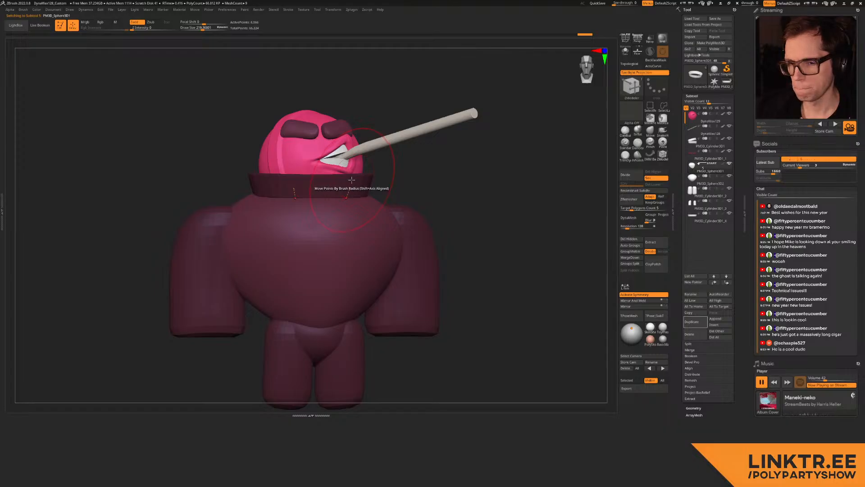
pyautogui.moveTo(352, 180); pyautogui.dragTo(360, 218, button='right')
pyautogui.keyDown('alt'); pyautogui.moveTo(315, 194); pyautogui.dragTo(323, 214, button='right'); pyautogui.keyUp('alt')
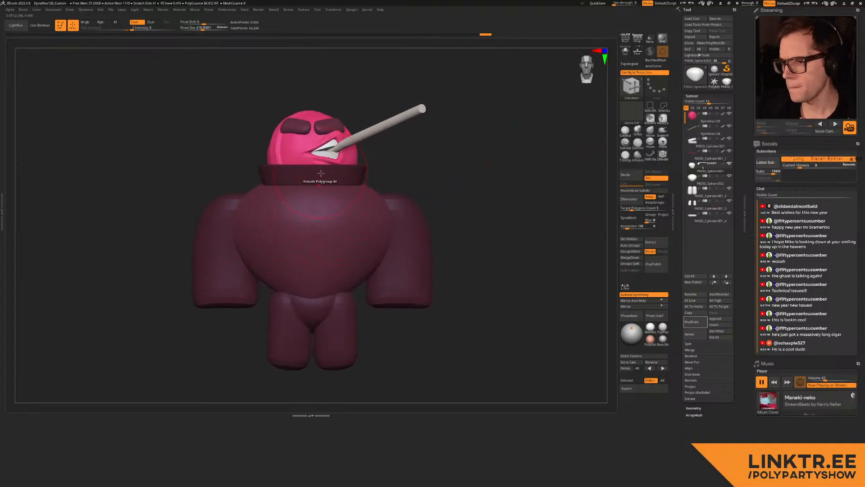
pyautogui.keyDown('alt'); pyautogui.click(346, 177); pyautogui.keyUp('alt')
pyautogui.hotkey('shift', 'c')
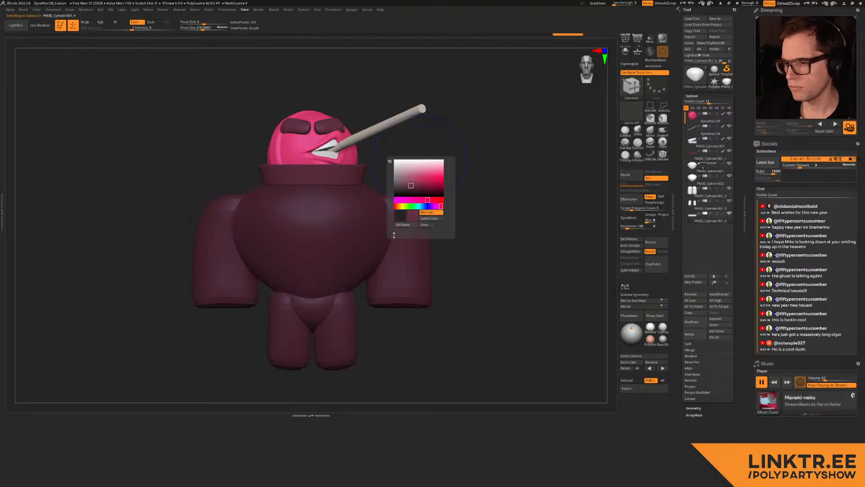
pyautogui.click(398, 164)
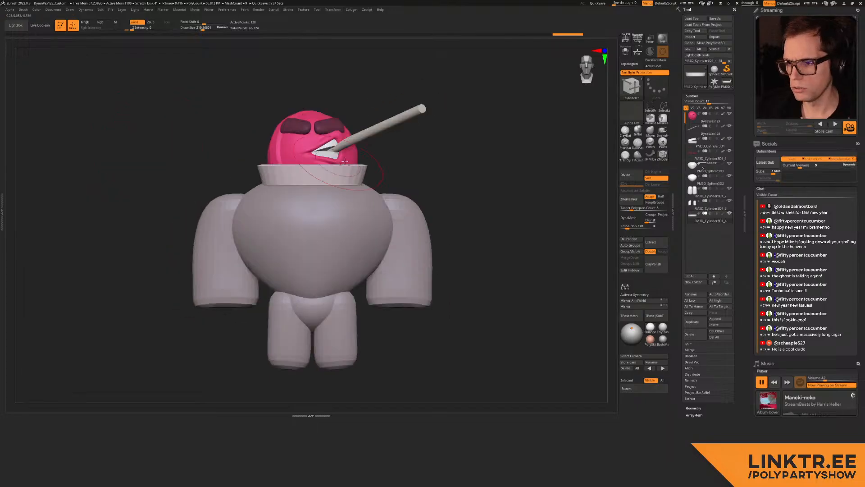
pyautogui.keyDown('alt'); pyautogui.moveTo(376, 139); pyautogui.dragTo(382, 144); pyautogui.keyUp('alt')
pyautogui.hotkey('shift', 'c')
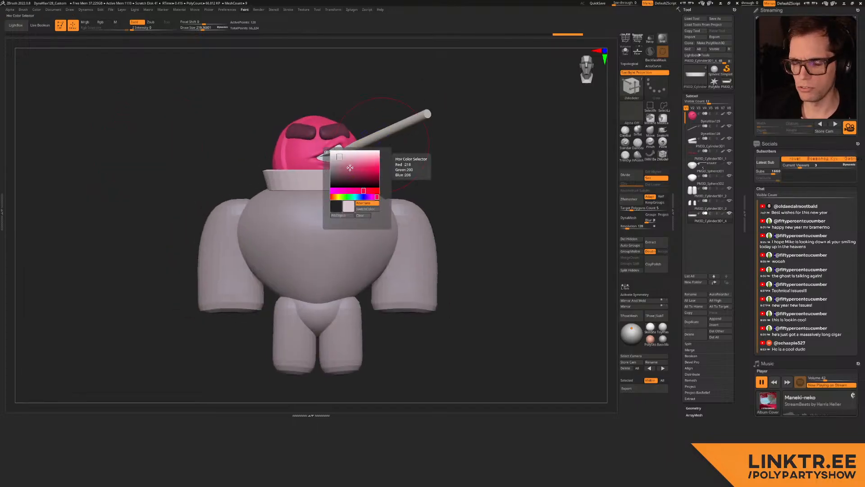
pyautogui.click(336, 165)
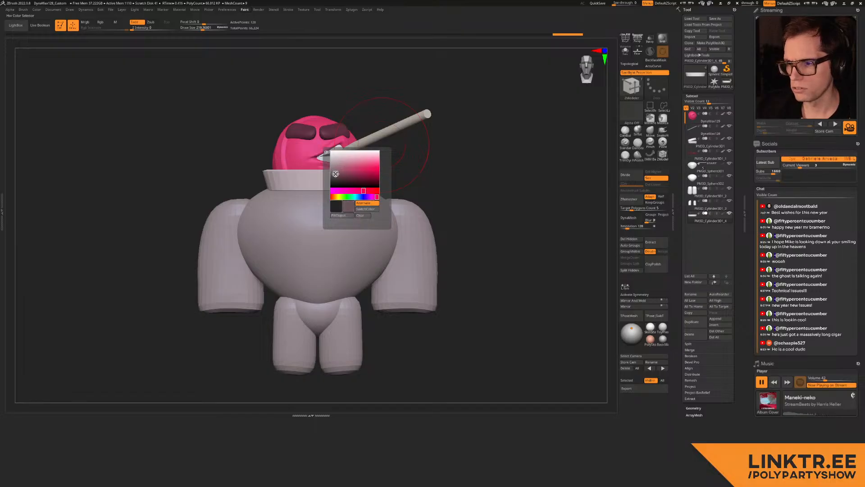
pyautogui.click(334, 174)
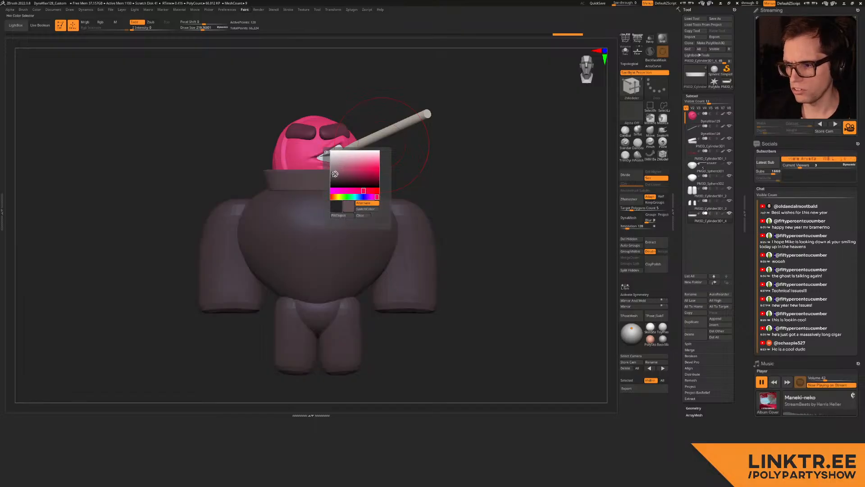
# Step: Try to pull the middle of the collar's front edge down into a notch with the Move brush and symmetry on
pyautogui.moveTo(274, 184)
pyautogui.keyDown('alt'); pyautogui.mouseDown(button='right')
pyautogui.moveTo(352, 176)
pyautogui.moveTo(341, 150)
pyautogui.mouseUp(button='right'); pyautogui.keyUp('alt')
pyautogui.click(651, 131)
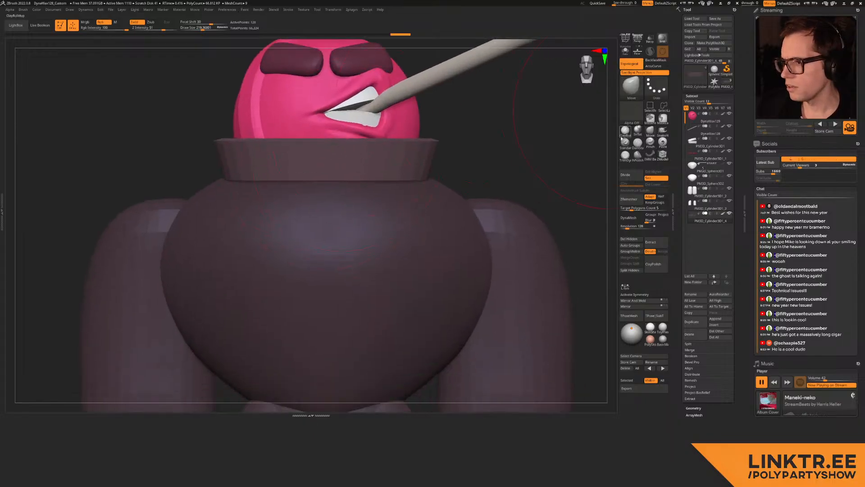
pyautogui.press('x')
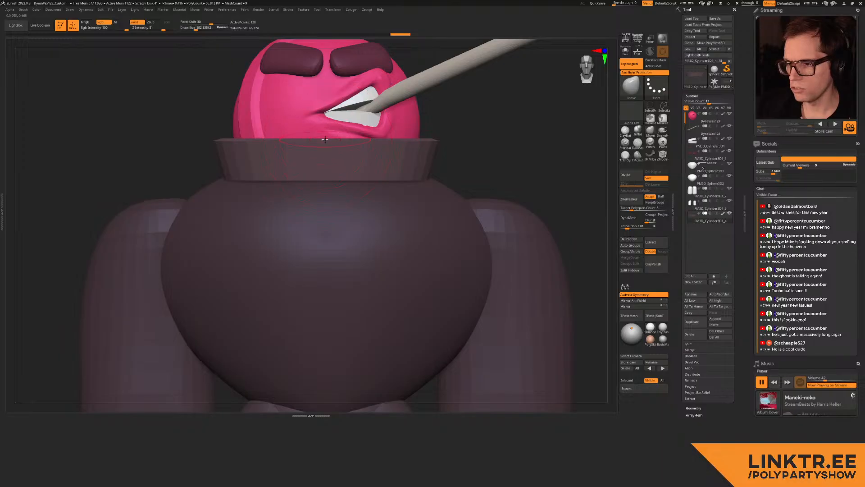
pyautogui.moveTo(327, 143)
pyautogui.mouseDown()
pyautogui.moveTo(328, 173)
pyautogui.moveTo(289, 155)
pyautogui.moveTo(328, 169)
pyautogui.mouseUp()
pyautogui.press('s')
pyautogui.press('s')
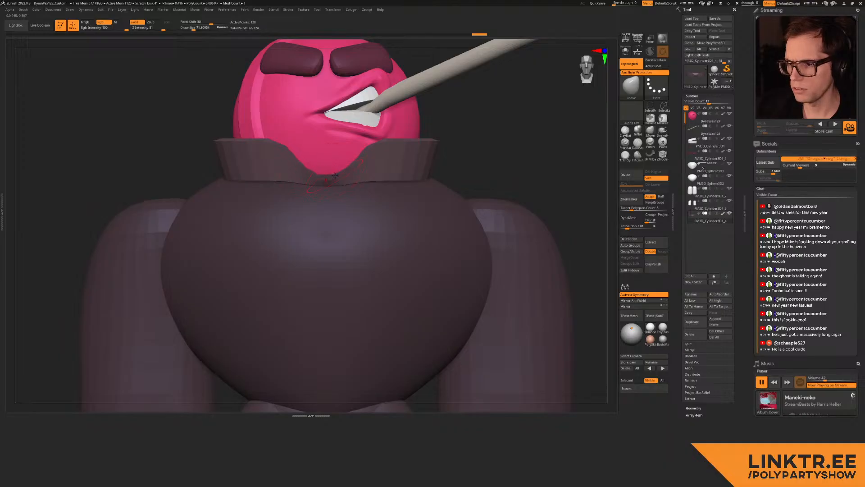
pyautogui.moveTo(283, 157); pyautogui.dragTo(253, 151, button='right')
pyautogui.moveTo(221, 217); pyautogui.dragTo(200, 248)
# Step: Undo the collar's notch and extrusion to return to the single-sided flared ring
pyautogui.hotkey('ctrl', 'z')
pyautogui.hotkey('ctrl', 'z')
pyautogui.moveTo(234, 195)
pyautogui.mouseDown(button='right')
pyautogui.moveTo(205, 212)
pyautogui.moveTo(511, 140)
pyautogui.moveTo(494, 144)
pyautogui.mouseUp(button='right')
pyautogui.hotkey('shift', 'f')
pyautogui.press('ctrl')
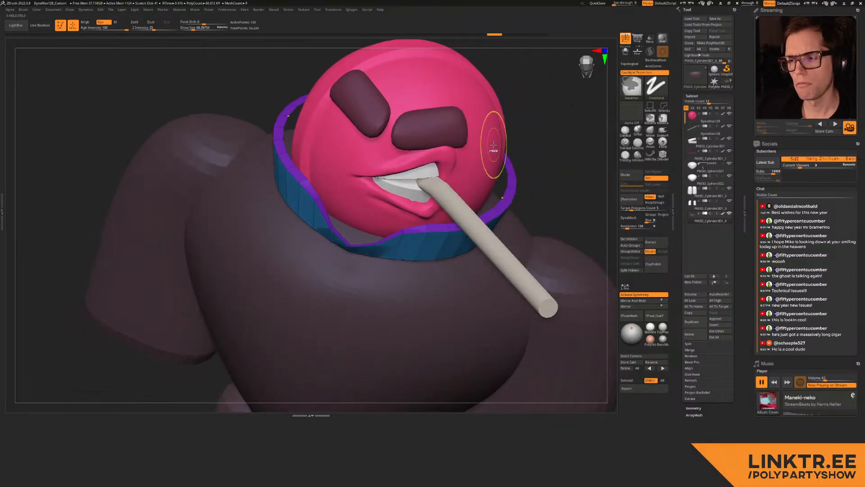
pyautogui.hotkey('ctrl', 'z')
pyautogui.hotkey('ctrl', 'z')
pyautogui.hotkey('ctrl', 'z')
pyautogui.hotkey('ctrl', 'z')
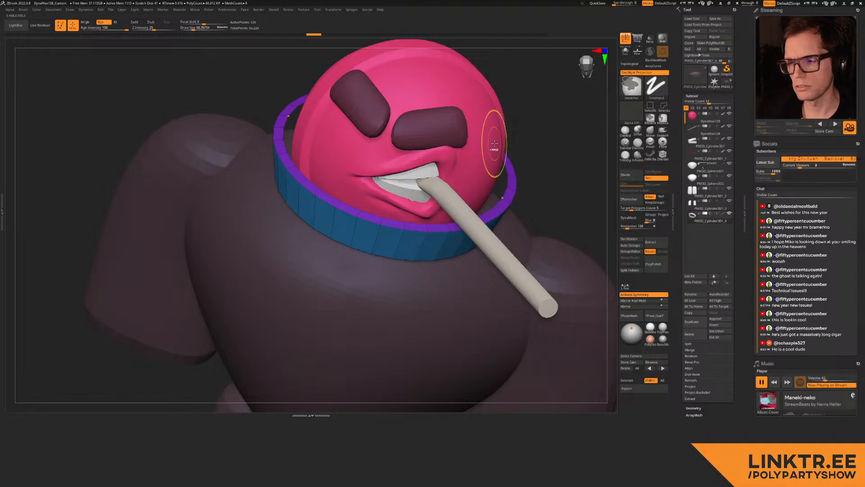
pyautogui.keyDown('alt'); pyautogui.moveTo(431, 195); pyautogui.dragTo(420, 149, button='right'); pyautogui.keyUp('alt')
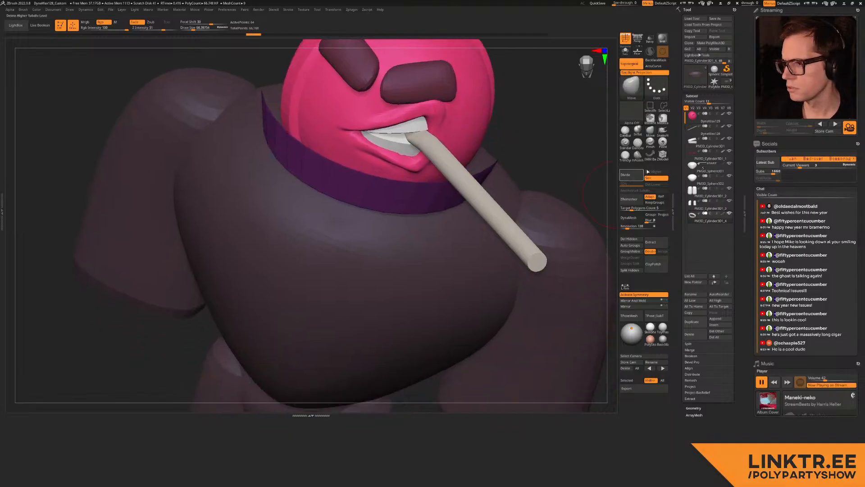
# Step: Try extruding the single-sided collar again with ZModeler and undo the extrusion
pyautogui.click(663, 155)
pyautogui.keyDown('alt'); pyautogui.moveTo(383, 196); pyautogui.dragTo(374, 214, button='right'); pyautogui.keyUp('alt')
pyautogui.moveTo(367, 218)
pyautogui.mouseDown()
pyautogui.moveTo(366, 249)
pyautogui.moveTo(374, 235)
pyautogui.mouseUp()
pyautogui.press('shift')
pyautogui.press('alt')
pyautogui.press('ctrl')
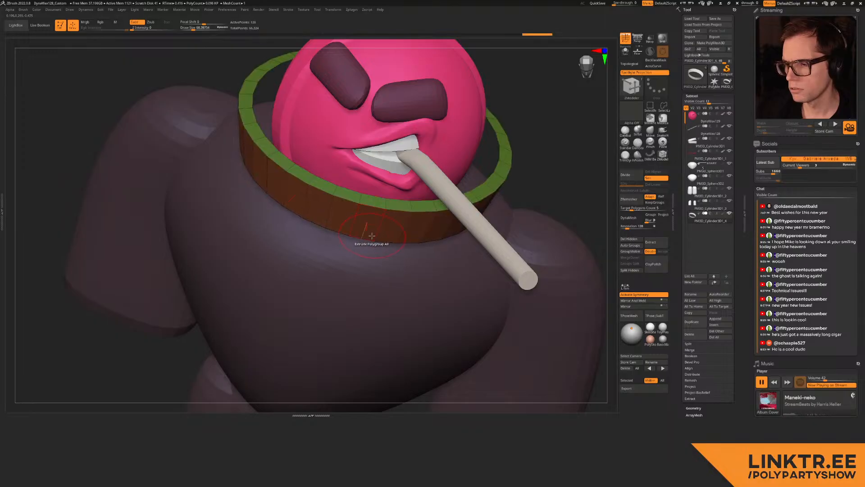
pyautogui.hotkey('ctrl', 'z')
# Step: Flip the normals of the collar ring in its display properties
pyautogui.moveTo(583, 311); pyautogui.dragTo(611, 286)
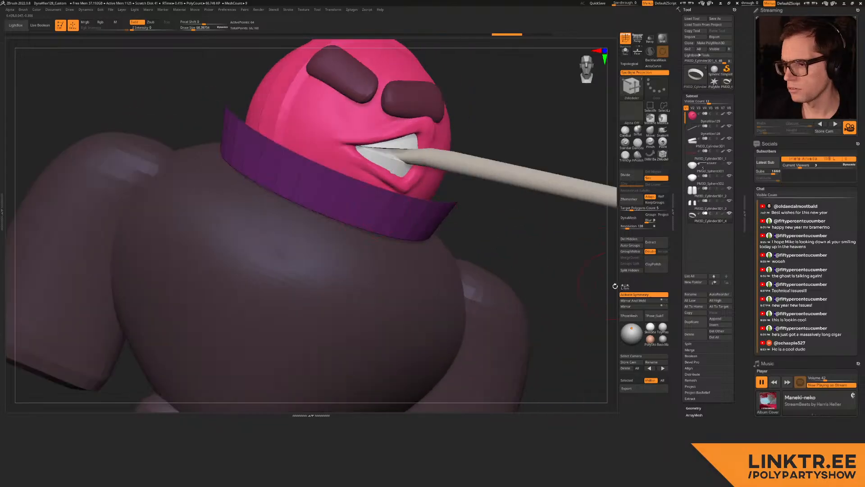
pyautogui.scroll(-7, 672, 284)
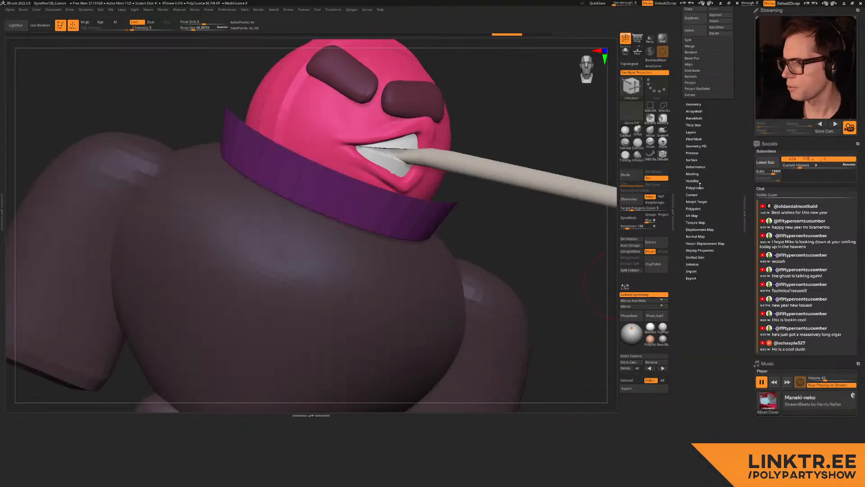
pyautogui.click(702, 249)
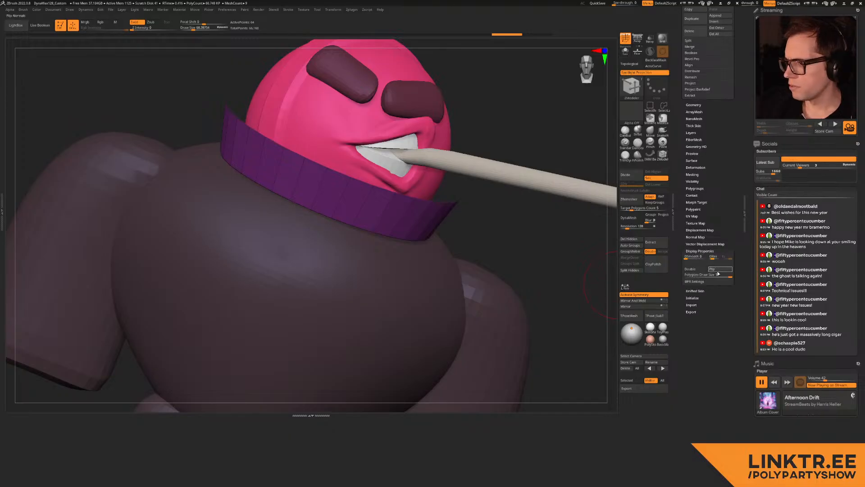
pyautogui.click(718, 271)
# Step: Try extruding the collar outward and isolate its polygroups to inspect the inner wall
pyautogui.moveTo(447, 208); pyautogui.dragTo(556, 162)
pyautogui.click(715, 270)
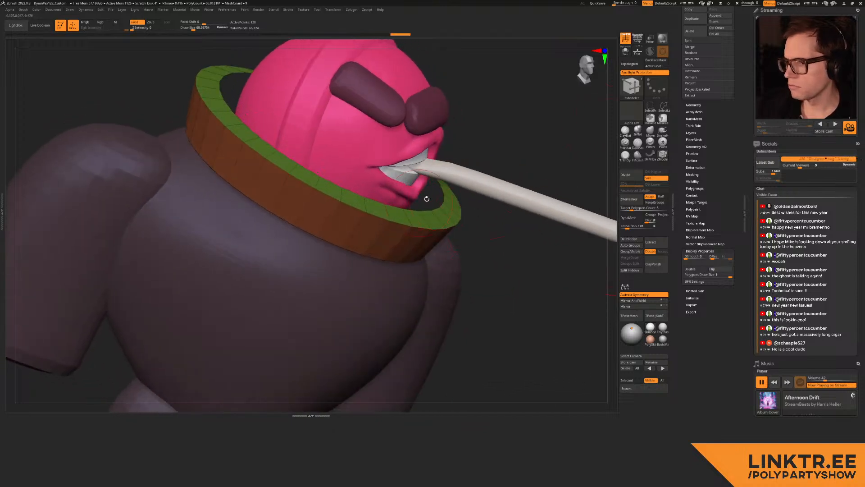
pyautogui.moveTo(459, 235); pyautogui.dragTo(464, 232)
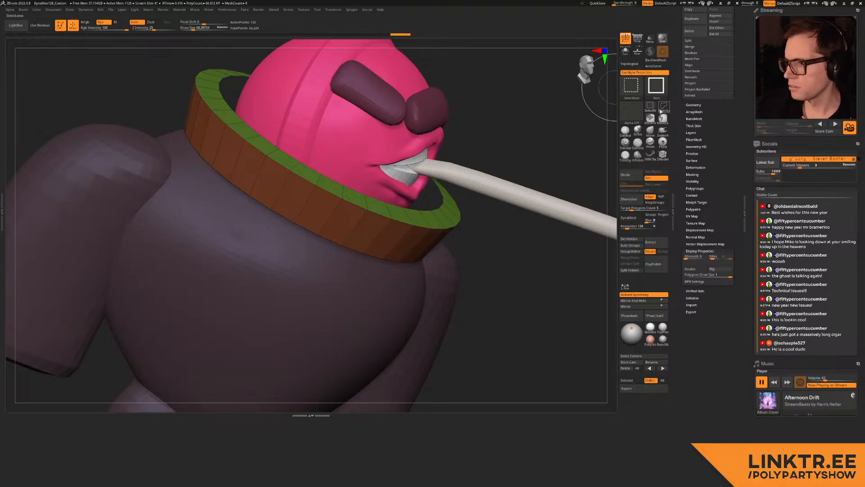
pyautogui.keyDown('ctrl'); pyautogui.keyDown('shift'); pyautogui.click(412, 249); pyautogui.keyUp('shift'); pyautogui.keyUp('ctrl')
pyautogui.moveTo(464, 263); pyautogui.dragTo(458, 217)
pyautogui.keyDown('ctrl'); pyautogui.keyDown('shift'); pyautogui.click(455, 242); pyautogui.keyUp('shift'); pyautogui.keyUp('ctrl')
pyautogui.keyDown('ctrl'); pyautogui.keyDown('shift'); pyautogui.click(454, 243); pyautogui.keyUp('shift'); pyautogui.keyUp('ctrl')
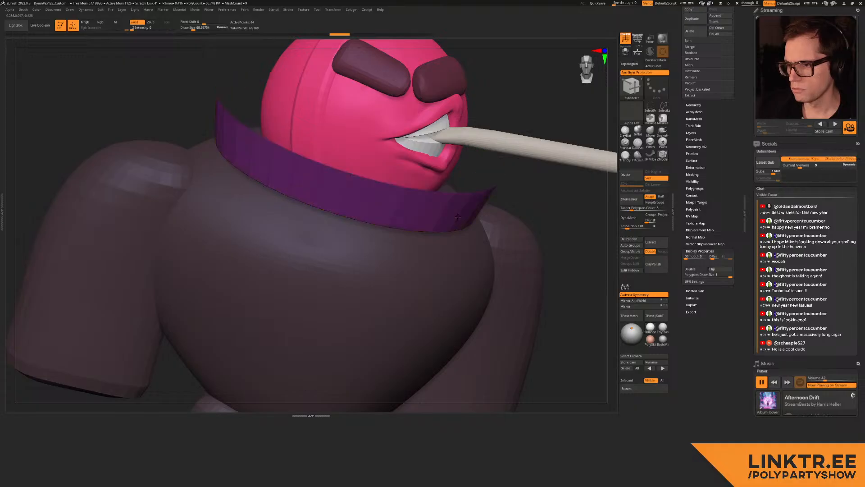
# Step: Extrude the single-sided collar outward into a thick band with a separate inner wall
pyautogui.moveTo(458, 216); pyautogui.dragTo(491, 188, button='right')
pyautogui.hotkey('ctrl', 'z')
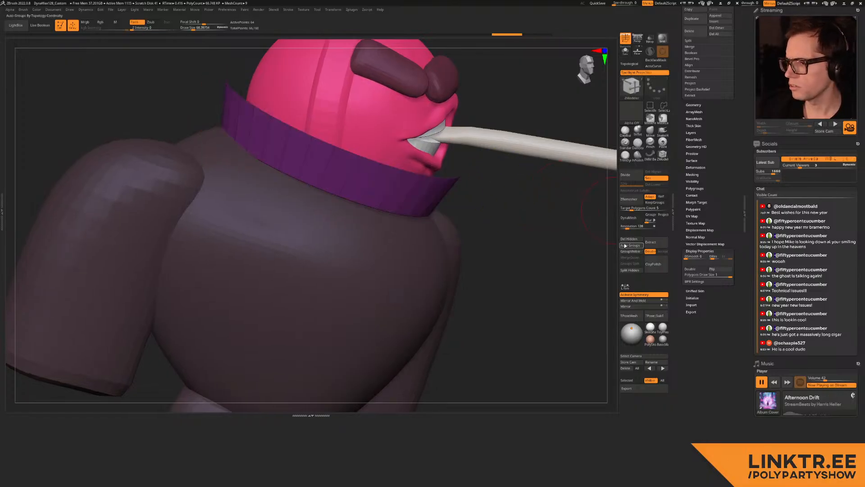
pyautogui.moveTo(438, 188); pyautogui.dragTo(451, 211)
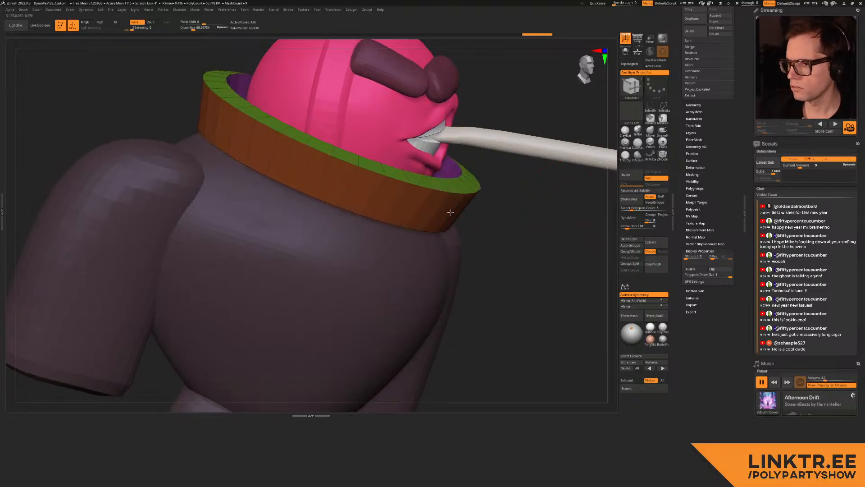
# Step: Hide the middle section at the front of the collar to open a gap below the chin
pyautogui.moveTo(484, 189)
pyautogui.mouseDown(button='right')
pyautogui.moveTo(407, 175)
pyautogui.moveTo(349, 182)
pyautogui.moveTo(348, 203)
pyautogui.moveTo(354, 193)
pyautogui.moveTo(336, 167)
pyautogui.moveTo(336, 191)
pyautogui.mouseUp(button='right')
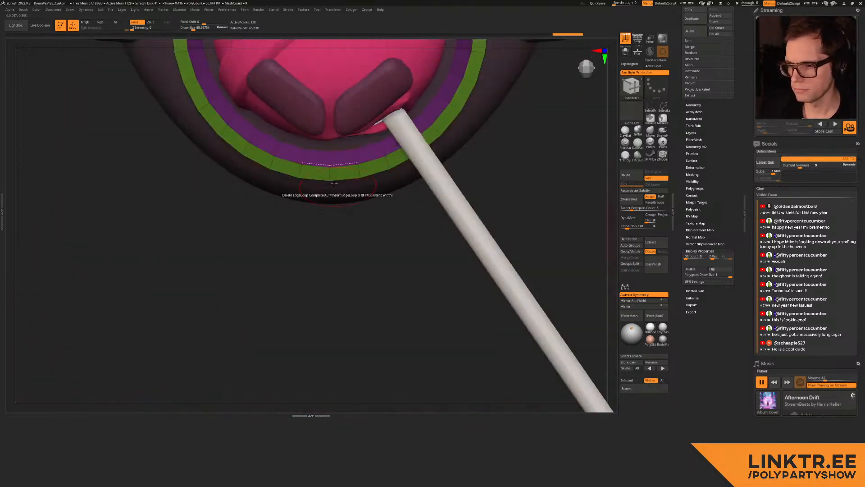
pyautogui.keyDown('ctrl'); pyautogui.keyDown('alt'); pyautogui.keyDown('shift'); pyautogui.moveTo(319, 189); pyautogui.dragTo(320, 195); pyautogui.keyUp('shift'); pyautogui.keyUp('alt'); pyautogui.keyUp('ctrl')
pyautogui.keyDown('shift'); pyautogui.moveTo(321, 221); pyautogui.dragTo(324, 135, button='right'); pyautogui.keyUp('shift')
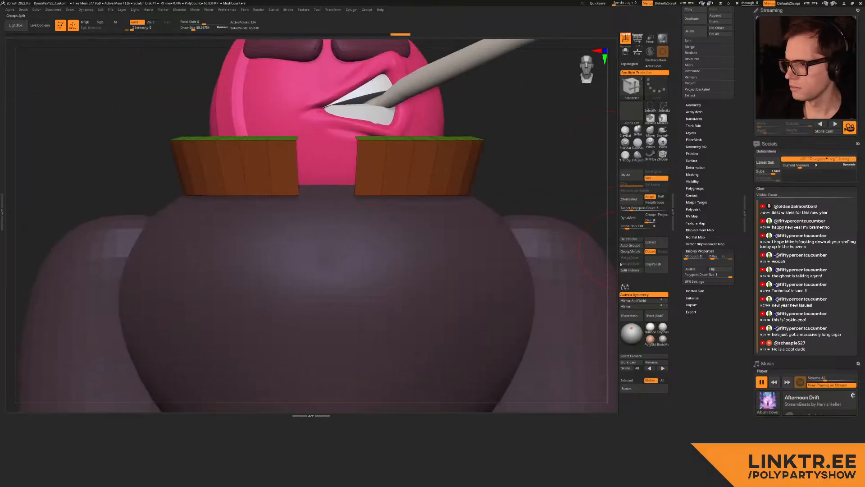
# Step: Delete the hidden front section of the collar and close the open holes in the mesh
pyautogui.click(632, 239)
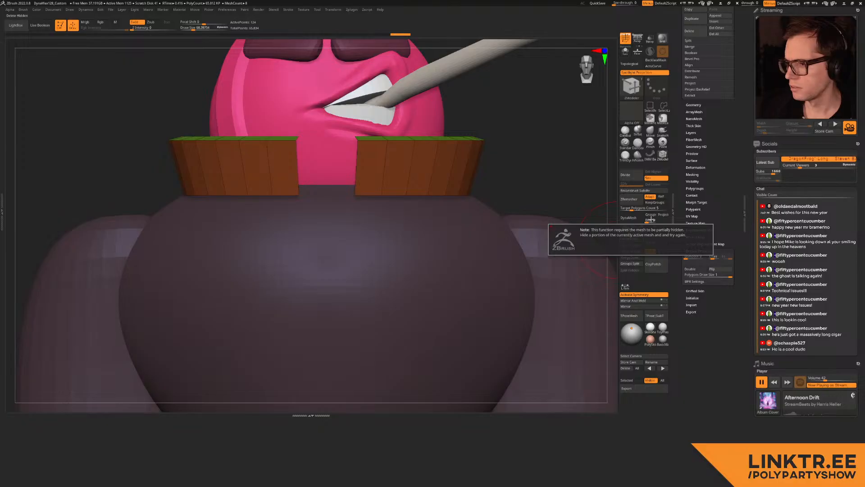
pyautogui.click(696, 107)
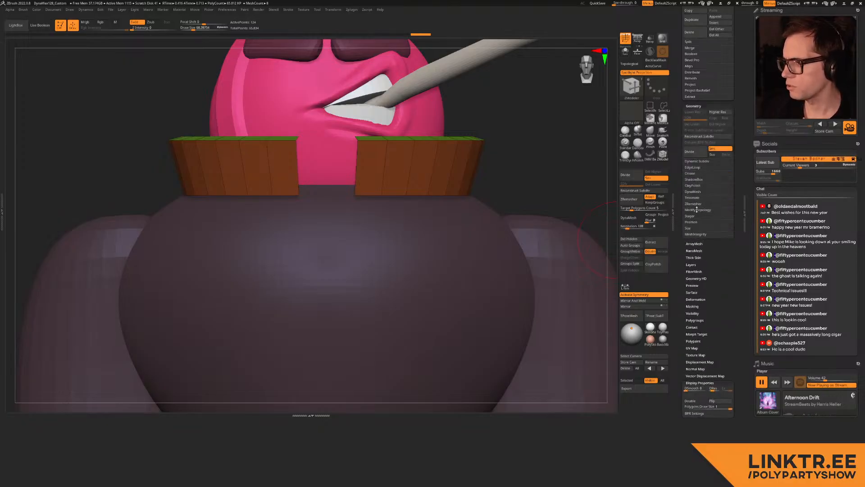
pyautogui.click(697, 209)
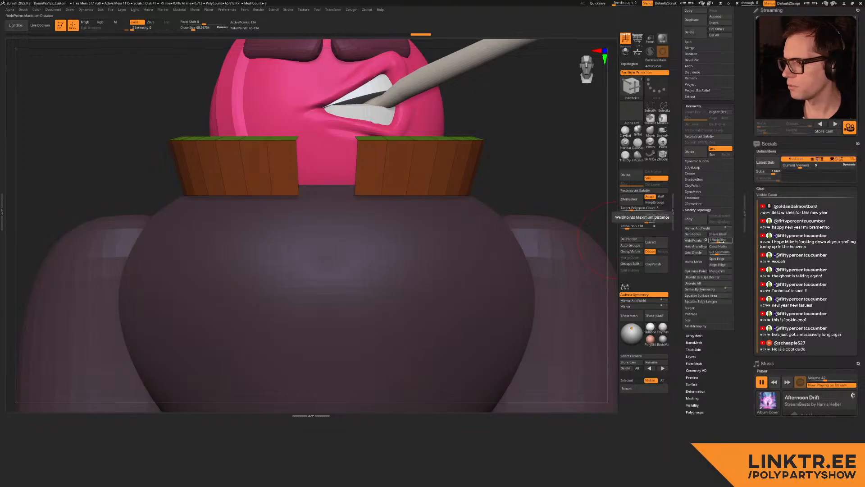
pyautogui.click(721, 248)
# Step: Turn off the polyframe display and fill the collar with the muted purple-brown main colour
pyautogui.moveTo(266, 180)
pyautogui.keyDown('alt'); pyautogui.mouseDown(button='right')
pyautogui.moveTo(286, 196)
pyautogui.moveTo(276, 203)
pyautogui.moveTo(311, 217)
pyautogui.moveTo(318, 177)
pyautogui.moveTo(428, 173)
pyautogui.moveTo(458, 161)
pyautogui.moveTo(452, 151)
pyautogui.mouseUp(button='right'); pyautogui.keyUp('alt')
pyautogui.hotkey('shift', 'f')
pyautogui.rightClick(452, 151)
pyautogui.rightClick(434, 184)
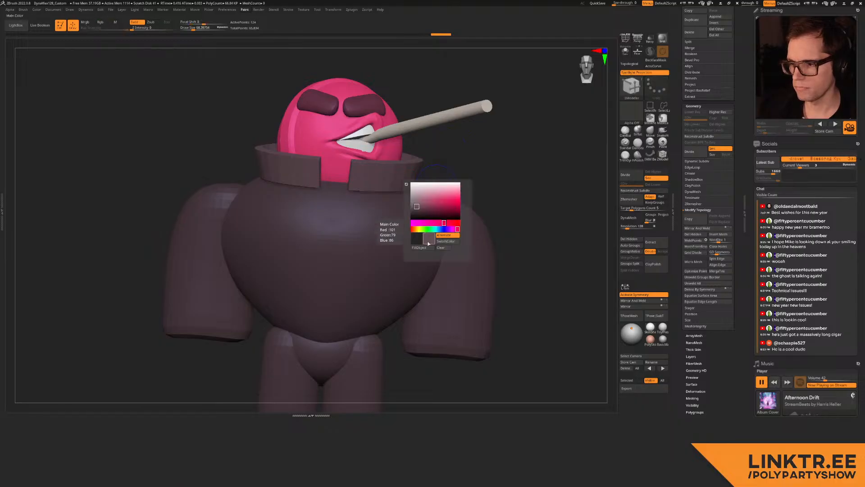
pyautogui.click(420, 247)
# Step: Pull the collar's two front ends together below the chin with the Move brush and reshape their upper edges into folded points
pyautogui.click(651, 132)
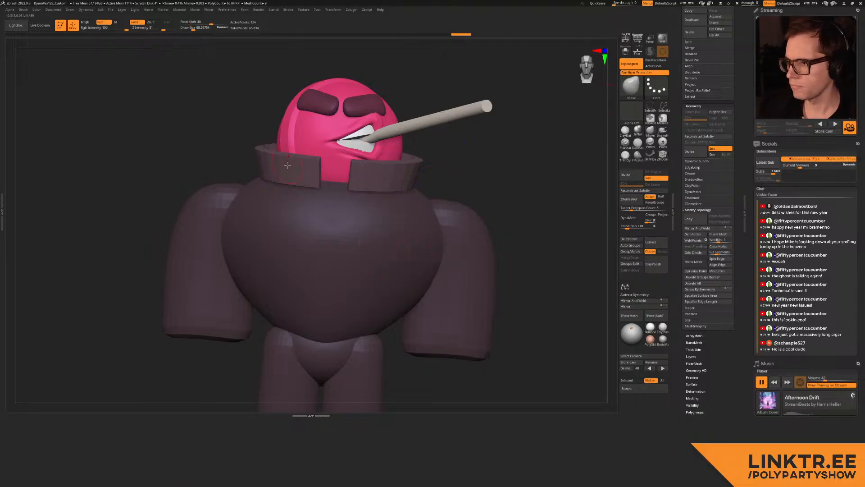
pyautogui.keyDown('ctrl'); pyautogui.moveTo(290, 182); pyautogui.dragTo(290, 207, button='right'); pyautogui.keyUp('ctrl')
pyautogui.press('s')
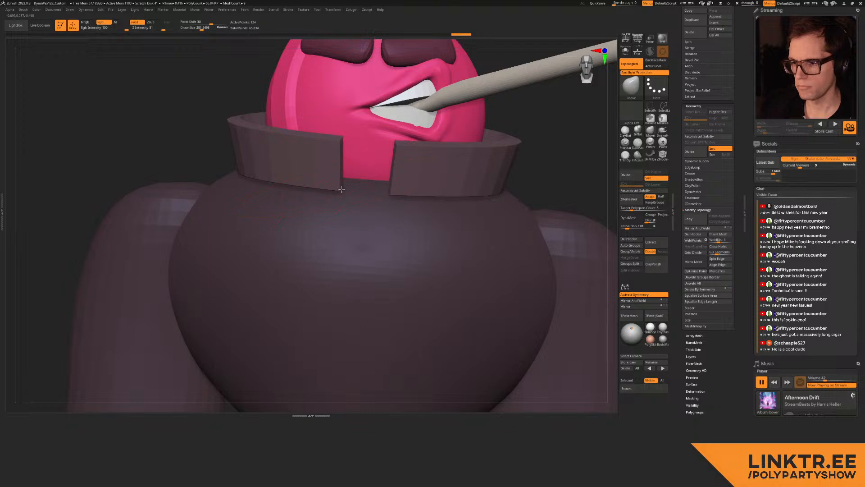
pyautogui.moveTo(338, 188); pyautogui.dragTo(411, 199)
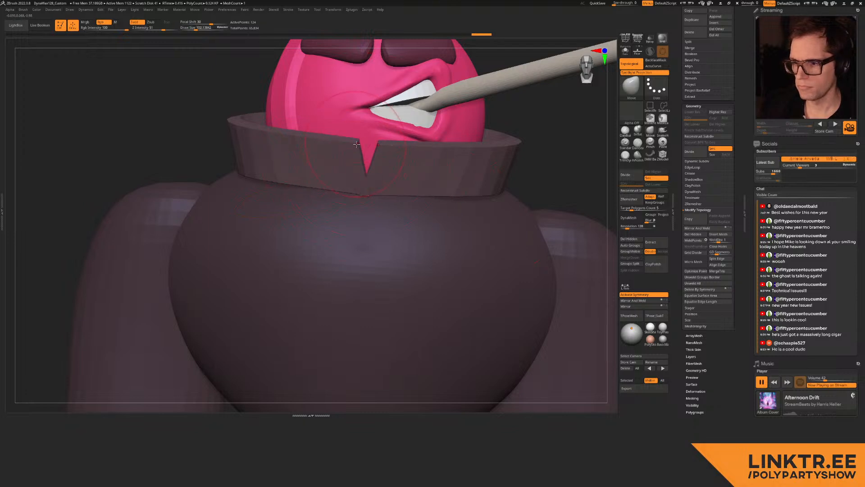
pyautogui.moveTo(354, 143); pyautogui.dragTo(360, 179)
pyautogui.moveTo(301, 143)
pyautogui.mouseDown()
pyautogui.moveTo(279, 162)
pyautogui.moveTo(299, 173)
pyautogui.moveTo(291, 181)
pyautogui.mouseUp()
# Step: Push the back of the collar forward toward the neck with a large Move brush
pyautogui.keyDown('ctrl'); pyautogui.moveTo(288, 178); pyautogui.dragTo(269, 119, button='right'); pyautogui.keyUp('ctrl')
pyautogui.moveTo(203, 135); pyautogui.dragTo(363, 161, button='right')
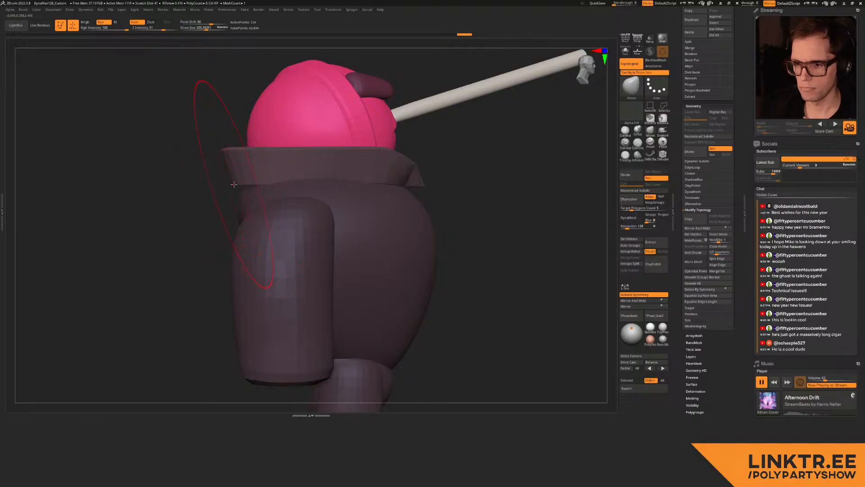
pyautogui.moveTo(233, 185); pyautogui.dragTo(278, 192)
pyautogui.keyDown('ctrl'); pyautogui.moveTo(259, 180); pyautogui.dragTo(270, 131, button='right'); pyautogui.keyUp('ctrl')
# Step: Reshape the collar's sides and front lapel corners with Move brush strokes at a smaller brush size
pyautogui.moveTo(361, 169)
pyautogui.mouseDown(button='right')
pyautogui.moveTo(289, 174)
pyautogui.moveTo(365, 212)
pyautogui.moveTo(349, 182)
pyautogui.mouseUp(button='right')
pyautogui.press('s')
pyautogui.moveTo(349, 183)
pyautogui.mouseDown()
pyautogui.moveTo(239, 195)
pyautogui.moveTo(277, 191)
pyautogui.mouseUp()
pyautogui.moveTo(314, 167); pyautogui.dragTo(299, 164)
pyautogui.moveTo(296, 147); pyautogui.dragTo(298, 185, button='right')
pyautogui.moveTo(305, 150)
pyautogui.mouseDown()
pyautogui.moveTo(333, 141)
pyautogui.moveTo(314, 154)
pyautogui.mouseUp()
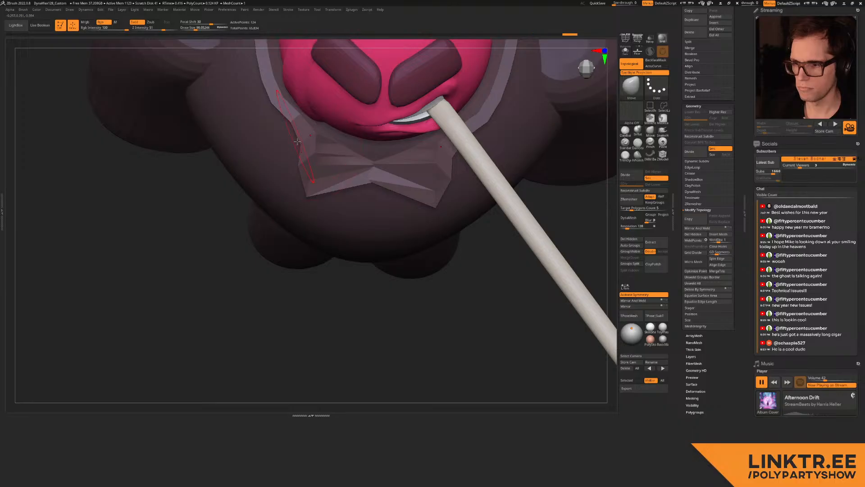
pyautogui.keyDown('shift'); pyautogui.moveTo(368, 182); pyautogui.dragTo(322, 190); pyautogui.keyUp('shift')
pyautogui.moveTo(321, 236); pyautogui.dragTo(347, 261, button='right')
pyautogui.hotkey('ctrl', 'z')
# Step: Make the torso the active subtool and try a freehand mask stroke across the chest
pyautogui.moveTo(340, 177)
pyautogui.mouseDown(button='right')
pyautogui.moveTo(394, 174)
pyautogui.moveTo(363, 204)
pyautogui.moveTo(398, 194)
pyautogui.moveTo(340, 173)
pyautogui.mouseUp(button='right')
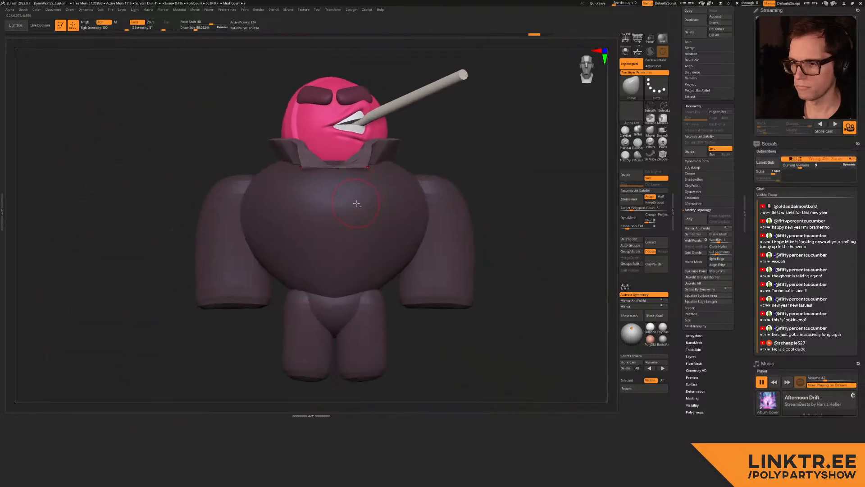
pyautogui.keyDown('alt'); pyautogui.click(364, 205); pyautogui.keyUp('alt')
pyautogui.keyDown('alt'); pyautogui.moveTo(397, 191); pyautogui.dragTo(375, 191, button='right'); pyautogui.keyUp('alt')
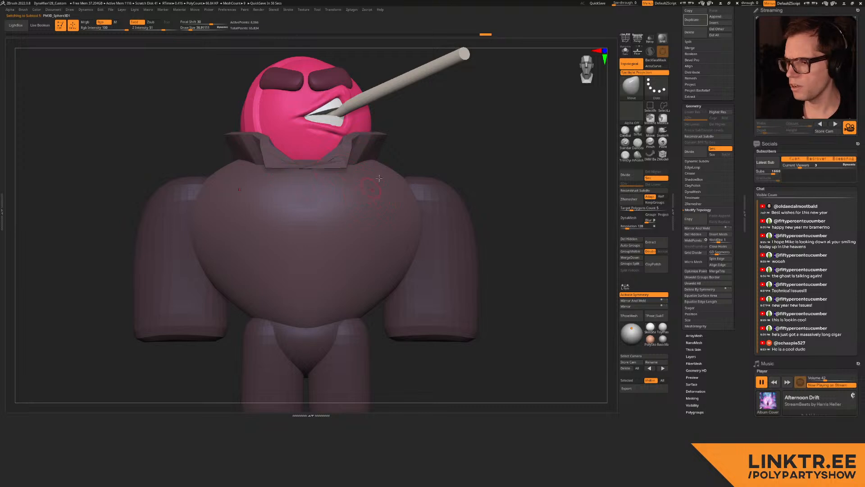
pyautogui.press('ctrl')
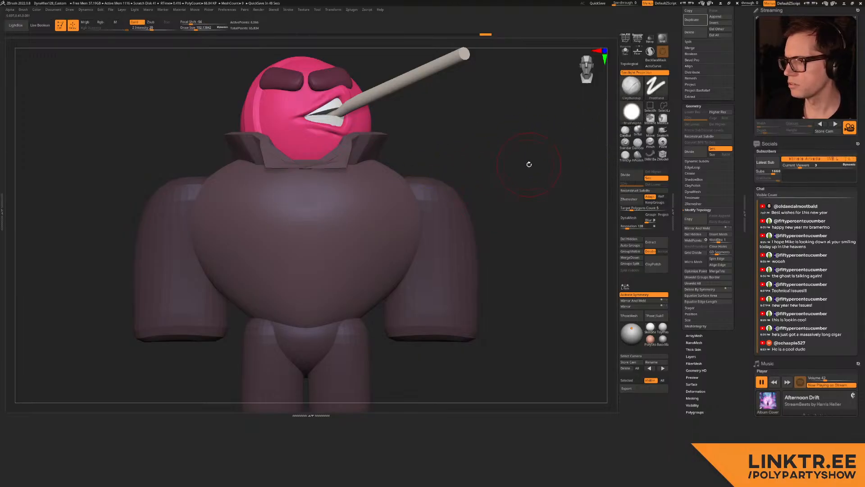
pyautogui.moveTo(359, 191); pyautogui.dragTo(348, 194, button='right')
pyautogui.keyDown('ctrl'); pyautogui.moveTo(346, 198); pyautogui.dragTo(364, 195); pyautogui.keyUp('ctrl')
pyautogui.moveTo(371, 195)
pyautogui.mouseDown(button='right')
pyautogui.moveTo(361, 182)
pyautogui.moveTo(337, 177)
pyautogui.mouseUp(button='right')
pyautogui.hotkey('ctrl', 'z')
# Step: Paint a vest-shaped mask over the chest, belly and sides of the torso, leaving the arm openings clear
pyautogui.moveTo(410, 156)
pyautogui.keyDown('ctrl'); pyautogui.mouseDown()
pyautogui.moveTo(334, 237)
pyautogui.moveTo(276, 228)
pyautogui.mouseUp(); pyautogui.keyUp('ctrl')
pyautogui.moveTo(332, 204)
pyautogui.keyDown('ctrl'); pyautogui.mouseDown()
pyautogui.moveTo(285, 252)
pyautogui.moveTo(350, 276)
pyautogui.moveTo(299, 252)
pyautogui.mouseUp(); pyautogui.keyUp('ctrl')
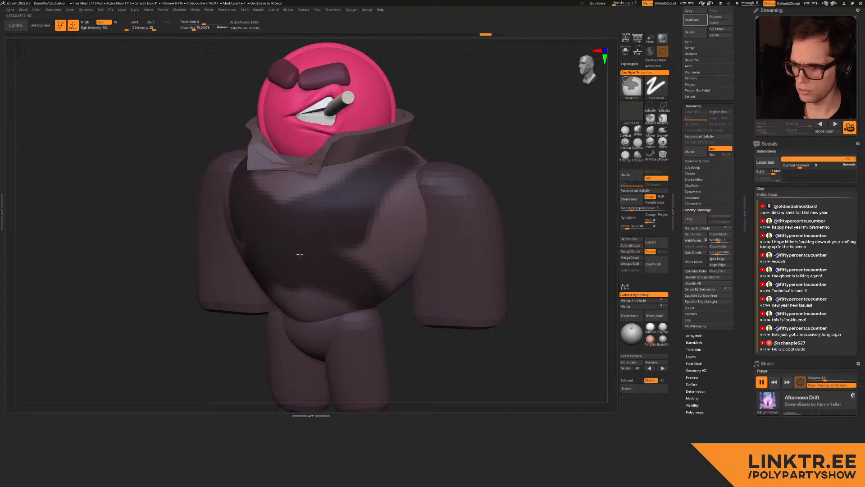
pyautogui.keyDown('ctrl'); pyautogui.moveTo(368, 204); pyautogui.dragTo(407, 181); pyautogui.keyUp('ctrl')
pyautogui.keyDown('ctrl'); pyautogui.moveTo(362, 220); pyautogui.dragTo(383, 273); pyautogui.keyUp('ctrl')
pyautogui.keyDown('ctrl'); pyautogui.moveTo(388, 215); pyautogui.dragTo(397, 268); pyautogui.keyUp('ctrl')
# Step: Extend the vest mask around the sides and across the back of the torso
pyautogui.moveTo(453, 251)
pyautogui.mouseDown(button='right')
pyautogui.moveTo(414, 249)
pyautogui.moveTo(354, 176)
pyautogui.moveTo(360, 156)
pyautogui.moveTo(349, 224)
pyautogui.mouseUp(button='right')
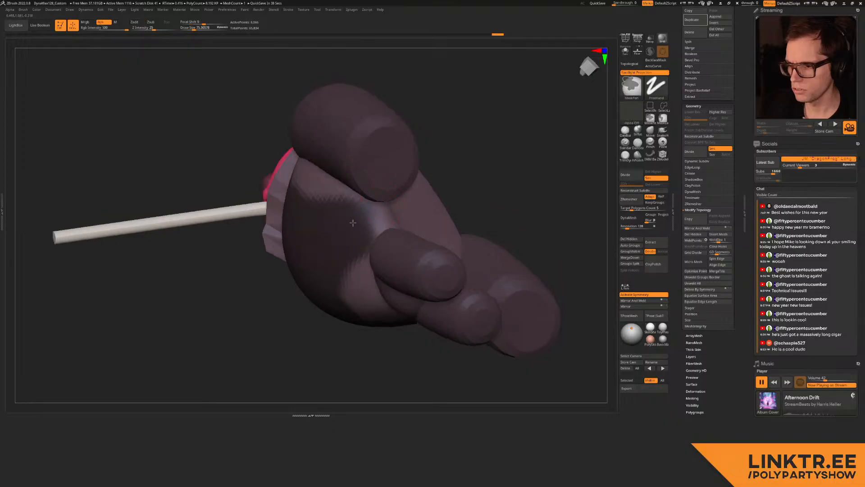
pyautogui.keyDown('ctrl'); pyautogui.moveTo(396, 216); pyautogui.dragTo(401, 209); pyautogui.keyUp('ctrl')
pyautogui.moveTo(401, 209); pyautogui.dragTo(413, 201, button='right')
pyautogui.moveTo(436, 221)
pyautogui.keyDown('ctrl'); pyautogui.mouseDown()
pyautogui.moveTo(465, 204)
pyautogui.moveTo(443, 178)
pyautogui.mouseUp(); pyautogui.keyUp('ctrl')
pyautogui.keyDown('ctrl'); pyautogui.click(372, 192); pyautogui.keyUp('ctrl')
pyautogui.keyDown('ctrl'); pyautogui.click(372, 192); pyautogui.keyUp('ctrl')
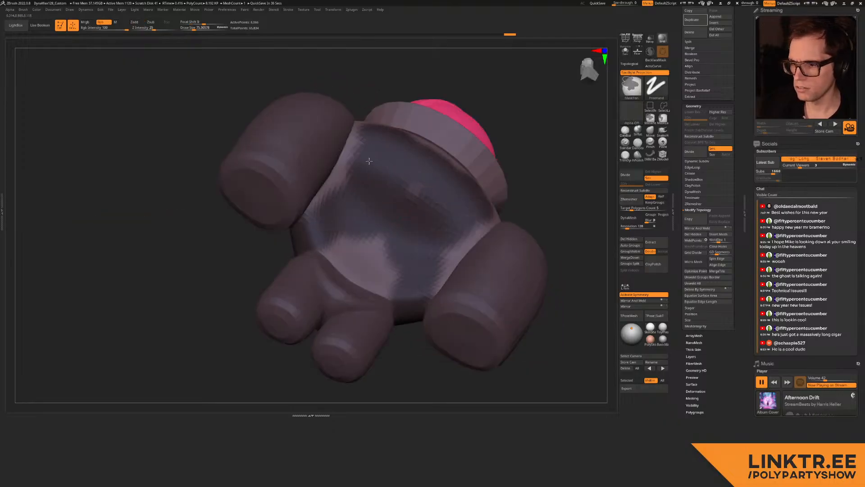
pyautogui.keyDown('alt'); pyautogui.moveTo(404, 172); pyautogui.dragTo(375, 200, button='right'); pyautogui.keyUp('alt')
pyautogui.moveTo(395, 202)
pyautogui.keyDown('ctrl'); pyautogui.mouseDown()
pyautogui.moveTo(374, 200)
pyautogui.moveTo(420, 180)
pyautogui.mouseUp(); pyautogui.keyUp('ctrl')
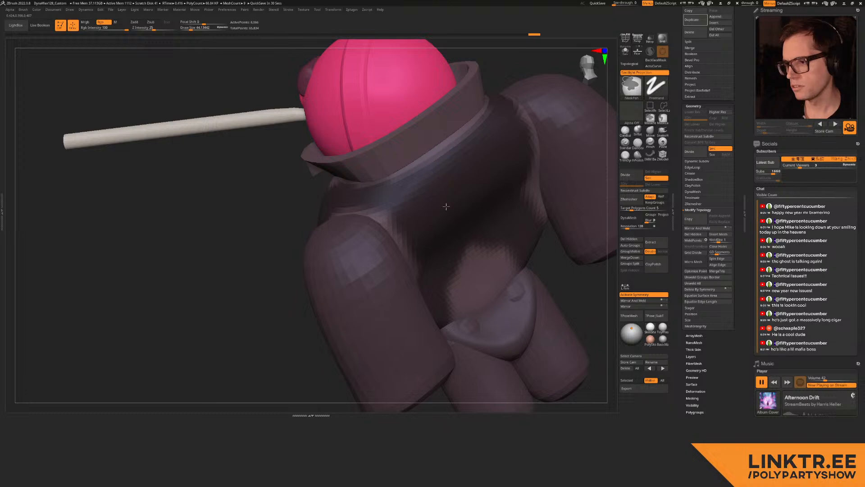
# Step: Isolate the torso, refine the vest mask around the arm openings and lower back, and show all the body parts again
pyautogui.moveTo(461, 221); pyautogui.dragTo(384, 161, button='right')
pyautogui.click(624, 50)
pyautogui.keyDown('ctrl'); pyautogui.moveTo(384, 160); pyautogui.dragTo(424, 144); pyautogui.keyUp('ctrl')
pyautogui.moveTo(440, 177); pyautogui.dragTo(380, 187, button='right')
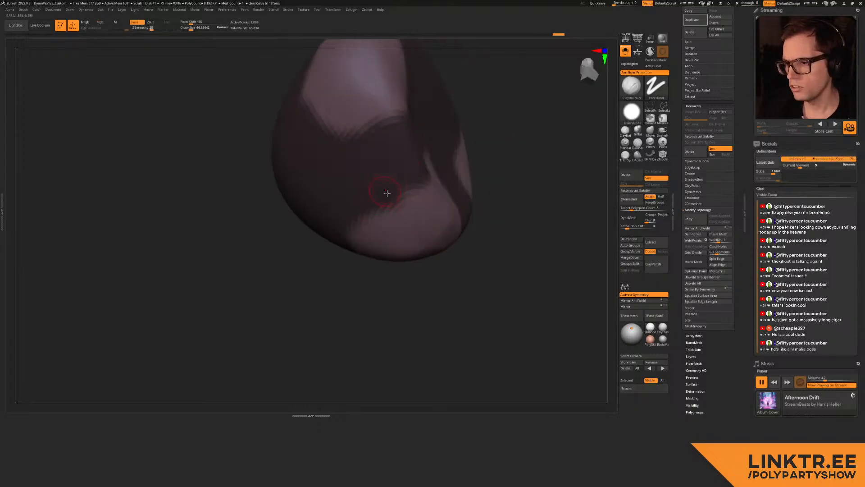
pyautogui.moveTo(438, 166); pyautogui.dragTo(399, 196, button='right')
pyautogui.moveTo(388, 205)
pyautogui.keyDown('ctrl'); pyautogui.keyDown('alt'); pyautogui.mouseDown()
pyautogui.moveTo(456, 157)
pyautogui.moveTo(446, 168)
pyautogui.moveTo(445, 140)
pyautogui.mouseUp(); pyautogui.keyUp('alt'); pyautogui.keyUp('ctrl')
pyautogui.moveTo(465, 123); pyautogui.dragTo(375, 189, button='right')
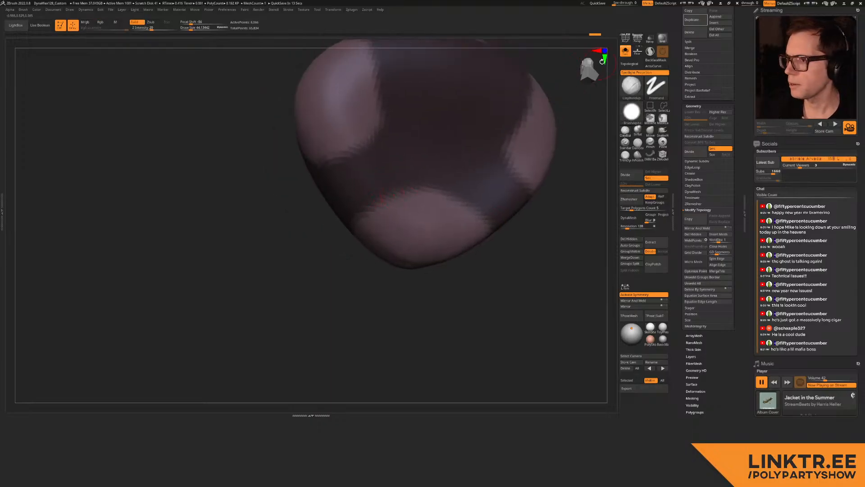
pyautogui.click(624, 52)
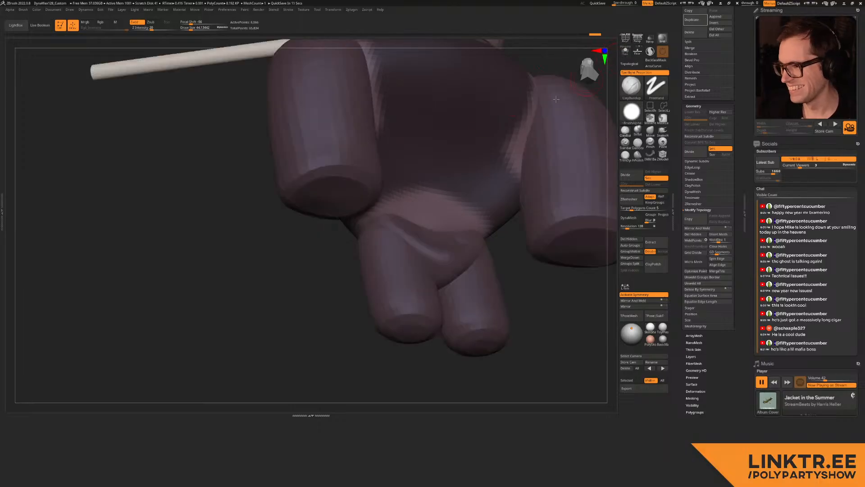
# Step: Erase the mask below the collar to form a V-shaped neckline on the front of the vest
pyautogui.moveTo(409, 186)
pyautogui.mouseDown(button='right')
pyautogui.moveTo(395, 152)
pyautogui.moveTo(409, 155)
pyautogui.moveTo(386, 199)
pyautogui.moveTo(402, 131)
pyautogui.mouseUp(button='right')
pyautogui.press('s')
pyautogui.moveTo(343, 140)
pyautogui.keyDown('ctrl'); pyautogui.keyDown('alt'); pyautogui.mouseDown()
pyautogui.moveTo(393, 136)
pyautogui.moveTo(489, 92)
pyautogui.mouseUp(); pyautogui.keyUp('alt'); pyautogui.keyUp('ctrl')
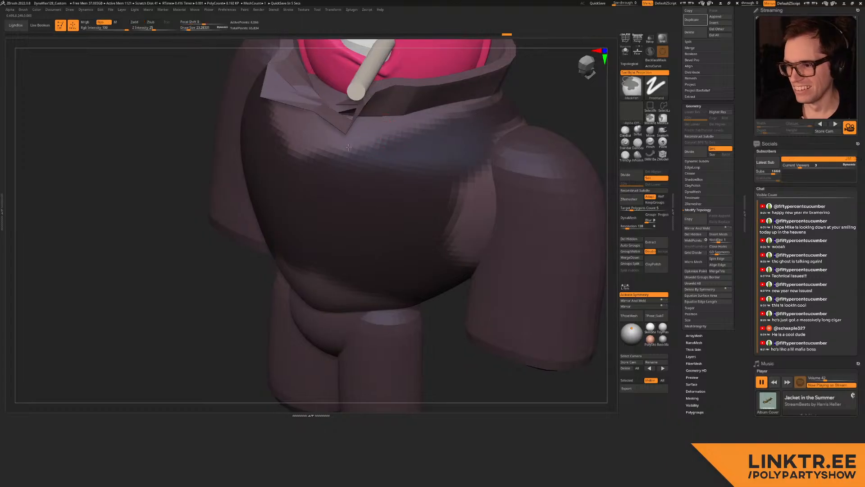
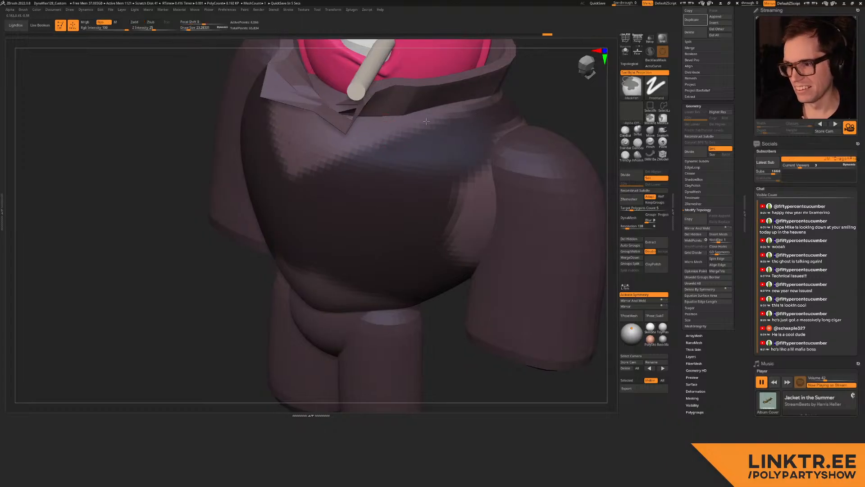
pyautogui.moveTo(407, 128)
pyautogui.mouseDown(button='right')
pyautogui.moveTo(374, 141)
pyautogui.moveTo(330, 192)
pyautogui.moveTo(435, 118)
pyautogui.mouseUp(button='right')
pyautogui.moveTo(326, 202); pyautogui.dragTo(288, 209, button='right')
# Step: Erase the mask at the lower front of the vest to cut an upward-pointing notch above the legs
pyautogui.hotkey('ctrl', 'shift')
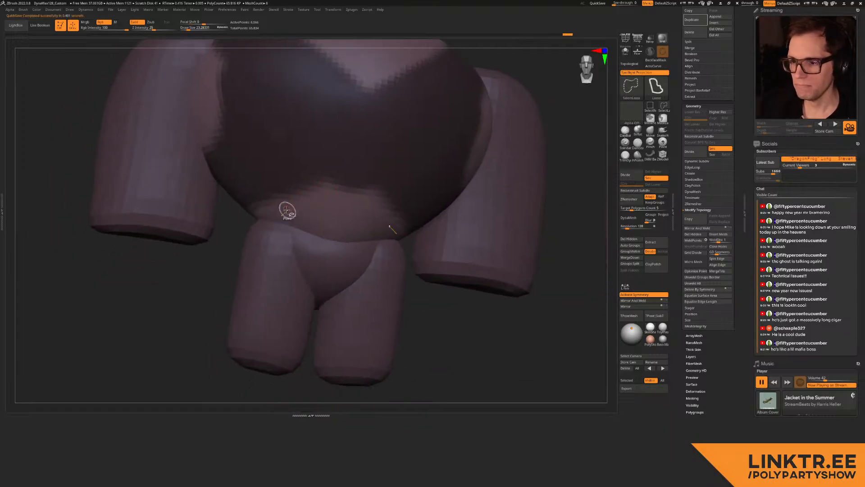
pyautogui.keyDown('ctrl'); pyautogui.keyDown('alt'); pyautogui.moveTo(352, 183); pyautogui.dragTo(312, 201); pyautogui.keyUp('alt'); pyautogui.keyUp('ctrl')
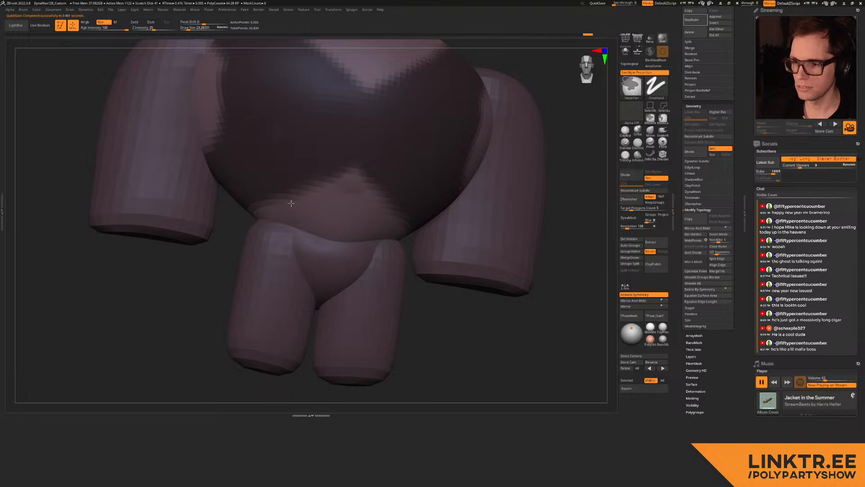
pyautogui.moveTo(321, 209)
pyautogui.mouseDown(button='right')
pyautogui.moveTo(340, 180)
pyautogui.moveTo(270, 158)
pyautogui.moveTo(299, 164)
pyautogui.mouseUp(button='right')
pyautogui.press('ctrl')
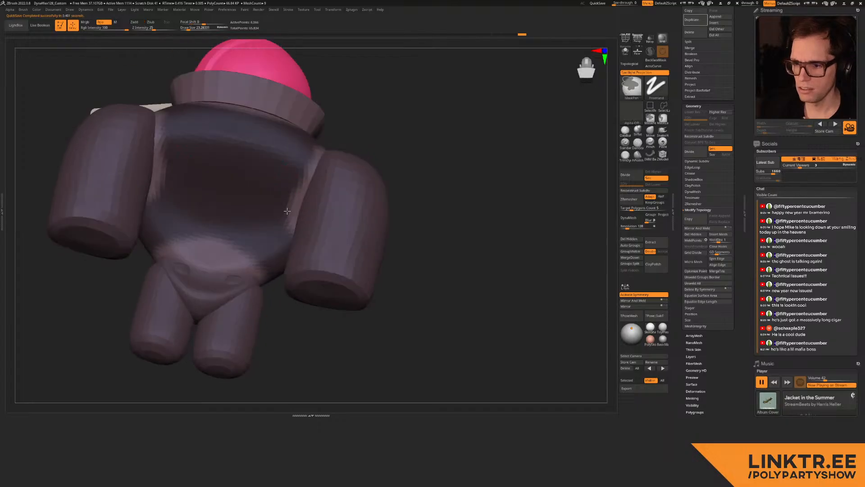
# Step: Invert the torso mask, sample the head's pink, darken it to a deep red and fill the vest area
pyautogui.moveTo(308, 134)
pyautogui.mouseDown(button='right')
pyautogui.moveTo(263, 204)
pyautogui.moveTo(323, 189)
pyautogui.mouseUp(button='right')
pyautogui.keyDown('ctrl'); pyautogui.click(387, 184); pyautogui.keyUp('ctrl')
pyautogui.hotkey('shift', 'c')
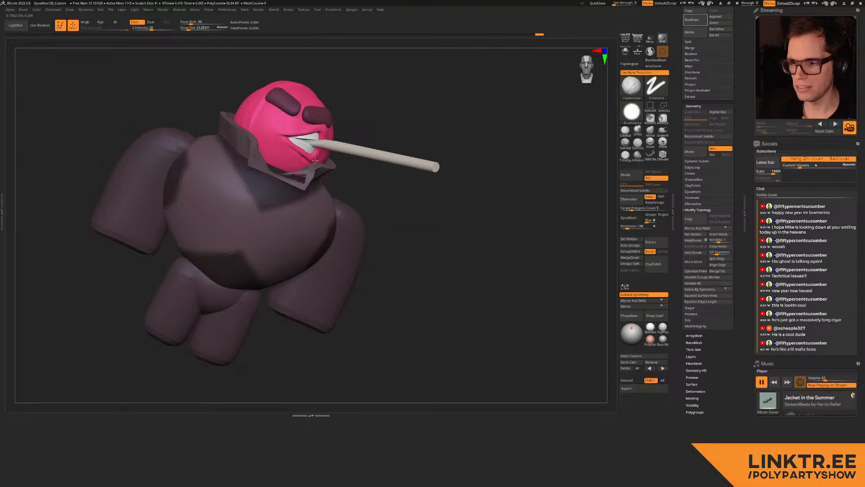
pyautogui.hotkey('shift', 'c')
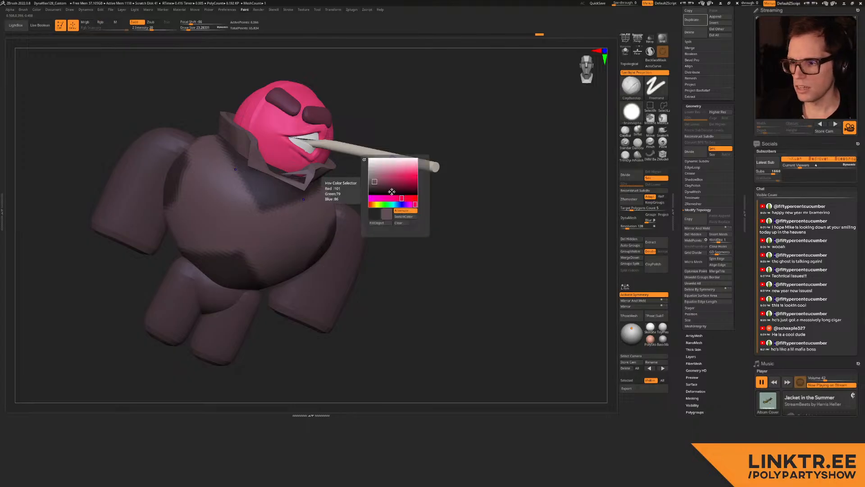
pyautogui.press('c')
pyautogui.hotkey('shift', 'c')
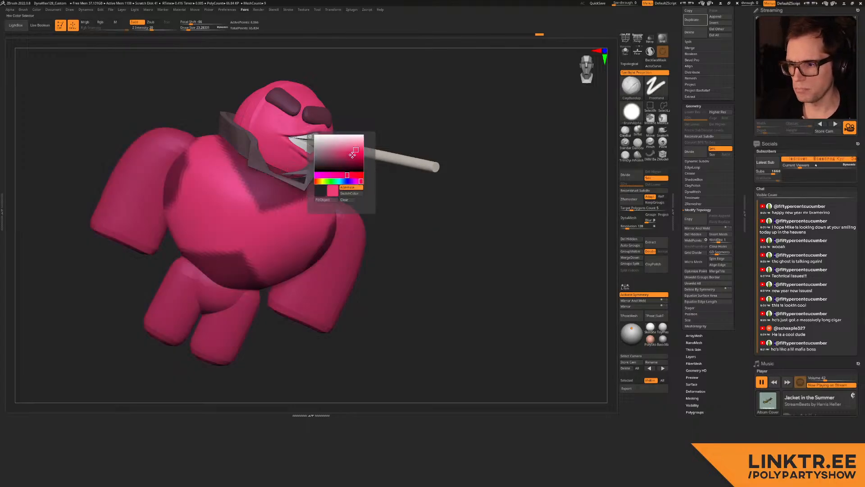
pyautogui.moveTo(356, 151); pyautogui.dragTo(344, 157)
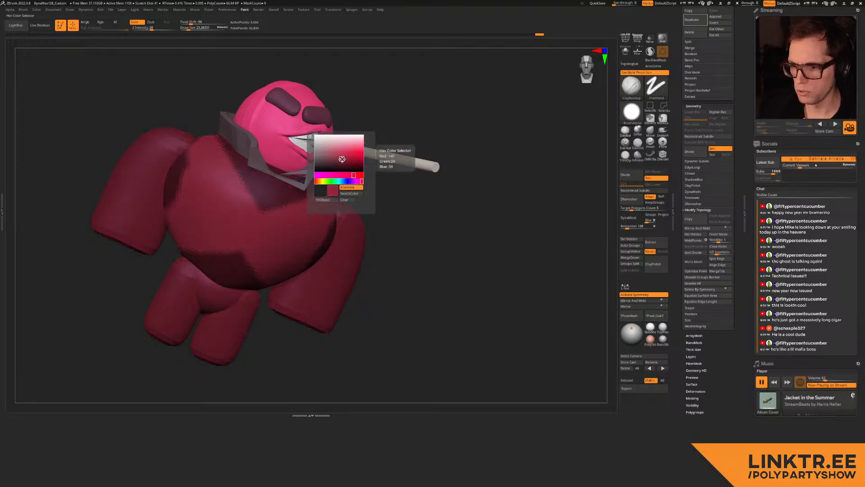
pyautogui.click(323, 200)
# Step: Invert the torso mask and fill the area outside the vest with the muted purple-brown body colour
pyautogui.press('ctrl')
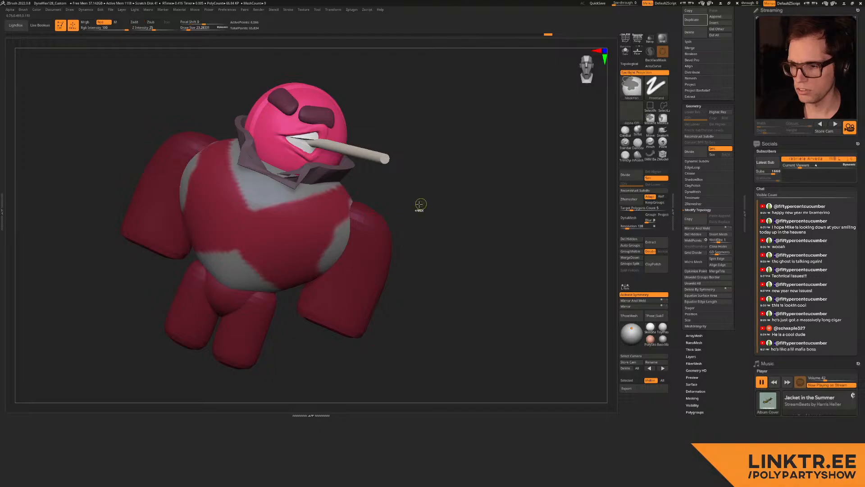
pyautogui.keyDown('ctrl'); pyautogui.click(434, 193); pyautogui.keyUp('ctrl')
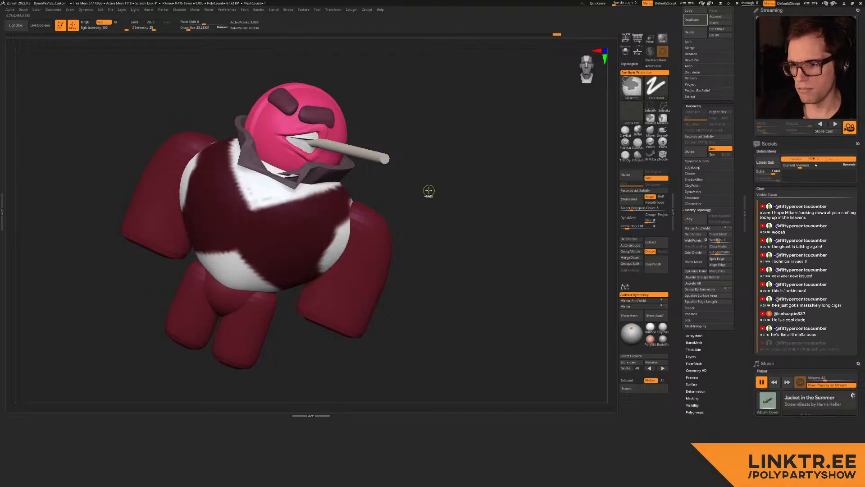
pyautogui.press('c')
pyautogui.click(399, 237)
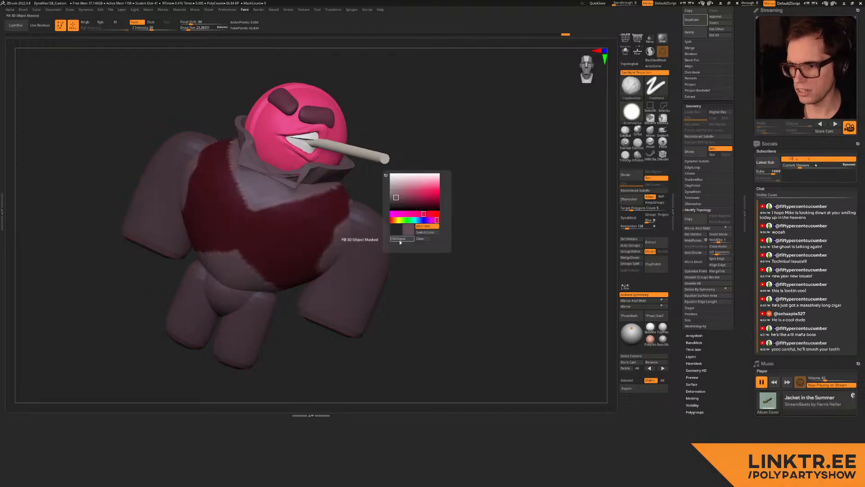
pyautogui.keyDown('ctrl'); pyautogui.moveTo(446, 177); pyautogui.dragTo(458, 191); pyautogui.keyUp('ctrl')
# Step: Show the torso mask again and invert it so that only the red vest area is unmasked
pyautogui.keyDown('ctrl'); pyautogui.moveTo(421, 208); pyautogui.dragTo(378, 180, button='right'); pyautogui.keyUp('ctrl')
pyautogui.moveTo(379, 180); pyautogui.dragTo(348, 192, button='right')
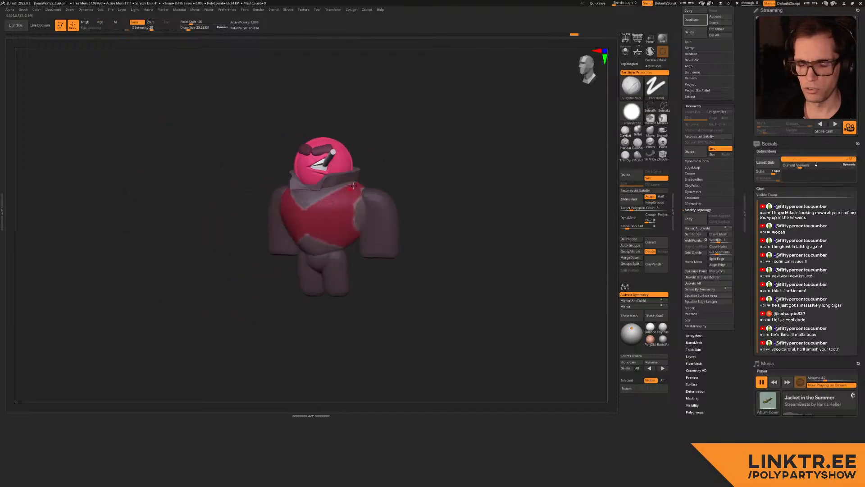
pyautogui.scroll(4, 346, 192)
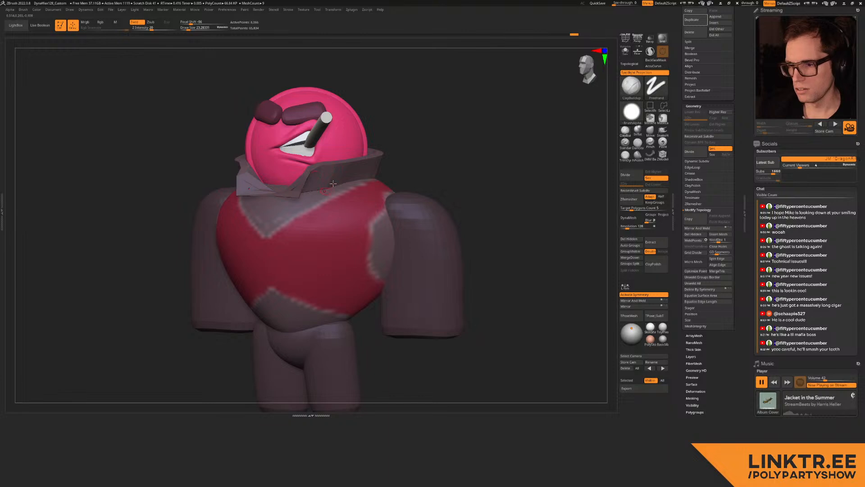
pyautogui.moveTo(329, 208); pyautogui.dragTo(351, 171, button='right')
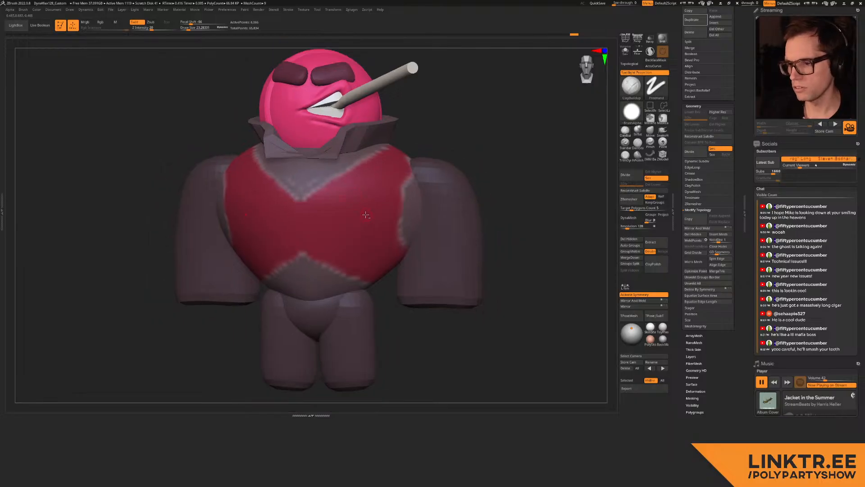
pyautogui.hotkey('ctrl', 'h')
pyautogui.keyDown('ctrl'); pyautogui.click(455, 155); pyautogui.keyUp('ctrl')
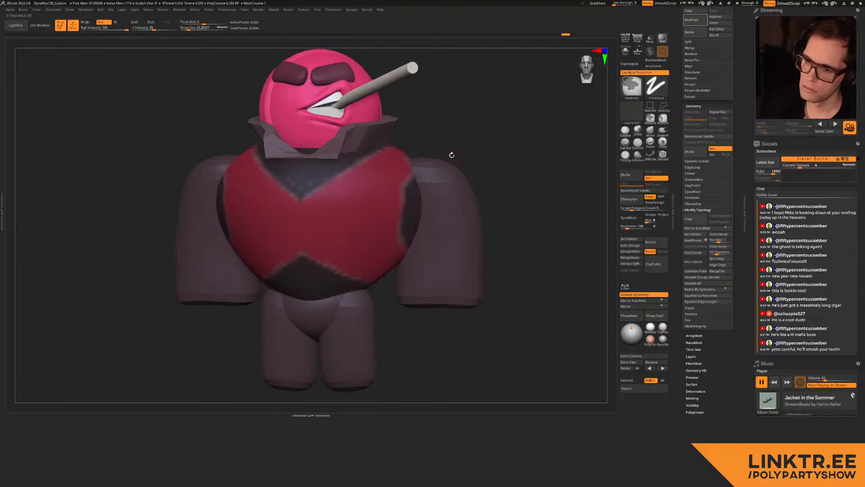
# Step: Sample the head's pink, darken it to a deeper wine red and refill the unmasked vest area of the torso
pyautogui.press('c')
pyautogui.hotkey('alt', 'c')
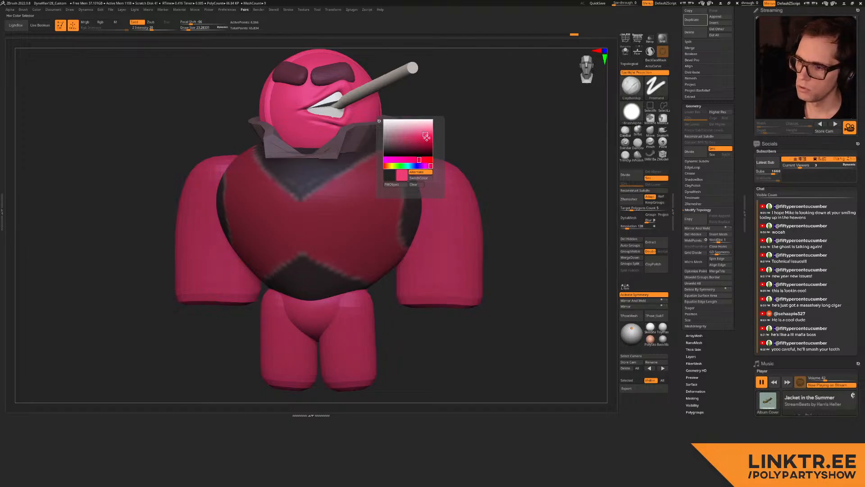
pyautogui.click(425, 140)
pyautogui.press('shift')
pyautogui.hotkey('shift', 'c')
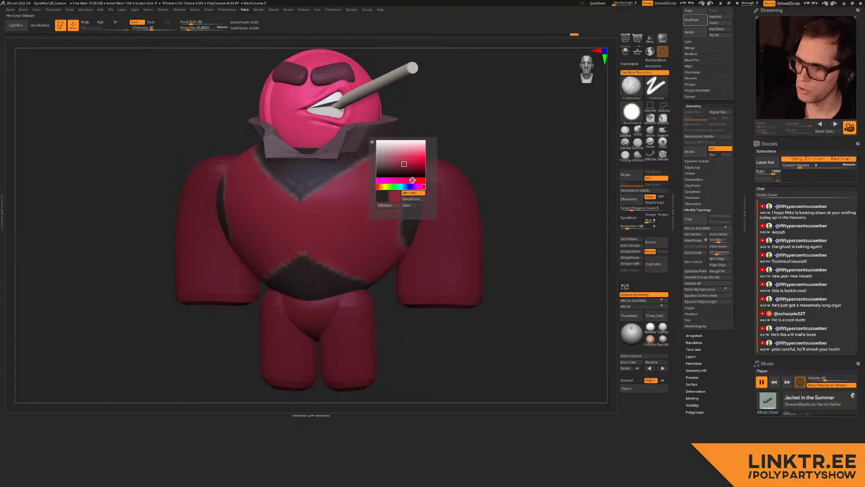
pyautogui.click(392, 208)
pyautogui.keyDown('ctrl'); pyautogui.moveTo(454, 118); pyautogui.dragTo(473, 142); pyautogui.keyUp('ctrl')
pyautogui.keyDown('alt'); pyautogui.moveTo(469, 181); pyautogui.dragTo(392, 143); pyautogui.keyUp('alt')
pyautogui.moveTo(392, 143); pyautogui.dragTo(305, 182)
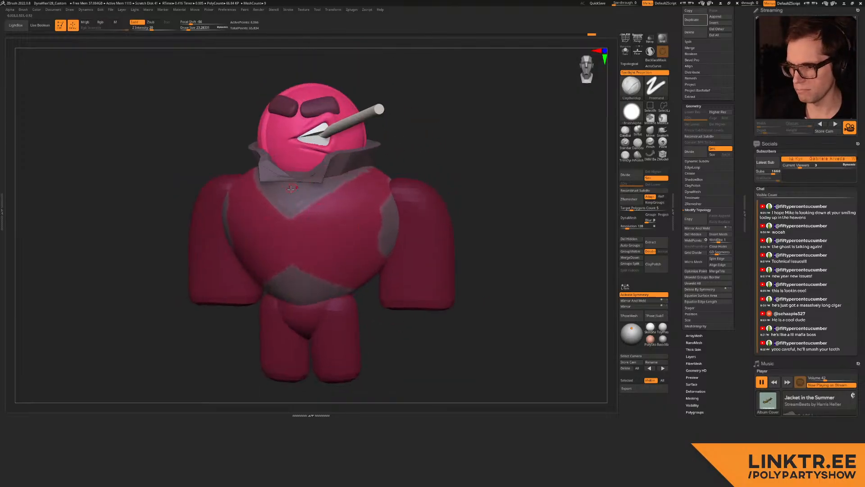
pyautogui.moveTo(303, 199); pyautogui.dragTo(306, 199)
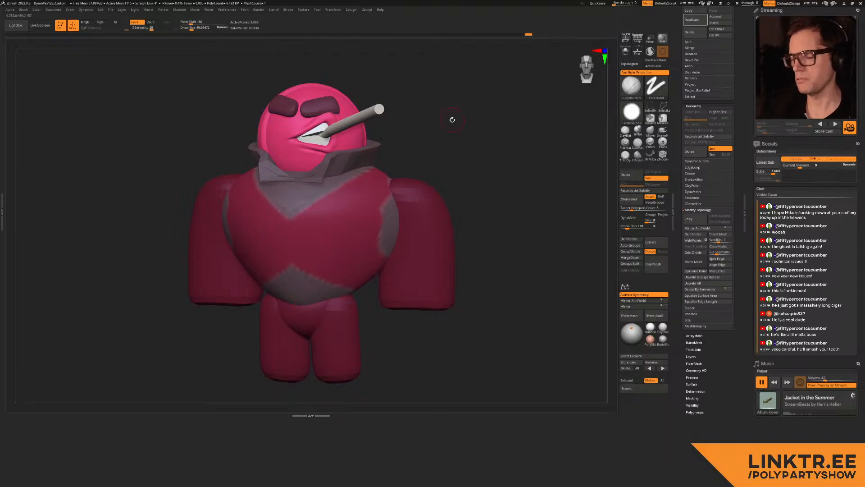
pyautogui.keyDown('alt'); pyautogui.moveTo(452, 120); pyautogui.dragTo(405, 171); pyautogui.keyUp('alt')
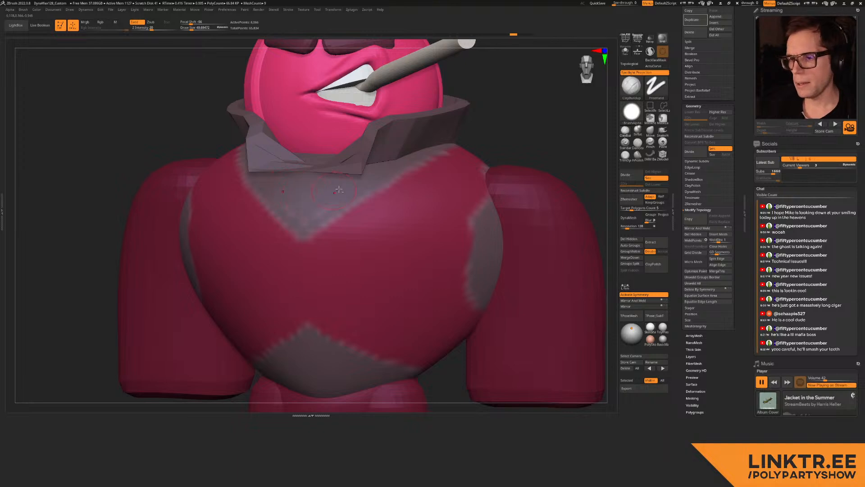
pyautogui.hotkey('ctrl', 'z')
# Step: Invert the torso mask, darken the sampled purple-brown body colour and fill the area outside the vest, clearing the mask to check it
pyautogui.keyDown('ctrl'); pyautogui.click(543, 111); pyautogui.keyUp('ctrl')
pyautogui.keyDown('alt'); pyautogui.moveTo(532, 142); pyautogui.dragTo(514, 134); pyautogui.keyUp('alt')
pyautogui.hotkey('shift', 'c')
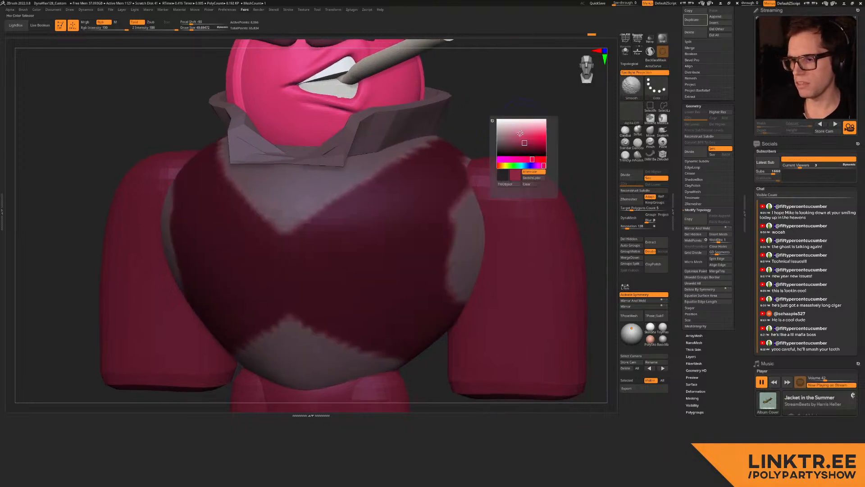
pyautogui.press('c')
pyautogui.hotkey('shift', 'c')
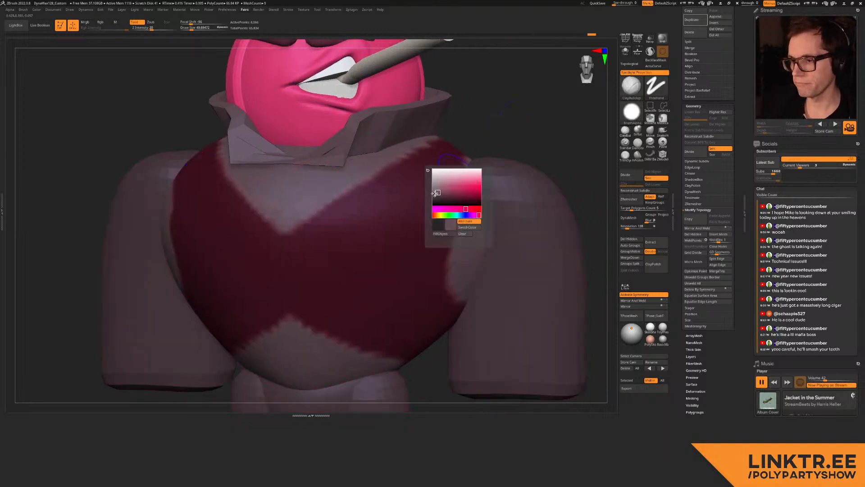
pyautogui.click(437, 198)
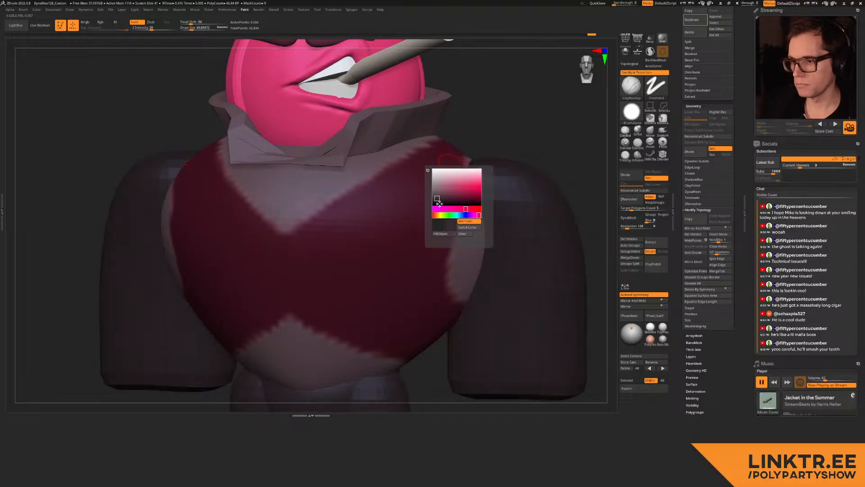
pyautogui.click(442, 235)
pyautogui.press('f')
pyautogui.keyDown('ctrl'); pyautogui.moveTo(476, 143); pyautogui.dragTo(423, 181); pyautogui.keyUp('ctrl')
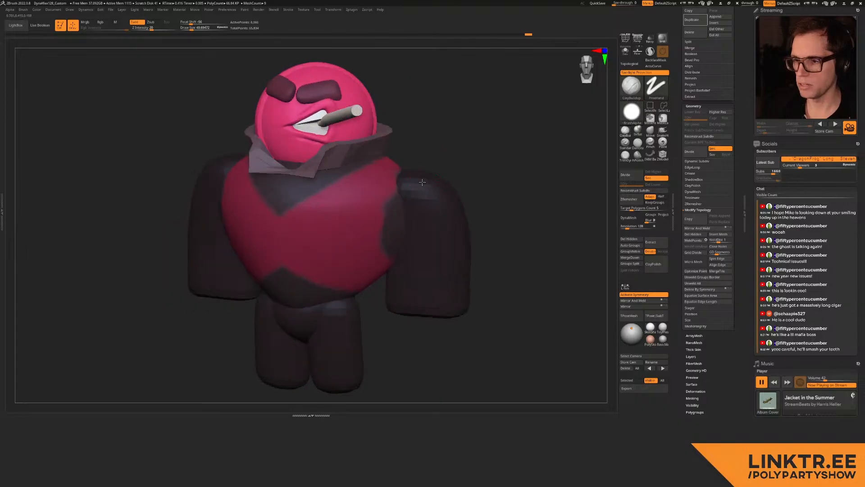
# Step: Undo the dark fill outside the vest and restore the mask over the vest
pyautogui.hotkey('ctrl', 'z')
pyautogui.press('c')
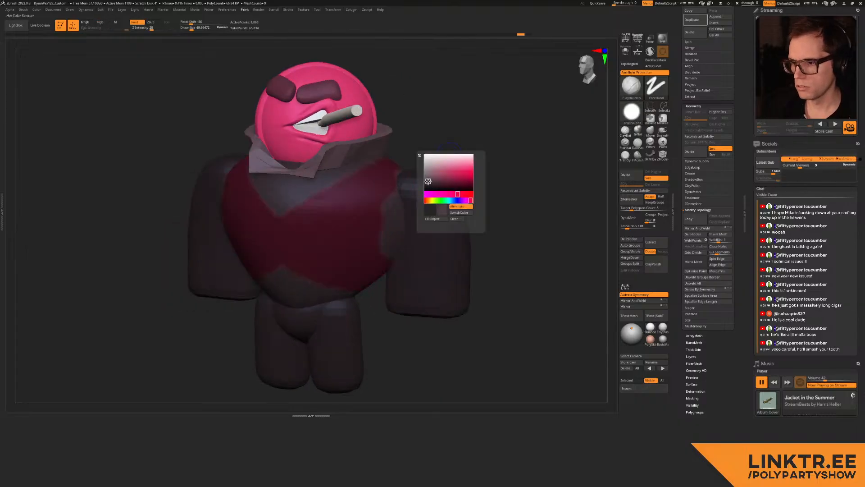
pyautogui.moveTo(479, 127)
pyautogui.mouseDown()
pyautogui.moveTo(425, 149)
pyautogui.moveTo(432, 173)
pyautogui.mouseUp()
pyautogui.hotkey('ctrl', 'z')
pyautogui.hotkey('ctrl', 'z')
pyautogui.hotkey('ctrl', 'z')
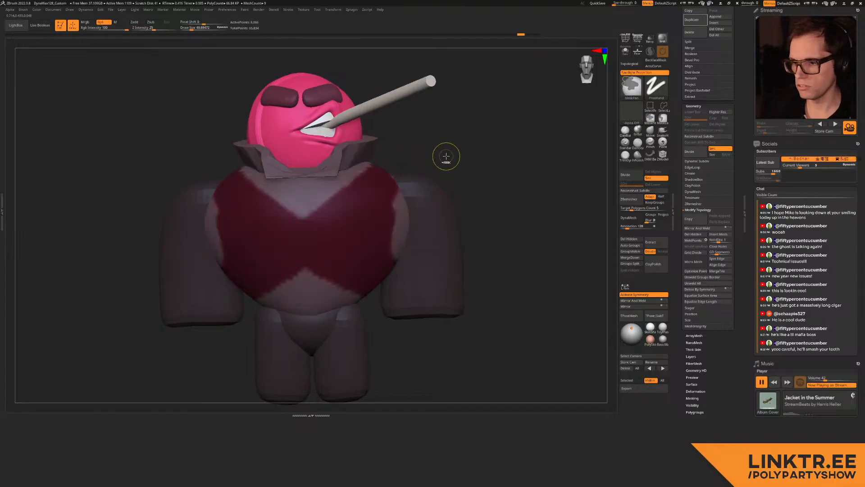
pyautogui.hotkey('ctrl', 'shift', 'z')
pyautogui.hotkey('ctrl', 'shift', 'z')
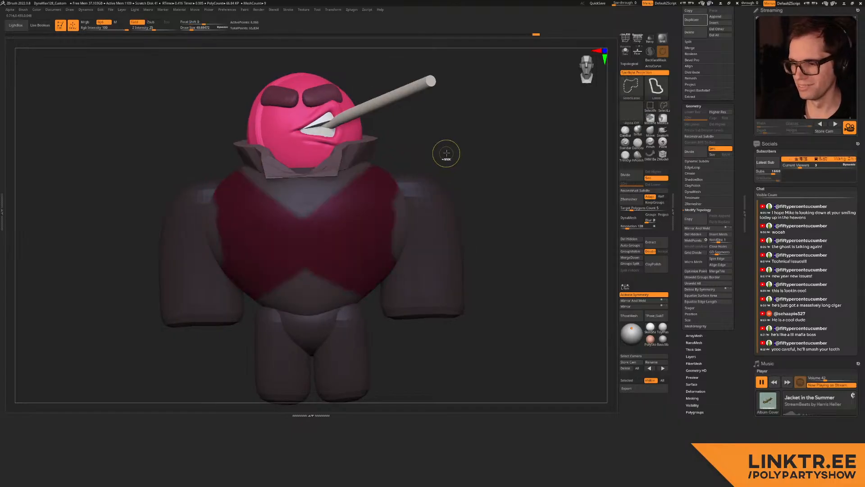
pyautogui.hotkey('ctrl', 'z')
# Step: Darken the body colour to near-black, fill the torso outside the vest and the collar with it, and select the arms
pyautogui.press('c')
pyautogui.moveTo(427, 177)
pyautogui.mouseDown()
pyautogui.moveTo(417, 161)
pyautogui.moveTo(377, 151)
pyautogui.moveTo(401, 143)
pyautogui.moveTo(405, 189)
pyautogui.moveTo(418, 163)
pyautogui.moveTo(432, 175)
pyautogui.moveTo(426, 185)
pyautogui.mouseUp()
pyautogui.click(430, 214)
pyautogui.hotkey('shift', 'c')
pyautogui.click(425, 191)
pyautogui.keyDown('alt'); pyautogui.click(425, 202); pyautogui.keyUp('alt')
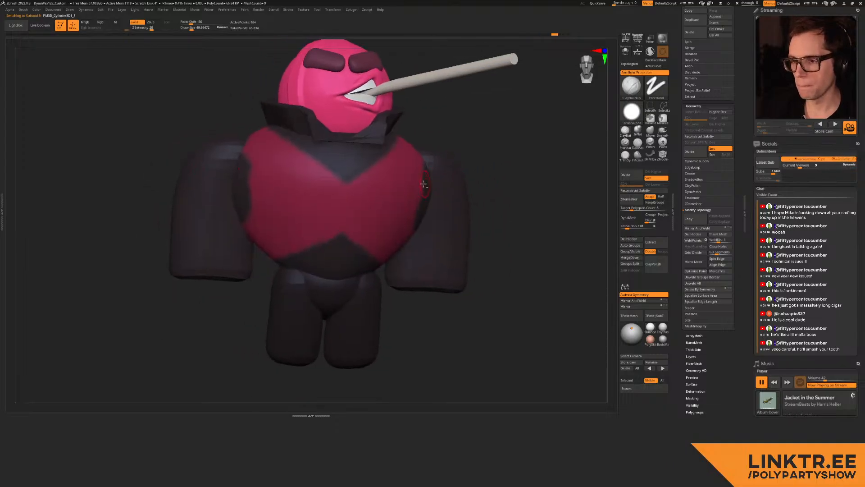
# Step: Pull the shoulder end of the arms up and inward with a large symmetrical Move brush
pyautogui.keyDown('alt'); pyautogui.moveTo(287, 166); pyautogui.dragTo(307, 183, button='right'); pyautogui.keyUp('alt')
pyautogui.moveTo(331, 152)
pyautogui.keyDown('ctrl'); pyautogui.mouseDown(button='right')
pyautogui.moveTo(341, 207)
pyautogui.moveTo(311, 182)
pyautogui.moveTo(361, 181)
pyautogui.moveTo(373, 135)
pyautogui.moveTo(356, 171)
pyautogui.moveTo(375, 185)
pyautogui.moveTo(299, 171)
pyautogui.moveTo(301, 207)
pyautogui.moveTo(319, 194)
pyautogui.mouseUp(button='right'); pyautogui.keyUp('ctrl')
pyautogui.press('s')
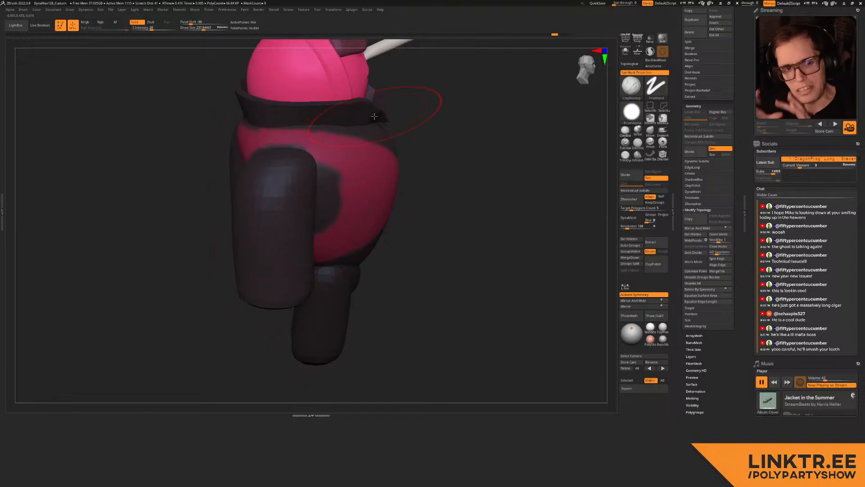
pyautogui.moveTo(375, 117); pyautogui.dragTo(285, 228, button='right')
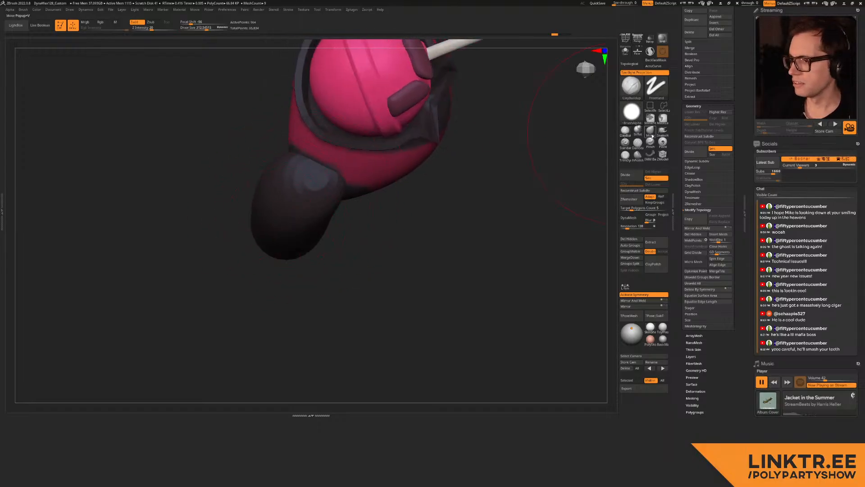
pyautogui.moveTo(326, 209)
pyautogui.mouseDown(button='right')
pyautogui.moveTo(291, 176)
pyautogui.moveTo(319, 179)
pyautogui.moveTo(323, 137)
pyautogui.mouseUp(button='right')
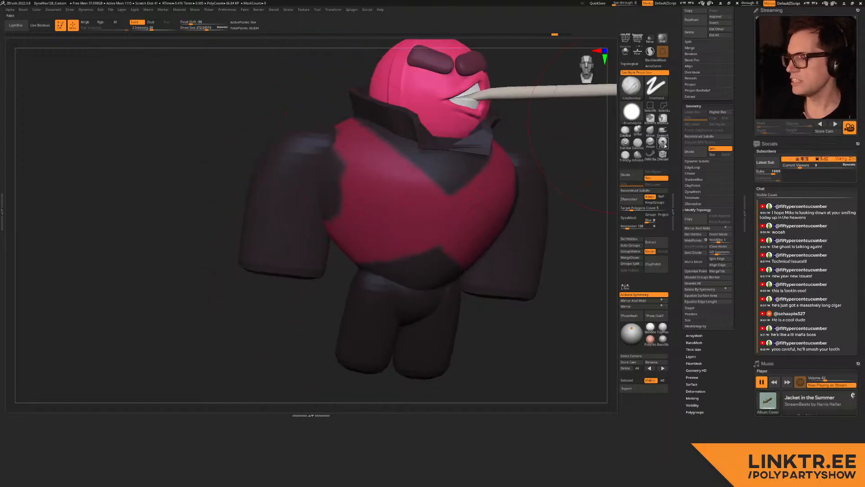
pyautogui.click(651, 133)
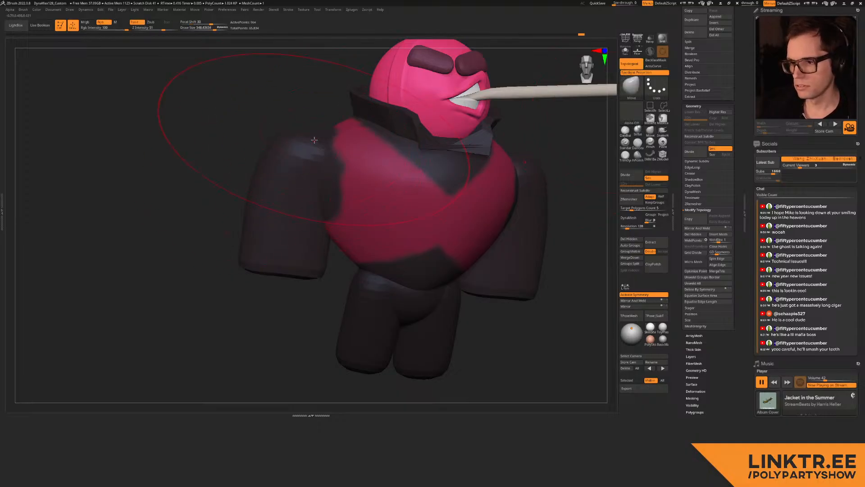
pyautogui.moveTo(317, 135); pyautogui.dragTo(340, 106)
pyautogui.moveTo(253, 144)
pyautogui.mouseDown(button='right')
pyautogui.moveTo(280, 150)
pyautogui.moveTo(256, 147)
pyautogui.mouseUp(button='right')
pyautogui.press('s')
pyautogui.click(263, 148)
pyautogui.moveTo(309, 181)
pyautogui.mouseDown(button='right')
pyautogui.moveTo(331, 173)
pyautogui.moveTo(321, 225)
pyautogui.moveTo(398, 208)
pyautogui.moveTo(382, 218)
pyautogui.mouseUp(button='right')
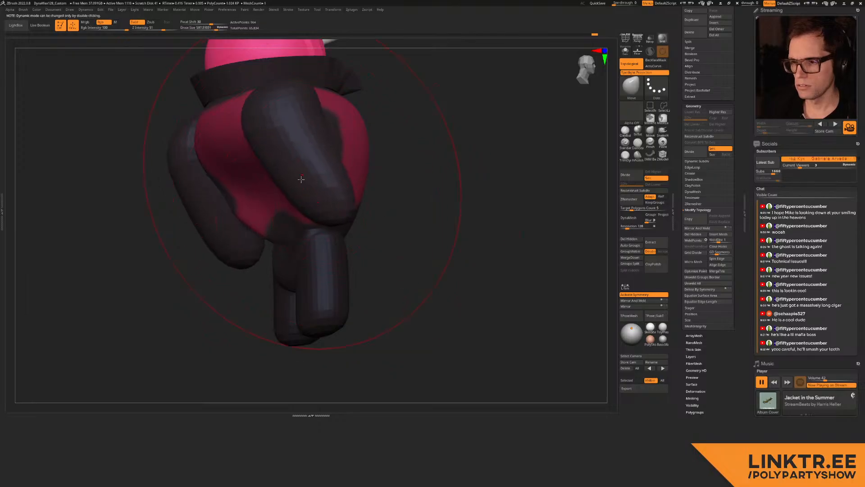
# Step: Bend the arms with broad Move strokes, bulging the outer side and drawing the hand end inward
pyautogui.moveTo(303, 181); pyautogui.dragTo(276, 189)
pyautogui.keyDown('shift'); pyautogui.moveTo(276, 190); pyautogui.dragTo(296, 183, button='right'); pyautogui.keyUp('shift')
pyautogui.moveTo(251, 164); pyautogui.dragTo(273, 157)
pyautogui.press('s')
pyautogui.moveTo(234, 220)
pyautogui.mouseDown()
pyautogui.moveTo(251, 234)
pyautogui.moveTo(210, 262)
pyautogui.mouseUp()
pyautogui.press('s')
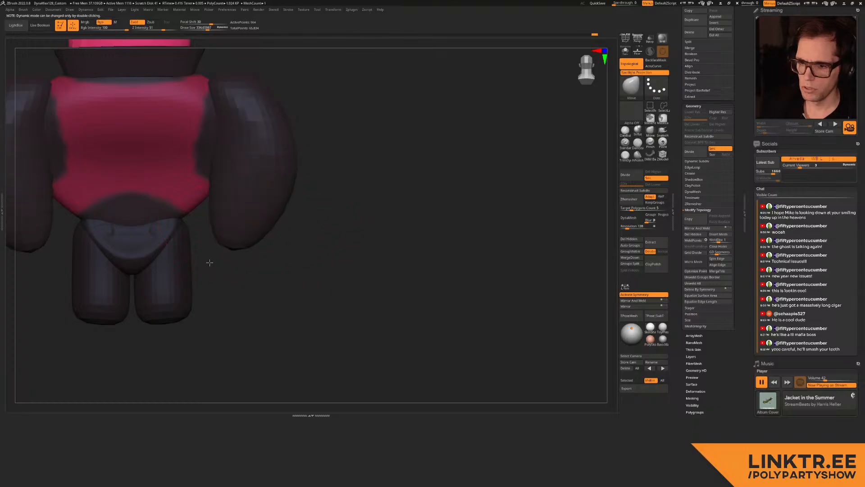
pyautogui.moveTo(239, 172)
pyautogui.mouseDown(button='right')
pyautogui.moveTo(274, 152)
pyautogui.moveTo(301, 156)
pyautogui.moveTo(271, 189)
pyautogui.mouseUp(button='right')
pyautogui.press('s')
pyautogui.moveTo(270, 186); pyautogui.dragTo(288, 168)
# Step: Taper the forearms and narrow their lower ends with smaller Move strokes
pyautogui.moveTo(283, 145); pyautogui.dragTo(387, 169, button='right')
pyautogui.moveTo(387, 169)
pyautogui.keyDown('alt'); pyautogui.mouseDown(button='right')
pyautogui.moveTo(271, 194)
pyautogui.moveTo(275, 189)
pyautogui.mouseUp(button='right'); pyautogui.keyUp('alt')
pyautogui.press('s')
pyautogui.moveTo(276, 188); pyautogui.dragTo(278, 189)
pyautogui.moveTo(278, 188)
pyautogui.mouseDown(button='right')
pyautogui.moveTo(293, 193)
pyautogui.moveTo(280, 195)
pyautogui.moveTo(264, 151)
pyautogui.mouseUp(button='right')
pyautogui.press('s')
pyautogui.moveTo(314, 246)
pyautogui.mouseDown()
pyautogui.moveTo(315, 265)
pyautogui.moveTo(312, 251)
pyautogui.mouseUp()
pyautogui.press('s')
pyautogui.moveTo(255, 185); pyautogui.dragTo(253, 185)
pyautogui.moveTo(256, 195); pyautogui.dragTo(249, 193)
# Step: Refine the outer contour of the arms from several angles so they curve inward below the elbow
pyautogui.moveTo(212, 196); pyautogui.dragTo(286, 208, button='right')
pyautogui.moveTo(277, 194); pyautogui.dragTo(268, 192)
pyautogui.moveTo(268, 192); pyautogui.dragTo(280, 197, button='right')
pyautogui.press('s')
pyautogui.moveTo(281, 197); pyautogui.dragTo(276, 198)
pyautogui.moveTo(273, 191); pyautogui.dragTo(299, 183, button='right')
pyautogui.keyDown('alt'); pyautogui.moveTo(299, 183); pyautogui.dragTo(262, 177, button='right'); pyautogui.keyUp('alt')
pyautogui.press('s')
pyautogui.moveTo(262, 178); pyautogui.dragTo(257, 177)
pyautogui.keyDown('alt'); pyautogui.moveTo(260, 190); pyautogui.dragTo(283, 219, button='right'); pyautogui.keyUp('alt')
pyautogui.moveTo(275, 168); pyautogui.dragTo(268, 170)
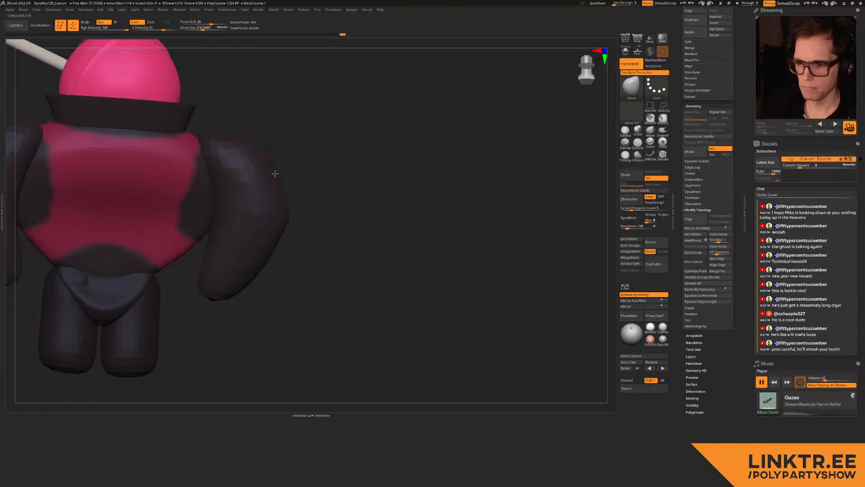
# Step: Nudge the outer edge of the upper arms inward with the Move brush
pyautogui.moveTo(275, 220); pyautogui.dragTo(292, 205, button='right')
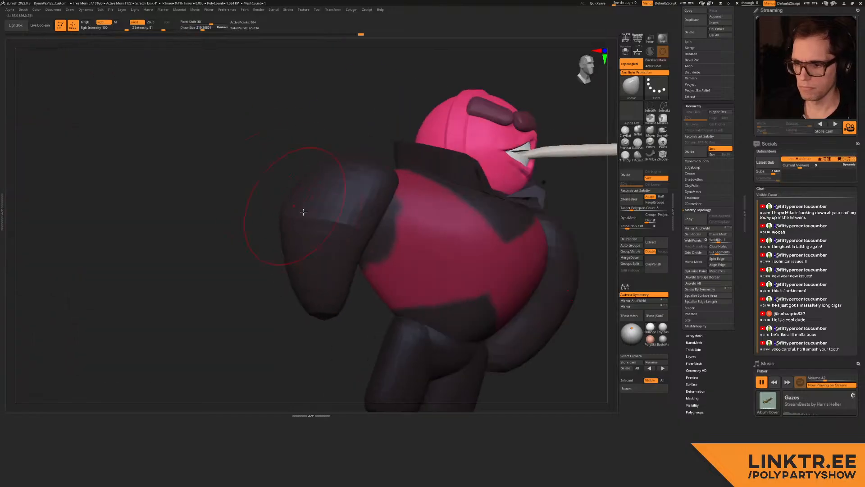
pyautogui.moveTo(406, 200); pyautogui.dragTo(282, 164, button='right')
pyautogui.press('s')
pyautogui.moveTo(276, 164); pyautogui.dragTo(282, 164)
pyautogui.keyDown('alt'); pyautogui.moveTo(299, 165); pyautogui.dragTo(253, 192, button='right'); pyautogui.keyUp('alt')
pyautogui.keyDown('ctrl'); pyautogui.moveTo(253, 192); pyautogui.dragTo(251, 122, button='right'); pyautogui.keyUp('ctrl')
pyautogui.keyDown('ctrl'); pyautogui.moveTo(199, 174); pyautogui.dragTo(198, 234, button='right'); pyautogui.keyUp('ctrl')
pyautogui.moveTo(198, 234)
pyautogui.keyDown('alt'); pyautogui.mouseDown(button='right')
pyautogui.moveTo(254, 175)
pyautogui.moveTo(255, 186)
pyautogui.mouseUp(button='right'); pyautogui.keyUp('alt')
pyautogui.press('s')
pyautogui.click(315, 175)
pyautogui.moveTo(317, 166); pyautogui.dragTo(324, 148)
pyautogui.hotkey('ctrl', 'z')
pyautogui.keyDown('alt'); pyautogui.click(321, 179); pyautogui.keyUp('alt')
pyautogui.press('s')
pyautogui.click(321, 180)
pyautogui.keyDown('ctrl'); pyautogui.moveTo(289, 153); pyautogui.dragTo(284, 105, button='right'); pyautogui.keyUp('ctrl')
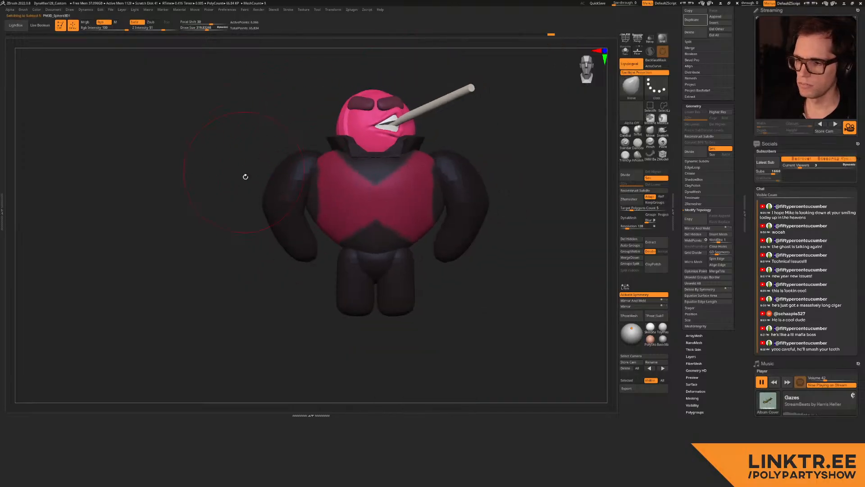
# Step: Sample the head's bright pink and fill the arms with it
pyautogui.keyDown('ctrl'); pyautogui.moveTo(244, 169); pyautogui.dragTo(229, 131, button='right'); pyautogui.keyUp('ctrl')
pyautogui.moveTo(229, 131); pyautogui.dragTo(253, 157, button='right')
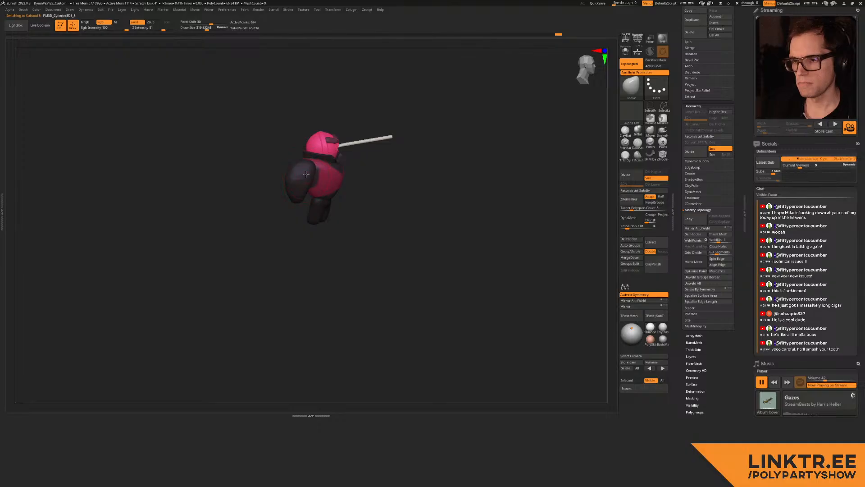
pyautogui.press('c')
pyautogui.hotkey('shift', 'c')
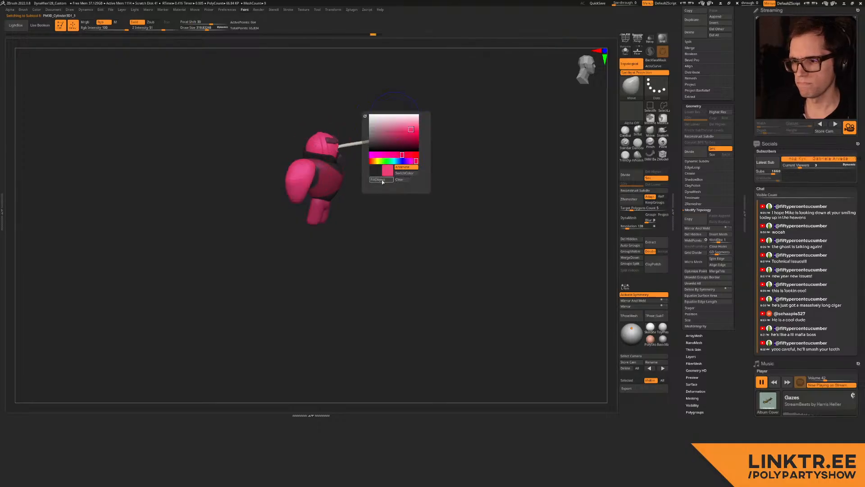
pyautogui.click(381, 180)
pyautogui.moveTo(359, 180); pyautogui.dragTo(328, 174, button='right')
pyautogui.keyDown('ctrl'); pyautogui.moveTo(328, 173); pyautogui.dragTo(345, 228, button='right'); pyautogui.keyUp('ctrl')
pyautogui.keyDown('alt'); pyautogui.click(363, 191); pyautogui.keyUp('alt')
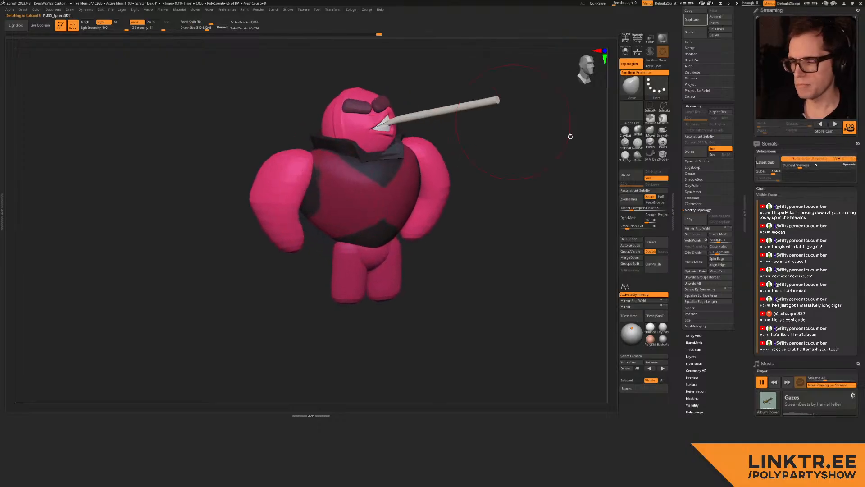
pyautogui.scroll(5, 687, 107)
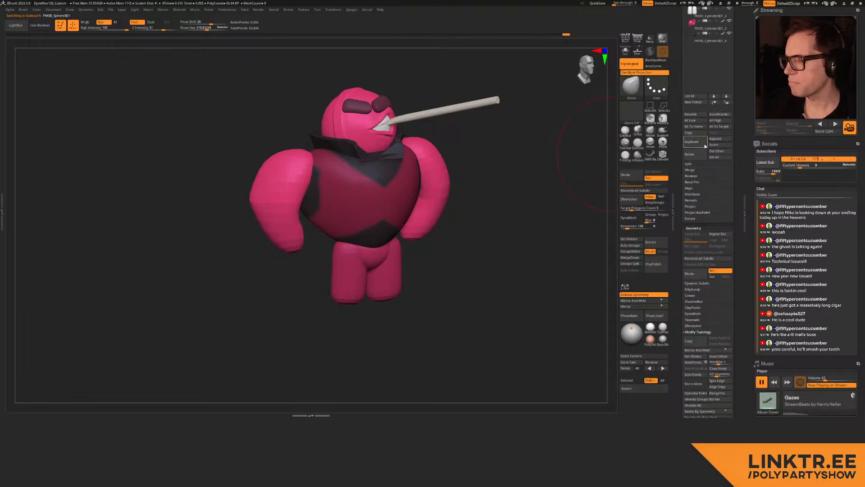
pyautogui.click(720, 139)
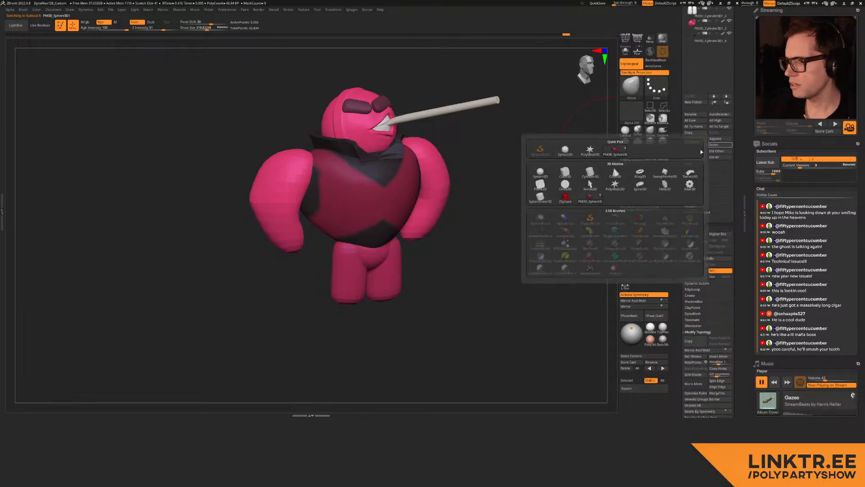
pyautogui.click(587, 198)
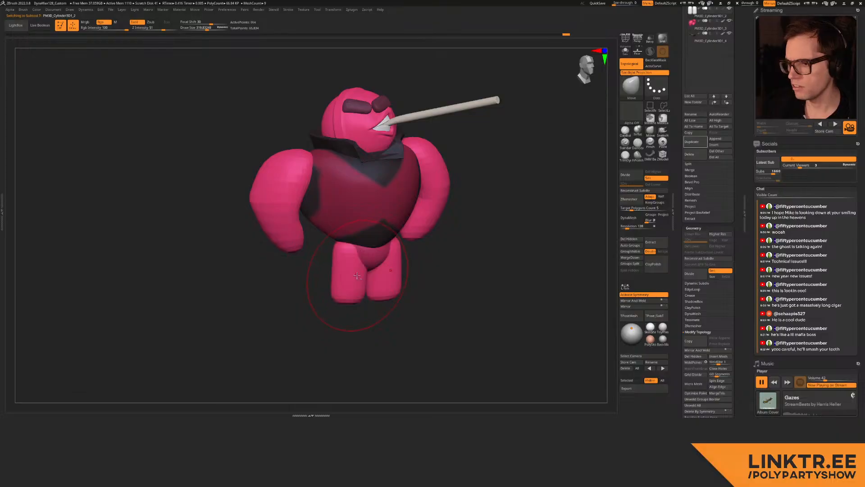
# Step: Sample the near-black clothing colour, fill the legs with it and select the arms again
pyautogui.press('c')
pyautogui.hotkey('shift', 'c')
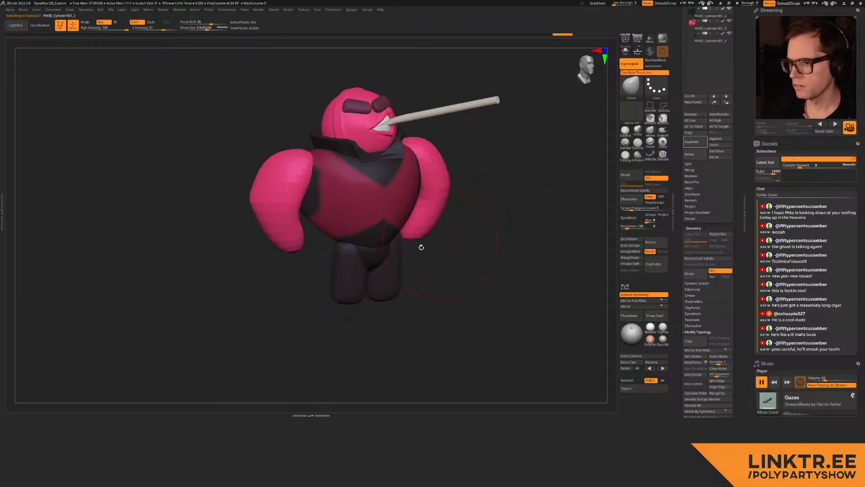
pyautogui.keyDown('alt'); pyautogui.moveTo(490, 129); pyautogui.dragTo(468, 173); pyautogui.keyUp('alt')
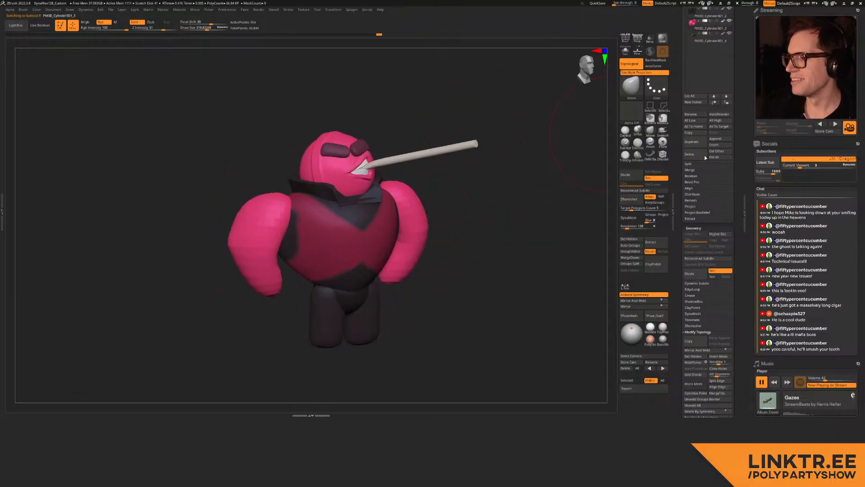
# Step: Append a Ring3D primitive, then move it onto the character's right shoulder and shrink it to arm size
pyautogui.click(723, 139)
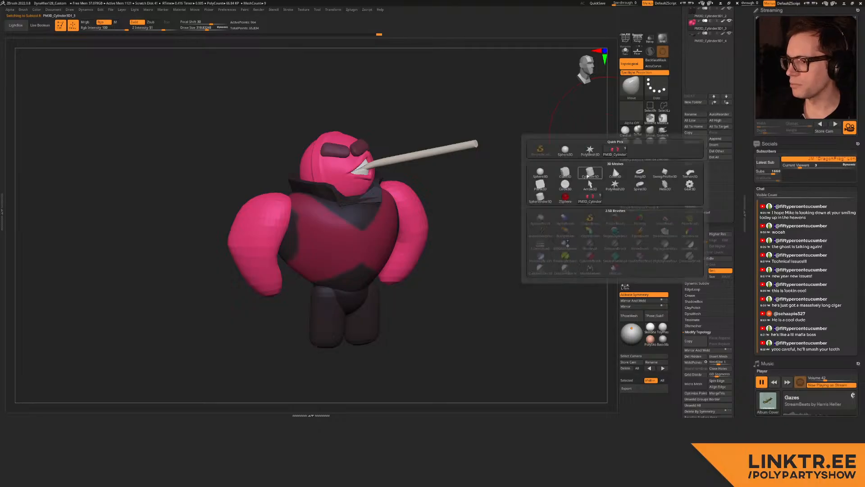
pyautogui.click(640, 176)
pyautogui.press('w')
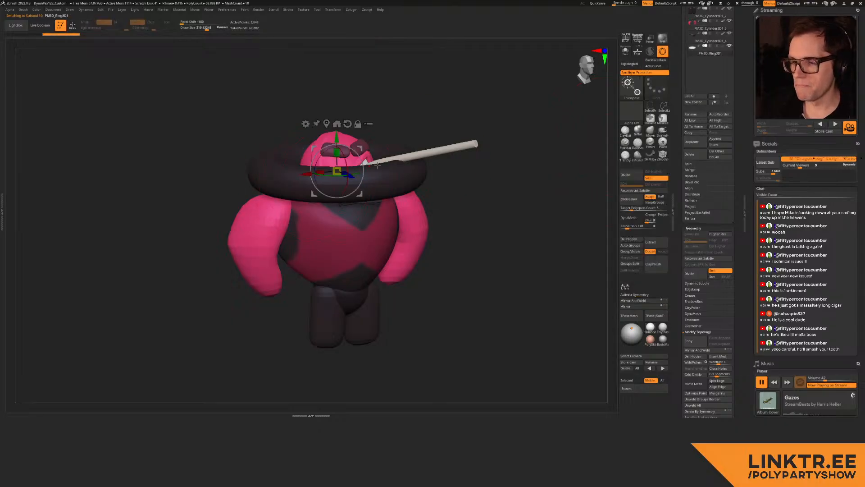
pyautogui.keyDown('ctrl'); pyautogui.moveTo(390, 157); pyautogui.dragTo(391, 170, button='right'); pyautogui.keyUp('ctrl')
pyautogui.moveTo(390, 158); pyautogui.dragTo(295, 195)
pyautogui.moveTo(251, 217); pyautogui.dragTo(219, 264)
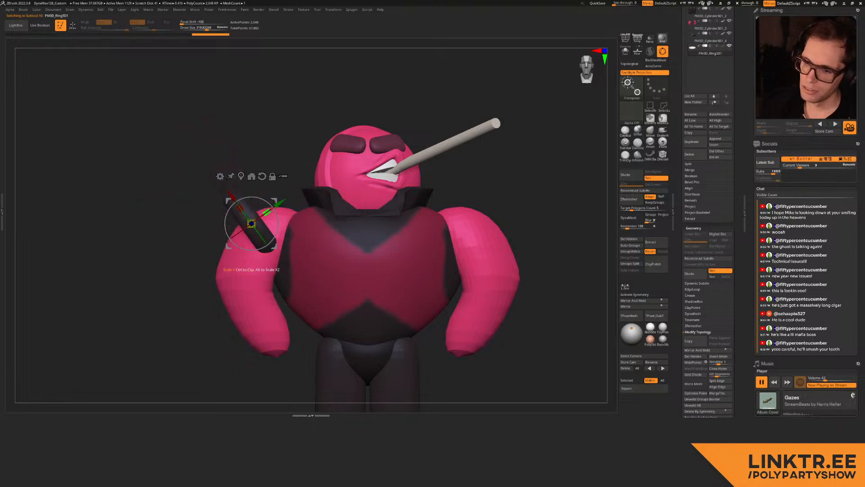
# Step: Rotate and move the ring so it wraps around the character's right upper arm as a sleeve cuff
pyautogui.moveTo(267, 212); pyautogui.dragTo(304, 189)
pyautogui.moveTo(278, 217); pyautogui.dragTo(273, 234)
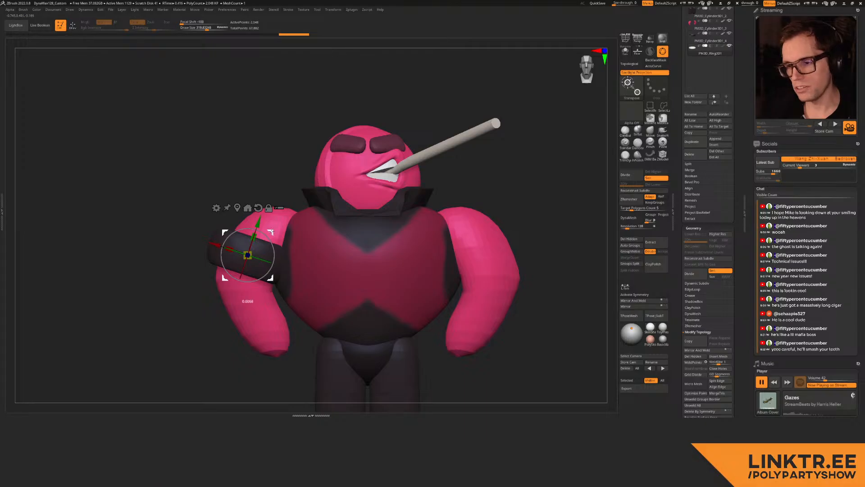
pyautogui.press('q')
pyautogui.moveTo(271, 235)
pyautogui.mouseDown(button='right')
pyautogui.moveTo(388, 237)
pyautogui.moveTo(315, 235)
pyautogui.mouseUp(button='right')
pyautogui.press('w')
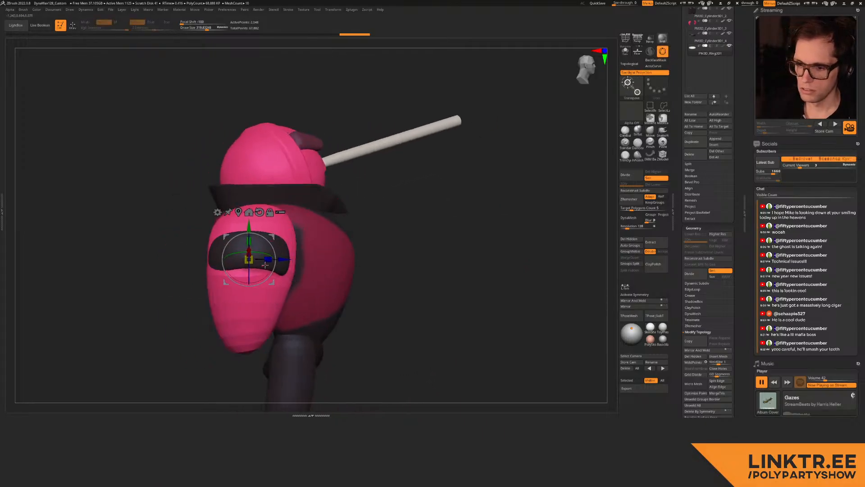
# Step: Select the arms and slim the upper arm from the side with the Move brush to fit inside the ring
pyautogui.press('q')
pyautogui.keyDown('alt'); pyautogui.click(227, 275); pyautogui.keyUp('alt')
pyautogui.press('s')
pyautogui.press('s')
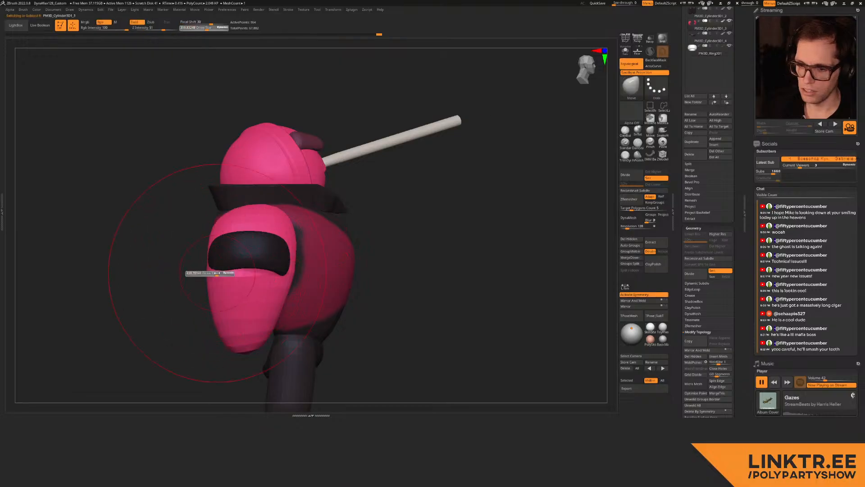
pyautogui.moveTo(218, 270); pyautogui.dragTo(233, 269)
pyautogui.moveTo(287, 271); pyautogui.dragTo(263, 269)
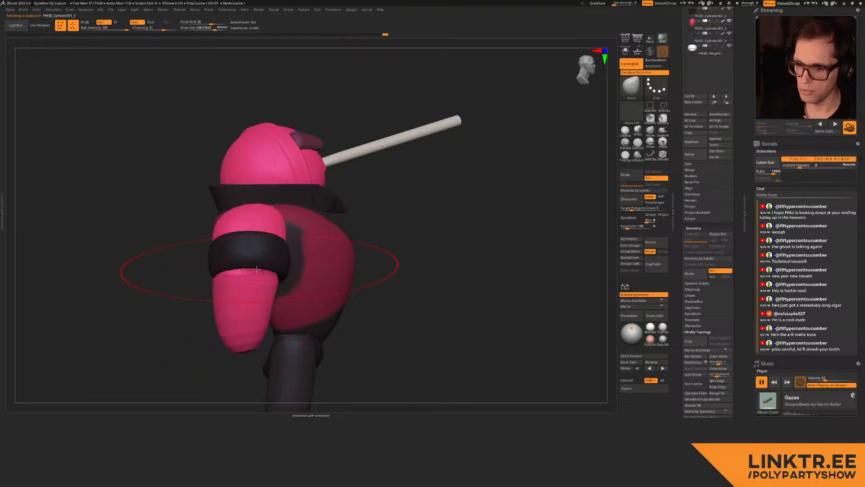
pyautogui.keyDown('shift'); pyautogui.moveTo(231, 266); pyautogui.dragTo(242, 268, button='right'); pyautogui.keyUp('shift')
pyautogui.press('s')
pyautogui.moveTo(229, 271)
pyautogui.mouseDown()
pyautogui.moveTo(239, 269)
pyautogui.moveTo(232, 277)
pyautogui.mouseUp()
# Step: Reshape the arms' shoulder area from above with a resized Move brush
pyautogui.moveTo(209, 281)
pyautogui.mouseDown(button='right')
pyautogui.moveTo(181, 244)
pyautogui.moveTo(229, 206)
pyautogui.moveTo(243, 221)
pyautogui.moveTo(259, 215)
pyautogui.mouseUp(button='right')
pyautogui.keyDown('alt'); pyautogui.click(259, 214); pyautogui.keyUp('alt')
pyautogui.keyDown('alt'); pyautogui.click(259, 214); pyautogui.keyUp('alt')
pyautogui.press('s')
pyautogui.moveTo(261, 224); pyautogui.dragTo(254, 214)
pyautogui.moveTo(254, 214)
pyautogui.mouseDown(button='right')
pyautogui.moveTo(253, 149)
pyautogui.moveTo(260, 158)
pyautogui.mouseUp(button='right')
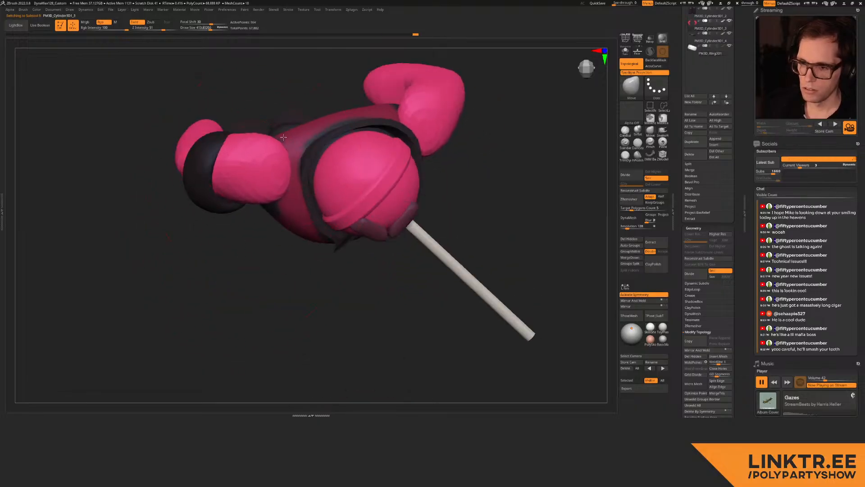
pyautogui.moveTo(280, 194); pyautogui.dragTo(275, 198)
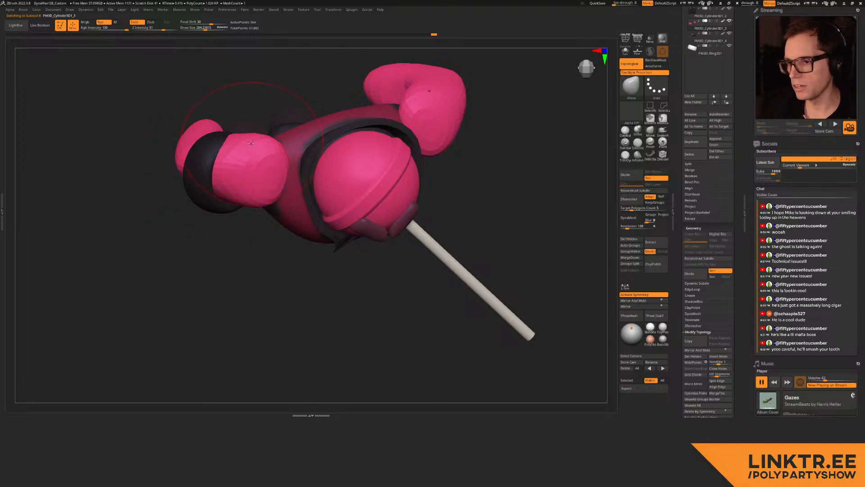
# Step: Refine the upper-arm contour around the ring with further Move brush strokes from above and the front
pyautogui.moveTo(253, 144); pyautogui.dragTo(225, 155, button='right')
pyautogui.moveTo(250, 136); pyautogui.dragTo(246, 158)
pyautogui.hotkey('ctrl', 'z')
pyautogui.press('s')
pyautogui.moveTo(249, 140); pyautogui.dragTo(244, 157)
pyautogui.moveTo(254, 225); pyautogui.dragTo(248, 152, button='right')
pyautogui.moveTo(247, 173); pyautogui.dragTo(243, 180)
pyautogui.press('s')
pyautogui.moveTo(238, 169); pyautogui.dragTo(237, 169)
pyautogui.moveTo(249, 172); pyautogui.dragTo(251, 159)
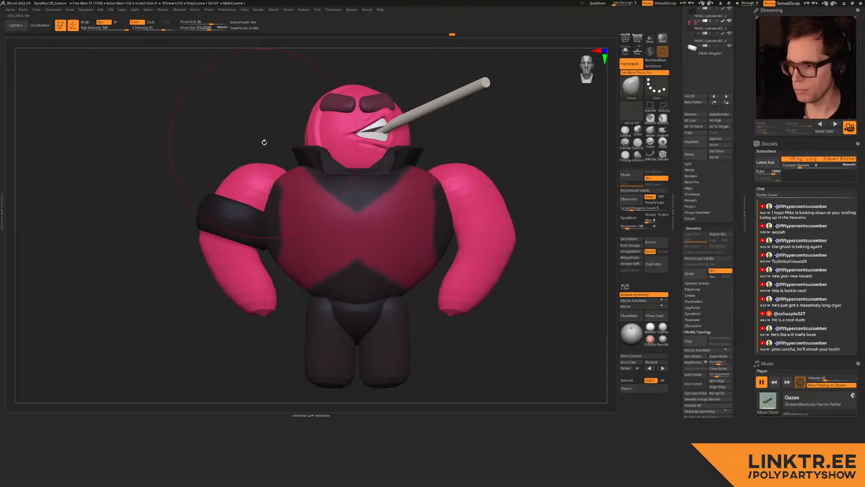
# Step: Paint the arms near-black from the shoulders down to the ring with the Paint brush
pyautogui.keyDown('alt'); pyautogui.click(234, 222); pyautogui.keyUp('alt')
pyautogui.moveTo(266, 143); pyautogui.dragTo(292, 179, button='right')
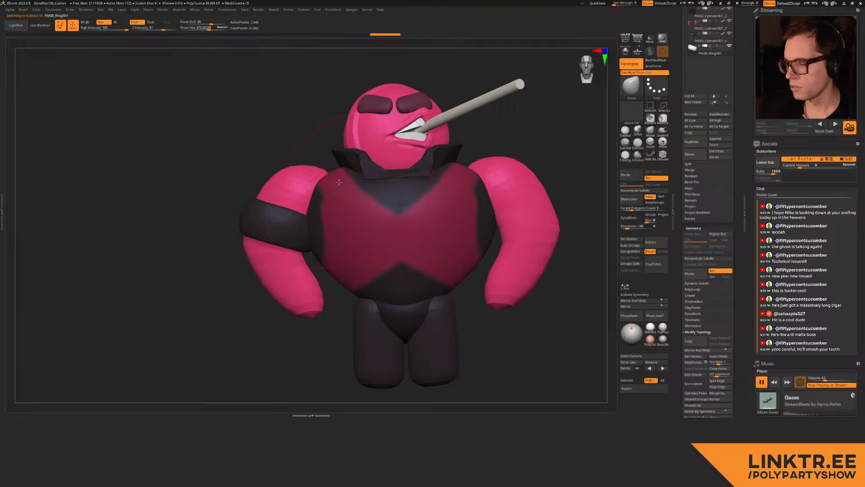
pyautogui.moveTo(356, 251)
pyautogui.mouseDown(button='right')
pyautogui.moveTo(401, 254)
pyautogui.moveTo(433, 324)
pyautogui.moveTo(406, 194)
pyautogui.mouseUp(button='right')
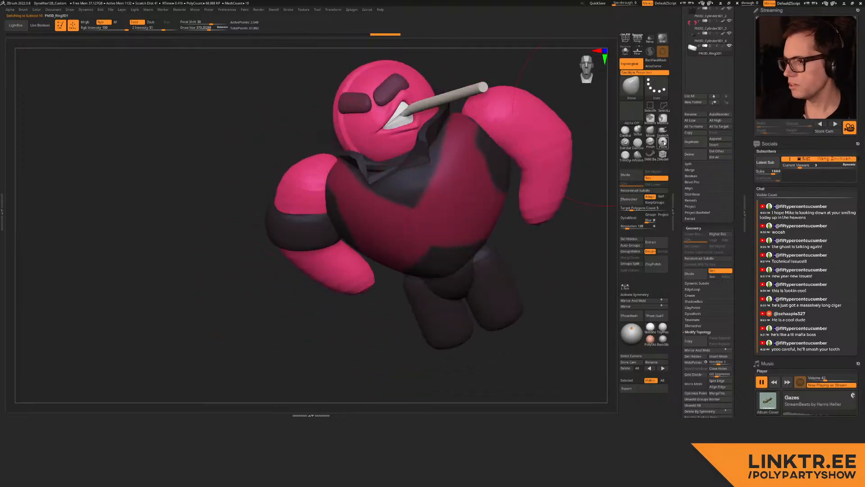
pyautogui.click(663, 142)
pyautogui.click(306, 177)
pyautogui.keyDown('alt'); pyautogui.click(306, 177); pyautogui.keyUp('alt')
pyautogui.moveTo(286, 181); pyautogui.dragTo(331, 155)
pyautogui.moveTo(316, 169)
pyautogui.mouseDown(button='right')
pyautogui.moveTo(383, 173)
pyautogui.moveTo(301, 193)
pyautogui.mouseUp(button='right')
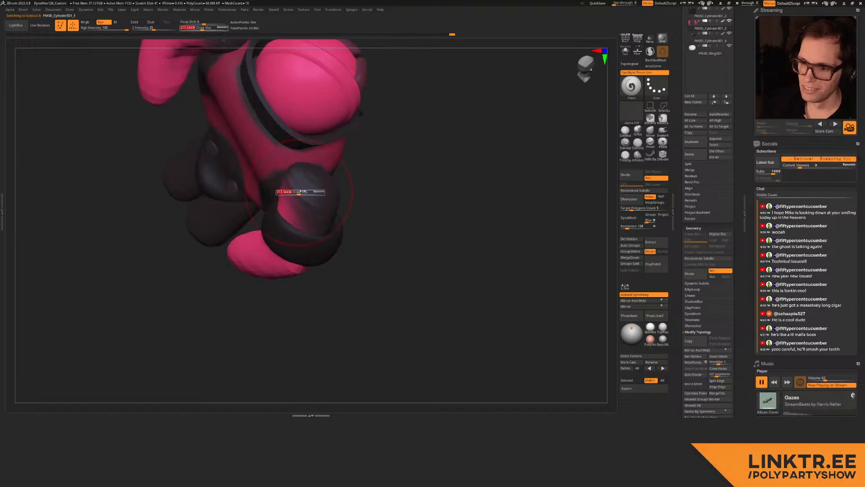
pyautogui.moveTo(301, 193); pyautogui.dragTo(290, 182)
pyautogui.press('s')
pyautogui.moveTo(298, 211); pyautogui.dragTo(298, 202)
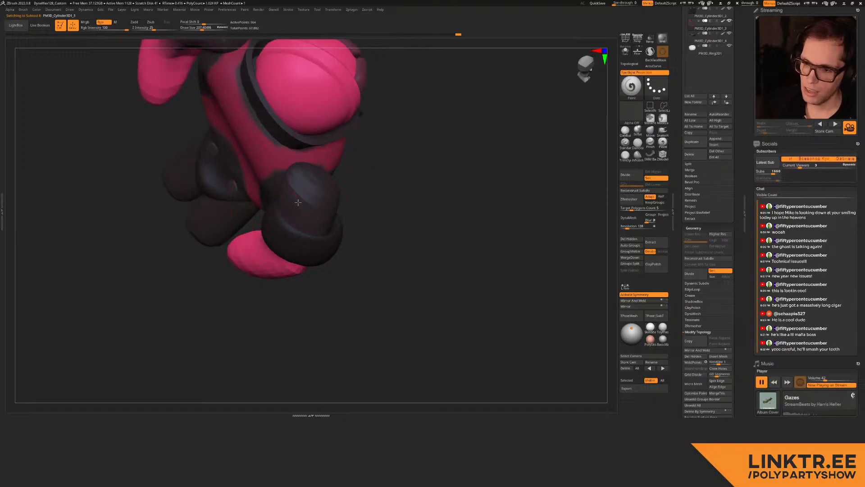
pyautogui.moveTo(361, 211); pyautogui.dragTo(244, 173)
# Step: Mirror and weld the ring cuff onto the opposite arm and switch the model to the basic material
pyautogui.keyDown('alt'); pyautogui.click(246, 170); pyautogui.keyUp('alt')
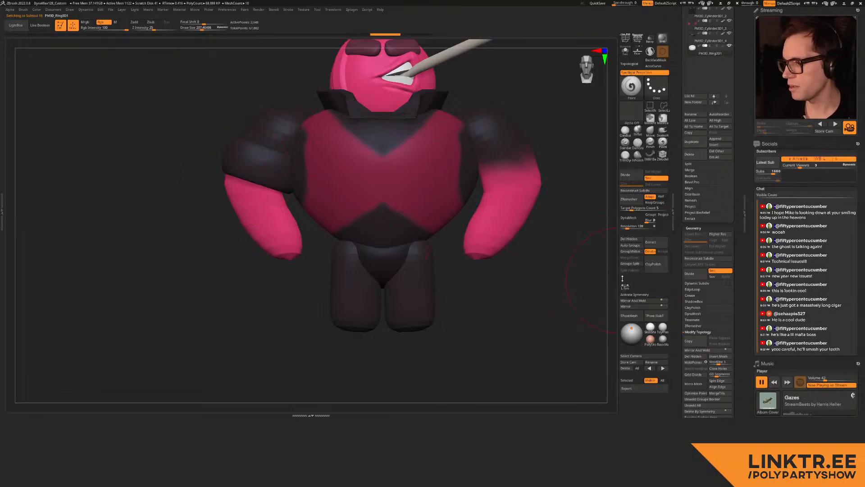
pyautogui.click(629, 300)
pyautogui.keyDown('alt'); pyautogui.moveTo(404, 211); pyautogui.dragTo(363, 175); pyautogui.keyUp('alt')
pyautogui.moveTo(468, 185); pyautogui.dragTo(396, 185)
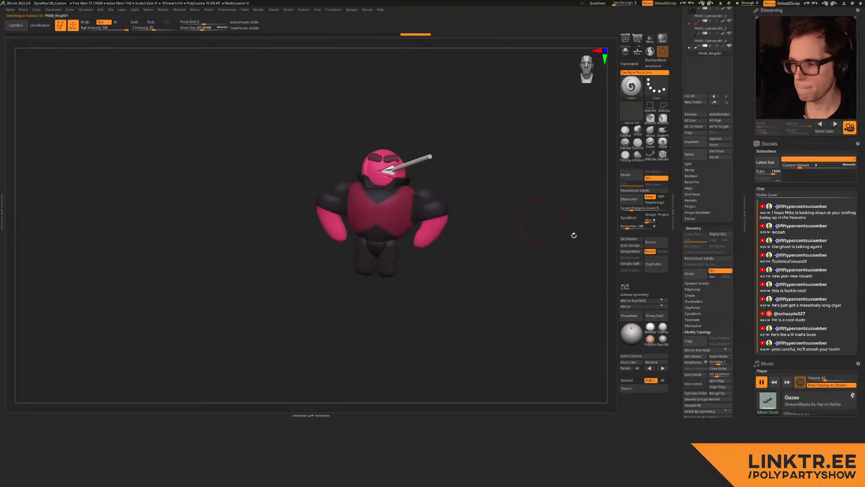
pyautogui.click(662, 341)
pyautogui.moveTo(351, 135)
pyautogui.keyDown('alt'); pyautogui.mouseDown()
pyautogui.moveTo(335, 171)
pyautogui.moveTo(381, 212)
pyautogui.moveTo(400, 208)
pyautogui.moveTo(400, 193)
pyautogui.moveTo(367, 212)
pyautogui.mouseUp(); pyautogui.keyUp('alt')
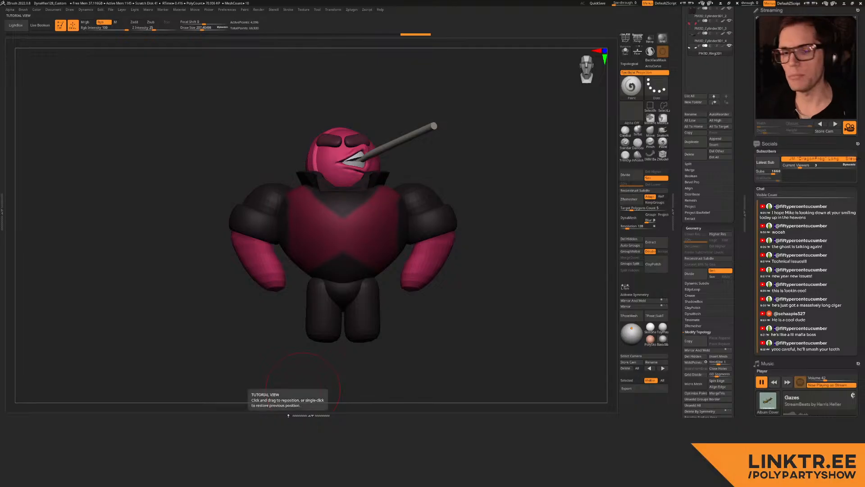
# Step: Select the torso and reshape its upper shoulder area with the Move brush
pyautogui.keyDown('alt'); pyautogui.click(303, 189); pyautogui.keyUp('alt')
pyautogui.keyDown('ctrl'); pyautogui.moveTo(288, 199); pyautogui.dragTo(231, 229, button='right'); pyautogui.keyUp('ctrl')
pyautogui.click(651, 130)
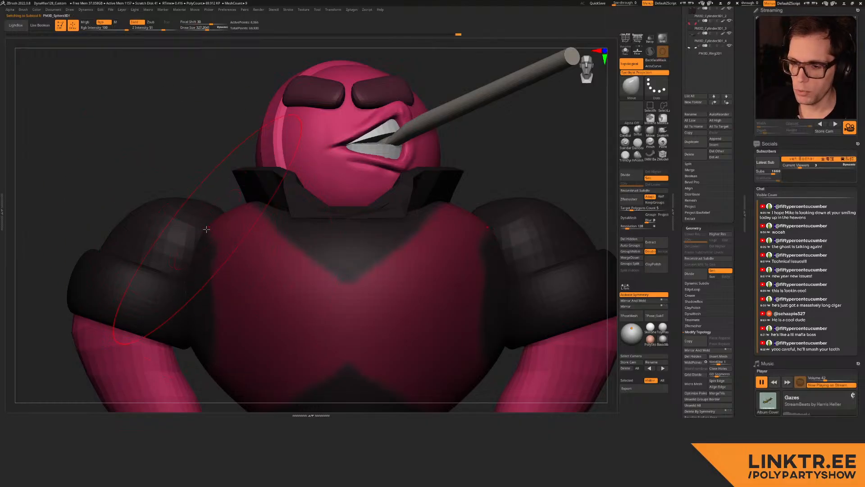
pyautogui.moveTo(213, 221)
pyautogui.mouseDown()
pyautogui.moveTo(213, 206)
pyautogui.moveTo(207, 225)
pyautogui.moveTo(214, 202)
pyautogui.moveTo(239, 203)
pyautogui.mouseUp()
pyautogui.hotkey('ctrl', 'z')
pyautogui.press('s')
pyautogui.press('s')
pyautogui.moveTo(149, 169); pyautogui.dragTo(249, 190)
pyautogui.moveTo(249, 190); pyautogui.dragTo(229, 188, button='right')
pyautogui.moveTo(244, 191)
pyautogui.mouseDown()
pyautogui.moveTo(253, 183)
pyautogui.moveTo(224, 178)
pyautogui.mouseUp()
# Step: Refine the torso's sides and back with the Move brush, tapering the body towards the waist
pyautogui.moveTo(232, 173)
pyautogui.mouseDown(button='right')
pyautogui.moveTo(303, 174)
pyautogui.moveTo(295, 177)
pyautogui.moveTo(316, 167)
pyautogui.mouseUp(button='right')
pyautogui.moveTo(316, 167); pyautogui.dragTo(315, 194, button='right')
pyautogui.press('s')
pyautogui.moveTo(311, 182); pyautogui.dragTo(317, 182)
pyautogui.moveTo(317, 182)
pyautogui.mouseDown(button='right')
pyautogui.moveTo(297, 182)
pyautogui.moveTo(262, 158)
pyautogui.moveTo(265, 147)
pyautogui.moveTo(274, 153)
pyautogui.mouseUp(button='right')
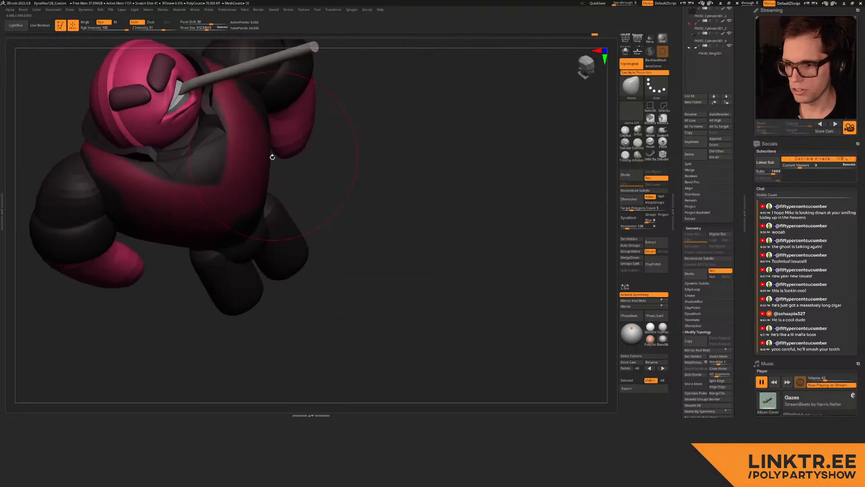
pyautogui.moveTo(214, 221); pyautogui.dragTo(330, 193, button='right')
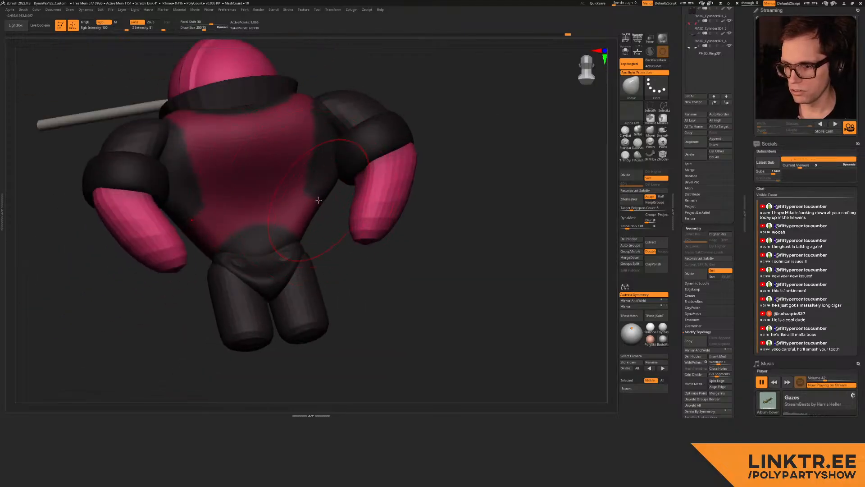
pyautogui.press('shift')
pyautogui.moveTo(204, 233)
pyautogui.mouseDown(button='right')
pyautogui.moveTo(305, 176)
pyautogui.moveTo(285, 191)
pyautogui.mouseUp(button='right')
pyautogui.moveTo(319, 161)
pyautogui.mouseDown(button='right')
pyautogui.moveTo(285, 191)
pyautogui.moveTo(308, 180)
pyautogui.mouseUp(button='right')
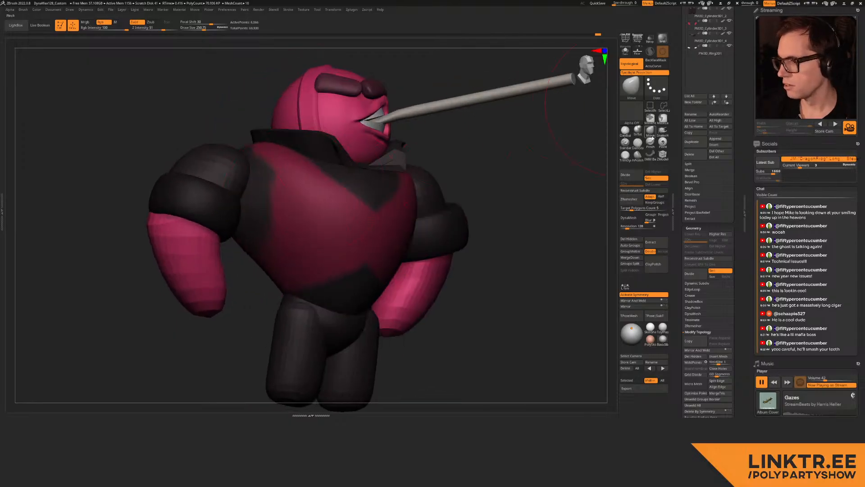
# Step: Sample the vest's dark red and paint it over the torso's sides and underarm areas with the Paint brush
pyautogui.click(662, 143)
pyautogui.moveTo(581, 170); pyautogui.dragTo(554, 176, button='right')
pyautogui.press('s')
pyautogui.moveTo(251, 193); pyautogui.dragTo(245, 193)
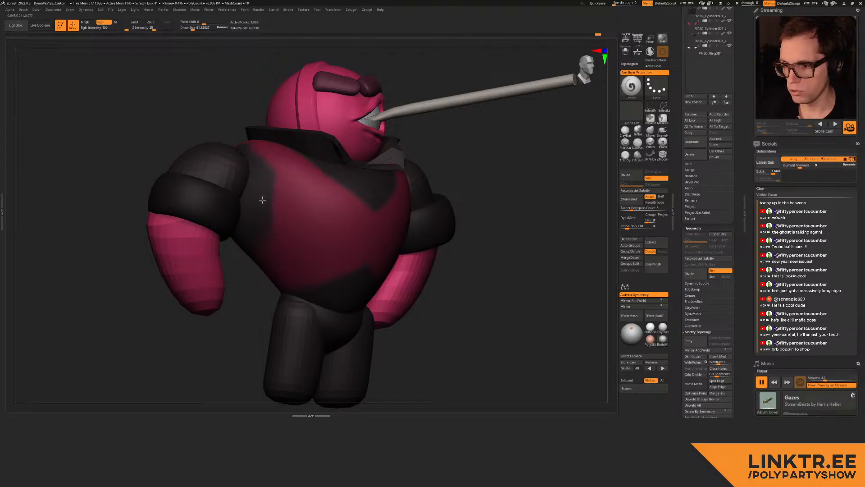
pyautogui.moveTo(266, 230); pyautogui.dragTo(295, 205, button='right')
pyautogui.press('c')
pyautogui.press('s')
pyautogui.moveTo(289, 193); pyautogui.dragTo(262, 239)
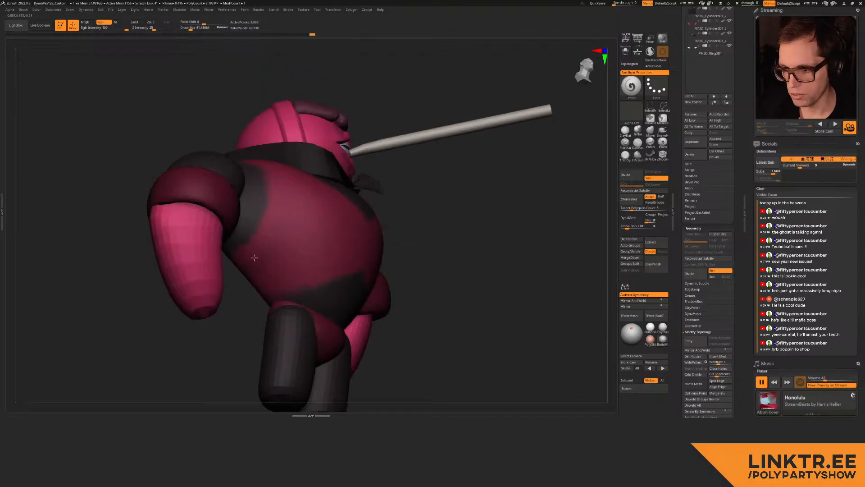
pyautogui.moveTo(266, 247); pyautogui.dragTo(271, 223, button='right')
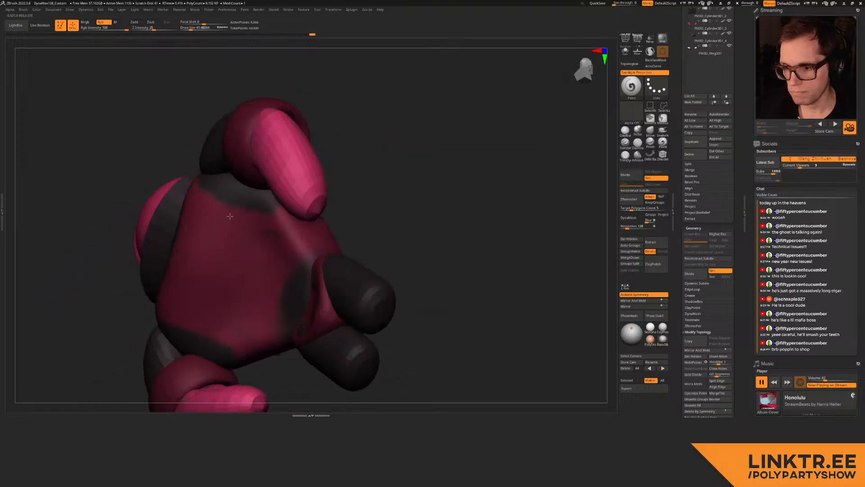
pyautogui.moveTo(268, 247); pyautogui.dragTo(277, 192, button='right')
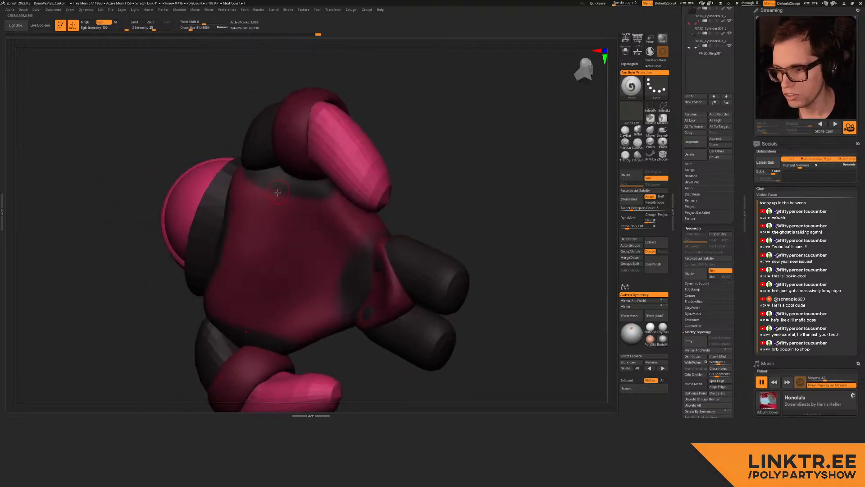
pyautogui.moveTo(313, 214); pyautogui.dragTo(356, 186, button='right')
pyautogui.keyDown('ctrl'); pyautogui.moveTo(375, 226); pyautogui.dragTo(376, 183, button='right'); pyautogui.keyUp('ctrl')
pyautogui.moveTo(376, 182); pyautogui.dragTo(326, 182, button='right')
pyautogui.moveTo(194, 194); pyautogui.dragTo(189, 223, button='right')
# Step: Select the ring cuffs, sample the near-black clothing colour and fill them with it
pyautogui.keyDown('alt'); pyautogui.click(186, 226); pyautogui.keyUp('alt')
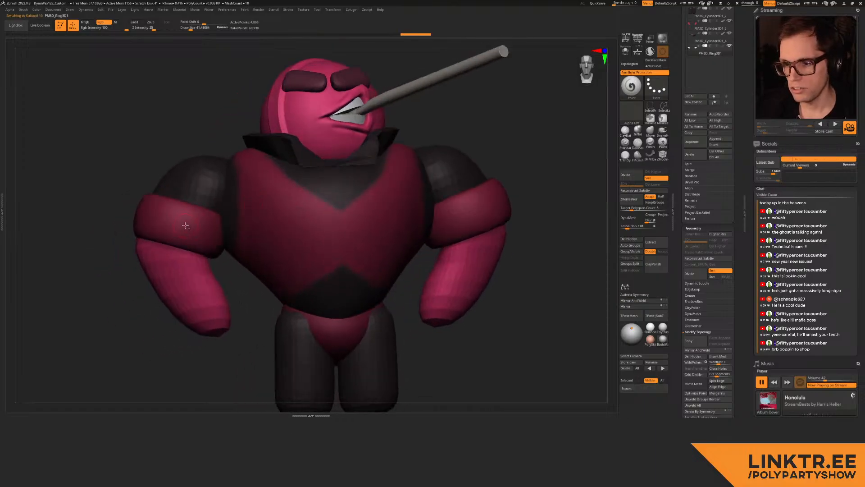
pyautogui.press('c')
pyautogui.hotkey('shift', 'c')
pyautogui.click(191, 249)
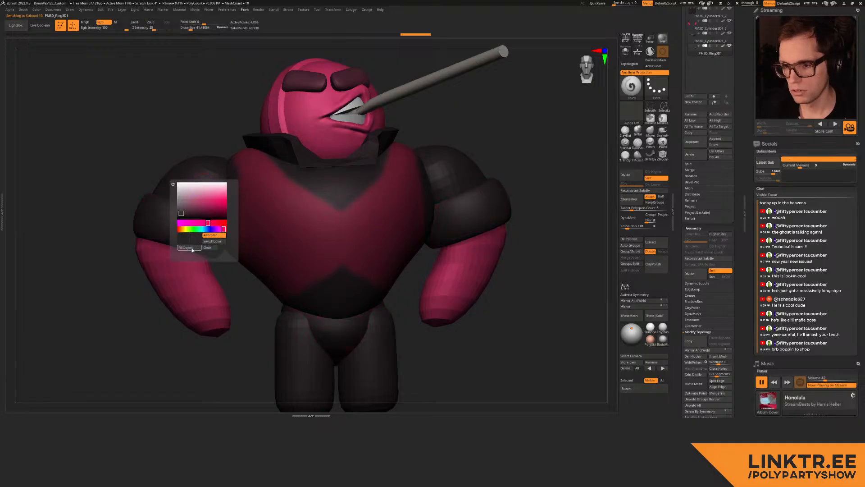
pyautogui.keyDown('ctrl'); pyautogui.moveTo(361, 198); pyautogui.dragTo(397, 212, button='right'); pyautogui.keyUp('ctrl')
pyautogui.keyDown('alt'); pyautogui.moveTo(397, 212); pyautogui.dragTo(494, 109, button='right'); pyautogui.keyUp('alt')
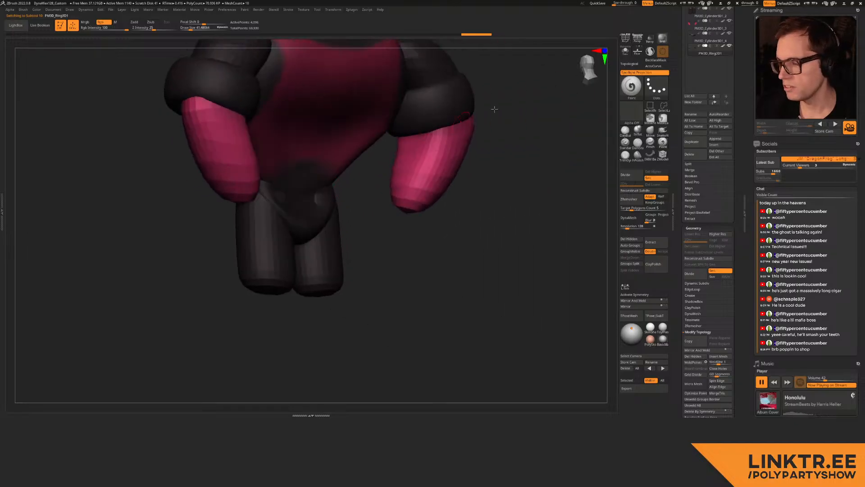
# Step: Select the pelvis and swell its rear with the Inflate brush
pyautogui.click(637, 131)
pyautogui.moveTo(287, 211); pyautogui.dragTo(307, 213, button='right')
pyautogui.keyDown('alt'); pyautogui.click(303, 218); pyautogui.keyUp('alt')
pyautogui.press('s')
pyautogui.moveTo(298, 214)
pyautogui.mouseDown()
pyautogui.moveTo(305, 205)
pyautogui.moveTo(313, 216)
pyautogui.mouseUp()
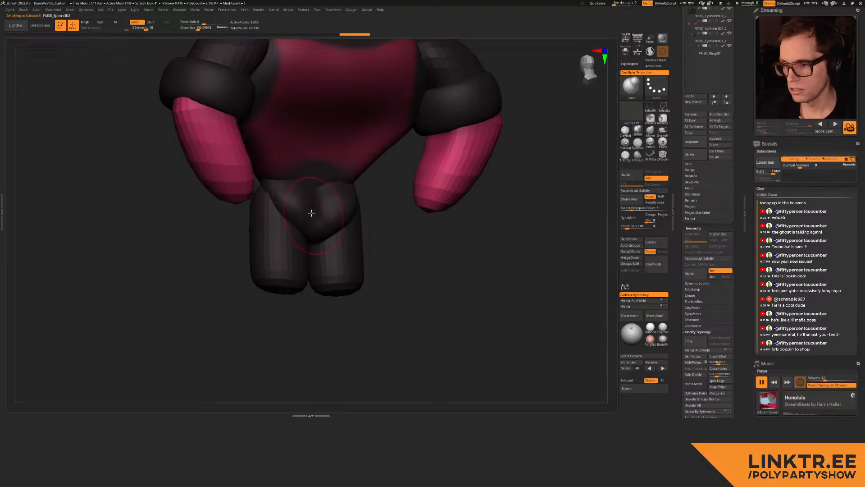
pyautogui.moveTo(307, 212)
pyautogui.mouseDown(button='right')
pyautogui.moveTo(311, 218)
pyautogui.moveTo(289, 217)
pyautogui.moveTo(308, 215)
pyautogui.mouseUp(button='right')
# Step: Push the rear of the pelvis inward with the Move brush and select the legs
pyautogui.click(650, 132)
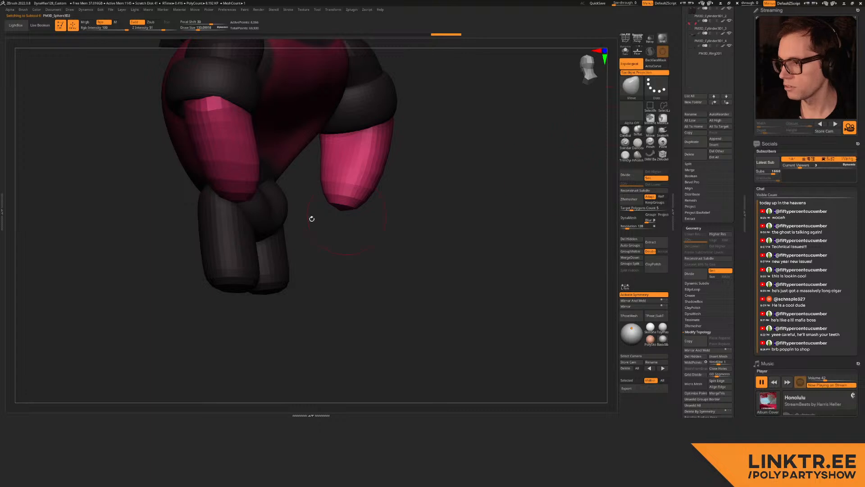
pyautogui.moveTo(272, 222); pyautogui.dragTo(257, 210)
pyautogui.moveTo(292, 213)
pyautogui.keyDown('shift'); pyautogui.mouseDown(button='right')
pyautogui.moveTo(243, 218)
pyautogui.moveTo(228, 193)
pyautogui.moveTo(267, 221)
pyautogui.moveTo(234, 223)
pyautogui.mouseUp(button='right'); pyautogui.keyUp('shift')
pyautogui.keyDown('alt'); pyautogui.click(237, 225); pyautogui.keyUp('alt')
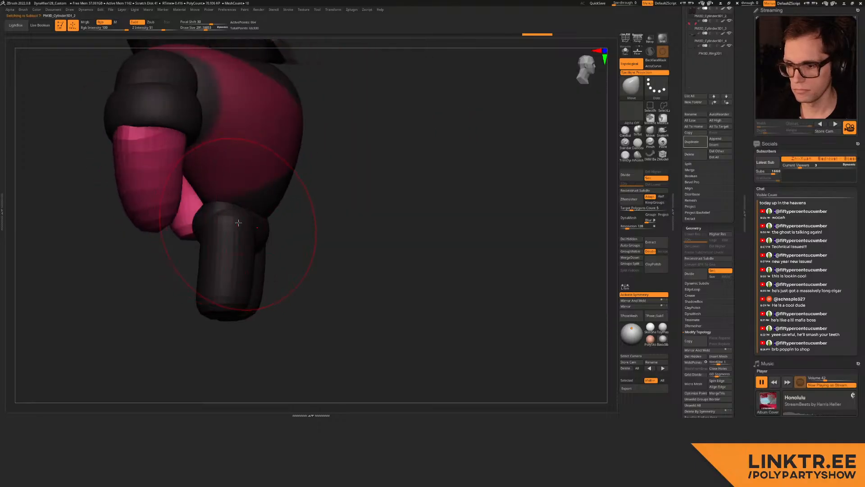
pyautogui.moveTo(203, 261); pyautogui.dragTo(253, 239, button='right')
pyautogui.keyDown('ctrl'); pyautogui.moveTo(247, 276); pyautogui.dragTo(238, 255, button='right'); pyautogui.keyUp('ctrl')
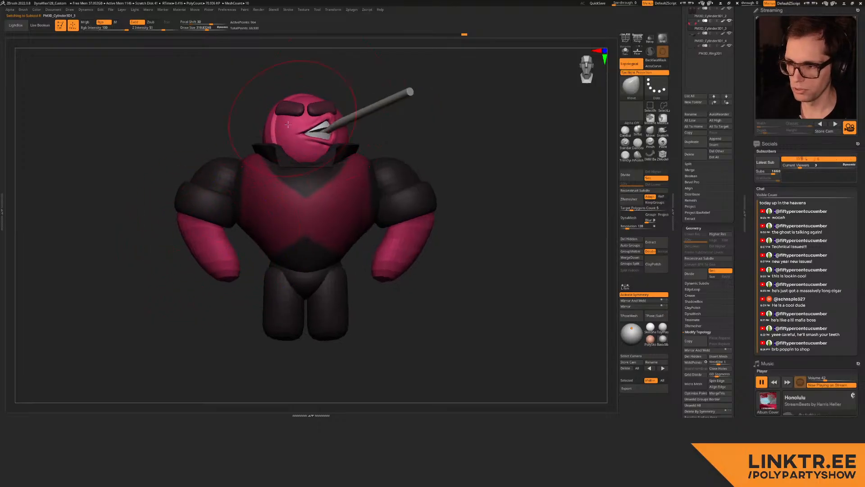
pyautogui.moveTo(205, 236); pyautogui.dragTo(224, 220, button='right')
pyautogui.press('s')
pyautogui.moveTo(224, 227)
pyautogui.mouseDown()
pyautogui.moveTo(251, 234)
pyautogui.moveTo(232, 242)
pyautogui.moveTo(243, 222)
pyautogui.mouseUp()
pyautogui.hotkey('ctrl', 'z')
pyautogui.press('s')
pyautogui.moveTo(223, 178); pyautogui.dragTo(414, 159, button='right')
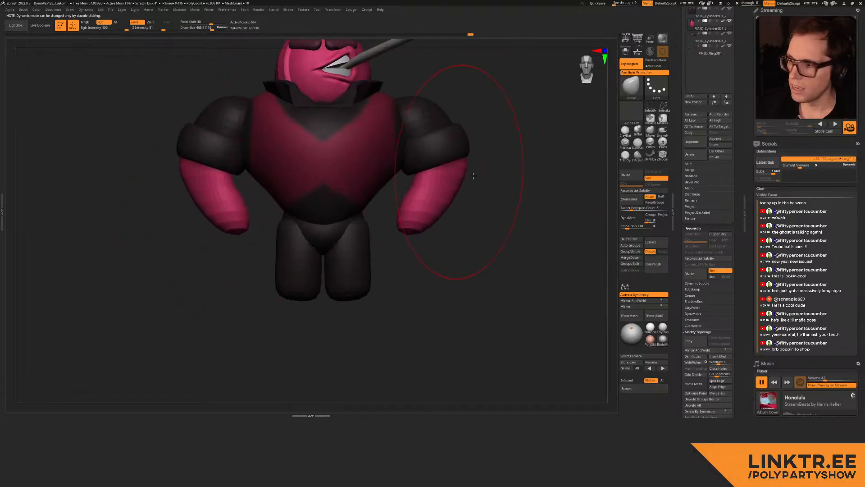
# Step: Append a Sphere3D primitive, sample the bright pink and fill the sphere with it
pyautogui.moveTo(680, 178); pyautogui.dragTo(684, 196)
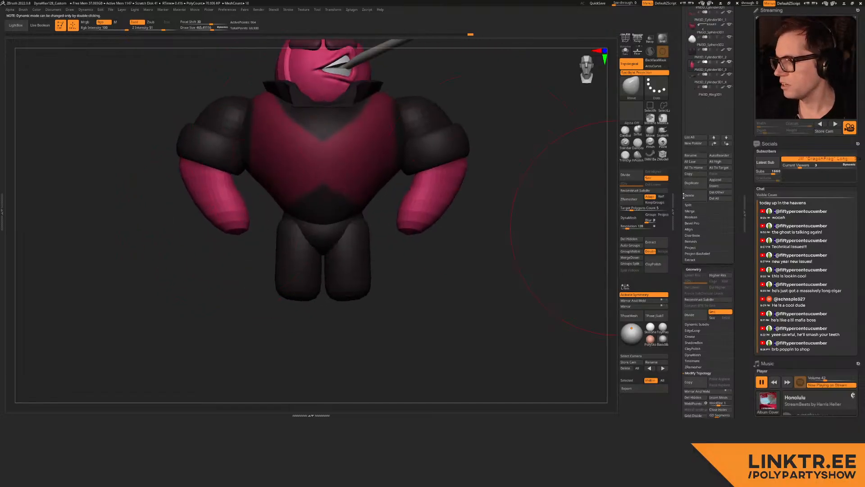
pyautogui.click(724, 180)
pyautogui.click(541, 214)
pyautogui.keyDown('alt'); pyautogui.click(304, 123); pyautogui.keyUp('alt')
pyautogui.press('c')
pyautogui.hotkey('shift', 'c')
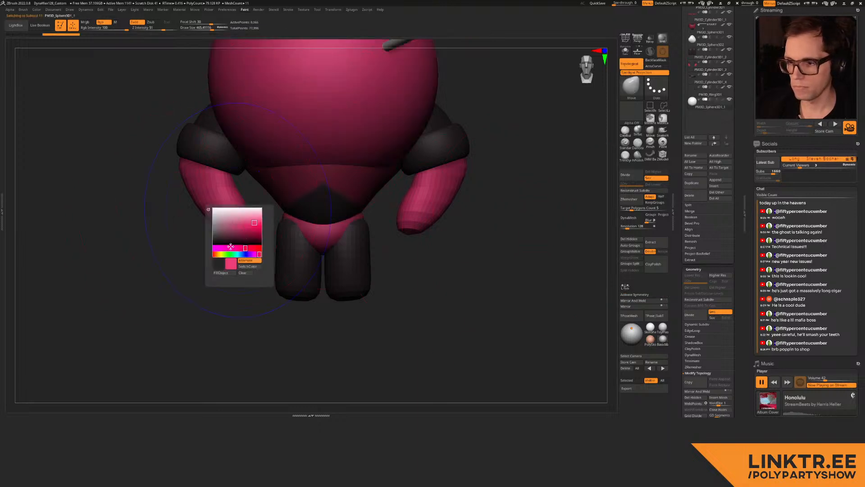
pyautogui.click(224, 275)
# Step: Shrink the pink sphere to hand size and move it beside the end of the character's right arm
pyautogui.press('w')
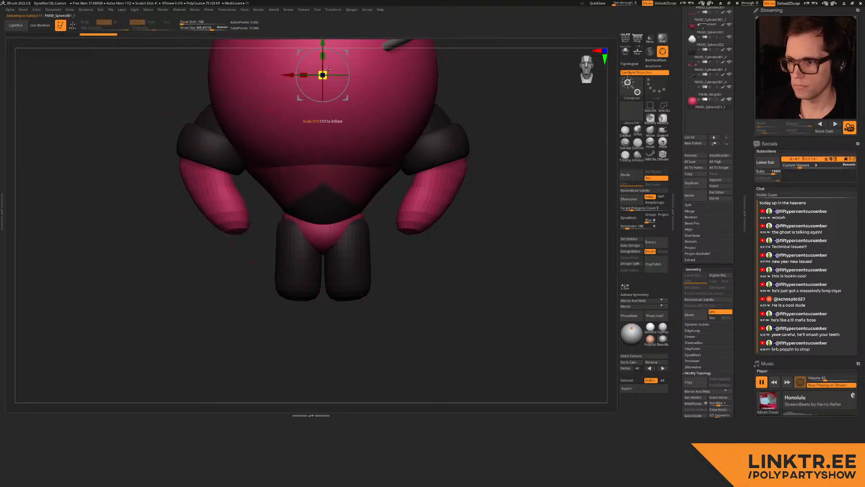
pyautogui.moveTo(323, 76); pyautogui.dragTo(215, 167)
pyautogui.keyDown('alt'); pyautogui.moveTo(340, 79); pyautogui.dragTo(343, 125, button='right'); pyautogui.keyUp('alt')
pyautogui.moveTo(349, 100); pyautogui.dragTo(250, 270)
# Step: Sample the near-black clothing colour, fill the pelvis with it and select the pink sphere for transforming
pyautogui.press('q')
pyautogui.keyDown('alt'); pyautogui.click(318, 283); pyautogui.keyUp('alt')
pyautogui.press('c')
pyautogui.hotkey('shift', 'c')
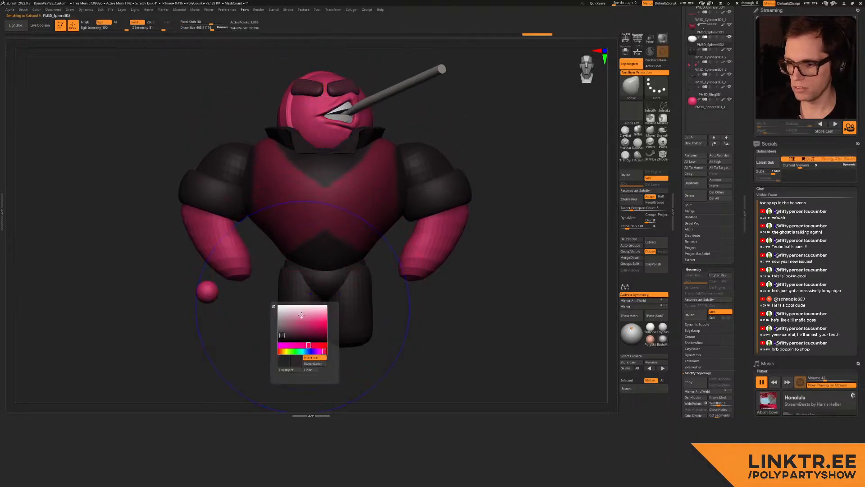
pyautogui.keyDown('alt'); pyautogui.click(212, 299); pyautogui.keyUp('alt')
pyautogui.press('w')
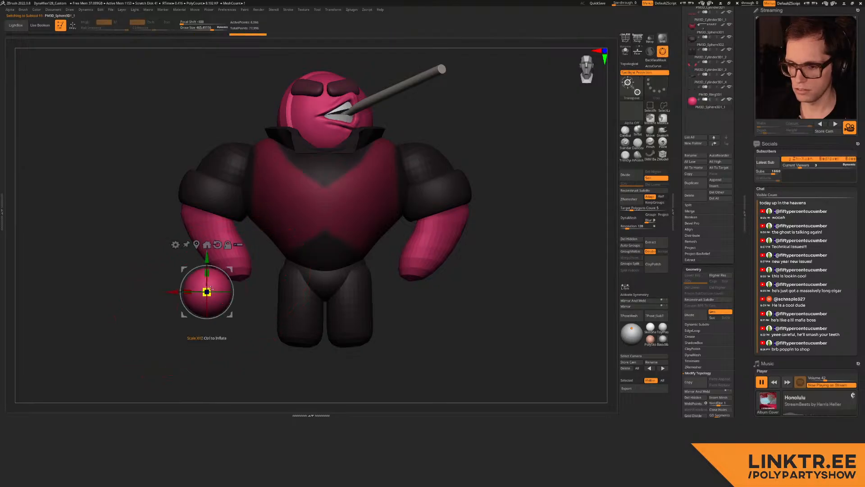
# Step: Move the pink sphere onto the end of the character's right arm, then rotate and flatten it into a palm
pyautogui.moveTo(230, 269); pyautogui.dragTo(258, 263)
pyautogui.moveTo(221, 252); pyautogui.dragTo(257, 249, button='right')
pyautogui.moveTo(255, 265); pyautogui.dragTo(241, 251)
pyautogui.keyDown('shift'); pyautogui.moveTo(247, 251); pyautogui.dragTo(234, 233, button='right'); pyautogui.keyUp('shift')
pyautogui.moveTo(213, 232); pyautogui.dragTo(223, 228)
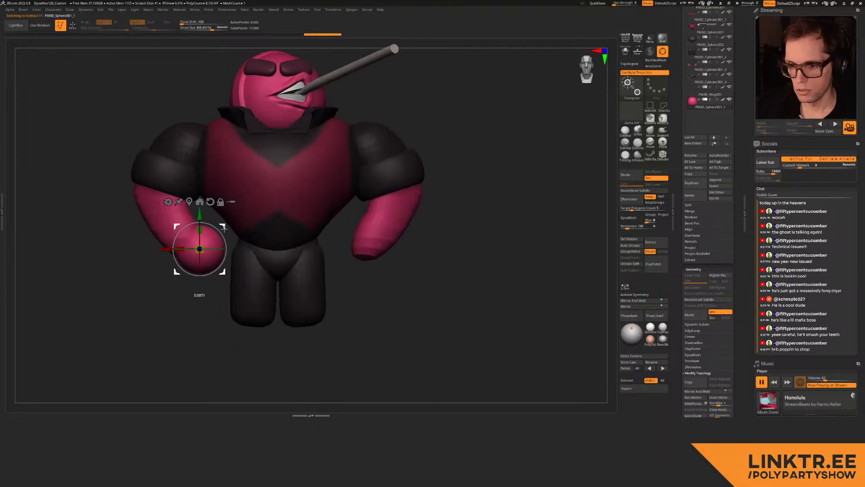
pyautogui.keyDown('alt'); pyautogui.moveTo(221, 231); pyautogui.dragTo(263, 202, button='right'); pyautogui.keyUp('alt')
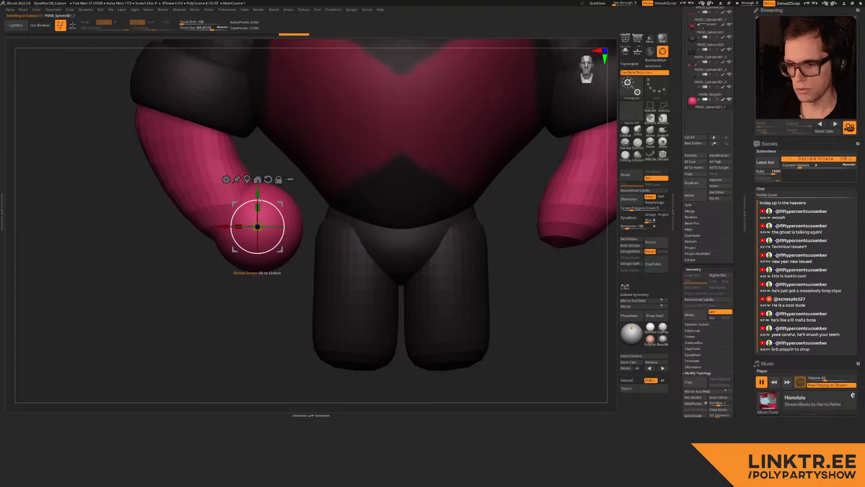
pyautogui.moveTo(271, 201)
pyautogui.mouseDown()
pyautogui.moveTo(274, 225)
pyautogui.moveTo(281, 209)
pyautogui.mouseUp()
pyautogui.moveTo(281, 208); pyautogui.dragTo(243, 207, button='right')
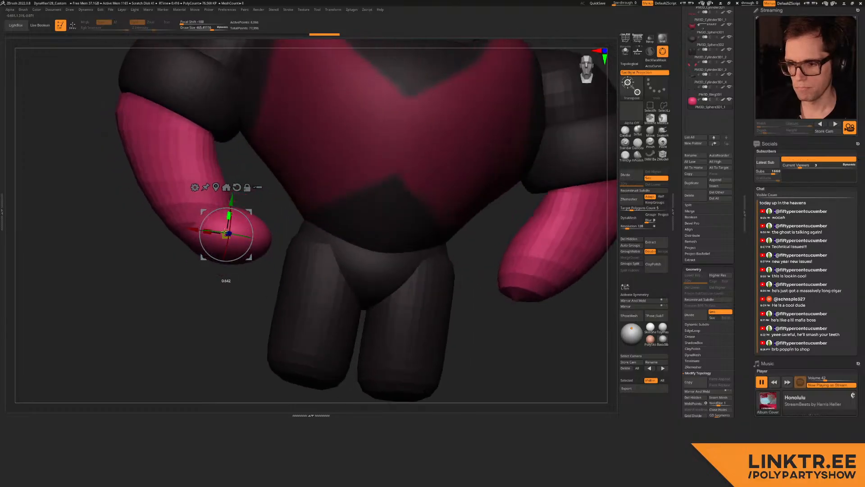
# Step: Duplicate the palm shape and rotate, scale and place the copy as curled fingers at the palm's tip
pyautogui.moveTo(252, 225)
pyautogui.mouseDown()
pyautogui.moveTo(238, 209)
pyautogui.moveTo(256, 210)
pyautogui.mouseUp()
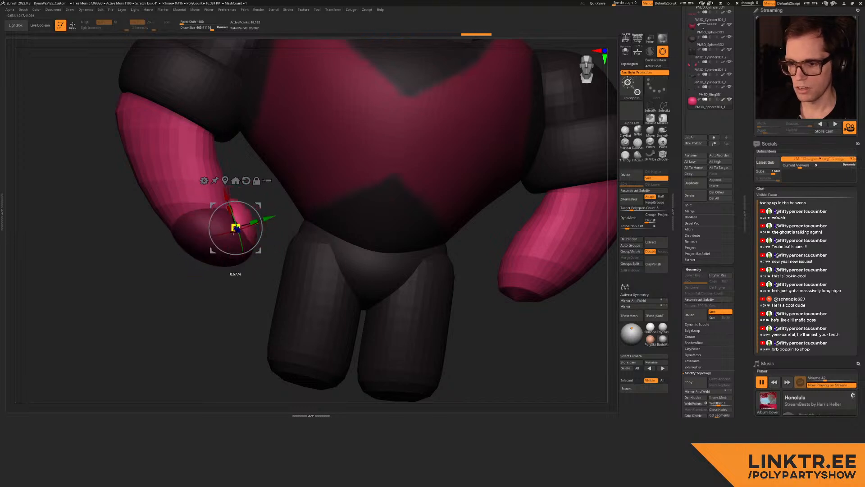
pyautogui.moveTo(280, 197)
pyautogui.mouseDown(button='right')
pyautogui.moveTo(234, 212)
pyautogui.moveTo(272, 207)
pyautogui.mouseUp(button='right')
pyautogui.press('q')
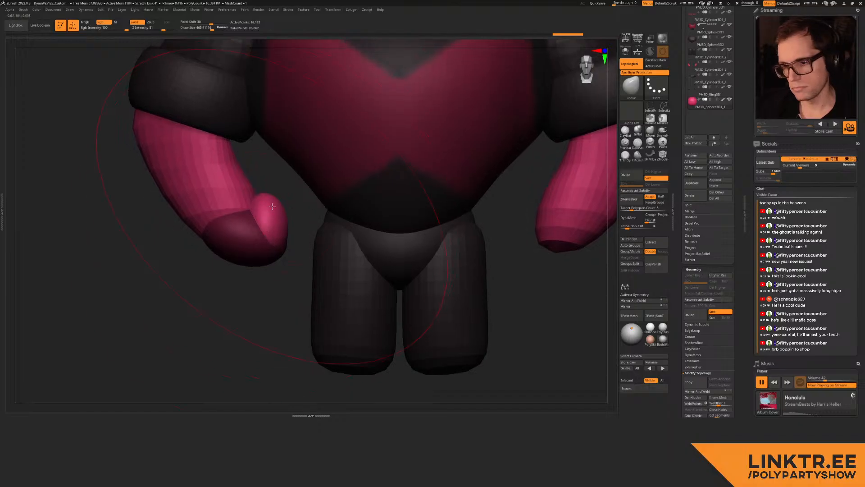
pyautogui.press('w')
pyautogui.moveTo(312, 225); pyautogui.dragTo(311, 225)
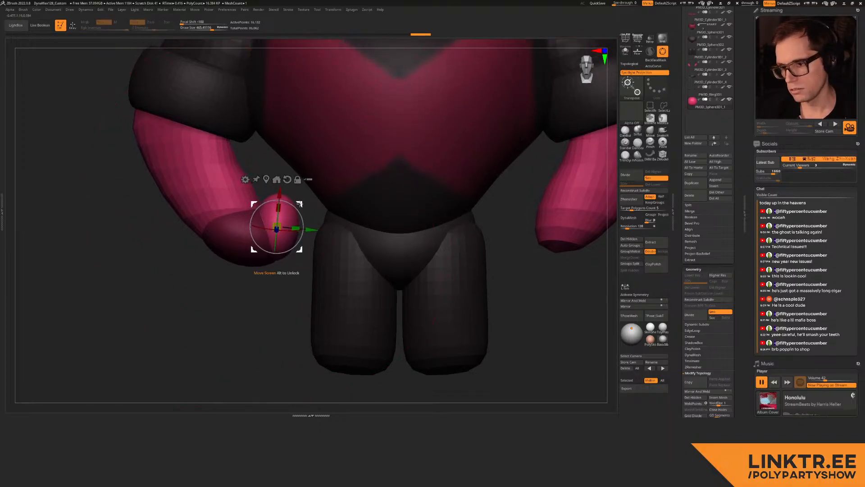
pyautogui.press('q')
pyautogui.moveTo(296, 202)
pyautogui.keyDown('ctrl'); pyautogui.mouseDown(button='right')
pyautogui.moveTo(269, 192)
pyautogui.moveTo(271, 157)
pyautogui.mouseUp(button='right'); pyautogui.keyUp('ctrl')
pyautogui.keyDown('ctrl'); pyautogui.moveTo(252, 200); pyautogui.dragTo(262, 221, button='right'); pyautogui.keyUp('ctrl')
pyautogui.moveTo(262, 221)
pyautogui.mouseDown(button='right')
pyautogui.moveTo(273, 185)
pyautogui.moveTo(294, 179)
pyautogui.moveTo(293, 233)
pyautogui.moveTo(276, 193)
pyautogui.moveTo(289, 189)
pyautogui.moveTo(311, 203)
pyautogui.moveTo(285, 228)
pyautogui.moveTo(295, 182)
pyautogui.moveTo(391, 182)
pyautogui.mouseUp(button='right')
pyautogui.press('w')
pyautogui.press('q')
pyautogui.moveTo(244, 187); pyautogui.dragTo(264, 232, button='right')
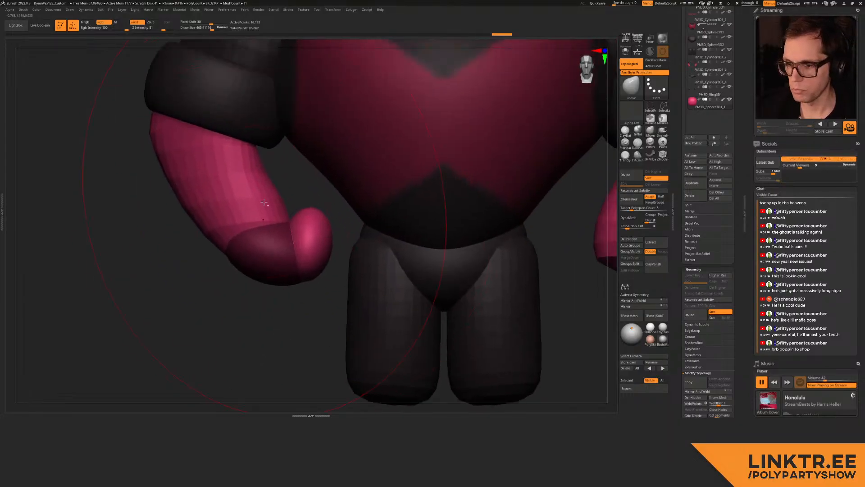
# Step: Select the hand and relocate its transform pivot to the wrist
pyautogui.keyDown('alt'); pyautogui.click(264, 202); pyautogui.keyUp('alt')
pyautogui.press('s')
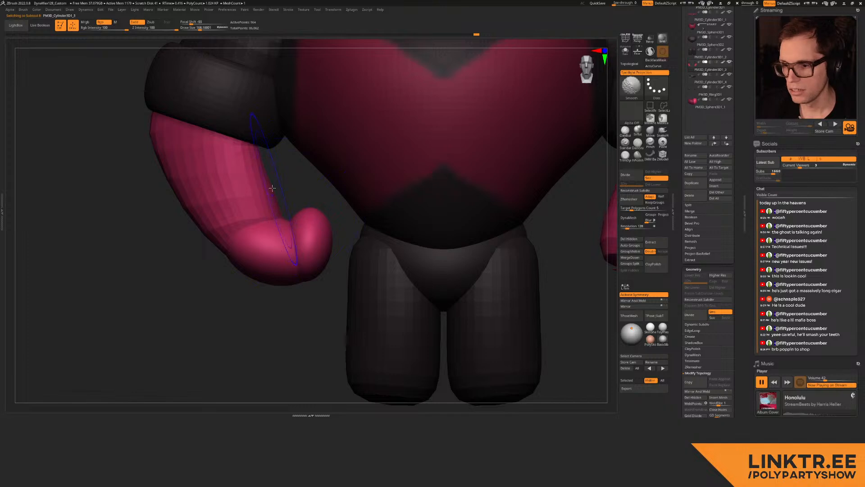
pyautogui.moveTo(255, 166)
pyautogui.mouseDown(button='right')
pyautogui.moveTo(264, 161)
pyautogui.moveTo(243, 187)
pyautogui.moveTo(258, 189)
pyautogui.mouseUp(button='right')
pyautogui.keyDown('alt'); pyautogui.click(280, 244); pyautogui.keyUp('alt')
pyautogui.keyDown('ctrl'); pyautogui.moveTo(279, 244); pyautogui.dragTo(283, 109, button='right'); pyautogui.keyUp('ctrl')
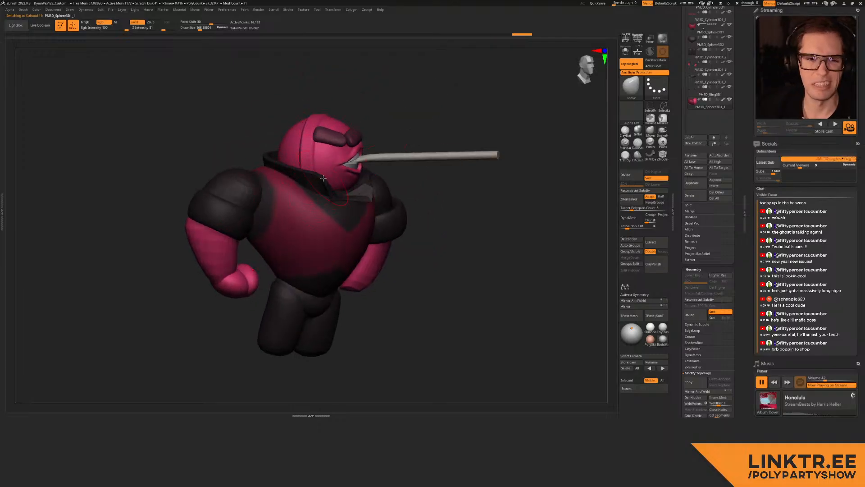
pyautogui.moveTo(229, 214); pyautogui.dragTo(316, 186, button='right')
pyautogui.press('w')
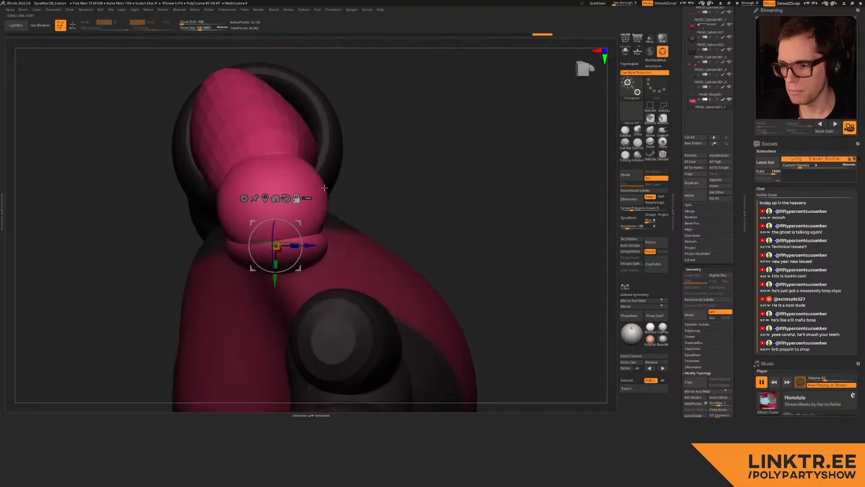
pyautogui.moveTo(302, 148)
pyautogui.mouseDown()
pyautogui.moveTo(291, 134)
pyautogui.moveTo(304, 149)
pyautogui.mouseUp()
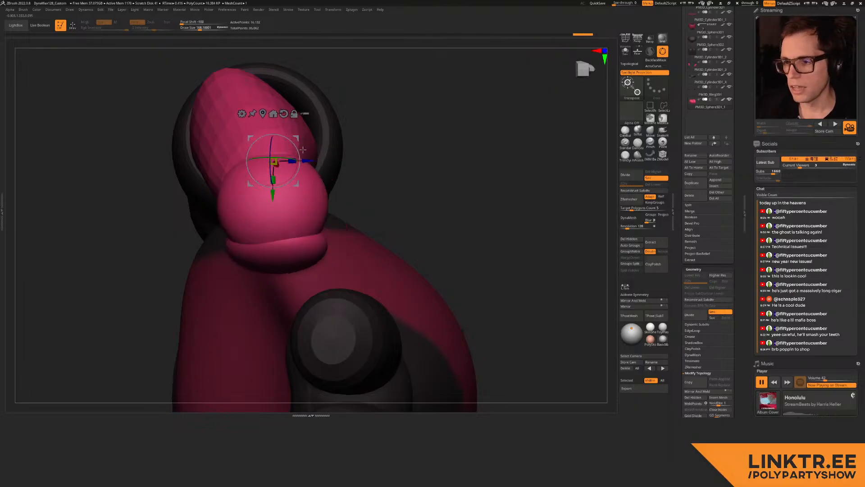
pyautogui.press('q')
# Step: Rotate the hand about the wrist pivot to line it up with the forearm
pyautogui.moveTo(315, 141)
pyautogui.keyDown('ctrl'); pyautogui.mouseDown(button='right')
pyautogui.moveTo(311, 187)
pyautogui.moveTo(313, 153)
pyautogui.moveTo(313, 182)
pyautogui.moveTo(297, 167)
pyautogui.moveTo(312, 187)
pyautogui.moveTo(310, 148)
pyautogui.moveTo(293, 189)
pyautogui.moveTo(272, 205)
pyautogui.mouseUp(button='right'); pyautogui.keyUp('ctrl')
pyautogui.press('w')
pyautogui.press('q')
pyautogui.press('w')
pyautogui.moveTo(243, 201); pyautogui.dragTo(256, 197)
pyautogui.press('q')
pyautogui.moveTo(282, 190)
pyautogui.keyDown('ctrl'); pyautogui.mouseDown(button='right')
pyautogui.moveTo(298, 135)
pyautogui.moveTo(333, 126)
pyautogui.mouseUp(button='right'); pyautogui.keyUp('ctrl')
pyautogui.moveTo(333, 126)
pyautogui.keyDown('ctrl'); pyautogui.mouseDown(button='right')
pyautogui.moveTo(405, 154)
pyautogui.moveTo(535, 121)
pyautogui.mouseUp(button='right'); pyautogui.keyUp('ctrl')
pyautogui.press('w')
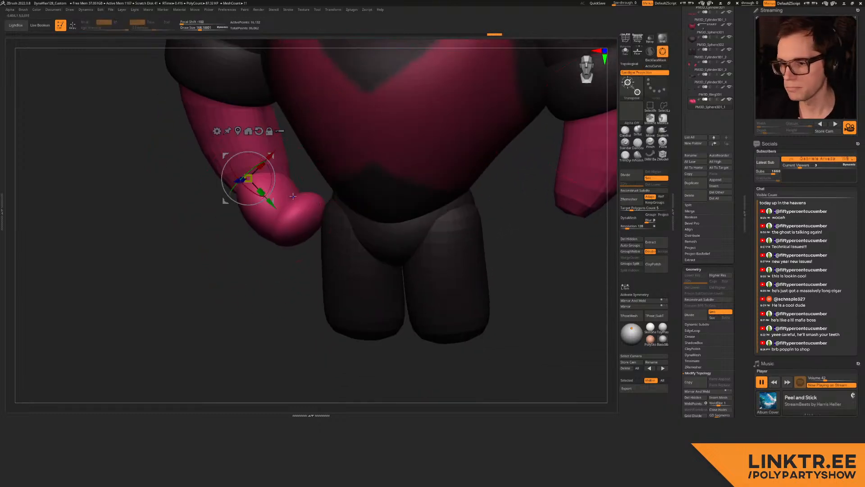
# Step: Auto-group the hand parts, isolate one part and duplicate it as the start of a thumb
pyautogui.click(637, 248)
pyautogui.press('q')
pyautogui.moveTo(253, 231)
pyautogui.mouseDown(button='right')
pyautogui.moveTo(288, 203)
pyautogui.moveTo(265, 200)
pyautogui.moveTo(284, 193)
pyautogui.mouseUp(button='right')
pyautogui.keyDown('ctrl'); pyautogui.keyDown('shift'); pyautogui.click(256, 224); pyautogui.keyUp('shift'); pyautogui.keyUp('ctrl')
pyautogui.press('w')
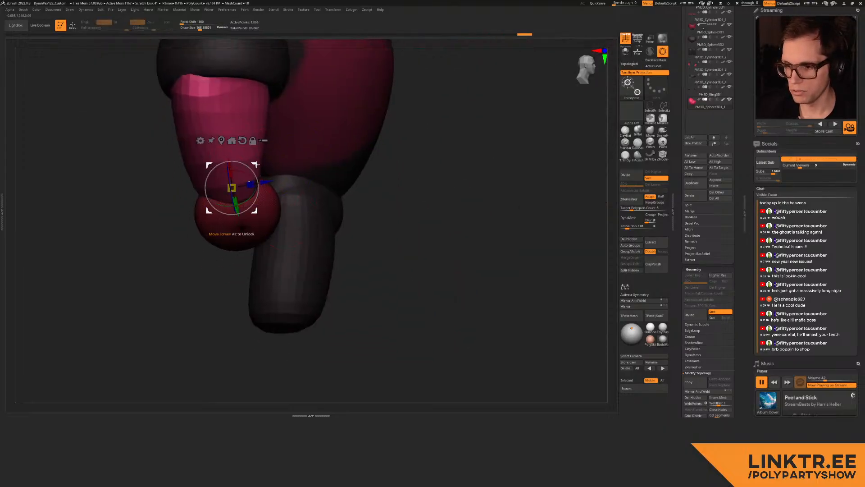
pyautogui.keyDown('ctrl'); pyautogui.keyDown('shift'); pyautogui.click(442, 205); pyautogui.keyUp('shift'); pyautogui.keyUp('ctrl')
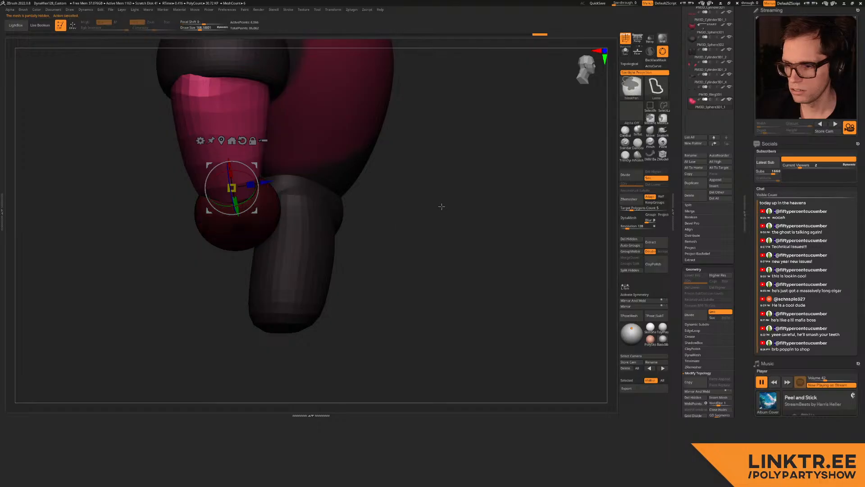
pyautogui.keyDown('ctrl'); pyautogui.moveTo(231, 187); pyautogui.dragTo(283, 160); pyautogui.keyUp('ctrl')
# Step: Rotate and position the thumb over the palm and fingers, then turn off the polyframe display
pyautogui.moveTo(356, 176); pyautogui.dragTo(252, 196, button='right')
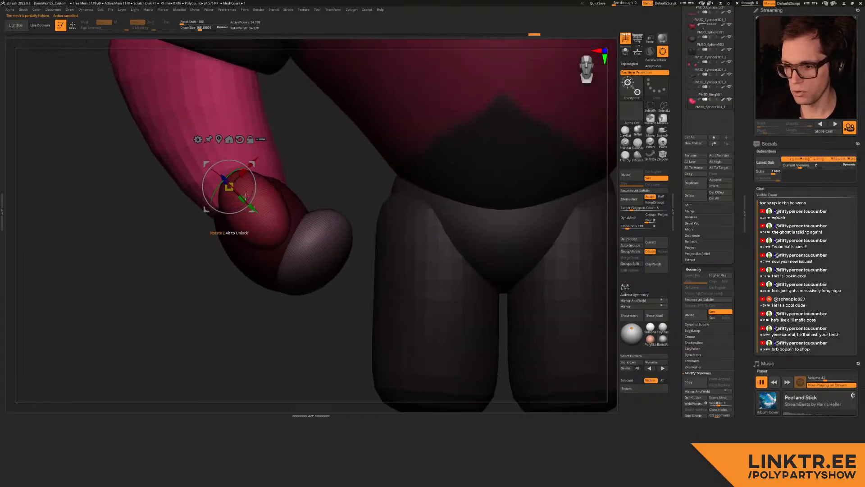
pyautogui.moveTo(256, 198); pyautogui.dragTo(257, 199)
pyautogui.moveTo(315, 168); pyautogui.dragTo(236, 199, button='right')
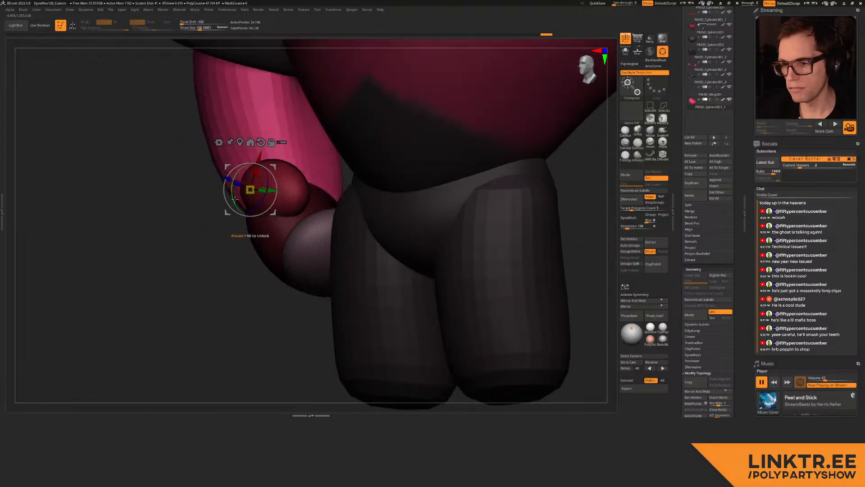
pyautogui.moveTo(235, 186); pyautogui.dragTo(236, 186)
pyautogui.press('q')
pyautogui.keyDown('ctrl'); pyautogui.moveTo(255, 189); pyautogui.dragTo(258, 174, button='right'); pyautogui.keyUp('ctrl')
pyautogui.moveTo(258, 174); pyautogui.dragTo(279, 195, button='right')
pyautogui.keyDown('ctrl'); pyautogui.moveTo(279, 195); pyautogui.dragTo(264, 224, button='right'); pyautogui.keyUp('ctrl')
pyautogui.press('w')
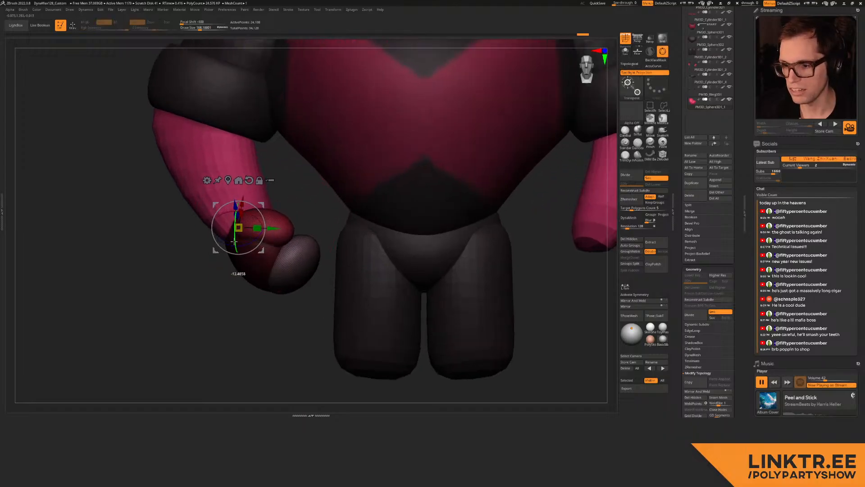
pyautogui.keyDown('ctrl'); pyautogui.moveTo(296, 201); pyautogui.dragTo(285, 165, button='right'); pyautogui.keyUp('ctrl')
pyautogui.hotkey('shift', 'f')
pyautogui.keyDown('ctrl'); pyautogui.moveTo(257, 222); pyautogui.dragTo(238, 196, button='right'); pyautogui.keyUp('ctrl')
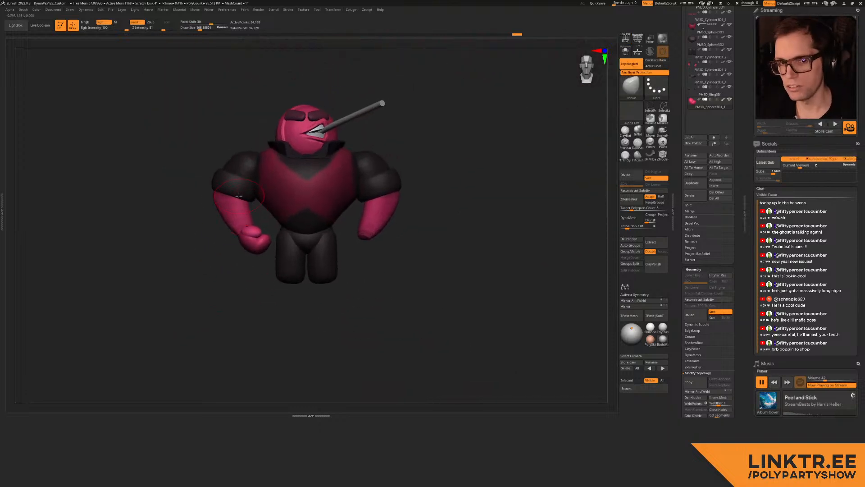
# Step: Select the character's right forearm and start reshaping its contour above the fist
pyautogui.keyDown('alt'); pyautogui.moveTo(194, 219); pyautogui.dragTo(191, 266, button='right'); pyautogui.keyUp('alt')
pyautogui.moveTo(191, 266); pyautogui.dragTo(272, 206, button='right')
pyautogui.keyDown('alt'); pyautogui.click(304, 204); pyautogui.keyUp('alt')
pyautogui.moveTo(328, 204)
pyautogui.keyDown('shift'); pyautogui.mouseDown(button='right')
pyautogui.moveTo(307, 193)
pyautogui.moveTo(321, 214)
pyautogui.mouseUp(button='right'); pyautogui.keyUp('shift')
pyautogui.keyDown('alt'); pyautogui.moveTo(321, 214); pyautogui.dragTo(285, 204, button='right'); pyautogui.keyUp('alt')
pyautogui.press('shift')
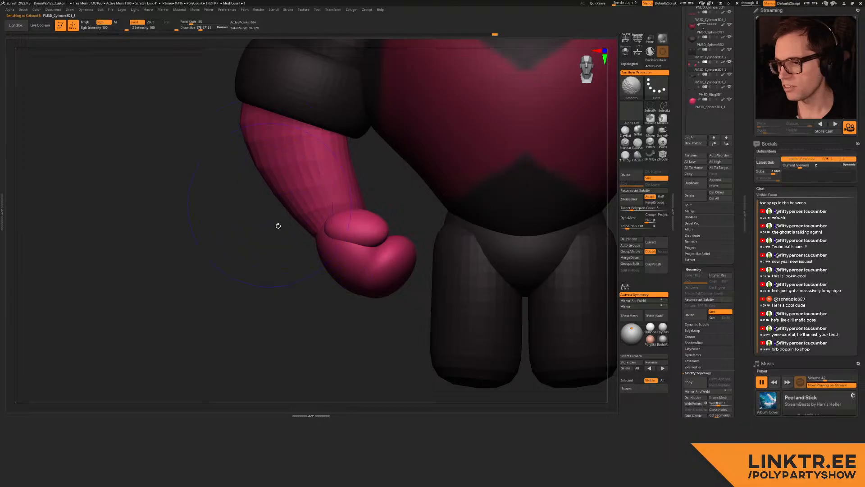
pyautogui.moveTo(295, 203); pyautogui.dragTo(334, 175)
pyautogui.moveTo(335, 175)
pyautogui.keyDown('alt'); pyautogui.mouseDown(button='right')
pyautogui.moveTo(286, 194)
pyautogui.moveTo(267, 224)
pyautogui.moveTo(296, 195)
pyautogui.mouseUp(button='right'); pyautogui.keyUp('alt')
# Step: Taper the forearm's wrist where it meets the fist with the Move brush at adjusted draw sizes
pyautogui.press('s')
pyautogui.moveTo(236, 234)
pyautogui.mouseDown()
pyautogui.moveTo(297, 218)
pyautogui.moveTo(280, 225)
pyautogui.mouseUp()
pyautogui.press('s')
pyautogui.press('s')
pyautogui.press('s')
pyautogui.click(296, 218)
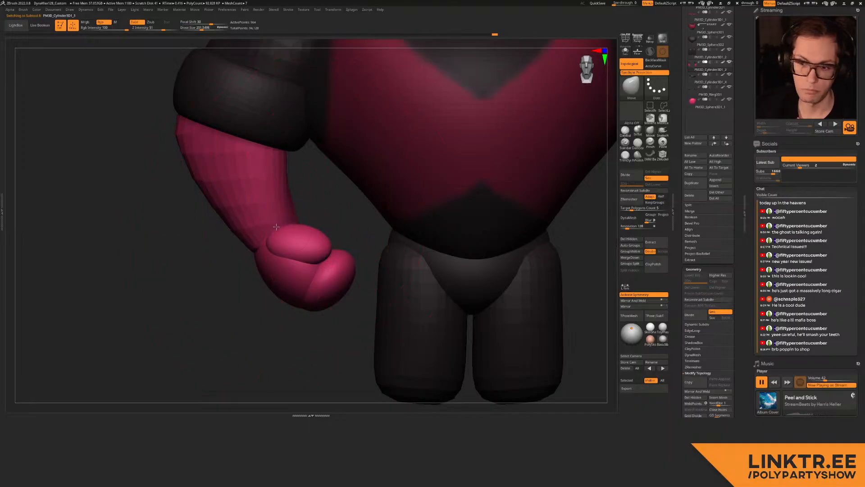
pyautogui.moveTo(282, 223)
pyautogui.mouseDown(button='right')
pyautogui.moveTo(261, 226)
pyautogui.moveTo(200, 205)
pyautogui.mouseUp(button='right')
pyautogui.keyDown('shift'); pyautogui.moveTo(266, 209); pyautogui.dragTo(250, 216); pyautogui.keyUp('shift')
pyautogui.keyDown('shift'); pyautogui.moveTo(250, 216); pyautogui.dragTo(273, 222, button='right'); pyautogui.keyUp('shift')
pyautogui.press('s')
pyautogui.click(277, 224)
pyautogui.moveTo(278, 224); pyautogui.dragTo(283, 225)
pyautogui.moveTo(278, 242); pyautogui.dragTo(272, 253)
# Step: Pull the upper end of the forearm into shape where it enters the dark sleeve cuff
pyautogui.moveTo(332, 177); pyautogui.dragTo(309, 174, button='right')
pyautogui.press('s')
pyautogui.moveTo(293, 118); pyautogui.dragTo(297, 118)
pyautogui.moveTo(270, 125); pyautogui.dragTo(303, 119, button='right')
pyautogui.press('s')
pyautogui.moveTo(293, 119); pyautogui.dragTo(306, 119)
pyautogui.moveTo(305, 120)
pyautogui.mouseDown(button='right')
pyautogui.moveTo(331, 129)
pyautogui.moveTo(348, 122)
pyautogui.mouseUp(button='right')
pyautogui.press('s')
pyautogui.moveTo(348, 122); pyautogui.dragTo(374, 122)
pyautogui.moveTo(298, 113); pyautogui.dragTo(305, 122)
pyautogui.moveTo(307, 131); pyautogui.dragTo(346, 117, button='right')
pyautogui.moveTo(345, 114); pyautogui.dragTo(361, 103)
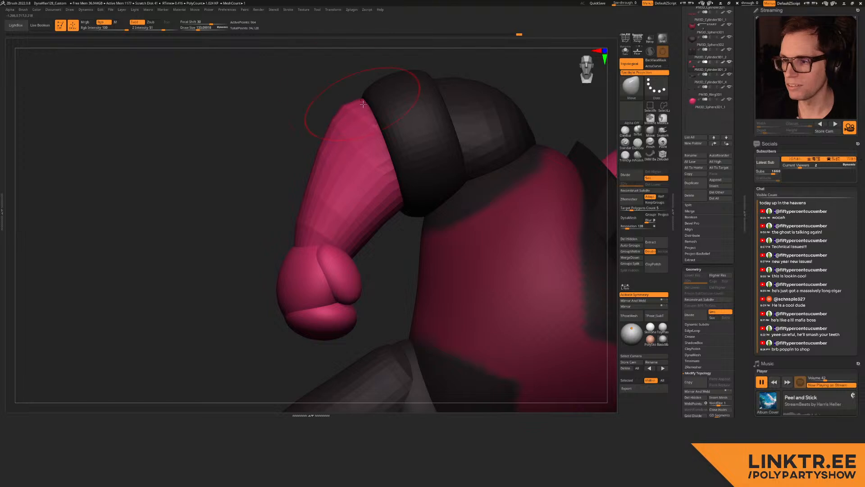
# Step: Push the forearm's side profile into a smoother curve between the cuff and the wrist
pyautogui.moveTo(377, 159)
pyautogui.mouseDown(button='right')
pyautogui.moveTo(387, 152)
pyautogui.moveTo(373, 141)
pyautogui.mouseUp(button='right')
pyautogui.moveTo(319, 179); pyautogui.dragTo(343, 183, button='right')
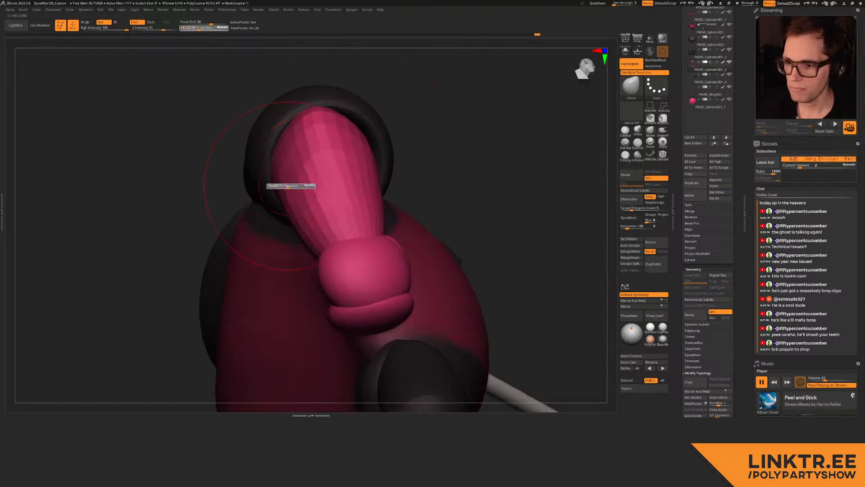
pyautogui.moveTo(324, 149); pyautogui.dragTo(338, 152)
pyautogui.moveTo(345, 158)
pyautogui.keyDown('ctrl'); pyautogui.mouseDown(button='right')
pyautogui.moveTo(349, 128)
pyautogui.moveTo(384, 165)
pyautogui.moveTo(342, 203)
pyautogui.mouseUp(button='right'); pyautogui.keyUp('ctrl')
pyautogui.press('s')
pyautogui.moveTo(289, 193); pyautogui.dragTo(285, 193)
pyautogui.moveTo(292, 223); pyautogui.dragTo(285, 228)
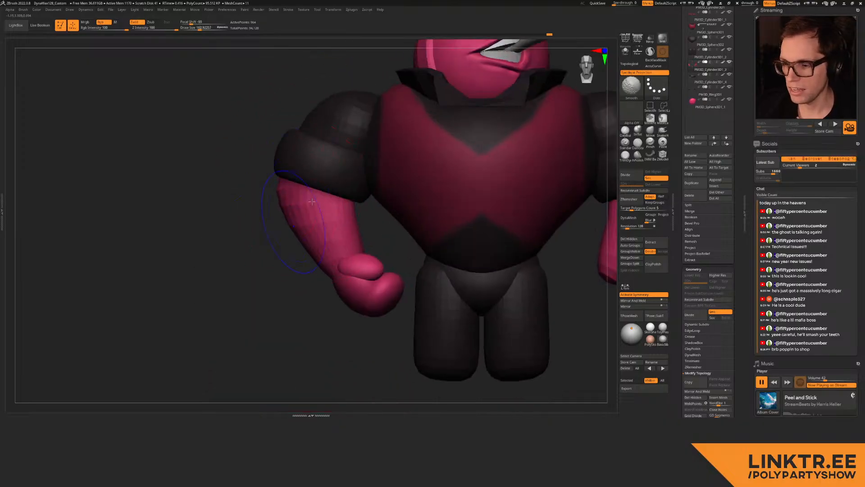
# Step: Smooth the forearm's surface and refine its outer contour with the Move brush
pyautogui.keyDown('alt'); pyautogui.moveTo(314, 263); pyautogui.dragTo(302, 225, button='right'); pyautogui.keyUp('alt')
pyautogui.press('s')
pyautogui.moveTo(296, 223)
pyautogui.mouseDown()
pyautogui.moveTo(308, 223)
pyautogui.moveTo(299, 243)
pyautogui.moveTo(315, 255)
pyautogui.mouseUp()
pyautogui.keyDown('shift'); pyautogui.moveTo(289, 230); pyautogui.dragTo(308, 228, button='right'); pyautogui.keyUp('shift')
pyautogui.moveTo(317, 235); pyautogui.dragTo(303, 235)
pyautogui.moveTo(270, 231); pyautogui.dragTo(301, 228, button='right')
pyautogui.press('s')
pyautogui.moveTo(301, 228); pyautogui.dragTo(305, 218)
pyautogui.press('s')
pyautogui.moveTo(306, 219); pyautogui.dragTo(315, 217)
pyautogui.moveTo(237, 232)
pyautogui.mouseDown(button='right')
pyautogui.moveTo(288, 228)
pyautogui.moveTo(292, 191)
pyautogui.mouseUp(button='right')
pyautogui.keyDown('alt'); pyautogui.moveTo(292, 191); pyautogui.dragTo(239, 228, button='right'); pyautogui.keyUp('alt')
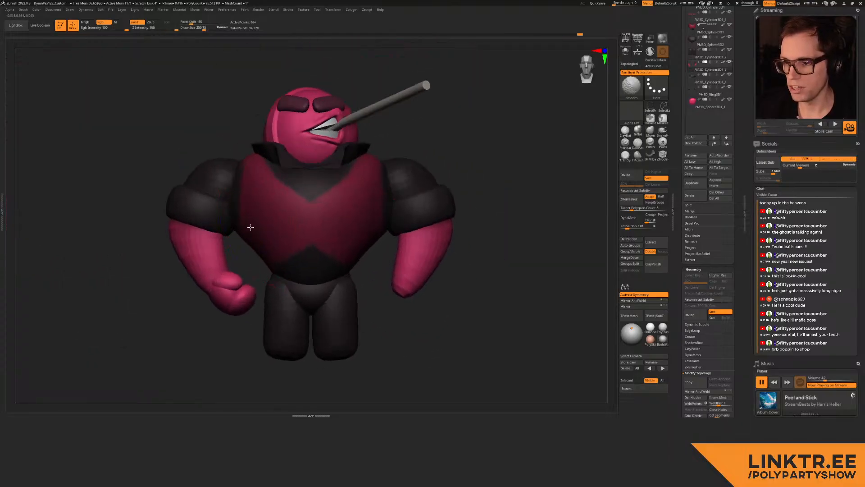
# Step: Mirror and weld the fist onto the opposite arm and slightly enlarge the hands with the transform gizmo
pyautogui.keyDown('alt'); pyautogui.click(243, 299); pyautogui.keyUp('alt')
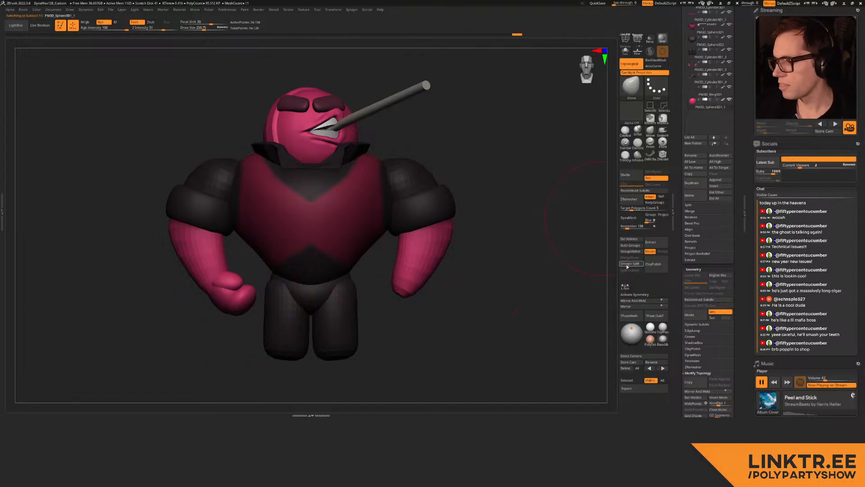
pyautogui.click(633, 301)
pyautogui.press('w')
pyautogui.keyDown('alt'); pyautogui.moveTo(250, 320); pyautogui.dragTo(275, 280, button='right'); pyautogui.keyUp('alt')
pyautogui.keyDown('ctrl'); pyautogui.moveTo(250, 220); pyautogui.dragTo(289, 230, button='right'); pyautogui.keyUp('ctrl')
pyautogui.keyDown('alt'); pyautogui.moveTo(276, 224); pyautogui.dragTo(249, 226); pyautogui.keyUp('alt')
pyautogui.keyDown('ctrl'); pyautogui.moveTo(283, 222); pyautogui.dragTo(288, 180, button='right'); pyautogui.keyUp('ctrl')
pyautogui.moveTo(356, 173); pyautogui.dragTo(319, 185, button='right')
pyautogui.keyDown('alt'); pyautogui.moveTo(286, 286); pyautogui.dragTo(249, 237, button='right'); pyautogui.keyUp('alt')
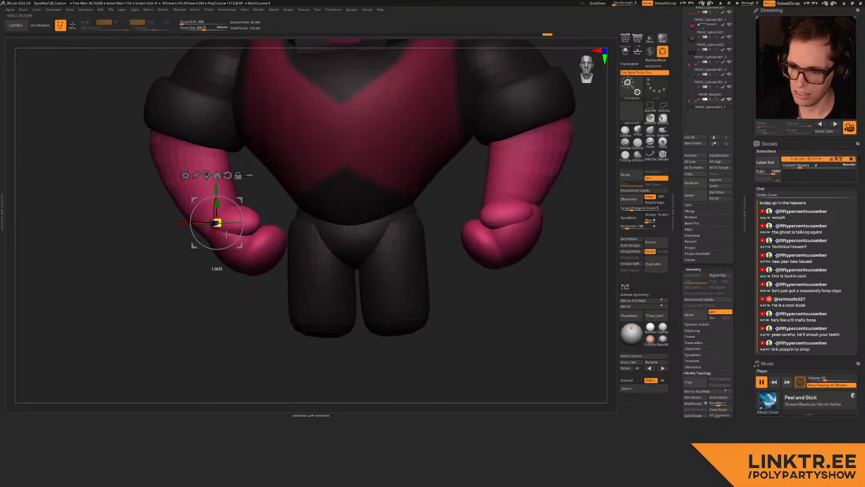
# Step: Turn on symmetry and local symmetry for the hands and move them at the wrists
pyautogui.press('q')
pyautogui.press('x')
pyautogui.press('w')
pyautogui.moveTo(218, 222); pyautogui.dragTo(223, 220)
pyautogui.keyDown('shift'); pyautogui.moveTo(258, 186); pyautogui.dragTo(253, 191, button='right'); pyautogui.keyUp('shift')
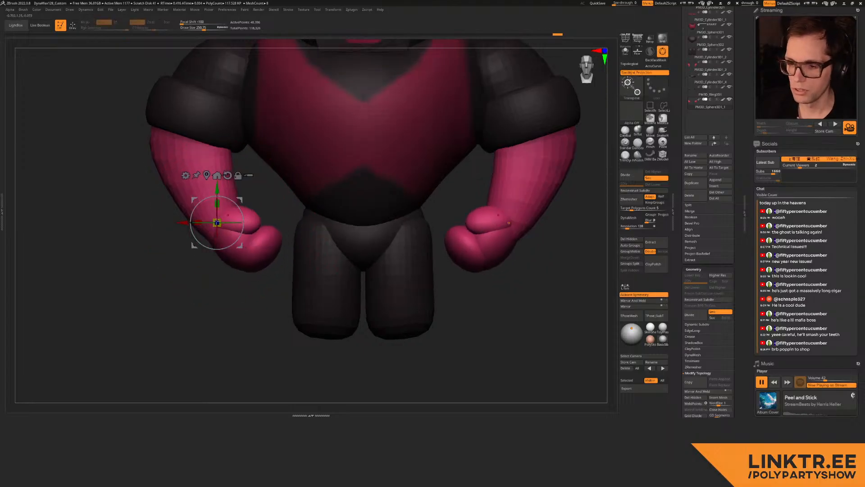
pyautogui.click(625, 286)
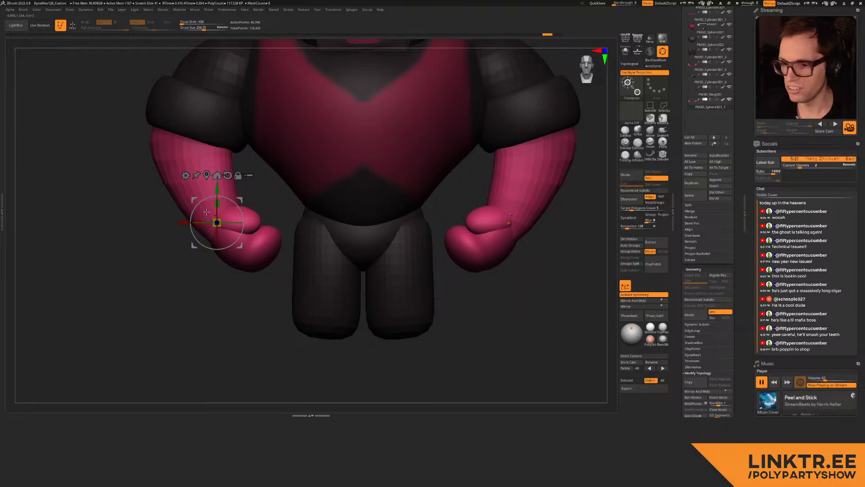
# Step: Reposition the gizmo on the hand and adjust the angle of both hands to follow the forearms
pyautogui.keyDown('alt'); pyautogui.moveTo(245, 195); pyautogui.dragTo(231, 209); pyautogui.keyUp('alt')
pyautogui.press('q')
pyautogui.keyDown('alt'); pyautogui.moveTo(312, 136); pyautogui.dragTo(271, 248, button='right'); pyautogui.keyUp('alt')
pyautogui.moveTo(322, 262)
pyautogui.keyDown('ctrl'); pyautogui.mouseDown(button='right')
pyautogui.moveTo(315, 234)
pyautogui.moveTo(292, 216)
pyautogui.moveTo(289, 180)
pyautogui.moveTo(291, 257)
pyautogui.moveTo(278, 189)
pyautogui.mouseUp(button='right'); pyautogui.keyUp('ctrl')
pyautogui.press('w')
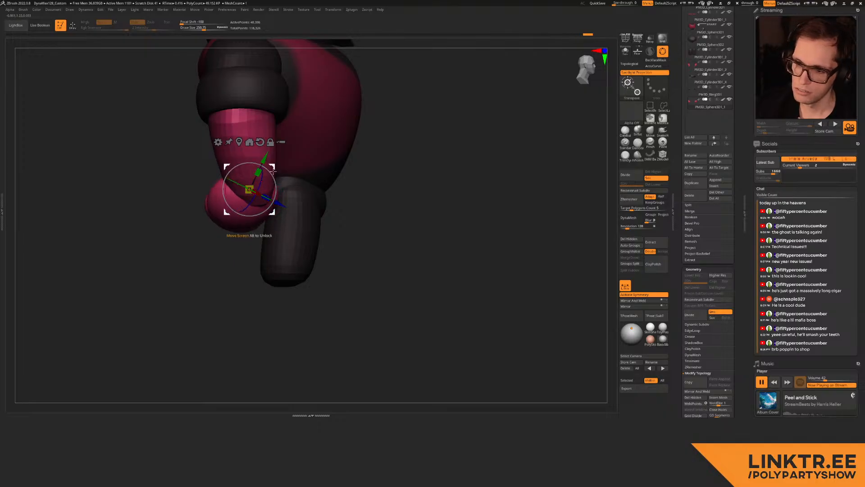
pyautogui.press('q')
pyautogui.moveTo(315, 189)
pyautogui.keyDown('shift'); pyautogui.mouseDown(button='right')
pyautogui.moveTo(286, 162)
pyautogui.moveTo(270, 226)
pyautogui.moveTo(257, 215)
pyautogui.moveTo(271, 227)
pyautogui.mouseUp(button='right'); pyautogui.keyUp('shift')
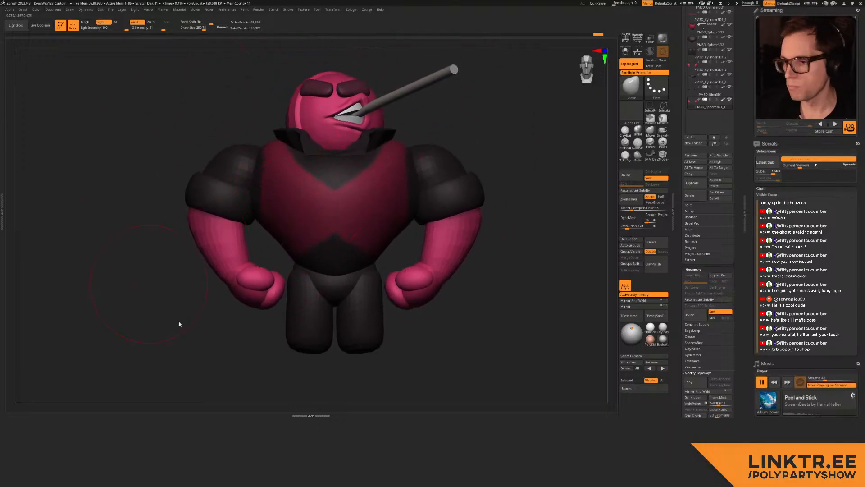
# Step: Select the arms, switch off the Move brush's Topological option and reshape the upper arms from above
pyautogui.moveTo(200, 249); pyautogui.dragTo(261, 197, button='right')
pyautogui.keyDown('alt'); pyautogui.click(227, 226); pyautogui.keyUp('alt')
pyautogui.keyDown('ctrl'); pyautogui.moveTo(261, 197); pyautogui.dragTo(260, 207, button='right'); pyautogui.keyUp('ctrl')
pyautogui.press('s')
pyautogui.moveTo(229, 213); pyautogui.dragTo(304, 198)
pyautogui.press('s')
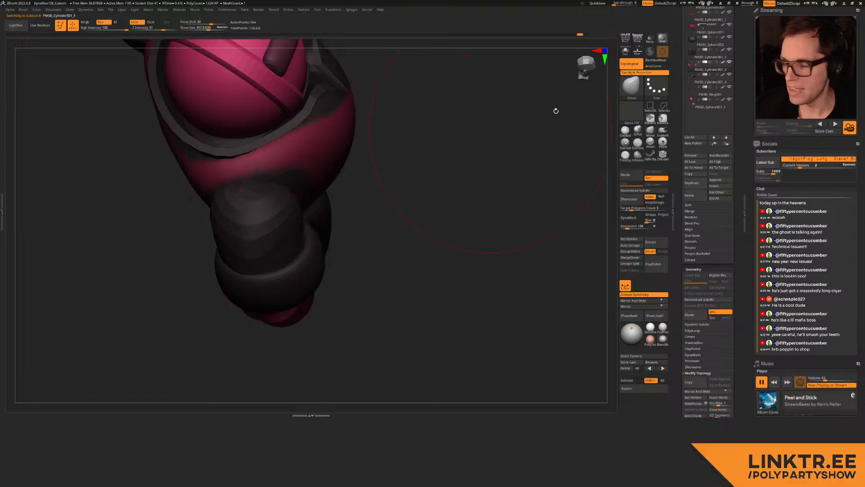
pyautogui.click(629, 63)
pyautogui.moveTo(232, 210)
pyautogui.mouseDown()
pyautogui.moveTo(317, 218)
pyautogui.moveTo(299, 205)
pyautogui.moveTo(283, 220)
pyautogui.moveTo(313, 218)
pyautogui.mouseUp()
pyautogui.press('s')
pyautogui.press('s')
pyautogui.moveTo(223, 242); pyautogui.dragTo(216, 242)
pyautogui.press('s')
pyautogui.moveTo(294, 239); pyautogui.dragTo(286, 240)
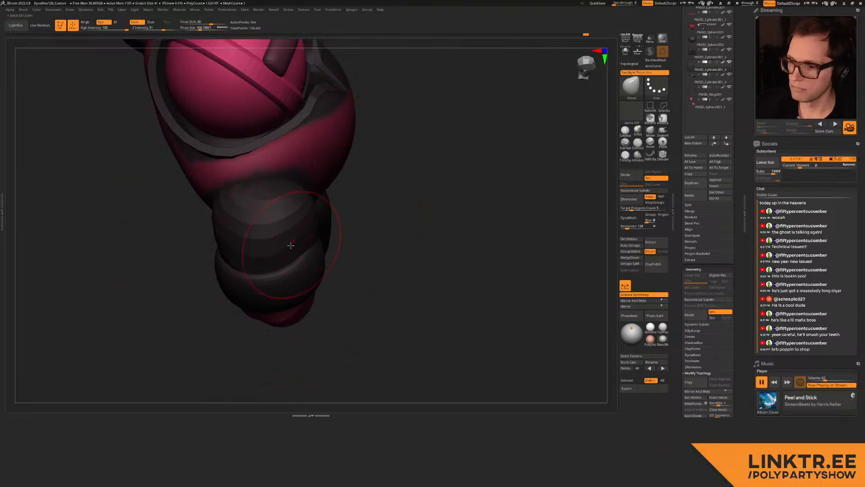
# Step: Select the legs, append a Cylinder3D primitive and select the new cylinder for transforming
pyautogui.moveTo(323, 222)
pyautogui.mouseDown(button='right')
pyautogui.moveTo(249, 205)
pyautogui.moveTo(263, 243)
pyautogui.moveTo(257, 206)
pyautogui.mouseUp(button='right')
pyautogui.moveTo(234, 246)
pyautogui.keyDown('alt'); pyautogui.mouseDown(button='right')
pyautogui.moveTo(253, 208)
pyautogui.moveTo(255, 165)
pyautogui.moveTo(251, 228)
pyautogui.moveTo(238, 212)
pyautogui.moveTo(263, 198)
pyautogui.moveTo(239, 194)
pyautogui.moveTo(270, 188)
pyautogui.moveTo(264, 259)
pyautogui.moveTo(271, 267)
pyautogui.moveTo(283, 206)
pyautogui.mouseUp(button='right'); pyautogui.keyUp('alt')
pyautogui.keyDown('alt'); pyautogui.click(260, 215); pyautogui.keyUp('alt')
pyautogui.keyDown('alt'); pyautogui.click(272, 228); pyautogui.keyUp('alt')
pyautogui.hotkey('ctrl', 'shift', 'd')
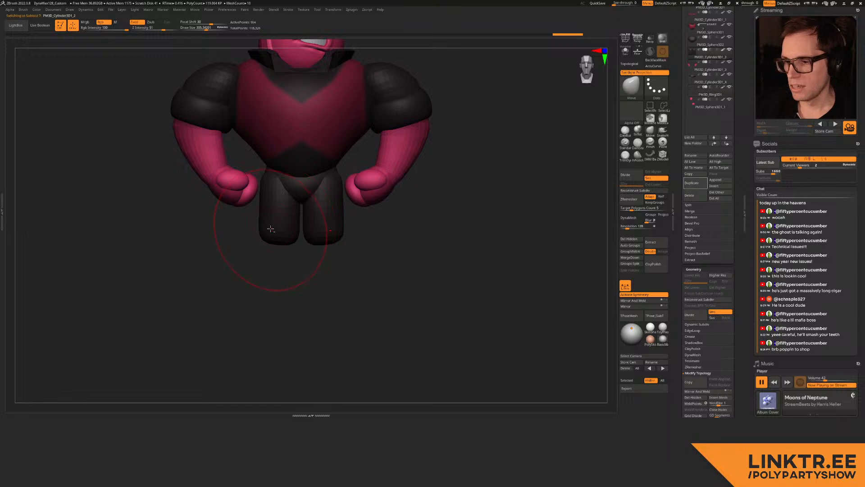
pyautogui.click(723, 180)
pyautogui.click(590, 215)
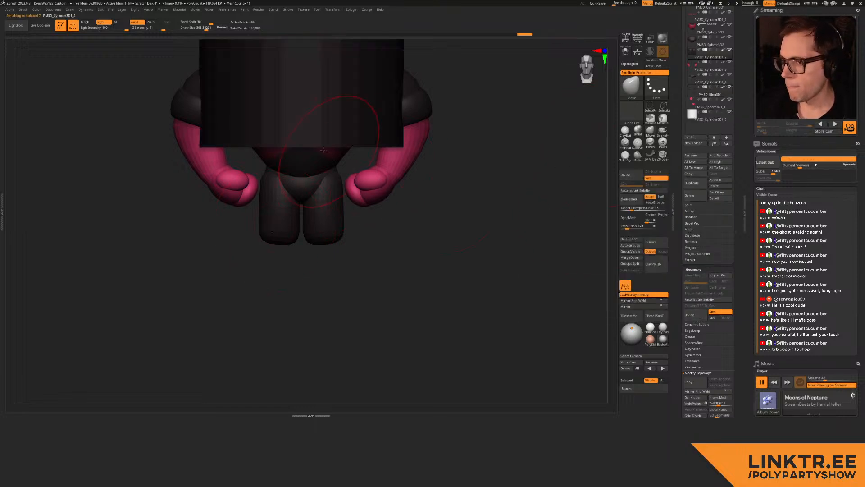
pyautogui.scroll(5, 300, 187)
pyautogui.press('w')
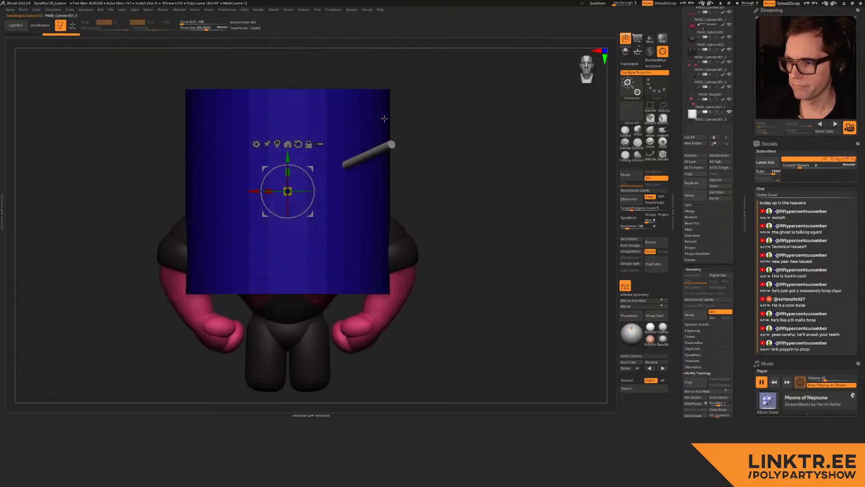
# Step: Cut the new cylinder down to a thin horizontal slice by hiding the unwanted sections and deleting the hidden geometry
pyautogui.moveTo(403, 110)
pyautogui.keyDown('ctrl'); pyautogui.keyDown('alt'); pyautogui.keyDown('shift'); pyautogui.mouseDown()
pyautogui.moveTo(195, 127)
pyautogui.moveTo(187, 110)
pyautogui.moveTo(194, 110)
pyautogui.mouseUp(); pyautogui.keyUp('shift'); pyautogui.keyUp('alt'); pyautogui.keyUp('ctrl')
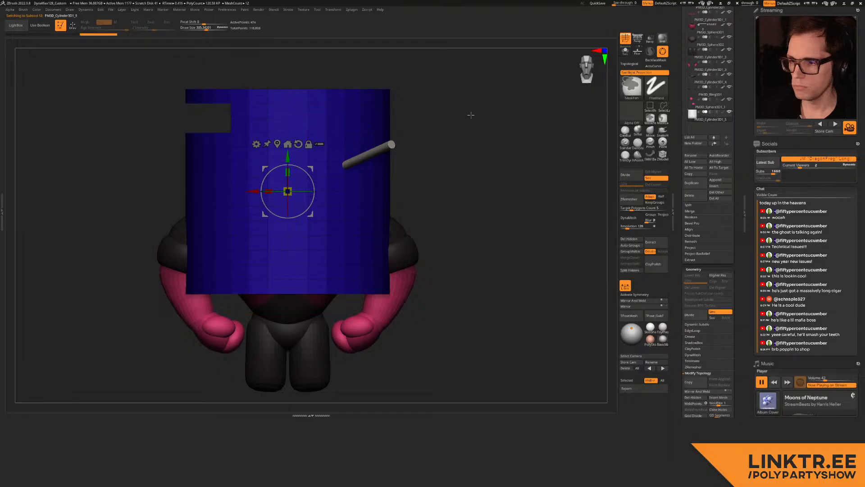
pyautogui.keyDown('ctrl'); pyautogui.keyDown('shift'); pyautogui.click(463, 116); pyautogui.keyUp('shift'); pyautogui.keyUp('ctrl')
pyautogui.keyDown('ctrl'); pyautogui.keyDown('shift'); pyautogui.moveTo(405, 117); pyautogui.dragTo(151, 127); pyautogui.keyUp('shift'); pyautogui.keyUp('ctrl')
pyautogui.keyDown('ctrl'); pyautogui.keyDown('shift'); pyautogui.click(253, 105); pyautogui.keyUp('shift'); pyautogui.keyUp('ctrl')
pyautogui.keyDown('ctrl'); pyautogui.keyDown('shift'); pyautogui.click(458, 139); pyautogui.keyUp('shift'); pyautogui.keyUp('ctrl')
pyautogui.click(629, 239)
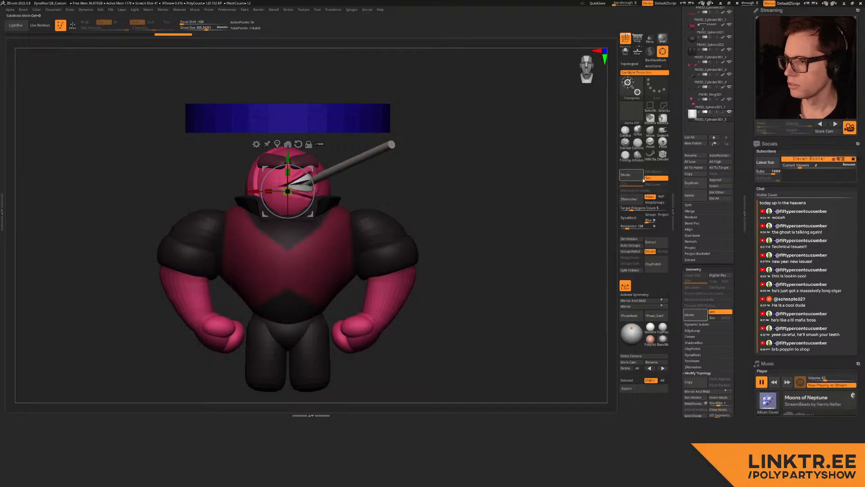
pyautogui.keyDown('ctrl'); pyautogui.keyDown('alt'); pyautogui.keyDown('shift'); pyautogui.moveTo(418, 78); pyautogui.dragTo(139, 112); pyautogui.keyUp('shift'); pyautogui.keyUp('alt'); pyautogui.keyUp('ctrl')
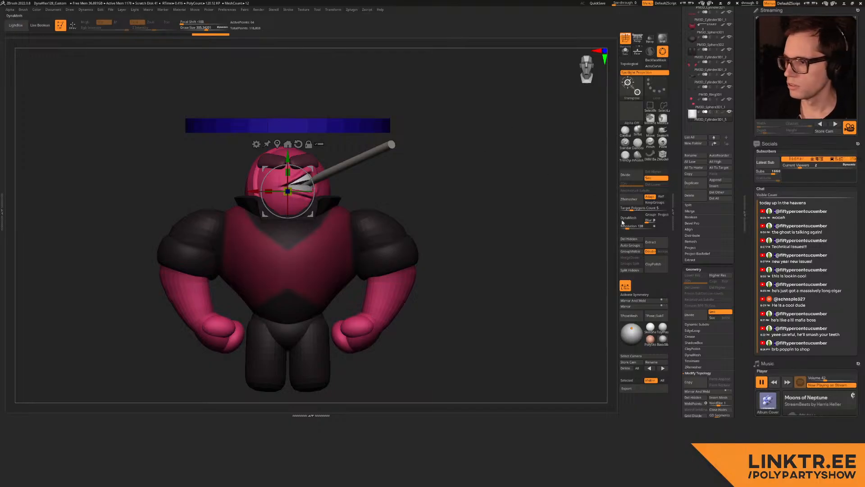
pyautogui.click(630, 245)
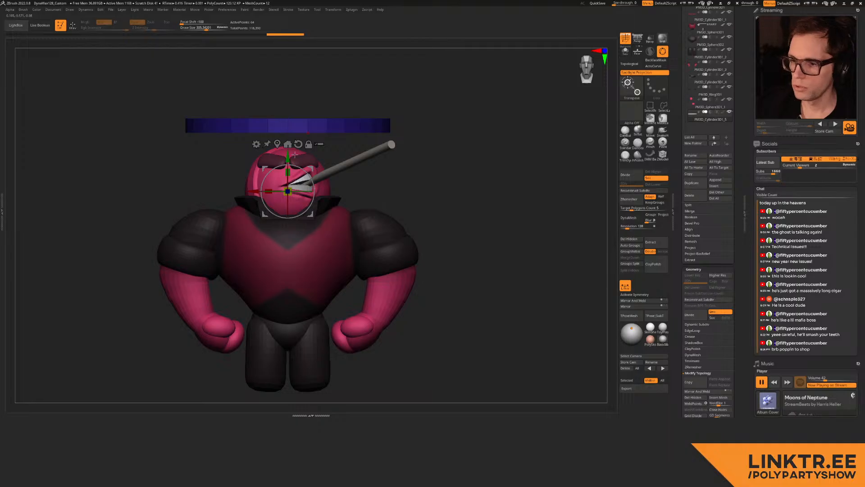
# Step: Centre the gizmo on the cylinder slice and scale it into a narrow, taller block above the head
pyautogui.click(280, 123)
pyautogui.press('x')
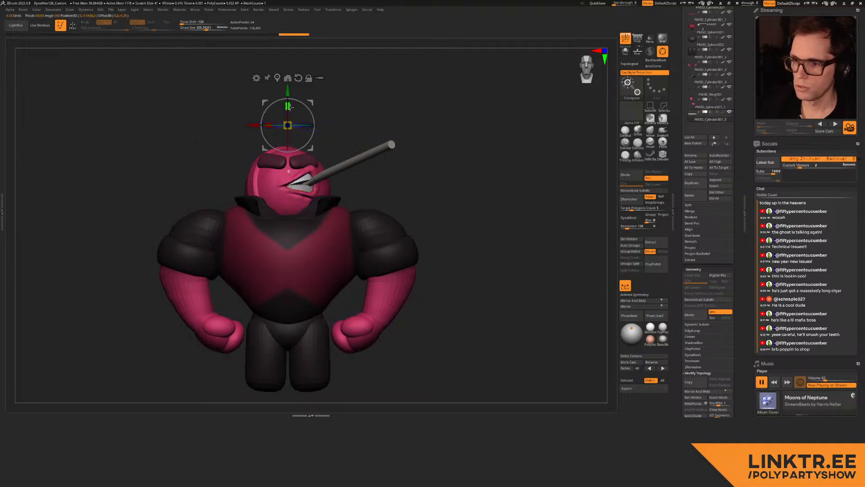
pyautogui.press('q')
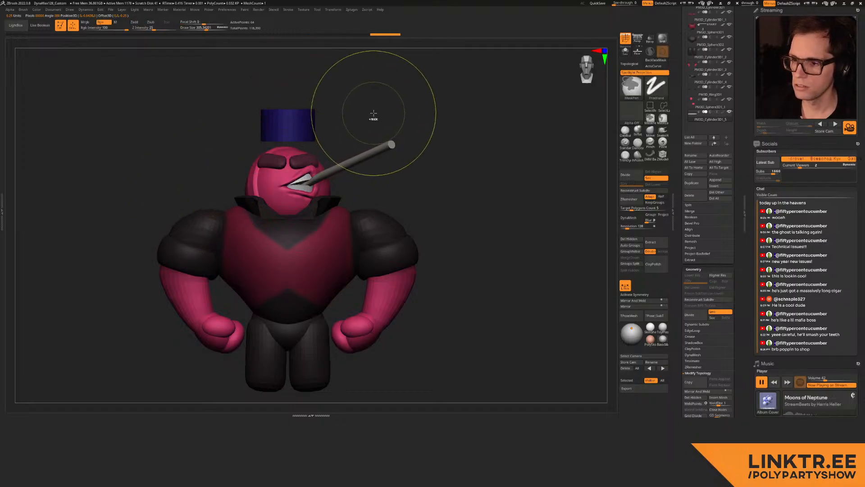
pyautogui.press('w')
pyautogui.keyDown('shift'); pyautogui.moveTo(299, 120); pyautogui.dragTo(308, 133, button='right'); pyautogui.keyUp('shift')
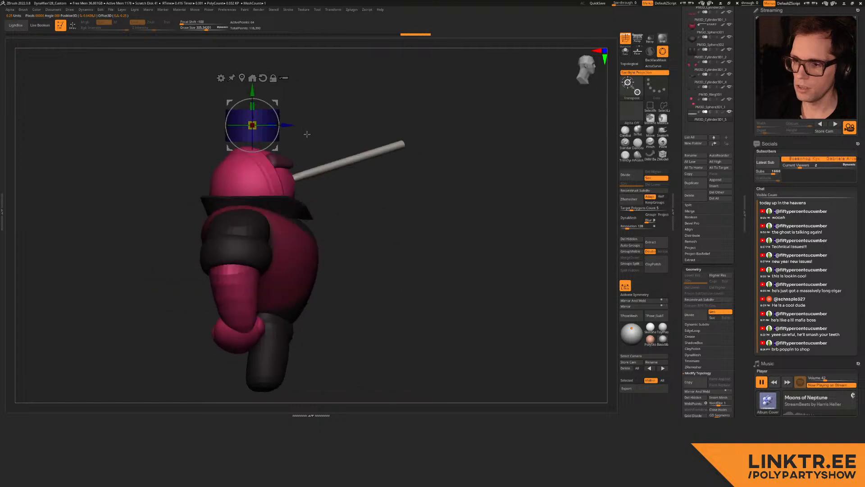
# Step: Stretch the block forward into a tapered shoe shape and close its open holes
pyautogui.moveTo(263, 129); pyautogui.dragTo(321, 125)
pyautogui.press('q')
pyautogui.moveTo(362, 93)
pyautogui.mouseDown(button='right')
pyautogui.moveTo(339, 96)
pyautogui.moveTo(348, 116)
pyautogui.moveTo(358, 108)
pyautogui.mouseUp(button='right')
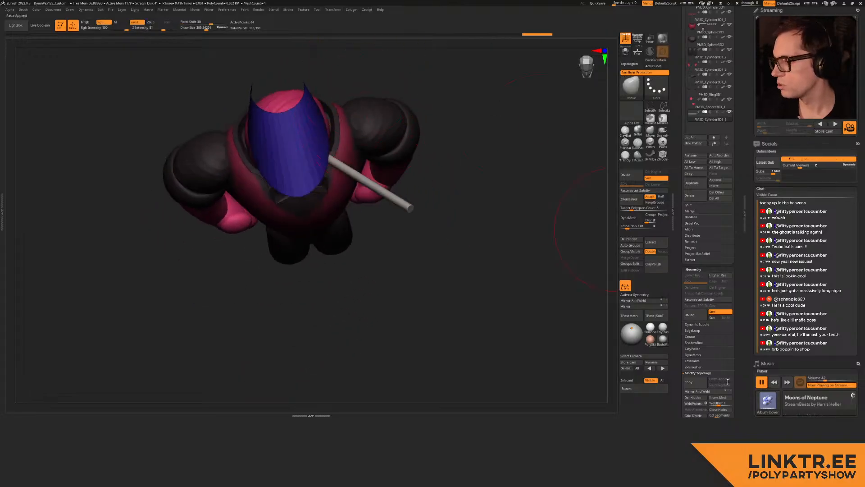
pyautogui.moveTo(681, 367); pyautogui.dragTo(680, 314)
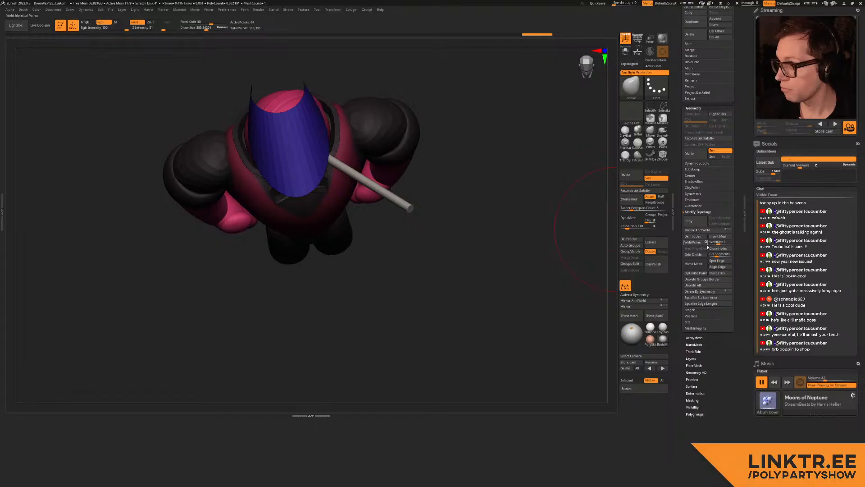
pyautogui.click(718, 248)
# Step: Move the shoe from the head down to the bottom of the legs and turn off the polyframe display
pyautogui.moveTo(333, 245); pyautogui.dragTo(345, 194, button='right')
pyautogui.press('w')
pyautogui.keyDown('alt'); pyautogui.moveTo(306, 145); pyautogui.dragTo(276, 128); pyautogui.keyUp('alt')
pyautogui.moveTo(276, 129); pyautogui.dragTo(307, 379)
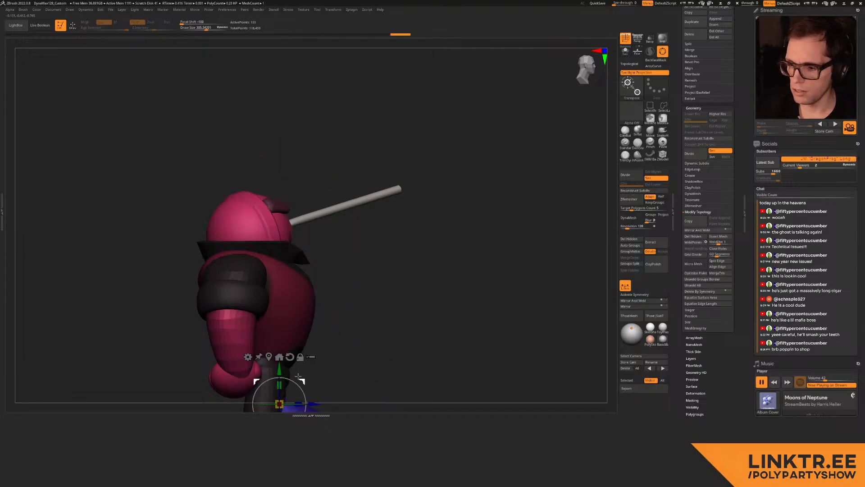
pyautogui.keyDown('alt'); pyautogui.moveTo(317, 308); pyautogui.dragTo(305, 155, button='right'); pyautogui.keyUp('alt')
pyautogui.hotkey('shift', 'f')
# Step: Position and scale the shoe under one leg, checking its fit from the side and front
pyautogui.moveTo(354, 225); pyautogui.dragTo(312, 230, button='right')
pyautogui.keyDown('ctrl'); pyautogui.moveTo(312, 230); pyautogui.dragTo(309, 250, button='right'); pyautogui.keyUp('ctrl')
pyautogui.moveTo(258, 246); pyautogui.dragTo(318, 254)
pyautogui.keyDown('shift'); pyautogui.moveTo(319, 254); pyautogui.dragTo(275, 256, button='right'); pyautogui.keyUp('shift')
pyautogui.moveTo(317, 257); pyautogui.dragTo(340, 257)
pyautogui.keyDown('shift'); pyautogui.moveTo(341, 258); pyautogui.dragTo(350, 269, button='right'); pyautogui.keyUp('shift')
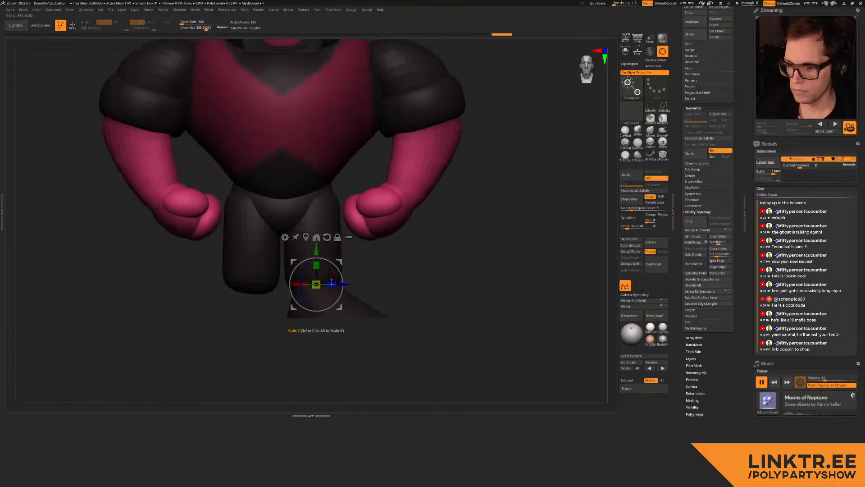
pyautogui.moveTo(320, 280); pyautogui.dragTo(322, 288)
# Step: Subdivide the shoe and smooth it where it meets the leg
pyautogui.press('q')
pyautogui.hotkey('ctrl', 'd')
pyautogui.keyDown('ctrl'); pyautogui.moveTo(390, 255); pyautogui.dragTo(396, 250, button='right'); pyautogui.keyUp('ctrl')
pyautogui.hotkey('ctrl', 'd')
pyautogui.keyDown('shift'); pyautogui.moveTo(339, 292); pyautogui.dragTo(313, 292); pyautogui.keyUp('shift')
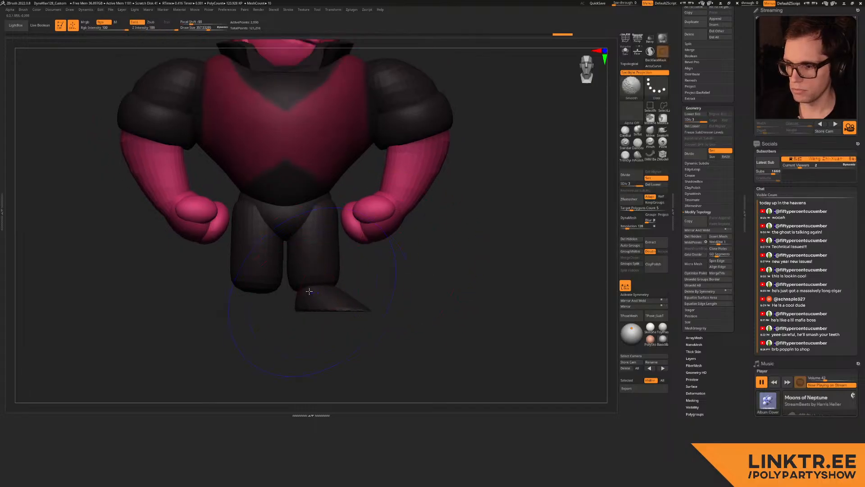
pyautogui.keyDown('alt'); pyautogui.moveTo(370, 283); pyautogui.dragTo(371, 274, button='right'); pyautogui.keyUp('alt')
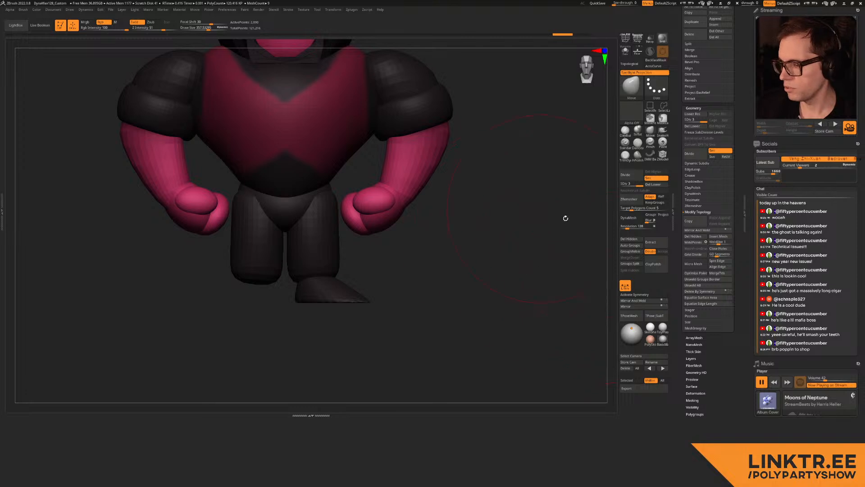
# Step: Delete the shoe's lower subdivision levels, mirror and weld it to the other leg, and adjust both shoes with symmetry on
pyautogui.click(656, 184)
pyautogui.click(645, 301)
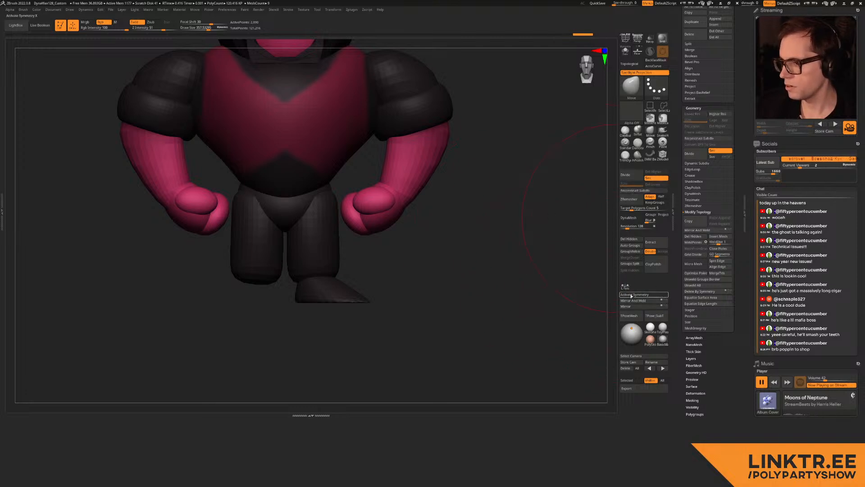
pyautogui.click(631, 292)
pyautogui.keyDown('alt'); pyautogui.moveTo(338, 256); pyautogui.dragTo(348, 261, button='right'); pyautogui.keyUp('alt')
pyautogui.press('w')
pyautogui.press('x')
pyautogui.moveTo(347, 261); pyautogui.dragTo(341, 257)
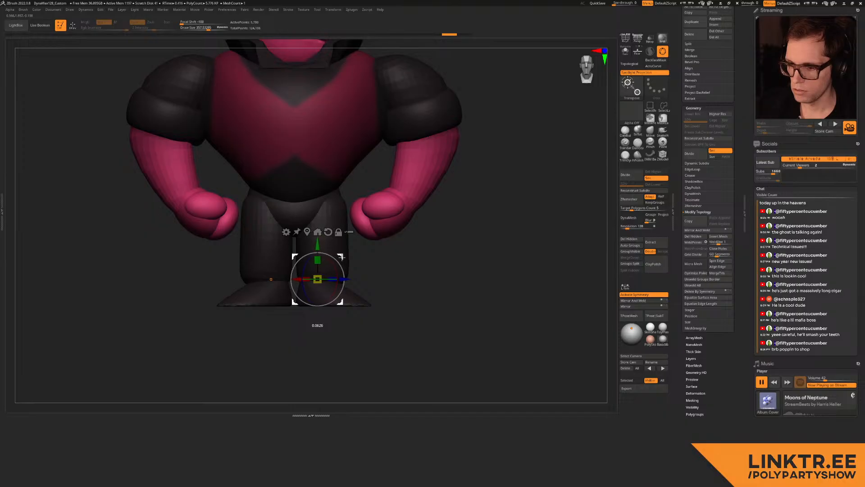
# Step: Move both shoes straight down, away from the ends of the legs
pyautogui.press('q')
pyautogui.moveTo(341, 257)
pyautogui.keyDown('ctrl'); pyautogui.mouseDown(button='right')
pyautogui.moveTo(265, 216)
pyautogui.moveTo(289, 240)
pyautogui.moveTo(339, 237)
pyautogui.moveTo(339, 247)
pyautogui.moveTo(361, 236)
pyautogui.mouseUp(button='right'); pyautogui.keyUp('ctrl')
pyautogui.press('w')
pyautogui.moveTo(332, 254); pyautogui.dragTo(334, 301)
pyautogui.press('q')
# Step: Try lengthening the legs with a second pair of segments reaching down to the shoes, checking the proportions from several angles
pyautogui.press('w')
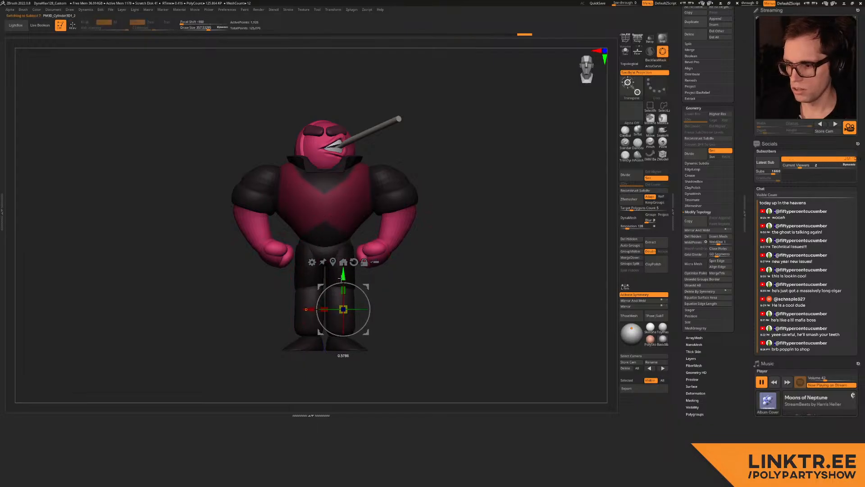
pyautogui.press('q')
pyautogui.moveTo(411, 270)
pyautogui.mouseDown(button='right')
pyautogui.moveTo(400, 256)
pyautogui.moveTo(452, 252)
pyautogui.moveTo(458, 225)
pyautogui.moveTo(509, 231)
pyautogui.moveTo(415, 185)
pyautogui.mouseUp(button='right')
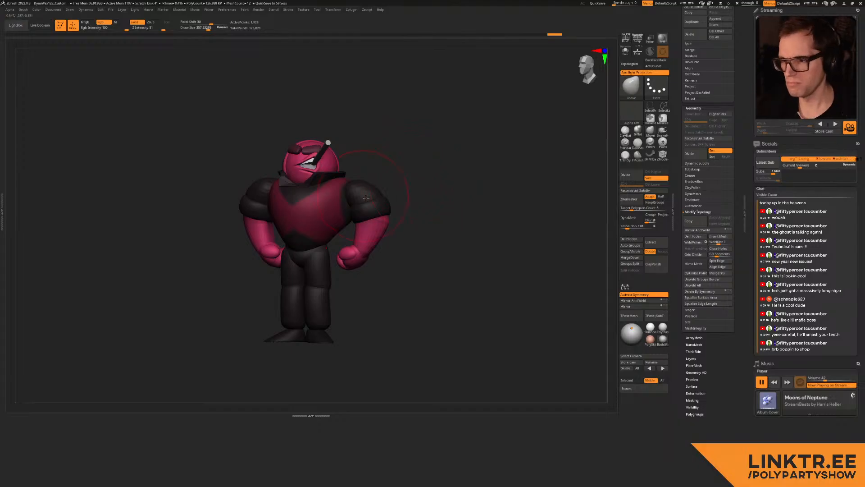
pyautogui.moveTo(363, 196); pyautogui.dragTo(441, 189, button='right')
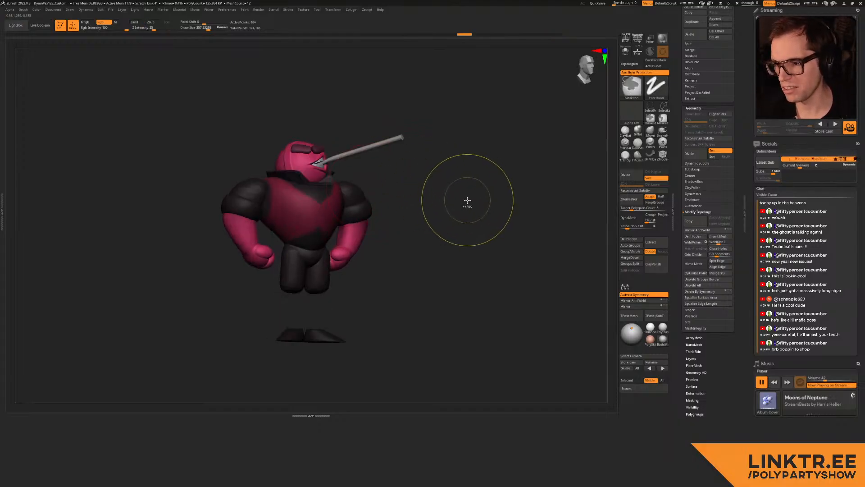
pyautogui.moveTo(414, 228); pyautogui.dragTo(356, 231, button='right')
# Step: Select the shoes and move them up against the bottoms of the short legs
pyautogui.keyDown('ctrl'); pyautogui.moveTo(322, 297); pyautogui.dragTo(311, 343, button='right'); pyautogui.keyUp('ctrl')
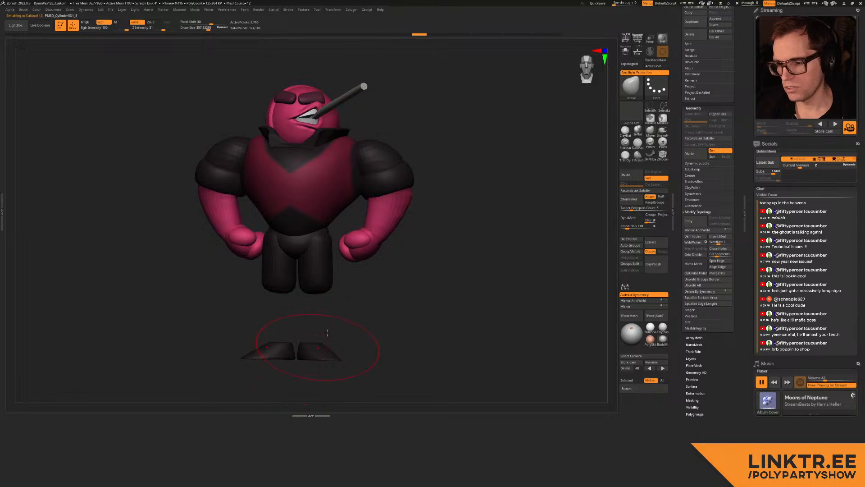
pyautogui.press('w')
pyautogui.moveTo(315, 304)
pyautogui.mouseDown(button='right')
pyautogui.moveTo(327, 257)
pyautogui.moveTo(313, 296)
pyautogui.mouseUp(button='right')
pyautogui.moveTo(310, 301); pyautogui.dragTo(310, 243)
pyautogui.press('q')
# Step: Switch the character to the SkinShade material and check the whole figure's proportions from several angles
pyautogui.moveTo(388, 230)
pyautogui.keyDown('alt'); pyautogui.mouseDown(button='right')
pyautogui.moveTo(400, 252)
pyautogui.moveTo(434, 261)
pyautogui.mouseUp(button='right'); pyautogui.keyUp('alt')
pyautogui.moveTo(434, 262)
pyautogui.keyDown('ctrl'); pyautogui.mouseDown(button='right')
pyautogui.moveTo(408, 230)
pyautogui.moveTo(432, 251)
pyautogui.mouseUp(button='right'); pyautogui.keyUp('ctrl')
pyautogui.moveTo(374, 224)
pyautogui.keyDown('alt'); pyautogui.mouseDown(button='right')
pyautogui.moveTo(375, 254)
pyautogui.moveTo(358, 230)
pyautogui.mouseUp(button='right'); pyautogui.keyUp('alt')
pyautogui.click(650, 328)
pyautogui.moveTo(279, 206); pyautogui.dragTo(393, 236, button='right')
pyautogui.keyDown('alt'); pyautogui.moveTo(393, 235); pyautogui.dragTo(329, 187, button='right'); pyautogui.keyUp('alt')
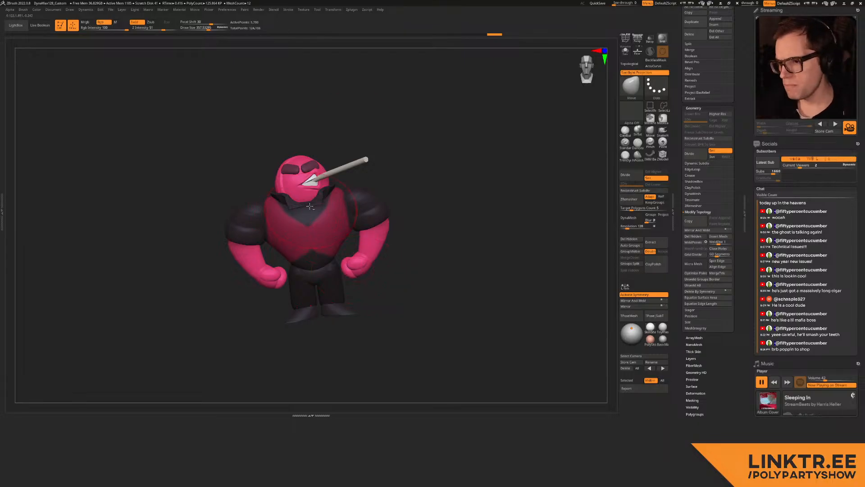
pyautogui.moveTo(392, 212); pyautogui.dragTo(398, 204)
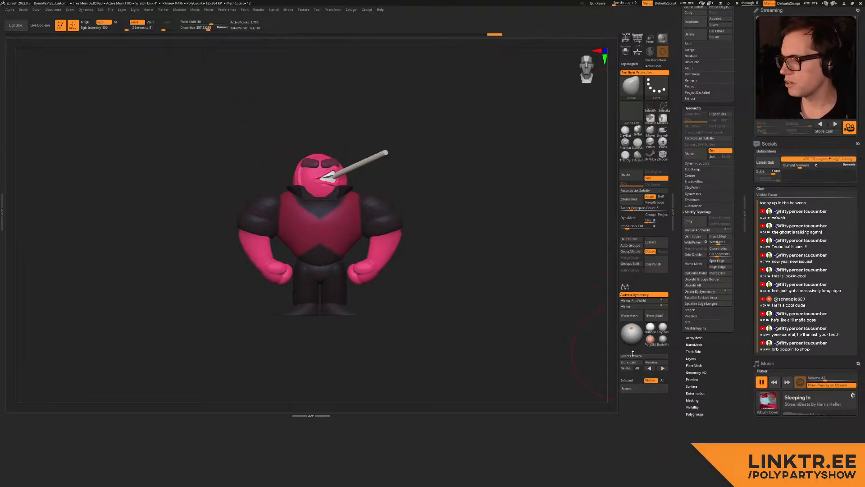
# Step: Build a combined Transpose Master mesh of all subtools and choose a light greyish-pink display colour for it
pyautogui.click(629, 316)
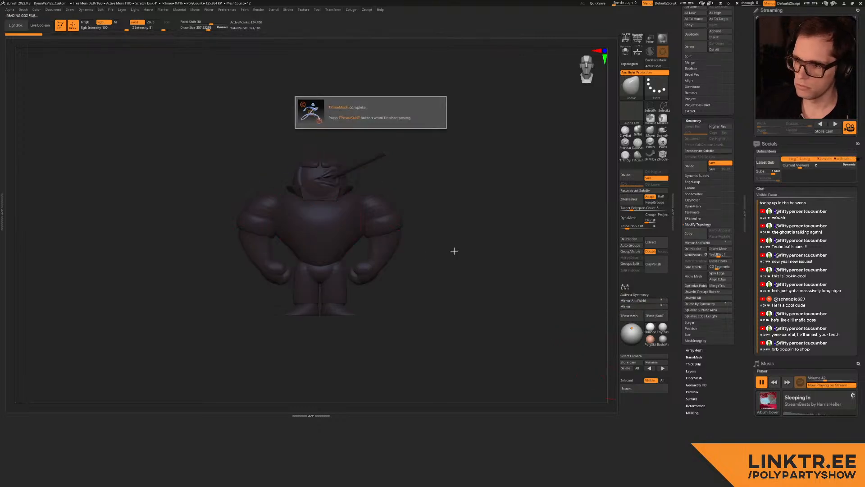
pyautogui.press('w')
pyautogui.press('q')
pyautogui.hotkey('shift', 'c')
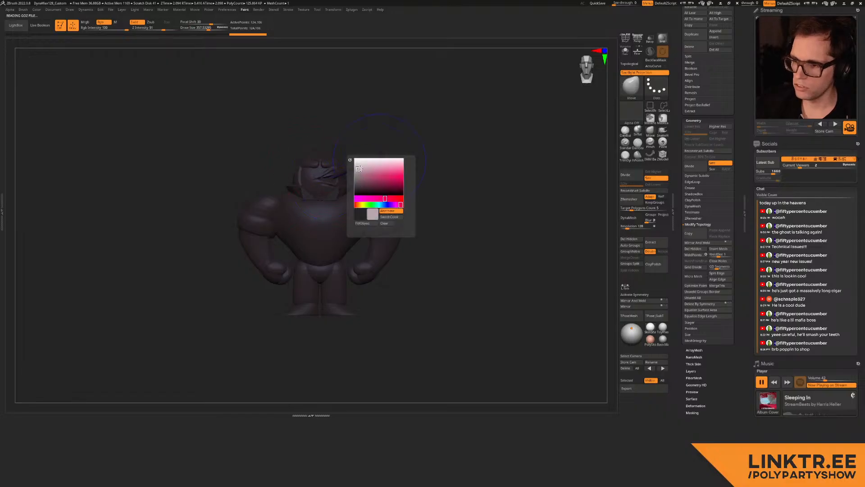
pyautogui.click(359, 169)
pyautogui.keyDown('alt'); pyautogui.moveTo(373, 129); pyautogui.dragTo(369, 166); pyautogui.keyUp('alt')
# Step: Mask the head, face and stick parts of the combined mesh, leaving the collar and body unmasked
pyautogui.keyDown('ctrl'); pyautogui.keyDown('shift'); pyautogui.click(332, 175); pyautogui.keyUp('shift'); pyautogui.keyUp('ctrl')
pyautogui.keyDown('ctrl'); pyautogui.keyDown('shift'); pyautogui.click(332, 180); pyautogui.keyUp('shift'); pyautogui.keyUp('ctrl')
pyautogui.keyDown('ctrl'); pyautogui.keyDown('shift'); pyautogui.click(332, 185); pyautogui.keyUp('shift'); pyautogui.keyUp('ctrl')
pyautogui.keyDown('ctrl'); pyautogui.keyDown('shift'); pyautogui.click(336, 191); pyautogui.keyUp('shift'); pyautogui.keyUp('ctrl')
pyautogui.keyDown('ctrl'); pyautogui.keyDown('shift'); pyautogui.click(351, 190); pyautogui.keyUp('shift'); pyautogui.keyUp('ctrl')
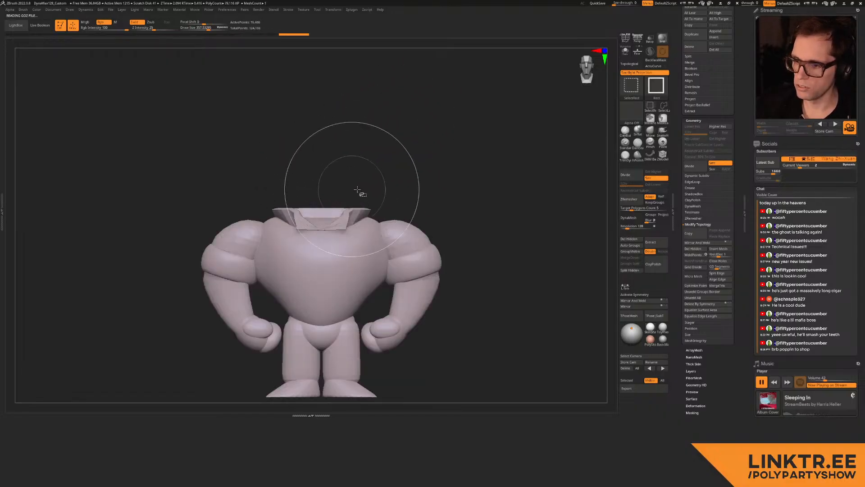
pyautogui.keyDown('ctrl'); pyautogui.click(440, 142); pyautogui.keyUp('ctrl')
pyautogui.hotkey('ctrl', 'w')
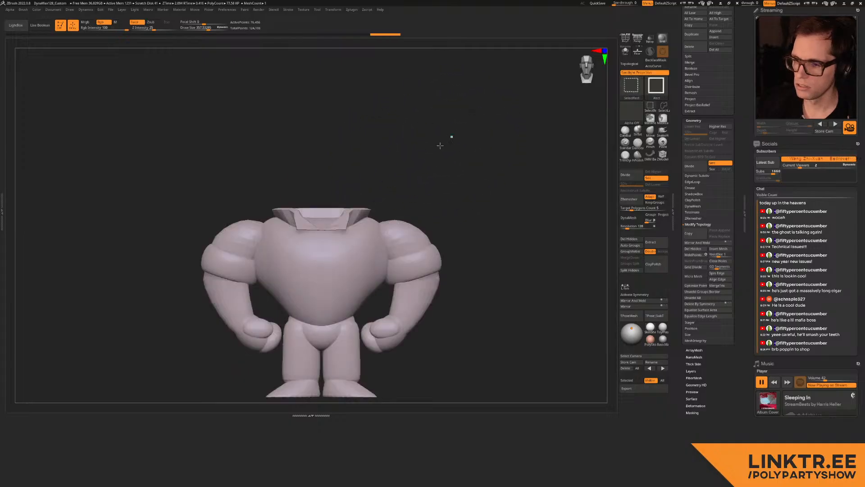
pyautogui.keyDown('ctrl'); pyautogui.keyDown('shift'); pyautogui.moveTo(449, 139); pyautogui.dragTo(439, 147); pyautogui.keyUp('shift'); pyautogui.keyUp('ctrl')
pyautogui.keyDown('ctrl'); pyautogui.click(470, 146); pyautogui.keyUp('ctrl')
pyautogui.keyDown('ctrl'); pyautogui.keyDown('shift'); pyautogui.click(470, 147); pyautogui.keyUp('shift'); pyautogui.keyUp('ctrl')
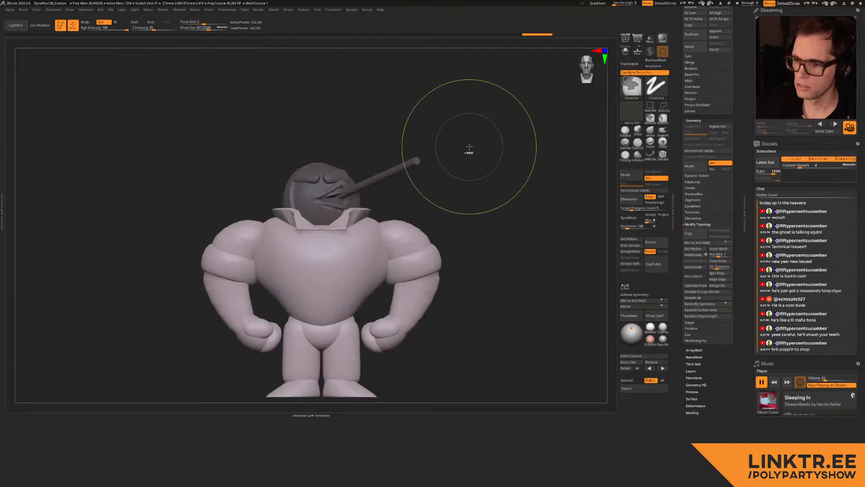
# Step: Scale the unmasked body down relative to the head and reposition it under the head
pyautogui.press('w')
pyautogui.moveTo(322, 205); pyautogui.dragTo(312, 205)
pyautogui.press('q')
pyautogui.moveTo(417, 183)
pyautogui.keyDown('alt'); pyautogui.mouseDown()
pyautogui.moveTo(464, 201)
pyautogui.moveTo(427, 191)
pyautogui.mouseUp(); pyautogui.keyUp('alt')
pyautogui.press('w')
pyautogui.moveTo(334, 180)
pyautogui.mouseDown()
pyautogui.moveTo(357, 161)
pyautogui.moveTo(436, 165)
pyautogui.mouseUp()
# Step: Use the Move brush with symmetry to pull the collar's outer edges slightly outward
pyautogui.press('q')
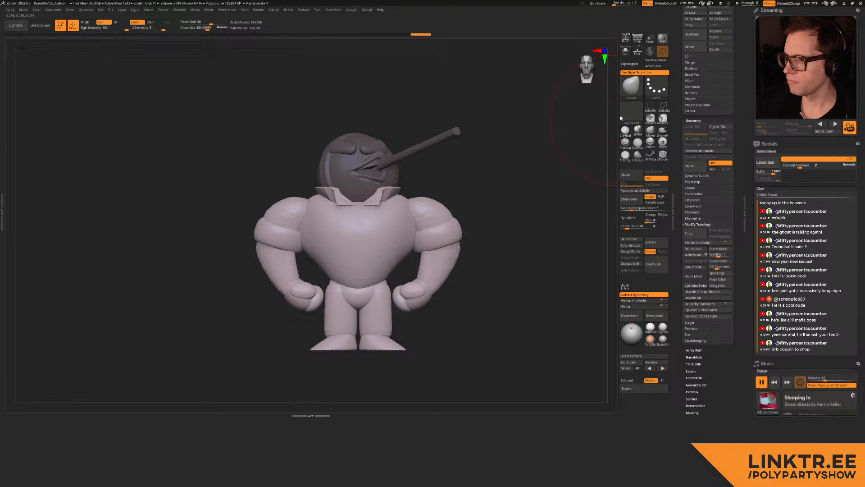
pyautogui.moveTo(298, 197); pyautogui.dragTo(301, 197)
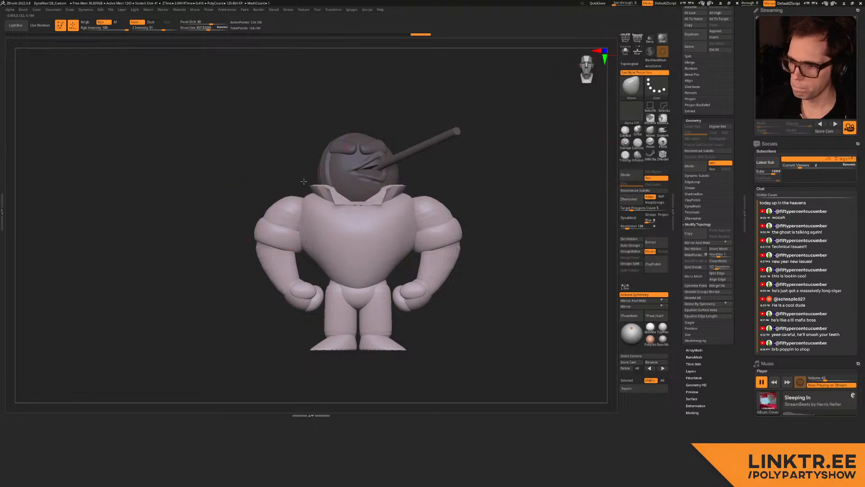
# Step: Invert the mask to free the head and scale it up uniformly by about 1.09
pyautogui.moveTo(241, 186)
pyautogui.mouseDown()
pyautogui.moveTo(310, 189)
pyautogui.moveTo(299, 193)
pyautogui.moveTo(280, 179)
pyautogui.moveTo(319, 196)
pyautogui.mouseUp()
pyautogui.moveTo(339, 205)
pyautogui.mouseDown(button='right')
pyautogui.moveTo(329, 180)
pyautogui.moveTo(270, 172)
pyautogui.mouseUp(button='right')
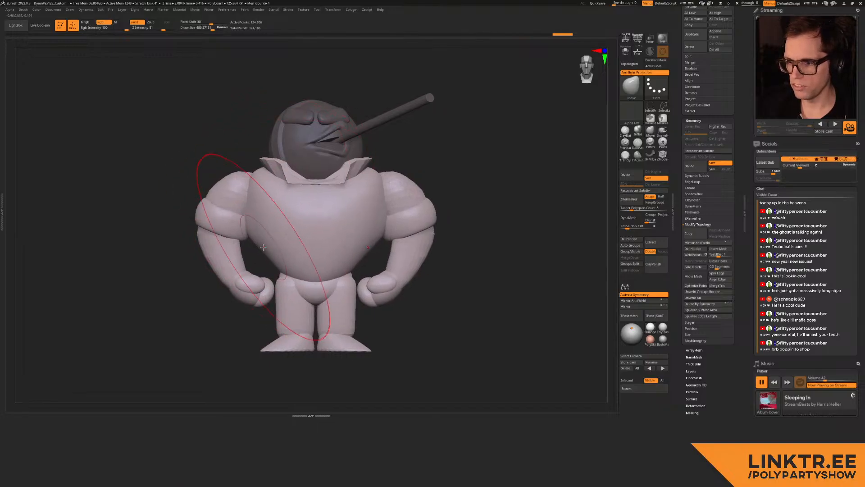
pyautogui.moveTo(265, 247)
pyautogui.mouseDown(button='right')
pyautogui.moveTo(300, 251)
pyautogui.moveTo(287, 244)
pyautogui.moveTo(271, 199)
pyautogui.moveTo(254, 199)
pyautogui.moveTo(259, 213)
pyautogui.moveTo(356, 201)
pyautogui.moveTo(328, 225)
pyautogui.moveTo(330, 269)
pyautogui.mouseUp(button='right')
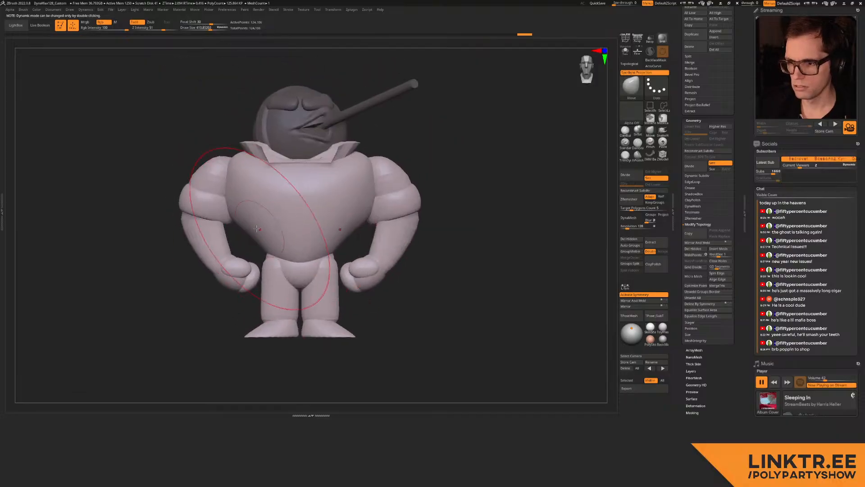
pyautogui.moveTo(269, 202)
pyautogui.mouseDown(button='right')
pyautogui.moveTo(252, 212)
pyautogui.moveTo(257, 252)
pyautogui.moveTo(291, 214)
pyautogui.moveTo(297, 222)
pyautogui.moveTo(335, 207)
pyautogui.moveTo(260, 158)
pyautogui.moveTo(374, 210)
pyautogui.moveTo(301, 203)
pyautogui.moveTo(290, 242)
pyautogui.moveTo(366, 193)
pyautogui.moveTo(342, 194)
pyautogui.moveTo(318, 214)
pyautogui.mouseUp(button='right')
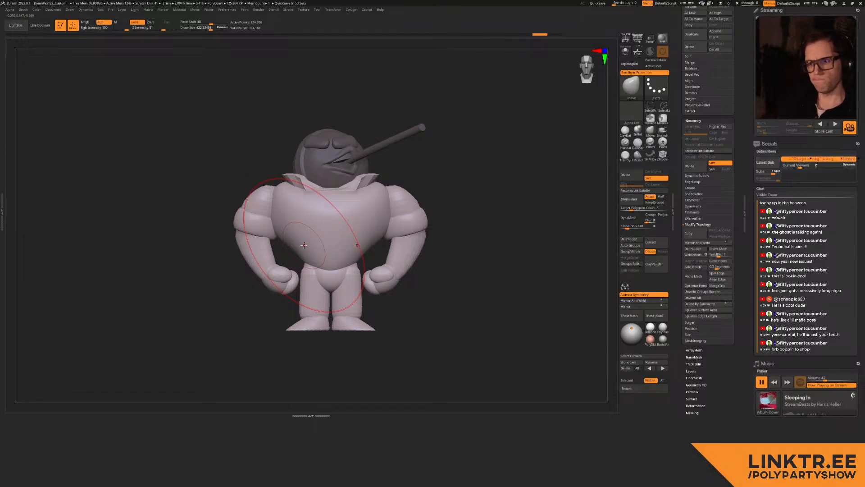
pyautogui.press('w')
pyautogui.keyDown('ctrl'); pyautogui.click(390, 182); pyautogui.keyUp('ctrl')
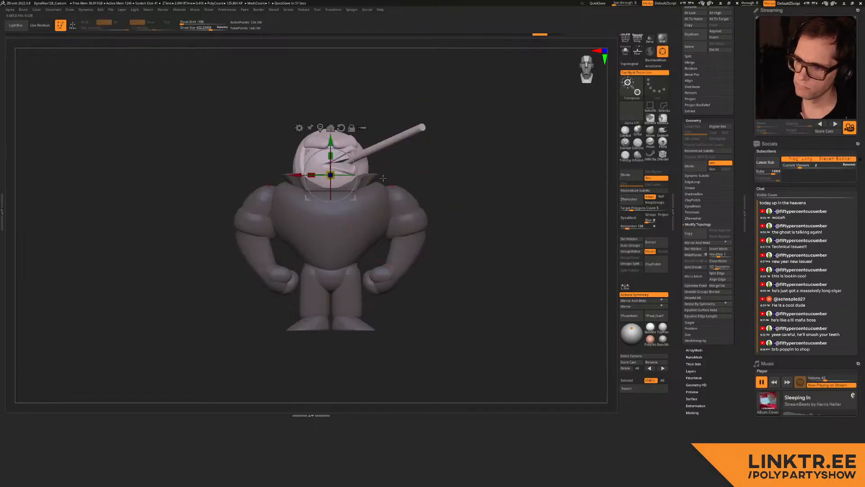
pyautogui.moveTo(336, 177); pyautogui.dragTo(339, 179)
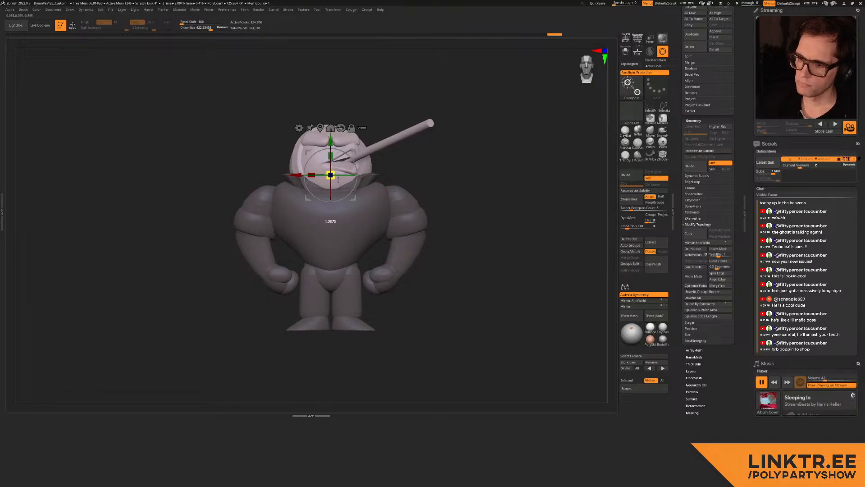
pyautogui.press('q')
# Step: Transfer the transposed pose from the combined mesh back to the character's individual subtools
pyautogui.moveTo(434, 133)
pyautogui.mouseDown()
pyautogui.moveTo(441, 144)
pyautogui.moveTo(480, 158)
pyautogui.moveTo(459, 164)
pyautogui.moveTo(451, 155)
pyautogui.mouseUp()
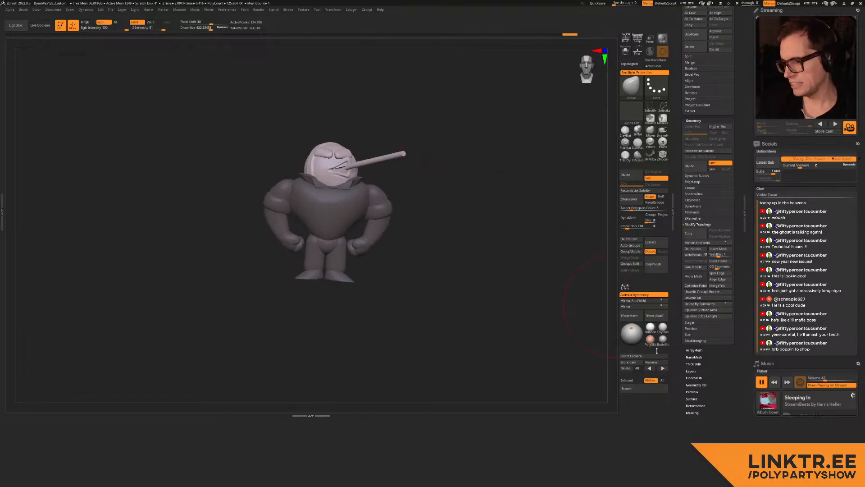
pyautogui.click(662, 317)
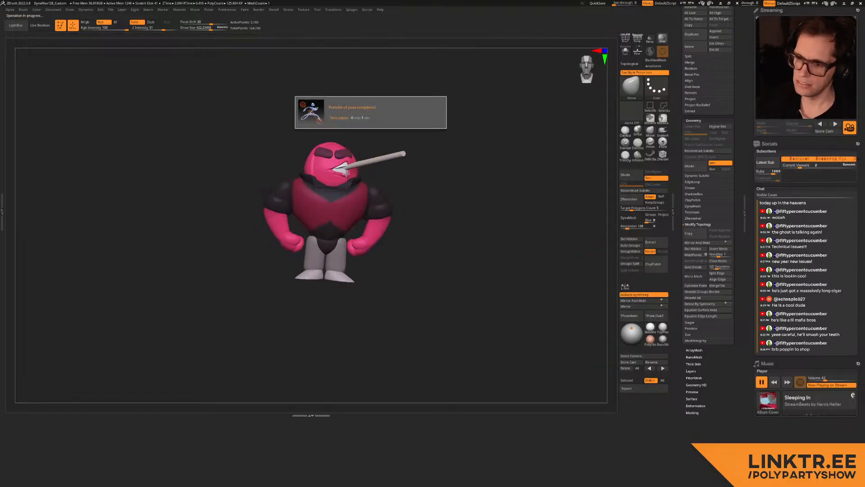
pyautogui.moveTo(448, 177); pyautogui.dragTo(380, 153)
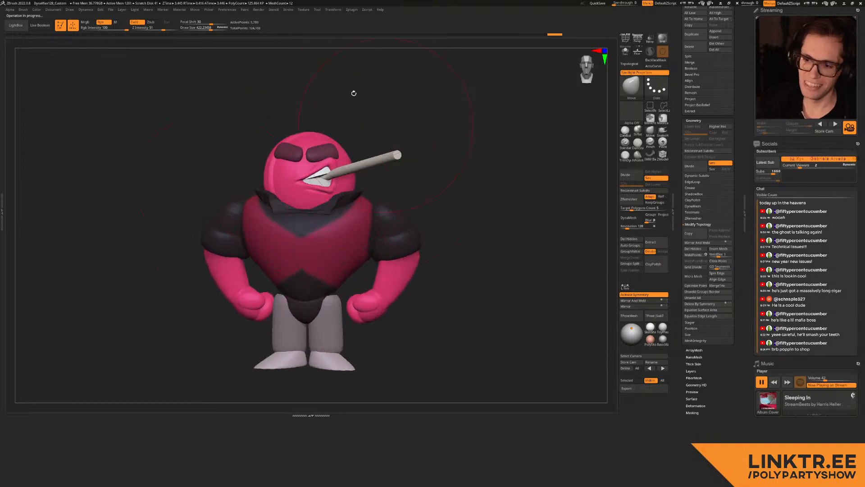
# Step: Fill the legs subtool with the dark grey suit colour
pyautogui.moveTo(222, 189); pyautogui.dragTo(243, 193)
pyautogui.keyDown('alt'); pyautogui.moveTo(243, 193); pyautogui.dragTo(262, 164); pyautogui.keyUp('alt')
pyautogui.keyDown('alt'); pyautogui.click(300, 220); pyautogui.keyUp('alt')
pyautogui.hotkey('shift', 'f')
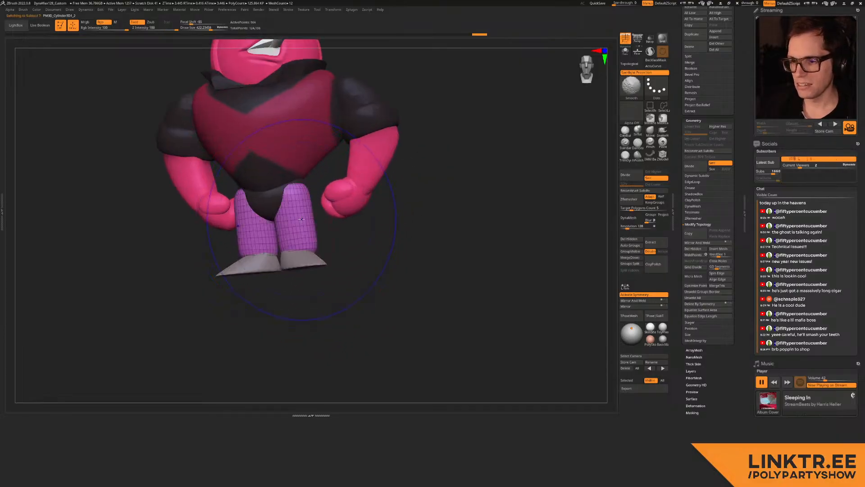
pyautogui.hotkey('shift', 'f')
pyautogui.hotkey('shift', 'c')
pyautogui.click(345, 311)
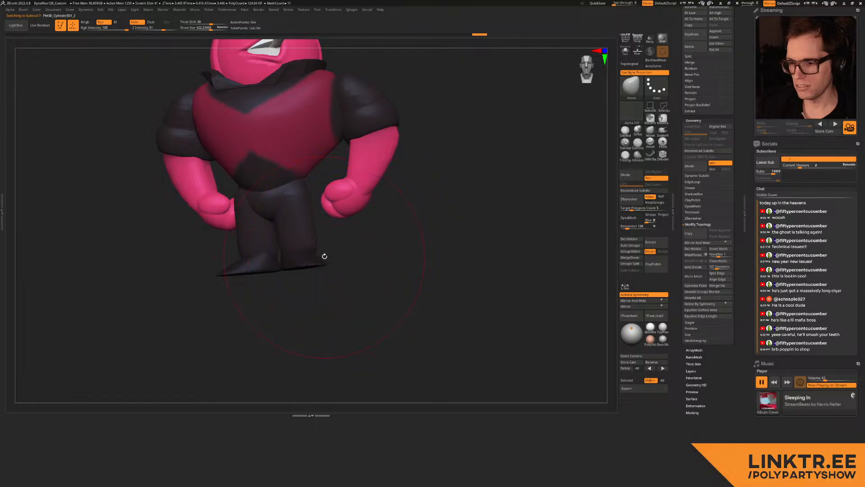
# Step: Pick a near-black colour and fill the shoes subtool with it
pyautogui.keyDown('alt'); pyautogui.click(315, 265); pyautogui.keyUp('alt')
pyautogui.press('c')
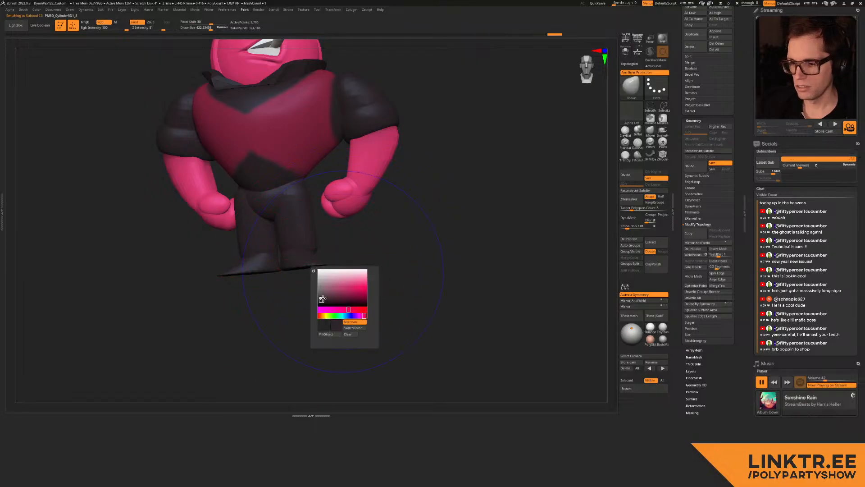
pyautogui.moveTo(321, 303); pyautogui.dragTo(320, 304)
pyautogui.click(331, 337)
pyautogui.keyDown('alt'); pyautogui.moveTo(331, 198); pyautogui.dragTo(346, 257, button='right'); pyautogui.keyUp('alt')
pyautogui.moveTo(377, 217); pyautogui.dragTo(513, 137, button='right')
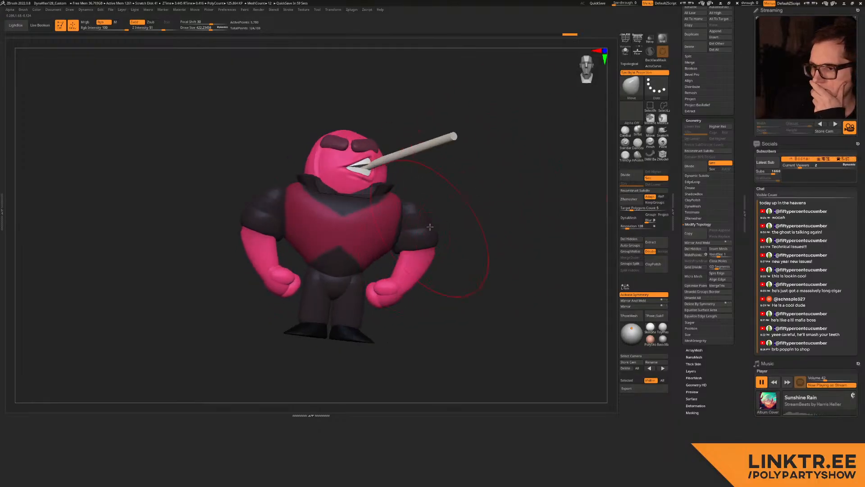
# Step: Puff out the upper arms with a large Inflate brush
pyautogui.keyDown('ctrl'); pyautogui.moveTo(429, 254); pyautogui.dragTo(372, 185, button='right'); pyautogui.keyUp('ctrl')
pyautogui.keyDown('alt'); pyautogui.click(426, 260); pyautogui.keyUp('alt')
pyautogui.click(634, 132)
pyautogui.press('s')
pyautogui.moveTo(367, 183); pyautogui.dragTo(365, 208)
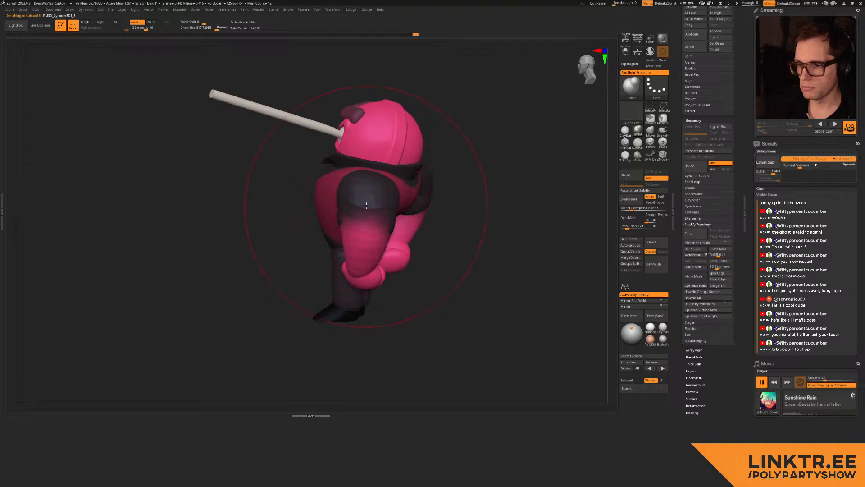
pyautogui.moveTo(351, 268)
pyautogui.mouseDown(button='right')
pyautogui.moveTo(359, 207)
pyautogui.moveTo(483, 207)
pyautogui.mouseUp(button='right')
pyautogui.moveTo(281, 191)
pyautogui.mouseDown(button='right')
pyautogui.moveTo(293, 211)
pyautogui.moveTo(315, 209)
pyautogui.moveTo(273, 192)
pyautogui.moveTo(333, 180)
pyautogui.moveTo(356, 187)
pyautogui.mouseUp(button='right')
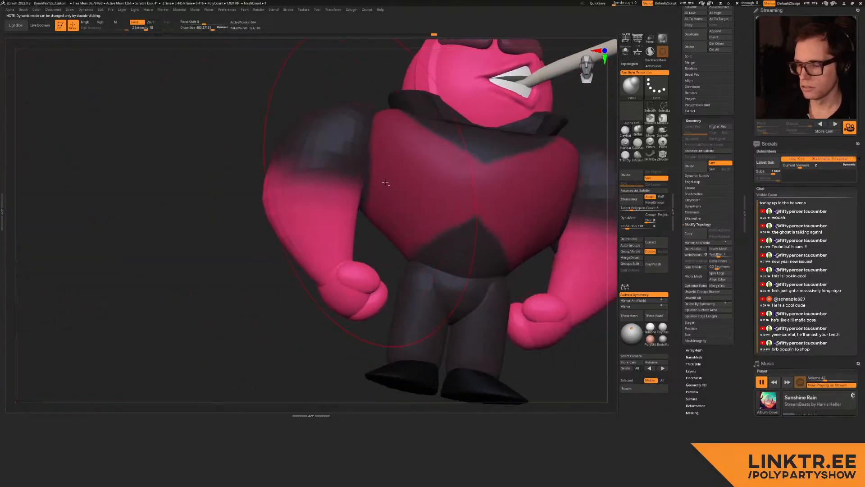
# Step: Select the ring subtool that forms the sleeve cuffs and bring up its transform gizmo
pyautogui.scroll(5, 714, 128)
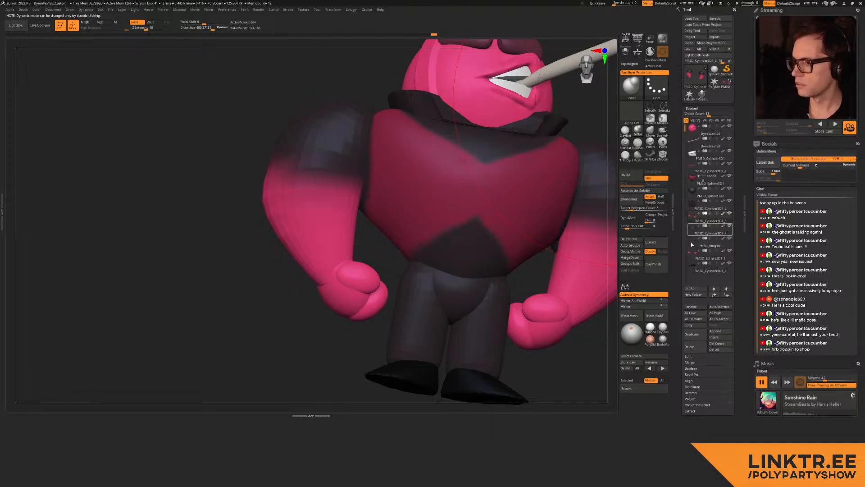
pyautogui.click(695, 243)
pyautogui.press('w')
pyautogui.keyDown('alt'); pyautogui.moveTo(304, 189); pyautogui.dragTo(254, 188, button='right'); pyautogui.keyUp('alt')
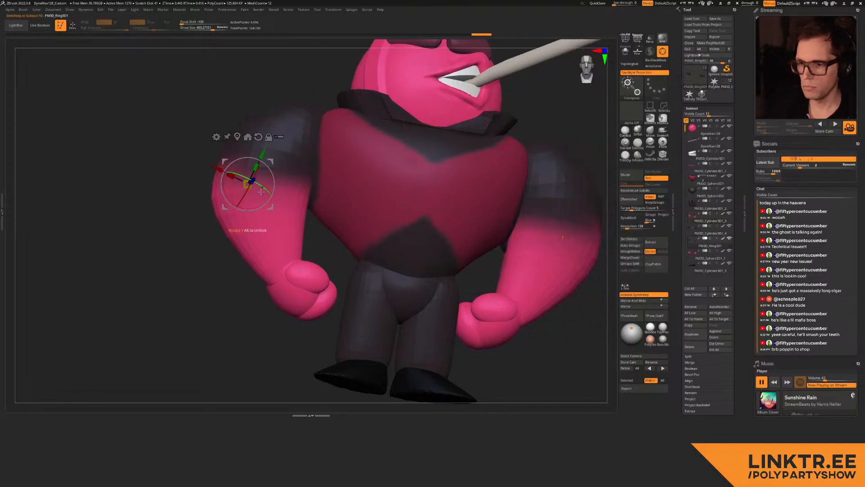
# Step: Try bulging the sleeve cuffs with the Inflate brush and undo the changes
pyautogui.press('q')
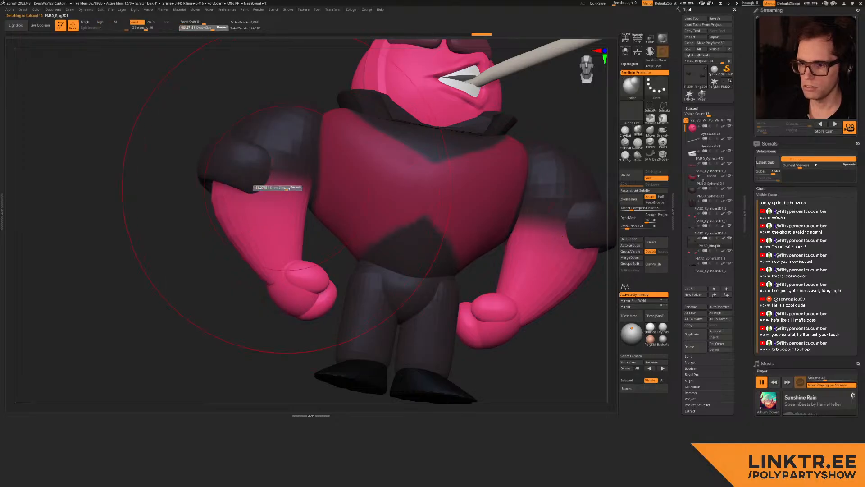
pyautogui.moveTo(336, 209); pyautogui.dragTo(363, 197)
pyautogui.hotkey('ctrl', 'z')
pyautogui.hotkey('ctrl', 'z')
# Step: Scale the sleeve cuffs up uniformly by about 1.12
pyautogui.click(650, 131)
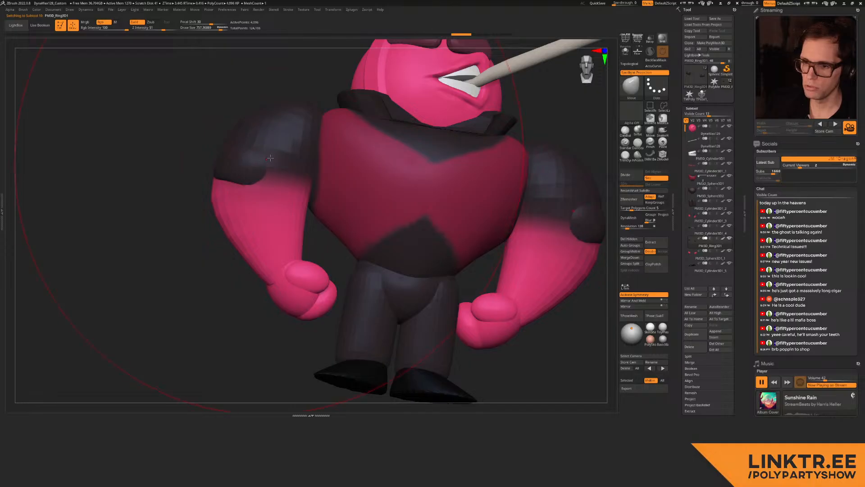
pyautogui.press('w')
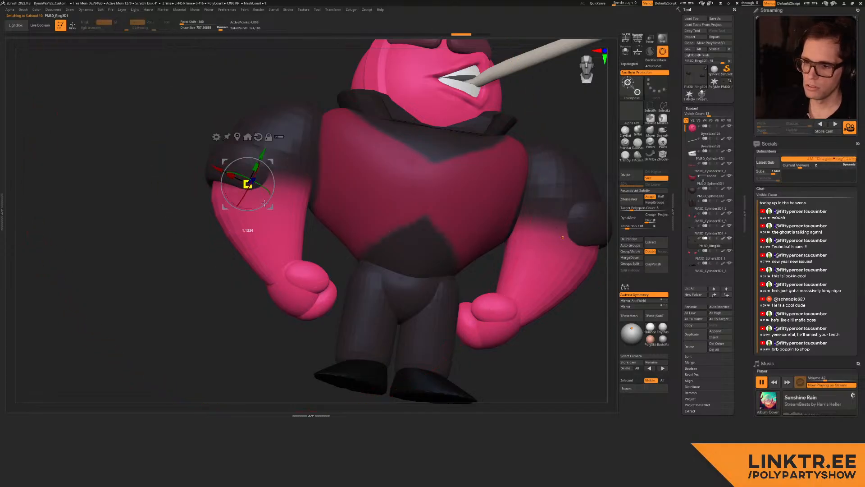
pyautogui.press('q')
# Step: Reshape the sleeve cuffs around the upper arms with the Move brush, adjusting the brush size as needed
pyautogui.moveTo(294, 161); pyautogui.dragTo(294, 171)
pyautogui.moveTo(293, 168); pyautogui.dragTo(238, 166, button='right')
pyautogui.press('s')
pyautogui.moveTo(240, 166); pyautogui.dragTo(244, 166)
pyautogui.moveTo(243, 166)
pyautogui.mouseDown(button='right')
pyautogui.moveTo(283, 168)
pyautogui.moveTo(253, 184)
pyautogui.moveTo(256, 214)
pyautogui.moveTo(261, 179)
pyautogui.mouseUp(button='right')
pyautogui.press('s')
pyautogui.moveTo(265, 178); pyautogui.dragTo(263, 178)
pyautogui.moveTo(260, 171); pyautogui.dragTo(243, 148)
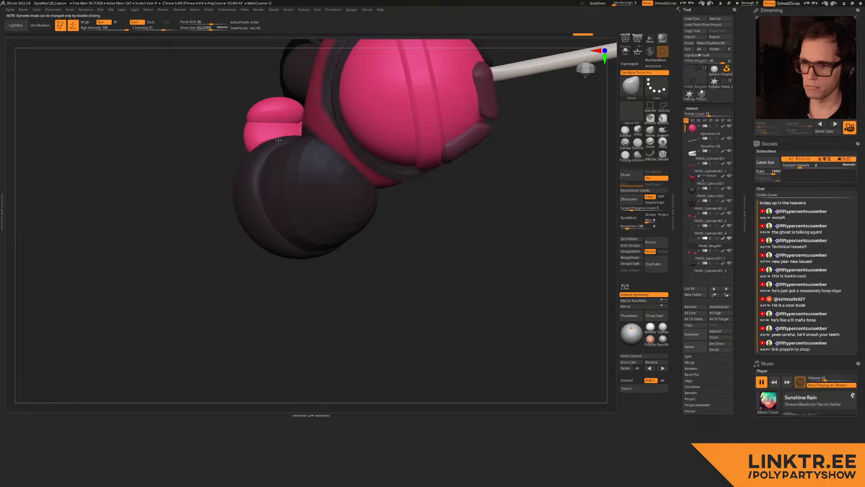
# Step: Refine the outer contour of the sleeve cuffs from above with a smaller Move brush
pyautogui.moveTo(263, 225)
pyautogui.mouseDown(button='right')
pyautogui.moveTo(277, 207)
pyautogui.moveTo(270, 223)
pyautogui.mouseUp(button='right')
pyautogui.press('s')
pyautogui.moveTo(269, 225); pyautogui.dragTo(275, 232)
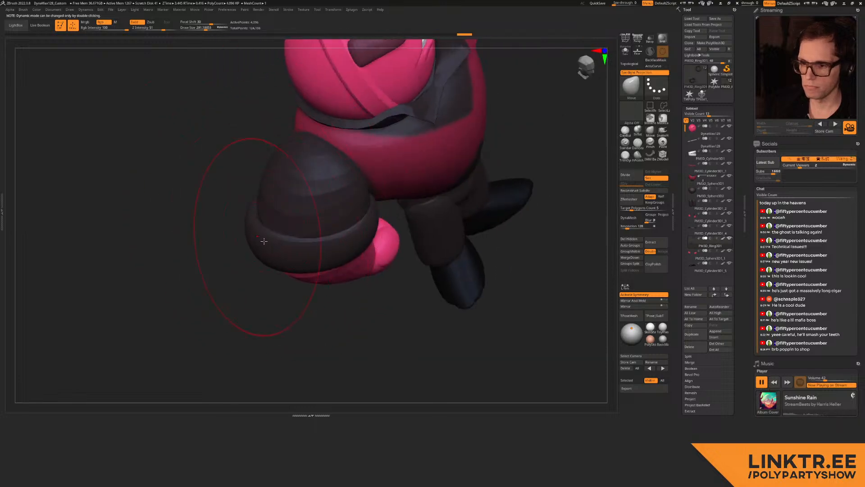
pyautogui.moveTo(276, 233); pyautogui.dragTo(305, 254, button='right')
pyautogui.moveTo(305, 254); pyautogui.dragTo(296, 259)
pyautogui.moveTo(316, 246); pyautogui.dragTo(349, 209, button='right')
pyautogui.moveTo(350, 209)
pyautogui.keyDown('ctrl'); pyautogui.mouseDown(button='right')
pyautogui.moveTo(371, 182)
pyautogui.moveTo(367, 236)
pyautogui.moveTo(292, 175)
pyautogui.moveTo(325, 144)
pyautogui.mouseUp(button='right'); pyautogui.keyUp('ctrl')
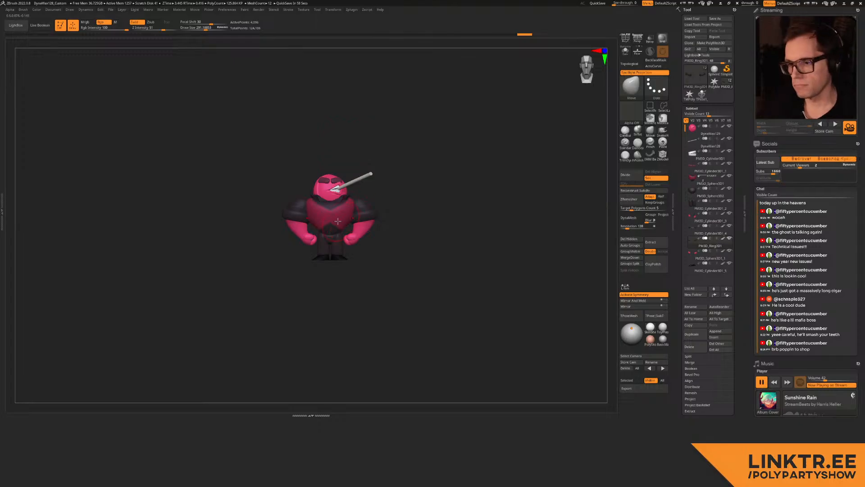
# Step: Pull the sleeve cuffs into a wider puffed silhouette and smooth them at the back
pyautogui.keyDown('ctrl'); pyautogui.moveTo(342, 221); pyautogui.dragTo(297, 341, button='right'); pyautogui.keyUp('ctrl')
pyautogui.press('s')
pyautogui.moveTo(299, 244)
pyautogui.mouseDown()
pyautogui.moveTo(303, 251)
pyautogui.moveTo(269, 230)
pyautogui.mouseUp()
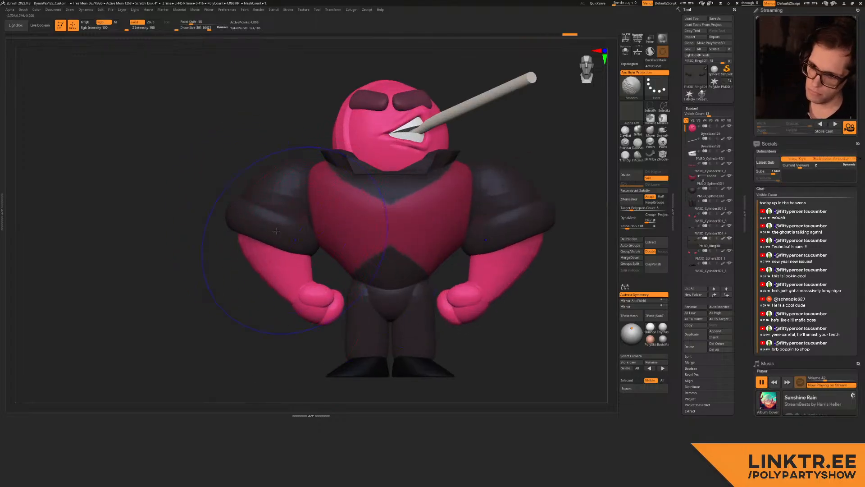
pyautogui.moveTo(247, 248); pyautogui.dragTo(251, 232, button='right')
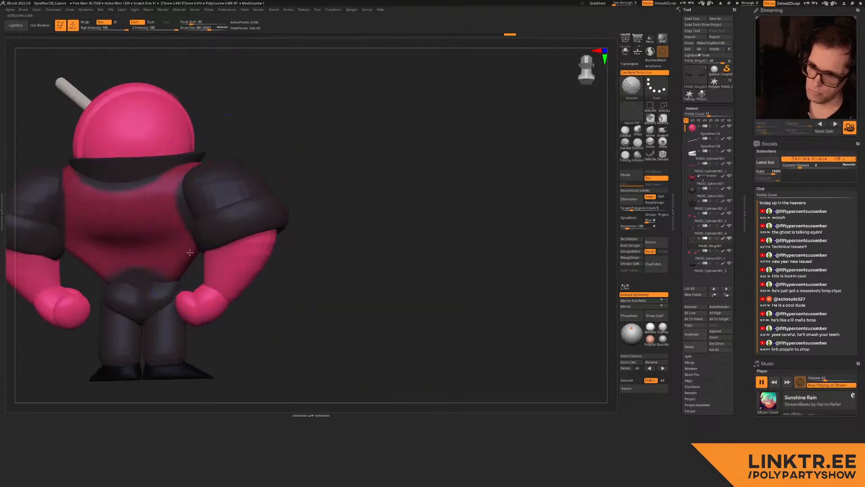
pyautogui.keyDown('shift'); pyautogui.moveTo(236, 261); pyautogui.dragTo(239, 256); pyautogui.keyUp('shift')
pyautogui.moveTo(238, 256); pyautogui.dragTo(251, 242, button='right')
# Step: Adjust the arms where they emerge from the sleeves with the Move brush
pyautogui.keyDown('alt'); pyautogui.click(254, 247); pyautogui.keyUp('alt')
pyautogui.press('s')
pyautogui.moveTo(251, 243); pyautogui.dragTo(258, 238)
pyautogui.press('s')
pyautogui.moveTo(370, 251); pyautogui.dragTo(235, 232, button='right')
# Step: Reshape the torso's shoulder and side contours with the Move brush
pyautogui.keyDown('alt'); pyautogui.click(370, 212); pyautogui.keyUp('alt')
pyautogui.moveTo(360, 215); pyautogui.dragTo(331, 218, button='right')
pyautogui.press('f')
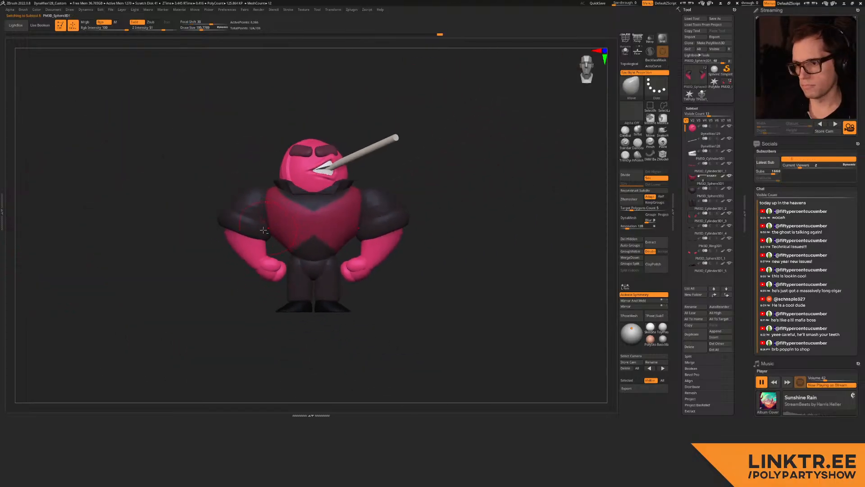
pyautogui.moveTo(258, 212)
pyautogui.keyDown('ctrl'); pyautogui.mouseDown(button='right')
pyautogui.moveTo(263, 190)
pyautogui.moveTo(267, 199)
pyautogui.moveTo(292, 183)
pyautogui.mouseUp(button='right'); pyautogui.keyUp('ctrl')
pyautogui.press('s')
pyautogui.moveTo(266, 180); pyautogui.dragTo(268, 179)
pyautogui.moveTo(266, 172); pyautogui.dragTo(264, 170, button='right')
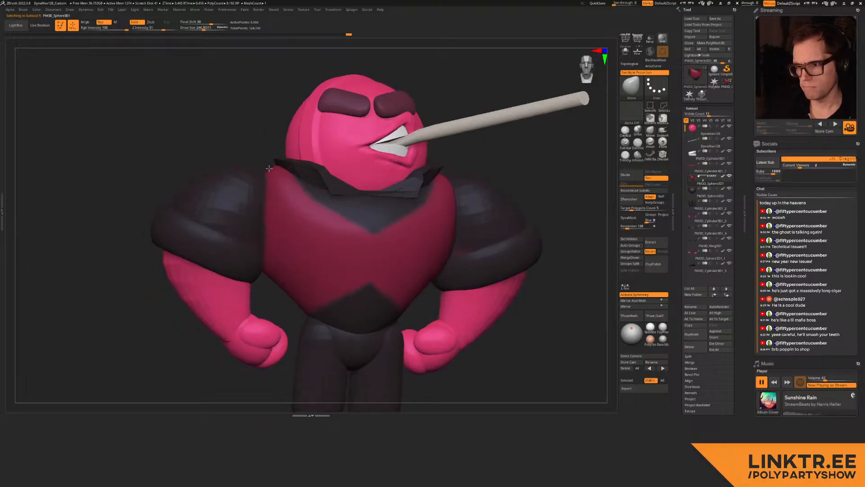
pyautogui.moveTo(274, 231); pyautogui.dragTo(277, 223, button='right')
pyautogui.moveTo(276, 222); pyautogui.dragTo(281, 219)
pyautogui.press('f')
pyautogui.moveTo(283, 214)
pyautogui.mouseDown(button='right')
pyautogui.moveTo(357, 207)
pyautogui.moveTo(342, 207)
pyautogui.moveTo(343, 197)
pyautogui.mouseUp(button='right')
pyautogui.moveTo(305, 264); pyautogui.dragTo(312, 286, button='right')
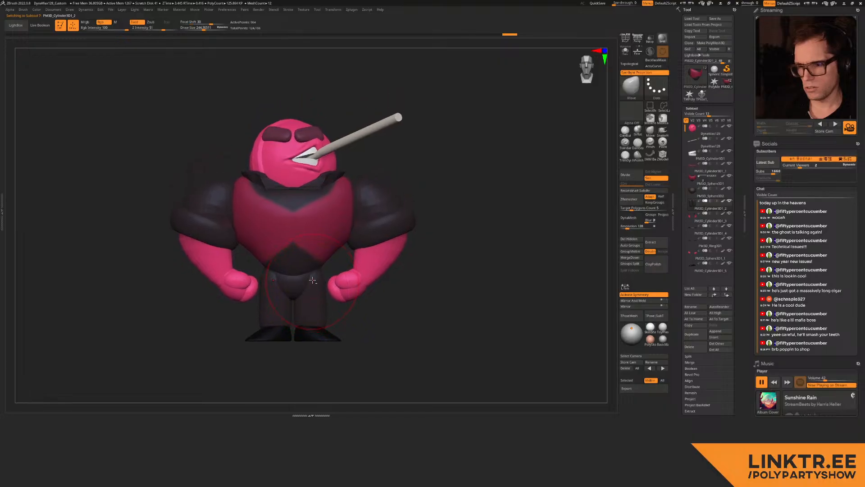
# Step: Duplicate the head subtool and move the copy sideways, clear of the character
pyautogui.click(691, 130)
pyautogui.press('w')
pyautogui.keyDown('alt'); pyautogui.moveTo(444, 186); pyautogui.dragTo(447, 185, button='right'); pyautogui.keyUp('alt')
pyautogui.keyDown('alt'); pyautogui.moveTo(448, 185); pyautogui.dragTo(442, 189, button='right'); pyautogui.keyUp('alt')
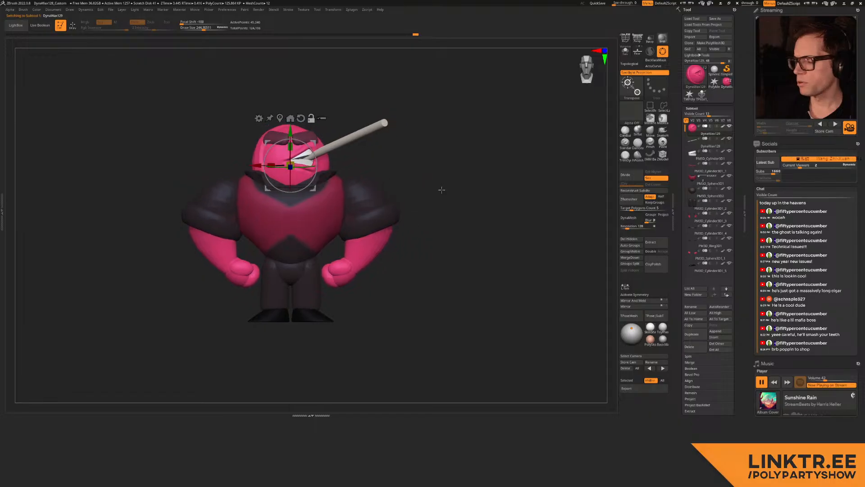
pyautogui.click(691, 333)
pyautogui.keyDown('alt'); pyautogui.moveTo(377, 161); pyautogui.dragTo(365, 156, button='right'); pyautogui.keyUp('alt')
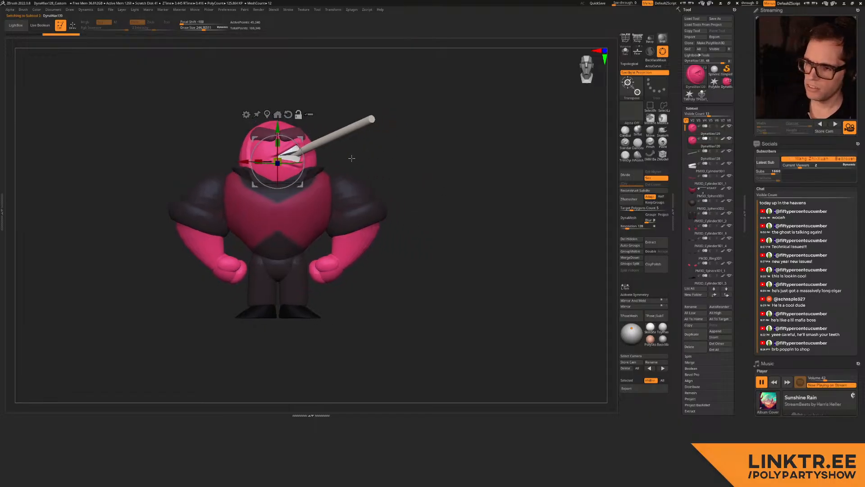
pyautogui.moveTo(242, 162); pyautogui.dragTo(386, 161)
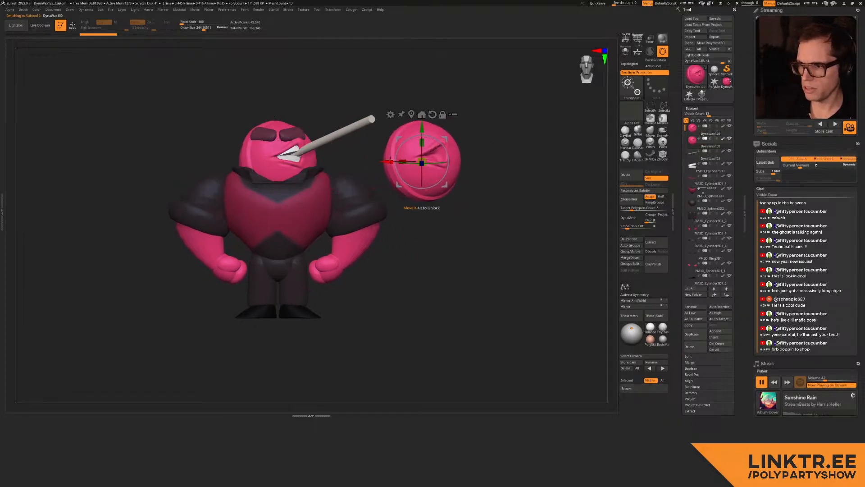
# Step: Copy the separated head downward to build a vertical stack of three heads beside the character
pyautogui.keyDown('ctrl'); pyautogui.moveTo(426, 127); pyautogui.dragTo(420, 285); pyautogui.keyUp('ctrl')
pyautogui.keyDown('ctrl'); pyautogui.moveTo(497, 234); pyautogui.dragTo(508, 244); pyautogui.keyUp('ctrl')
pyautogui.moveTo(387, 323)
pyautogui.mouseDown()
pyautogui.moveTo(249, 328)
pyautogui.moveTo(390, 308)
pyautogui.mouseUp()
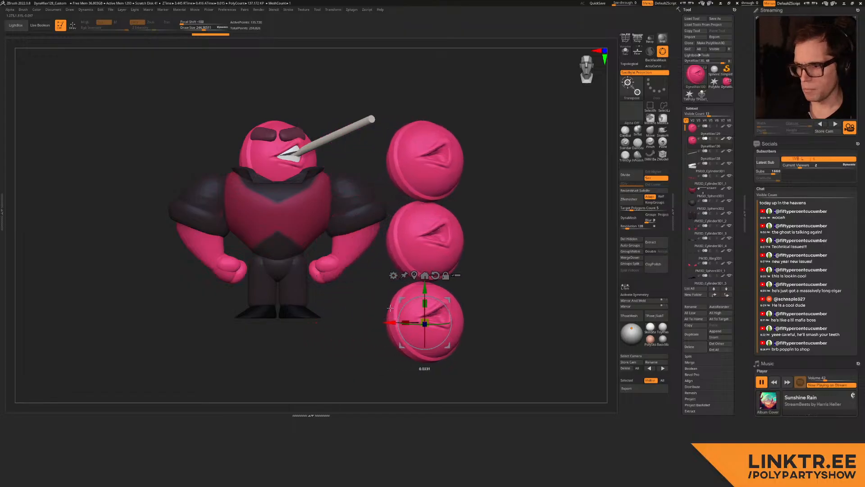
pyautogui.press('q')
pyautogui.moveTo(479, 189); pyautogui.dragTo(464, 198)
pyautogui.keyDown('ctrl'); pyautogui.moveTo(365, 229); pyautogui.dragTo(368, 240, button='right'); pyautogui.keyUp('ctrl')
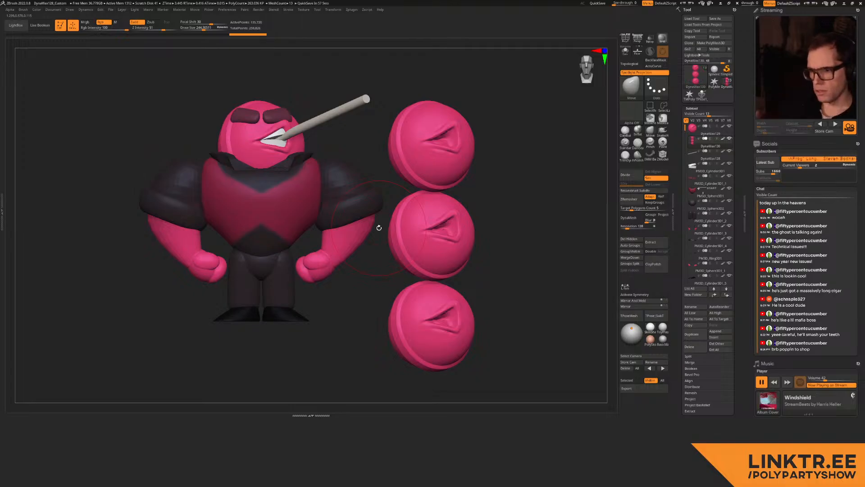
# Step: Move the head stack up and draw horizontal transpose lines across the character from the lower edges of the middle and lowest heads
pyautogui.press('w')
pyautogui.moveTo(396, 324); pyautogui.dragTo(398, 205)
pyautogui.click(662, 51)
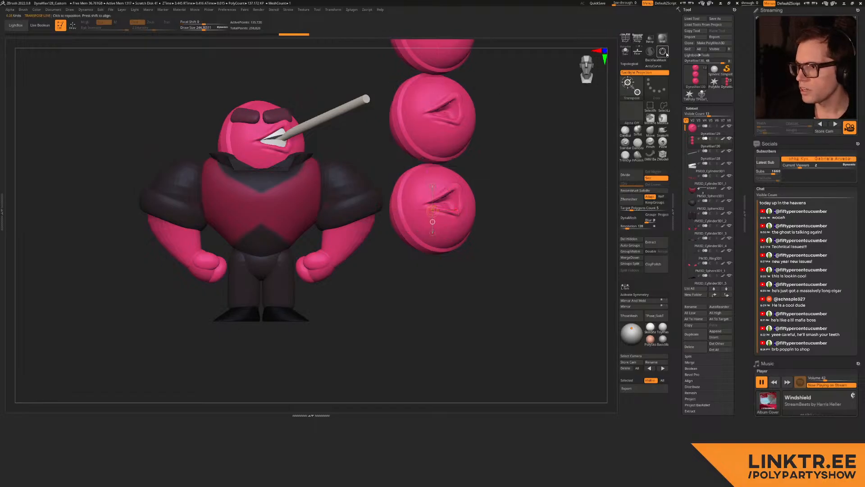
pyautogui.moveTo(434, 164)
pyautogui.keyDown('shift'); pyautogui.mouseDown()
pyautogui.moveTo(410, 155)
pyautogui.moveTo(154, 153)
pyautogui.mouseUp(); pyautogui.keyUp('shift')
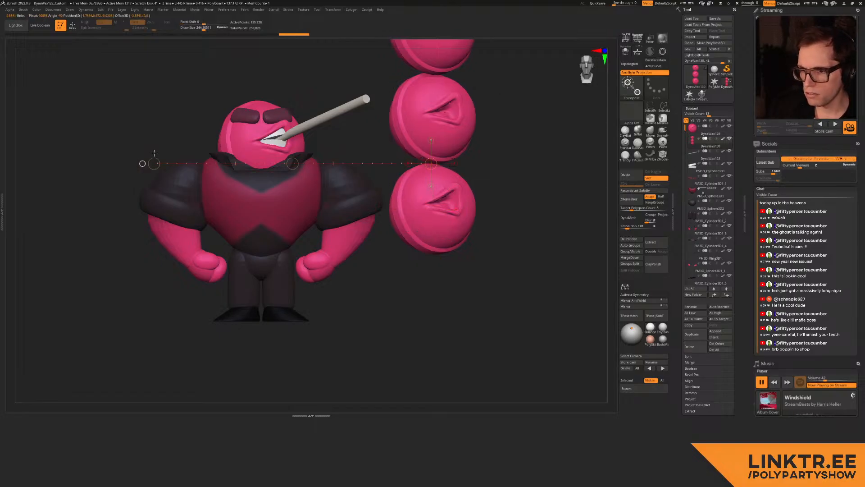
pyautogui.keyDown('shift'); pyautogui.moveTo(435, 254); pyautogui.dragTo(209, 251); pyautogui.keyUp('shift')
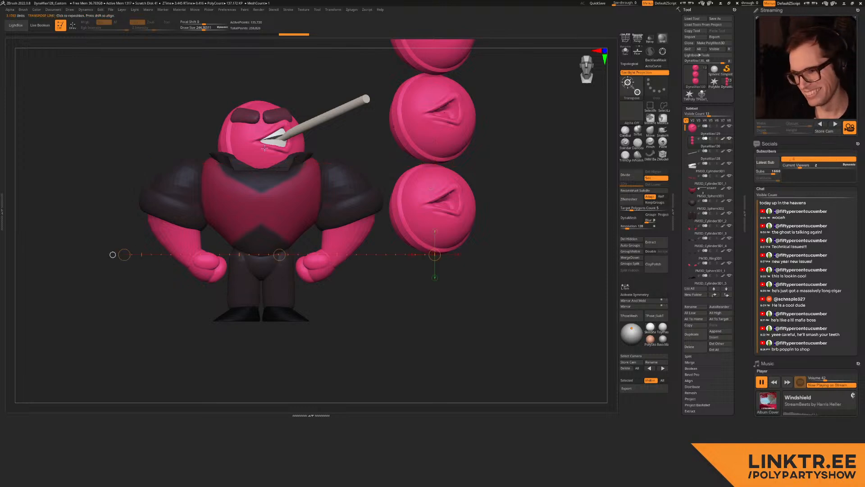
# Step: Align the head stack with the soles of the character's feet and draw horizontal transpose lines at the soles and waist
pyautogui.moveTo(227, 143)
pyautogui.keyDown('alt'); pyautogui.mouseDown(button='right')
pyautogui.moveTo(323, 197)
pyautogui.moveTo(330, 188)
pyautogui.moveTo(319, 180)
pyautogui.mouseUp(button='right'); pyautogui.keyUp('alt')
pyautogui.press('q')
pyautogui.press('w')
pyautogui.press('q')
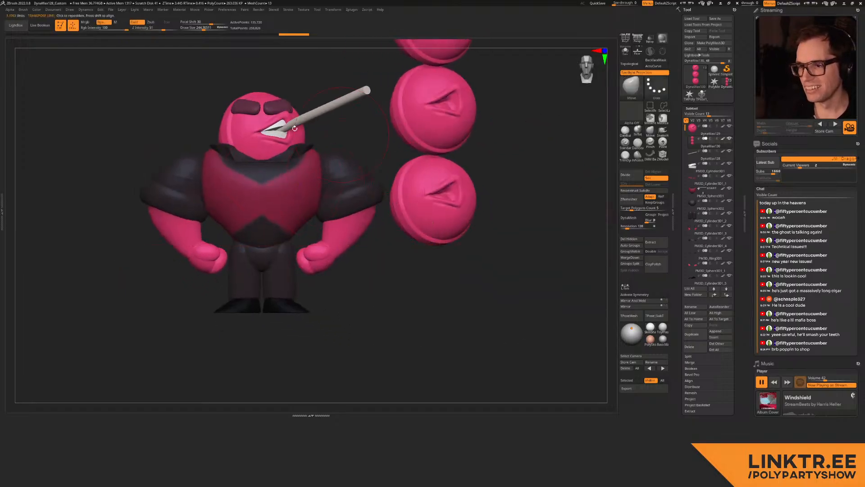
pyautogui.press('w')
pyautogui.keyDown('shift'); pyautogui.moveTo(441, 194); pyautogui.dragTo(441, 252); pyautogui.keyUp('shift')
pyautogui.keyDown('shift'); pyautogui.moveTo(441, 210); pyautogui.dragTo(403, 337); pyautogui.keyUp('shift')
pyautogui.keyDown('shift'); pyautogui.moveTo(263, 314); pyautogui.dragTo(537, 314); pyautogui.keyUp('shift')
pyautogui.keyDown('shift'); pyautogui.moveTo(277, 242); pyautogui.dragTo(536, 242); pyautogui.keyUp('shift')
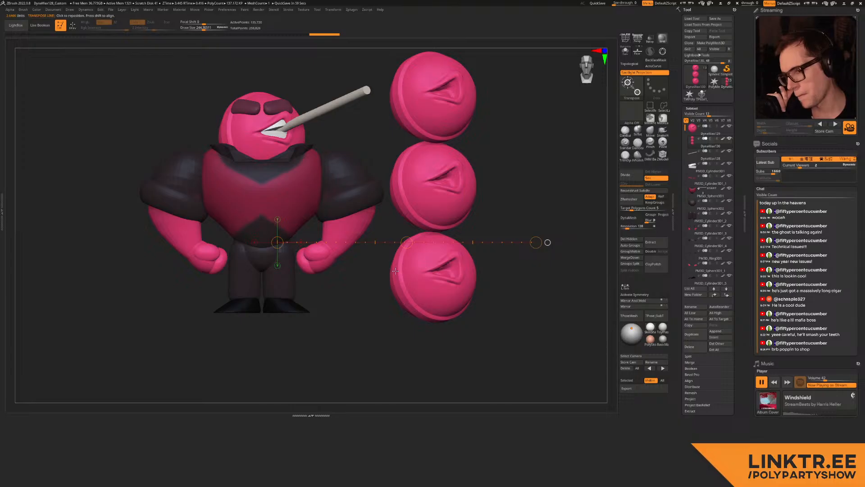
pyautogui.press('q')
pyautogui.press('w')
pyautogui.press('q')
pyautogui.keyDown('alt'); pyautogui.moveTo(269, 285); pyautogui.dragTo(289, 251, button='right'); pyautogui.keyUp('alt')
pyautogui.keyDown('alt'); pyautogui.click(294, 270); pyautogui.keyUp('alt')
pyautogui.press('w')
pyautogui.keyDown('alt'); pyautogui.moveTo(498, 207); pyautogui.dragTo(462, 243, button='right'); pyautogui.keyUp('alt')
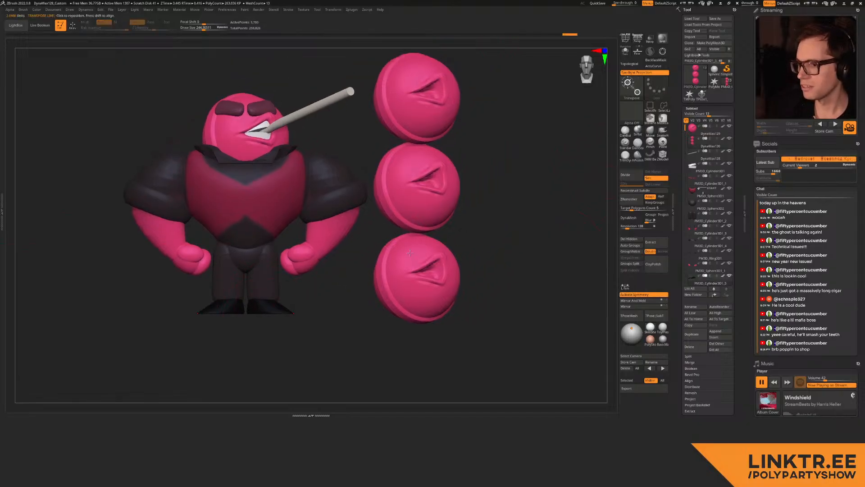
# Step: Step back through the head stack's edit history to a single duplicated head beside the character
pyautogui.press('q')
pyautogui.keyDown('alt'); pyautogui.click(429, 204); pyautogui.keyUp('alt')
pyautogui.hotkey('ctrl', 'z')
pyautogui.hotkey('ctrl', 'z')
pyautogui.hotkey('ctrl', 'z')
pyautogui.hotkey('ctrl', 'z')
pyautogui.hotkey('ctrl', 'z')
pyautogui.hotkey('ctrl', 'z')
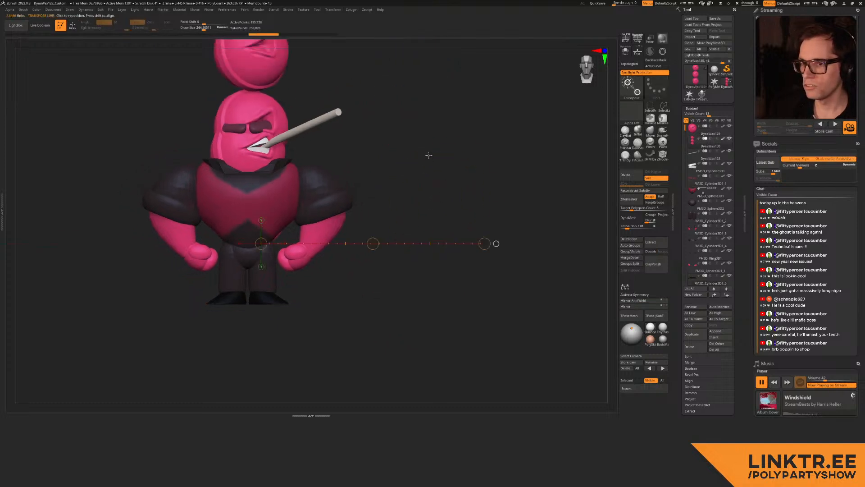
pyautogui.hotkey('ctrl', 'z')
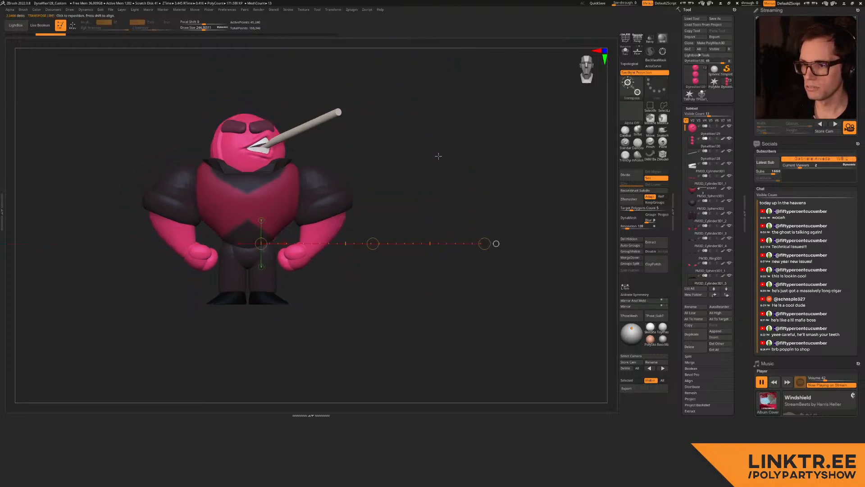
pyautogui.hotkey('ctrl', 'z')
pyautogui.hotkey('ctrl', 'z')
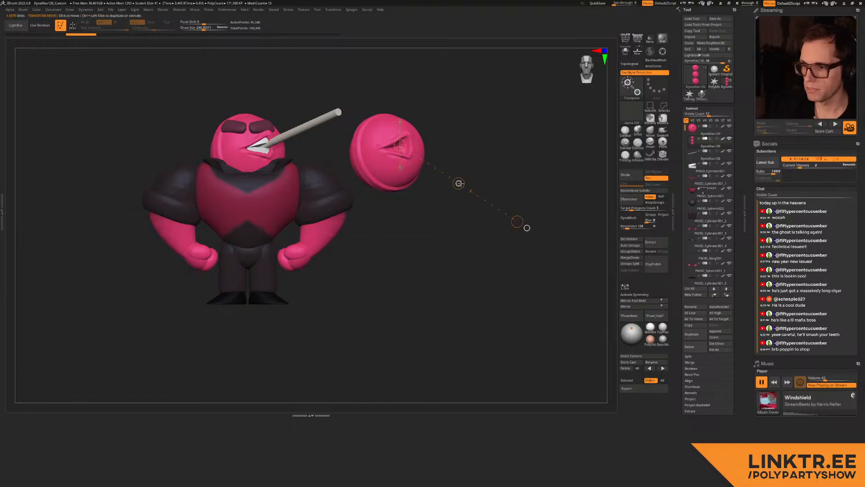
pyautogui.hotkey('ctrl', 'z')
pyautogui.hotkey('ctrl', 'z')
pyautogui.hotkey('ctrl', 'z')
pyautogui.hotkey('ctrl', 'shift', 'z')
pyautogui.hotkey('ctrl', 'shift', 'z')
pyautogui.hotkey('ctrl', 'shift', 'z')
pyautogui.hotkey('ctrl', 'shift', 'z')
pyautogui.hotkey('ctrl', 'shift', 'z')
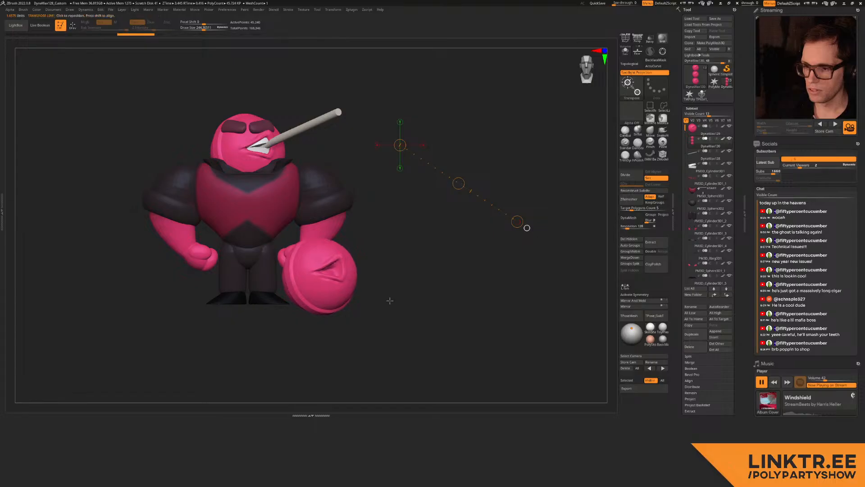
# Step: Move the single head copy beside the character's legs and lower its top to the level of the torso's lower edge
pyautogui.moveTo(397, 273); pyautogui.dragTo(442, 275)
pyautogui.keyDown('ctrl'); pyautogui.moveTo(270, 153); pyautogui.dragTo(245, 200, button='right'); pyautogui.keyUp('ctrl')
pyautogui.keyDown('shift'); pyautogui.moveTo(238, 204); pyautogui.dragTo(371, 204); pyautogui.keyUp('shift')
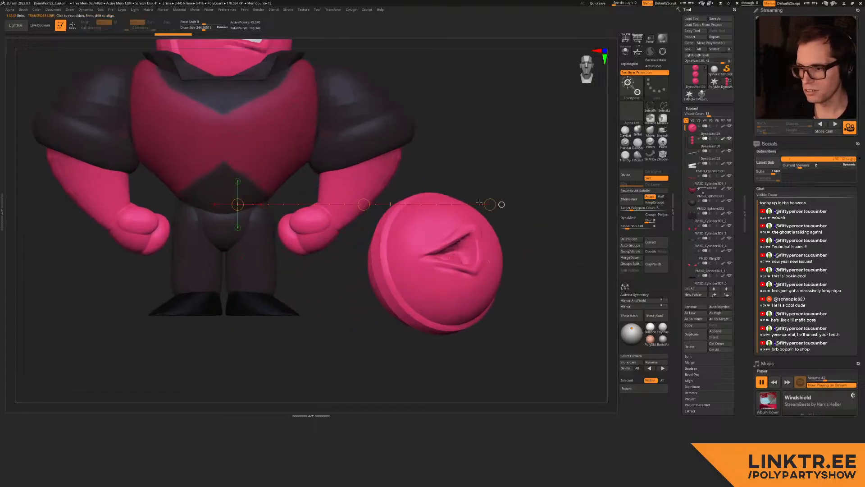
pyautogui.keyDown('shift'); pyautogui.moveTo(439, 228); pyautogui.dragTo(439, 300); pyautogui.keyUp('shift')
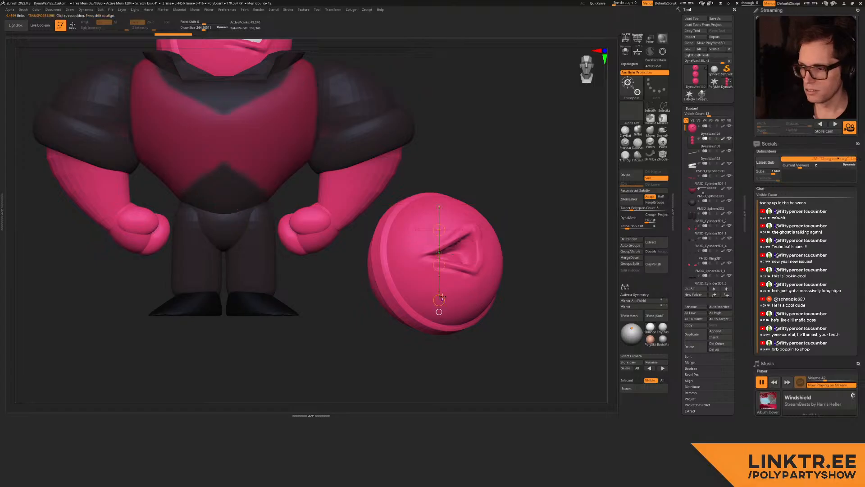
pyautogui.keyDown('shift'); pyautogui.moveTo(395, 257); pyautogui.dragTo(395, 383); pyautogui.keyUp('shift')
pyautogui.keyDown('shift'); pyautogui.moveTo(394, 320); pyautogui.dragTo(392, 336); pyautogui.keyUp('shift')
pyautogui.keyDown('shift'); pyautogui.moveTo(232, 209); pyautogui.dragTo(425, 209); pyautogui.keyUp('shift')
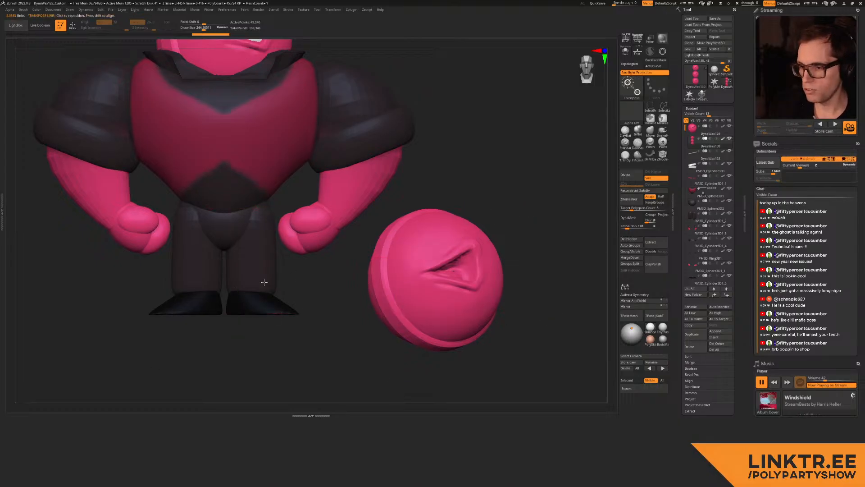
# Step: Lower the shoes beneath the character and stretch the legs down to meet them with the Move brush
pyautogui.keyDown('alt'); pyautogui.moveTo(262, 284); pyautogui.dragTo(277, 280, button='right'); pyautogui.keyUp('alt')
pyautogui.press('q')
pyautogui.keyDown('alt'); pyautogui.click(286, 301); pyautogui.keyUp('alt')
pyautogui.press('w')
pyautogui.keyDown('shift'); pyautogui.moveTo(276, 299); pyautogui.dragTo(276, 357); pyautogui.keyUp('shift')
pyautogui.press('q')
pyautogui.press(']')
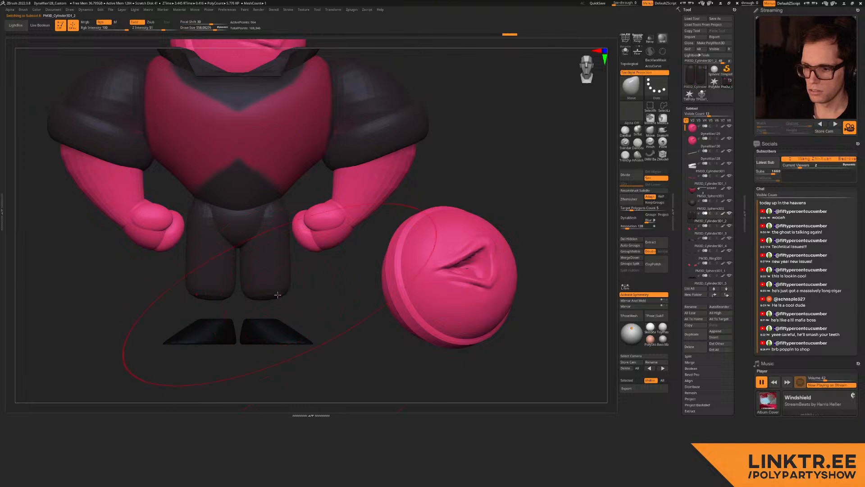
pyautogui.moveTo(280, 296); pyautogui.dragTo(262, 345)
# Step: Adjust the collar's height around the head by stretching it with a vertical transpose line
pyautogui.keyDown('ctrl'); pyautogui.moveTo(306, 326); pyautogui.dragTo(339, 253, button='right'); pyautogui.keyUp('ctrl')
pyautogui.moveTo(401, 231); pyautogui.dragTo(383, 278, button='right')
pyautogui.moveTo(239, 190)
pyautogui.keyDown('ctrl'); pyautogui.mouseDown(button='right')
pyautogui.moveTo(242, 206)
pyautogui.moveTo(261, 186)
pyautogui.moveTo(236, 187)
pyautogui.moveTo(255, 187)
pyautogui.mouseUp(button='right'); pyautogui.keyUp('ctrl')
pyautogui.press('w')
pyautogui.moveTo(311, 179); pyautogui.dragTo(330, 179, button='right')
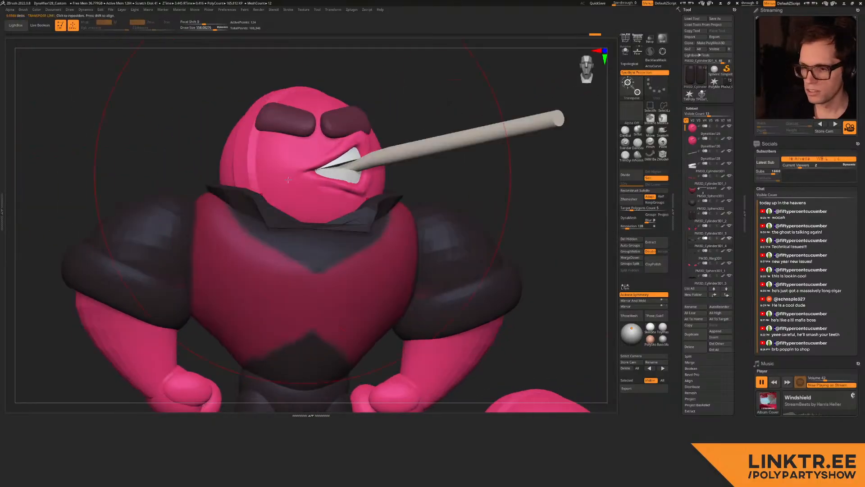
pyautogui.moveTo(399, 243)
pyautogui.keyDown('shift'); pyautogui.mouseDown(button='right')
pyautogui.moveTo(384, 231)
pyautogui.moveTo(385, 198)
pyautogui.mouseUp(button='right'); pyautogui.keyUp('shift')
pyautogui.keyDown('shift'); pyautogui.moveTo(311, 192); pyautogui.dragTo(311, 329); pyautogui.keyUp('shift')
pyautogui.keyDown('shift'); pyautogui.moveTo(353, 191); pyautogui.dragTo(356, 51); pyautogui.keyUp('shift')
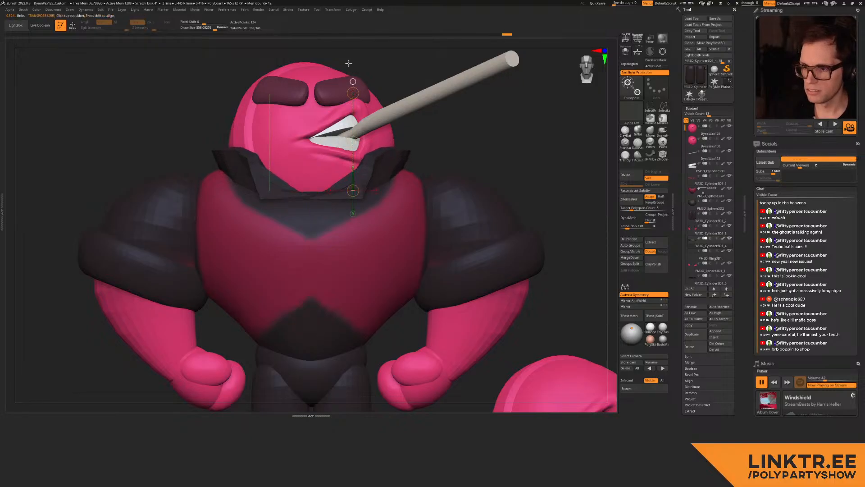
pyautogui.press('q')
pyautogui.keyDown('ctrl'); pyautogui.moveTo(379, 108); pyautogui.dragTo(383, 59, button='right'); pyautogui.keyUp('ctrl')
pyautogui.moveTo(428, 155); pyautogui.dragTo(317, 155, button='right')
pyautogui.moveTo(318, 155)
pyautogui.keyDown('ctrl'); pyautogui.mouseDown(button='right')
pyautogui.moveTo(327, 166)
pyautogui.moveTo(297, 174)
pyautogui.moveTo(301, 163)
pyautogui.mouseUp(button='right'); pyautogui.keyUp('ctrl')
pyautogui.moveTo(301, 163)
pyautogui.mouseDown(button='right')
pyautogui.moveTo(270, 166)
pyautogui.moveTo(302, 171)
pyautogui.mouseUp(button='right')
pyautogui.press('w')
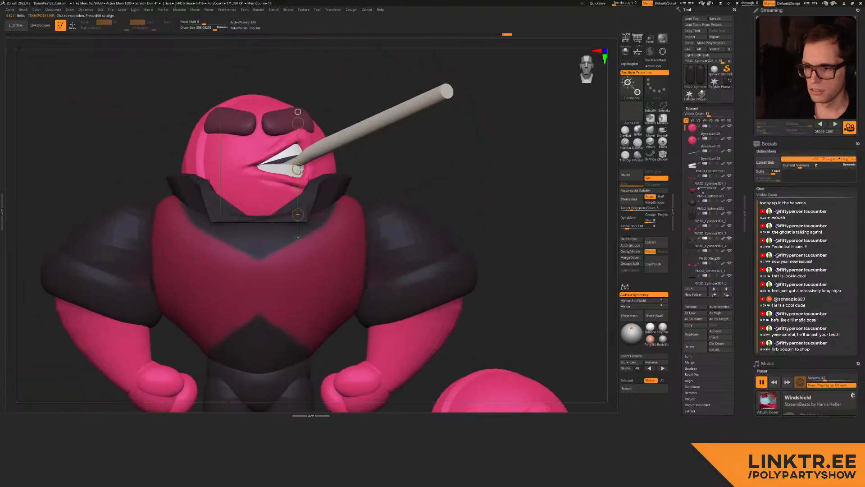
pyautogui.moveTo(297, 123); pyautogui.dragTo(298, 116)
pyautogui.press('q')
pyautogui.moveTo(354, 153)
pyautogui.keyDown('alt'); pyautogui.mouseDown(button='right')
pyautogui.moveTo(371, 141)
pyautogui.moveTo(372, 126)
pyautogui.mouseUp(button='right'); pyautogui.keyUp('alt')
pyautogui.moveTo(373, 126)
pyautogui.keyDown('ctrl'); pyautogui.mouseDown(button='right')
pyautogui.moveTo(409, 158)
pyautogui.moveTo(409, 124)
pyautogui.mouseUp(button='right'); pyautogui.keyUp('ctrl')
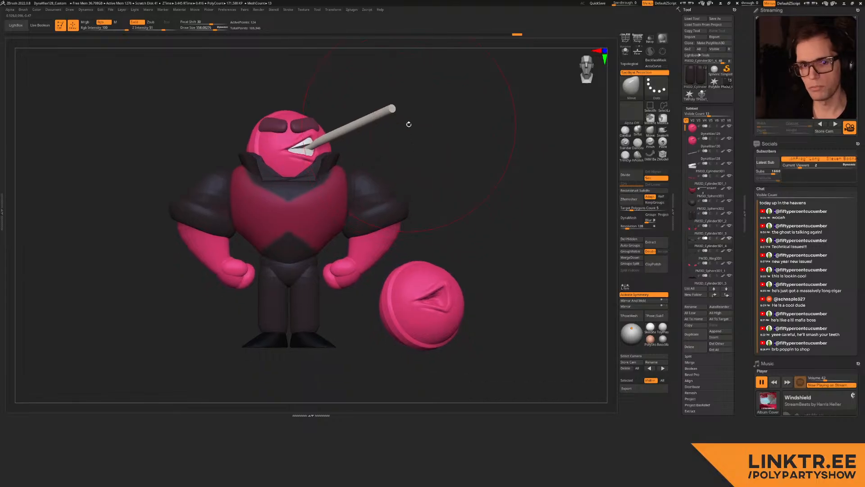
# Step: Reshape the collar's sides around the neck and shoulders with the Move brush at adjusted sizes
pyautogui.moveTo(365, 194); pyautogui.dragTo(404, 185, button='right')
pyautogui.moveTo(404, 185)
pyautogui.keyDown('ctrl'); pyautogui.mouseDown(button='right')
pyautogui.moveTo(358, 162)
pyautogui.moveTo(366, 158)
pyautogui.moveTo(356, 146)
pyautogui.mouseUp(button='right'); pyautogui.keyUp('ctrl')
pyautogui.press('s')
pyautogui.press('s')
pyautogui.moveTo(354, 144)
pyautogui.mouseDown()
pyautogui.moveTo(345, 141)
pyautogui.moveTo(365, 132)
pyautogui.mouseUp()
pyautogui.moveTo(365, 132)
pyautogui.mouseDown(button='right')
pyautogui.moveTo(359, 167)
pyautogui.moveTo(349, 158)
pyautogui.moveTo(355, 173)
pyautogui.mouseUp(button='right')
pyautogui.press('s')
pyautogui.moveTo(356, 173); pyautogui.dragTo(352, 171)
pyautogui.press('s')
pyautogui.moveTo(345, 171); pyautogui.dragTo(327, 168)
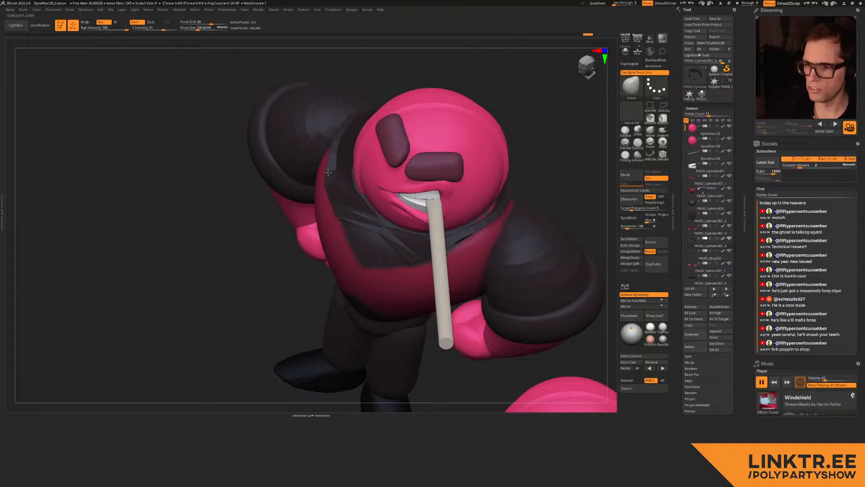
pyautogui.moveTo(357, 162); pyautogui.dragTo(337, 191, button='right')
pyautogui.press('f')
pyautogui.press('f')
# Step: Examine the character's overall proportions and arm shapes from several angles and distances
pyautogui.moveTo(455, 183); pyautogui.dragTo(470, 208, button='right')
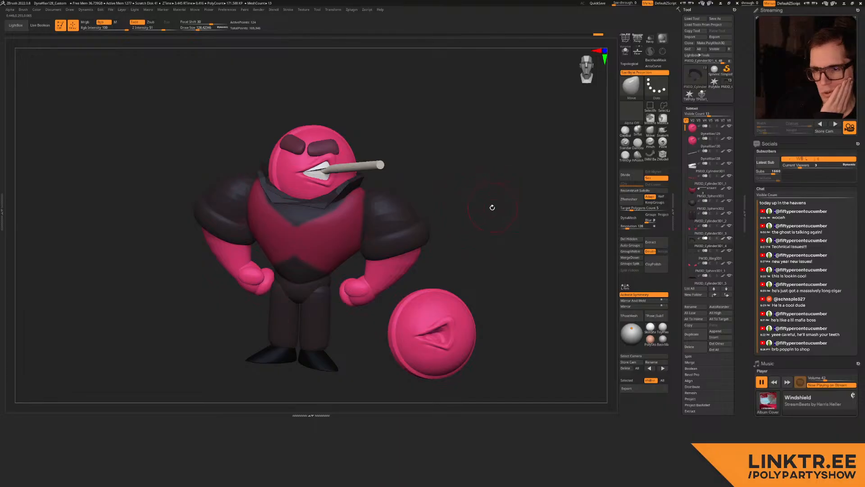
pyautogui.moveTo(493, 207); pyautogui.dragTo(495, 204, button='right')
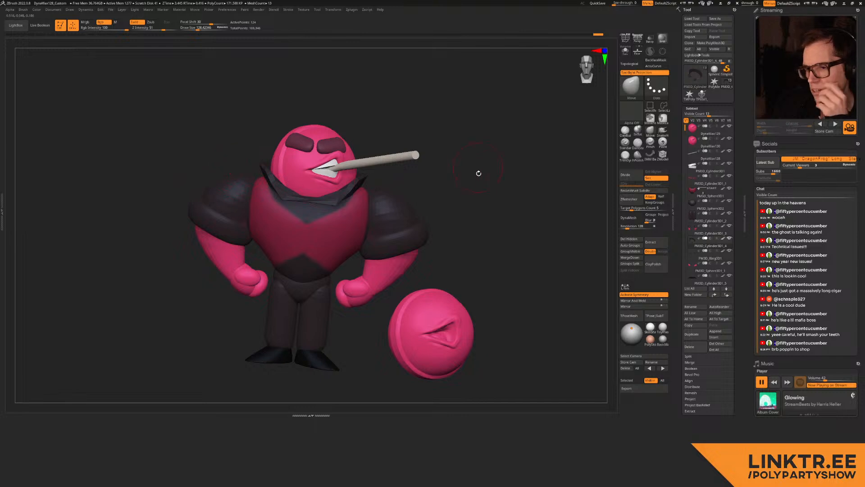
pyautogui.moveTo(478, 165); pyautogui.dragTo(460, 176)
pyautogui.keyDown('alt'); pyautogui.click(387, 204); pyautogui.keyUp('alt')
pyautogui.keyDown('ctrl'); pyautogui.moveTo(386, 202); pyautogui.dragTo(352, 180, button='right'); pyautogui.keyUp('ctrl')
pyautogui.moveTo(331, 191); pyautogui.dragTo(403, 194, button='right')
pyautogui.moveTo(404, 194)
pyautogui.keyDown('alt'); pyautogui.mouseDown(button='right')
pyautogui.moveTo(331, 163)
pyautogui.moveTo(384, 221)
pyautogui.moveTo(401, 189)
pyautogui.moveTo(351, 187)
pyautogui.mouseUp(button='right'); pyautogui.keyUp('alt')
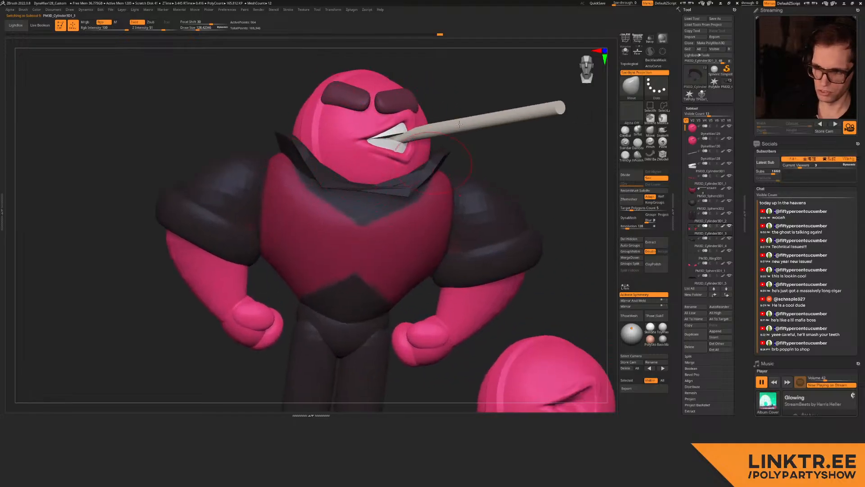
pyautogui.keyDown('ctrl'); pyautogui.moveTo(407, 236); pyautogui.dragTo(325, 183, button='right'); pyautogui.keyUp('ctrl')
pyautogui.moveTo(444, 203); pyautogui.dragTo(421, 193, button='right')
pyautogui.keyDown('alt'); pyautogui.moveTo(460, 216); pyautogui.dragTo(416, 211, button='right'); pyautogui.keyUp('alt')
pyautogui.keyDown('ctrl'); pyautogui.moveTo(416, 212); pyautogui.dragTo(409, 202, button='right'); pyautogui.keyUp('ctrl')
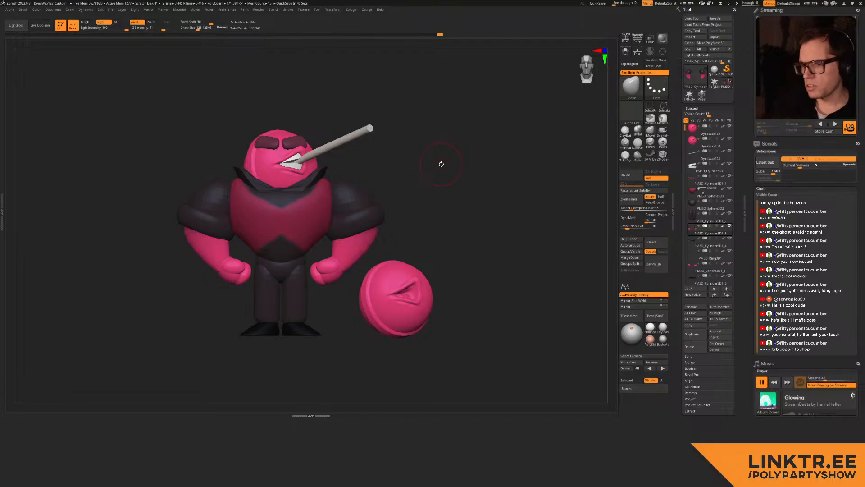
pyautogui.keyDown('ctrl'); pyautogui.moveTo(288, 156); pyautogui.dragTo(324, 152, button='right'); pyautogui.keyUp('ctrl')
# Step: Delete the duplicated head subtool beside the character
pyautogui.keyDown('alt'); pyautogui.click(497, 336); pyautogui.keyUp('alt')
pyautogui.click(690, 351)
pyautogui.click(639, 361)
pyautogui.keyDown('alt'); pyautogui.moveTo(372, 228); pyautogui.dragTo(328, 236, button='right'); pyautogui.keyUp('alt')
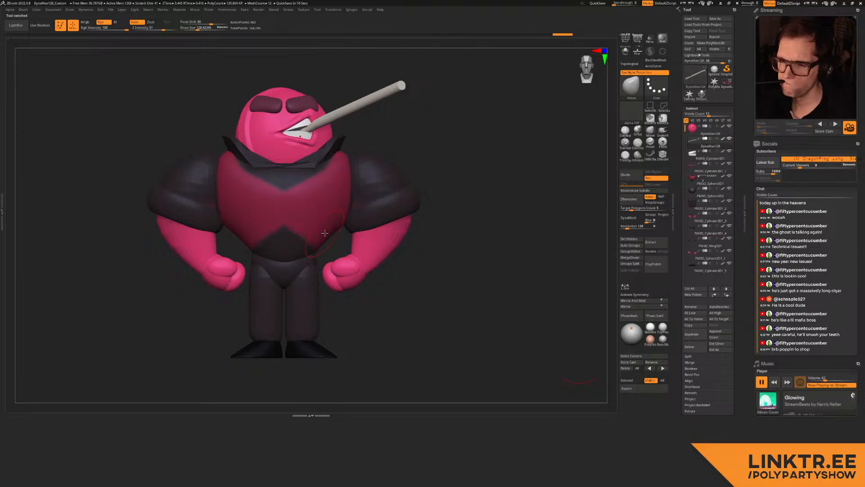
# Step: Move both fists slightly down from the forearms with a vertical transpose line
pyautogui.moveTo(190, 211); pyautogui.dragTo(270, 243, button='right')
pyautogui.moveTo(261, 202); pyautogui.dragTo(333, 229, button='right')
pyautogui.keyDown('alt'); pyautogui.click(346, 254); pyautogui.keyUp('alt')
pyautogui.press('w')
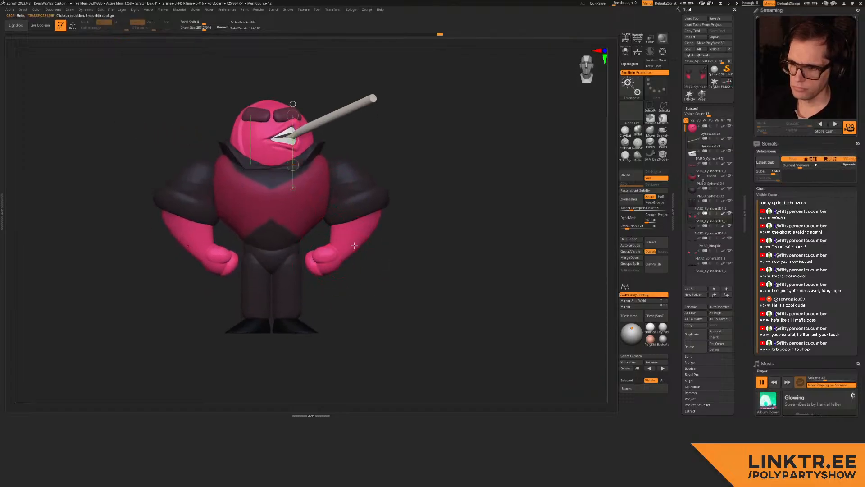
pyautogui.press('q')
pyautogui.click(651, 137)
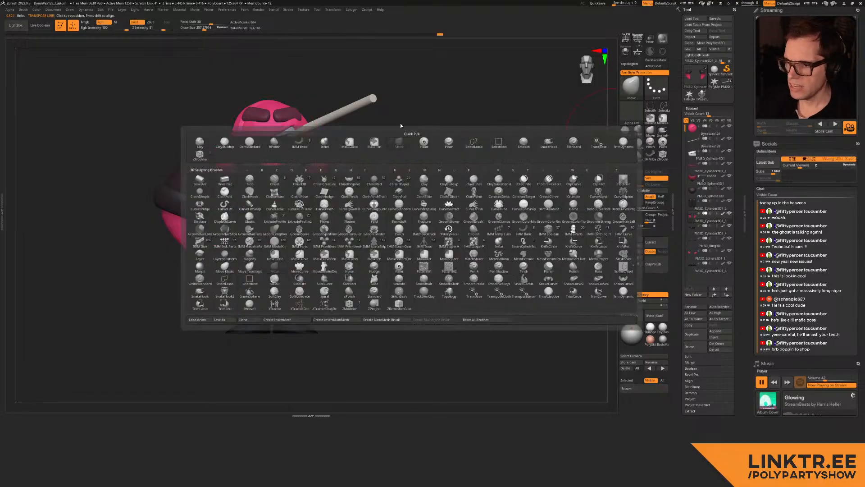
pyautogui.keyDown('alt'); pyautogui.click(325, 260); pyautogui.keyUp('alt')
pyautogui.press('w')
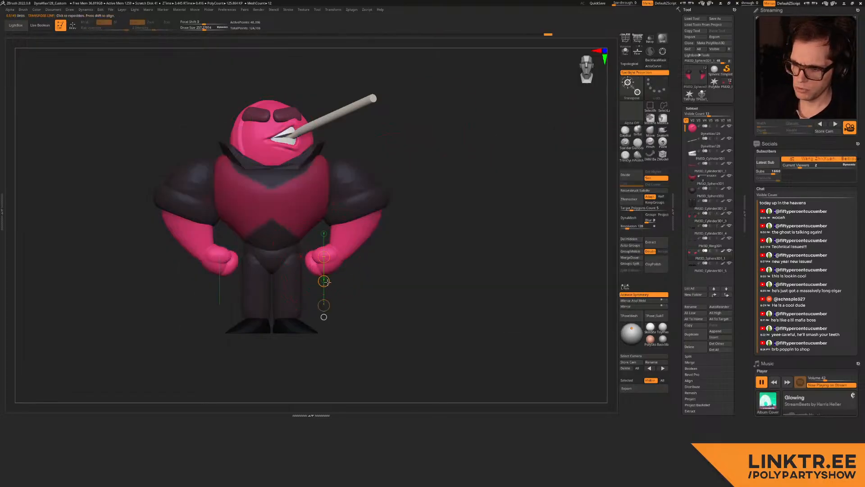
# Step: Extend the forearms to the lowered fists and adjust their outer contours with an enlarged Move brush
pyautogui.keyDown('alt'); pyautogui.click(354, 247); pyautogui.keyUp('alt')
pyautogui.press('q')
pyautogui.press(']')
pyautogui.press(']')
pyautogui.press(']')
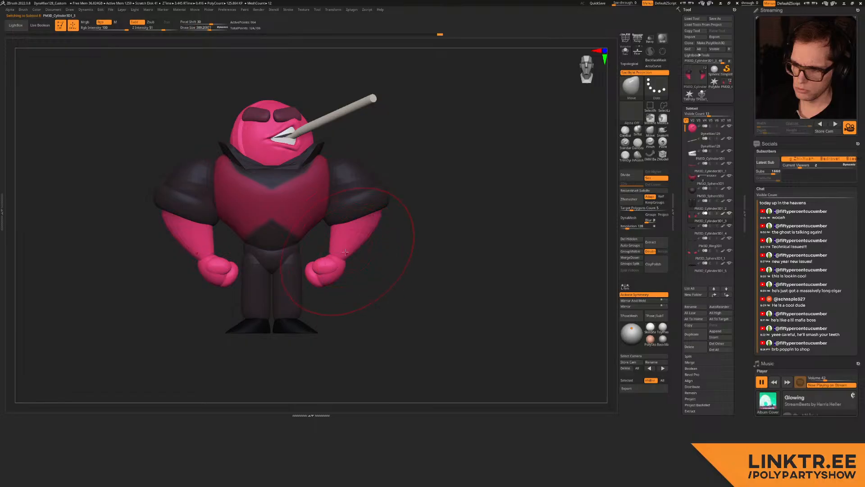
pyautogui.moveTo(342, 259); pyautogui.dragTo(345, 269)
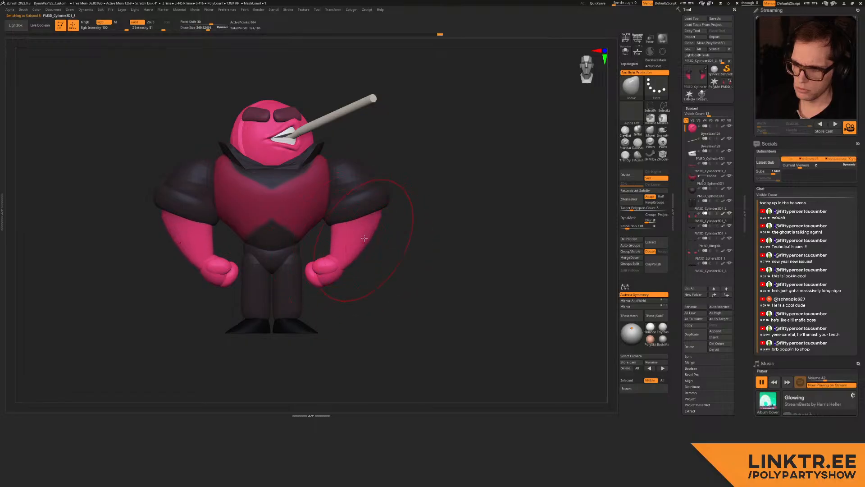
pyautogui.moveTo(379, 224)
pyautogui.mouseDown()
pyautogui.moveTo(348, 235)
pyautogui.moveTo(358, 232)
pyautogui.mouseUp()
pyautogui.moveTo(338, 267); pyautogui.dragTo(328, 262)
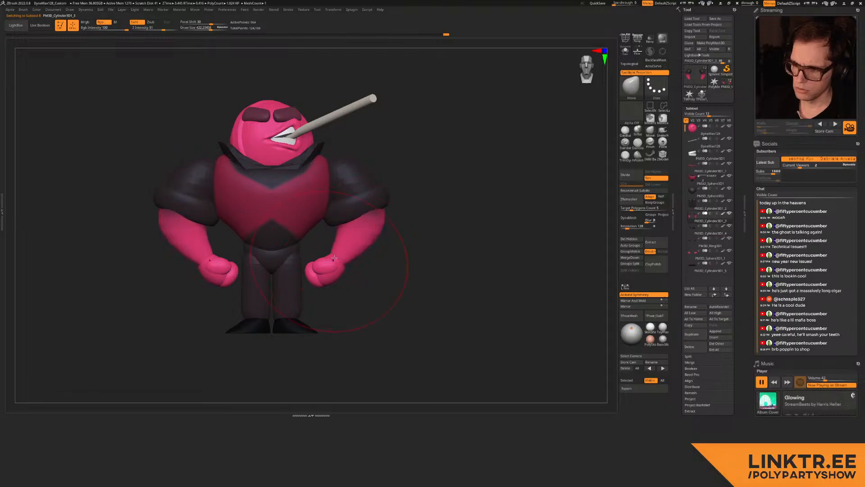
# Step: Reshape the cuffs of the puffed sleeves around the forearms with the Move brush
pyautogui.moveTo(255, 233)
pyautogui.mouseDown(button='right')
pyautogui.moveTo(234, 243)
pyautogui.moveTo(251, 249)
pyautogui.moveTo(221, 228)
pyautogui.moveTo(248, 214)
pyautogui.mouseUp(button='right')
pyautogui.keyDown('alt'); pyautogui.click(241, 207); pyautogui.keyUp('alt')
pyautogui.moveTo(252, 206); pyautogui.dragTo(253, 214)
pyautogui.moveTo(228, 228)
pyautogui.mouseDown(button='right')
pyautogui.moveTo(271, 203)
pyautogui.moveTo(272, 212)
pyautogui.moveTo(226, 208)
pyautogui.mouseUp(button='right')
pyautogui.press('s')
pyautogui.click(230, 210)
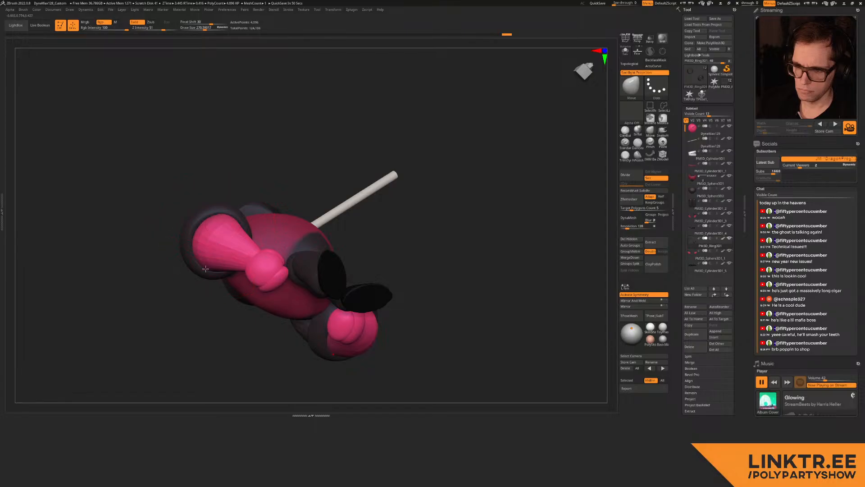
pyautogui.moveTo(195, 251)
pyautogui.mouseDown(button='right')
pyautogui.moveTo(239, 263)
pyautogui.moveTo(258, 249)
pyautogui.mouseUp(button='right')
pyautogui.press('s')
pyautogui.click(252, 255)
pyautogui.moveTo(251, 255); pyautogui.dragTo(249, 252)
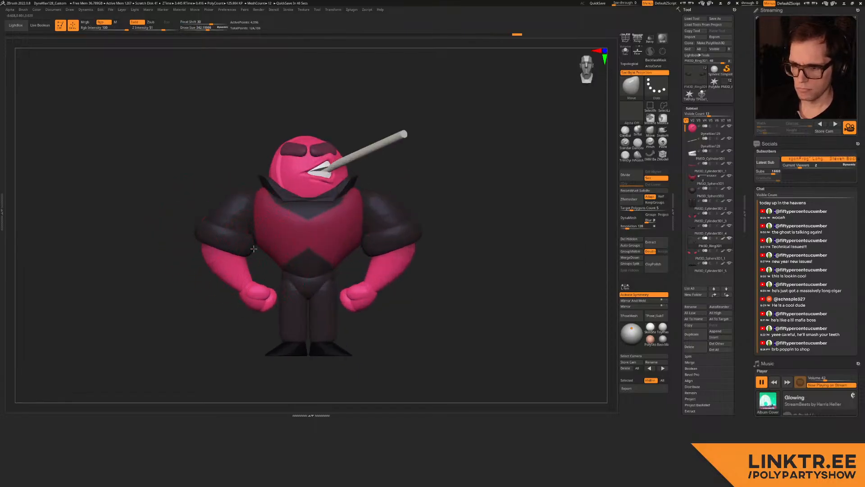
pyautogui.moveTo(254, 249); pyautogui.dragTo(218, 299, button='right')
pyautogui.moveTo(193, 203); pyautogui.dragTo(238, 219, button='right')
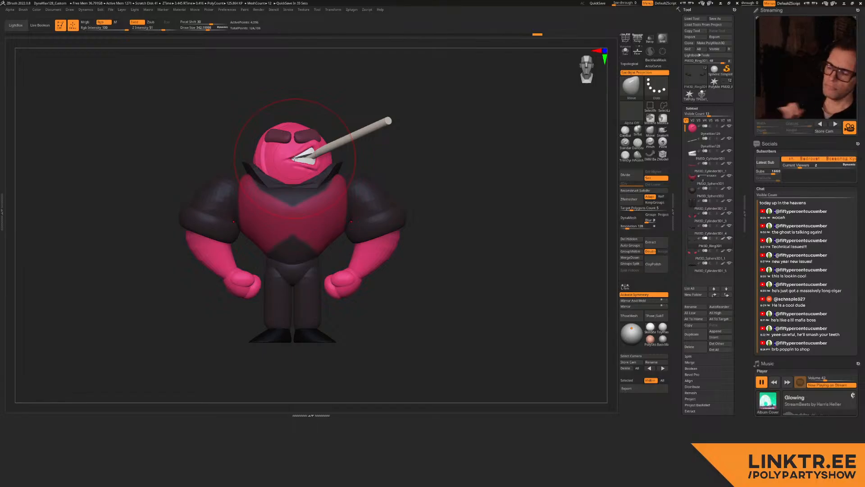
pyautogui.moveTo(251, 210)
pyautogui.keyDown('alt'); pyautogui.mouseDown(button='right')
pyautogui.moveTo(359, 216)
pyautogui.moveTo(292, 207)
pyautogui.moveTo(292, 194)
pyautogui.moveTo(281, 200)
pyautogui.mouseUp(button='right'); pyautogui.keyUp('alt')
pyautogui.hotkey('shift', 'f')
pyautogui.hotkey('shift', 'f')
pyautogui.hotkey('shift', 'f')
pyautogui.hotkey('shift', 'f')
# Step: Paint a mask on the torso along the V-shaped neckline and down the shoulder edges
pyautogui.press('s')
pyautogui.moveTo(282, 200); pyautogui.dragTo(293, 200)
pyautogui.keyDown('alt'); pyautogui.moveTo(299, 199); pyautogui.dragTo(337, 180, button='right'); pyautogui.keyUp('alt')
pyautogui.hotkey('shift', 'f')
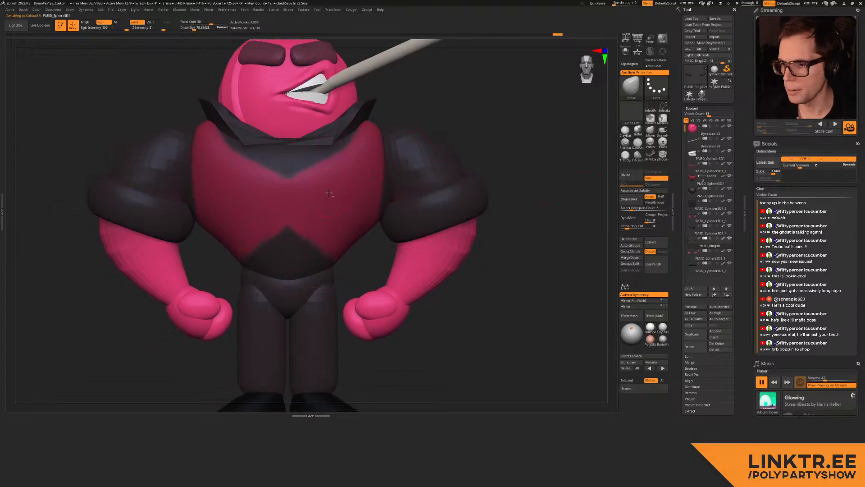
pyautogui.keyDown('alt'); pyautogui.click(333, 181); pyautogui.keyUp('alt')
pyautogui.hotkey('shift', 'f')
pyautogui.moveTo(332, 183); pyautogui.dragTo(317, 186, button='right')
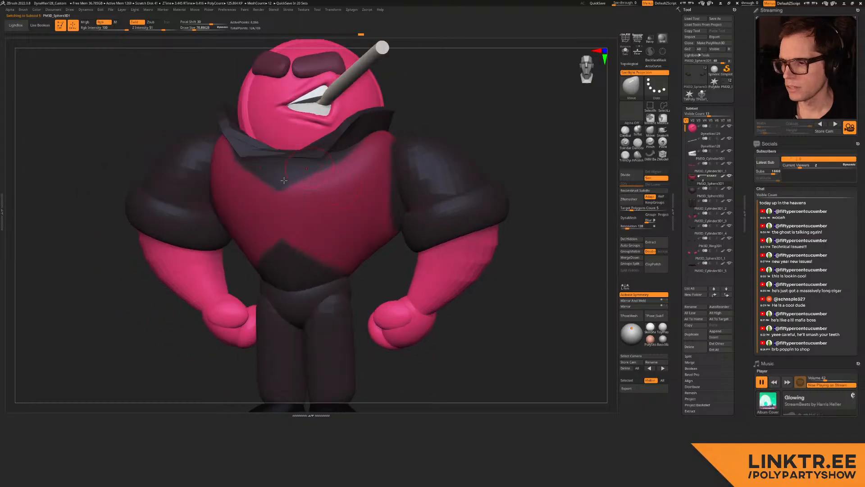
pyautogui.moveTo(281, 194)
pyautogui.keyDown('ctrl'); pyautogui.mouseDown()
pyautogui.moveTo(335, 169)
pyautogui.moveTo(371, 139)
pyautogui.mouseUp(); pyautogui.keyUp('ctrl')
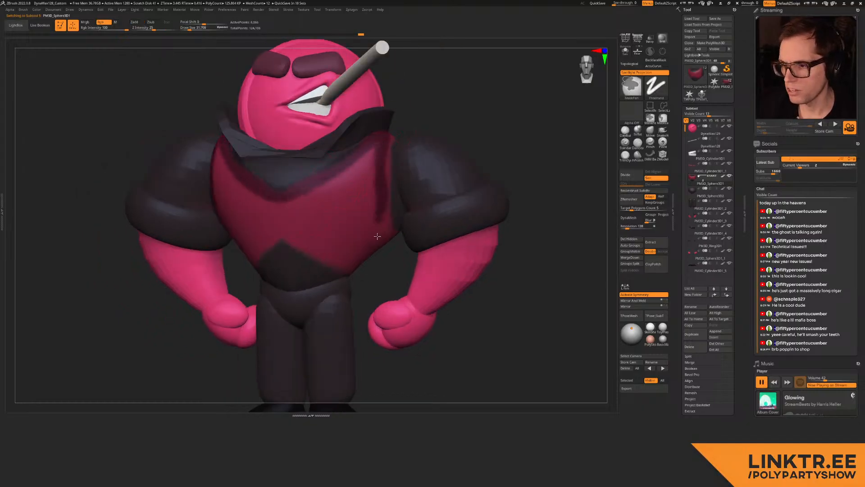
# Step: Isolate the torso and extend the mask over the chest between the V-neckline and the armhole
pyautogui.moveTo(382, 147)
pyautogui.mouseDown(button='right')
pyautogui.moveTo(405, 131)
pyautogui.moveTo(344, 144)
pyautogui.moveTo(315, 140)
pyautogui.mouseUp(button='right')
pyautogui.click(623, 54)
pyautogui.keyDown('ctrl'); pyautogui.moveTo(369, 97); pyautogui.dragTo(270, 155); pyautogui.keyUp('ctrl')
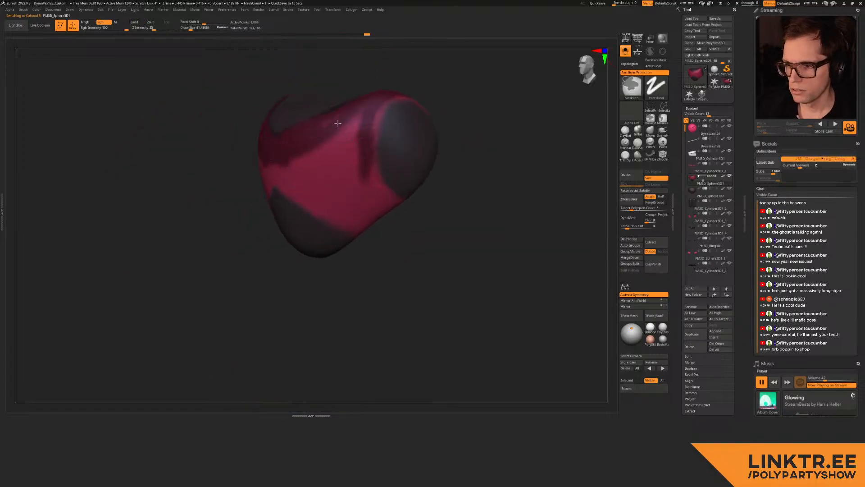
pyautogui.keyDown('ctrl'); pyautogui.moveTo(340, 130); pyautogui.dragTo(321, 158); pyautogui.keyUp('ctrl')
# Step: Continue the vest mask around the torso's side and across its back, adjusting the brush size
pyautogui.moveTo(315, 159); pyautogui.dragTo(376, 167, button='right')
pyautogui.press('s')
pyautogui.moveTo(250, 174)
pyautogui.mouseDown()
pyautogui.moveTo(251, 186)
pyautogui.moveTo(204, 252)
pyautogui.mouseUp()
pyautogui.moveTo(244, 196)
pyautogui.keyDown('ctrl'); pyautogui.mouseDown()
pyautogui.moveTo(194, 239)
pyautogui.moveTo(162, 250)
pyautogui.moveTo(171, 181)
pyautogui.moveTo(194, 187)
pyautogui.mouseUp(); pyautogui.keyUp('ctrl')
pyautogui.moveTo(262, 161)
pyautogui.mouseDown(button='right')
pyautogui.moveTo(280, 168)
pyautogui.moveTo(290, 144)
pyautogui.moveTo(253, 147)
pyautogui.moveTo(274, 168)
pyautogui.mouseUp(button='right')
pyautogui.press('s')
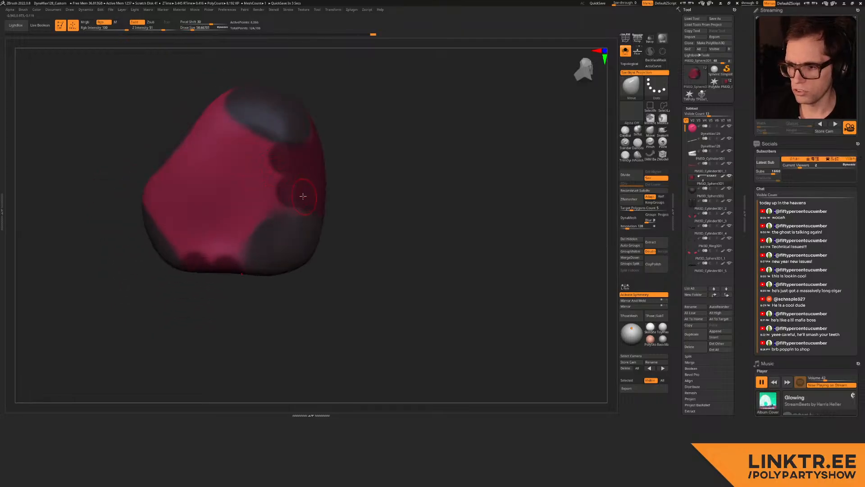
pyautogui.moveTo(303, 194)
pyautogui.keyDown('ctrl'); pyautogui.mouseDown()
pyautogui.moveTo(226, 257)
pyautogui.moveTo(288, 185)
pyautogui.moveTo(239, 167)
pyautogui.moveTo(270, 144)
pyautogui.moveTo(235, 135)
pyautogui.moveTo(221, 121)
pyautogui.mouseUp(); pyautogui.keyUp('ctrl')
pyautogui.moveTo(210, 153)
pyautogui.mouseDown(button='right')
pyautogui.moveTo(262, 139)
pyautogui.moveTo(251, 133)
pyautogui.moveTo(256, 128)
pyautogui.moveTo(235, 180)
pyautogui.mouseUp(button='right')
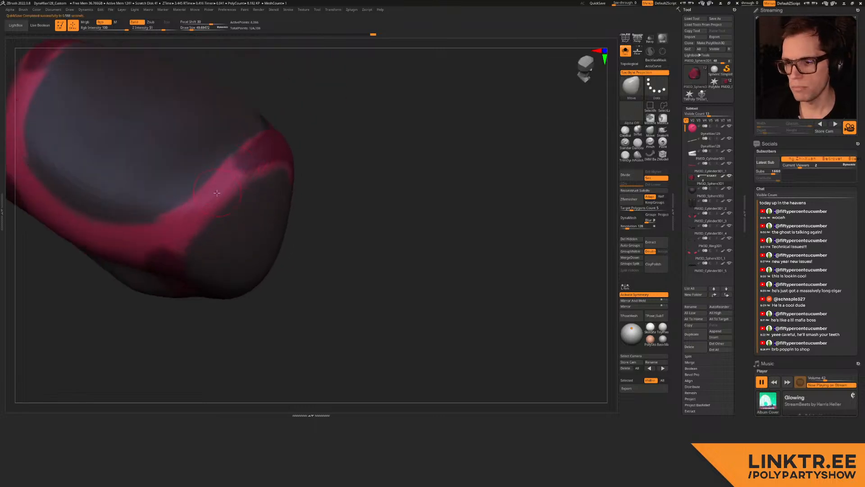
# Step: Fill the remaining gaps in the vest mask along the torso's lower edge and around the armholes
pyautogui.moveTo(167, 257)
pyautogui.keyDown('ctrl'); pyautogui.mouseDown()
pyautogui.moveTo(220, 188)
pyautogui.moveTo(282, 151)
pyautogui.moveTo(304, 162)
pyautogui.mouseUp(); pyautogui.keyUp('ctrl')
pyautogui.moveTo(175, 242)
pyautogui.mouseDown(button='right')
pyautogui.moveTo(228, 154)
pyautogui.moveTo(307, 155)
pyautogui.mouseUp(button='right')
pyautogui.moveTo(332, 149)
pyautogui.keyDown('ctrl'); pyautogui.mouseDown()
pyautogui.moveTo(219, 153)
pyautogui.moveTo(267, 166)
pyautogui.moveTo(287, 209)
pyautogui.moveTo(298, 171)
pyautogui.moveTo(255, 253)
pyautogui.moveTo(222, 214)
pyautogui.mouseUp(); pyautogui.keyUp('ctrl')
pyautogui.moveTo(268, 241)
pyautogui.mouseDown(button='right')
pyautogui.moveTo(253, 217)
pyautogui.moveTo(229, 215)
pyautogui.moveTo(227, 248)
pyautogui.moveTo(228, 214)
pyautogui.moveTo(295, 151)
pyautogui.mouseUp(button='right')
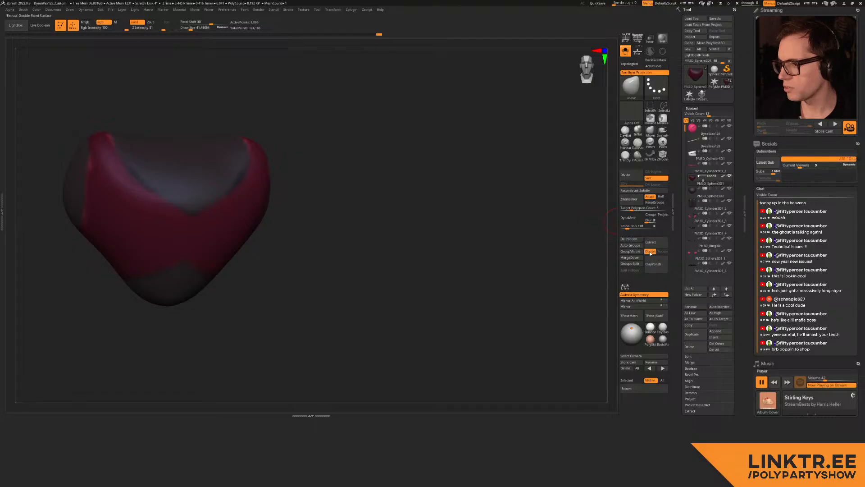
# Step: Extract the masked torso area as a separate double-sided vest, inspect its mesh and show the whole character again
pyautogui.click(661, 246)
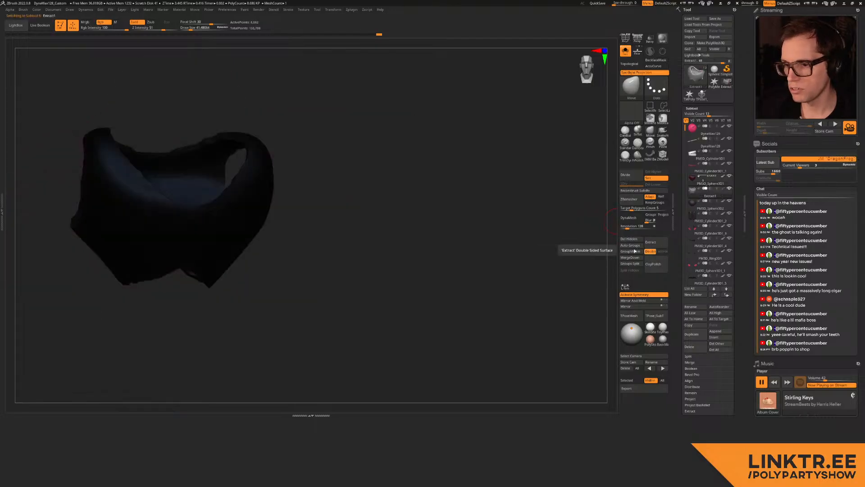
pyautogui.moveTo(302, 217); pyautogui.dragTo(438, 179)
pyautogui.hotkey('shift', 'f')
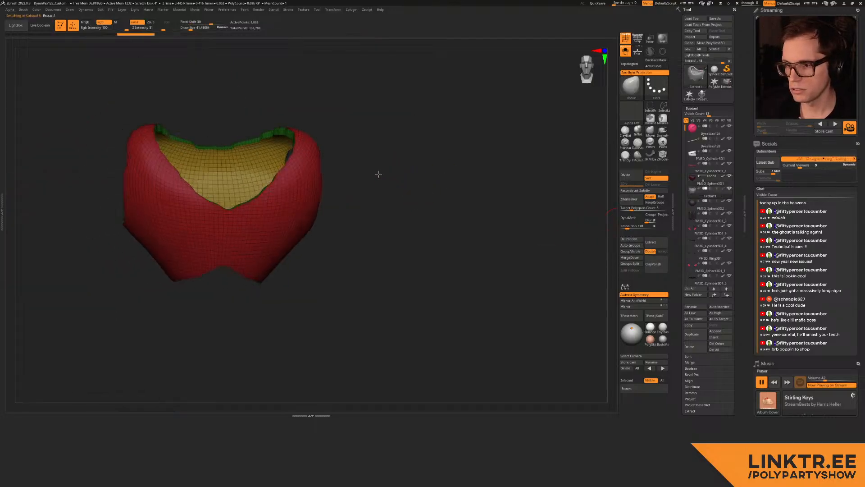
pyautogui.moveTo(377, 173); pyautogui.dragTo(400, 176)
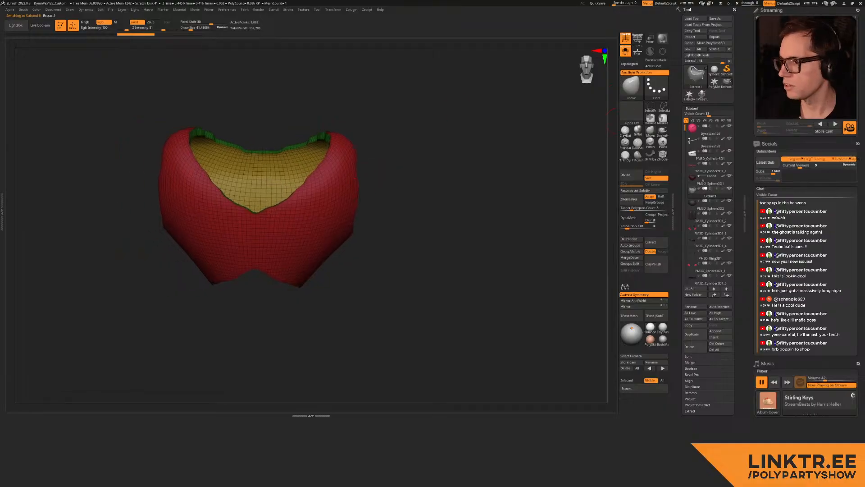
pyautogui.click(625, 50)
pyautogui.hotkey('shift', 'f')
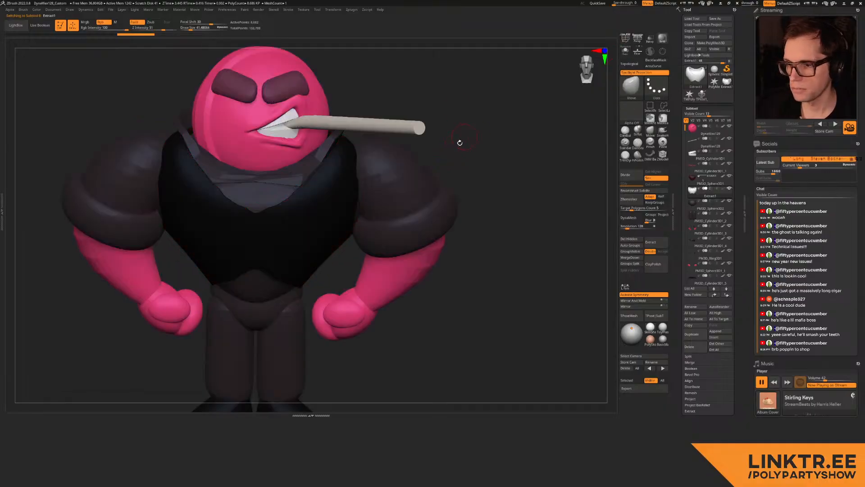
pyautogui.moveTo(464, 135); pyautogui.dragTo(442, 154)
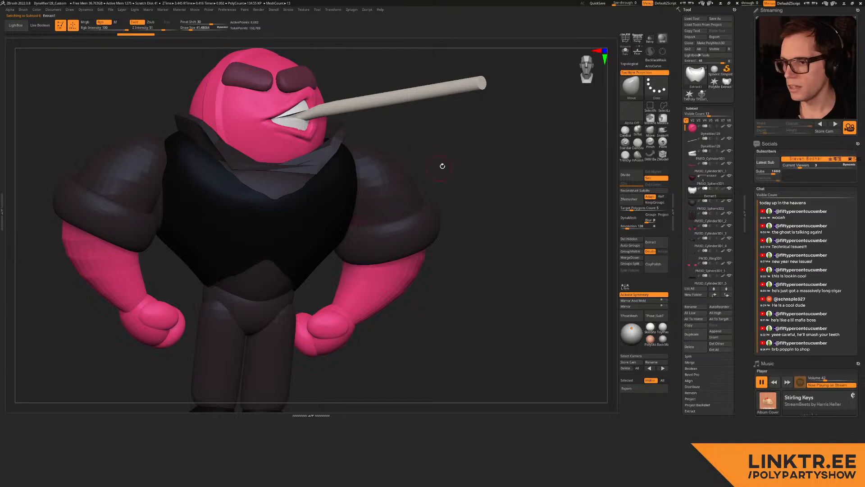
# Step: Sample the torso's crimson and fill the extracted vest with it
pyautogui.click(693, 180)
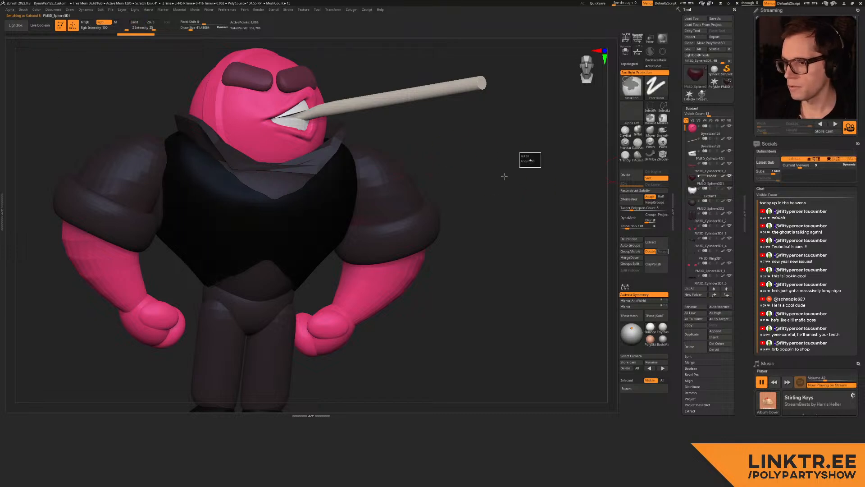
pyautogui.click(626, 51)
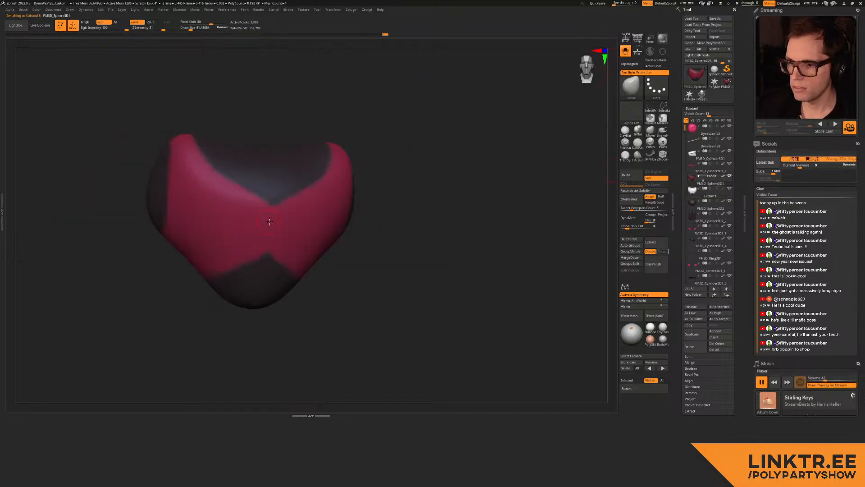
pyautogui.click(627, 52)
pyautogui.moveTo(415, 142); pyautogui.dragTo(395, 149)
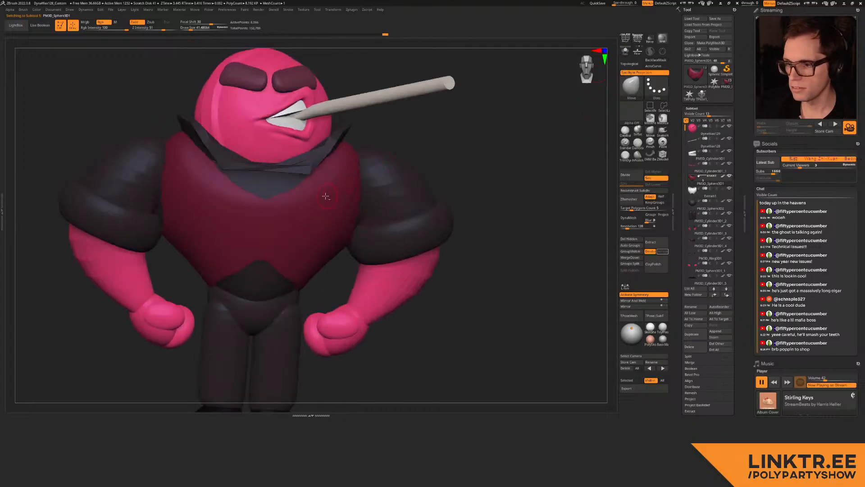
pyautogui.keyDown('alt'); pyautogui.click(328, 197); pyautogui.keyUp('alt')
pyautogui.press('c')
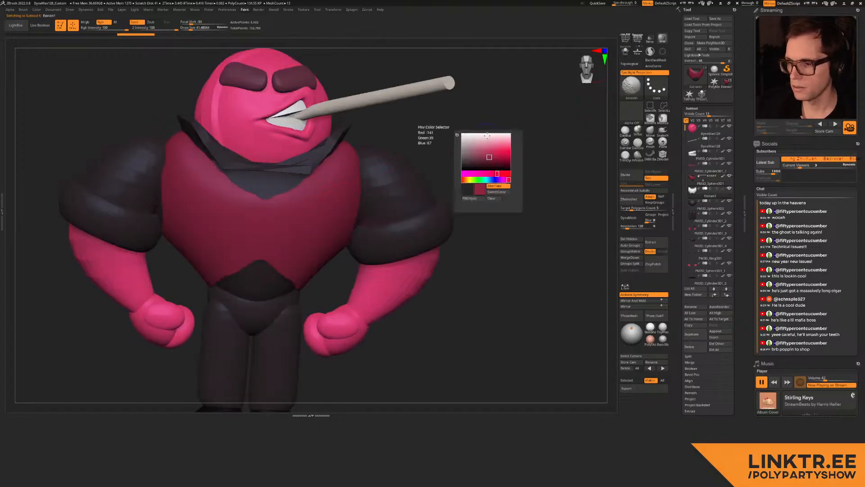
pyautogui.click(476, 198)
# Step: Smooth the vest's lower edge and adjust its contours symmetrically with the Move brush
pyautogui.press('s')
pyautogui.click(341, 185)
pyautogui.press('x')
pyautogui.press('shift')
pyautogui.keyDown('shift'); pyautogui.moveTo(225, 241); pyautogui.dragTo(265, 261); pyautogui.keyUp('shift')
pyautogui.moveTo(477, 289)
pyautogui.mouseDown()
pyautogui.moveTo(362, 301)
pyautogui.moveTo(360, 239)
pyautogui.mouseUp()
pyautogui.moveTo(180, 257)
pyautogui.mouseDown()
pyautogui.moveTo(226, 255)
pyautogui.moveTo(210, 249)
pyautogui.moveTo(258, 191)
pyautogui.moveTo(347, 194)
pyautogui.mouseUp()
pyautogui.moveTo(295, 146); pyautogui.dragTo(300, 136)
pyautogui.moveTo(505, 194)
pyautogui.mouseDown()
pyautogui.moveTo(357, 185)
pyautogui.moveTo(397, 181)
pyautogui.mouseUp()
pyautogui.moveTo(464, 189)
pyautogui.mouseDown()
pyautogui.moveTo(496, 190)
pyautogui.moveTo(377, 189)
pyautogui.mouseUp()
# Step: Append a Cylinder3D to the character and make it the active subtool in front view
pyautogui.keyDown('alt'); pyautogui.click(369, 182); pyautogui.keyUp('alt')
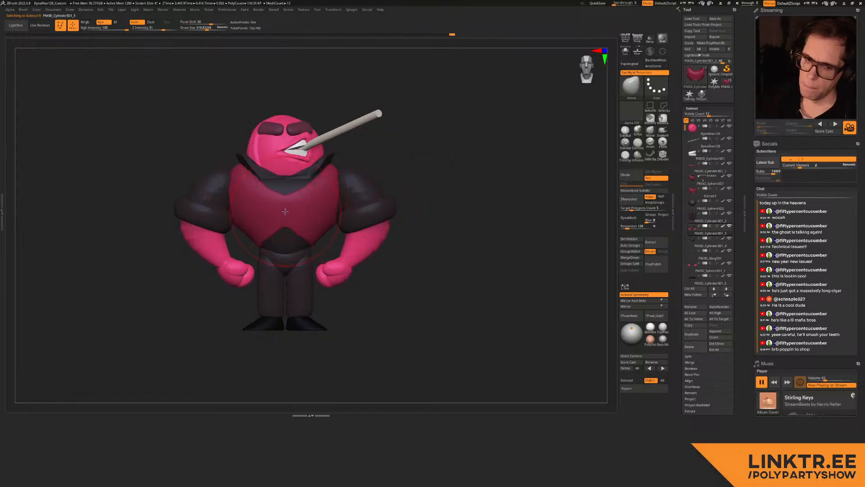
pyautogui.moveTo(245, 249)
pyautogui.keyDown('alt'); pyautogui.mouseDown()
pyautogui.moveTo(301, 191)
pyautogui.moveTo(314, 216)
pyautogui.moveTo(320, 198)
pyautogui.mouseUp(); pyautogui.keyUp('alt')
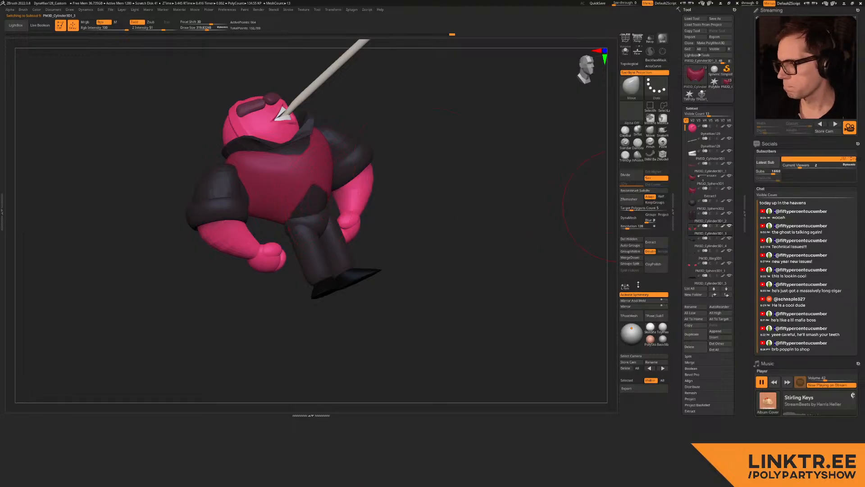
pyautogui.click(717, 330)
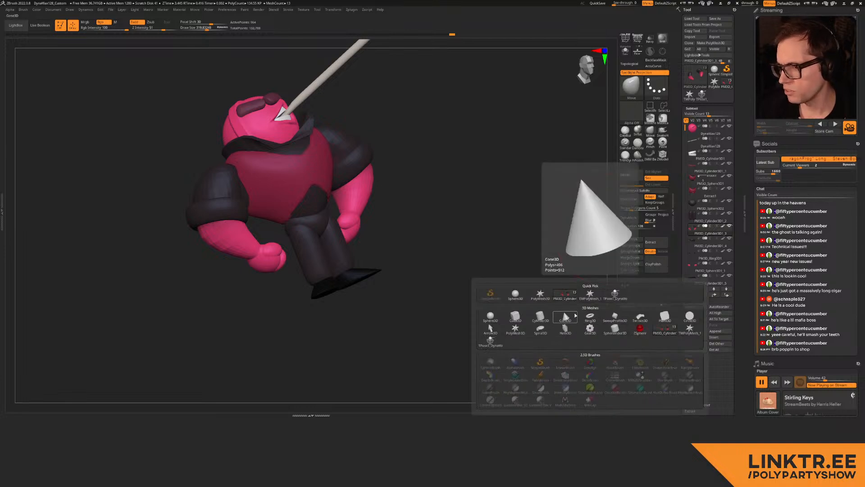
pyautogui.click(541, 316)
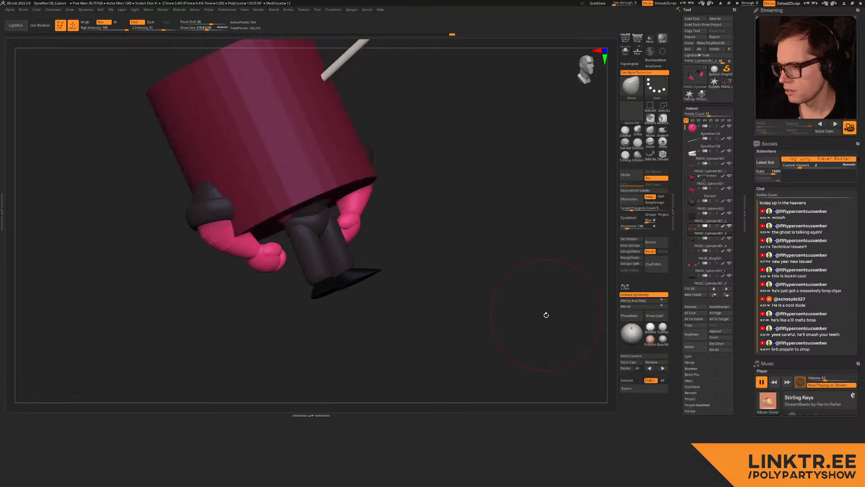
pyautogui.keyDown('alt'); pyautogui.click(287, 127); pyautogui.keyUp('alt')
pyautogui.keyDown('shift'); pyautogui.moveTo(349, 97); pyautogui.dragTo(368, 152); pyautogui.keyUp('shift')
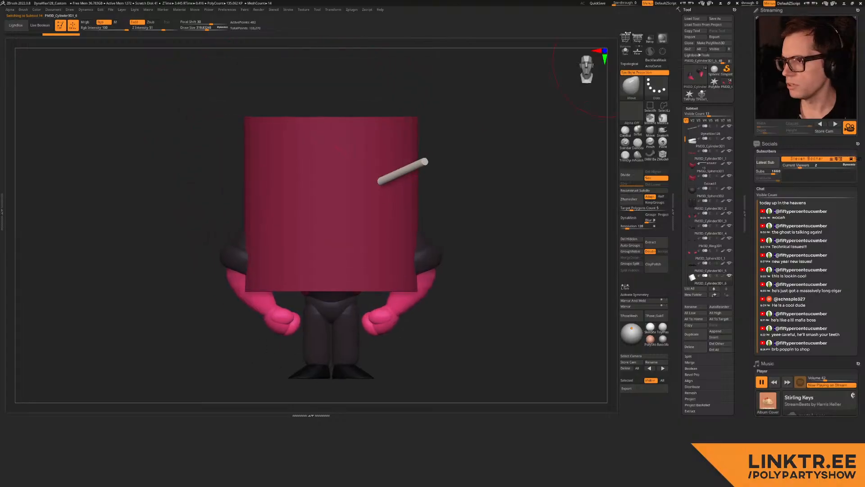
# Step: Isolate the cylinder and cut it down to one thin band near its upper end, deleting the hidden polygons
pyautogui.click(626, 38)
pyautogui.click(625, 51)
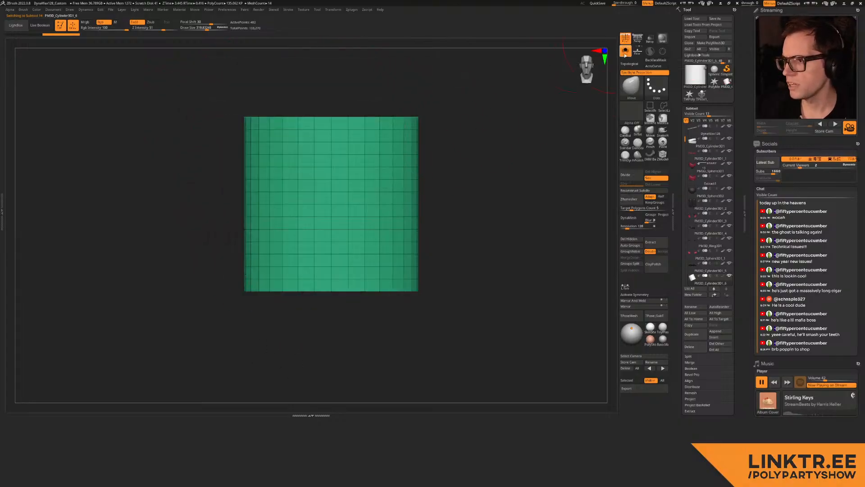
pyautogui.click(626, 37)
pyautogui.keyDown('ctrl'); pyautogui.keyDown('shift'); pyautogui.moveTo(425, 134); pyautogui.dragTo(229, 150); pyautogui.keyUp('shift'); pyautogui.keyUp('ctrl')
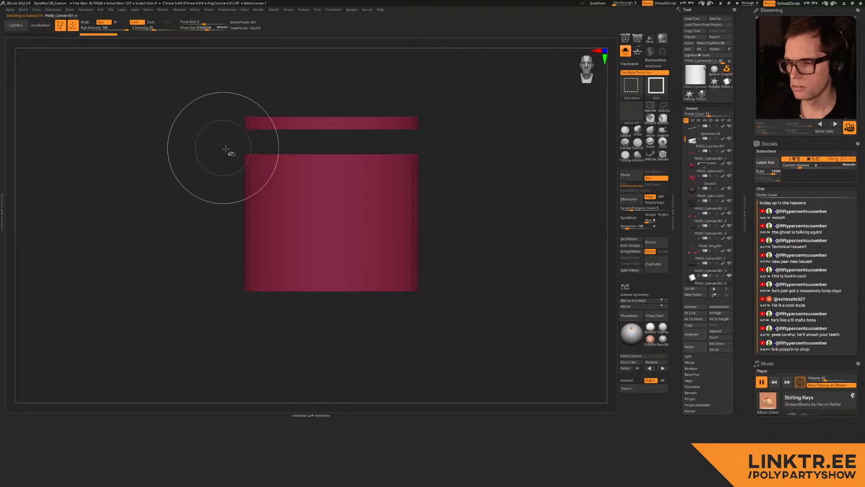
pyautogui.keyDown('ctrl'); pyautogui.keyDown('shift'); pyautogui.click(464, 115); pyautogui.keyUp('shift'); pyautogui.keyUp('ctrl')
pyautogui.keyDown('ctrl'); pyautogui.keyDown('shift'); pyautogui.moveTo(459, 105); pyautogui.dragTo(213, 132); pyautogui.keyUp('shift'); pyautogui.keyUp('ctrl')
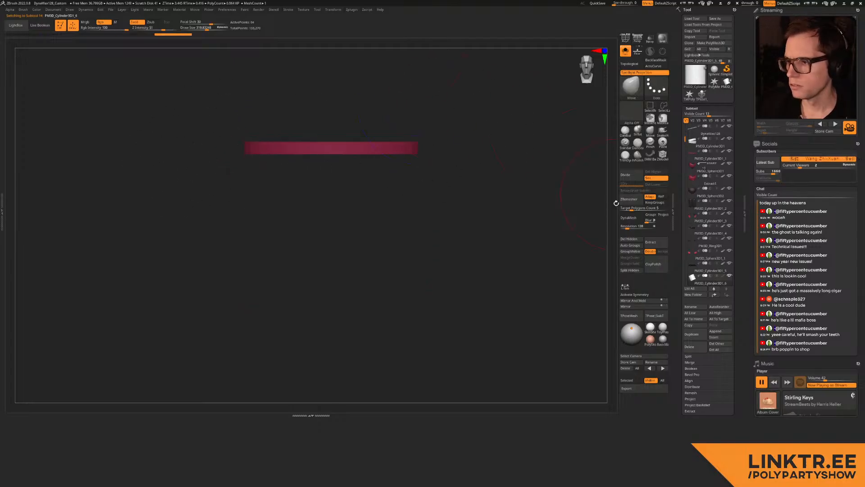
pyautogui.click(631, 239)
# Step: Center the gizmo on the band and move the band straight down
pyautogui.press('w')
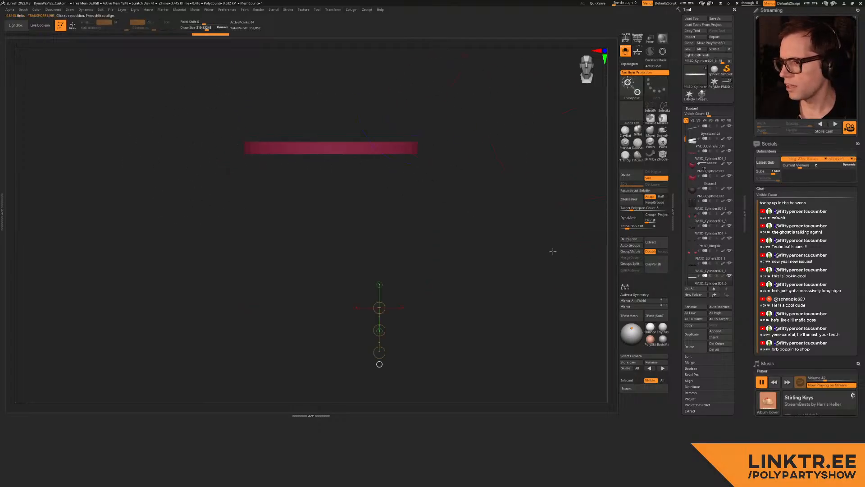
pyautogui.press('y')
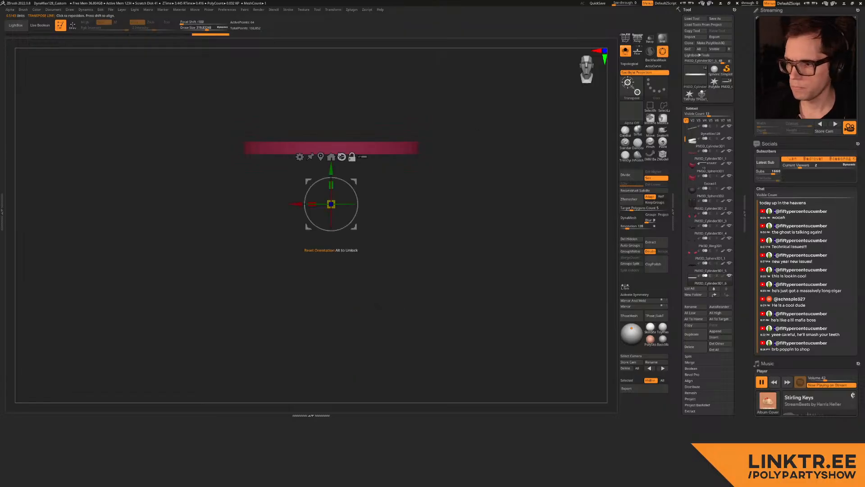
pyautogui.keyDown('alt'); pyautogui.click(321, 155); pyautogui.keyUp('alt')
pyautogui.moveTo(331, 114); pyautogui.dragTo(332, 218)
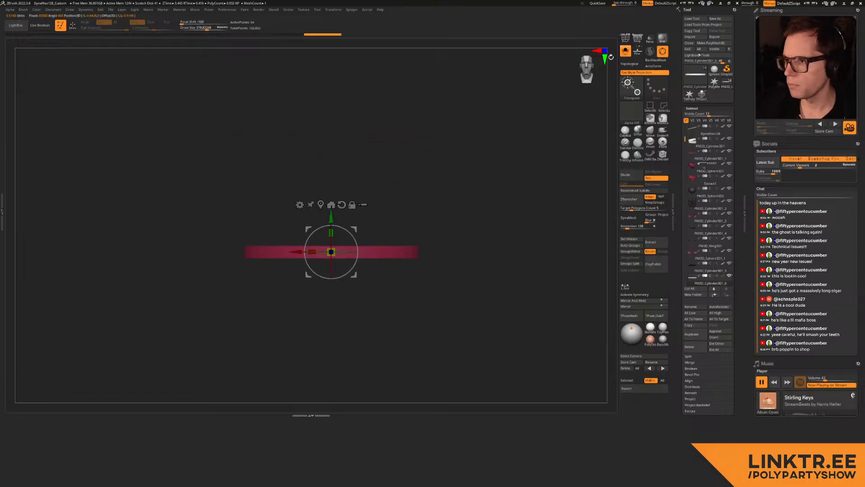
# Step: Show the full character and scale the band down around the waist as a black belt
pyautogui.click(626, 51)
pyautogui.press('v')
pyautogui.keyDown('alt'); pyautogui.moveTo(353, 276); pyautogui.dragTo(301, 155, button='right'); pyautogui.keyUp('alt')
pyautogui.moveTo(302, 154); pyautogui.dragTo(217, 294)
pyautogui.moveTo(318, 332); pyautogui.dragTo(319, 267, button='right')
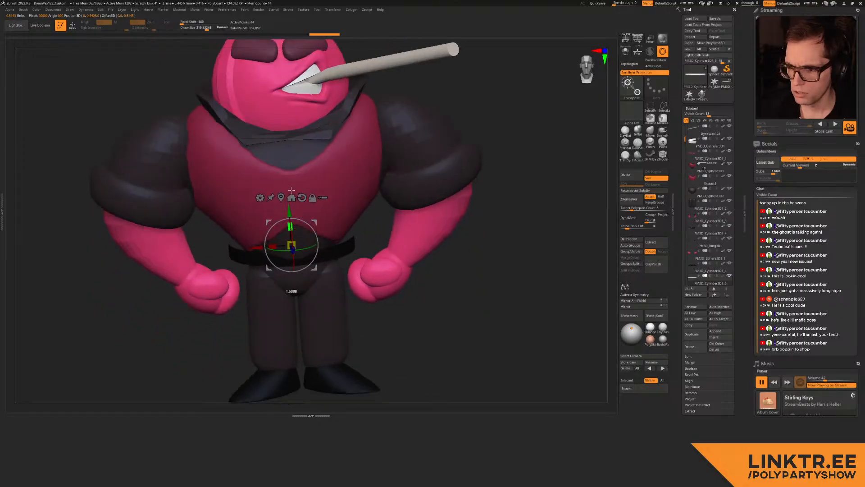
# Step: Position the belt at the waist from front and side and narrow it to fit the hips
pyautogui.moveTo(290, 209)
pyautogui.mouseDown()
pyautogui.moveTo(292, 224)
pyautogui.moveTo(292, 215)
pyautogui.mouseUp()
pyautogui.moveTo(292, 217); pyautogui.dragTo(347, 248, button='right')
pyautogui.moveTo(294, 263)
pyautogui.mouseDown()
pyautogui.moveTo(321, 264)
pyautogui.moveTo(283, 268)
pyautogui.moveTo(308, 265)
pyautogui.mouseUp()
pyautogui.keyDown('shift'); pyautogui.moveTo(351, 242); pyautogui.dragTo(289, 236, button='right'); pyautogui.keyUp('shift')
pyautogui.moveTo(264, 232); pyautogui.dragTo(264, 226)
# Step: Select the fists and fill them with the dark grey of the clothing
pyautogui.press('q')
pyautogui.moveTo(338, 276)
pyautogui.keyDown('ctrl'); pyautogui.mouseDown(button='right')
pyautogui.moveTo(343, 206)
pyautogui.moveTo(341, 240)
pyautogui.moveTo(348, 237)
pyautogui.moveTo(336, 237)
pyautogui.moveTo(354, 237)
pyautogui.moveTo(357, 246)
pyautogui.moveTo(390, 202)
pyautogui.mouseUp(button='right'); pyautogui.keyUp('ctrl')
pyautogui.keyDown('alt'); pyautogui.click(359, 247); pyautogui.keyUp('alt')
pyautogui.moveTo(390, 203); pyautogui.dragTo(368, 193, button='right')
pyautogui.keyDown('ctrl'); pyautogui.moveTo(354, 221); pyautogui.dragTo(374, 181, button='right'); pyautogui.keyUp('ctrl')
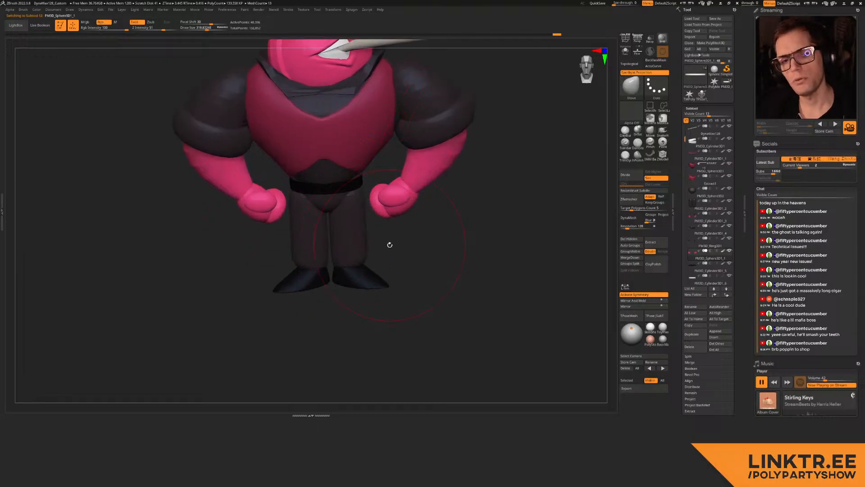
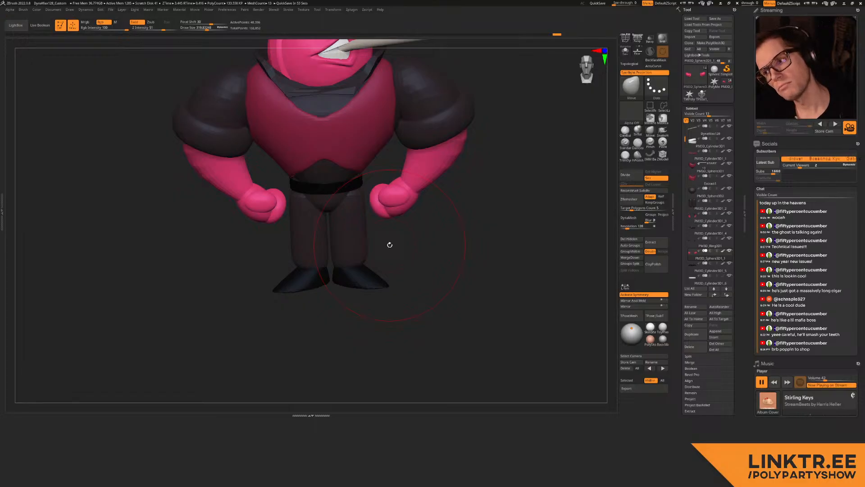
pyautogui.keyDown('ctrl'); pyautogui.moveTo(316, 207); pyautogui.dragTo(326, 186, button='right'); pyautogui.keyUp('ctrl')
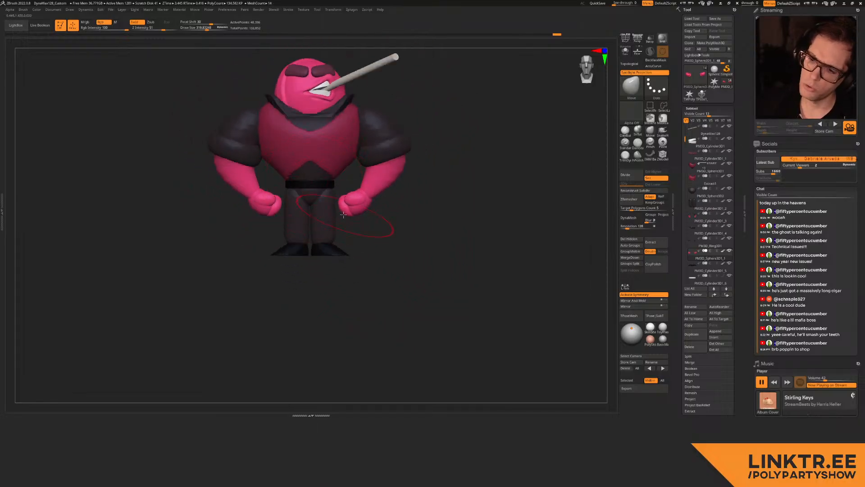
pyautogui.keyDown('ctrl'); pyautogui.moveTo(338, 208); pyautogui.dragTo(312, 227, button='right'); pyautogui.keyUp('ctrl')
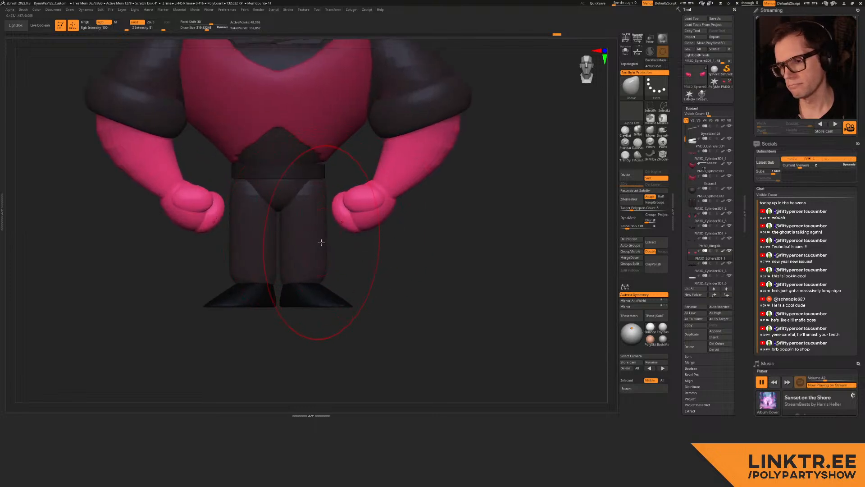
pyautogui.keyDown('ctrl'); pyautogui.moveTo(338, 325); pyautogui.dragTo(268, 244); pyautogui.keyUp('ctrl')
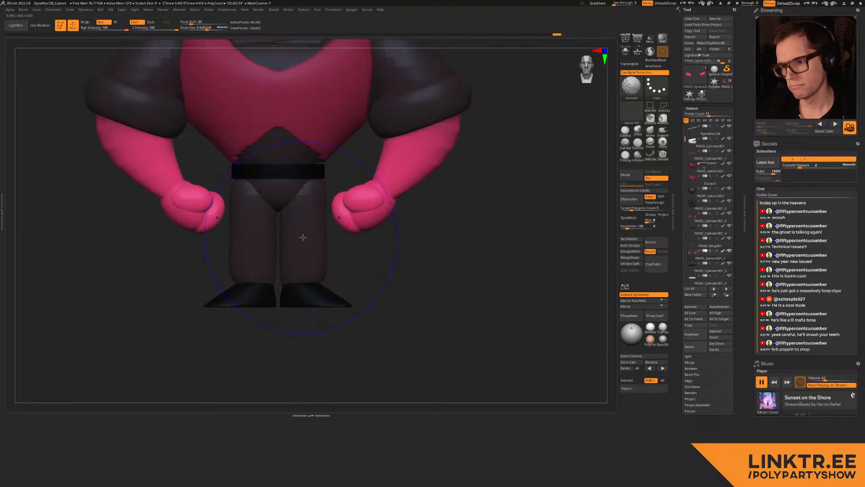
pyautogui.hotkey('shift', 'c')
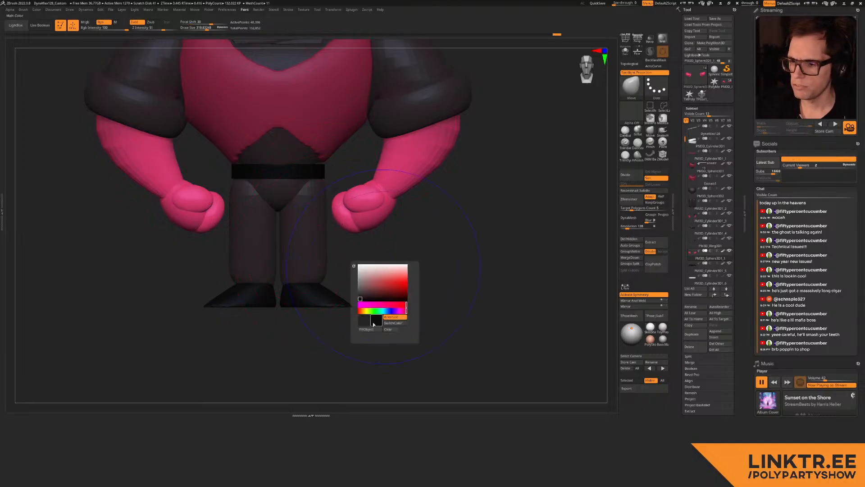
pyautogui.press('c')
pyautogui.hotkey('shift', 'c')
pyautogui.click(386, 334)
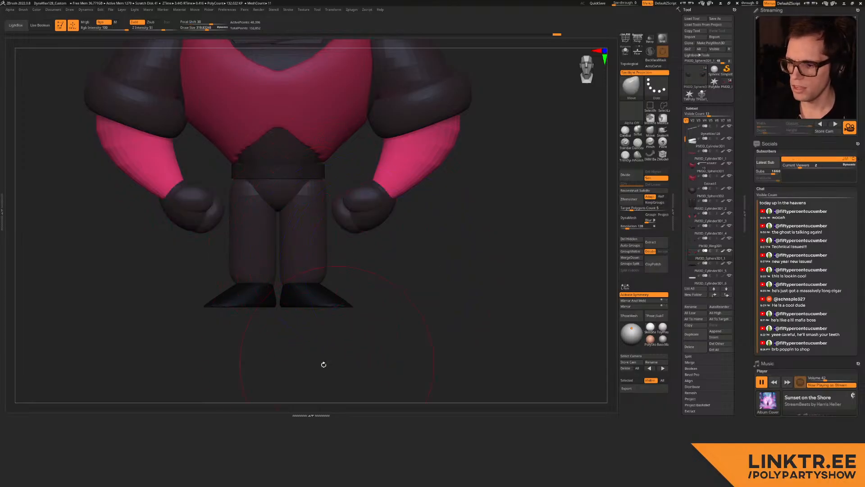
# Step: Select the belt around the waist and fill it with black
pyautogui.keyDown('alt'); pyautogui.moveTo(285, 251); pyautogui.dragTo(318, 256, button='right'); pyautogui.keyUp('alt')
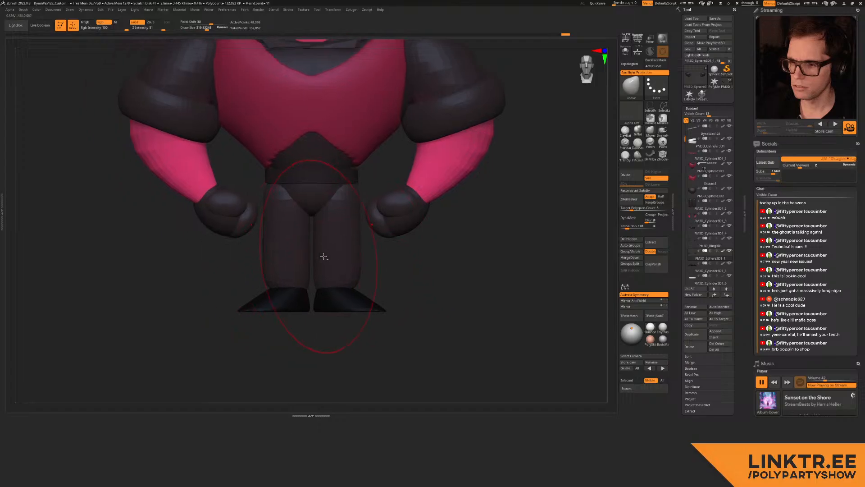
pyautogui.press('c')
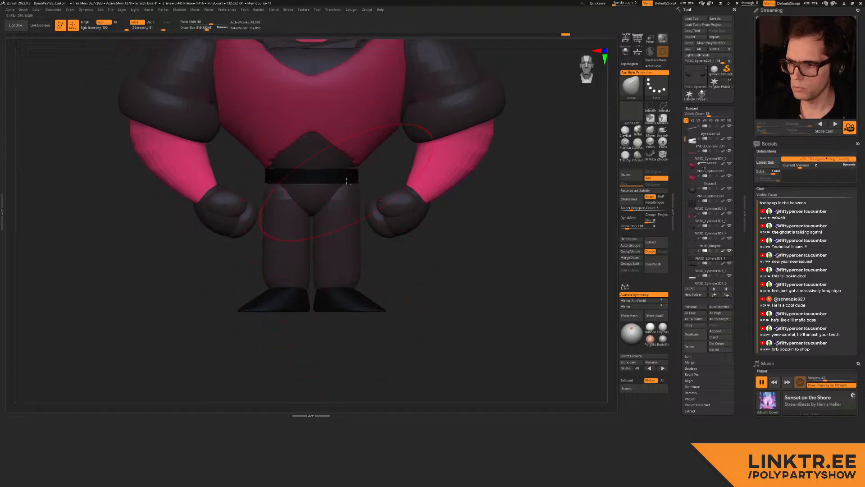
pyautogui.keyDown('alt'); pyautogui.click(346, 177); pyautogui.keyUp('alt')
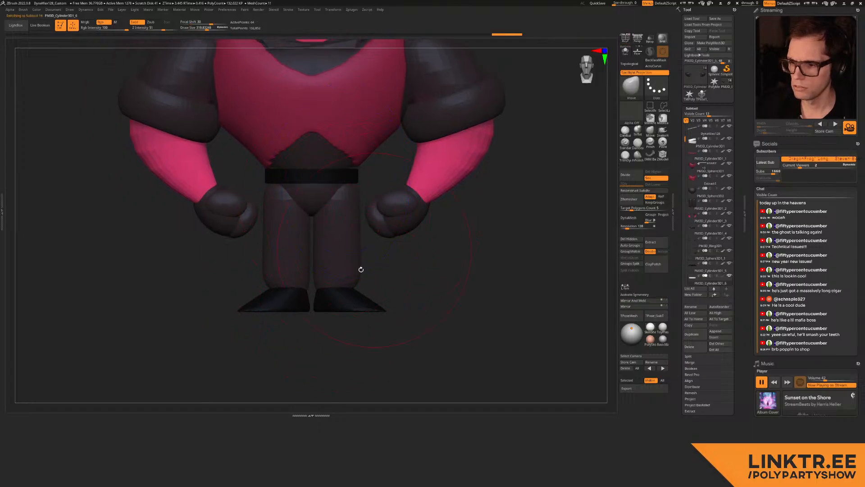
pyautogui.hotkey('shift', 'c')
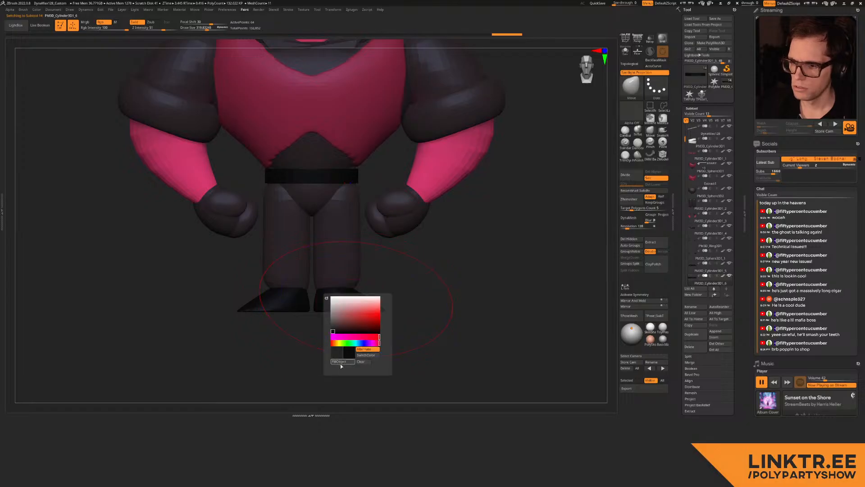
pyautogui.click(342, 362)
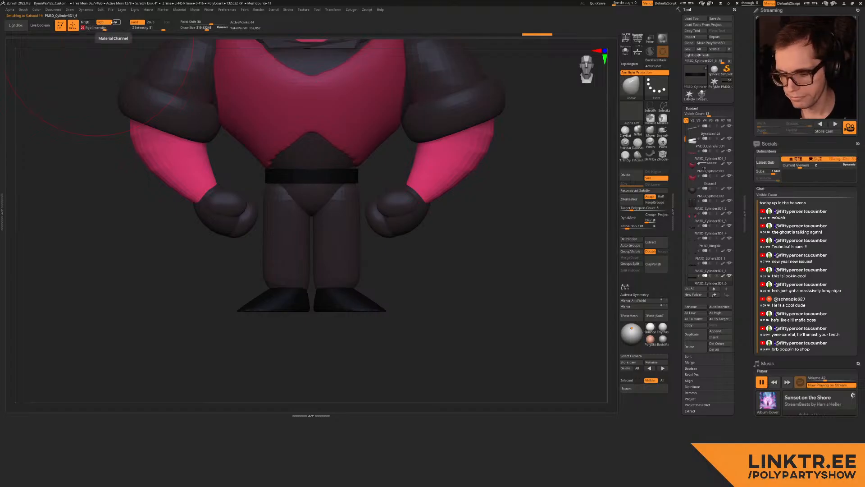
pyautogui.hotkey('shift', 'c')
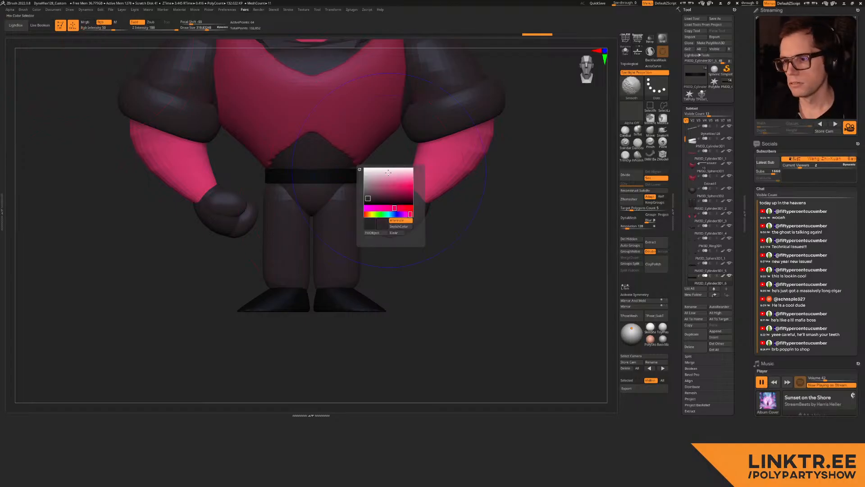
pyautogui.click(381, 232)
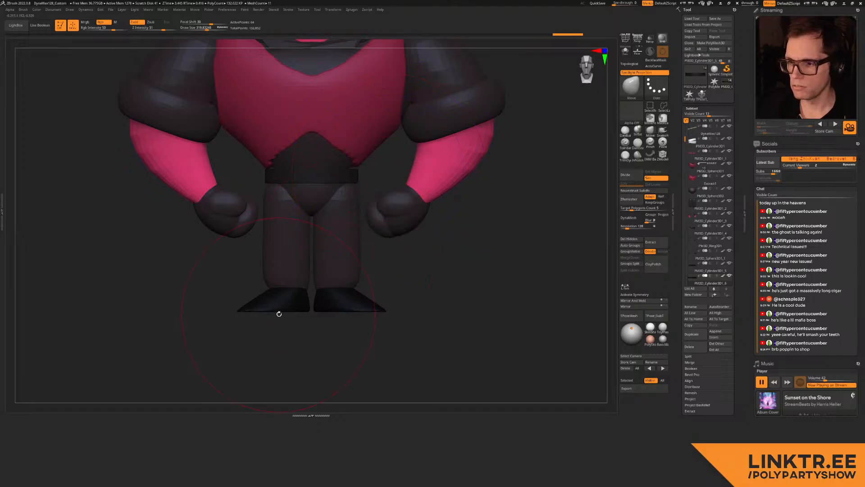
pyautogui.hotkey('ctrl', 'z')
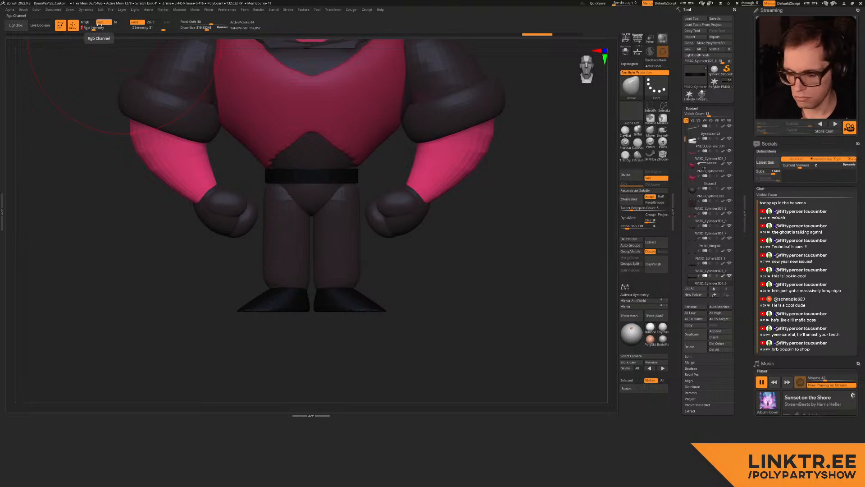
# Step: Fill the belt with the clothing's dark grey at a low RGB intensity to lighten the black slightly
pyautogui.hotkey('shift', 'c')
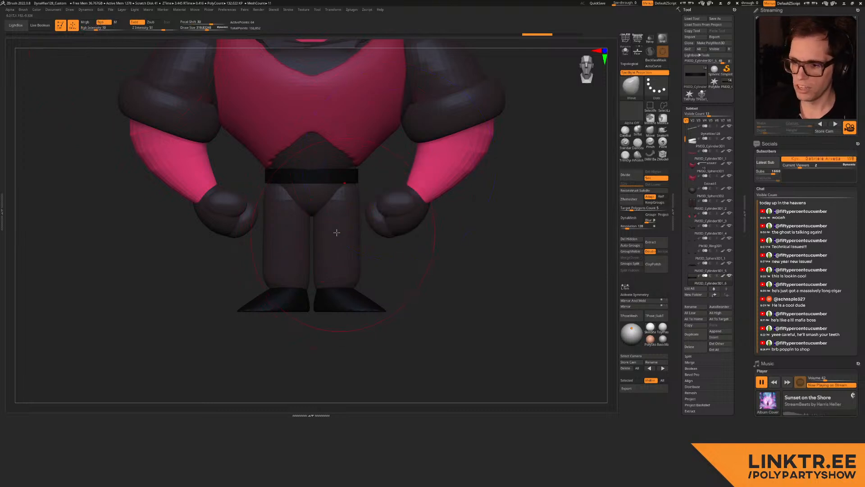
pyautogui.hotkey('shift', 'c')
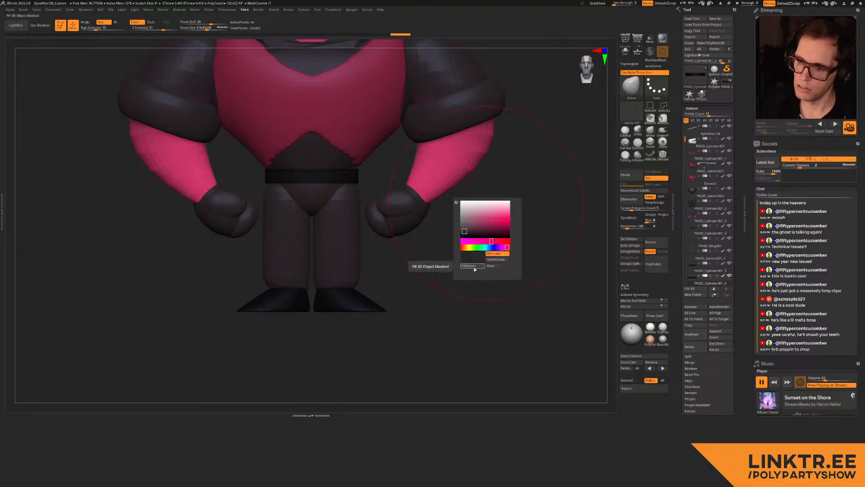
pyautogui.keyDown('ctrl'); pyautogui.moveTo(341, 176); pyautogui.dragTo(358, 200, button='right'); pyautogui.keyUp('ctrl')
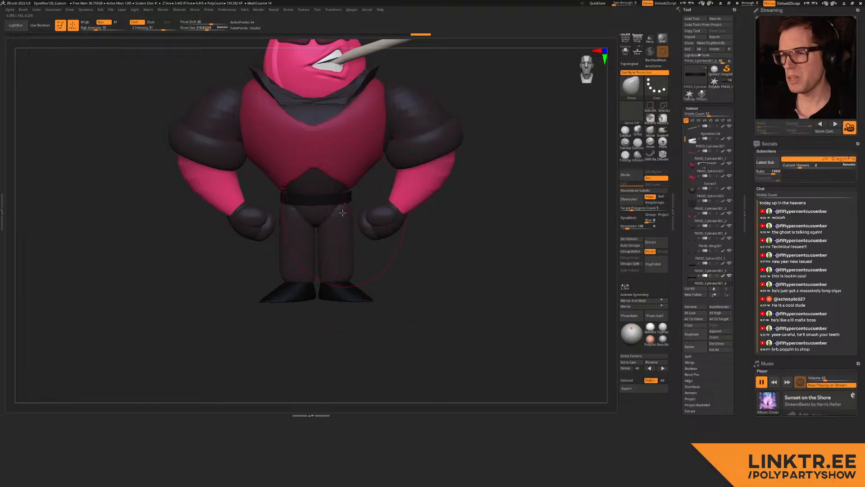
# Step: Select the shoes and fill them with the same dark grey at low RGB intensity
pyautogui.moveTo(338, 230); pyautogui.dragTo(339, 299, button='right')
pyautogui.keyDown('alt'); pyautogui.click(351, 292); pyautogui.keyUp('alt')
pyautogui.press('p')
pyautogui.press('p')
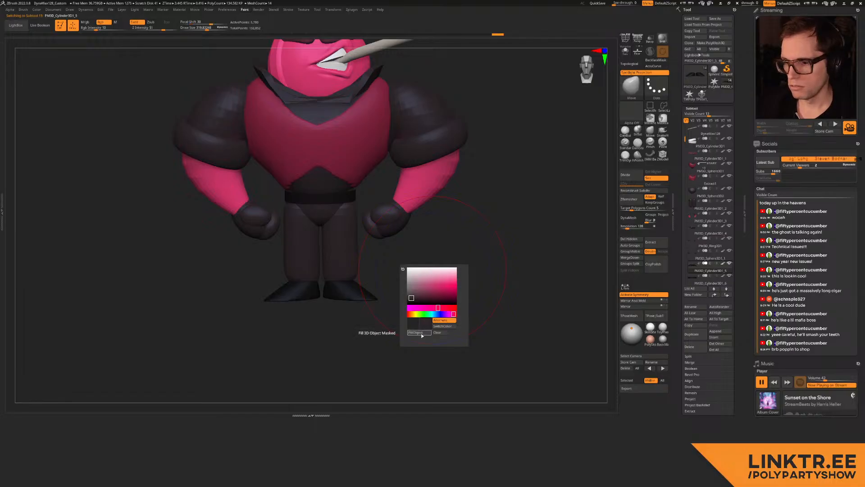
# Step: Select the arms from the front view, duplicate the subtool and isolate the copy
pyautogui.moveTo(369, 212); pyautogui.dragTo(353, 225, button='right')
pyautogui.keyDown('alt'); pyautogui.click(362, 253); pyautogui.keyUp('alt')
pyautogui.keyDown('ctrl'); pyautogui.moveTo(353, 226); pyautogui.dragTo(362, 243, button='right'); pyautogui.keyUp('ctrl')
pyautogui.keyDown('ctrl'); pyautogui.moveTo(362, 243); pyautogui.dragTo(338, 229, button='right'); pyautogui.keyUp('ctrl')
pyautogui.keyDown('alt'); pyautogui.click(339, 226); pyautogui.keyUp('alt')
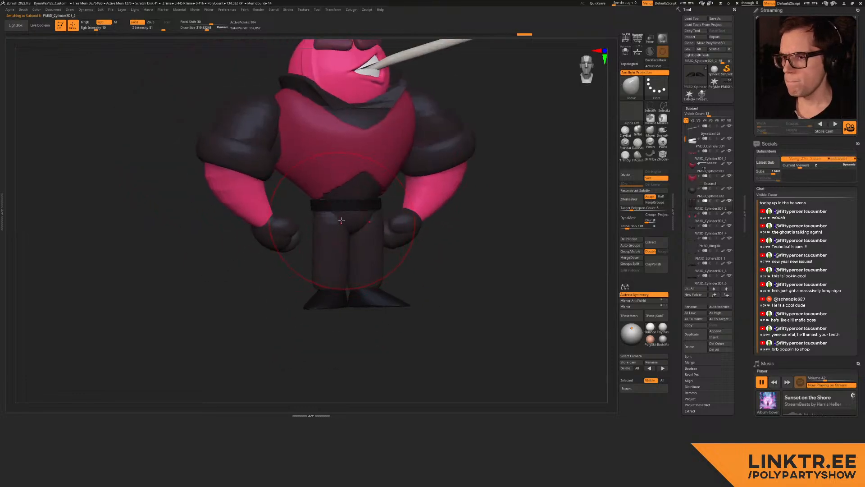
pyautogui.moveTo(269, 154)
pyautogui.keyDown('shift'); pyautogui.mouseDown(button='right')
pyautogui.moveTo(246, 147)
pyautogui.moveTo(251, 155)
pyautogui.mouseUp(button='right'); pyautogui.keyUp('shift')
pyautogui.keyDown('alt'); pyautogui.click(256, 206); pyautogui.keyUp('alt')
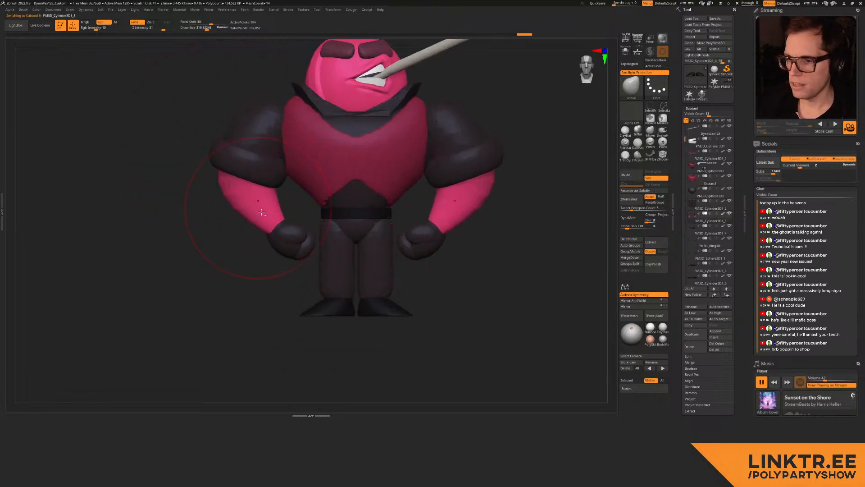
pyautogui.click(693, 335)
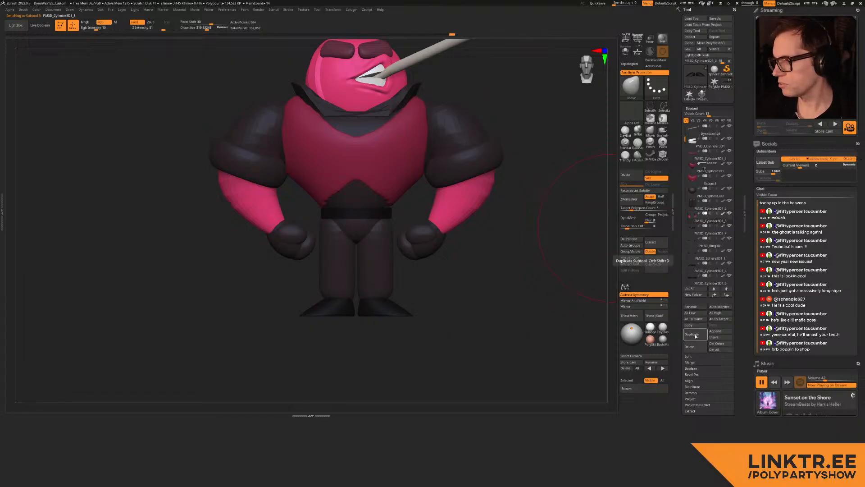
pyautogui.click(625, 50)
pyautogui.moveTo(284, 170)
pyautogui.keyDown('ctrl'); pyautogui.mouseDown()
pyautogui.moveTo(228, 301)
pyautogui.moveTo(179, 229)
pyautogui.mouseUp(); pyautogui.keyUp('ctrl')
pyautogui.hotkey('ctrl', 'z')
pyautogui.hotkey('ctrl', 'z')
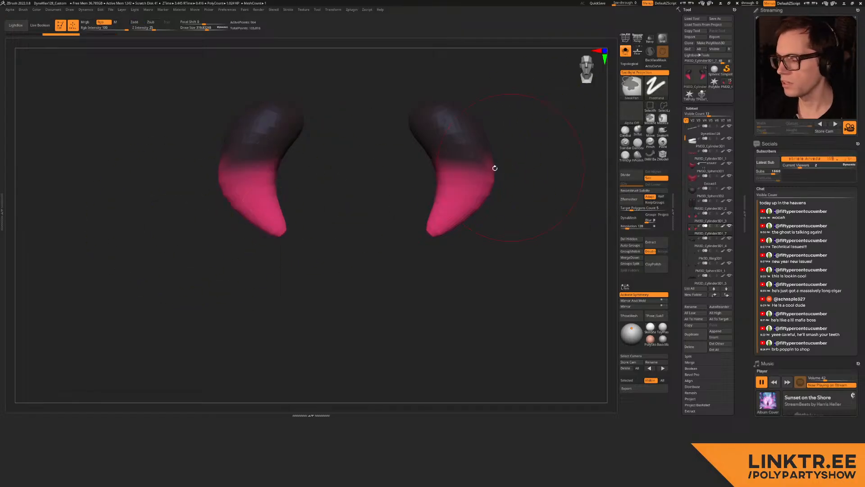
pyautogui.hotkey('shift', 'f')
pyautogui.hotkey('shift', 'f')
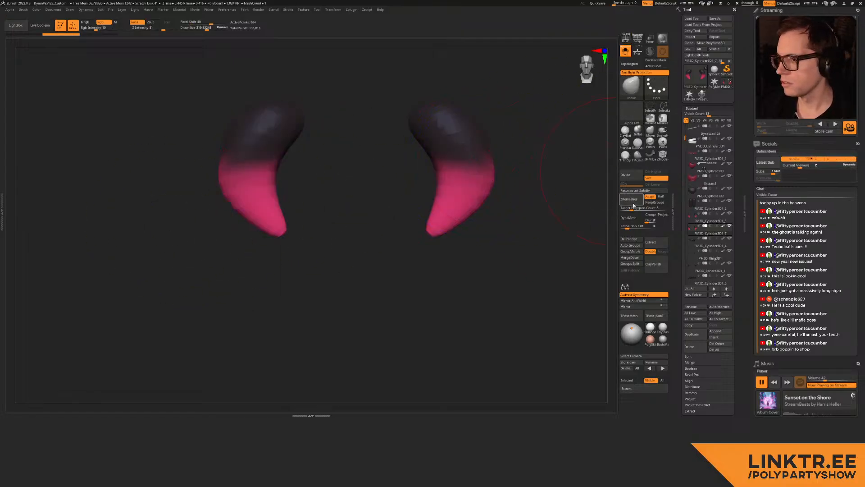
# Step: Convert the isolated arm copy to DynaMesh at resolution 128 and set the lasso as the active selection brush
pyautogui.click(628, 218)
pyautogui.press('ctrl')
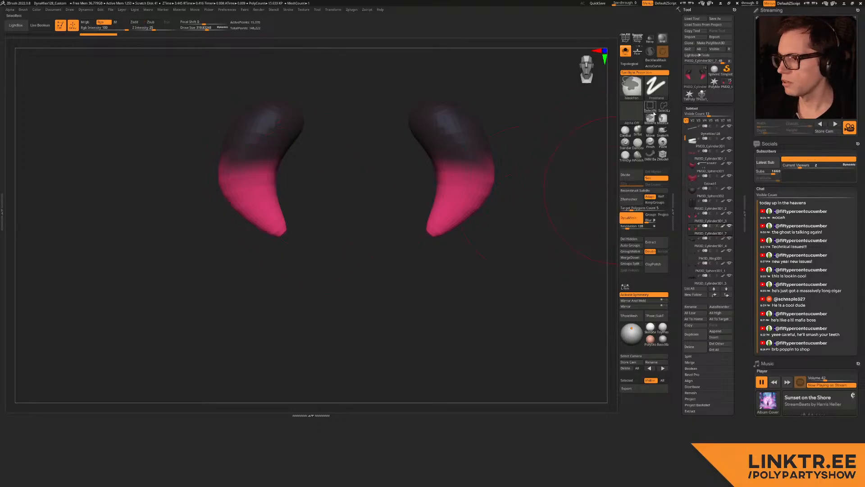
pyautogui.click(661, 118)
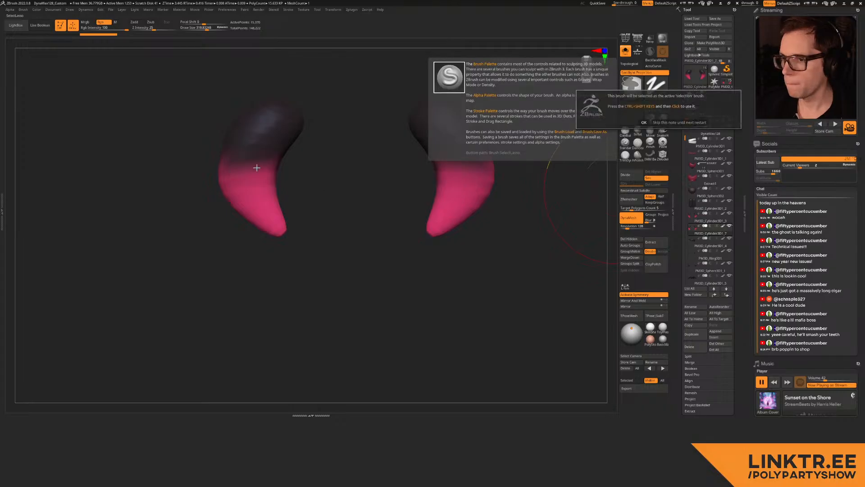
pyautogui.click(644, 122)
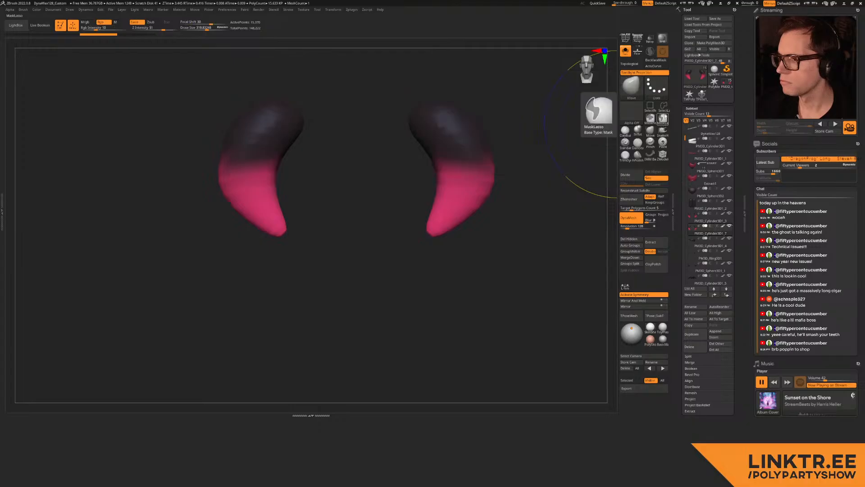
pyautogui.click(664, 106)
pyautogui.click(644, 119)
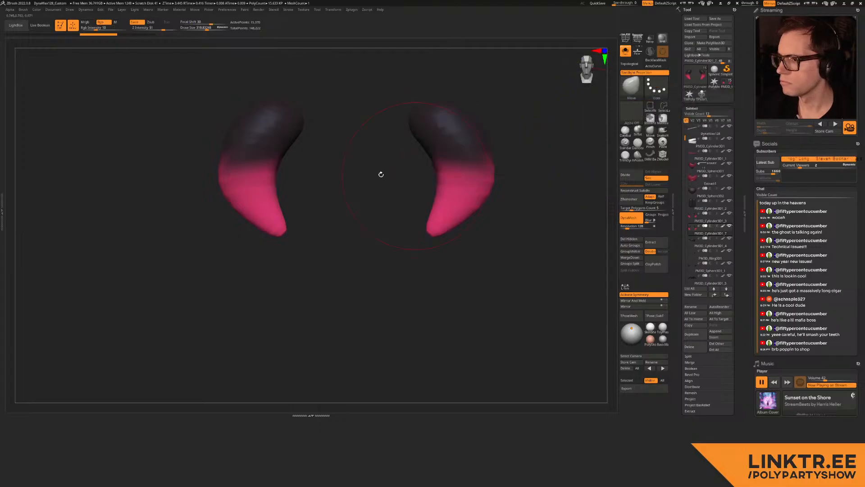
# Step: Hide the pink forearms of the arm copy with a lasso selection and delete the hidden geometry
pyautogui.moveTo(286, 164)
pyautogui.keyDown('ctrl'); pyautogui.mouseDown()
pyautogui.moveTo(225, 290)
pyautogui.moveTo(158, 198)
pyautogui.moveTo(154, 221)
pyautogui.mouseUp(); pyautogui.keyUp('ctrl')
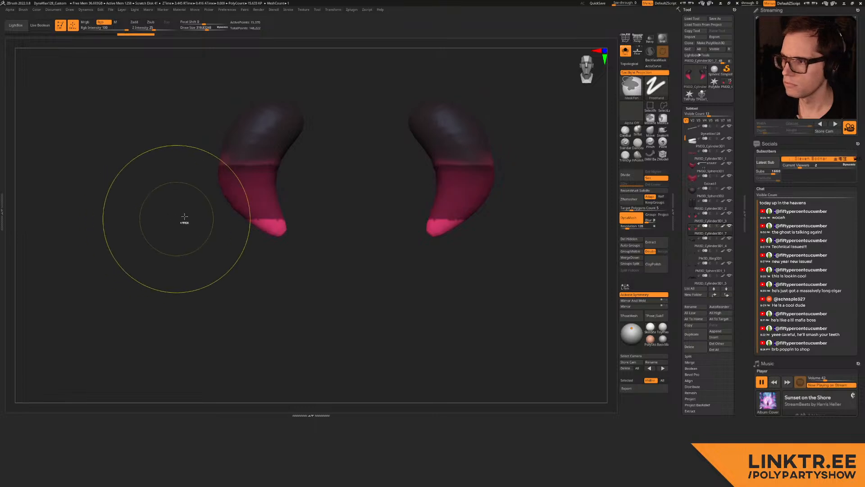
pyautogui.hotkey('ctrl', 'z')
pyautogui.hotkey('ctrl', 'shift')
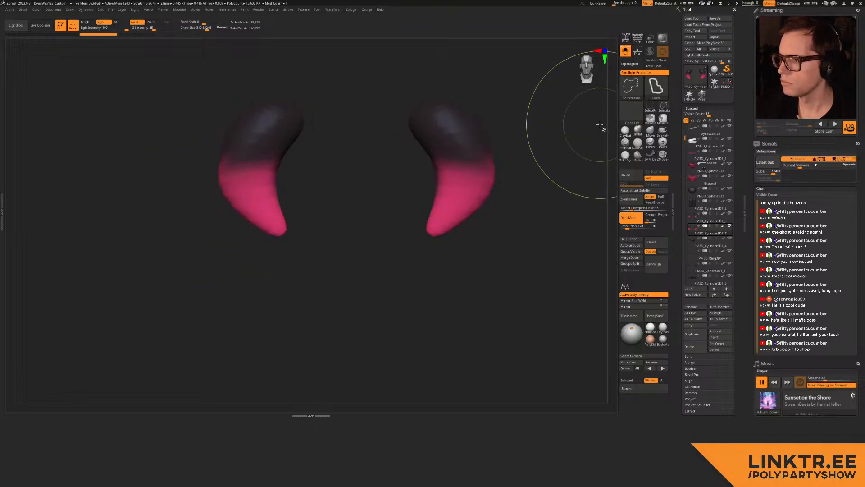
pyautogui.moveTo(269, 166)
pyautogui.keyDown('ctrl'); pyautogui.keyDown('shift'); pyautogui.mouseDown()
pyautogui.moveTo(279, 171)
pyautogui.moveTo(156, 151)
pyautogui.moveTo(189, 206)
pyautogui.mouseUp(); pyautogui.keyUp('shift'); pyautogui.keyUp('ctrl')
pyautogui.keyDown('ctrl'); pyautogui.keyDown('shift'); pyautogui.moveTo(316, 235); pyautogui.dragTo(305, 252); pyautogui.keyUp('shift'); pyautogui.keyUp('ctrl')
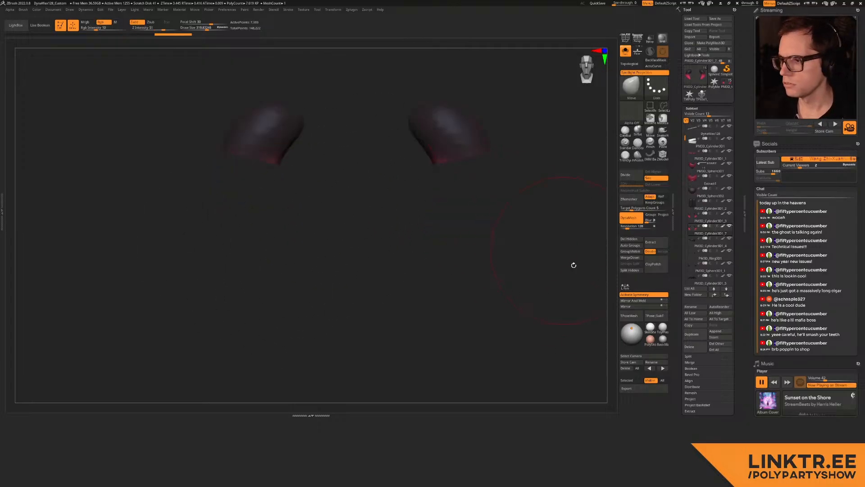
pyautogui.click(629, 239)
# Step: Close the open cut ends of the trimmed upper-arm pieces
pyautogui.hotkey('shift', 'c')
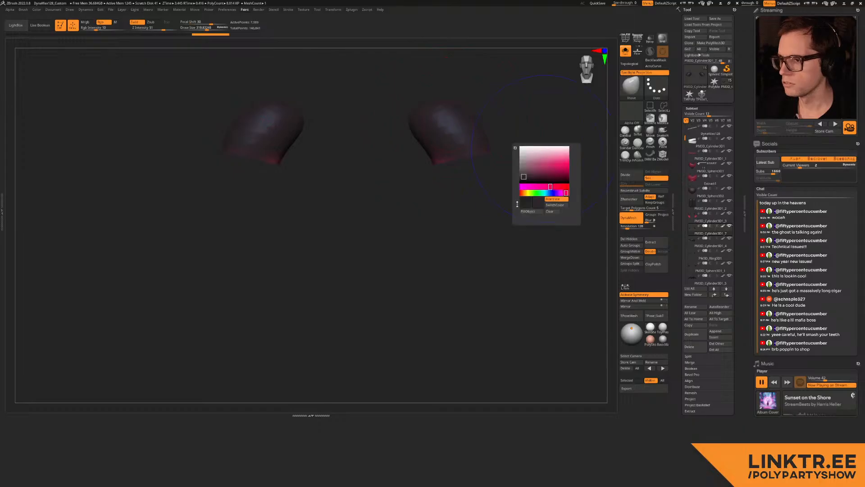
pyautogui.moveTo(545, 163)
pyautogui.mouseDown()
pyautogui.moveTo(539, 185)
pyautogui.moveTo(526, 163)
pyautogui.moveTo(636, 160)
pyautogui.mouseUp()
pyautogui.click(631, 252)
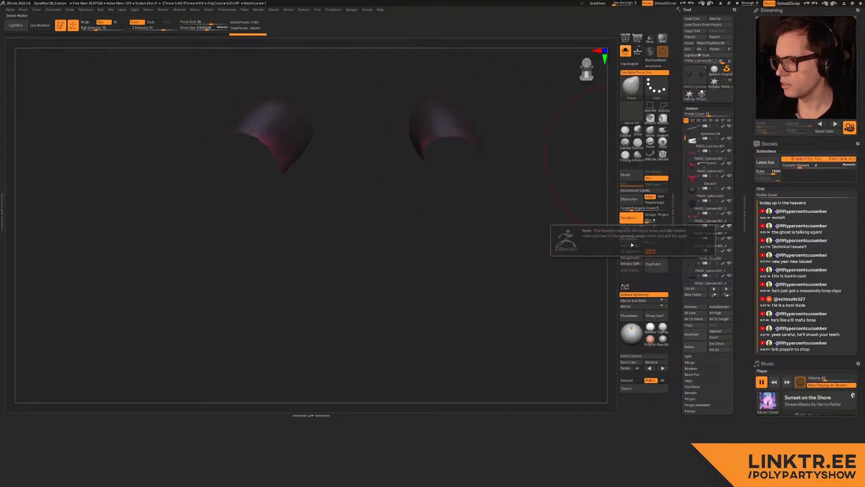
pyautogui.click(626, 205)
pyautogui.moveTo(517, 193); pyautogui.dragTo(444, 110)
# Step: Fill the upper-arm pieces with the dark grey at 100 RGB intensity to cover the pink edges
pyautogui.press('c')
pyautogui.click(498, 210)
pyautogui.moveTo(372, 162)
pyautogui.mouseDown()
pyautogui.moveTo(365, 180)
pyautogui.moveTo(372, 191)
pyautogui.mouseUp()
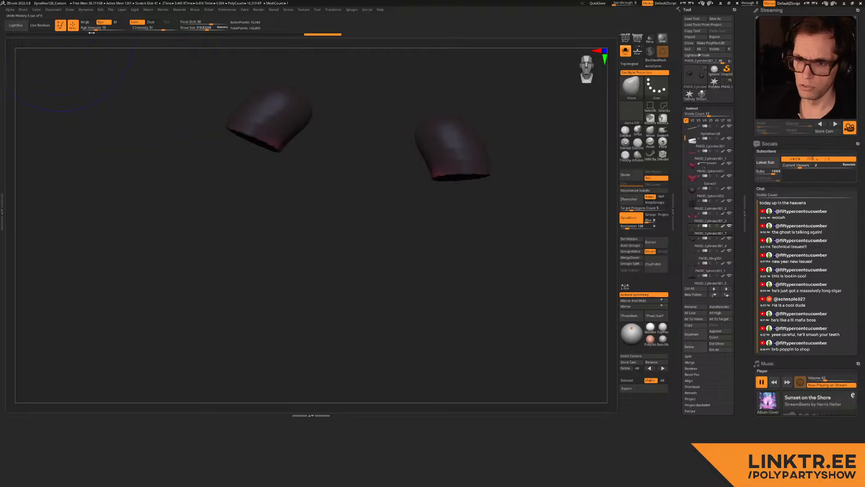
pyautogui.press('c')
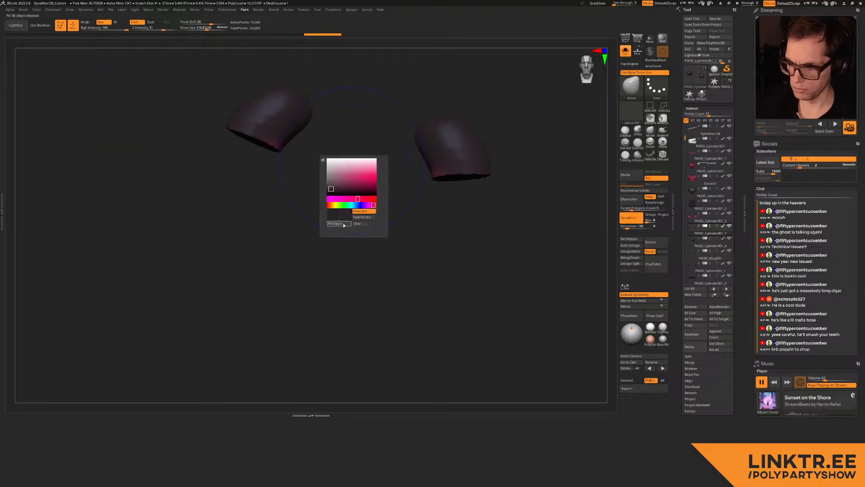
pyautogui.moveTo(431, 191); pyautogui.dragTo(368, 204)
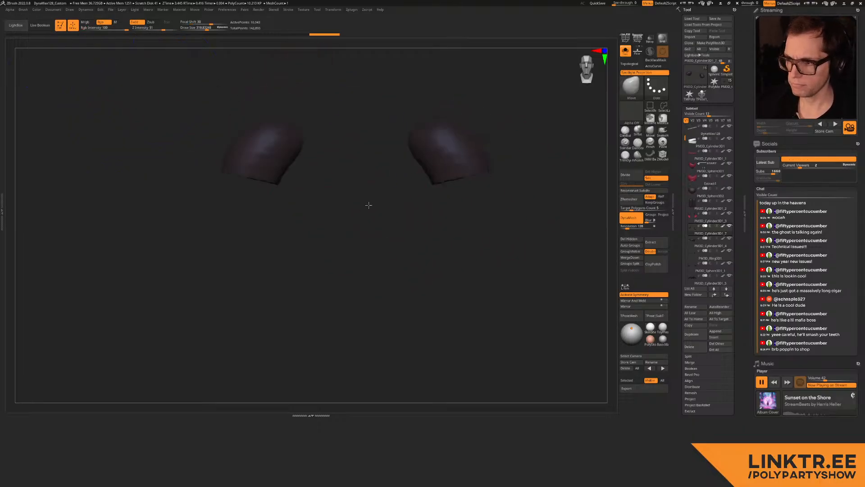
# Step: Show the whole character again, select the original arms and reduce the brush's draw size
pyautogui.click(625, 51)
pyautogui.moveTo(379, 163)
pyautogui.mouseDown(button='right')
pyautogui.moveTo(431, 187)
pyautogui.moveTo(451, 179)
pyautogui.moveTo(435, 180)
pyautogui.mouseUp(button='right')
pyautogui.press('s')
pyautogui.keyDown('alt'); pyautogui.click(464, 218); pyautogui.keyUp('alt')
pyautogui.press('s')
pyautogui.moveTo(435, 180); pyautogui.dragTo(430, 179)
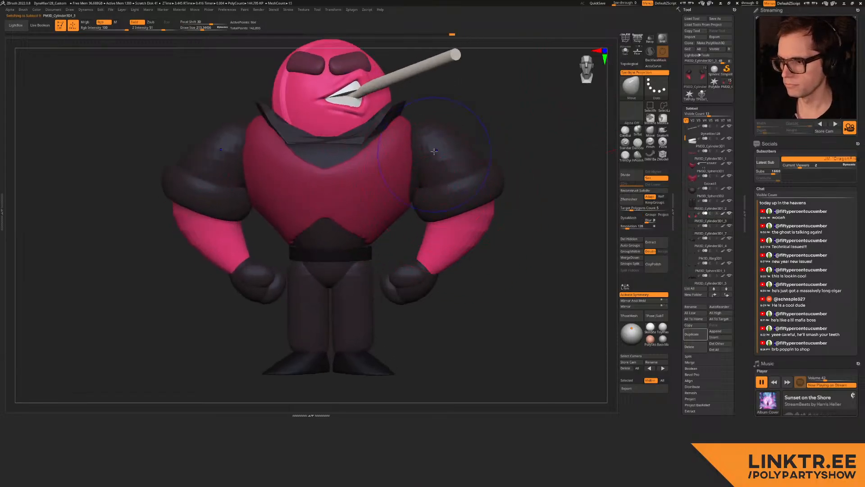
pyautogui.moveTo(451, 125); pyautogui.dragTo(419, 183, button='right')
pyautogui.keyDown('shift'); pyautogui.moveTo(472, 98); pyautogui.dragTo(481, 96); pyautogui.keyUp('shift')
pyautogui.moveTo(421, 185); pyautogui.dragTo(449, 131, button='right')
pyautogui.keyDown('shift'); pyautogui.moveTo(415, 190); pyautogui.dragTo(446, 170, button='right'); pyautogui.keyUp('shift')
pyautogui.moveTo(446, 170)
pyautogui.keyDown('ctrl'); pyautogui.mouseDown(button='right')
pyautogui.moveTo(451, 160)
pyautogui.moveTo(426, 128)
pyautogui.mouseUp(button='right'); pyautogui.keyUp('ctrl')
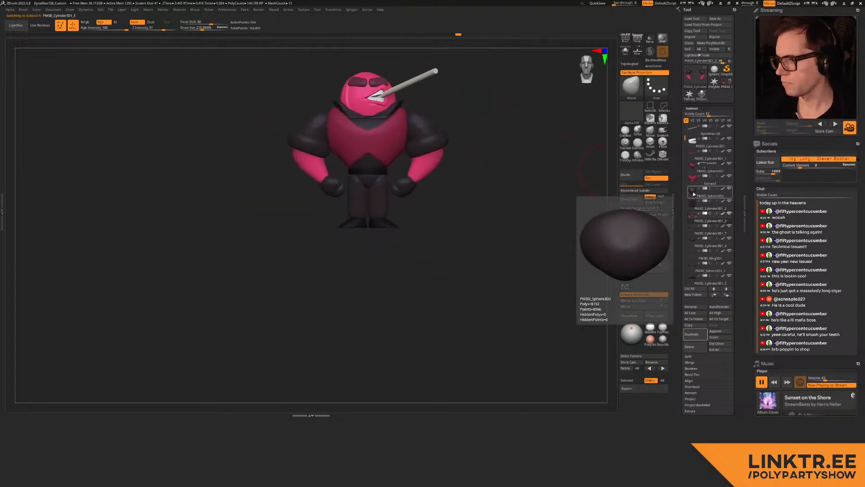
# Step: Merge the PM3D_Sphere3D2 hips subtool down with the legs subtool below it
pyautogui.click(694, 196)
pyautogui.click(635, 258)
pyautogui.click(620, 268)
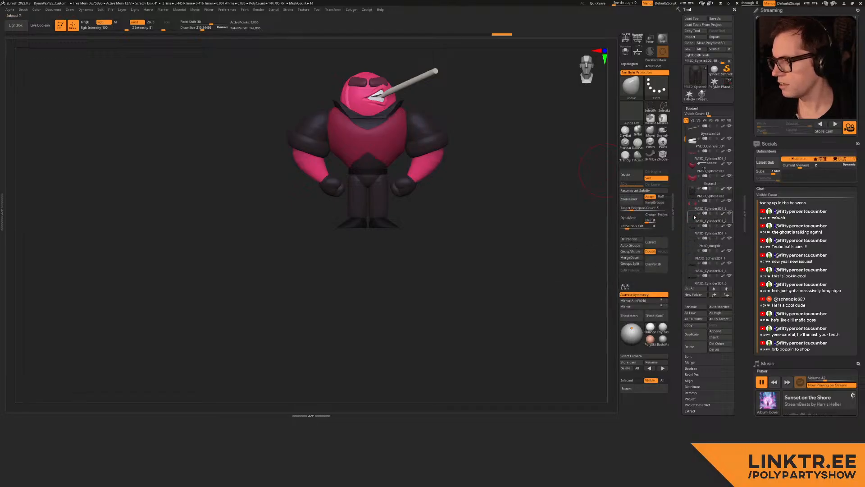
pyautogui.moveTo(694, 218)
pyautogui.hotkey('shift', 'f')
pyautogui.hotkey('shift', 'f')
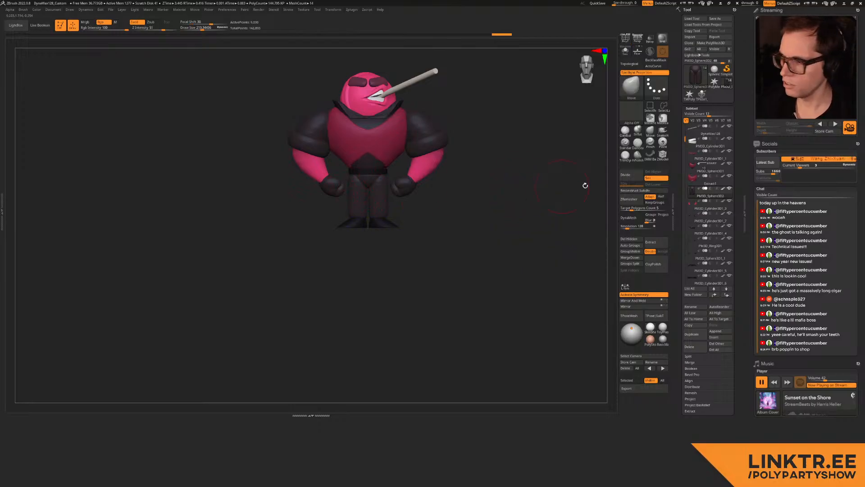
# Step: Move the merged hips and legs subtool below PM3D_Cylinder3D1_4 in the subtool order and select the torso
pyautogui.moveTo(696, 191); pyautogui.dragTo(694, 239)
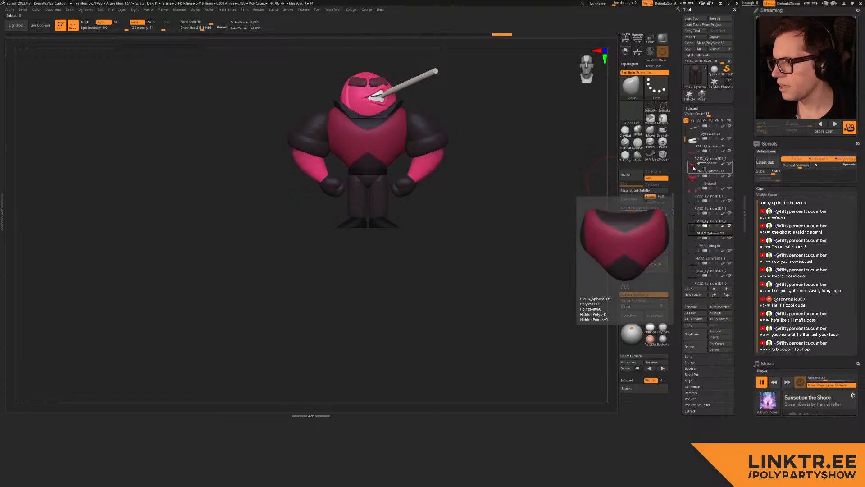
pyautogui.click(698, 166)
pyautogui.moveTo(694, 206)
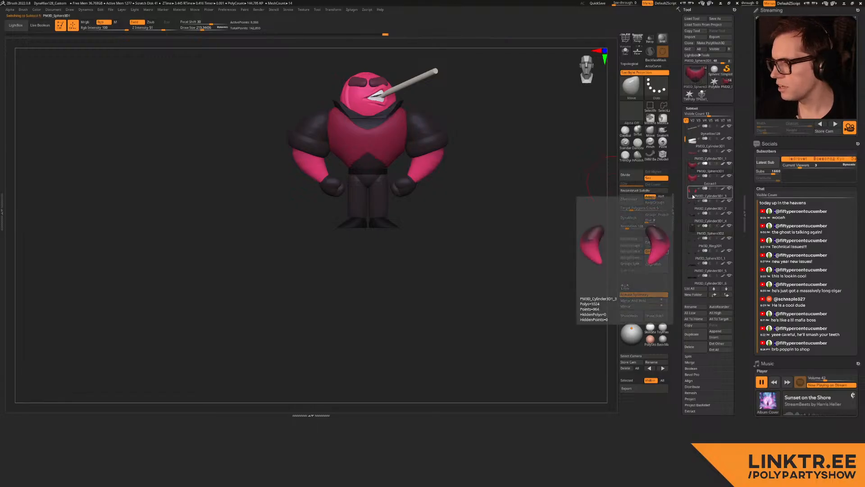
# Step: Move the upper-arm subtool PM3D_Cylinder3D1_2 below the torso PM3D_Sphere3D1, merge the torso down with it and display the polygroups
pyautogui.moveTo(694, 205); pyautogui.dragTo(695, 171)
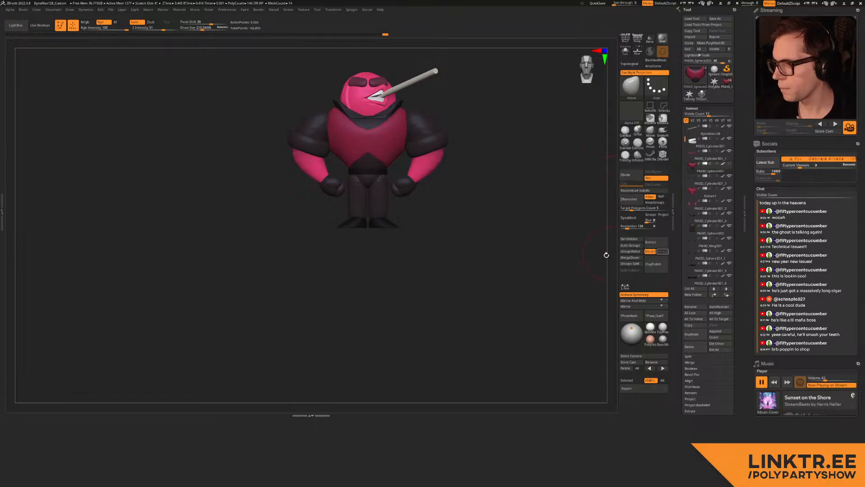
pyautogui.click(631, 246)
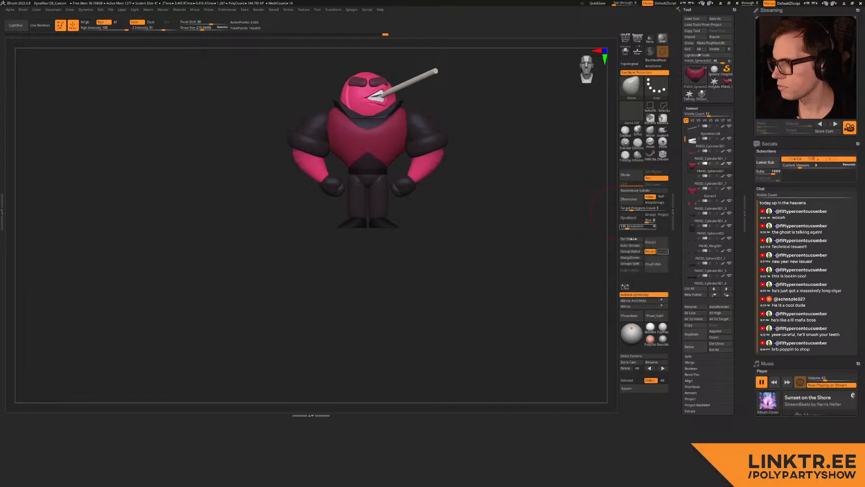
pyautogui.click(629, 259)
pyautogui.click(616, 269)
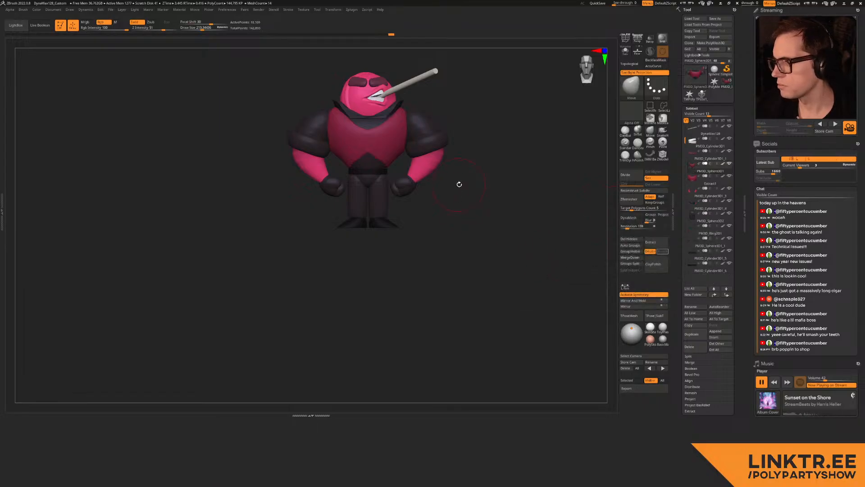
pyautogui.hotkey('shift', 'f')
pyautogui.keyDown('ctrl'); pyautogui.moveTo(470, 174); pyautogui.dragTo(470, 195, button='right'); pyautogui.keyUp('ctrl')
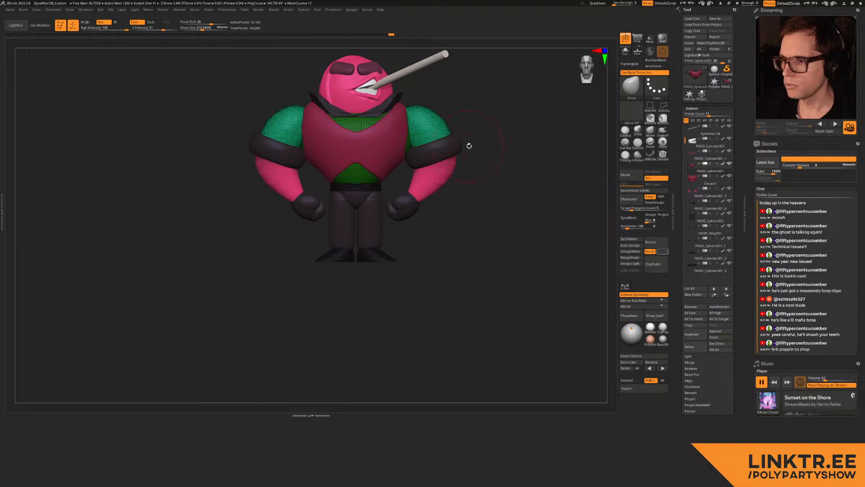
# Step: Move the PM3D_Ring3D1 subtool directly below PM3D_Sphere3D1, merge the two subtools and hide the polygroup display
pyautogui.moveTo(693, 233)
pyautogui.moveTo(694, 234); pyautogui.dragTo(695, 171)
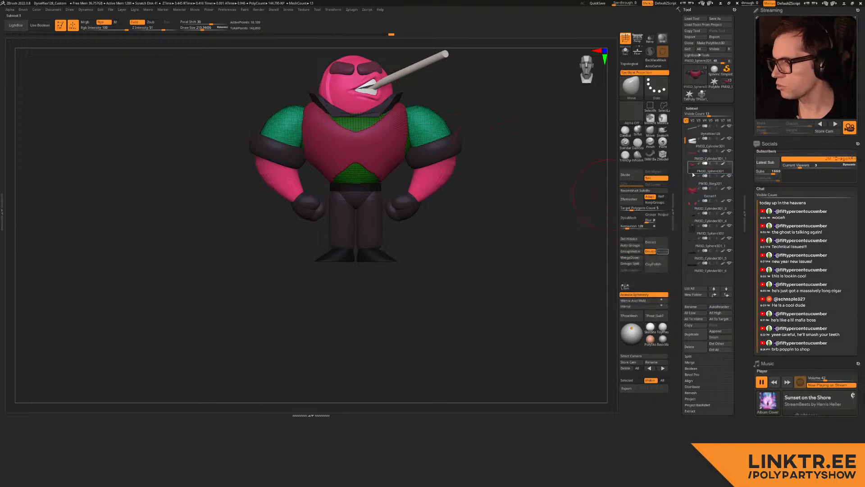
pyautogui.click(632, 257)
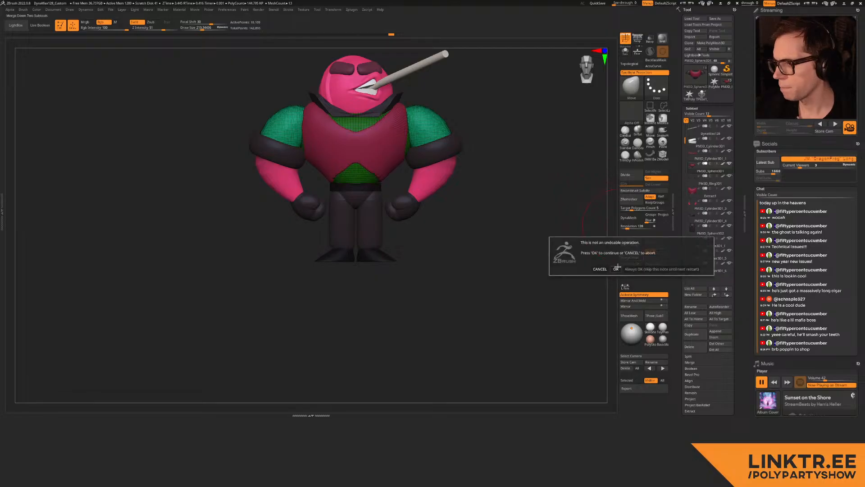
pyautogui.click(592, 267)
pyautogui.moveTo(497, 215); pyautogui.dragTo(488, 204)
pyautogui.hotkey('shift', 'f')
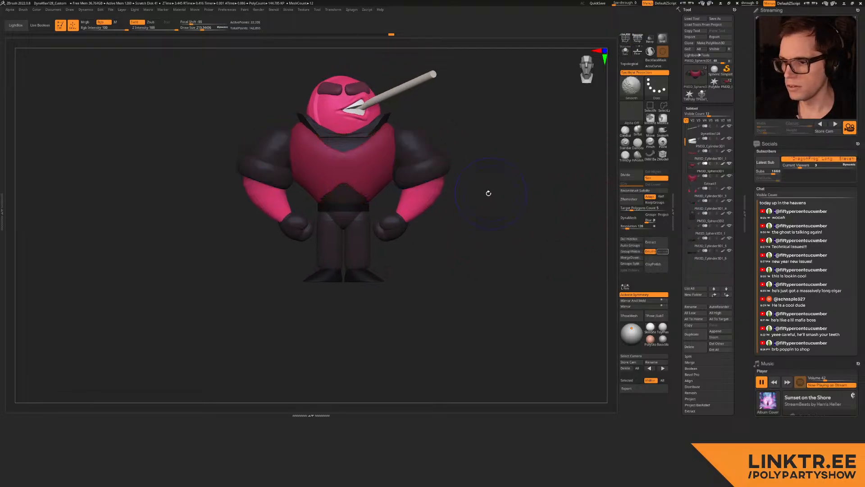
# Step: Select the hands subtool PM3D_Sphere3D1_1 and fill it with the bright pink of the forearms
pyautogui.keyDown('alt'); pyautogui.click(300, 232); pyautogui.keyUp('alt')
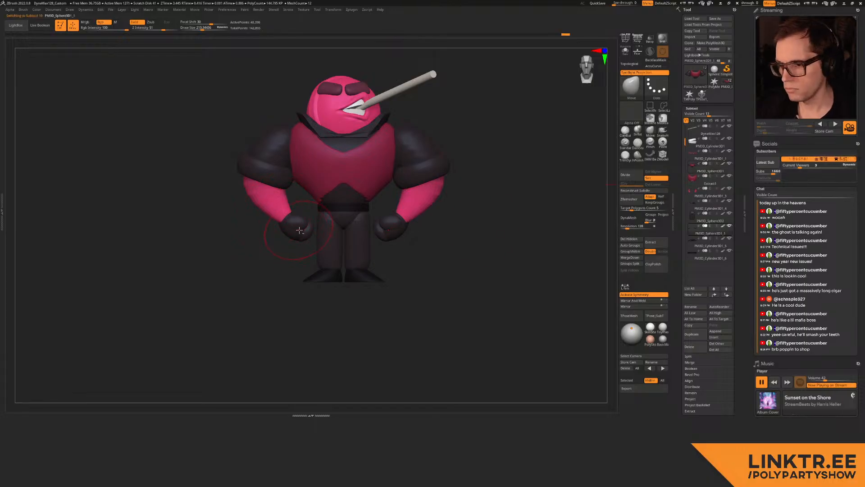
pyautogui.hotkey('shift', 'f')
pyautogui.hotkey('shift', 'f')
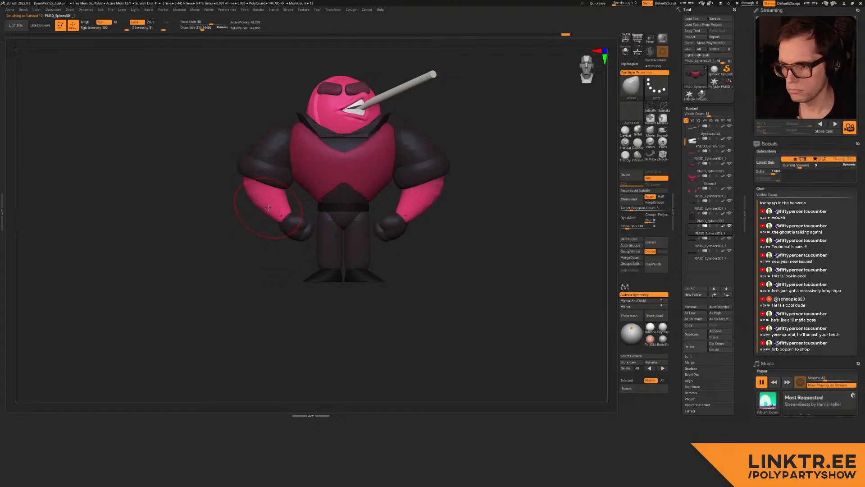
pyautogui.hotkey('shift', 'c')
pyautogui.click(256, 271)
pyautogui.keyDown('alt'); pyautogui.moveTo(225, 297); pyautogui.dragTo(371, 205); pyautogui.keyUp('alt')
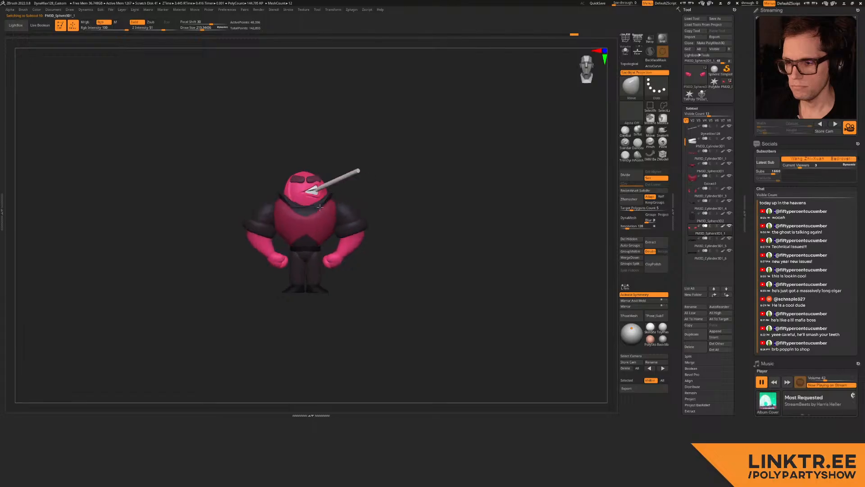
pyautogui.press('f')
pyautogui.keyDown('alt'); pyautogui.moveTo(323, 228); pyautogui.dragTo(316, 247); pyautogui.keyUp('alt')
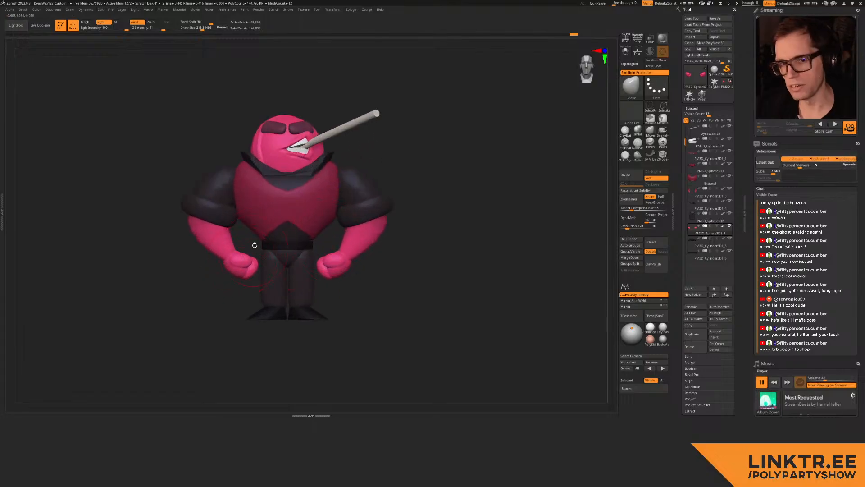
pyautogui.keyDown('alt'); pyautogui.moveTo(263, 214); pyautogui.dragTo(334, 231); pyautogui.keyUp('alt')
pyautogui.moveTo(296, 243); pyautogui.dragTo(331, 174, button='right')
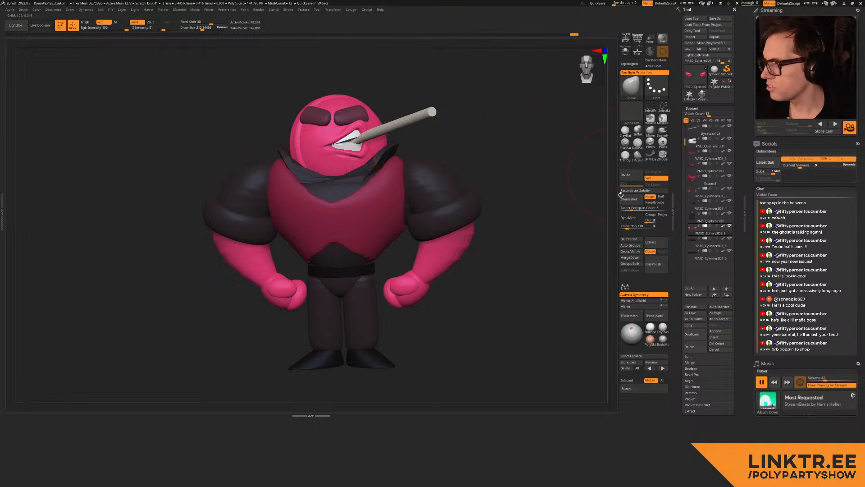
# Step: Move the PM3D_Cylinder3D1_4 subtool below PM3D_Sphere3D1 and merge PM3D_Sphere3D1 down with it
pyautogui.click(693, 206)
pyautogui.moveTo(693, 206); pyautogui.dragTo(694, 180)
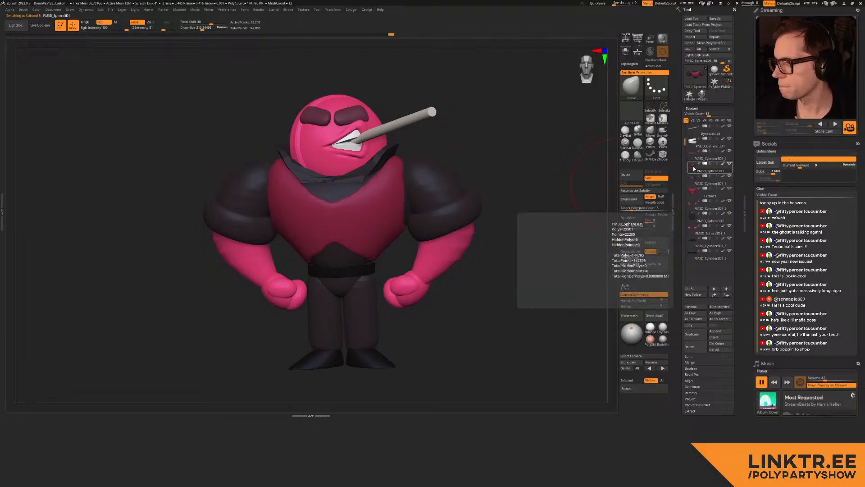
pyautogui.click(630, 257)
pyautogui.click(622, 270)
pyautogui.hotkey('shift', 'f')
pyautogui.hotkey('shift', 'f')
pyautogui.moveTo(466, 188); pyautogui.dragTo(489, 155)
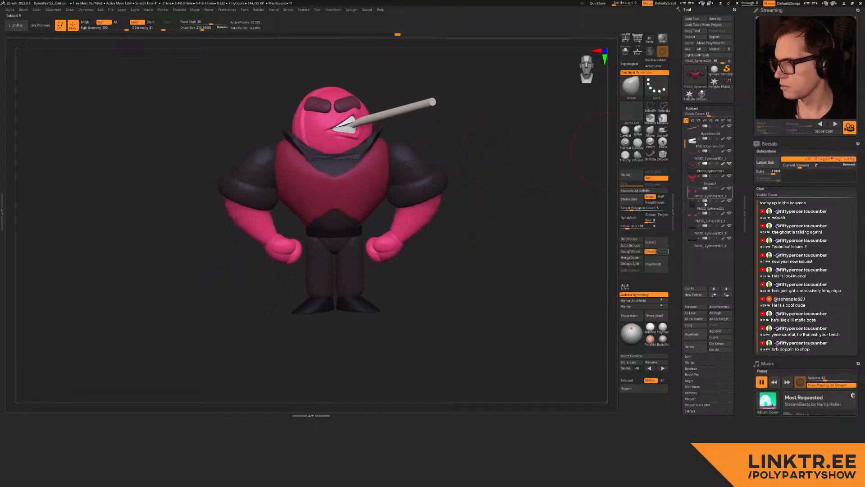
# Step: Move the legs subtool PM3D_Sphere3D2 below PM3D_Sphere3D1 and merge the forearms PM3D_Cylinder3D1_3 with the hands
pyautogui.moveTo(694, 182); pyautogui.dragTo(695, 181)
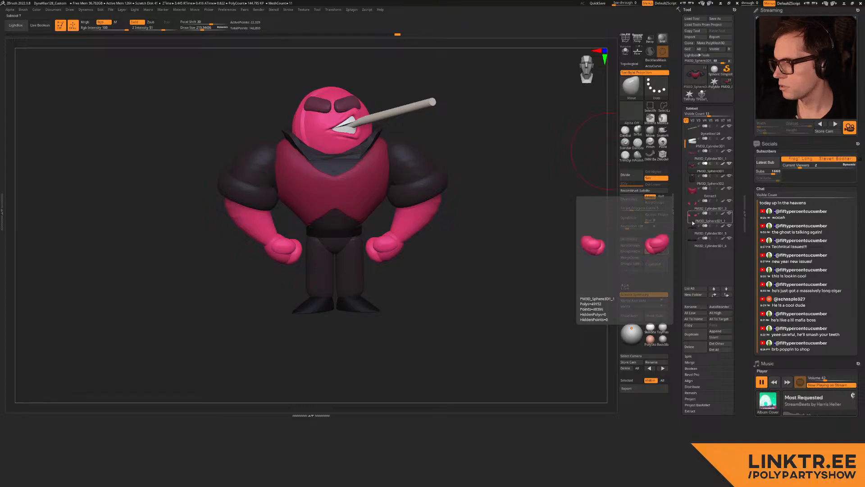
pyautogui.click(694, 215)
pyautogui.click(630, 259)
pyautogui.click(614, 268)
pyautogui.moveTo(697, 217); pyautogui.dragTo(696, 238)
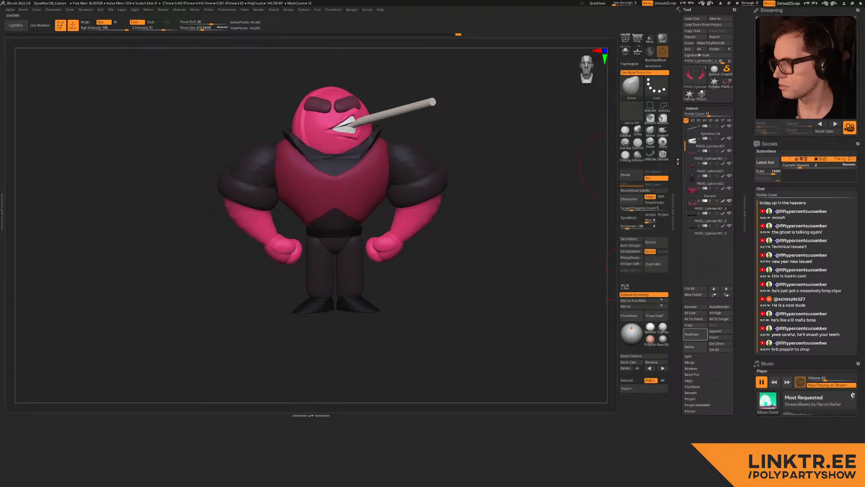
# Step: Try filling the merged jacket subtool PM3D_Sphere3D1 with the bright skin pink
pyautogui.moveTo(498, 166)
pyautogui.keyDown('alt'); pyautogui.mouseDown()
pyautogui.moveTo(495, 179)
pyautogui.moveTo(446, 146)
pyautogui.moveTo(467, 148)
pyautogui.mouseUp(); pyautogui.keyUp('alt')
pyautogui.keyDown('alt'); pyautogui.click(446, 146); pyautogui.keyUp('alt')
pyautogui.press('c')
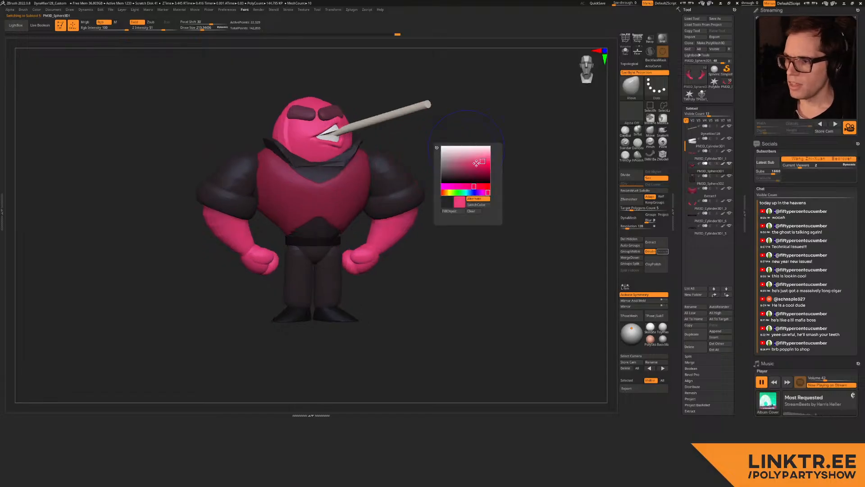
pyautogui.click(450, 211)
# Step: Fill the jacket subtool PM3D_Sphere3D1 with a muted dark maroon
pyautogui.moveTo(472, 154); pyautogui.dragTo(481, 150)
pyautogui.press('c')
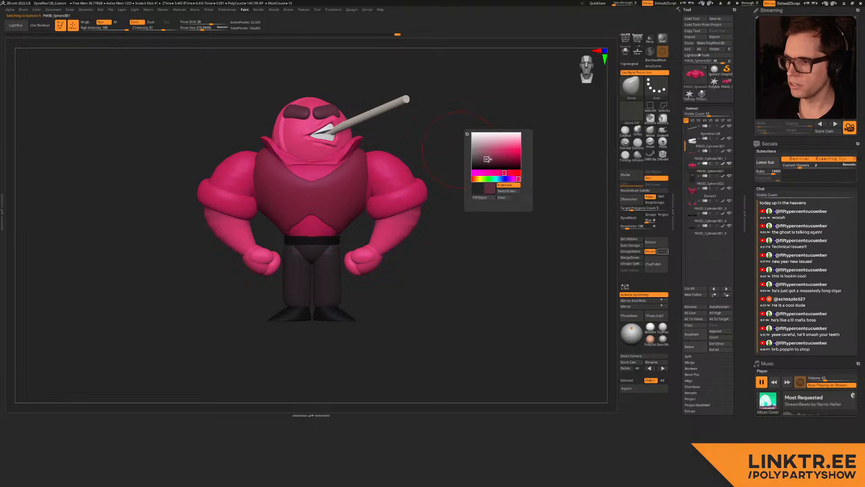
pyautogui.click(479, 197)
pyautogui.moveTo(422, 180); pyautogui.dragTo(406, 90)
# Step: Shrink the full character into the canvas's upper-left corner, leave a snapshot there and bring the live model back to the centre
pyautogui.keyDown('alt'); pyautogui.moveTo(482, 226); pyautogui.dragTo(314, 153); pyautogui.keyUp('alt')
pyautogui.keyDown('alt'); pyautogui.moveTo(156, 170); pyautogui.dragTo(248, 145); pyautogui.keyUp('alt')
pyautogui.hotkey('shift', 's')
pyautogui.keyDown('alt'); pyautogui.moveTo(180, 112); pyautogui.dragTo(471, 215); pyautogui.keyUp('alt')
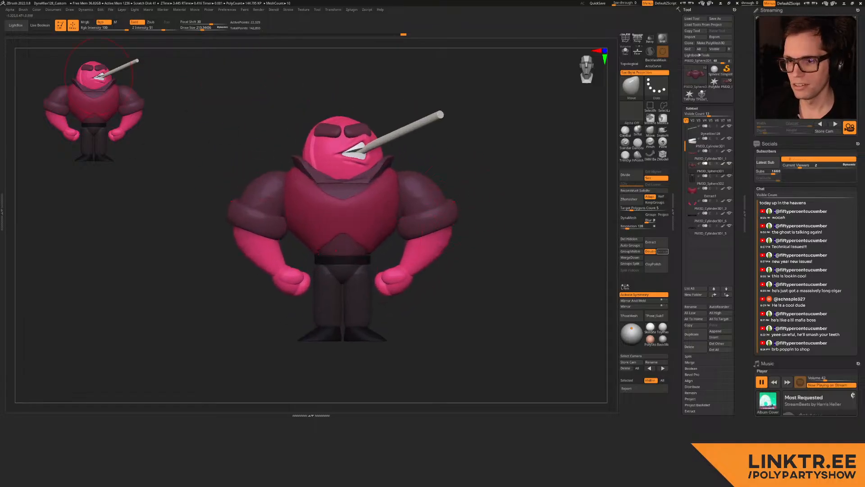
# Step: Try the bright pink and the near-black sampled from the snapshot as fill colors for the jacket
pyautogui.press('c')
pyautogui.moveTo(221, 151)
pyautogui.mouseDown()
pyautogui.moveTo(88, 82)
pyautogui.moveTo(237, 151)
pyautogui.mouseUp()
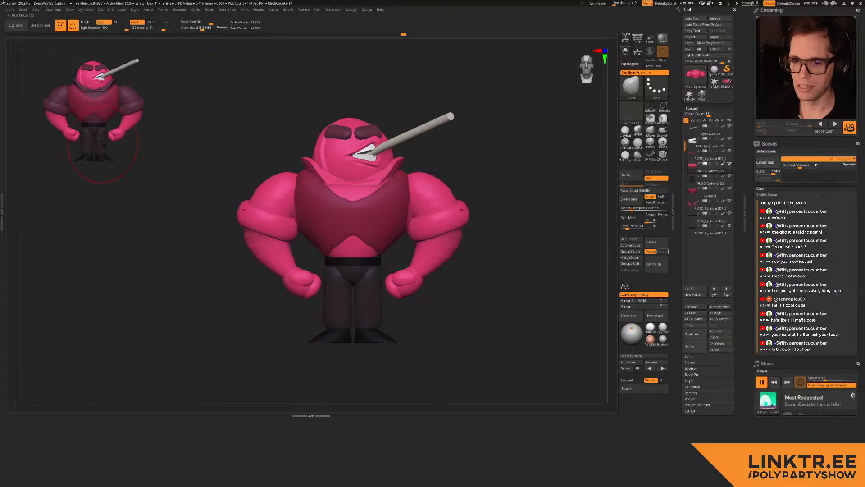
pyautogui.press('c')
pyautogui.click(218, 218)
pyautogui.keyDown('alt'); pyautogui.moveTo(397, 199); pyautogui.dragTo(368, 187, button='right'); pyautogui.keyUp('alt')
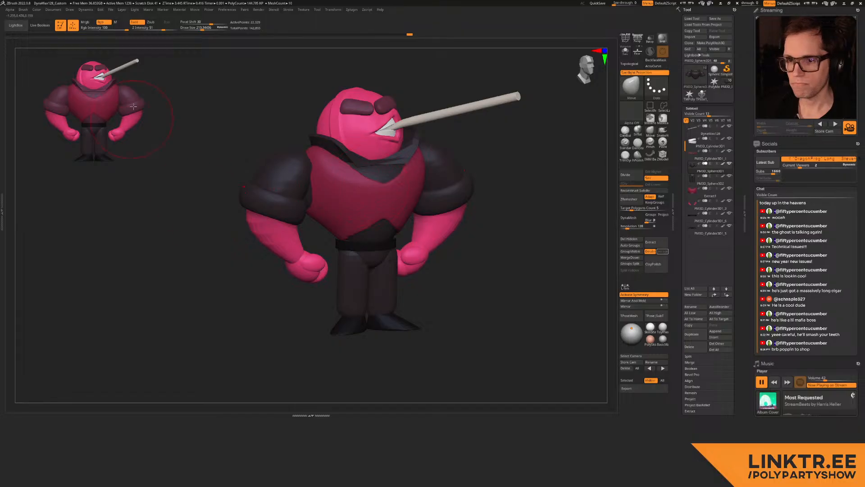
# Step: Fill the jacket with the muted dark maroon sampled from the snapshot's sleeve
pyautogui.press('c')
pyautogui.click(275, 211)
pyautogui.keyDown('alt'); pyautogui.moveTo(409, 200); pyautogui.dragTo(367, 175, button='right'); pyautogui.keyUp('alt')
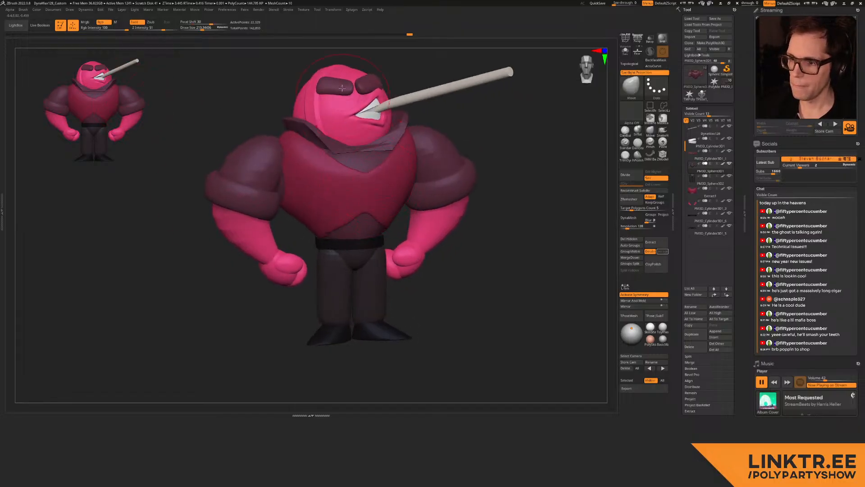
# Step: Undo the last color fill on the jacket
pyautogui.press('c')
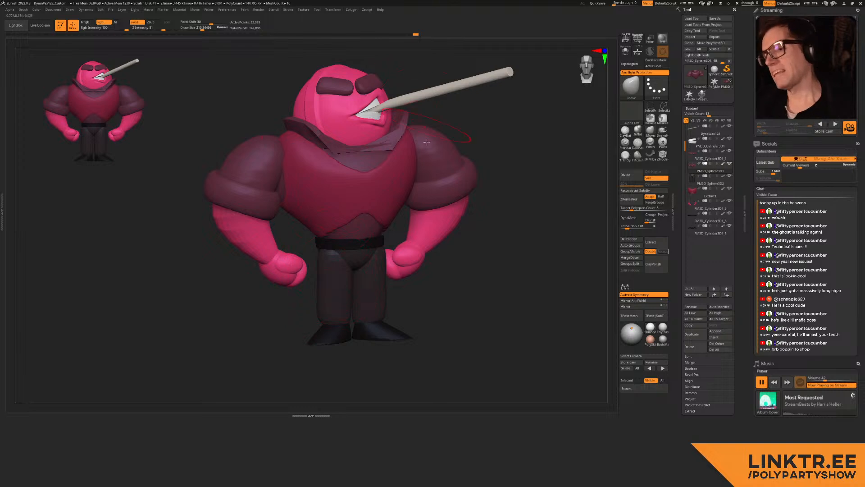
pyautogui.hotkey('ctrl', 'z')
pyautogui.moveTo(407, 154)
pyautogui.keyDown('ctrl'); pyautogui.mouseDown(button='right')
pyautogui.moveTo(386, 150)
pyautogui.moveTo(400, 162)
pyautogui.moveTo(373, 178)
pyautogui.moveTo(408, 174)
pyautogui.mouseUp(button='right'); pyautogui.keyUp('ctrl')
pyautogui.keyDown('ctrl'); pyautogui.moveTo(394, 144); pyautogui.dragTo(263, 192, button='right'); pyautogui.keyUp('ctrl')
pyautogui.rightClick(395, 196)
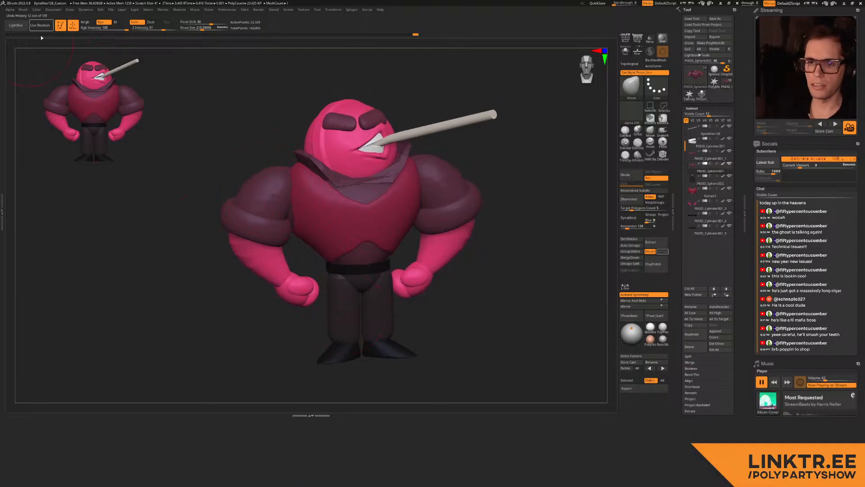
# Step: Set the RGB intensity to 10 and blend the dark grey of the trousers into the jacket with object fills
pyautogui.click(112, 28)
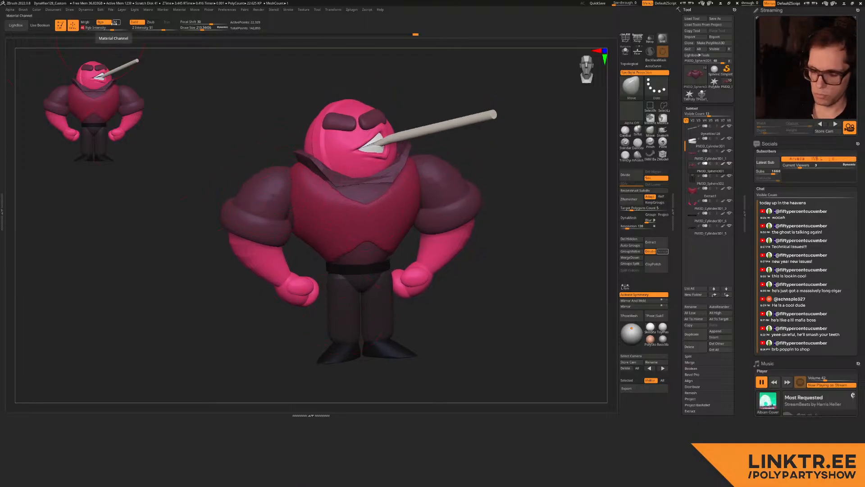
pyautogui.write('10')
pyautogui.keyDown('alt'); pyautogui.moveTo(238, 203); pyautogui.dragTo(236, 184, button='right'); pyautogui.keyUp('alt')
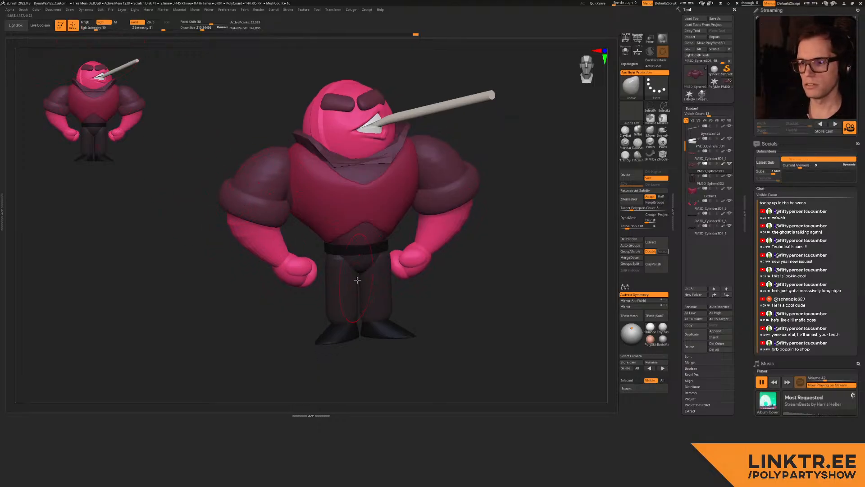
pyautogui.moveTo(352, 294); pyautogui.dragTo(345, 291, button='right')
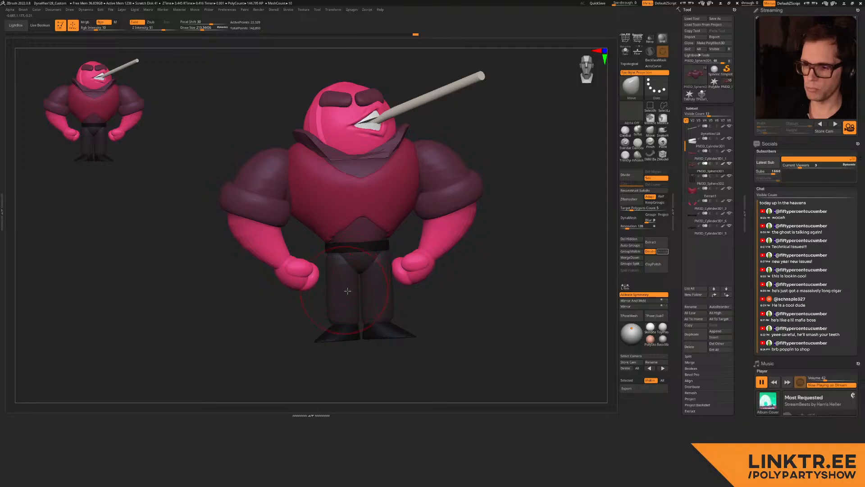
pyautogui.keyDown('alt'); pyautogui.click(260, 171); pyautogui.keyUp('alt')
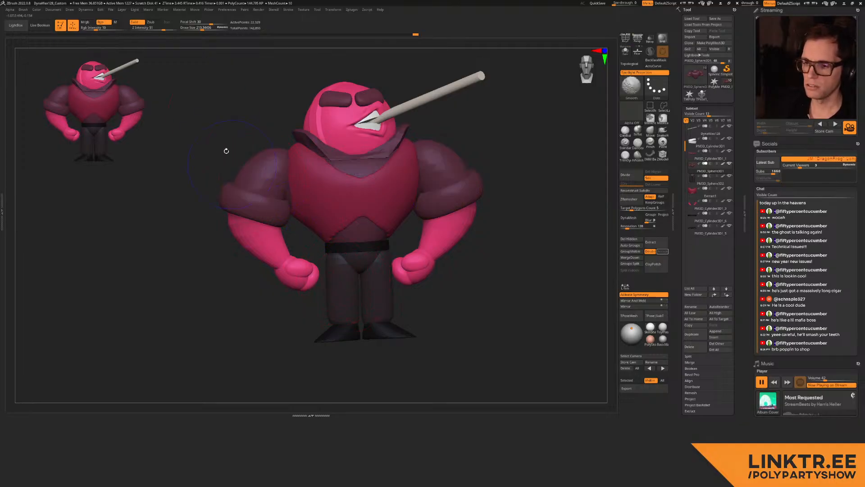
pyautogui.press('c')
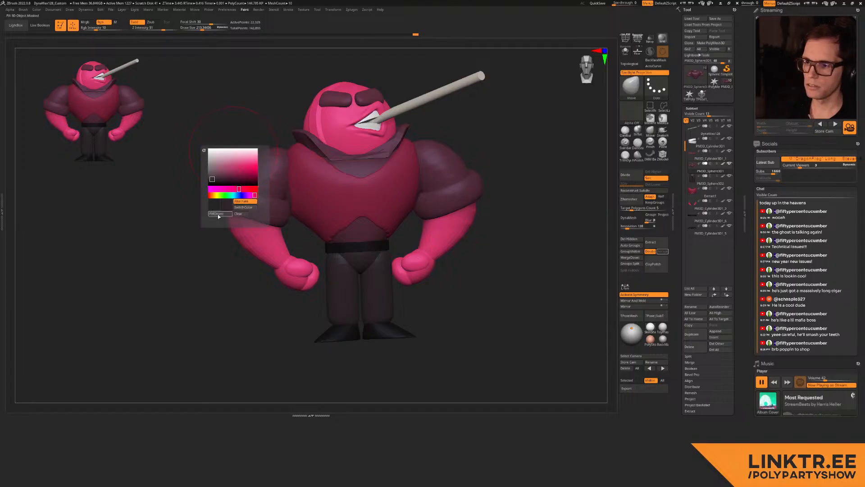
pyautogui.keyDown('ctrl'); pyautogui.moveTo(358, 197); pyautogui.dragTo(361, 176, button='right'); pyautogui.keyUp('ctrl')
pyautogui.moveTo(361, 175)
pyautogui.mouseDown(button='right')
pyautogui.moveTo(289, 181)
pyautogui.moveTo(381, 180)
pyautogui.moveTo(302, 197)
pyautogui.mouseUp(button='right')
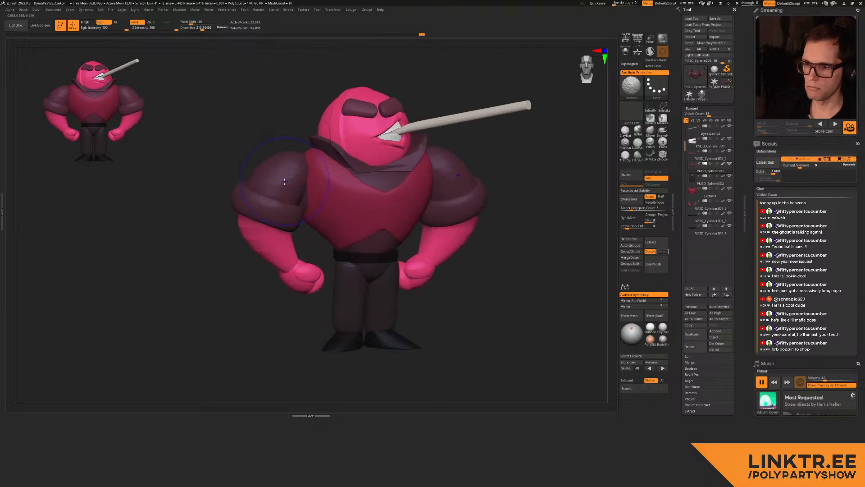
pyautogui.press('c')
pyautogui.click(271, 244)
pyautogui.moveTo(331, 179); pyautogui.dragTo(399, 211, button='right')
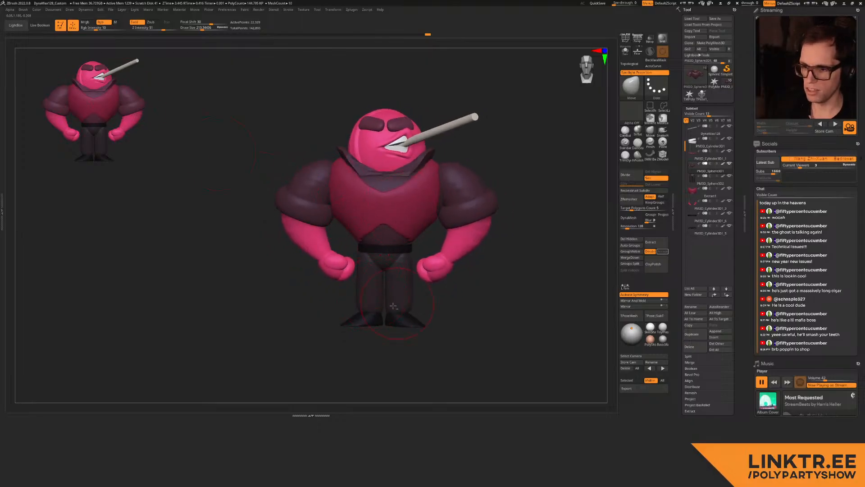
# Step: Set the RGB intensity to 100 and fill the trousers with the muted dark maroon sampled from the sleeves
pyautogui.keyDown('alt'); pyautogui.moveTo(397, 302); pyautogui.dragTo(228, 79, button='right'); pyautogui.keyUp('alt')
pyautogui.keyDown('alt'); pyautogui.moveTo(159, 98); pyautogui.dragTo(214, 248, button='right'); pyautogui.keyUp('alt')
pyautogui.keyDown('alt'); pyautogui.moveTo(189, 149); pyautogui.dragTo(325, 205, button='right'); pyautogui.keyUp('alt')
pyautogui.keyDown('ctrl'); pyautogui.moveTo(364, 227); pyautogui.dragTo(326, 243, button='right'); pyautogui.keyUp('ctrl')
pyautogui.keyDown('alt'); pyautogui.click(325, 246); pyautogui.keyUp('alt')
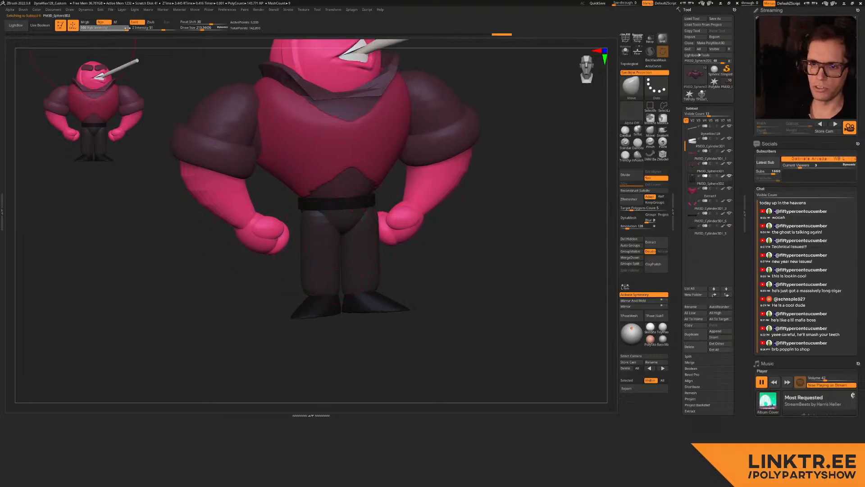
pyautogui.press('shift')
pyautogui.hotkey('shift', 'c')
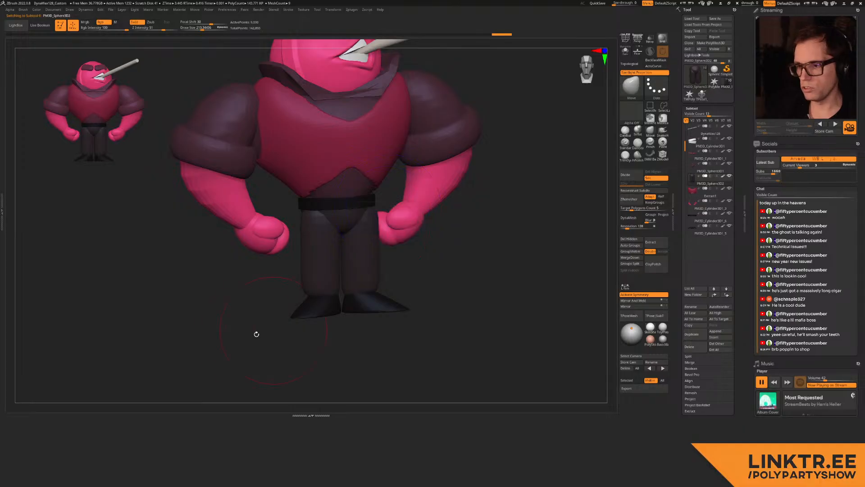
pyautogui.keyDown('alt'); pyautogui.click(340, 246); pyautogui.keyUp('alt')
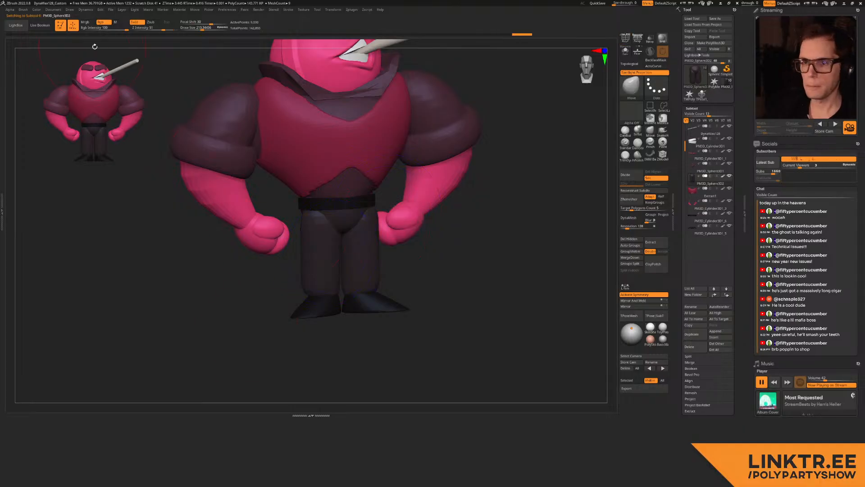
pyautogui.hotkey('shift', 'c')
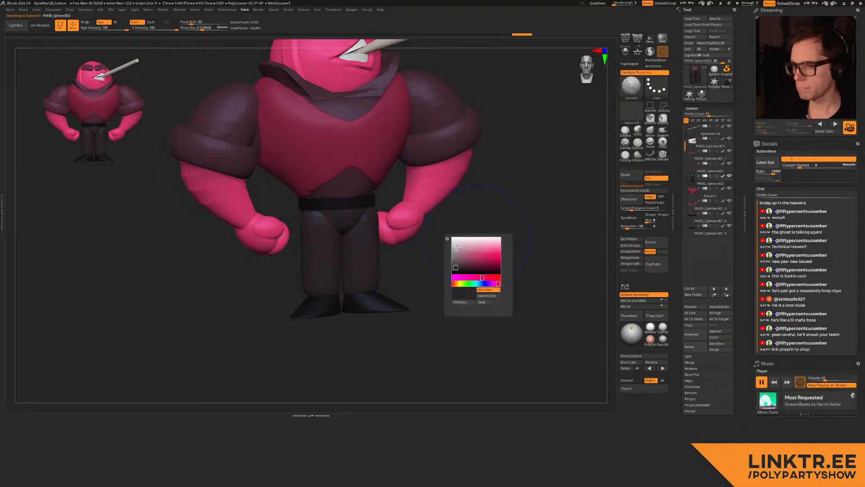
pyautogui.hotkey('shift', 'c')
pyautogui.hotkey('shift', 'c')
pyautogui.click(449, 279)
pyautogui.moveTo(336, 217)
pyautogui.mouseDown(button='right')
pyautogui.moveTo(288, 218)
pyautogui.moveTo(372, 212)
pyautogui.moveTo(369, 237)
pyautogui.moveTo(373, 223)
pyautogui.mouseUp(button='right')
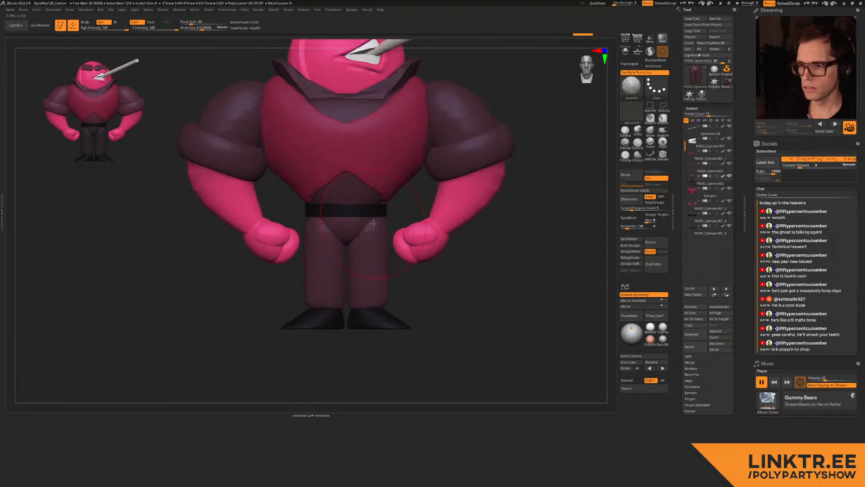
# Step: Set the RGB intensity to 10 and blend the muted maroon into the black belt with object fills
pyautogui.keyDown('alt'); pyautogui.click(370, 211); pyautogui.keyUp('alt')
pyautogui.hotkey('shift', 'f')
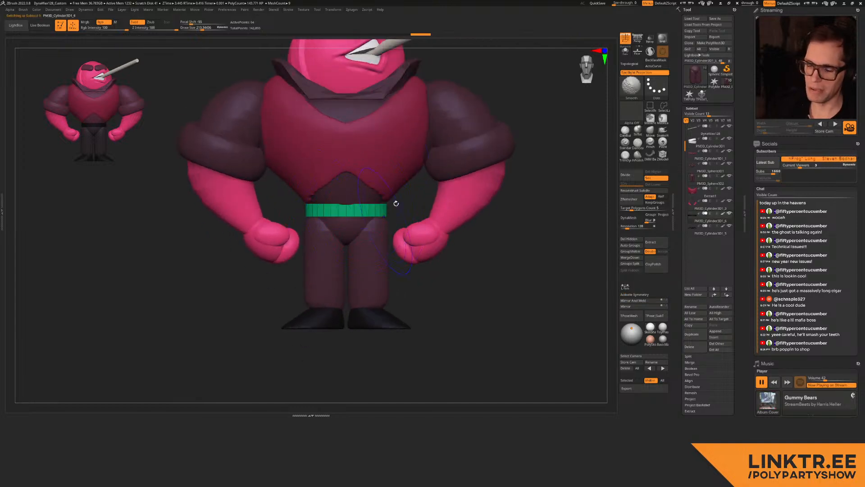
pyautogui.hotkey('shift', 'f')
pyautogui.keyDown('ctrl'); pyautogui.moveTo(334, 210); pyautogui.dragTo(339, 255, button='right'); pyautogui.keyUp('ctrl')
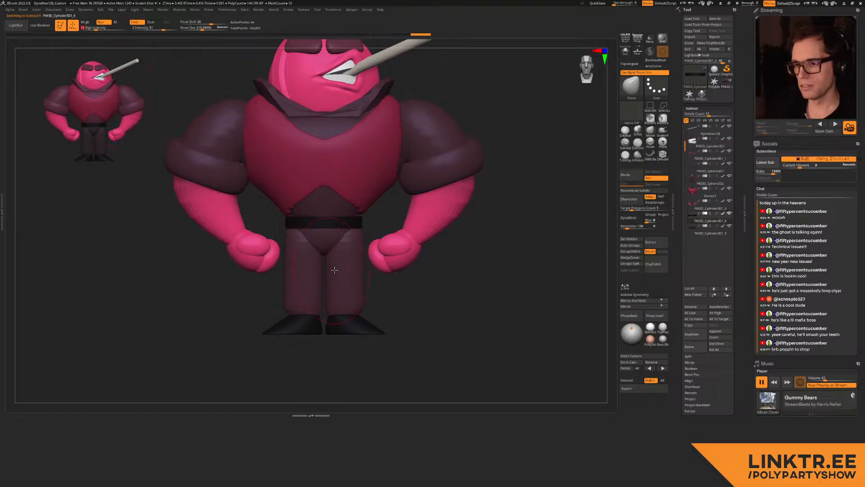
pyautogui.keyDown('ctrl'); pyautogui.moveTo(439, 279); pyautogui.dragTo(435, 238, button='right'); pyautogui.keyUp('ctrl')
pyautogui.press('c')
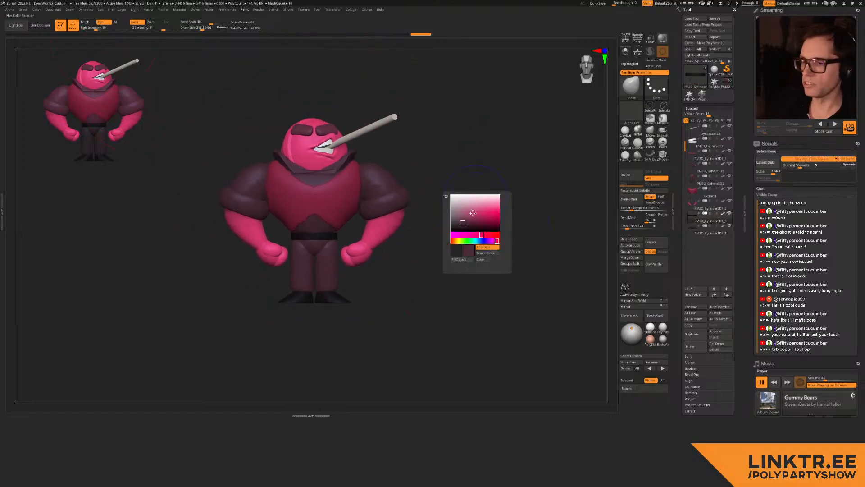
pyautogui.click(465, 260)
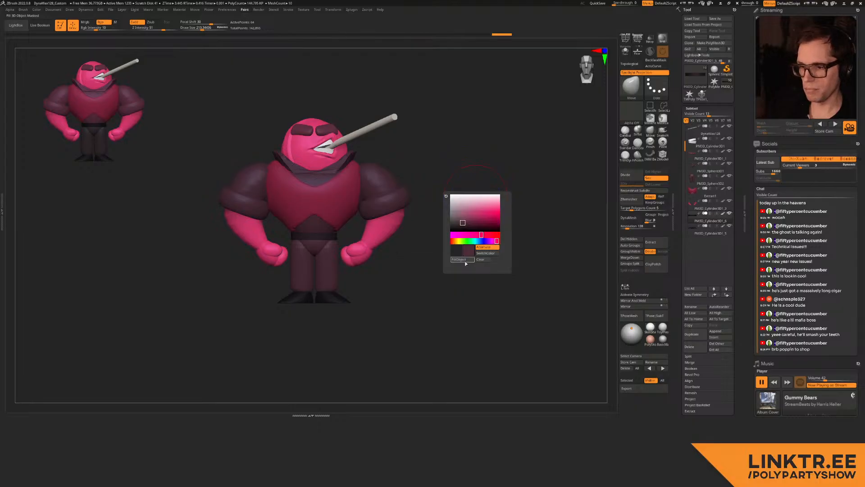
# Step: Blend the muted maroon into the black shoes with object fills and save the project
pyautogui.keyDown('alt'); pyautogui.click(333, 299); pyautogui.keyUp('alt')
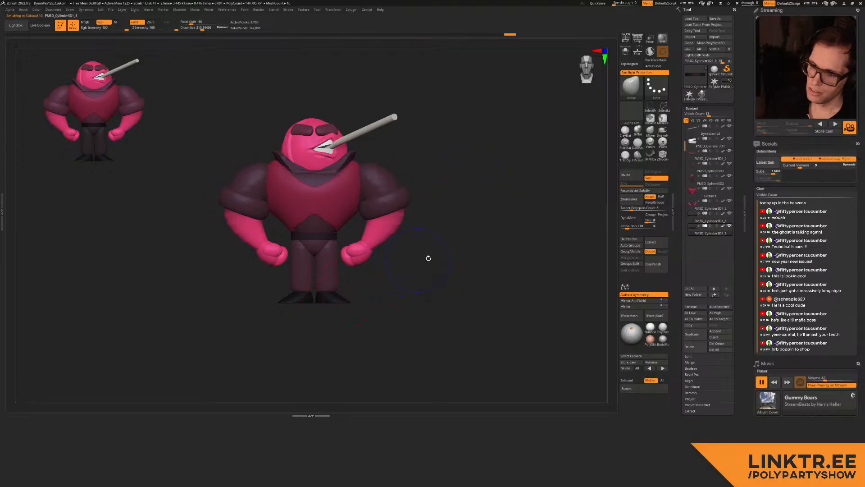
pyautogui.press('c')
pyautogui.moveTo(423, 229); pyautogui.dragTo(386, 239)
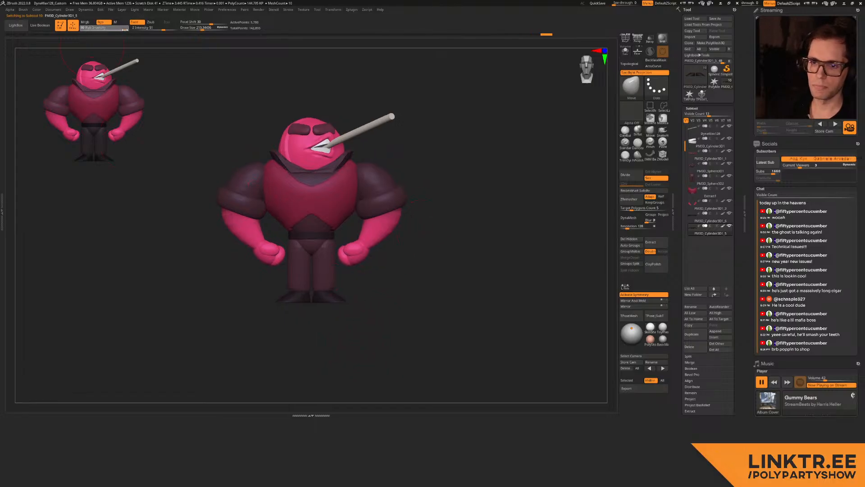
pyautogui.keyDown('alt'); pyautogui.moveTo(419, 189); pyautogui.dragTo(506, 179); pyautogui.keyUp('alt')
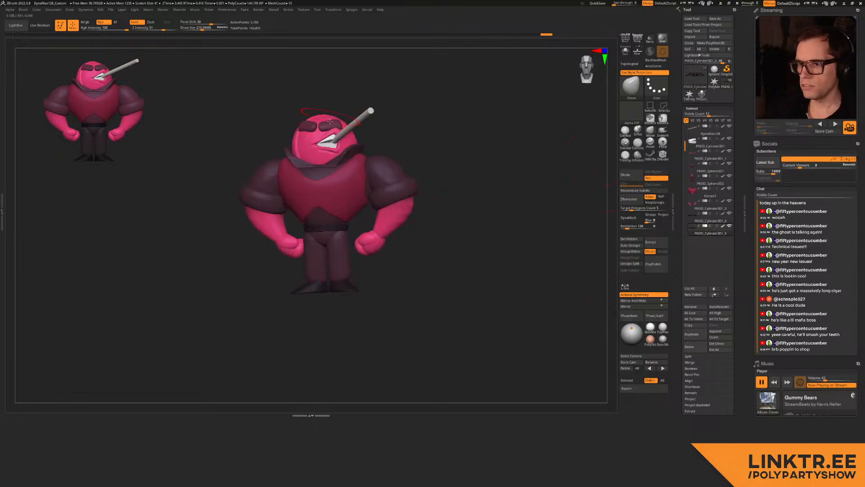
pyautogui.press('ctrl')
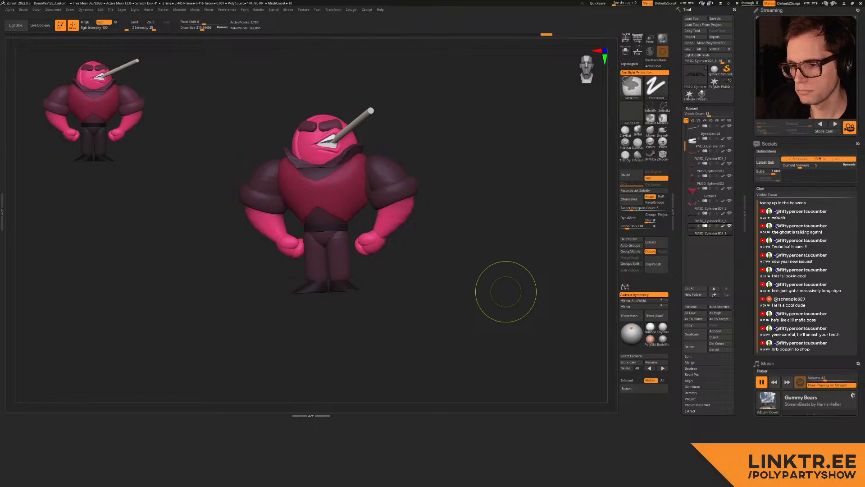
pyautogui.hotkey('ctrl', 's')
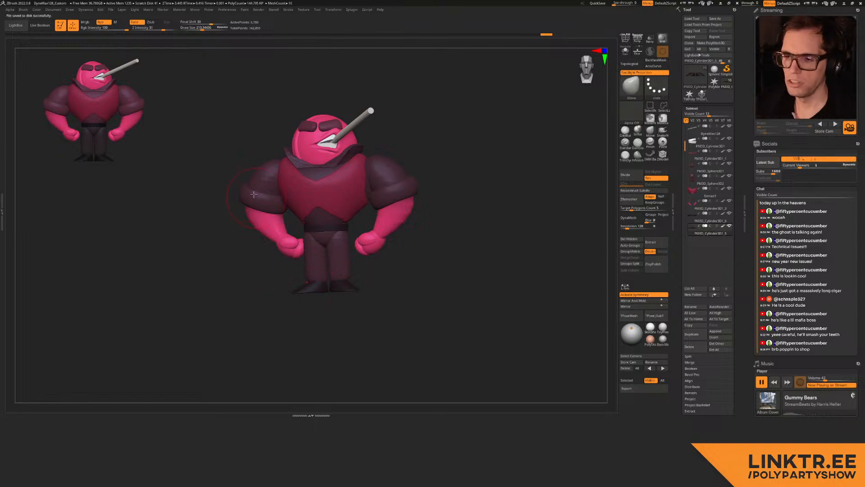
# Step: Combine all the character's subtools into one Transpose Master posing mesh
pyautogui.moveTo(492, 169); pyautogui.dragTo(405, 166)
pyautogui.keyDown('alt'); pyautogui.moveTo(450, 135); pyautogui.dragTo(325, 193); pyautogui.keyUp('alt')
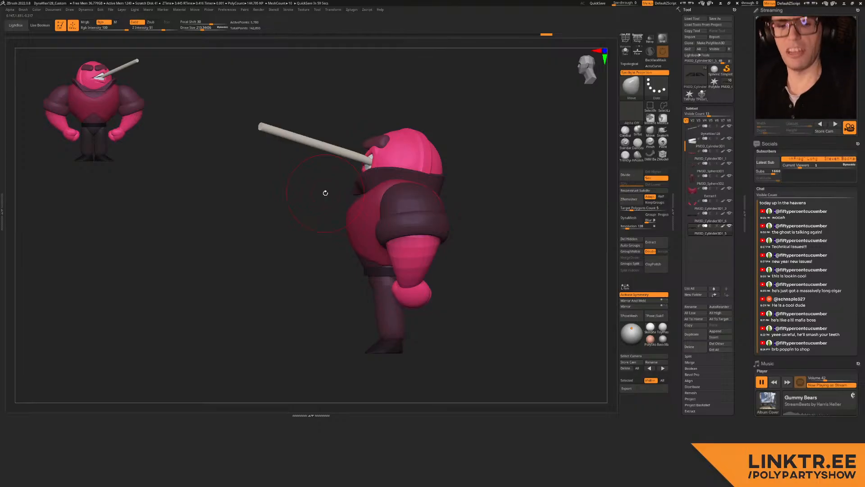
pyautogui.moveTo(367, 261); pyautogui.dragTo(379, 239, button='right')
pyautogui.moveTo(361, 127); pyautogui.dragTo(347, 180, button='right')
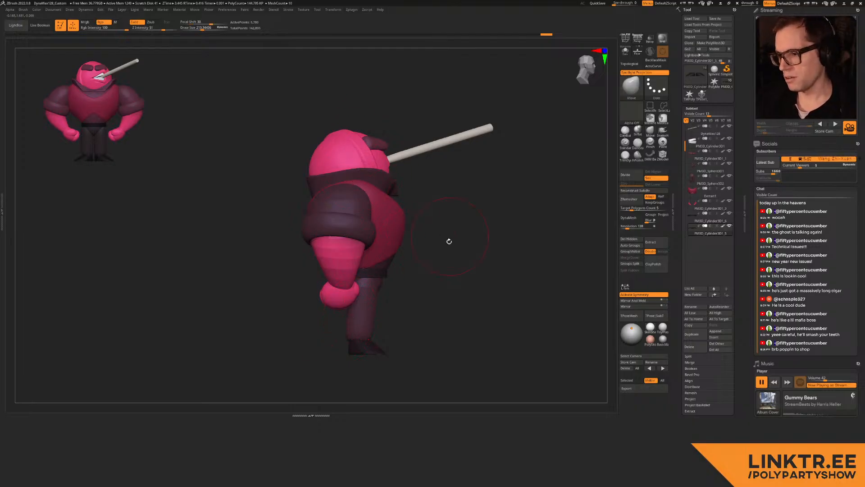
pyautogui.keyDown('alt'); pyautogui.moveTo(469, 234); pyautogui.dragTo(411, 175, button='right'); pyautogui.keyUp('alt')
pyautogui.click(629, 316)
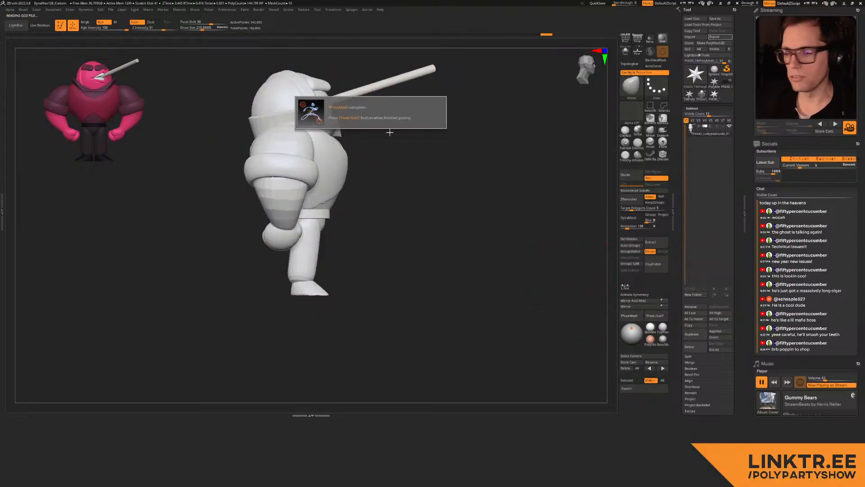
# Step: Isolate the head, facial features and cigar by hiding them with a rectangular selection and inverting the visibility
pyautogui.moveTo(427, 182); pyautogui.dragTo(363, 183, button='right')
pyautogui.keyDown('alt'); pyautogui.moveTo(364, 183); pyautogui.dragTo(455, 200, button='right'); pyautogui.keyUp('alt')
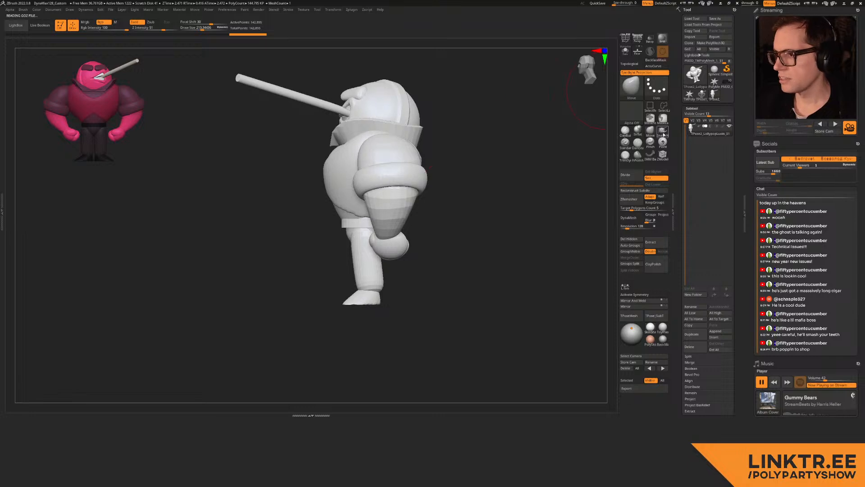
pyautogui.press('s')
pyautogui.moveTo(319, 210); pyautogui.dragTo(337, 212)
pyautogui.moveTo(331, 212)
pyautogui.mouseDown(button='right')
pyautogui.moveTo(322, 212)
pyautogui.moveTo(321, 202)
pyautogui.moveTo(332, 198)
pyautogui.mouseUp(button='right')
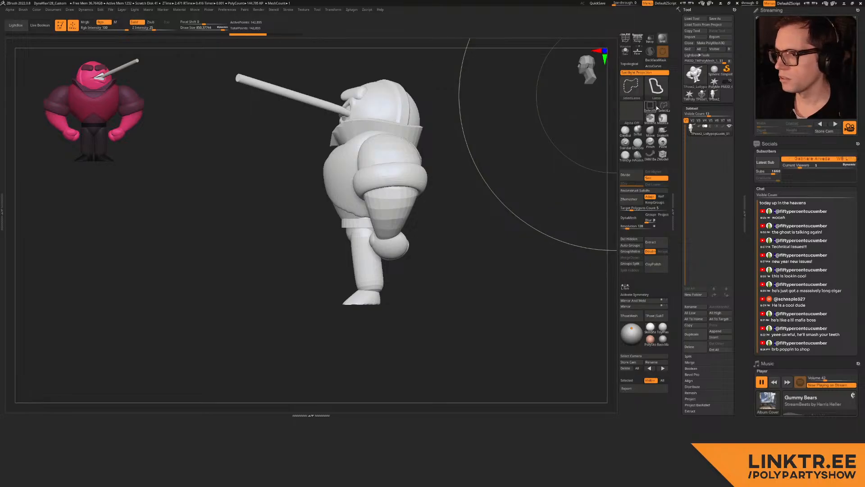
pyautogui.keyDown('ctrl'); pyautogui.keyDown('shift'); pyautogui.click(653, 108); pyautogui.keyUp('shift'); pyautogui.keyUp('ctrl')
pyautogui.keyDown('ctrl'); pyautogui.keyDown('shift'); pyautogui.click(405, 105); pyautogui.keyUp('shift'); pyautogui.keyUp('ctrl')
pyautogui.keyDown('ctrl'); pyautogui.keyDown('shift'); pyautogui.moveTo(441, 91); pyautogui.dragTo(434, 100); pyautogui.keyUp('shift'); pyautogui.keyUp('ctrl')
pyautogui.moveTo(350, 110); pyautogui.dragTo(469, 96, button='right')
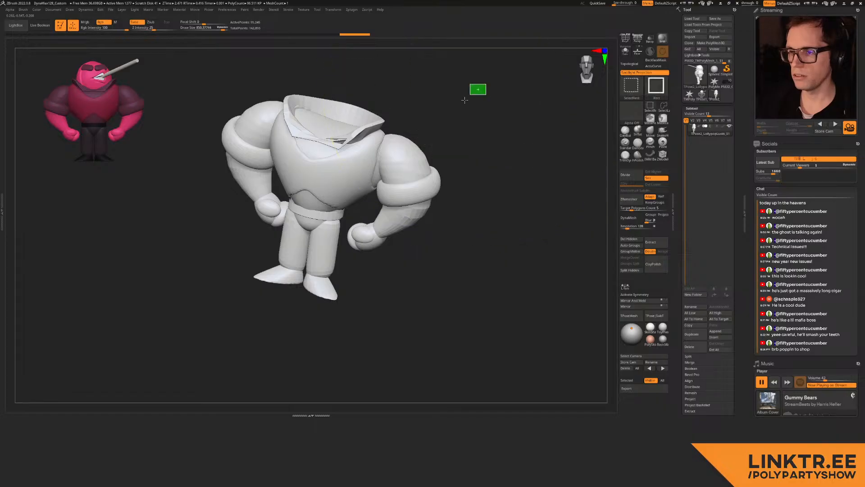
pyautogui.keyDown('ctrl'); pyautogui.keyDown('shift'); pyautogui.click(468, 95); pyautogui.keyUp('shift'); pyautogui.keyUp('ctrl')
# Step: Mask the isolated head and cigar, and show the whole figure again
pyautogui.hotkey('shift', 'f')
pyautogui.press('g')
pyautogui.press('Escape')
pyautogui.hotkey('shift', 'f')
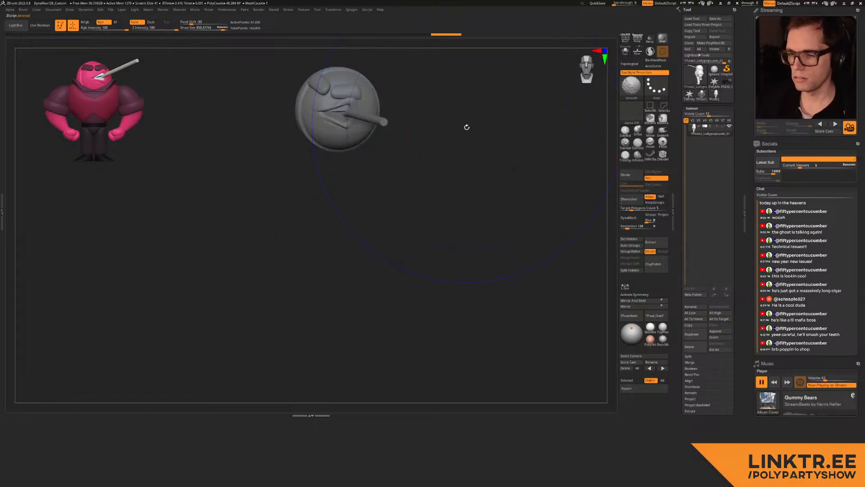
pyautogui.moveTo(460, 137); pyautogui.dragTo(348, 172, button='right')
pyautogui.keyDown('ctrl'); pyautogui.keyDown('shift'); pyautogui.click(466, 138); pyautogui.keyUp('shift'); pyautogui.keyUp('ctrl')
pyautogui.press('s')
pyautogui.press('s')
pyautogui.moveTo(347, 181); pyautogui.dragTo(355, 181)
pyautogui.moveTo(413, 181); pyautogui.dragTo(391, 187, button='right')
pyautogui.press('s')
pyautogui.moveTo(408, 186); pyautogui.dragTo(383, 193)
pyautogui.hotkey('ctrl', 'z')
# Step: Turn on symmetry and shift the body's side profile with large Move brush strokes, changing the brush size as needed
pyautogui.press('x')
pyautogui.moveTo(392, 196)
pyautogui.mouseDown(button='right')
pyautogui.moveTo(383, 197)
pyautogui.moveTo(394, 199)
pyautogui.mouseUp(button='right')
pyautogui.press('s')
pyautogui.moveTo(395, 199); pyautogui.dragTo(396, 199)
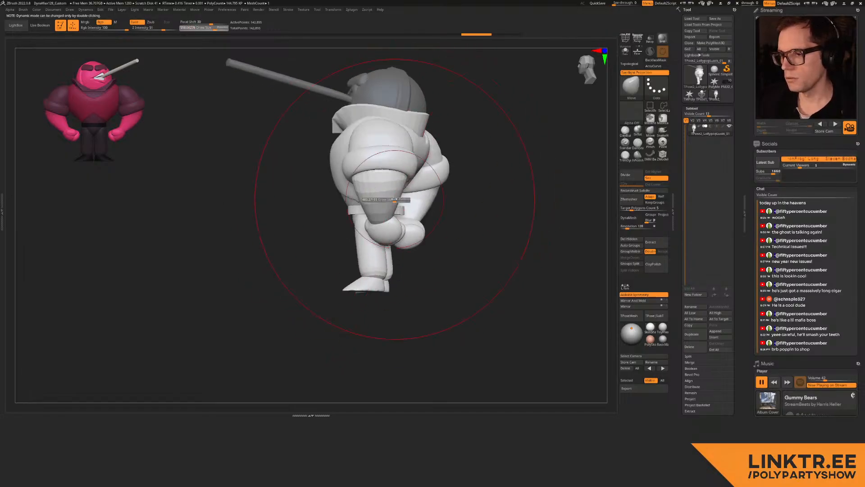
pyautogui.moveTo(396, 199); pyautogui.dragTo(377, 200, button='right')
pyautogui.press('s')
pyautogui.moveTo(376, 201); pyautogui.dragTo(353, 191)
pyautogui.moveTo(351, 189)
pyautogui.mouseDown(button='right')
pyautogui.moveTo(222, 158)
pyautogui.moveTo(261, 158)
pyautogui.mouseUp(button='right')
pyautogui.press('s')
pyautogui.moveTo(261, 159); pyautogui.dragTo(258, 158)
pyautogui.moveTo(258, 158); pyautogui.dragTo(311, 180, button='right')
# Step: Reposition the lower legs and feet in side view with the Move brush
pyautogui.keyDown('alt'); pyautogui.moveTo(232, 230); pyautogui.dragTo(258, 235, button='right'); pyautogui.keyUp('alt')
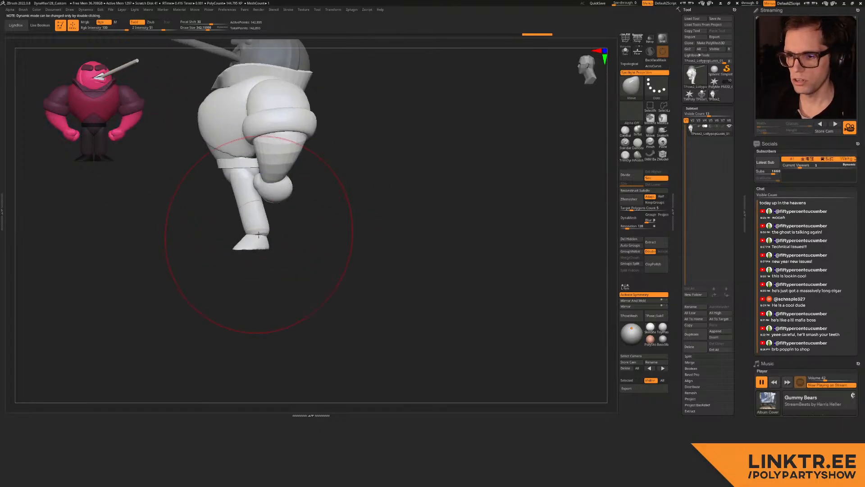
pyautogui.press('s')
pyautogui.moveTo(259, 235); pyautogui.dragTo(263, 235)
pyautogui.moveTo(262, 235); pyautogui.dragTo(263, 236)
pyautogui.moveTo(257, 235)
pyautogui.mouseDown(button='right')
pyautogui.moveTo(309, 215)
pyautogui.moveTo(292, 245)
pyautogui.mouseUp(button='right')
pyautogui.press('s')
pyautogui.moveTo(288, 258); pyautogui.dragTo(285, 258)
pyautogui.moveTo(285, 258)
pyautogui.mouseDown(button='right')
pyautogui.moveTo(344, 139)
pyautogui.moveTo(288, 158)
pyautogui.mouseUp(button='right')
# Step: Reshape the torso and waist profile in side view with Move brush strokes at varying sizes
pyautogui.press('s')
pyautogui.moveTo(288, 157); pyautogui.dragTo(302, 153)
pyautogui.moveTo(251, 170); pyautogui.dragTo(258, 168)
pyautogui.moveTo(259, 168); pyautogui.dragTo(306, 175, button='right')
pyautogui.press('s')
pyautogui.moveTo(235, 177); pyautogui.dragTo(233, 177)
pyautogui.moveTo(181, 176)
pyautogui.mouseDown(button='right')
pyautogui.moveTo(338, 177)
pyautogui.moveTo(294, 157)
pyautogui.mouseUp(button='right')
pyautogui.press('s')
pyautogui.moveTo(294, 156); pyautogui.dragTo(291, 157)
pyautogui.moveTo(291, 157); pyautogui.dragTo(283, 180, button='right')
pyautogui.moveTo(301, 157); pyautogui.dragTo(303, 156)
pyautogui.moveTo(322, 168); pyautogui.dragTo(298, 145, button='right')
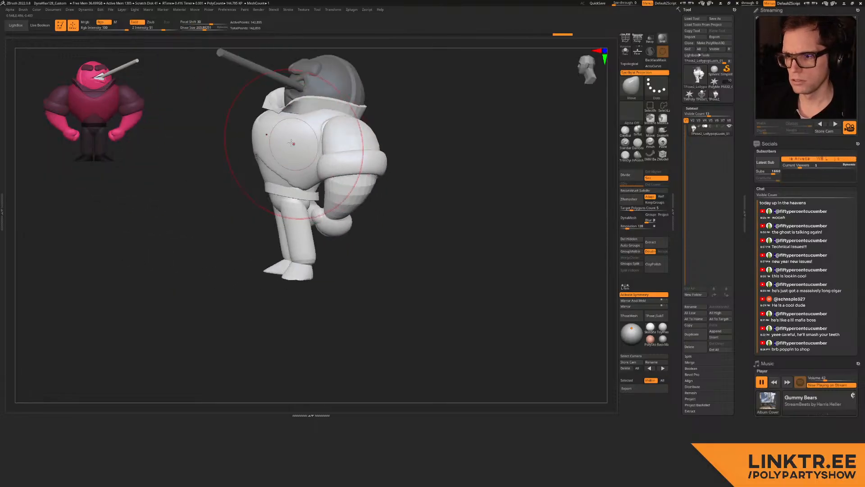
# Step: Reshape the front of the chest up to the collar with the Move brush
pyautogui.moveTo(266, 135); pyautogui.dragTo(269, 135)
pyautogui.moveTo(269, 135); pyautogui.dragTo(292, 158, button='right')
pyautogui.press('s')
pyautogui.moveTo(262, 158); pyautogui.dragTo(277, 164)
pyautogui.moveTo(277, 164)
pyautogui.mouseDown(button='right')
pyautogui.moveTo(291, 165)
pyautogui.moveTo(262, 156)
pyautogui.moveTo(281, 130)
pyautogui.mouseUp(button='right')
pyautogui.press('s')
pyautogui.moveTo(266, 139); pyautogui.dragTo(273, 139)
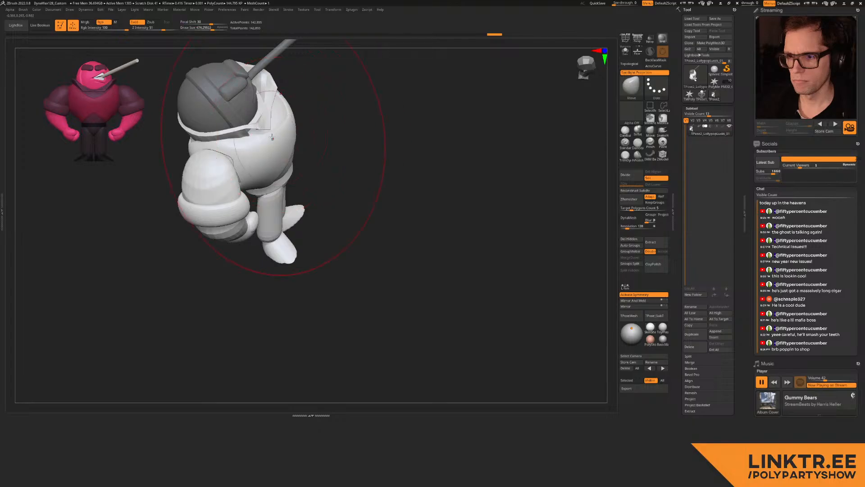
# Step: Refine the body's volumes from several angles with short Move brush strokes and undo the last stroke
pyautogui.moveTo(268, 135)
pyautogui.mouseDown(button='right')
pyautogui.moveTo(357, 194)
pyautogui.moveTo(312, 169)
pyautogui.moveTo(372, 164)
pyautogui.moveTo(353, 157)
pyautogui.moveTo(279, 192)
pyautogui.moveTo(333, 186)
pyautogui.mouseUp(button='right')
pyautogui.press('s')
pyautogui.moveTo(294, 185); pyautogui.dragTo(290, 184)
pyautogui.moveTo(290, 185)
pyautogui.mouseDown(button='right')
pyautogui.moveTo(267, 193)
pyautogui.moveTo(301, 200)
pyautogui.mouseUp(button='right')
pyautogui.press('s')
pyautogui.moveTo(244, 205); pyautogui.dragTo(239, 205)
pyautogui.keyDown('shift'); pyautogui.moveTo(208, 216); pyautogui.dragTo(226, 218, button='right'); pyautogui.keyUp('shift')
pyautogui.press('s')
pyautogui.moveTo(196, 222); pyautogui.dragTo(194, 222)
pyautogui.moveTo(193, 222); pyautogui.dragTo(201, 221)
pyautogui.moveTo(194, 219); pyautogui.dragTo(231, 212, button='right')
pyautogui.press('s')
pyautogui.moveTo(231, 212); pyautogui.dragTo(229, 235)
pyautogui.hotkey('ctrl', 'z')
pyautogui.press('s')
# Step: Mask both arms from sleeve to fist with the MaskLasso brush, inverting the mask and back to check it
pyautogui.moveTo(206, 198); pyautogui.dragTo(294, 175, button='right')
pyautogui.keyDown('alt'); pyautogui.moveTo(247, 191); pyautogui.dragTo(366, 176, button='right'); pyautogui.keyUp('alt')
pyautogui.press('ctrl')
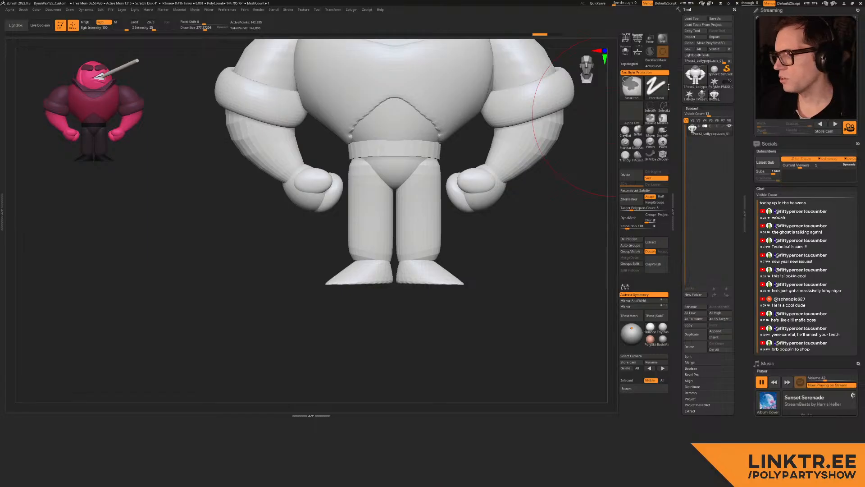
pyautogui.keyDown('ctrl'); pyautogui.click(664, 119); pyautogui.keyUp('ctrl')
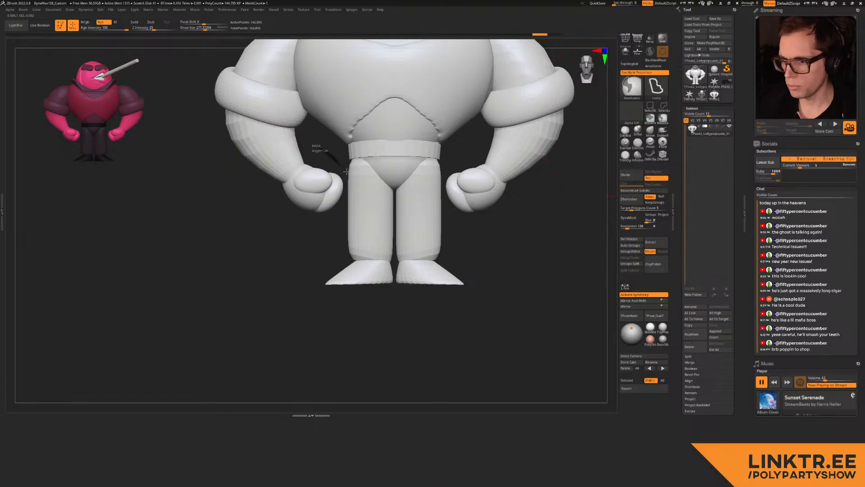
pyautogui.keyDown('ctrl'); pyautogui.moveTo(192, 199); pyautogui.dragTo(311, 63); pyautogui.keyUp('ctrl')
pyautogui.moveTo(320, 176)
pyautogui.mouseDown(button='right')
pyautogui.moveTo(321, 147)
pyautogui.moveTo(297, 85)
pyautogui.moveTo(306, 135)
pyautogui.mouseUp(button='right')
pyautogui.moveTo(308, 192); pyautogui.dragTo(275, 176, button='right')
pyautogui.moveTo(308, 191)
pyautogui.keyDown('ctrl'); pyautogui.mouseDown()
pyautogui.moveTo(367, 222)
pyautogui.moveTo(311, 252)
pyautogui.mouseUp(); pyautogui.keyUp('ctrl')
pyautogui.moveTo(318, 158)
pyautogui.mouseDown(button='right')
pyautogui.moveTo(340, 228)
pyautogui.moveTo(359, 149)
pyautogui.moveTo(360, 173)
pyautogui.moveTo(327, 180)
pyautogui.mouseUp(button='right')
pyautogui.moveTo(304, 205)
pyautogui.keyDown('ctrl'); pyautogui.mouseDown()
pyautogui.moveTo(280, 115)
pyautogui.moveTo(273, 239)
pyautogui.mouseUp(); pyautogui.keyUp('ctrl')
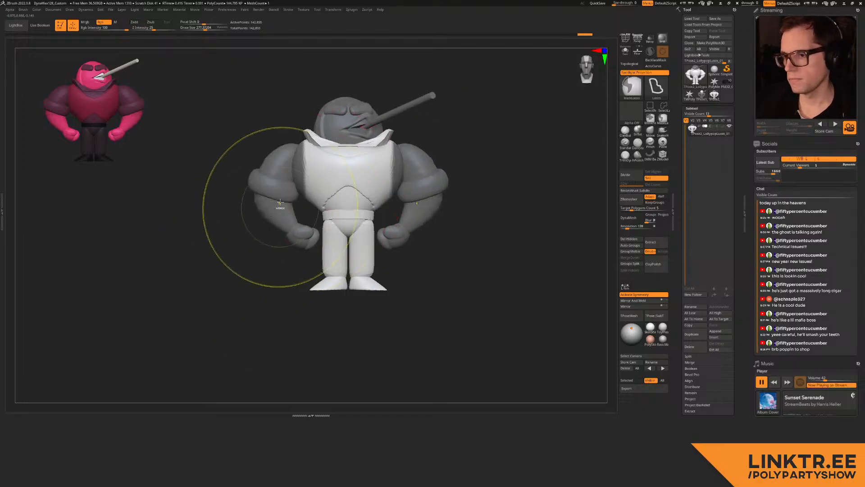
pyautogui.keyDown('ctrl'); pyautogui.click(462, 111); pyautogui.keyUp('ctrl')
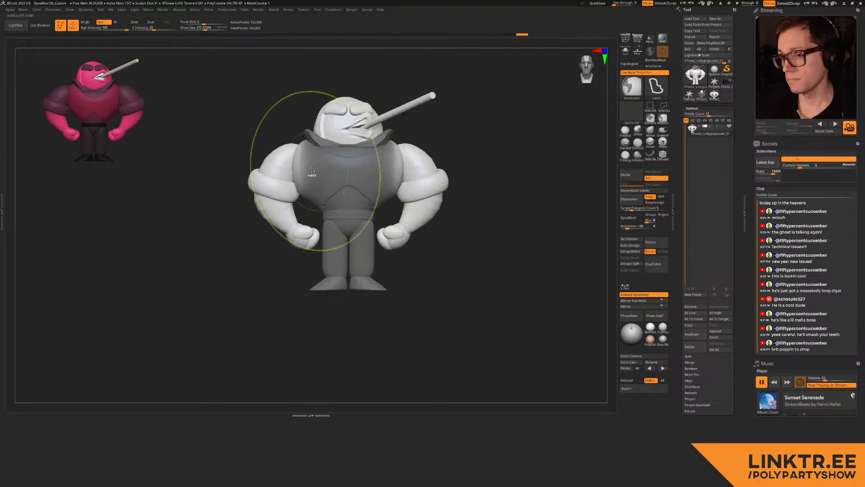
pyautogui.keyDown('ctrl'); pyautogui.click(272, 112); pyautogui.keyUp('ctrl')
# Step: Widen the hips and upper thighs in front view with an enlarged Move brush so the legs taper towards the feet
pyautogui.keyDown('alt'); pyautogui.moveTo(363, 185); pyautogui.dragTo(317, 165, button='right'); pyautogui.keyUp('alt')
pyautogui.keyDown('ctrl'); pyautogui.moveTo(317, 166); pyautogui.dragTo(319, 194, button='right'); pyautogui.keyUp('ctrl')
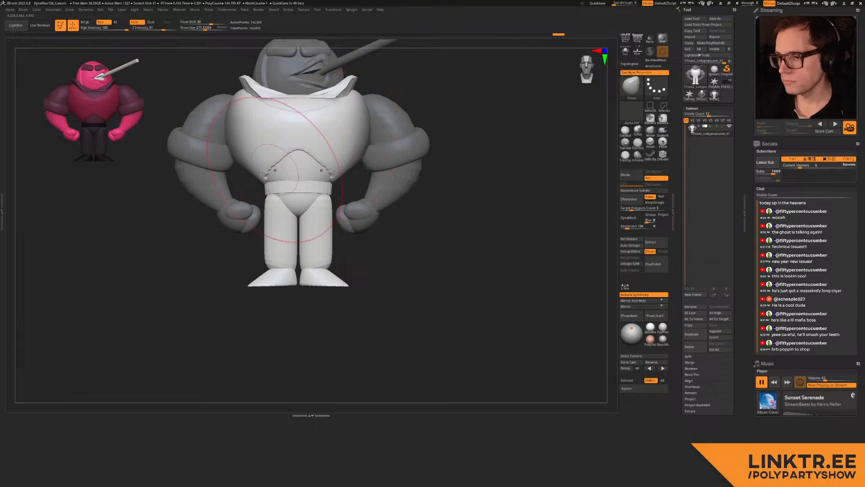
pyautogui.keyDown('alt'); pyautogui.moveTo(253, 262); pyautogui.dragTo(256, 300); pyautogui.keyUp('alt')
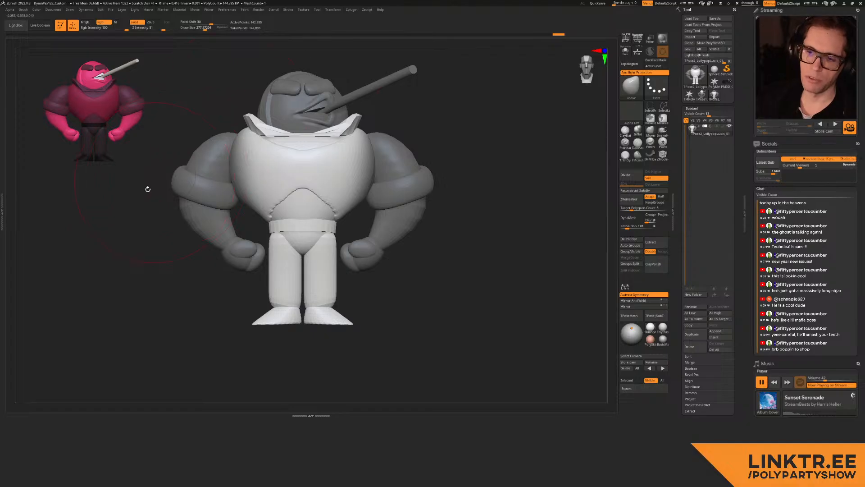
pyautogui.keyDown('alt'); pyautogui.moveTo(248, 221); pyautogui.dragTo(272, 187); pyautogui.keyUp('alt')
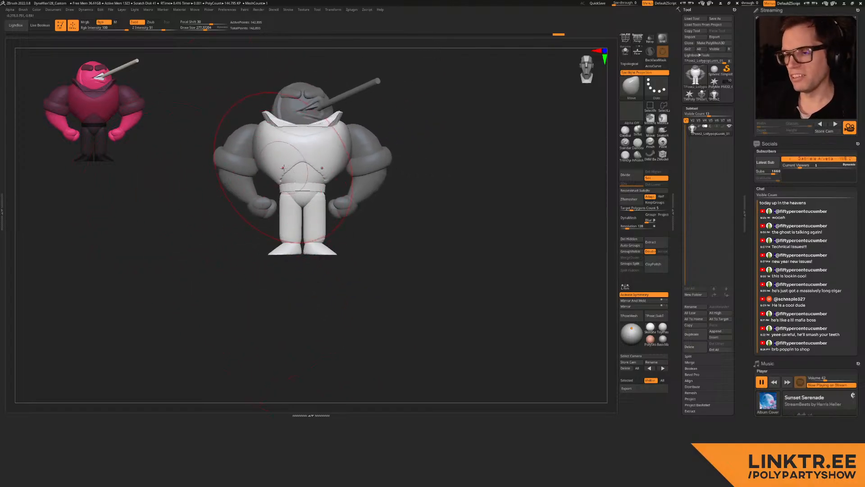
pyautogui.moveTo(278, 254)
pyautogui.keyDown('alt'); pyautogui.mouseDown()
pyautogui.moveTo(281, 225)
pyautogui.moveTo(288, 271)
pyautogui.moveTo(285, 243)
pyautogui.moveTo(297, 250)
pyautogui.mouseUp(); pyautogui.keyUp('alt')
pyautogui.press('s')
pyautogui.moveTo(260, 304)
pyautogui.keyDown('alt'); pyautogui.mouseDown()
pyautogui.moveTo(266, 247)
pyautogui.moveTo(295, 254)
pyautogui.mouseUp(); pyautogui.keyUp('alt')
pyautogui.press('s')
pyautogui.moveTo(281, 159)
pyautogui.mouseDown()
pyautogui.moveTo(259, 162)
pyautogui.moveTo(285, 162)
pyautogui.moveTo(258, 230)
pyautogui.moveTo(299, 241)
pyautogui.mouseUp()
pyautogui.keyDown('alt'); pyautogui.moveTo(299, 240); pyautogui.dragTo(317, 220); pyautogui.keyUp('alt')
pyautogui.moveTo(275, 220); pyautogui.dragTo(220, 209, button='right')
pyautogui.press(']')
pyautogui.press(']')
pyautogui.moveTo(202, 206); pyautogui.dragTo(194, 204)
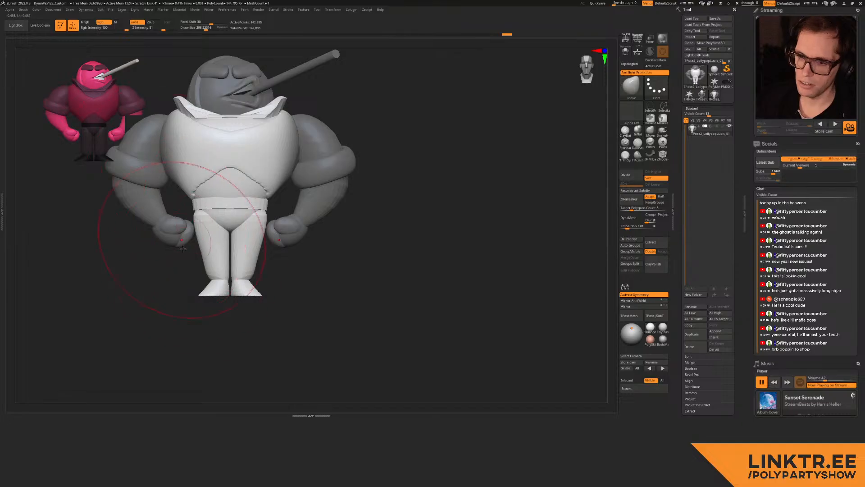
pyautogui.moveTo(210, 270)
pyautogui.mouseDown()
pyautogui.moveTo(285, 231)
pyautogui.moveTo(269, 267)
pyautogui.mouseUp()
pyautogui.moveTo(218, 299); pyautogui.dragTo(275, 277)
pyautogui.press(']')
pyautogui.hotkey('ctrl', 'z')
pyautogui.hotkey('ctrl', 'z')
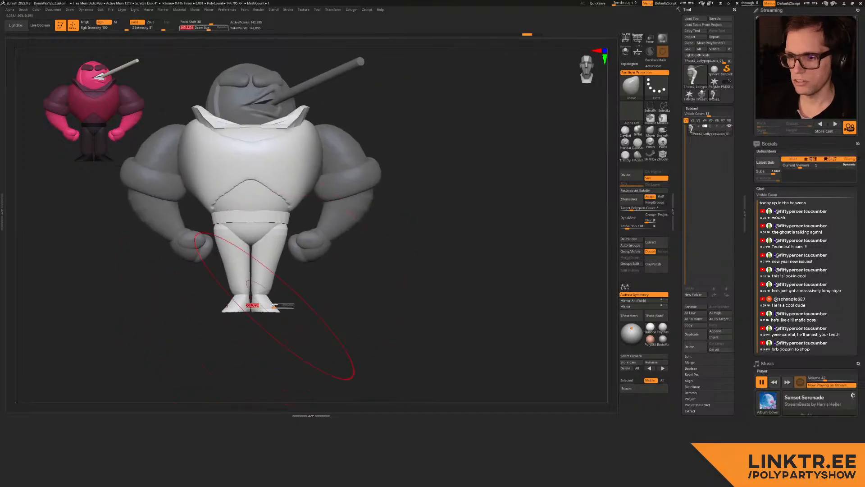
# Step: Refine the waist and hip outline with a smaller Move brush and compare the figure with the reference snapshot
pyautogui.press('[')
pyautogui.moveTo(286, 212); pyautogui.dragTo(283, 213)
pyautogui.moveTo(286, 214)
pyautogui.keyDown('alt'); pyautogui.mouseDown()
pyautogui.moveTo(302, 231)
pyautogui.moveTo(281, 202)
pyautogui.mouseUp(); pyautogui.keyUp('alt')
pyautogui.moveTo(282, 203)
pyautogui.mouseDown()
pyautogui.moveTo(307, 203)
pyautogui.moveTo(298, 233)
pyautogui.moveTo(311, 232)
pyautogui.mouseUp()
pyautogui.keyDown('alt'); pyautogui.moveTo(311, 233); pyautogui.dragTo(298, 189); pyautogui.keyUp('alt')
pyautogui.keyDown('alt'); pyautogui.moveTo(314, 265); pyautogui.dragTo(252, 131); pyautogui.keyUp('alt')
pyautogui.moveTo(289, 157)
pyautogui.keyDown('alt'); pyautogui.mouseDown()
pyautogui.moveTo(263, 169)
pyautogui.moveTo(274, 171)
pyautogui.mouseUp(); pyautogui.keyUp('alt')
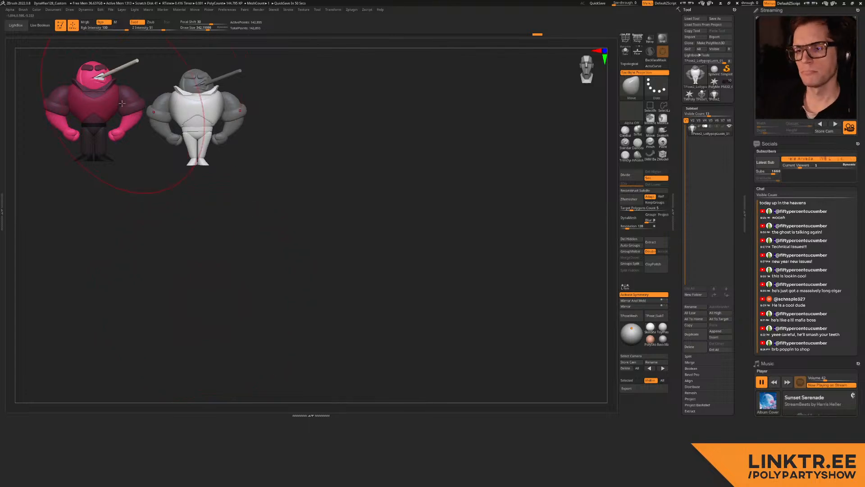
# Step: Undo the recent Move brush strokes on the waist, hips and legs to bring back the earlier, longer-legged shape
pyautogui.moveTo(200, 169); pyautogui.dragTo(196, 169)
pyautogui.moveTo(200, 165)
pyautogui.mouseDown()
pyautogui.moveTo(200, 156)
pyautogui.moveTo(250, 135)
pyautogui.moveTo(235, 137)
pyautogui.moveTo(283, 158)
pyautogui.moveTo(314, 149)
pyautogui.moveTo(288, 146)
pyautogui.moveTo(306, 144)
pyautogui.mouseUp()
pyautogui.keyDown('ctrl'); pyautogui.moveTo(306, 144); pyautogui.dragTo(342, 190, button='right'); pyautogui.keyUp('ctrl')
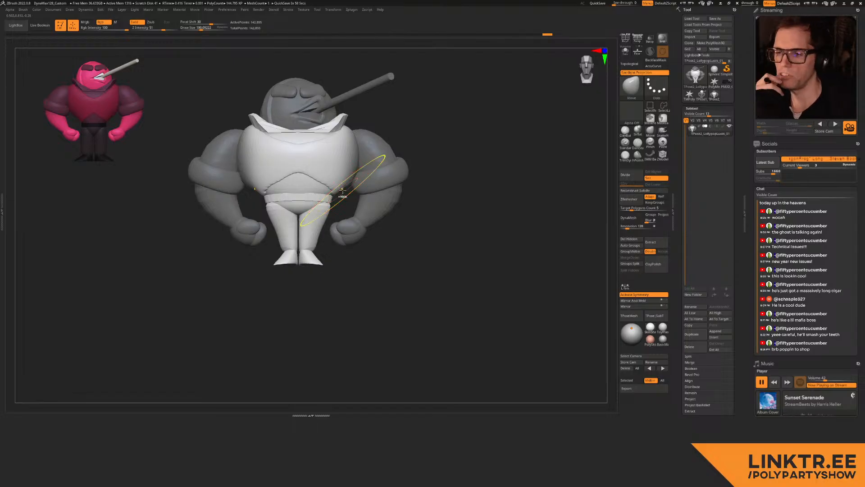
pyautogui.hotkey('ctrl', 'z')
pyautogui.hotkey('ctrl', 'z')
pyautogui.hotkey('ctrl', 'z')
pyautogui.hotkey('ctrl', 'z')
pyautogui.hotkey('ctrl', 'z')
pyautogui.hotkey('ctrl', 'z')
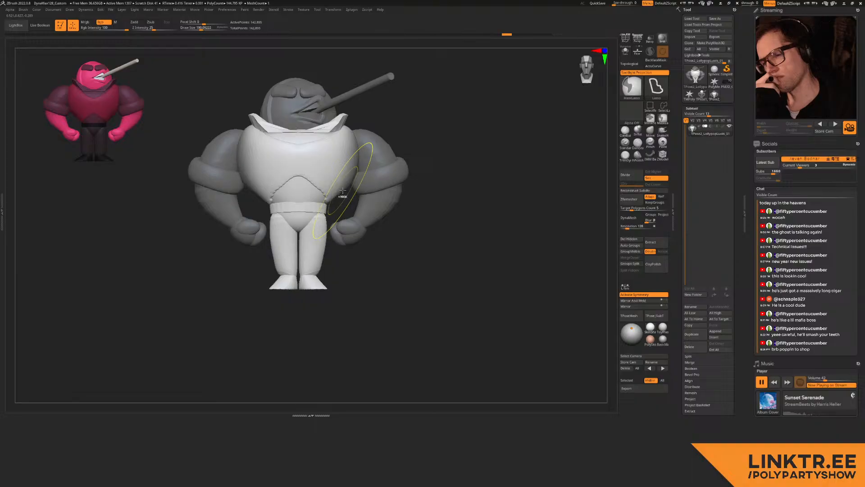
pyautogui.hotkey('ctrl', 'z')
pyautogui.hotkey('ctrl', 'z')
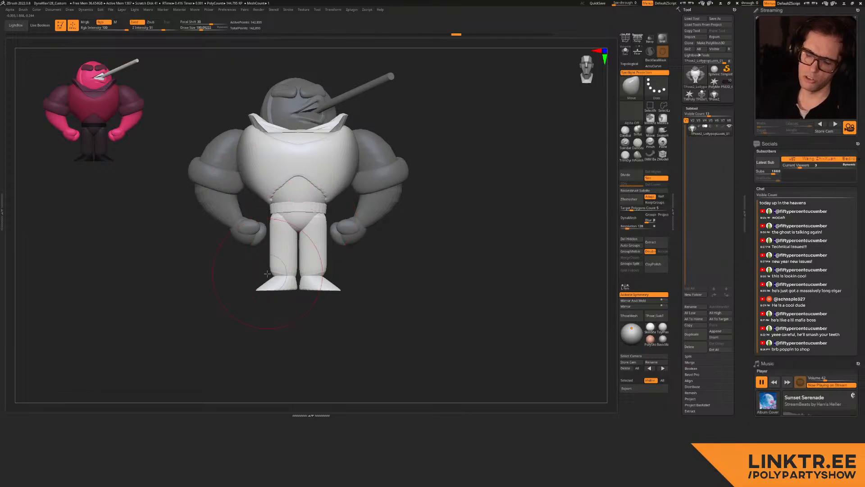
# Step: Narrow the lower legs above the shoes in front view with a resized Move brush so they taper downwards
pyautogui.press('s')
pyautogui.moveTo(287, 251); pyautogui.dragTo(275, 263)
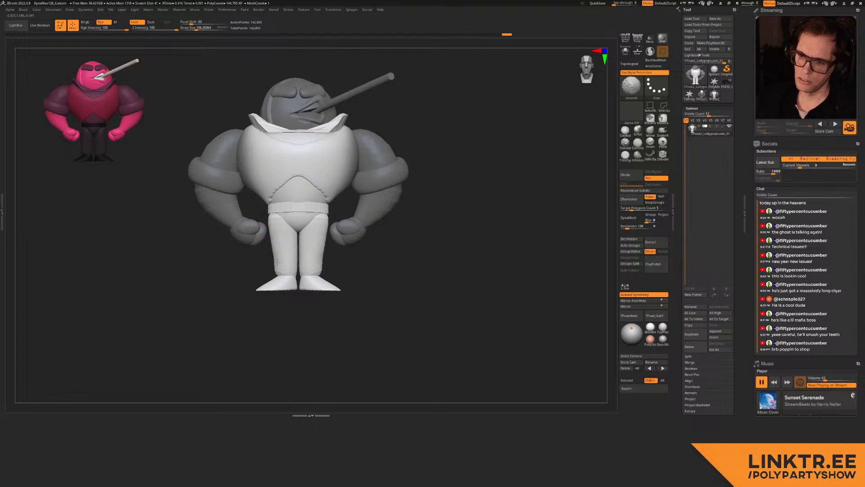
pyautogui.press('shift')
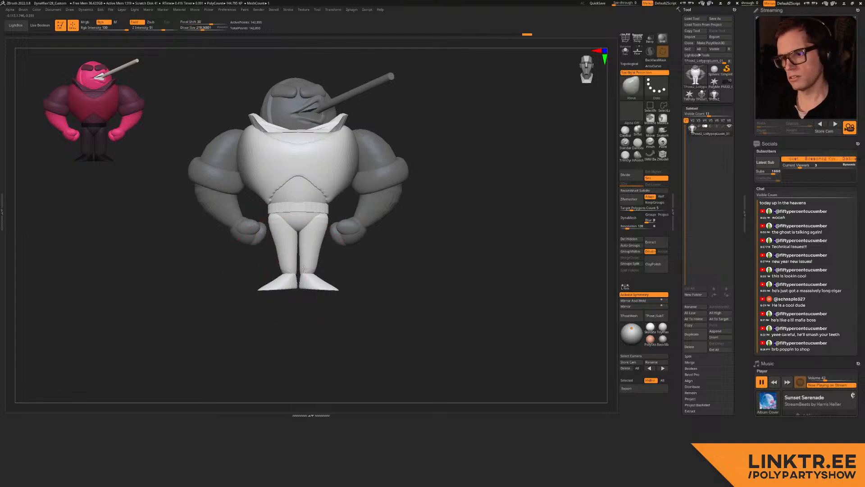
# Step: Pull the toes of both shoes inward in a close front view with the Move brush to shorten the feet
pyautogui.keyDown('ctrl'); pyautogui.moveTo(271, 247); pyautogui.dragTo(228, 257, button='right'); pyautogui.keyUp('ctrl')
pyautogui.moveTo(228, 252); pyautogui.dragTo(337, 242, button='right')
pyautogui.moveTo(337, 242)
pyautogui.keyDown('ctrl'); pyautogui.mouseDown(button='right')
pyautogui.moveTo(322, 265)
pyautogui.moveTo(329, 251)
pyautogui.moveTo(304, 232)
pyautogui.moveTo(269, 257)
pyautogui.moveTo(289, 297)
pyautogui.mouseUp(button='right'); pyautogui.keyUp('ctrl')
pyautogui.moveTo(289, 297)
pyautogui.keyDown('alt'); pyautogui.mouseDown(button='right')
pyautogui.moveTo(246, 272)
pyautogui.moveTo(244, 282)
pyautogui.mouseUp(button='right'); pyautogui.keyUp('alt')
pyautogui.press(']')
pyautogui.press(']')
pyautogui.press(']')
pyautogui.press(']')
pyautogui.press(']')
pyautogui.press(']')
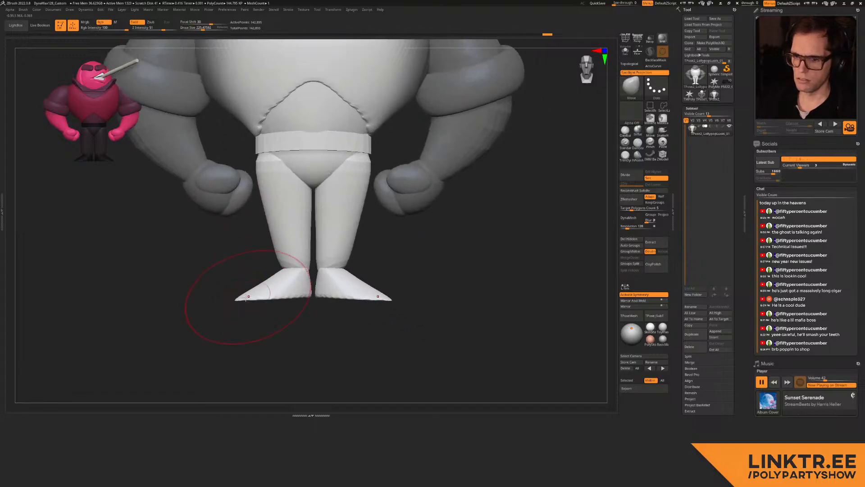
pyautogui.moveTo(249, 293); pyautogui.dragTo(266, 290)
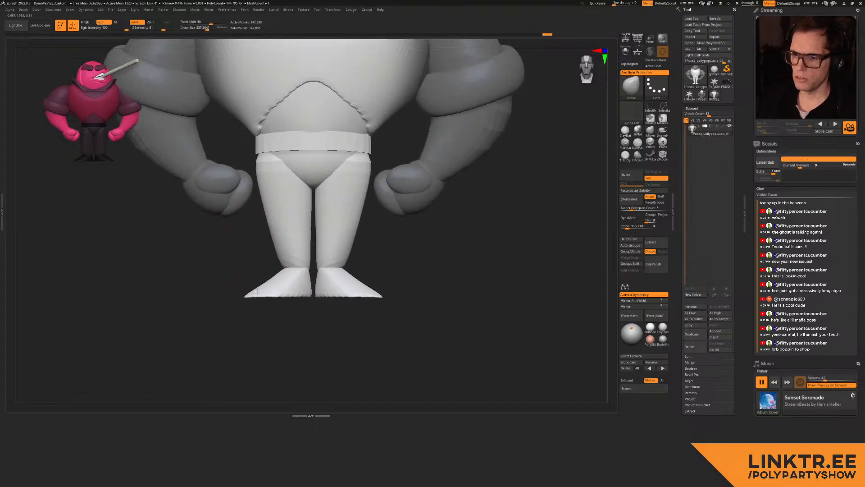
pyautogui.press('[')
# Step: Refine the legs from several angled views with short Move brush strokes, resizing the brush as needed
pyautogui.keyDown('ctrl'); pyautogui.moveTo(283, 282); pyautogui.dragTo(259, 231, button='right'); pyautogui.keyUp('ctrl')
pyautogui.moveTo(259, 232)
pyautogui.mouseDown(button='right')
pyautogui.moveTo(317, 230)
pyautogui.moveTo(281, 253)
pyautogui.mouseUp(button='right')
pyautogui.keyDown('ctrl'); pyautogui.moveTo(281, 252); pyautogui.dragTo(295, 303, button='right'); pyautogui.keyUp('ctrl')
pyautogui.moveTo(295, 303)
pyautogui.keyDown('alt'); pyautogui.mouseDown(button='right')
pyautogui.moveTo(311, 203)
pyautogui.moveTo(332, 198)
pyautogui.moveTo(311, 243)
pyautogui.mouseUp(button='right'); pyautogui.keyUp('alt')
pyautogui.moveTo(359, 209); pyautogui.dragTo(338, 211, button='right')
pyautogui.press('s')
pyautogui.moveTo(373, 200); pyautogui.dragTo(377, 197)
pyautogui.moveTo(392, 203); pyautogui.dragTo(366, 261, button='right')
pyautogui.press('s')
pyautogui.moveTo(362, 218); pyautogui.dragTo(377, 212)
pyautogui.moveTo(378, 213)
pyautogui.mouseDown(button='right')
pyautogui.moveTo(361, 191)
pyautogui.moveTo(330, 201)
pyautogui.moveTo(358, 220)
pyautogui.mouseUp(button='right')
pyautogui.press('s')
pyautogui.moveTo(360, 223); pyautogui.dragTo(357, 224)
pyautogui.moveTo(359, 225); pyautogui.dragTo(352, 211)
# Step: Adjust the shape of the shoes from low angles with the Move brush and undo the last stroke
pyautogui.moveTo(352, 211); pyautogui.dragTo(372, 236, button='right')
pyautogui.press('s')
pyautogui.moveTo(369, 292); pyautogui.dragTo(374, 291)
pyautogui.moveTo(357, 326)
pyautogui.mouseDown()
pyautogui.moveTo(353, 347)
pyautogui.moveTo(315, 334)
pyautogui.mouseUp()
pyautogui.moveTo(359, 273); pyautogui.dragTo(347, 296, button='right')
pyautogui.moveTo(350, 334); pyautogui.dragTo(319, 332)
pyautogui.moveTo(319, 332); pyautogui.dragTo(374, 311, button='right')
pyautogui.moveTo(305, 309)
pyautogui.mouseDown(button='right')
pyautogui.moveTo(304, 216)
pyautogui.moveTo(322, 247)
pyautogui.moveTo(308, 213)
pyautogui.mouseUp(button='right')
pyautogui.hotkey('ctrl', 'z')
# Step: Try to reshape the shoe soles from below with several Move brush strokes and undo them
pyautogui.press('s')
pyautogui.moveTo(301, 146); pyautogui.dragTo(289, 135)
pyautogui.moveTo(310, 166); pyautogui.dragTo(298, 175)
pyautogui.press('s')
pyautogui.moveTo(282, 207); pyautogui.dragTo(278, 205)
pyautogui.moveTo(259, 232); pyautogui.dragTo(205, 230)
pyautogui.press('s')
pyautogui.hotkey('ctrl', 'z')
pyautogui.hotkey('ctrl', 'z')
pyautogui.hotkey('ctrl', 'z')
pyautogui.hotkey('ctrl', 'z')
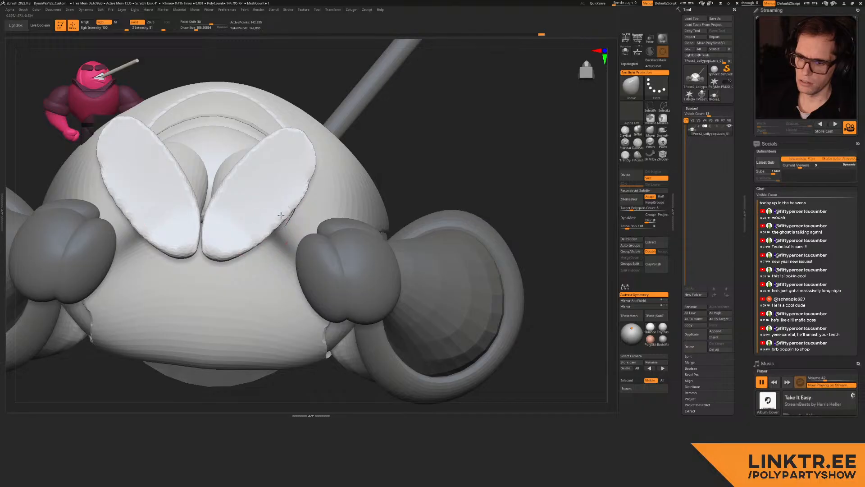
# Step: Touch up the outline of the shoe soles from below and refine the feet with a resized Move brush
pyautogui.moveTo(300, 184); pyautogui.dragTo(299, 185)
pyautogui.keyDown('ctrl'); pyautogui.moveTo(251, 218); pyautogui.dragTo(249, 185, button='right'); pyautogui.keyUp('ctrl')
pyautogui.moveTo(249, 184)
pyautogui.mouseDown(button='right')
pyautogui.moveTo(241, 212)
pyautogui.moveTo(272, 186)
pyautogui.mouseUp(button='right')
pyautogui.moveTo(273, 236)
pyautogui.keyDown('ctrl'); pyautogui.mouseDown(button='right')
pyautogui.moveTo(258, 319)
pyautogui.moveTo(426, 220)
pyautogui.moveTo(367, 211)
pyautogui.mouseUp(button='right'); pyautogui.keyUp('ctrl')
pyautogui.press('s')
pyautogui.moveTo(356, 203); pyautogui.dragTo(372, 192)
# Step: Clear the mask and transfer the reshaped Transpose Master mesh back to the colored subtools
pyautogui.keyDown('ctrl'); pyautogui.moveTo(387, 237); pyautogui.dragTo(360, 198, button='right'); pyautogui.keyUp('ctrl')
pyautogui.keyDown('alt'); pyautogui.moveTo(361, 198); pyautogui.dragTo(367, 226, button='right'); pyautogui.keyUp('alt')
pyautogui.keyDown('ctrl'); pyautogui.moveTo(514, 147); pyautogui.dragTo(491, 162); pyautogui.keyUp('ctrl')
pyautogui.keyDown('alt'); pyautogui.moveTo(461, 180); pyautogui.dragTo(431, 176, button='right'); pyautogui.keyUp('alt')
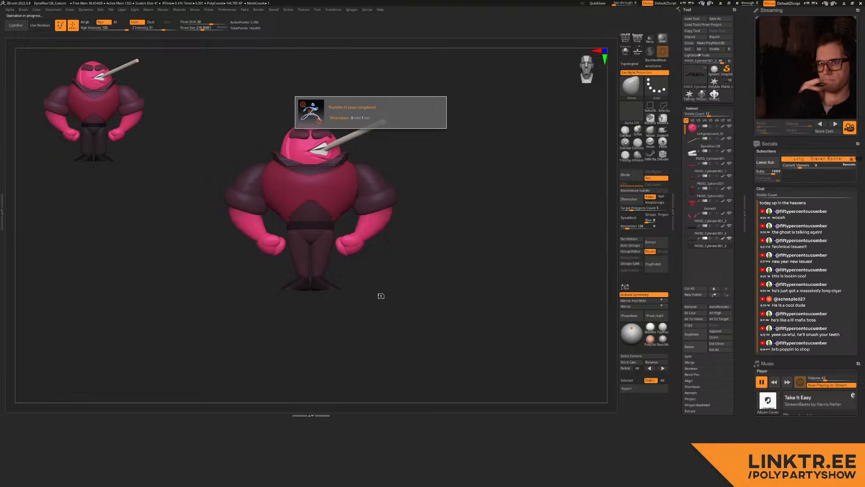
pyautogui.moveTo(314, 209)
pyautogui.mouseDown(button='right')
pyautogui.moveTo(328, 200)
pyautogui.moveTo(329, 218)
pyautogui.moveTo(335, 213)
pyautogui.moveTo(251, 194)
pyautogui.moveTo(333, 219)
pyautogui.moveTo(318, 245)
pyautogui.moveTo(349, 216)
pyautogui.moveTo(343, 267)
pyautogui.mouseUp(button='right')
pyautogui.keyDown('alt'); pyautogui.click(342, 257); pyautogui.keyUp('alt')
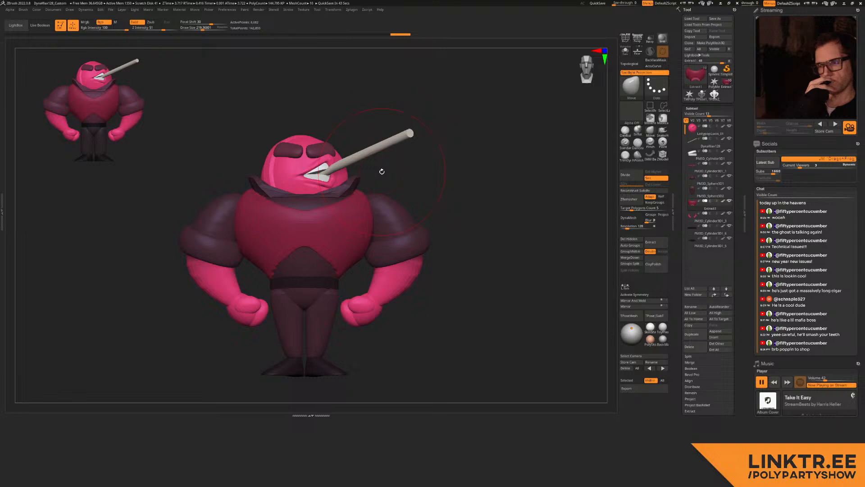
# Step: Inspect the head subtool's polygroups by toggling the polyframe and hiding parts, then restore full visibility
pyautogui.click(692, 129)
pyautogui.hotkey('shift', 'f')
pyautogui.hotkey('shift', 'f')
pyautogui.keyDown('ctrl'); pyautogui.keyDown('shift'); pyautogui.click(269, 167); pyautogui.keyUp('shift'); pyautogui.keyUp('ctrl')
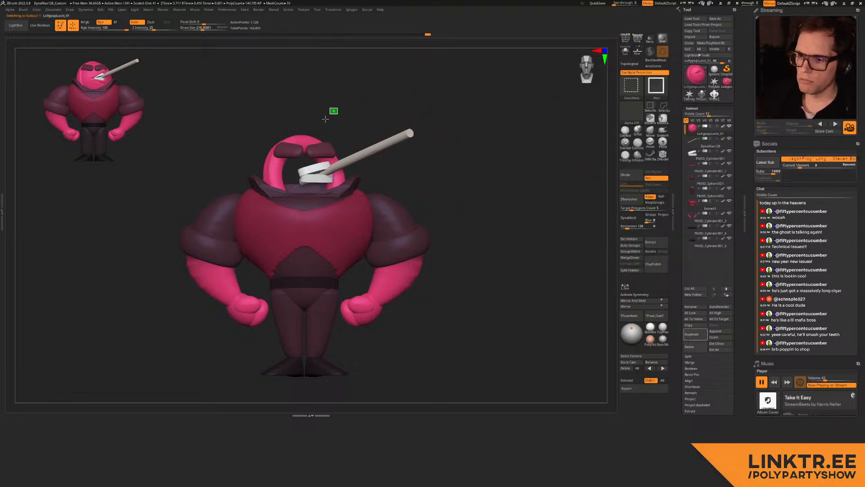
pyautogui.keyDown('ctrl'); pyautogui.keyDown('shift'); pyautogui.click(332, 112); pyautogui.keyUp('shift'); pyautogui.keyUp('ctrl')
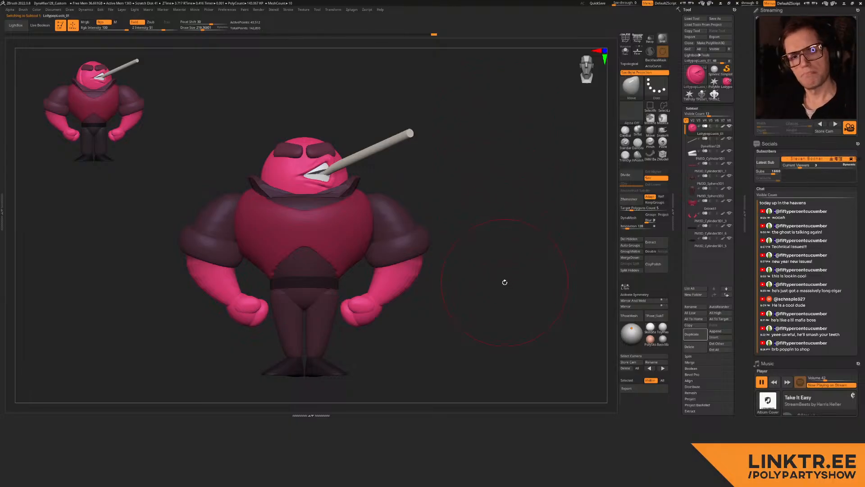
pyautogui.keyDown('ctrl'); pyautogui.keyDown('shift'); pyautogui.click(505, 282); pyautogui.keyUp('shift'); pyautogui.keyUp('ctrl')
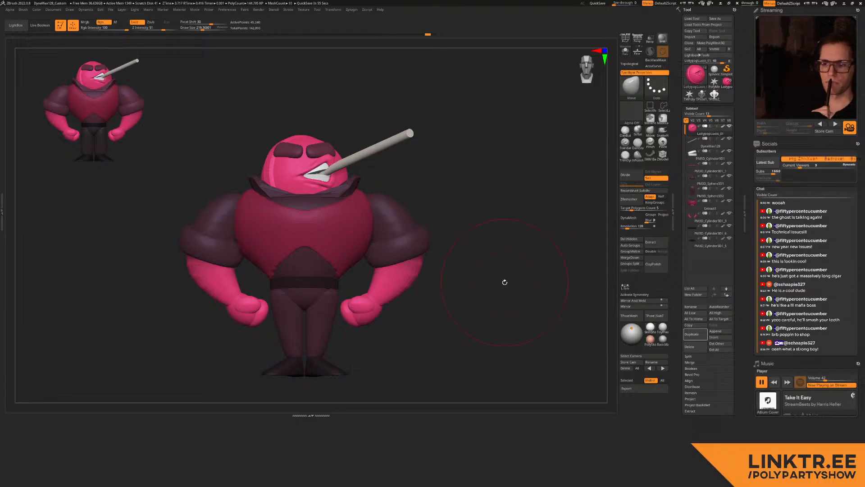
# Step: Examine the figure's overall silhouette and proportions from front and three-quarter views
pyautogui.moveTo(332, 170)
pyautogui.keyDown('ctrl'); pyautogui.mouseDown(button='right')
pyautogui.moveTo(321, 158)
pyautogui.moveTo(331, 198)
pyautogui.moveTo(381, 179)
pyautogui.moveTo(356, 210)
pyautogui.moveTo(362, 156)
pyautogui.moveTo(373, 171)
pyautogui.moveTo(365, 168)
pyautogui.moveTo(346, 201)
pyautogui.moveTo(377, 190)
pyautogui.moveTo(419, 117)
pyautogui.mouseUp(button='right'); pyautogui.keyUp('ctrl')
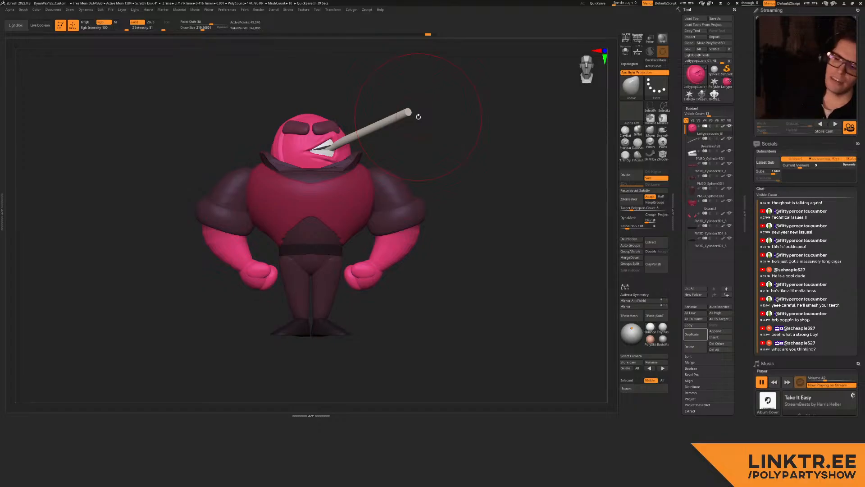
pyautogui.keyDown('alt'); pyautogui.moveTo(329, 315); pyautogui.dragTo(393, 195, button='right'); pyautogui.keyUp('alt')
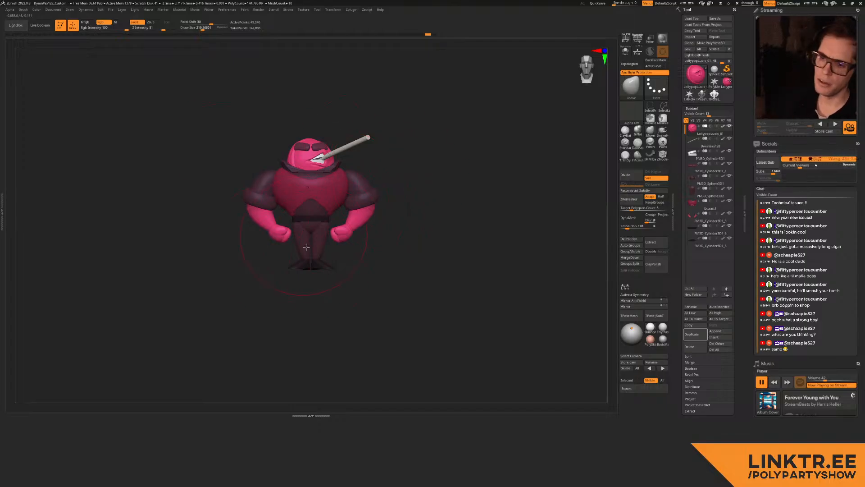
pyautogui.moveTo(330, 253); pyautogui.dragTo(387, 248)
pyautogui.moveTo(387, 248)
pyautogui.mouseDown(button='right')
pyautogui.moveTo(383, 232)
pyautogui.moveTo(372, 237)
pyautogui.mouseUp(button='right')
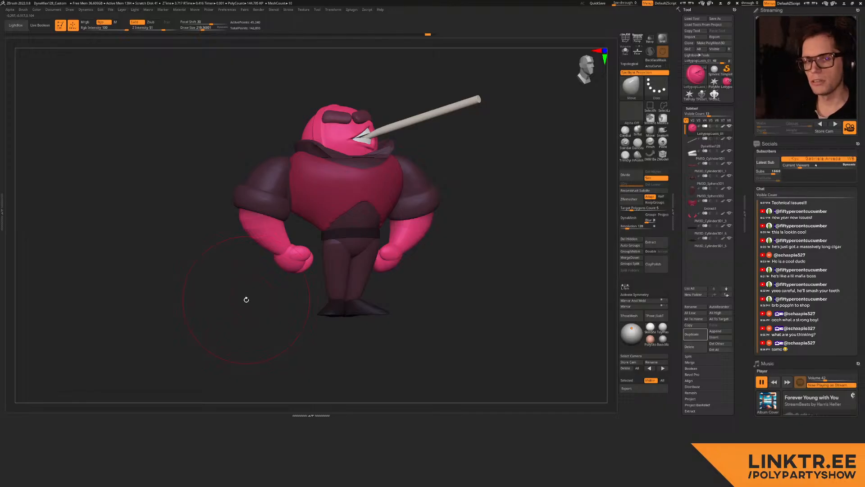
pyautogui.moveTo(391, 189); pyautogui.dragTo(401, 227, button='right')
pyautogui.keyDown('alt'); pyautogui.click(403, 224); pyautogui.keyUp('alt')
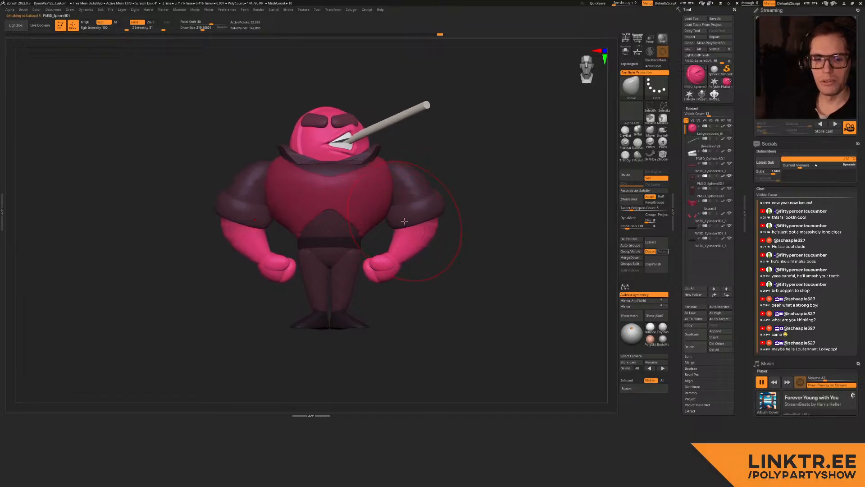
pyautogui.moveTo(426, 202); pyautogui.dragTo(443, 222, button='right')
pyautogui.moveTo(461, 219)
pyautogui.keyDown('alt'); pyautogui.mouseDown()
pyautogui.moveTo(471, 218)
pyautogui.moveTo(453, 217)
pyautogui.moveTo(487, 217)
pyautogui.mouseUp(); pyautogui.keyUp('alt')
pyautogui.press('s')
pyautogui.moveTo(487, 217); pyautogui.dragTo(517, 207, button='right')
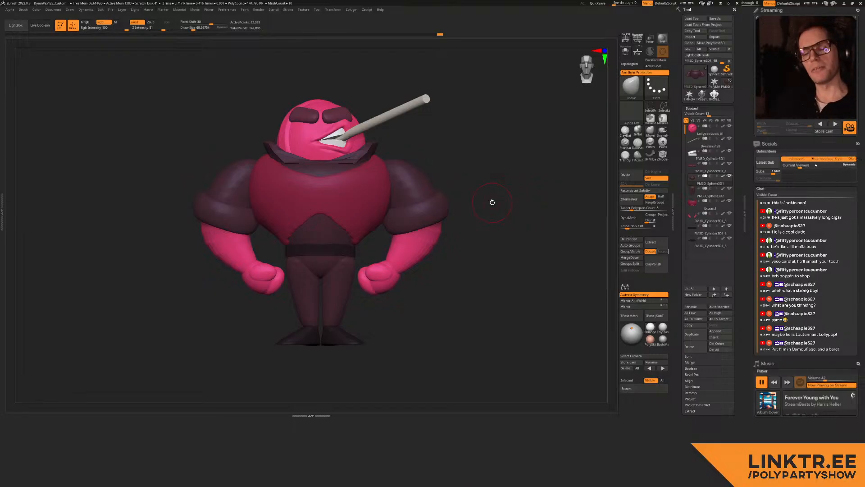
pyautogui.moveTo(212, 223); pyautogui.dragTo(280, 198, button='right')
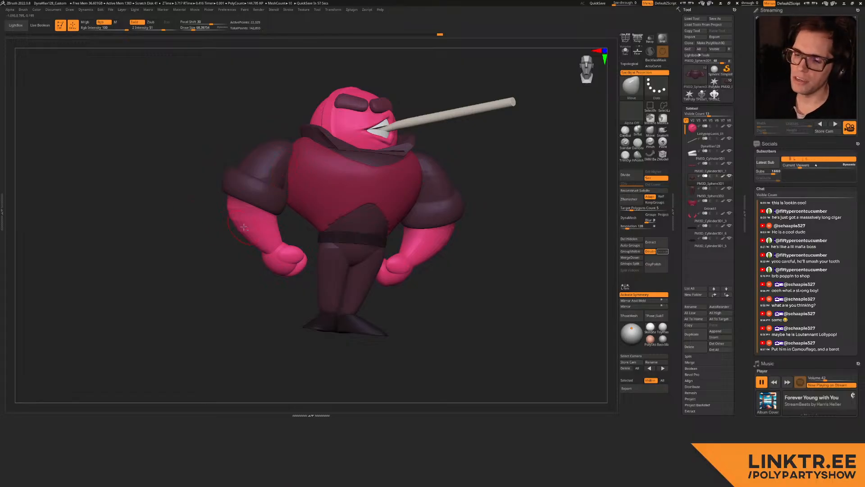
# Step: Select the forearms subtool and mask the character's left forearm and fist, leaving the other arm free
pyautogui.keyDown('alt'); pyautogui.click(274, 227); pyautogui.keyUp('alt')
pyautogui.moveTo(272, 217)
pyautogui.mouseDown(button='right')
pyautogui.moveTo(292, 220)
pyautogui.moveTo(271, 213)
pyautogui.mouseUp(button='right')
pyautogui.keyDown('ctrl'); pyautogui.moveTo(525, 67); pyautogui.dragTo(315, 295); pyautogui.keyUp('ctrl')
pyautogui.moveTo(418, 289)
pyautogui.keyDown('ctrl'); pyautogui.mouseDown()
pyautogui.moveTo(490, 78)
pyautogui.moveTo(408, 393)
pyautogui.moveTo(477, 75)
pyautogui.moveTo(389, 295)
pyautogui.moveTo(371, 66)
pyautogui.moveTo(391, 360)
pyautogui.mouseUp(); pyautogui.keyUp('ctrl')
pyautogui.press('x')
pyautogui.hotkey('ctrl', 'z')
# Step: Place the transform gizmo's pivot at the unmasked arm's elbow, aligning it from side and back views
pyautogui.press('w')
pyautogui.moveTo(242, 224)
pyautogui.keyDown('ctrl'); pyautogui.mouseDown(button='right')
pyautogui.moveTo(292, 212)
pyautogui.moveTo(272, 191)
pyautogui.moveTo(399, 138)
pyautogui.moveTo(395, 161)
pyautogui.moveTo(328, 154)
pyautogui.moveTo(359, 168)
pyautogui.moveTo(311, 146)
pyautogui.moveTo(293, 149)
pyautogui.moveTo(367, 148)
pyautogui.mouseUp(button='right'); pyautogui.keyUp('ctrl')
pyautogui.press('q')
pyautogui.press('w')
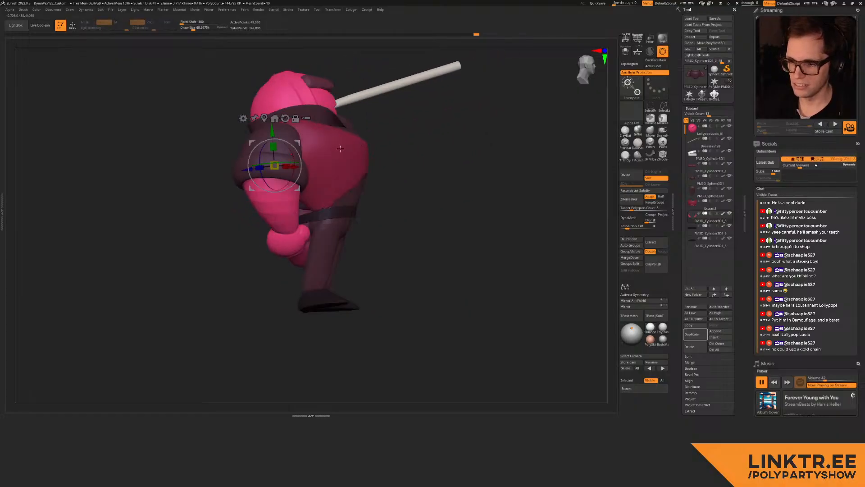
pyautogui.keyDown('alt'); pyautogui.moveTo(294, 140); pyautogui.dragTo(292, 158); pyautogui.keyUp('alt')
pyautogui.keyDown('shift'); pyautogui.moveTo(292, 159); pyautogui.dragTo(321, 162, button='right'); pyautogui.keyUp('shift')
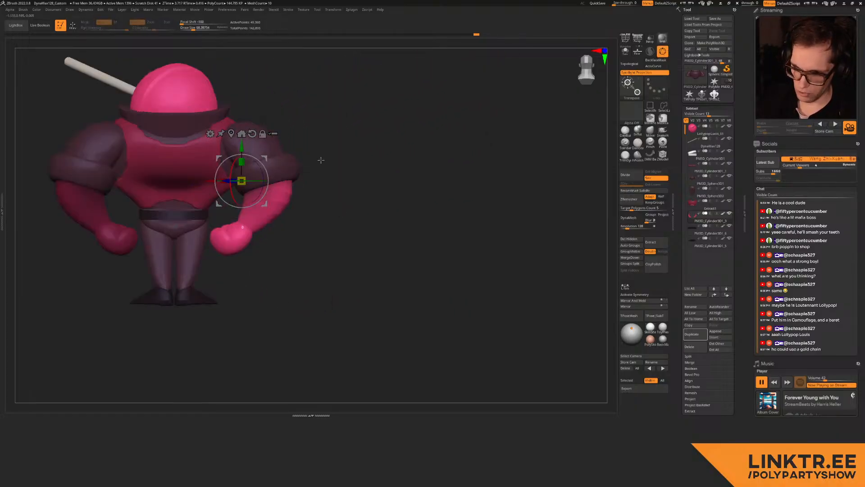
pyautogui.keyDown('alt'); pyautogui.moveTo(260, 156); pyautogui.dragTo(305, 156); pyautogui.keyUp('alt')
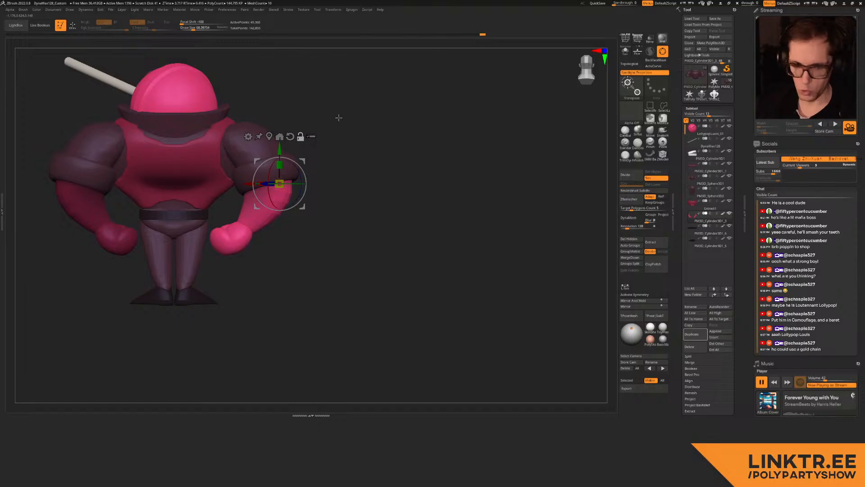
# Step: Rotate the unmasked forearm about the elbow from several views so the fist is raised in front of the shoulder
pyautogui.moveTo(333, 148); pyautogui.dragTo(298, 177, button='right')
pyautogui.moveTo(274, 192); pyautogui.dragTo(271, 195)
pyautogui.hotkey('ctrl', 'z')
pyautogui.moveTo(328, 173); pyautogui.dragTo(285, 196, button='right')
pyautogui.moveTo(285, 195); pyautogui.dragTo(290, 166)
pyautogui.moveTo(366, 186)
pyautogui.mouseDown(button='right')
pyautogui.moveTo(328, 169)
pyautogui.moveTo(365, 181)
pyautogui.mouseUp(button='right')
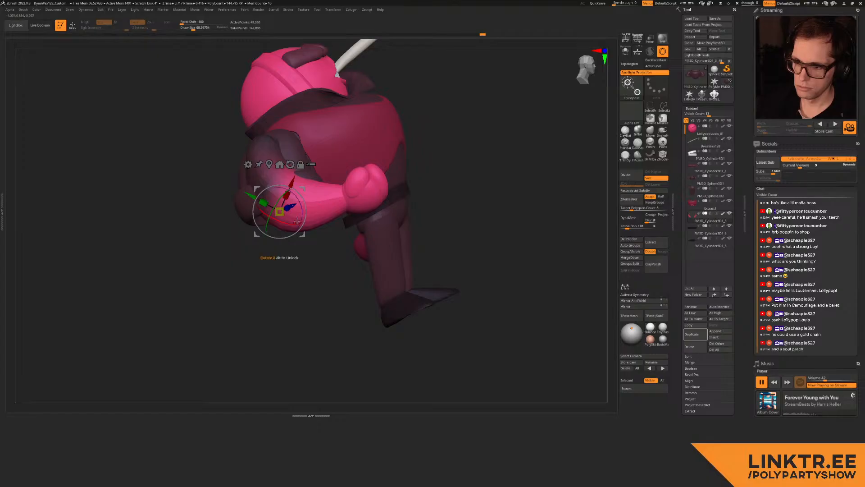
pyautogui.moveTo(305, 202); pyautogui.dragTo(293, 170)
pyautogui.moveTo(296, 172); pyautogui.dragTo(332, 176, button='right')
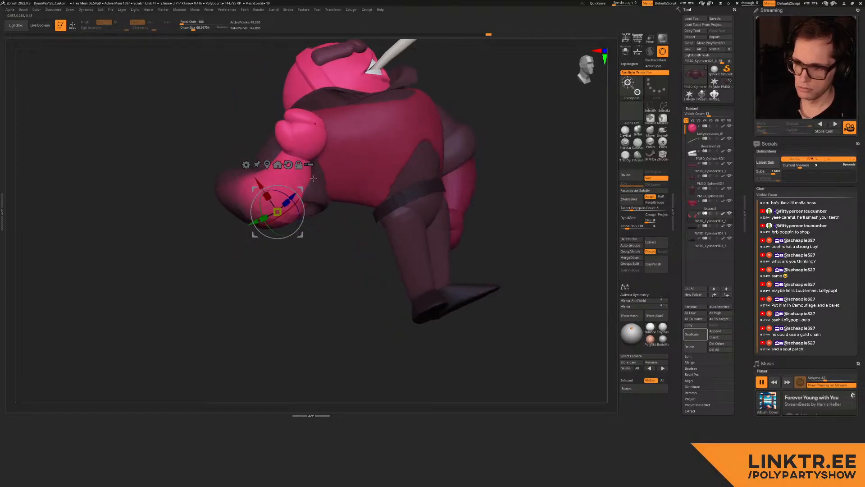
pyautogui.moveTo(302, 186)
pyautogui.mouseDown()
pyautogui.moveTo(362, 187)
pyautogui.moveTo(352, 199)
pyautogui.moveTo(351, 186)
pyautogui.mouseUp()
# Step: Check the raised forearm from the front and nudge it into place with the gizmo
pyautogui.press('q')
pyautogui.moveTo(388, 174)
pyautogui.mouseDown(button='right')
pyautogui.moveTo(351, 160)
pyautogui.moveTo(358, 169)
pyautogui.moveTo(316, 223)
pyautogui.mouseUp(button='right')
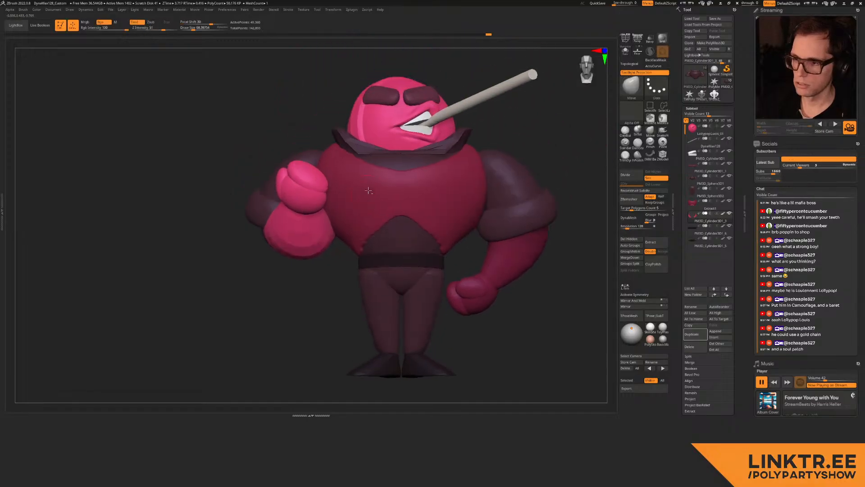
pyautogui.press('w')
pyautogui.moveTo(316, 223)
pyautogui.mouseDown()
pyautogui.moveTo(324, 232)
pyautogui.moveTo(308, 215)
pyautogui.mouseUp()
pyautogui.press('q')
# Step: Reshape the raised forearm around the elbow in side view with an enlarged Move brush, undoing an unwanted change
pyautogui.moveTo(270, 192); pyautogui.dragTo(356, 162, button='right')
pyautogui.press('s')
pyautogui.moveTo(310, 233)
pyautogui.mouseDown()
pyautogui.moveTo(280, 229)
pyautogui.moveTo(288, 241)
pyautogui.moveTo(276, 245)
pyautogui.moveTo(296, 237)
pyautogui.moveTo(264, 250)
pyautogui.mouseUp()
pyautogui.click(655, 132)
pyautogui.hotkey('ctrl', 'z')
pyautogui.press('s')
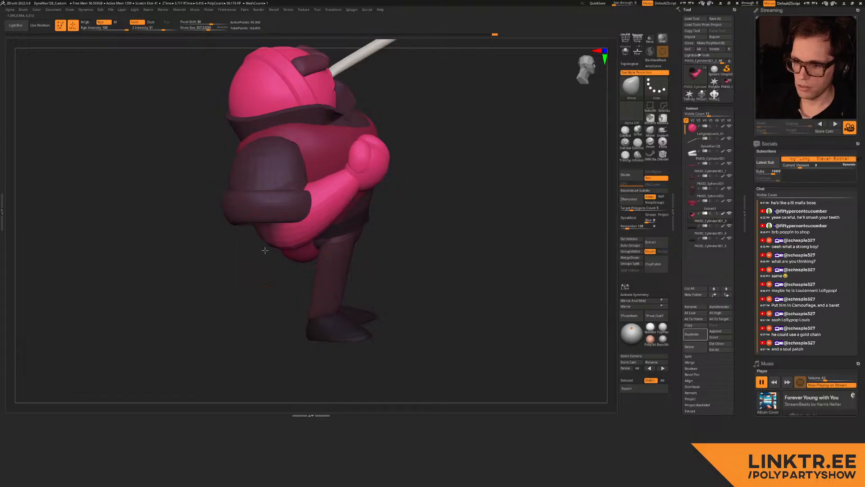
pyautogui.moveTo(331, 201); pyautogui.dragTo(341, 208)
pyautogui.press('s')
pyautogui.moveTo(295, 237); pyautogui.dragTo(274, 246)
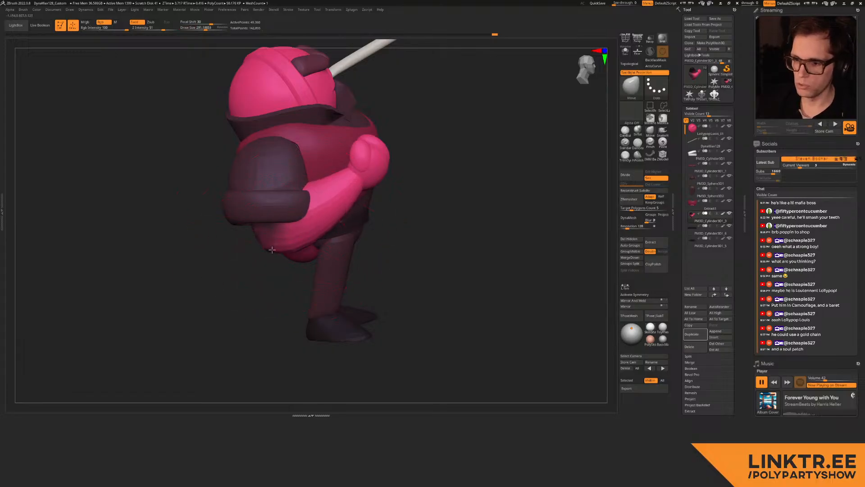
# Step: Select the sleeves subtool and shape the sleeve around the bent elbow with Move strokes, undoing the last one
pyautogui.keyDown('alt'); pyautogui.click(298, 197); pyautogui.keyUp('alt')
pyautogui.press('s')
pyautogui.moveTo(300, 210); pyautogui.dragTo(310, 198)
pyautogui.press('s')
pyautogui.moveTo(234, 212); pyautogui.dragTo(237, 212)
pyautogui.moveTo(236, 213); pyautogui.dragTo(263, 237)
pyautogui.moveTo(299, 188); pyautogui.dragTo(297, 172)
pyautogui.moveTo(227, 180)
pyautogui.mouseDown()
pyautogui.moveTo(277, 175)
pyautogui.moveTo(256, 175)
pyautogui.mouseUp()
pyautogui.press('s')
pyautogui.moveTo(290, 174)
pyautogui.mouseDown()
pyautogui.moveTo(303, 173)
pyautogui.moveTo(303, 154)
pyautogui.mouseUp()
pyautogui.hotkey('ctrl', 'z')
# Step: Toggle symmetry and refine the sleeve further with a resized Move brush, checking it from the front
pyautogui.press('x')
pyautogui.press('s')
pyautogui.moveTo(331, 210); pyautogui.dragTo(337, 220)
pyautogui.moveTo(492, 190)
pyautogui.mouseDown()
pyautogui.moveTo(421, 173)
pyautogui.moveTo(394, 156)
pyautogui.moveTo(487, 196)
pyautogui.mouseUp()
pyautogui.moveTo(486, 196)
pyautogui.keyDown('alt'); pyautogui.mouseDown()
pyautogui.moveTo(387, 173)
pyautogui.moveTo(310, 142)
pyautogui.mouseUp(); pyautogui.keyUp('alt')
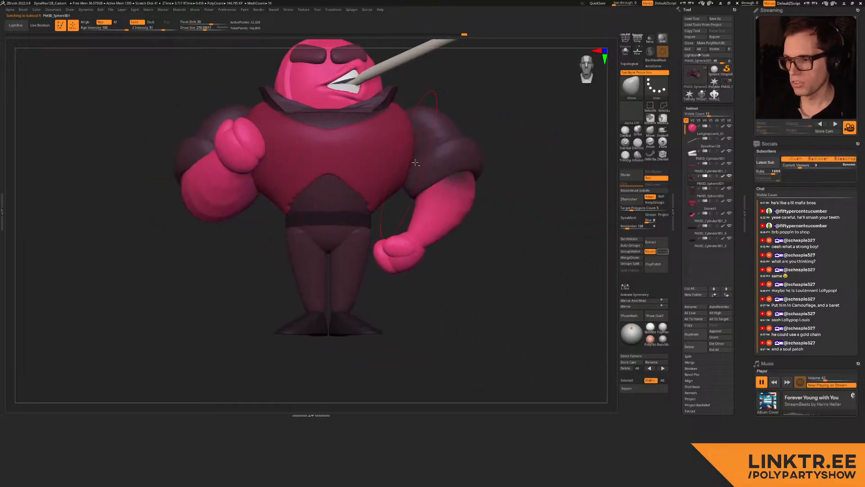
pyautogui.keyDown('alt'); pyautogui.moveTo(500, 144); pyautogui.dragTo(541, 173); pyautogui.keyUp('alt')
pyautogui.moveTo(541, 173); pyautogui.dragTo(514, 173)
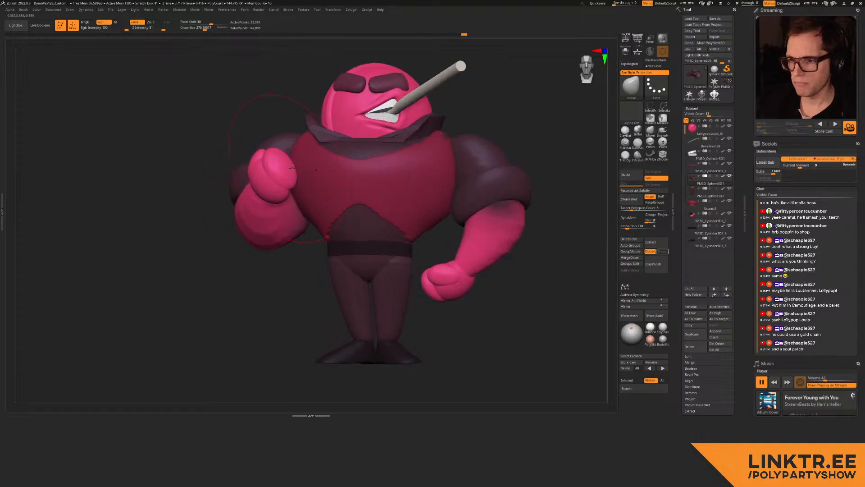
# Step: Select the forearms subtool and push the raised fist towards the chest with the Move brush
pyautogui.keyDown('alt'); pyautogui.click(288, 174); pyautogui.keyUp('alt')
pyautogui.press('s')
pyautogui.moveTo(292, 182); pyautogui.dragTo(300, 184)
pyautogui.moveTo(270, 153); pyautogui.dragTo(295, 165)
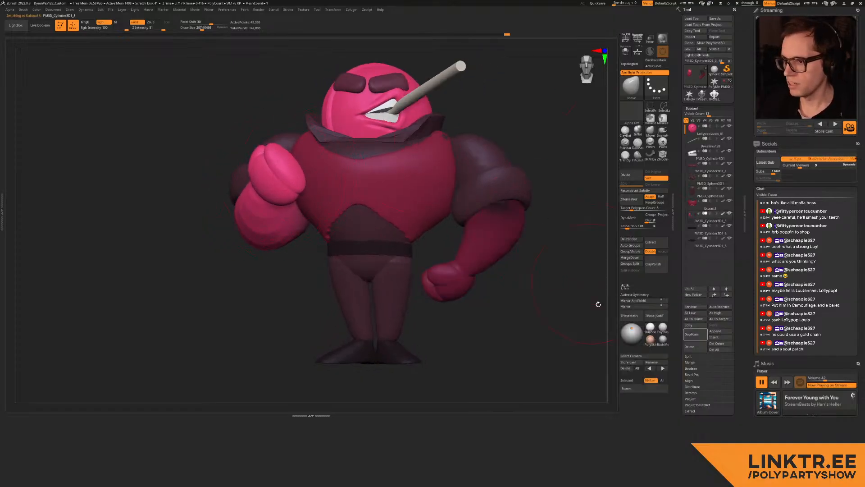
# Step: Append a Ring3D primitive as a new subtool and fill it with a golden orange color
pyautogui.click(727, 332)
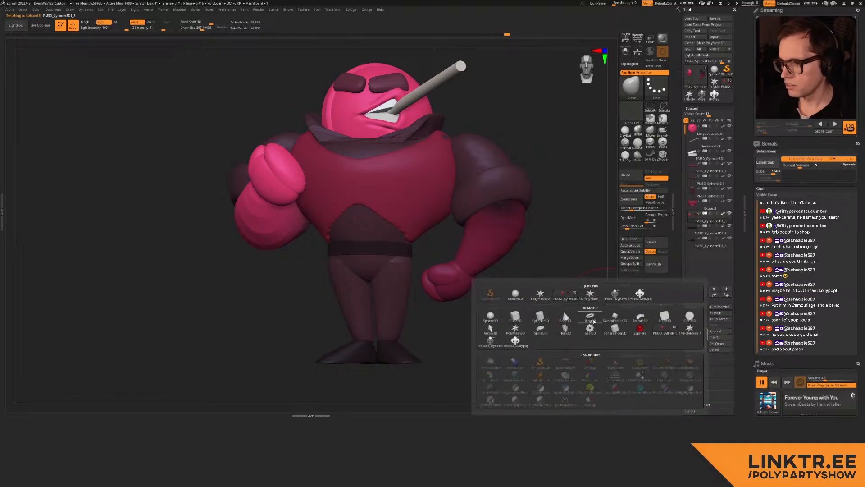
pyautogui.click(590, 317)
pyautogui.press('c')
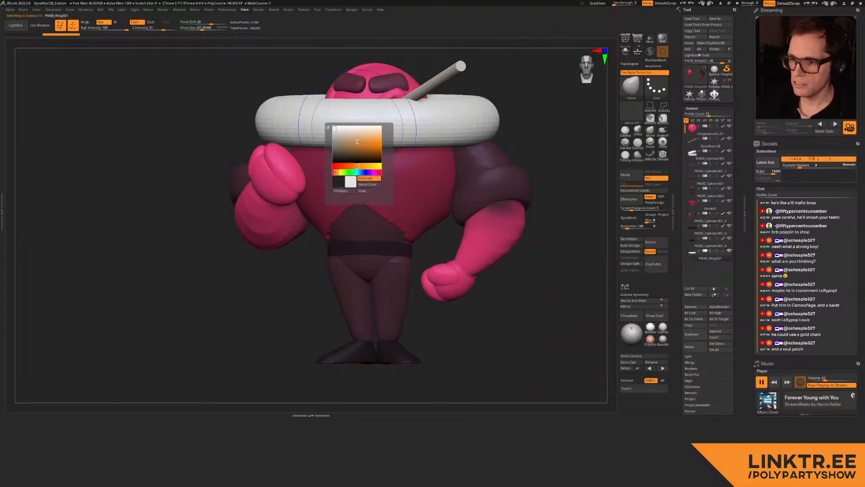
pyautogui.click(365, 144)
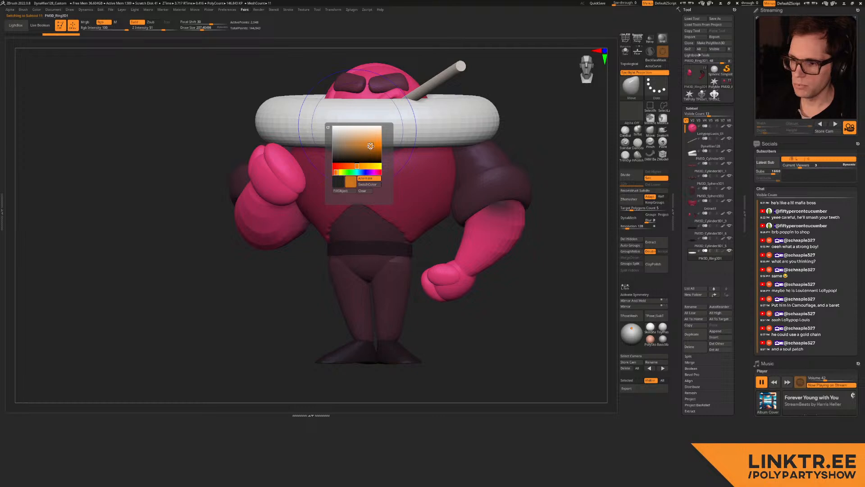
pyautogui.hotkey('ctrl', 'f')
# Step: Scale the gold ring down to finger size and move it onto the raised fist
pyautogui.press('w')
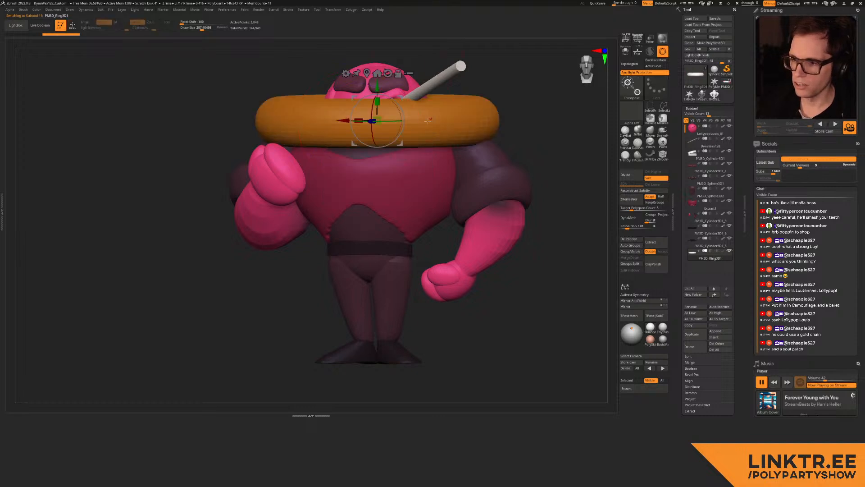
pyautogui.keyDown('shift'); pyautogui.moveTo(436, 118); pyautogui.dragTo(480, 110, button='right'); pyautogui.keyUp('shift')
pyautogui.moveTo(527, 122); pyautogui.dragTo(478, 130)
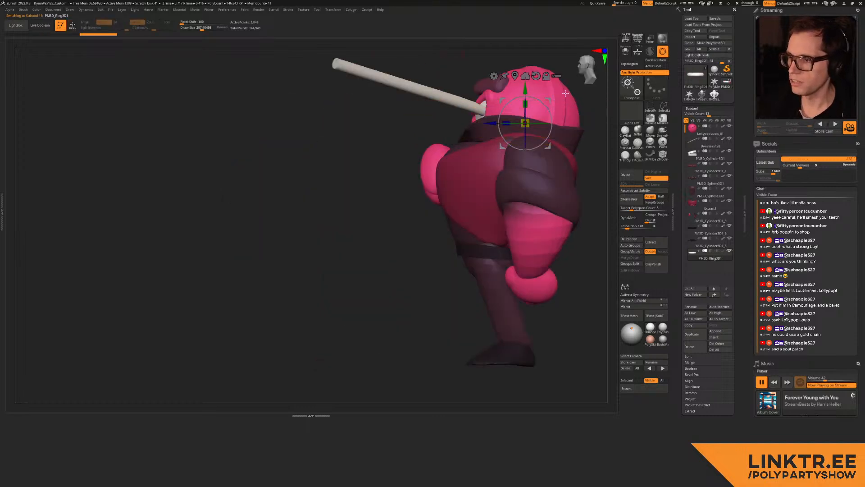
pyautogui.moveTo(548, 100); pyautogui.dragTo(421, 139)
pyautogui.keyDown('alt'); pyautogui.moveTo(421, 140); pyautogui.dragTo(468, 139, button='right'); pyautogui.keyUp('alt')
pyautogui.moveTo(469, 138); pyautogui.dragTo(227, 127)
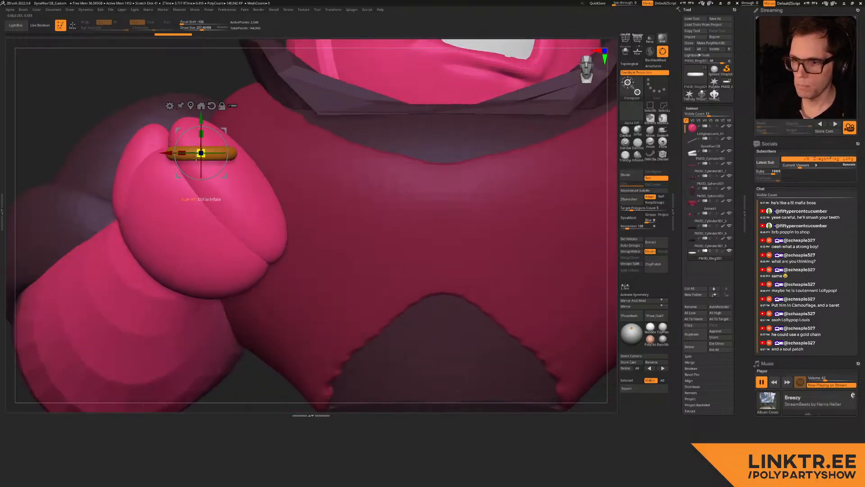
# Step: Rotate and fit the ring around one finger of the raised fist, and copy it to the neighbouring finger
pyautogui.moveTo(201, 168); pyautogui.dragTo(243, 120)
pyautogui.moveTo(244, 121); pyautogui.dragTo(227, 139, button='right')
pyautogui.moveTo(223, 148); pyautogui.dragTo(241, 130)
pyautogui.moveTo(199, 143); pyautogui.dragTo(248, 160, button='right')
pyautogui.moveTo(256, 145); pyautogui.dragTo(247, 174)
pyautogui.moveTo(248, 148); pyautogui.dragTo(259, 130, button='right')
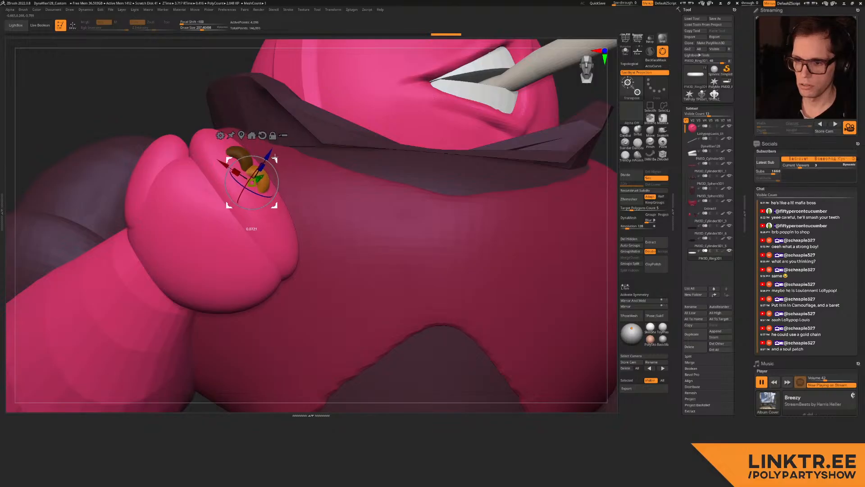
# Step: Duplicate the ring onto the remaining fingers of the raised fist, angling each copy to its knuckle
pyautogui.moveTo(275, 159); pyautogui.dragTo(280, 169, button='right')
pyautogui.moveTo(274, 164); pyautogui.dragTo(290, 187)
pyautogui.moveTo(288, 195); pyautogui.dragTo(273, 199, button='right')
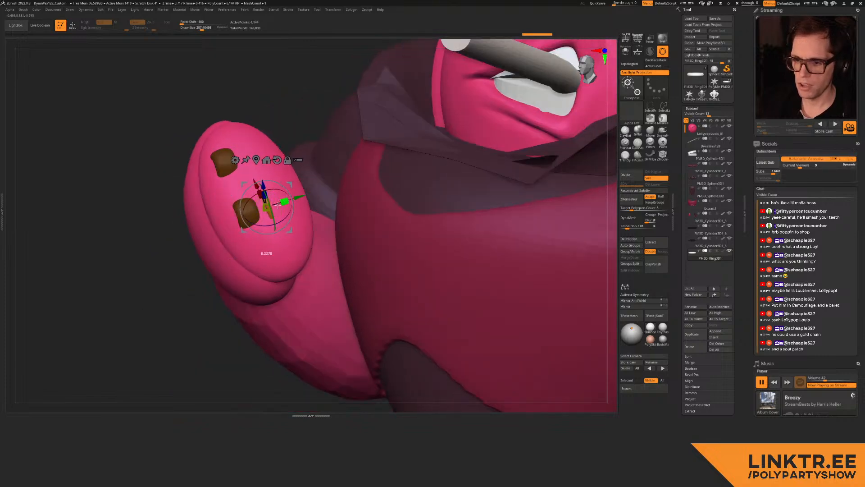
pyautogui.keyDown('alt'); pyautogui.moveTo(299, 192); pyautogui.dragTo(306, 176, button='right'); pyautogui.keyUp('alt')
pyautogui.keyDown('ctrl'); pyautogui.moveTo(302, 173); pyautogui.dragTo(236, 136); pyautogui.keyUp('ctrl')
pyautogui.moveTo(227, 135); pyautogui.dragTo(255, 186, button='right')
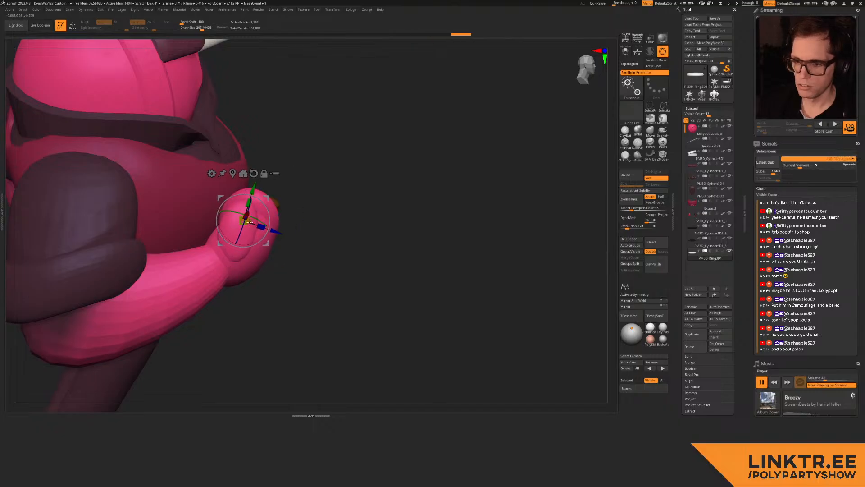
# Step: Adjust the last ring copy on the side of the fist and return to the Move brush
pyautogui.moveTo(290, 198); pyautogui.dragTo(254, 205, button='right')
pyautogui.moveTo(256, 199); pyautogui.dragTo(267, 197)
pyautogui.moveTo(268, 197); pyautogui.dragTo(292, 197, button='right')
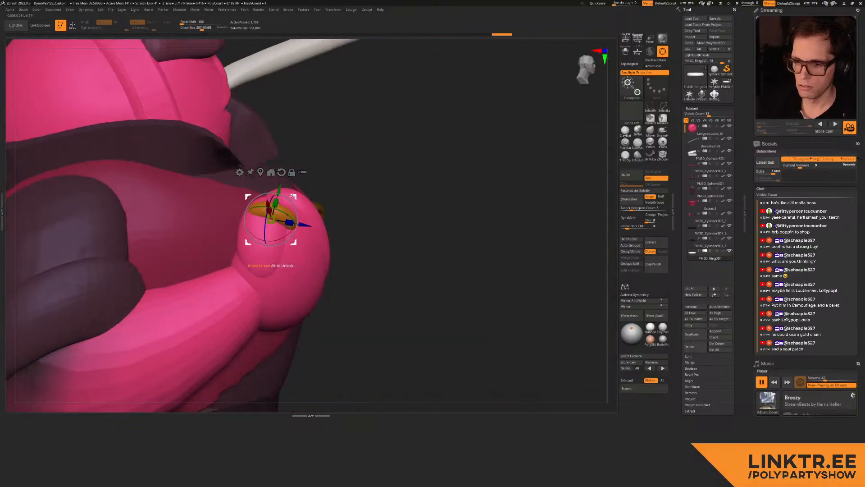
pyautogui.press('q')
pyautogui.press('f')
pyautogui.moveTo(228, 222)
pyautogui.mouseDown(button='right')
pyautogui.moveTo(240, 184)
pyautogui.moveTo(262, 173)
pyautogui.mouseUp(button='right')
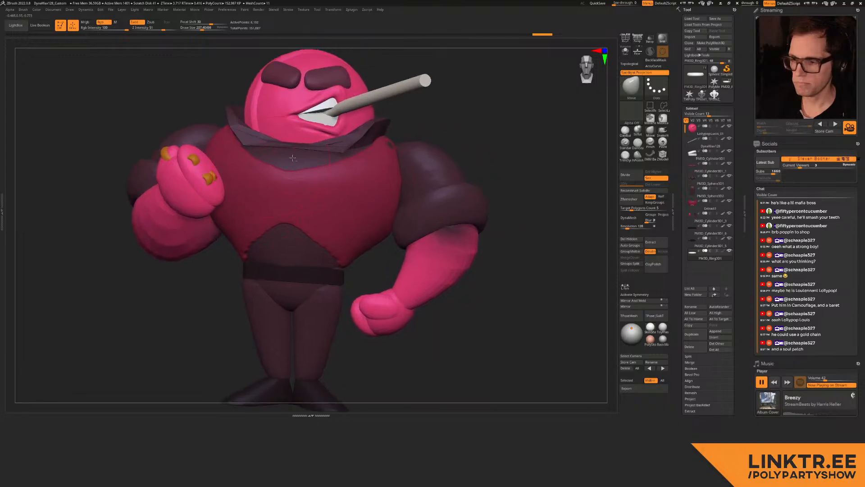
# Step: Append another Ring3D primitive as a new subtool and thin it into a narrow band around the head
pyautogui.click(721, 331)
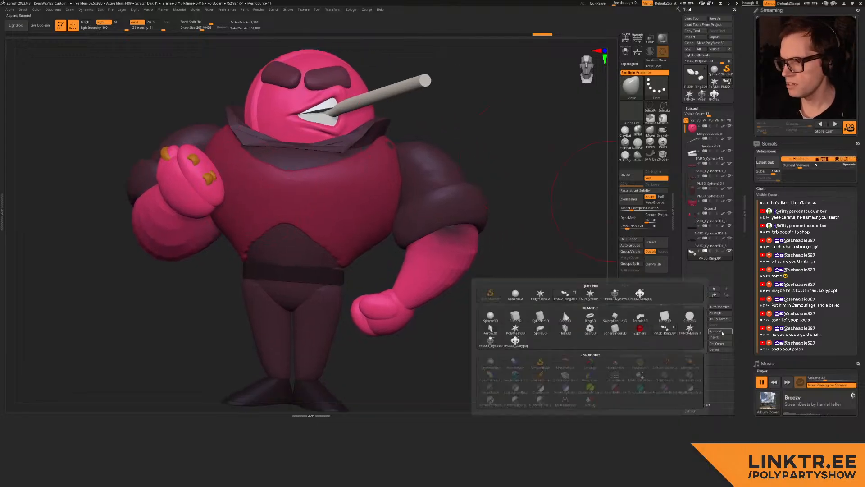
pyautogui.click(591, 317)
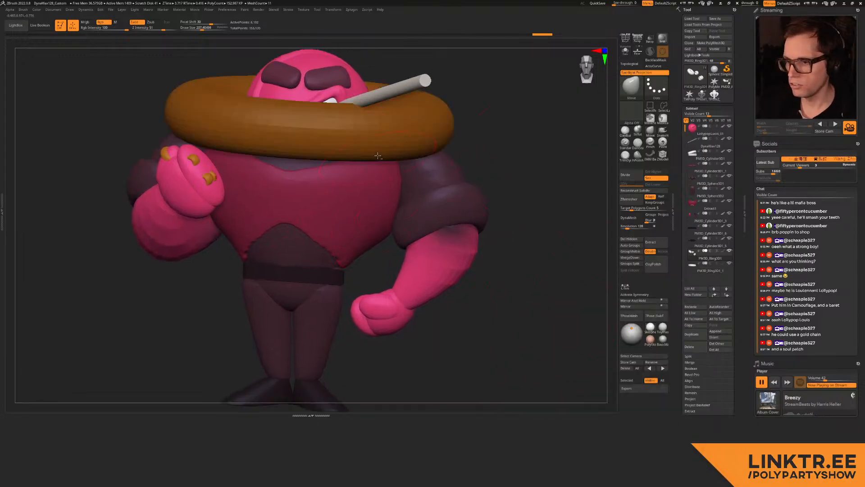
pyautogui.keyDown('alt'); pyautogui.click(387, 140); pyautogui.keyUp('alt')
pyautogui.press('w')
pyautogui.keyDown('alt'); pyautogui.moveTo(477, 109); pyautogui.dragTo(465, 138); pyautogui.keyUp('alt')
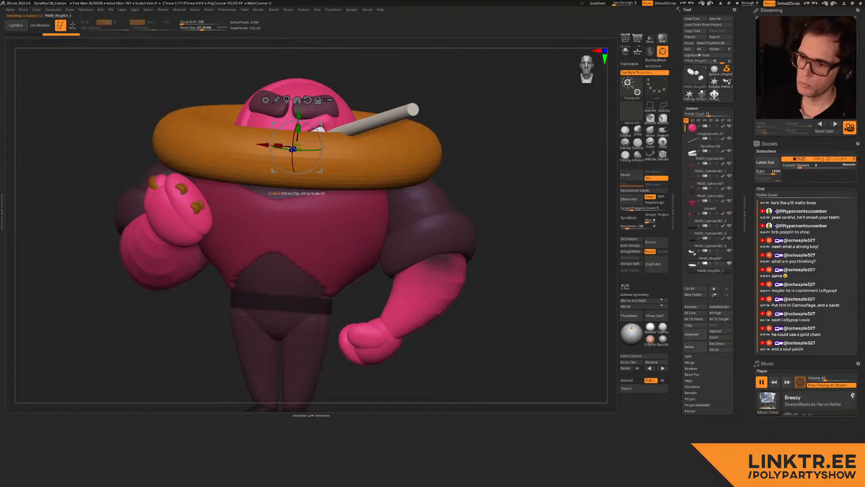
pyautogui.moveTo(299, 147); pyautogui.dragTo(78, 304)
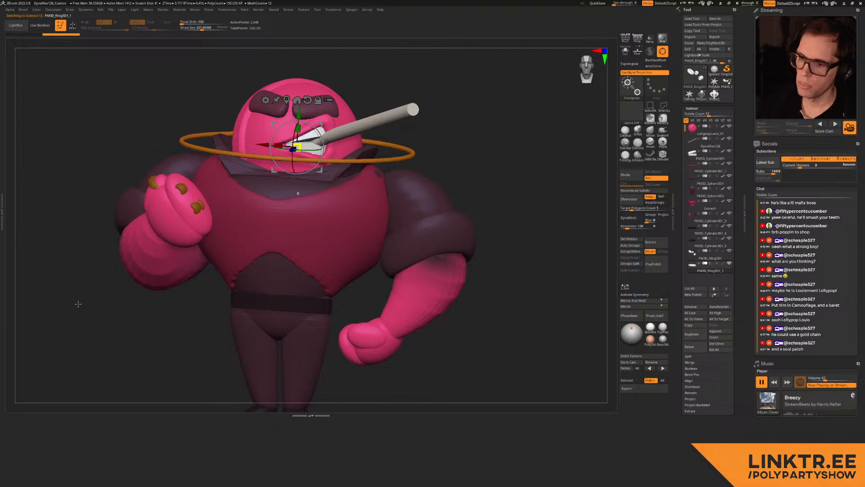
# Step: Lower, scale and tilt the thin ring so it sits around the neck below the collar
pyautogui.moveTo(297, 147); pyautogui.dragTo(296, 183)
pyautogui.moveTo(489, 180); pyautogui.dragTo(360, 167)
pyautogui.moveTo(413, 132)
pyautogui.mouseDown()
pyautogui.moveTo(391, 115)
pyautogui.moveTo(413, 130)
pyautogui.mouseUp()
pyautogui.moveTo(485, 165); pyautogui.dragTo(481, 135)
pyautogui.moveTo(416, 120)
pyautogui.mouseDown()
pyautogui.moveTo(378, 178)
pyautogui.moveTo(400, 165)
pyautogui.moveTo(391, 178)
pyautogui.mouseUp()
# Step: Refine the neck chain's placement, alternating between Move brush strokes and the transform gizmo
pyautogui.press('q')
pyautogui.moveTo(198, 185); pyautogui.dragTo(336, 188)
pyautogui.keyDown('alt'); pyautogui.moveTo(336, 189); pyautogui.dragTo(362, 190); pyautogui.keyUp('alt')
pyautogui.press('w')
pyautogui.moveTo(298, 206)
pyautogui.mouseDown()
pyautogui.moveTo(290, 196)
pyautogui.moveTo(302, 121)
pyautogui.moveTo(338, 155)
pyautogui.mouseUp()
pyautogui.press('q')
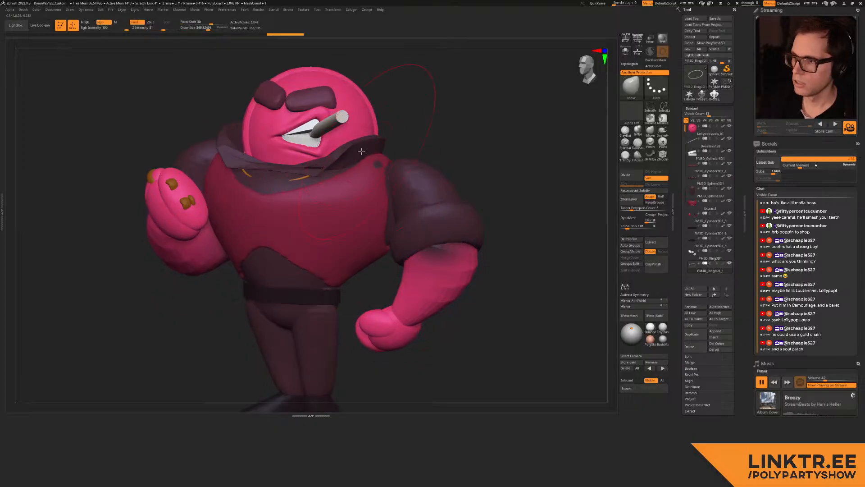
# Step: Turn on symmetry and pull the neck chain out over the chest with the Move brush
pyautogui.press('x')
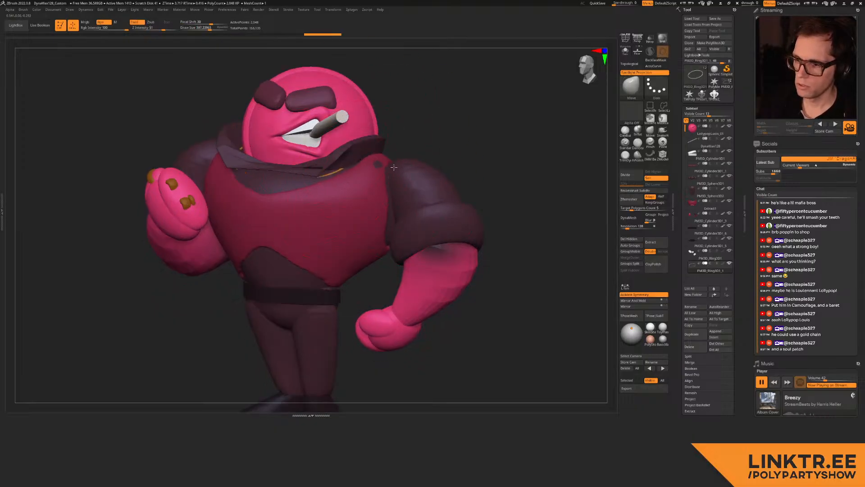
pyautogui.moveTo(394, 167); pyautogui.dragTo(362, 159, button='right')
pyautogui.moveTo(270, 194)
pyautogui.mouseDown(button='right')
pyautogui.moveTo(322, 174)
pyautogui.moveTo(326, 180)
pyautogui.moveTo(294, 183)
pyautogui.mouseUp(button='right')
pyautogui.moveTo(294, 183); pyautogui.dragTo(301, 179)
# Step: Select the neck chain subtool and fill it with a golden orange color
pyautogui.keyDown('alt'); pyautogui.click(367, 180); pyautogui.keyUp('alt')
pyautogui.moveTo(376, 182); pyautogui.dragTo(362, 181, button='right')
pyautogui.moveTo(363, 181)
pyautogui.keyDown('ctrl'); pyautogui.mouseDown(button='right')
pyautogui.moveTo(368, 167)
pyautogui.moveTo(364, 191)
pyautogui.moveTo(378, 176)
pyautogui.moveTo(386, 201)
pyautogui.moveTo(406, 219)
pyautogui.mouseUp(button='right'); pyautogui.keyUp('ctrl')
pyautogui.keyDown('ctrl'); pyautogui.moveTo(390, 158); pyautogui.dragTo(370, 195, button='right'); pyautogui.keyUp('ctrl')
pyautogui.keyDown('alt'); pyautogui.click(348, 195); pyautogui.keyUp('alt')
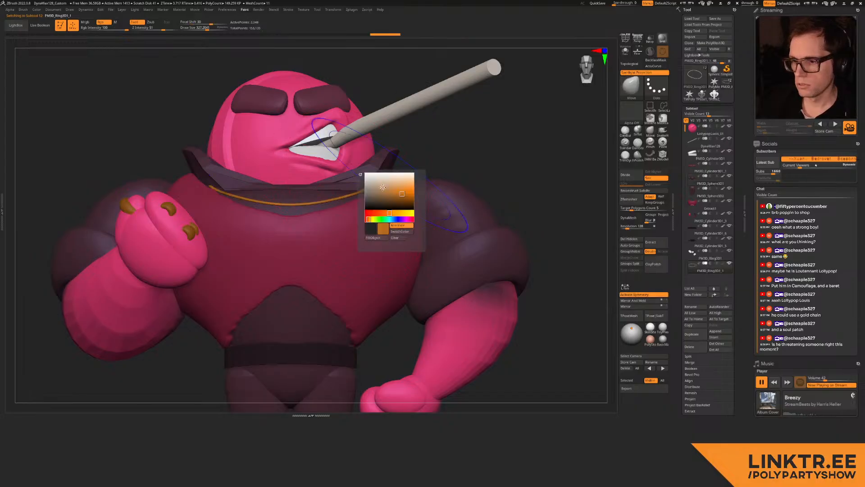
pyautogui.keyDown('alt'); pyautogui.moveTo(272, 255); pyautogui.dragTo(383, 235, button='right'); pyautogui.keyUp('alt')
# Step: Select the knuckle rings subtool and fill it with the same golden orange color
pyautogui.keyDown('alt'); pyautogui.click(304, 198); pyautogui.keyUp('alt')
pyautogui.keyDown('ctrl'); pyautogui.moveTo(304, 199); pyautogui.dragTo(290, 172, button='right'); pyautogui.keyUp('ctrl')
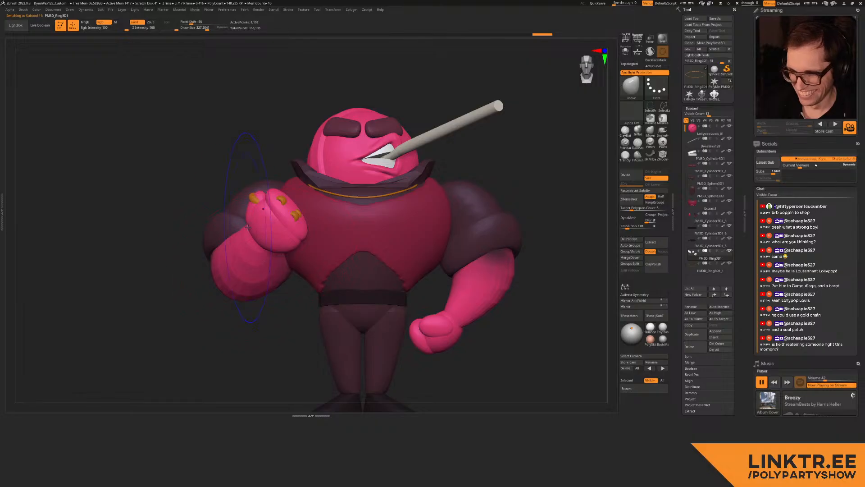
pyautogui.press('c')
pyautogui.click(235, 291)
# Step: Select the red shirt subtool and work on its front neckline with a resized Move brush
pyautogui.keyDown('ctrl'); pyautogui.moveTo(321, 244); pyautogui.dragTo(311, 171, button='right'); pyautogui.keyUp('ctrl')
pyautogui.moveTo(347, 193)
pyautogui.keyDown('ctrl'); pyautogui.mouseDown(button='right')
pyautogui.moveTo(326, 186)
pyautogui.moveTo(361, 192)
pyautogui.mouseUp(button='right'); pyautogui.keyUp('ctrl')
pyautogui.moveTo(288, 187); pyautogui.dragTo(331, 239, button='right')
pyautogui.keyDown('alt'); pyautogui.moveTo(332, 239); pyautogui.dragTo(308, 246, button='right'); pyautogui.keyUp('alt')
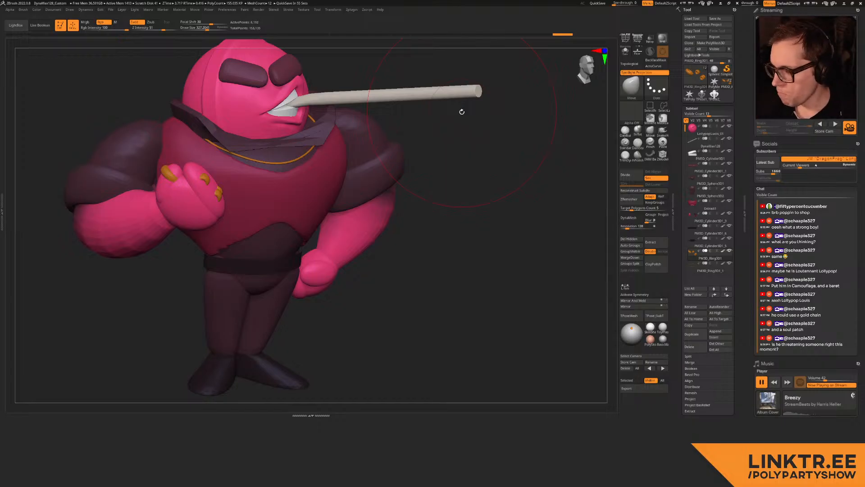
pyautogui.moveTo(274, 159); pyautogui.dragTo(216, 136, button='right')
pyautogui.moveTo(298, 139)
pyautogui.keyDown('ctrl'); pyautogui.mouseDown(button='right')
pyautogui.moveTo(350, 214)
pyautogui.moveTo(307, 190)
pyautogui.moveTo(292, 163)
pyautogui.moveTo(331, 160)
pyautogui.mouseUp(button='right'); pyautogui.keyUp('ctrl')
pyautogui.keyDown('alt'); pyautogui.click(317, 174); pyautogui.keyUp('alt')
pyautogui.press('s')
pyautogui.moveTo(276, 160); pyautogui.dragTo(261, 157)
pyautogui.press('s')
pyautogui.moveTo(282, 149)
pyautogui.keyDown('ctrl'); pyautogui.mouseDown(button='right')
pyautogui.moveTo(279, 180)
pyautogui.moveTo(318, 178)
pyautogui.moveTo(276, 198)
pyautogui.moveTo(261, 172)
pyautogui.mouseUp(button='right'); pyautogui.keyUp('ctrl')
# Step: Turn on symmetry and pull the shirt's front neckline down into a V shape with the Move brush
pyautogui.press('x')
pyautogui.press('s')
pyautogui.press('s')
pyautogui.moveTo(262, 172); pyautogui.dragTo(254, 168)
pyautogui.moveTo(270, 175)
pyautogui.mouseDown()
pyautogui.moveTo(270, 192)
pyautogui.moveTo(249, 184)
pyautogui.mouseUp()
pyautogui.moveTo(299, 175); pyautogui.dragTo(304, 180)
pyautogui.keyDown('shift'); pyautogui.moveTo(289, 193); pyautogui.dragTo(320, 176); pyautogui.keyUp('shift')
# Step: Pull the center of the shirt's front hem up into a pointed peak with a resized Move brush
pyautogui.press('f')
pyautogui.moveTo(325, 218)
pyautogui.mouseDown(button='right')
pyautogui.moveTo(272, 191)
pyautogui.moveTo(272, 131)
pyautogui.mouseUp(button='right')
pyautogui.keyDown('shift'); pyautogui.moveTo(253, 166); pyautogui.dragTo(311, 167, button='right'); pyautogui.keyUp('shift')
pyautogui.keyDown('ctrl'); pyautogui.moveTo(312, 131); pyautogui.dragTo(311, 170, button='right'); pyautogui.keyUp('ctrl')
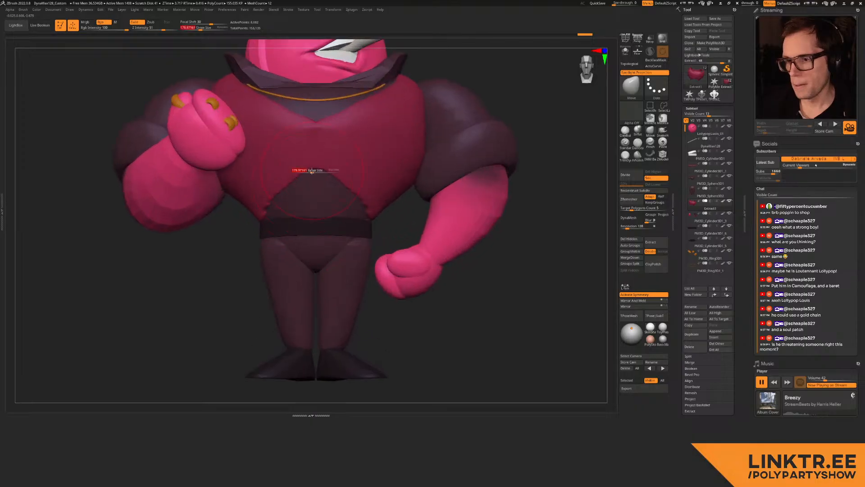
pyautogui.press('shift')
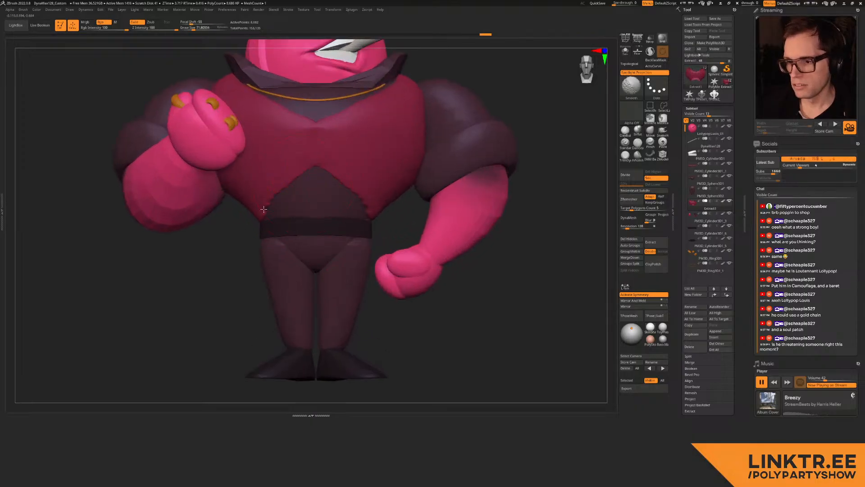
pyautogui.keyDown('ctrl'); pyautogui.moveTo(244, 240); pyautogui.dragTo(309, 181, button='right'); pyautogui.keyUp('ctrl')
pyautogui.keyDown('ctrl'); pyautogui.moveTo(311, 149); pyautogui.dragTo(323, 133, button='right'); pyautogui.keyUp('ctrl')
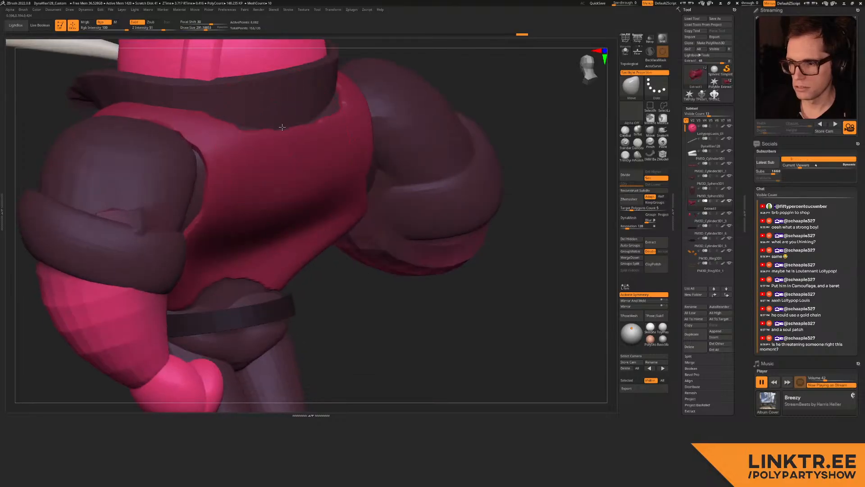
# Step: Move the shirt's back neckline up towards the collar with the Move brush
pyautogui.moveTo(238, 136); pyautogui.dragTo(233, 129, button='right')
pyautogui.moveTo(202, 108); pyautogui.dragTo(204, 97)
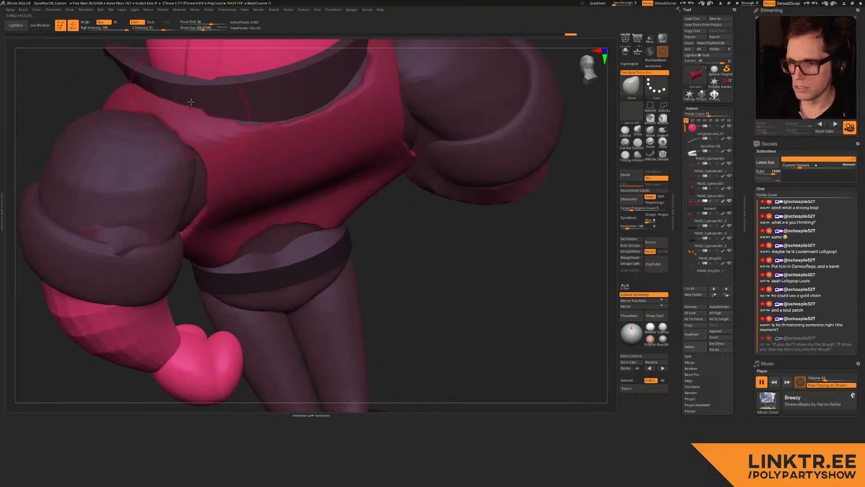
pyautogui.moveTo(217, 136); pyautogui.dragTo(219, 126, button='right')
pyautogui.keyDown('ctrl'); pyautogui.moveTo(219, 172); pyautogui.dragTo(221, 131, button='right'); pyautogui.keyUp('ctrl')
pyautogui.moveTo(180, 131); pyautogui.dragTo(343, 135, button='right')
pyautogui.moveTo(344, 135)
pyautogui.keyDown('ctrl'); pyautogui.mouseDown(button='right')
pyautogui.moveTo(343, 151)
pyautogui.moveTo(342, 134)
pyautogui.mouseUp(button='right'); pyautogui.keyUp('ctrl')
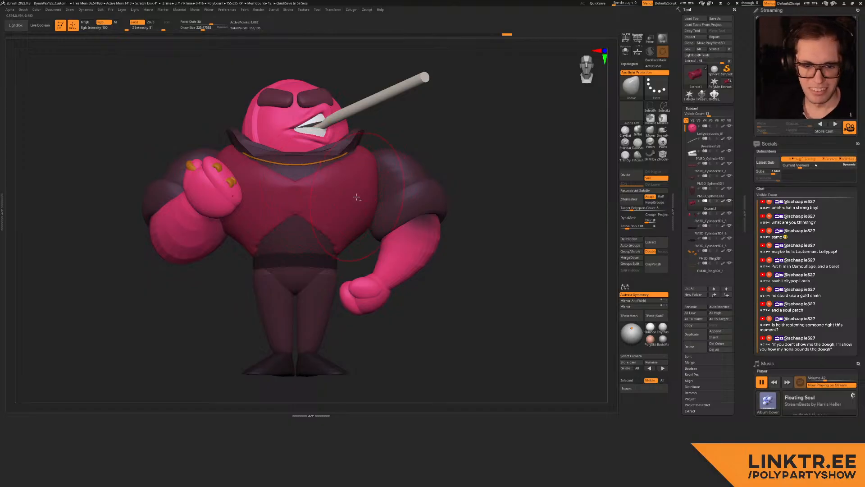
# Step: Examine the whole figure from several angles, selecting the torso and lower-body subtools in turn
pyautogui.moveTo(357, 197); pyautogui.dragTo(359, 143, button='right')
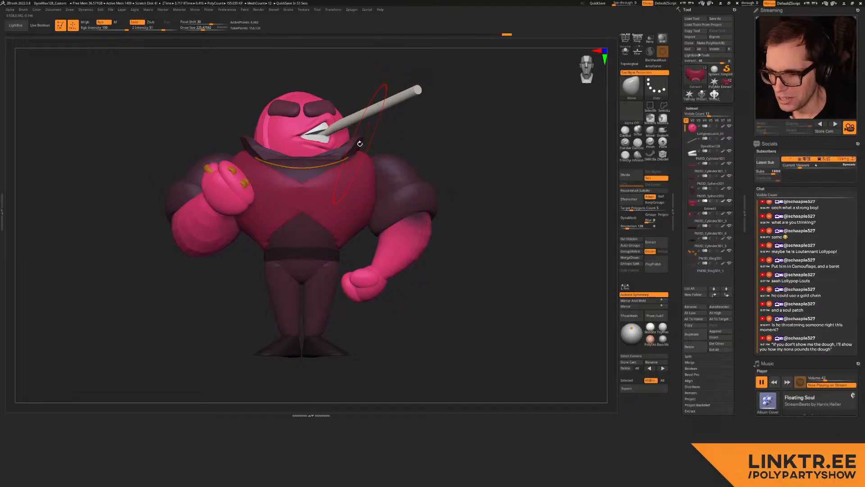
pyautogui.moveTo(268, 171); pyautogui.dragTo(331, 205, button='right')
pyautogui.moveTo(243, 123); pyautogui.dragTo(360, 234, button='right')
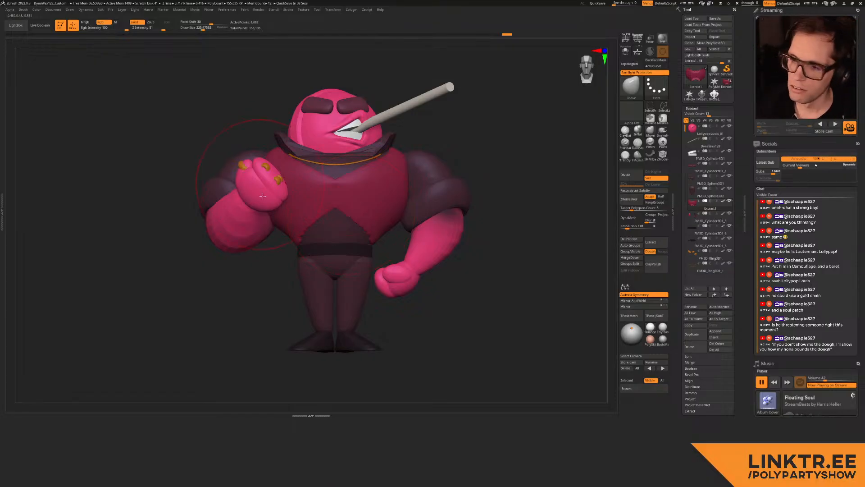
pyautogui.keyDown('alt'); pyautogui.click(331, 221); pyautogui.keyUp('alt')
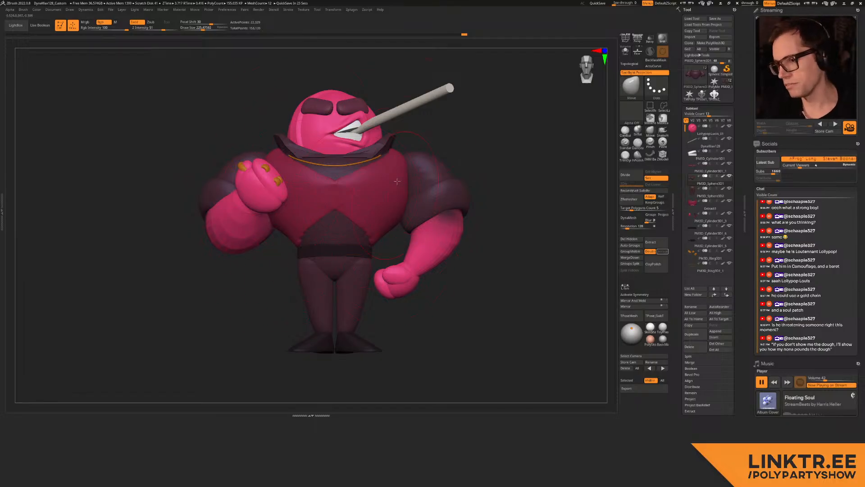
pyautogui.keyDown('alt'); pyautogui.moveTo(392, 219); pyautogui.dragTo(385, 230, button='right'); pyautogui.keyUp('alt')
pyautogui.keyDown('alt'); pyautogui.moveTo(293, 260); pyautogui.dragTo(354, 224, button='right'); pyautogui.keyUp('alt')
pyautogui.keyDown('alt'); pyautogui.click(360, 221); pyautogui.keyUp('alt')
pyautogui.keyDown('alt'); pyautogui.click(325, 246); pyautogui.keyUp('alt')
pyautogui.keyDown('alt'); pyautogui.moveTo(354, 224); pyautogui.dragTo(353, 181, button='right'); pyautogui.keyUp('alt')
pyautogui.keyDown('ctrl'); pyautogui.moveTo(353, 181); pyautogui.dragTo(327, 265, button='right'); pyautogui.keyUp('ctrl')
pyautogui.moveTo(327, 264)
pyautogui.keyDown('alt'); pyautogui.mouseDown(button='right')
pyautogui.moveTo(324, 284)
pyautogui.moveTo(287, 211)
pyautogui.moveTo(328, 228)
pyautogui.moveTo(344, 257)
pyautogui.moveTo(375, 151)
pyautogui.mouseUp(button='right'); pyautogui.keyUp('alt')
pyautogui.keyDown('alt'); pyautogui.click(325, 283); pyautogui.keyUp('alt')
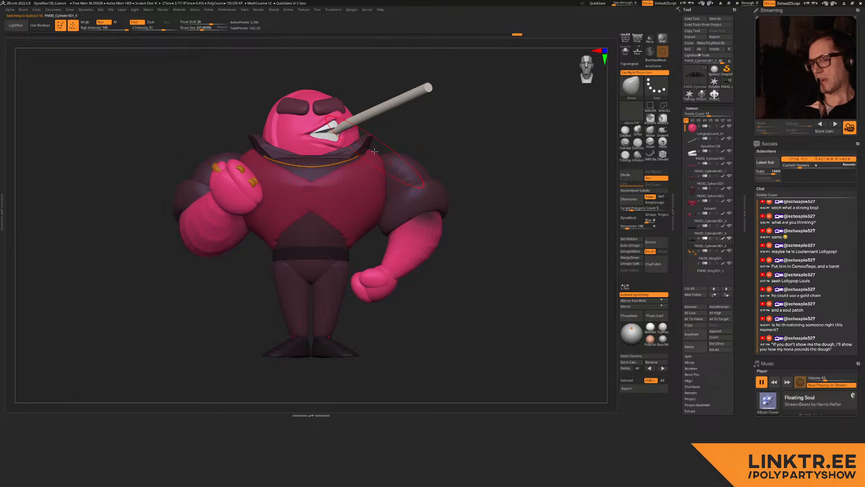
pyautogui.moveTo(286, 193)
pyautogui.mouseDown(button='right')
pyautogui.moveTo(313, 252)
pyautogui.moveTo(329, 208)
pyautogui.mouseUp(button='right')
# Step: Draw transpose lines across and along the character to compare its proportions
pyautogui.press('w')
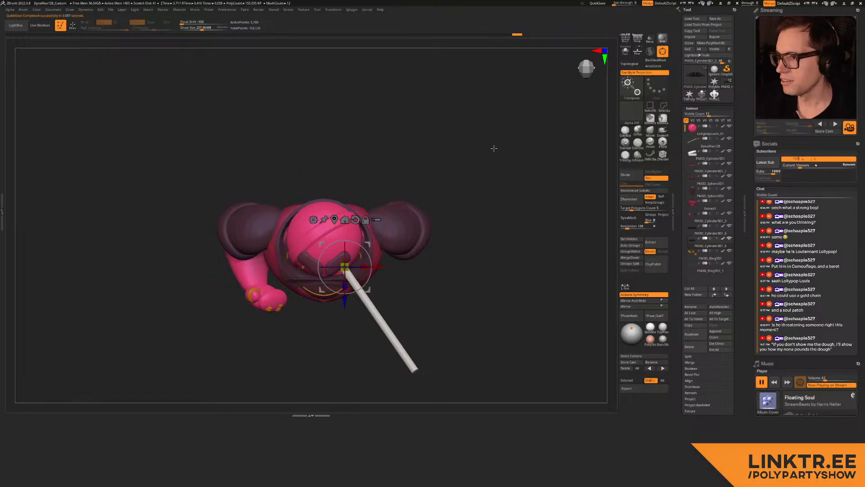
pyautogui.click(662, 51)
pyautogui.keyDown('shift'); pyautogui.moveTo(220, 223); pyautogui.dragTo(496, 223); pyautogui.keyUp('shift')
pyautogui.keyDown('shift'); pyautogui.moveTo(324, 265); pyautogui.dragTo(347, 231); pyautogui.keyUp('shift')
pyautogui.keyDown('alt'); pyautogui.moveTo(347, 290); pyautogui.dragTo(349, 207, button='right'); pyautogui.keyUp('alt')
pyautogui.moveTo(327, 323); pyautogui.dragTo(328, 86)
pyautogui.press('q')
pyautogui.moveTo(288, 198)
pyautogui.mouseDown(button='right')
pyautogui.moveTo(369, 202)
pyautogui.moveTo(403, 139)
pyautogui.mouseUp(button='right')
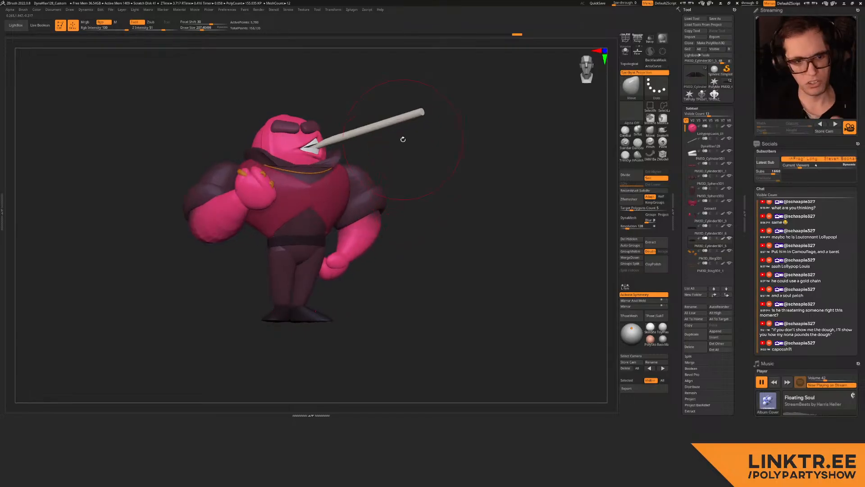
# Step: Combine all subtools into a single TPoseMesh for posing
pyautogui.keyDown('ctrl'); pyautogui.moveTo(294, 201); pyautogui.dragTo(289, 217, button='right'); pyautogui.keyUp('ctrl')
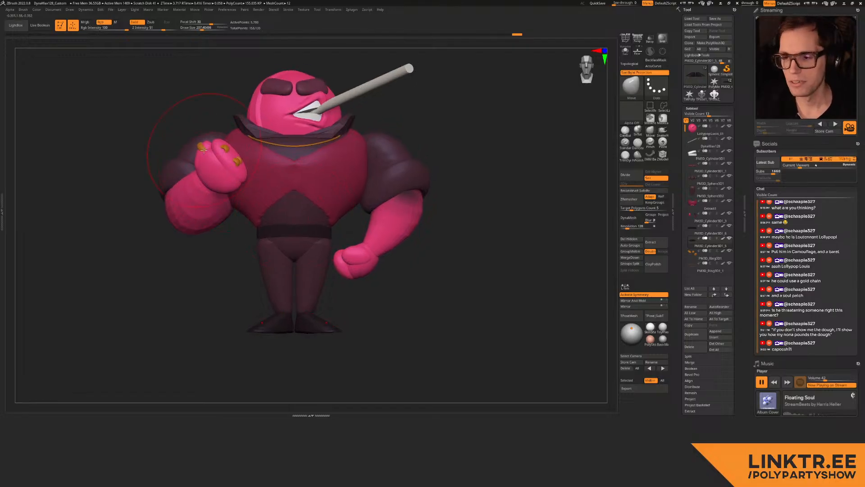
pyautogui.moveTo(281, 176)
pyautogui.keyDown('alt'); pyautogui.mouseDown(button='right')
pyautogui.moveTo(287, 200)
pyautogui.moveTo(295, 174)
pyautogui.moveTo(310, 210)
pyautogui.moveTo(311, 176)
pyautogui.moveTo(410, 198)
pyautogui.moveTo(536, 261)
pyautogui.mouseUp(button='right'); pyautogui.keyUp('alt')
pyautogui.keyDown('alt'); pyautogui.moveTo(536, 260); pyautogui.dragTo(499, 234, button='right'); pyautogui.keyUp('alt')
pyautogui.keyDown('ctrl'); pyautogui.moveTo(420, 249); pyautogui.dragTo(468, 301, button='right'); pyautogui.keyUp('ctrl')
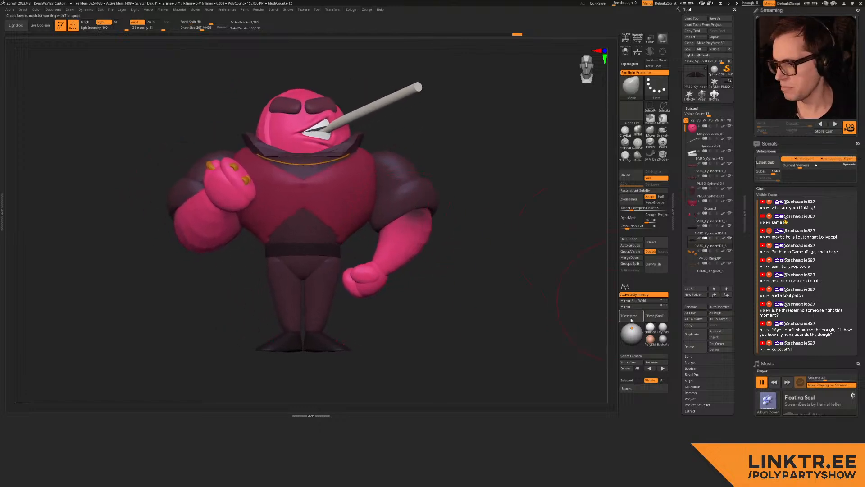
pyautogui.click(629, 316)
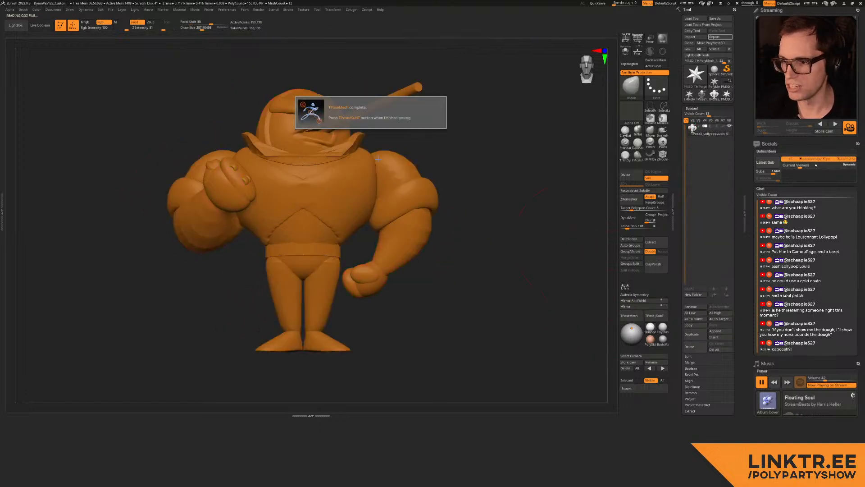
# Step: Hide the head, its facial parts and the cigar, and group the visible body into one polygroup
pyautogui.keyDown('ctrl'); pyautogui.keyDown('shift'); pyautogui.click(332, 119); pyautogui.keyUp('shift'); pyautogui.keyUp('ctrl')
pyautogui.keyDown('ctrl'); pyautogui.keyDown('shift'); pyautogui.moveTo(456, 83); pyautogui.dragTo(432, 97); pyautogui.keyUp('shift'); pyautogui.keyUp('ctrl')
pyautogui.keyDown('ctrl'); pyautogui.keyDown('shift'); pyautogui.click(319, 127); pyautogui.keyUp('shift'); pyautogui.keyUp('ctrl')
pyautogui.keyDown('ctrl'); pyautogui.keyDown('shift'); pyautogui.click(319, 128); pyautogui.keyUp('shift'); pyautogui.keyUp('ctrl')
pyautogui.keyDown('ctrl'); pyautogui.keyDown('shift'); pyautogui.click(330, 106); pyautogui.keyUp('shift'); pyautogui.keyUp('ctrl')
pyautogui.hotkey('ctrl', 'w')
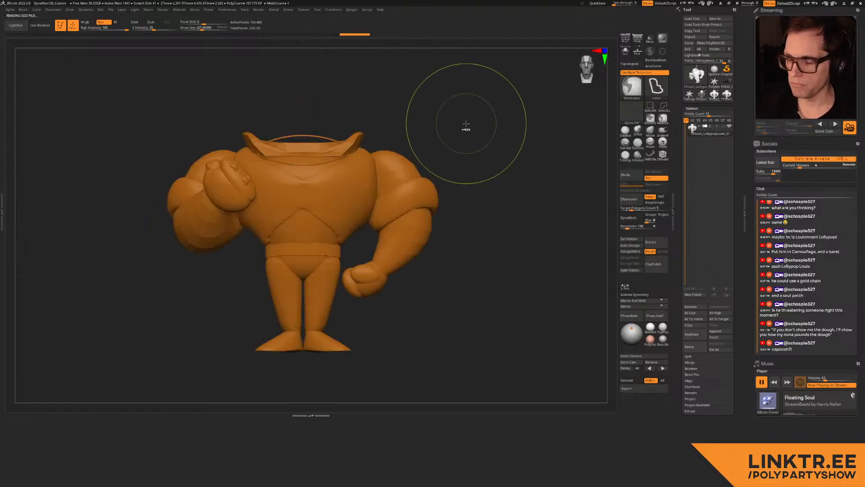
# Step: Mask the head and cigar, show the whole mesh again and activate the transform gizmo for the unmasked body
pyautogui.keyDown('ctrl'); pyautogui.keyDown('shift'); pyautogui.click(463, 137); pyautogui.keyUp('shift'); pyautogui.keyUp('ctrl')
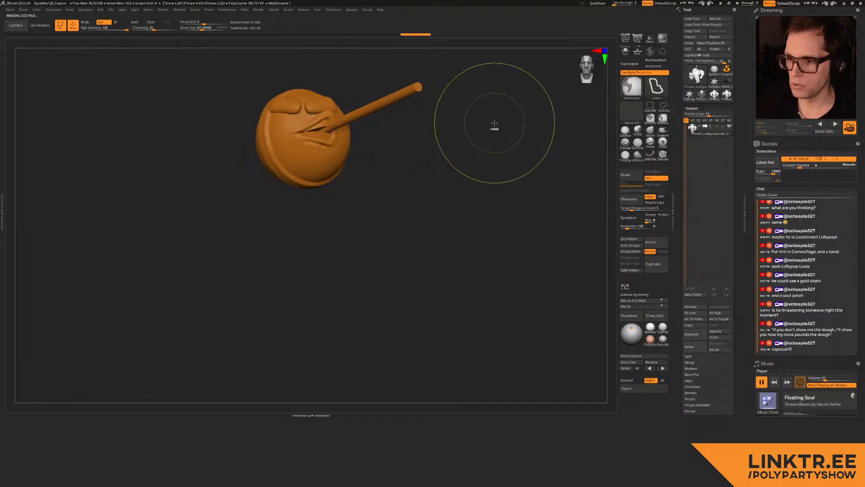
pyautogui.keyDown('ctrl'); pyautogui.keyDown('shift'); pyautogui.click(496, 122); pyautogui.keyUp('shift'); pyautogui.keyUp('ctrl')
pyautogui.hotkey('ctrl', 'z')
pyautogui.keyDown('ctrl'); pyautogui.click(500, 127); pyautogui.keyUp('ctrl')
pyautogui.keyDown('ctrl'); pyautogui.keyDown('shift'); pyautogui.click(500, 128); pyautogui.keyUp('shift'); pyautogui.keyUp('ctrl')
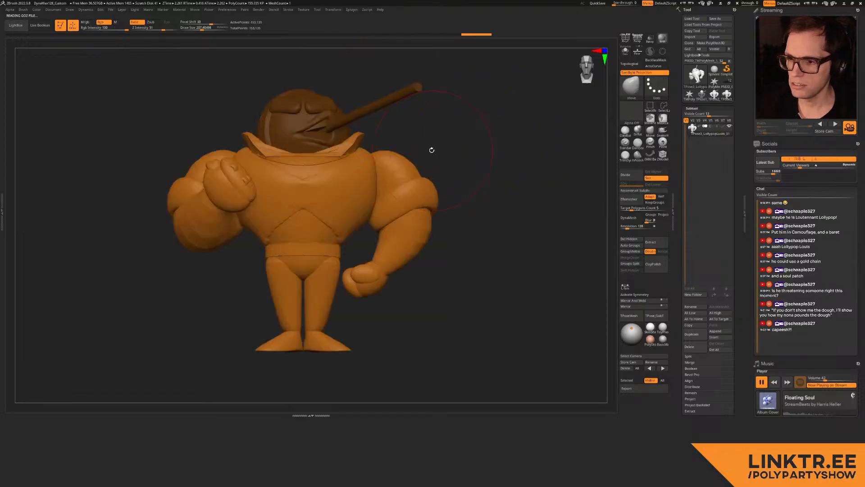
pyautogui.press('w')
pyautogui.click(662, 52)
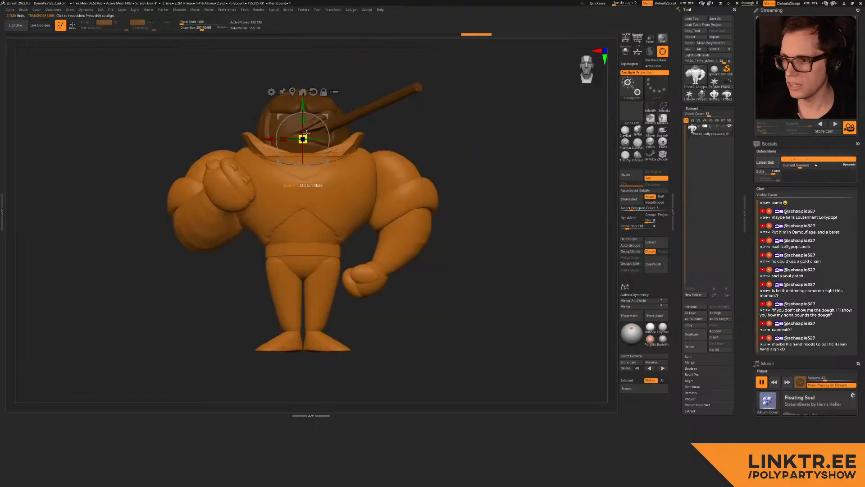
# Step: Turn and shift the unmasked body beneath the masked head and cigar so the torso faces slightly away
pyautogui.moveTo(317, 138); pyautogui.dragTo(316, 118)
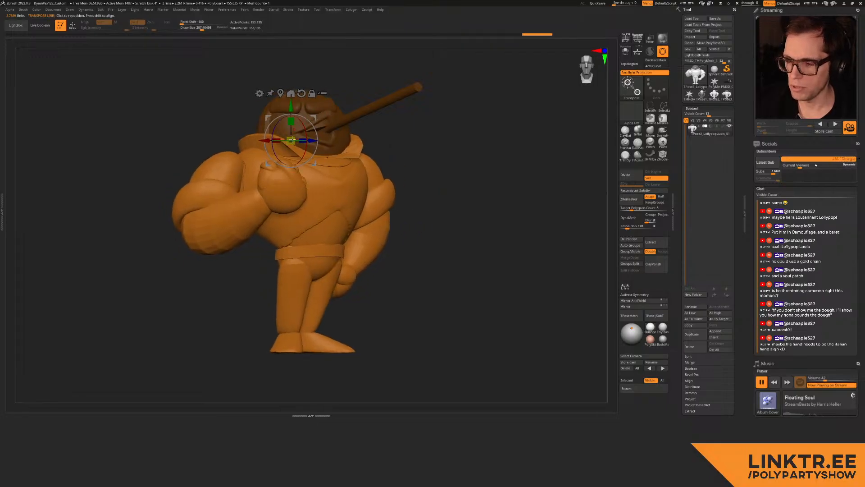
pyautogui.keyDown('shift'); pyautogui.moveTo(293, 129); pyautogui.dragTo(293, 149, button='right'); pyautogui.keyUp('shift')
pyautogui.moveTo(315, 62); pyautogui.dragTo(322, 55)
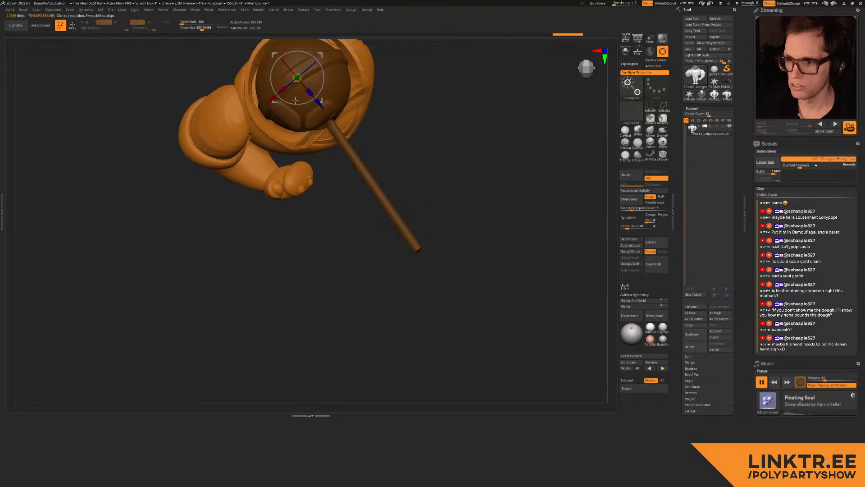
pyautogui.moveTo(296, 104); pyautogui.dragTo(290, 103)
pyautogui.moveTo(319, 53); pyautogui.dragTo(323, 53)
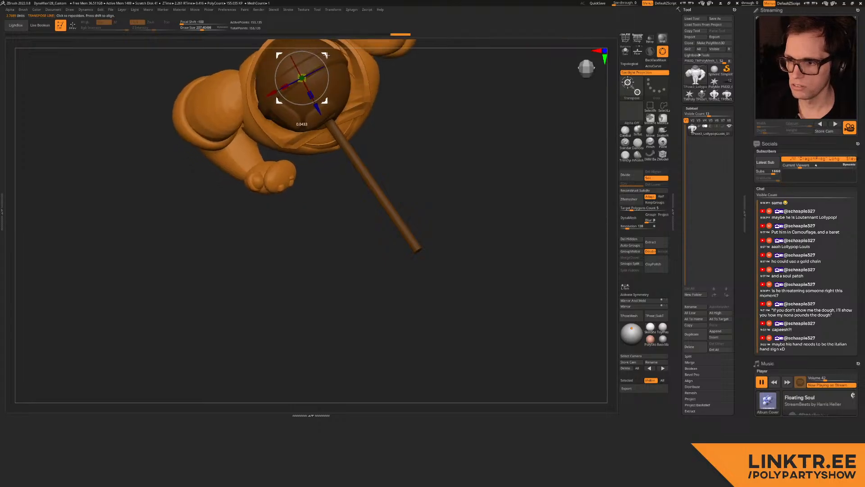
pyautogui.press('q')
pyautogui.moveTo(318, 149)
pyautogui.mouseDown(button='right')
pyautogui.moveTo(316, 117)
pyautogui.moveTo(308, 137)
pyautogui.mouseUp(button='right')
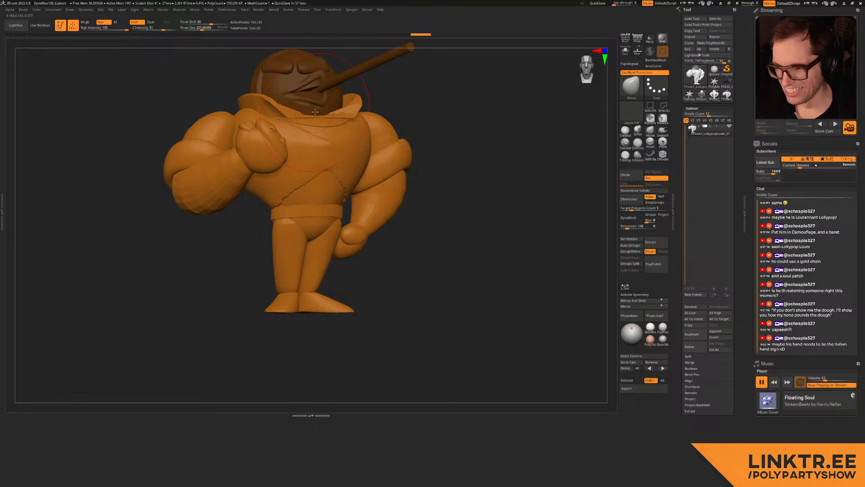
pyautogui.keyDown('alt'); pyautogui.moveTo(277, 177); pyautogui.dragTo(312, 158, button='right'); pyautogui.keyUp('alt')
pyautogui.keyDown('alt'); pyautogui.moveTo(279, 127); pyautogui.dragTo(410, 156, button='right'); pyautogui.keyUp('alt')
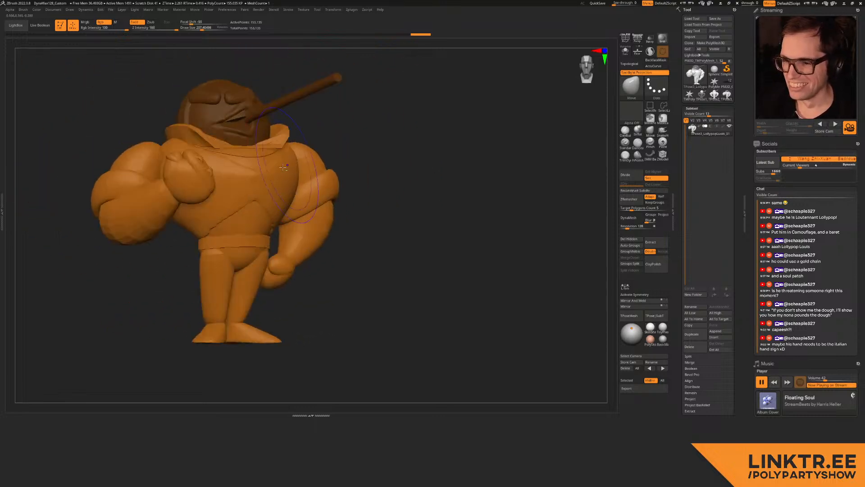
pyautogui.keyDown('alt'); pyautogui.moveTo(270, 163); pyautogui.dragTo(336, 152, button='right'); pyautogui.keyUp('alt')
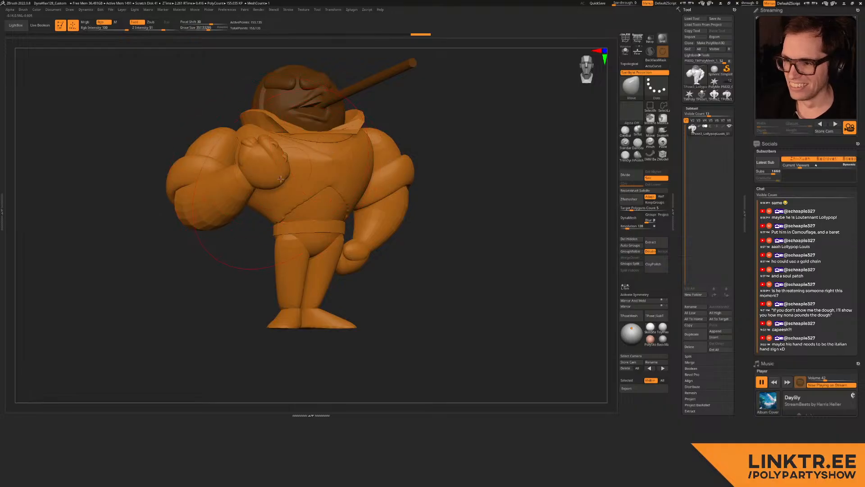
pyautogui.moveTo(275, 168); pyautogui.dragTo(455, 171, button='right')
pyautogui.moveTo(456, 171)
pyautogui.mouseDown(button='right')
pyautogui.moveTo(383, 162)
pyautogui.moveTo(361, 177)
pyautogui.mouseUp(button='right')
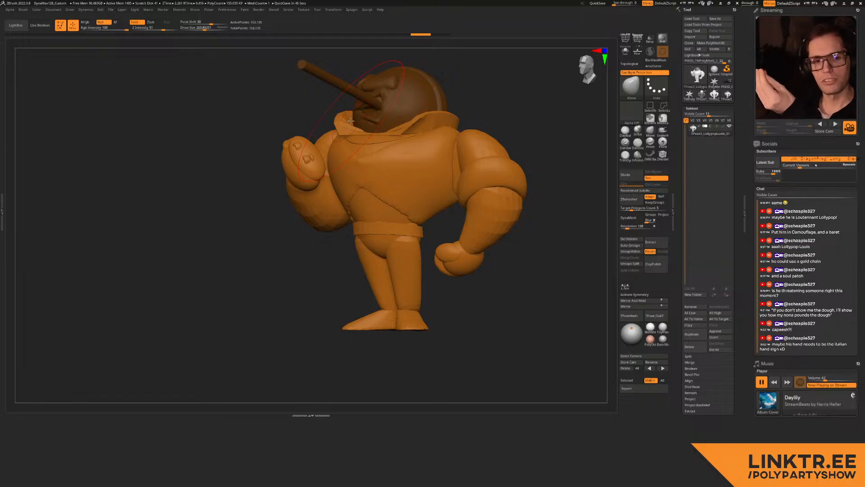
pyautogui.moveTo(274, 175); pyautogui.dragTo(309, 162, button='right')
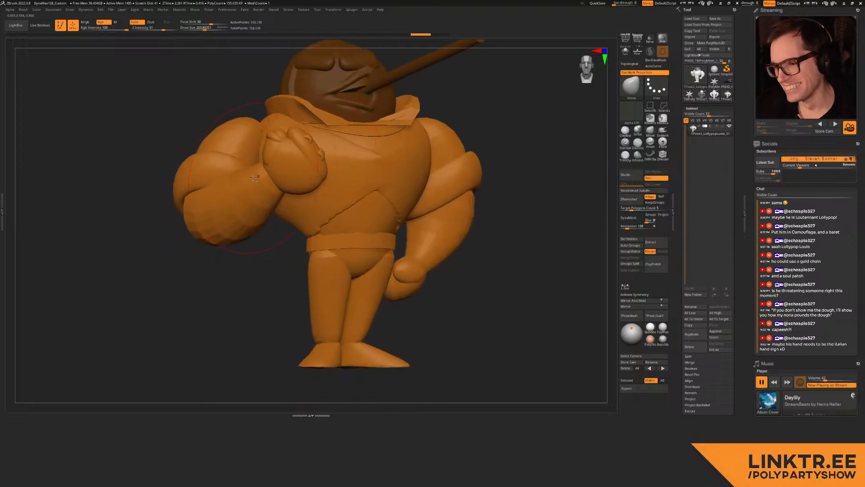
# Step: Clear the mask, hide the sleeves, collar, arms and knuckle rings, and invert visibility to show only those upper-body parts
pyautogui.keyDown('ctrl'); pyautogui.moveTo(222, 277); pyautogui.dragTo(210, 258); pyautogui.keyUp('ctrl')
pyautogui.keyDown('ctrl'); pyautogui.keyDown('shift'); pyautogui.click(221, 145); pyautogui.keyUp('shift'); pyautogui.keyUp('ctrl')
pyautogui.keyDown('ctrl'); pyautogui.keyDown('shift'); pyautogui.moveTo(198, 114); pyautogui.dragTo(166, 155); pyautogui.keyUp('shift'); pyautogui.keyUp('ctrl')
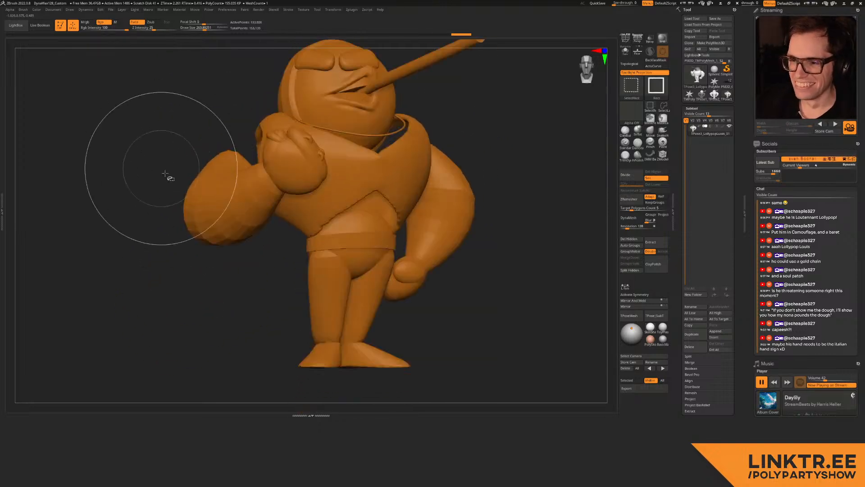
pyautogui.keyDown('ctrl'); pyautogui.keyDown('shift'); pyautogui.click(208, 196); pyautogui.keyUp('shift'); pyautogui.keyUp('ctrl')
pyautogui.moveTo(297, 150); pyautogui.dragTo(274, 149, button='right')
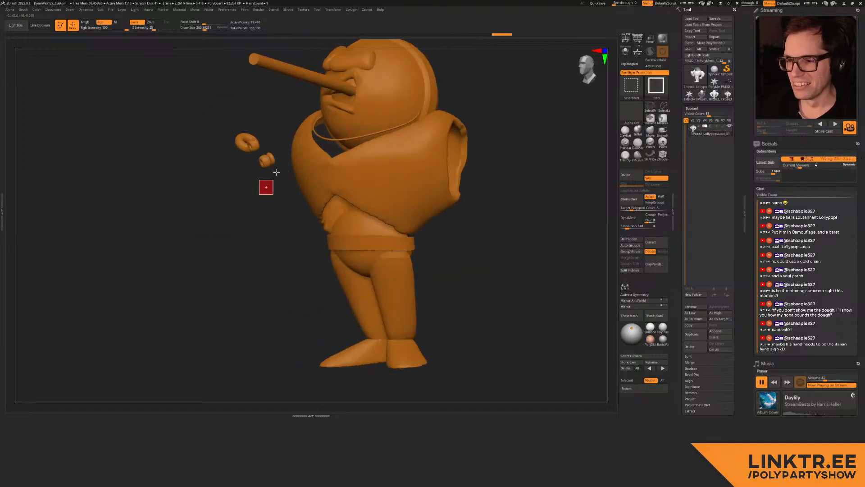
pyautogui.keyDown('ctrl'); pyautogui.keyDown('alt'); pyautogui.keyDown('shift'); pyautogui.moveTo(250, 105); pyautogui.dragTo(280, 189); pyautogui.keyUp('shift'); pyautogui.keyUp('alt'); pyautogui.keyUp('ctrl')
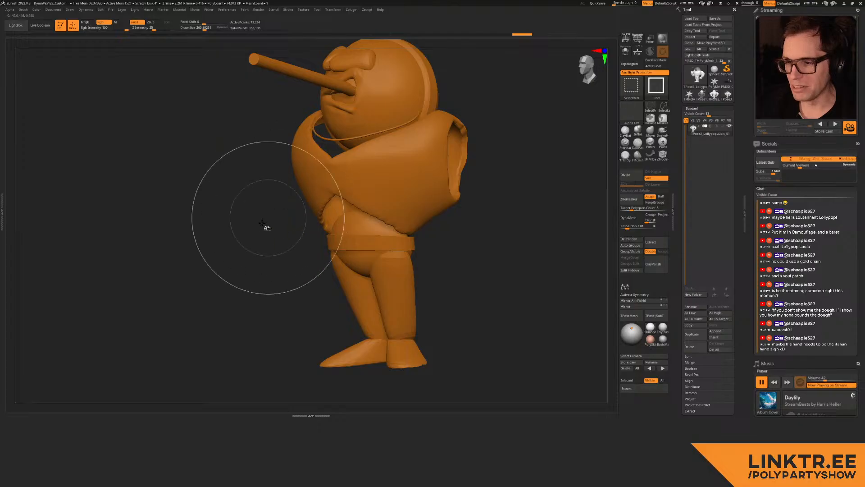
pyautogui.keyDown('ctrl'); pyautogui.keyDown('shift'); pyautogui.moveTo(259, 218); pyautogui.dragTo(269, 235); pyautogui.keyUp('shift'); pyautogui.keyUp('ctrl')
# Step: Display the polygroup colours and hide the lowered arm's cuff, upper arm, forearm and fist
pyautogui.moveTo(419, 198); pyautogui.dragTo(406, 172, button='right')
pyautogui.hotkey('shift', 'f')
pyautogui.click(642, 254)
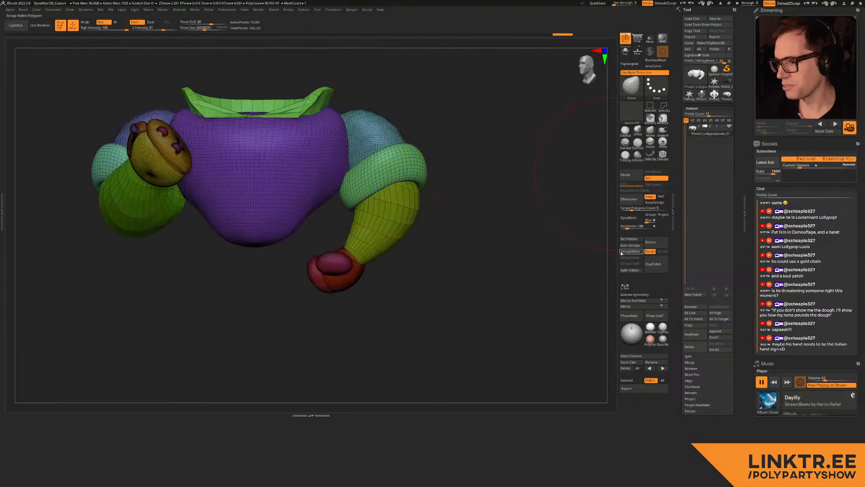
pyautogui.keyDown('ctrl'); pyautogui.keyDown('shift'); pyautogui.moveTo(415, 118); pyautogui.dragTo(445, 137); pyautogui.keyUp('shift'); pyautogui.keyUp('ctrl')
pyautogui.keyDown('ctrl'); pyautogui.keyDown('shift'); pyautogui.click(399, 158); pyautogui.keyUp('shift'); pyautogui.keyUp('ctrl')
pyautogui.keyDown('ctrl'); pyautogui.keyDown('shift'); pyautogui.click(403, 156); pyautogui.keyUp('shift'); pyautogui.keyUp('ctrl')
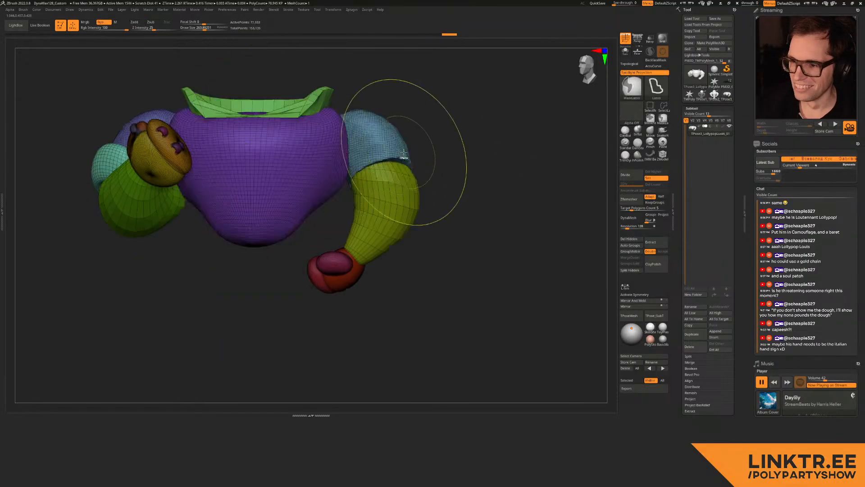
pyautogui.keyDown('ctrl'); pyautogui.keyDown('shift'); pyautogui.click(388, 148); pyautogui.keyUp('shift'); pyautogui.keyUp('ctrl')
pyautogui.keyDown('ctrl'); pyautogui.keyDown('shift'); pyautogui.click(407, 205); pyautogui.keyUp('shift'); pyautogui.keyUp('ctrl')
pyautogui.keyDown('ctrl'); pyautogui.keyDown('shift'); pyautogui.click(344, 267); pyautogui.keyUp('shift'); pyautogui.keyUp('ctrl')
pyautogui.keyDown('ctrl'); pyautogui.keyDown('shift'); pyautogui.click(323, 272); pyautogui.keyUp('shift'); pyautogui.keyUp('ctrl')
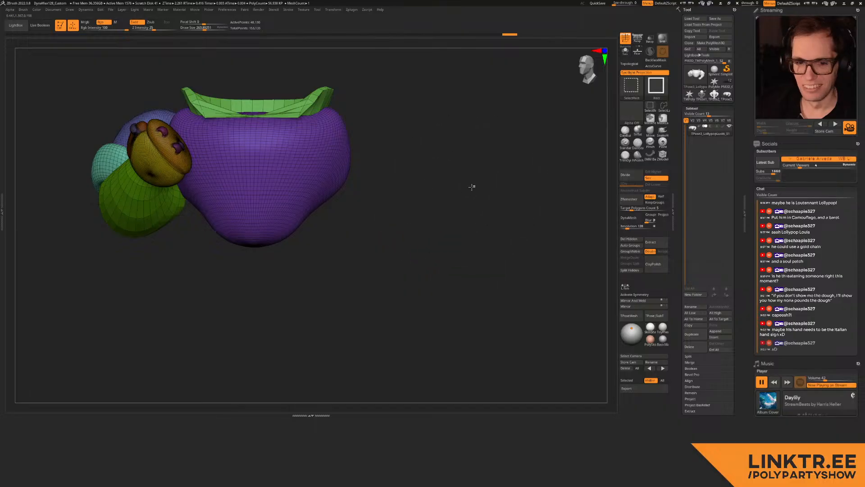
# Step: Try to group the body and lowered arm together, and isolate the collar
pyautogui.keyDown('ctrl'); pyautogui.keyDown('shift'); pyautogui.click(453, 196); pyautogui.keyUp('shift'); pyautogui.keyUp('ctrl')
pyautogui.moveTo(328, 205); pyautogui.dragTo(335, 210)
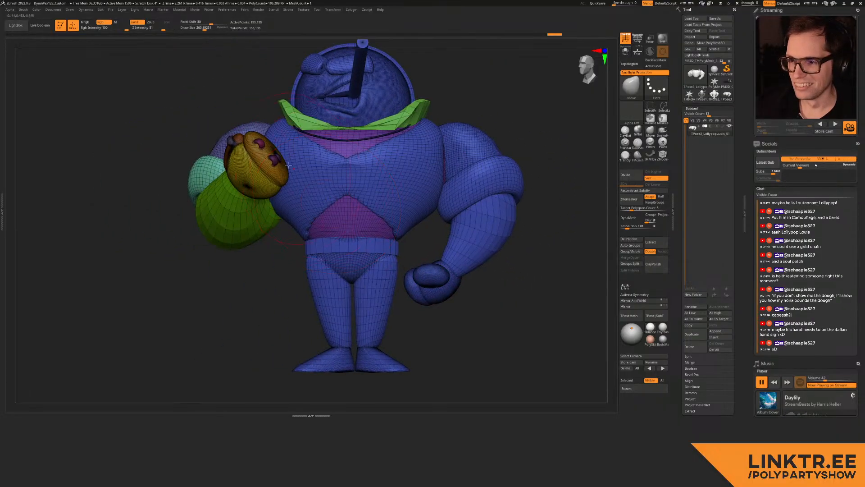
pyautogui.moveTo(230, 87); pyautogui.dragTo(209, 107)
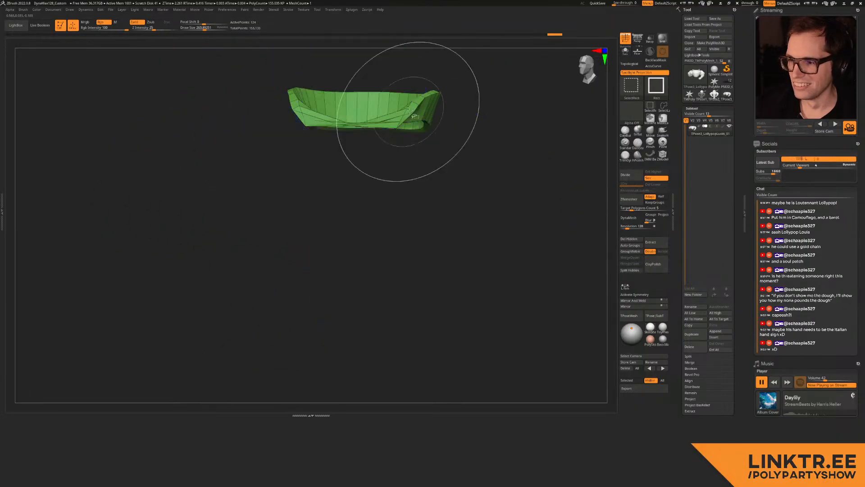
pyautogui.keyDown('ctrl'); pyautogui.keyDown('shift'); pyautogui.click(404, 115); pyautogui.keyUp('shift'); pyautogui.keyUp('ctrl')
pyautogui.keyDown('ctrl'); pyautogui.keyDown('shift'); pyautogui.click(403, 115); pyautogui.keyUp('shift'); pyautogui.keyUp('ctrl')
pyautogui.keyDown('ctrl'); pyautogui.keyDown('shift'); pyautogui.click(417, 120); pyautogui.keyUp('shift'); pyautogui.keyUp('ctrl')
pyautogui.keyDown('ctrl'); pyautogui.keyDown('shift'); pyautogui.click(418, 121); pyautogui.keyUp('shift'); pyautogui.keyUp('ctrl')
pyautogui.hotkey('ctrl', 'z')
pyautogui.hotkey('ctrl', 'z')
pyautogui.hotkey('ctrl', 'z')
pyautogui.hotkey('ctrl', 'z')
pyautogui.hotkey('ctrl', 'z')
pyautogui.hotkey('ctrl', 'z')
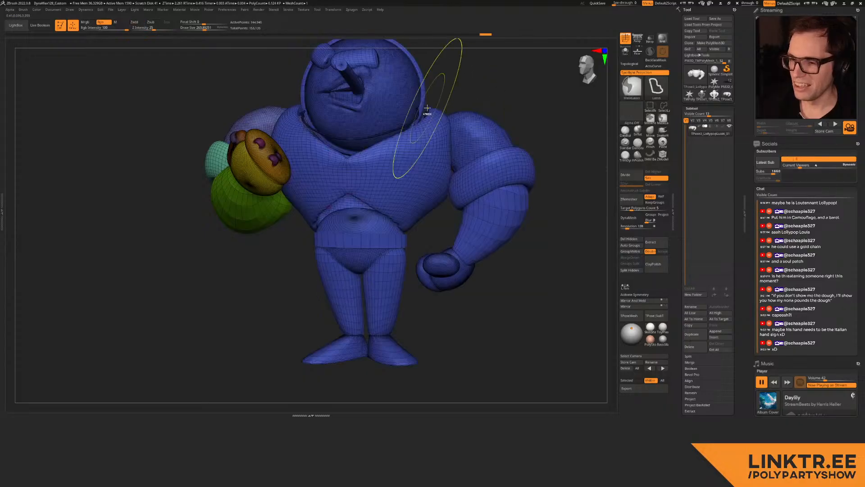
# Step: Undo the latest polygroup and visibility changes
pyautogui.keyDown('alt'); pyautogui.moveTo(247, 180); pyautogui.dragTo(259, 193, button='right'); pyautogui.keyUp('alt')
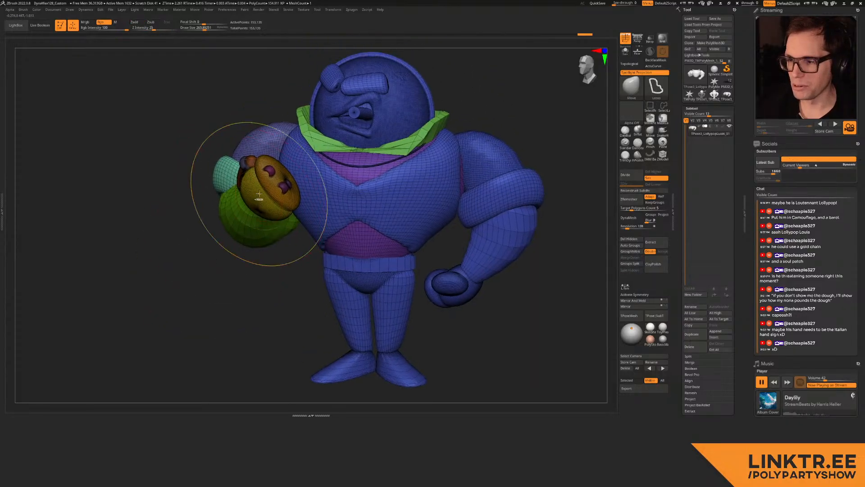
pyautogui.hotkey('ctrl', 'z')
pyautogui.hotkey('ctrl', 'z')
pyautogui.hotkey('ctrl', 'z')
pyautogui.hotkey('ctrl', 'z')
pyautogui.hotkey('ctrl', 'z')
pyautogui.hotkey('ctrl', 'z')
pyautogui.keyDown('ctrl'); pyautogui.keyDown('shift'); pyautogui.click(239, 258); pyautogui.keyUp('shift'); pyautogui.keyUp('ctrl')
pyautogui.hotkey('ctrl', 'z')
pyautogui.hotkey('ctrl', 'z')
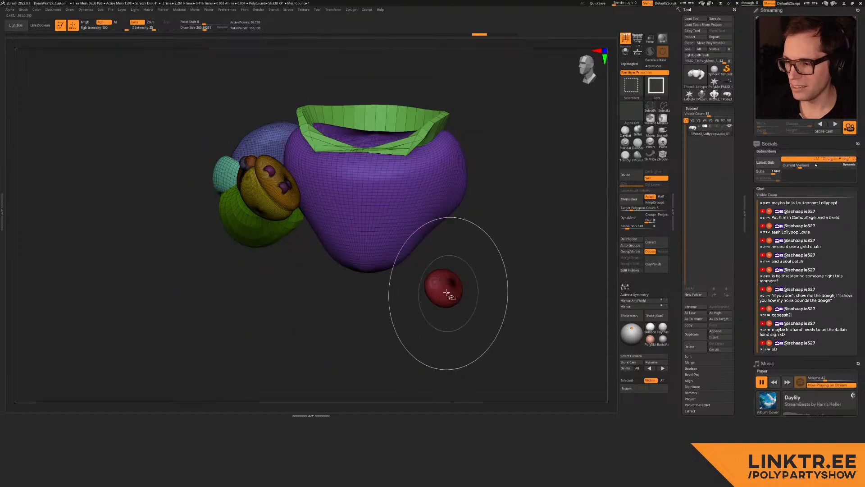
# Step: Isolate the bent arm with its rings as one polygroup, show the whole mesh and mask everything except that arm
pyautogui.hotkey('ctrl', 'z')
pyautogui.hotkey('ctrl', 'z')
pyautogui.hotkey('ctrl', 'z')
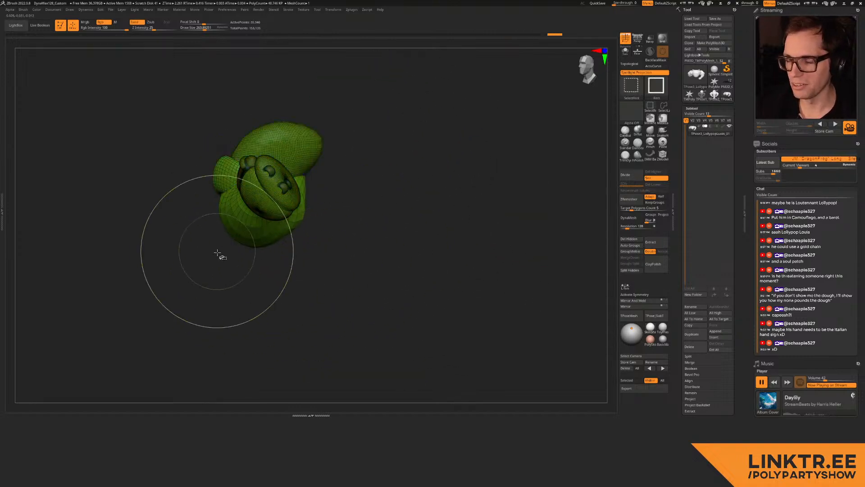
pyautogui.keyDown('ctrl'); pyautogui.keyDown('shift'); pyautogui.click(235, 266); pyautogui.keyUp('shift'); pyautogui.keyUp('ctrl')
pyautogui.keyDown('ctrl'); pyautogui.click(241, 242); pyautogui.keyUp('ctrl')
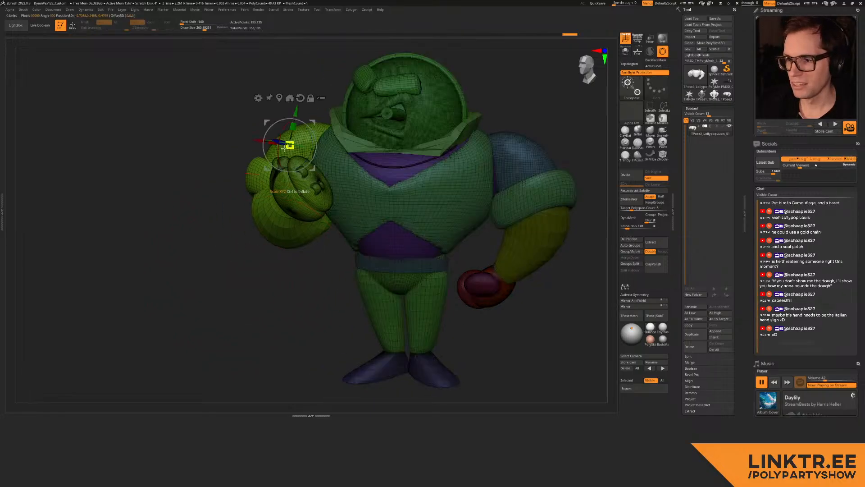
# Step: Place the transform pivot at the bent arm's joint and rotate the arm to bring the fist up to the chin
pyautogui.moveTo(329, 96); pyautogui.dragTo(326, 147)
pyautogui.moveTo(327, 147); pyautogui.dragTo(347, 153, button='right')
pyautogui.moveTo(312, 90)
pyautogui.keyDown('alt'); pyautogui.mouseDown()
pyautogui.moveTo(308, 82)
pyautogui.moveTo(307, 96)
pyautogui.mouseUp(); pyautogui.keyUp('alt')
pyautogui.keyDown('alt'); pyautogui.click(318, 48); pyautogui.keyUp('alt')
pyautogui.moveTo(322, 193); pyautogui.dragTo(323, 155, button='right')
pyautogui.moveTo(304, 151)
pyautogui.mouseDown()
pyautogui.moveTo(312, 150)
pyautogui.moveTo(293, 168)
pyautogui.moveTo(275, 168)
pyautogui.mouseUp()
pyautogui.press('q')
pyautogui.moveTo(359, 142)
pyautogui.mouseDown(button='right')
pyautogui.moveTo(397, 144)
pyautogui.moveTo(356, 144)
pyautogui.moveTo(337, 167)
pyautogui.moveTo(356, 198)
pyautogui.mouseUp(button='right')
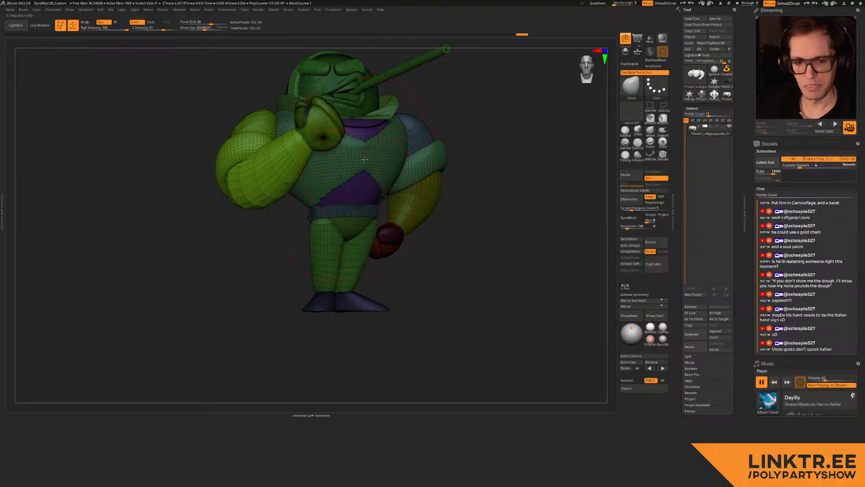
# Step: Turn off the polygroup display and transfer the raised-arm pose from the TPoseMesh back to the subtools
pyautogui.moveTo(315, 158)
pyautogui.keyDown('alt'); pyautogui.mouseDown(button='right')
pyautogui.moveTo(279, 180)
pyautogui.moveTo(261, 179)
pyautogui.moveTo(263, 185)
pyautogui.moveTo(301, 164)
pyautogui.mouseUp(button='right'); pyautogui.keyUp('alt')
pyautogui.press('w')
pyautogui.moveTo(189, 158); pyautogui.dragTo(194, 169, button='right')
pyautogui.moveTo(194, 169)
pyautogui.keyDown('alt'); pyautogui.mouseDown(button='right')
pyautogui.moveTo(243, 176)
pyautogui.moveTo(226, 174)
pyautogui.moveTo(225, 190)
pyautogui.moveTo(400, 176)
pyautogui.moveTo(359, 179)
pyautogui.moveTo(373, 190)
pyautogui.moveTo(526, 182)
pyautogui.mouseUp(button='right'); pyautogui.keyUp('alt')
pyautogui.press('q')
pyautogui.hotkey('shift', 'f')
pyautogui.keyDown('alt'); pyautogui.moveTo(579, 296); pyautogui.dragTo(402, 278, button='right'); pyautogui.keyUp('alt')
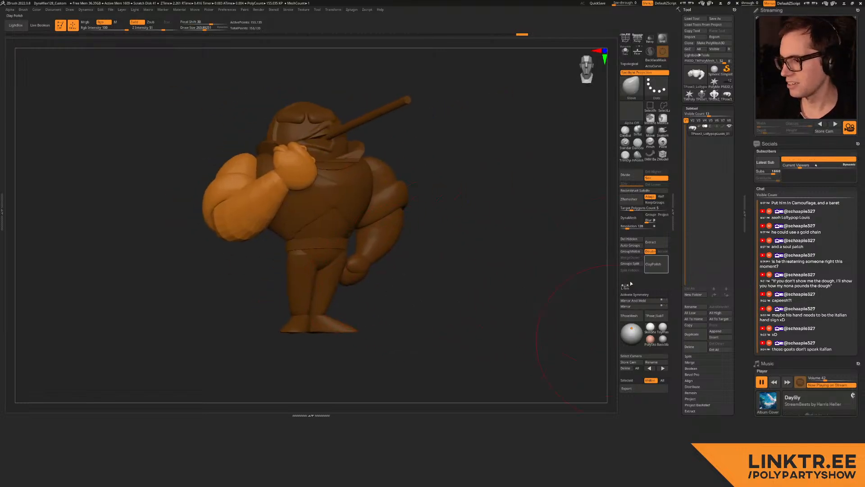
pyautogui.click(654, 315)
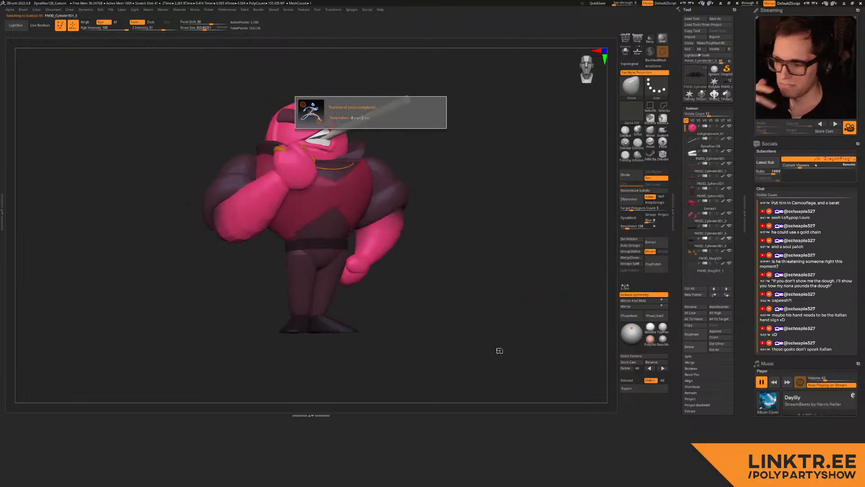
pyautogui.moveTo(450, 154)
pyautogui.mouseDown()
pyautogui.moveTo(445, 176)
pyautogui.moveTo(450, 170)
pyautogui.mouseUp()
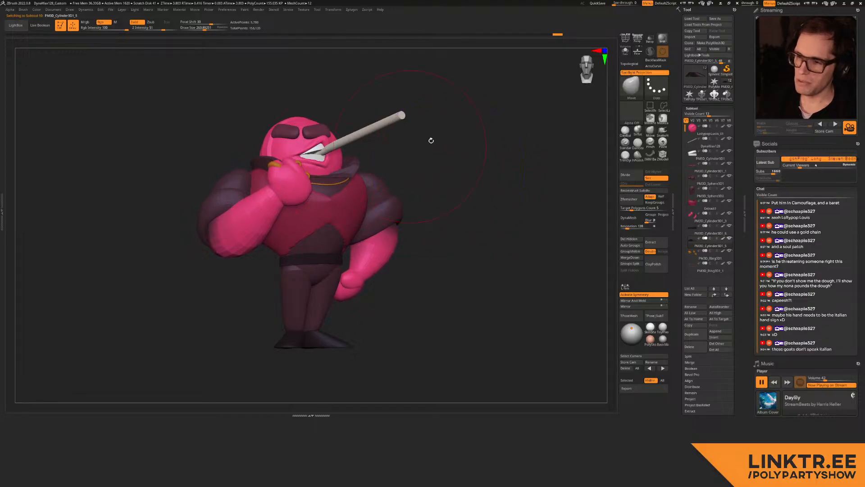
# Step: Return to the posing mesh, mask the body and centre the gizmo on the unmasked head and cigar
pyautogui.click(728, 93)
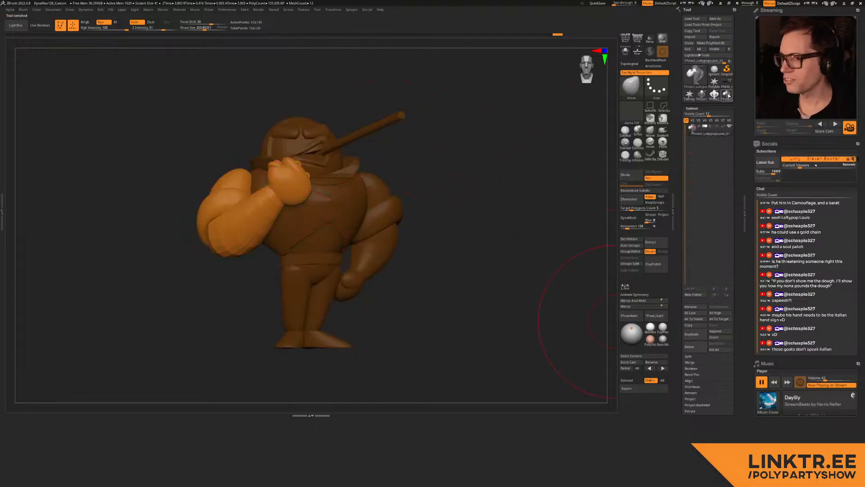
pyautogui.keyDown('ctrl'); pyautogui.click(451, 141); pyautogui.keyUp('ctrl')
pyautogui.keyDown('ctrl'); pyautogui.keyDown('shift'); pyautogui.click(337, 133); pyautogui.keyUp('shift'); pyautogui.keyUp('ctrl')
pyautogui.press('w')
pyautogui.keyDown('ctrl'); pyautogui.keyDown('shift'); pyautogui.click(392, 106); pyautogui.keyUp('shift'); pyautogui.keyUp('ctrl')
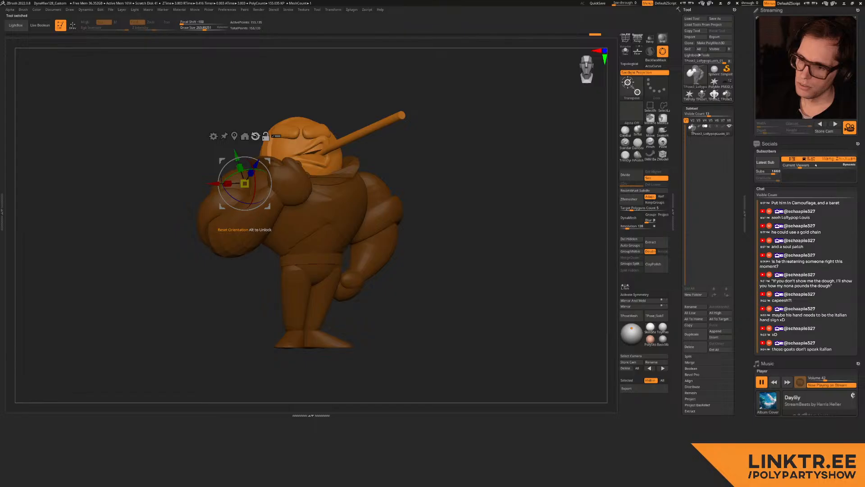
pyautogui.click(234, 136)
pyautogui.moveTo(325, 117); pyautogui.dragTo(325, 152, button='right')
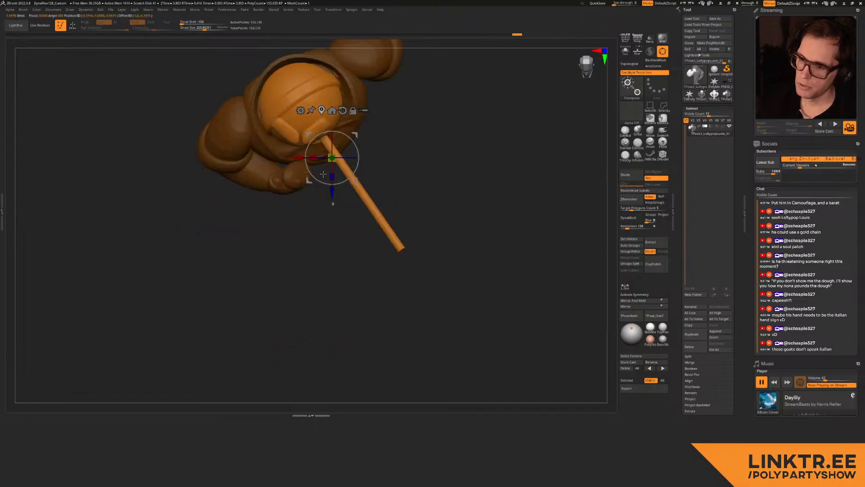
# Step: Isolate the head, facial parts and cigar, and split them into separate polygroups with Auto Groups
pyautogui.press('q')
pyautogui.keyDown('ctrl'); pyautogui.keyDown('shift'); pyautogui.click(329, 114); pyautogui.keyUp('shift'); pyautogui.keyUp('ctrl')
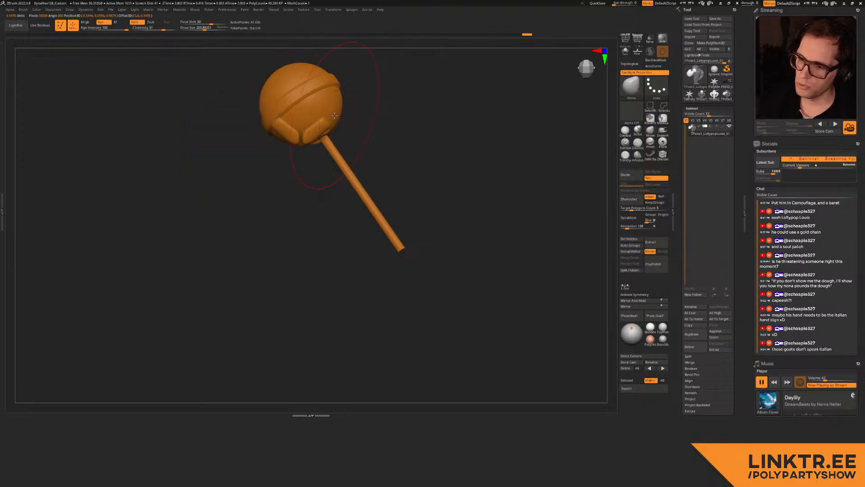
pyautogui.press('ctrl')
pyautogui.press('w')
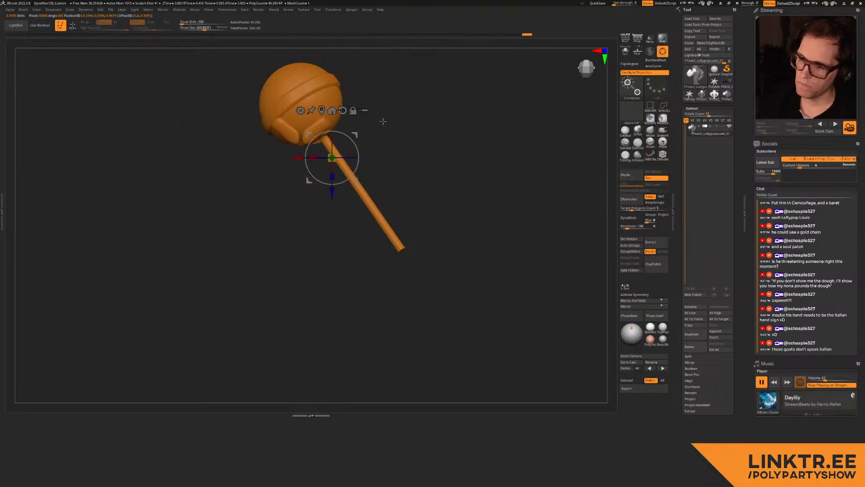
pyautogui.press('q')
pyautogui.keyDown('ctrl'); pyautogui.keyDown('shift'); pyautogui.click(442, 131); pyautogui.keyUp('shift'); pyautogui.keyUp('ctrl')
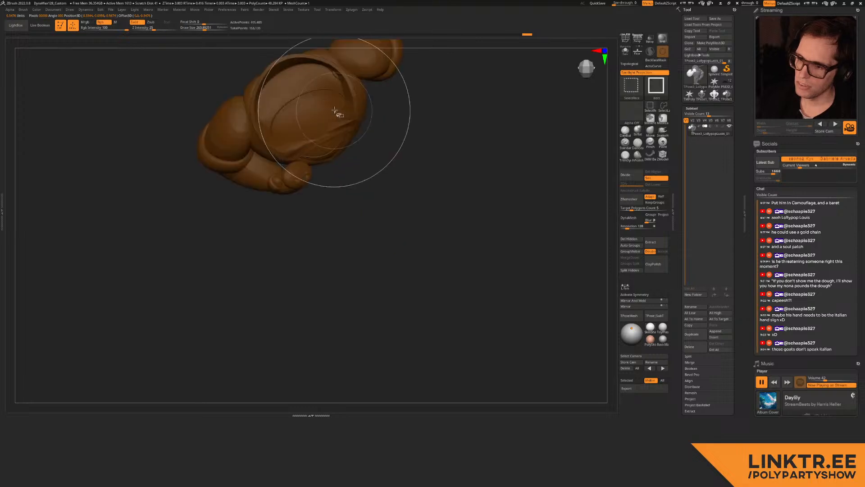
pyautogui.hotkey('shift', 'f')
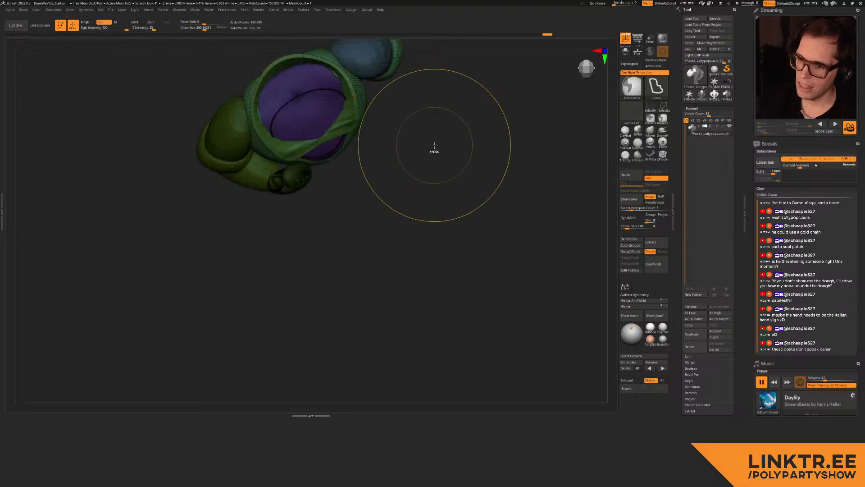
pyautogui.keyDown('ctrl'); pyautogui.keyDown('shift'); pyautogui.click(436, 148); pyautogui.keyUp('shift'); pyautogui.keyUp('ctrl')
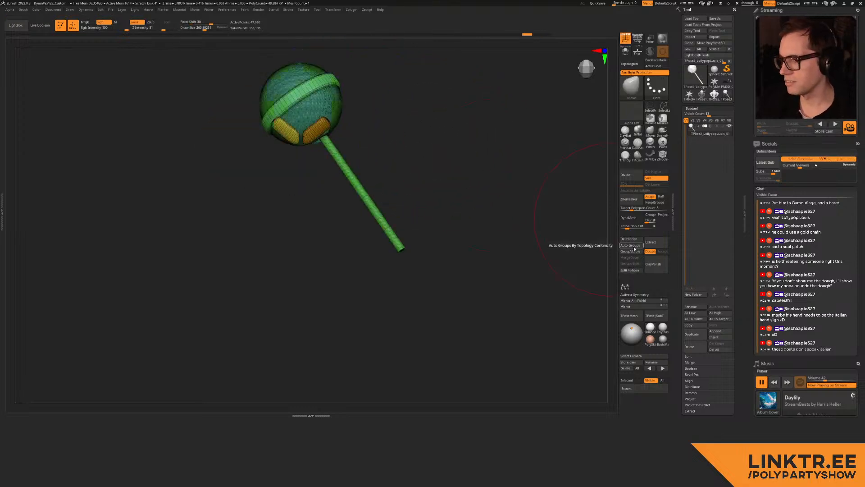
# Step: Hide the head sphere, mask the head band, eyebrows and cigar, and show the whole mesh again
pyautogui.keyDown('ctrl'); pyautogui.keyDown('shift'); pyautogui.click(338, 117); pyautogui.keyUp('shift'); pyautogui.keyUp('ctrl')
pyautogui.keyDown('ctrl'); pyautogui.click(411, 125); pyautogui.keyUp('ctrl')
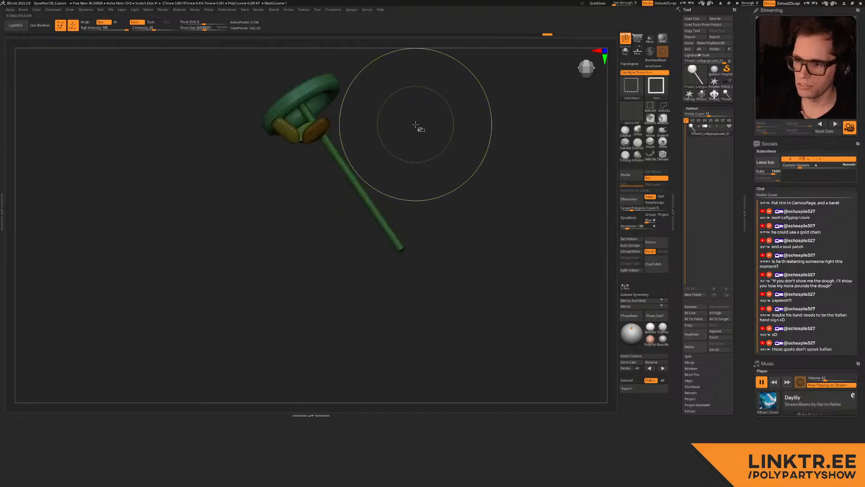
pyautogui.keyDown('ctrl'); pyautogui.keyDown('shift'); pyautogui.click(414, 125); pyautogui.keyUp('shift'); pyautogui.keyUp('ctrl')
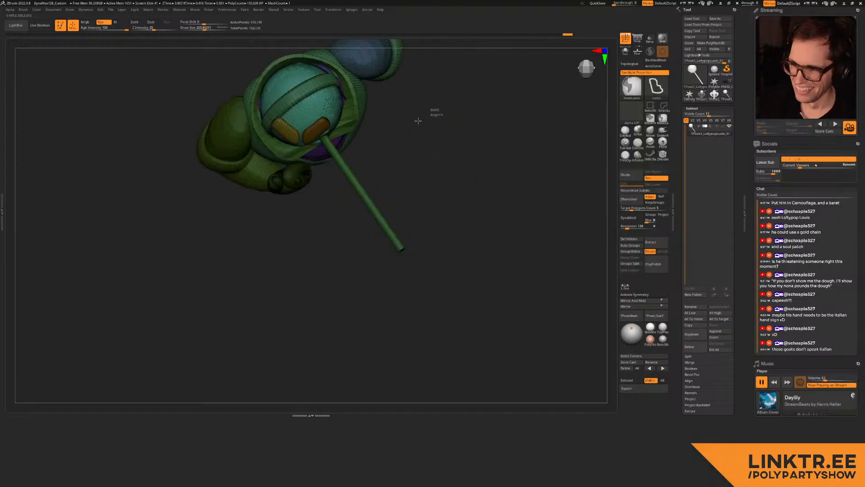
# Step: Isolate the head band, reset the gizmo orientation on it and show the whole mesh again
pyautogui.keyDown('ctrl'); pyautogui.keyDown('shift'); pyautogui.click(310, 87); pyautogui.keyUp('shift'); pyautogui.keyUp('ctrl')
pyautogui.keyDown('ctrl'); pyautogui.keyDown('shift'); pyautogui.click(435, 122); pyautogui.keyUp('shift'); pyautogui.keyUp('ctrl')
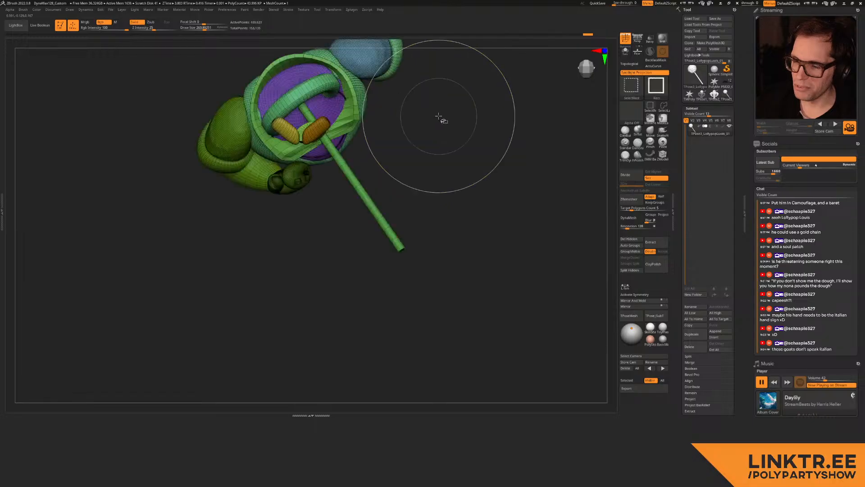
pyautogui.keyDown('ctrl'); pyautogui.keyDown('shift'); pyautogui.moveTo(436, 106); pyautogui.dragTo(421, 102); pyautogui.keyUp('shift'); pyautogui.keyUp('ctrl')
pyautogui.keyDown('ctrl'); pyautogui.keyDown('shift'); pyautogui.click(380, 87); pyautogui.keyUp('shift'); pyautogui.keyUp('ctrl')
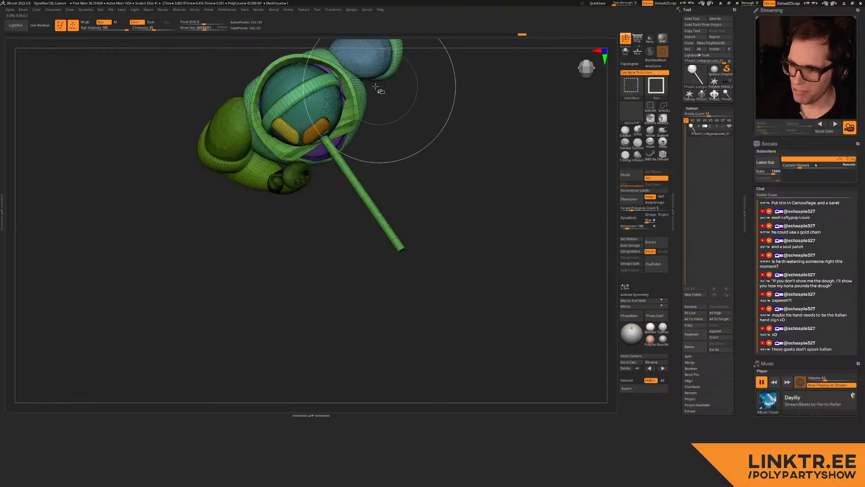
pyautogui.keyDown('ctrl'); pyautogui.keyDown('shift'); pyautogui.click(339, 88); pyautogui.keyUp('shift'); pyautogui.keyUp('ctrl')
pyautogui.press('w')
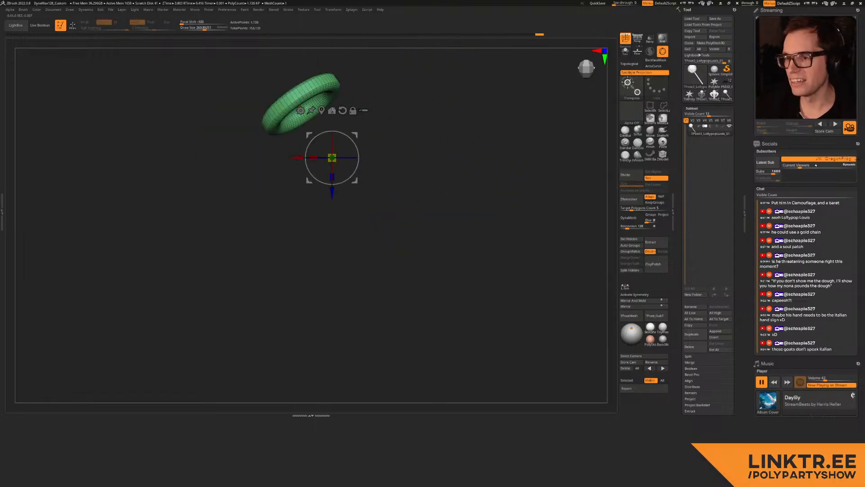
pyautogui.click(343, 110)
pyautogui.keyDown('ctrl'); pyautogui.keyDown('shift'); pyautogui.click(449, 150); pyautogui.keyUp('shift'); pyautogui.keyUp('ctrl')
pyautogui.moveTo(419, 157)
pyautogui.mouseDown()
pyautogui.moveTo(415, 117)
pyautogui.moveTo(415, 225)
pyautogui.mouseUp()
pyautogui.press('q')
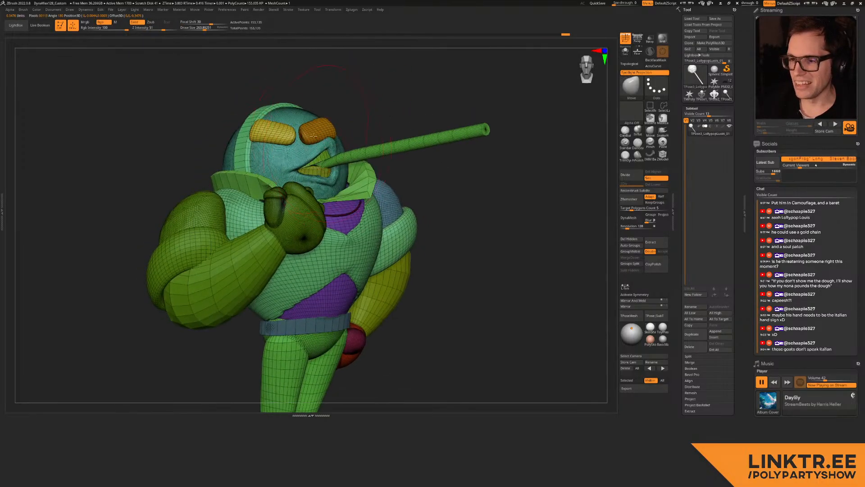
# Step: Isolate the head with its band, eyebrows, mouth parts and cigar, combine them into one polygroup and show the whole mesh
pyautogui.keyDown('ctrl'); pyautogui.keyDown('shift'); pyautogui.click(316, 131); pyautogui.keyUp('shift'); pyautogui.keyUp('ctrl')
pyautogui.keyDown('ctrl'); pyautogui.keyDown('shift'); pyautogui.click(363, 93); pyautogui.keyUp('shift'); pyautogui.keyUp('ctrl')
pyautogui.keyDown('ctrl'); pyautogui.keyDown('alt'); pyautogui.keyDown('shift'); pyautogui.click(267, 111); pyautogui.keyUp('shift'); pyautogui.keyUp('alt'); pyautogui.keyUp('ctrl')
pyautogui.keyDown('ctrl'); pyautogui.keyDown('alt'); pyautogui.keyDown('shift'); pyautogui.click(268, 112); pyautogui.keyUp('shift'); pyautogui.keyUp('alt'); pyautogui.keyUp('ctrl')
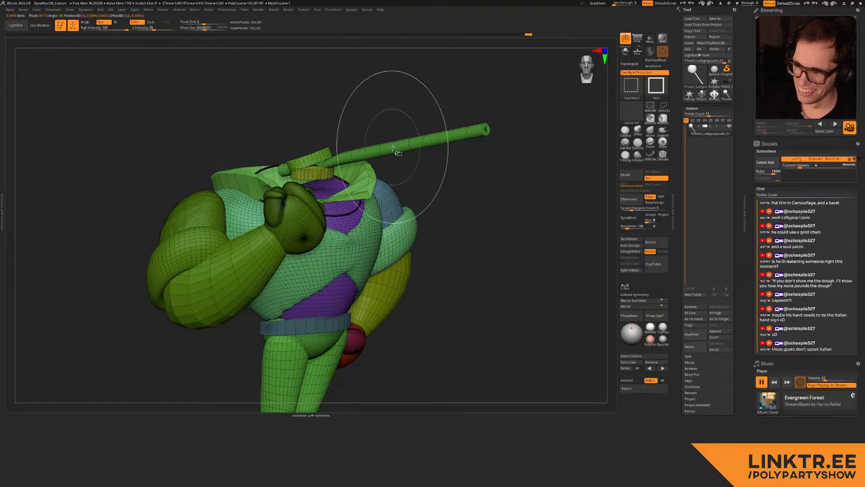
pyautogui.keyDown('ctrl'); pyautogui.keyDown('alt'); pyautogui.keyDown('shift'); pyautogui.click(400, 144); pyautogui.keyUp('shift'); pyautogui.keyUp('alt'); pyautogui.keyUp('ctrl')
pyautogui.keyDown('ctrl'); pyautogui.keyDown('shift'); pyautogui.moveTo(451, 125); pyautogui.dragTo(426, 141); pyautogui.keyUp('shift'); pyautogui.keyUp('ctrl')
pyautogui.hotkey('ctrl', 'w')
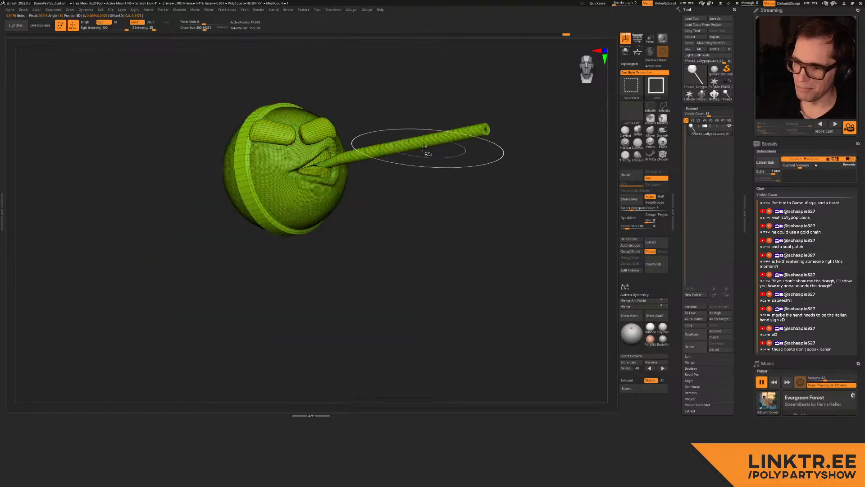
pyautogui.keyDown('ctrl'); pyautogui.keyDown('shift'); pyautogui.click(418, 98); pyautogui.keyUp('shift'); pyautogui.keyUp('ctrl')
# Step: Mask everything except the combined head and cigar group and turn off the polygroup display
pyautogui.press('w')
pyautogui.moveTo(407, 111); pyautogui.dragTo(372, 105)
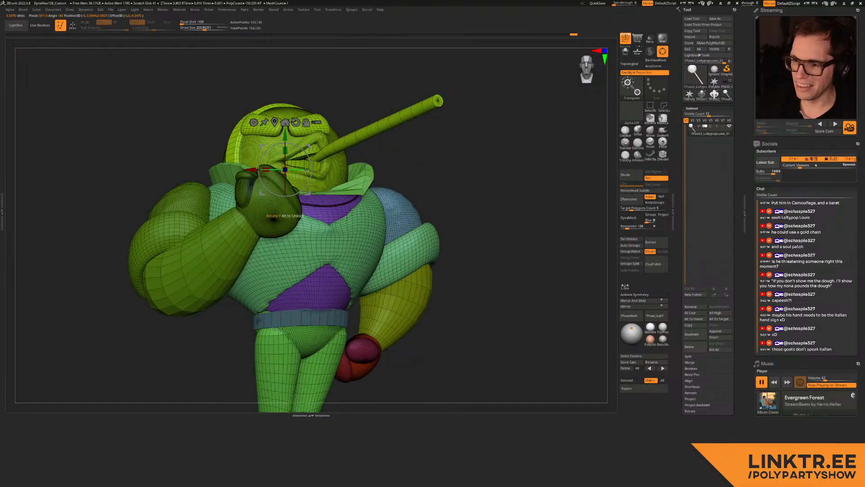
pyautogui.moveTo(306, 156); pyautogui.dragTo(327, 154)
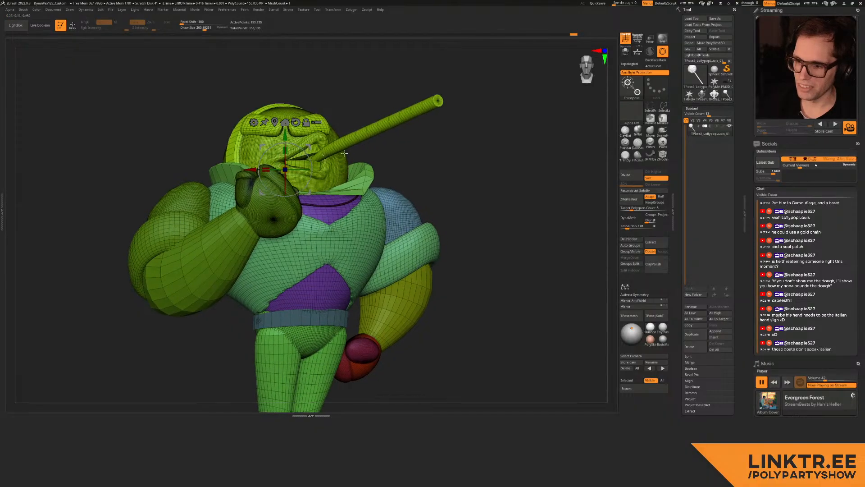
pyautogui.keyDown('ctrl'); pyautogui.click(444, 151); pyautogui.keyUp('ctrl')
pyautogui.keyDown('ctrl'); pyautogui.click(445, 151); pyautogui.keyUp('ctrl')
pyautogui.press('q')
pyautogui.keyDown('ctrl'); pyautogui.keyDown('shift'); pyautogui.click(339, 154); pyautogui.keyUp('shift'); pyautogui.keyUp('ctrl')
pyautogui.keyDown('ctrl'); pyautogui.click(425, 151); pyautogui.keyUp('ctrl')
pyautogui.keyDown('ctrl'); pyautogui.keyDown('shift'); pyautogui.click(426, 151); pyautogui.keyUp('shift'); pyautogui.keyUp('ctrl')
pyautogui.keyDown('ctrl'); pyautogui.click(431, 159); pyautogui.keyUp('ctrl')
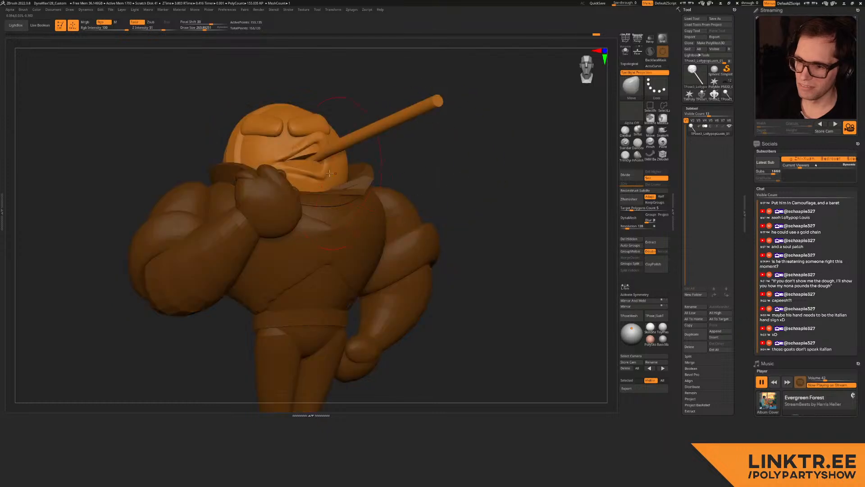
# Step: Rotate the unmasked head and cigar to tilt the face upward and lower the head slightly into the collar
pyautogui.press('w')
pyautogui.moveTo(286, 185); pyautogui.dragTo(309, 150)
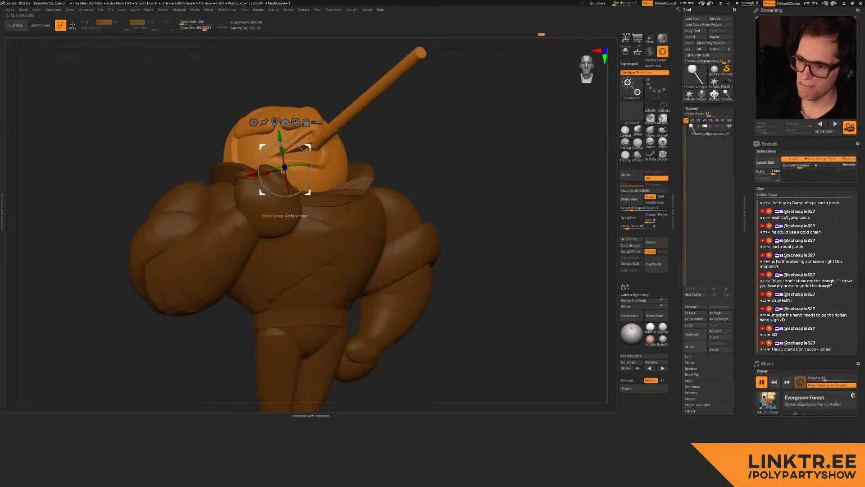
pyautogui.moveTo(283, 183); pyautogui.dragTo(284, 188)
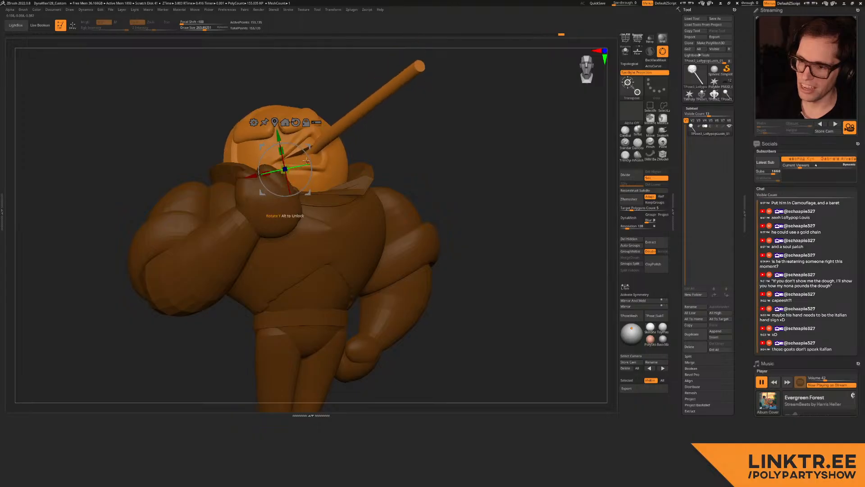
pyautogui.moveTo(307, 157); pyautogui.dragTo(309, 152)
pyautogui.press('q')
pyautogui.keyDown('ctrl'); pyautogui.moveTo(366, 176); pyautogui.dragTo(360, 162, button='right'); pyautogui.keyUp('ctrl')
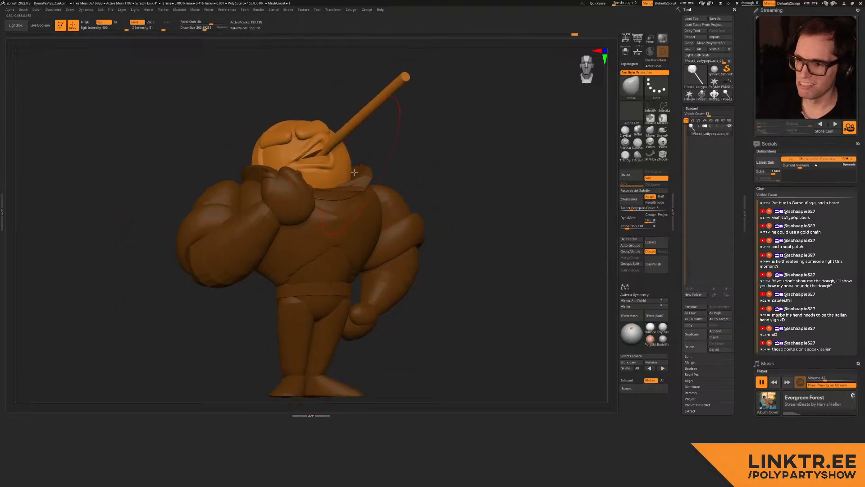
# Step: Clear the mask and transfer the tilted-head pose from the TPoseMesh back to the subtools
pyautogui.press('w')
pyautogui.moveTo(401, 157); pyautogui.dragTo(431, 158)
pyautogui.keyDown('ctrl'); pyautogui.moveTo(460, 135); pyautogui.dragTo(433, 167); pyautogui.keyUp('ctrl')
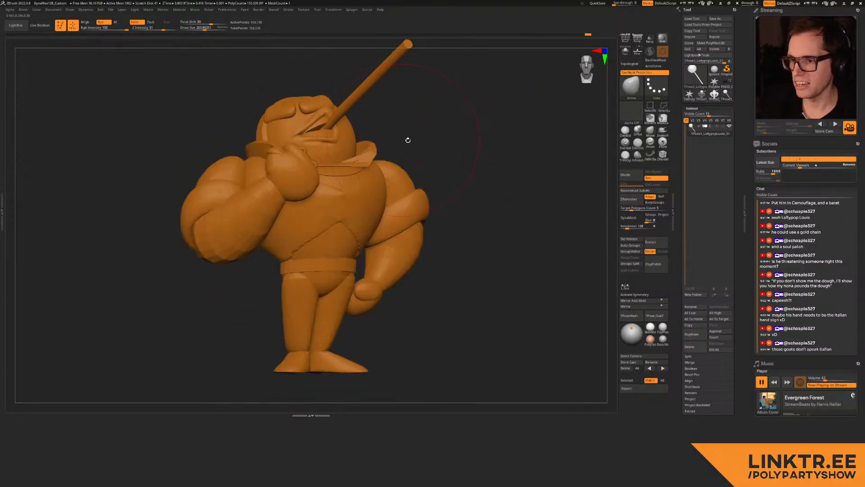
pyautogui.click(656, 316)
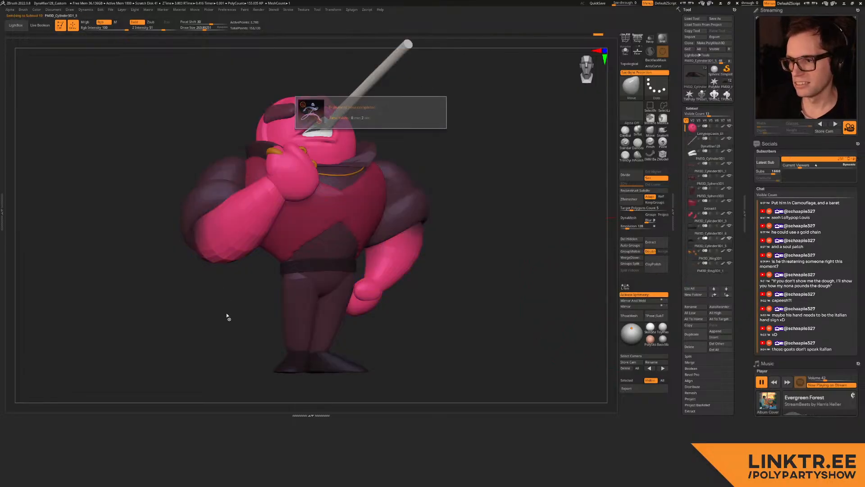
# Step: Select the raised arm's sleeve and pull it in around the elbow with the Move brush
pyautogui.moveTo(443, 182)
pyautogui.mouseDown()
pyautogui.moveTo(369, 193)
pyautogui.moveTo(354, 217)
pyautogui.moveTo(393, 198)
pyautogui.moveTo(433, 195)
pyautogui.mouseUp()
pyautogui.keyDown('alt'); pyautogui.click(239, 230); pyautogui.keyUp('alt')
pyautogui.moveTo(243, 224); pyautogui.dragTo(256, 232)
pyautogui.keyDown('alt'); pyautogui.click(243, 219); pyautogui.keyUp('alt')
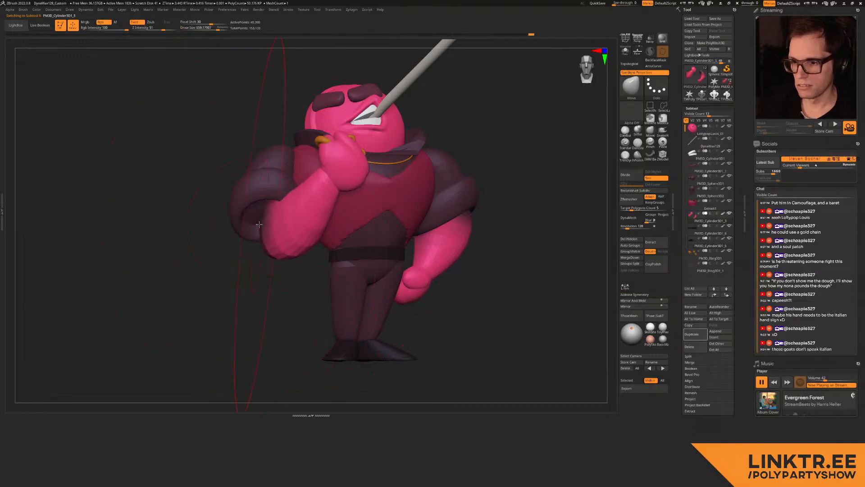
pyautogui.moveTo(249, 211); pyautogui.dragTo(280, 225)
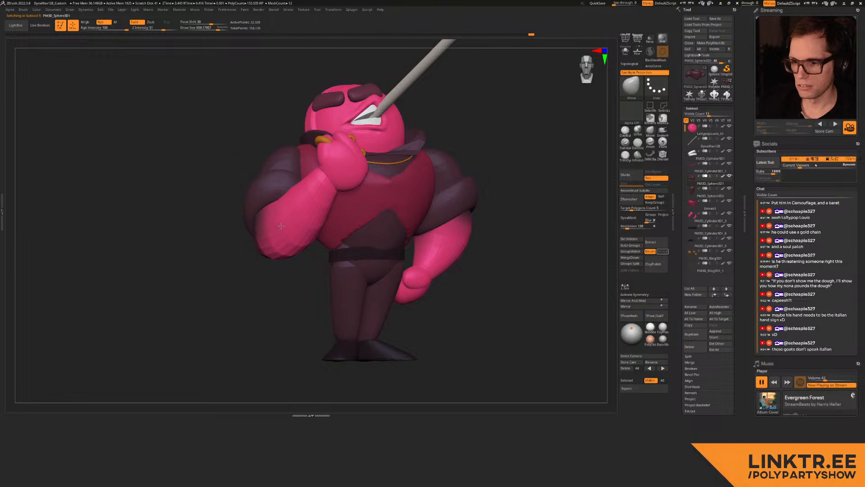
pyautogui.moveTo(194, 211)
pyautogui.mouseDown()
pyautogui.moveTo(288, 207)
pyautogui.moveTo(312, 192)
pyautogui.moveTo(310, 158)
pyautogui.moveTo(259, 211)
pyautogui.mouseUp()
# Step: Reduce the brush size and refine the edge of the raised arm's sleeve against the forearm and chest
pyautogui.press('s')
pyautogui.click(263, 218)
pyautogui.moveTo(317, 191); pyautogui.dragTo(298, 185)
pyautogui.moveTo(299, 185); pyautogui.dragTo(294, 189, button='right')
pyautogui.moveTo(291, 208)
pyautogui.mouseDown()
pyautogui.moveTo(297, 195)
pyautogui.moveTo(319, 203)
pyautogui.mouseUp()
pyautogui.moveTo(268, 191)
pyautogui.mouseDown(button='right')
pyautogui.moveTo(288, 189)
pyautogui.moveTo(291, 212)
pyautogui.mouseUp(button='right')
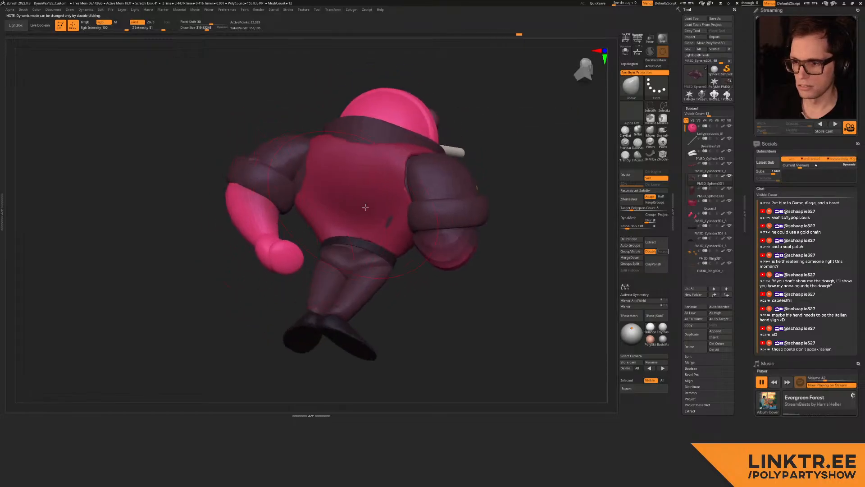
# Step: Nudge in the part of the sleeve that pokes through the shirt's lower back, using a smaller Move brush
pyautogui.moveTo(383, 210); pyautogui.dragTo(388, 228, button='right')
pyautogui.press('s')
pyautogui.click(387, 226)
pyautogui.moveTo(386, 226); pyautogui.dragTo(377, 228)
pyautogui.moveTo(377, 228)
pyautogui.keyDown('shift'); pyautogui.mouseDown(button='right')
pyautogui.moveTo(375, 205)
pyautogui.moveTo(391, 221)
pyautogui.moveTo(399, 255)
pyautogui.mouseUp(button='right'); pyautogui.keyUp('shift')
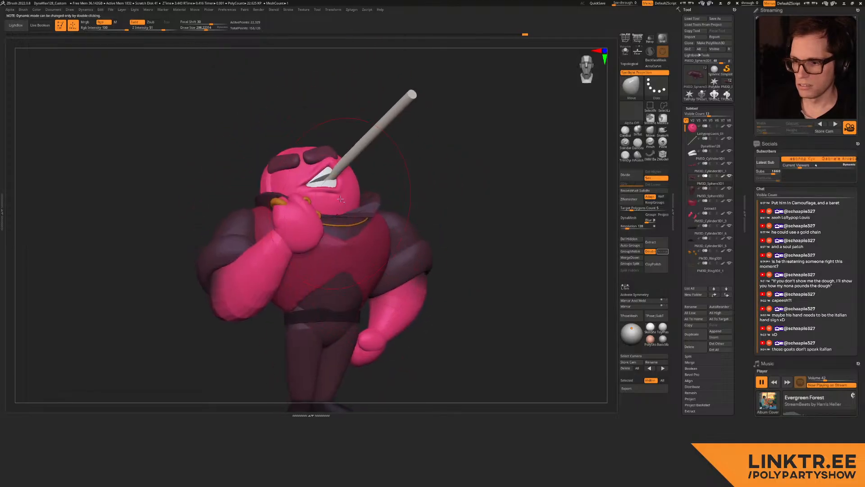
# Step: Duplicate the head subtool and push the mouth corner below the cigar with the Move brush
pyautogui.keyDown('ctrl'); pyautogui.moveTo(370, 180); pyautogui.dragTo(363, 216, button='right'); pyautogui.keyUp('ctrl')
pyautogui.keyDown('alt'); pyautogui.click(350, 161); pyautogui.keyUp('alt')
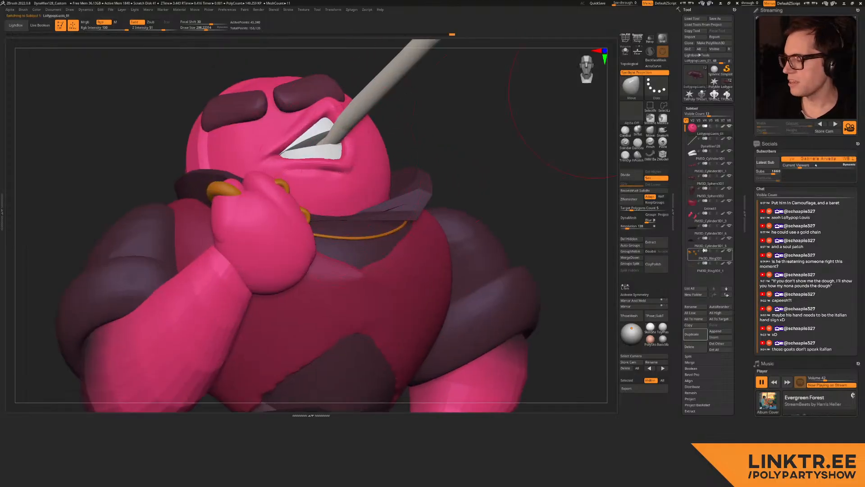
pyautogui.click(696, 334)
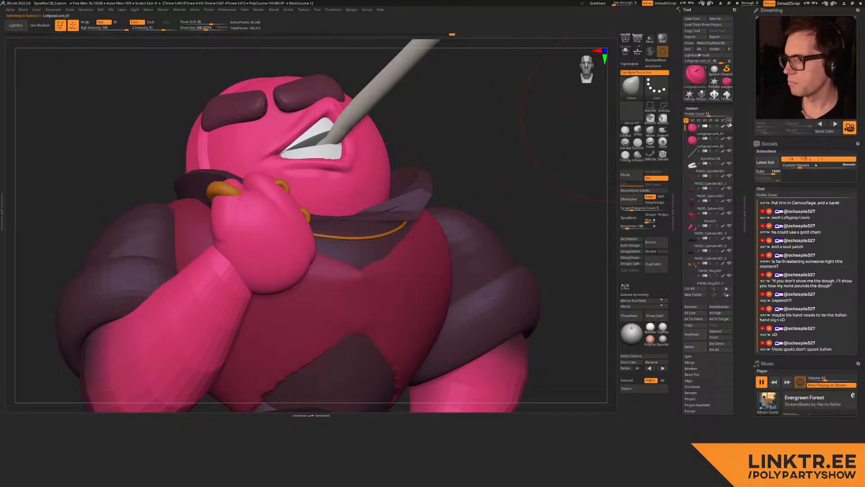
pyautogui.moveTo(336, 158); pyautogui.dragTo(333, 199, button='right')
pyautogui.press(']')
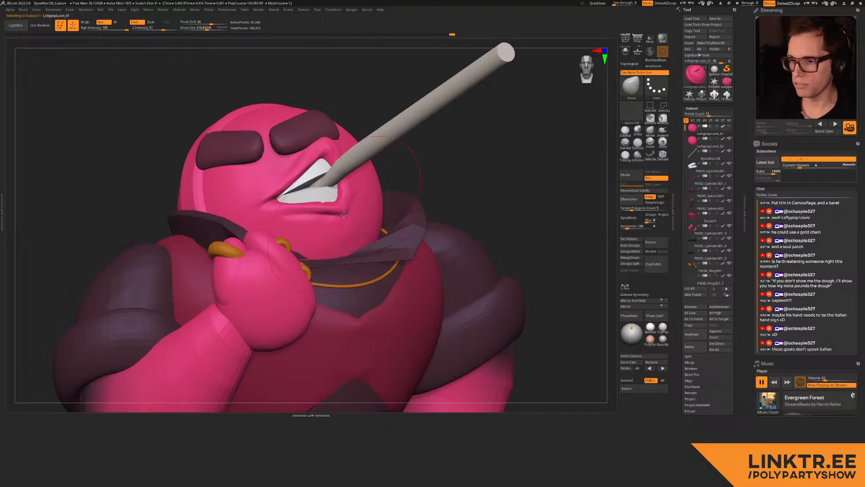
pyautogui.moveTo(348, 207); pyautogui.dragTo(350, 214)
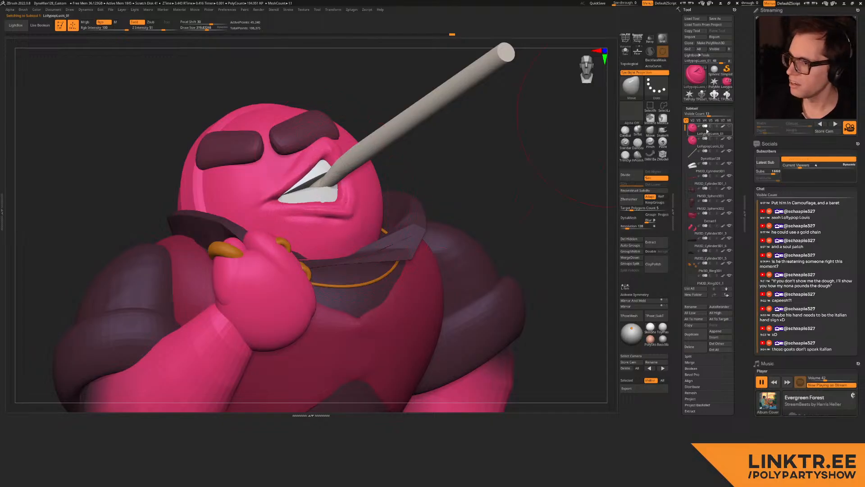
# Step: Switch to the duplicated head and reshape its mouth corner below the cigar
pyautogui.click(689, 145)
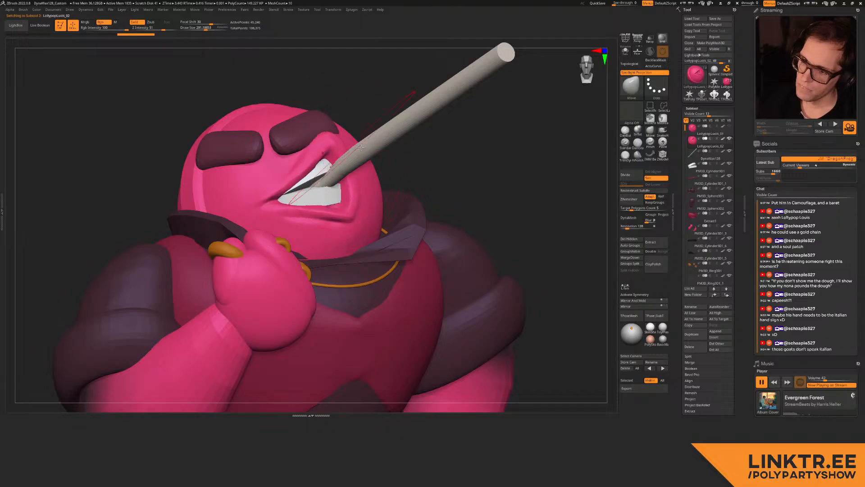
pyautogui.moveTo(353, 148); pyautogui.dragTo(311, 155, button='right')
pyautogui.moveTo(336, 193)
pyautogui.keyDown('ctrl'); pyautogui.mouseDown(button='right')
pyautogui.moveTo(358, 160)
pyautogui.moveTo(399, 158)
pyautogui.moveTo(367, 196)
pyautogui.moveTo(367, 221)
pyautogui.moveTo(386, 236)
pyautogui.moveTo(317, 245)
pyautogui.mouseUp(button='right'); pyautogui.keyUp('ctrl')
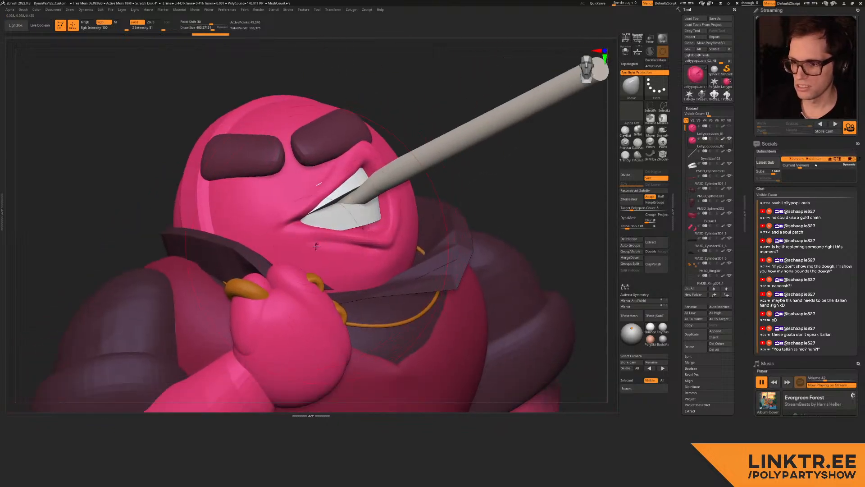
pyautogui.keyDown('ctrl'); pyautogui.moveTo(327, 216); pyautogui.dragTo(353, 217, button='right'); pyautogui.keyUp('ctrl')
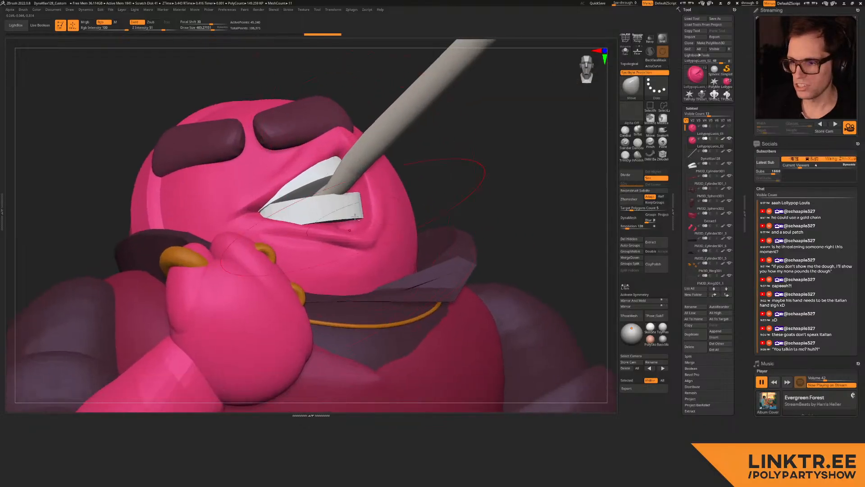
# Step: Select the teeth, try to pull the lower row down with the Move brush and undo the change
pyautogui.keyDown('alt'); pyautogui.click(354, 215); pyautogui.keyUp('alt')
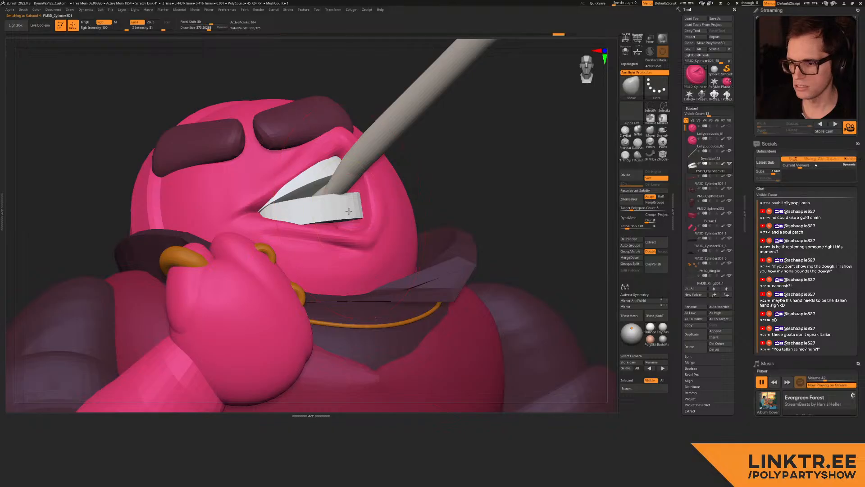
pyautogui.moveTo(356, 220); pyautogui.dragTo(353, 220)
pyautogui.moveTo(358, 251); pyautogui.dragTo(355, 220)
pyautogui.press('s')
pyautogui.hotkey('ctrl', 'z')
pyautogui.hotkey('shift', 'f')
pyautogui.moveTo(386, 210); pyautogui.dragTo(367, 210, button='right')
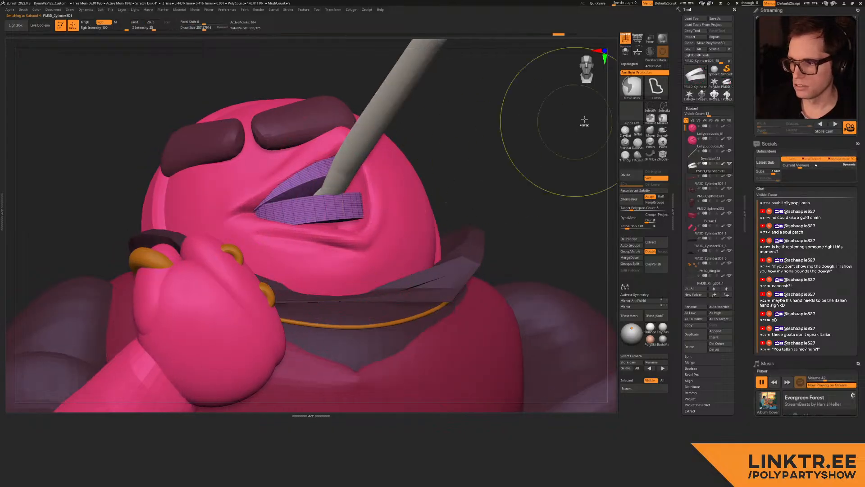
pyautogui.moveTo(519, 166)
pyautogui.keyDown('ctrl'); pyautogui.mouseDown(button='right')
pyautogui.moveTo(480, 162)
pyautogui.moveTo(446, 142)
pyautogui.mouseUp(button='right'); pyautogui.keyUp('ctrl')
pyautogui.hotkey('shift', 'f')
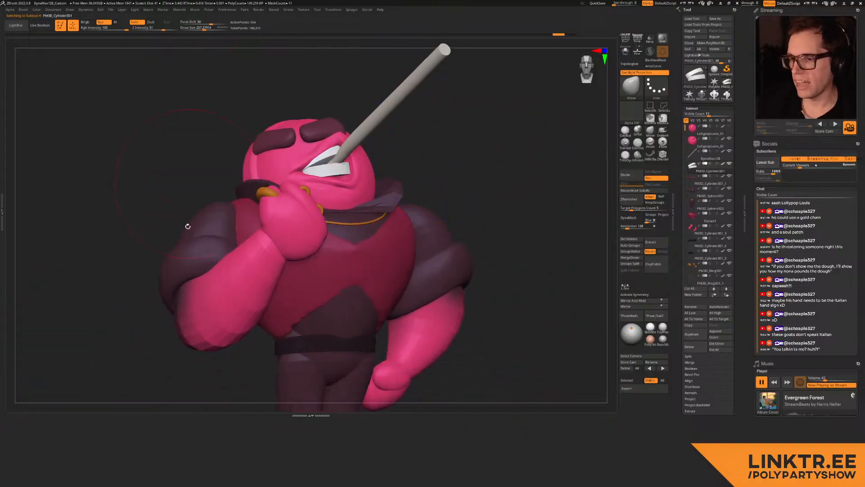
pyautogui.keyDown('ctrl'); pyautogui.moveTo(196, 156); pyautogui.dragTo(194, 118, button='right'); pyautogui.keyUp('ctrl')
pyautogui.moveTo(248, 138)
pyautogui.keyDown('alt'); pyautogui.mouseDown(button='right')
pyautogui.moveTo(248, 111)
pyautogui.moveTo(234, 123)
pyautogui.mouseUp(button='right'); pyautogui.keyUp('alt')
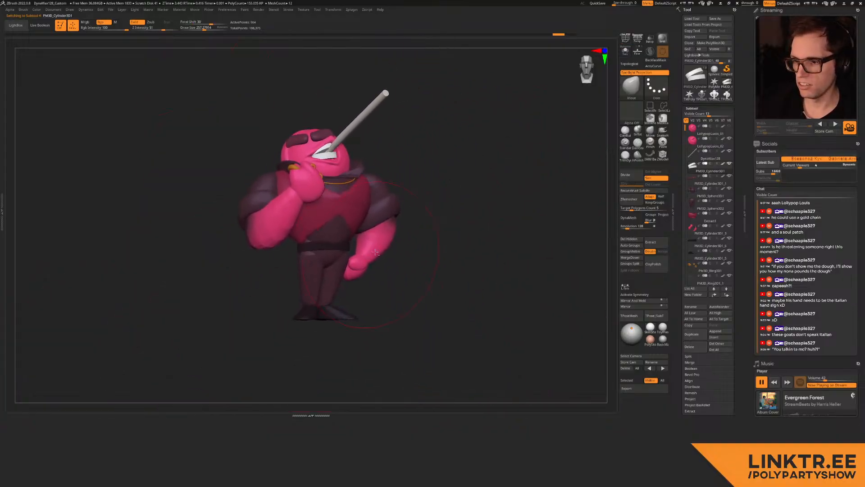
# Step: Isolate the teeth, mask the upper row, bring the other subtools back and soften the mask edge
pyautogui.keyDown('ctrl'); pyautogui.moveTo(357, 157); pyautogui.dragTo(331, 262, button='right'); pyautogui.keyUp('ctrl')
pyautogui.click(626, 52)
pyautogui.moveTo(425, 175)
pyautogui.mouseDown(button='right')
pyautogui.moveTo(402, 192)
pyautogui.moveTo(381, 193)
pyautogui.mouseUp(button='right')
pyautogui.moveTo(356, 178)
pyautogui.keyDown('ctrl'); pyautogui.mouseDown()
pyautogui.moveTo(141, 225)
pyautogui.moveTo(380, 205)
pyautogui.mouseUp(); pyautogui.keyUp('ctrl')
pyautogui.keyDown('ctrl'); pyautogui.click(391, 187); pyautogui.keyUp('ctrl')
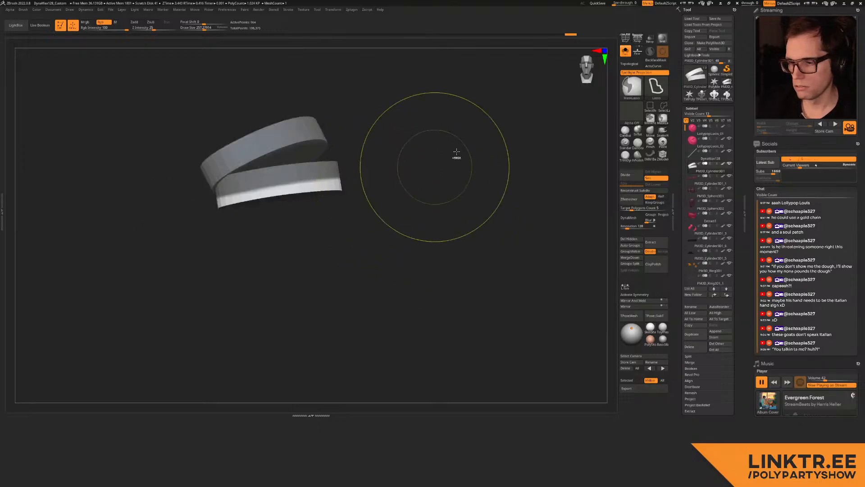
pyautogui.click(626, 52)
pyautogui.keyDown('ctrl'); pyautogui.click(292, 190); pyautogui.keyUp('ctrl')
pyautogui.keyDown('ctrl'); pyautogui.click(296, 188); pyautogui.keyUp('ctrl')
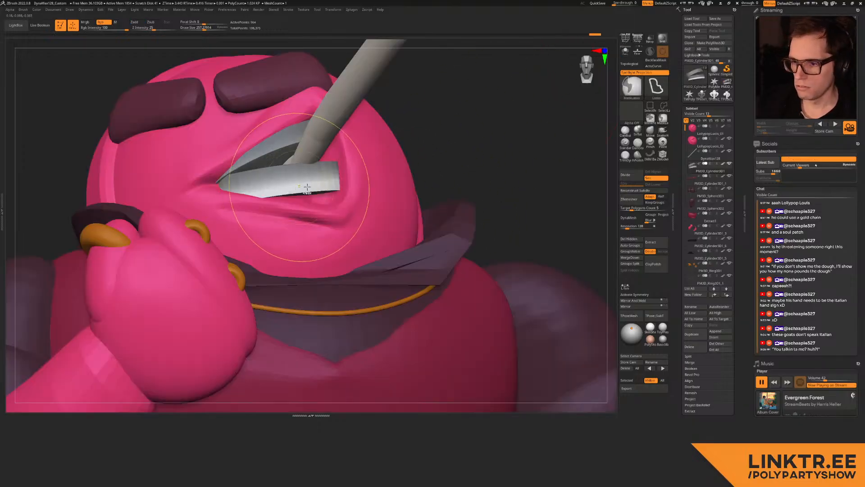
# Step: Enlarge the Move brush and pull the lower teeth down to fill the mouth opening
pyautogui.press(']')
pyautogui.moveTo(336, 196); pyautogui.dragTo(344, 247)
pyautogui.moveTo(405, 252)
pyautogui.keyDown('ctrl'); pyautogui.mouseDown(button='right')
pyautogui.moveTo(404, 156)
pyautogui.moveTo(404, 182)
pyautogui.moveTo(431, 180)
pyautogui.moveTo(411, 185)
pyautogui.moveTo(418, 185)
pyautogui.mouseUp(button='right'); pyautogui.keyUp('ctrl')
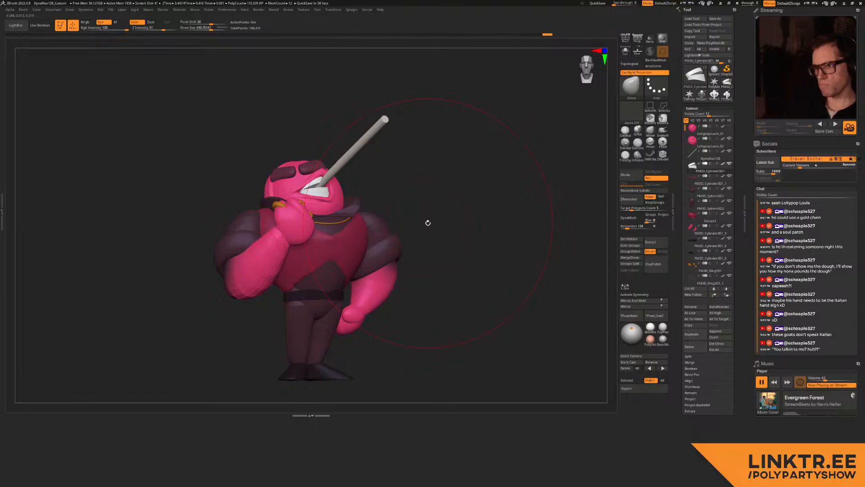
# Step: Reposition the character and leave a canvas snapshot of it beside the model for comparison
pyautogui.moveTo(694, 158)
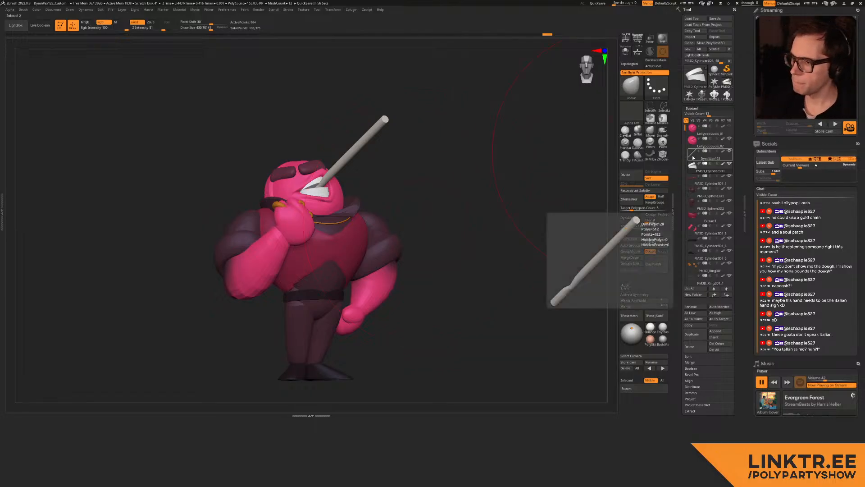
pyautogui.moveTo(426, 247)
pyautogui.keyDown('alt'); pyautogui.mouseDown()
pyautogui.moveTo(521, 243)
pyautogui.moveTo(547, 228)
pyautogui.moveTo(514, 217)
pyautogui.moveTo(488, 189)
pyautogui.moveTo(366, 187)
pyautogui.moveTo(360, 198)
pyautogui.mouseUp(); pyautogui.keyUp('alt')
pyautogui.hotkey('shift', 's')
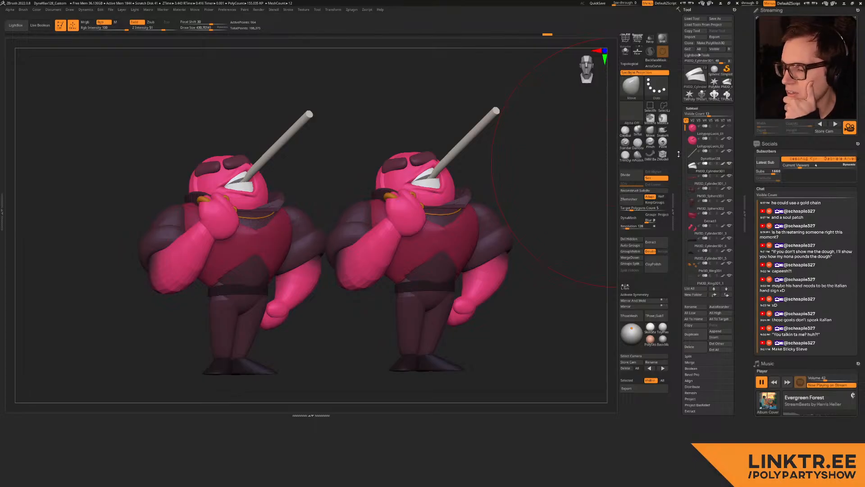
pyautogui.moveTo(704, 165)
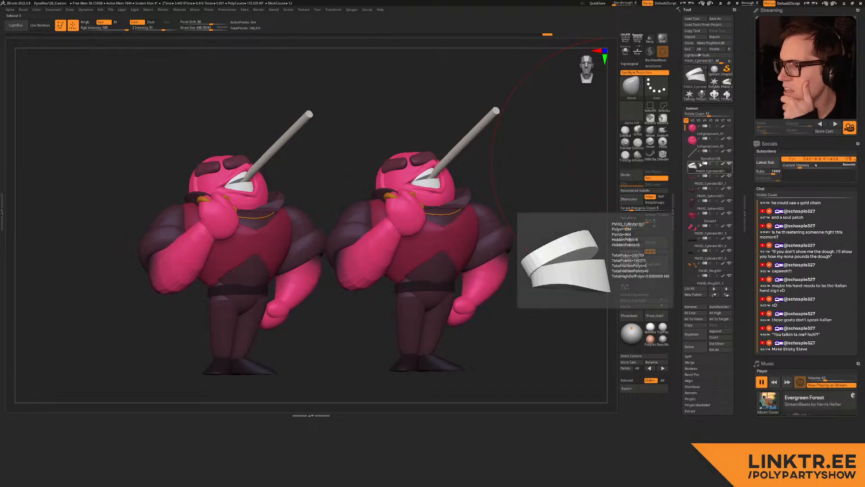
# Step: Compare the two head versions by toggling LollypopLouis_01 and LollypopLouis_02, leaving the second one selected and shown
pyautogui.click(729, 139)
pyautogui.click(729, 127)
pyautogui.click(693, 129)
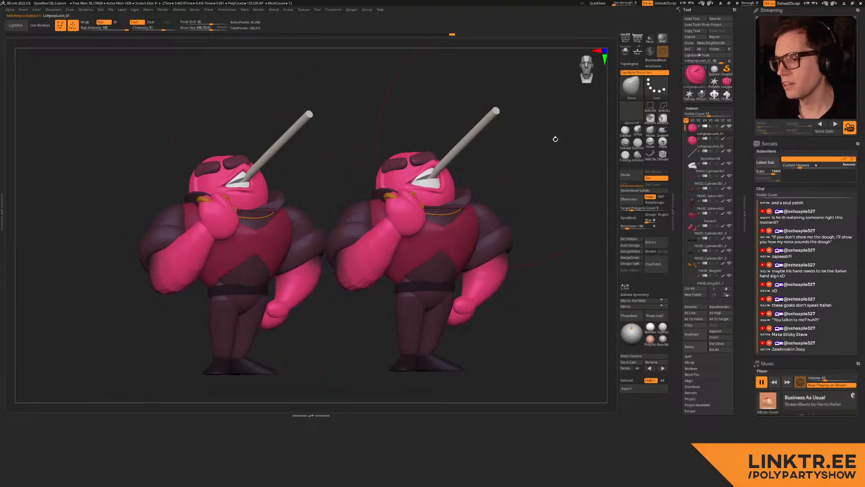
pyautogui.click(698, 144)
pyautogui.click(730, 127)
pyautogui.click(730, 139)
# Step: Examine the character's overall pose and silhouette with the LollypopLouis_02 head from close up and farther away
pyautogui.keyDown('alt'); pyautogui.moveTo(332, 177); pyautogui.dragTo(452, 128); pyautogui.keyUp('alt')
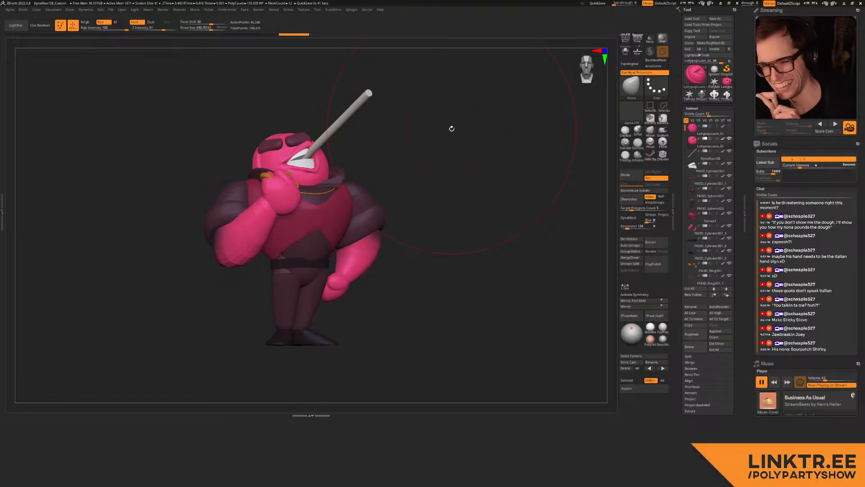
pyautogui.moveTo(201, 153); pyautogui.dragTo(198, 135)
pyautogui.keyDown('alt'); pyautogui.moveTo(301, 167); pyautogui.dragTo(338, 199, button='right'); pyautogui.keyUp('alt')
pyautogui.moveTo(338, 199)
pyautogui.mouseDown(button='right')
pyautogui.moveTo(261, 189)
pyautogui.moveTo(390, 188)
pyautogui.moveTo(362, 110)
pyautogui.mouseUp(button='right')
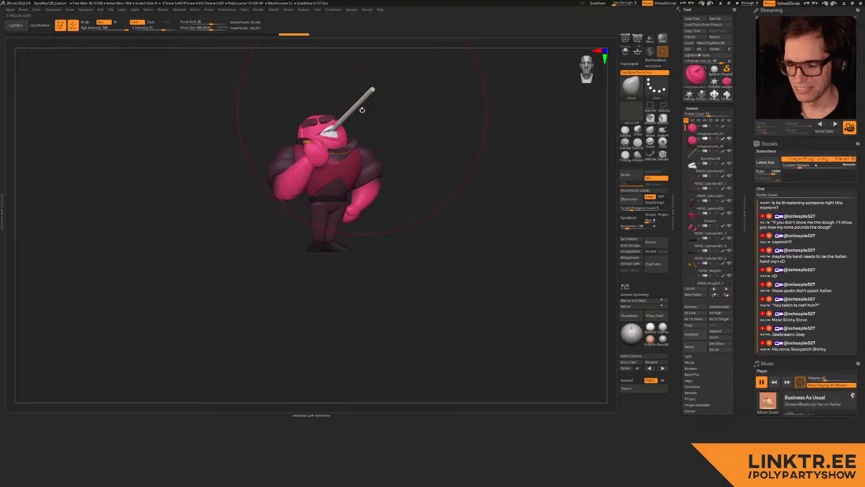
pyautogui.moveTo(362, 110)
pyautogui.keyDown('ctrl'); pyautogui.mouseDown(button='right')
pyautogui.moveTo(360, 98)
pyautogui.moveTo(350, 195)
pyautogui.moveTo(345, 180)
pyautogui.moveTo(339, 191)
pyautogui.mouseUp(button='right'); pyautogui.keyUp('ctrl')
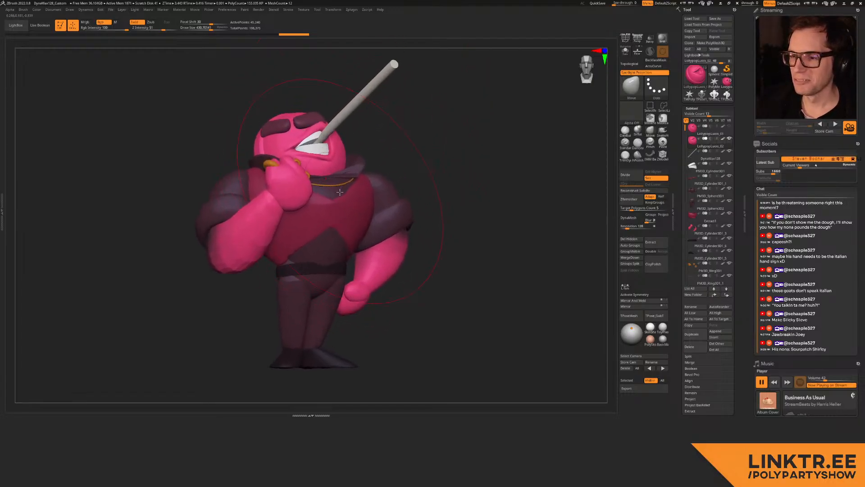
pyautogui.moveTo(440, 155); pyautogui.dragTo(441, 149, button='right')
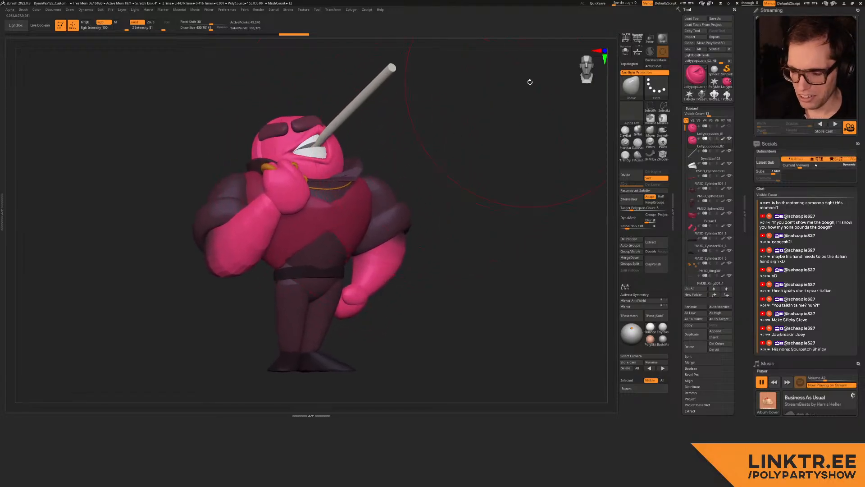
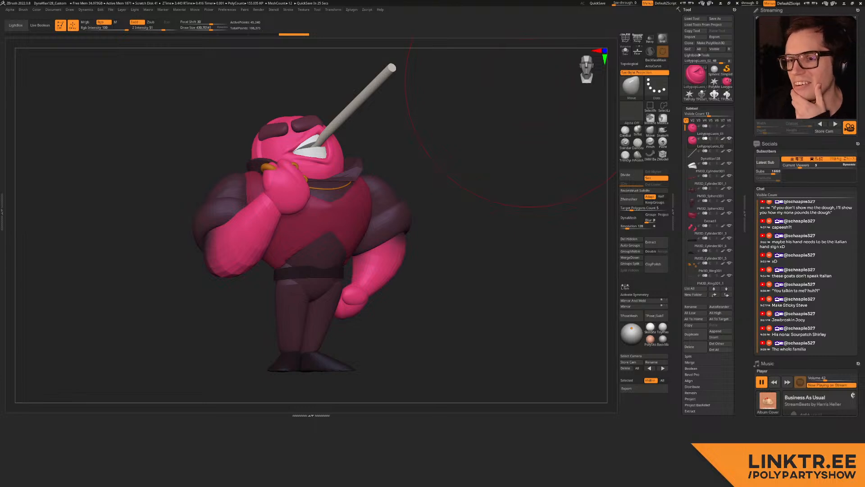
pyautogui.moveTo(388, 167); pyautogui.dragTo(450, 124)
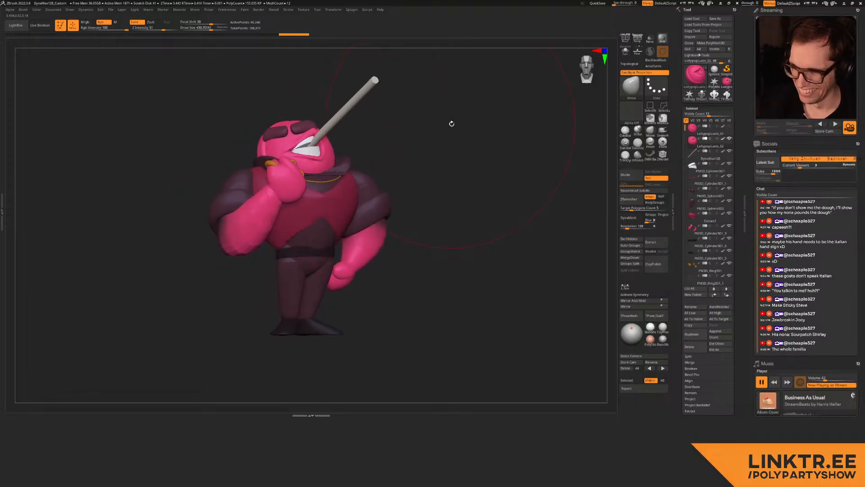
pyautogui.keyDown('alt'); pyautogui.moveTo(424, 164); pyautogui.dragTo(520, 149); pyautogui.keyUp('alt')
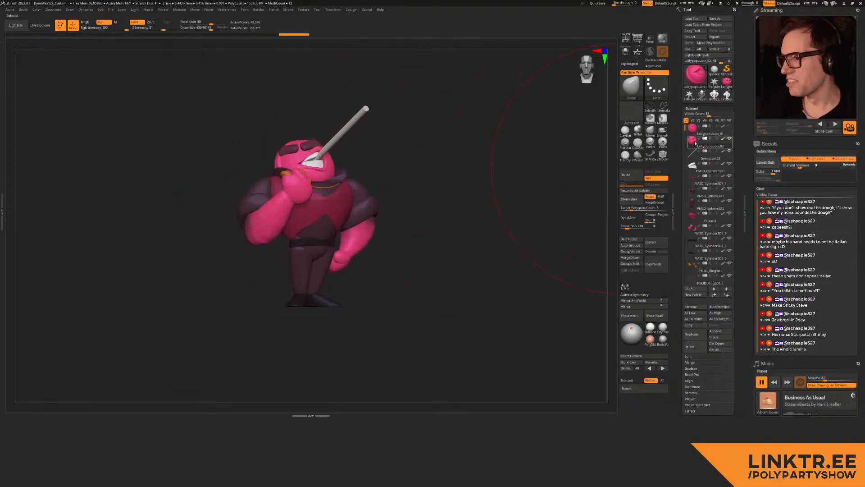
# Step: Delete the old head subtool LollypopLouis_01
pyautogui.moveTo(694, 133)
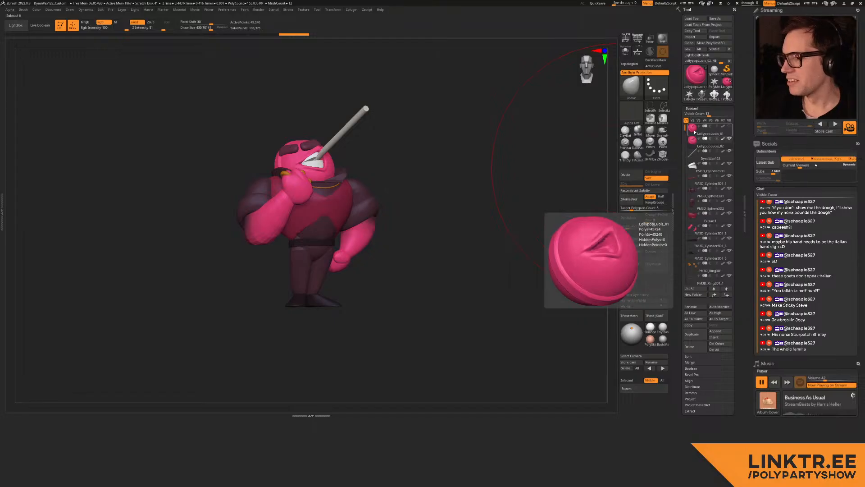
pyautogui.click(695, 130)
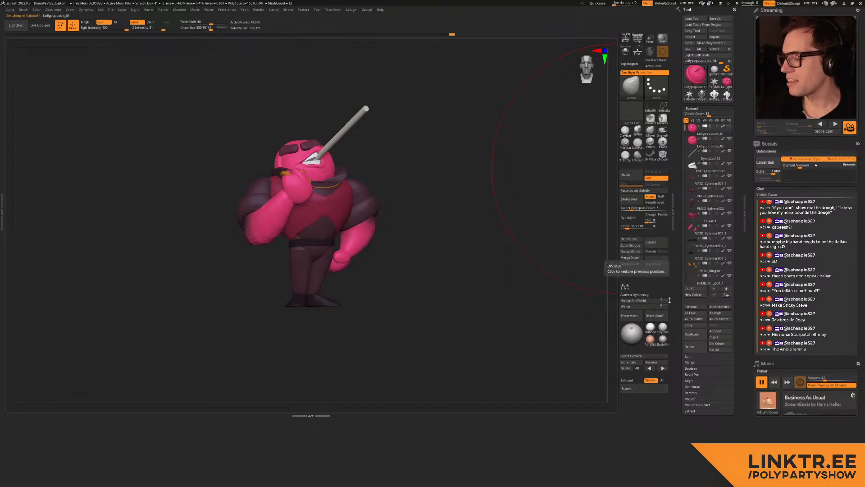
pyautogui.click(700, 348)
pyautogui.click(643, 361)
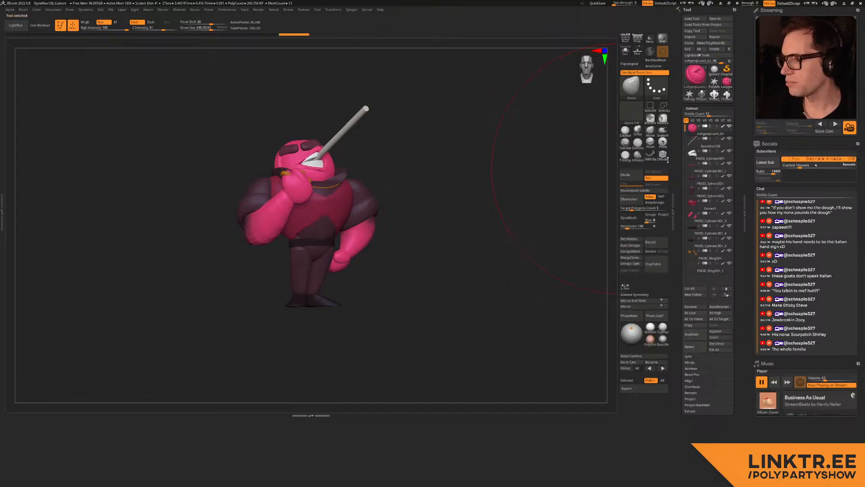
# Step: Create a subtool folder named Lollypop Louis and gather the character's subtools in it, leaving it collapsed
pyautogui.click(693, 295)
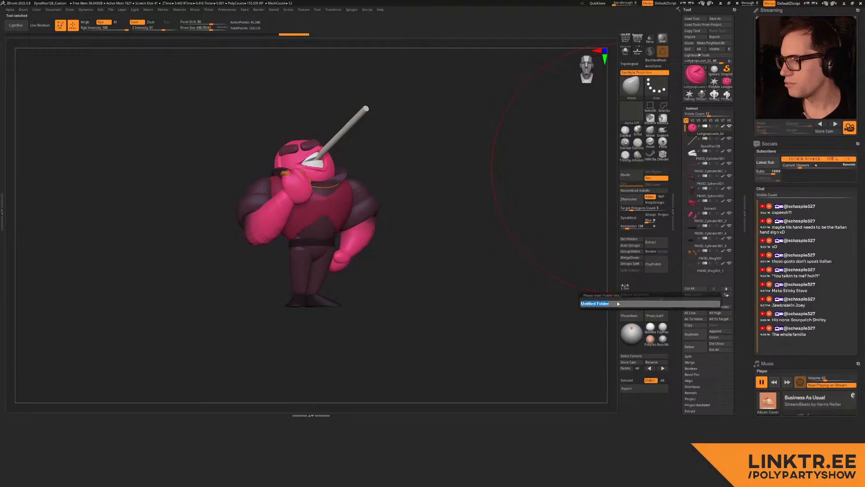
pyautogui.write('L')
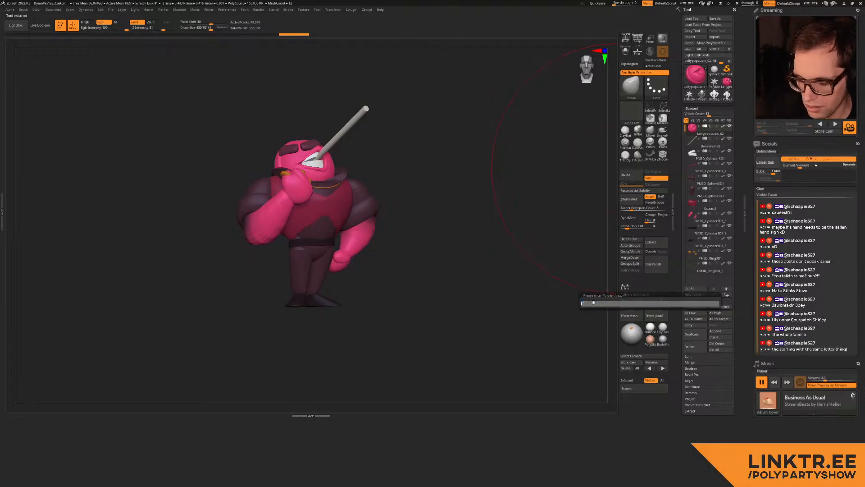
pyautogui.write('ollypop L')
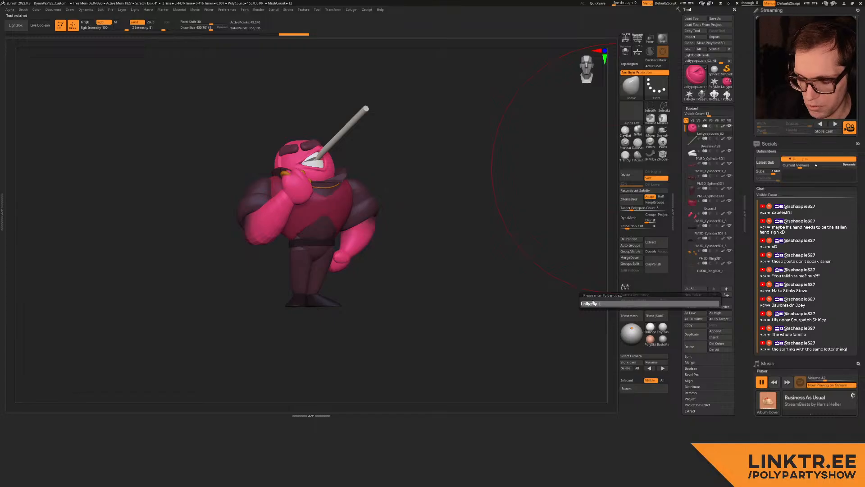
pyautogui.write('ouis')
pyautogui.press('Return')
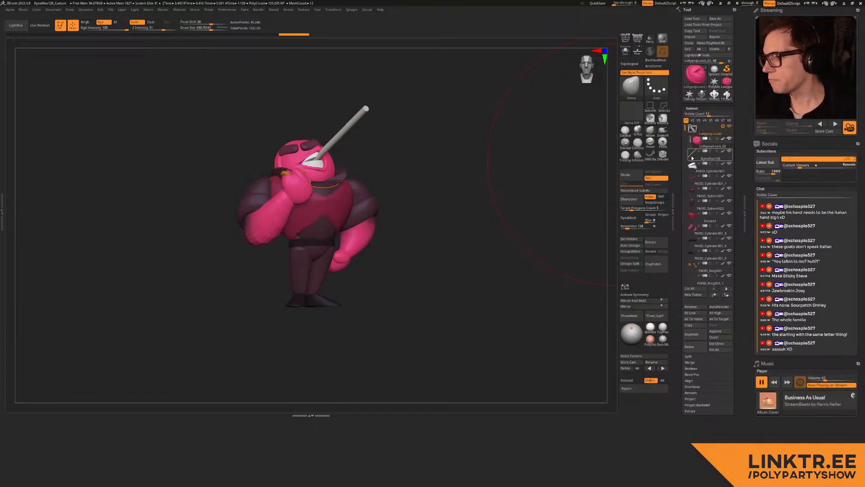
pyautogui.moveTo(696, 194); pyautogui.dragTo(702, 283)
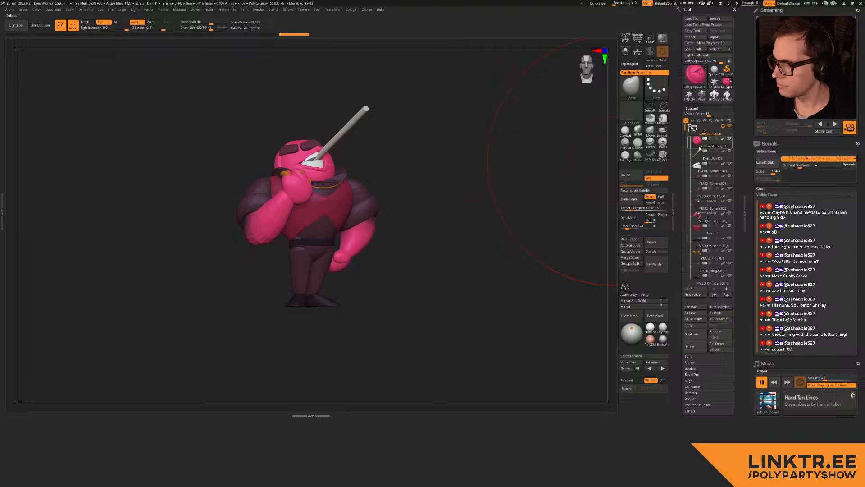
pyautogui.click(693, 129)
# Step: Inspect the posed character's head, arms and overall proportions at different zoom levels
pyautogui.keyDown('alt'); pyautogui.moveTo(398, 177); pyautogui.dragTo(426, 221); pyautogui.keyUp('alt')
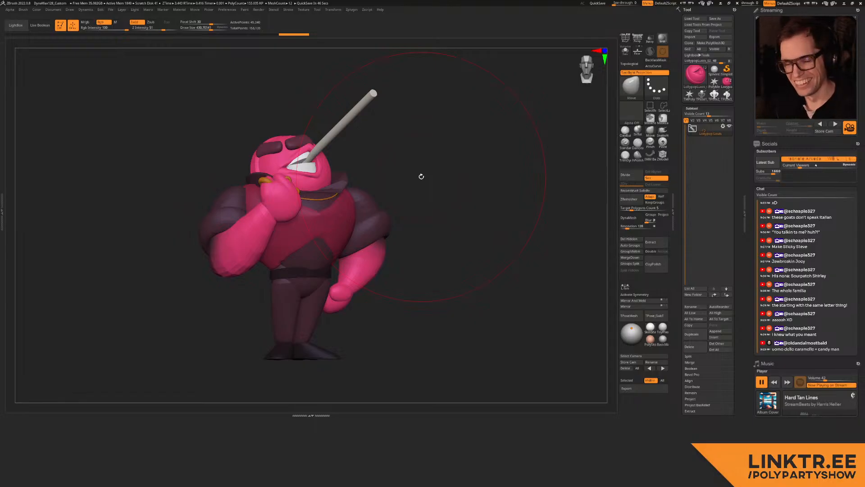
pyautogui.moveTo(421, 176); pyautogui.dragTo(306, 185)
pyautogui.moveTo(405, 180); pyautogui.dragTo(306, 184)
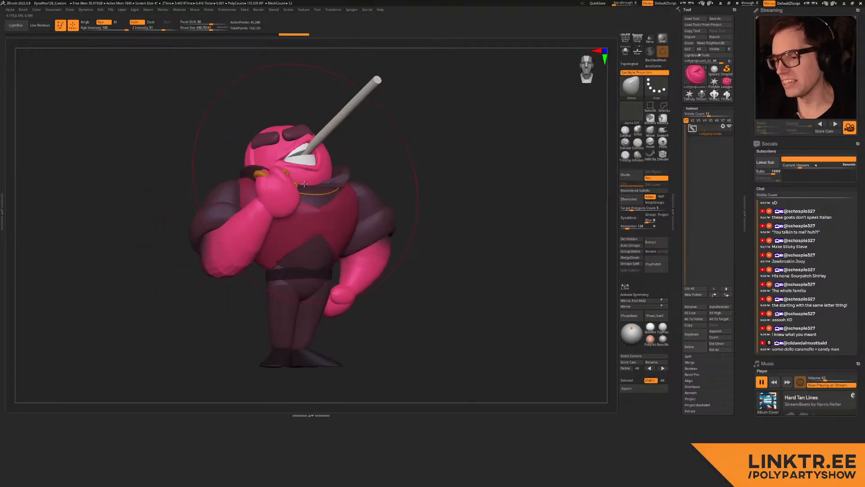
pyautogui.keyDown('alt'); pyautogui.moveTo(298, 193); pyautogui.dragTo(304, 191, button='right'); pyautogui.keyUp('alt')
pyautogui.keyDown('alt'); pyautogui.click(349, 236); pyautogui.keyUp('alt')
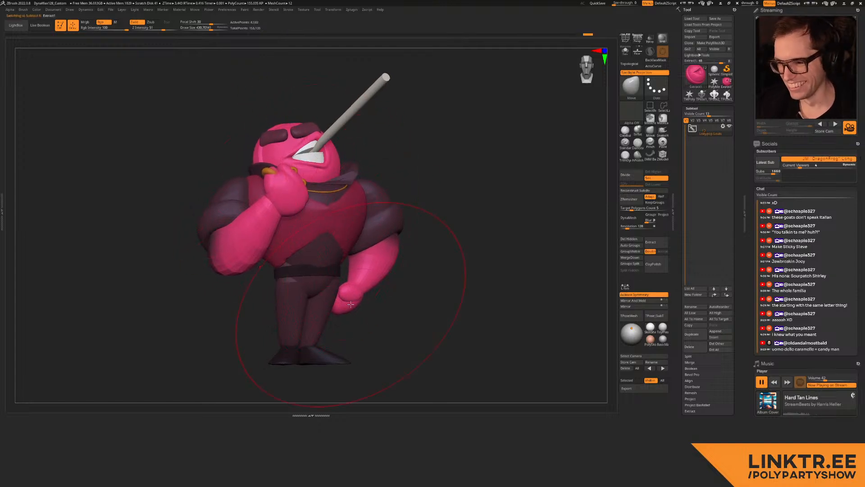
pyautogui.keyDown('alt'); pyautogui.moveTo(337, 222); pyautogui.dragTo(354, 217, button='right'); pyautogui.keyUp('alt')
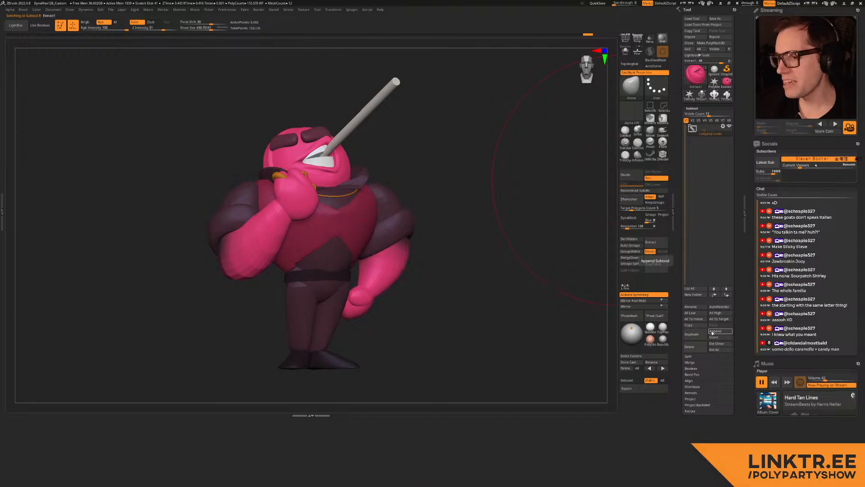
pyautogui.keyDown('ctrl'); pyautogui.moveTo(374, 232); pyautogui.dragTo(406, 238, button='right'); pyautogui.keyUp('ctrl')
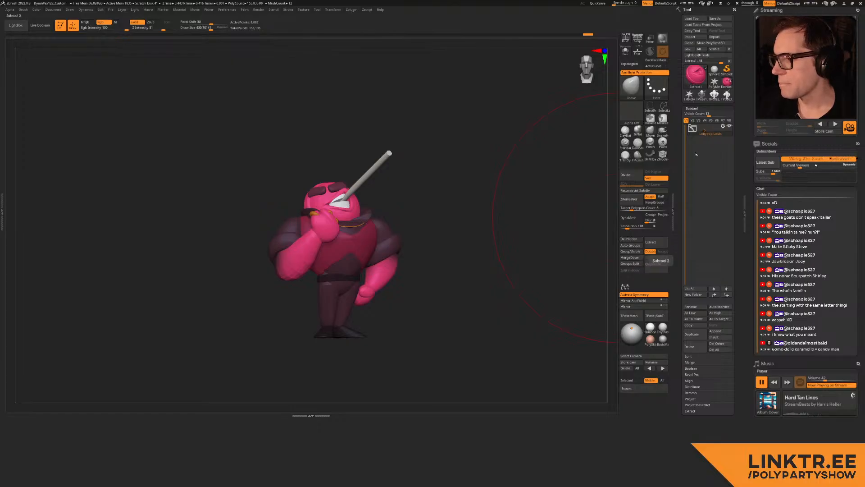
# Step: Merge the LollypopLouis_02 head down with the stick subtool below it in the folder
pyautogui.click(692, 129)
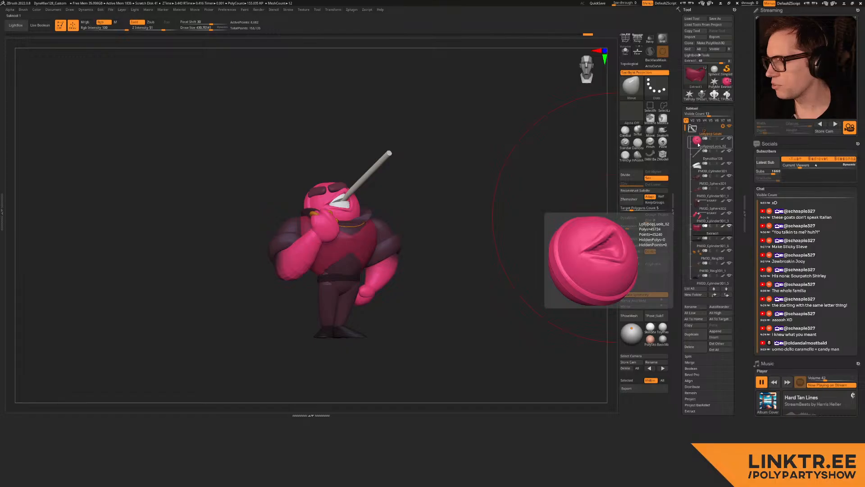
pyautogui.click(694, 129)
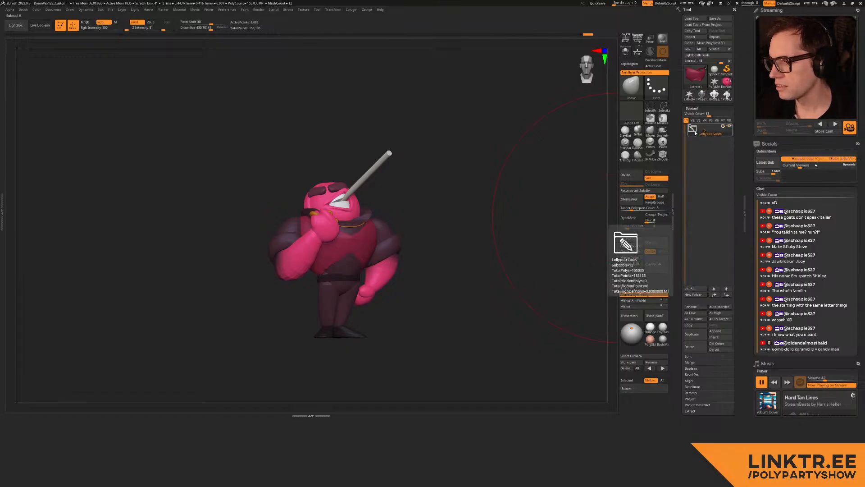
pyautogui.click(693, 129)
pyautogui.click(710, 143)
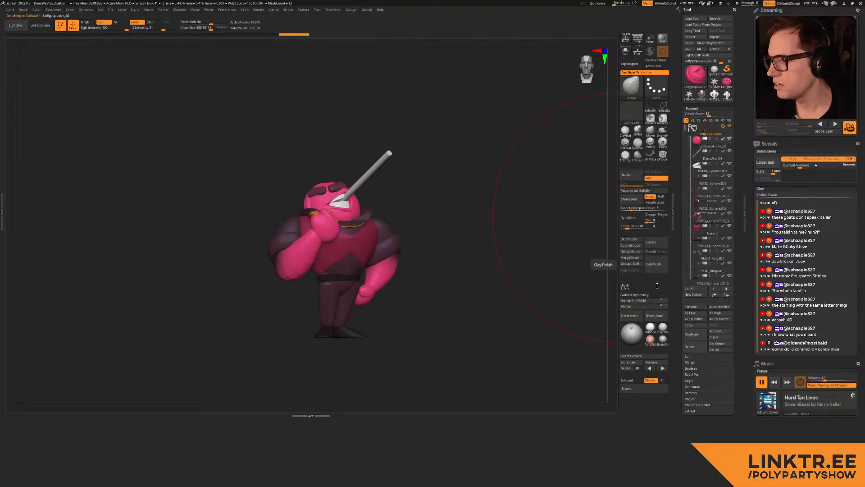
pyautogui.click(694, 319)
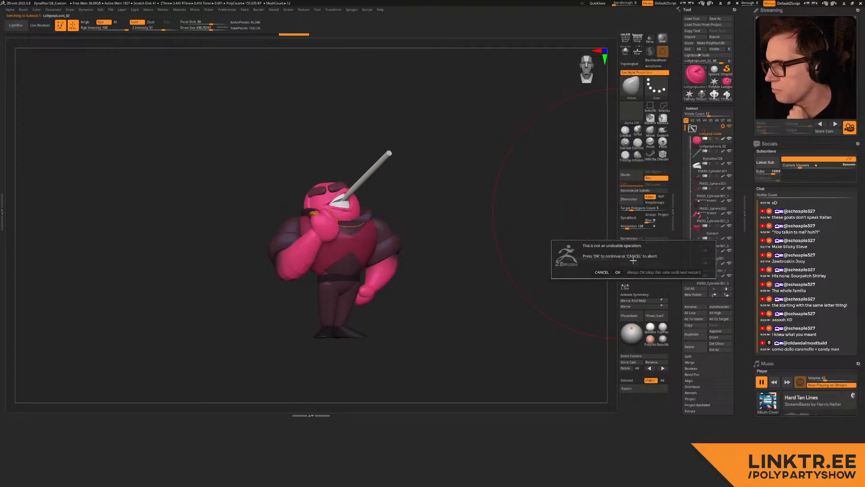
pyautogui.click(618, 272)
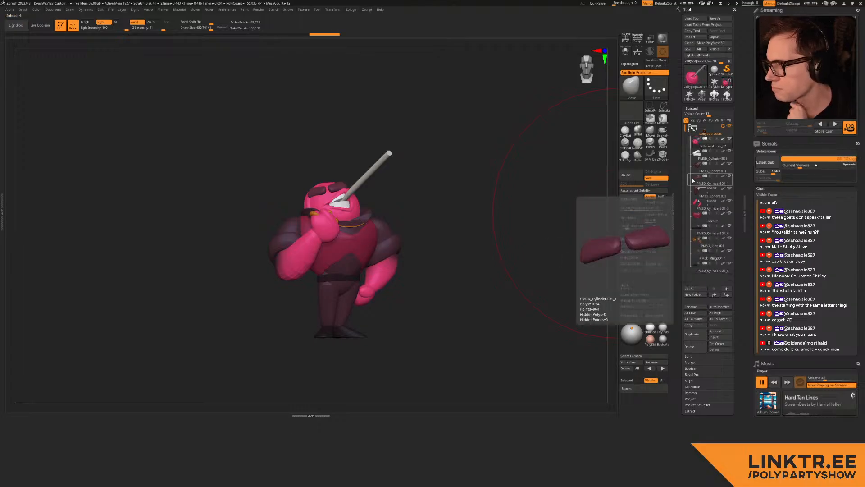
# Step: Duplicate the merged head and move LollypopLouis_02 out of the Lollypop Louis folder
pyautogui.click(691, 336)
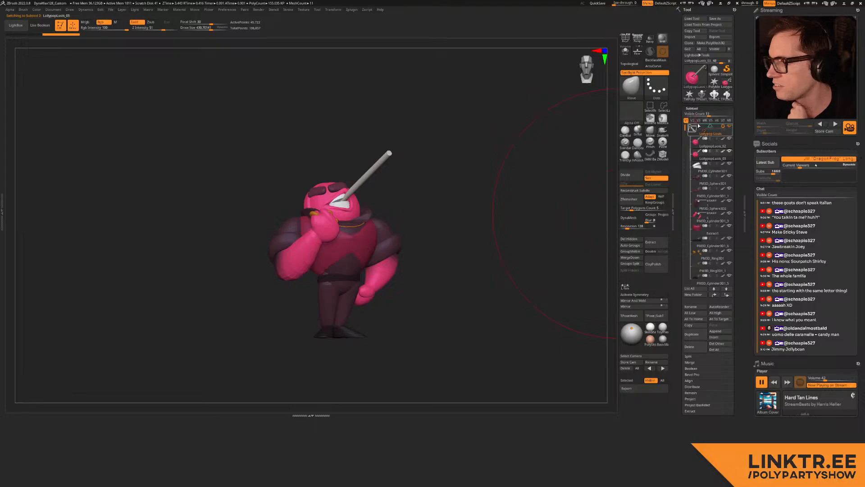
pyautogui.click(693, 140)
pyautogui.moveTo(697, 130); pyautogui.dragTo(697, 163)
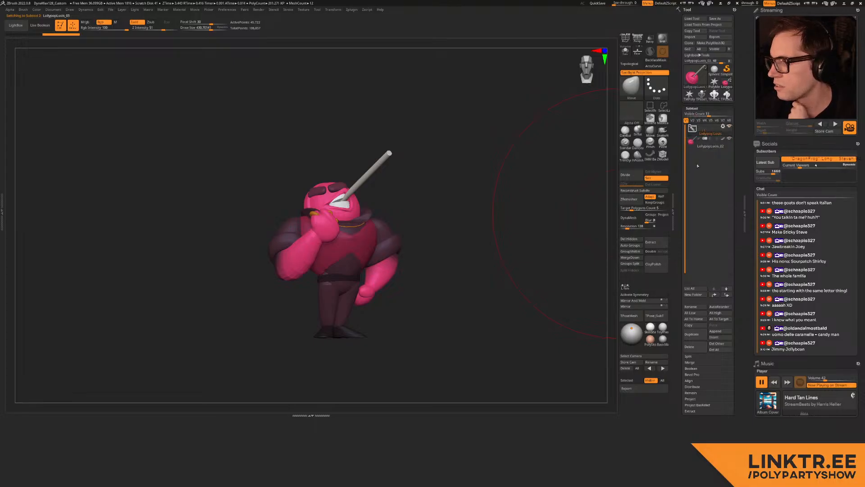
# Step: Select the LollypopLouis_02 head outside the folder and hide the whole Lollypop Louis folder
pyautogui.click(693, 142)
pyautogui.click(730, 126)
pyautogui.press('w')
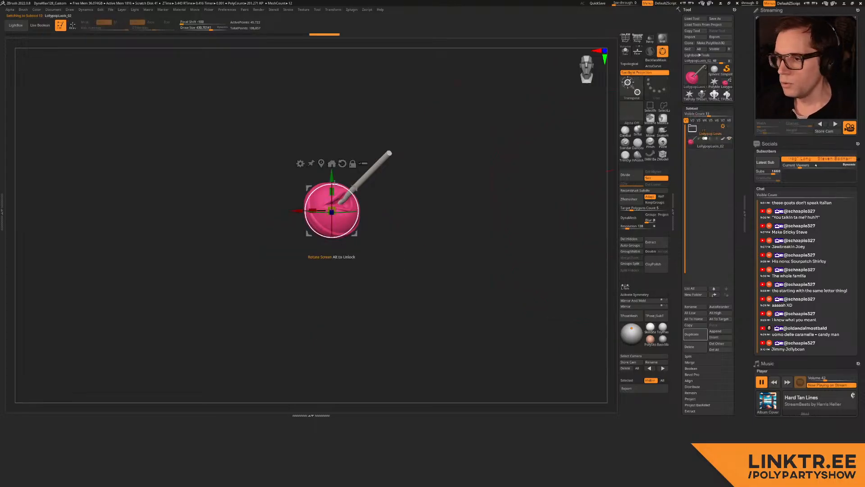
pyautogui.press('q')
pyautogui.keyDown('ctrl'); pyautogui.moveTo(379, 164); pyautogui.dragTo(315, 214, button='right'); pyautogui.keyUp('ctrl')
pyautogui.moveTo(315, 214); pyautogui.dragTo(340, 222, button='right')
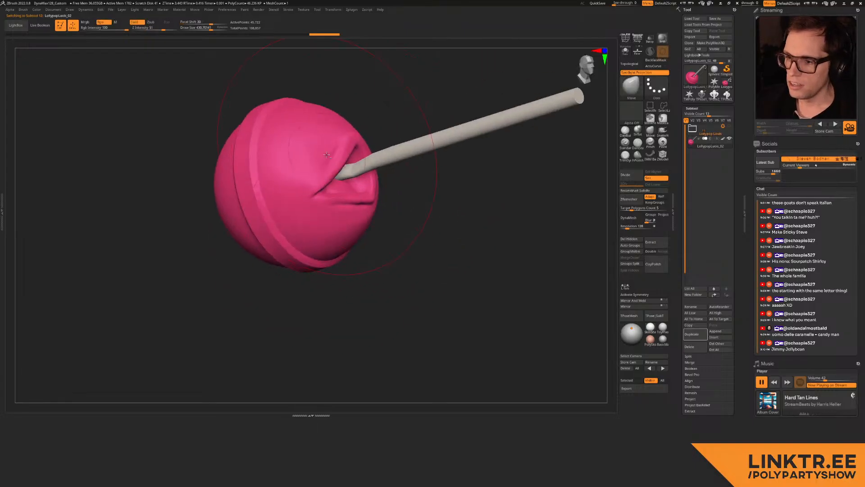
# Step: Display the head's polygroups and isolate the candy ball so the stick is hidden
pyautogui.hotkey('shift', 'f')
pyautogui.hotkey('shift', 'f')
pyautogui.press('w')
pyautogui.moveTo(327, 159)
pyautogui.keyDown('ctrl'); pyautogui.mouseDown(button='right')
pyautogui.moveTo(373, 157)
pyautogui.moveTo(398, 179)
pyautogui.moveTo(329, 212)
pyautogui.mouseUp(button='right'); pyautogui.keyUp('ctrl')
pyautogui.press('q')
pyautogui.click(625, 51)
pyautogui.moveTo(388, 158)
pyautogui.keyDown('ctrl'); pyautogui.mouseDown(button='right')
pyautogui.moveTo(337, 182)
pyautogui.moveTo(353, 203)
pyautogui.moveTo(343, 193)
pyautogui.mouseUp(button='right'); pyautogui.keyUp('ctrl')
pyautogui.click(626, 55)
pyautogui.hotkey('shift', 'f')
pyautogui.keyDown('ctrl'); pyautogui.keyDown('shift'); pyautogui.click(350, 228); pyautogui.keyUp('shift'); pyautogui.keyUp('ctrl')
# Step: Push the mouth crease with a resized Move brush and flatten it into the ball with TrimDynamic strokes
pyautogui.press('s')
pyautogui.moveTo(319, 187)
pyautogui.mouseDown()
pyautogui.moveTo(325, 203)
pyautogui.moveTo(328, 176)
pyautogui.mouseUp()
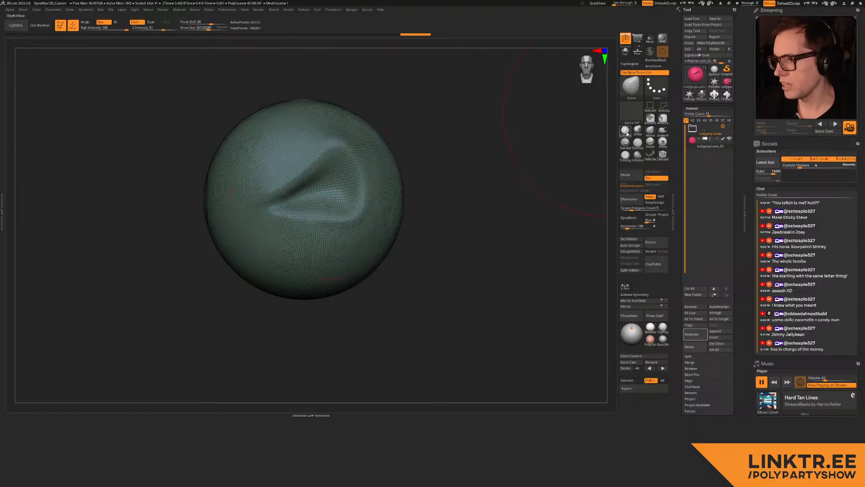
pyautogui.click(625, 154)
pyautogui.moveTo(299, 200)
pyautogui.mouseDown()
pyautogui.moveTo(332, 182)
pyautogui.moveTo(312, 188)
pyautogui.mouseUp()
pyautogui.hotkey('ctrl', 'z')
pyautogui.press('s')
pyautogui.moveTo(307, 195)
pyautogui.mouseDown()
pyautogui.moveTo(328, 198)
pyautogui.moveTo(347, 174)
pyautogui.mouseUp()
pyautogui.moveTo(275, 187)
pyautogui.mouseDown()
pyautogui.moveTo(340, 153)
pyautogui.moveTo(354, 156)
pyautogui.mouseUp()
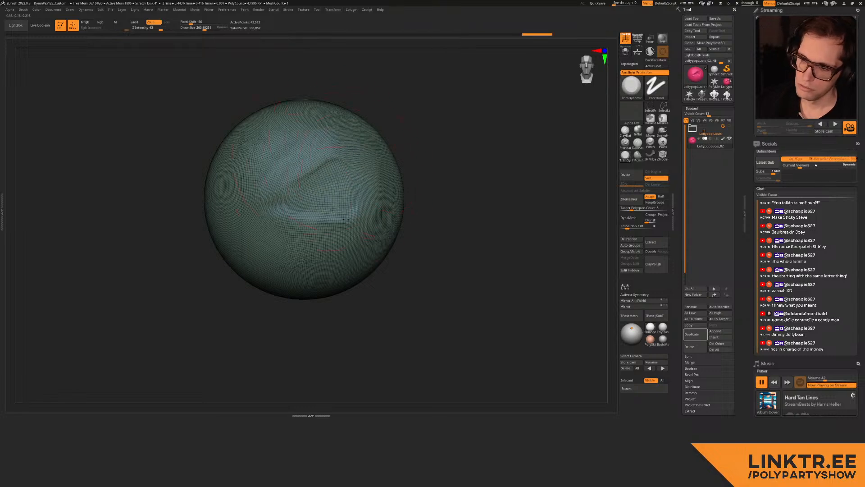
# Step: Turn off the polyframe display and reveal all hidden parts of the lollipop
pyautogui.hotkey('shift', 'f')
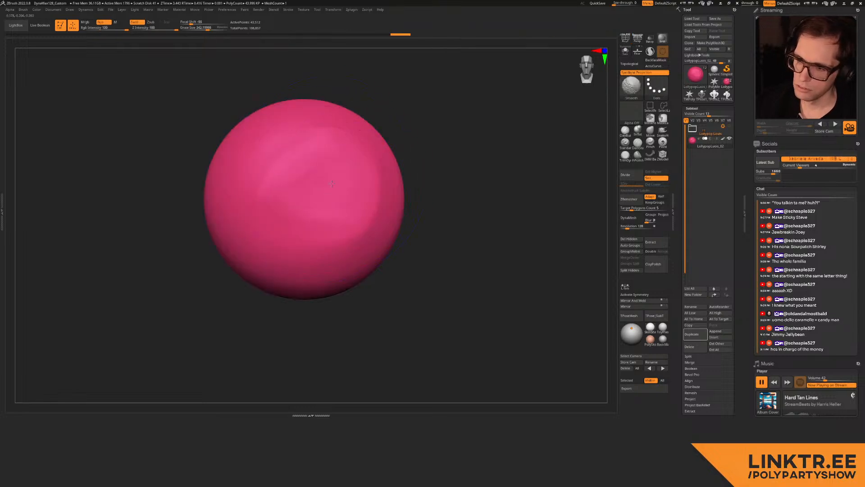
pyautogui.keyDown('ctrl'); pyautogui.moveTo(354, 225); pyautogui.dragTo(595, 164, button='right'); pyautogui.keyUp('ctrl')
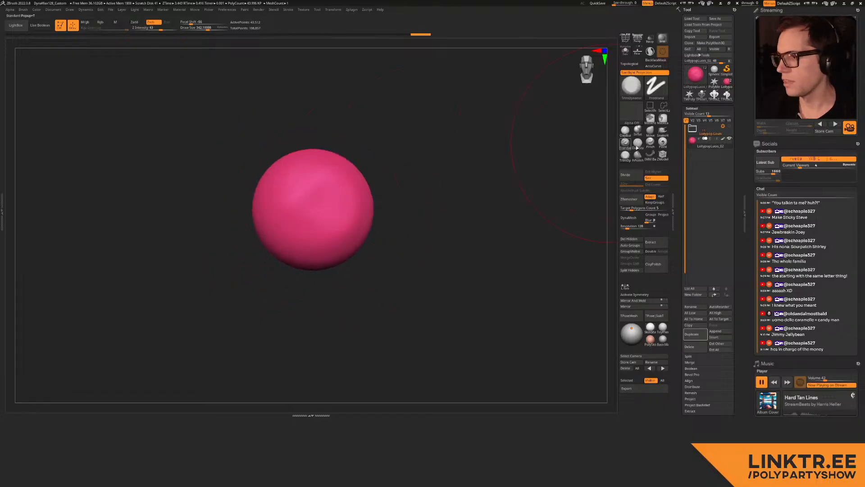
pyautogui.keyDown('ctrl'); pyautogui.keyDown('shift'); pyautogui.click(445, 199); pyautogui.keyUp('shift'); pyautogui.keyUp('ctrl')
pyautogui.press('w')
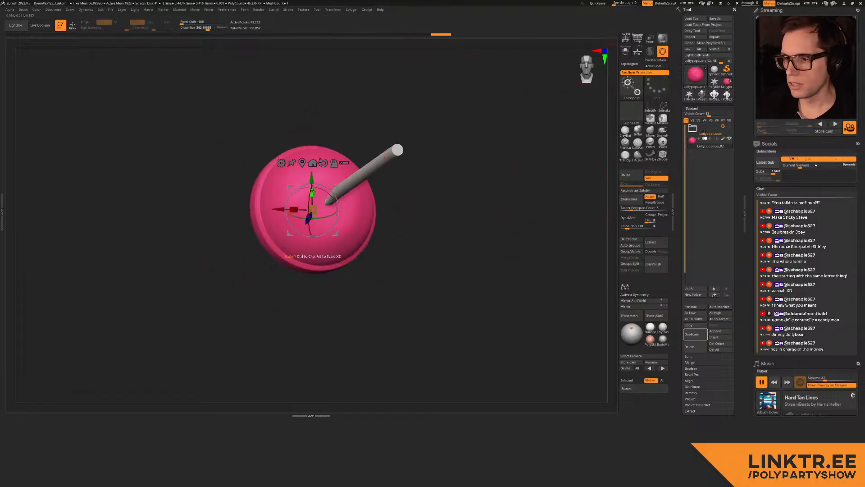
pyautogui.moveTo(307, 188)
pyautogui.mouseDown(button='right')
pyautogui.moveTo(354, 193)
pyautogui.moveTo(363, 160)
pyautogui.moveTo(324, 185)
pyautogui.mouseUp(button='right')
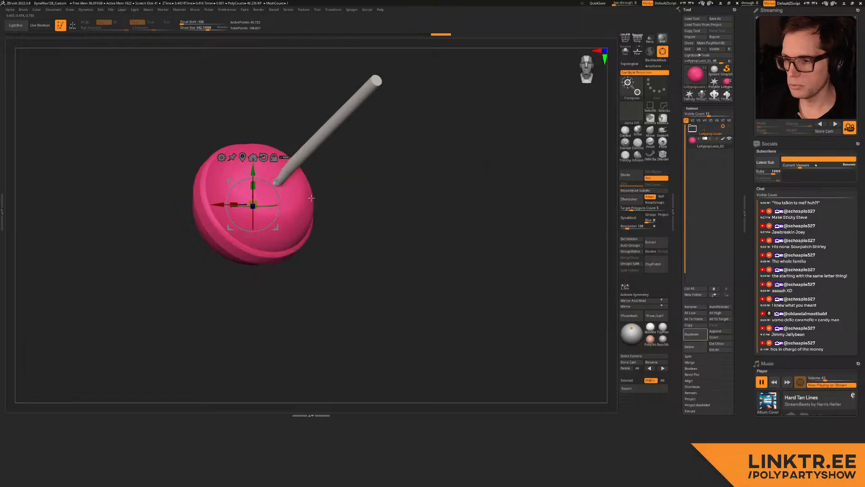
pyautogui.press('x')
pyautogui.moveTo(250, 198); pyautogui.dragTo(243, 249, button='right')
pyautogui.moveTo(275, 182); pyautogui.dragTo(304, 143)
pyautogui.hotkey('ctrl', 'z')
pyautogui.hotkey('ctrl', 'z')
pyautogui.press('x')
# Step: Rotate the lollipop upright with the gizmo so its stick points straight down beneath the candy ball
pyautogui.moveTo(266, 182); pyautogui.dragTo(273, 191)
pyautogui.press('q')
pyautogui.moveTo(255, 203)
pyautogui.keyDown('ctrl'); pyautogui.mouseDown(button='right')
pyautogui.moveTo(342, 180)
pyautogui.moveTo(301, 181)
pyautogui.mouseUp(button='right'); pyautogui.keyUp('ctrl')
pyautogui.press('w')
pyautogui.moveTo(271, 183); pyautogui.dragTo(275, 187)
pyautogui.press('q')
pyautogui.keyDown('alt'); pyautogui.moveTo(296, 170); pyautogui.dragTo(351, 163, button='right'); pyautogui.keyUp('alt')
pyautogui.moveTo(350, 164); pyautogui.dragTo(379, 152, button='right')
pyautogui.press('w')
pyautogui.moveTo(379, 152)
pyautogui.keyDown('ctrl'); pyautogui.mouseDown(button='right')
pyautogui.moveTo(374, 182)
pyautogui.moveTo(392, 161)
pyautogui.mouseUp(button='right'); pyautogui.keyUp('ctrl')
pyautogui.press('q')
pyautogui.moveTo(392, 161)
pyautogui.keyDown('ctrl'); pyautogui.mouseDown(button='right')
pyautogui.moveTo(382, 141)
pyautogui.moveTo(374, 152)
pyautogui.mouseUp(button='right'); pyautogui.keyUp('ctrl')
pyautogui.press('w')
pyautogui.keyDown('alt'); pyautogui.click(316, 122); pyautogui.keyUp('alt')
pyautogui.keyDown('alt'); pyautogui.moveTo(305, 135); pyautogui.dragTo(306, 280); pyautogui.keyUp('alt')
pyautogui.keyDown('ctrl'); pyautogui.moveTo(367, 226); pyautogui.dragTo(364, 136, button='right'); pyautogui.keyUp('ctrl')
pyautogui.keyDown('alt'); pyautogui.moveTo(356, 203); pyautogui.dragTo(365, 170, button='right'); pyautogui.keyUp('alt')
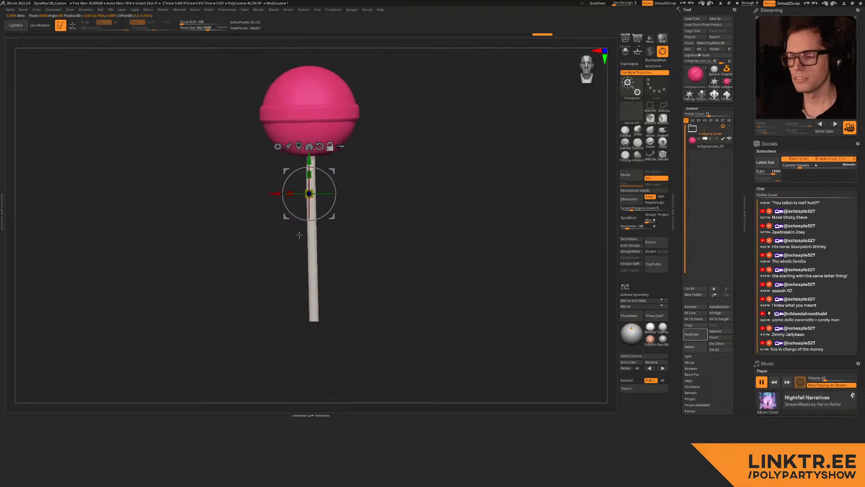
# Step: Move the transform gizmo's pivot onto the lollipop's candy ball and reset its position and orientation
pyautogui.keyDown('alt'); pyautogui.moveTo(343, 159); pyautogui.dragTo(316, 189, button='right'); pyautogui.keyUp('alt')
pyautogui.keyDown('alt'); pyautogui.moveTo(283, 187); pyautogui.dragTo(300, 122); pyautogui.keyUp('alt')
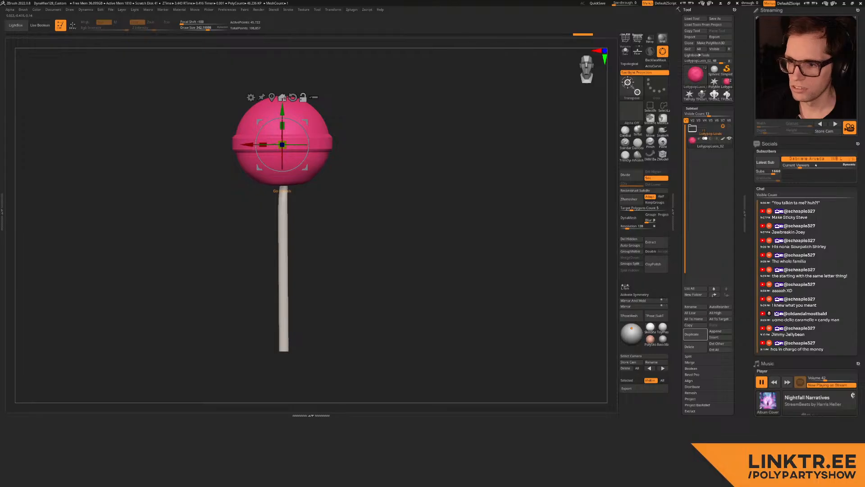
pyautogui.click(282, 98)
pyautogui.keyDown('alt'); pyautogui.moveTo(282, 190); pyautogui.dragTo(282, 110); pyautogui.keyUp('alt')
pyautogui.press('q')
pyautogui.moveTo(361, 194)
pyautogui.keyDown('alt'); pyautogui.mouseDown()
pyautogui.moveTo(330, 160)
pyautogui.moveTo(366, 171)
pyautogui.moveTo(341, 192)
pyautogui.mouseUp(); pyautogui.keyUp('alt')
pyautogui.moveTo(341, 191); pyautogui.dragTo(333, 170)
pyautogui.keyDown('alt'); pyautogui.moveTo(334, 169); pyautogui.dragTo(320, 188); pyautogui.keyUp('alt')
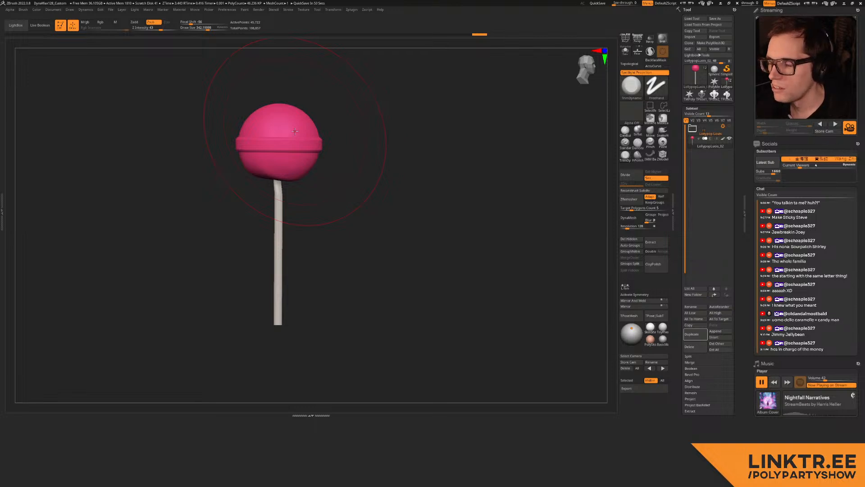
# Step: Show the whole character folder, examine the figure from several angles against the lollipop, and hide it again
pyautogui.click(729, 126)
pyautogui.moveTo(456, 147); pyautogui.dragTo(523, 129)
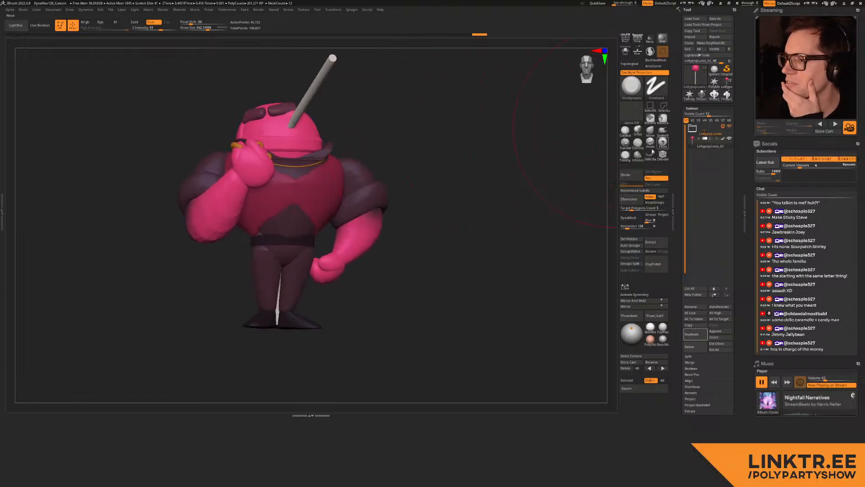
pyautogui.moveTo(462, 153); pyautogui.dragTo(452, 159)
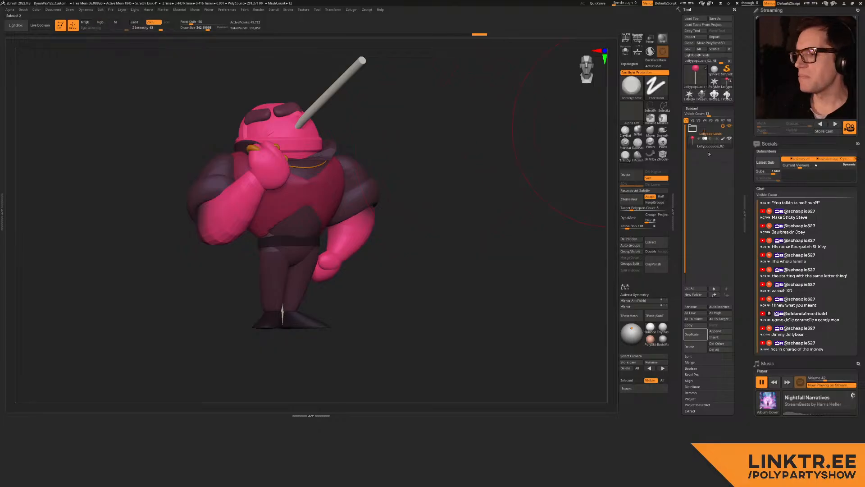
pyautogui.click(729, 127)
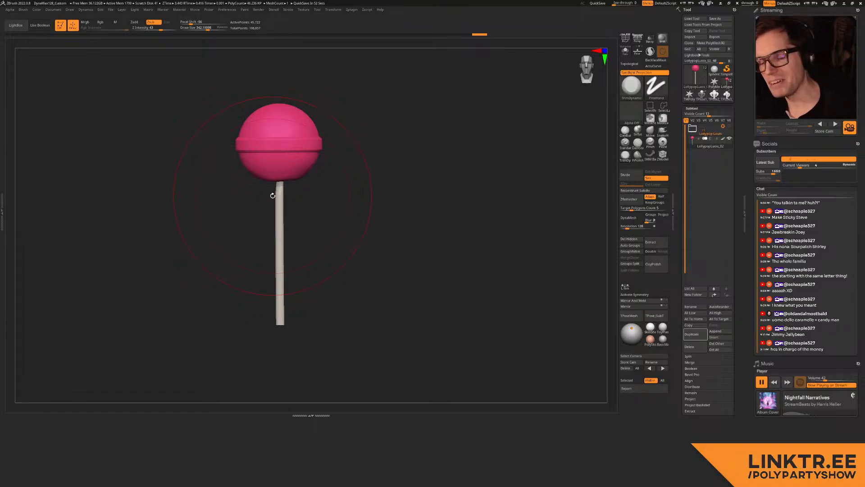
# Step: Hide the lollipop's raised band and stick and delete that geometry, keeping only the plain ball
pyautogui.keyDown('alt'); pyautogui.moveTo(272, 220); pyautogui.dragTo(284, 216, button='right'); pyautogui.keyUp('alt')
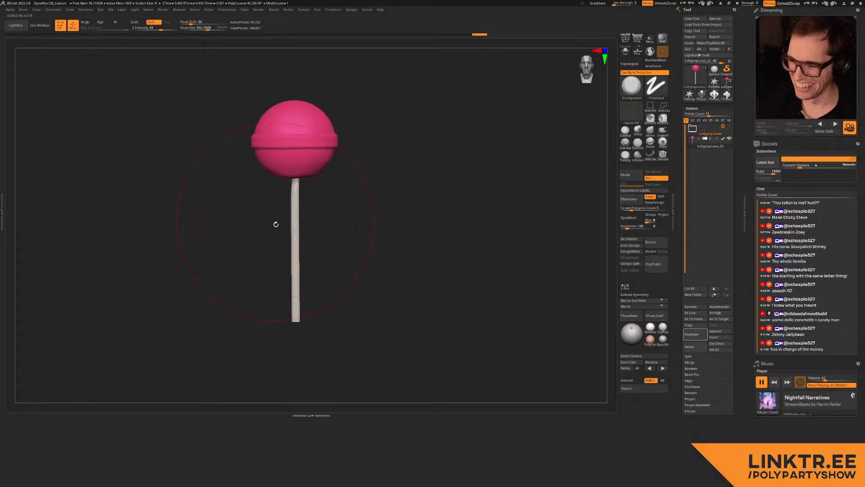
pyautogui.moveTo(392, 257)
pyautogui.keyDown('ctrl'); pyautogui.mouseDown(button='right')
pyautogui.moveTo(367, 209)
pyautogui.moveTo(414, 218)
pyautogui.mouseUp(button='right'); pyautogui.keyUp('ctrl')
pyautogui.hotkey('shift', 'f')
pyautogui.hotkey('shift', 'f')
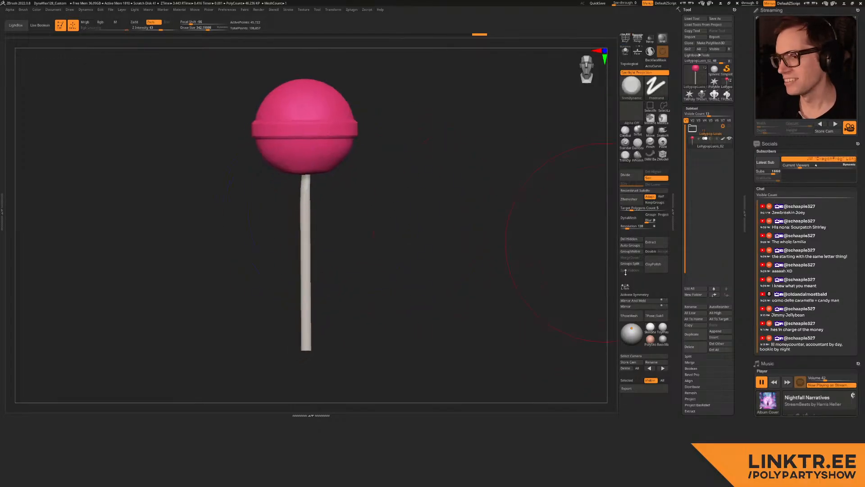
pyautogui.keyDown('ctrl'); pyautogui.keyDown('shift'); pyautogui.click(302, 194); pyautogui.keyUp('shift'); pyautogui.keyUp('ctrl')
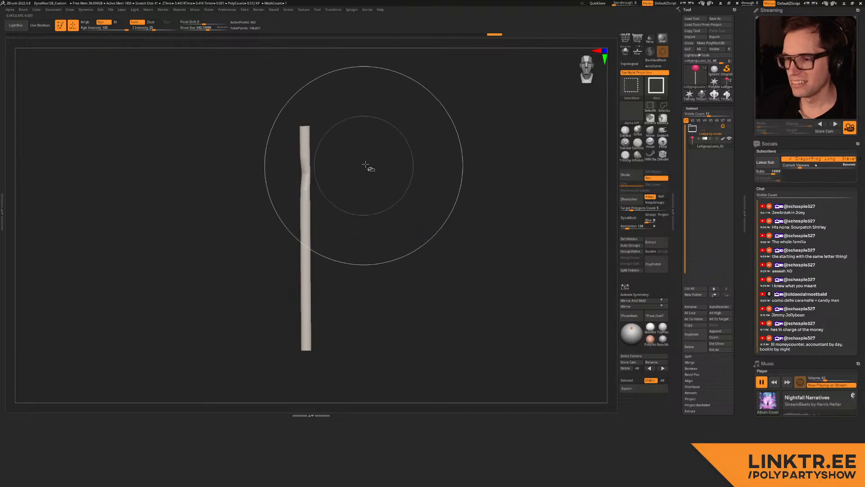
pyautogui.keyDown('ctrl'); pyautogui.keyDown('shift'); pyautogui.click(368, 168); pyautogui.keyUp('shift'); pyautogui.keyUp('ctrl')
pyautogui.keyDown('ctrl'); pyautogui.keyDown('shift'); pyautogui.click(334, 130); pyautogui.keyUp('shift'); pyautogui.keyUp('ctrl')
pyautogui.keyDown('ctrl'); pyautogui.keyDown('shift'); pyautogui.click(411, 142); pyautogui.keyUp('shift'); pyautogui.keyUp('ctrl')
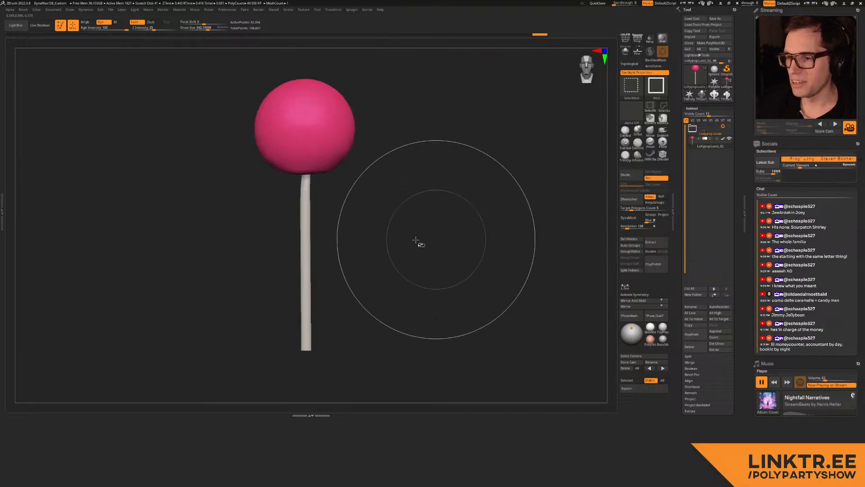
pyautogui.keyDown('ctrl'); pyautogui.keyDown('alt'); pyautogui.keyDown('shift'); pyautogui.click(305, 252); pyautogui.keyUp('shift'); pyautogui.keyUp('alt'); pyautogui.keyUp('ctrl')
pyautogui.click(631, 250)
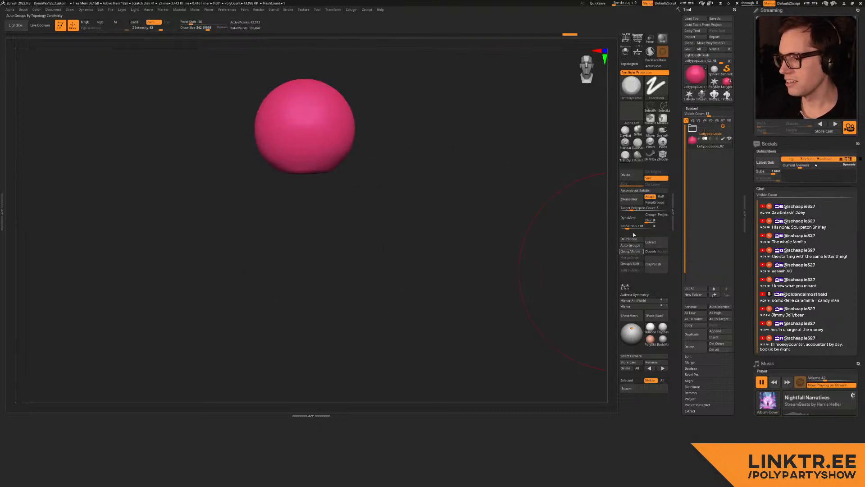
# Step: Mirror and weld the remaining ball, and push it into an elongated bean shape
pyautogui.click(631, 301)
pyautogui.moveTo(358, 189)
pyautogui.mouseDown()
pyautogui.moveTo(334, 222)
pyautogui.moveTo(441, 207)
pyautogui.mouseUp()
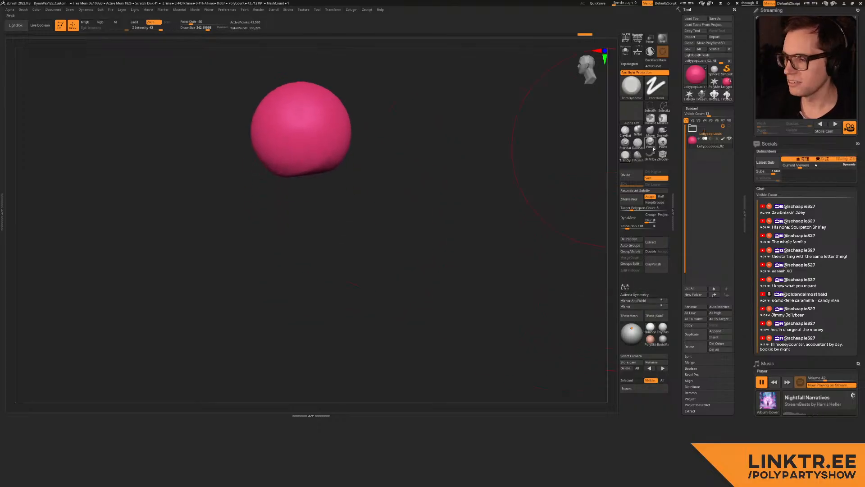
pyautogui.press('w')
pyautogui.moveTo(302, 112); pyautogui.dragTo(314, 98)
pyautogui.press('q')
pyautogui.moveTo(327, 127)
pyautogui.mouseDown()
pyautogui.moveTo(347, 123)
pyautogui.moveTo(368, 134)
pyautogui.mouseUp()
pyautogui.moveTo(340, 200)
pyautogui.mouseDown()
pyautogui.moveTo(295, 198)
pyautogui.moveTo(315, 201)
pyautogui.moveTo(293, 208)
pyautogui.moveTo(280, 185)
pyautogui.mouseUp()
pyautogui.press('shift')
pyautogui.moveTo(281, 189)
pyautogui.keyDown('alt'); pyautogui.mouseDown(button='right')
pyautogui.moveTo(285, 270)
pyautogui.moveTo(216, 266)
pyautogui.moveTo(243, 228)
pyautogui.mouseUp(button='right'); pyautogui.keyUp('alt')
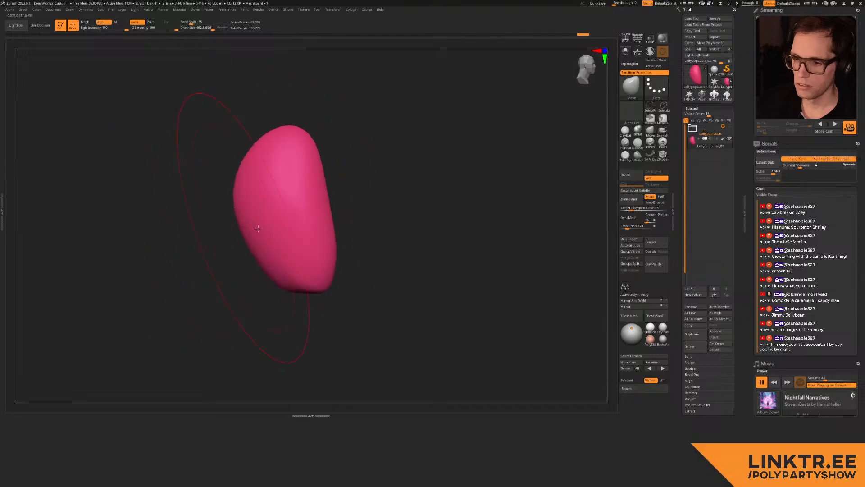
# Step: Delete the reshaped ball subtool and append a Sphere3D primitive in its place, selected and framed
pyautogui.click(695, 350)
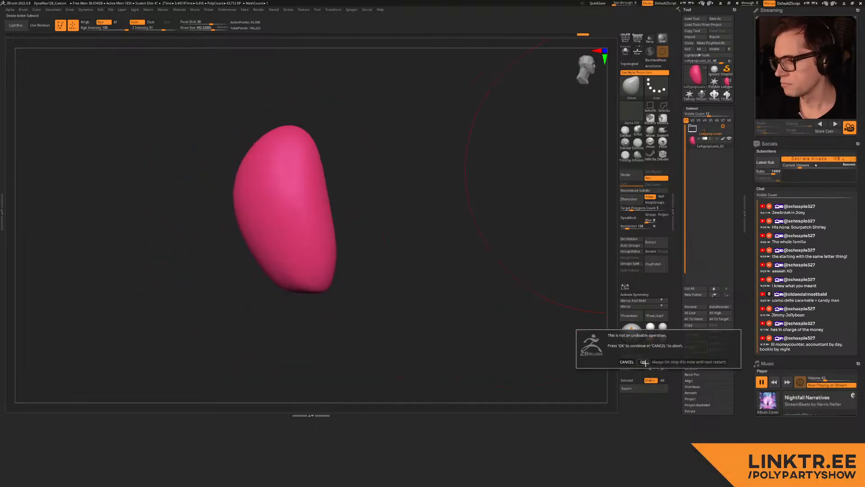
pyautogui.click(723, 332)
pyautogui.click(720, 331)
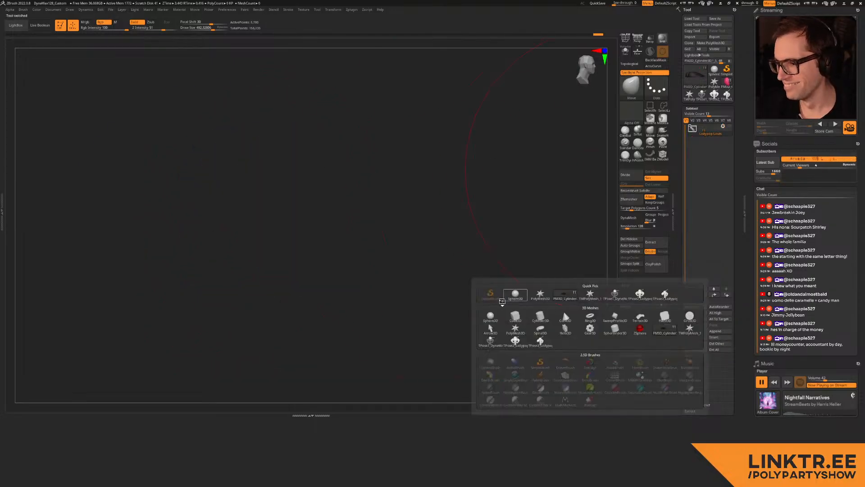
pyautogui.click(512, 297)
pyautogui.keyDown('alt'); pyautogui.click(356, 237); pyautogui.keyUp('alt')
pyautogui.press('f')
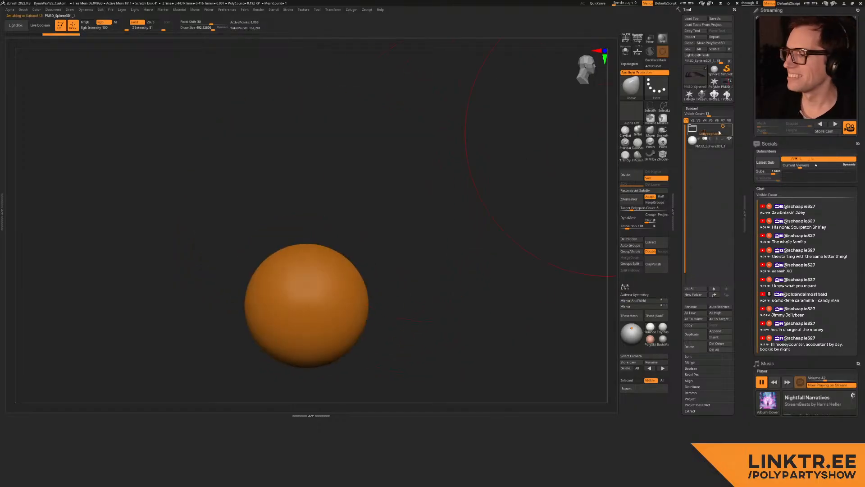
# Step: Show the full character as a size reference and narrow the sphere's width with the gizmo
pyautogui.click(730, 125)
pyautogui.press('w')
pyautogui.keyDown('alt'); pyautogui.moveTo(431, 265); pyautogui.dragTo(422, 156); pyautogui.keyUp('alt')
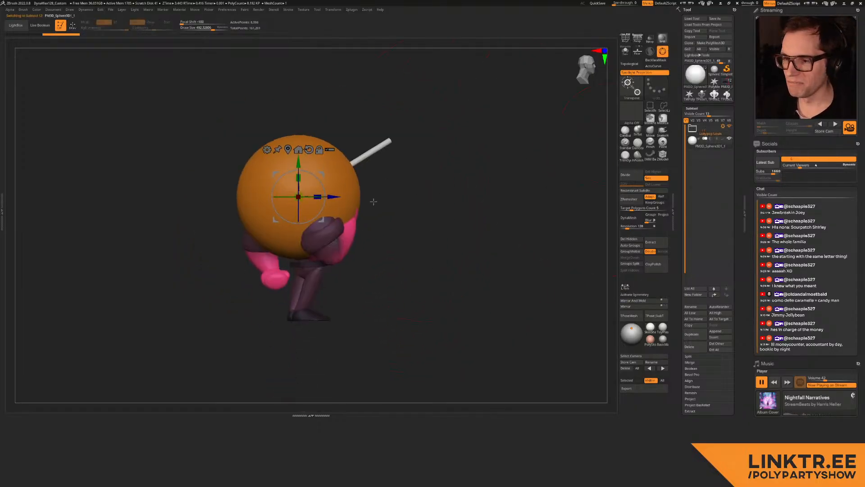
pyautogui.moveTo(351, 177); pyautogui.dragTo(331, 199)
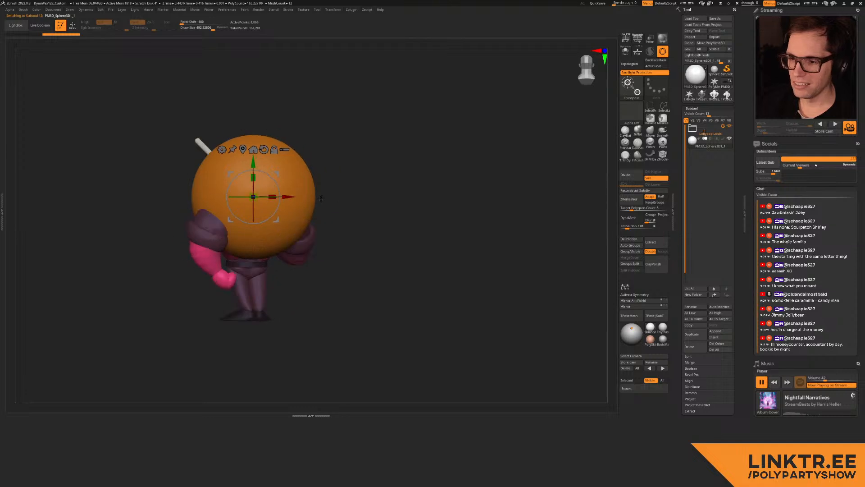
pyautogui.moveTo(358, 169); pyautogui.dragTo(353, 242)
pyautogui.moveTo(275, 194); pyautogui.dragTo(343, 171)
pyautogui.moveTo(272, 196)
pyautogui.mouseDown()
pyautogui.moveTo(265, 196)
pyautogui.moveTo(287, 194)
pyautogui.moveTo(192, 198)
pyautogui.mouseUp()
# Step: Activate symmetry and push the sphere into a tall, curved bean body with the Move brush
pyautogui.press('q')
pyautogui.press('s')
pyautogui.press('s')
pyautogui.hotkey('ctrl', 'z')
pyautogui.press('x')
pyautogui.press('s')
pyautogui.moveTo(237, 242); pyautogui.dragTo(255, 245)
pyautogui.moveTo(246, 180); pyautogui.dragTo(268, 172)
pyautogui.press('[')
pyautogui.press('[')
pyautogui.moveTo(228, 146)
pyautogui.mouseDown()
pyautogui.moveTo(217, 137)
pyautogui.moveTo(276, 146)
pyautogui.mouseUp()
pyautogui.moveTo(243, 245); pyautogui.dragTo(239, 248)
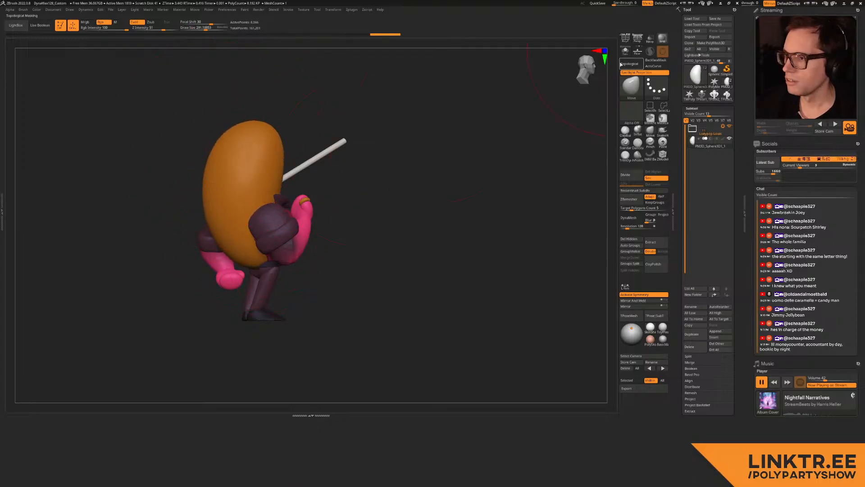
# Step: Hide the other character parts and bend the bean into a stronger curve along its concave side
pyautogui.click(729, 126)
pyautogui.keyDown('alt'); pyautogui.moveTo(305, 195); pyautogui.dragTo(308, 169); pyautogui.keyUp('alt')
pyautogui.press('s')
pyautogui.moveTo(287, 211); pyautogui.dragTo(311, 201)
pyautogui.moveTo(261, 223); pyautogui.dragTo(252, 235)
pyautogui.press('s')
pyautogui.moveTo(303, 198); pyautogui.dragTo(295, 207)
pyautogui.moveTo(255, 237); pyautogui.dragTo(258, 233)
pyautogui.moveTo(307, 216)
pyautogui.mouseDown()
pyautogui.moveTo(248, 197)
pyautogui.moveTo(209, 218)
pyautogui.moveTo(249, 197)
pyautogui.moveTo(250, 221)
pyautogui.moveTo(239, 224)
pyautogui.mouseUp()
# Step: Even out the bean's outer silhouette and round its lower end with a larger Move brush
pyautogui.press('s')
pyautogui.keyDown('shift'); pyautogui.moveTo(247, 172); pyautogui.dragTo(245, 208); pyautogui.keyUp('shift')
pyautogui.moveTo(272, 192)
pyautogui.mouseDown()
pyautogui.moveTo(309, 188)
pyautogui.moveTo(331, 198)
pyautogui.mouseUp()
pyautogui.moveTo(335, 230); pyautogui.dragTo(285, 242)
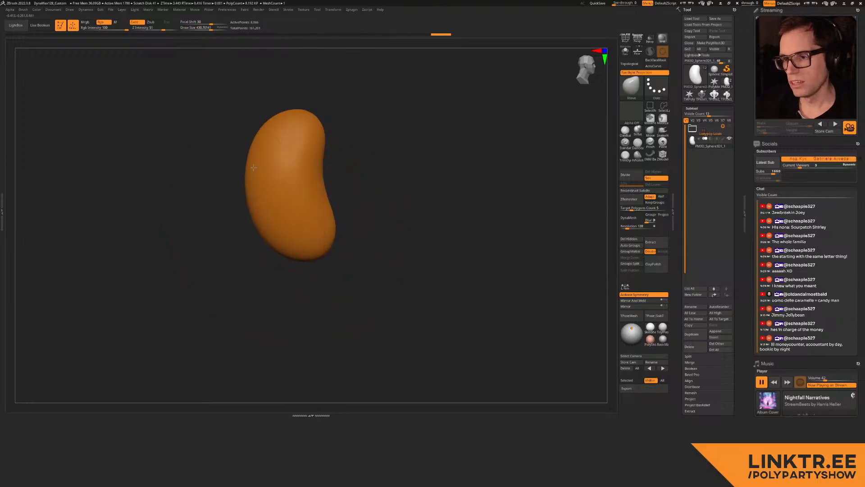
pyautogui.moveTo(330, 197)
pyautogui.mouseDown()
pyautogui.moveTo(320, 199)
pyautogui.moveTo(317, 183)
pyautogui.mouseUp()
pyautogui.press('s')
pyautogui.moveTo(364, 153); pyautogui.dragTo(372, 180)
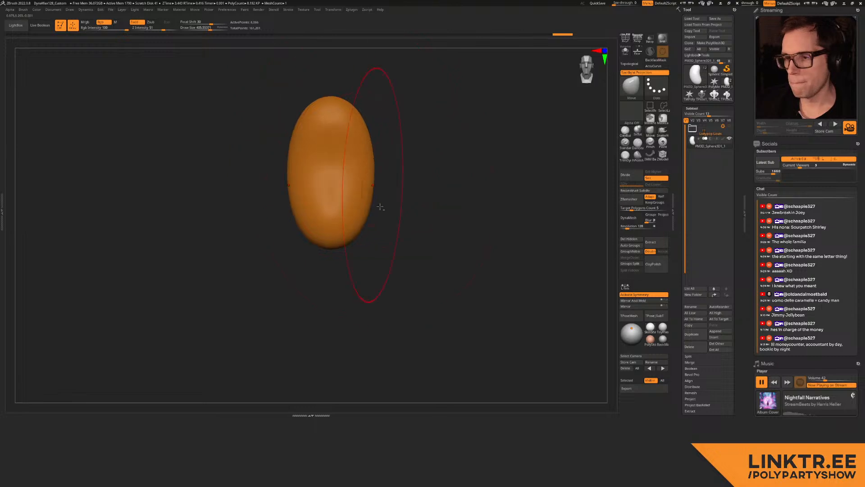
# Step: Append a Ring3D primitive and position it around the upper end of the bean
pyautogui.click(721, 331)
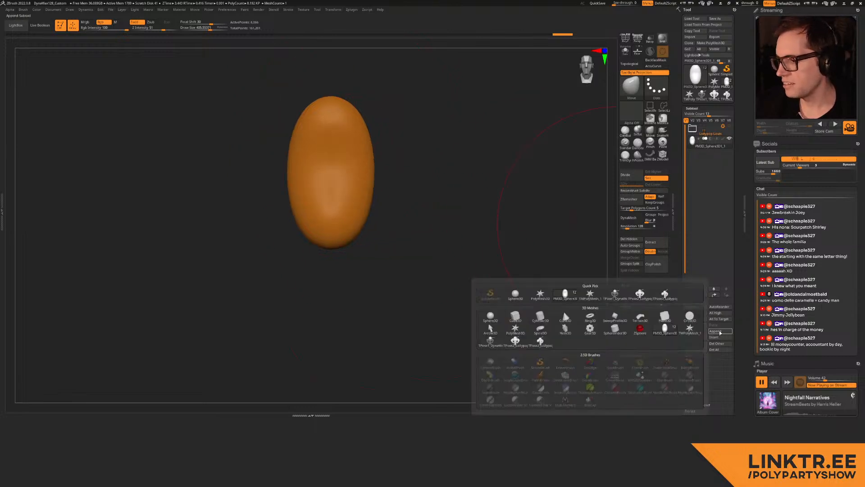
pyautogui.click(592, 317)
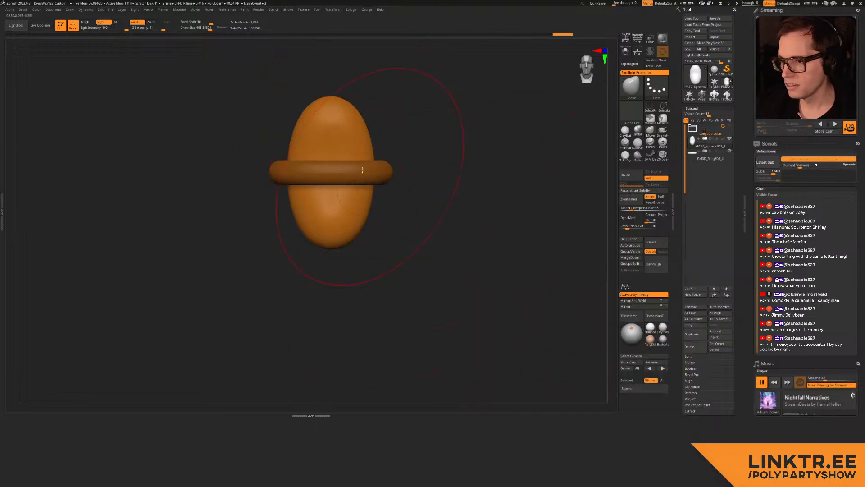
pyautogui.keyDown('alt'); pyautogui.click(382, 173); pyautogui.keyUp('alt')
pyautogui.keyDown('shift'); pyautogui.moveTo(383, 151); pyautogui.dragTo(357, 198, button='right'); pyautogui.keyUp('shift')
pyautogui.press('w')
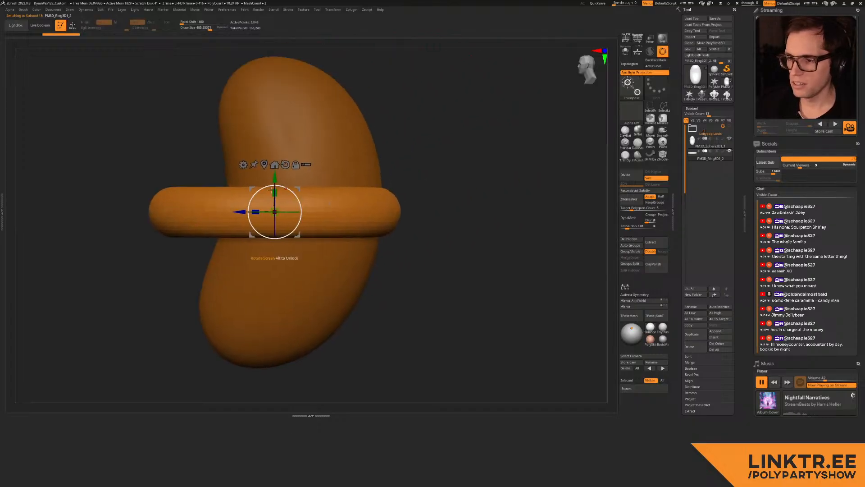
pyautogui.moveTo(301, 216)
pyautogui.mouseDown()
pyautogui.moveTo(313, 80)
pyautogui.moveTo(321, 81)
pyautogui.moveTo(305, 92)
pyautogui.mouseUp()
pyautogui.press('q')
pyautogui.moveTo(202, 129); pyautogui.dragTo(307, 122, button='right')
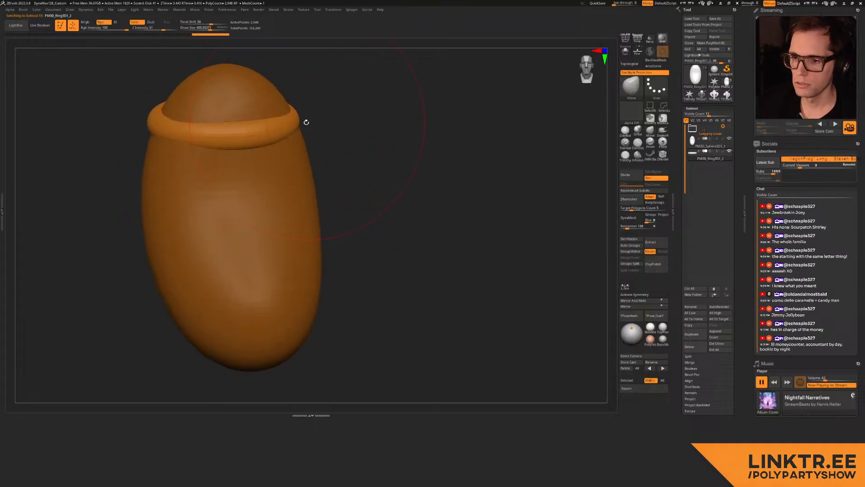
# Step: Delete the ring subtool and append a Cylinder3D primitive in its place, making it the active subtool
pyautogui.click(689, 349)
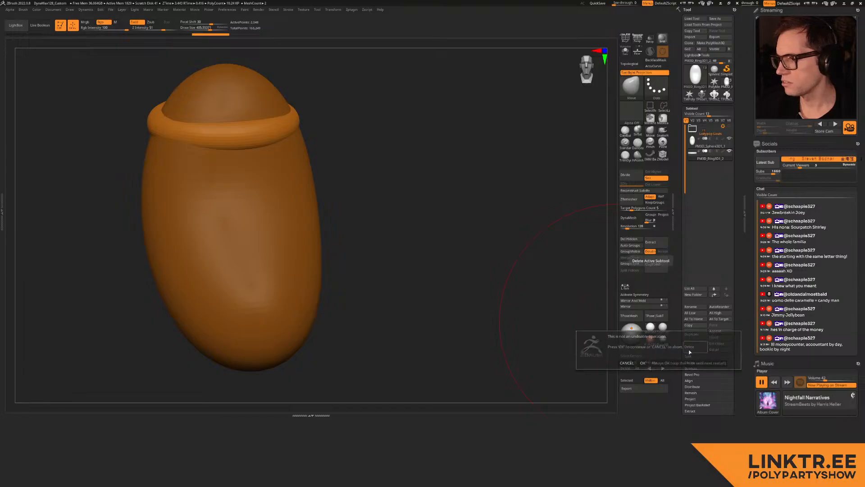
pyautogui.click(723, 337)
pyautogui.click(723, 337)
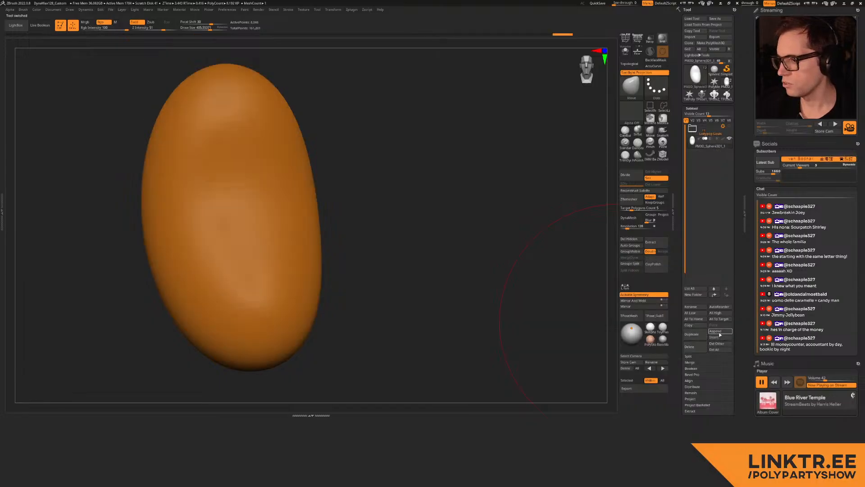
pyautogui.click(719, 334)
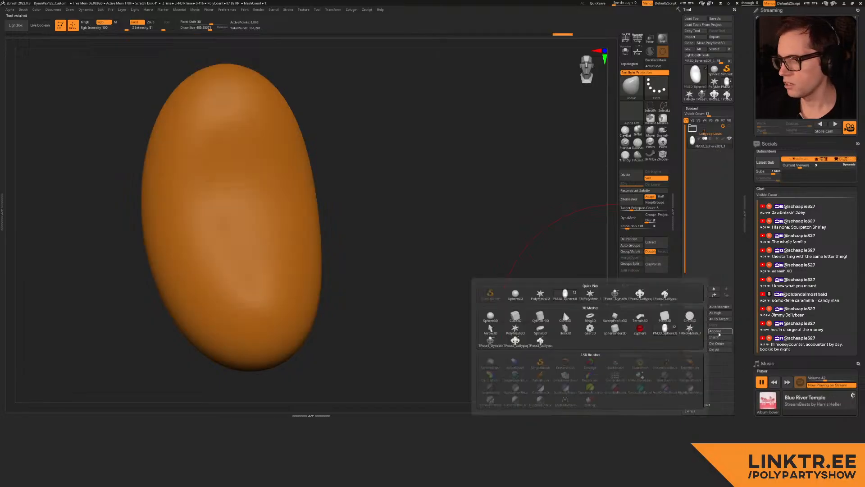
pyautogui.click(538, 316)
pyautogui.keyDown('alt'); pyautogui.click(317, 187); pyautogui.keyUp('alt')
# Step: Turn on polyframes, isolate one thin horizontal slice of the cylinder's side and delete the hidden geometry
pyautogui.keyDown('ctrl'); pyautogui.moveTo(317, 187); pyautogui.dragTo(292, 208, button='right'); pyautogui.keyUp('ctrl')
pyautogui.keyDown('shift'); pyautogui.moveTo(292, 207); pyautogui.dragTo(289, 210, button='right'); pyautogui.keyUp('shift')
pyautogui.hotkey('shift', 'f')
pyautogui.keyDown('alt'); pyautogui.moveTo(380, 175); pyautogui.dragTo(405, 158, button='right'); pyautogui.keyUp('alt')
pyautogui.keyDown('ctrl'); pyautogui.keyDown('alt'); pyautogui.keyDown('shift'); pyautogui.moveTo(405, 157); pyautogui.dragTo(120, 179); pyautogui.keyUp('shift'); pyautogui.keyUp('alt'); pyautogui.keyUp('ctrl')
pyautogui.moveTo(445, 91)
pyautogui.keyDown('ctrl'); pyautogui.keyDown('shift'); pyautogui.mouseDown()
pyautogui.moveTo(404, 115)
pyautogui.moveTo(103, 155)
pyautogui.mouseUp(); pyautogui.keyUp('shift'); pyautogui.keyUp('ctrl')
pyautogui.press('b')
pyautogui.press('m')
pyautogui.press('v')
pyautogui.click(630, 240)
# Step: Centre the gizmo on the cylinder band and move, scale and tilt it around the bean's upper end
pyautogui.press('w')
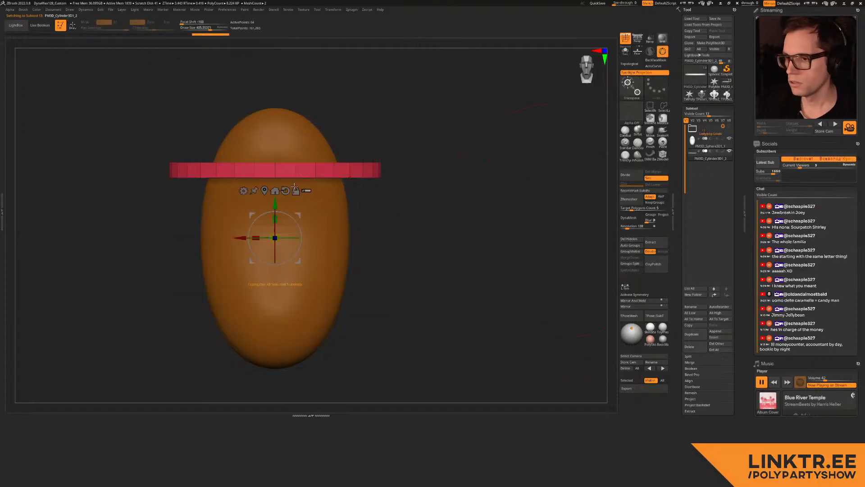
pyautogui.click(265, 192)
pyautogui.moveTo(278, 135); pyautogui.dragTo(278, 128)
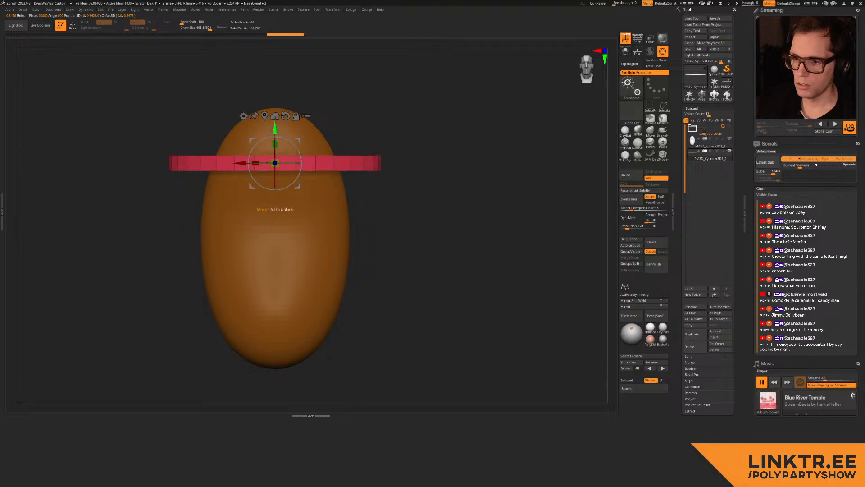
pyautogui.moveTo(273, 178); pyautogui.dragTo(273, 194)
pyautogui.moveTo(275, 163)
pyautogui.mouseDown()
pyautogui.moveTo(237, 185)
pyautogui.moveTo(266, 168)
pyautogui.mouseUp()
pyautogui.keyDown('shift'); pyautogui.moveTo(372, 177); pyautogui.dragTo(293, 182); pyautogui.keyUp('shift')
pyautogui.moveTo(377, 141); pyautogui.dragTo(378, 130)
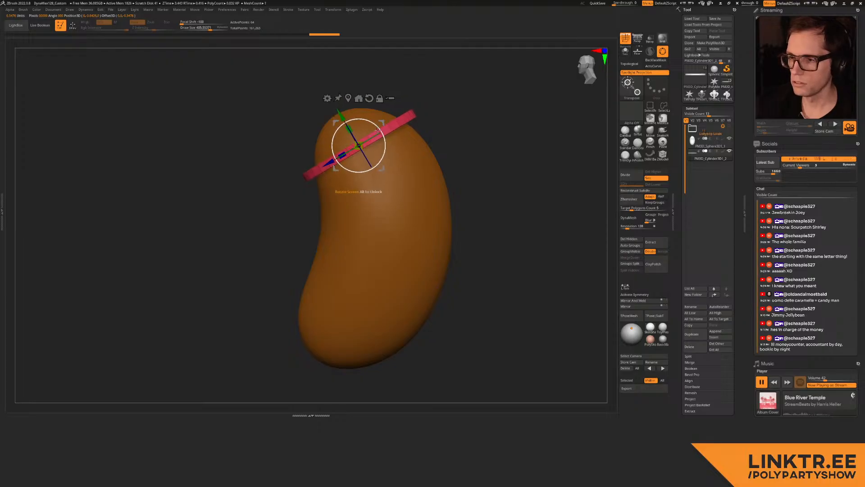
# Step: Scale down and shift the tilted band so it sits snugly around the bean's upper end
pyautogui.press('q')
pyautogui.moveTo(433, 173)
pyautogui.keyDown('alt'); pyautogui.mouseDown()
pyautogui.moveTo(399, 148)
pyautogui.moveTo(411, 168)
pyautogui.moveTo(382, 169)
pyautogui.moveTo(421, 167)
pyautogui.moveTo(378, 182)
pyautogui.moveTo(302, 94)
pyautogui.mouseUp(); pyautogui.keyUp('alt')
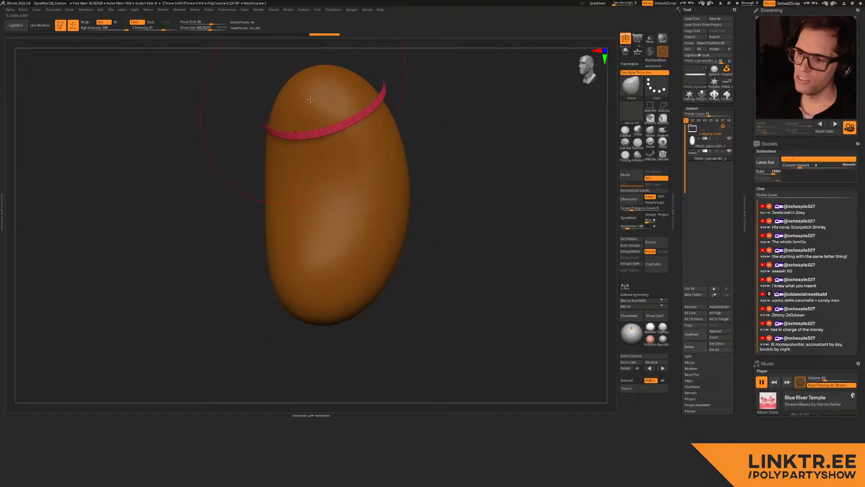
pyautogui.moveTo(319, 197); pyautogui.dragTo(388, 122)
pyautogui.moveTo(351, 179); pyautogui.dragTo(384, 111)
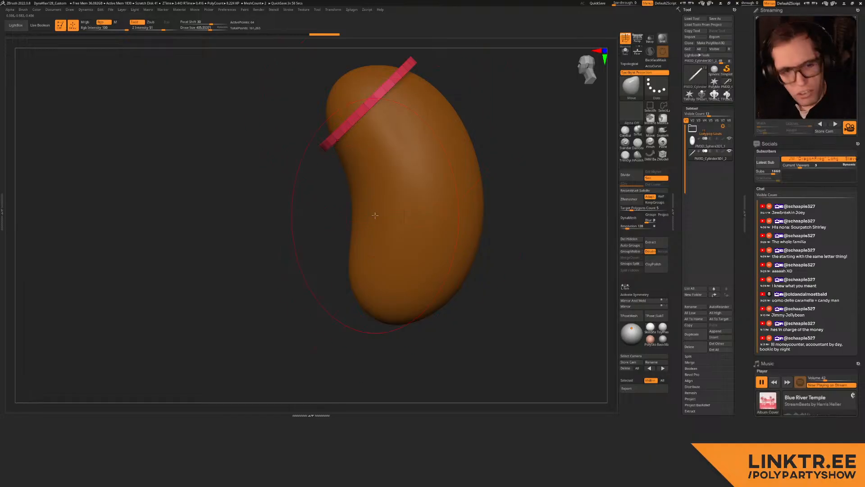
pyautogui.keyDown('alt'); pyautogui.moveTo(368, 130); pyautogui.dragTo(332, 189, button='right'); pyautogui.keyUp('alt')
pyautogui.press('r')
pyautogui.moveTo(339, 120); pyautogui.dragTo(325, 104)
pyautogui.moveTo(354, 136)
pyautogui.mouseDown()
pyautogui.moveTo(325, 135)
pyautogui.moveTo(350, 134)
pyautogui.mouseUp()
pyautogui.press('q')
pyautogui.moveTo(350, 134)
pyautogui.keyDown('alt'); pyautogui.mouseDown(button='right')
pyautogui.moveTo(317, 107)
pyautogui.moveTo(348, 153)
pyautogui.moveTo(335, 159)
pyautogui.moveTo(347, 144)
pyautogui.moveTo(410, 146)
pyautogui.mouseUp(button='right'); pyautogui.keyUp('alt')
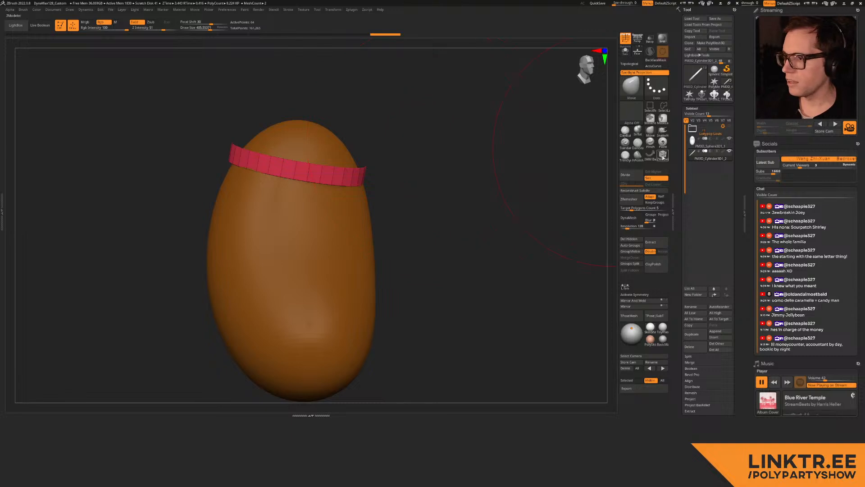
# Step: Give the band thickness with the ZModeler brush by extruding its whole polygroup
pyautogui.click(661, 155)
pyautogui.click(643, 173)
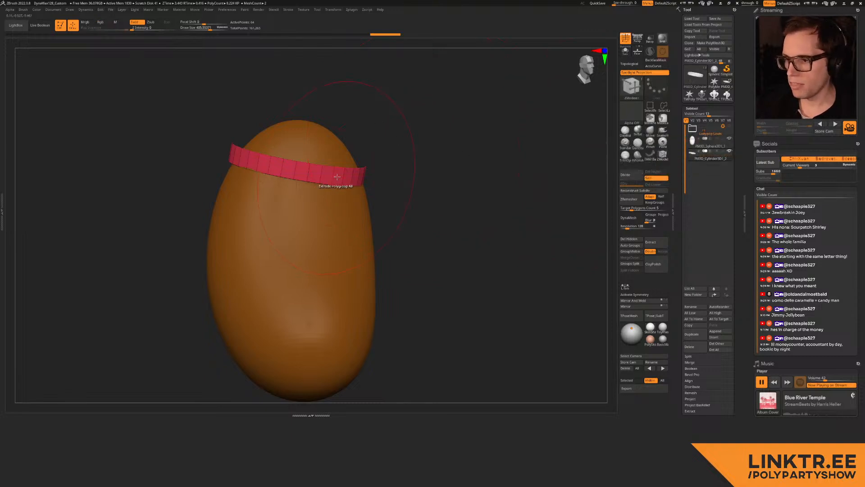
pyautogui.moveTo(398, 147); pyautogui.dragTo(367, 182, button='right')
pyautogui.press('w')
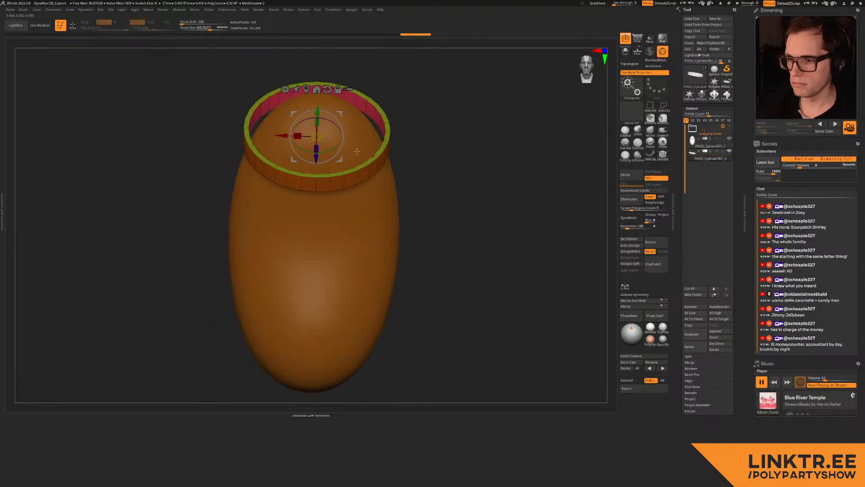
pyautogui.moveTo(433, 198); pyautogui.dragTo(426, 149, button='right')
pyautogui.press('q')
pyautogui.moveTo(387, 171); pyautogui.dragTo(436, 166, button='right')
pyautogui.keyDown('alt'); pyautogui.moveTo(412, 193); pyautogui.dragTo(409, 157, button='right'); pyautogui.keyUp('alt')
pyautogui.moveTo(410, 157)
pyautogui.mouseDown(button='right')
pyautogui.moveTo(402, 181)
pyautogui.moveTo(419, 161)
pyautogui.mouseUp(button='right')
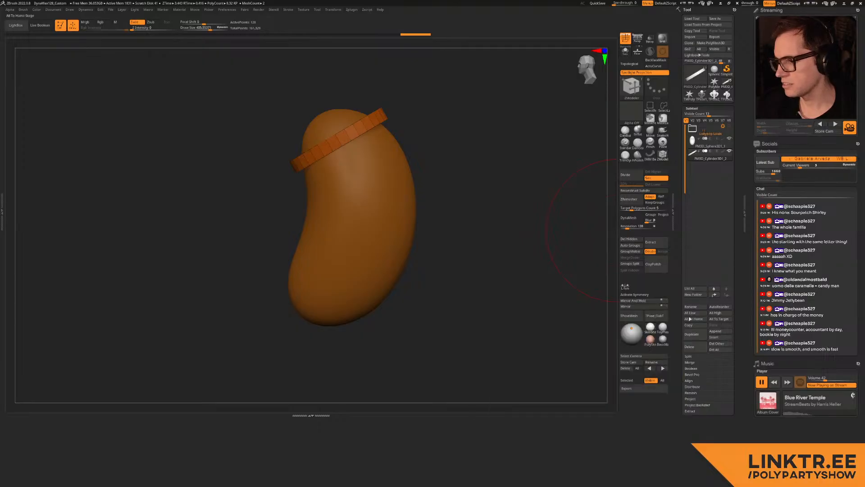
# Step: Append a Sphere3D primitive and flatten, tilt and move it into a thin disc at the band's front as a cap visor
pyautogui.click(719, 331)
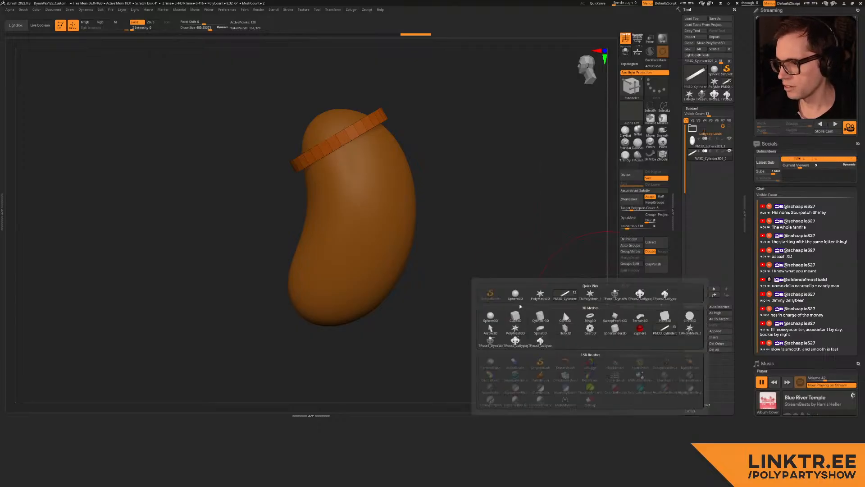
pyautogui.click(491, 317)
pyautogui.press('w')
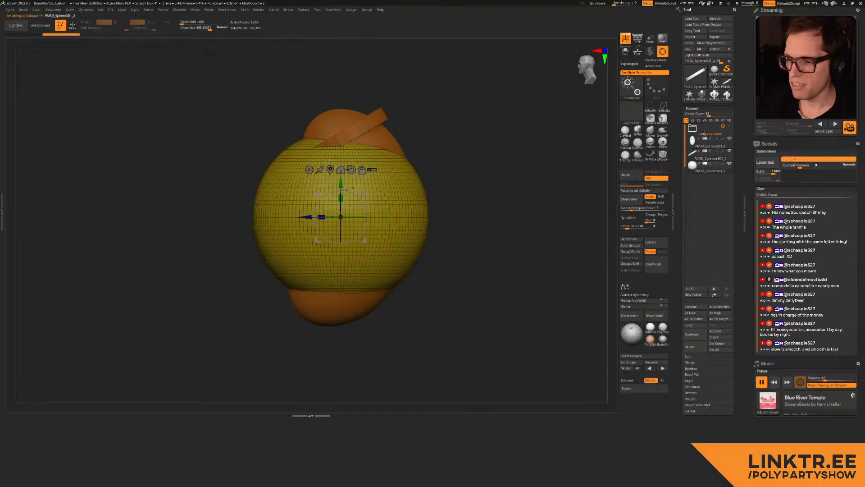
pyautogui.moveTo(342, 197); pyautogui.dragTo(321, 381)
pyautogui.moveTo(364, 195); pyautogui.dragTo(316, 142)
pyautogui.moveTo(314, 148); pyautogui.dragTo(315, 126)
pyautogui.moveTo(316, 126); pyautogui.dragTo(288, 150, button='right')
pyautogui.moveTo(297, 160); pyautogui.dragTo(283, 177)
pyautogui.moveTo(291, 171)
pyautogui.mouseDown(button='right')
pyautogui.moveTo(303, 176)
pyautogui.moveTo(304, 195)
pyautogui.moveTo(289, 196)
pyautogui.mouseUp(button='right')
pyautogui.press('q')
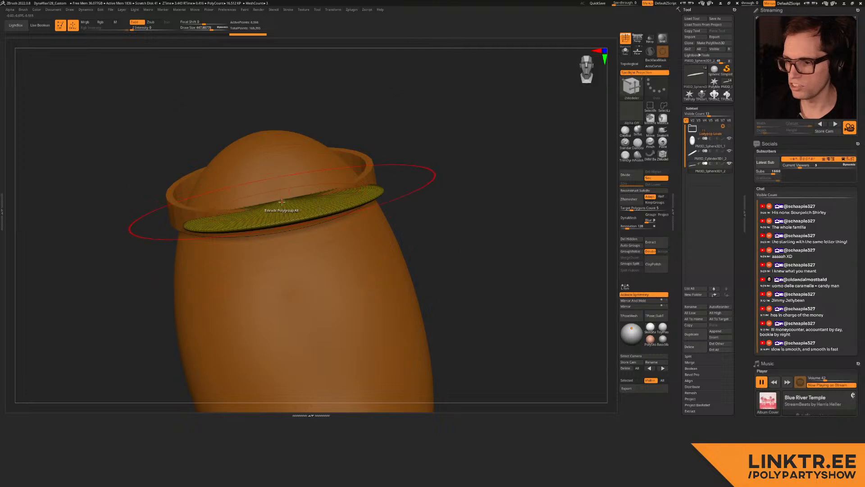
# Step: Arch the visor disc upward with a large Move brush and fit it against the band's front
pyautogui.click(650, 130)
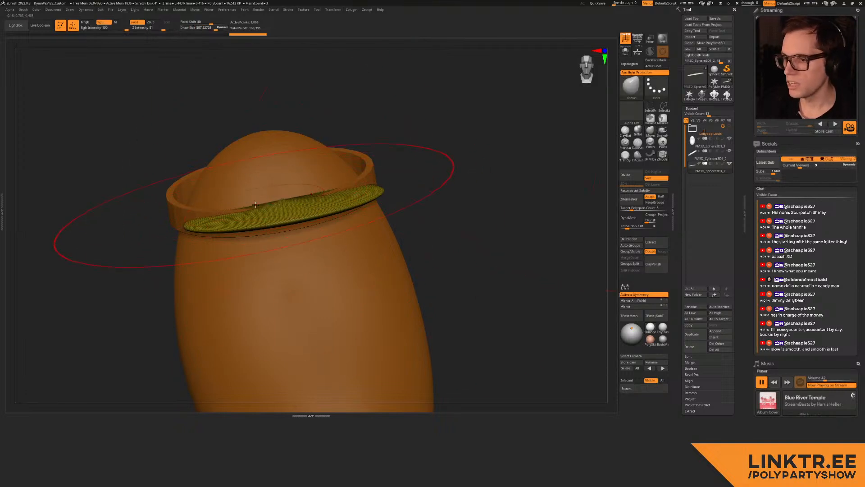
pyautogui.moveTo(269, 204); pyautogui.dragTo(270, 180)
pyautogui.moveTo(255, 200); pyautogui.dragTo(271, 183, button='right')
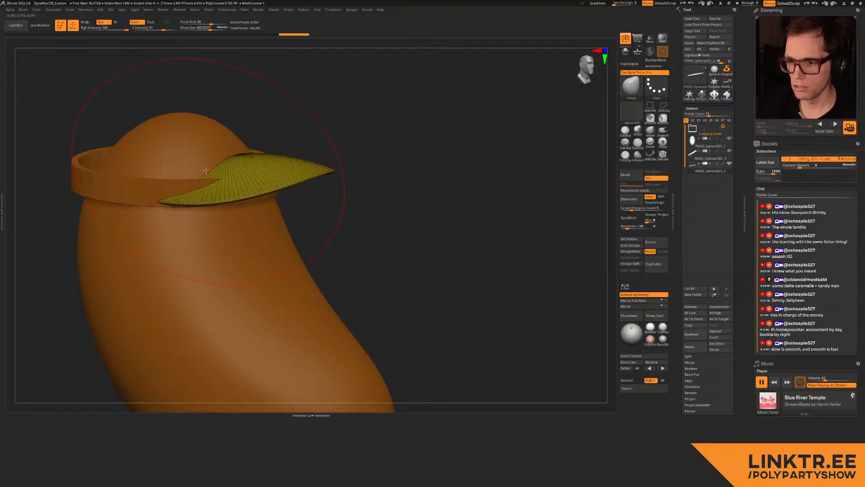
pyautogui.moveTo(222, 177); pyautogui.dragTo(213, 147)
pyautogui.moveTo(290, 163); pyautogui.dragTo(316, 171)
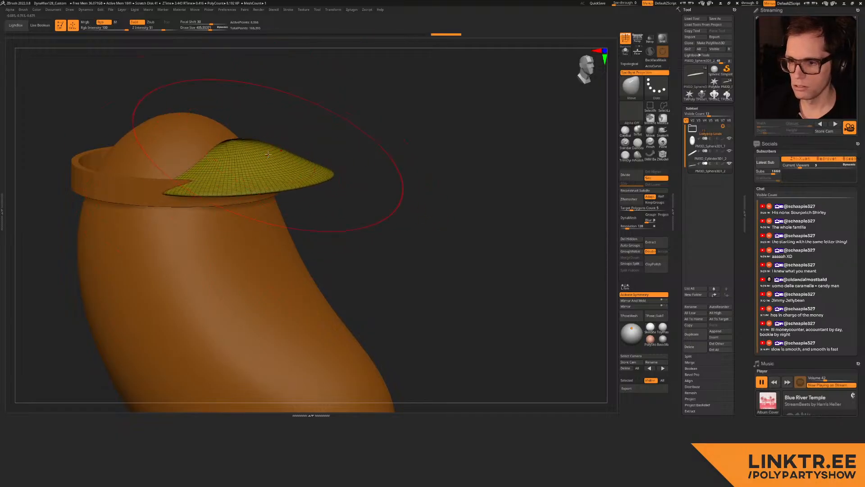
pyautogui.press('w')
pyautogui.moveTo(259, 161); pyautogui.dragTo(282, 146, button='right')
pyautogui.moveTo(226, 159)
pyautogui.mouseDown()
pyautogui.moveTo(238, 177)
pyautogui.moveTo(228, 182)
pyautogui.mouseUp()
pyautogui.press('q')
# Step: Round and widen the visor's front edge with a smaller Move brush under X symmetry
pyautogui.keyDown('alt'); pyautogui.click(206, 172); pyautogui.keyUp('alt')
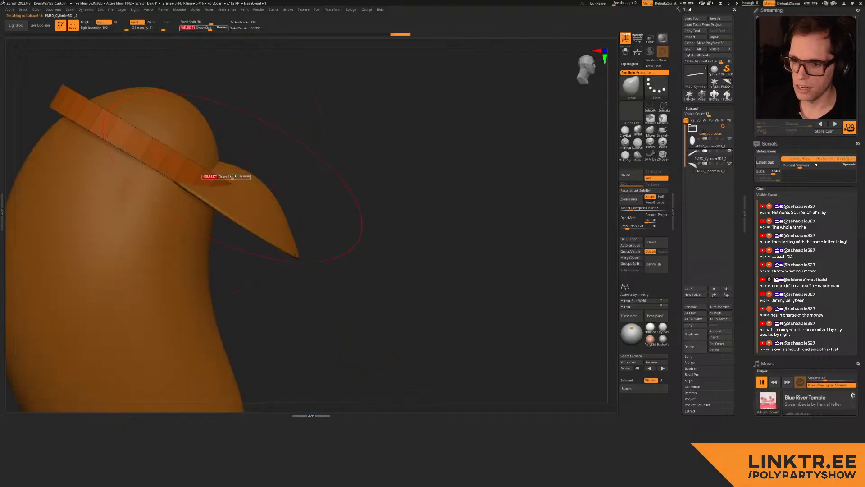
pyautogui.moveTo(271, 156); pyautogui.dragTo(194, 181, button='right')
pyautogui.hotkey('ctrl', 'z')
pyautogui.moveTo(310, 158)
pyautogui.keyDown('shift'); pyautogui.mouseDown(button='right')
pyautogui.moveTo(255, 151)
pyautogui.moveTo(298, 137)
pyautogui.moveTo(354, 157)
pyautogui.mouseUp(button='right'); pyautogui.keyUp('shift')
pyautogui.press('x')
pyautogui.press('s')
pyautogui.moveTo(255, 177); pyautogui.dragTo(264, 146)
pyautogui.moveTo(194, 178)
pyautogui.mouseDown(button='right')
pyautogui.moveTo(223, 184)
pyautogui.moveTo(222, 153)
pyautogui.moveTo(177, 143)
pyautogui.mouseUp(button='right')
pyautogui.moveTo(194, 138); pyautogui.dragTo(166, 168)
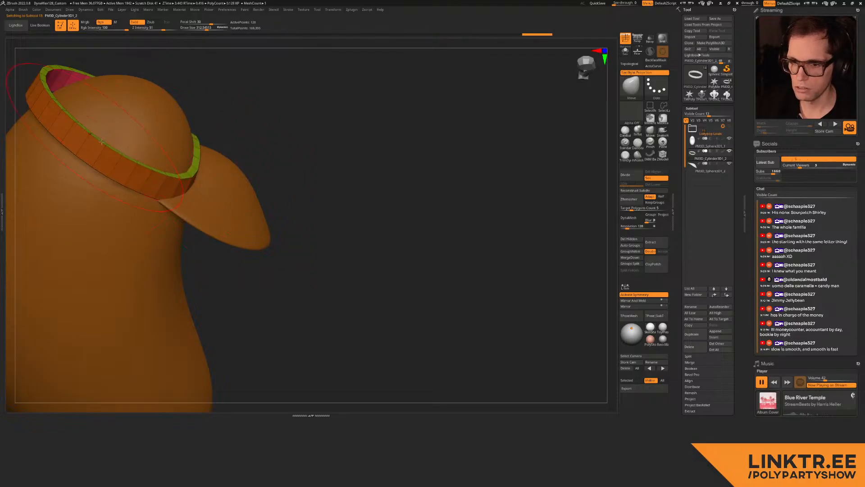
# Step: Adjust the Move brush size and reshape the band's side to follow the bean's head
pyautogui.keyDown('alt'); pyautogui.moveTo(93, 136); pyautogui.dragTo(184, 189, button='right'); pyautogui.keyUp('alt')
pyautogui.press('s')
pyautogui.moveTo(116, 144)
pyautogui.mouseDown()
pyautogui.moveTo(158, 155)
pyautogui.moveTo(127, 137)
pyautogui.moveTo(122, 123)
pyautogui.mouseUp()
pyautogui.hotkey('ctrl', 'z')
pyautogui.press('s')
pyautogui.press('s')
pyautogui.moveTo(118, 149)
pyautogui.mouseDown()
pyautogui.moveTo(164, 142)
pyautogui.moveTo(134, 162)
pyautogui.moveTo(136, 139)
pyautogui.moveTo(168, 143)
pyautogui.moveTo(121, 157)
pyautogui.mouseUp()
pyautogui.press('s')
pyautogui.moveTo(127, 118); pyautogui.dragTo(165, 172, button='right')
# Step: Arch the front of the band above the visor with the Move brush and turn off polyframes
pyautogui.moveTo(152, 141); pyautogui.dragTo(158, 150)
pyautogui.moveTo(193, 123); pyautogui.dragTo(197, 138)
pyautogui.moveTo(227, 131)
pyautogui.mouseDown()
pyautogui.moveTo(223, 140)
pyautogui.moveTo(246, 168)
pyautogui.mouseUp()
pyautogui.moveTo(246, 168)
pyautogui.mouseDown(button='right')
pyautogui.moveTo(247, 148)
pyautogui.moveTo(233, 151)
pyautogui.moveTo(253, 148)
pyautogui.moveTo(240, 141)
pyautogui.moveTo(249, 173)
pyautogui.mouseUp(button='right')
pyautogui.moveTo(236, 161)
pyautogui.mouseDown()
pyautogui.moveTo(236, 168)
pyautogui.moveTo(210, 163)
pyautogui.moveTo(188, 151)
pyautogui.mouseUp()
pyautogui.keyDown('alt'); pyautogui.moveTo(156, 148); pyautogui.dragTo(243, 145, button='right'); pyautogui.keyUp('alt')
pyautogui.moveTo(244, 145)
pyautogui.keyDown('ctrl'); pyautogui.mouseDown(button='right')
pyautogui.moveTo(228, 156)
pyautogui.moveTo(233, 149)
pyautogui.moveTo(241, 158)
pyautogui.moveTo(268, 139)
pyautogui.moveTo(252, 146)
pyautogui.moveTo(234, 131)
pyautogui.mouseUp(button='right'); pyautogui.keyUp('ctrl')
pyautogui.hotkey('shift', 'f')
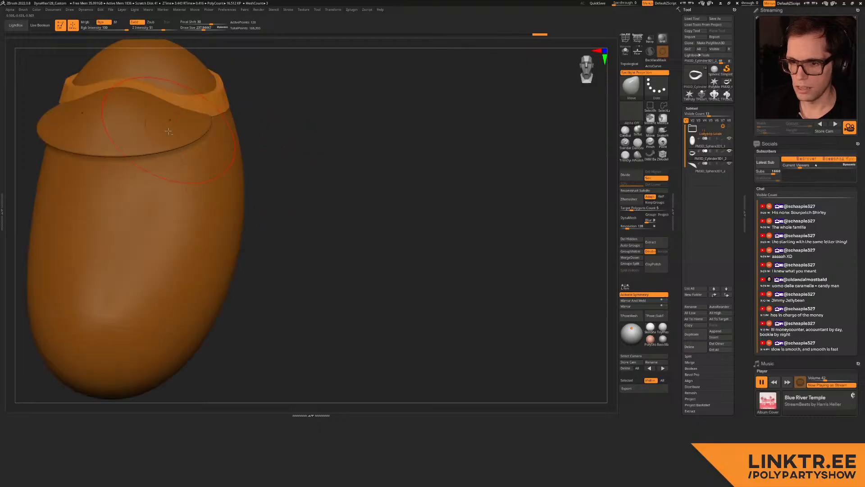
# Step: Activate the visor subtool and undo its Move brush edits back to the flat disc
pyautogui.keyDown('alt'); pyautogui.click(168, 130); pyautogui.keyUp('alt')
pyautogui.keyDown('alt'); pyautogui.moveTo(168, 130); pyautogui.dragTo(265, 135, button='right'); pyautogui.keyUp('alt')
pyautogui.moveTo(266, 135); pyautogui.dragTo(168, 146, button='right')
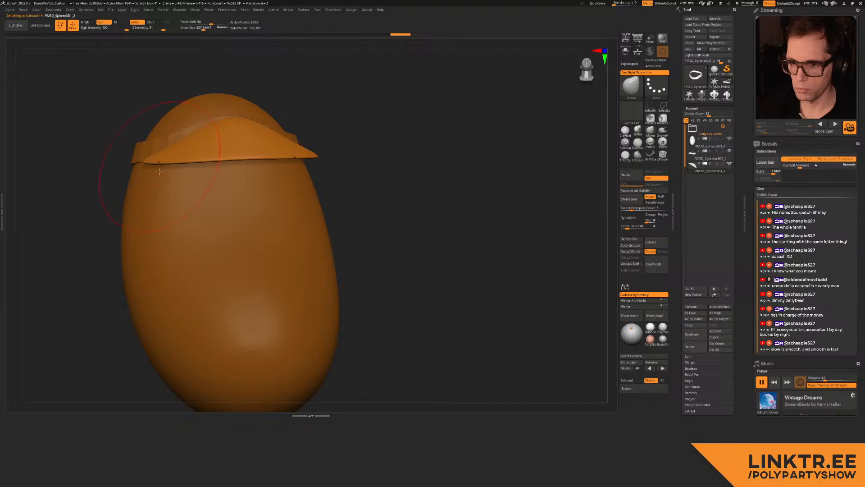
pyautogui.moveTo(147, 160); pyautogui.dragTo(150, 159)
pyautogui.keyDown('alt'); pyautogui.moveTo(210, 148); pyautogui.dragTo(239, 150, button='right'); pyautogui.keyUp('alt')
pyautogui.hotkey('ctrl', 'z')
pyautogui.hotkey('ctrl', 'z')
pyautogui.hotkey('ctrl', 'z')
pyautogui.hotkey('ctrl', 'z')
pyautogui.hotkey('ctrl', 'z')
pyautogui.hotkey('ctrl', 'z')
pyautogui.hotkey('ctrl', 'z')
pyautogui.hotkey('ctrl', 'z')
pyautogui.hotkey('ctrl', 'z')
pyautogui.hotkey('ctrl', 'z')
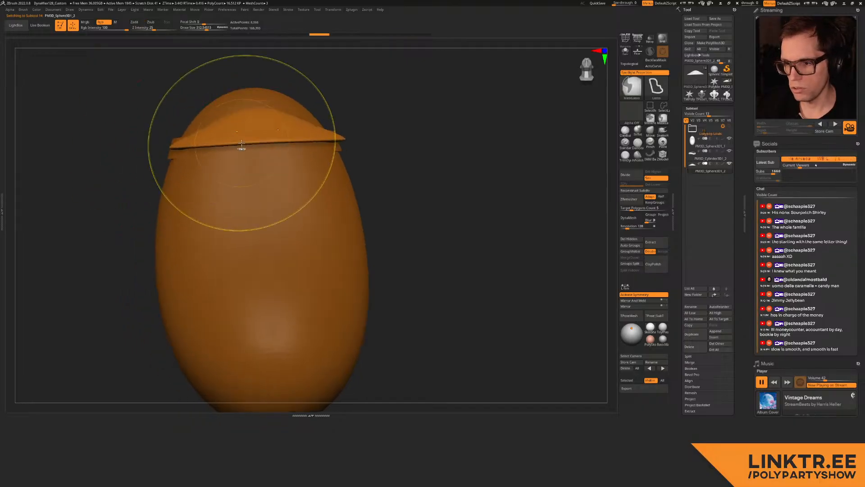
pyautogui.hotkey('ctrl', 'z')
pyautogui.hotkey('ctrl', 'z')
pyautogui.hotkey('ctrl', 'z')
pyautogui.hotkey('ctrl', 'z')
pyautogui.hotkey('ctrl', 'z')
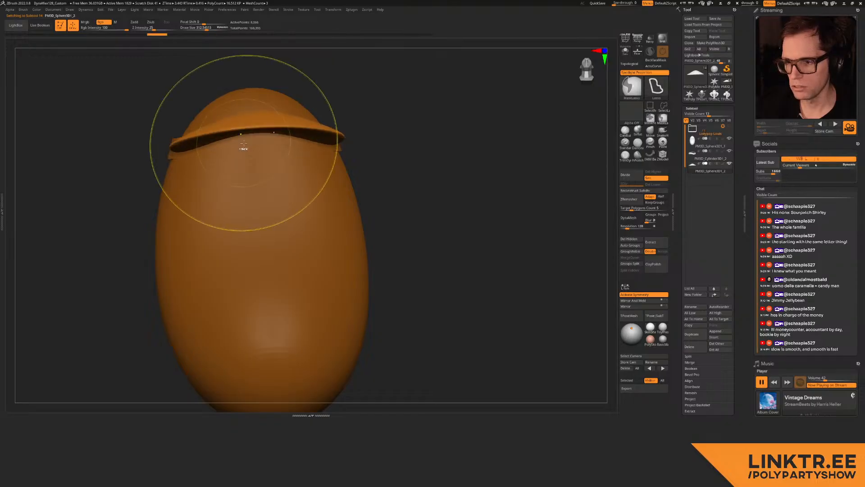
# Step: Apply the Deformer Soft modifier to the visor disc and try selecting control points of its cage
pyautogui.keyDown('alt'); pyautogui.moveTo(380, 105); pyautogui.dragTo(391, 123, button='right'); pyautogui.keyUp('alt')
pyautogui.press('w')
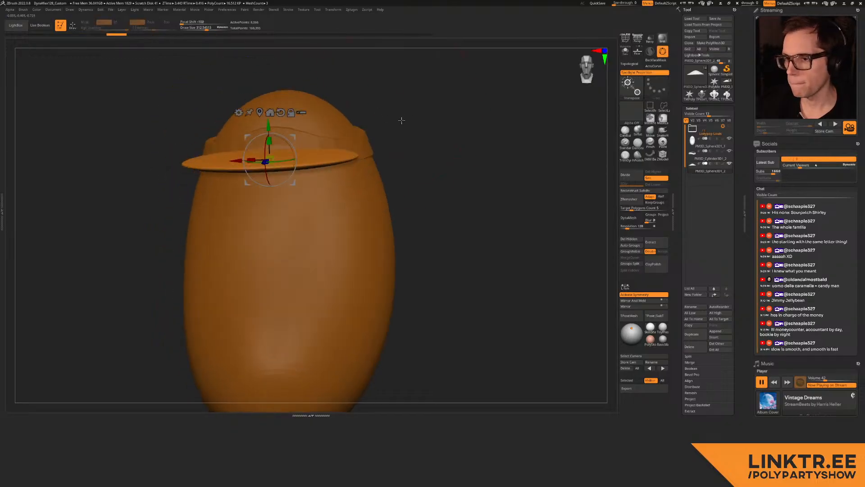
pyautogui.click(239, 117)
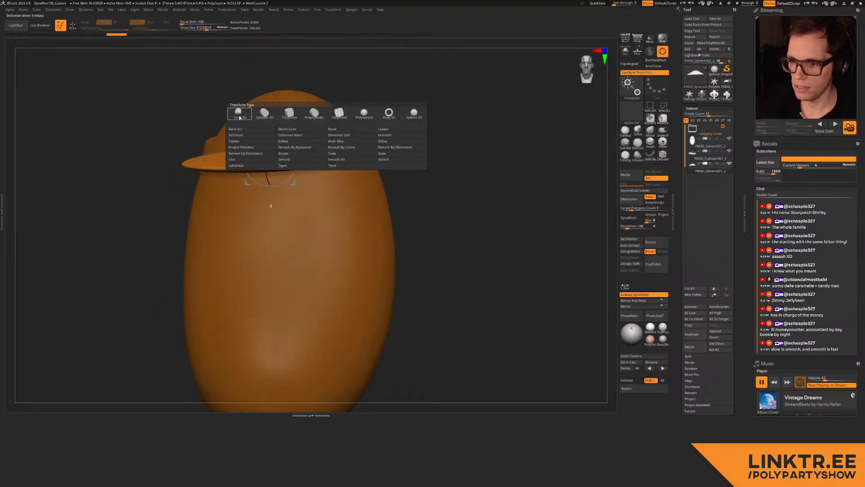
pyautogui.click(346, 135)
pyautogui.keyDown('shift'); pyautogui.moveTo(373, 136); pyautogui.dragTo(413, 88); pyautogui.keyUp('shift')
pyautogui.press('x')
pyautogui.keyDown('ctrl'); pyautogui.moveTo(322, 207); pyautogui.dragTo(415, 143); pyautogui.keyUp('ctrl')
pyautogui.moveTo(323, 138)
pyautogui.keyDown('ctrl'); pyautogui.mouseDown()
pyautogui.moveTo(425, 131)
pyautogui.moveTo(383, 152)
pyautogui.mouseUp(); pyautogui.keyUp('ctrl')
pyautogui.keyDown('ctrl'); pyautogui.click(426, 132); pyautogui.keyUp('ctrl')
pyautogui.keyDown('alt'); pyautogui.click(377, 143); pyautogui.keyUp('alt')
pyautogui.hotkey('ctrl', 'z')
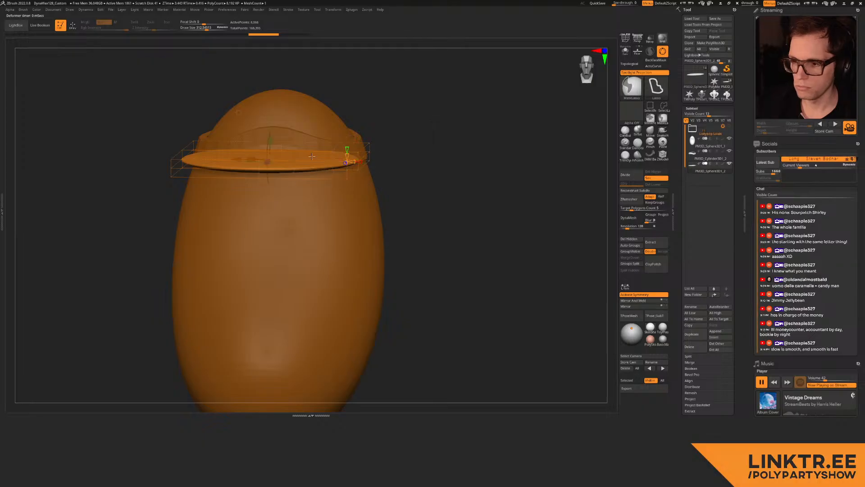
# Step: Centre the deformer cage on the visor disc and select the control points at both of its side ends
pyautogui.click(260, 112)
pyautogui.moveTo(195, 106); pyautogui.dragTo(224, 103)
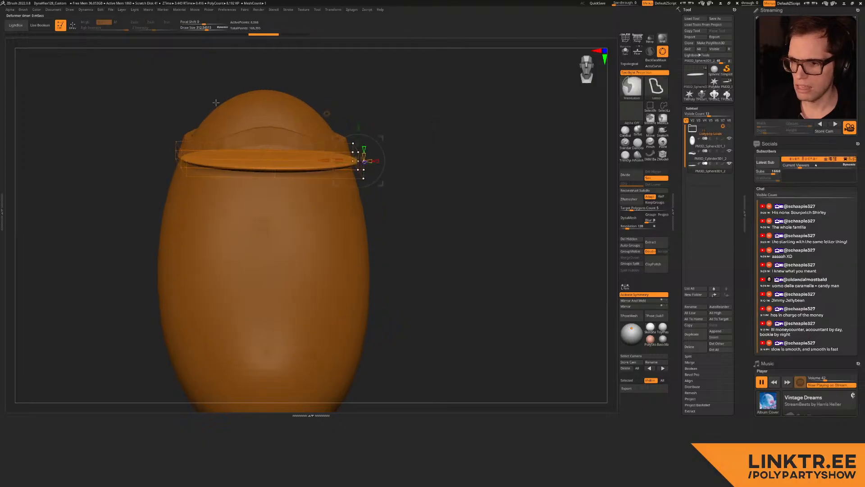
pyautogui.keyDown('ctrl'); pyautogui.moveTo(145, 125); pyautogui.dragTo(149, 108); pyautogui.keyUp('ctrl')
pyautogui.keyDown('ctrl'); pyautogui.moveTo(150, 197); pyautogui.dragTo(169, 95); pyautogui.keyUp('ctrl')
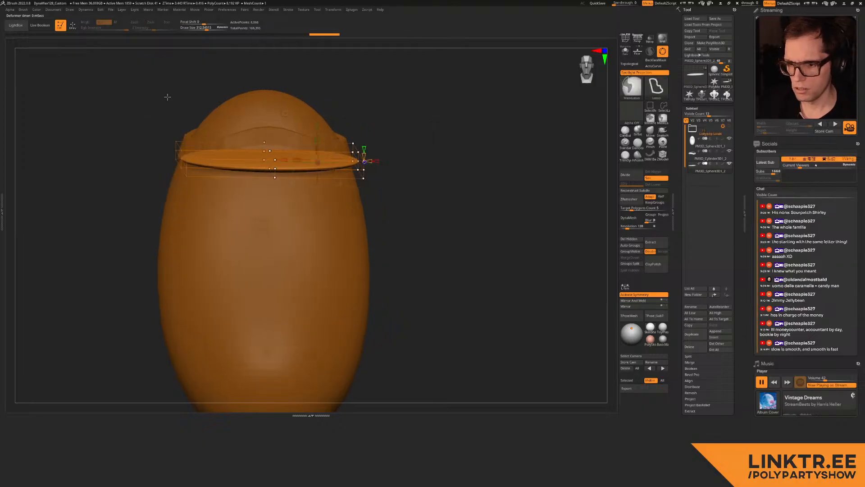
pyautogui.moveTo(346, 93)
pyautogui.keyDown('ctrl'); pyautogui.mouseDown()
pyautogui.moveTo(395, 111)
pyautogui.moveTo(398, 94)
pyautogui.mouseUp(); pyautogui.keyUp('ctrl')
pyautogui.keyDown('ctrl'); pyautogui.click(405, 122); pyautogui.keyUp('ctrl')
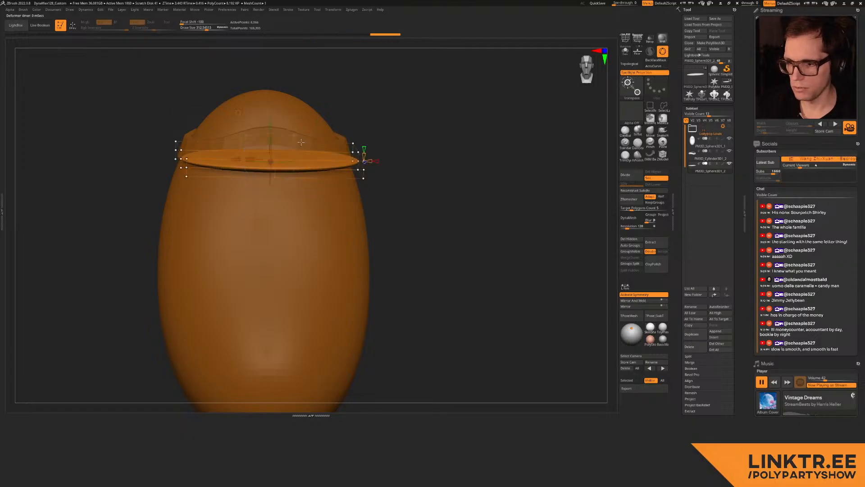
pyautogui.moveTo(296, 137); pyautogui.dragTo(334, 136)
pyautogui.hotkey('ctrl', 'z')
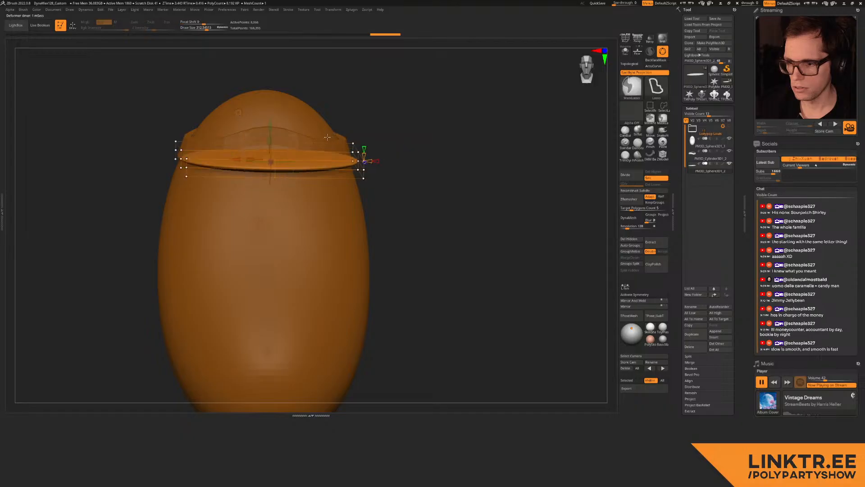
pyautogui.moveTo(383, 154); pyautogui.dragTo(386, 144)
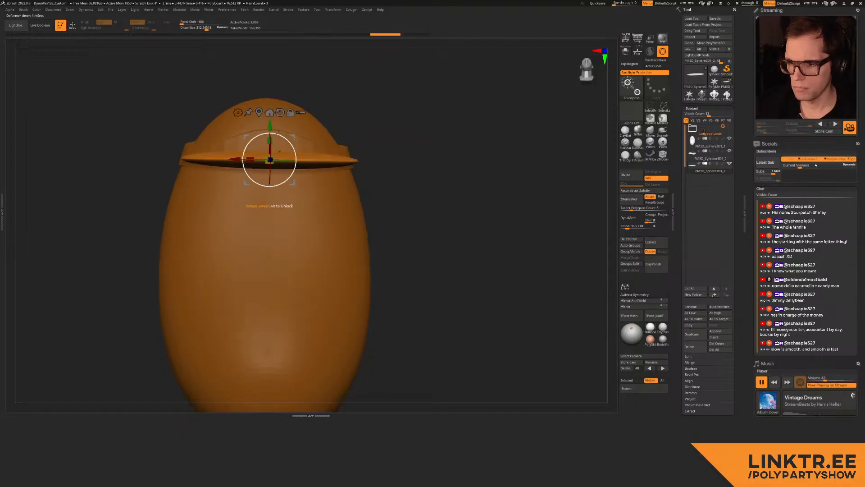
# Step: Lower the disc in front of the bean and bend its side ends down into an arch with the soft deformer
pyautogui.moveTo(269, 127); pyautogui.dragTo(249, 234)
pyautogui.hotkey('ctrl', 'z')
pyautogui.keyDown('shift'); pyautogui.moveTo(371, 185); pyautogui.dragTo(360, 170); pyautogui.keyUp('shift')
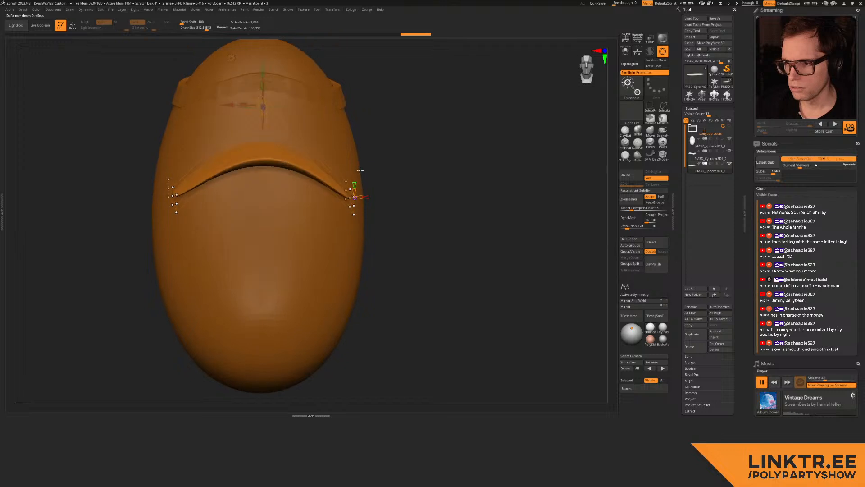
pyautogui.moveTo(289, 80)
pyautogui.mouseDown()
pyautogui.moveTo(308, 95)
pyautogui.moveTo(278, 71)
pyautogui.mouseUp()
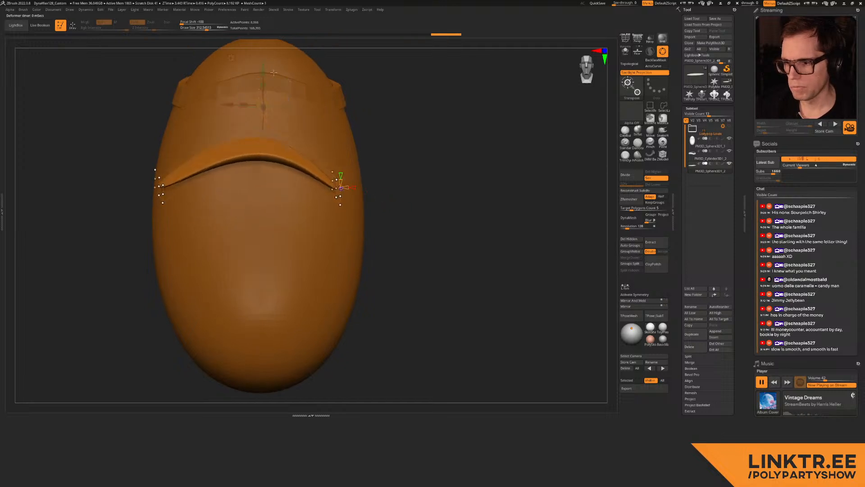
pyautogui.hotkey('ctrl', 'z')
pyautogui.press('q')
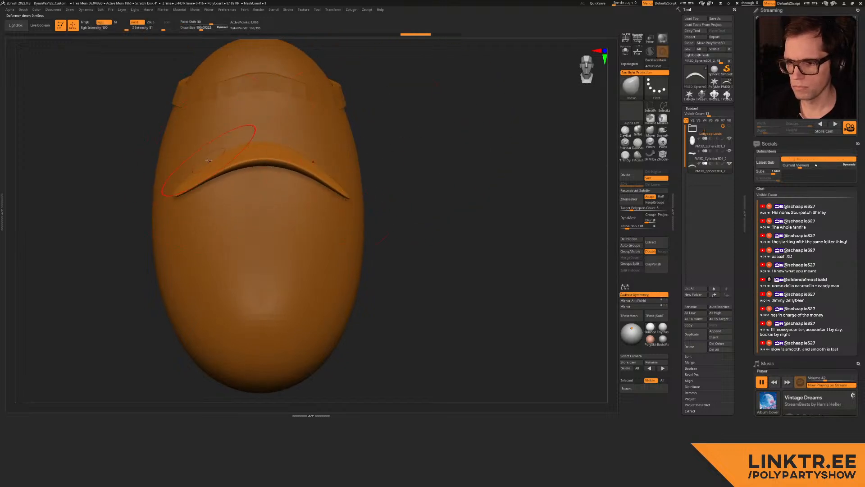
# Step: Touch up the arched visor with the Move brush and move it up against the front of the band
pyautogui.press('s')
pyautogui.moveTo(204, 166); pyautogui.dragTo(195, 159)
pyautogui.press('w')
pyautogui.moveTo(226, 189)
pyautogui.mouseDown(button='right')
pyautogui.moveTo(267, 198)
pyautogui.moveTo(347, 141)
pyautogui.mouseUp(button='right')
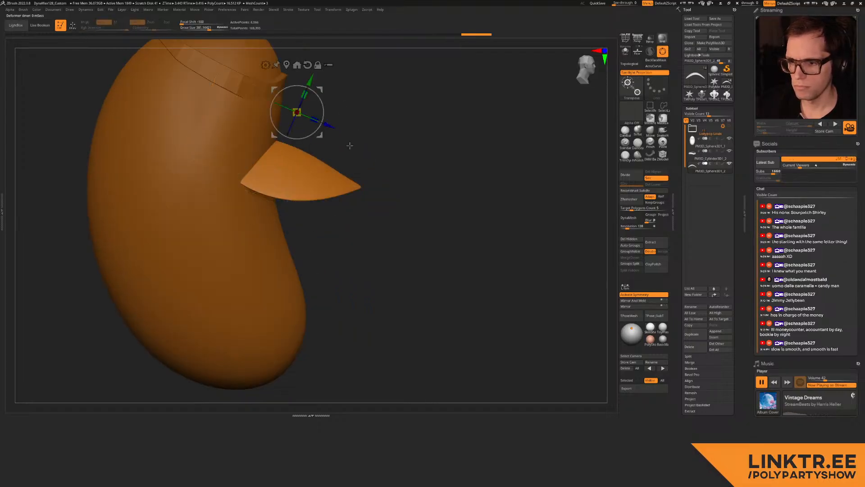
pyautogui.moveTo(319, 89); pyautogui.dragTo(316, 22)
pyautogui.press('q')
pyautogui.moveTo(354, 95); pyautogui.dragTo(270, 135, button='right')
pyautogui.press('w')
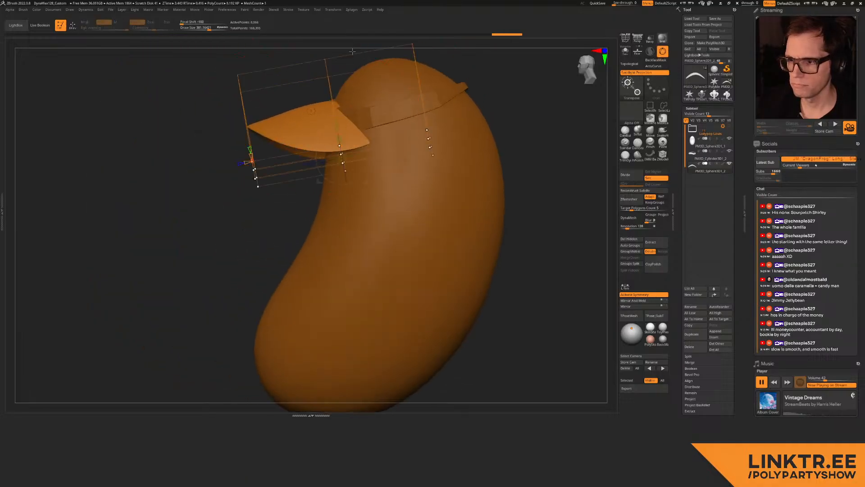
pyautogui.keyDown('alt'); pyautogui.moveTo(367, 91); pyautogui.dragTo(273, 113, button='right'); pyautogui.keyUp('alt')
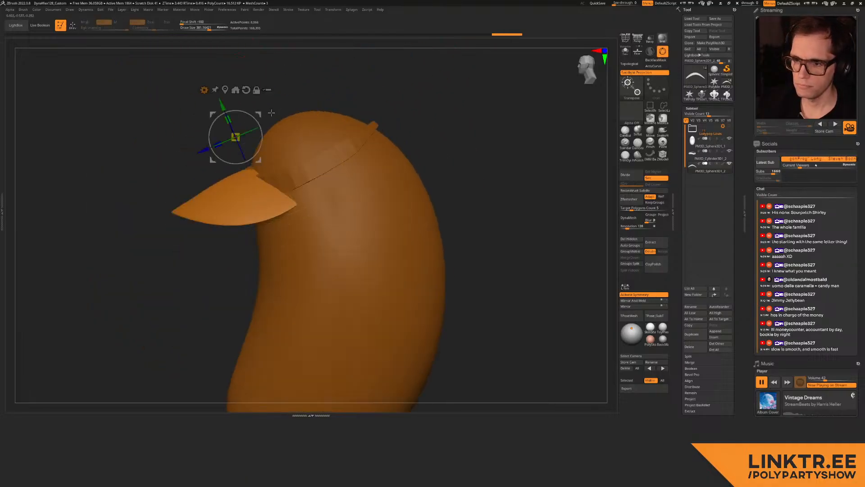
# Step: Fine-tune the visor's placement against the front of the cap band with the gizmo
pyautogui.moveTo(256, 115); pyautogui.dragTo(266, 114)
pyautogui.press('q')
pyautogui.moveTo(251, 138)
pyautogui.mouseDown(button='right')
pyautogui.moveTo(255, 209)
pyautogui.moveTo(247, 178)
pyautogui.mouseUp(button='right')
pyautogui.keyDown('alt'); pyautogui.moveTo(247, 177); pyautogui.dragTo(315, 115, button='right'); pyautogui.keyUp('alt')
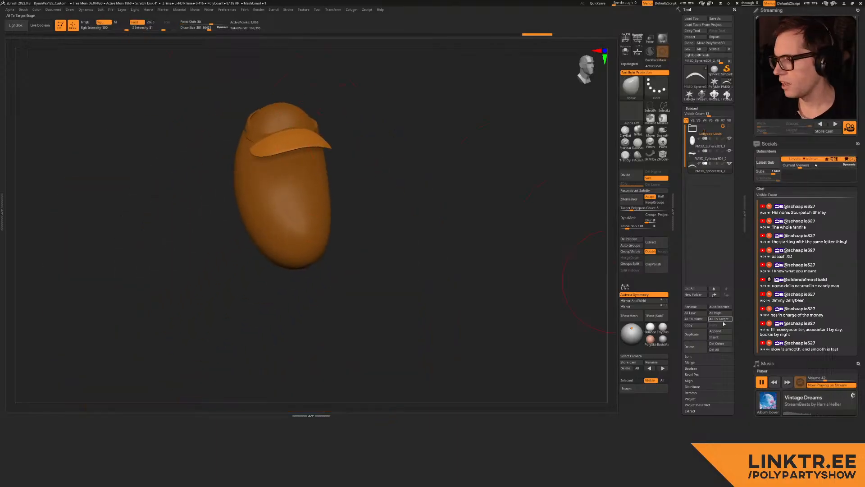
# Step: Append a Ring3D primitive as a new subtool, select it and show the model from the side
pyautogui.click(723, 332)
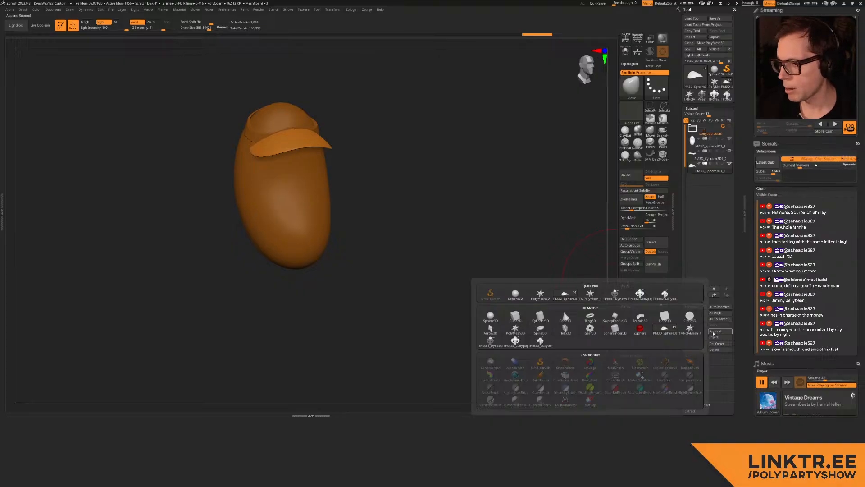
pyautogui.click(585, 318)
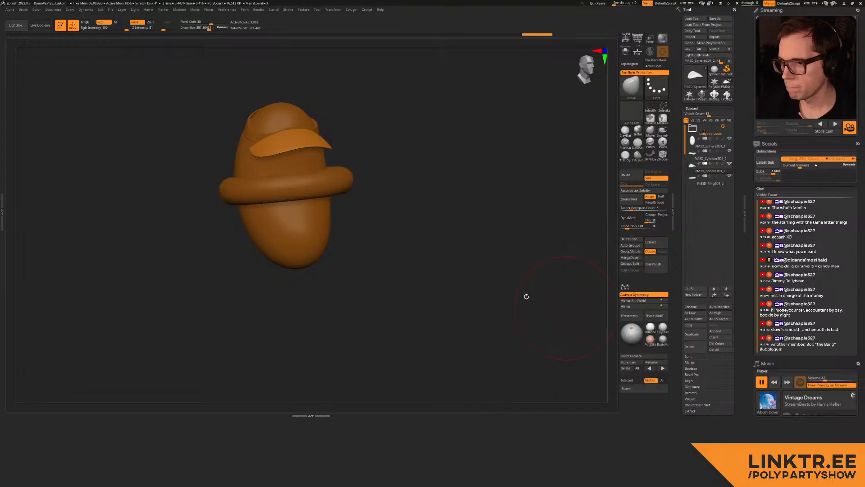
pyautogui.keyDown('alt'); pyautogui.click(335, 184); pyautogui.keyUp('alt')
pyautogui.press('w')
pyautogui.moveTo(366, 161)
pyautogui.keyDown('shift'); pyautogui.mouseDown()
pyautogui.moveTo(349, 163)
pyautogui.moveTo(348, 197)
pyautogui.moveTo(364, 177)
pyautogui.moveTo(333, 182)
pyautogui.moveTo(343, 183)
pyautogui.mouseUp(); pyautogui.keyUp('shift')
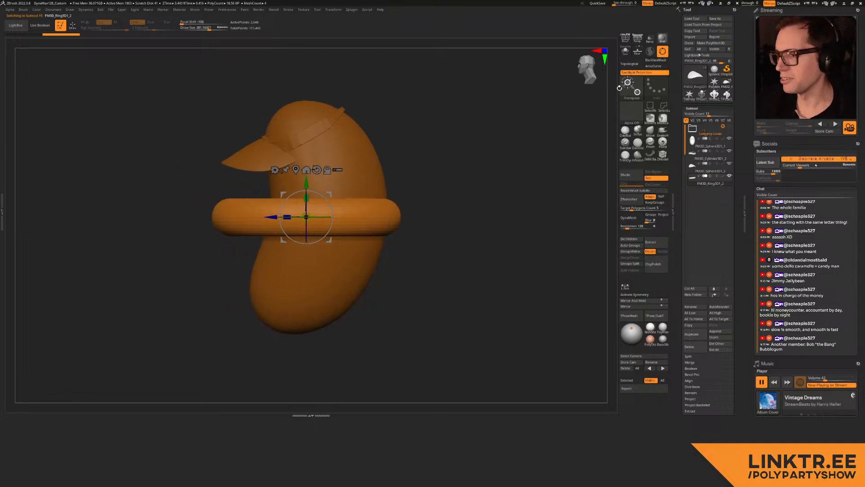
# Step: Isolate the ring, view it face-on and hide half of it so only a half-ring arc is left
pyautogui.click(624, 54)
pyautogui.keyDown('shift'); pyautogui.moveTo(396, 150); pyautogui.dragTo(352, 193); pyautogui.keyUp('shift')
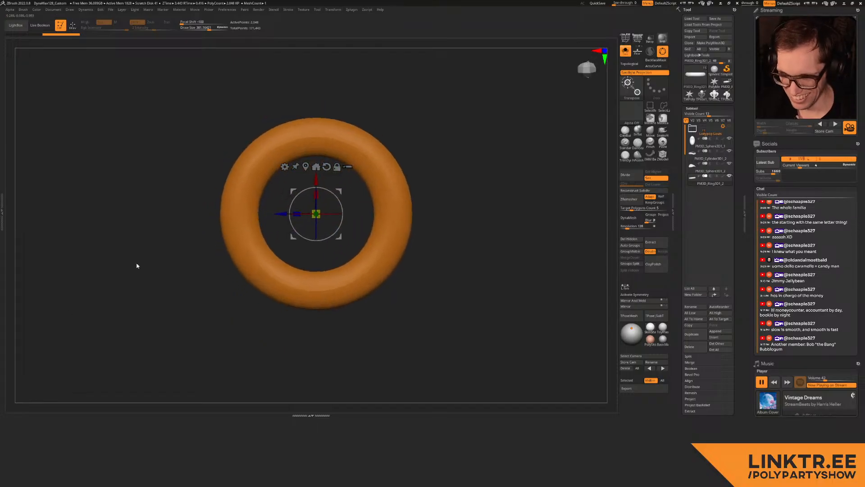
pyautogui.keyDown('alt'); pyautogui.moveTo(384, 167); pyautogui.dragTo(407, 155); pyautogui.keyUp('alt')
pyautogui.press('q')
pyautogui.keyDown('alt'); pyautogui.moveTo(410, 186); pyautogui.dragTo(403, 200, button='right'); pyautogui.keyUp('alt')
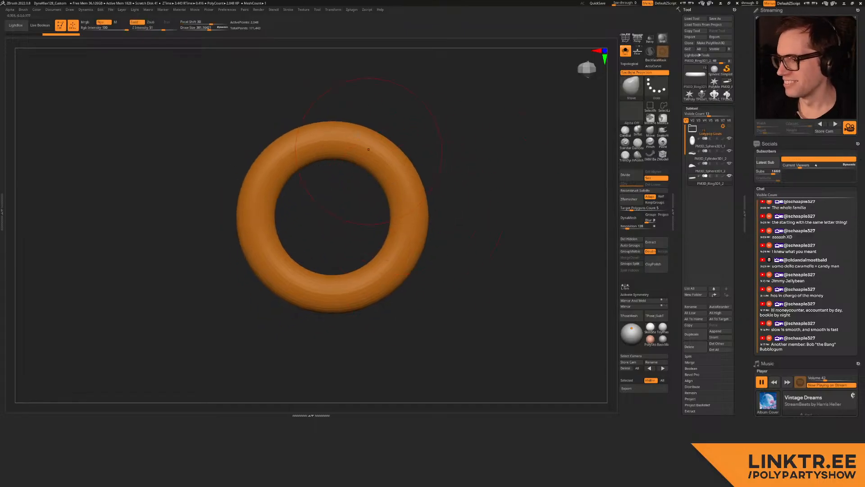
pyautogui.keyDown('ctrl'); pyautogui.keyDown('shift'); pyautogui.moveTo(464, 88); pyautogui.dragTo(201, 225); pyautogui.keyUp('shift'); pyautogui.keyUp('ctrl')
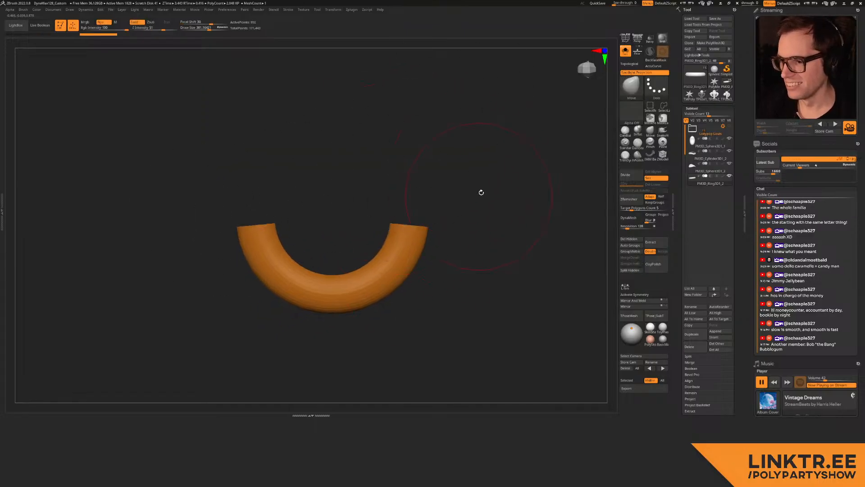
# Step: Bring the other parts back into view and place the half ring at the side of the bean as an arm
pyautogui.press('w')
pyautogui.moveTo(503, 183); pyautogui.dragTo(389, 212)
pyautogui.moveTo(343, 194); pyautogui.dragTo(360, 234)
pyautogui.click(625, 51)
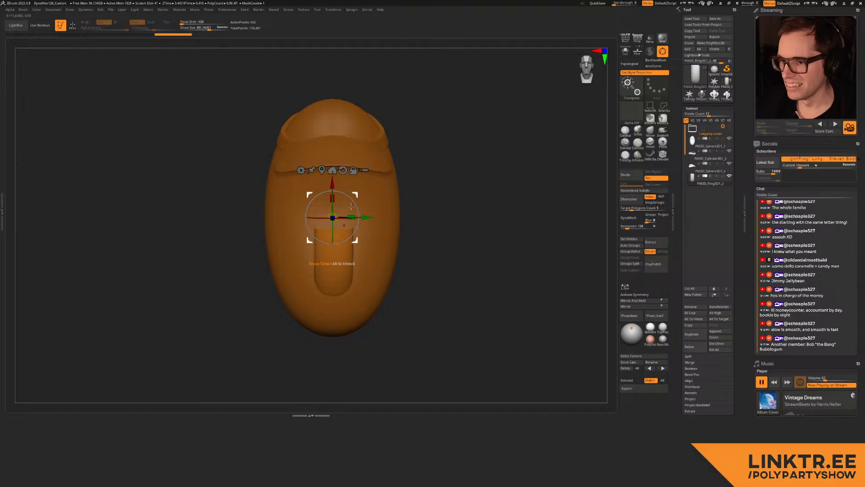
pyautogui.moveTo(356, 195); pyautogui.dragTo(278, 165)
pyautogui.moveTo(180, 178)
pyautogui.mouseDown()
pyautogui.moveTo(293, 169)
pyautogui.moveTo(214, 171)
pyautogui.moveTo(266, 164)
pyautogui.moveTo(211, 202)
pyautogui.moveTo(243, 163)
pyautogui.moveTo(266, 176)
pyautogui.moveTo(239, 190)
pyautogui.mouseUp()
pyautogui.moveTo(318, 194)
pyautogui.keyDown('alt'); pyautogui.mouseDown(button='right')
pyautogui.moveTo(324, 162)
pyautogui.moveTo(288, 178)
pyautogui.moveTo(305, 209)
pyautogui.moveTo(332, 215)
pyautogui.mouseUp(button='right'); pyautogui.keyUp('alt')
pyautogui.press('q')
pyautogui.moveTo(251, 180)
pyautogui.mouseDown()
pyautogui.moveTo(264, 203)
pyautogui.moveTo(307, 208)
pyautogui.mouseUp()
pyautogui.hotkey('ctrl', 'z')
# Step: Adjust the half ring's rotation with the gizmo so the arm follows the side of the bean
pyautogui.moveTo(312, 209); pyautogui.dragTo(344, 168, button='right')
pyautogui.press('w')
pyautogui.keyDown('alt'); pyautogui.moveTo(344, 168); pyautogui.dragTo(368, 166, button='right'); pyautogui.keyUp('alt')
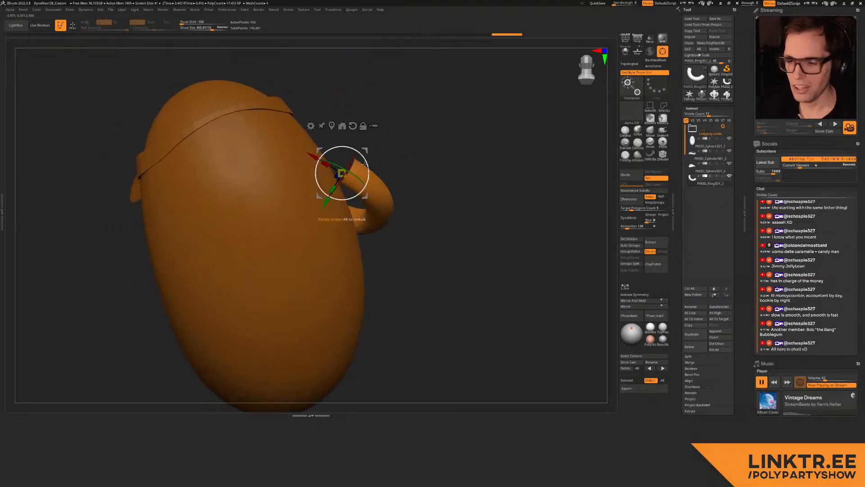
pyautogui.moveTo(366, 153); pyautogui.dragTo(348, 153)
# Step: Reduce the brush size and shape the arm with the Move brush so it curves forward along the body
pyautogui.press('q')
pyautogui.moveTo(396, 159)
pyautogui.mouseDown(button='right')
pyautogui.moveTo(368, 190)
pyautogui.moveTo(348, 159)
pyautogui.moveTo(361, 192)
pyautogui.mouseUp(button='right')
pyautogui.press('w')
pyautogui.press('q')
pyautogui.press('s')
pyautogui.click(372, 195)
pyautogui.moveTo(384, 202)
pyautogui.mouseDown()
pyautogui.moveTo(390, 207)
pyautogui.moveTo(355, 219)
pyautogui.moveTo(318, 213)
pyautogui.mouseUp()
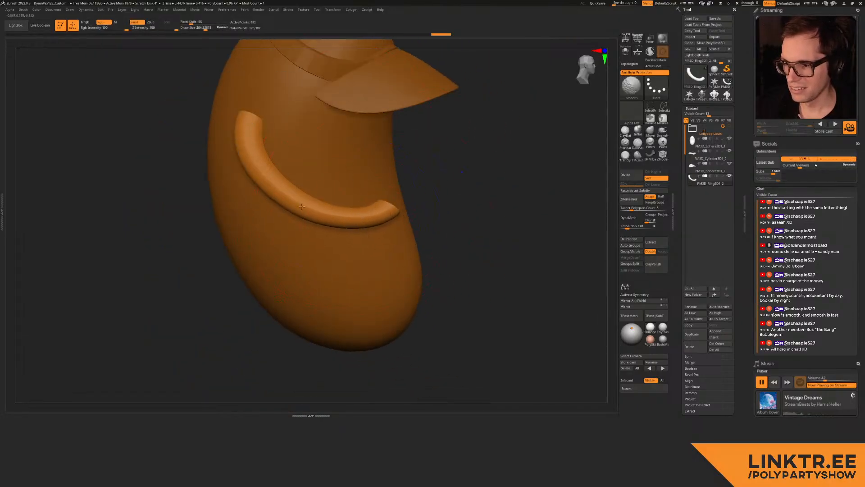
pyautogui.moveTo(397, 151)
pyautogui.mouseDown(button='right')
pyautogui.moveTo(328, 159)
pyautogui.moveTo(344, 168)
pyautogui.moveTo(322, 185)
pyautogui.moveTo(568, 233)
pyautogui.mouseUp(button='right')
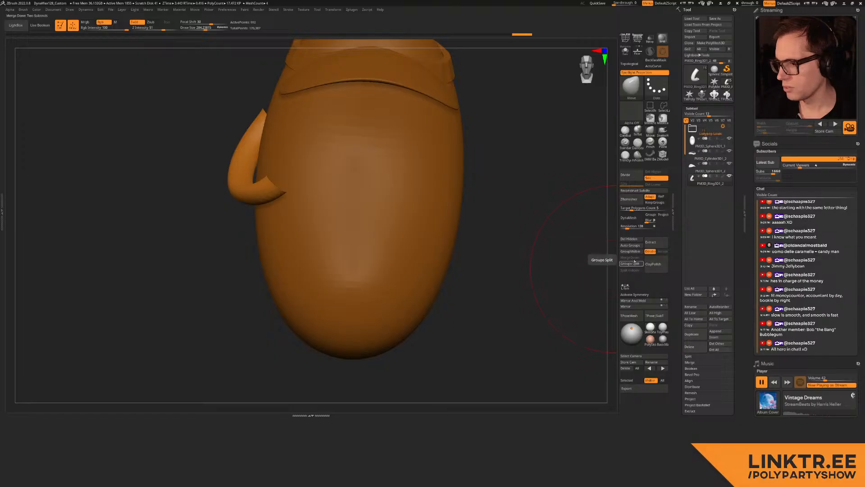
# Step: Mirror and weld the arm to the other side, duplicate the pair and step one copy back in history to a single arm
pyautogui.click(636, 300)
pyautogui.keyDown('ctrl'); pyautogui.moveTo(547, 251); pyautogui.dragTo(415, 207, button='right'); pyautogui.keyUp('ctrl')
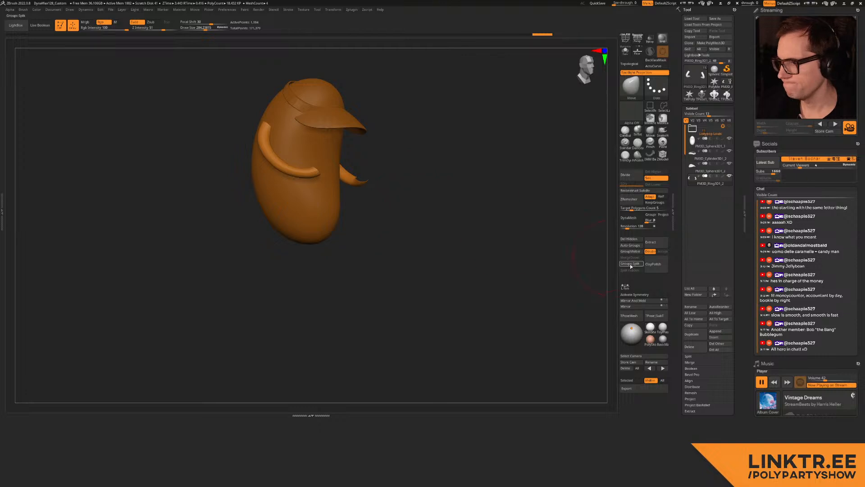
pyautogui.click(694, 334)
pyautogui.moveTo(540, 36)
pyautogui.mouseDown()
pyautogui.moveTo(184, 24)
pyautogui.moveTo(314, 21)
pyautogui.moveTo(257, 18)
pyautogui.mouseUp()
pyautogui.press('w')
pyautogui.moveTo(269, 149); pyautogui.dragTo(314, 152, button='right')
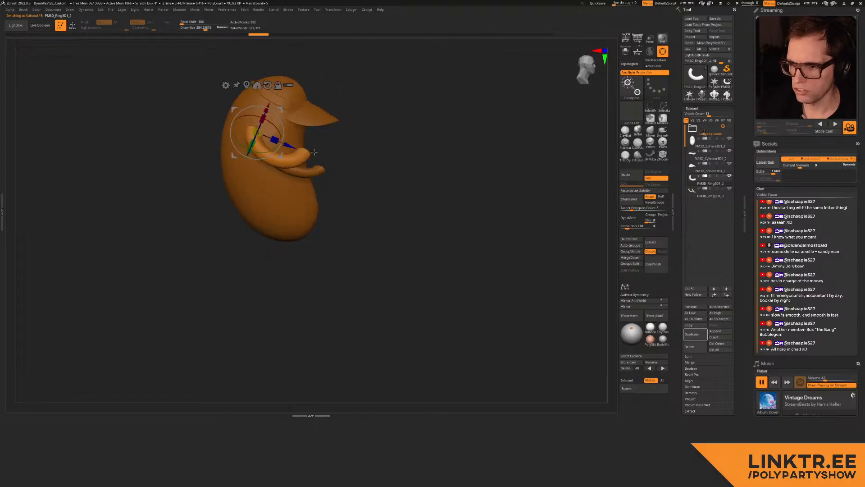
# Step: Lower the single-arm copy to the bean's underside and rotate it to hang down as a leg
pyautogui.moveTo(279, 101)
pyautogui.mouseDown()
pyautogui.moveTo(330, 238)
pyautogui.moveTo(311, 208)
pyautogui.mouseUp()
pyautogui.moveTo(294, 238); pyautogui.dragTo(293, 236)
pyautogui.moveTo(338, 191); pyautogui.dragTo(297, 203, button='right')
pyautogui.hotkey('ctrl', 'z')
pyautogui.moveTo(294, 207); pyautogui.dragTo(408, 195)
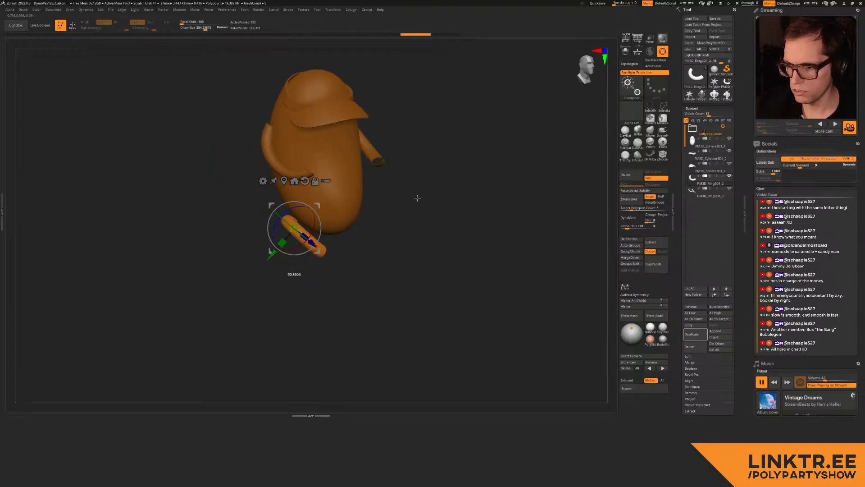
pyautogui.moveTo(295, 177); pyautogui.dragTo(570, 135)
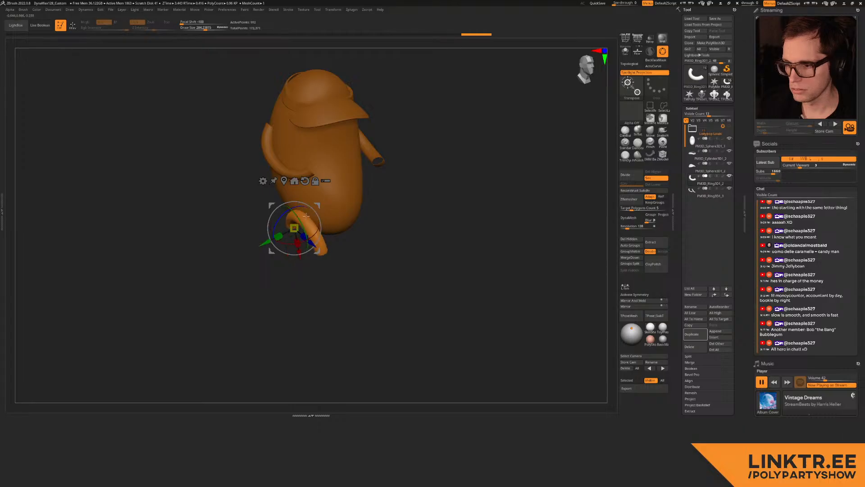
pyautogui.moveTo(323, 250); pyautogui.dragTo(366, 202, button='right')
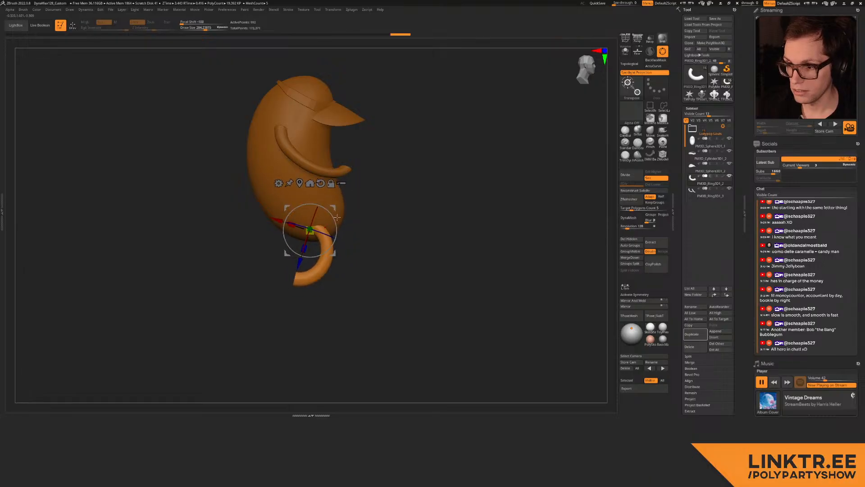
# Step: Straighten the leg with the Move brush, leaving a small foot bend, and shift it up against the body
pyautogui.press('q')
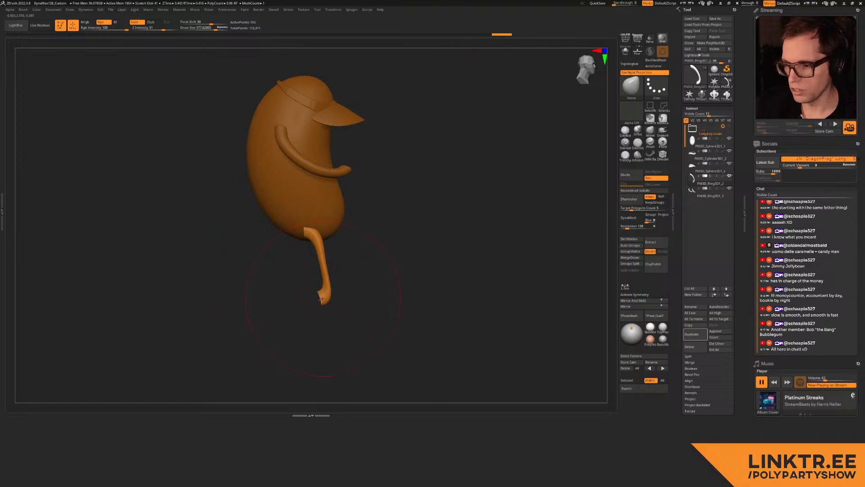
pyautogui.moveTo(391, 241)
pyautogui.mouseDown(button='right')
pyautogui.moveTo(330, 244)
pyautogui.moveTo(362, 232)
pyautogui.moveTo(338, 216)
pyautogui.mouseUp(button='right')
pyautogui.press('w')
pyautogui.moveTo(328, 212)
pyautogui.mouseDown()
pyautogui.moveTo(320, 188)
pyautogui.moveTo(321, 199)
pyautogui.mouseUp()
pyautogui.press('q')
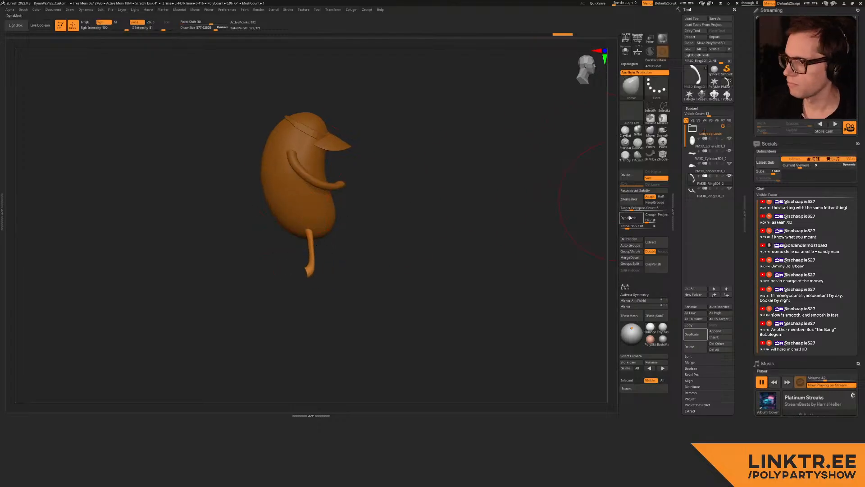
# Step: Thicken the leg with the Inflate brush and raise it further into the underside of the bean
pyautogui.click(638, 131)
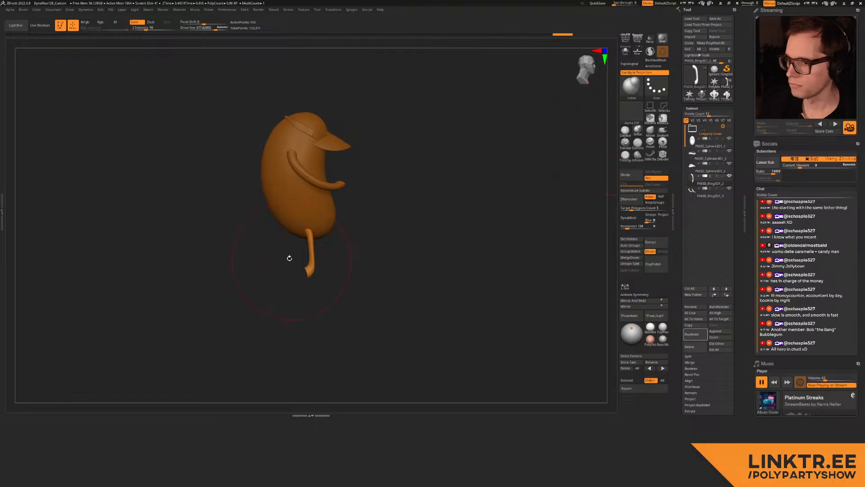
pyautogui.keyDown('shift'); pyautogui.moveTo(412, 232); pyautogui.dragTo(407, 224, button='right'); pyautogui.keyUp('shift')
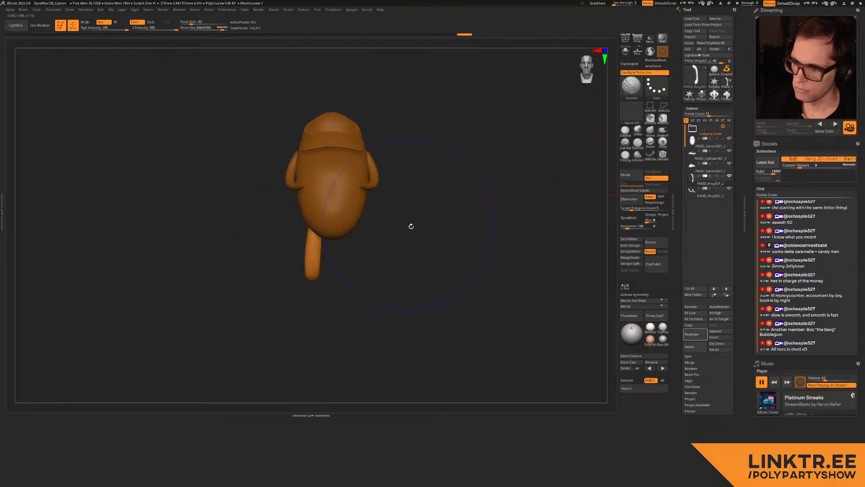
pyautogui.keyDown('ctrl'); pyautogui.moveTo(361, 251); pyautogui.dragTo(325, 246, button='right'); pyautogui.keyUp('ctrl')
pyautogui.press('w')
pyautogui.moveTo(325, 247); pyautogui.dragTo(361, 232, button='right')
pyautogui.moveTo(323, 186)
pyautogui.mouseDown()
pyautogui.moveTo(321, 158)
pyautogui.moveTo(323, 166)
pyautogui.mouseUp()
pyautogui.press('q')
pyautogui.keyDown('shift'); pyautogui.moveTo(387, 186); pyautogui.dragTo(375, 205, button='right'); pyautogui.keyUp('shift')
pyautogui.press('w')
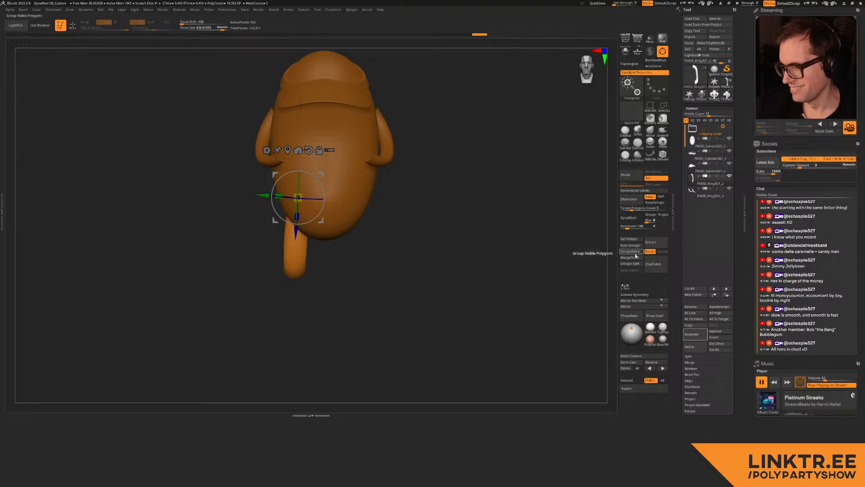
# Step: Mirror and weld the leg to the other side and check the character from several angles
pyautogui.click(630, 301)
pyautogui.press('q')
pyautogui.keyDown('ctrl'); pyautogui.moveTo(423, 248); pyautogui.dragTo(459, 226, button='right'); pyautogui.keyUp('ctrl')
pyautogui.moveTo(459, 226)
pyautogui.mouseDown(button='right')
pyautogui.moveTo(435, 218)
pyautogui.moveTo(398, 228)
pyautogui.moveTo(440, 226)
pyautogui.moveTo(417, 233)
pyautogui.moveTo(440, 222)
pyautogui.moveTo(406, 218)
pyautogui.mouseUp(button='right')
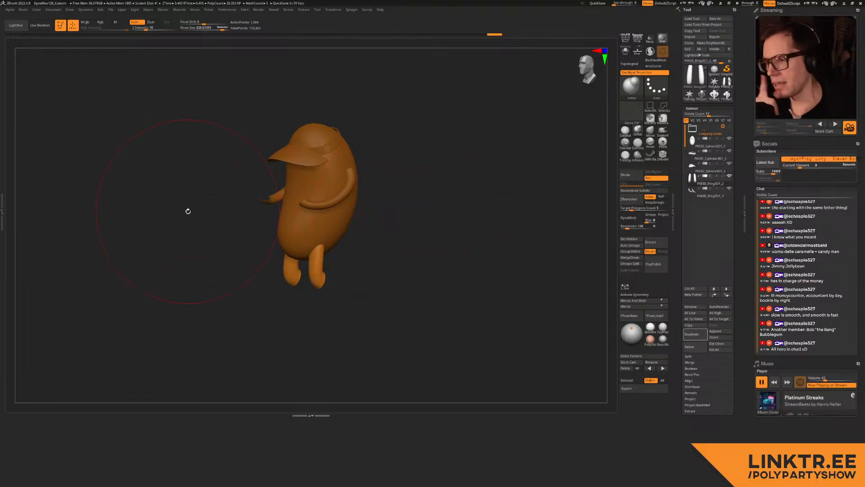
pyautogui.moveTo(257, 199); pyautogui.dragTo(496, 132)
pyautogui.moveTo(442, 147); pyautogui.dragTo(473, 157)
# Step: Select the bean body, import the character sketch as a texture and add it to Spotlight
pyautogui.click(691, 140)
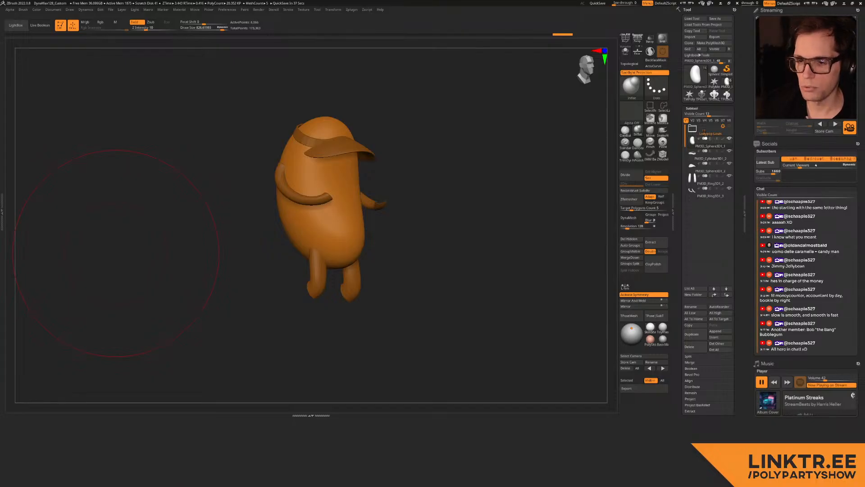
pyautogui.click(275, 9)
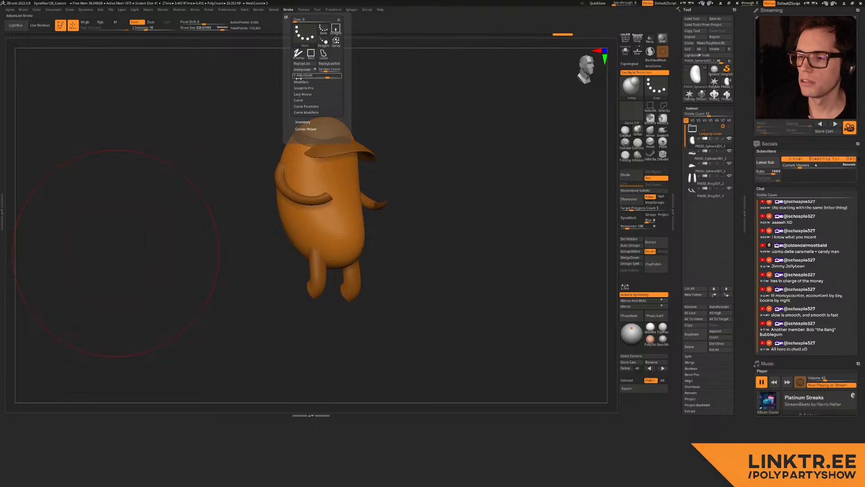
pyautogui.moveTo(311, 10)
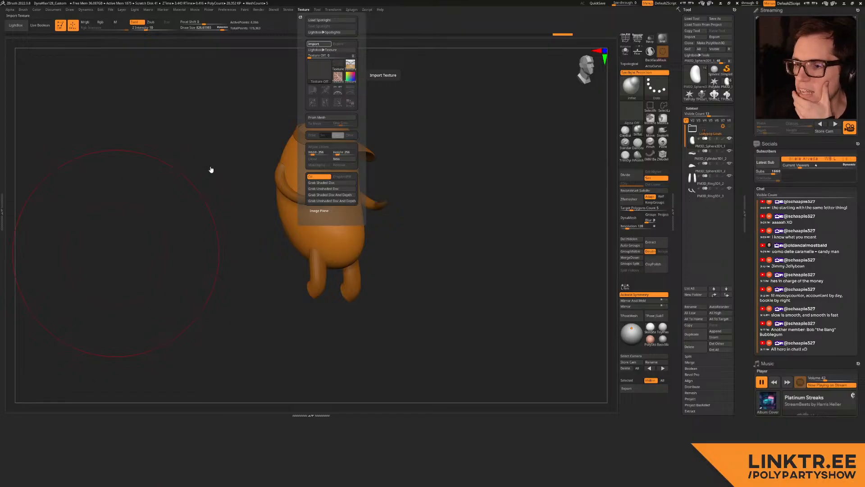
pyautogui.doubleClick(279, 151)
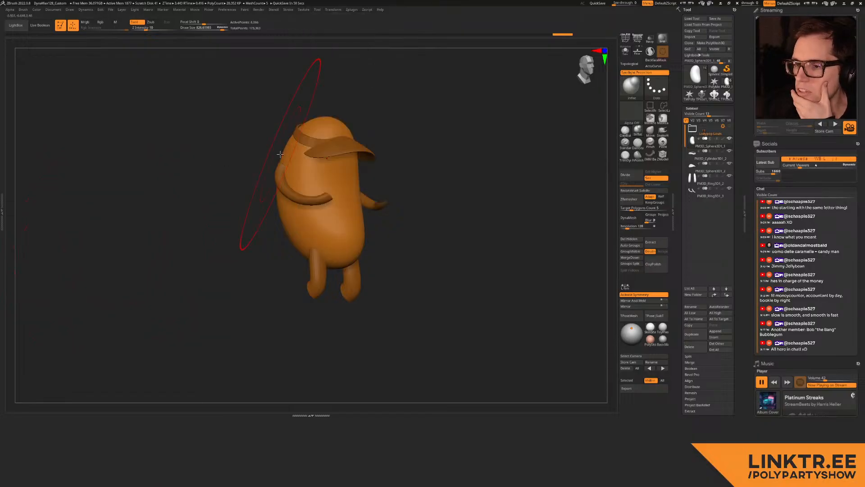
pyautogui.click(287, 9)
pyautogui.click(301, 82)
pyautogui.click(306, 83)
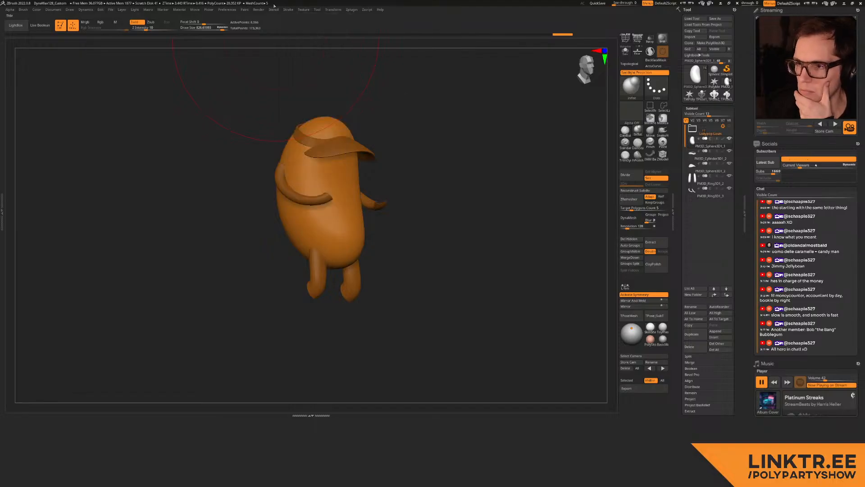
pyautogui.click(304, 9)
pyautogui.click(314, 90)
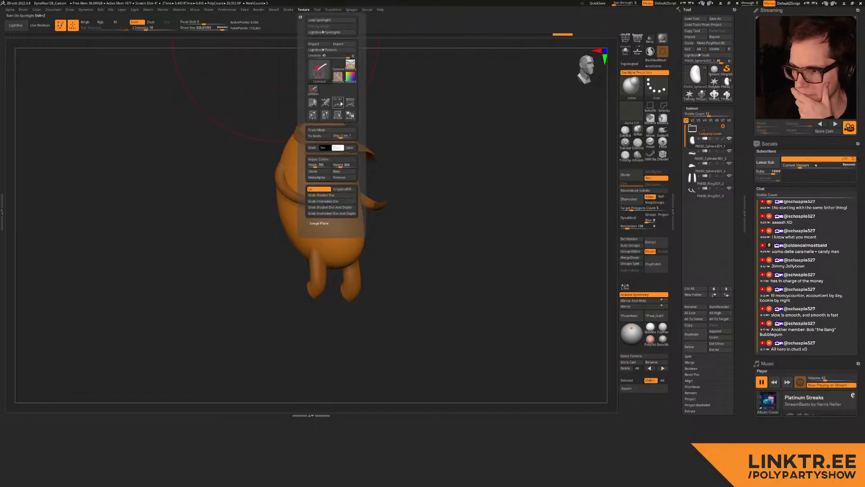
pyautogui.click(350, 103)
# Step: Shrink the sketch, place it in the canvas corner beside the model and leave Spotlight editing with it displayed
pyautogui.moveTo(399, 194); pyautogui.dragTo(216, 131)
pyautogui.moveTo(228, 89); pyautogui.dragTo(194, 91)
pyautogui.moveTo(195, 130); pyautogui.dragTo(120, 104)
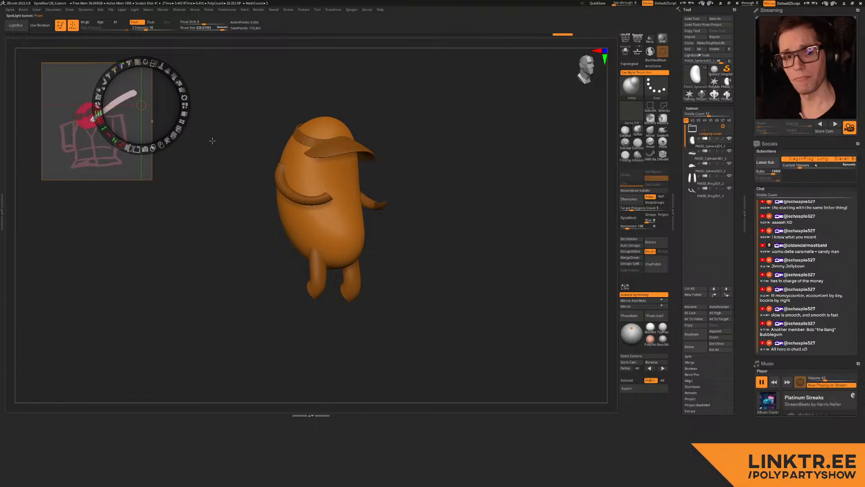
pyautogui.hotkey('shift', 'z')
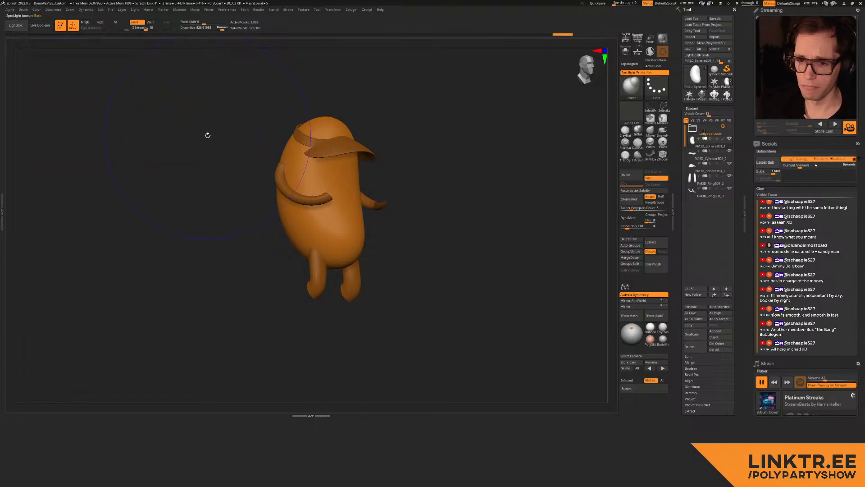
pyautogui.hotkey('shift', 'z')
# Step: Turn the character to the front and create a subtool folder named "Jimmy Jellybean"
pyautogui.moveTo(239, 184); pyautogui.dragTo(560, 163)
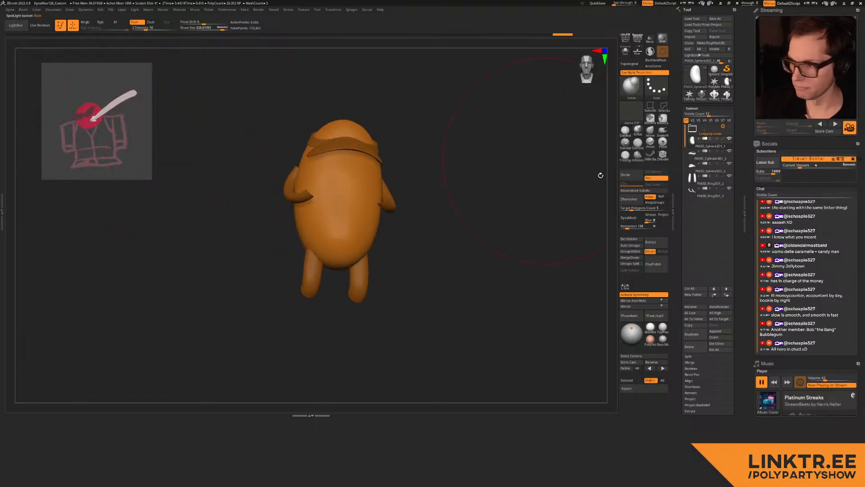
pyautogui.click(693, 294)
pyautogui.write('Jimmy Jellybean')
pyautogui.press('Return')
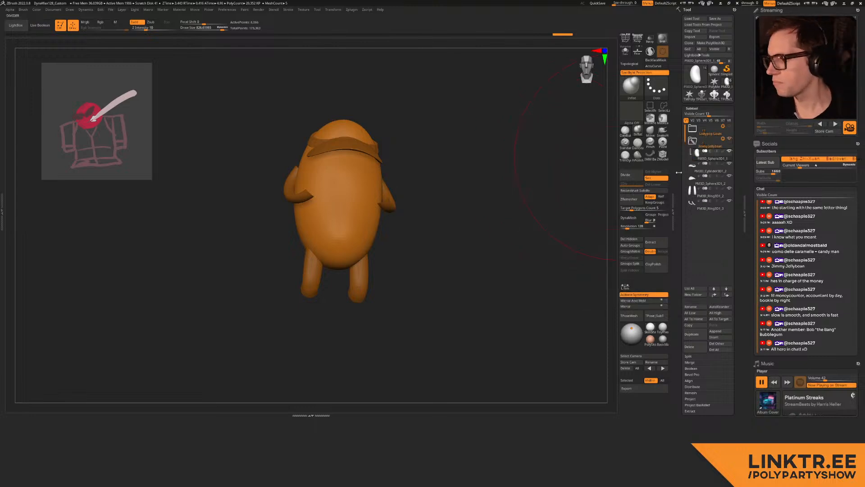
# Step: Put the cap band, visor, legs and arms into the Jimmy Jellybean folder and collapse it
pyautogui.click(693, 170)
pyautogui.click(693, 183)
pyautogui.click(693, 195)
pyautogui.click(693, 206)
pyautogui.click(696, 145)
# Step: Show and expand the lollipop character's folder, and orbit around the figure to examine it
pyautogui.click(703, 133)
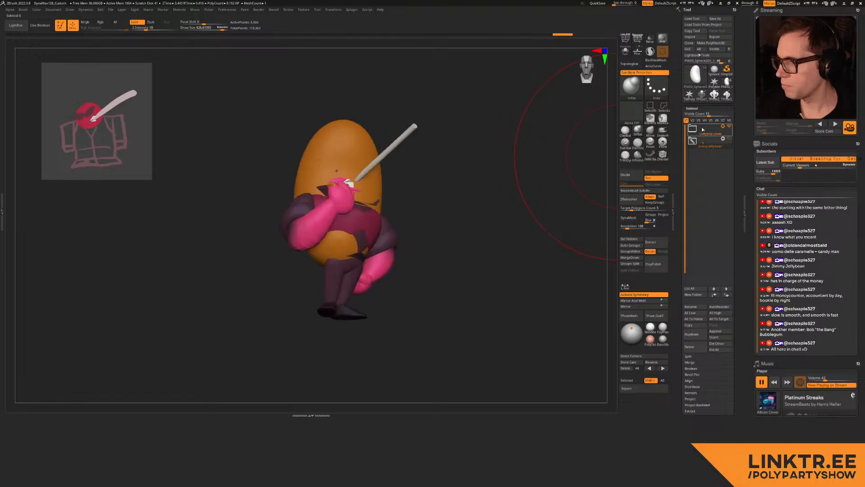
pyautogui.click(703, 133)
pyautogui.moveTo(404, 181)
pyautogui.mouseDown()
pyautogui.moveTo(424, 203)
pyautogui.moveTo(381, 192)
pyautogui.moveTo(408, 203)
pyautogui.mouseUp()
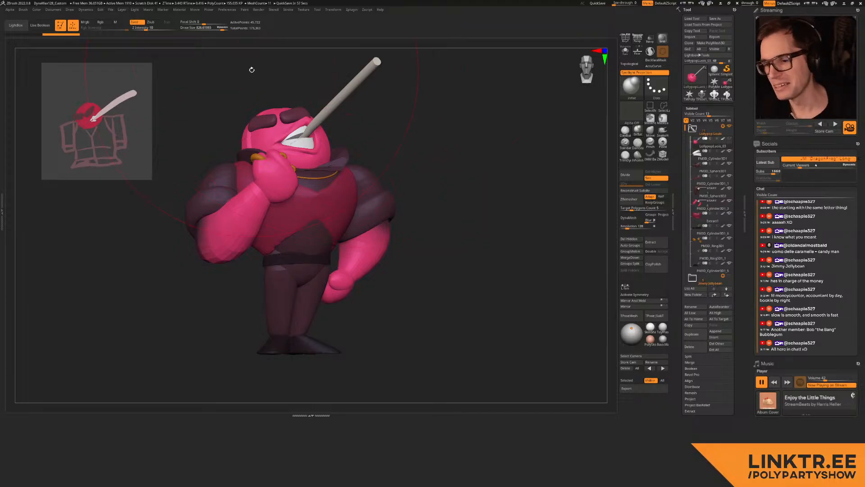
pyautogui.moveTo(252, 70); pyautogui.dragTo(303, 156)
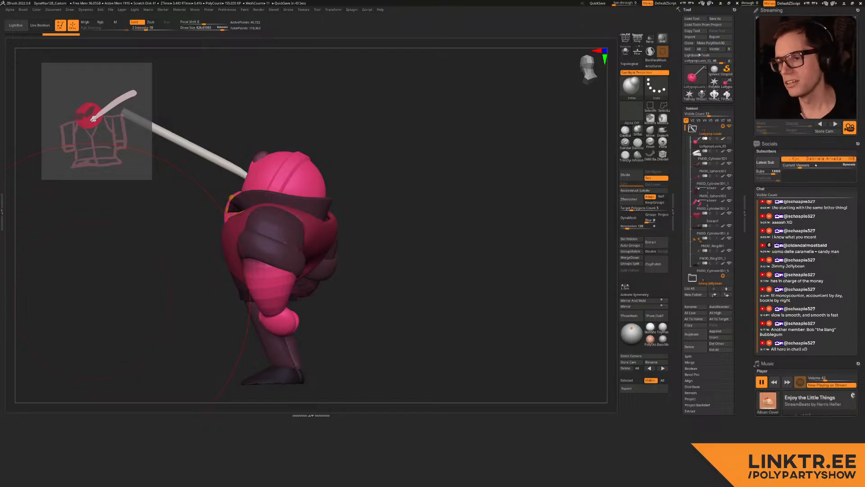
# Step: Collapse the lollipop character's subtool folder and turn the figure to face the front
pyautogui.moveTo(122, 280)
pyautogui.mouseDown()
pyautogui.moveTo(375, 197)
pyautogui.moveTo(450, 131)
pyautogui.mouseUp()
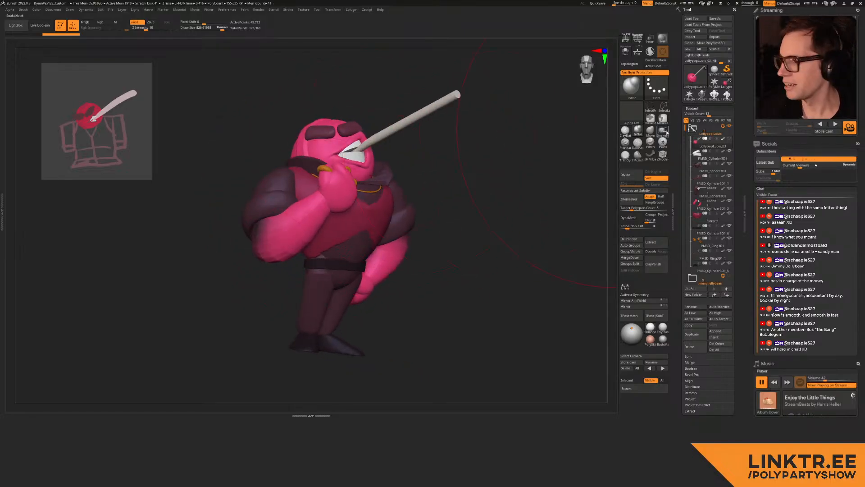
pyautogui.click(693, 128)
pyautogui.moveTo(437, 171); pyautogui.dragTo(392, 194)
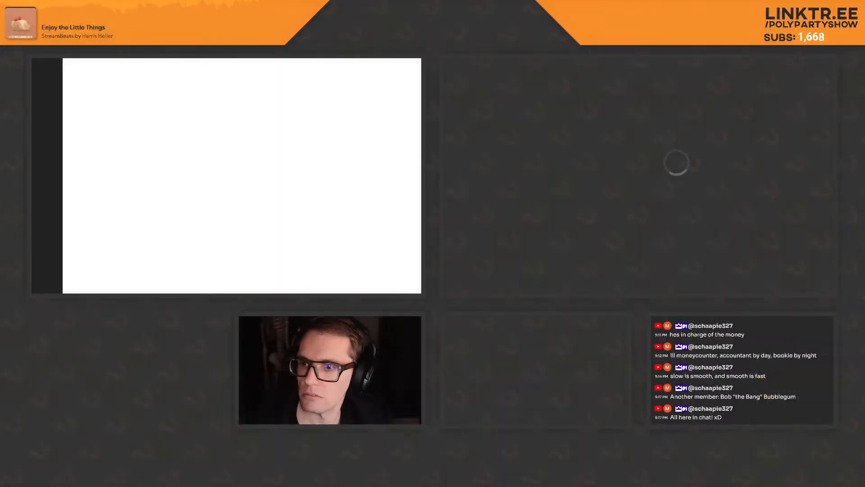
pyautogui.moveTo(200, 148)
pyautogui.mouseDown()
pyautogui.moveTo(228, 147)
pyautogui.moveTo(297, 96)
pyautogui.moveTo(233, 180)
pyautogui.moveTo(309, 160)
pyautogui.mouseUp()
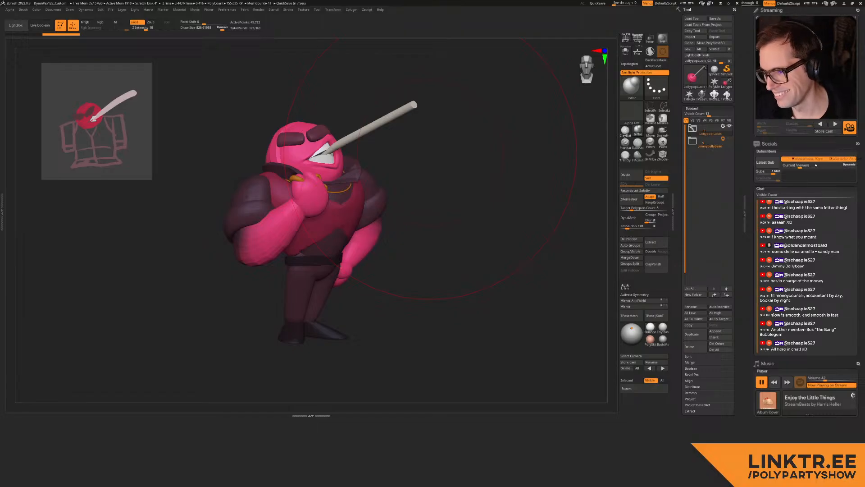
pyautogui.moveTo(432, 169); pyautogui.dragTo(189, 238)
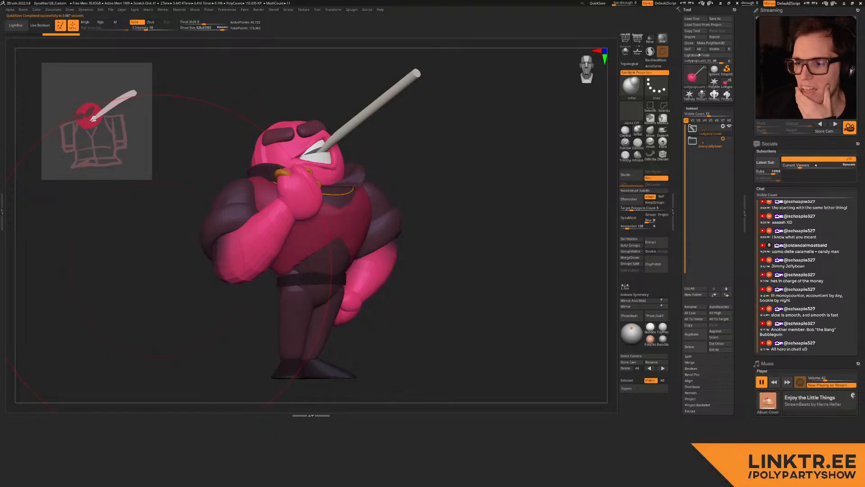
pyautogui.moveTo(156, 269); pyautogui.dragTo(399, 162)
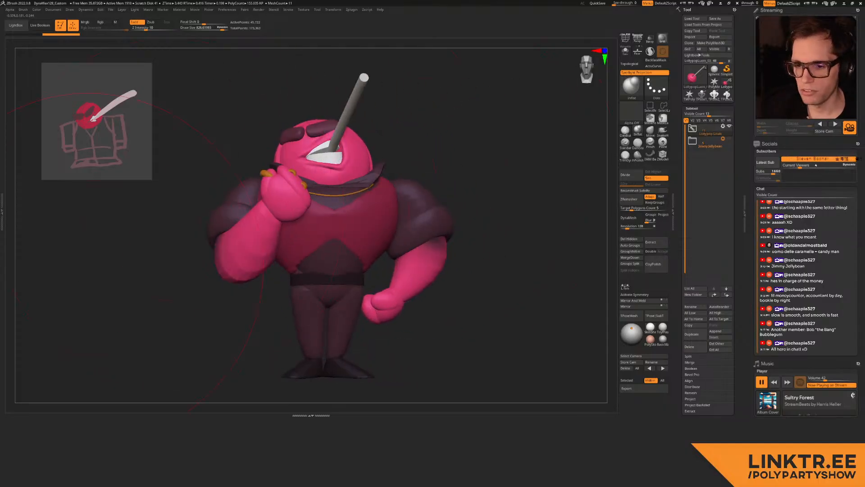
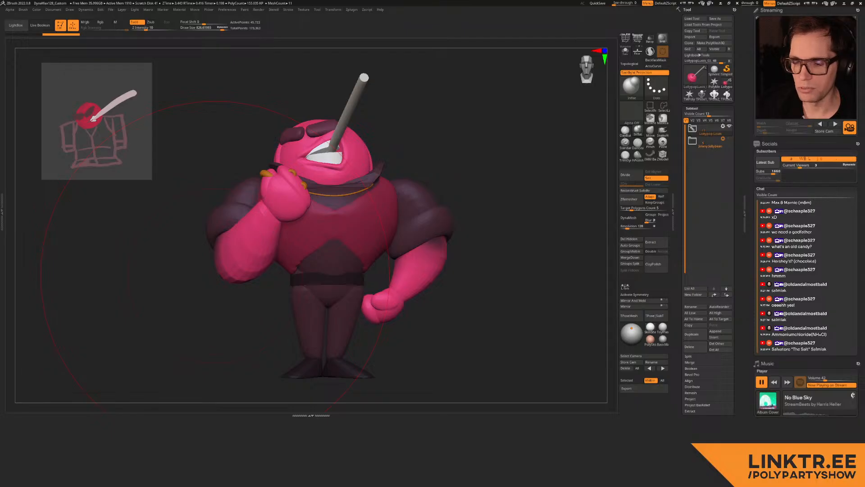
pyautogui.press('s')
pyautogui.moveTo(248, 166)
pyautogui.mouseDown()
pyautogui.moveTo(238, 165)
pyautogui.moveTo(334, 180)
pyautogui.moveTo(257, 225)
pyautogui.moveTo(299, 160)
pyautogui.mouseUp()
pyautogui.keyDown('ctrl'); pyautogui.moveTo(299, 161); pyautogui.dragTo(317, 147, button='right'); pyautogui.keyUp('ctrl')
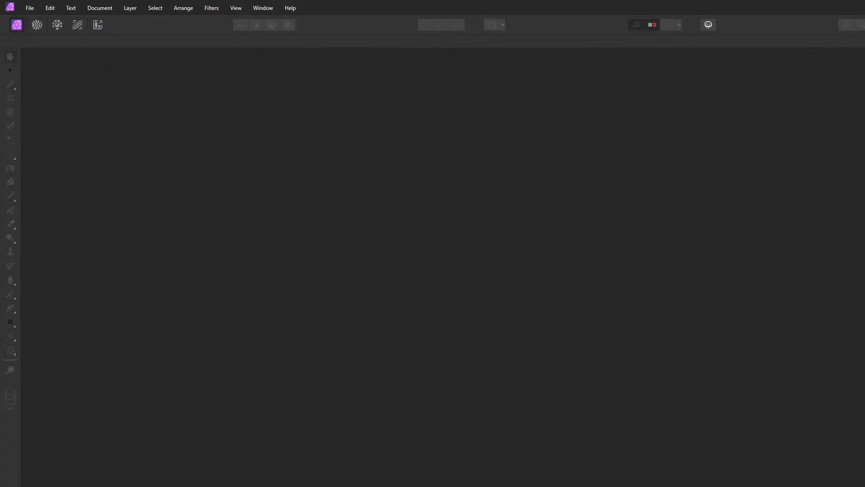
# Step: Switch to the blank document in Affinity Photo, undo a test stroke and select the G Pen ink brush
pyautogui.moveTo(433, 8)
pyautogui.mouseDown()
pyautogui.moveTo(465, 26)
pyautogui.moveTo(634, 182)
pyautogui.moveTo(394, 93)
pyautogui.moveTo(329, 6)
pyautogui.moveTo(318, 6)
pyautogui.mouseUp()
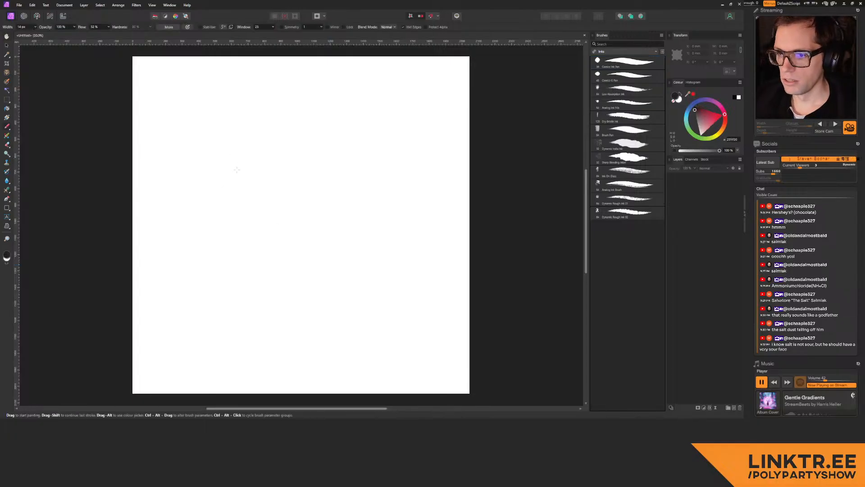
pyautogui.moveTo(208, 138)
pyautogui.mouseDown()
pyautogui.moveTo(222, 192)
pyautogui.moveTo(289, 151)
pyautogui.moveTo(230, 236)
pyautogui.moveTo(243, 284)
pyautogui.moveTo(332, 261)
pyautogui.mouseUp()
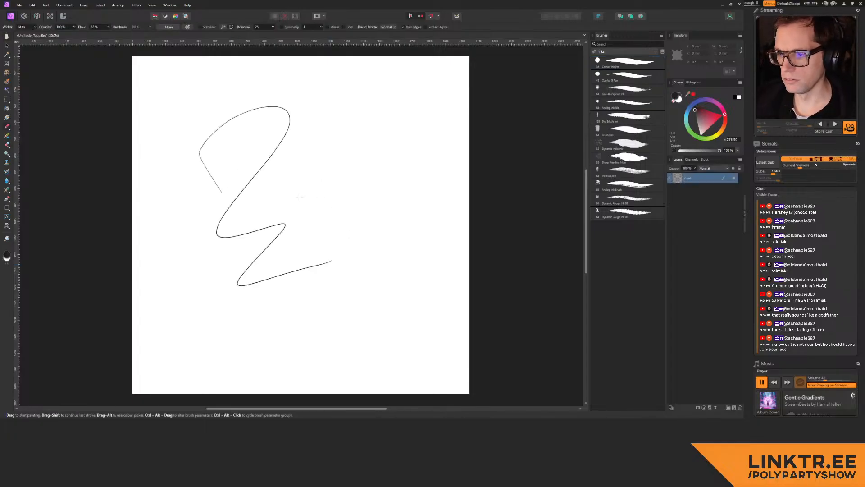
pyautogui.moveTo(303, 192); pyautogui.dragTo(315, 190, button='middle')
pyautogui.hotkey('ctrl', 'z')
pyautogui.moveTo(249, 166)
pyautogui.keyDown('ctrl'); pyautogui.mouseDown()
pyautogui.moveTo(327, 159)
pyautogui.moveTo(292, 139)
pyautogui.mouseUp(); pyautogui.keyUp('ctrl')
pyautogui.moveTo(292, 139); pyautogui.dragTo(322, 205, button='middle')
pyautogui.click(628, 77)
# Step: Test the G Pen with a loose black scribble and undo it
pyautogui.moveTo(187, 166)
pyautogui.keyDown('ctrl'); pyautogui.mouseDown()
pyautogui.moveTo(222, 115)
pyautogui.moveTo(257, 111)
pyautogui.mouseUp(); pyautogui.keyUp('ctrl')
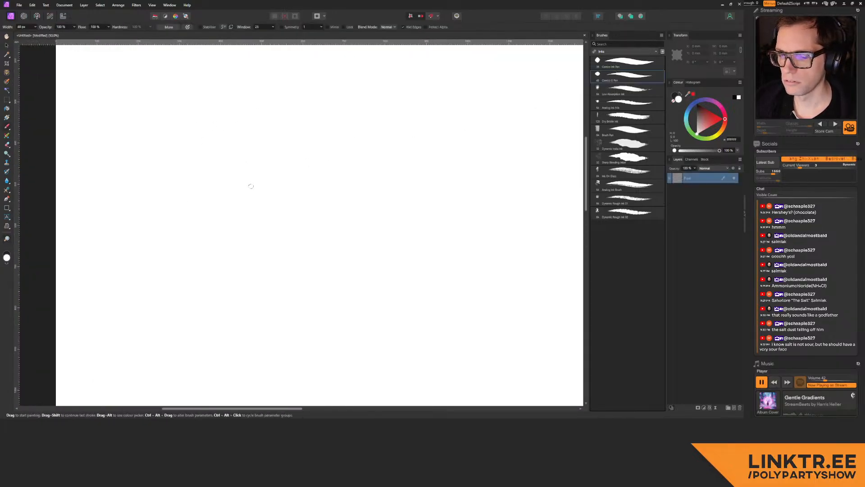
pyautogui.press('x')
pyautogui.hotkey('ctrl', 'z')
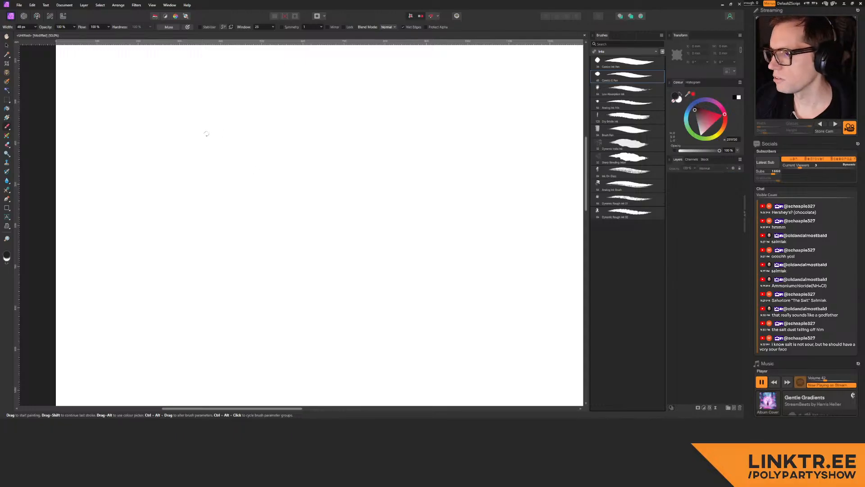
pyautogui.moveTo(189, 149)
pyautogui.mouseDown()
pyautogui.moveTo(201, 187)
pyautogui.moveTo(312, 156)
pyautogui.mouseUp()
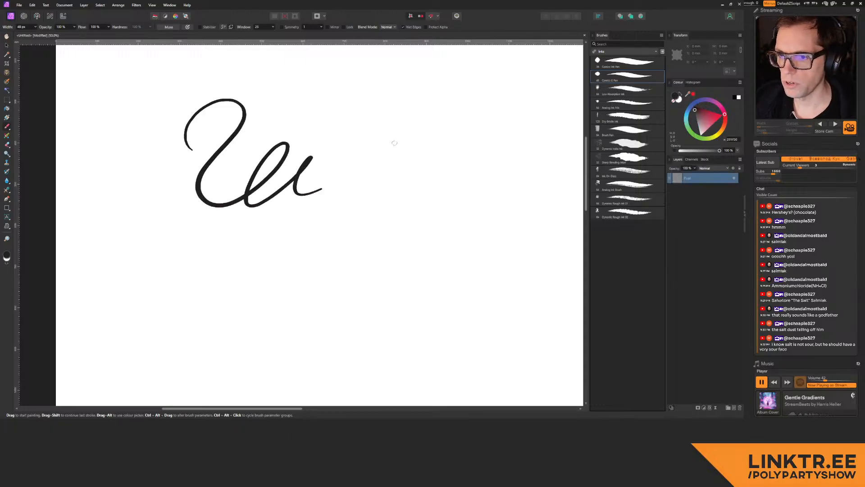
pyautogui.hotkey('ctrl', 'z')
pyautogui.moveTo(261, 115)
pyautogui.mouseDown(button='middle')
pyautogui.moveTo(280, 253)
pyautogui.moveTo(305, 175)
pyautogui.mouseUp(button='middle')
pyautogui.press('z')
pyautogui.moveTo(316, 172)
pyautogui.mouseDown()
pyautogui.moveTo(223, 171)
pyautogui.moveTo(329, 185)
pyautogui.moveTo(210, 174)
pyautogui.mouseUp()
pyautogui.moveTo(371, 202)
pyautogui.mouseDown(button='middle')
pyautogui.moveTo(322, 189)
pyautogui.moveTo(313, 176)
pyautogui.moveTo(321, 182)
pyautogui.mouseUp(button='middle')
pyautogui.moveTo(225, 162); pyautogui.dragTo(307, 191, button='middle')
pyautogui.press('z')
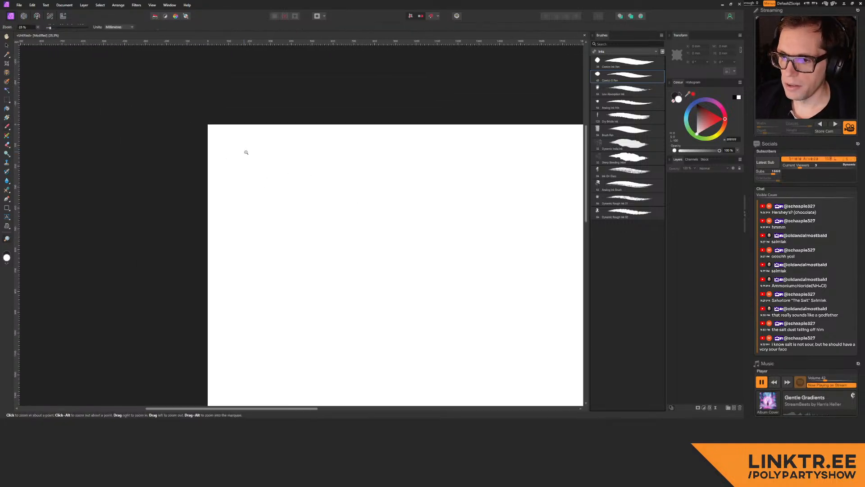
pyautogui.moveTo(244, 152); pyautogui.dragTo(311, 146)
pyautogui.press('b')
pyautogui.moveTo(227, 163); pyautogui.dragTo(224, 164, button='middle')
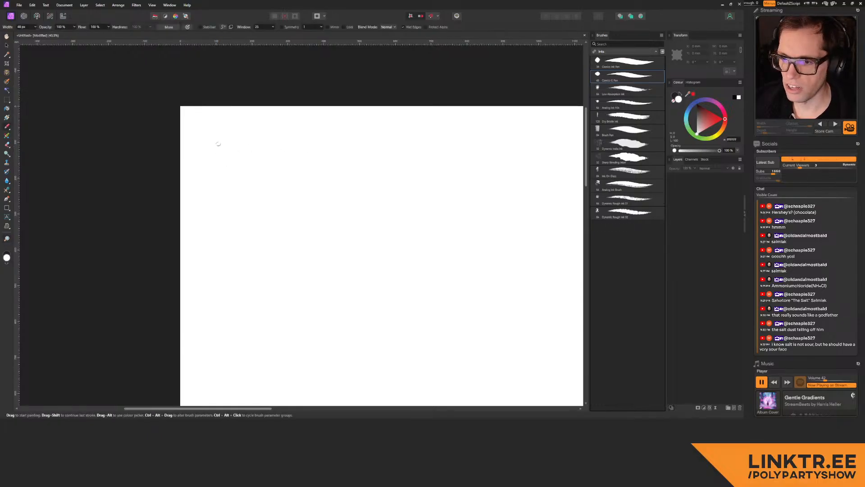
pyautogui.click(217, 130)
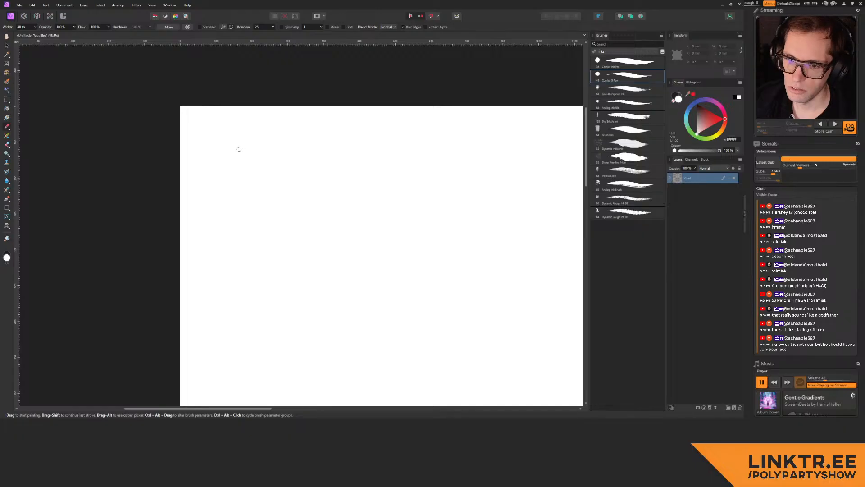
pyautogui.hotkey('ctrl', 'z')
pyautogui.hotkey('ctrl', 'z')
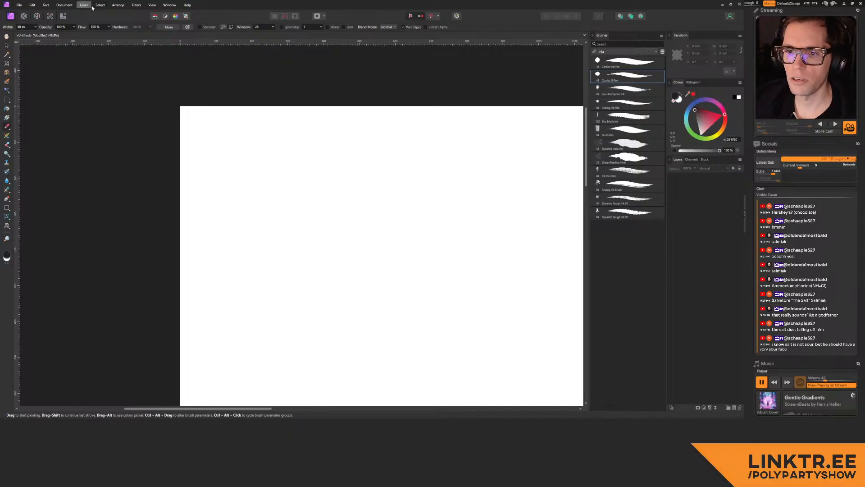
# Step: Add a dark grey fill layer as the background and create an empty pixel layer above it
pyautogui.click(47, 54)
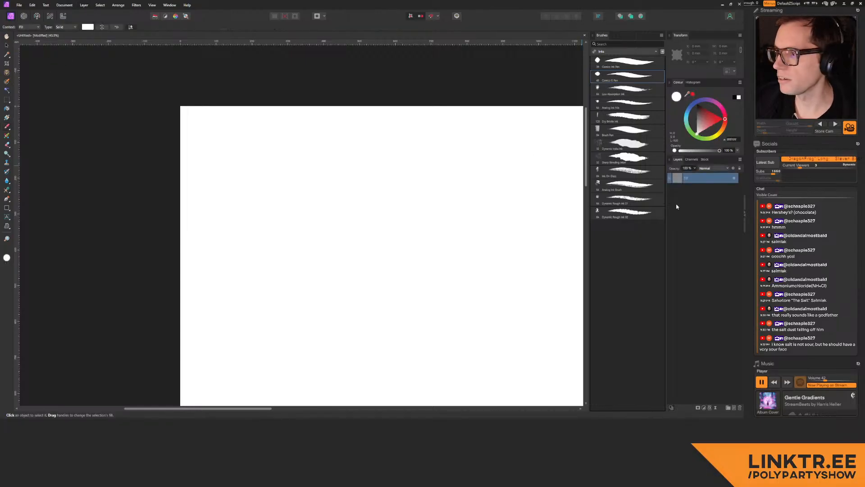
pyautogui.moveTo(692, 130); pyautogui.dragTo(695, 115)
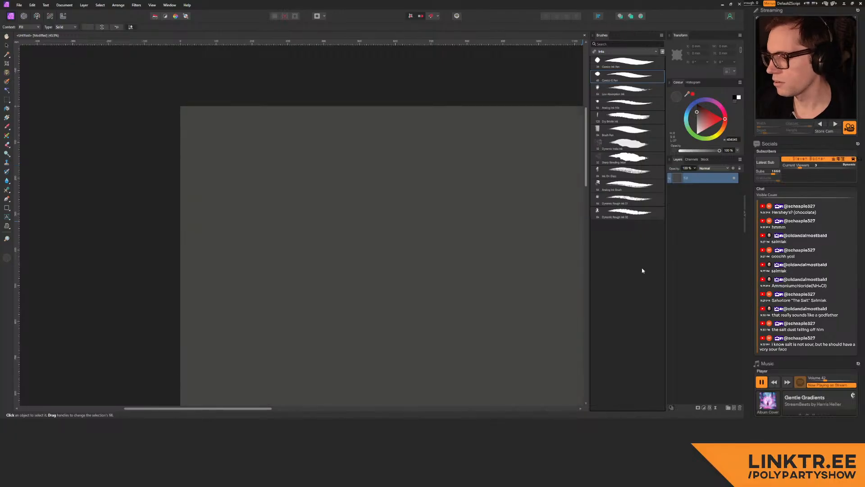
pyautogui.hotkey('ctrl', 'shift', 'n')
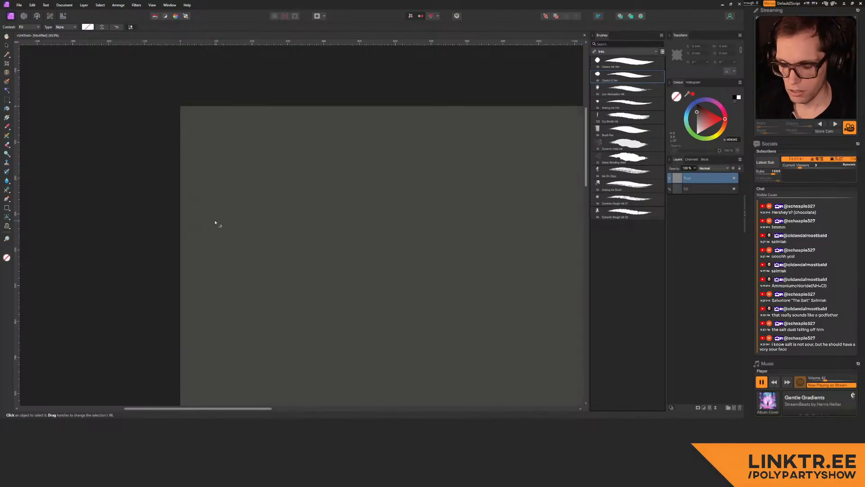
# Step: Handwrite Salvatore "The Salt" in black along the canvas's upper edge with the G Pen brush
pyautogui.press('b')
pyautogui.press('d')
pyautogui.press('x')
pyautogui.moveTo(206, 126)
pyautogui.mouseDown()
pyautogui.moveTo(197, 139)
pyautogui.moveTo(228, 140)
pyautogui.mouseUp()
pyautogui.moveTo(231, 120)
pyautogui.mouseDown()
pyautogui.moveTo(233, 140)
pyautogui.moveTo(252, 132)
pyautogui.moveTo(283, 140)
pyautogui.moveTo(289, 131)
pyautogui.mouseUp()
pyautogui.hotkey('ctrl', 'z')
pyautogui.moveTo(289, 134); pyautogui.dragTo(299, 139)
pyautogui.moveTo(318, 116); pyautogui.dragTo(336, 138)
pyautogui.moveTo(323, 119)
pyautogui.mouseDown()
pyautogui.moveTo(348, 117)
pyautogui.moveTo(354, 139)
pyautogui.mouseUp()
pyautogui.moveTo(357, 135)
pyautogui.mouseDown()
pyautogui.moveTo(382, 130)
pyautogui.moveTo(379, 140)
pyautogui.mouseUp()
pyautogui.moveTo(403, 134)
pyautogui.mouseDown()
pyautogui.moveTo(398, 140)
pyautogui.moveTo(408, 141)
pyautogui.mouseUp()
pyautogui.moveTo(412, 123)
pyautogui.mouseDown()
pyautogui.moveTo(413, 141)
pyautogui.moveTo(436, 119)
pyautogui.mouseUp()
# Step: Complete the handwritten title with the surname "Salmiak" and bring most of the canvas into view
pyautogui.moveTo(472, 138); pyautogui.dragTo(311, 135, button='middle')
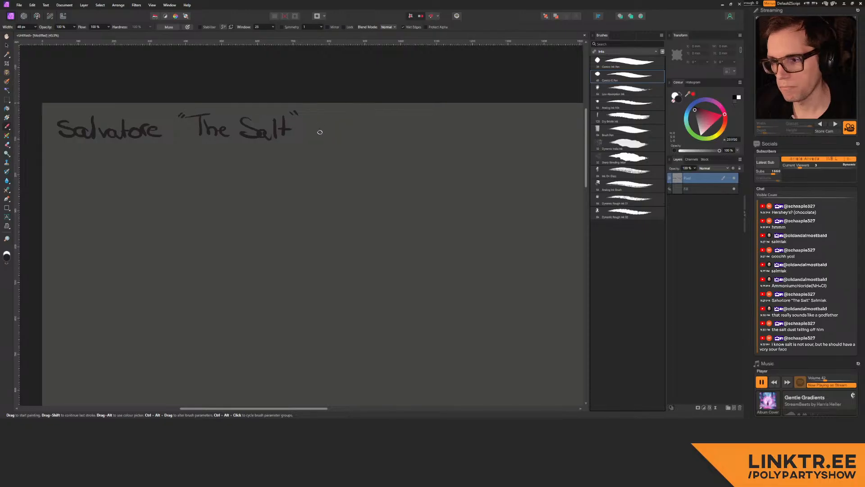
pyautogui.moveTo(327, 116)
pyautogui.mouseDown()
pyautogui.moveTo(322, 133)
pyautogui.moveTo(402, 136)
pyautogui.mouseUp()
pyautogui.moveTo(405, 115)
pyautogui.mouseDown()
pyautogui.moveTo(404, 137)
pyautogui.moveTo(418, 134)
pyautogui.mouseUp()
pyautogui.moveTo(200, 187); pyautogui.dragTo(310, 158, button='middle')
pyautogui.keyDown('ctrl'); pyautogui.moveTo(309, 159); pyautogui.dragTo(356, 153); pyautogui.keyUp('ctrl')
pyautogui.moveTo(252, 148); pyautogui.dragTo(260, 138, button='middle')
pyautogui.moveTo(356, 158); pyautogui.dragTo(259, 143, button='middle')
pyautogui.keyDown('ctrl'); pyautogui.moveTo(322, 154); pyautogui.dragTo(219, 145); pyautogui.keyUp('ctrl')
pyautogui.moveTo(329, 161); pyautogui.dragTo(273, 135, button='middle')
pyautogui.keyDown('ctrl'); pyautogui.moveTo(273, 135); pyautogui.dragTo(179, 132); pyautogui.keyUp('ctrl')
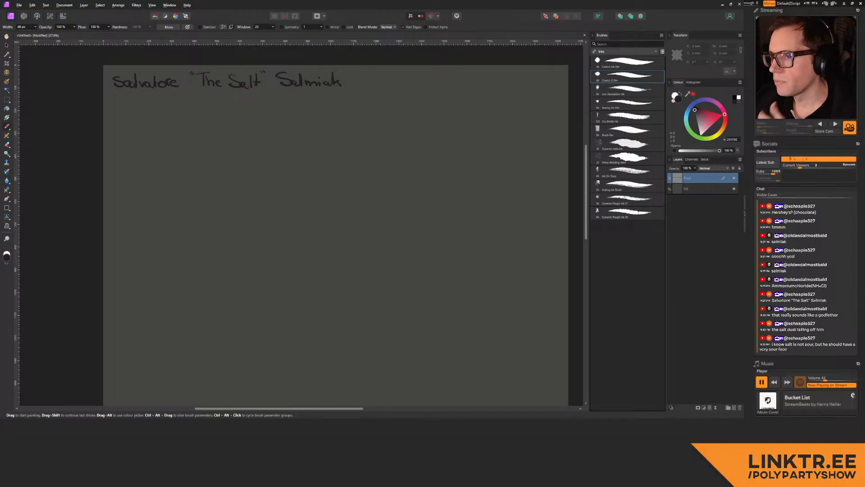
# Step: Paste five mobster references below the title: pinstriped cartoon, godfather photo, fur-coat figure, grey greatcoat sketch and plaid-clad figure
pyautogui.hotkey('ctrl', 'v')
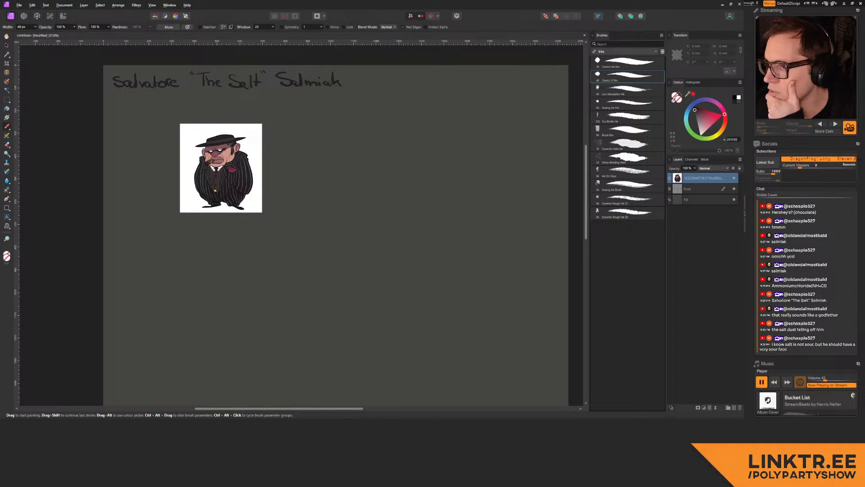
pyautogui.hotkey('ctrl', 'v')
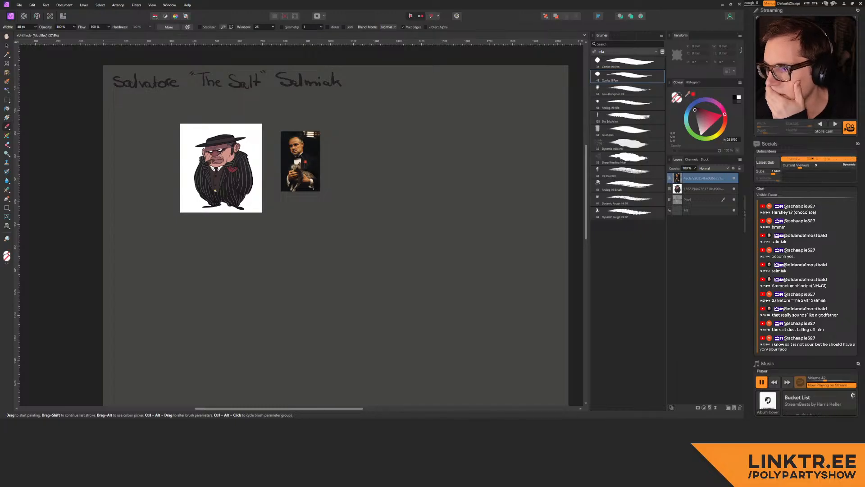
pyautogui.hotkey('ctrl', 'v')
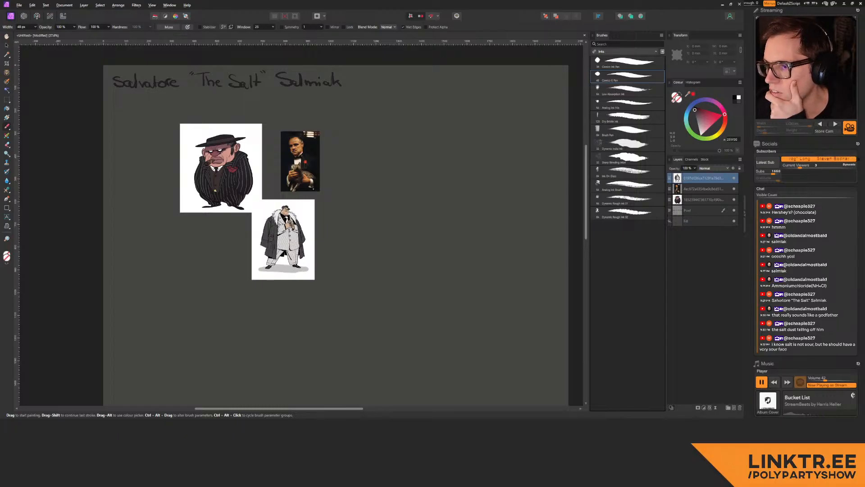
pyautogui.hotkey('ctrl', 'v')
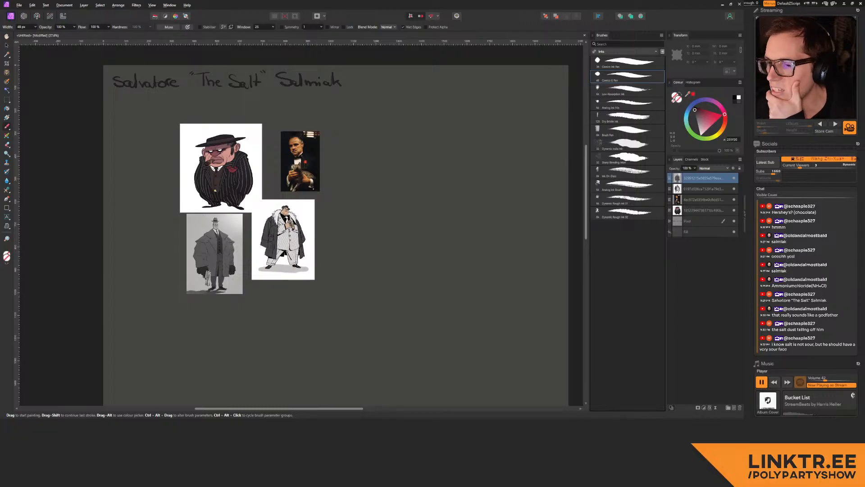
pyautogui.hotkey('ctrl', 'v')
# Step: Try to draw an arrow pointing at the plaid-clad figure and undo the strokes
pyautogui.moveTo(283, 325); pyautogui.dragTo(517, 193)
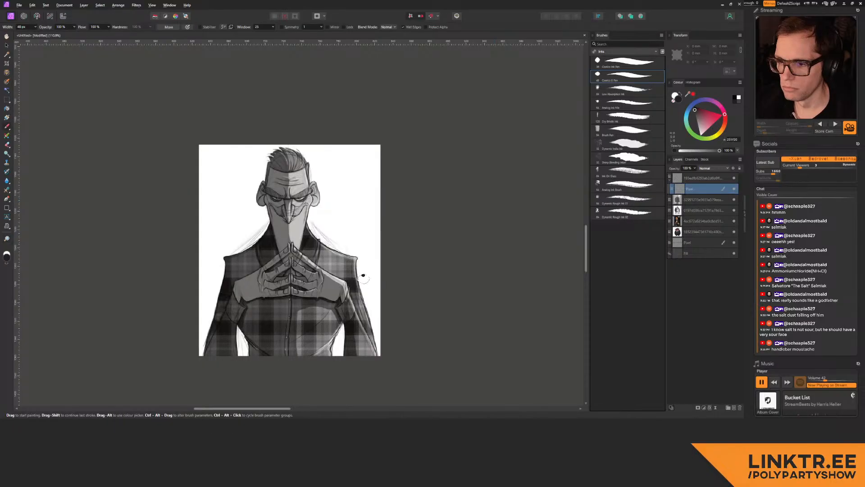
pyautogui.moveTo(408, 141); pyautogui.dragTo(337, 185)
pyautogui.moveTo(365, 144)
pyautogui.mouseDown()
pyautogui.moveTo(331, 192)
pyautogui.moveTo(396, 183)
pyautogui.moveTo(344, 221)
pyautogui.mouseUp()
pyautogui.hotkey('ctrl', 'z')
pyautogui.hotkey('ctrl', 'z')
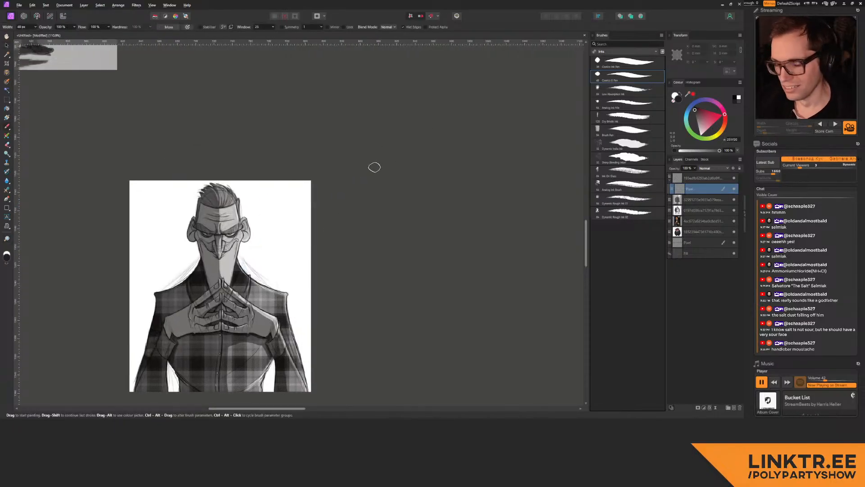
pyautogui.moveTo(288, 202); pyautogui.dragTo(314, 190)
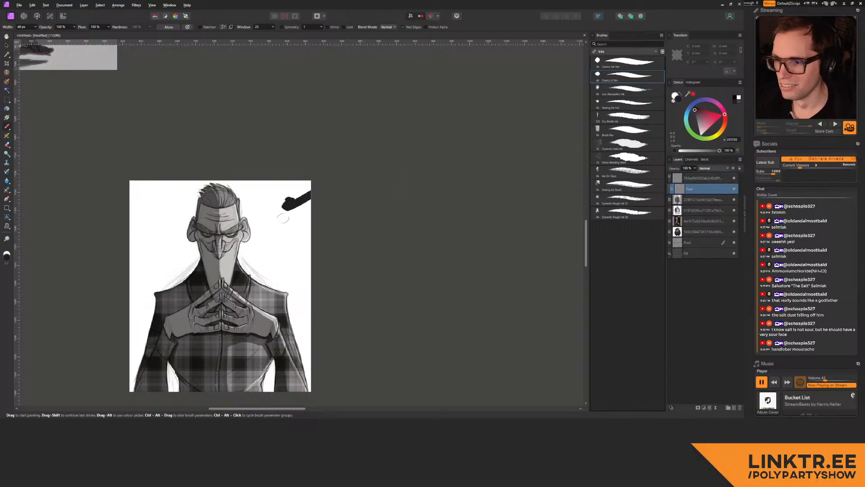
pyautogui.hotkey('ctrl', 'z')
pyautogui.hotkey('ctrl', 'z')
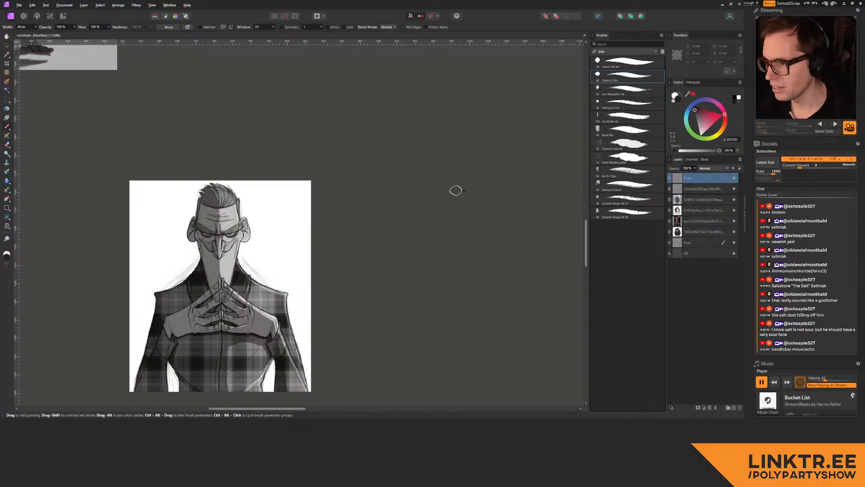
# Step: Draw an arrow to the plaid-clad figure on the top pixel layer and label it "sticky Steve"
pyautogui.moveTo(415, 138)
pyautogui.mouseDown()
pyautogui.moveTo(303, 177)
pyautogui.moveTo(314, 214)
pyautogui.mouseUp()
pyautogui.moveTo(387, 171); pyautogui.dragTo(196, 277, button='middle')
pyautogui.moveTo(258, 183)
pyautogui.mouseDown()
pyautogui.moveTo(266, 206)
pyautogui.moveTo(242, 208)
pyautogui.mouseUp()
pyautogui.moveTo(271, 165); pyautogui.dragTo(276, 214)
pyautogui.moveTo(262, 196)
pyautogui.mouseDown()
pyautogui.moveTo(289, 193)
pyautogui.moveTo(290, 211)
pyautogui.moveTo(298, 212)
pyautogui.mouseUp()
pyautogui.click(288, 183)
pyautogui.moveTo(318, 166); pyautogui.dragTo(320, 215)
pyautogui.moveTo(342, 183); pyautogui.dragTo(323, 200)
pyautogui.moveTo(322, 201)
pyautogui.mouseDown()
pyautogui.moveTo(344, 216)
pyautogui.moveTo(350, 245)
pyautogui.mouseUp()
pyautogui.moveTo(418, 163)
pyautogui.mouseDown()
pyautogui.moveTo(395, 182)
pyautogui.moveTo(393, 212)
pyautogui.mouseUp()
pyautogui.moveTo(436, 163); pyautogui.dragTo(444, 212)
pyautogui.moveTo(446, 195)
pyautogui.mouseDown()
pyautogui.moveTo(456, 183)
pyautogui.moveTo(475, 212)
pyautogui.mouseUp()
pyautogui.moveTo(471, 187); pyautogui.dragTo(514, 212)
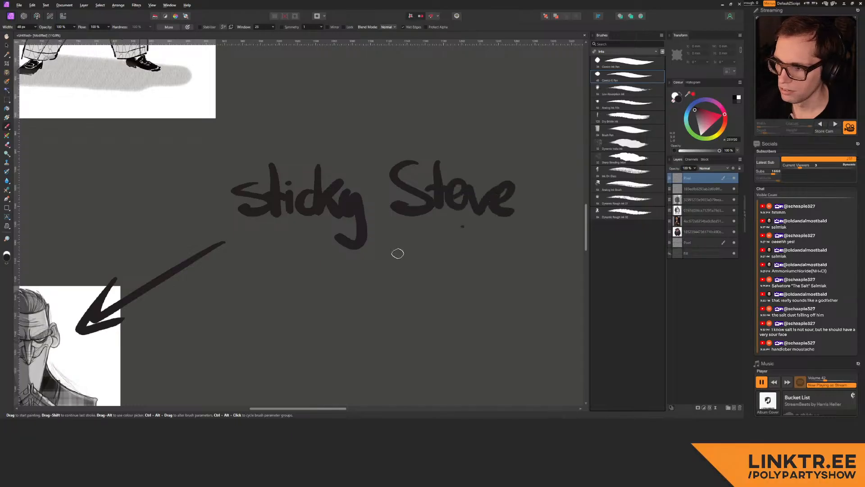
# Step: Draw a bent arrow beneath "Salvatore" in the title and start the note with the word "handlebar"
pyautogui.keyDown('ctrl'); pyautogui.scroll(-5, 361, 249); pyautogui.keyUp('ctrl')
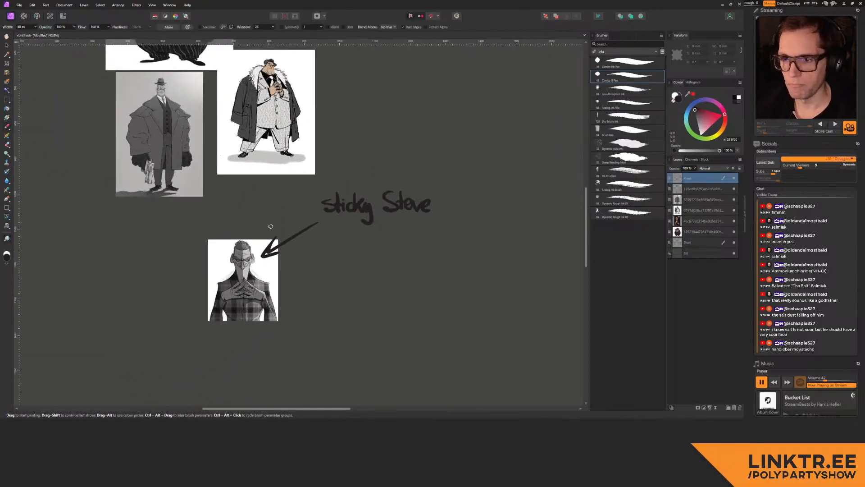
pyautogui.scroll(6, 265, 219)
pyautogui.hscroll(-2, 265, 220)
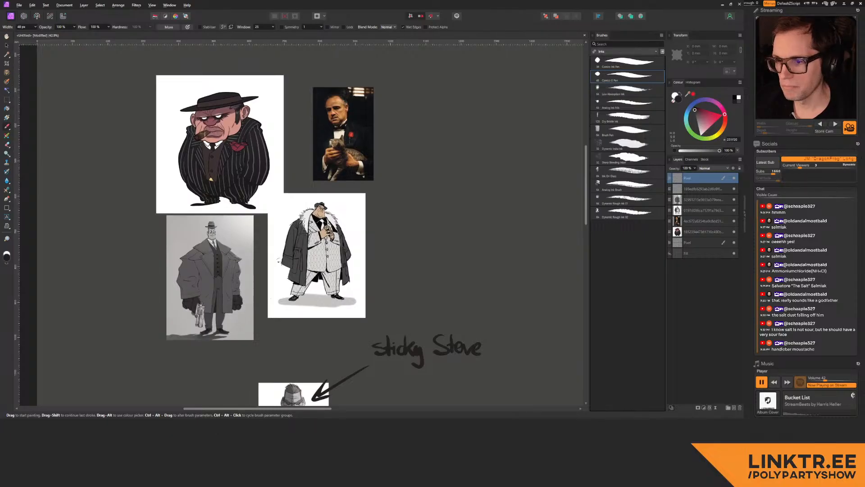
pyautogui.scroll(-5, 270, 185)
pyautogui.moveTo(293, 210); pyautogui.dragTo(289, 365, button='middle')
pyautogui.moveTo(262, 229); pyautogui.dragTo(411, 306, button='middle')
pyautogui.keyDown('ctrl'); pyautogui.scroll(4, 253, 154); pyautogui.keyUp('ctrl')
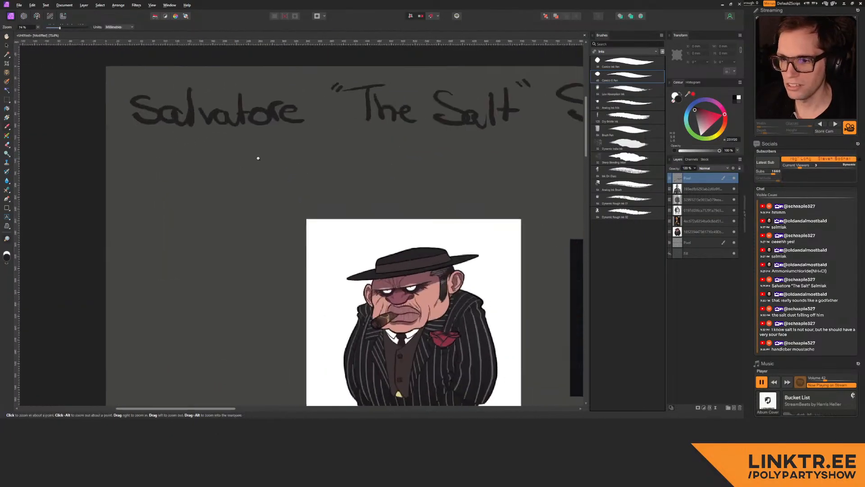
pyautogui.moveTo(171, 161); pyautogui.dragTo(211, 192)
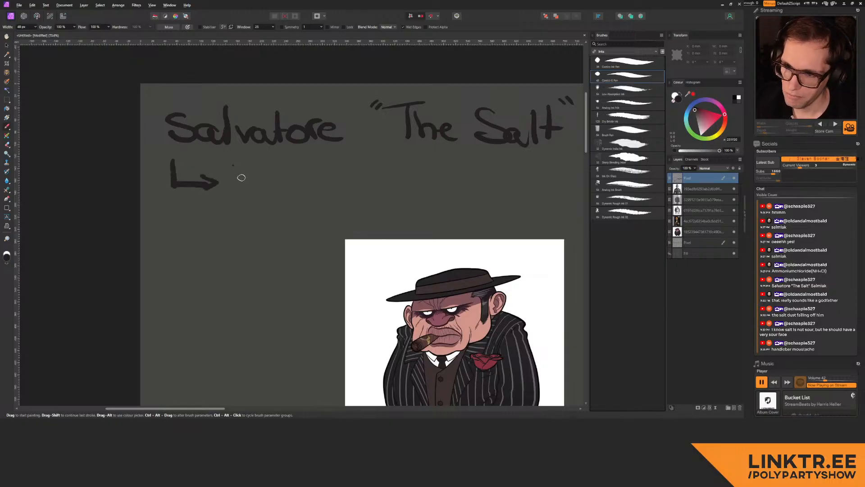
pyautogui.moveTo(232, 158)
pyautogui.mouseDown()
pyautogui.moveTo(255, 183)
pyautogui.moveTo(286, 185)
pyautogui.moveTo(292, 168)
pyautogui.moveTo(301, 190)
pyautogui.moveTo(334, 185)
pyautogui.moveTo(365, 199)
pyautogui.mouseUp()
# Step: Finish the note with the word for moustache, redoing faulty strokes, and return to the reference images
pyautogui.moveTo(365, 199); pyautogui.dragTo(239, 184, button='middle')
pyautogui.moveTo(266, 169)
pyautogui.mouseDown()
pyautogui.moveTo(410, 170)
pyautogui.moveTo(356, 176)
pyautogui.moveTo(370, 177)
pyautogui.mouseUp()
pyautogui.hotkey('ctrl', 'z')
pyautogui.hotkey('ctrl', 'z')
pyautogui.hotkey('ctrl', 'z')
pyautogui.moveTo(382, 167)
pyautogui.mouseDown()
pyautogui.moveTo(370, 191)
pyautogui.moveTo(405, 175)
pyautogui.mouseUp()
pyautogui.moveTo(356, 228); pyautogui.dragTo(394, 181, button='middle')
pyautogui.keyDown('ctrl'); pyautogui.moveTo(394, 181); pyautogui.dragTo(266, 177); pyautogui.keyUp('ctrl')
pyautogui.moveTo(458, 270); pyautogui.dragTo(300, 166, button='middle')
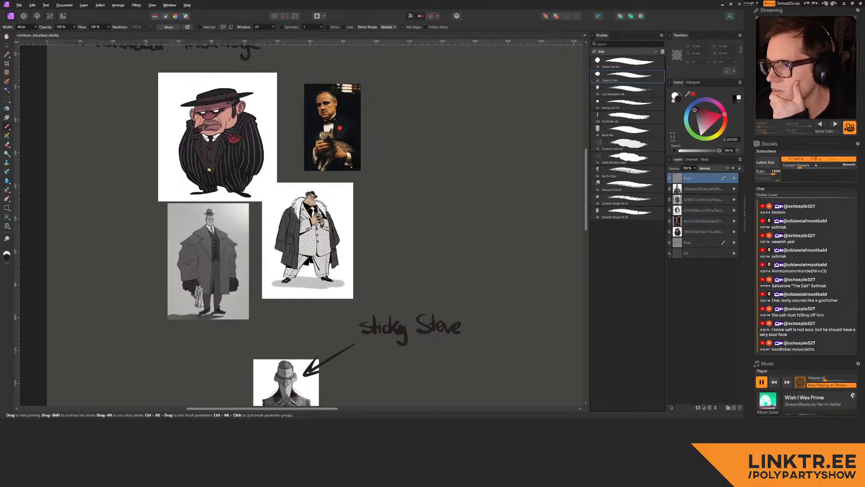
# Step: Paste four reference images: the staff-bearing wizard, the bearded man in a waistcoat, the dark armchair poster and the painted armchair mobster
pyautogui.hotkey('ctrl', 'v')
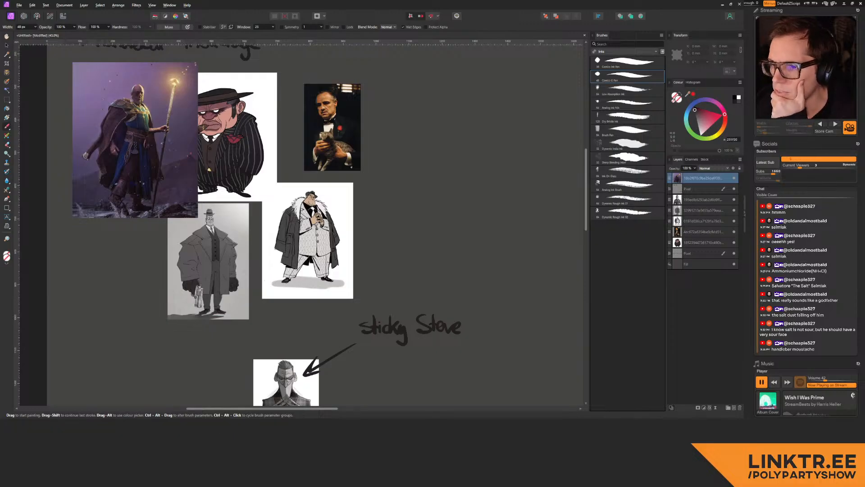
pyautogui.hotkey('ctrl', 'v')
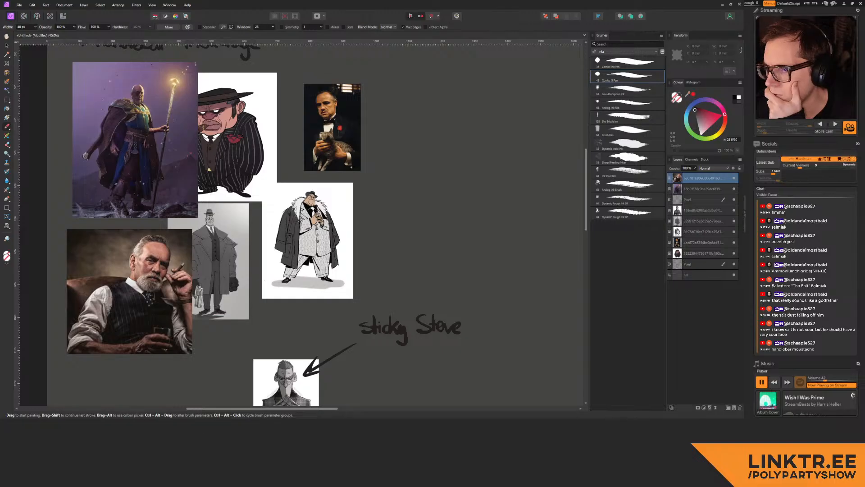
pyautogui.hotkey('ctrl', 'v')
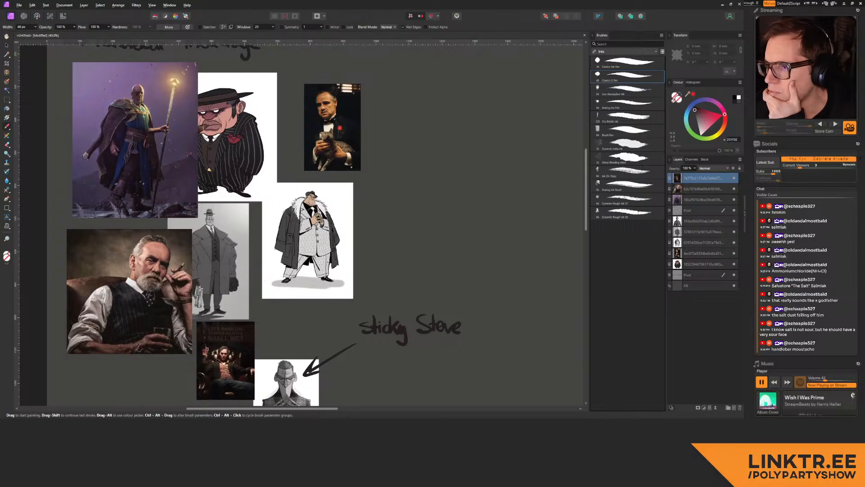
pyautogui.hotkey('ctrl', 'v')
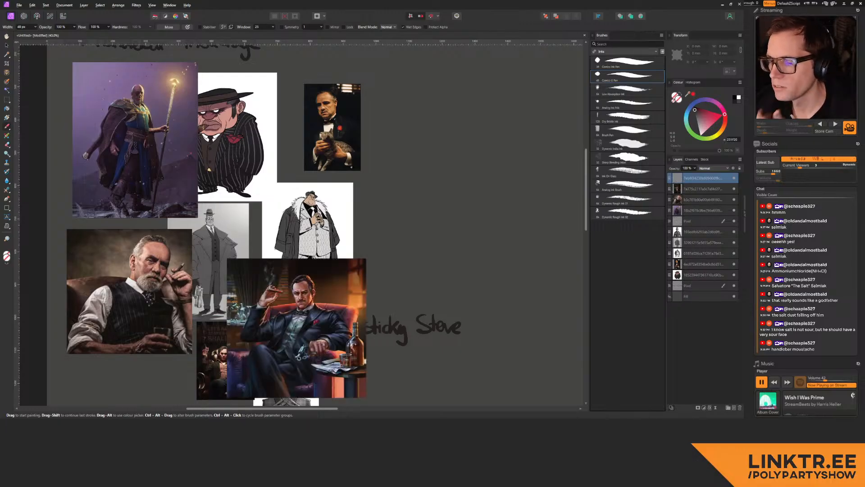
# Step: Shrink the painted armchair mobster to about half size and move it below the bearded man's photo
pyautogui.moveTo(298, 324); pyautogui.dragTo(251, 282, button='middle')
pyautogui.press('c')
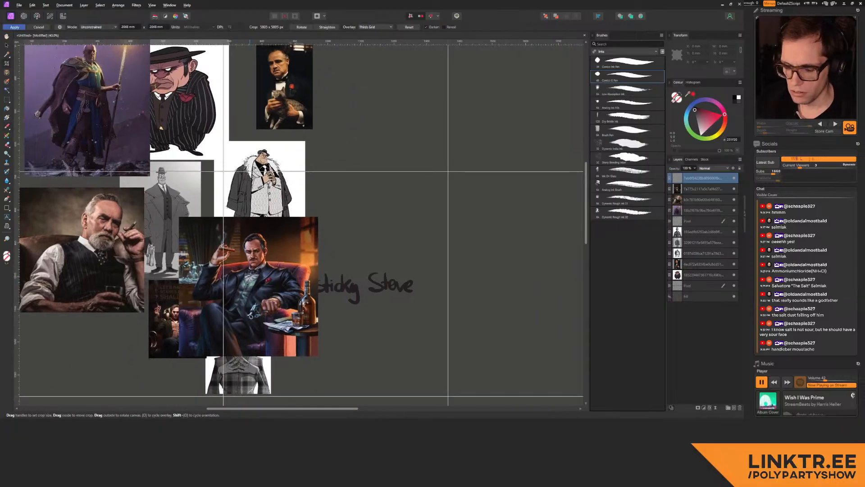
pyautogui.press('v')
pyautogui.moveTo(249, 254); pyautogui.dragTo(284, 254)
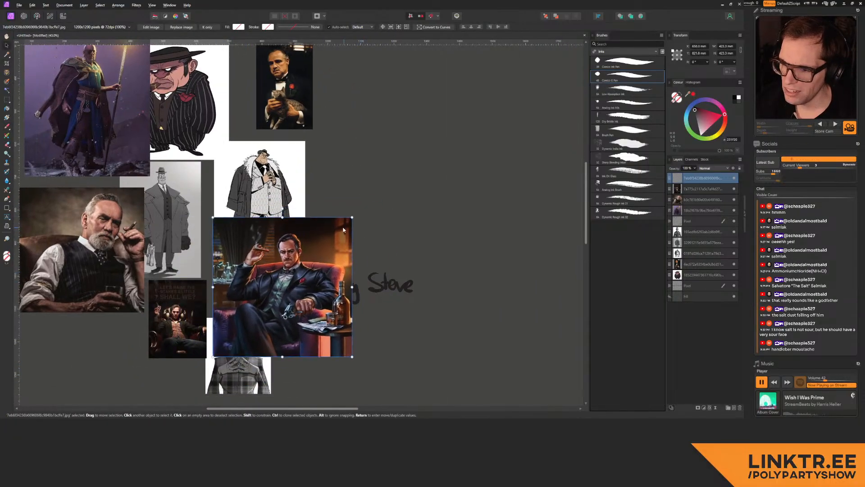
pyautogui.moveTo(352, 218); pyautogui.dragTo(278, 292)
pyautogui.moveTo(234, 318); pyautogui.dragTo(85, 356)
# Step: Try the painted armchair mobster over the plaid-clad figure, then place it below the bearded man's photo and enlarge it slightly
pyautogui.moveTo(103, 265); pyautogui.dragTo(203, 196, button='middle')
pyautogui.press('c')
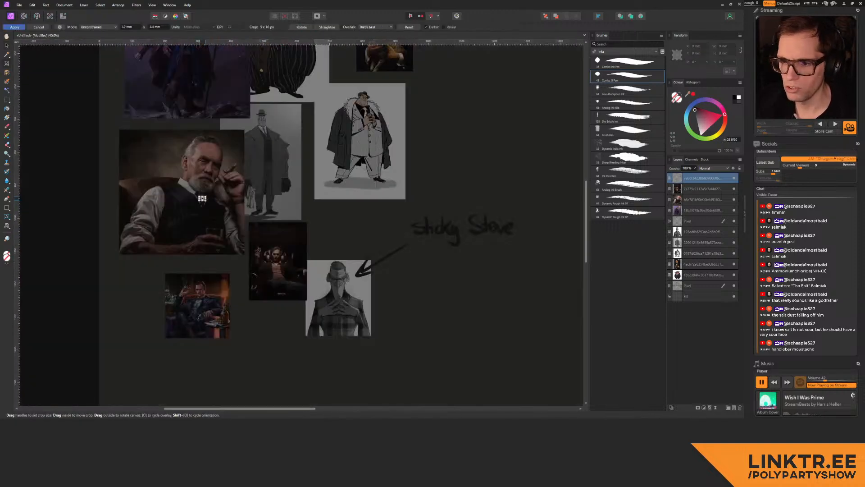
pyautogui.press('v')
pyautogui.moveTo(197, 306); pyautogui.dragTo(344, 265)
pyautogui.press('c')
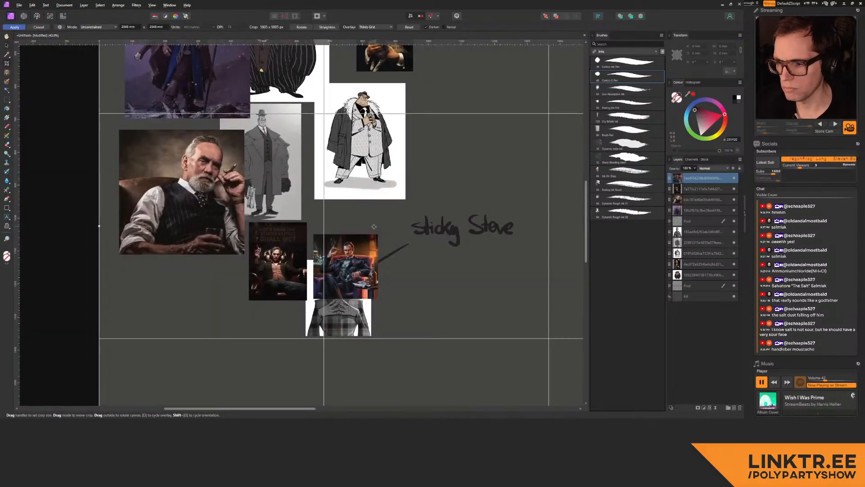
pyautogui.press('v')
pyautogui.moveTo(352, 255); pyautogui.dragTo(175, 297)
pyautogui.moveTo(201, 341); pyautogui.dragTo(220, 359)
pyautogui.moveTo(187, 306); pyautogui.dragTo(195, 308)
# Step: Shrink the bearded man's photo and move a reduced grey-coated figure out to the empty canvas area
pyautogui.moveTo(194, 211); pyautogui.dragTo(183, 212)
pyautogui.moveTo(234, 256); pyautogui.dragTo(191, 166)
pyautogui.moveTo(261, 216); pyautogui.dragTo(460, 149)
# Step: Place a reduced fur-coated figure beside the bearded man and move the armchair painting directly beneath his photo
pyautogui.moveTo(369, 122); pyautogui.dragTo(365, 178, button='middle')
pyautogui.moveTo(334, 179); pyautogui.dragTo(226, 218)
pyautogui.moveTo(293, 293); pyautogui.dragTo(265, 258)
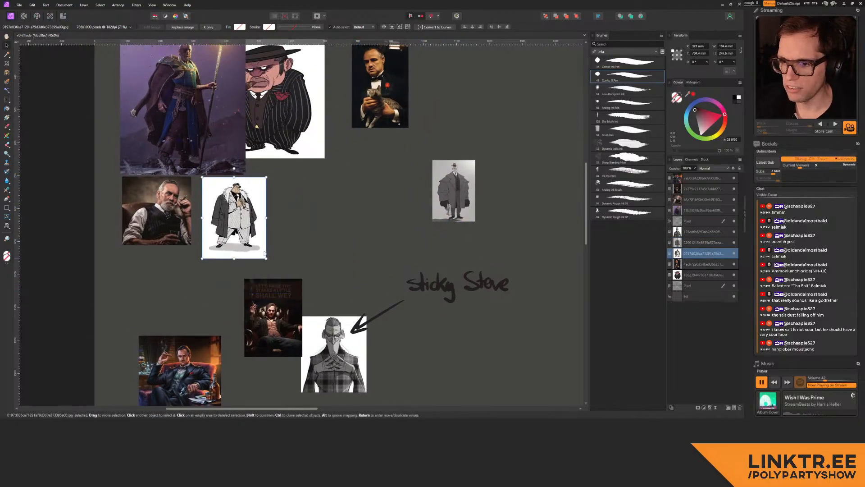
pyautogui.moveTo(190, 365); pyautogui.dragTo(168, 280)
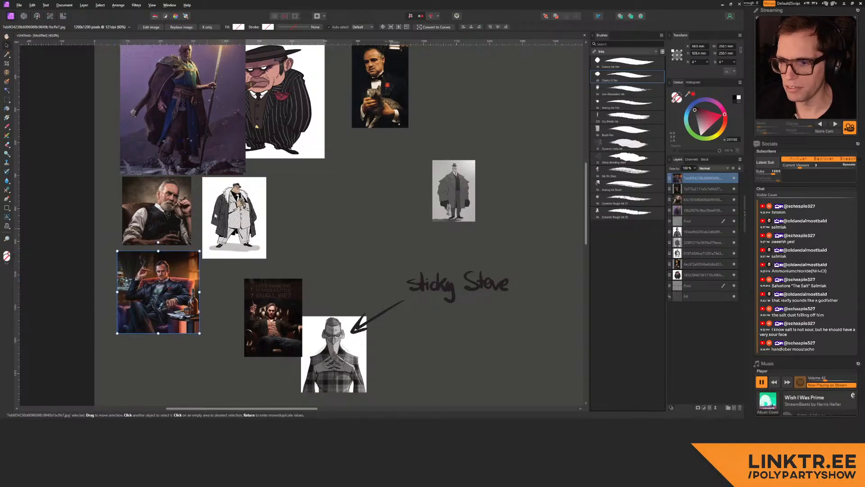
# Step: Move the pinstriped mobster aside and regroup the Godfather, fur-coated figure, bearded man and armchair painting in a cluster beside the wizard
pyautogui.scroll(3, 220, 220)
pyautogui.moveTo(293, 153); pyautogui.dragTo(521, 144)
pyautogui.moveTo(348, 118)
pyautogui.mouseDown()
pyautogui.moveTo(240, 102)
pyautogui.moveTo(249, 99)
pyautogui.mouseUp()
pyautogui.moveTo(229, 266)
pyautogui.mouseDown()
pyautogui.moveTo(306, 192)
pyautogui.moveTo(280, 200)
pyautogui.mouseUp()
pyautogui.moveTo(151, 264)
pyautogui.mouseDown()
pyautogui.moveTo(366, 92)
pyautogui.moveTo(343, 115)
pyautogui.mouseUp()
pyautogui.moveTo(153, 345)
pyautogui.mouseDown()
pyautogui.moveTo(304, 245)
pyautogui.moveTo(365, 189)
pyautogui.mouseUp()
# Step: Enlarge the dark armchair poster and place it beneath the wizard image
pyautogui.moveTo(276, 367); pyautogui.dragTo(218, 264)
pyautogui.moveTo(241, 309); pyautogui.dragTo(260, 333)
pyautogui.moveTo(227, 280); pyautogui.dragTo(150, 279)
pyautogui.moveTo(449, 304); pyautogui.dragTo(384, 236, button='middle')
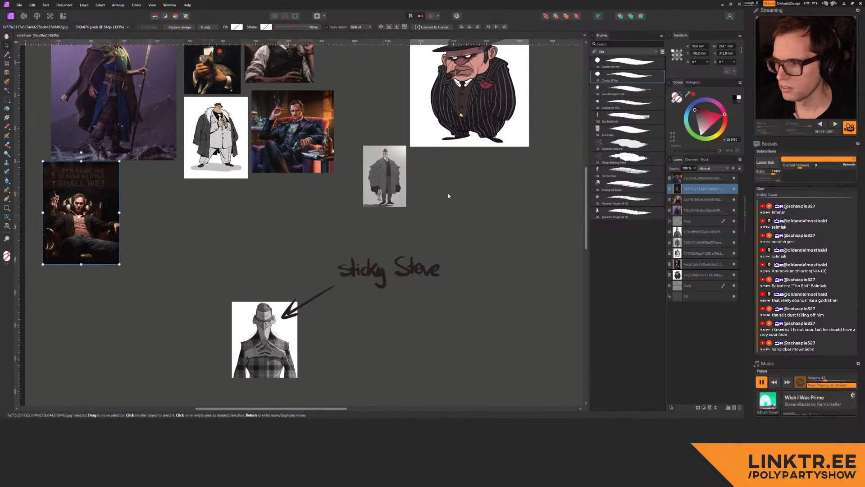
# Step: Delete the plaid-clad figure beside the "sticky Steve" arrow
pyautogui.moveTo(389, 289); pyautogui.dragTo(375, 252, button='middle')
pyautogui.press('b')
pyautogui.press('b')
pyautogui.press('v')
pyautogui.moveTo(359, 234); pyautogui.dragTo(361, 238)
pyautogui.moveTo(266, 297); pyautogui.dragTo(274, 299)
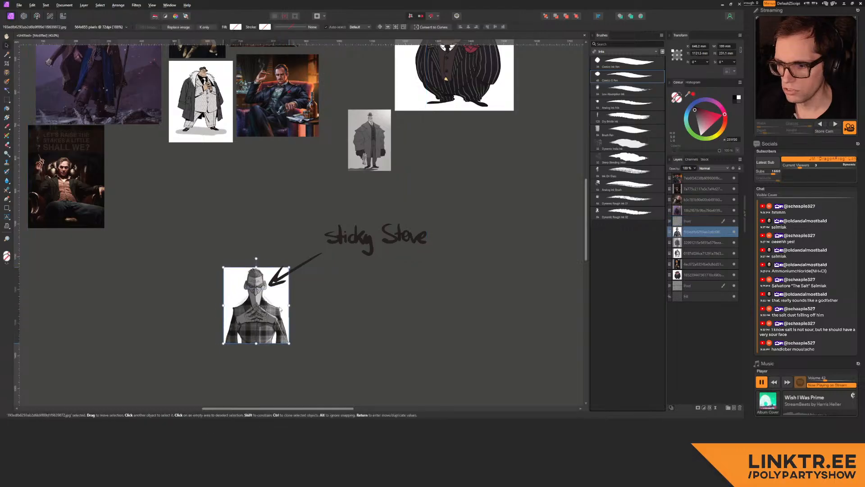
pyautogui.press('Delete')
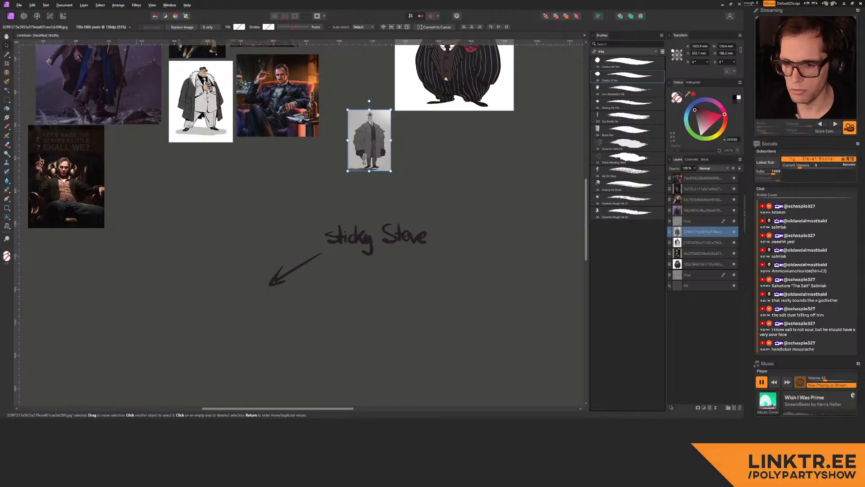
# Step: Add references of a scowling old man, a man in an open-shirt suit, a white-suited man and a stocky long-haired figure in snow
pyautogui.click(311, 180)
pyautogui.moveTo(284, 165)
pyautogui.mouseDown(button='middle')
pyautogui.moveTo(367, 242)
pyautogui.moveTo(328, 237)
pyautogui.mouseUp(button='middle')
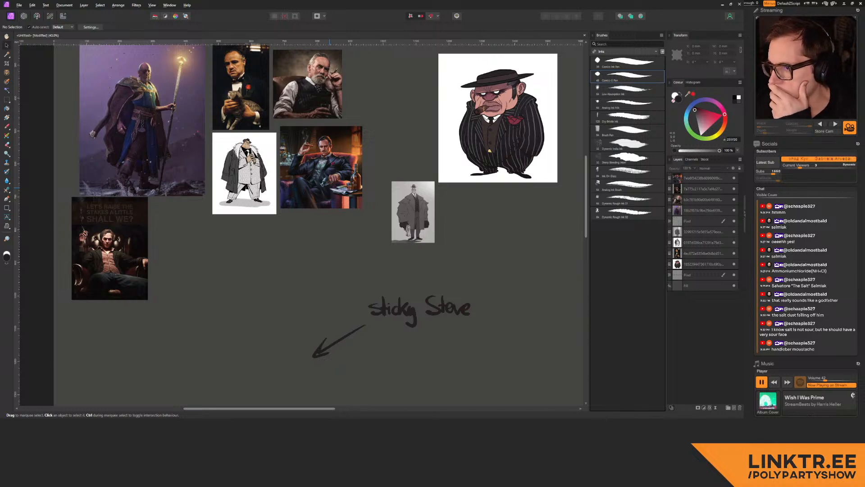
pyautogui.hotkey('ctrl', 'v')
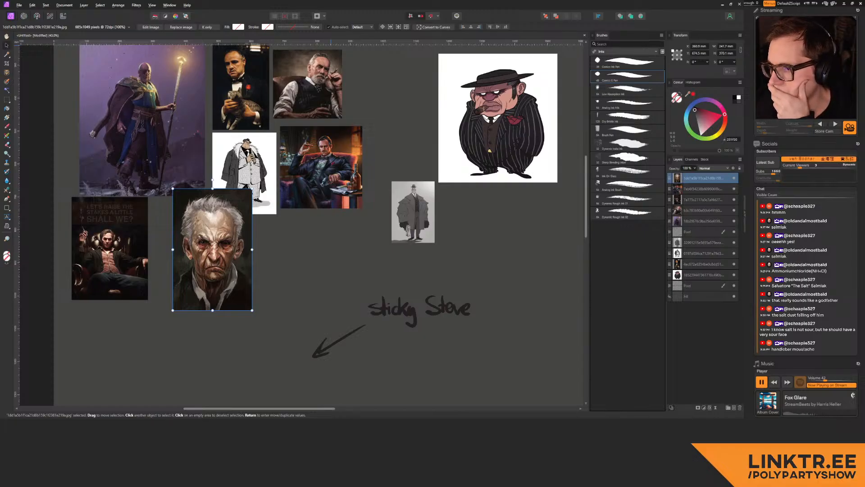
pyautogui.moveTo(331, 47); pyautogui.dragTo(289, 257)
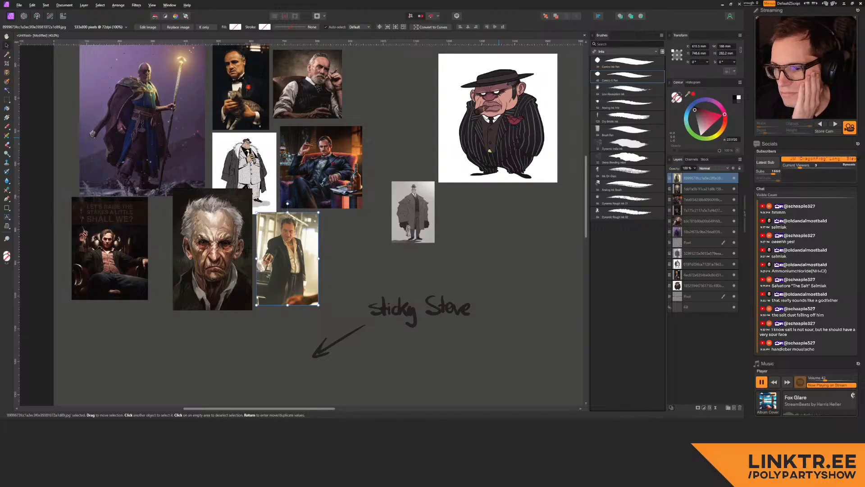
pyautogui.moveTo(153, 326); pyautogui.dragTo(116, 363)
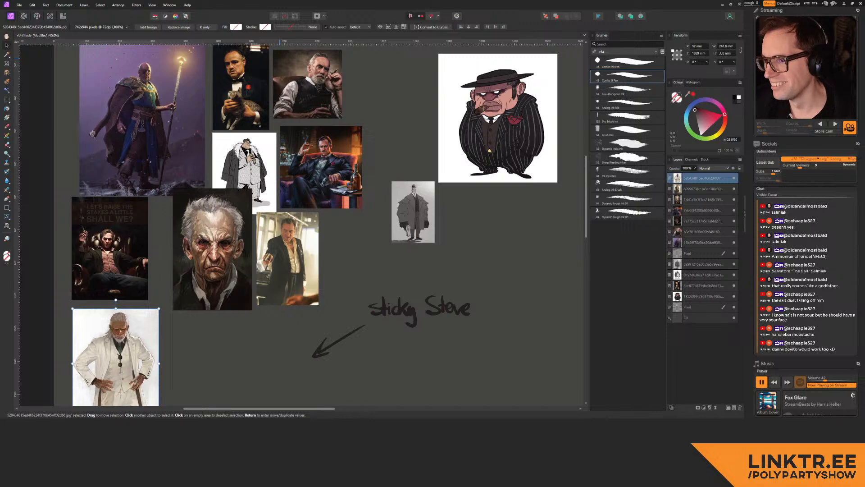
pyautogui.hotkey('ctrl', 'v')
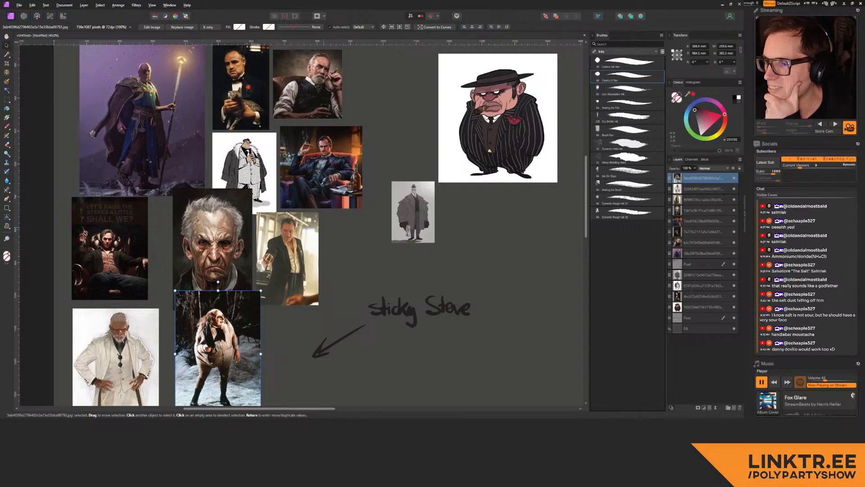
# Step: Delete the stocky snow figure and place a reduced image of the umbrella-carrying man beside the white-suited man
pyautogui.moveTo(323, 228); pyautogui.dragTo(281, 351)
pyautogui.moveTo(281, 352); pyautogui.dragTo(300, 243, button='middle')
pyautogui.moveTo(226, 248); pyautogui.dragTo(200, 334)
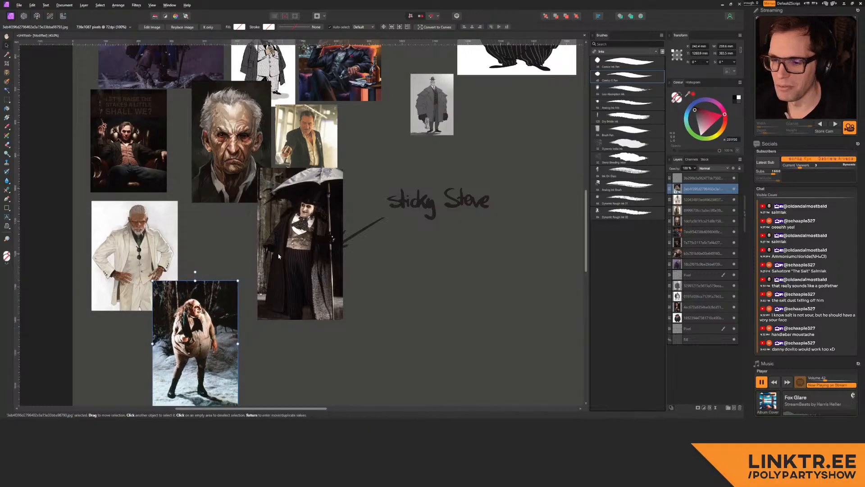
pyautogui.press('Delete')
pyautogui.moveTo(305, 239); pyautogui.dragTo(250, 274)
pyautogui.moveTo(288, 354); pyautogui.dragTo(267, 317)
pyautogui.moveTo(248, 280); pyautogui.dragTo(230, 285)
# Step: Erase the "sticky Steve" label and its arrow from their pixel layer
pyautogui.moveTo(295, 158); pyautogui.dragTo(321, 234, button='middle')
pyautogui.moveTo(321, 185); pyautogui.dragTo(314, 249, button='middle')
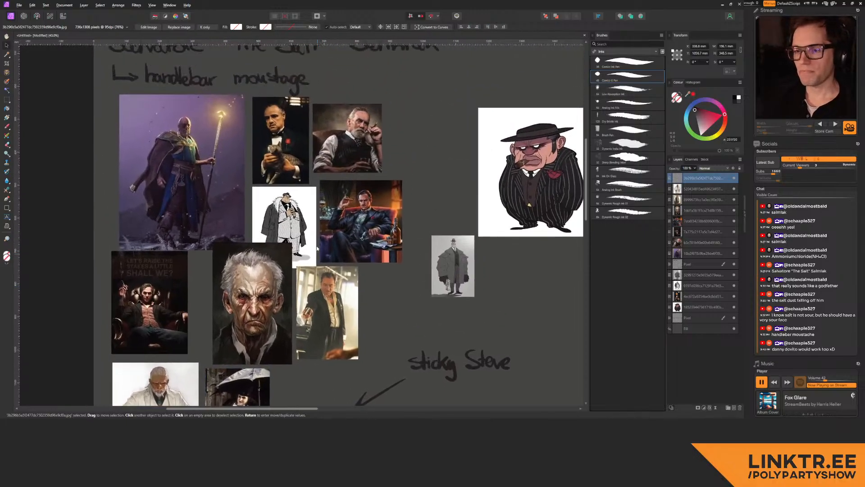
pyautogui.keyDown('ctrl'); pyautogui.scroll(-5, 316, 248); pyautogui.keyUp('ctrl')
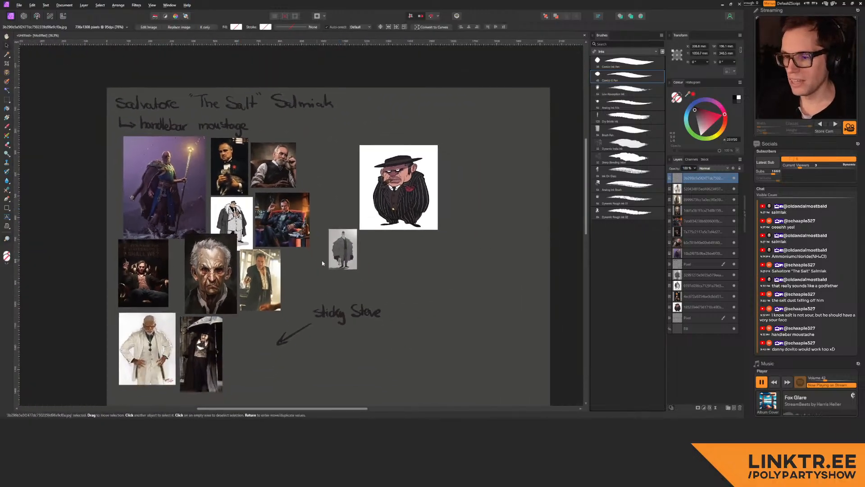
pyautogui.moveTo(332, 266); pyautogui.dragTo(334, 268)
pyautogui.hotkey('ctrl', 'z')
pyautogui.press('w')
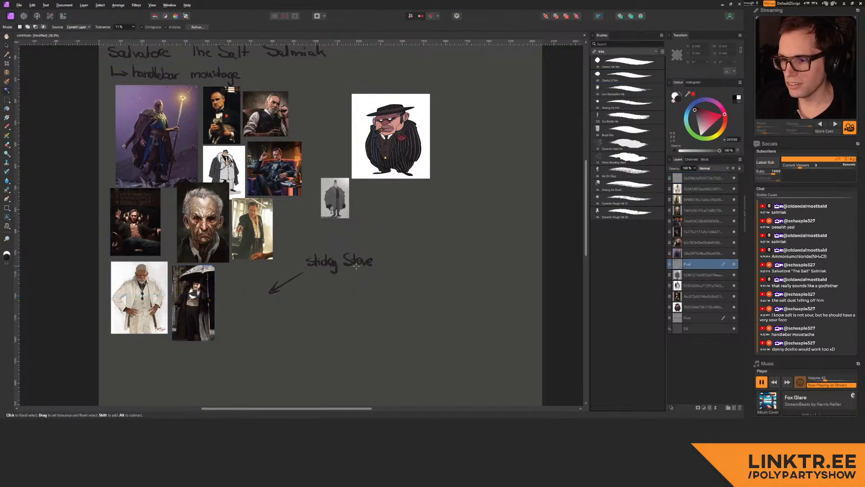
pyautogui.press('e')
pyautogui.moveTo(357, 263)
pyautogui.mouseDown()
pyautogui.moveTo(373, 261)
pyautogui.moveTo(274, 284)
pyautogui.moveTo(268, 299)
pyautogui.mouseUp()
# Step: Delete the pinstriped cartoon mobster image
pyautogui.moveTo(293, 216); pyautogui.dragTo(327, 286, button='middle')
pyautogui.press('v')
pyautogui.moveTo(410, 224); pyautogui.dragTo(419, 220)
pyautogui.press('Delete')
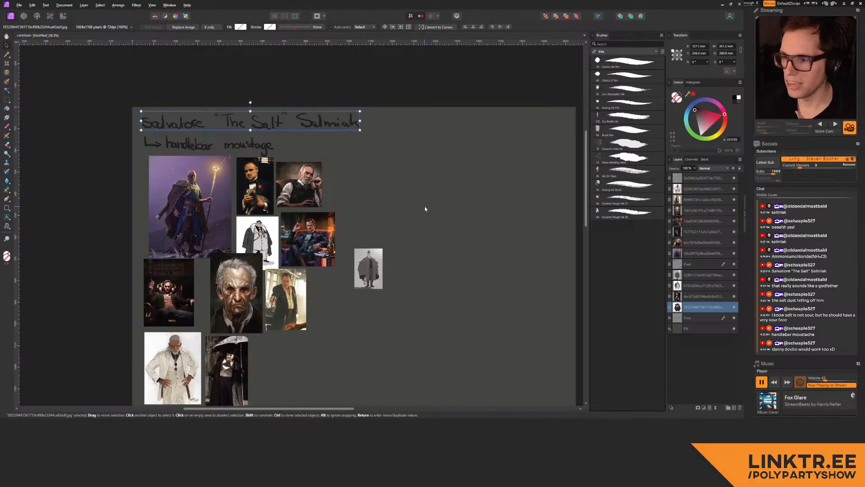
# Step: Enlarge the grey-coated figure in the empty area beside the references and examine its design up close
pyautogui.moveTo(367, 269); pyautogui.dragTo(437, 308)
pyautogui.moveTo(406, 259); pyautogui.dragTo(497, 185)
pyautogui.click(497, 185)
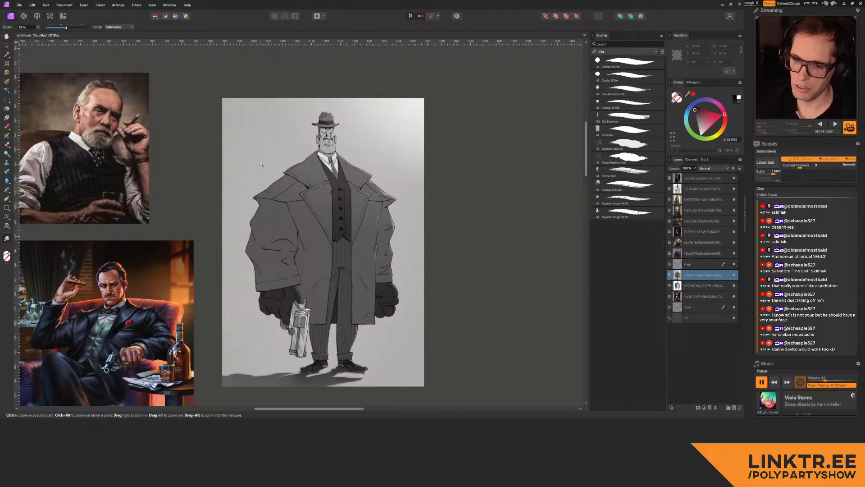
pyautogui.press('v')
pyautogui.moveTo(315, 313)
pyautogui.mouseDown()
pyautogui.moveTo(324, 313)
pyautogui.moveTo(314, 297)
pyautogui.mouseUp()
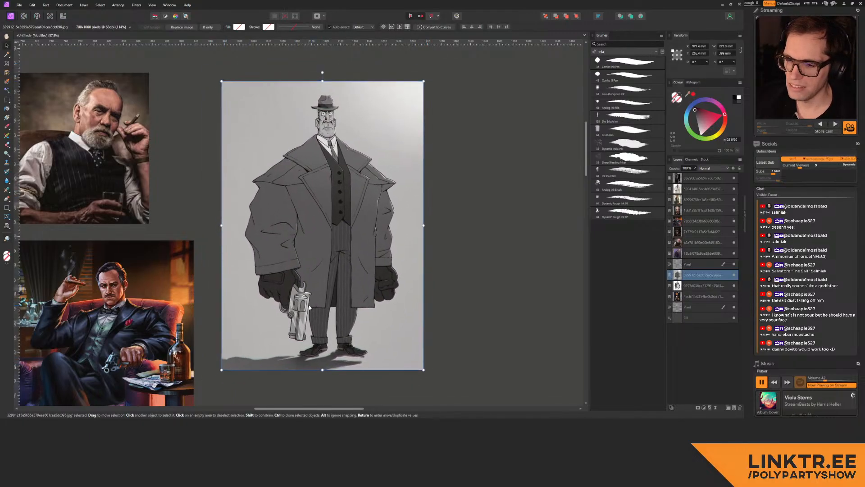
pyautogui.moveTo(315, 214); pyautogui.dragTo(333, 200, button='middle')
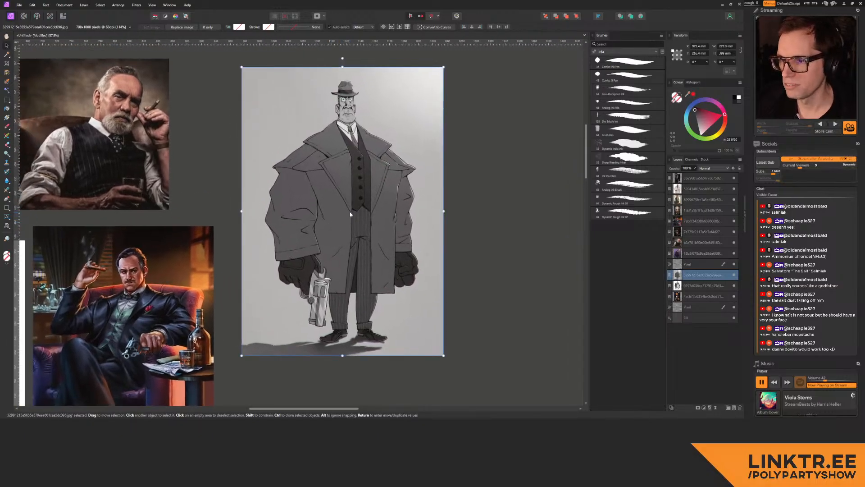
pyautogui.moveTo(339, 204); pyautogui.dragTo(364, 161)
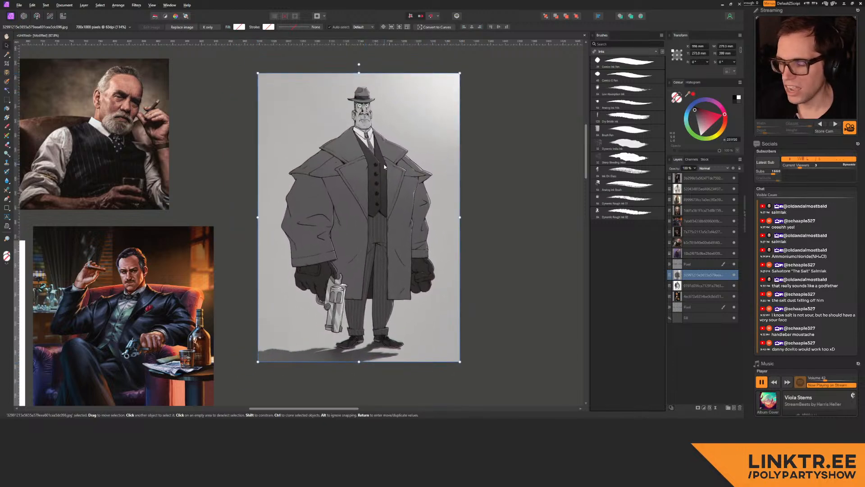
# Step: Delete the grey-coated figure and clear the selection
pyautogui.press('Delete')
pyautogui.moveTo(138, 244); pyautogui.dragTo(128, 214, button='middle')
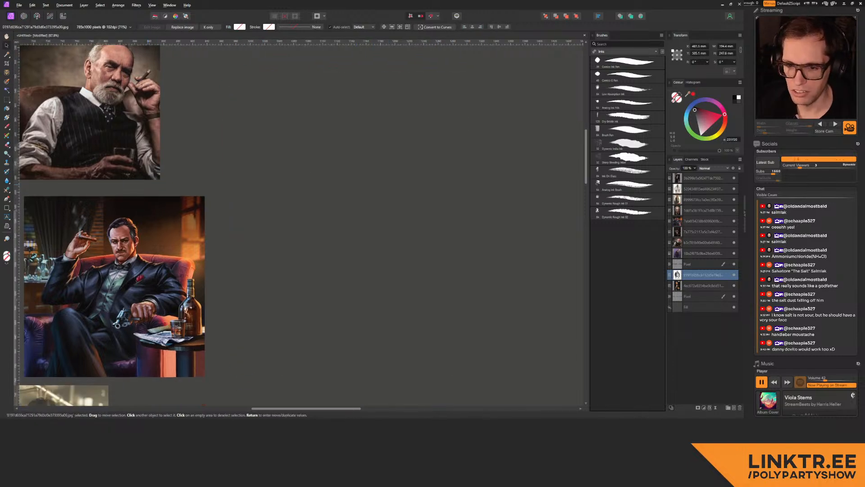
pyautogui.click(266, 163)
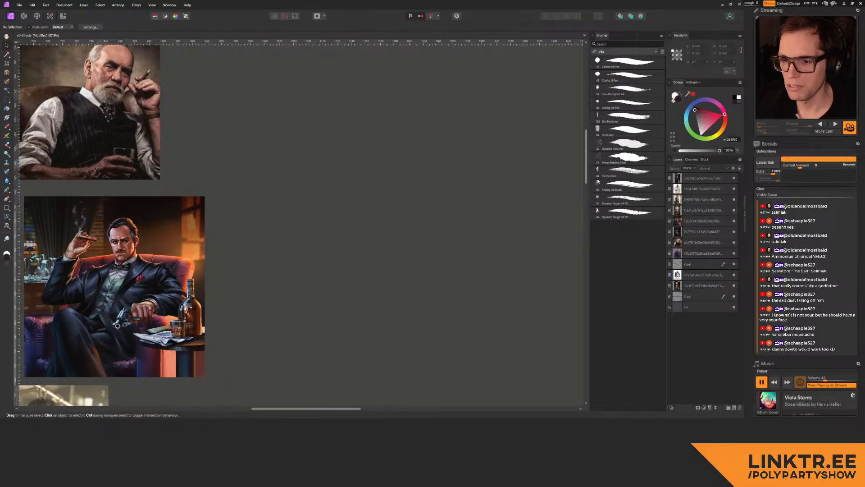
# Step: Examine the wizard reference up close, try a brush stroke beside his head and undo it
pyautogui.keyDown('ctrl'); pyautogui.scroll(-5, 315, 185); pyautogui.keyUp('ctrl')
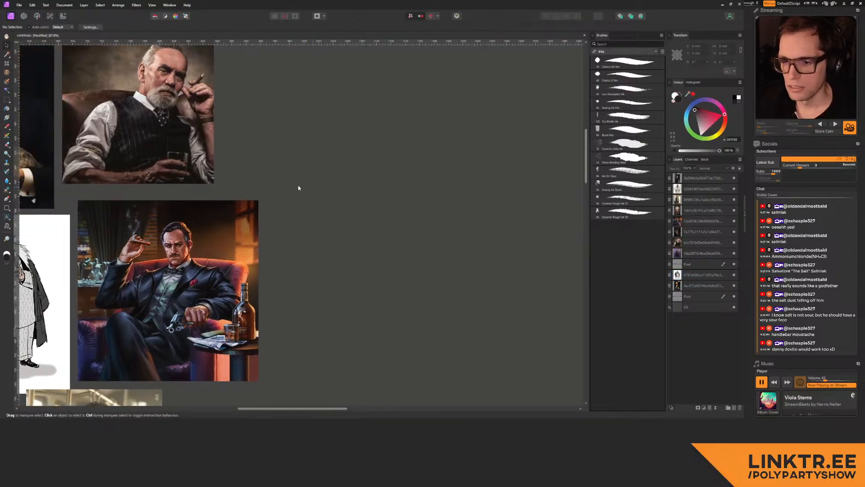
pyautogui.moveTo(252, 144); pyautogui.dragTo(341, 173, button='middle')
pyautogui.moveTo(244, 206); pyautogui.dragTo(260, 194, button='middle')
pyautogui.keyDown('ctrl'); pyautogui.moveTo(205, 166); pyautogui.dragTo(280, 167); pyautogui.keyUp('ctrl')
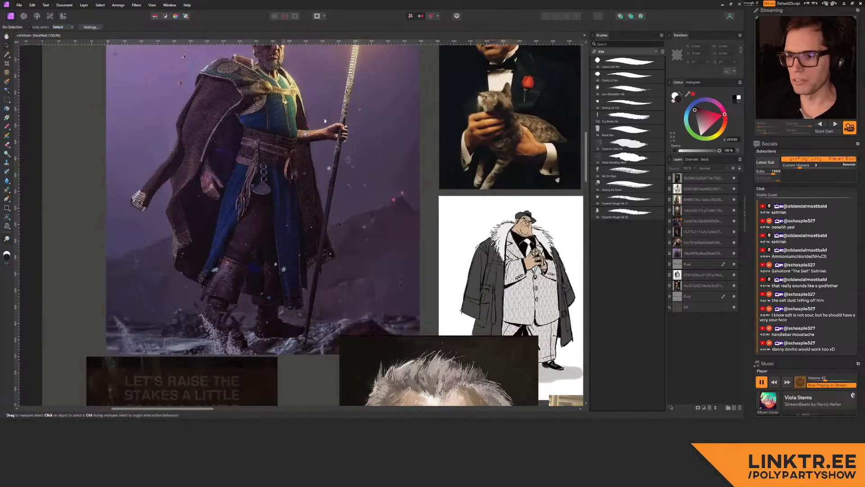
pyautogui.moveTo(279, 167); pyautogui.dragTo(261, 240, button='middle')
pyautogui.moveTo(267, 151)
pyautogui.keyDown('ctrl'); pyautogui.mouseDown()
pyautogui.moveTo(309, 150)
pyautogui.moveTo(254, 153)
pyautogui.mouseUp(); pyautogui.keyUp('ctrl')
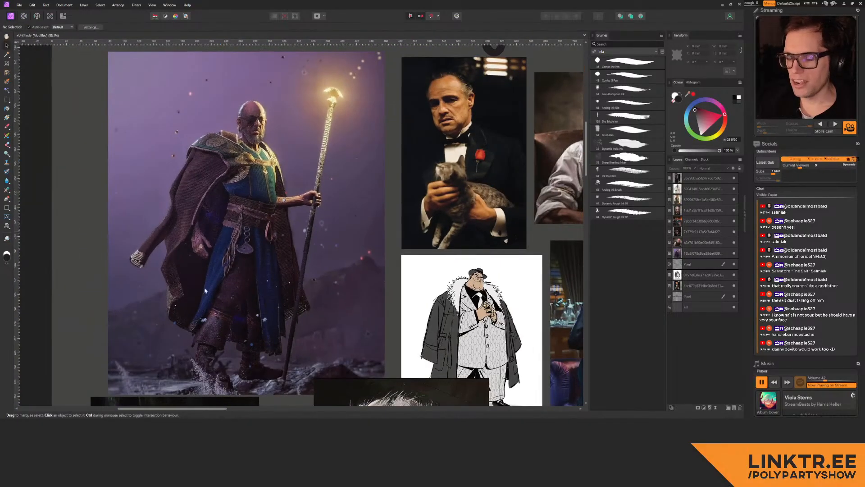
pyautogui.press('b')
pyautogui.moveTo(233, 85); pyautogui.dragTo(211, 108)
pyautogui.hotkey('ctrl', 'z')
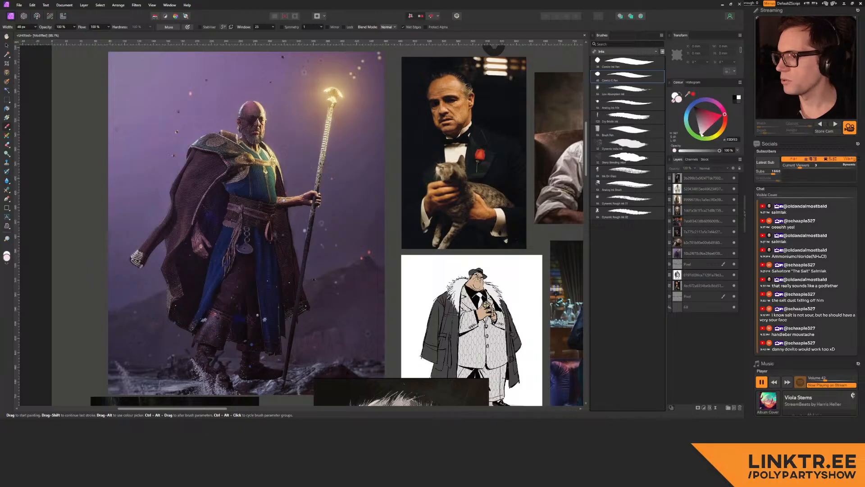
# Step: Draw a pale pink line on a new top pixel layer from the armchair painting to the wizard image, redoing the first stroke
pyautogui.moveTo(261, 75); pyautogui.dragTo(224, 141, button='middle')
pyautogui.moveTo(218, 198); pyautogui.dragTo(172, 151, button='middle')
pyautogui.keyDown('ctrl'); pyautogui.moveTo(267, 187); pyautogui.dragTo(159, 189); pyautogui.keyUp('ctrl')
pyautogui.moveTo(280, 288); pyautogui.dragTo(215, 173, button='middle')
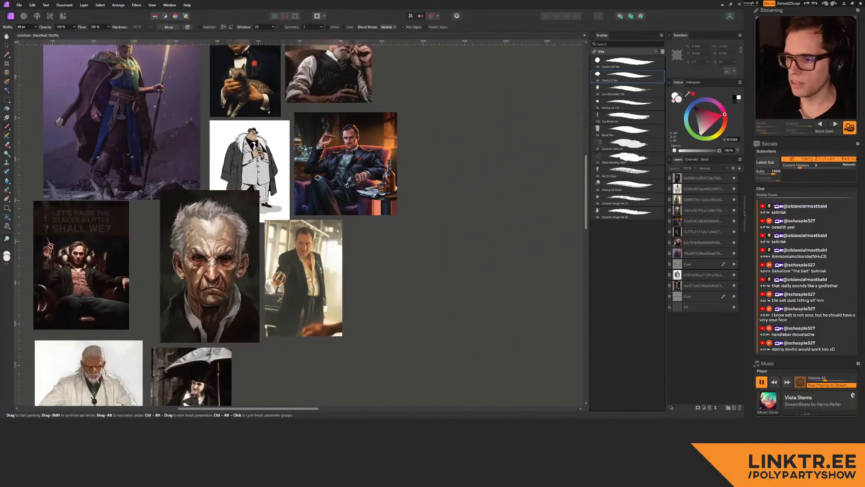
pyautogui.moveTo(319, 180); pyautogui.dragTo(150, 162)
pyautogui.hotkey('ctrl', 'z')
pyautogui.moveTo(359, 188); pyautogui.dragTo(179, 185)
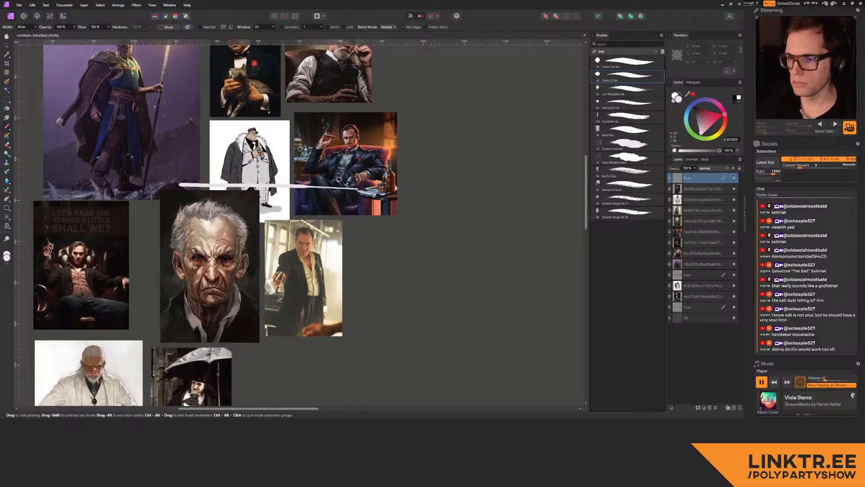
# Step: Undo the pale pink line and move the bearded man's portrait to the board's upper-right area
pyautogui.hotkey('ctrl', 'z')
pyautogui.keyDown('ctrl'); pyautogui.moveTo(357, 179); pyautogui.dragTo(188, 184); pyautogui.keyUp('ctrl')
pyautogui.moveTo(398, 200); pyautogui.dragTo(266, 175, button='middle')
pyautogui.keyDown('ctrl'); pyautogui.moveTo(350, 180); pyautogui.dragTo(269, 179); pyautogui.keyUp('ctrl')
pyautogui.moveTo(270, 174); pyautogui.dragTo(276, 188, button='middle')
pyautogui.press('v')
pyautogui.moveTo(261, 126); pyautogui.dragTo(373, 121)
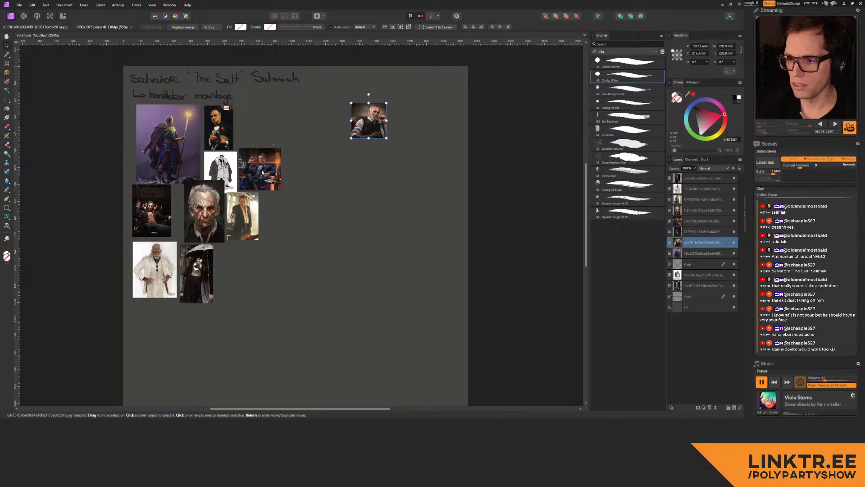
# Step: Spread the armchair painting, black-suit photo, elderly portrait, umbrella figure, white-suit figure and fur-coat cartoon apart across the board's empty area
pyautogui.moveTo(259, 169); pyautogui.dragTo(401, 200)
pyautogui.moveTo(243, 215); pyautogui.dragTo(371, 346)
pyautogui.moveTo(193, 227); pyautogui.dragTo(264, 395)
pyautogui.moveTo(196, 271); pyautogui.dragTo(295, 256)
pyautogui.moveTo(155, 269); pyautogui.dragTo(184, 356)
pyautogui.moveTo(216, 190); pyautogui.dragTo(218, 273)
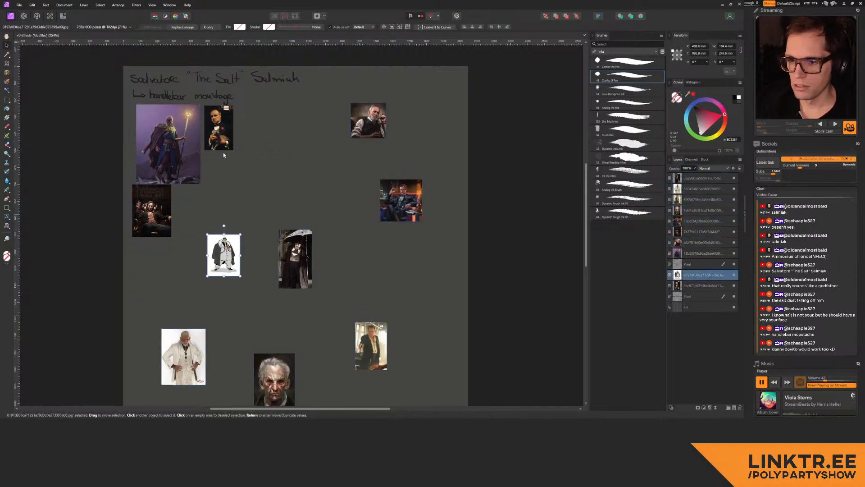
# Step: Move the man with the cat and the armchair smoker away from their neighbours, and shrink and reposition the wizard image
pyautogui.moveTo(219, 130); pyautogui.dragTo(297, 140)
pyautogui.moveTo(168, 144); pyautogui.dragTo(219, 138)
pyautogui.moveTo(152, 207); pyautogui.dragTo(157, 267)
pyautogui.moveTo(212, 160); pyautogui.dragTo(197, 175)
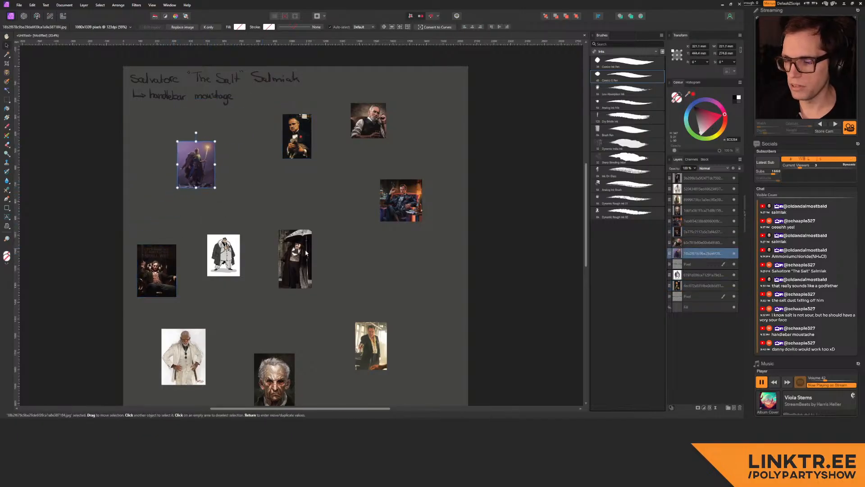
# Step: Space out the umbrella figure, the armchair painting and the black-suit photo more evenly
pyautogui.moveTo(298, 260); pyautogui.dragTo(316, 258)
pyautogui.moveTo(402, 201); pyautogui.dragTo(420, 200)
pyautogui.moveTo(319, 258); pyautogui.dragTo(336, 252)
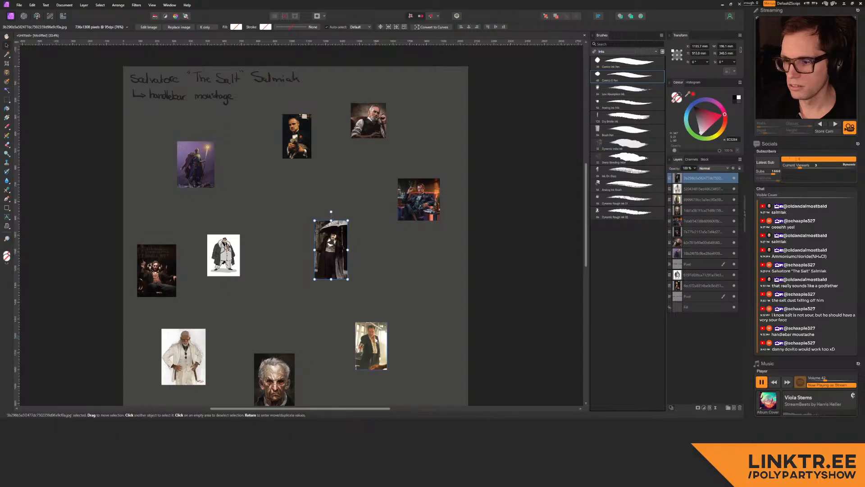
pyautogui.moveTo(371, 346); pyautogui.dragTo(374, 343)
# Step: Move the lower pixel layer to the top of the layer stack and choose a strong pinkish red for the brush
pyautogui.moveTo(185, 161); pyautogui.dragTo(209, 203)
pyautogui.keyDown('ctrl'); pyautogui.moveTo(210, 203); pyautogui.dragTo(553, 85); pyautogui.keyUp('ctrl')
pyautogui.moveTo(275, 185); pyautogui.dragTo(282, 188)
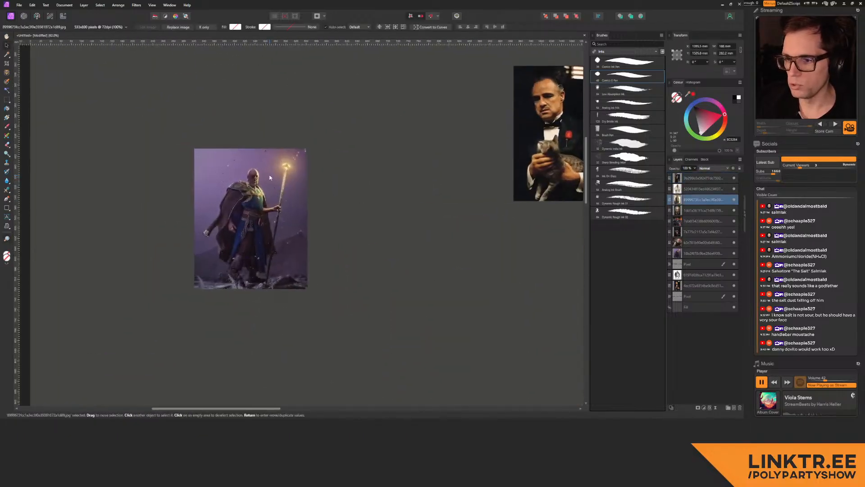
pyautogui.keyDown('ctrl'); pyautogui.moveTo(249, 155); pyautogui.dragTo(328, 143); pyautogui.keyUp('ctrl')
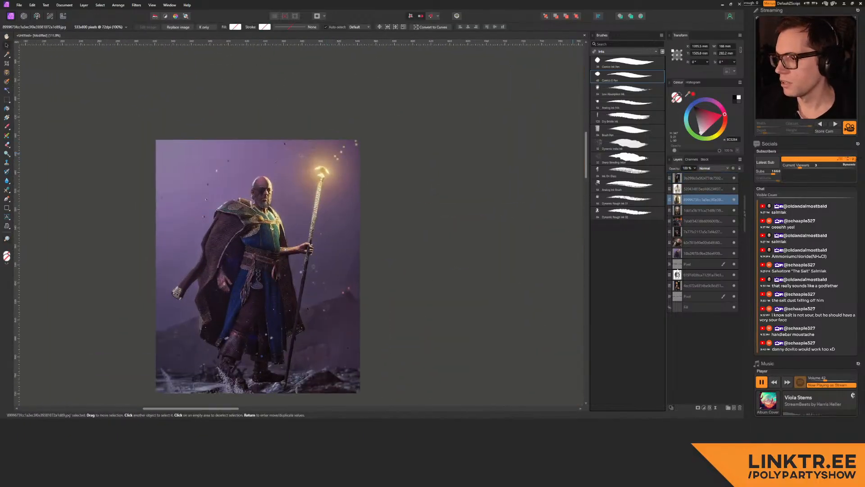
pyautogui.moveTo(696, 296); pyautogui.dragTo(692, 181)
pyautogui.moveTo(289, 179); pyautogui.dragTo(292, 185, button='middle')
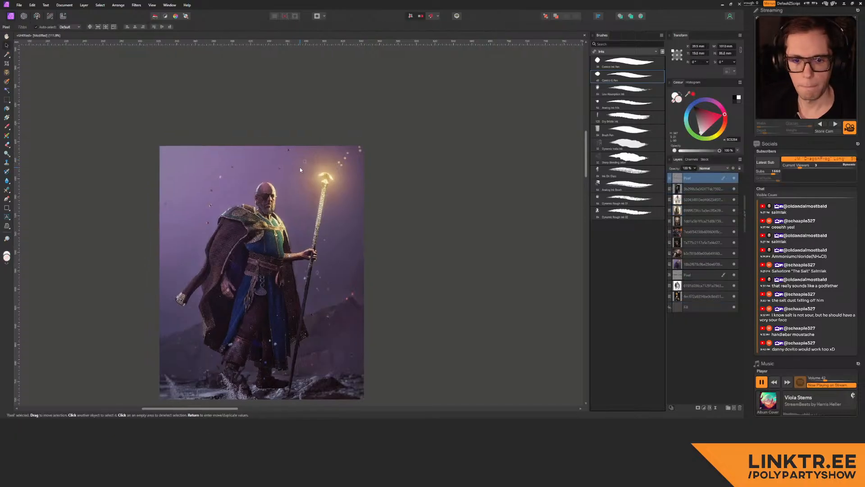
pyautogui.press('b')
pyautogui.moveTo(308, 155); pyautogui.dragTo(323, 155)
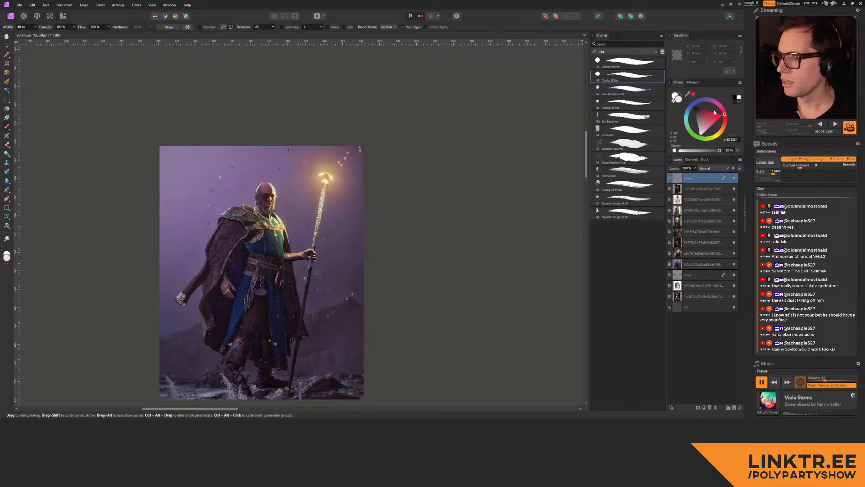
pyautogui.moveTo(726, 120); pyautogui.dragTo(727, 120)
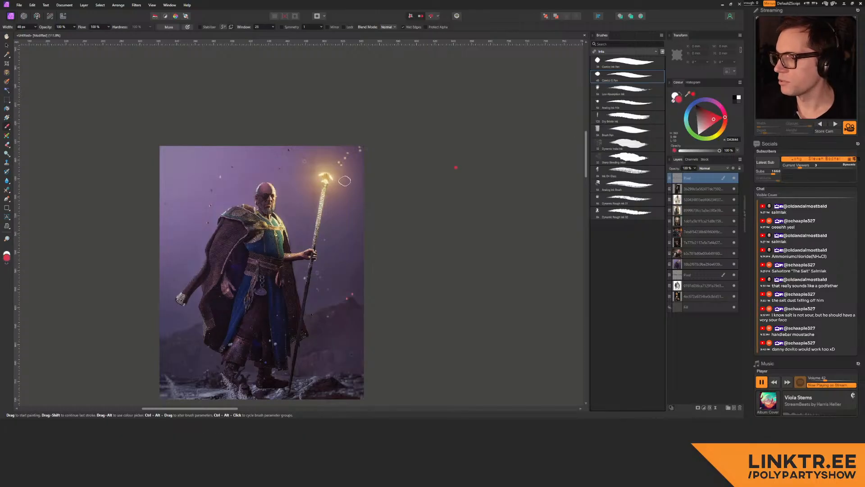
# Step: Draw a red arrow with a 30 px brush pointing from the upper right toward the wizard's head
pyautogui.keyDown('ctrl'); pyautogui.keyDown('alt'); pyautogui.moveTo(318, 136); pyautogui.dragTo(319, 137); pyautogui.keyUp('alt'); pyautogui.keyUp('ctrl')
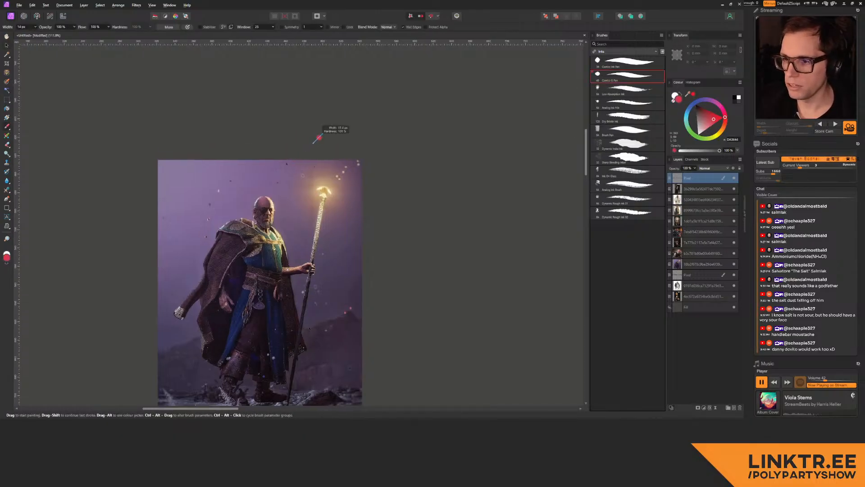
pyautogui.moveTo(359, 159)
pyautogui.mouseDown(button='middle')
pyautogui.moveTo(338, 140)
pyautogui.moveTo(309, 144)
pyautogui.mouseUp(button='middle')
pyautogui.keyDown('ctrl'); pyautogui.keyDown('alt'); pyautogui.moveTo(312, 131); pyautogui.dragTo(316, 130); pyautogui.keyUp('alt'); pyautogui.keyUp('ctrl')
pyautogui.moveTo(356, 94); pyautogui.dragTo(251, 181)
pyautogui.moveTo(261, 162); pyautogui.dragTo(256, 183)
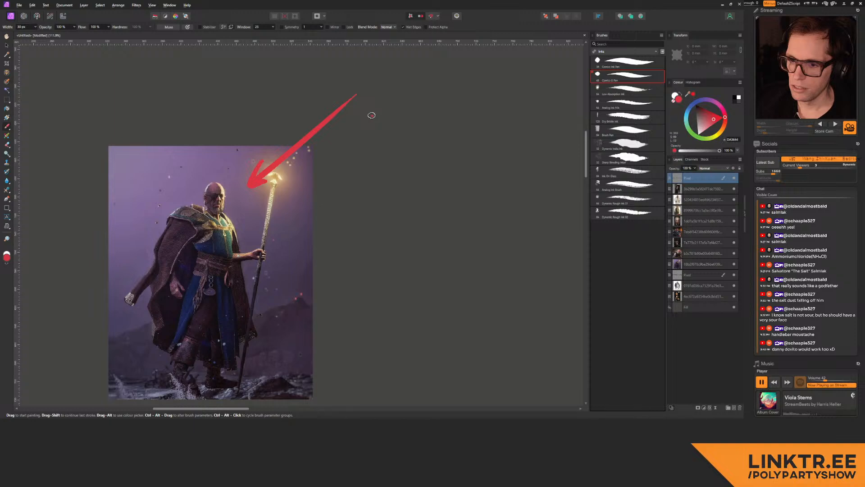
# Step: Handwrite the red notes "- old" and "- looks like he" above the wizard arrow
pyautogui.moveTo(372, 116); pyautogui.dragTo(271, 228, button='middle')
pyautogui.moveTo(283, 148)
pyautogui.mouseDown()
pyautogui.moveTo(295, 165)
pyautogui.moveTo(311, 143)
pyautogui.mouseUp()
pyautogui.scroll(-2, 293, 185)
pyautogui.keyDown('shift'); pyautogui.hscroll(-2, 315, 182); pyautogui.keyUp('shift')
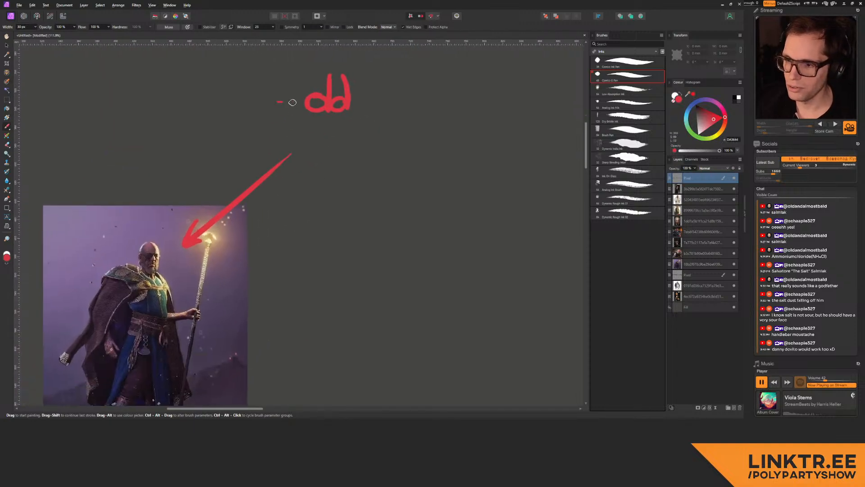
pyautogui.moveTo(310, 125)
pyautogui.mouseDown()
pyautogui.moveTo(311, 154)
pyautogui.moveTo(341, 146)
pyautogui.mouseUp()
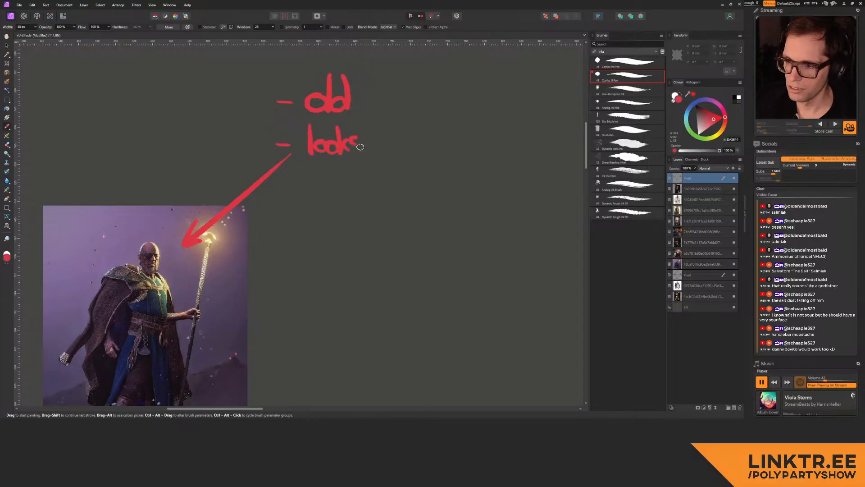
pyautogui.moveTo(390, 124)
pyautogui.mouseDown()
pyautogui.moveTo(391, 152)
pyautogui.moveTo(403, 153)
pyautogui.mouseUp()
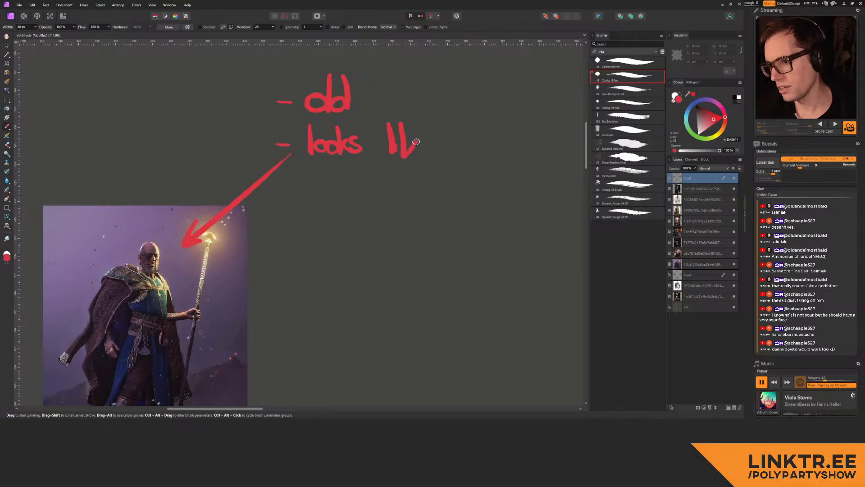
pyautogui.moveTo(461, 150); pyautogui.dragTo(471, 155)
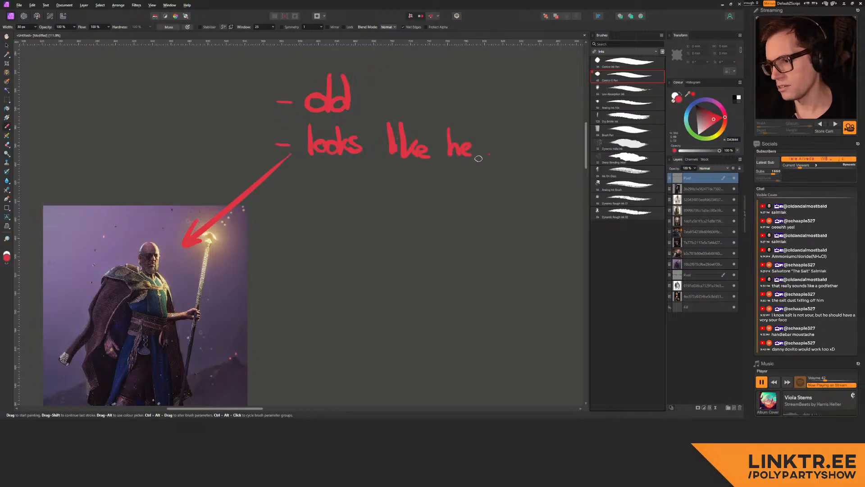
# Step: Continue the wizard note on a new line with "knows his stuff.", redoing the first strokes
pyautogui.moveTo(475, 157); pyautogui.dragTo(404, 148, button='middle')
pyautogui.moveTo(260, 156)
pyautogui.mouseDown()
pyautogui.moveTo(267, 174)
pyautogui.moveTo(312, 180)
pyautogui.mouseUp()
pyautogui.hotkey('ctrl', 'z')
pyautogui.hotkey('ctrl', 'z')
pyautogui.hotkey('ctrl', 'z')
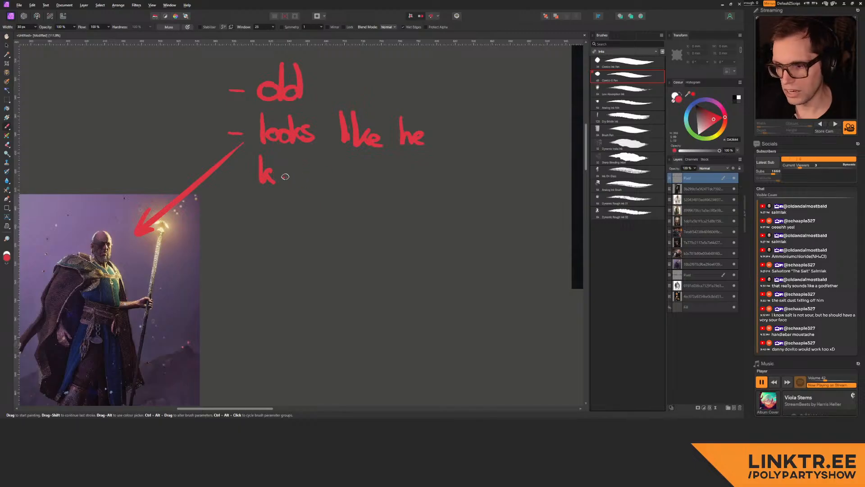
pyautogui.hotkey('ctrl', 'z')
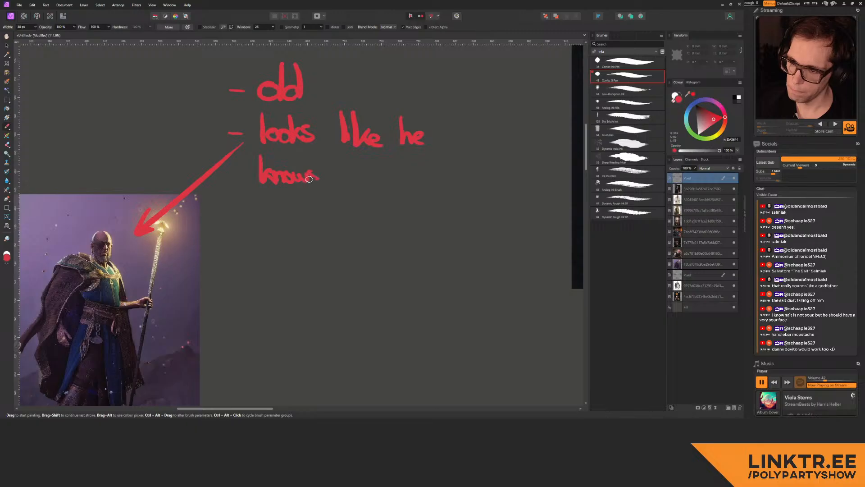
pyautogui.moveTo(338, 159)
pyautogui.mouseDown()
pyautogui.moveTo(358, 177)
pyautogui.moveTo(393, 183)
pyautogui.mouseUp()
pyautogui.moveTo(435, 158)
pyautogui.mouseDown()
pyautogui.moveTo(434, 183)
pyautogui.moveTo(446, 181)
pyautogui.mouseUp()
# Step: Add a third red wizard note reading "- doesn't get fooled."
pyautogui.moveTo(269, 218); pyautogui.dragTo(292, 201, button='middle')
pyautogui.moveTo(283, 203); pyautogui.dragTo(303, 210)
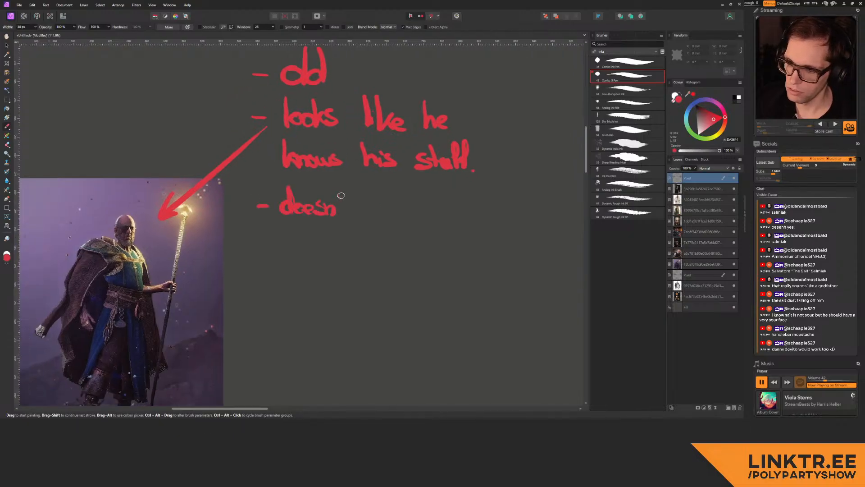
pyautogui.moveTo(370, 208); pyautogui.dragTo(414, 235)
pyautogui.hotkey('ctrl', 'z')
pyautogui.moveTo(433, 194); pyautogui.dragTo(428, 220)
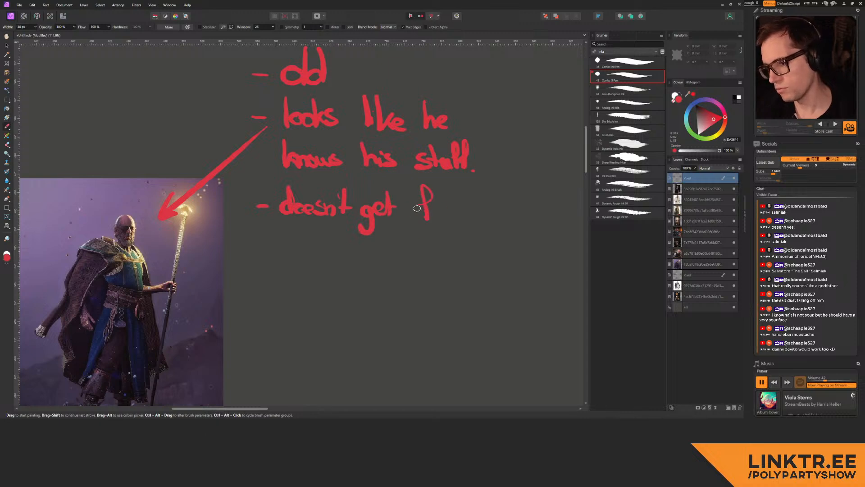
pyautogui.moveTo(453, 193)
pyautogui.mouseDown()
pyautogui.moveTo(457, 220)
pyautogui.moveTo(481, 221)
pyautogui.moveTo(324, 211)
pyautogui.mouseUp()
pyautogui.click(486, 224)
# Step: Draw a red arrow toward the tuxedoed man with the cat and handwrite "classy" at its tail
pyautogui.moveTo(492, 190)
pyautogui.mouseDown()
pyautogui.moveTo(322, 189)
pyautogui.moveTo(429, 167)
pyautogui.mouseUp()
pyautogui.moveTo(341, 180)
pyautogui.mouseDown()
pyautogui.moveTo(317, 185)
pyautogui.moveTo(345, 178)
pyautogui.mouseUp()
pyautogui.moveTo(345, 178); pyautogui.dragTo(304, 224)
pyautogui.click(289, 207)
pyautogui.hotkey('ctrl', 'z')
pyautogui.moveTo(357, 105)
pyautogui.mouseDown()
pyautogui.moveTo(283, 176)
pyautogui.moveTo(317, 172)
pyautogui.mouseUp()
pyautogui.moveTo(369, 71)
pyautogui.mouseDown()
pyautogui.moveTo(304, 157)
pyautogui.moveTo(312, 155)
pyautogui.mouseUp()
pyautogui.moveTo(313, 120)
pyautogui.mouseDown()
pyautogui.moveTo(323, 145)
pyautogui.moveTo(367, 136)
pyautogui.moveTo(343, 179)
pyautogui.mouseUp()
pyautogui.moveTo(282, 232); pyautogui.dragTo(344, 167, button='middle')
pyautogui.click(256, 226)
# Step: Draw a red arrow toward the bearded man's face and handwrite "rugged" beside it
pyautogui.moveTo(303, 210); pyautogui.dragTo(154, 170, button='middle')
pyautogui.moveTo(457, 194)
pyautogui.mouseDown(button='middle')
pyautogui.moveTo(211, 237)
pyautogui.moveTo(213, 244)
pyautogui.mouseUp(button='middle')
pyautogui.moveTo(287, 194); pyautogui.dragTo(230, 219, button='middle')
pyautogui.moveTo(395, 130)
pyautogui.mouseDown()
pyautogui.moveTo(328, 151)
pyautogui.moveTo(350, 155)
pyautogui.mouseUp()
pyautogui.moveTo(418, 136); pyautogui.dragTo(289, 177, button='middle')
pyautogui.moveTo(332, 123); pyautogui.dragTo(345, 159)
pyautogui.hotkey('ctrl', 'z')
pyautogui.moveTo(373, 128); pyautogui.dragTo(356, 161)
pyautogui.moveTo(395, 120); pyautogui.dragTo(402, 134)
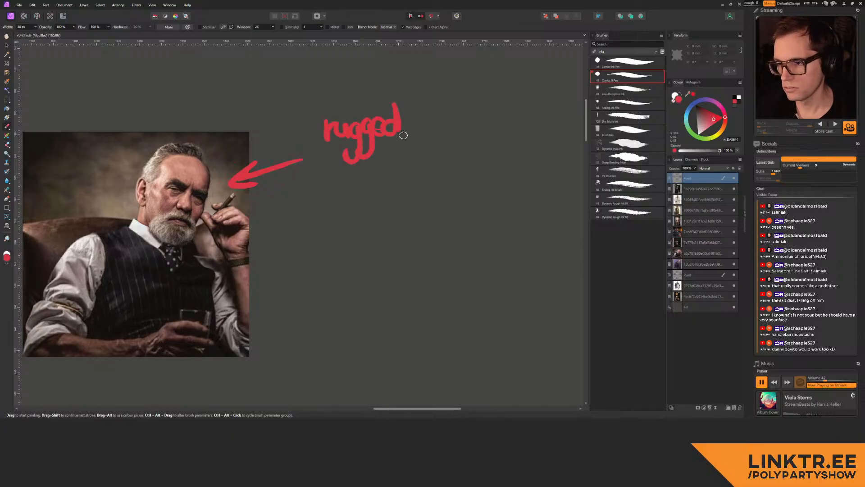
# Step: Turn the bearded man's notes into a dashed list and add "- relaxed" below "rugged"
pyautogui.moveTo(291, 201); pyautogui.dragTo(349, 159, button='middle')
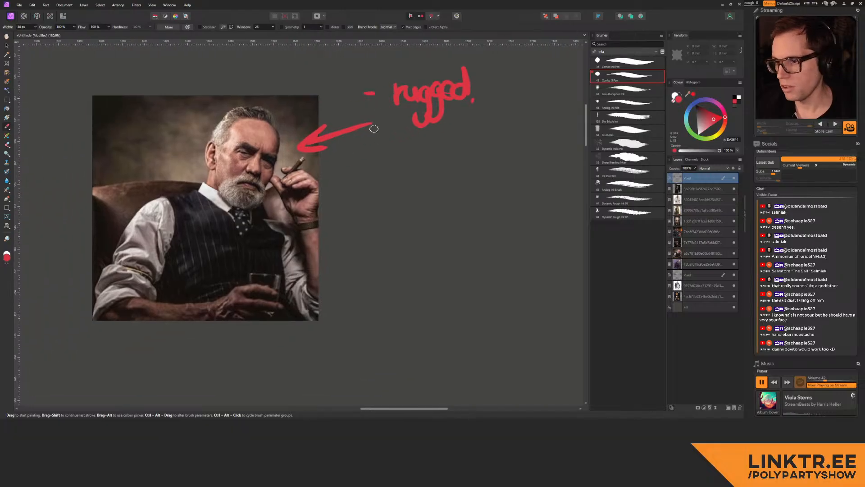
pyautogui.moveTo(384, 152); pyautogui.dragTo(412, 167)
pyautogui.moveTo(408, 137)
pyautogui.mouseDown()
pyautogui.moveTo(433, 164)
pyautogui.moveTo(455, 164)
pyautogui.moveTo(438, 171)
pyautogui.mouseUp()
pyautogui.moveTo(453, 165); pyautogui.dragTo(476, 171)
# Step: Try crossing out the painting of the armchair smoker with two thin red strokes and undo them
pyautogui.moveTo(390, 206)
pyautogui.mouseDown(button='middle')
pyautogui.moveTo(374, 168)
pyautogui.moveTo(382, 171)
pyautogui.mouseUp(button='middle')
pyautogui.moveTo(334, 191); pyautogui.dragTo(335, 192)
pyautogui.moveTo(335, 192)
pyautogui.mouseDown(button='middle')
pyautogui.moveTo(363, 199)
pyautogui.moveTo(412, 184)
pyautogui.moveTo(425, 131)
pyautogui.mouseUp(button='middle')
pyautogui.keyDown('ctrl'); pyautogui.moveTo(426, 172); pyautogui.dragTo(392, 193); pyautogui.keyUp('ctrl')
pyautogui.moveTo(392, 193); pyautogui.dragTo(378, 101, button='middle')
pyautogui.keyDown('ctrl'); pyautogui.moveTo(406, 181); pyautogui.dragTo(400, 184); pyautogui.keyUp('ctrl')
pyautogui.moveTo(369, 205); pyautogui.dragTo(307, 87, button='middle')
pyautogui.moveTo(394, 180); pyautogui.dragTo(454, 240, button='middle')
pyautogui.keyDown('ctrl'); pyautogui.moveTo(427, 218); pyautogui.dragTo(349, 214); pyautogui.keyUp('ctrl')
pyautogui.moveTo(350, 215); pyautogui.dragTo(328, 211, button='middle')
pyautogui.moveTo(374, 195); pyautogui.dragTo(453, 255)
pyautogui.hotkey('ctrl', 'z')
pyautogui.moveTo(388, 189); pyautogui.dragTo(530, 299)
pyautogui.moveTo(509, 179); pyautogui.dragTo(366, 308)
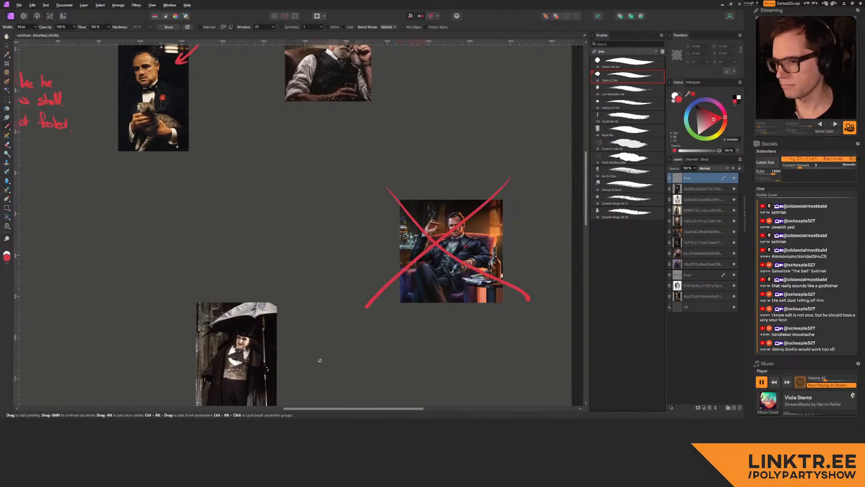
pyautogui.hotkey('ctrl', 'z')
pyautogui.hotkey('ctrl', 'z')
# Step: Undo a trial stroke by the armchair painting, enlarge the brush to 248 px and cross the painting out with a red X
pyautogui.moveTo(492, 253); pyautogui.dragTo(427, 215, button='middle')
pyautogui.keyDown('ctrl'); pyautogui.moveTo(427, 215); pyautogui.dragTo(383, 199, button='middle'); pyautogui.keyUp('ctrl')
pyautogui.moveTo(199, 113); pyautogui.dragTo(308, 190, button='middle')
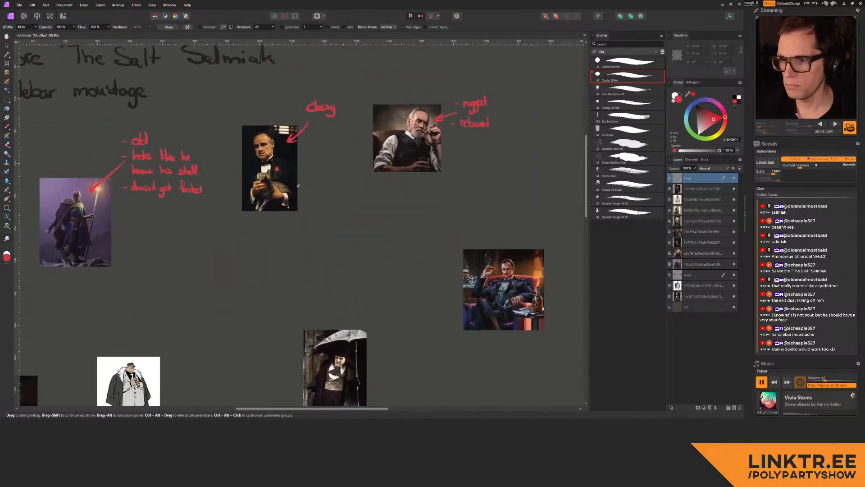
pyautogui.moveTo(418, 219); pyautogui.dragTo(484, 120, button='middle')
pyautogui.moveTo(433, 137); pyautogui.dragTo(356, 181, button='middle')
pyautogui.click(356, 180)
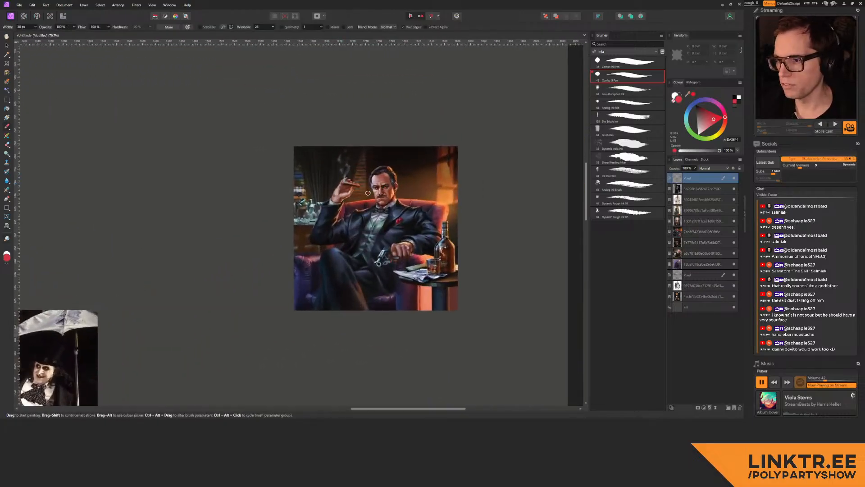
pyautogui.moveTo(416, 175)
pyautogui.mouseDown()
pyautogui.moveTo(311, 285)
pyautogui.moveTo(361, 191)
pyautogui.mouseUp()
pyautogui.hotkey('ctrl', 'z')
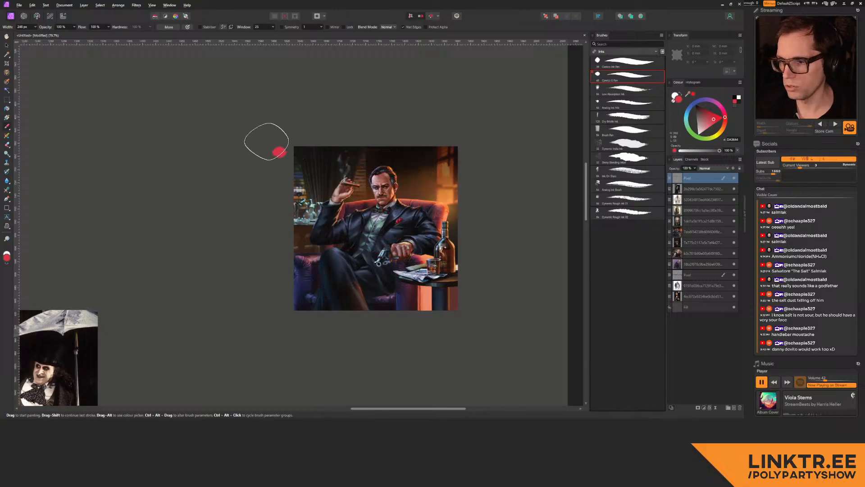
pyautogui.moveTo(266, 141); pyautogui.dragTo(456, 301)
pyautogui.moveTo(463, 135); pyautogui.dragTo(259, 308)
# Step: Try red brush strokes around the black-suit photo and undo them
pyautogui.moveTo(271, 241); pyautogui.dragTo(521, 131, button='middle')
pyautogui.moveTo(385, 197); pyautogui.dragTo(270, 203)
pyautogui.moveTo(262, 281); pyautogui.dragTo(344, 75, button='middle')
pyautogui.moveTo(403, 256)
pyautogui.mouseDown(button='middle')
pyautogui.moveTo(327, 131)
pyautogui.moveTo(268, 114)
pyautogui.mouseUp(button='middle')
pyautogui.moveTo(396, 177); pyautogui.dragTo(479, 164)
pyautogui.hotkey('ctrl', 'z')
pyautogui.keyDown('ctrl'); pyautogui.scroll(4, 389, 159); pyautogui.keyUp('ctrl')
pyautogui.click(399, 166)
pyautogui.hotkey('ctrl', 'z')
pyautogui.moveTo(399, 166); pyautogui.dragTo(398, 166, button='middle')
pyautogui.click(374, 122)
pyautogui.hotkey('ctrl', 'z')
# Step: Reduce the brush to 38 px, try a steep red arrow toward the black-suited man's head and undo it
pyautogui.keyDown('ctrl'); pyautogui.keyDown('alt'); pyautogui.moveTo(324, 145); pyautogui.dragTo(286, 145); pyautogui.keyUp('alt'); pyautogui.keyUp('ctrl')
pyautogui.moveTo(378, 76); pyautogui.dragTo(347, 120, button='middle')
pyautogui.click(347, 119)
pyautogui.moveTo(432, 90)
pyautogui.mouseDown()
pyautogui.moveTo(376, 170)
pyautogui.moveTo(423, 148)
pyautogui.mouseUp()
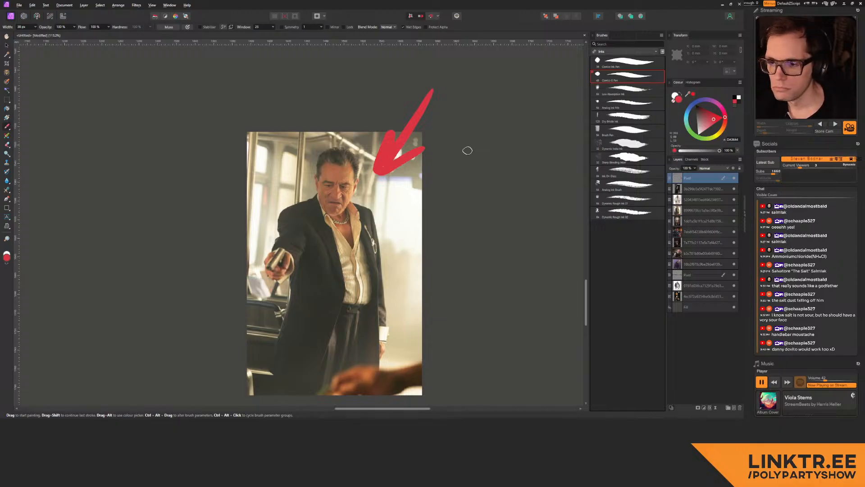
pyautogui.hotkey('ctrl', 'z')
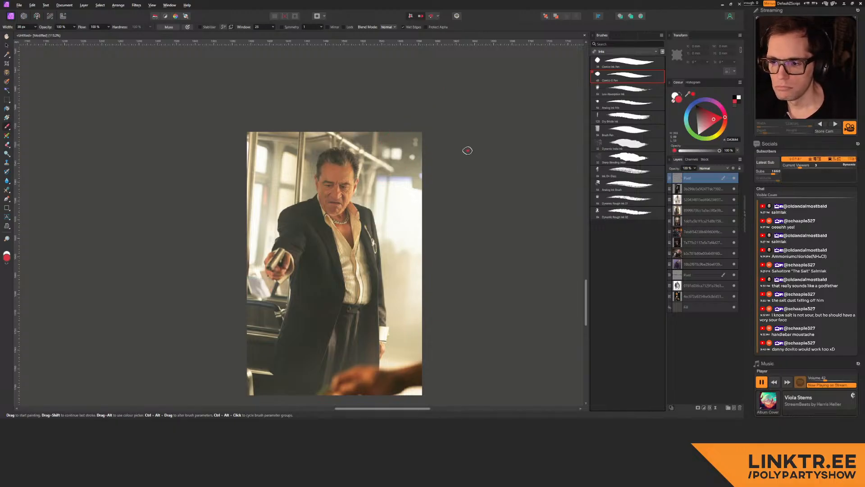
# Step: Try a flatter red arrow toward the black-suited man's head, undo it and reduce the brush to 20 px
pyautogui.moveTo(460, 112); pyautogui.dragTo(378, 169)
pyautogui.moveTo(393, 142)
pyautogui.mouseDown()
pyautogui.moveTo(376, 172)
pyautogui.moveTo(424, 173)
pyautogui.mouseUp()
pyautogui.moveTo(408, 151); pyautogui.dragTo(299, 214, button='middle')
pyautogui.hotkey('ctrl', 'z')
pyautogui.hotkey('ctrl', 'z')
pyautogui.moveTo(299, 205)
pyautogui.keyDown('ctrl'); pyautogui.keyDown('alt'); pyautogui.mouseDown()
pyautogui.moveTo(284, 205)
pyautogui.moveTo(302, 190)
pyautogui.mouseUp(); pyautogui.keyUp('alt'); pyautogui.keyUp('ctrl')
pyautogui.hotkey('ctrl', 'z')
pyautogui.hotkey('ctrl', 'z')
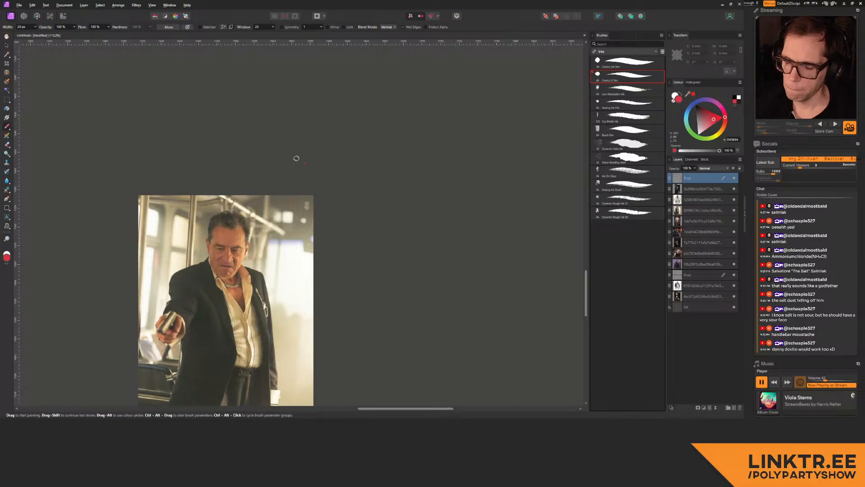
# Step: Try crossing out the whole black-suit photo with two thin red strokes and undo them
pyautogui.scroll(-4, 295, 181)
pyautogui.moveTo(244, 311)
pyautogui.mouseDown(button='middle')
pyautogui.moveTo(295, 178)
pyautogui.moveTo(300, 224)
pyautogui.mouseUp(button='middle')
pyautogui.moveTo(216, 127); pyautogui.dragTo(356, 341)
pyautogui.moveTo(376, 123); pyautogui.dragTo(193, 340)
pyautogui.hotkey('ctrl', 'z')
pyautogui.hotkey('ctrl', 'z')
# Step: Enlarge the brush and cross out the black-suit photo with a thick red X
pyautogui.keyDown('ctrl'); pyautogui.keyDown('alt'); pyautogui.moveTo(289, 193); pyautogui.dragTo(299, 191); pyautogui.keyUp('alt'); pyautogui.keyUp('ctrl')
pyautogui.moveTo(222, 127)
pyautogui.mouseDown()
pyautogui.moveTo(280, 205)
pyautogui.moveTo(347, 328)
pyautogui.mouseUp()
pyautogui.moveTo(377, 112); pyautogui.dragTo(197, 311)
# Step: Move the scowling elderly man's portrait higher on the board and examine it up close
pyautogui.moveTo(197, 311)
pyautogui.mouseDown(button='middle')
pyautogui.moveTo(413, 174)
pyautogui.moveTo(415, 141)
pyautogui.moveTo(382, 184)
pyautogui.mouseUp(button='middle')
pyautogui.press('v')
pyautogui.moveTo(327, 241); pyautogui.dragTo(310, 85)
pyautogui.moveTo(311, 86); pyautogui.dragTo(284, 246, button='middle')
pyautogui.keyDown('ctrl'); pyautogui.moveTo(309, 223); pyautogui.dragTo(349, 217); pyautogui.keyUp('ctrl')
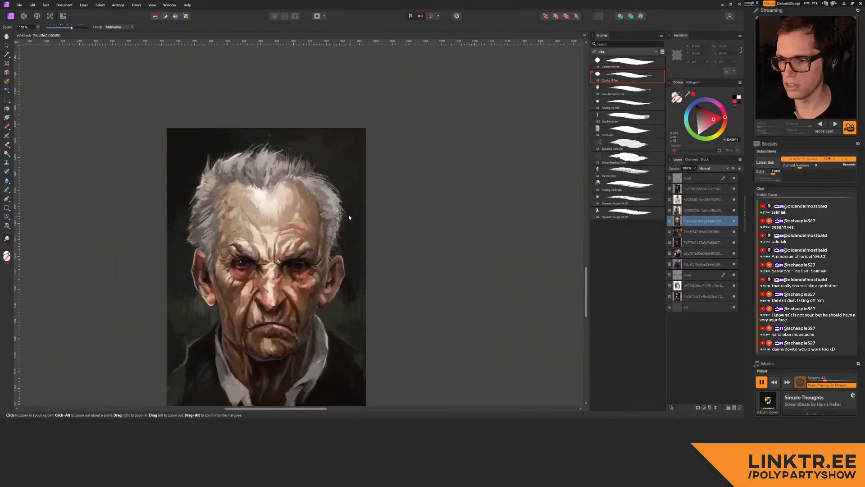
pyautogui.moveTo(350, 216); pyautogui.dragTo(338, 190, button='middle')
pyautogui.moveTo(292, 244); pyautogui.dragTo(311, 187, button='middle')
pyautogui.keyDown('ctrl'); pyautogui.moveTo(311, 187); pyautogui.dragTo(270, 210); pyautogui.keyUp('ctrl')
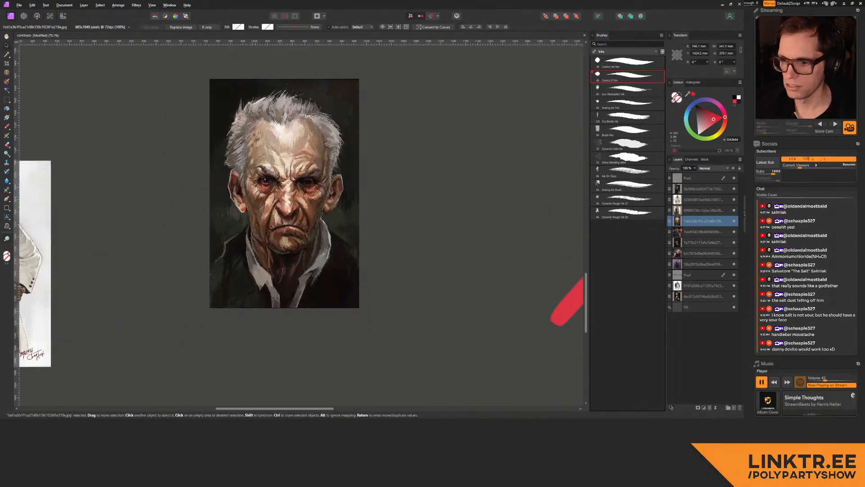
# Step: Scale the elderly man's portrait down to about 193 by 295 mm
pyautogui.moveTo(271, 210); pyautogui.dragTo(272, 183, button='middle')
pyautogui.keyDown('ctrl'); pyautogui.moveTo(274, 184); pyautogui.dragTo(301, 267); pyautogui.keyUp('ctrl')
pyautogui.moveTo(373, 156); pyautogui.dragTo(336, 195)
pyautogui.hotkey('ctrl', 'space')
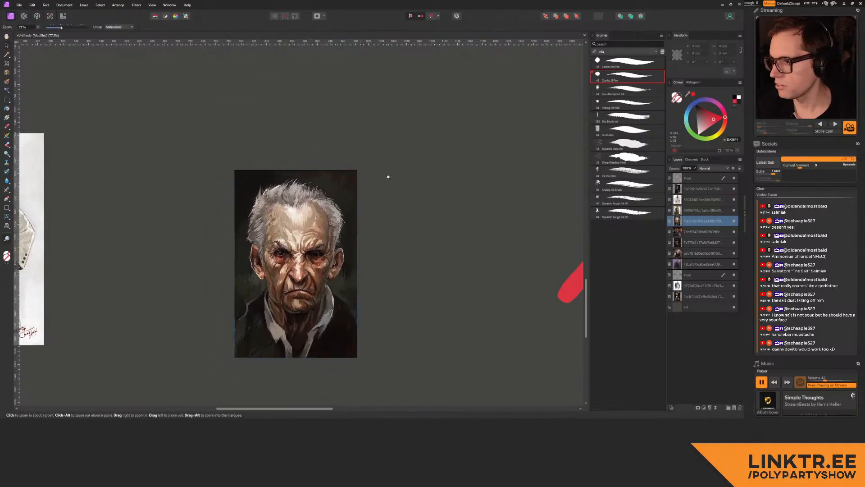
pyautogui.moveTo(344, 189); pyautogui.dragTo(301, 191, button='middle')
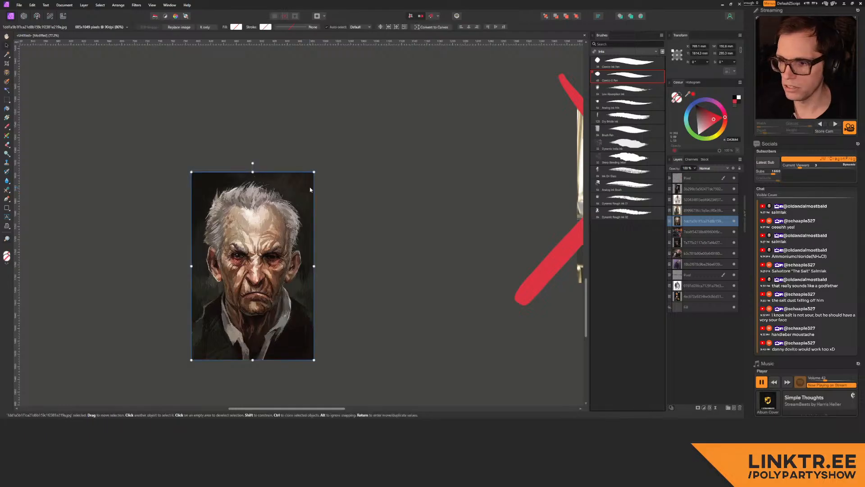
# Step: On the red-note layer, draw a red arrow to the scowling elderly man's portrait and write "grizzeldness" beside it
pyautogui.press('b')
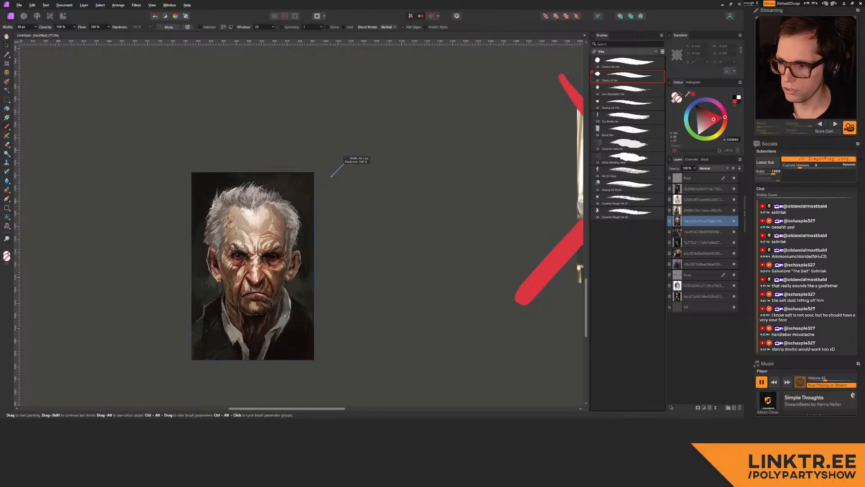
pyautogui.moveTo(351, 139); pyautogui.dragTo(287, 195)
pyautogui.hotkey('ctrl', 'z')
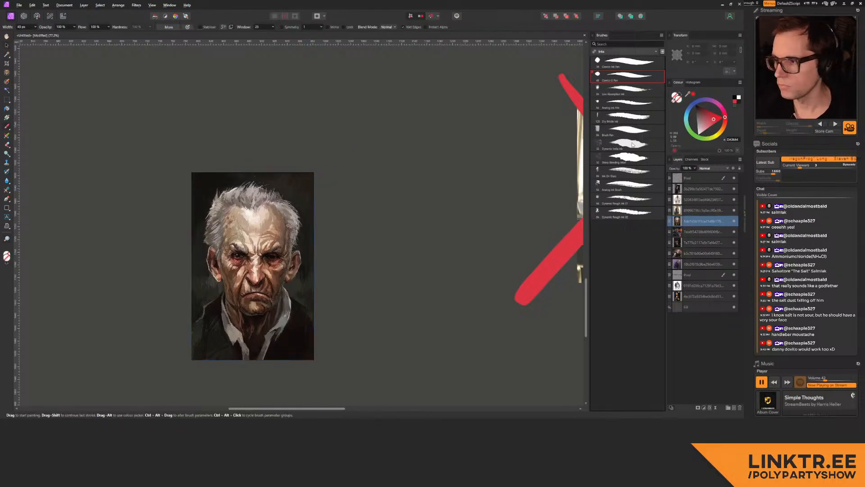
pyautogui.click(707, 180)
pyautogui.moveTo(380, 124)
pyautogui.mouseDown()
pyautogui.moveTo(291, 185)
pyautogui.moveTo(318, 188)
pyautogui.mouseUp()
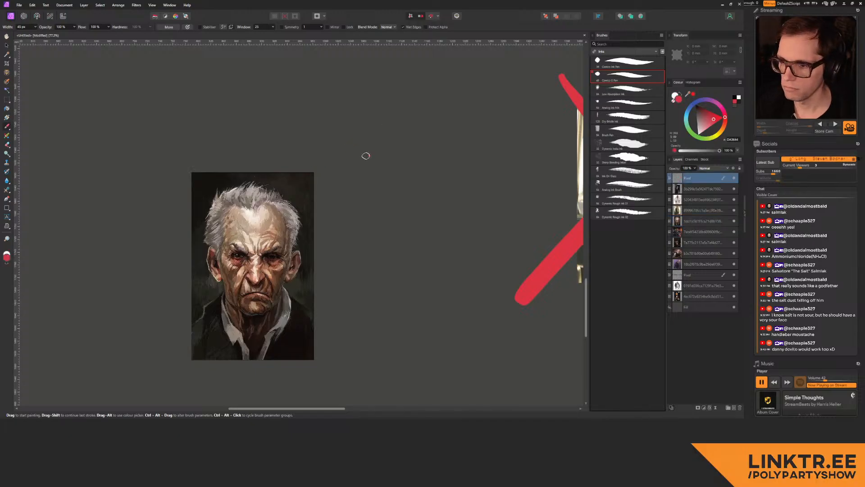
pyautogui.hotkey('ctrl', 'z')
pyautogui.hotkey('ctrl', 'z')
pyautogui.moveTo(331, 149); pyautogui.dragTo(295, 185, button='middle')
pyautogui.moveTo(314, 165)
pyautogui.mouseDown()
pyautogui.moveTo(258, 211)
pyautogui.moveTo(280, 210)
pyautogui.mouseUp()
pyautogui.moveTo(330, 150); pyautogui.dragTo(285, 172, button='middle')
pyautogui.moveTo(289, 142)
pyautogui.mouseDown()
pyautogui.moveTo(277, 167)
pyautogui.moveTo(305, 139)
pyautogui.moveTo(344, 143)
pyautogui.moveTo(353, 126)
pyautogui.moveTo(401, 135)
pyautogui.moveTo(400, 148)
pyautogui.moveTo(416, 148)
pyautogui.mouseUp()
pyautogui.moveTo(207, 243); pyautogui.dragTo(361, 184, button='middle')
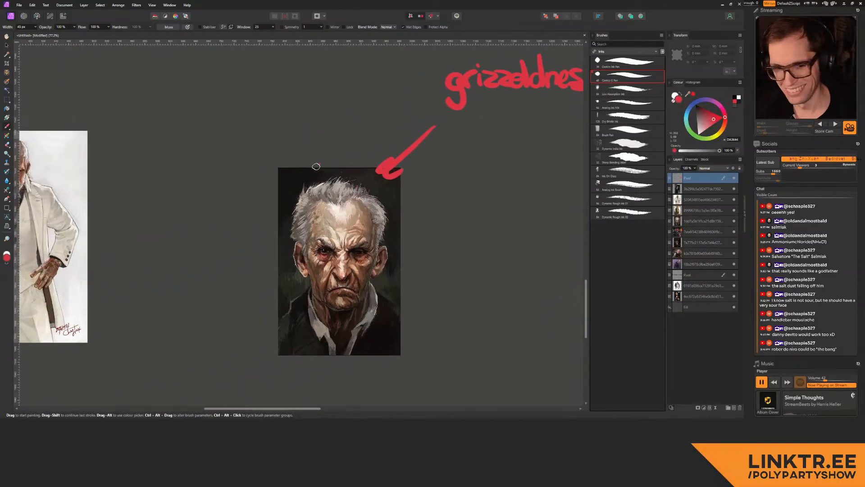
# Step: Try to delete the crossed-out black-suit photo from the board
pyautogui.moveTo(319, 164); pyautogui.dragTo(337, 181, button='middle')
pyautogui.keyDown('ctrl'); pyautogui.moveTo(355, 165); pyautogui.dragTo(168, 166); pyautogui.keyUp('ctrl')
pyautogui.moveTo(330, 160); pyautogui.dragTo(287, 166, button='middle')
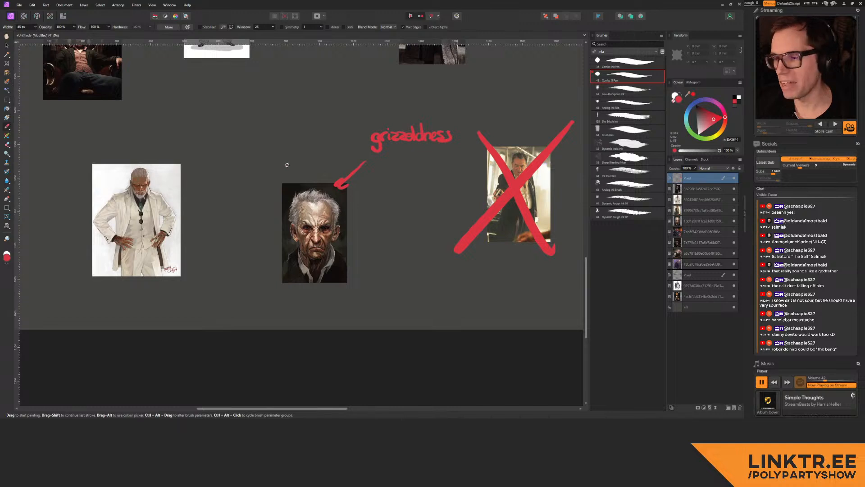
pyautogui.moveTo(334, 179); pyautogui.dragTo(111, 190, button='middle')
pyautogui.press('v')
pyautogui.moveTo(322, 204); pyautogui.dragTo(319, 205)
pyautogui.click(316, 206)
pyautogui.press('Delete')
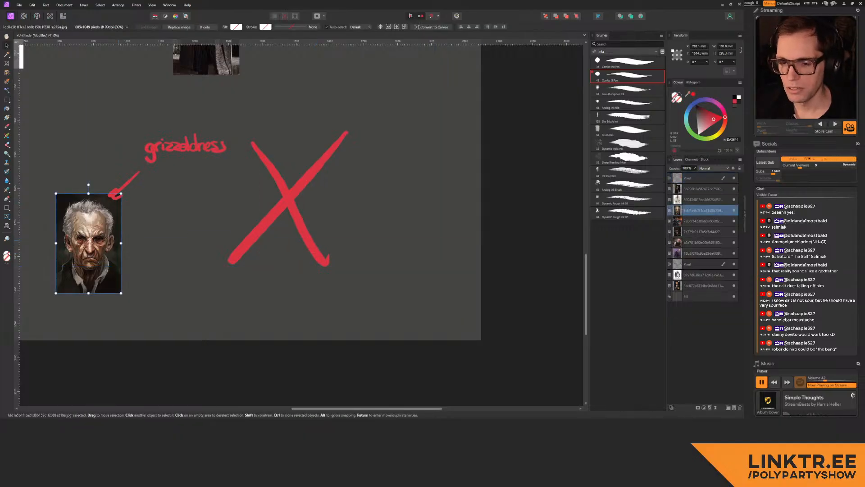
pyautogui.moveTo(249, 203); pyautogui.dragTo(285, 190, button='middle')
pyautogui.click(261, 205)
pyautogui.hotkey('ctrl', 'z')
pyautogui.hotkey('ctrl', 'z')
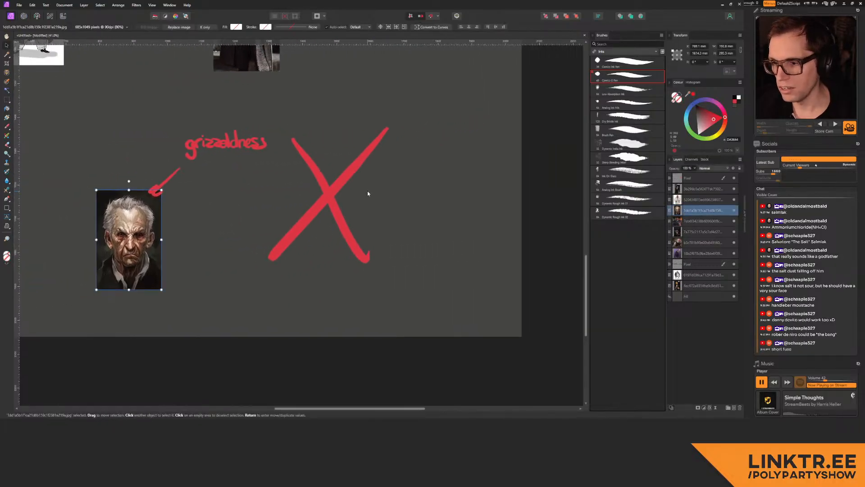
# Step: Try marking the white-suited man's picture with red strokes and undo them, including the extra pixel layer
pyautogui.moveTo(98, 211); pyautogui.dragTo(420, 187, button='middle')
pyautogui.keyDown('ctrl'); pyautogui.moveTo(251, 197); pyautogui.dragTo(357, 180, button='middle'); pyautogui.keyUp('ctrl')
pyautogui.press('b')
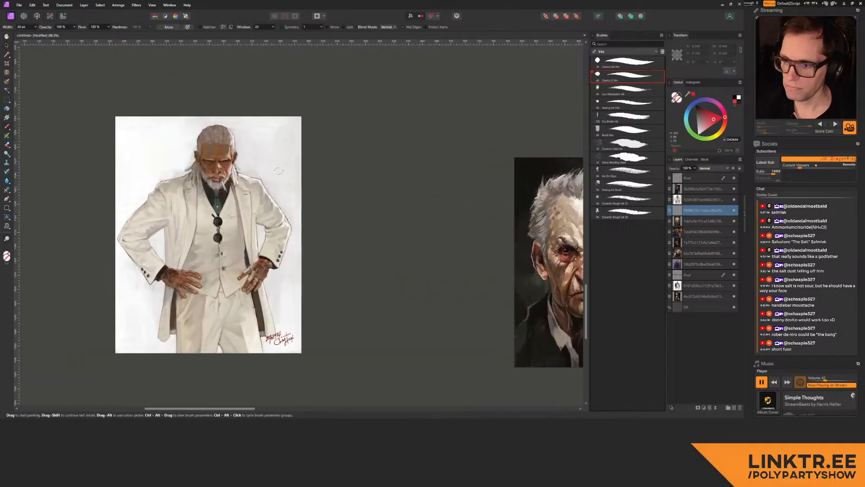
pyautogui.moveTo(253, 149); pyautogui.dragTo(237, 179, button='middle')
pyautogui.hotkey('ctrl', 'shift', 'n')
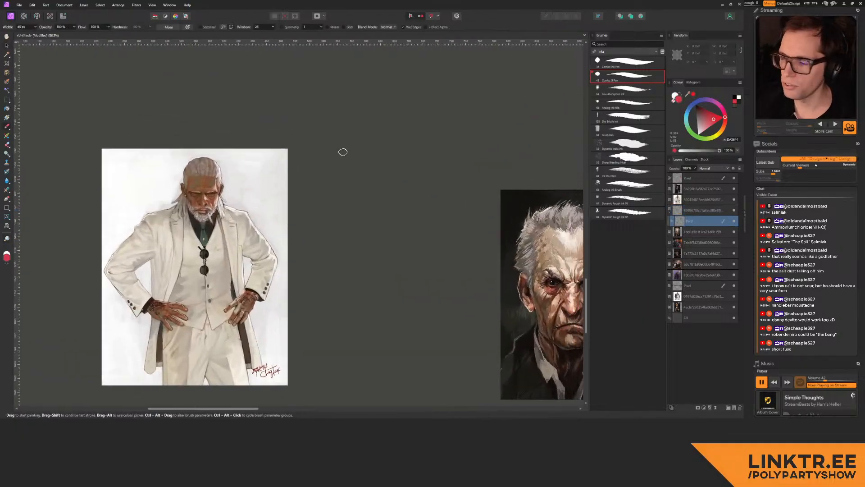
pyautogui.hotkey('ctrl', 'z')
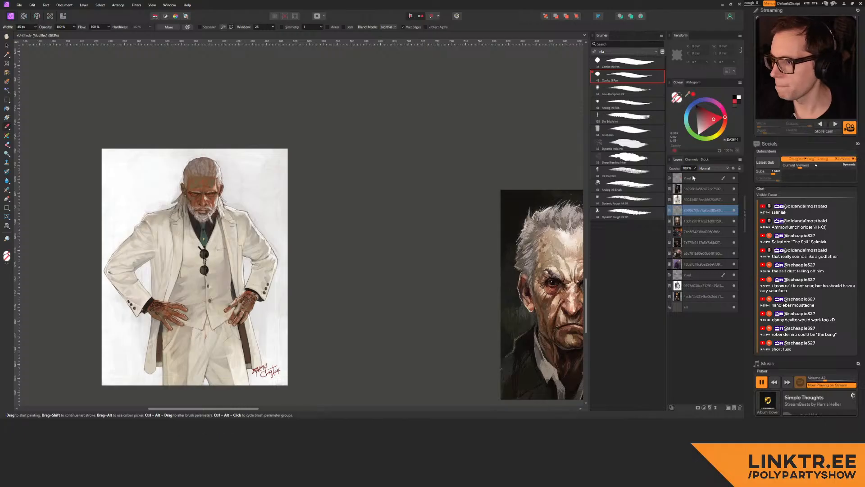
pyautogui.click(689, 177)
pyautogui.moveTo(320, 118); pyautogui.dragTo(245, 179)
pyautogui.moveTo(265, 142); pyautogui.dragTo(295, 165)
pyautogui.hotkey('ctrl', 'z')
pyautogui.hotkey('ctrl', 'z')
# Step: Try marking the annotated mage and cigar-man references higher on the board with red strokes and undo them
pyautogui.moveTo(357, 101); pyautogui.dragTo(311, 214, button='middle')
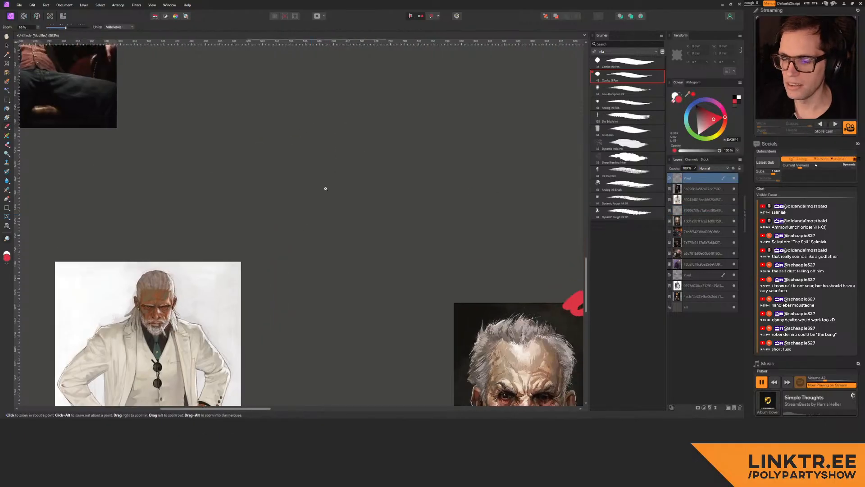
pyautogui.keyDown('ctrl'); pyautogui.moveTo(323, 189); pyautogui.dragTo(243, 166); pyautogui.keyUp('ctrl')
pyautogui.moveTo(303, 114); pyautogui.dragTo(274, 201, button='middle')
pyautogui.moveTo(320, 85); pyautogui.dragTo(275, 276, button='middle')
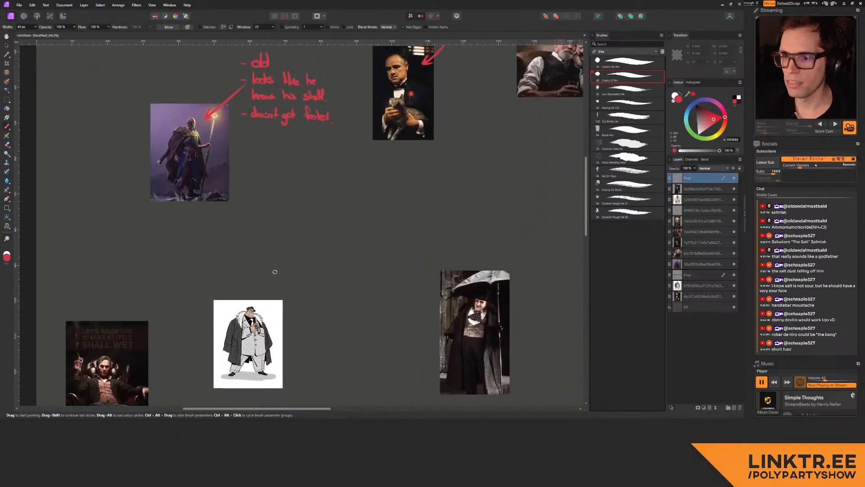
pyautogui.moveTo(283, 207); pyautogui.dragTo(261, 255, button='middle')
pyautogui.keyDown('ctrl'); pyautogui.moveTo(262, 253); pyautogui.dragTo(232, 245); pyautogui.keyUp('ctrl')
pyautogui.moveTo(291, 220); pyautogui.dragTo(235, 186, button='middle')
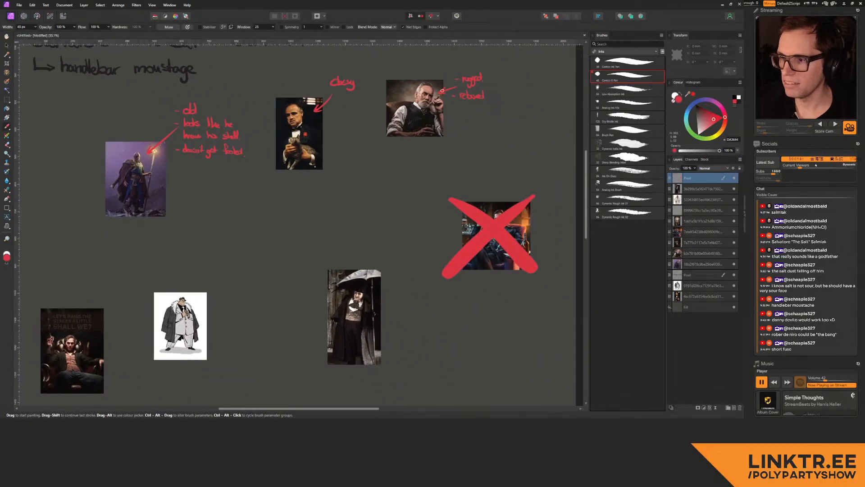
pyautogui.moveTo(136, 124)
pyautogui.mouseDown()
pyautogui.moveTo(90, 212)
pyautogui.moveTo(187, 126)
pyautogui.mouseUp()
pyautogui.moveTo(423, 61)
pyautogui.mouseDown()
pyautogui.moveTo(476, 64)
pyautogui.moveTo(392, 61)
pyautogui.mouseUp()
pyautogui.moveTo(302, 217); pyautogui.dragTo(316, 193, button='middle')
pyautogui.hotkey('ctrl', 'z')
pyautogui.moveTo(285, 231); pyautogui.dragTo(297, 148, button='middle')
pyautogui.hotkey('ctrl', 'z')
pyautogui.keyDown('ctrl'); pyautogui.moveTo(305, 190); pyautogui.dragTo(275, 182); pyautogui.keyUp('ctrl')
pyautogui.moveTo(275, 182); pyautogui.dragTo(262, 205, button='middle')
# Step: Move the white-suited man's picture beside the purple mage and the cigar man's photo directly beneath the mage
pyautogui.press('v')
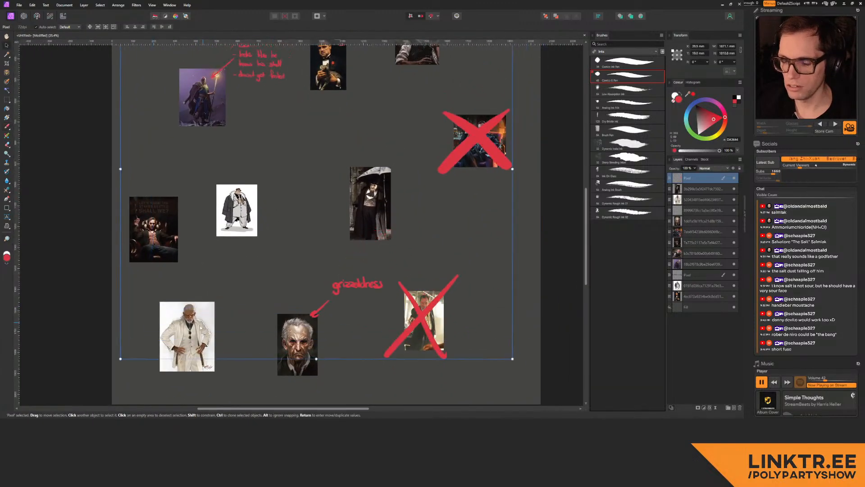
pyautogui.click(197, 333)
pyautogui.moveTo(197, 335); pyautogui.dragTo(158, 99)
pyautogui.moveTo(417, 46); pyautogui.dragTo(387, 145, button='middle')
pyautogui.moveTo(388, 145); pyautogui.dragTo(168, 251)
pyautogui.keyDown('ctrl'); pyautogui.scroll(4, 227, 203); pyautogui.keyUp('ctrl')
# Step: On the red-note layer, start a new bullet under "doesn't get fooled" in the mage's notes
pyautogui.press('b')
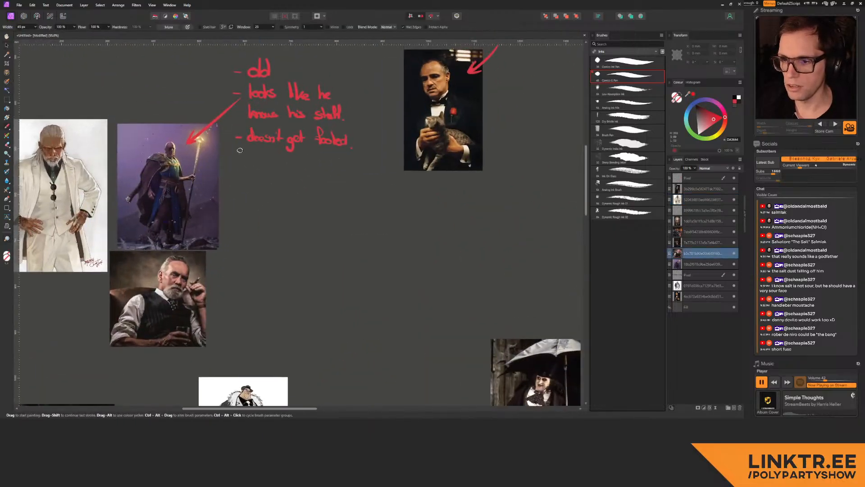
pyautogui.hotkey('ctrl', 'shift', 'n')
pyautogui.hotkey('ctrl', 'shift', ']')
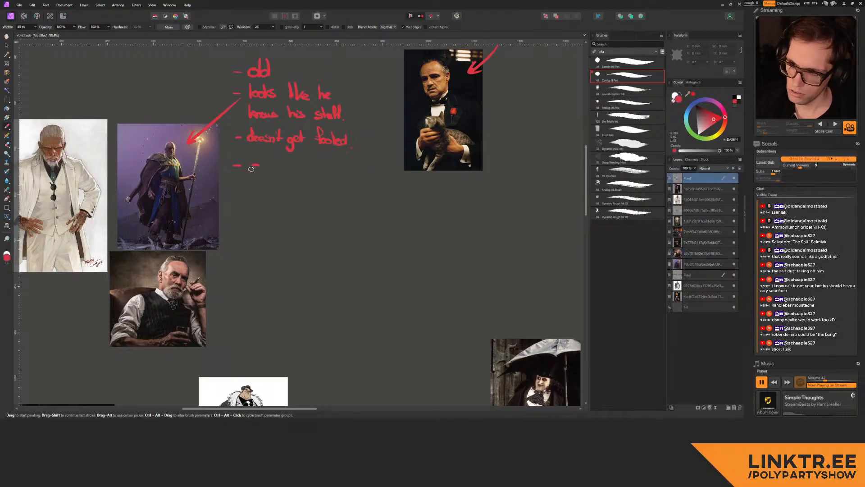
pyautogui.moveTo(362, 148); pyautogui.dragTo(131, 272, button='middle')
pyautogui.moveTo(165, 248); pyautogui.dragTo(393, 147, button='middle')
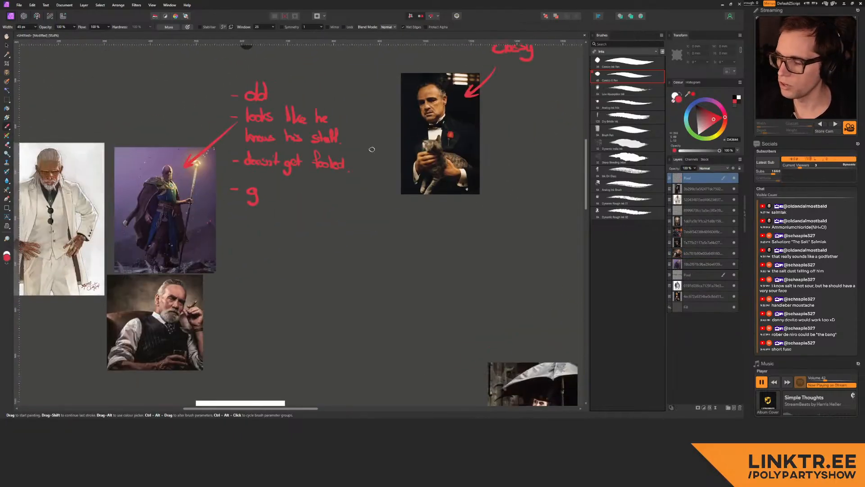
pyautogui.moveTo(313, 174)
pyautogui.mouseDown(button='middle')
pyautogui.moveTo(144, 219)
pyautogui.moveTo(382, 156)
pyautogui.mouseUp(button='middle')
pyautogui.scroll(1, 280, 162)
pyautogui.scroll(-1, 280, 162)
pyautogui.scroll(6, 260, 157)
pyautogui.moveTo(259, 157); pyautogui.dragTo(239, 153, button='middle')
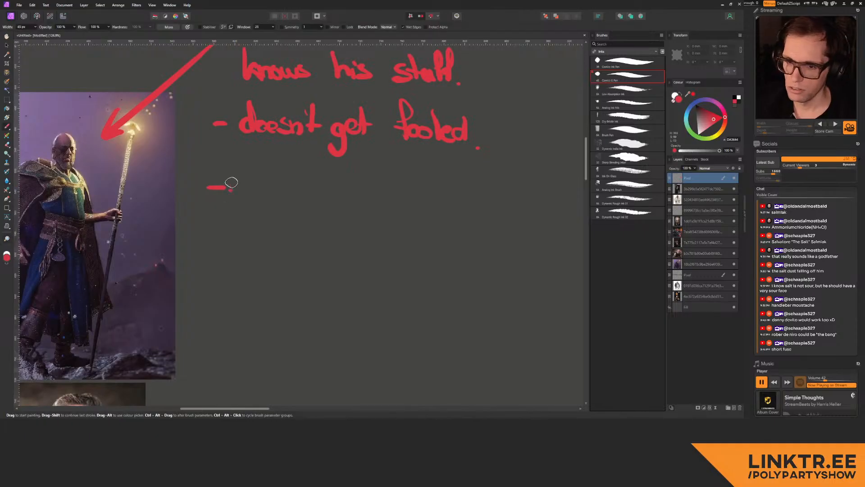
# Step: Write "rugged" and "relaxed" in red as further bullets in the mage's note list
pyautogui.moveTo(243, 189); pyautogui.dragTo(215, 191, button='middle')
pyautogui.moveTo(217, 193); pyautogui.dragTo(209, 193)
pyautogui.moveTo(217, 193); pyautogui.dragTo(209, 193, button='middle')
pyautogui.moveTo(208, 186); pyautogui.dragTo(285, 196)
pyautogui.moveTo(284, 166); pyautogui.dragTo(297, 194)
pyautogui.hotkey('ctrl', 'z')
pyautogui.moveTo(298, 167); pyautogui.dragTo(302, 196)
pyautogui.moveTo(167, 253)
pyautogui.mouseDown()
pyautogui.moveTo(211, 246)
pyautogui.moveTo(247, 269)
pyautogui.moveTo(273, 266)
pyautogui.mouseUp()
pyautogui.moveTo(274, 251)
pyautogui.mouseDown()
pyautogui.moveTo(290, 266)
pyautogui.moveTo(267, 270)
pyautogui.mouseUp()
pyautogui.moveTo(326, 287); pyautogui.dragTo(365, 222)
# Step: Erase the old red notes left at the cigar man's former place on the board
pyautogui.moveTo(500, 192)
pyautogui.mouseDown()
pyautogui.moveTo(382, 188)
pyautogui.moveTo(278, 206)
pyautogui.mouseUp()
pyautogui.press('e')
pyautogui.moveTo(356, 166)
pyautogui.mouseDown()
pyautogui.moveTo(351, 155)
pyautogui.moveTo(361, 166)
pyautogui.mouseUp()
pyautogui.moveTo(269, 264)
pyautogui.mouseDown()
pyautogui.moveTo(375, 135)
pyautogui.moveTo(413, 113)
pyautogui.mouseUp()
pyautogui.moveTo(413, 114)
pyautogui.keyDown('ctrl'); pyautogui.mouseDown()
pyautogui.moveTo(232, 191)
pyautogui.moveTo(217, 186)
pyautogui.mouseUp(); pyautogui.keyUp('ctrl')
# Step: Move the heavyset cartoon mobster's picture lower on the board, undoing the accidental shift of the note layer
pyautogui.press('v')
pyautogui.moveTo(271, 216); pyautogui.dragTo(262, 225)
pyautogui.hotkey('ctrl', 'z')
pyautogui.hotkey('ctrl', 'z')
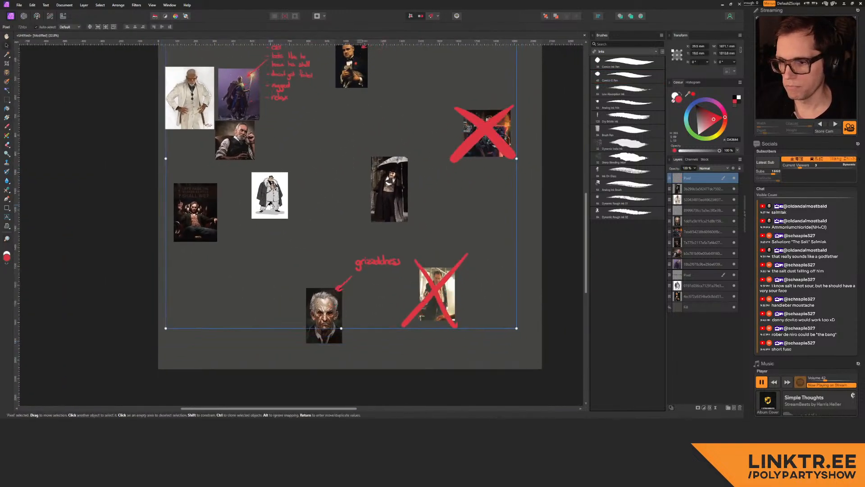
pyautogui.click(272, 199)
pyautogui.moveTo(275, 196)
pyautogui.mouseDown()
pyautogui.moveTo(271, 225)
pyautogui.moveTo(276, 195)
pyautogui.moveTo(293, 226)
pyautogui.moveTo(280, 232)
pyautogui.mouseUp()
pyautogui.keyDown('ctrl'); pyautogui.moveTo(273, 222); pyautogui.dragTo(263, 185); pyautogui.keyUp('ctrl')
# Step: Try drawing a red arrow toward the heavyset cartoon mobster and undo it
pyautogui.press('b')
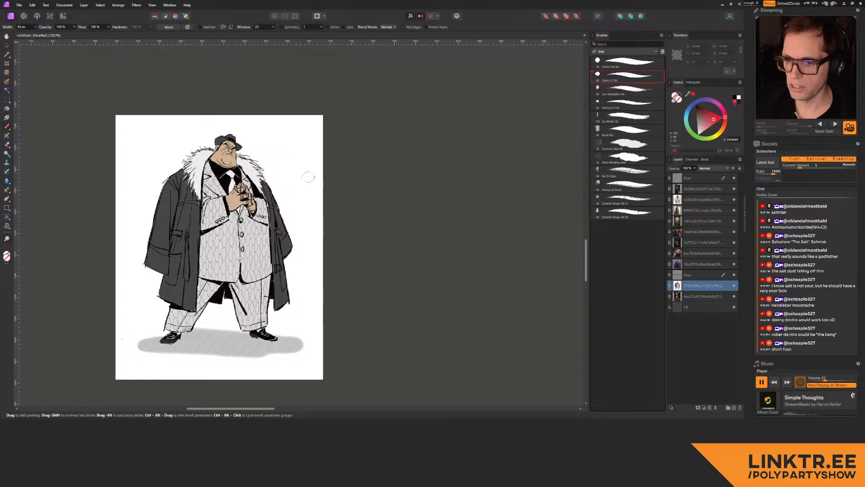
pyautogui.moveTo(383, 73); pyautogui.dragTo(272, 178)
pyautogui.moveTo(279, 132); pyautogui.dragTo(292, 164)
pyautogui.hotkey('ctrl', 'z')
pyautogui.hotkey('ctrl', 'z')
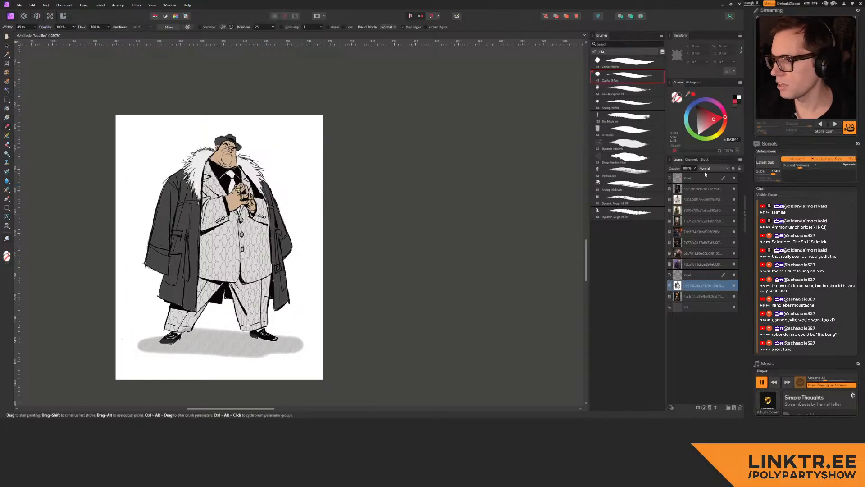
# Step: Select the red-note layer, try outlining the cartoon mobster's silhouette with a thick red triangle and undo it
pyautogui.click(706, 176)
pyautogui.moveTo(414, 186); pyautogui.dragTo(372, 165)
pyautogui.moveTo(277, 183); pyautogui.dragTo(272, 186)
pyautogui.moveTo(198, 144)
pyautogui.mouseDown()
pyautogui.moveTo(154, 307)
pyautogui.moveTo(246, 195)
pyautogui.moveTo(244, 151)
pyautogui.moveTo(282, 326)
pyautogui.mouseUp()
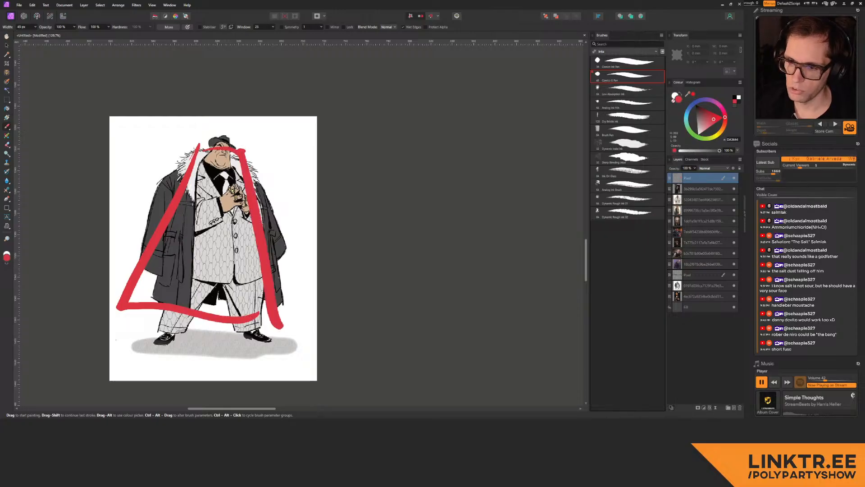
pyautogui.hotkey('ctrl', 'z')
pyautogui.hotkey('ctrl', 'z')
pyautogui.hotkey('ctrl', 'z')
pyautogui.hotkey('ctrl', 'z')
pyautogui.moveTo(368, 113)
pyautogui.mouseDown()
pyautogui.moveTo(263, 198)
pyautogui.moveTo(300, 186)
pyautogui.mouseUp()
pyautogui.hotkey('ctrl', 'z')
pyautogui.hotkey('ctrl', 'z')
# Step: Draw a red arrow to the cartoon mobster's fur-collared coat and write "overcoat" beside it
pyautogui.moveTo(321, 137)
pyautogui.mouseDown(button='middle')
pyautogui.moveTo(342, 219)
pyautogui.moveTo(288, 168)
pyautogui.mouseUp(button='middle')
pyautogui.moveTo(250, 174); pyautogui.dragTo(280, 180)
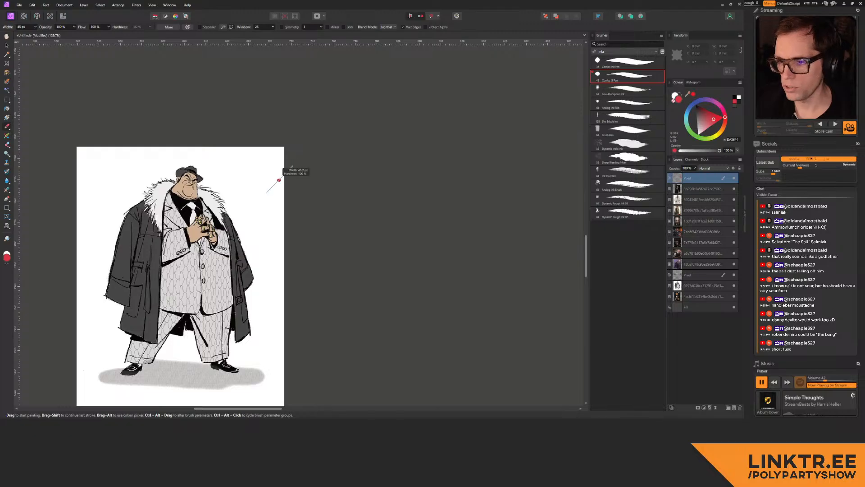
pyautogui.moveTo(342, 127)
pyautogui.mouseDown()
pyautogui.moveTo(235, 190)
pyautogui.moveTo(274, 195)
pyautogui.mouseUp()
pyautogui.moveTo(361, 81); pyautogui.dragTo(240, 193, button='middle')
pyautogui.moveTo(249, 186)
pyautogui.mouseDown()
pyautogui.moveTo(260, 194)
pyautogui.moveTo(289, 183)
pyautogui.moveTo(319, 193)
pyautogui.mouseUp()
pyautogui.moveTo(324, 183); pyautogui.dragTo(354, 192)
pyautogui.moveTo(356, 161)
pyautogui.mouseDown()
pyautogui.moveTo(357, 191)
pyautogui.moveTo(353, 182)
pyautogui.mouseUp()
pyautogui.moveTo(286, 228); pyautogui.dragTo(356, 183, button='middle')
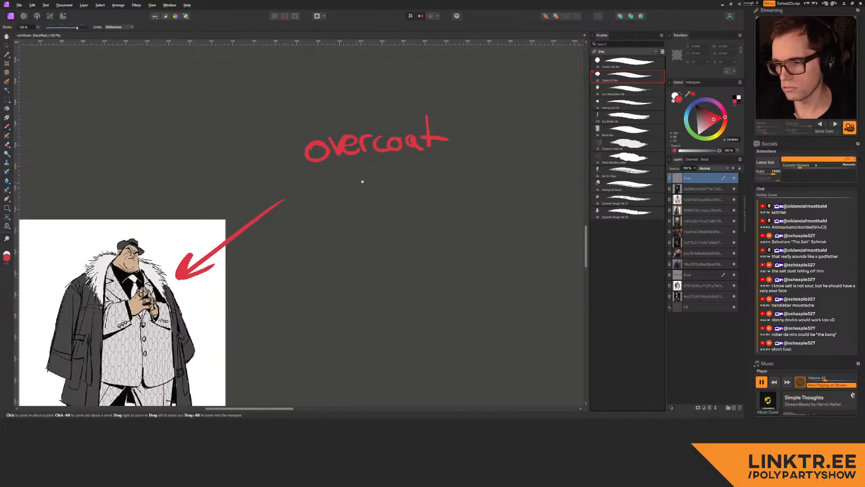
# Step: Reduce the brush to 17 px, try red strokes around the armchair smoker's poster and undo them
pyautogui.moveTo(357, 183); pyautogui.dragTo(226, 190)
pyautogui.moveTo(226, 189); pyautogui.dragTo(318, 176, button='middle')
pyautogui.moveTo(235, 180); pyautogui.dragTo(378, 162)
pyautogui.press('b')
pyautogui.moveTo(357, 133); pyautogui.dragTo(277, 167, button='middle')
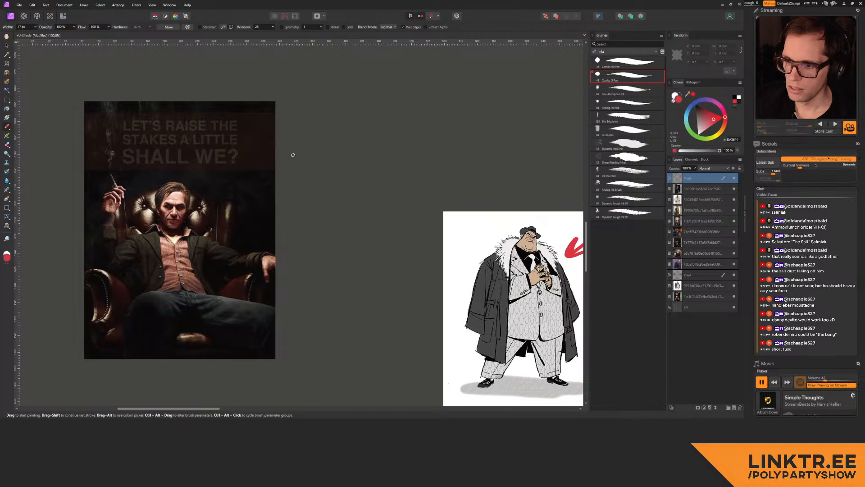
pyautogui.moveTo(310, 61); pyautogui.dragTo(292, 118, button='middle')
pyautogui.hotkey('ctrl', 'space')
pyautogui.moveTo(256, 214); pyautogui.dragTo(198, 212)
pyautogui.moveTo(292, 158)
pyautogui.mouseDown(button='middle')
pyautogui.moveTo(221, 247)
pyautogui.moveTo(242, 160)
pyautogui.mouseUp(button='middle')
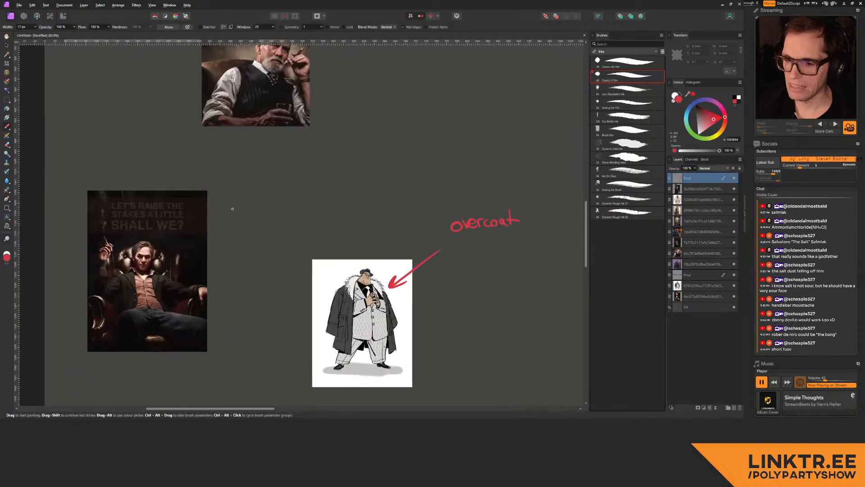
pyautogui.moveTo(247, 188); pyautogui.dragTo(170, 250)
pyautogui.hotkey('ctrl', 'z')
pyautogui.moveTo(189, 184)
pyautogui.mouseDown()
pyautogui.moveTo(217, 253)
pyautogui.moveTo(125, 205)
pyautogui.mouseUp()
pyautogui.hotkey('ctrl', 'z')
pyautogui.moveTo(230, 188); pyautogui.dragTo(258, 217, button='middle')
pyautogui.moveTo(274, 197); pyautogui.dragTo(232, 194)
pyautogui.moveTo(232, 194); pyautogui.dragTo(279, 169, button='middle')
pyautogui.press('b')
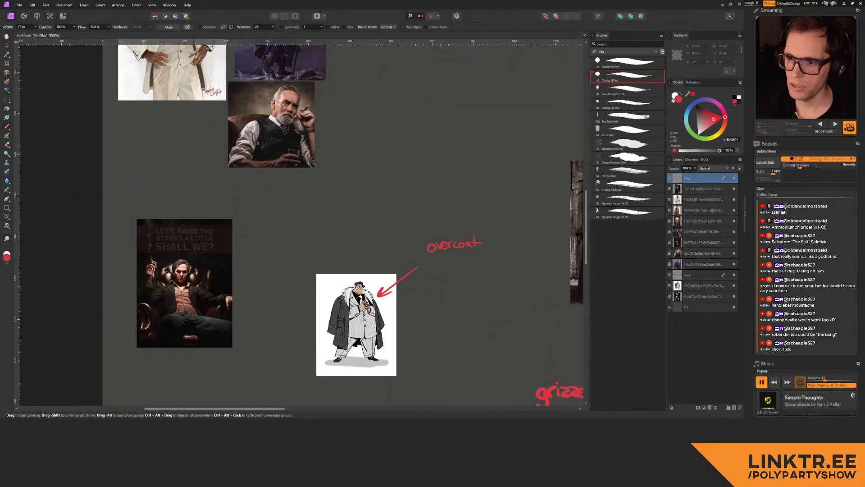
pyautogui.press('z')
pyautogui.press('b')
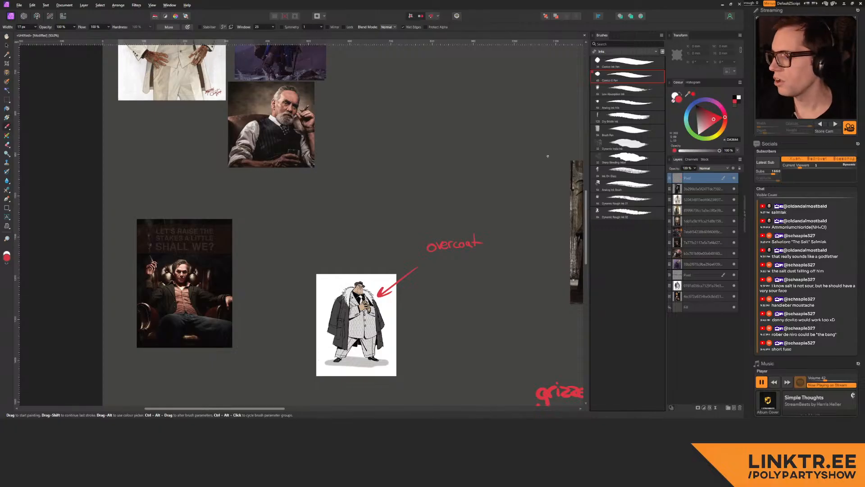
pyautogui.press('z')
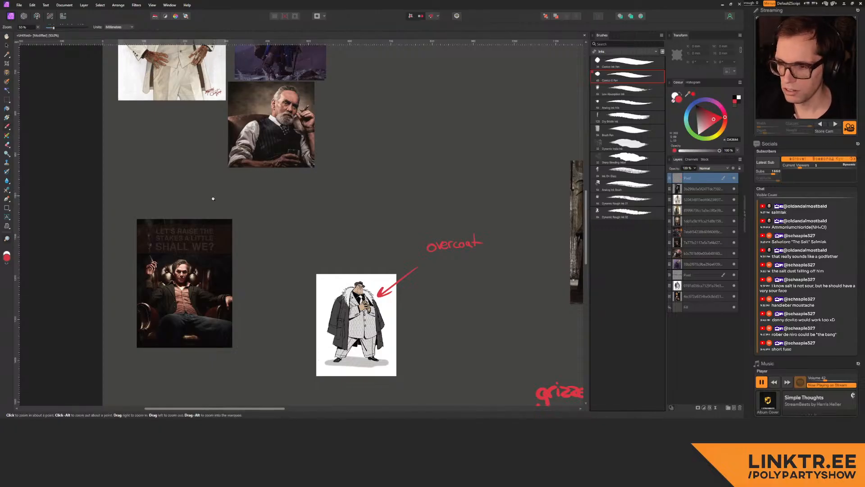
pyautogui.press('b')
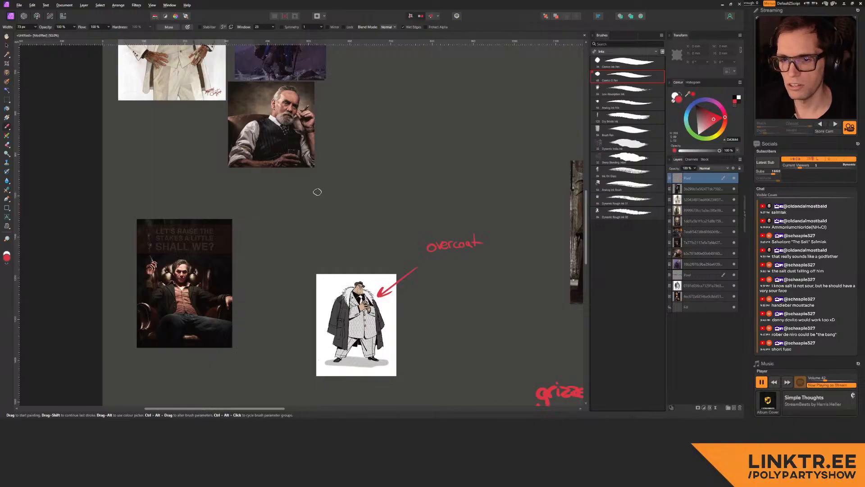
pyautogui.press('x')
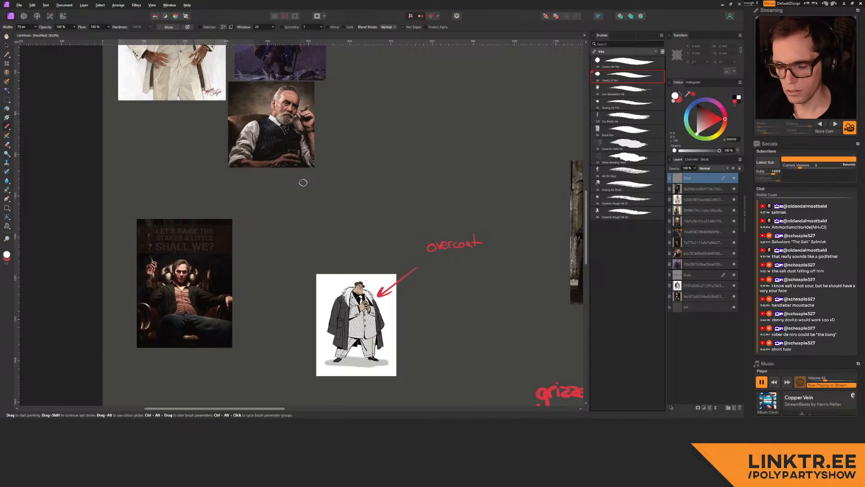
pyautogui.press('x')
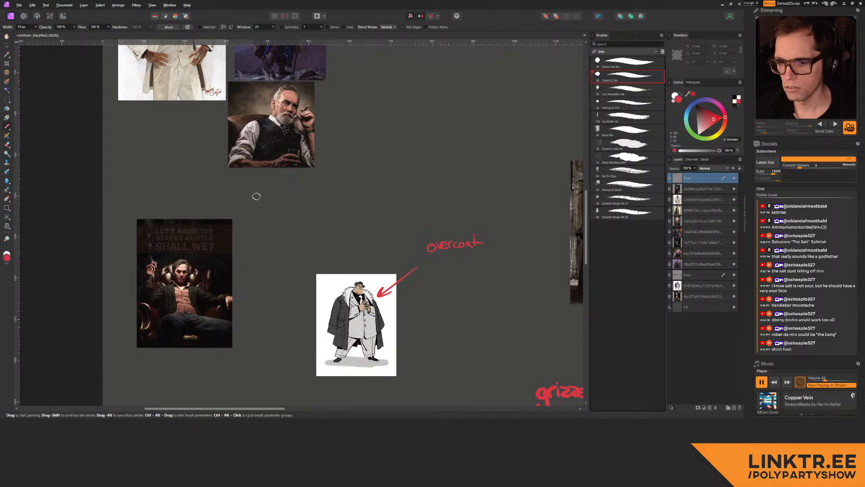
# Step: Circle the cigar man's photo and the armchair smoker's poster in thick red and link them with a double-headed arrow
pyautogui.moveTo(372, 191)
pyautogui.mouseDown(button='middle')
pyautogui.moveTo(264, 190)
pyautogui.moveTo(344, 201)
pyautogui.moveTo(319, 167)
pyautogui.mouseUp(button='middle')
pyautogui.scroll(-3, 311, 187)
pyautogui.hotkey('ctrl', 'z')
pyautogui.hotkey('ctrl', 'z')
pyautogui.moveTo(313, 174); pyautogui.dragTo(301, 182)
pyautogui.moveTo(272, 207); pyautogui.dragTo(332, 206)
pyautogui.hotkey('ctrl', 'z')
pyautogui.moveTo(261, 255)
pyautogui.mouseDown(button='middle')
pyautogui.moveTo(273, 218)
pyautogui.moveTo(260, 240)
pyautogui.mouseUp(button='middle')
pyautogui.scroll(3, 272, 218)
pyautogui.moveTo(190, 209)
pyautogui.mouseDown()
pyautogui.moveTo(143, 244)
pyautogui.moveTo(174, 198)
pyautogui.mouseUp()
pyautogui.hotkey('ctrl', 'z')
pyautogui.moveTo(221, 220)
pyautogui.mouseDown()
pyautogui.moveTo(125, 256)
pyautogui.moveTo(176, 189)
pyautogui.mouseUp()
pyautogui.moveTo(229, 208)
pyautogui.mouseDown()
pyautogui.moveTo(254, 186)
pyautogui.moveTo(260, 154)
pyautogui.moveTo(262, 170)
pyautogui.moveTo(224, 199)
pyautogui.moveTo(238, 191)
pyautogui.mouseUp()
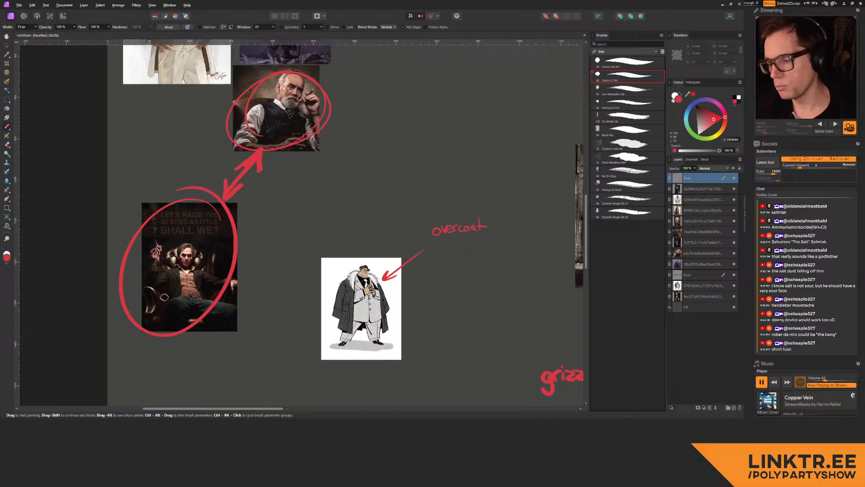
# Step: Undo the double-headed arrow and draw a curved red arrow from the cigar man's photo down to the armchair poster
pyautogui.hotkey('ctrl', 'z')
pyautogui.hotkey('ctrl', 'z')
pyautogui.hotkey('ctrl', 'z')
pyautogui.moveTo(255, 218)
pyautogui.mouseDown()
pyautogui.moveTo(242, 197)
pyautogui.moveTo(270, 198)
pyautogui.moveTo(223, 198)
pyautogui.moveTo(241, 187)
pyautogui.mouseUp()
pyautogui.moveTo(269, 96)
pyautogui.mouseDown()
pyautogui.moveTo(219, 172)
pyautogui.moveTo(245, 176)
pyautogui.mouseUp()
# Step: Draw a straight red arrow leading off the armchair smoker's poster and write "manecing" at its tip
pyautogui.moveTo(212, 208)
pyautogui.mouseDown()
pyautogui.moveTo(276, 202)
pyautogui.moveTo(275, 216)
pyautogui.mouseUp()
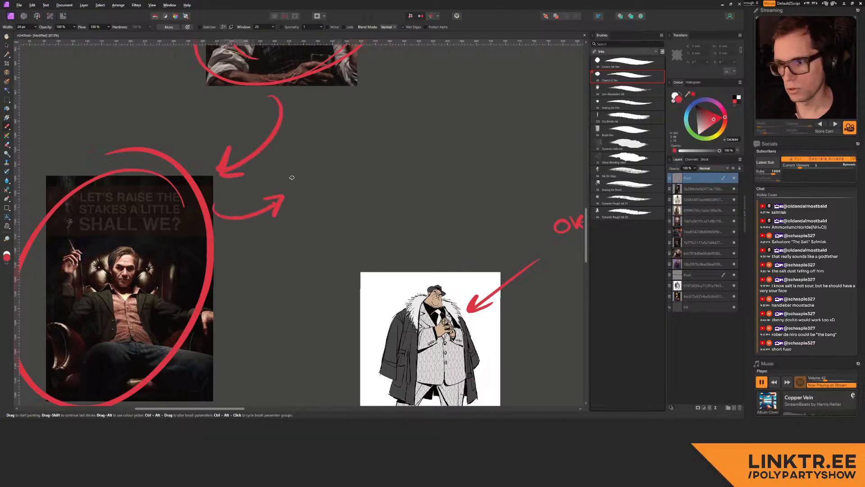
pyautogui.hotkey('ctrl', 'z')
pyautogui.hotkey('ctrl', 'z')
pyautogui.hotkey('ctrl', 'z')
pyautogui.moveTo(223, 239)
pyautogui.mouseDown()
pyautogui.moveTo(283, 220)
pyautogui.moveTo(305, 197)
pyautogui.moveTo(398, 200)
pyautogui.mouseUp()
pyautogui.moveTo(406, 189)
pyautogui.mouseDown()
pyautogui.moveTo(415, 188)
pyautogui.moveTo(400, 220)
pyautogui.mouseUp()
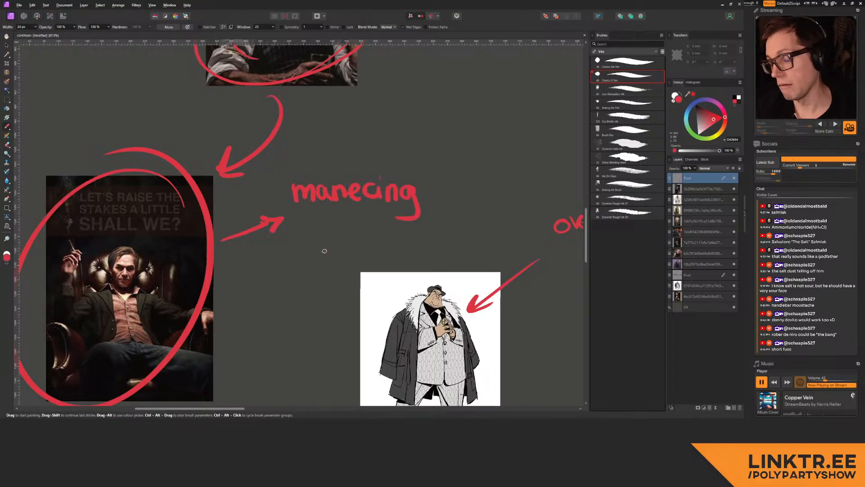
# Step: Write "pose" in red beneath the "manecing" note beside the armchair smoker's poster
pyautogui.moveTo(326, 249); pyautogui.dragTo(281, 222, button='middle')
pyautogui.moveTo(255, 194); pyautogui.dragTo(322, 204)
pyautogui.moveTo(240, 187); pyautogui.dragTo(189, 208, button='middle')
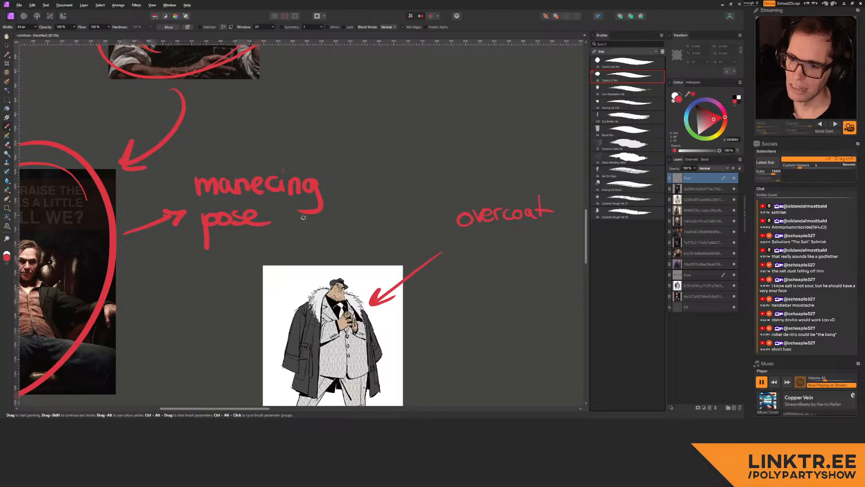
pyautogui.moveTo(448, 201); pyautogui.dragTo(298, 201, button='middle')
pyautogui.scroll(-6, 310, 203)
pyautogui.moveTo(413, 278); pyautogui.dragTo(254, 373, button='middle')
pyautogui.moveTo(307, 222); pyautogui.dragTo(365, 151, button='middle')
pyautogui.keyDown('ctrl'); pyautogui.moveTo(324, 200); pyautogui.dragTo(513, 174); pyautogui.keyUp('ctrl')
pyautogui.moveTo(373, 243); pyautogui.dragTo(368, 194, button='middle')
pyautogui.moveTo(320, 135)
pyautogui.keyDown('ctrl'); pyautogui.mouseDown()
pyautogui.moveTo(308, 149)
pyautogui.moveTo(343, 138)
pyautogui.moveTo(300, 156)
pyautogui.mouseUp(); pyautogui.keyUp('ctrl')
pyautogui.hotkey('ctrl', 'z')
pyautogui.moveTo(266, 192); pyautogui.dragTo(341, 202, button='middle')
pyautogui.keyDown('ctrl'); pyautogui.moveTo(341, 202); pyautogui.dragTo(224, 185); pyautogui.keyUp('ctrl')
pyautogui.moveTo(224, 185); pyautogui.dragTo(289, 240, button='middle')
pyautogui.moveTo(296, 171)
pyautogui.keyDown('ctrl'); pyautogui.keyDown('alt'); pyautogui.mouseDown()
pyautogui.moveTo(302, 160)
pyautogui.moveTo(294, 186)
pyautogui.moveTo(320, 229)
pyautogui.mouseUp(); pyautogui.keyUp('alt'); pyautogui.keyUp('ctrl')
pyautogui.hotkey('ctrl', 'z')
pyautogui.moveTo(294, 161); pyautogui.dragTo(298, 269)
pyautogui.hotkey('ctrl', 'z')
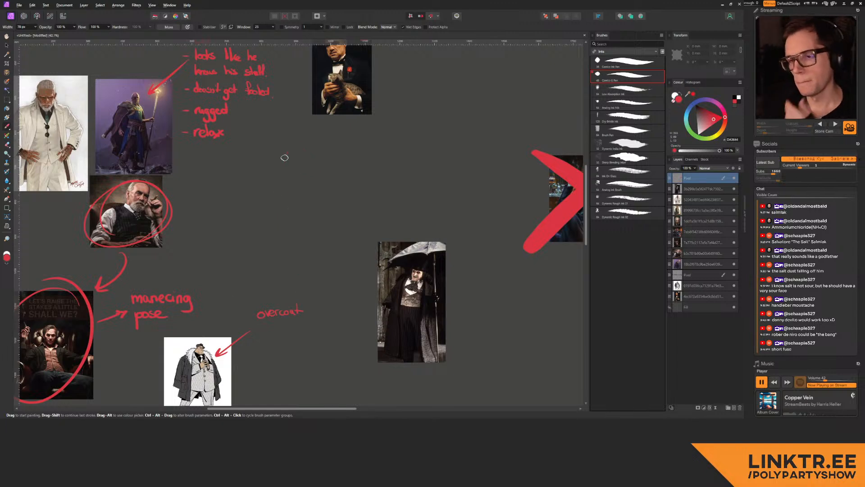
pyautogui.scroll(-4, 292, 209)
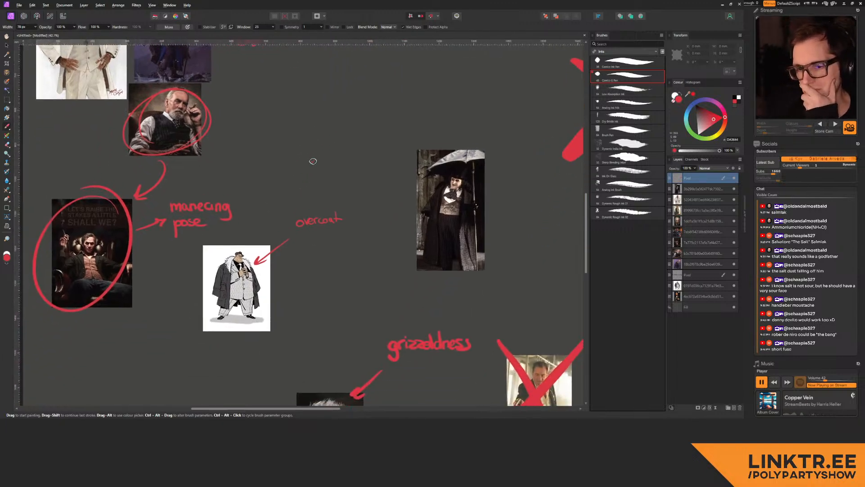
pyautogui.keyDown('ctrl'); pyautogui.scroll(-2, 284, 174); pyautogui.keyUp('ctrl')
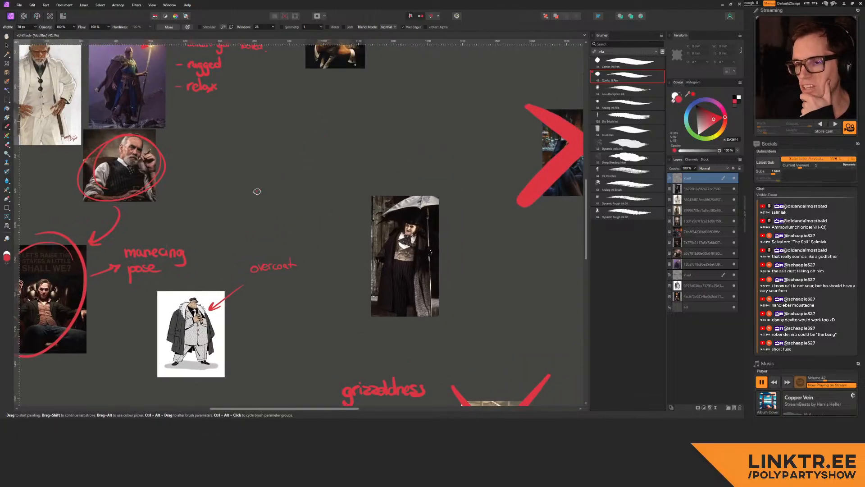
pyautogui.keyDown('ctrl'); pyautogui.scroll(2, 266, 194); pyautogui.keyUp('ctrl')
pyautogui.moveTo(411, 164); pyautogui.dragTo(287, 195, button='middle')
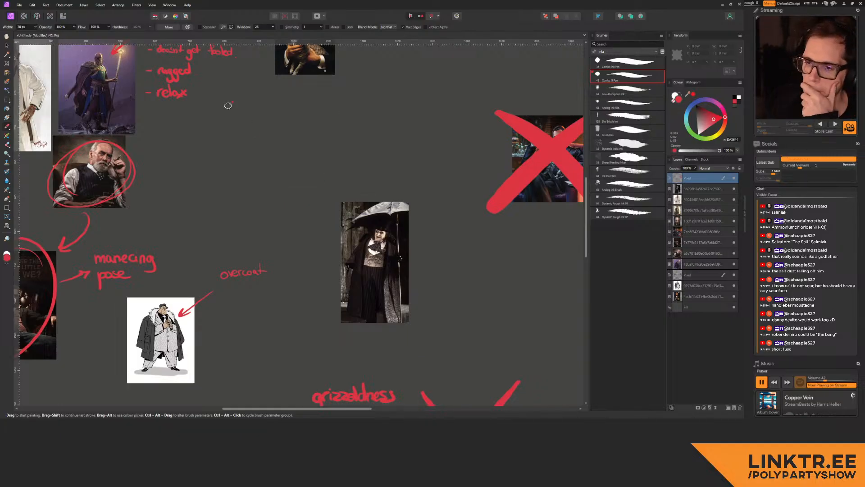
pyautogui.moveTo(229, 119)
pyautogui.mouseDown()
pyautogui.moveTo(229, 107)
pyautogui.moveTo(248, 202)
pyautogui.mouseUp()
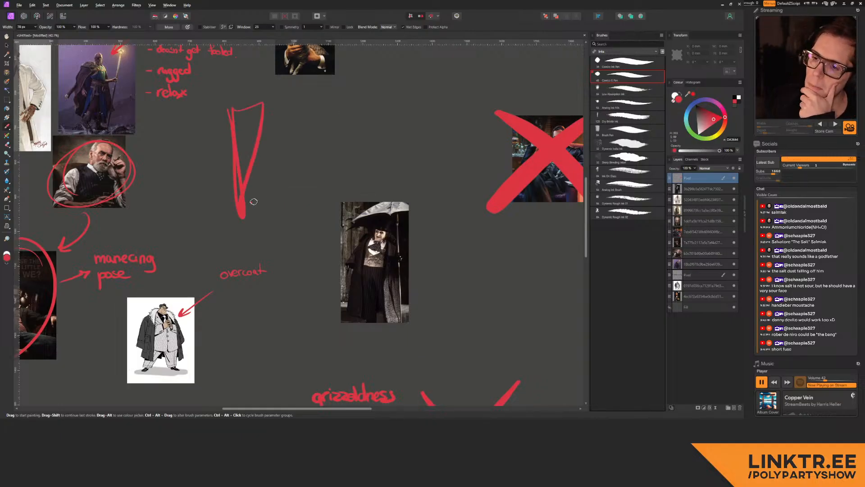
pyautogui.moveTo(264, 107); pyautogui.dragTo(335, 91)
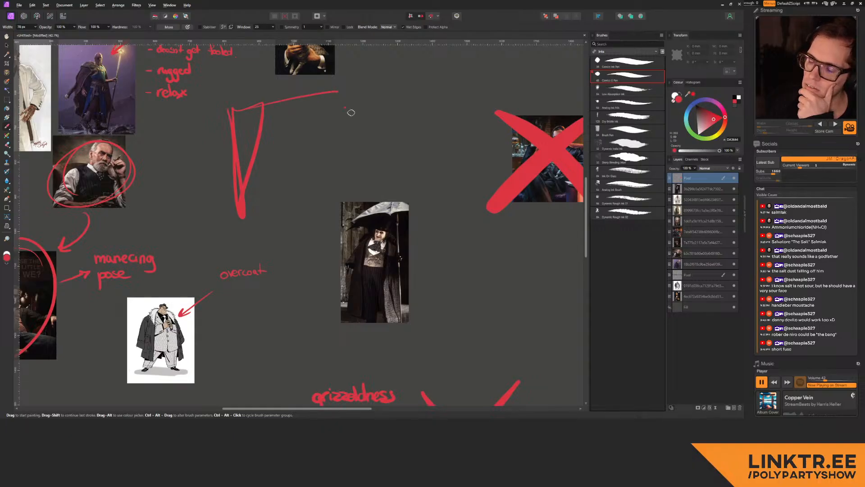
pyautogui.hotkey('ctrl', 'z')
pyautogui.hotkey('ctrl', 'z')
# Step: Move the umbrella man's photo beneath the crossed-out neon picture and the overcoat figure directly below the armchair poster
pyautogui.moveTo(389, 263); pyautogui.dragTo(372, 186, button='middle')
pyautogui.press('v')
pyautogui.moveTo(370, 190); pyautogui.dragTo(539, 232)
pyautogui.moveTo(372, 234); pyautogui.dragTo(341, 174, button='middle')
pyautogui.moveTo(302, 216); pyautogui.dragTo(344, 228, button='middle')
pyautogui.moveTo(269, 273)
pyautogui.mouseDown()
pyautogui.moveTo(169, 347)
pyautogui.moveTo(123, 355)
pyautogui.mouseUp()
pyautogui.moveTo(168, 308); pyautogui.dragTo(336, 210, button='middle')
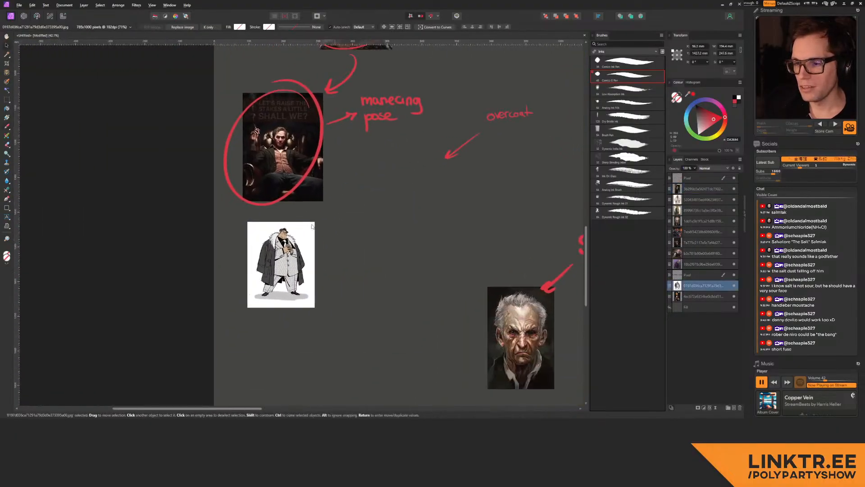
# Step: Marquee-select the red "overcoat" note with its arrow on the annotation layer and move it beside the overcoat figure
pyautogui.keyDown('ctrl'); pyautogui.moveTo(299, 229); pyautogui.dragTo(353, 222); pyautogui.keyUp('ctrl')
pyautogui.moveTo(353, 222); pyautogui.dragTo(297, 213, button='middle')
pyautogui.click(697, 177)
pyautogui.press('b')
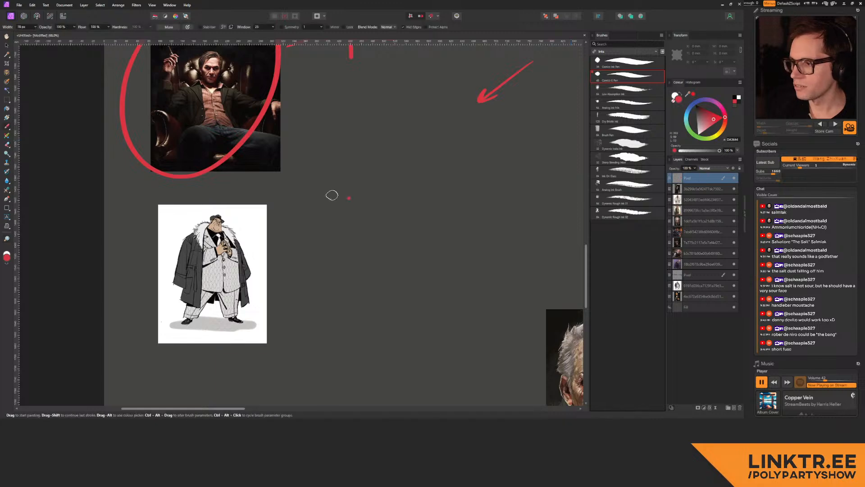
pyautogui.hotkey('ctrl', 'z')
pyautogui.moveTo(491, 87)
pyautogui.mouseDown(button='middle')
pyautogui.moveTo(266, 218)
pyautogui.moveTo(309, 170)
pyautogui.mouseUp(button='middle')
pyautogui.press('m')
pyautogui.moveTo(453, 88); pyautogui.dragTo(285, 202)
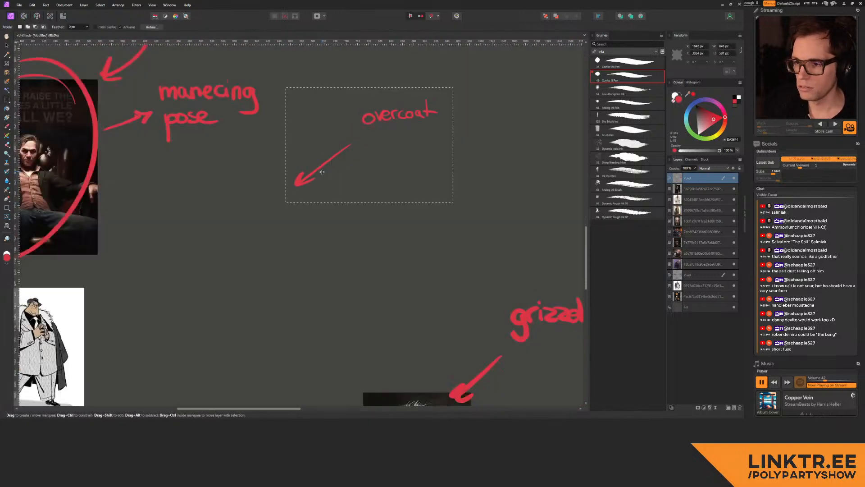
pyautogui.press('v')
pyautogui.moveTo(313, 177); pyautogui.dragTo(95, 317)
pyautogui.moveTo(383, 269)
pyautogui.mouseDown(button='middle')
pyautogui.moveTo(324, 183)
pyautogui.moveTo(347, 159)
pyautogui.mouseUp(button='middle')
pyautogui.scroll(-2, 343, 202)
pyautogui.moveTo(322, 112); pyautogui.dragTo(282, 245, button='middle')
# Step: Add a new pixel layer for sketching and set the brush colour to light grey
pyautogui.press('b')
pyautogui.moveTo(331, 176); pyautogui.dragTo(281, 216, button='middle')
pyautogui.hotkey('ctrl', 'shift', 'n')
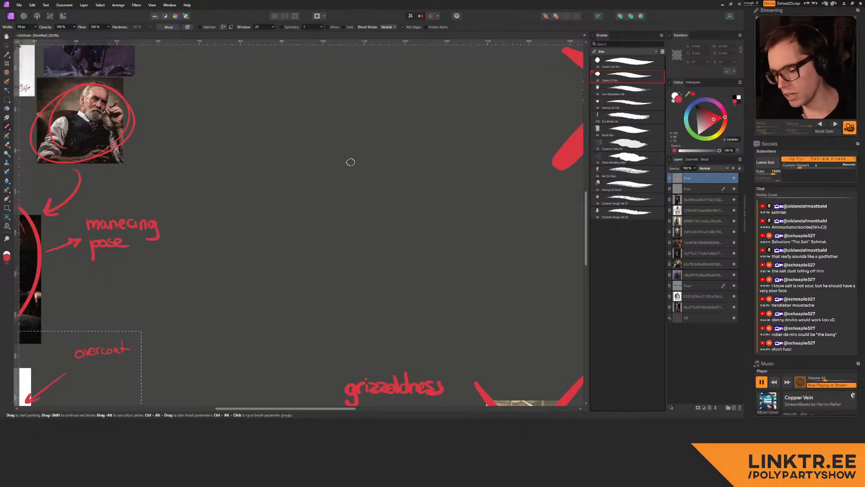
pyautogui.moveTo(323, 185)
pyautogui.mouseDown()
pyautogui.moveTo(370, 193)
pyautogui.moveTo(292, 194)
pyautogui.moveTo(340, 186)
pyautogui.mouseUp()
pyautogui.press('b')
pyautogui.click(700, 130)
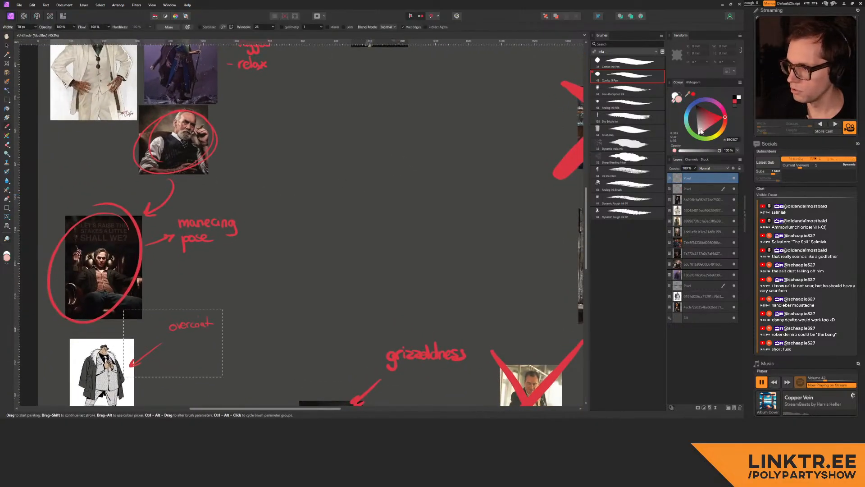
pyautogui.moveTo(700, 131); pyautogui.dragTo(694, 132)
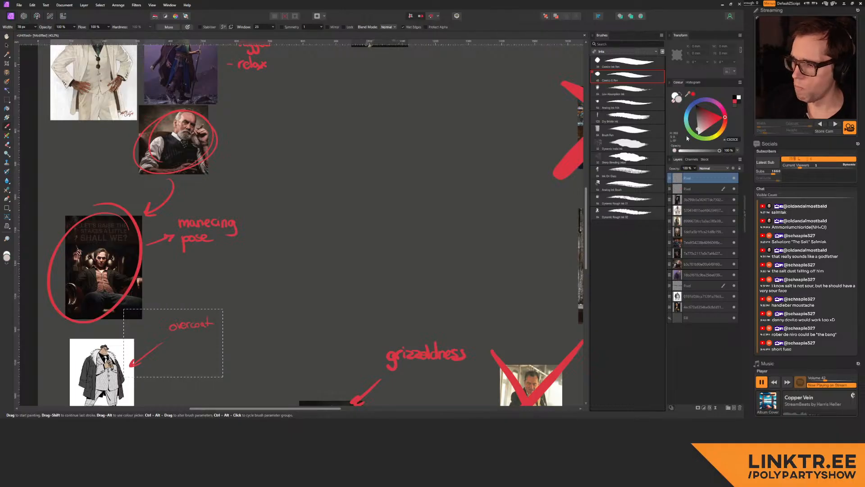
pyautogui.press('z')
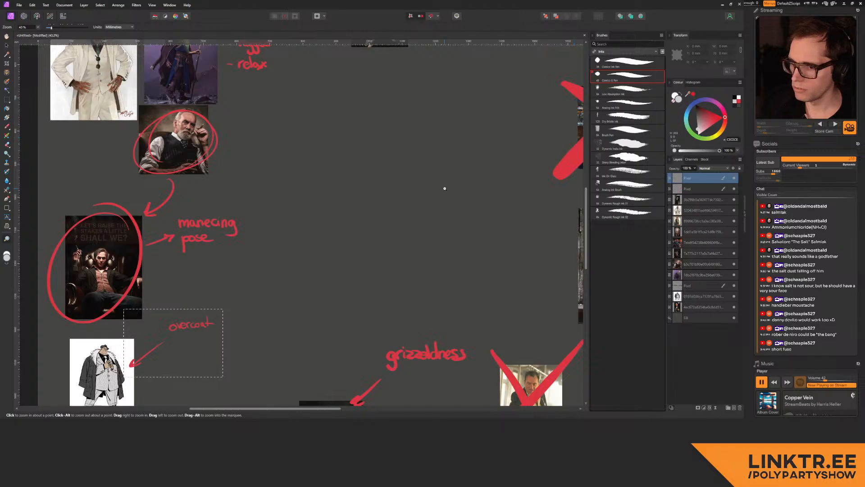
pyautogui.moveTo(303, 159)
pyautogui.mouseDown()
pyautogui.moveTo(326, 151)
pyautogui.moveTo(278, 164)
pyautogui.moveTo(347, 139)
pyautogui.moveTo(338, 235)
pyautogui.mouseUp()
pyautogui.press('b')
pyautogui.hotkey('ctrl', 'z')
pyautogui.moveTo(355, 208); pyautogui.dragTo(297, 178)
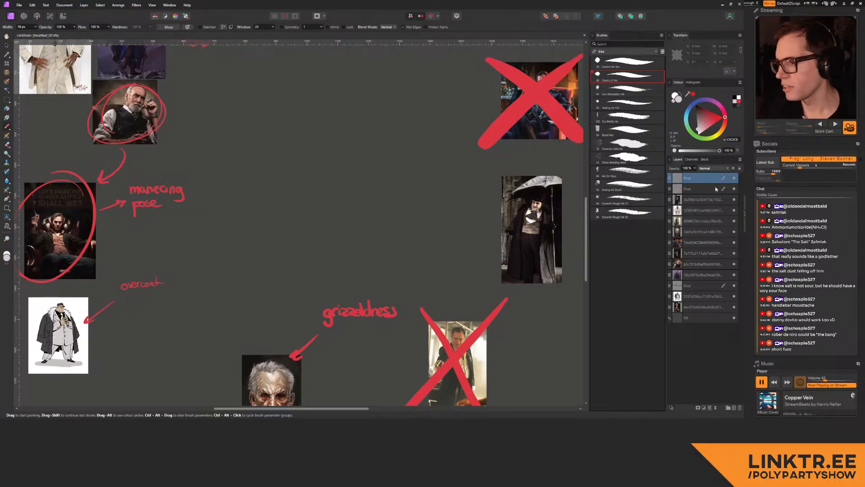
# Step: Place a duplicate of the armchair smoker's poster in the empty area in the middle of the board
pyautogui.press('v')
pyautogui.moveTo(86, 235); pyautogui.dragTo(366, 154)
pyautogui.hotkey('ctrl', 'j')
# Step: Sketch the seated man's leg outlines in light strokes on the top pixel layer with an 18 px brush
pyautogui.click(694, 178)
pyautogui.press('b')
pyautogui.keyDown('ctrl'); pyautogui.scroll(5, 380, 147); pyautogui.keyUp('ctrl')
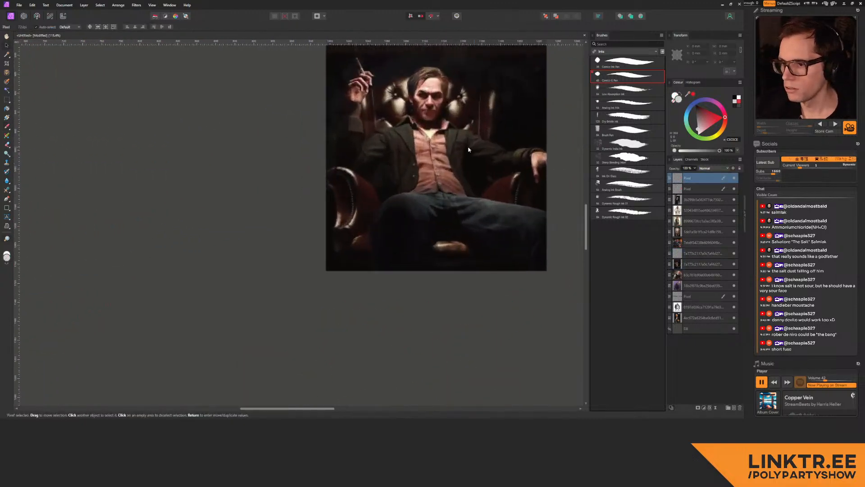
pyautogui.keyDown('ctrl'); pyautogui.keyDown('alt'); pyautogui.moveTo(220, 223); pyautogui.dragTo(200, 222); pyautogui.keyUp('alt'); pyautogui.keyUp('ctrl')
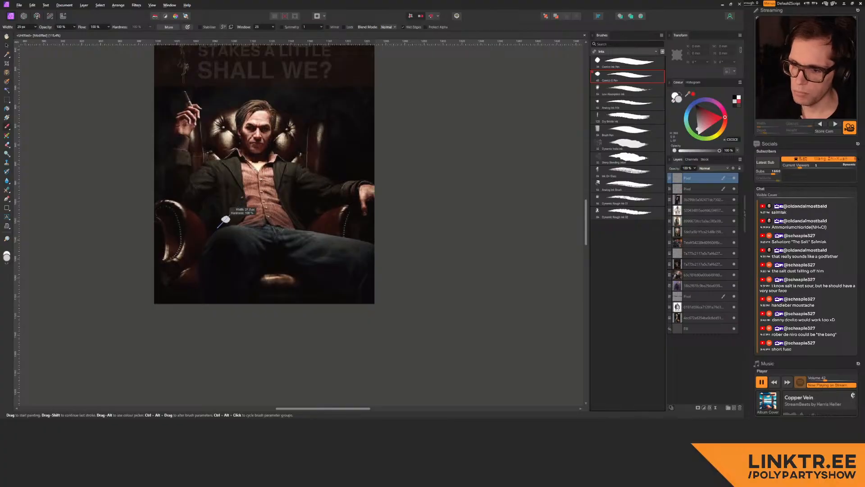
pyautogui.moveTo(203, 299); pyautogui.dragTo(246, 313)
pyautogui.moveTo(255, 275)
pyautogui.mouseDown()
pyautogui.moveTo(286, 243)
pyautogui.moveTo(370, 248)
pyautogui.mouseUp()
pyautogui.moveTo(281, 266); pyautogui.dragTo(321, 298)
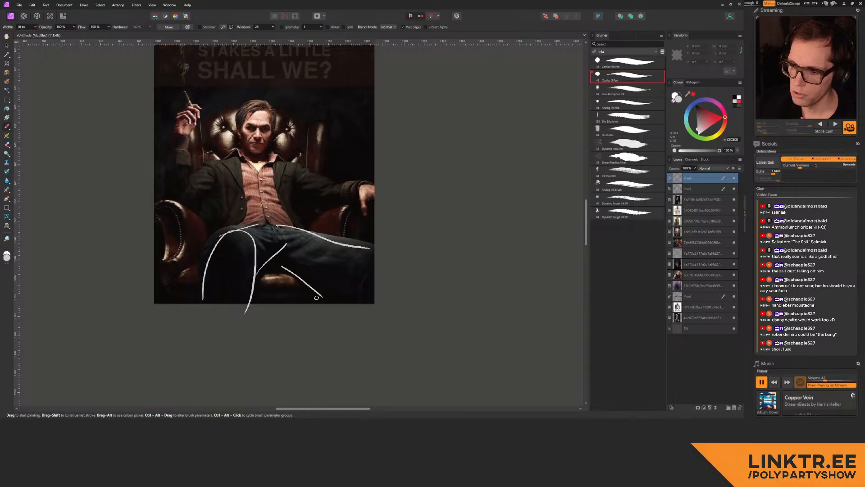
pyautogui.moveTo(381, 244); pyautogui.dragTo(377, 291)
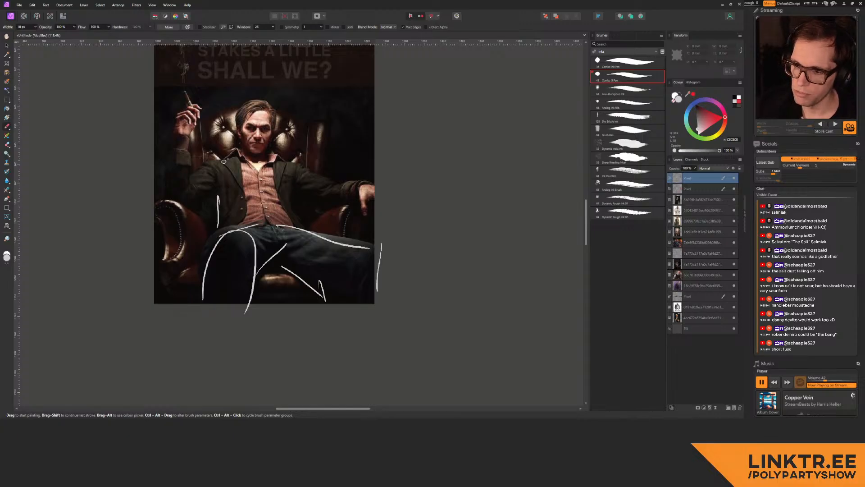
# Step: Block in the seated man's torso and head as simple box shapes, undoing the strokes that miss
pyautogui.moveTo(219, 224)
pyautogui.mouseDown()
pyautogui.moveTo(271, 163)
pyautogui.moveTo(295, 230)
pyautogui.mouseUp()
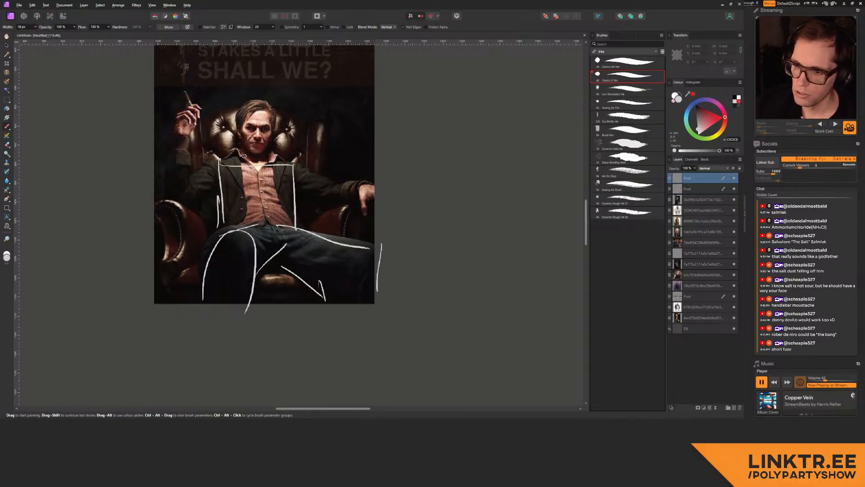
pyautogui.moveTo(253, 96)
pyautogui.mouseDown()
pyautogui.moveTo(271, 100)
pyautogui.moveTo(235, 135)
pyautogui.mouseUp()
pyautogui.hotkey('ctrl', 'z')
pyautogui.moveTo(260, 91)
pyautogui.mouseDown()
pyautogui.moveTo(234, 117)
pyautogui.moveTo(234, 155)
pyautogui.mouseUp()
pyautogui.hotkey('ctrl', 'z')
# Step: Sketch the shoulders, the arm resting on the chair and the raised arm with its cigarette hand
pyautogui.moveTo(279, 96)
pyautogui.mouseDown()
pyautogui.moveTo(279, 153)
pyautogui.moveTo(340, 188)
pyautogui.moveTo(333, 211)
pyautogui.moveTo(376, 179)
pyautogui.mouseUp()
pyautogui.moveTo(329, 208); pyautogui.dragTo(365, 200)
pyautogui.moveTo(219, 158); pyautogui.dragTo(190, 179)
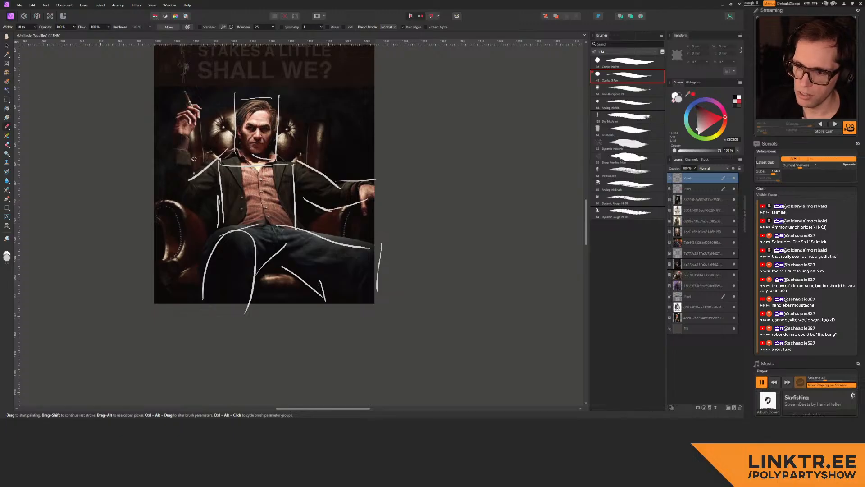
pyautogui.moveTo(170, 144); pyautogui.dragTo(173, 204)
pyautogui.moveTo(222, 201); pyautogui.dragTo(190, 215)
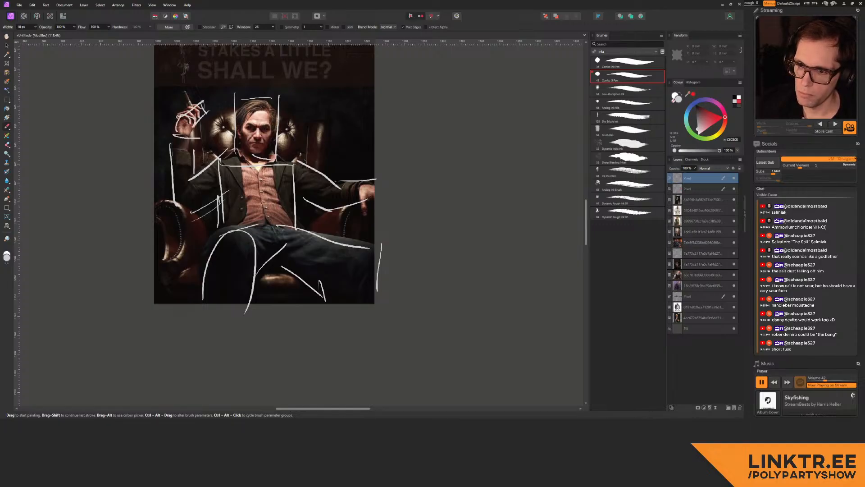
# Step: Select the duplicated armchair poster and try deleting it from behind the white figure sketch
pyautogui.moveTo(254, 129); pyautogui.dragTo(259, 138, button='middle')
pyautogui.scroll(-4, 336, 177)
pyautogui.press('v')
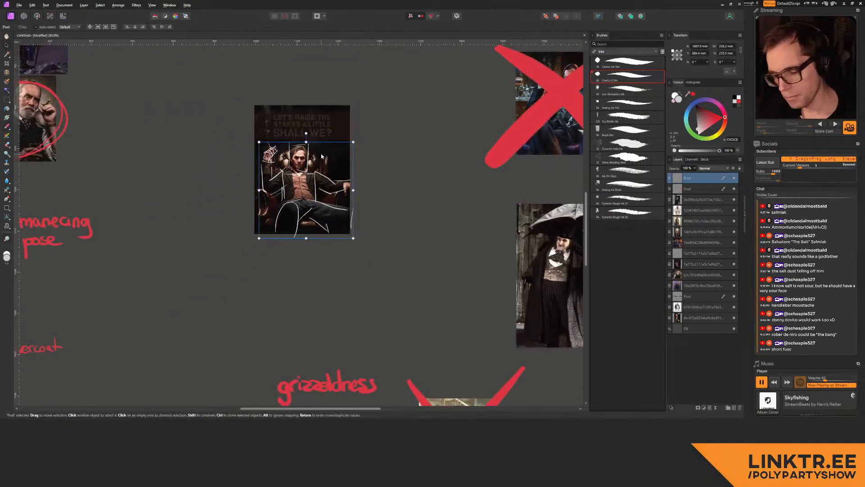
pyautogui.moveTo(323, 149)
pyautogui.mouseDown()
pyautogui.moveTo(344, 122)
pyautogui.moveTo(379, 117)
pyautogui.moveTo(413, 138)
pyautogui.mouseUp()
pyautogui.click(341, 121)
pyautogui.moveTo(357, 192); pyautogui.dragTo(363, 207, button='middle')
pyautogui.moveTo(362, 208)
pyautogui.keyDown('ctrl'); pyautogui.mouseDown()
pyautogui.moveTo(135, 204)
pyautogui.moveTo(363, 207)
pyautogui.mouseUp(); pyautogui.keyUp('ctrl')
pyautogui.press('b')
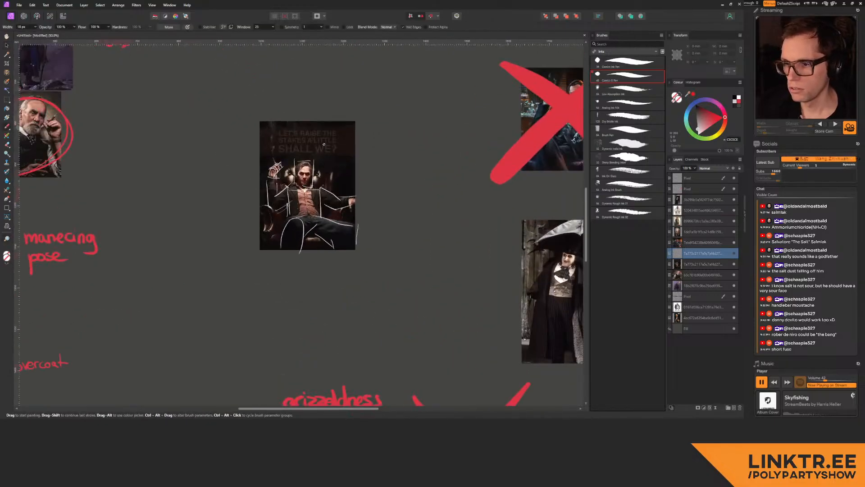
pyautogui.press('v')
pyautogui.press('Delete')
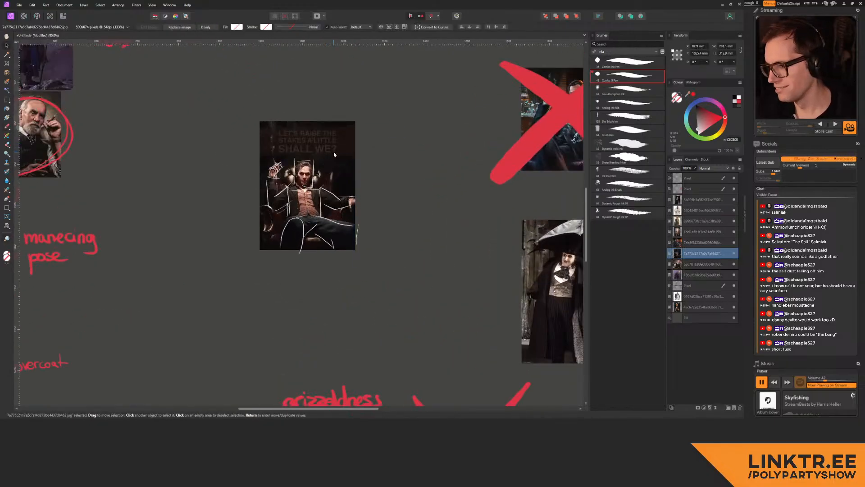
# Step: Try moving the duplicated poster away from the white figure sketch and undo the move
pyautogui.moveTo(310, 146); pyautogui.dragTo(323, 154, button='middle')
pyautogui.moveTo(325, 145); pyautogui.dragTo(330, 148)
pyautogui.moveTo(331, 151); pyautogui.dragTo(415, 172, button='middle')
pyautogui.moveTo(396, 182)
pyautogui.keyDown('ctrl'); pyautogui.mouseDown()
pyautogui.moveTo(172, 202)
pyautogui.moveTo(419, 158)
pyautogui.mouseUp(); pyautogui.keyUp('ctrl')
pyautogui.moveTo(392, 134)
pyautogui.mouseDown(button='middle')
pyautogui.moveTo(332, 263)
pyautogui.moveTo(315, 126)
pyautogui.mouseUp(button='middle')
pyautogui.keyDown('ctrl'); pyautogui.moveTo(297, 196); pyautogui.dragTo(416, 180); pyautogui.keyUp('ctrl')
pyautogui.moveTo(369, 184)
pyautogui.mouseDown(button='middle')
pyautogui.moveTo(333, 166)
pyautogui.moveTo(353, 179)
pyautogui.mouseUp(button='middle')
pyautogui.hotkey('ctrl', 'z')
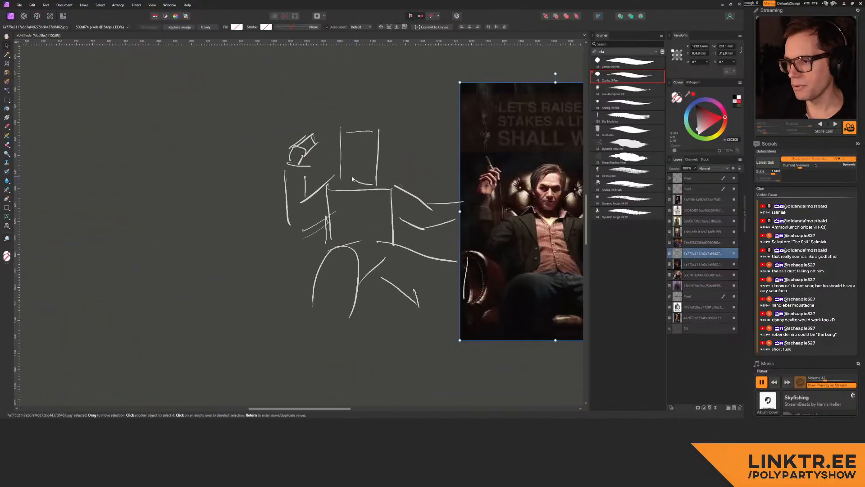
pyautogui.hotkey('ctrl', 'z')
# Step: Sketch the armchair's two rolled armrests and its backrest in white over the duplicated poster
pyautogui.moveTo(317, 232); pyautogui.dragTo(300, 209, button='middle')
pyautogui.press('b')
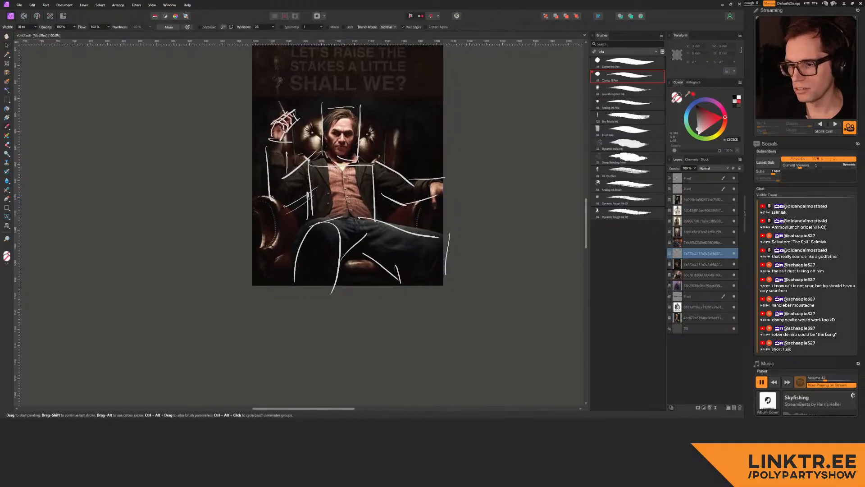
pyautogui.moveTo(255, 197)
pyautogui.mouseDown()
pyautogui.moveTo(293, 231)
pyautogui.moveTo(267, 268)
pyautogui.moveTo(253, 239)
pyautogui.mouseUp()
pyautogui.moveTo(253, 243)
pyautogui.mouseDown()
pyautogui.moveTo(265, 214)
pyautogui.moveTo(253, 203)
pyautogui.mouseUp()
pyautogui.moveTo(256, 197)
pyautogui.mouseDown()
pyautogui.moveTo(281, 220)
pyautogui.moveTo(263, 252)
pyautogui.mouseUp()
pyautogui.moveTo(385, 222); pyautogui.dragTo(348, 211, button='middle')
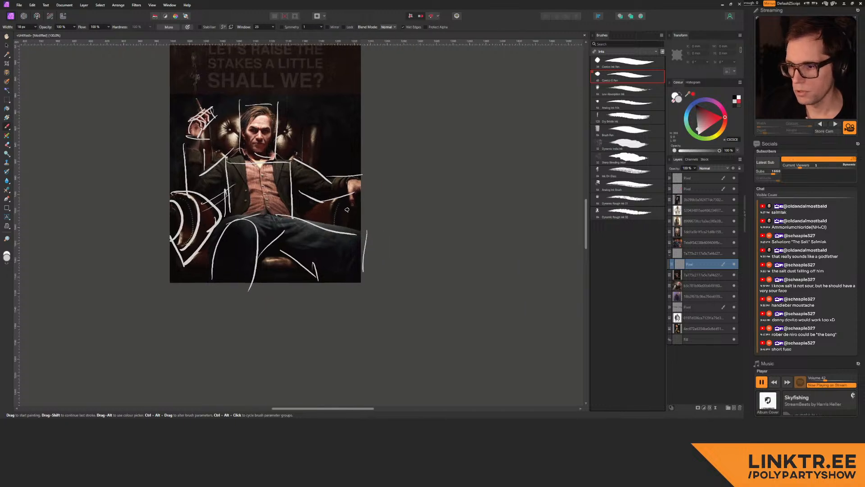
pyautogui.moveTo(336, 202)
pyautogui.mouseDown()
pyautogui.moveTo(337, 232)
pyautogui.moveTo(355, 206)
pyautogui.mouseUp()
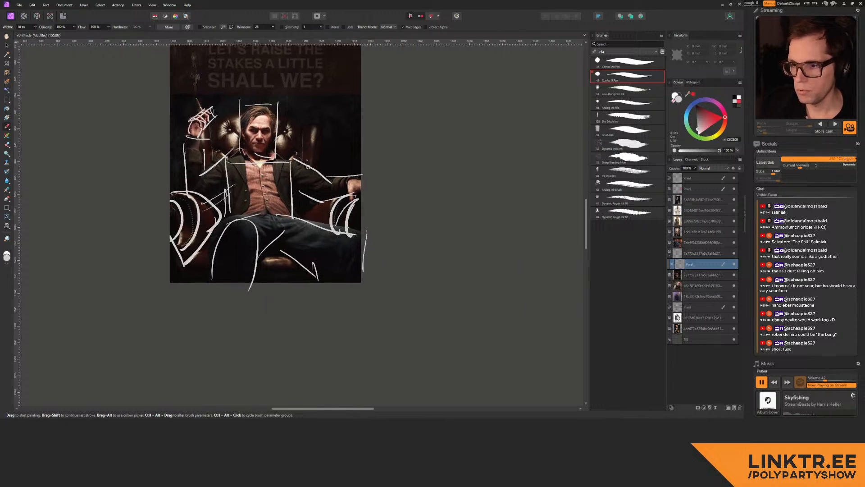
pyautogui.moveTo(315, 151)
pyautogui.mouseDown()
pyautogui.moveTo(265, 114)
pyautogui.moveTo(192, 127)
pyautogui.moveTo(215, 158)
pyautogui.mouseUp()
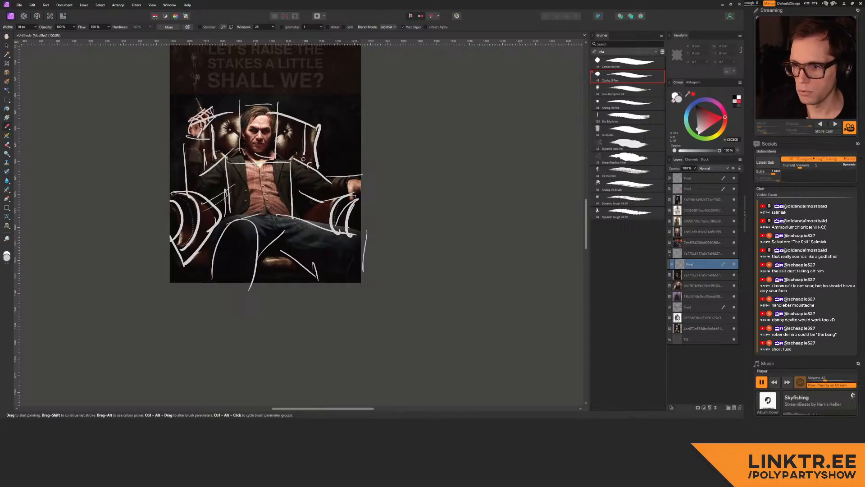
pyautogui.moveTo(322, 123); pyautogui.dragTo(320, 166)
# Step: Delete the duplicated armchair poster so only the white figure sketch is left on the board
pyautogui.moveTo(440, 178); pyautogui.dragTo(436, 221, button='middle')
pyautogui.press('v')
pyautogui.click(332, 129)
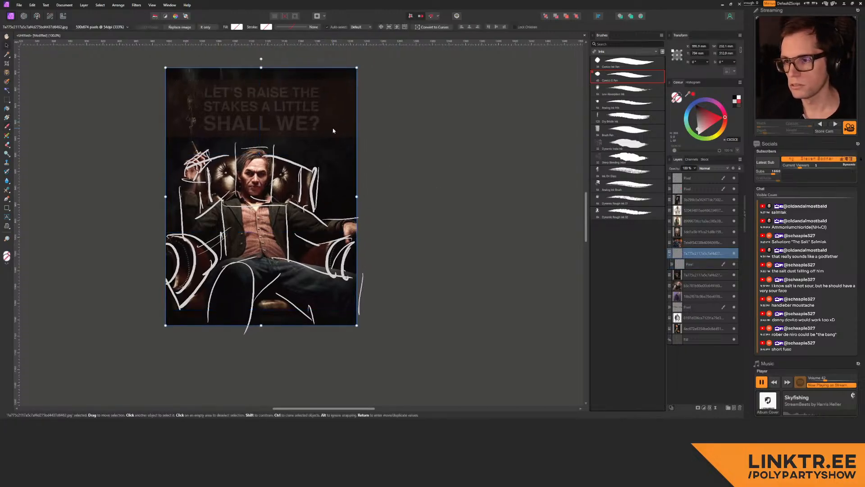
pyautogui.press('Delete')
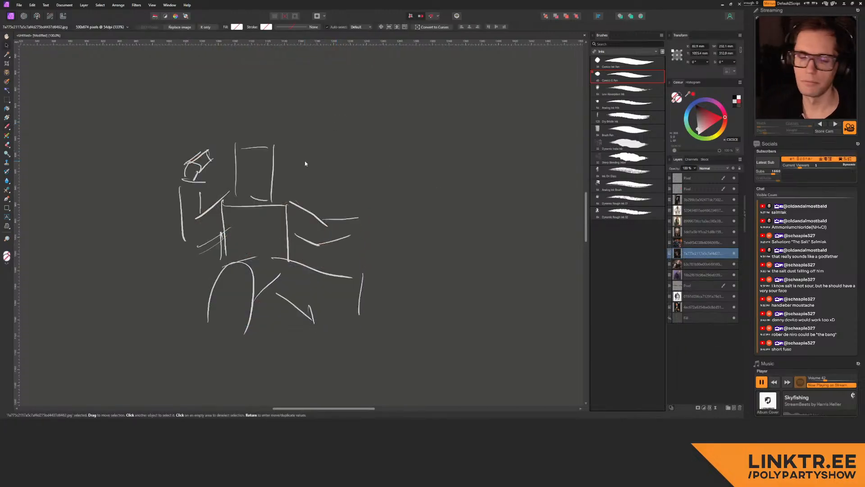
pyautogui.moveTo(261, 166); pyautogui.dragTo(326, 172, button='middle')
pyautogui.press('b')
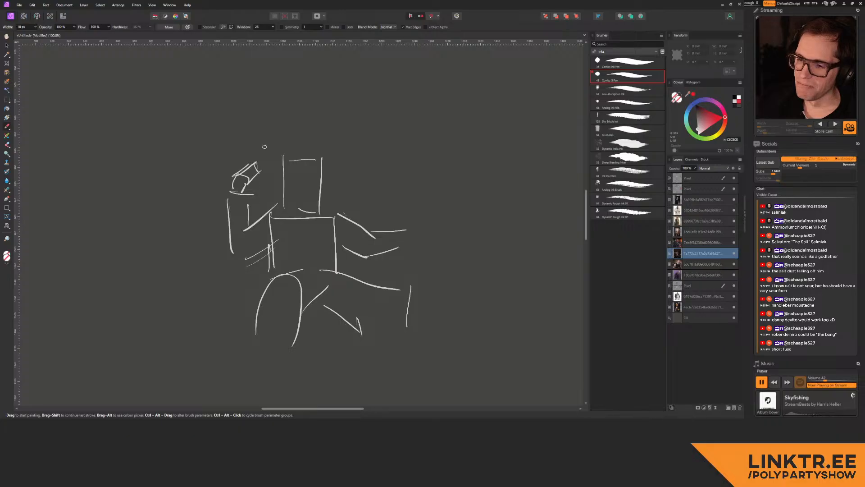
pyautogui.hotkey('ctrl', 'shift', 'n')
pyautogui.moveTo(324, 157); pyautogui.dragTo(312, 208, button='middle')
pyautogui.moveTo(375, 175); pyautogui.dragTo(334, 178, button='middle')
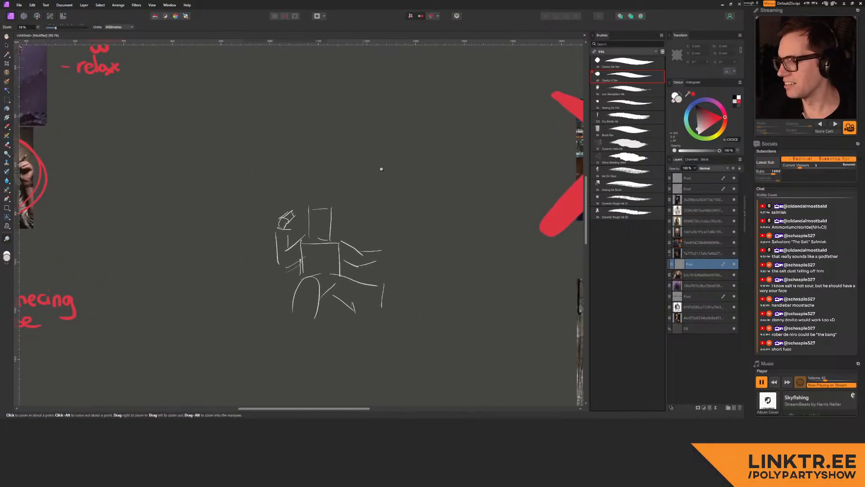
pyautogui.press('Delete')
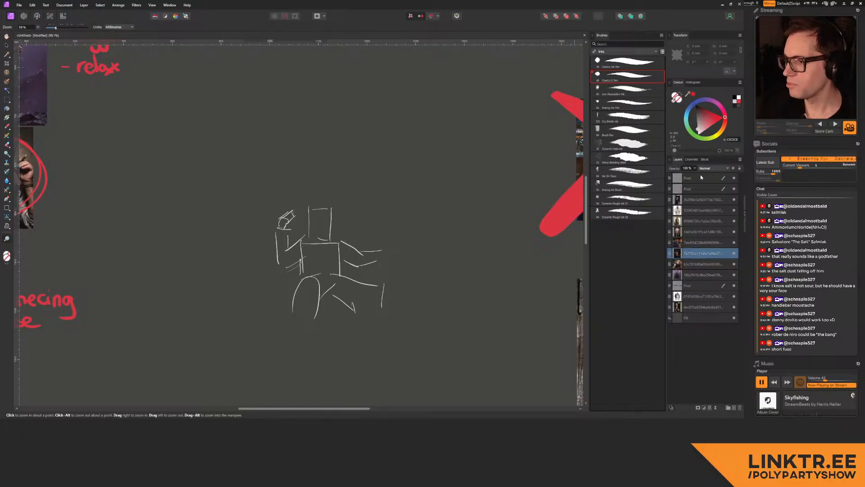
# Step: Select the topmost pixel layer for brushing near the white figure sketch and undo the stray stroke
pyautogui.click(677, 177)
pyautogui.moveTo(289, 174)
pyautogui.mouseDown()
pyautogui.moveTo(342, 194)
pyautogui.moveTo(292, 186)
pyautogui.moveTo(405, 220)
pyautogui.mouseUp()
pyautogui.press('b')
pyautogui.hotkey('ctrl', 'z')
pyautogui.moveTo(322, 186)
pyautogui.mouseDown(button='middle')
pyautogui.moveTo(367, 197)
pyautogui.moveTo(382, 298)
pyautogui.mouseUp(button='middle')
pyautogui.moveTo(346, 252)
pyautogui.mouseDown(button='middle')
pyautogui.moveTo(344, 272)
pyautogui.moveTo(433, 148)
pyautogui.mouseUp(button='middle')
pyautogui.moveTo(393, 200); pyautogui.dragTo(299, 126, button='middle')
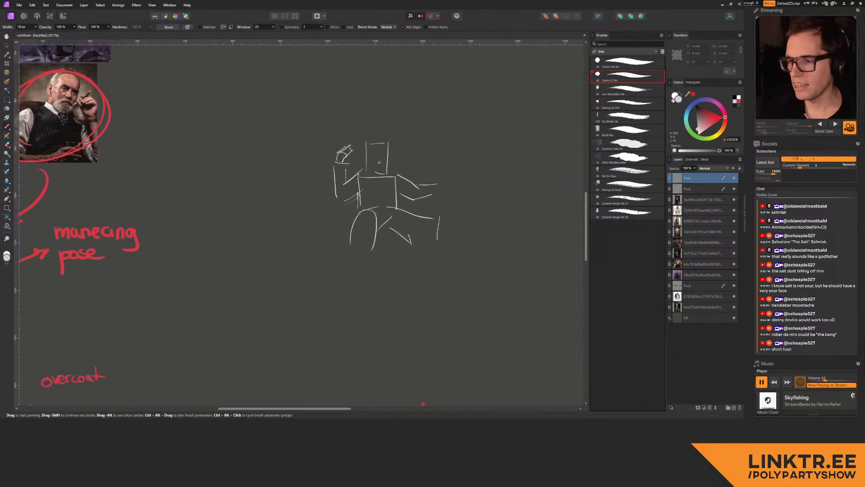
pyautogui.moveTo(314, 232); pyautogui.dragTo(458, 89, button='middle')
pyautogui.moveTo(391, 122)
pyautogui.mouseDown(button='middle')
pyautogui.moveTo(255, 261)
pyautogui.moveTo(372, 141)
pyautogui.mouseUp(button='middle')
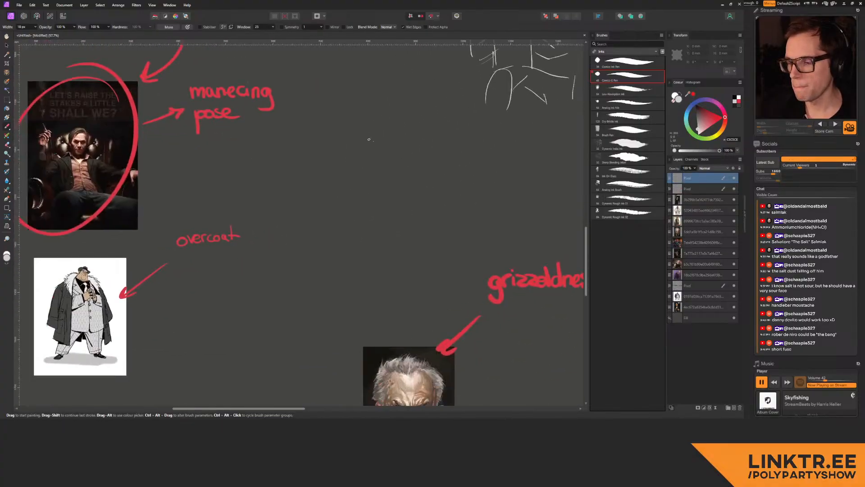
# Step: Try circling the red overcoat note in white and undo the circles
pyautogui.moveTo(235, 212)
pyautogui.mouseDown()
pyautogui.moveTo(171, 279)
pyautogui.moveTo(243, 225)
pyautogui.moveTo(154, 281)
pyautogui.mouseUp()
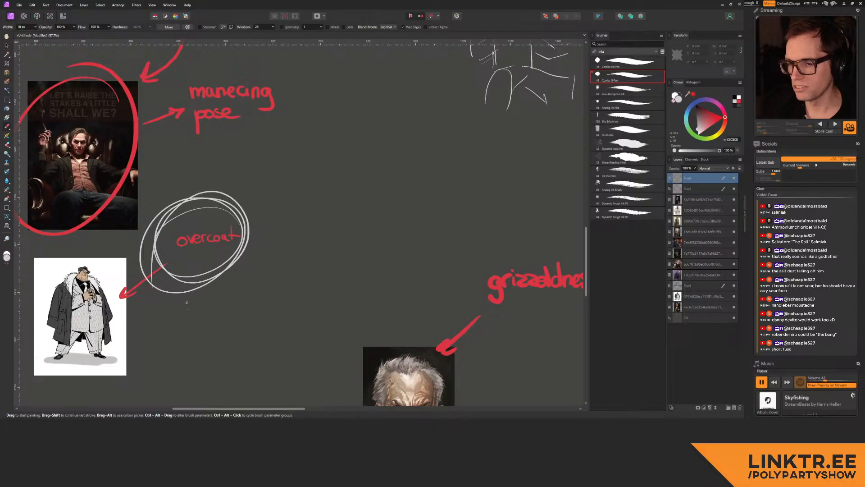
pyautogui.moveTo(292, 176); pyautogui.dragTo(360, 119, button='middle')
pyautogui.hotkey('ctrl', 'z')
# Step: Write the white note "doesn't work when sitting" beneath the red overcoat label, with a bent arrow leading to it
pyautogui.press('z')
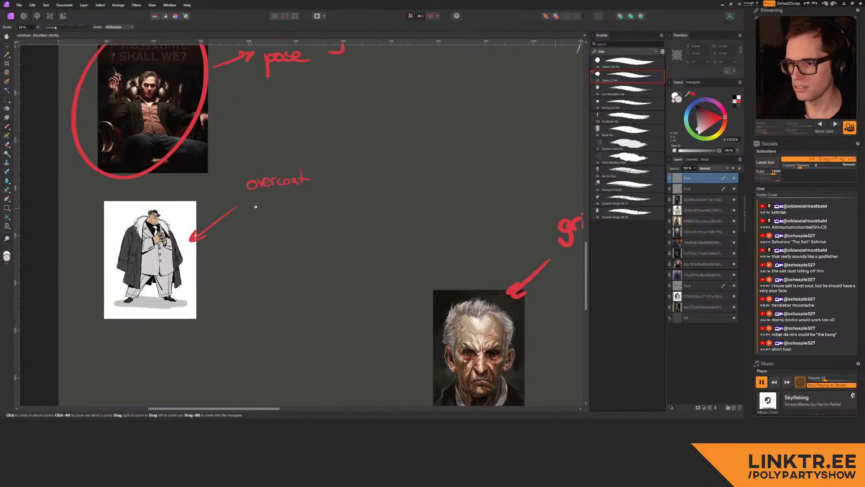
pyautogui.moveTo(251, 206); pyautogui.dragTo(313, 186)
pyautogui.press('b')
pyautogui.moveTo(226, 180)
pyautogui.mouseDown()
pyautogui.moveTo(259, 213)
pyautogui.moveTo(249, 219)
pyautogui.mouseUp()
pyautogui.moveTo(298, 202)
pyautogui.mouseDown()
pyautogui.moveTo(296, 215)
pyautogui.moveTo(313, 206)
pyautogui.moveTo(351, 216)
pyautogui.moveTo(352, 198)
pyautogui.mouseUp()
pyautogui.moveTo(364, 180)
pyautogui.mouseDown()
pyautogui.moveTo(364, 216)
pyautogui.moveTo(446, 203)
pyautogui.mouseUp()
pyautogui.moveTo(446, 182)
pyautogui.mouseDown()
pyautogui.moveTo(446, 216)
pyautogui.moveTo(465, 217)
pyautogui.mouseUp()
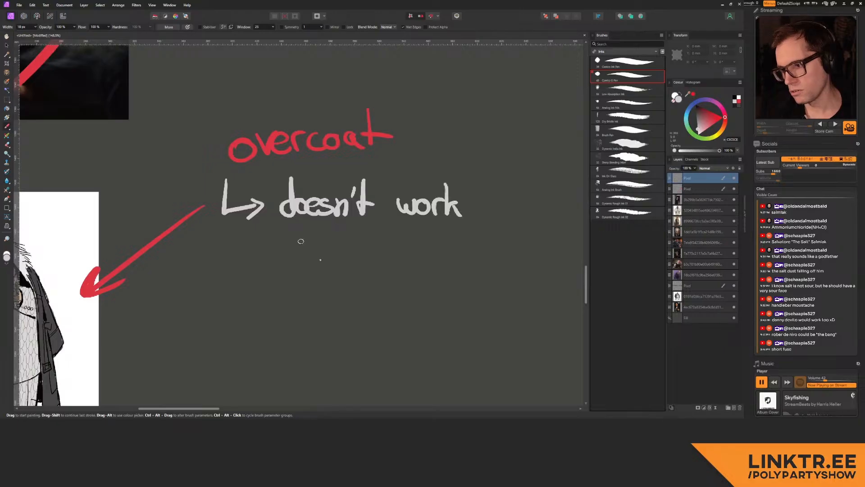
pyautogui.moveTo(284, 245)
pyautogui.mouseDown()
pyautogui.moveTo(308, 246)
pyautogui.moveTo(323, 262)
pyautogui.moveTo(374, 265)
pyautogui.mouseUp()
pyautogui.moveTo(386, 253)
pyautogui.mouseDown()
pyautogui.moveTo(387, 265)
pyautogui.moveTo(390, 249)
pyautogui.mouseUp()
pyautogui.moveTo(398, 236)
pyautogui.mouseDown()
pyautogui.moveTo(396, 268)
pyautogui.moveTo(407, 267)
pyautogui.mouseUp()
pyautogui.moveTo(393, 255)
pyautogui.mouseDown()
pyautogui.moveTo(421, 254)
pyautogui.moveTo(424, 266)
pyautogui.mouseUp()
pyautogui.moveTo(421, 245)
pyautogui.mouseDown()
pyautogui.moveTo(440, 269)
pyautogui.moveTo(433, 284)
pyautogui.mouseUp()
# Step: Replace the white figure's rectangular head with a large round head outline, erasing the old box
pyautogui.moveTo(501, 191)
pyautogui.mouseDown()
pyautogui.moveTo(356, 253)
pyautogui.moveTo(120, 250)
pyautogui.mouseUp()
pyautogui.moveTo(384, 203); pyautogui.dragTo(260, 226)
pyautogui.moveTo(359, 270); pyautogui.dragTo(307, 194)
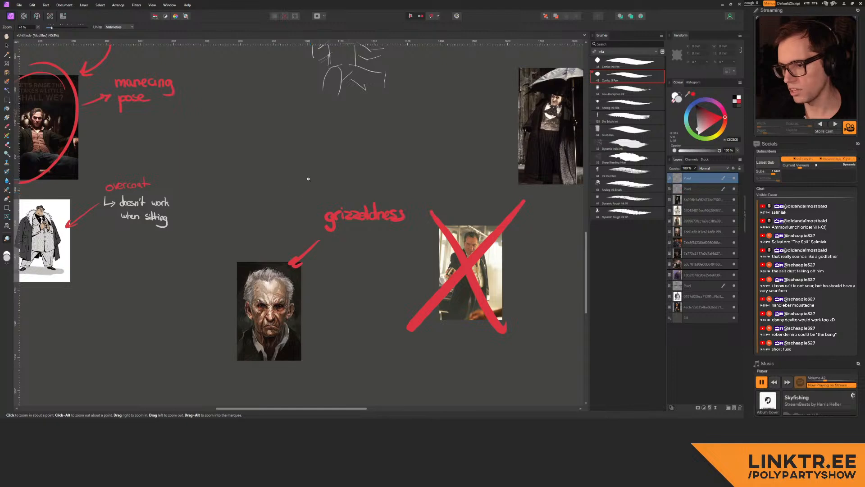
pyautogui.moveTo(341, 164); pyautogui.dragTo(334, 244)
pyautogui.moveTo(318, 196); pyautogui.dragTo(322, 212)
pyautogui.moveTo(339, 145)
pyautogui.keyDown('ctrl'); pyautogui.mouseDown()
pyautogui.moveTo(378, 139)
pyautogui.moveTo(342, 159)
pyautogui.mouseUp(); pyautogui.keyUp('ctrl')
pyautogui.moveTo(271, 231)
pyautogui.mouseDown()
pyautogui.moveTo(332, 151)
pyautogui.moveTo(289, 204)
pyautogui.moveTo(238, 176)
pyautogui.moveTo(292, 210)
pyautogui.moveTo(306, 209)
pyautogui.mouseUp()
pyautogui.hotkey('ctrl', 'z')
pyautogui.hotkey('ctrl', 'z')
pyautogui.hotkey('ctrl', 'z')
pyautogui.moveTo(330, 269); pyautogui.dragTo(203, 181)
pyautogui.keyDown('ctrl'); pyautogui.moveTo(323, 203); pyautogui.dragTo(473, 180); pyautogui.keyUp('ctrl')
pyautogui.moveTo(334, 173)
pyautogui.mouseDown()
pyautogui.moveTo(302, 261)
pyautogui.moveTo(266, 327)
pyautogui.mouseUp()
pyautogui.keyDown('ctrl'); pyautogui.moveTo(315, 200); pyautogui.dragTo(423, 189); pyautogui.keyUp('ctrl')
pyautogui.press('e')
pyautogui.click(331, 171)
pyautogui.moveTo(327, 189)
pyautogui.keyDown('ctrl'); pyautogui.keyDown('alt'); pyautogui.mouseDown()
pyautogui.moveTo(300, 189)
pyautogui.moveTo(325, 176)
pyautogui.moveTo(308, 226)
pyautogui.moveTo(324, 199)
pyautogui.mouseUp(); pyautogui.keyUp('alt'); pyautogui.keyUp('ctrl')
pyautogui.hotkey('ctrl', 'z')
pyautogui.press('b')
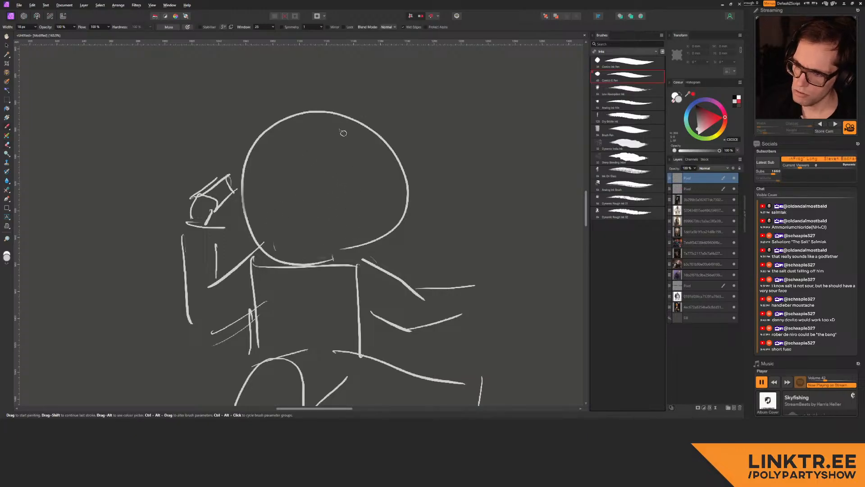
# Step: Draw a curved centre line and a slanted eye line as face guides inside the round head
pyautogui.press('Delete')
pyautogui.hotkey('ctrl', 'z')
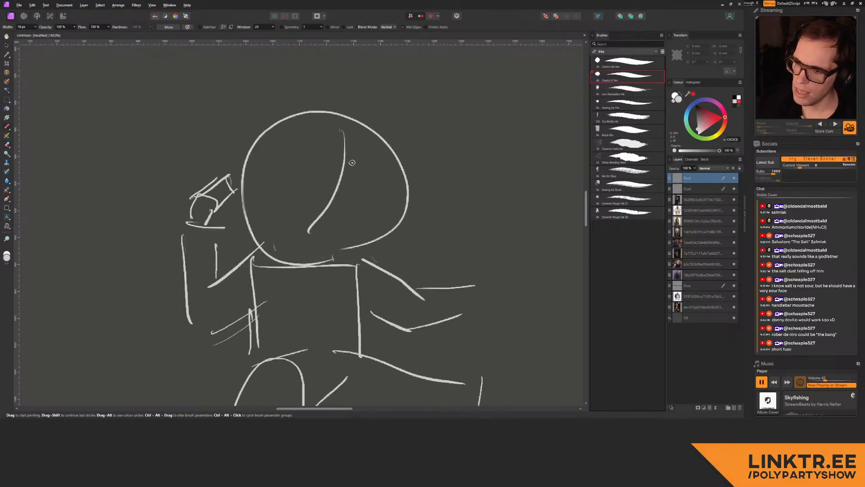
pyautogui.hotkey('ctrl', 'z')
pyautogui.moveTo(346, 123); pyautogui.dragTo(305, 252)
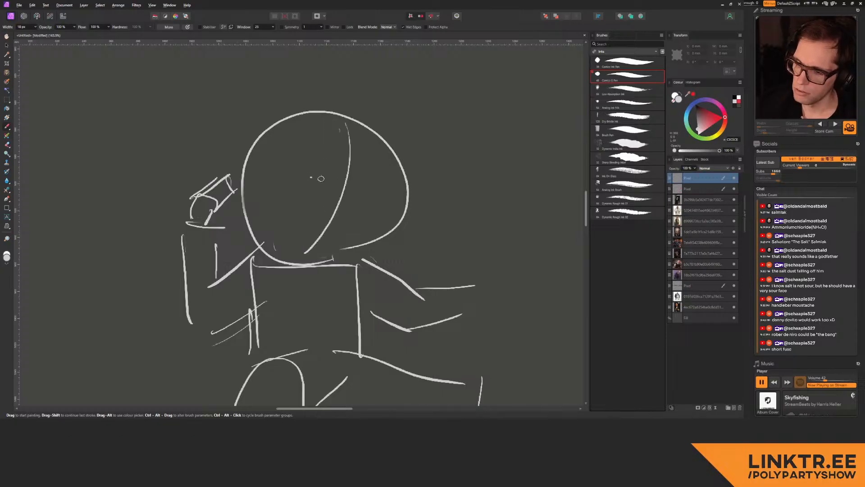
pyautogui.moveTo(293, 170); pyautogui.dragTo(380, 207)
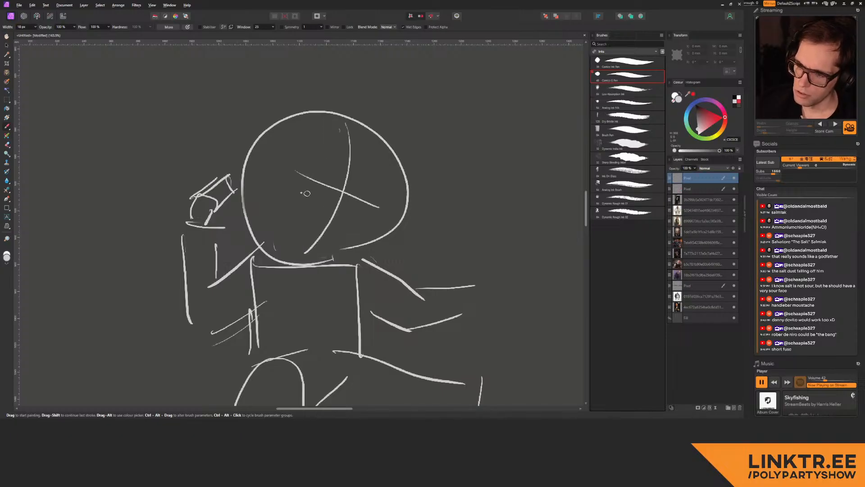
# Step: Sketch two narrow, scowling eyes with angry brows along the slanted eye line
pyautogui.moveTo(289, 172)
pyautogui.mouseDown()
pyautogui.moveTo(336, 198)
pyautogui.moveTo(343, 185)
pyautogui.moveTo(289, 199)
pyautogui.moveTo(377, 205)
pyautogui.moveTo(348, 213)
pyautogui.moveTo(357, 213)
pyautogui.mouseUp()
pyautogui.scroll(-2, 351, 210)
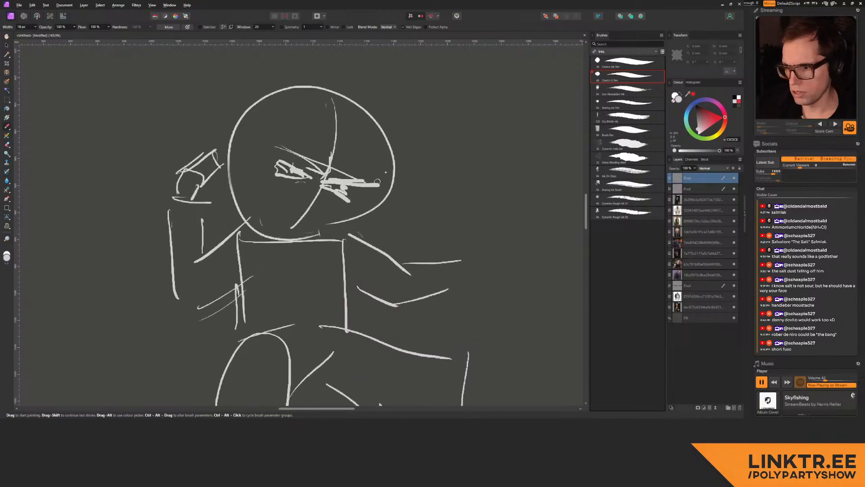
pyautogui.moveTo(292, 143)
pyautogui.mouseDown()
pyautogui.moveTo(367, 169)
pyautogui.moveTo(367, 149)
pyautogui.moveTo(332, 106)
pyautogui.moveTo(333, 142)
pyautogui.mouseUp()
# Step: Erase the face guide lines around the scowling eyes
pyautogui.press('e')
pyautogui.moveTo(337, 134)
pyautogui.keyDown('ctrl'); pyautogui.keyDown('alt'); pyautogui.mouseDown()
pyautogui.moveTo(333, 119)
pyautogui.moveTo(329, 167)
pyautogui.moveTo(296, 152)
pyautogui.mouseUp(); pyautogui.keyUp('alt'); pyautogui.keyUp('ctrl')
pyautogui.hotkey('ctrl', 'z')
pyautogui.hotkey('ctrl', 'z')
pyautogui.hotkey('ctrl', 'z')
pyautogui.hotkey('ctrl', 'z')
pyautogui.moveTo(335, 166); pyautogui.dragTo(334, 163)
pyautogui.moveTo(313, 200); pyautogui.dragTo(298, 219)
pyautogui.moveTo(300, 218); pyautogui.dragTo(320, 183)
# Step: Sketch brow wrinkles, cheek folds and a downturned mouth on the round head
pyautogui.press('b')
pyautogui.moveTo(292, 144); pyautogui.dragTo(318, 156)
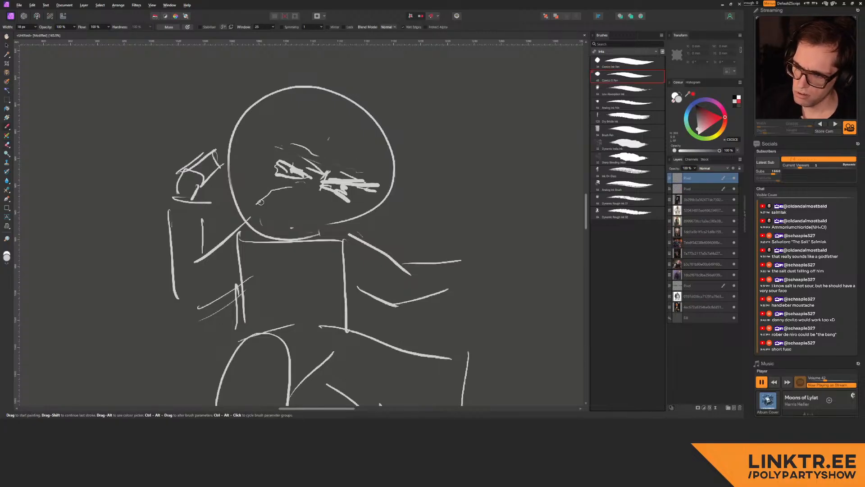
pyautogui.scroll(-6, 295, 224)
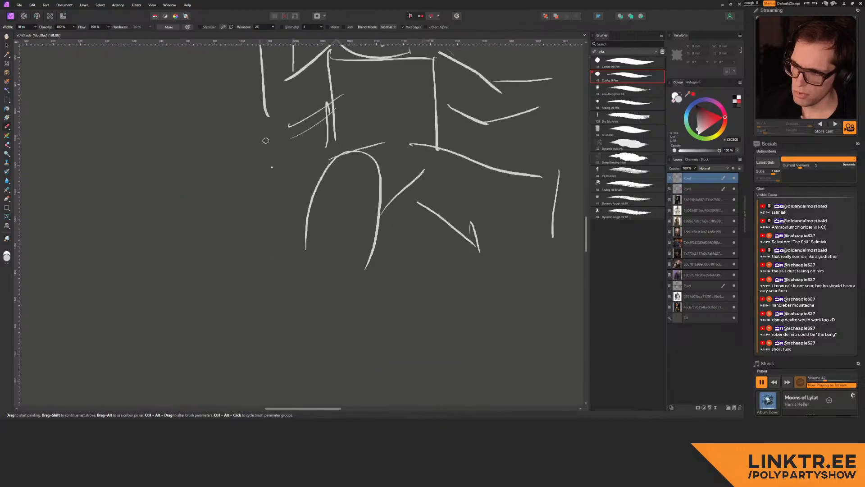
pyautogui.keyDown('ctrl'); pyautogui.scroll(-3, 295, 224); pyautogui.keyUp('ctrl')
pyautogui.moveTo(295, 333); pyautogui.dragTo(347, 59, button='middle')
pyautogui.moveTo(324, 228); pyautogui.dragTo(205, 406, button='middle')
pyautogui.moveTo(315, 50); pyautogui.dragTo(252, 229, button='middle')
pyautogui.keyDown('ctrl'); pyautogui.scroll(4, 230, 203); pyautogui.keyUp('ctrl')
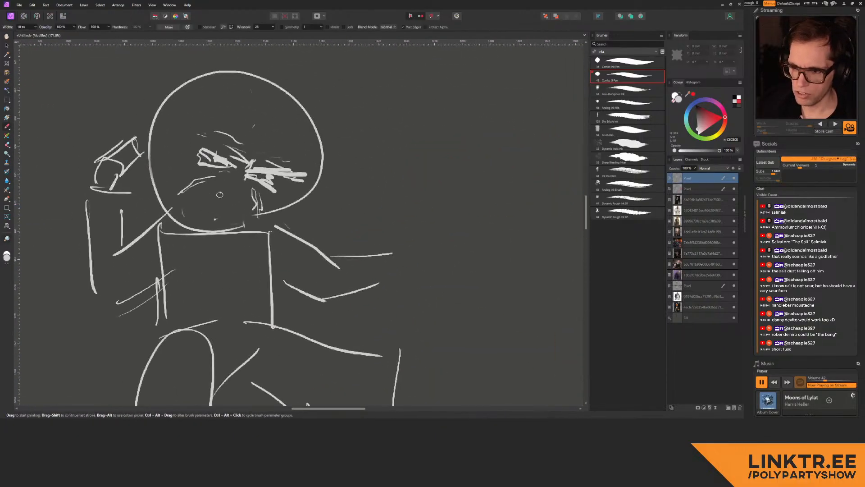
pyautogui.moveTo(200, 195); pyautogui.dragTo(249, 208)
pyautogui.moveTo(207, 195); pyautogui.dragTo(211, 196)
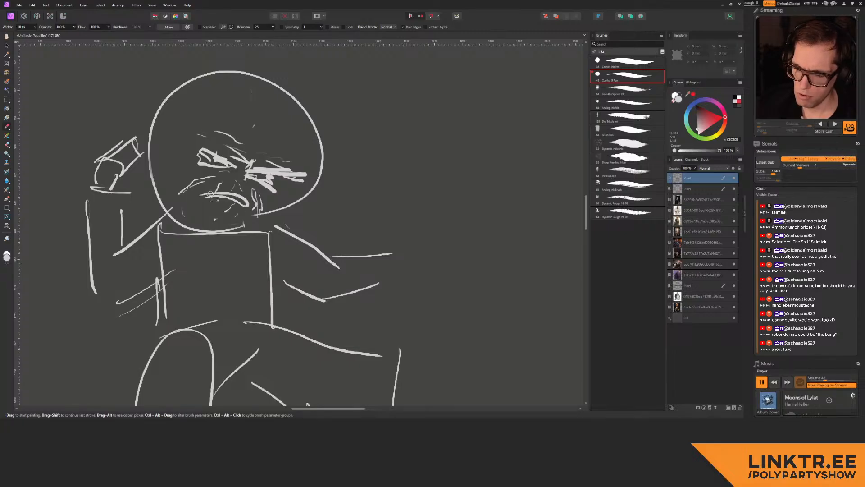
# Step: Try erasing a bite-like notch out of the round head's outer edge and undo it
pyautogui.keyDown('ctrl'); pyautogui.scroll(-3, 222, 206); pyautogui.keyUp('ctrl')
pyautogui.moveTo(260, 223); pyautogui.dragTo(373, 68, button='middle')
pyautogui.keyDown('ctrl'); pyautogui.scroll(-4, 342, 187); pyautogui.keyUp('ctrl')
pyautogui.moveTo(276, 197); pyautogui.dragTo(406, 124, button='middle')
pyautogui.moveTo(419, 154)
pyautogui.mouseDown(button='middle')
pyautogui.moveTo(412, 104)
pyautogui.moveTo(185, 256)
pyautogui.moveTo(183, 268)
pyautogui.mouseUp(button='middle')
pyautogui.hotkey('ctrl', 'space')
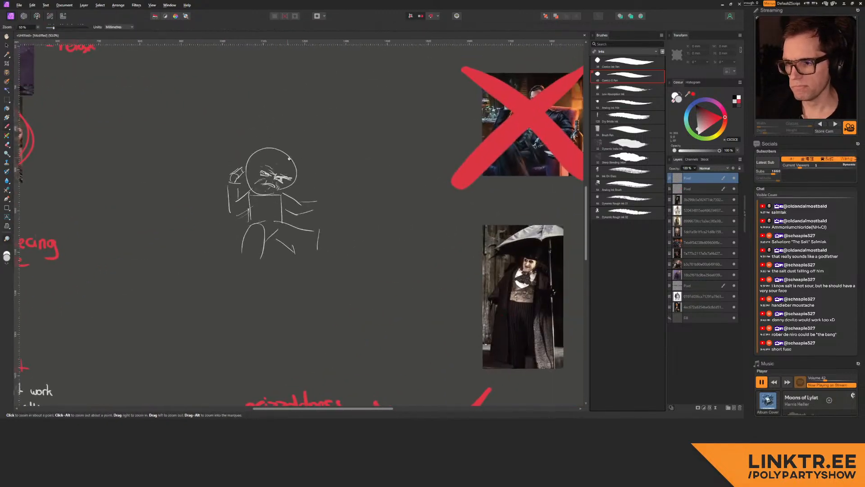
pyautogui.keyDown('ctrl'); pyautogui.scroll(6, 288, 156); pyautogui.keyUp('ctrl')
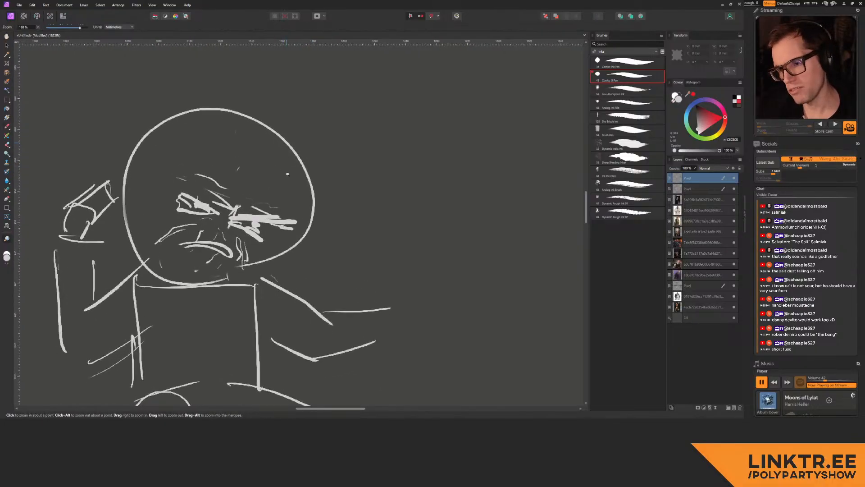
pyautogui.moveTo(290, 151); pyautogui.dragTo(313, 191)
pyautogui.moveTo(306, 152)
pyautogui.mouseDown()
pyautogui.moveTo(301, 173)
pyautogui.moveTo(312, 191)
pyautogui.mouseUp()
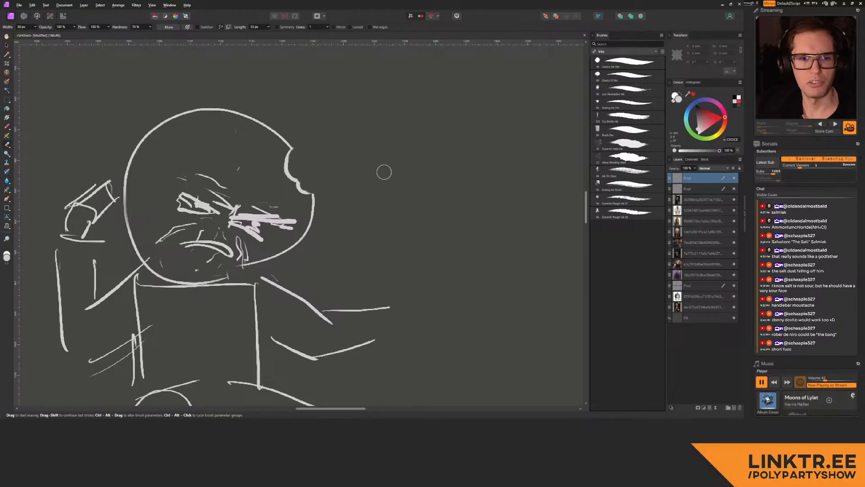
pyautogui.hotkey('ctrl', 'z')
pyautogui.hotkey('ctrl', 'z')
# Step: Redraw the head's lower jaw with a straighter, heavier slope and erase the excess outline
pyautogui.moveTo(331, 210); pyautogui.dragTo(385, 168)
pyautogui.press('b')
pyautogui.moveTo(270, 242)
pyautogui.mouseDown()
pyautogui.moveTo(304, 227)
pyautogui.moveTo(272, 234)
pyautogui.mouseUp()
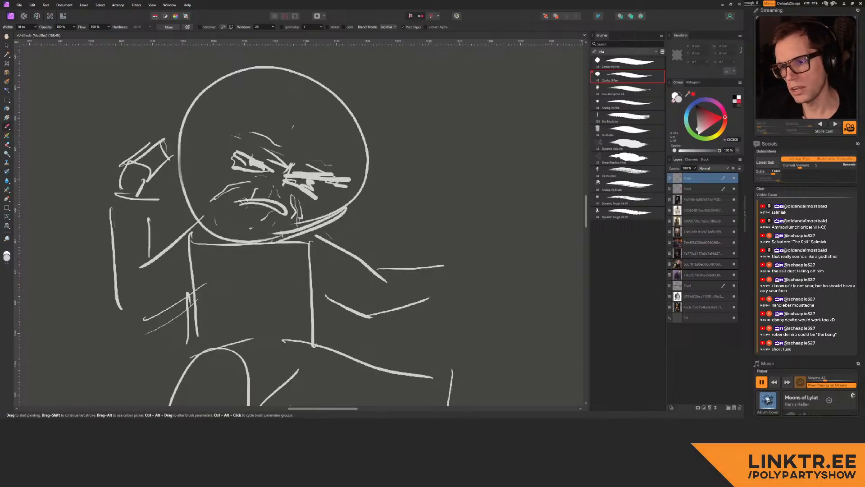
pyautogui.moveTo(241, 202); pyautogui.dragTo(264, 220)
pyautogui.press('e')
pyautogui.moveTo(311, 248); pyautogui.dragTo(337, 241)
pyautogui.moveTo(301, 259); pyautogui.dragTo(394, 209)
pyautogui.press('e')
pyautogui.moveTo(371, 245)
pyautogui.mouseDown()
pyautogui.moveTo(394, 218)
pyautogui.moveTo(370, 234)
pyautogui.mouseUp()
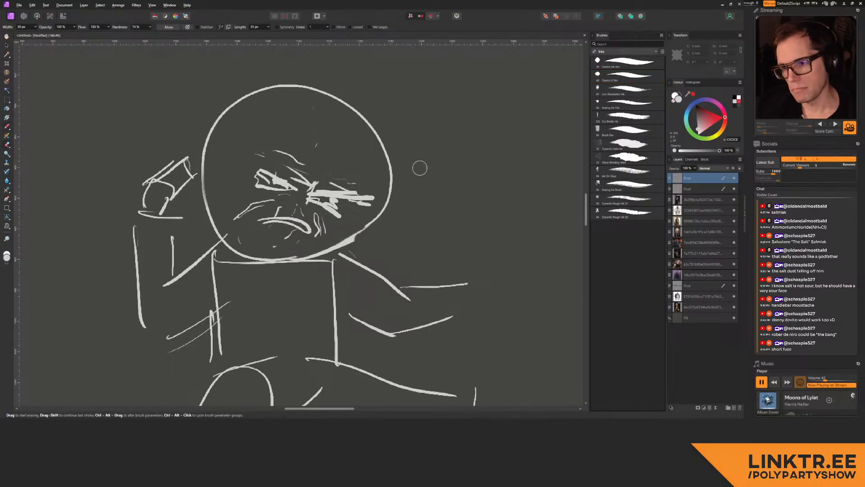
# Step: Paint a thick white drooping handlebar moustache around the frowning mouth
pyautogui.moveTo(406, 176); pyautogui.dragTo(409, 174, button='middle')
pyautogui.moveTo(353, 244); pyautogui.dragTo(374, 216, button='middle')
pyautogui.moveTo(365, 217)
pyautogui.mouseDown()
pyautogui.moveTo(373, 213)
pyautogui.moveTo(146, 207)
pyautogui.mouseUp()
pyautogui.moveTo(344, 207)
pyautogui.mouseDown()
pyautogui.moveTo(332, 196)
pyautogui.moveTo(581, 194)
pyautogui.mouseUp()
pyautogui.moveTo(353, 167)
pyautogui.mouseDown()
pyautogui.moveTo(339, 175)
pyautogui.moveTo(349, 181)
pyautogui.moveTo(327, 184)
pyautogui.moveTo(304, 203)
pyautogui.moveTo(298, 228)
pyautogui.mouseUp()
pyautogui.moveTo(374, 187)
pyautogui.mouseDown()
pyautogui.moveTo(383, 211)
pyautogui.moveTo(362, 240)
pyautogui.mouseUp()
pyautogui.moveTo(299, 218)
pyautogui.mouseDown()
pyautogui.moveTo(304, 231)
pyautogui.moveTo(356, 239)
pyautogui.mouseUp()
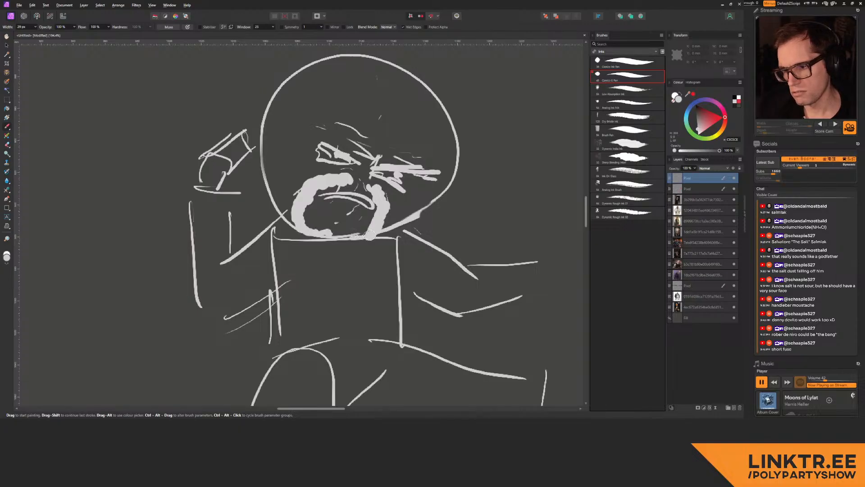
# Step: Examine the whole figure sketch and compare it with the cigar smoker and cat-holding godfather reference images
pyautogui.moveTo(322, 188); pyautogui.dragTo(128, 180)
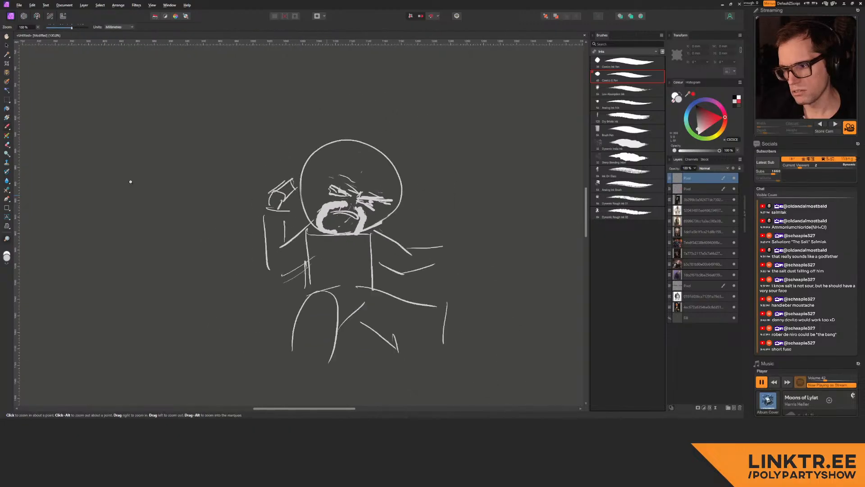
pyautogui.moveTo(295, 187); pyautogui.dragTo(337, 188)
pyautogui.moveTo(337, 189)
pyautogui.keyDown('ctrl'); pyautogui.mouseDown()
pyautogui.moveTo(187, 181)
pyautogui.moveTo(487, 178)
pyautogui.mouseUp(); pyautogui.keyUp('ctrl')
pyautogui.moveTo(396, 175); pyautogui.dragTo(421, 181)
pyautogui.keyDown('ctrl'); pyautogui.moveTo(422, 181); pyautogui.dragTo(172, 188); pyautogui.keyUp('ctrl')
pyautogui.moveTo(336, 175)
pyautogui.mouseDown()
pyautogui.moveTo(419, 173)
pyautogui.moveTo(326, 159)
pyautogui.mouseUp()
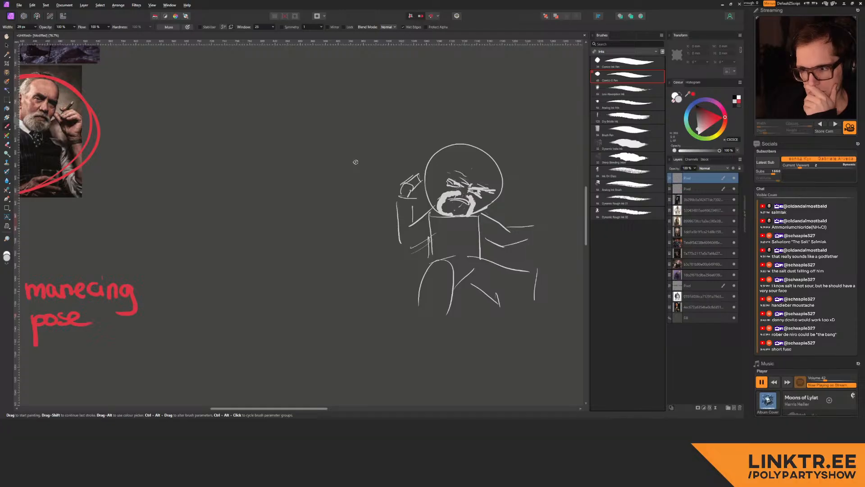
pyautogui.moveTo(356, 166); pyautogui.dragTo(463, 222, button='middle')
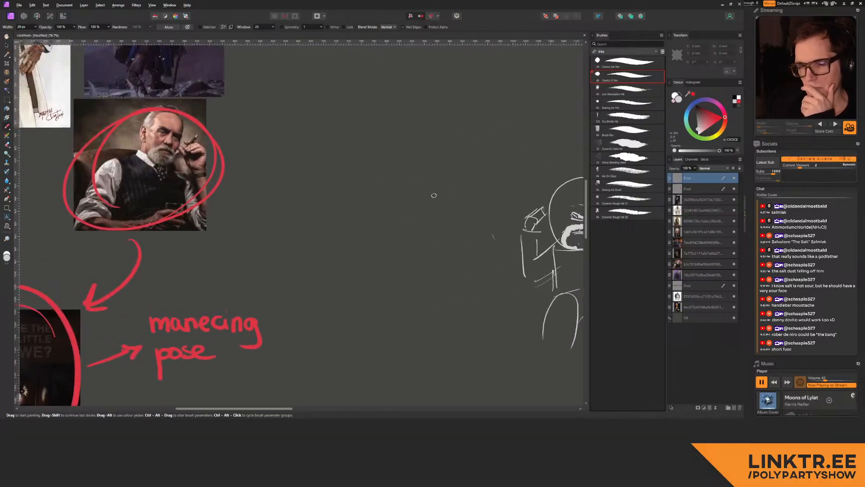
pyautogui.moveTo(368, 141); pyautogui.dragTo(442, 246, button='middle')
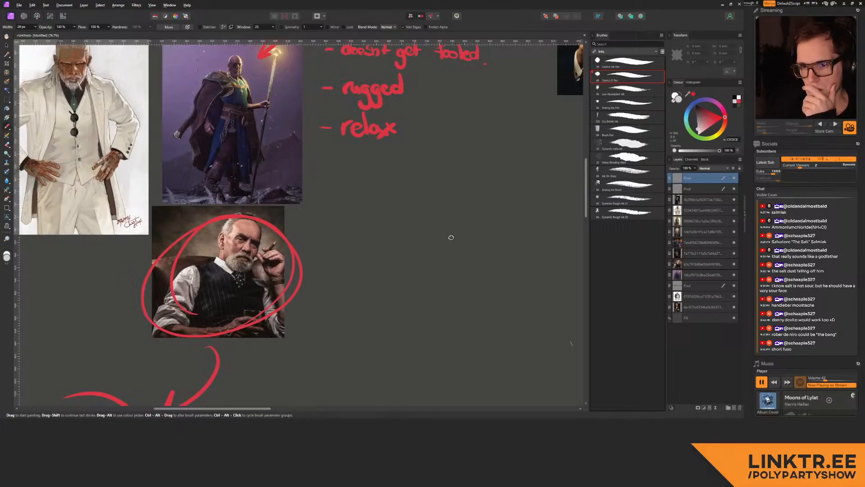
pyautogui.moveTo(481, 177)
pyautogui.mouseDown(button='middle')
pyautogui.moveTo(381, 297)
pyautogui.moveTo(382, 313)
pyautogui.moveTo(242, 146)
pyautogui.mouseUp(button='middle')
pyautogui.moveTo(362, 284); pyautogui.dragTo(278, 160, button='middle')
pyautogui.moveTo(390, 234); pyautogui.dragTo(333, 319, button='middle')
pyautogui.moveTo(295, 47); pyautogui.dragTo(286, 217, button='middle')
pyautogui.hotkey('ctrl', 'space')
pyautogui.moveTo(233, 116)
pyautogui.mouseDown()
pyautogui.moveTo(281, 133)
pyautogui.moveTo(182, 123)
pyautogui.mouseUp()
pyautogui.moveTo(252, 222); pyautogui.dragTo(279, 211, button='middle')
pyautogui.hotkey('ctrl', 'space')
pyautogui.hotkey('ctrl', 'z')
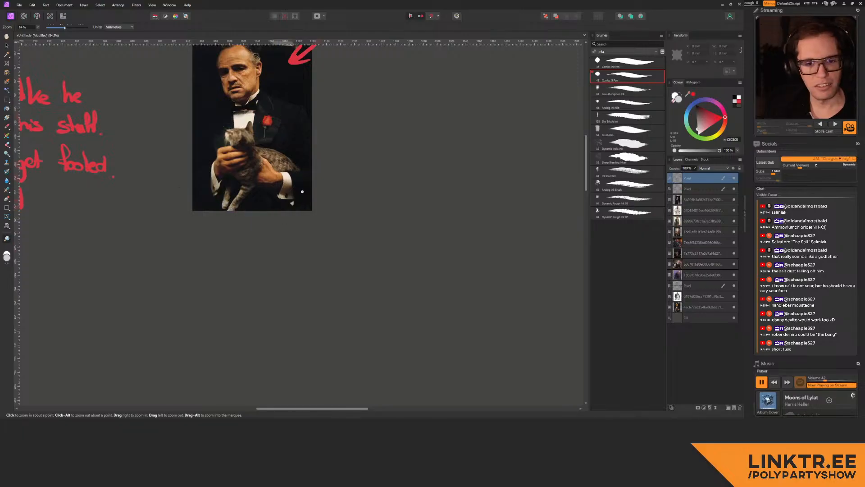
# Step: Try a short white stroke by the cat-holding godfather portrait and undo it
pyautogui.moveTo(311, 280)
pyautogui.mouseDown(button='middle')
pyautogui.moveTo(309, 135)
pyautogui.moveTo(293, 280)
pyautogui.mouseUp(button='middle')
pyautogui.press('b')
pyautogui.moveTo(304, 114); pyautogui.dragTo(300, 131)
pyautogui.hotkey('ctrl', 'z')
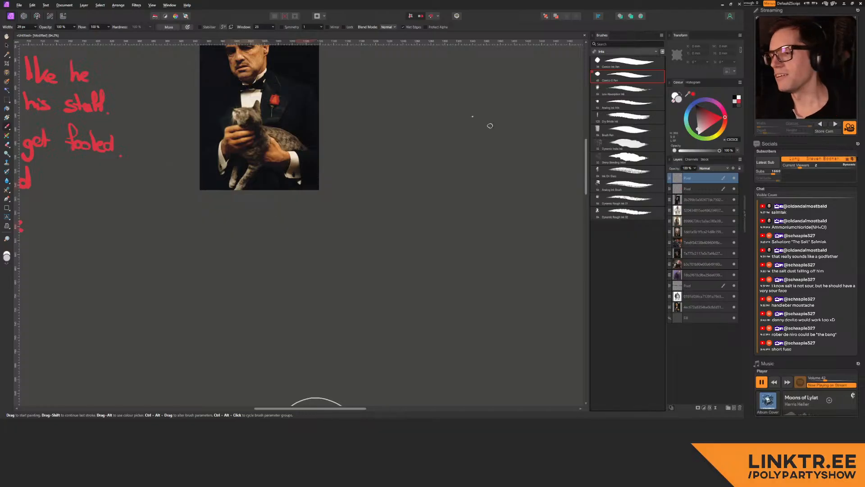
# Step: Circle the cat in the godfather portrait using the notes' red, and draw an arrow pointing outward from the circle
pyautogui.moveTo(145, 135); pyautogui.dragTo(169, 180, button='middle')
pyautogui.press('z')
pyautogui.moveTo(229, 178); pyautogui.dragTo(271, 178)
pyautogui.press('b')
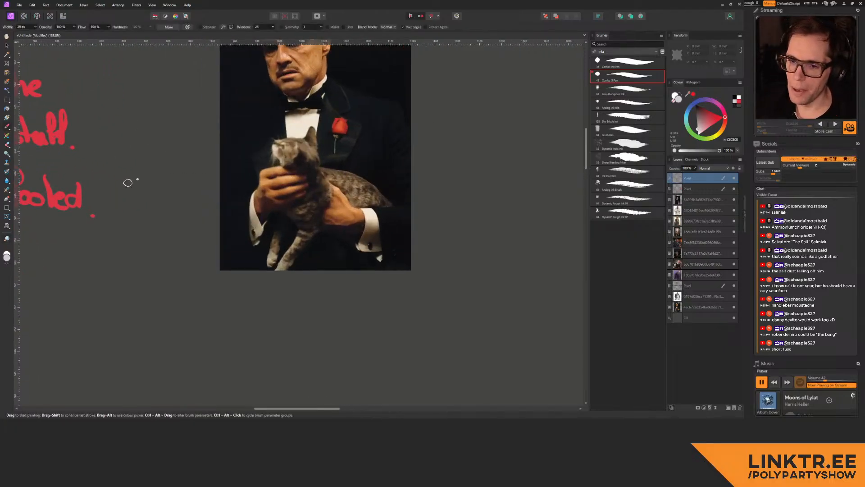
pyautogui.keyDown('alt'); pyautogui.click(72, 193); pyautogui.keyUp('alt')
pyautogui.moveTo(278, 251); pyautogui.dragTo(234, 201, button='middle')
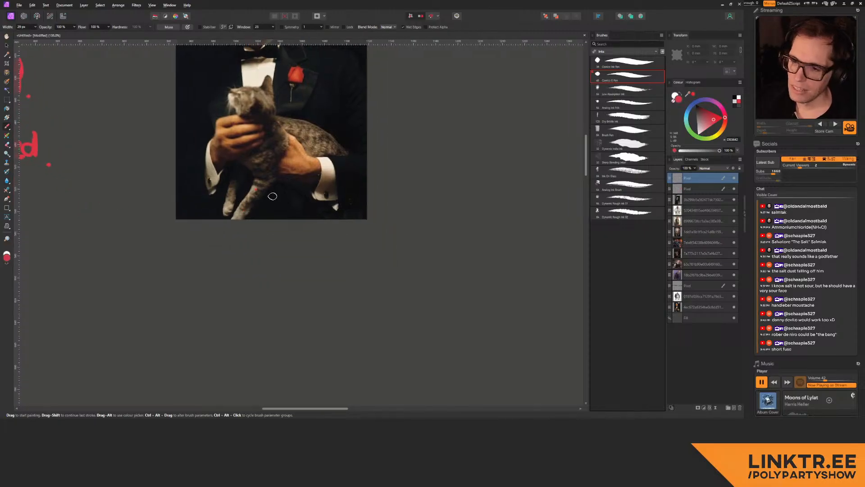
pyautogui.moveTo(311, 95)
pyautogui.mouseDown()
pyautogui.moveTo(353, 129)
pyautogui.moveTo(277, 80)
pyautogui.mouseUp()
pyautogui.moveTo(364, 141)
pyautogui.mouseDown()
pyautogui.moveTo(419, 145)
pyautogui.moveTo(400, 162)
pyautogui.mouseUp()
# Step: Write "small pet" in red at the end of the arrow from the circled cat
pyautogui.moveTo(432, 176)
pyautogui.mouseDown(button='middle')
pyautogui.moveTo(313, 207)
pyautogui.moveTo(237, 209)
pyautogui.mouseUp(button='middle')
pyautogui.moveTo(256, 167)
pyautogui.mouseDown()
pyautogui.moveTo(291, 187)
pyautogui.moveTo(322, 185)
pyautogui.moveTo(353, 208)
pyautogui.mouseUp()
pyautogui.moveTo(351, 175)
pyautogui.mouseDown()
pyautogui.moveTo(357, 184)
pyautogui.moveTo(387, 179)
pyautogui.mouseUp()
pyautogui.moveTo(387, 148)
pyautogui.mouseDown()
pyautogui.moveTo(390, 181)
pyautogui.moveTo(400, 171)
pyautogui.mouseUp()
pyautogui.click(275, 256)
# Step: Sample the white of the seated figure sketch as the brush colour
pyautogui.moveTo(292, 234); pyautogui.dragTo(298, 218, button='middle')
pyautogui.keyDown('ctrl'); pyautogui.moveTo(377, 184); pyautogui.dragTo(130, 182); pyautogui.keyUp('ctrl')
pyautogui.moveTo(300, 280); pyautogui.dragTo(261, 164)
pyautogui.keyDown('ctrl'); pyautogui.moveTo(315, 204); pyautogui.dragTo(433, 196); pyautogui.keyUp('ctrl')
pyautogui.press('b')
pyautogui.keyDown('ctrl'); pyautogui.scroll(3, 288, 182); pyautogui.keyUp('ctrl')
pyautogui.keyDown('alt'); pyautogui.click(288, 187); pyautogui.keyUp('alt')
# Step: Try drawing a large white oval across the seated figure's lap and undo it
pyautogui.moveTo(264, 224)
pyautogui.mouseDown()
pyautogui.moveTo(311, 231)
pyautogui.moveTo(252, 236)
pyautogui.mouseUp()
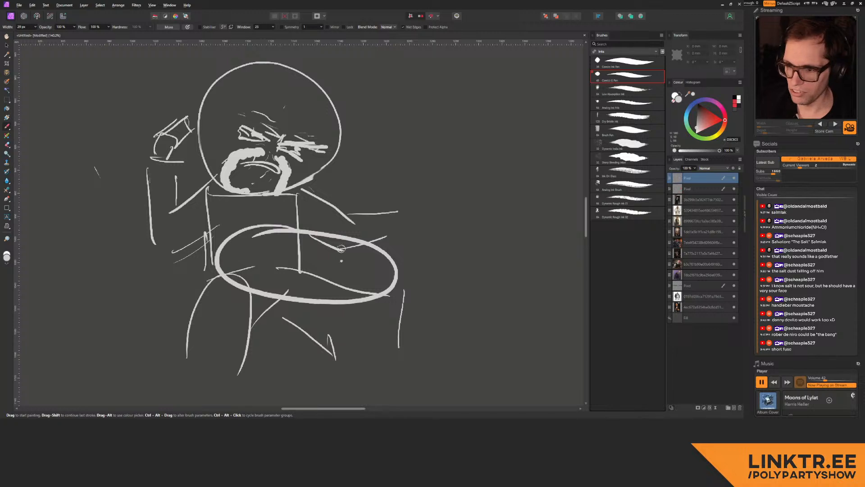
pyautogui.hotkey('ctrl', 'z')
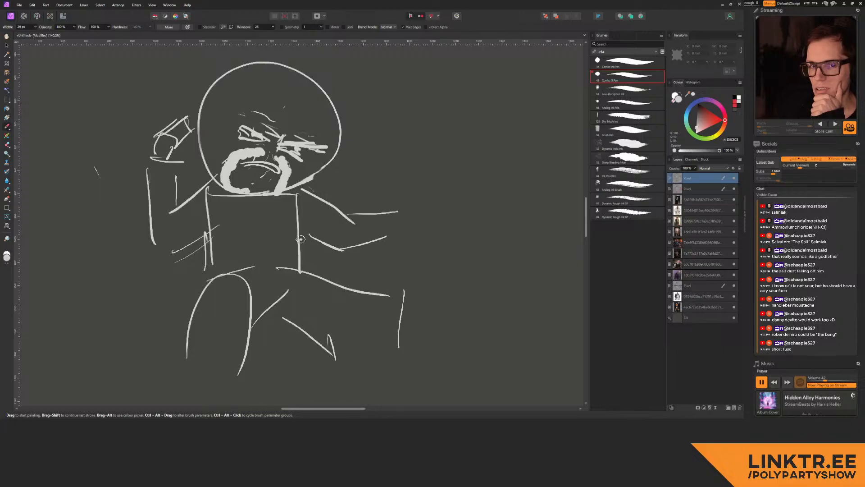
# Step: Try outlining the cat's body in white on the godfather portrait
pyautogui.scroll(10, 356, 146)
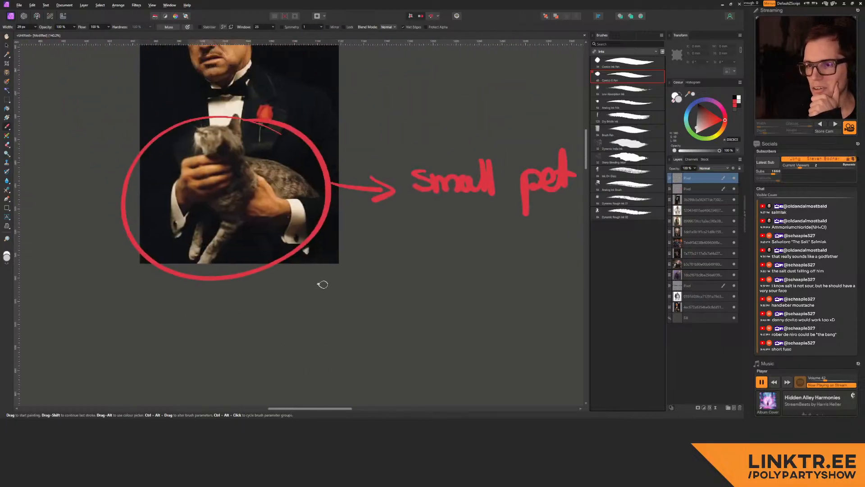
pyautogui.moveTo(244, 157)
pyautogui.mouseDown()
pyautogui.moveTo(284, 214)
pyautogui.moveTo(259, 161)
pyautogui.mouseUp()
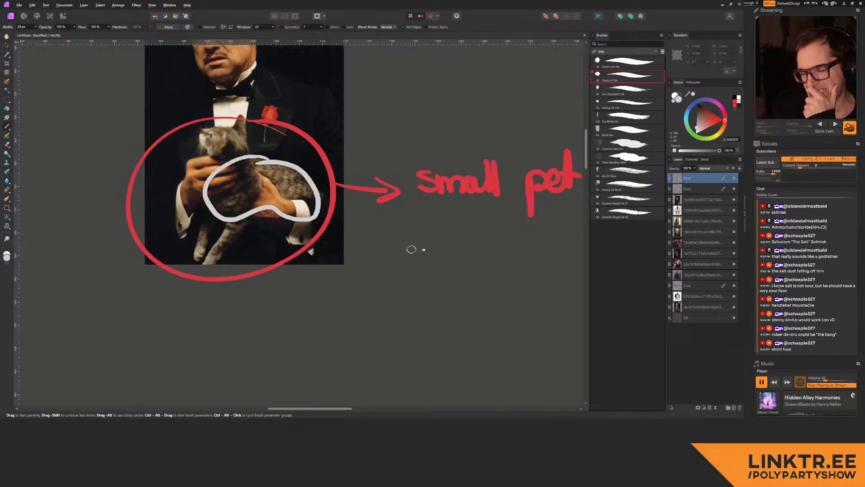
pyautogui.scroll(-4, 323, 222)
pyautogui.keyDown('ctrl'); pyautogui.scroll(-4, 353, 179); pyautogui.keyUp('ctrl')
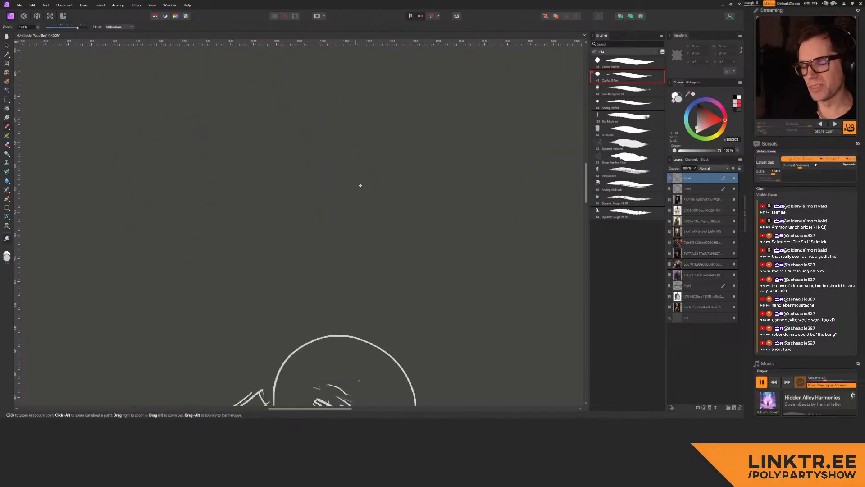
pyautogui.moveTo(375, 205); pyautogui.dragTo(327, 233, button='middle')
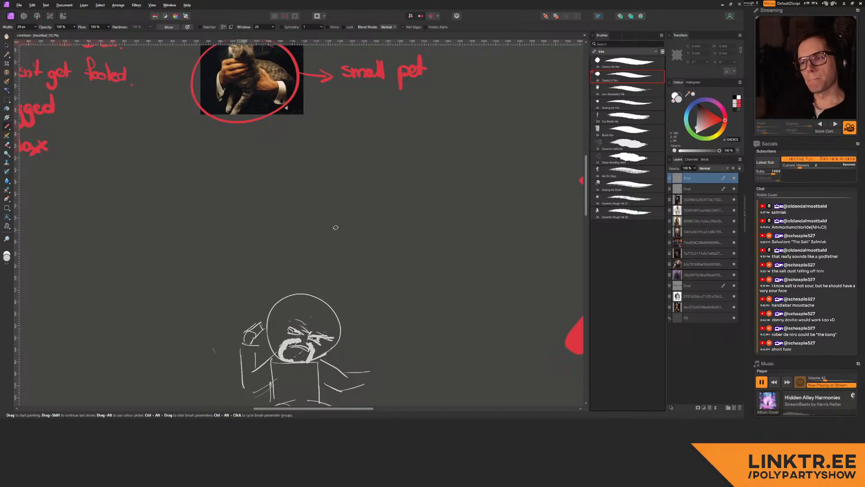
# Step: Draw a thick white bean-shaped cat body across the seated figure's lap and erase the sketch lines running through it
pyautogui.scroll(-5, 336, 227)
pyautogui.keyDown('ctrl'); pyautogui.scroll(4, 228, 223); pyautogui.keyUp('ctrl')
pyautogui.moveTo(228, 224); pyautogui.dragTo(250, 202)
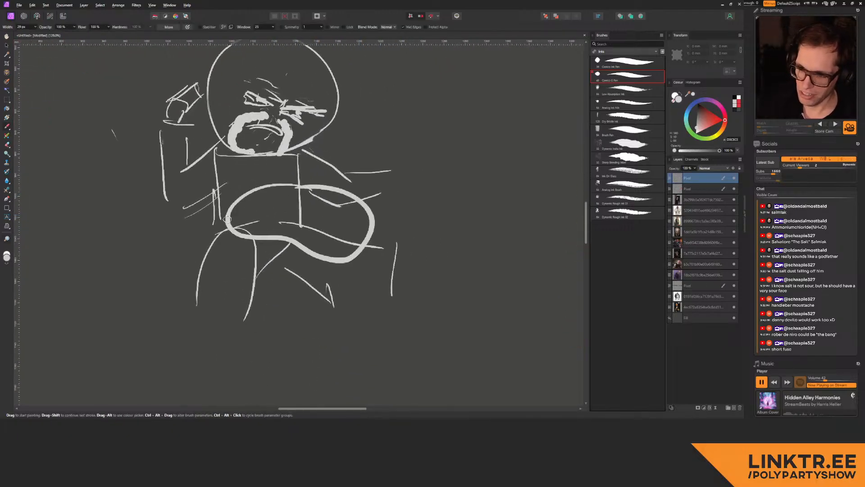
pyautogui.moveTo(396, 207); pyautogui.dragTo(347, 227, button='middle')
pyautogui.press('e')
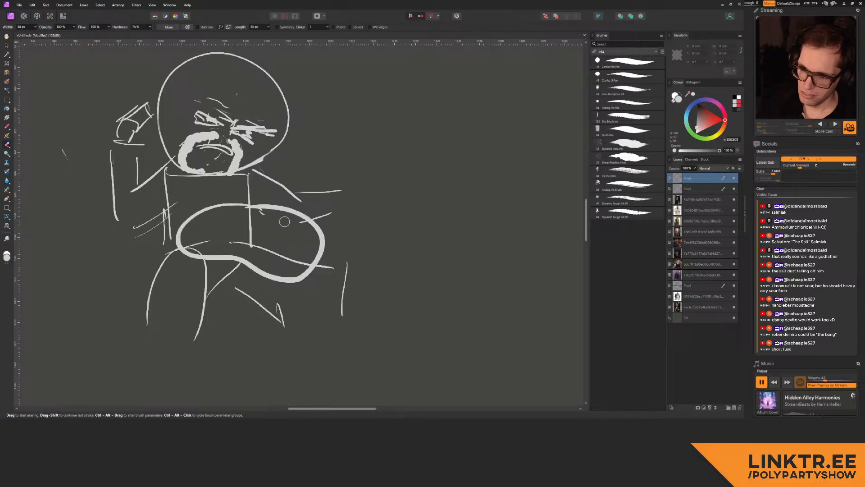
pyautogui.moveTo(255, 217)
pyautogui.mouseDown()
pyautogui.moveTo(196, 241)
pyautogui.moveTo(249, 224)
pyautogui.moveTo(300, 258)
pyautogui.moveTo(381, 174)
pyautogui.moveTo(307, 255)
pyautogui.moveTo(382, 198)
pyautogui.mouseUp()
# Step: Draw a simple smiling face with small ears on the cat and give it a raised, striped tail
pyautogui.press('b')
pyautogui.click(201, 225)
pyautogui.click(214, 223)
pyautogui.moveTo(200, 229)
pyautogui.mouseDown()
pyautogui.moveTo(232, 221)
pyautogui.moveTo(205, 234)
pyautogui.moveTo(213, 233)
pyautogui.mouseUp()
pyautogui.hotkey('ctrl', 'z')
pyautogui.hotkey('ctrl', 'z')
pyautogui.moveTo(221, 220)
pyautogui.mouseDown()
pyautogui.moveTo(228, 224)
pyautogui.moveTo(199, 219)
pyautogui.mouseUp()
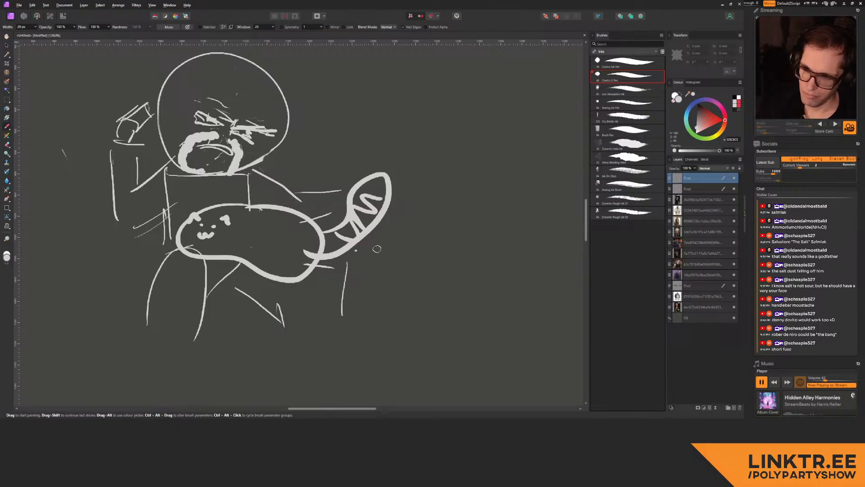
# Step: Draw a white arrow pointing at the cat's tail
pyautogui.click(394, 238)
pyautogui.moveTo(409, 235); pyautogui.dragTo(352, 241, button='middle')
pyautogui.moveTo(382, 220); pyautogui.dragTo(325, 243)
pyautogui.moveTo(338, 231); pyautogui.dragTo(349, 247)
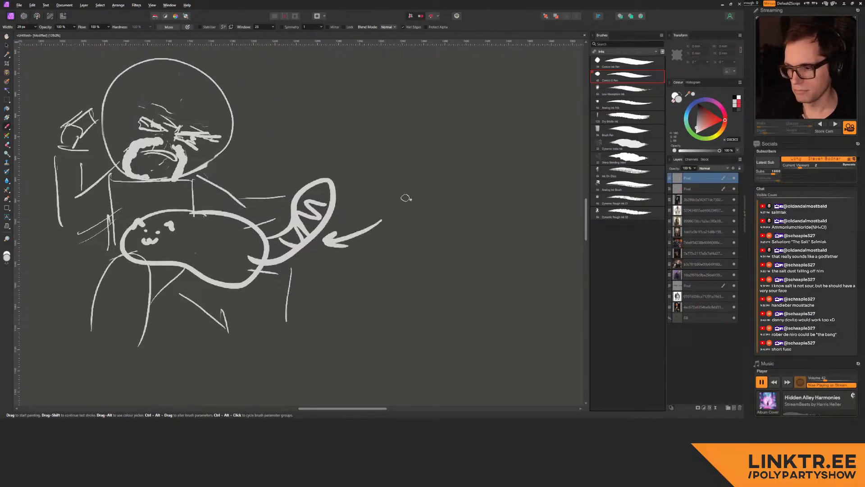
# Step: Write "kitty" in white at the end of the arrow beside the cat's tail
pyautogui.moveTo(392, 188); pyautogui.dragTo(410, 210)
pyautogui.moveTo(416, 189); pyautogui.dragTo(417, 208)
pyautogui.hotkey('ctrl', 'z')
pyautogui.hotkey('ctrl', 'z')
pyautogui.hotkey('ctrl', 'z')
pyautogui.moveTo(413, 202); pyautogui.dragTo(426, 205)
pyautogui.moveTo(420, 199); pyautogui.dragTo(436, 207)
pyautogui.moveTo(442, 197); pyautogui.dragTo(431, 224)
pyautogui.click(408, 253)
pyautogui.moveTo(390, 265); pyautogui.dragTo(486, 271)
pyautogui.keyDown('ctrl'); pyautogui.moveTo(398, 222); pyautogui.dragTo(356, 222); pyautogui.keyUp('ctrl')
# Step: Try drawing a curved ear on the side of the figure's head nearest the raised hand and undo it
pyautogui.moveTo(388, 161)
pyautogui.mouseDown()
pyautogui.moveTo(359, 209)
pyautogui.moveTo(390, 238)
pyautogui.moveTo(406, 211)
pyautogui.mouseUp()
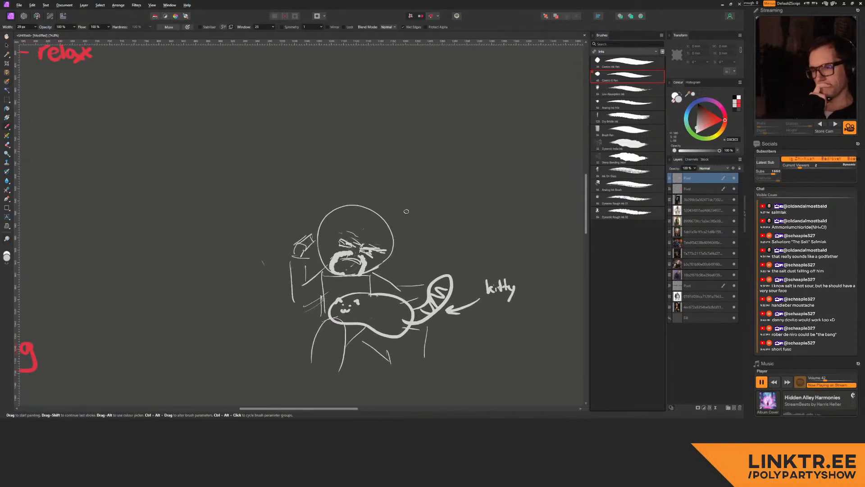
pyautogui.moveTo(306, 202); pyautogui.dragTo(328, 170)
pyautogui.keyDown('ctrl'); pyautogui.moveTo(383, 196); pyautogui.dragTo(435, 191); pyautogui.keyUp('ctrl')
pyautogui.moveTo(324, 201)
pyautogui.mouseDown()
pyautogui.moveTo(308, 219)
pyautogui.moveTo(323, 233)
pyautogui.mouseUp()
pyautogui.hotkey('ctrl', 'z')
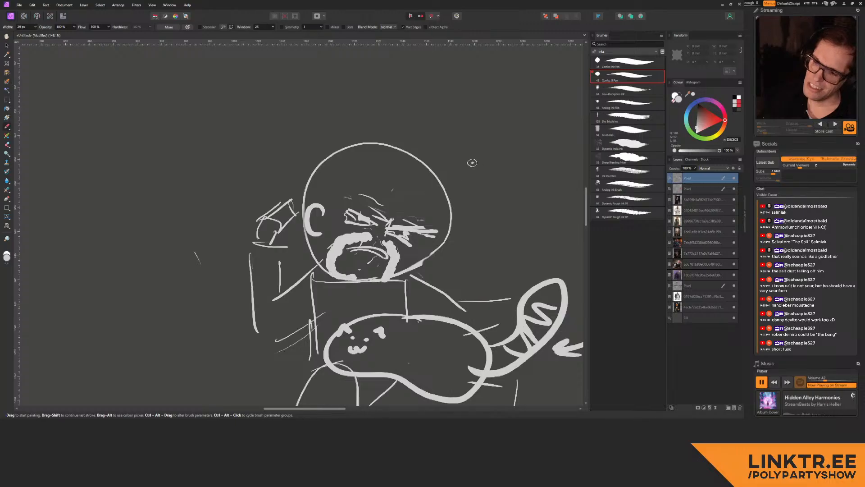
pyautogui.hotkey('ctrl', 'z')
pyautogui.hotkey('ctrl', 'z')
# Step: Sketch a thin pointed frown wrinkle on the seated figure's forehead between the brows
pyautogui.moveTo(333, 202)
pyautogui.mouseDown()
pyautogui.moveTo(371, 207)
pyautogui.moveTo(170, 229)
pyautogui.mouseUp()
pyautogui.moveTo(289, 213); pyautogui.dragTo(443, 205)
pyautogui.moveTo(332, 108); pyautogui.dragTo(396, 243)
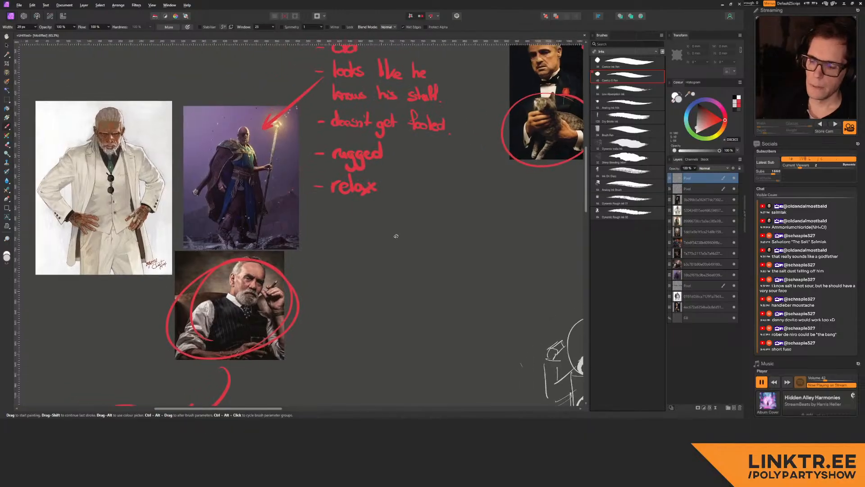
pyautogui.moveTo(536, 322)
pyautogui.mouseDown()
pyautogui.moveTo(330, 221)
pyautogui.moveTo(279, 206)
pyautogui.mouseUp()
pyautogui.keyDown('ctrl'); pyautogui.moveTo(349, 229); pyautogui.dragTo(540, 211); pyautogui.keyUp('ctrl')
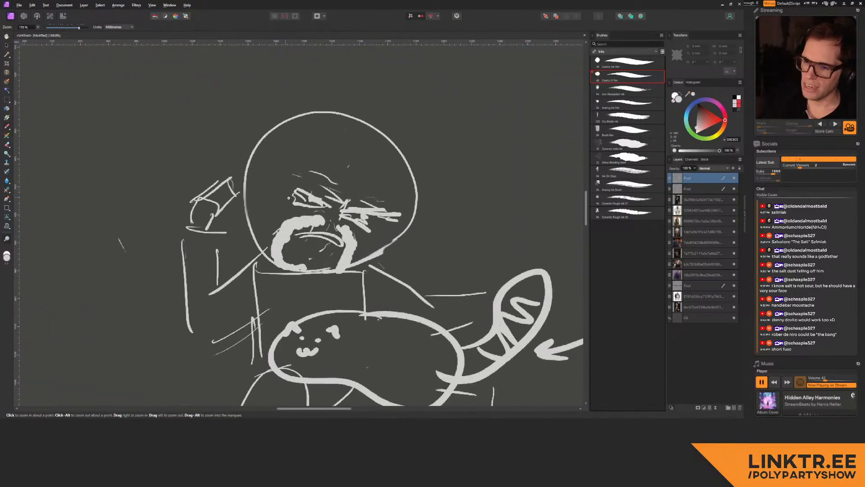
pyautogui.moveTo(313, 192)
pyautogui.mouseDown()
pyautogui.moveTo(325, 169)
pyautogui.moveTo(311, 194)
pyautogui.mouseUp()
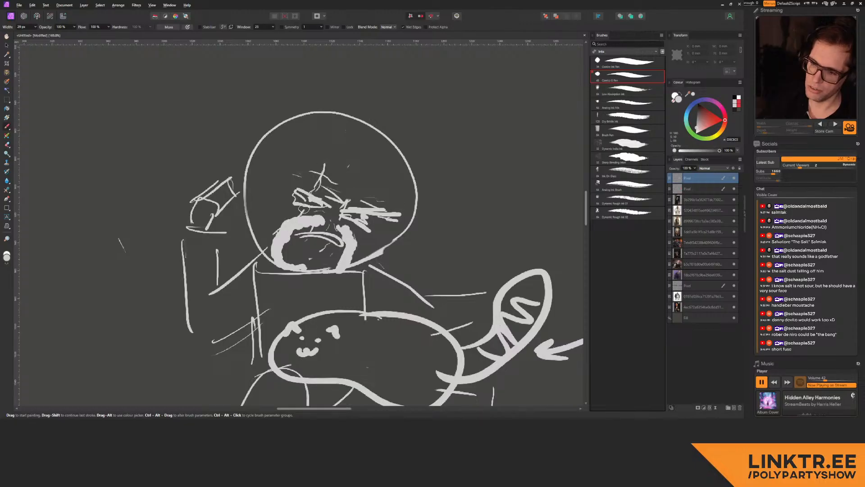
pyautogui.moveTo(321, 161)
pyautogui.mouseDown()
pyautogui.moveTo(334, 197)
pyautogui.moveTo(323, 228)
pyautogui.mouseUp()
# Step: Try drawing a filled white eyepatch with straps across the seated figure's face and undo it
pyautogui.moveTo(328, 205); pyautogui.dragTo(344, 199, button='middle')
pyautogui.moveTo(330, 216)
pyautogui.mouseDown()
pyautogui.moveTo(344, 229)
pyautogui.moveTo(433, 196)
pyautogui.mouseUp()
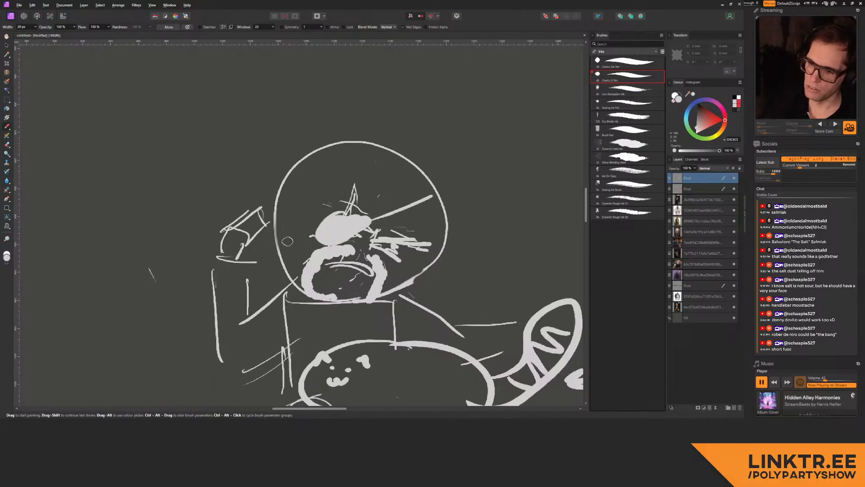
pyautogui.keyDown('ctrl'); pyautogui.scroll(-5, 305, 237); pyautogui.keyUp('ctrl')
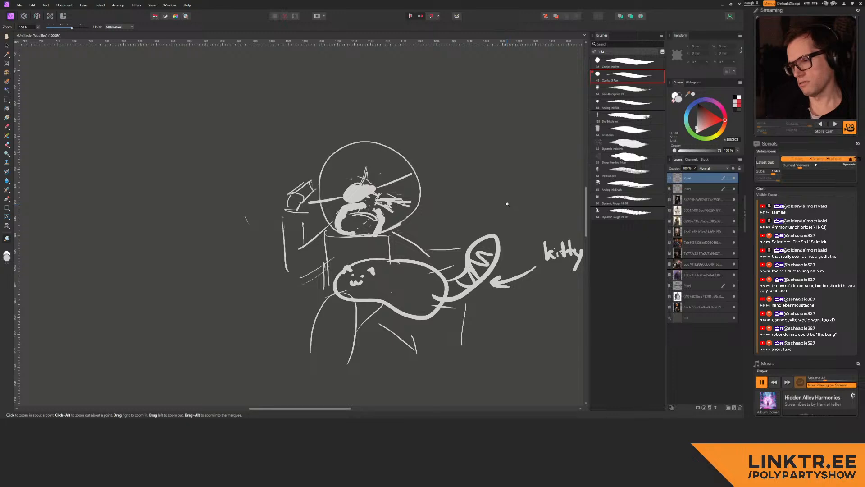
pyautogui.hotkey('ctrl', 'z')
pyautogui.hotkey('ctrl', 'z')
pyautogui.moveTo(464, 178); pyautogui.dragTo(456, 202, button='middle')
pyautogui.moveTo(459, 202); pyautogui.dragTo(237, 213)
pyautogui.hotkey('ctrl', 'z')
# Step: Examine the seated cat sketch alongside the grizzled portrait, the crossed-out images and the rest of the reference board
pyautogui.moveTo(328, 293); pyautogui.dragTo(426, 193, button='middle')
pyautogui.keyDown('ctrl'); pyautogui.moveTo(313, 211); pyautogui.dragTo(210, 213); pyautogui.keyUp('ctrl')
pyautogui.moveTo(401, 200)
pyautogui.keyDown('ctrl'); pyautogui.mouseDown()
pyautogui.moveTo(431, 195)
pyautogui.moveTo(444, 176)
pyautogui.mouseUp(); pyautogui.keyUp('ctrl')
pyautogui.moveTo(443, 177)
pyautogui.mouseDown(button='middle')
pyautogui.moveTo(417, 181)
pyautogui.moveTo(501, 202)
pyautogui.mouseUp(button='middle')
pyautogui.moveTo(218, 310)
pyautogui.mouseDown(button='middle')
pyautogui.moveTo(345, 239)
pyautogui.moveTo(447, 165)
pyautogui.moveTo(466, 178)
pyautogui.moveTo(458, 141)
pyautogui.moveTo(347, 213)
pyautogui.mouseUp(button='middle')
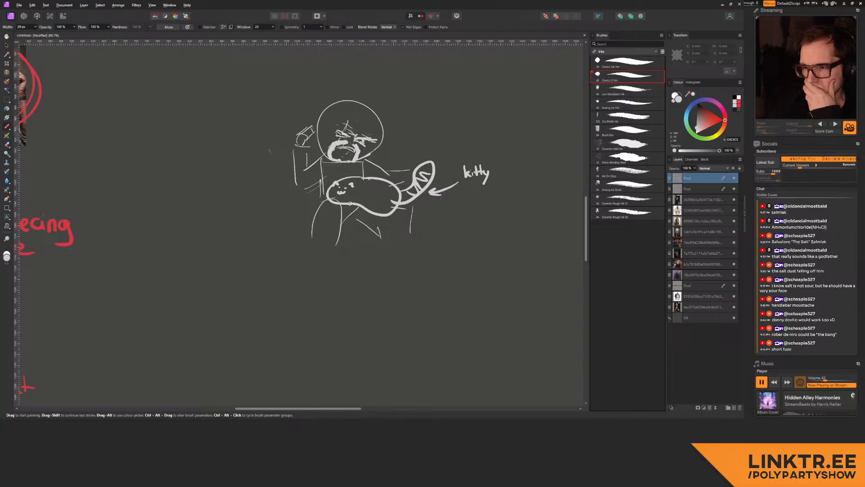
pyautogui.moveTo(355, 195)
pyautogui.mouseDown(button='middle')
pyautogui.moveTo(315, 289)
pyautogui.moveTo(325, 306)
pyautogui.moveTo(317, 334)
pyautogui.mouseUp(button='middle')
pyautogui.moveTo(334, 270)
pyautogui.mouseDown(button='middle')
pyautogui.moveTo(329, 276)
pyautogui.moveTo(245, 199)
pyautogui.moveTo(351, 222)
pyautogui.mouseUp(button='middle')
pyautogui.keyDown('ctrl'); pyautogui.moveTo(352, 221); pyautogui.dragTo(315, 224); pyautogui.keyUp('ctrl')
pyautogui.moveTo(352, 369); pyautogui.dragTo(329, 190, button='middle')
pyautogui.moveTo(307, 225); pyautogui.dragTo(323, 155, button='middle')
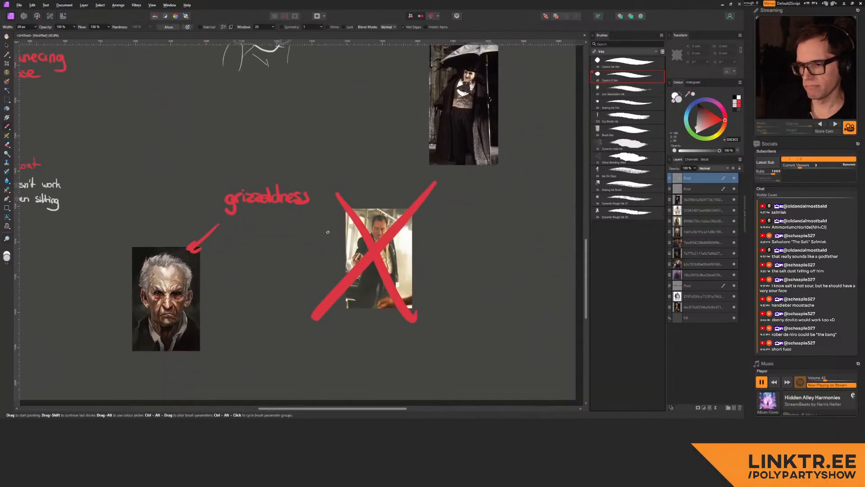
pyautogui.moveTo(317, 257); pyautogui.dragTo(358, 384, button='middle')
pyautogui.keyDown('ctrl'); pyautogui.moveTo(301, 125); pyautogui.dragTo(428, 115); pyautogui.keyUp('ctrl')
pyautogui.moveTo(280, 126)
pyautogui.mouseDown(button='middle')
pyautogui.moveTo(289, 165)
pyautogui.moveTo(307, 166)
pyautogui.mouseUp(button='middle')
pyautogui.keyDown('ctrl'); pyautogui.moveTo(345, 163); pyautogui.dragTo(235, 178); pyautogui.keyUp('ctrl')
pyautogui.moveTo(235, 177); pyautogui.dragTo(278, 166, button='middle')
pyautogui.keyDown('ctrl'); pyautogui.moveTo(365, 199); pyautogui.dragTo(119, 195); pyautogui.keyUp('ctrl')
pyautogui.moveTo(397, 210); pyautogui.dragTo(357, 203, button='middle')
pyautogui.keyDown('ctrl'); pyautogui.moveTo(357, 204); pyautogui.dragTo(296, 199); pyautogui.keyUp('ctrl')
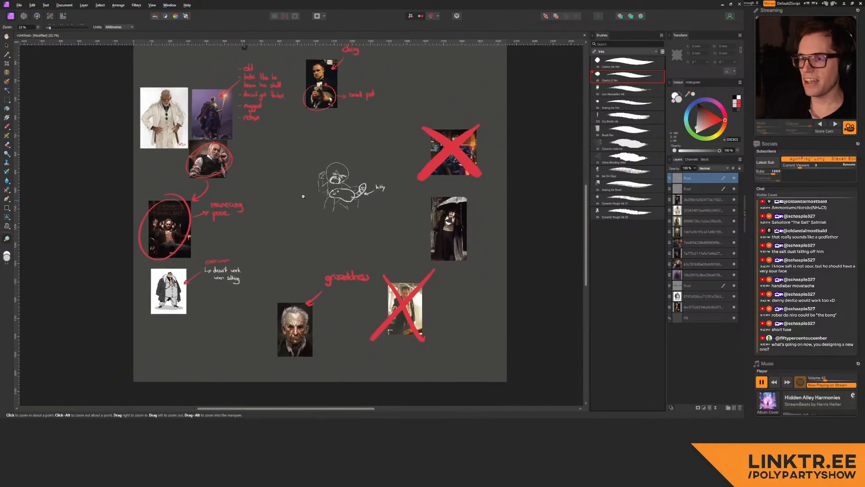
pyautogui.moveTo(324, 186); pyautogui.dragTo(323, 203, button='middle')
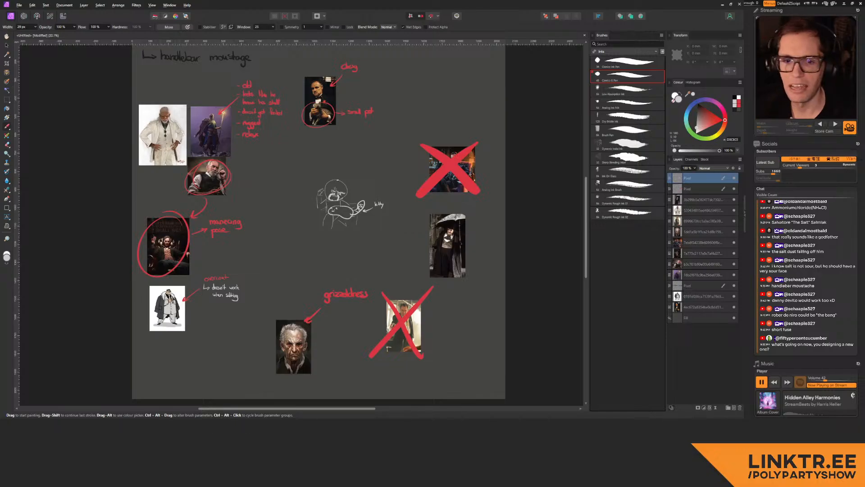
# Step: Compare the seated sketch with the character title notes, the menacing pose, the overcoat and the grizzled portrait references
pyautogui.keyDown('ctrl'); pyautogui.scroll(6, 336, 194); pyautogui.keyUp('ctrl')
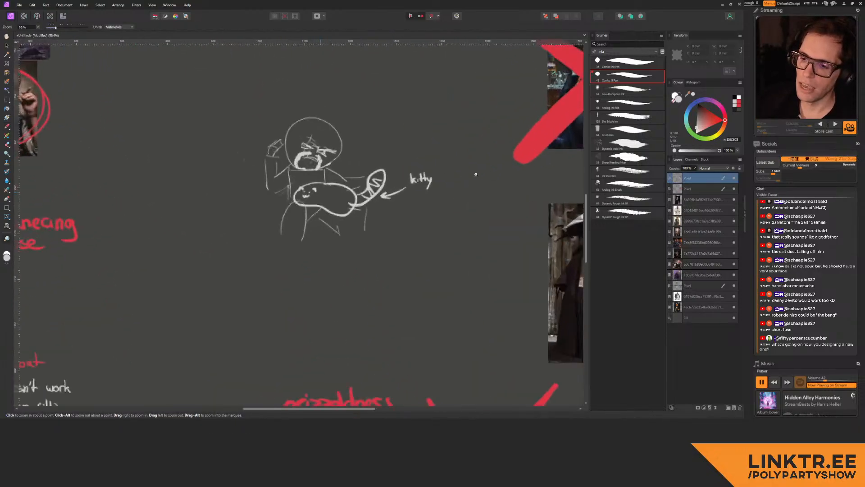
pyautogui.moveTo(329, 190); pyautogui.dragTo(331, 188, button='middle')
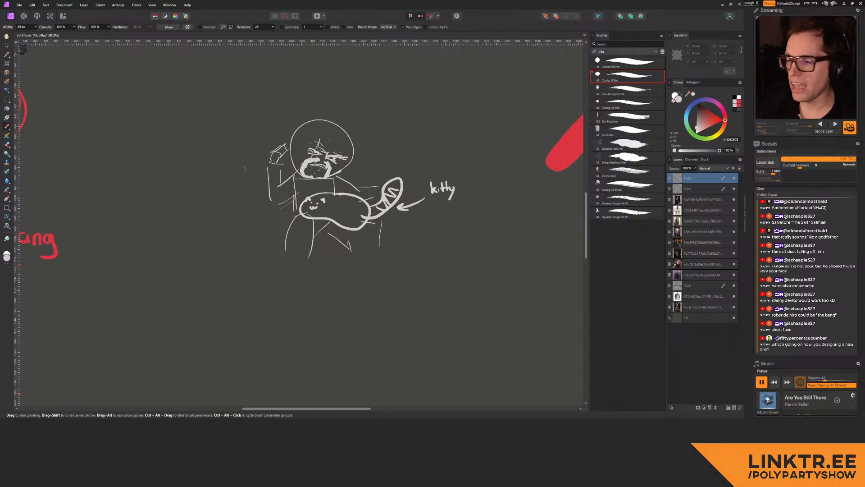
pyautogui.click(321, 240)
pyautogui.moveTo(320, 240)
pyautogui.mouseDown(button='middle')
pyautogui.moveTo(351, 247)
pyautogui.moveTo(353, 229)
pyautogui.mouseUp(button='middle')
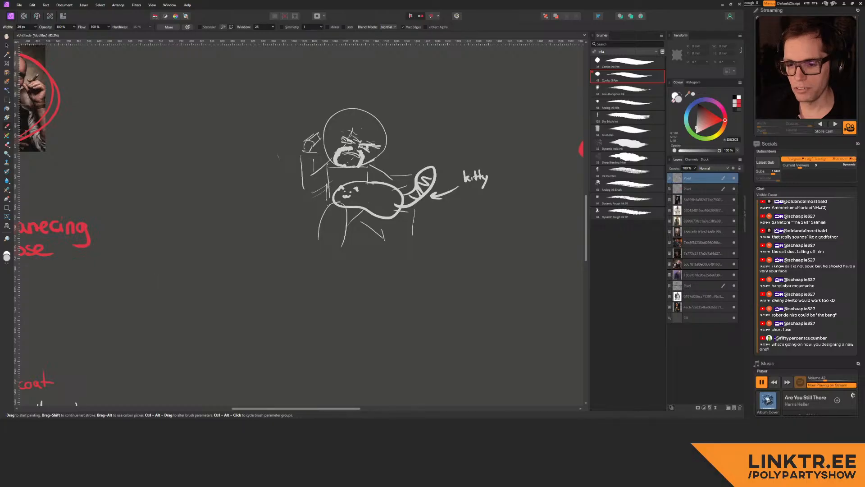
pyautogui.keyDown('ctrl'); pyautogui.scroll(-8, 326, 253); pyautogui.keyUp('ctrl')
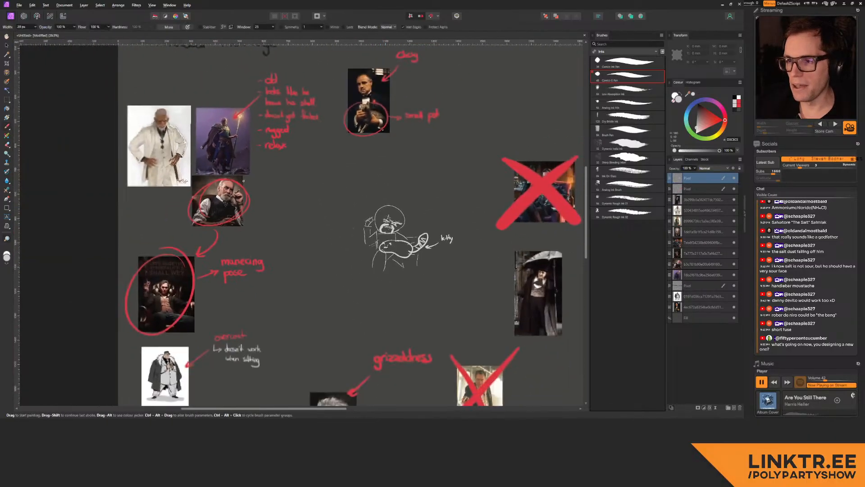
pyautogui.keyDown('ctrl'); pyautogui.scroll(4, 326, 252); pyautogui.keyUp('ctrl')
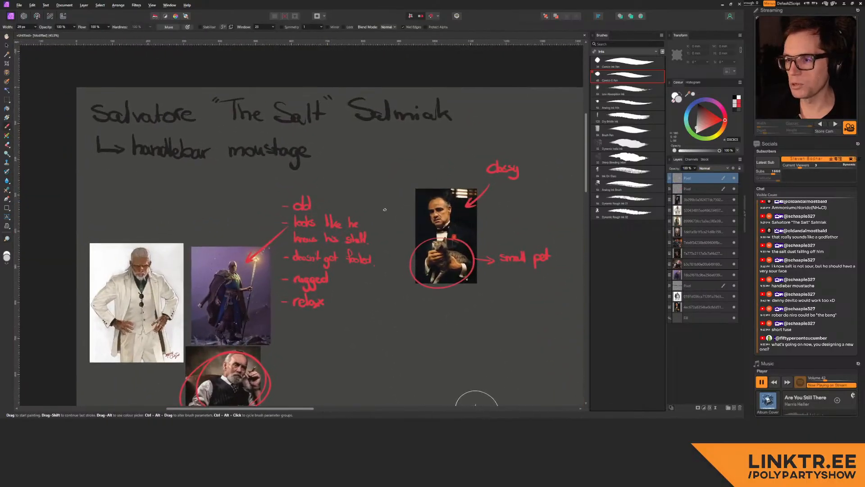
pyautogui.keyDown('ctrl'); pyautogui.scroll(-4, 394, 246); pyautogui.keyUp('ctrl')
pyautogui.keyDown('ctrl'); pyautogui.scroll(4, 353, 213); pyautogui.keyUp('ctrl')
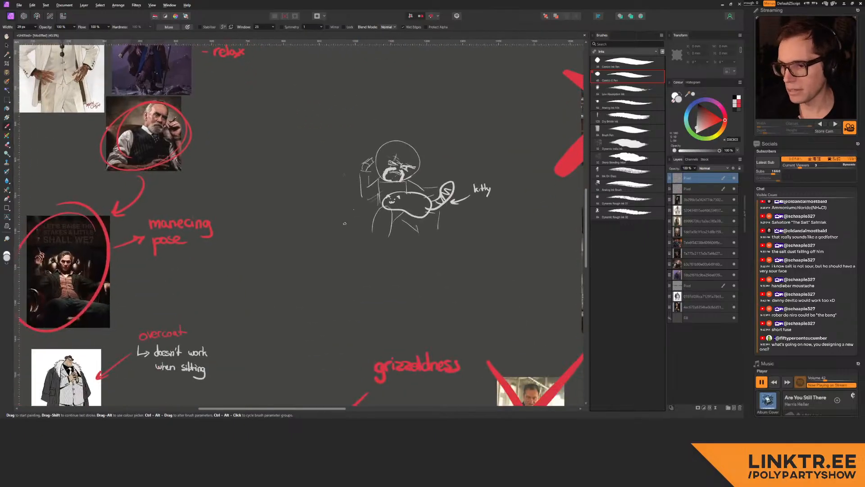
pyautogui.keyDown('ctrl'); pyautogui.scroll(-3, 334, 290); pyautogui.keyUp('ctrl')
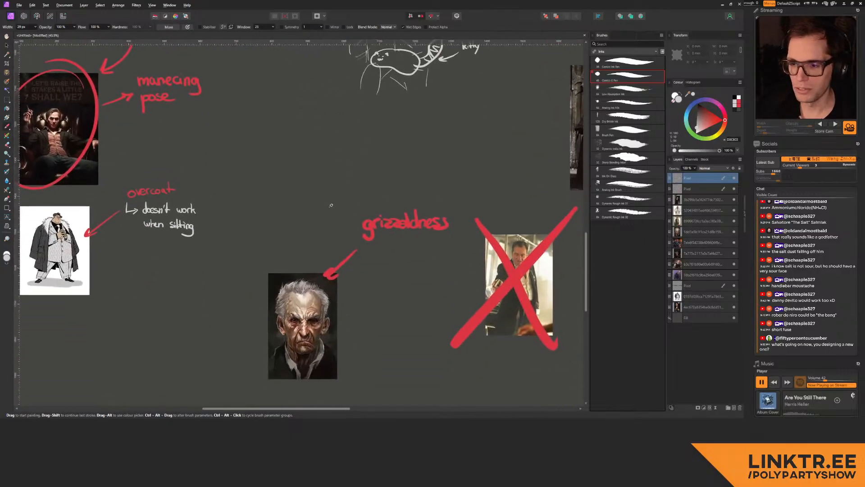
pyautogui.keyDown('ctrl'); pyautogui.scroll(2, 276, 211); pyautogui.keyUp('ctrl')
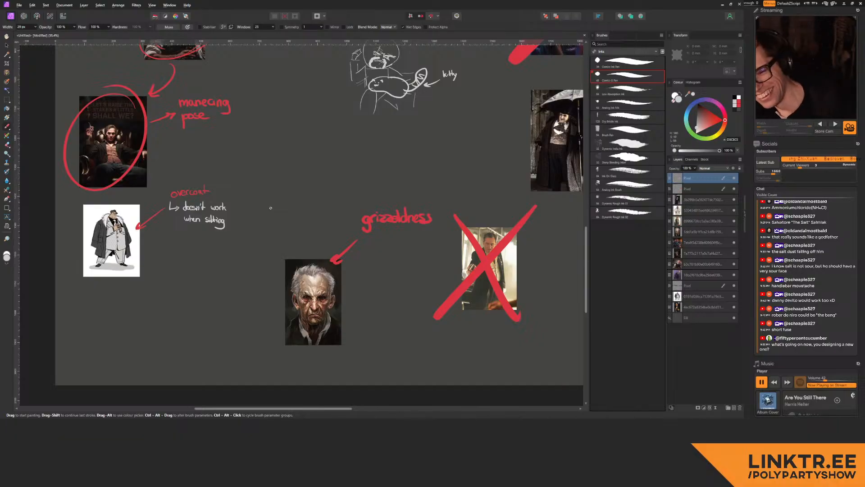
pyautogui.keyDown('ctrl'); pyautogui.scroll(-3, 310, 203); pyautogui.keyUp('ctrl')
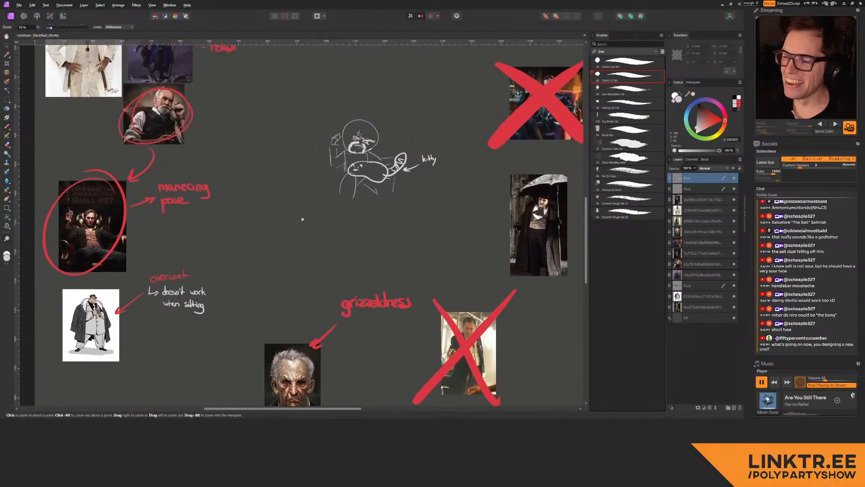
pyautogui.moveTo(310, 206); pyautogui.dragTo(316, 237, button='middle')
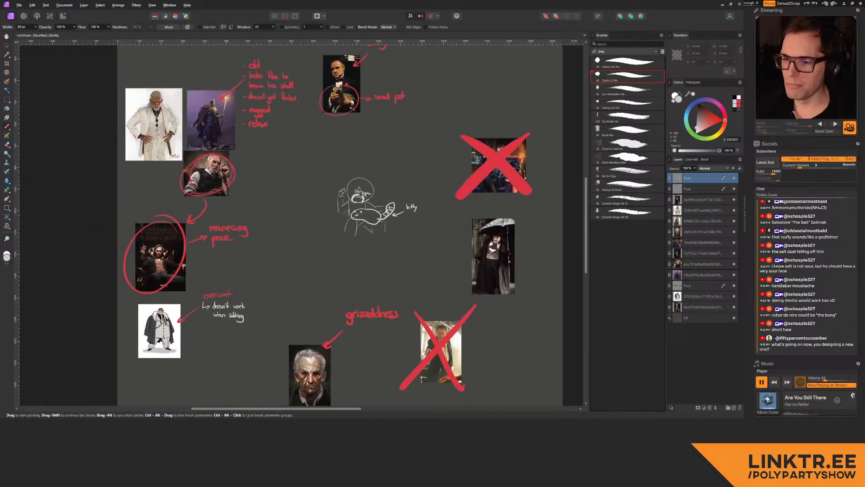
pyautogui.moveTo(264, 246); pyautogui.dragTo(327, 218, button='middle')
pyautogui.moveTo(342, 186); pyautogui.dragTo(317, 235, button='middle')
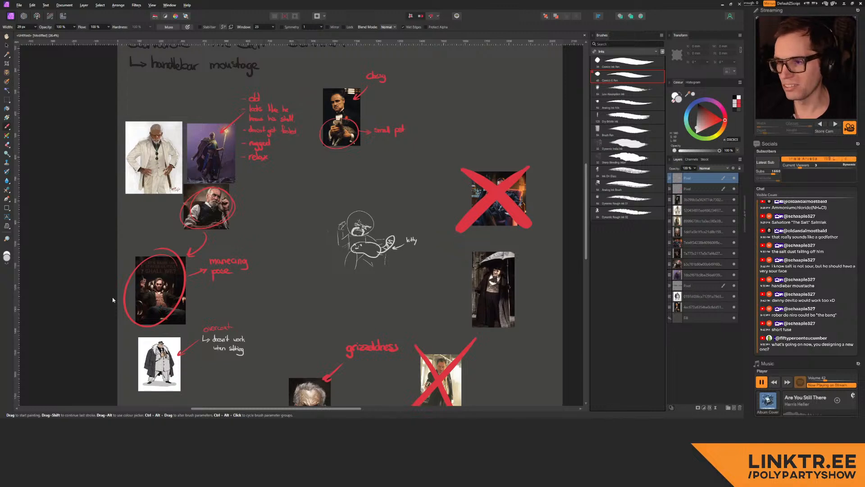
pyautogui.moveTo(300, 315); pyautogui.dragTo(266, 253, button='middle')
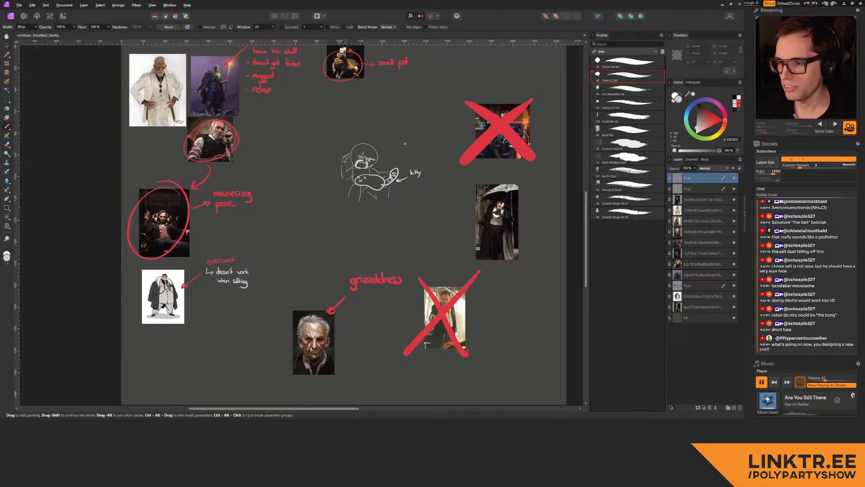
# Step: Try a white stroke over the hair of the grizzled old man's portrait and undo it
pyautogui.press('z')
pyautogui.moveTo(348, 132); pyautogui.dragTo(405, 150)
pyautogui.moveTo(340, 312); pyautogui.dragTo(356, 133, button='middle')
pyautogui.press('z')
pyautogui.moveTo(361, 186); pyautogui.dragTo(432, 168)
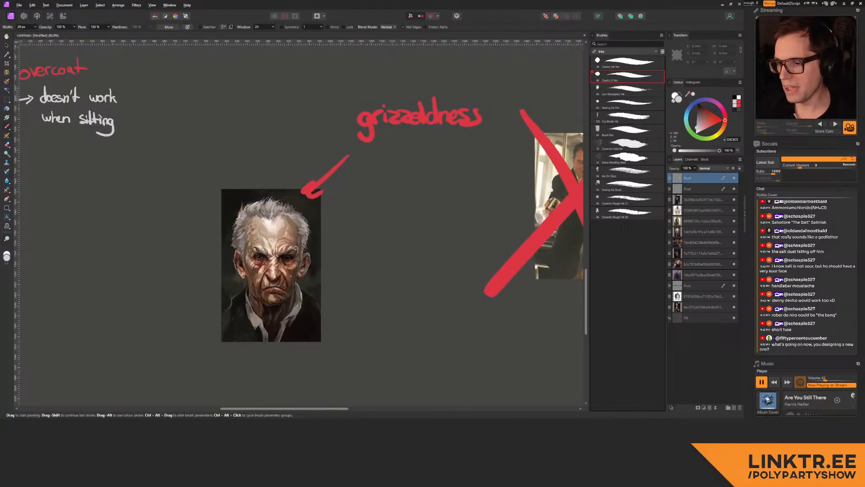
pyautogui.moveTo(276, 198)
pyautogui.mouseDown()
pyautogui.moveTo(253, 335)
pyautogui.moveTo(244, 191)
pyautogui.mouseUp()
pyautogui.hotkey('ctrl', 'z')
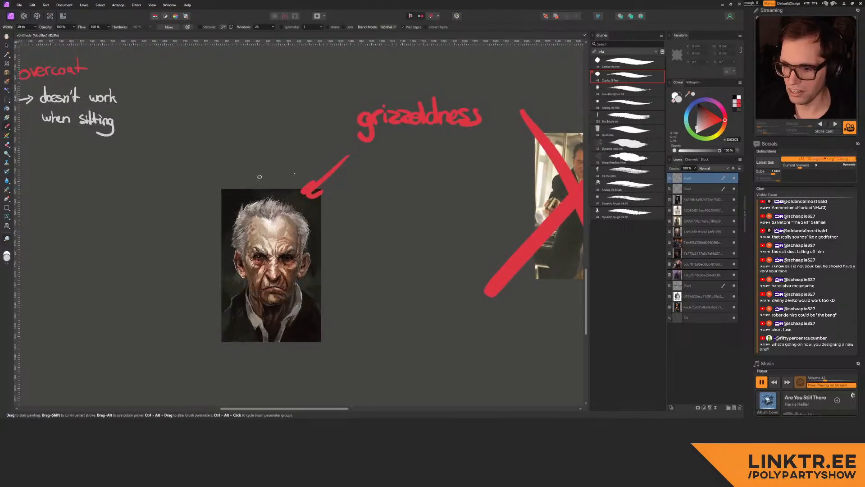
# Step: Review the overcoat and menacing pose references and the rugged old men with their list of traits
pyautogui.moveTo(167, 144); pyautogui.dragTo(500, 209, button='middle')
pyautogui.moveTo(357, 230); pyautogui.dragTo(345, 307, button='middle')
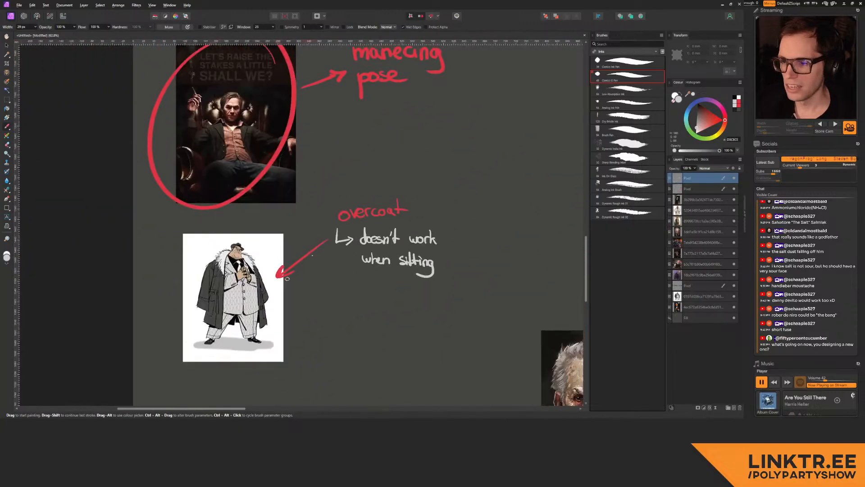
pyautogui.moveTo(413, 147); pyautogui.dragTo(332, 349, button='middle')
pyautogui.moveTo(219, 245); pyautogui.dragTo(289, 219, button='middle')
pyautogui.moveTo(234, 77); pyautogui.dragTo(145, 334, button='middle')
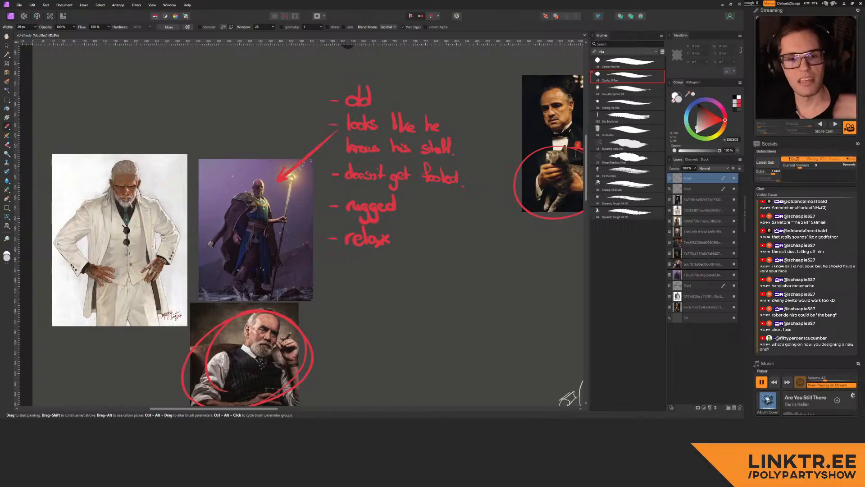
pyautogui.moveTo(414, 270); pyautogui.dragTo(370, 239)
pyautogui.moveTo(450, 265)
pyautogui.mouseDown()
pyautogui.moveTo(318, 194)
pyautogui.moveTo(344, 191)
pyautogui.moveTo(362, 204)
pyautogui.mouseUp()
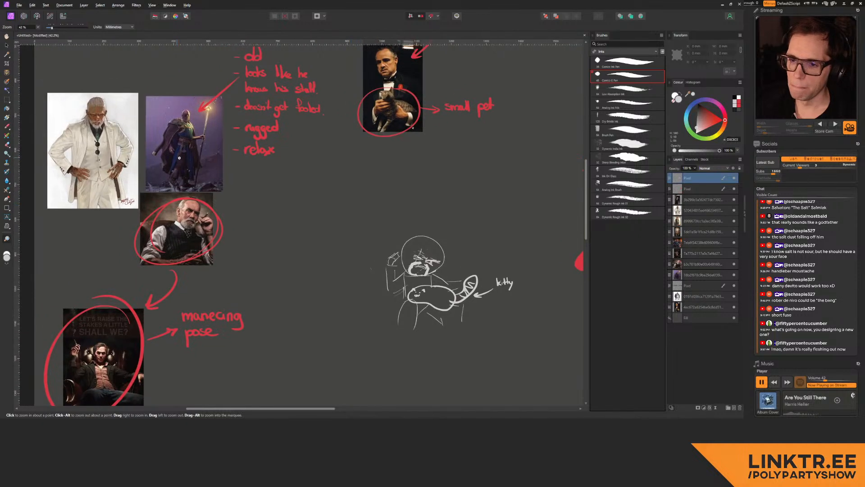
pyautogui.moveTo(181, 90)
pyautogui.mouseDown()
pyautogui.moveTo(191, 91)
pyautogui.moveTo(135, 68)
pyautogui.moveTo(198, 175)
pyautogui.mouseUp()
pyautogui.hotkey('ctrl', 'z')
# Step: Compare the godfather portrait marked "small pet" with the seated figure holding the cat
pyautogui.moveTo(367, 166); pyautogui.dragTo(334, 219)
pyautogui.moveTo(365, 142); pyautogui.dragTo(364, 161)
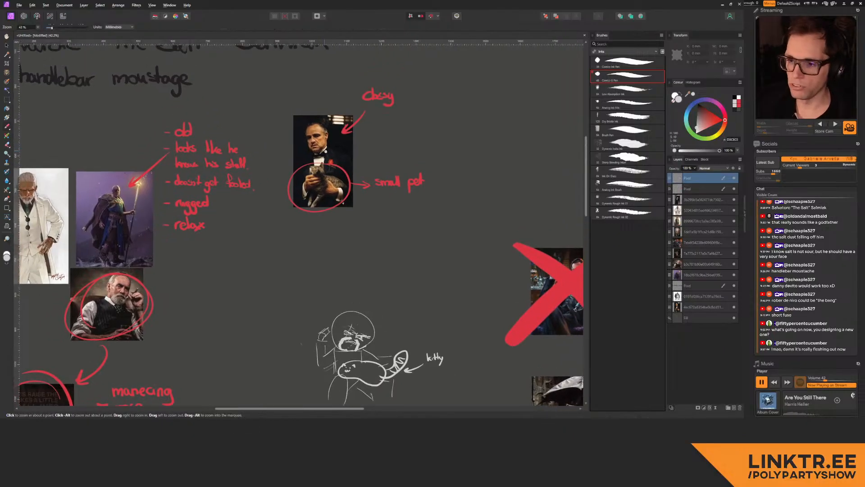
pyautogui.keyDown('ctrl'); pyautogui.scroll(-1, 333, 207); pyautogui.keyUp('ctrl')
pyautogui.keyDown('ctrl'); pyautogui.scroll(2, 335, 210); pyautogui.keyUp('ctrl')
pyautogui.moveTo(335, 210); pyautogui.dragTo(323, 181)
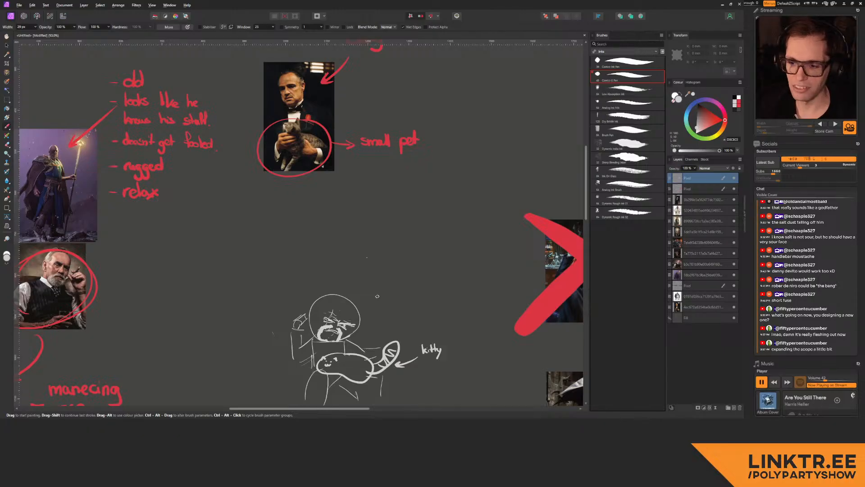
pyautogui.moveTo(351, 299); pyautogui.dragTo(338, 169)
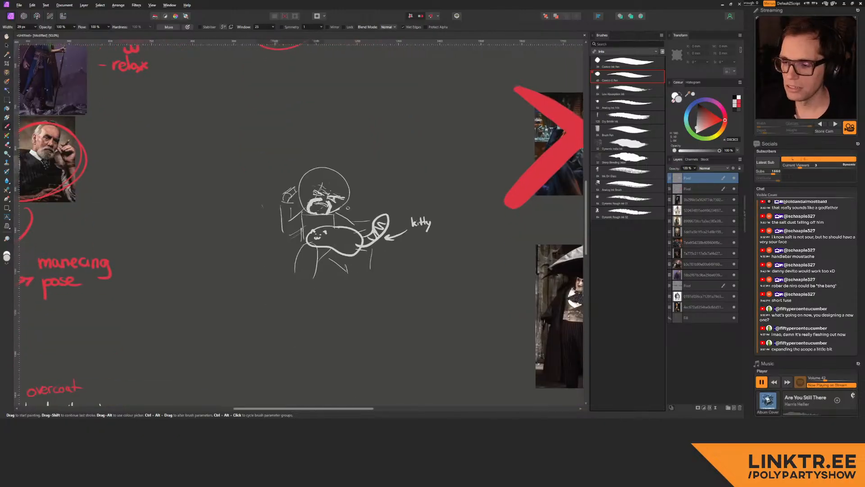
# Step: Enlarge the seated figure sketch, including the cat and its "kitty" label, and position it in the space between the references
pyautogui.keyDown('ctrl'); pyautogui.click(342, 237); pyautogui.keyUp('ctrl')
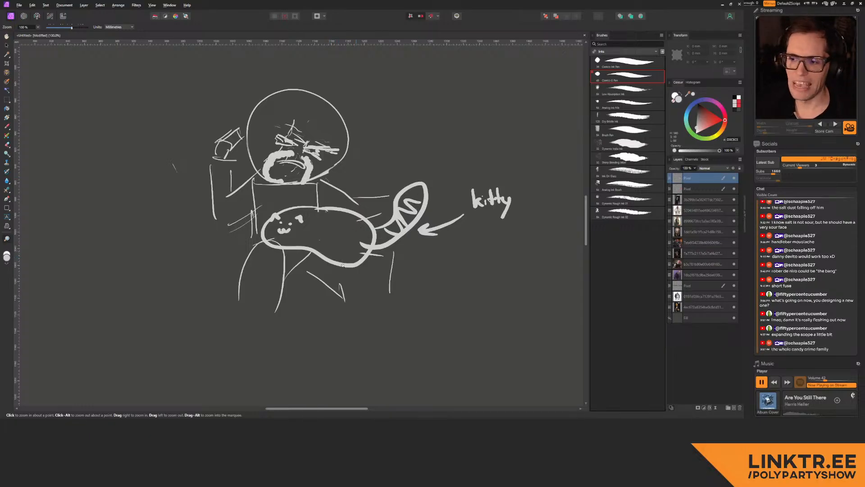
pyautogui.moveTo(328, 186); pyautogui.dragTo(311, 214)
pyautogui.moveTo(357, 196); pyautogui.dragTo(112, 205)
pyautogui.hotkey('ctrl', 'z')
pyautogui.moveTo(397, 196); pyautogui.dragTo(87, 205)
pyautogui.moveTo(407, 180)
pyautogui.mouseDown()
pyautogui.moveTo(372, 193)
pyautogui.moveTo(388, 191)
pyautogui.mouseUp()
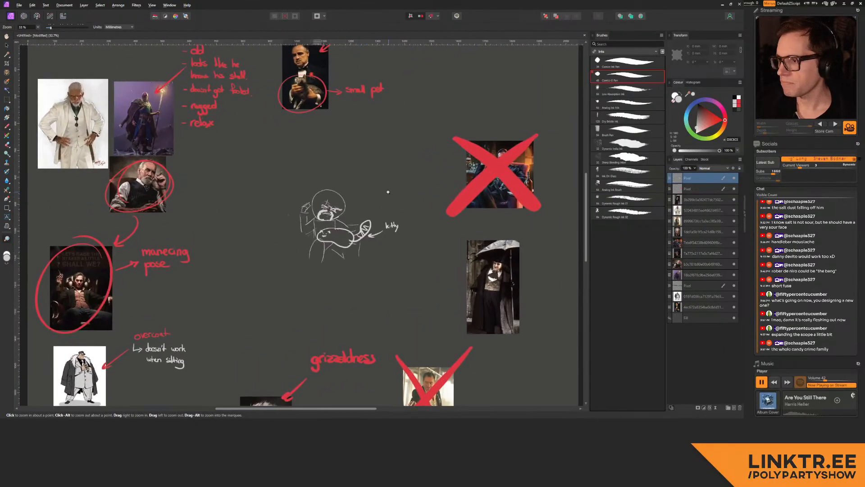
pyautogui.press('m')
pyautogui.moveTo(261, 160)
pyautogui.mouseDown()
pyautogui.moveTo(426, 283)
pyautogui.moveTo(439, 306)
pyautogui.moveTo(388, 259)
pyautogui.moveTo(468, 300)
pyautogui.mouseUp()
pyautogui.press('c')
pyautogui.press('Escape')
pyautogui.press('v')
pyautogui.moveTo(261, 160)
pyautogui.mouseDown()
pyautogui.moveTo(201, 114)
pyautogui.moveTo(168, 113)
pyautogui.moveTo(153, 88)
pyautogui.mouseUp()
pyautogui.moveTo(309, 213); pyautogui.dragTo(296, 227)
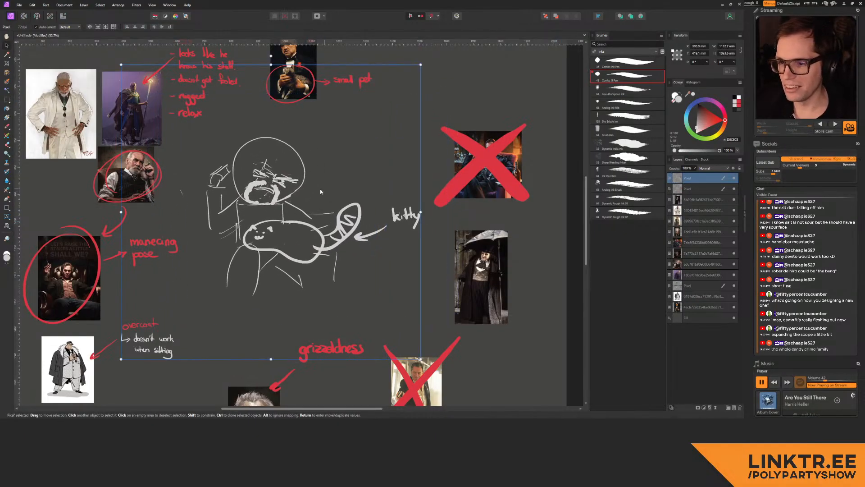
pyautogui.click(439, 158)
pyautogui.moveTo(386, 173); pyautogui.dragTo(299, 173)
pyautogui.moveTo(386, 152); pyautogui.dragTo(343, 192)
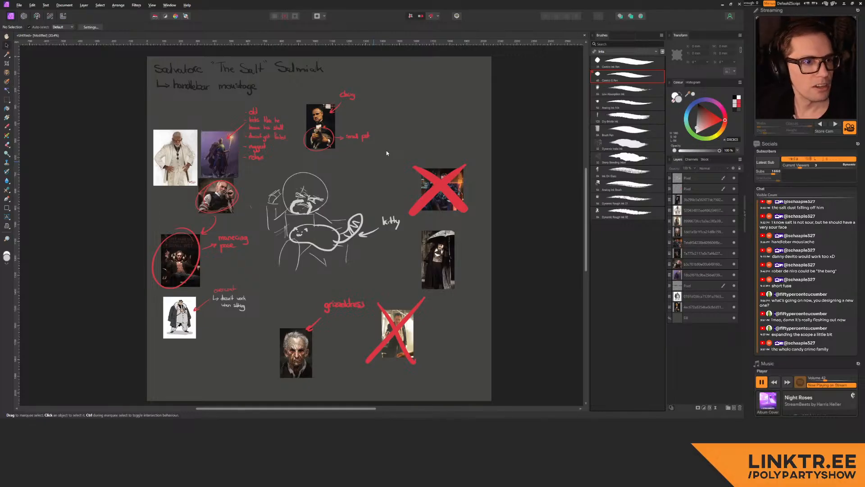
# Step: Switch to ZBrush and examine the pink lollipop mobster model from the front, three-quarter and side views
pyautogui.hotkey('alt', 'Tab')
pyautogui.moveTo(463, 168); pyautogui.dragTo(394, 170)
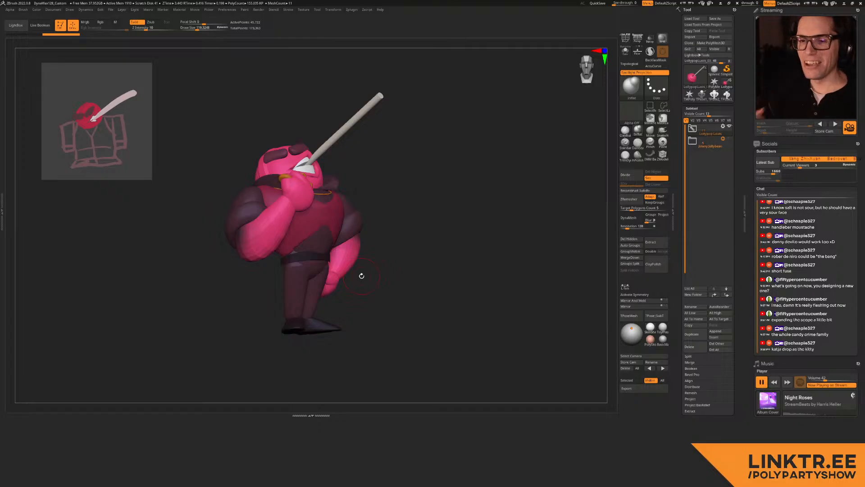
pyautogui.moveTo(205, 182)
pyautogui.mouseDown()
pyautogui.moveTo(380, 190)
pyautogui.moveTo(357, 223)
pyautogui.moveTo(399, 216)
pyautogui.moveTo(297, 203)
pyautogui.moveTo(234, 180)
pyautogui.mouseUp()
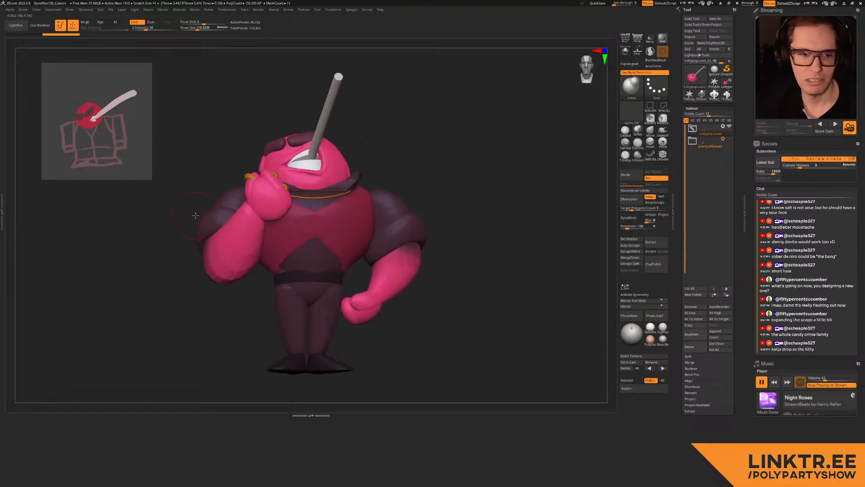
pyautogui.keyDown('alt'); pyautogui.moveTo(330, 206); pyautogui.dragTo(347, 190, button='right'); pyautogui.keyUp('alt')
pyautogui.moveTo(293, 203); pyautogui.dragTo(319, 219, button='right')
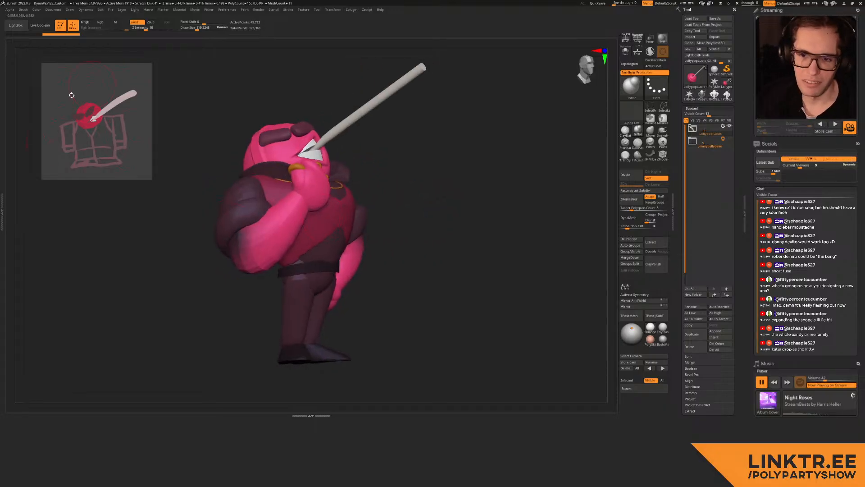
pyautogui.moveTo(300, 207); pyautogui.dragTo(167, 314, button='right')
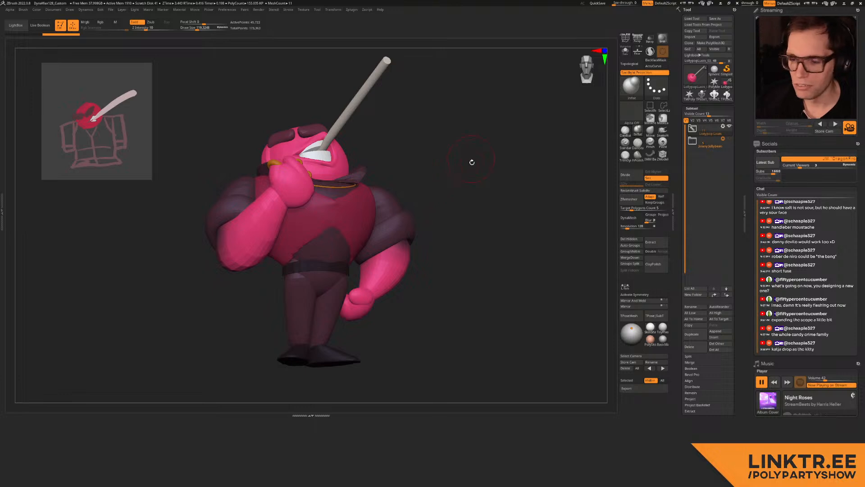
pyautogui.moveTo(431, 236); pyautogui.dragTo(425, 232)
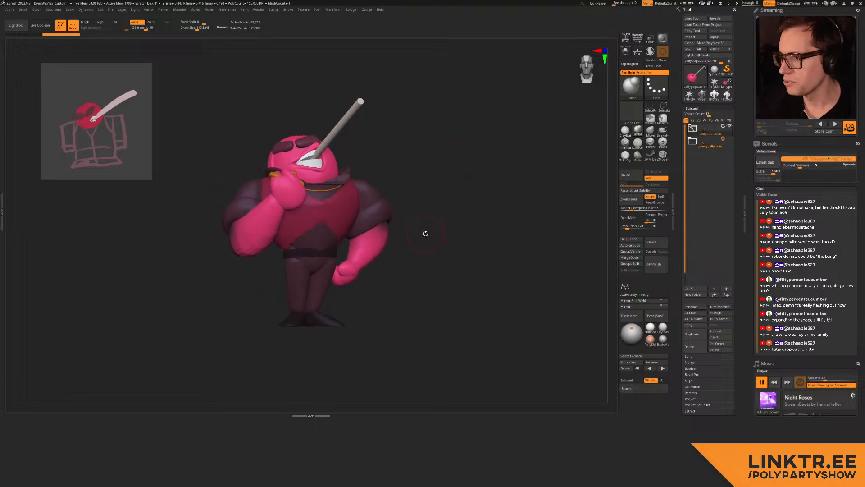
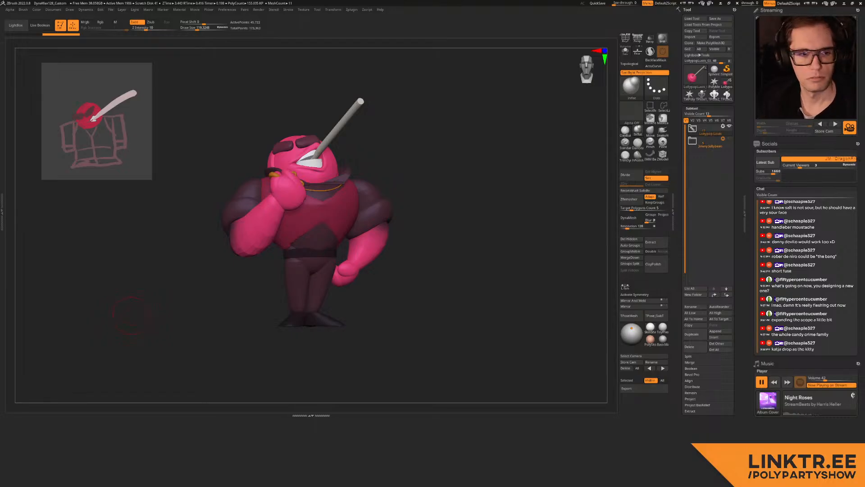
# Step: Switch back to the Affinity reference board and delete the layer with the filled white hat on the seated figure's head
pyautogui.hotkey('alt', 'Tab')
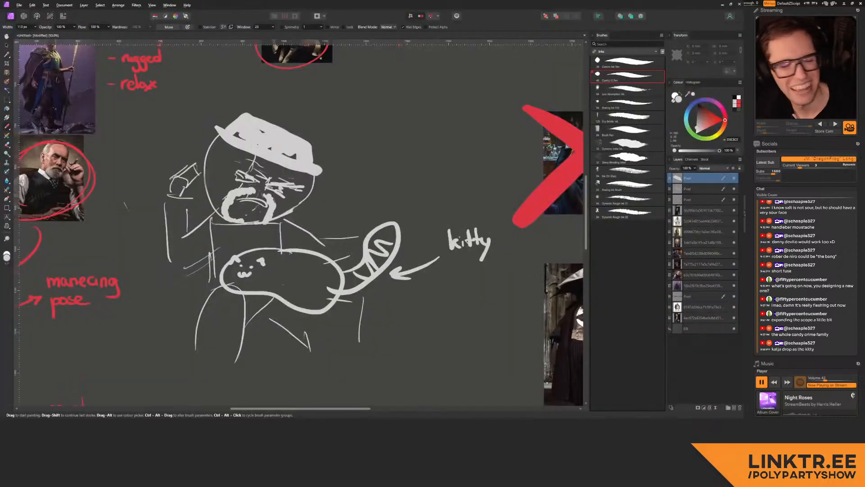
pyautogui.moveTo(349, 216)
pyautogui.mouseDown(button='middle')
pyautogui.moveTo(361, 210)
pyautogui.moveTo(356, 225)
pyautogui.mouseUp(button='middle')
pyautogui.keyDown('ctrl'); pyautogui.scroll(-5, 371, 202); pyautogui.keyUp('ctrl')
pyautogui.moveTo(276, 189); pyautogui.dragTo(253, 187, button='middle')
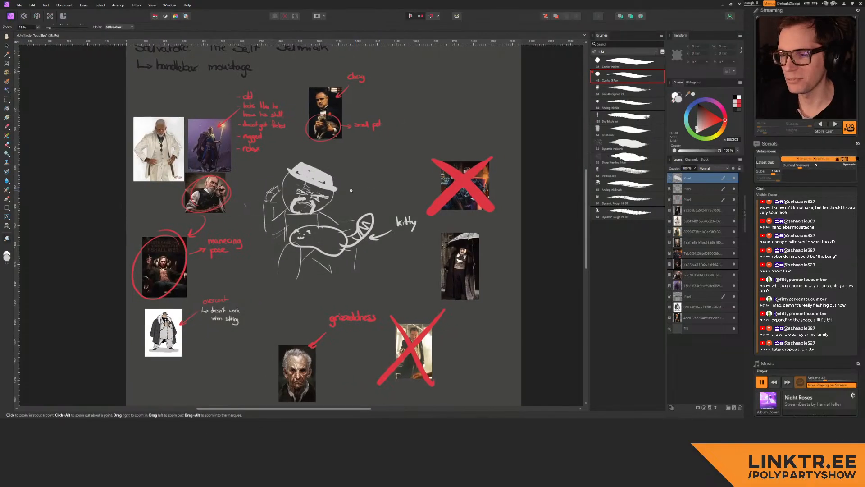
pyautogui.keyDown('ctrl'); pyautogui.moveTo(293, 169); pyautogui.dragTo(325, 158); pyautogui.keyUp('ctrl')
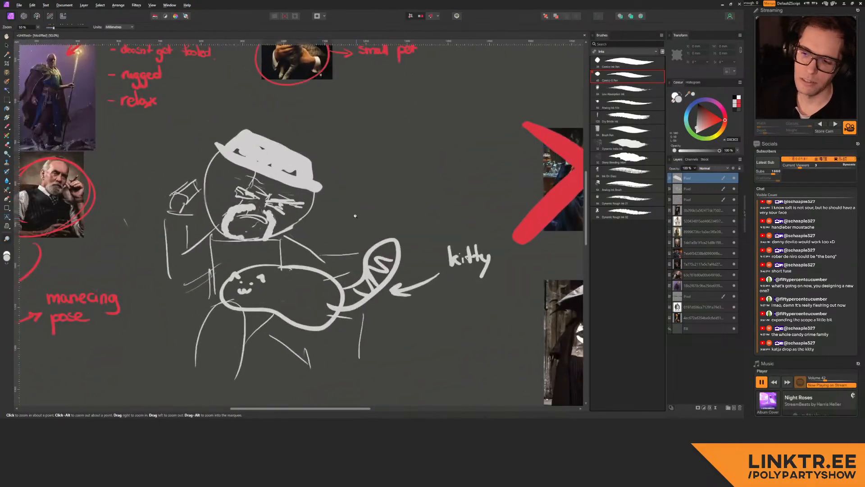
pyautogui.press('Delete')
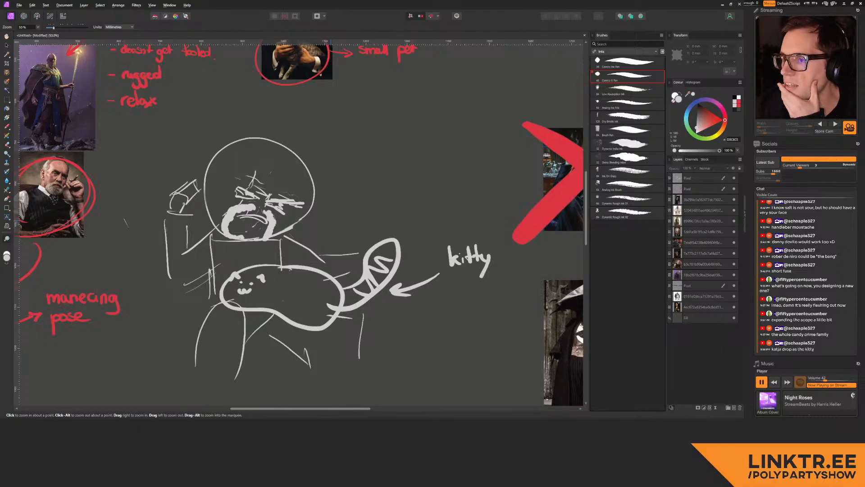
# Step: Try several slanted white strokes in the empty area beside the figure's head and undo them
pyautogui.keyDown('ctrl'); pyautogui.click(311, 142); pyautogui.keyUp('ctrl')
pyautogui.moveTo(319, 154); pyautogui.dragTo(290, 194)
pyautogui.moveTo(367, 152); pyautogui.dragTo(288, 205)
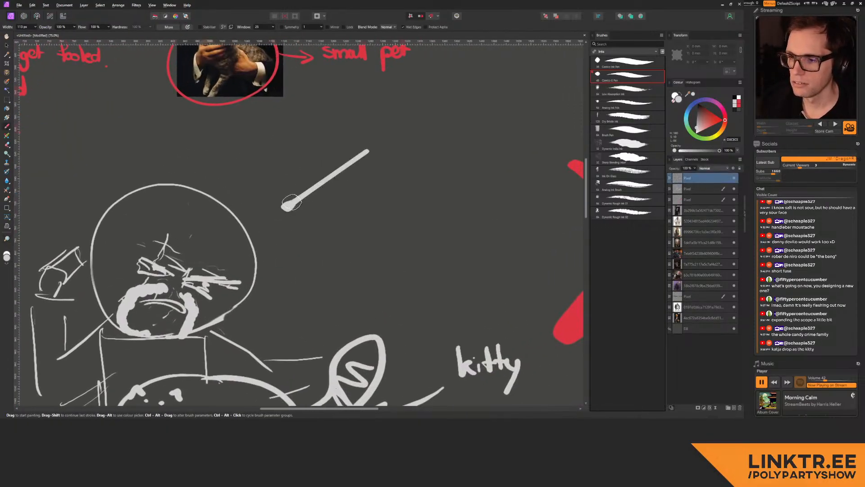
pyautogui.hotkey('ctrl', 'z')
pyautogui.moveTo(380, 152); pyautogui.dragTo(296, 208)
pyautogui.moveTo(315, 180); pyautogui.dragTo(334, 197)
pyautogui.moveTo(386, 149)
pyautogui.mouseDown()
pyautogui.moveTo(285, 187)
pyautogui.moveTo(290, 196)
pyautogui.mouseUp()
pyautogui.hotkey('ctrl', 'z')
pyautogui.hotkey('ctrl', 'z')
# Step: Paste the Walter White portrait, enlarge it and place it beside the godfather reference marked "small pet"
pyautogui.keyDown('ctrl'); pyautogui.moveTo(294, 200); pyautogui.dragTo(340, 180); pyautogui.keyUp('ctrl')
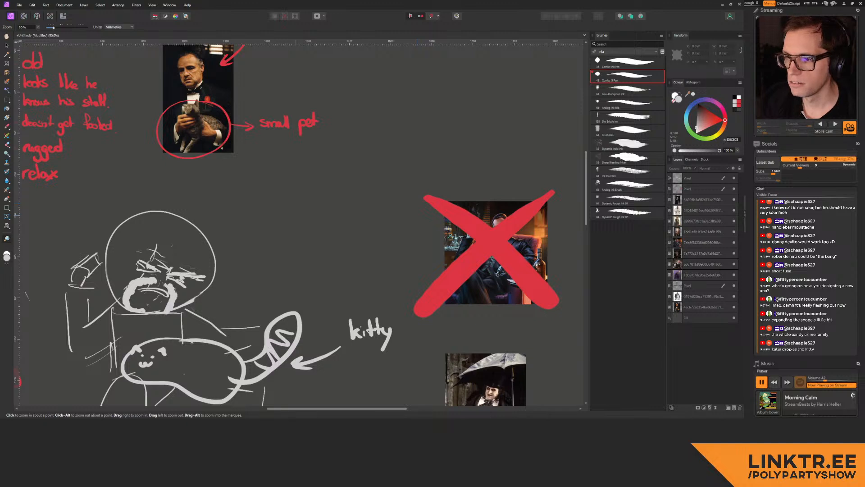
pyautogui.hotkey('ctrl', 'v')
pyautogui.press('v')
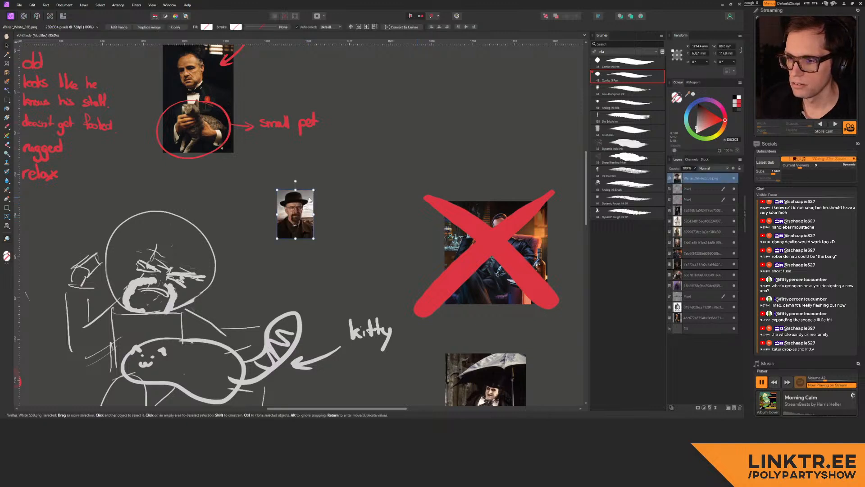
pyautogui.moveTo(313, 190); pyautogui.dragTo(346, 147)
pyautogui.moveTo(314, 206); pyautogui.dragTo(380, 122)
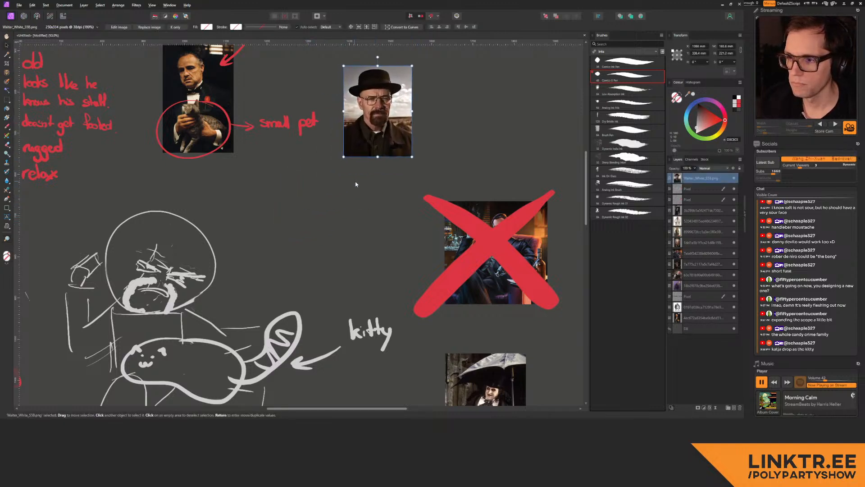
pyautogui.click(354, 180)
# Step: Try large round glasses over the seated figure's eyes on a new pixel layer with a thinner brush, and undo them
pyautogui.keyDown('ctrl'); pyautogui.scroll(3, 356, 182); pyautogui.keyUp('ctrl')
pyautogui.moveTo(358, 182); pyautogui.dragTo(362, 203, button='middle')
pyautogui.keyDown('ctrl'); pyautogui.scroll(-1, 365, 215); pyautogui.keyUp('ctrl')
pyautogui.moveTo(310, 255); pyautogui.dragTo(388, 199, button='middle')
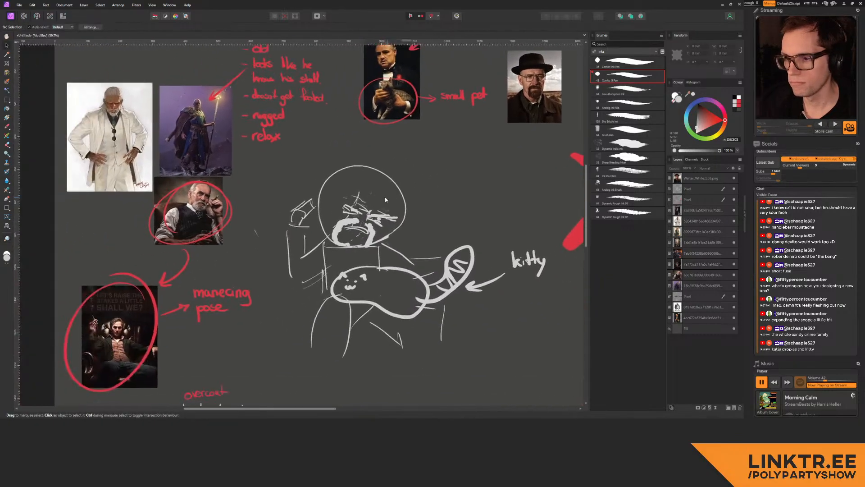
pyautogui.keyDown('ctrl'); pyautogui.scroll(4, 387, 200); pyautogui.keyUp('ctrl')
pyautogui.press('b')
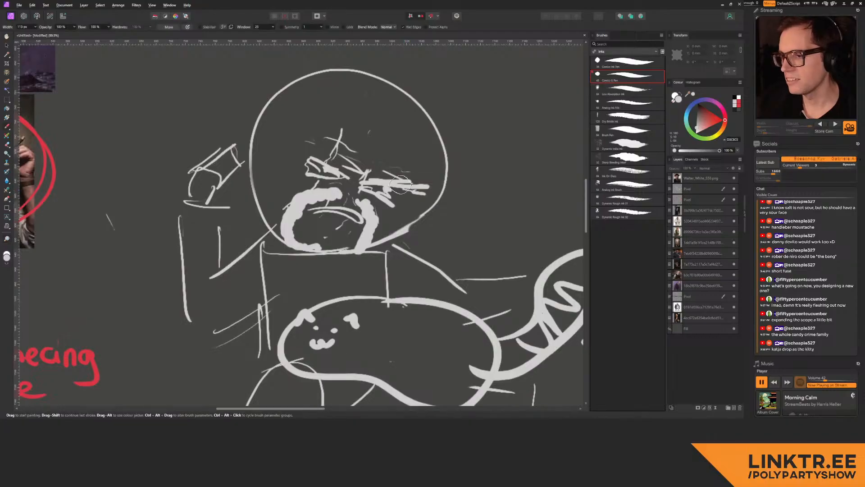
pyautogui.hotkey('ctrl', 'shift', 'n')
pyautogui.moveTo(370, 183)
pyautogui.keyDown('ctrl'); pyautogui.keyDown('alt'); pyautogui.mouseDown()
pyautogui.moveTo(344, 190)
pyautogui.moveTo(324, 163)
pyautogui.moveTo(350, 176)
pyautogui.moveTo(342, 147)
pyautogui.moveTo(400, 158)
pyautogui.mouseUp(); pyautogui.keyUp('alt'); pyautogui.keyUp('ctrl')
pyautogui.moveTo(300, 151); pyautogui.dragTo(270, 117)
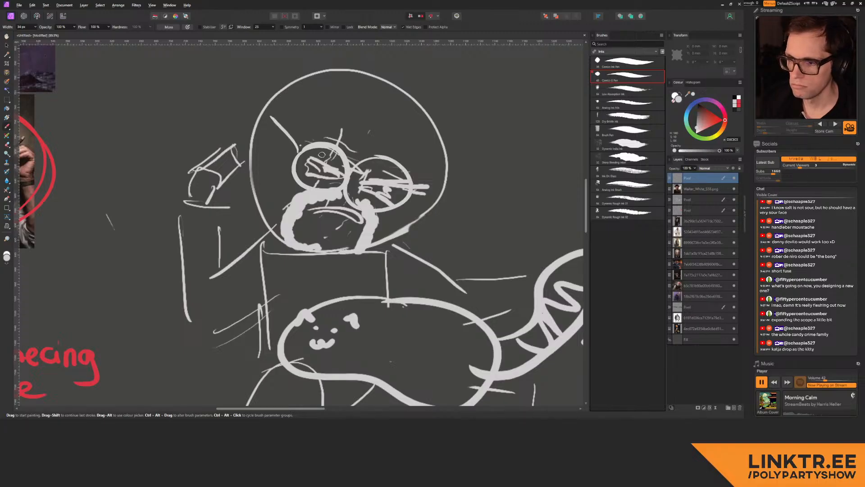
pyautogui.hotkey('ctrl', 'z')
pyautogui.hotkey('ctrl', 'z')
pyautogui.hotkey('ctrl', 'z')
pyautogui.hotkey('ctrl', 'z')
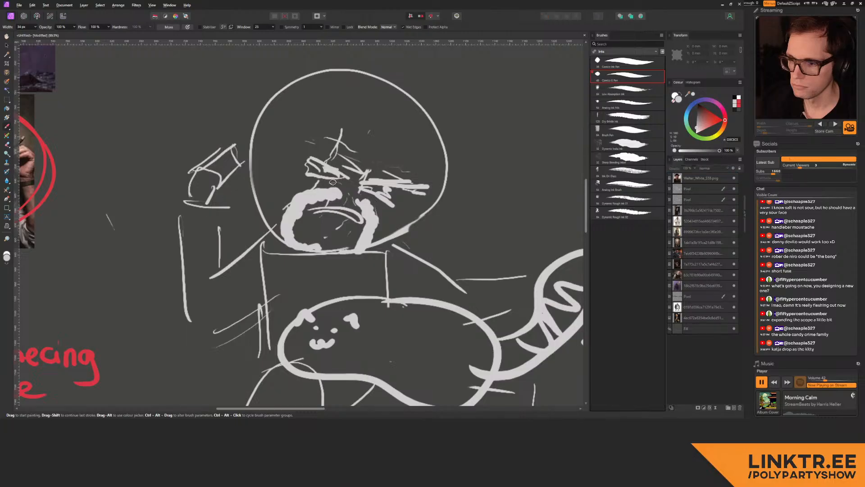
# Step: Try smaller glasses low over the nose with arms running to both sides of the head, and undo them
pyautogui.moveTo(374, 170); pyautogui.dragTo(370, 172, button='middle')
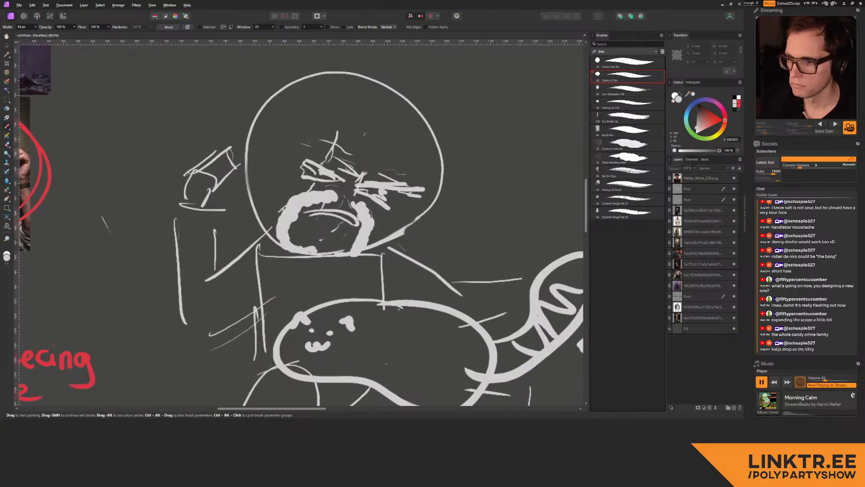
pyautogui.moveTo(333, 187)
pyautogui.mouseDown()
pyautogui.moveTo(346, 192)
pyautogui.moveTo(341, 198)
pyautogui.moveTo(363, 195)
pyautogui.moveTo(351, 200)
pyautogui.mouseUp()
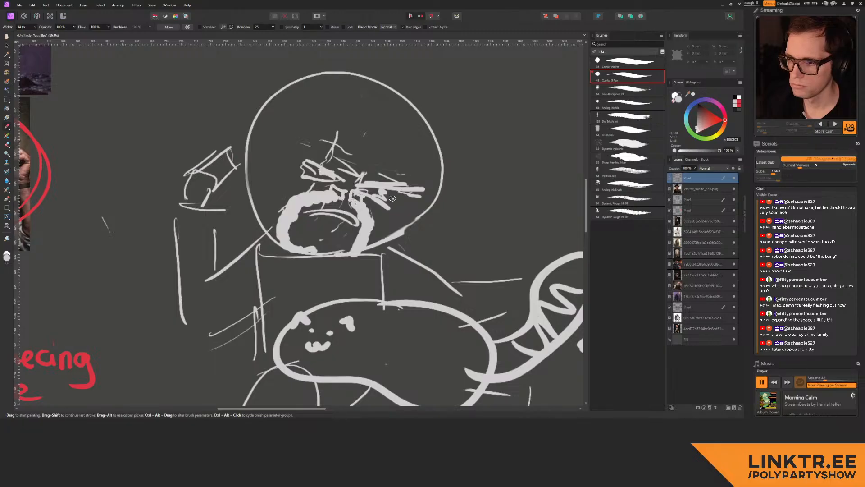
pyautogui.moveTo(480, 156); pyautogui.dragTo(411, 153, button='middle')
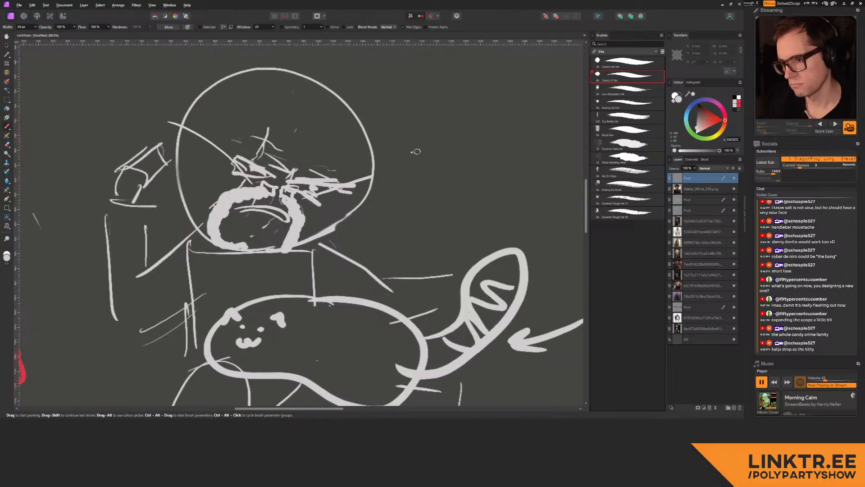
pyautogui.hotkey('ctrl', 'z')
pyautogui.hotkey('ctrl', 'z')
pyautogui.hotkey('ctrl', 'z')
pyautogui.hotkey('ctrl', 'z')
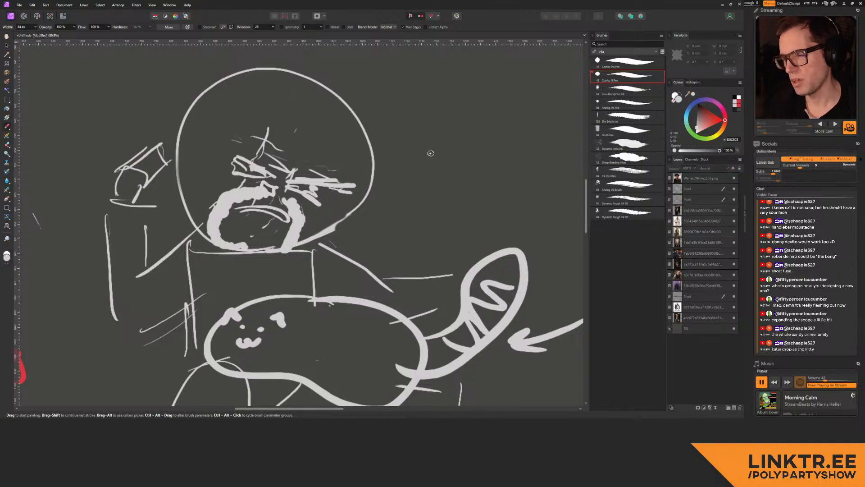
# Step: Compare the seated sketch with the surrounding portrait, pose and overcoat references
pyautogui.moveTo(415, 155); pyautogui.dragTo(378, 199, button='middle')
pyautogui.keyDown('ctrl'); pyautogui.keyDown('alt'); pyautogui.click(392, 173); pyautogui.keyUp('alt'); pyautogui.keyUp('ctrl')
pyautogui.moveTo(395, 109); pyautogui.dragTo(320, 191, button='middle')
pyautogui.moveTo(294, 218); pyautogui.dragTo(350, 143, button='middle')
pyautogui.moveTo(329, 183); pyautogui.dragTo(338, 164, button='middle')
pyautogui.keyDown('ctrl'); pyautogui.moveTo(337, 155); pyautogui.dragTo(311, 158); pyautogui.keyUp('ctrl')
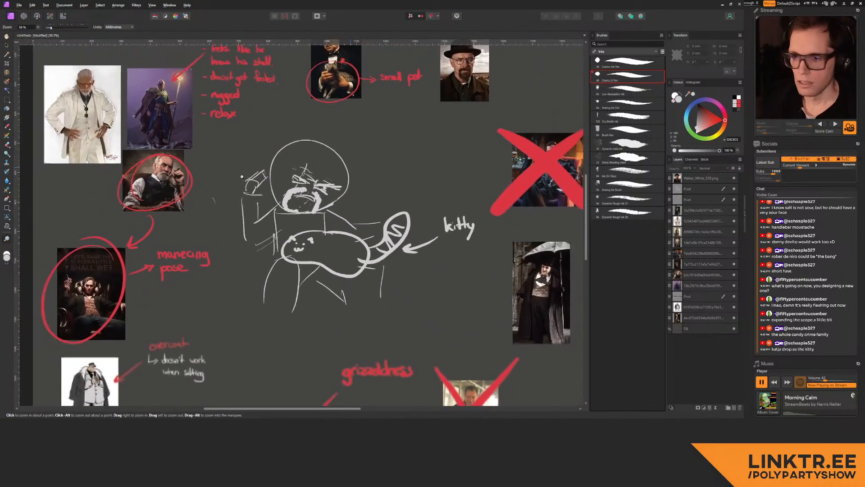
pyautogui.moveTo(322, 225); pyautogui.dragTo(305, 196, button='middle')
pyautogui.keyDown('ctrl'); pyautogui.moveTo(306, 196); pyautogui.dragTo(434, 179); pyautogui.keyUp('ctrl')
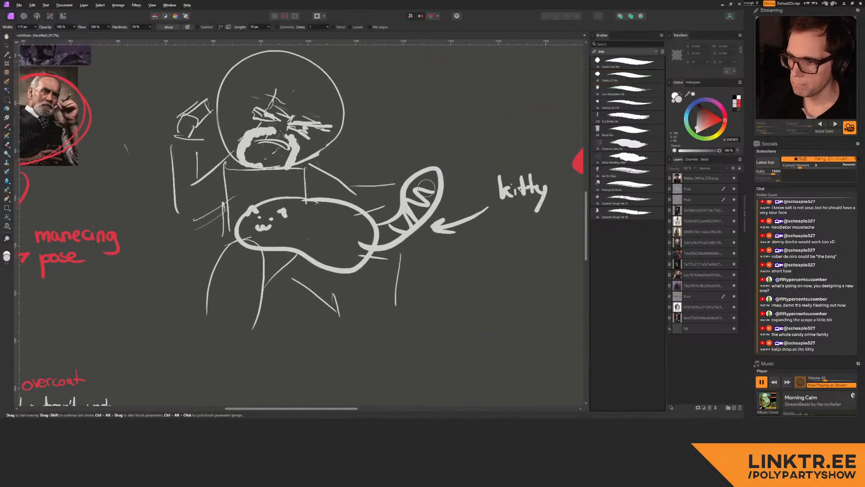
# Step: Erase the lying cat sketch from the seated figure's lap on its pixel layer
pyautogui.click(703, 189)
pyautogui.moveTo(432, 177)
pyautogui.mouseDown()
pyautogui.moveTo(396, 204)
pyautogui.moveTo(442, 179)
pyautogui.moveTo(405, 216)
pyautogui.moveTo(317, 264)
pyautogui.moveTo(243, 225)
pyautogui.moveTo(283, 202)
pyautogui.moveTo(346, 206)
pyautogui.moveTo(376, 225)
pyautogui.moveTo(341, 273)
pyautogui.moveTo(393, 226)
pyautogui.moveTo(304, 236)
pyautogui.mouseUp()
pyautogui.press('b')
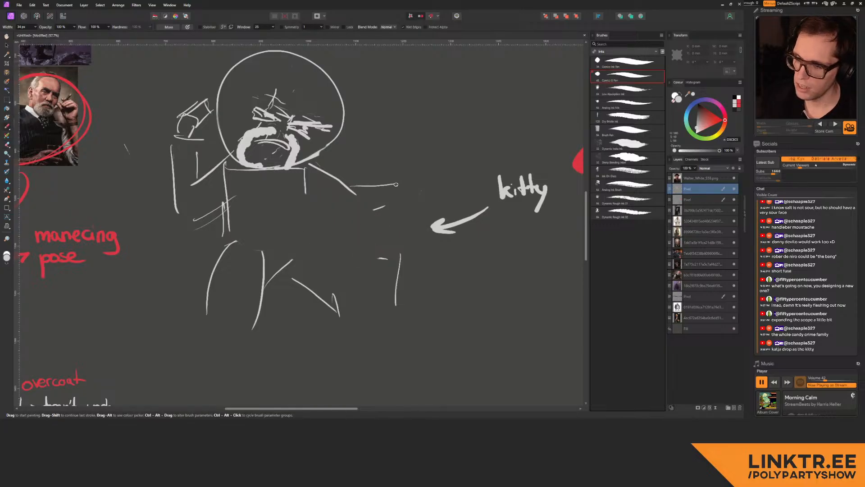
# Step: Sketch an upright sitting cat with ears, face and curled tail above and beside the seated figure
pyautogui.moveTo(397, 185); pyautogui.dragTo(340, 193, button='middle')
pyautogui.moveTo(363, 151); pyautogui.dragTo(314, 221, button='middle')
pyautogui.moveTo(310, 198)
pyautogui.keyDown('ctrl'); pyautogui.keyDown('alt'); pyautogui.mouseDown()
pyautogui.moveTo(322, 185)
pyautogui.moveTo(295, 238)
pyautogui.moveTo(377, 204)
pyautogui.moveTo(329, 116)
pyautogui.moveTo(285, 228)
pyautogui.moveTo(369, 204)
pyautogui.moveTo(338, 163)
pyautogui.moveTo(295, 143)
pyautogui.moveTo(304, 111)
pyautogui.moveTo(349, 118)
pyautogui.mouseUp(); pyautogui.keyUp('alt'); pyautogui.keyUp('ctrl')
pyautogui.hotkey('ctrl', 'z')
pyautogui.moveTo(314, 140); pyautogui.dragTo(334, 142)
pyautogui.click(317, 131)
pyautogui.moveTo(361, 186); pyautogui.dragTo(373, 203)
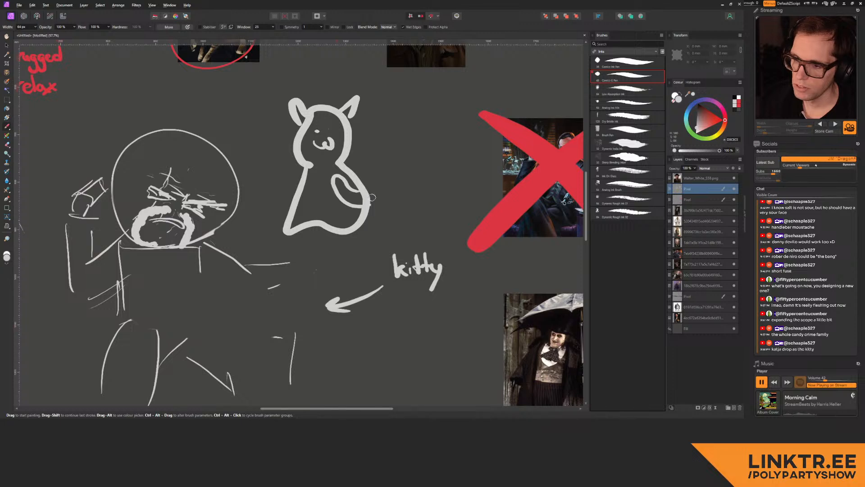
pyautogui.moveTo(341, 208); pyautogui.dragTo(368, 195, button='middle')
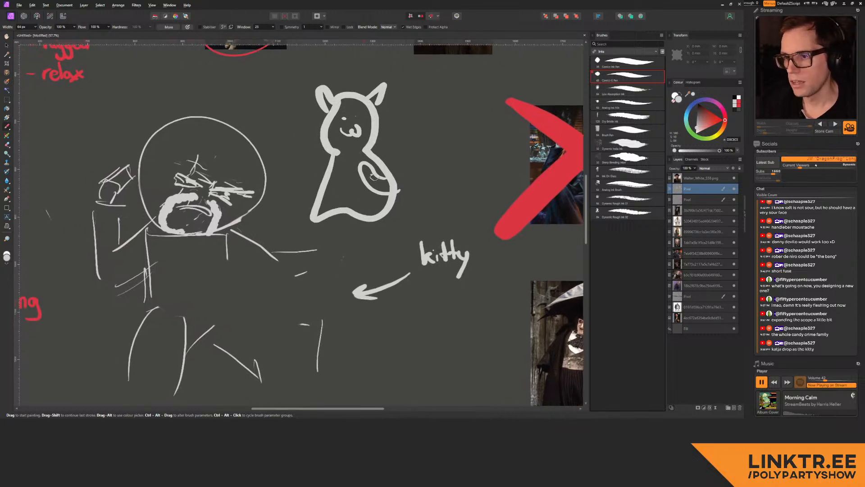
pyautogui.moveTo(323, 236); pyautogui.dragTo(341, 188, button='middle')
# Step: Undo the sitting cat sketch and the erasing of the lying cat
pyautogui.hotkey('ctrl', 'z')
pyautogui.hotkey('ctrl', 'z')
pyautogui.hotkey('ctrl', 'z')
pyautogui.hotkey('ctrl', 'z')
pyautogui.hotkey('ctrl', 'z')
pyautogui.hotkey('ctrl', 'z')
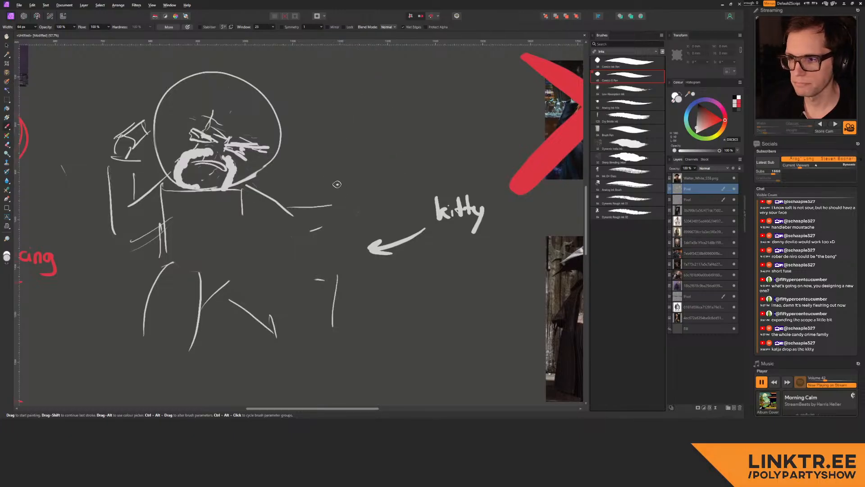
pyautogui.moveTo(222, 271); pyautogui.dragTo(264, 237, button='middle')
pyautogui.keyDown('ctrl'); pyautogui.moveTo(264, 237); pyautogui.dragTo(297, 233); pyautogui.keyUp('ctrl')
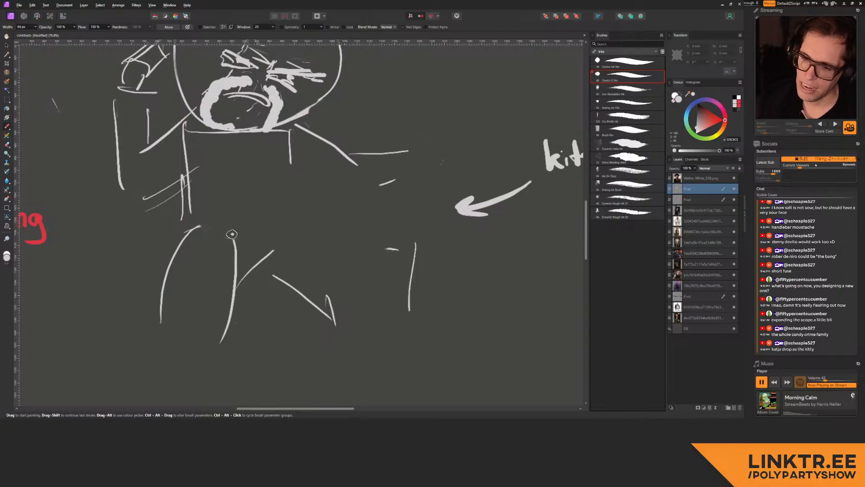
pyautogui.hotkey('ctrl', 'z')
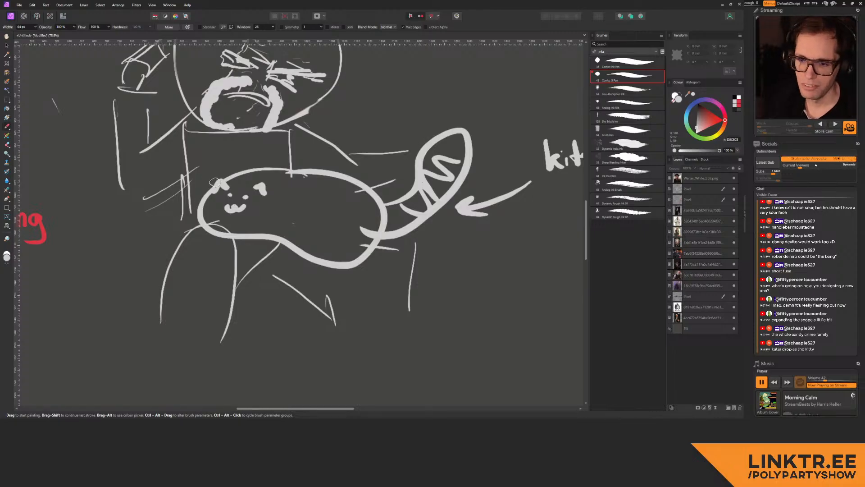
# Step: Add a new pixel layer at the top of the layer stack and name it "e"
pyautogui.hotkey('ctrl', 'shift', 'n')
pyautogui.moveTo(256, 190)
pyautogui.mouseDown()
pyautogui.moveTo(262, 176)
pyautogui.moveTo(269, 189)
pyautogui.mouseUp()
pyautogui.moveTo(328, 199); pyautogui.dragTo(314, 225)
pyautogui.keyDown('ctrl'); pyautogui.moveTo(314, 224); pyautogui.dragTo(201, 218); pyautogui.keyUp('ctrl')
pyautogui.moveTo(288, 222)
pyautogui.keyDown('ctrl'); pyautogui.mouseDown()
pyautogui.moveTo(377, 185)
pyautogui.moveTo(288, 218)
pyautogui.mouseUp(); pyautogui.keyUp('ctrl')
pyautogui.moveTo(417, 230); pyautogui.dragTo(245, 223)
pyautogui.press('e')
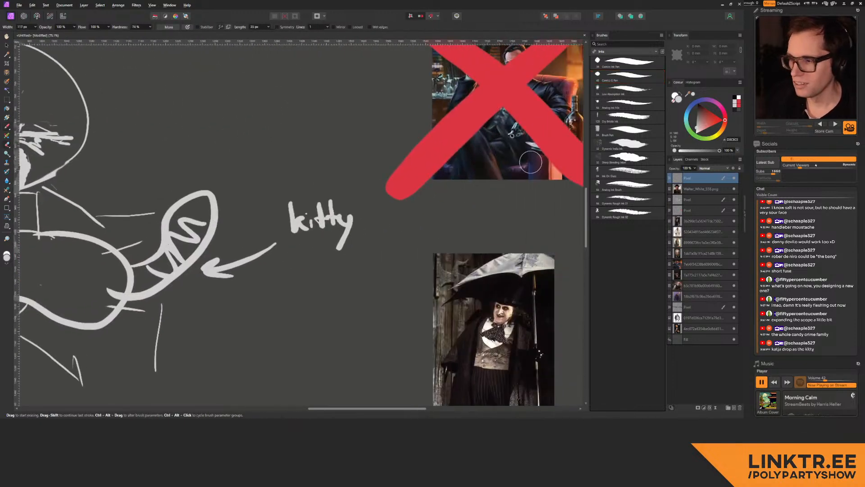
pyautogui.doubleClick(687, 179)
pyautogui.write('e')
pyautogui.click(357, 249)
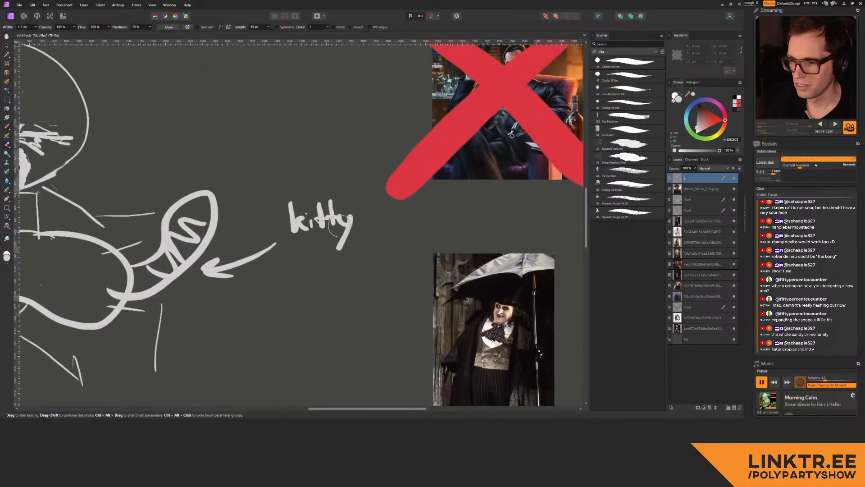
# Step: Handwrite "katja drop cat." beneath the "kitty" note in the same light brush
pyautogui.moveTo(339, 247); pyautogui.dragTo(370, 204)
pyautogui.press('e')
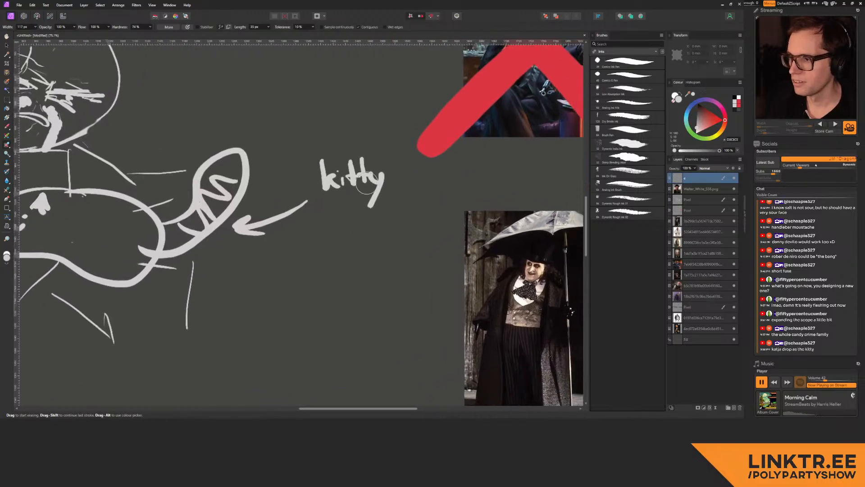
pyautogui.moveTo(268, 239); pyautogui.dragTo(302, 234)
pyautogui.press('b')
pyautogui.moveTo(364, 218)
pyautogui.mouseDown()
pyautogui.moveTo(288, 216)
pyautogui.moveTo(304, 232)
pyautogui.moveTo(320, 193)
pyautogui.moveTo(332, 239)
pyautogui.moveTo(349, 224)
pyautogui.moveTo(359, 235)
pyautogui.moveTo(395, 202)
pyautogui.moveTo(397, 236)
pyautogui.mouseUp()
pyautogui.click(306, 214)
pyautogui.moveTo(399, 230)
pyautogui.mouseDown()
pyautogui.moveTo(415, 221)
pyautogui.moveTo(440, 228)
pyautogui.moveTo(429, 237)
pyautogui.mouseUp()
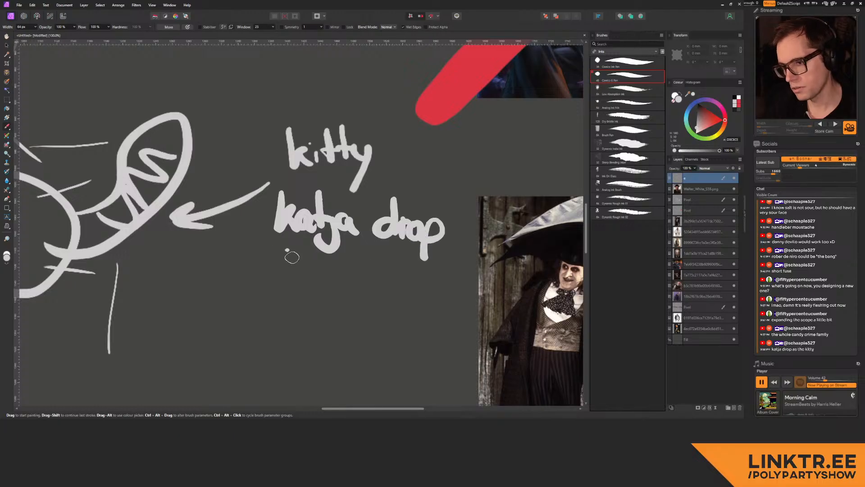
pyautogui.moveTo(278, 264)
pyautogui.mouseDown()
pyautogui.moveTo(281, 282)
pyautogui.moveTo(301, 284)
pyautogui.mouseUp()
pyautogui.moveTo(310, 253); pyautogui.dragTo(311, 286)
pyautogui.moveTo(299, 273); pyautogui.dragTo(321, 272)
pyautogui.click(331, 287)
pyautogui.click(234, 264)
pyautogui.moveTo(258, 261); pyautogui.dragTo(268, 264, button='middle')
pyautogui.moveTo(100, 247)
pyautogui.mouseDown()
pyautogui.moveTo(363, 228)
pyautogui.moveTo(307, 244)
pyautogui.mouseUp()
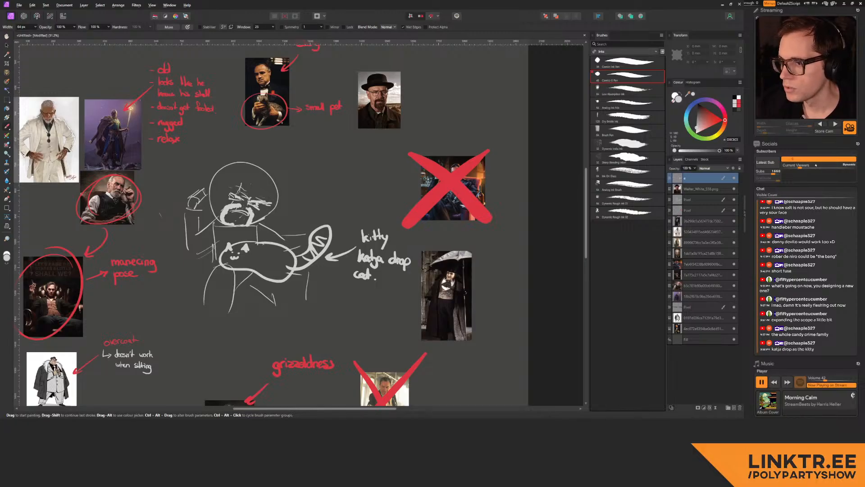
# Step: Paste the Venco Katjesdrop candy bag photo and scale it down over the area beside the cat notes
pyautogui.hotkey('ctrl', 'v')
pyautogui.moveTo(274, 187)
pyautogui.mouseDown(button='middle')
pyautogui.moveTo(167, 119)
pyautogui.moveTo(243, 126)
pyautogui.mouseUp(button='middle')
pyautogui.press('e')
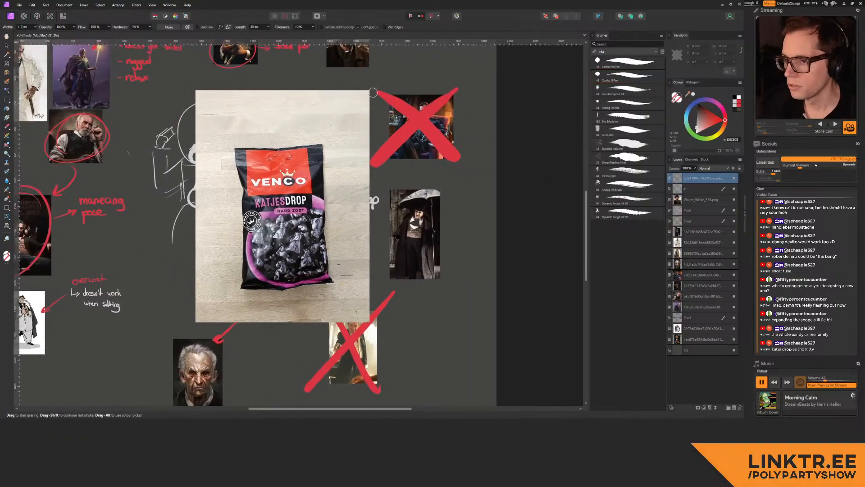
pyautogui.press('c')
pyautogui.press('v')
pyautogui.moveTo(370, 91); pyautogui.dragTo(283, 206)
pyautogui.moveTo(252, 270); pyautogui.dragTo(397, 220)
pyautogui.press('z')
pyautogui.press('v')
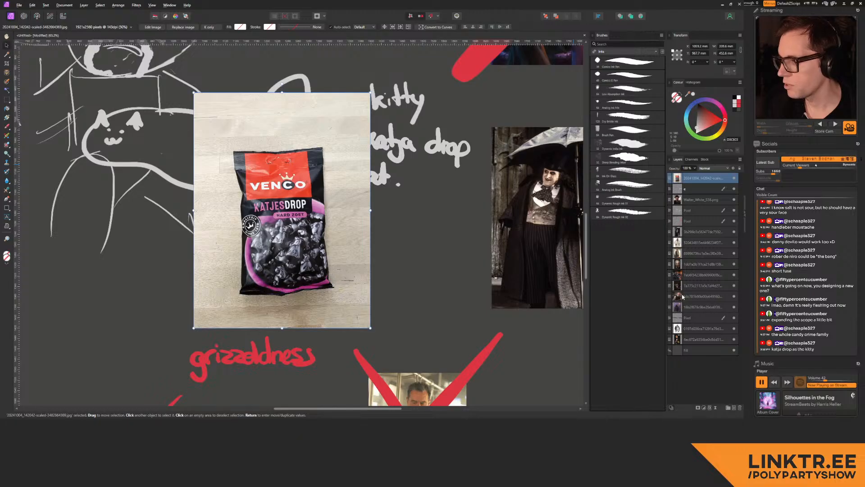
# Step: Erase the wooden tabletop around the candy bag with an enlarged eraser
pyautogui.hotkey('ctrl', 'shift', 'n')
pyautogui.press('e')
pyautogui.press(']')
pyautogui.press(']')
pyautogui.press(']')
pyautogui.press(']')
pyautogui.press(']')
pyautogui.moveTo(180, 108); pyautogui.dragTo(307, 129)
pyautogui.moveTo(279, 158); pyautogui.dragTo(314, 134, button='middle')
pyautogui.moveTo(259, 97)
pyautogui.mouseDown()
pyautogui.moveTo(396, 92)
pyautogui.moveTo(304, 76)
pyautogui.moveTo(259, 82)
pyautogui.mouseUp()
pyautogui.press('e')
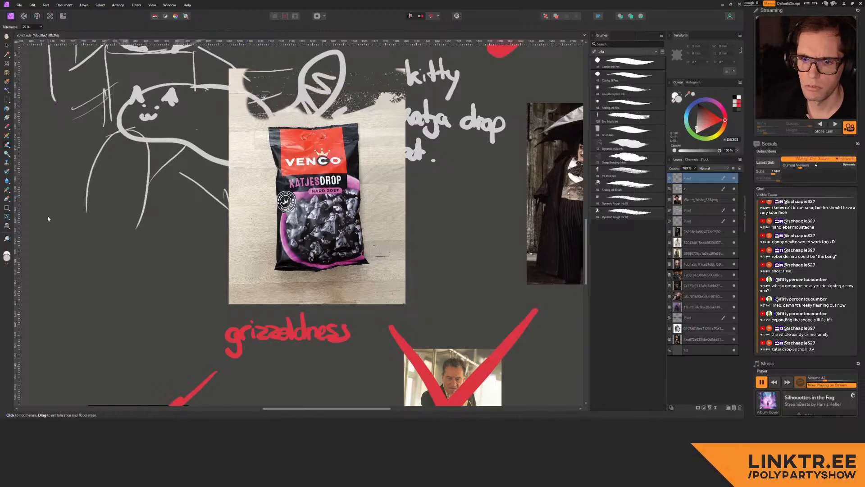
pyautogui.press('e')
pyautogui.moveTo(275, 116)
pyautogui.mouseDown()
pyautogui.moveTo(278, 108)
pyautogui.moveTo(382, 104)
pyautogui.moveTo(262, 89)
pyautogui.moveTo(412, 74)
pyautogui.moveTo(387, 97)
pyautogui.moveTo(381, 119)
pyautogui.moveTo(383, 220)
pyautogui.moveTo(409, 150)
pyautogui.moveTo(407, 304)
pyautogui.moveTo(200, 287)
pyautogui.moveTo(309, 300)
pyautogui.moveTo(230, 170)
pyautogui.moveTo(241, 270)
pyautogui.moveTo(253, 252)
pyautogui.moveTo(263, 130)
pyautogui.mouseUp()
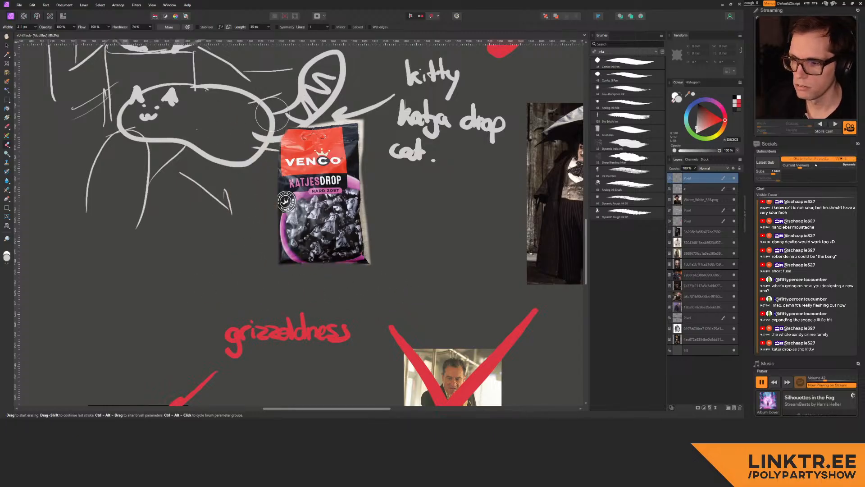
# Step: Move the cut-out candy bag under the "katja drop cat" note and review the whole reference board
pyautogui.press('z')
pyautogui.moveTo(320, 218); pyautogui.dragTo(228, 211)
pyautogui.press('v')
pyautogui.moveTo(316, 199); pyautogui.dragTo(351, 208)
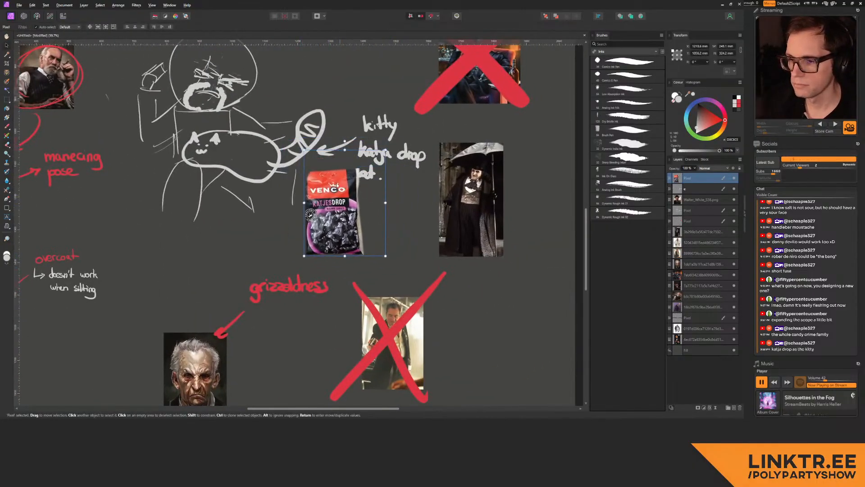
pyautogui.keyDown('ctrl'); pyautogui.scroll(-4, 341, 198); pyautogui.keyUp('ctrl')
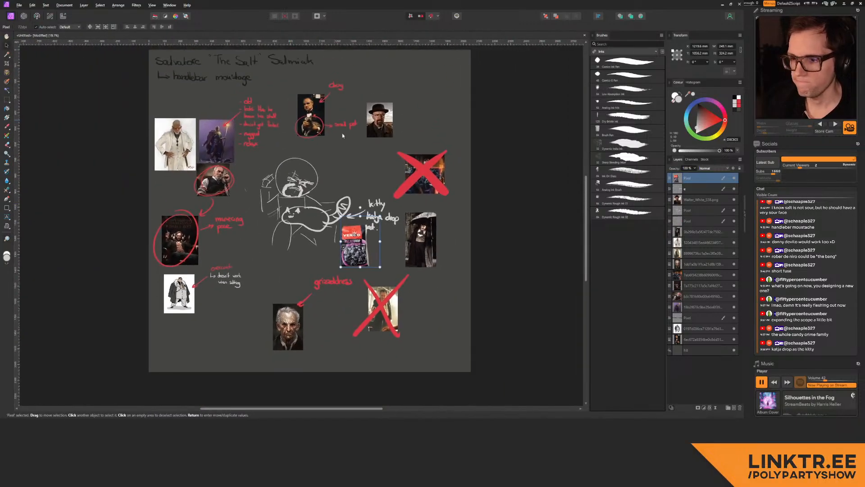
pyautogui.press('alt')
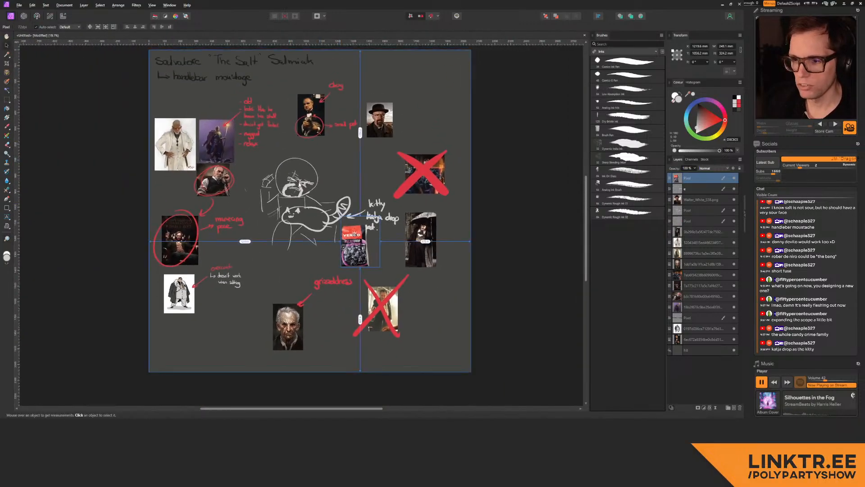
pyautogui.moveTo(327, 172); pyautogui.dragTo(336, 171, button='middle')
pyautogui.press('alt')
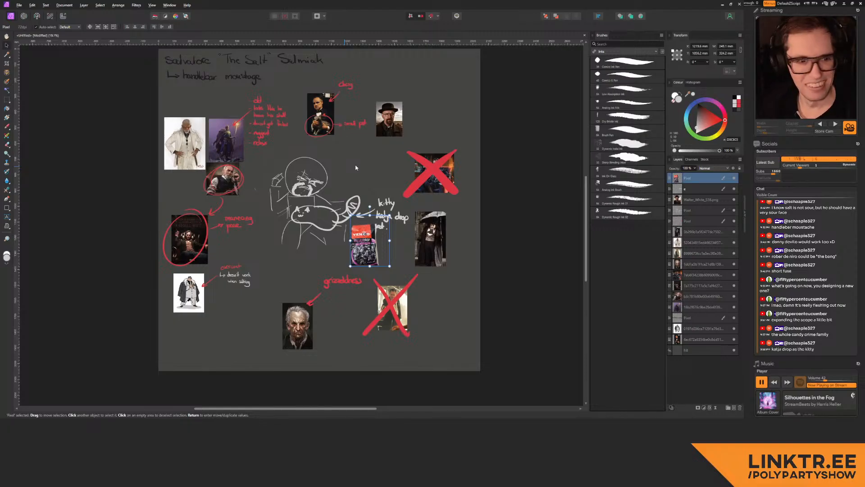
# Step: Switch to ZBrush and make the lollipop character's pink arms the active subtool
pyautogui.hotkey('alt', 'Tab')
pyautogui.moveTo(339, 201); pyautogui.dragTo(366, 203, button='right')
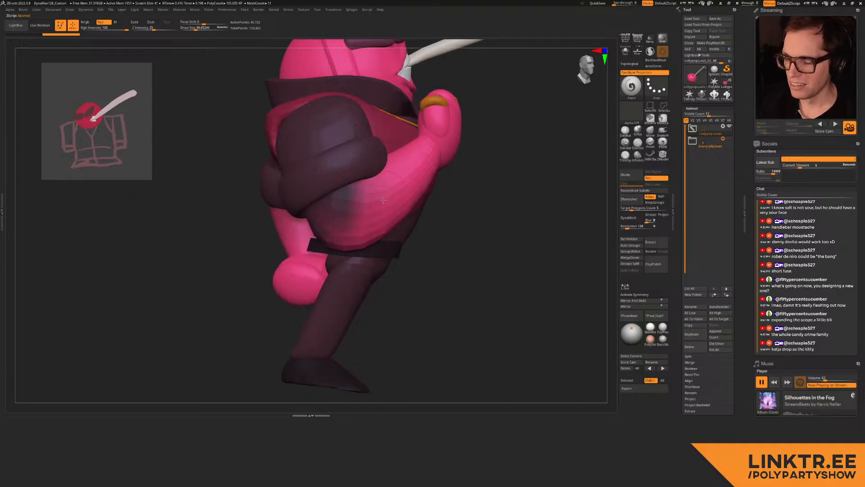
pyautogui.hotkey('shift', 'f')
pyautogui.hotkey('shift', 'f')
pyautogui.keyDown('alt'); pyautogui.click(365, 213); pyautogui.keyUp('alt')
pyautogui.hotkey('shift', 'f')
pyautogui.hotkey('shift', 'f')
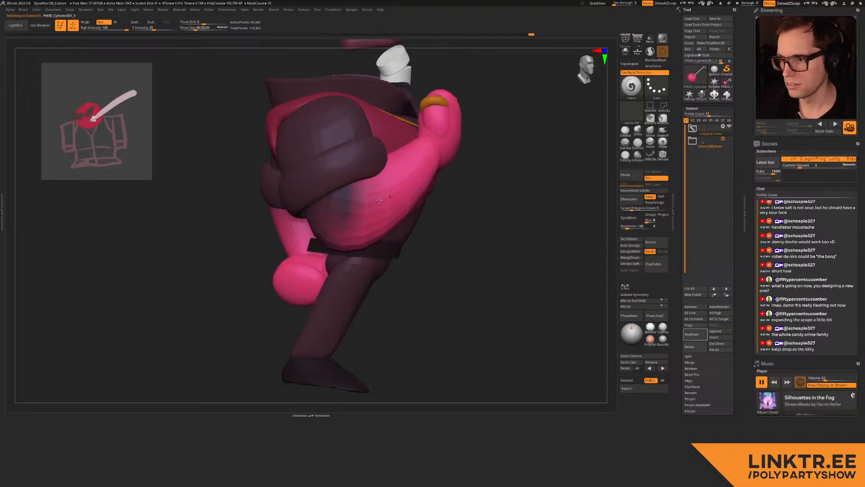
# Step: Check the arm's topology with the polygon frame, set the draw size to about 124 and smooth the forearm near the sleeve
pyautogui.moveTo(483, 225); pyautogui.dragTo(497, 201)
pyautogui.hotkey('shift', 'f')
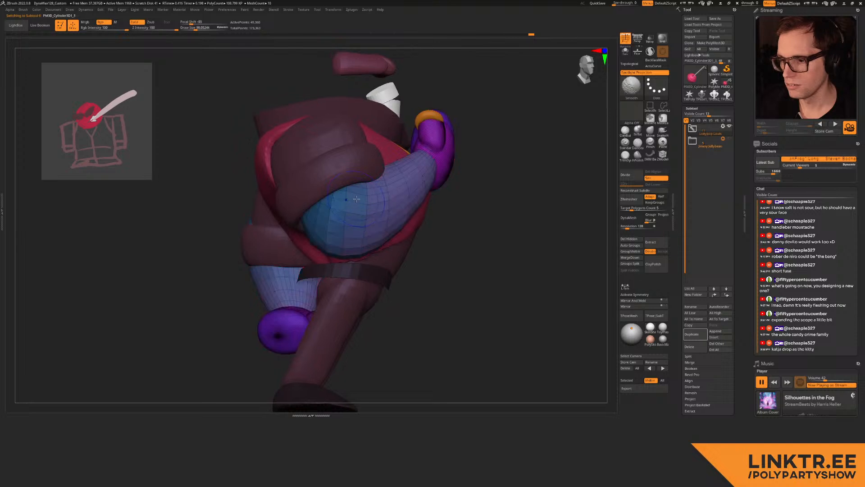
pyautogui.hotkey('shift', 'f')
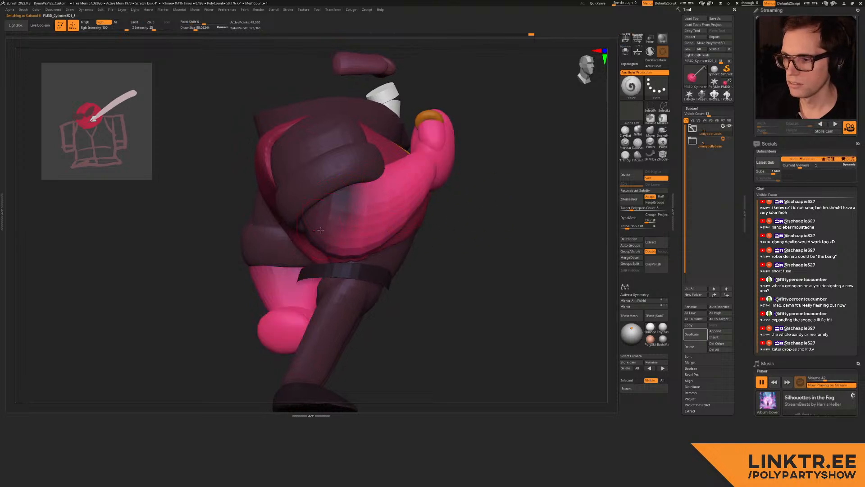
pyautogui.moveTo(320, 227); pyautogui.dragTo(334, 205, button='right')
pyautogui.hotkey('shift', 'f')
pyautogui.hotkey('shift', 'f')
pyautogui.press('s')
pyautogui.moveTo(337, 208); pyautogui.dragTo(340, 208)
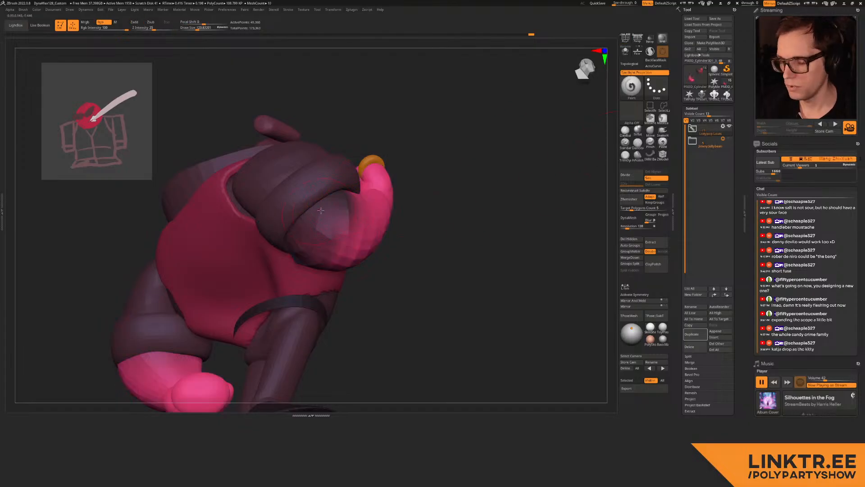
pyautogui.moveTo(415, 196); pyautogui.dragTo(421, 208)
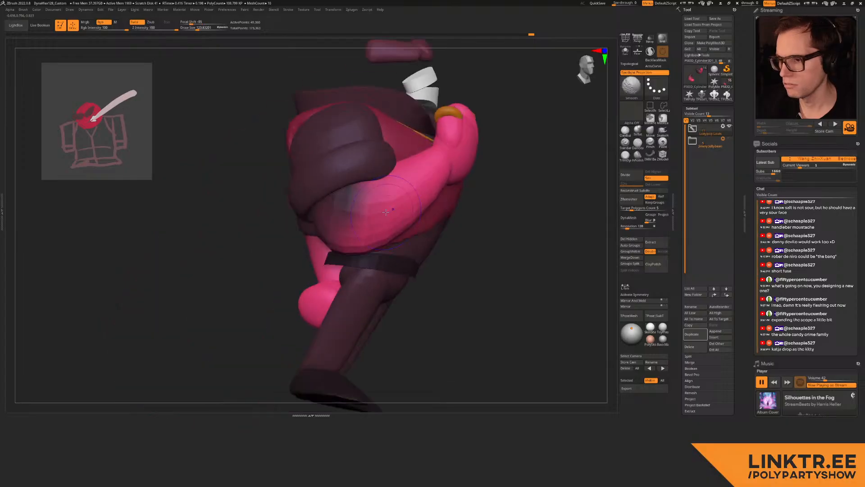
# Step: Clear the mask on the arm subtool and expand the lollipop character's folder in the subtool list
pyautogui.moveTo(518, 135)
pyautogui.keyDown('ctrl'); pyautogui.mouseDown()
pyautogui.moveTo(362, 133)
pyautogui.moveTo(413, 273)
pyautogui.mouseUp(); pyautogui.keyUp('ctrl')
pyautogui.keyDown('ctrl'); pyautogui.moveTo(538, 177); pyautogui.dragTo(546, 184); pyautogui.keyUp('ctrl')
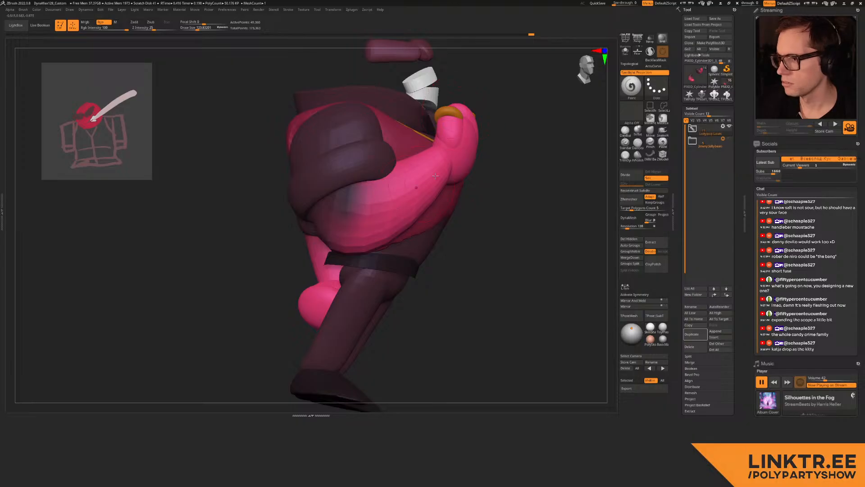
pyautogui.click(693, 128)
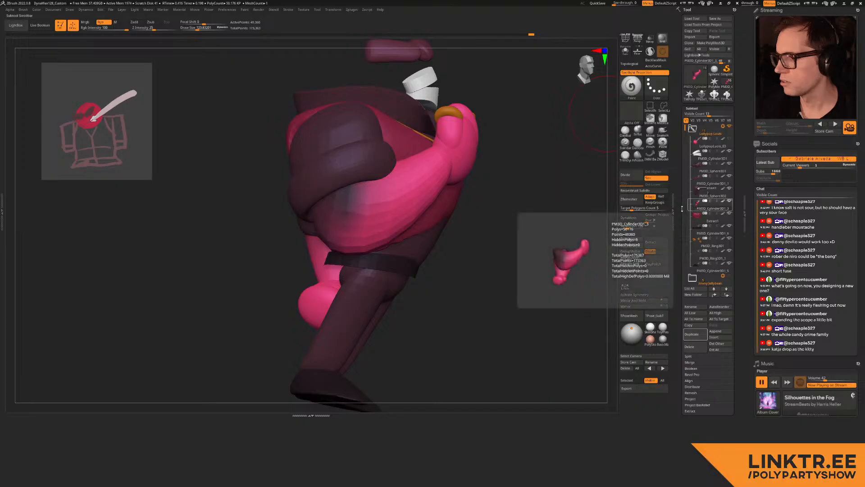
pyautogui.hotkey('shift', 'f')
pyautogui.hotkey('shift', 'f')
pyautogui.keyDown('alt'); pyautogui.moveTo(424, 205); pyautogui.dragTo(385, 186, button='right'); pyautogui.keyUp('alt')
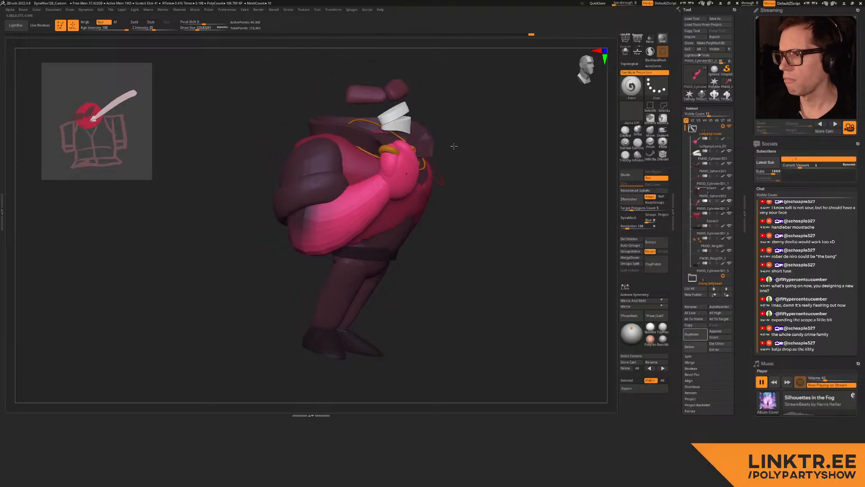
# Step: Rework the surface of the raised pink forearm around the elbow, undoing the first stroke
pyautogui.moveTo(288, 234); pyautogui.dragTo(314, 244)
pyautogui.hotkey('ctrl', 'z')
pyautogui.moveTo(289, 220); pyautogui.dragTo(315, 221, button='right')
pyautogui.moveTo(303, 227); pyautogui.dragTo(310, 219)
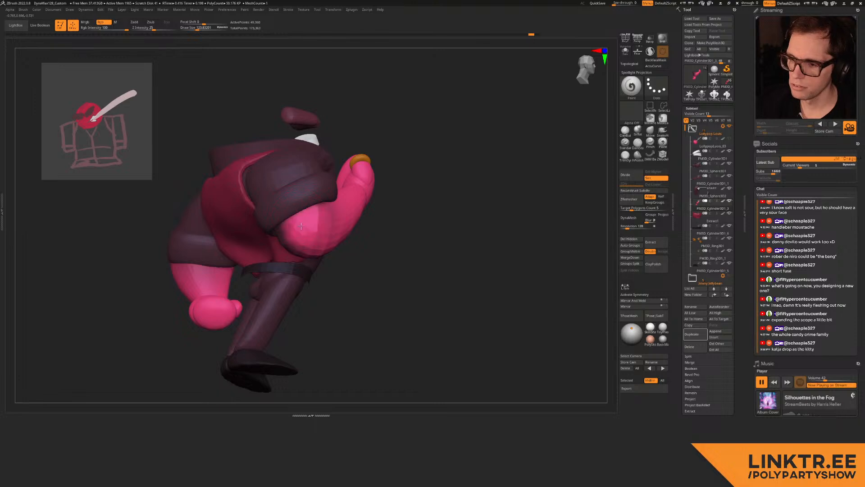
pyautogui.moveTo(310, 219); pyautogui.dragTo(343, 243, button='right')
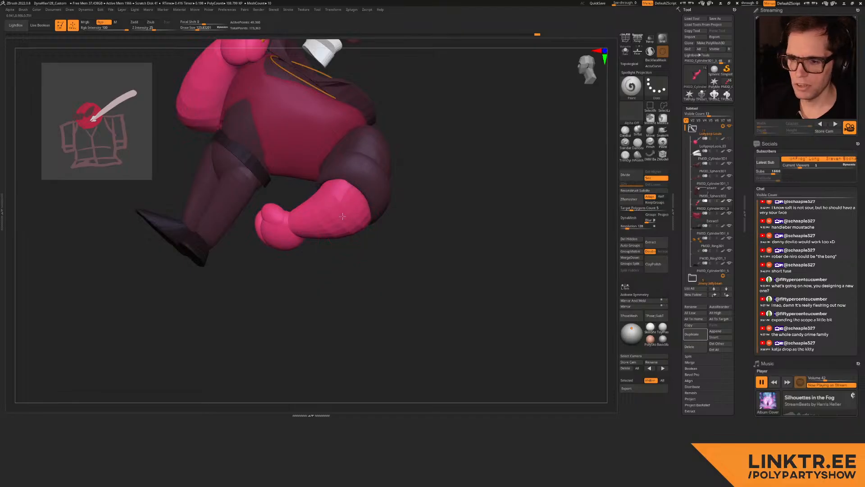
# Step: Turn the character's head and lollipop stick visible again and check the full figure from several angles
pyautogui.moveTo(349, 202); pyautogui.dragTo(392, 203, button='right')
pyautogui.click(730, 139)
pyautogui.moveTo(253, 203); pyautogui.dragTo(366, 192, button='right')
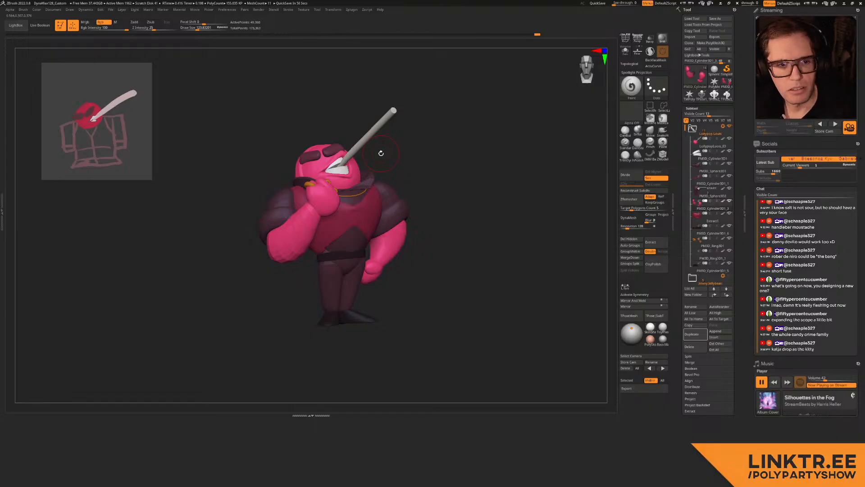
pyautogui.moveTo(380, 154); pyautogui.dragTo(450, 153, button='right')
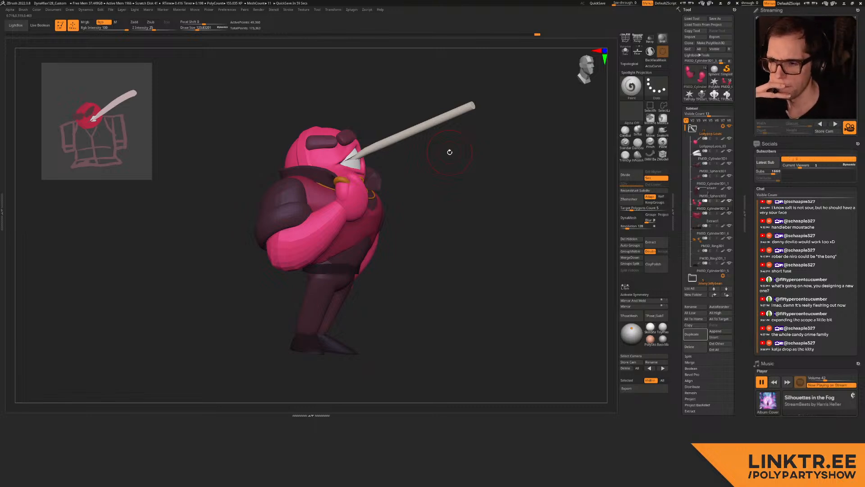
pyautogui.moveTo(450, 152); pyautogui.dragTo(456, 178, button='right')
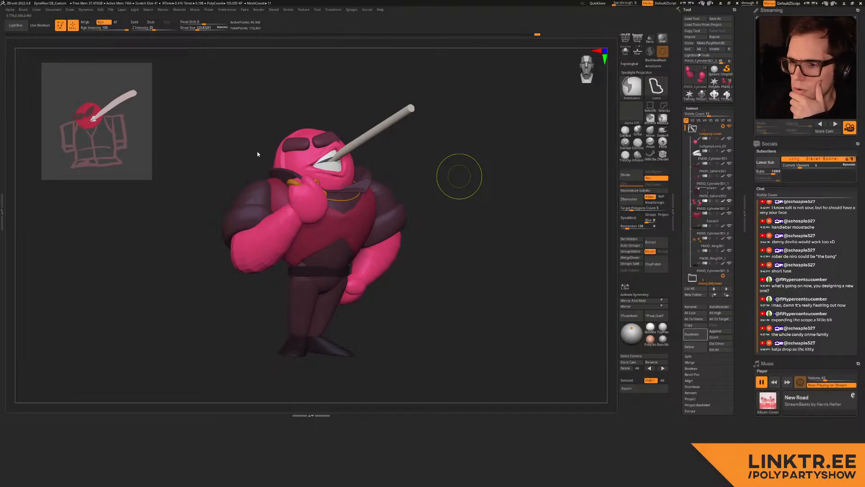
# Step: Save the sculpt and switch back to the reference board in Affinity Photo
pyautogui.hotkey('ctrl', 's')
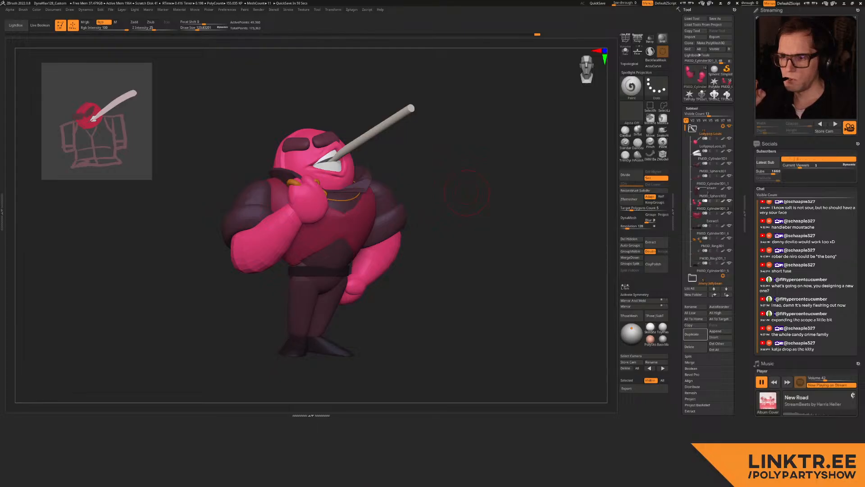
pyautogui.hotkey('alt', 'Tab')
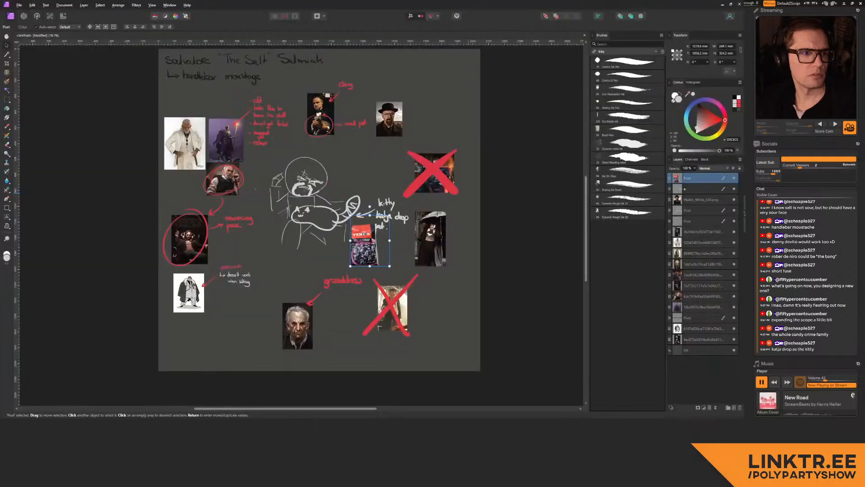
# Step: Examine the boss and cat sketch beside the licorice bag reference, and switch back to the ZBrush sculpt
pyautogui.moveTo(311, 185); pyautogui.dragTo(467, 164)
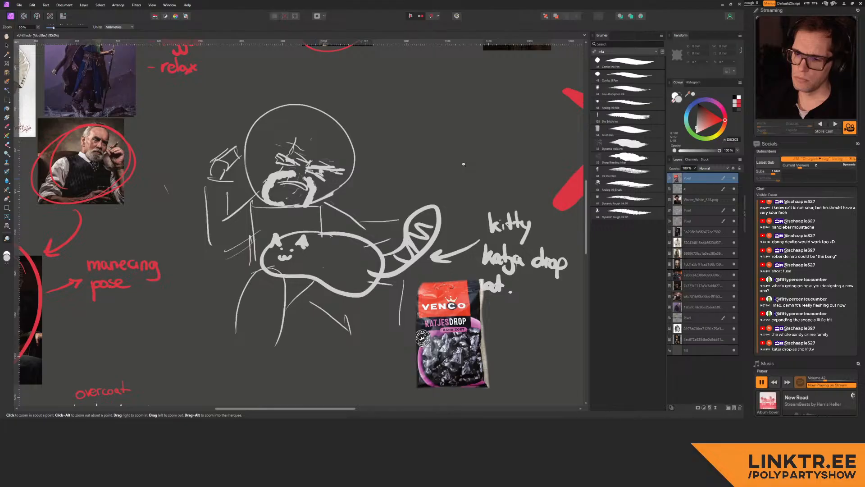
pyautogui.keyDown('ctrl'); pyautogui.moveTo(463, 164); pyautogui.dragTo(307, 170); pyautogui.keyUp('ctrl')
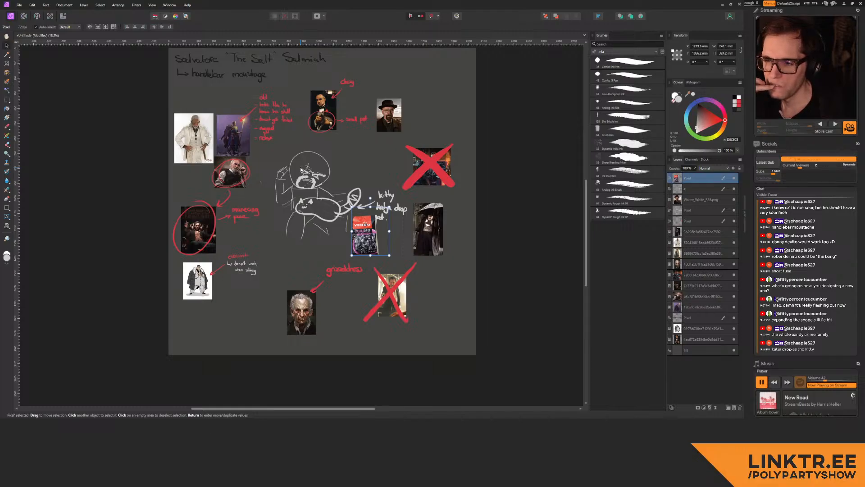
pyautogui.moveTo(317, 171); pyautogui.dragTo(341, 174)
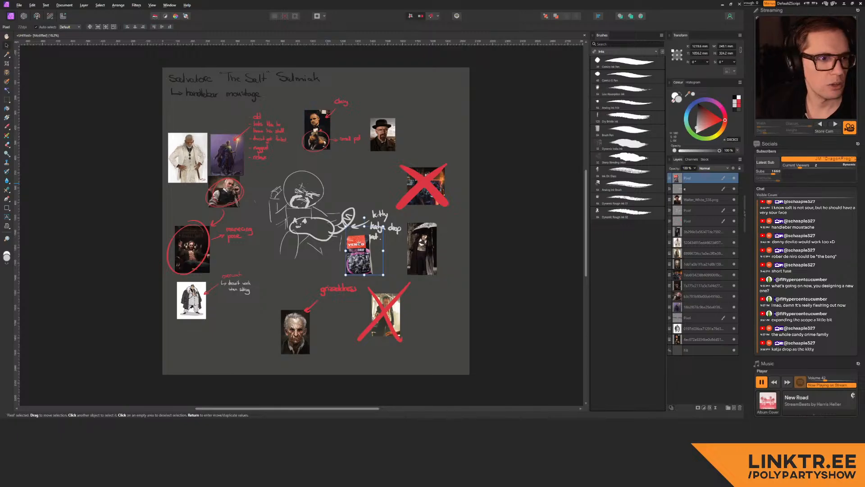
pyautogui.hotkey('alt', 'Tab')
pyautogui.moveTo(403, 154); pyautogui.dragTo(396, 155, button='right')
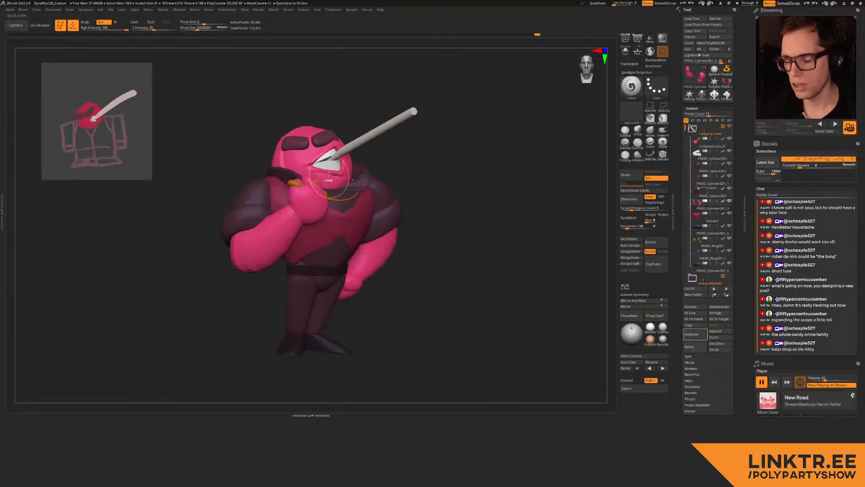
# Step: Hide the reference image and shift the eyebrows sideways on the lollipop character's face
pyautogui.hotkey('shift', 'z')
pyautogui.moveTo(331, 186); pyautogui.dragTo(280, 156, button='right')
pyautogui.keyDown('alt'); pyautogui.click(298, 150); pyautogui.keyUp('alt')
pyautogui.press('w')
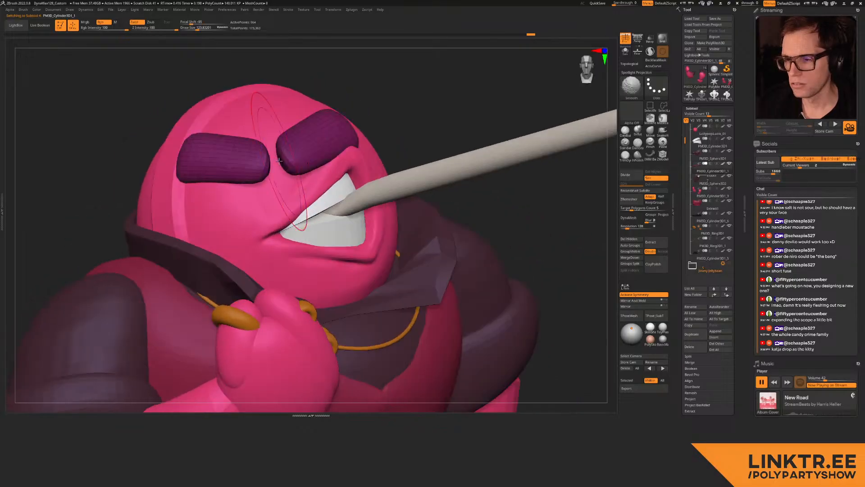
pyautogui.click(281, 157)
pyautogui.moveTo(282, 158); pyautogui.dragTo(304, 158)
pyautogui.press('q')
pyautogui.keyDown('ctrl'); pyautogui.moveTo(303, 177); pyautogui.dragTo(318, 166, button='right'); pyautogui.keyUp('ctrl')
pyautogui.hotkey('shift', 'f')
pyautogui.moveTo(401, 145); pyautogui.dragTo(391, 137, button='right')
pyautogui.keyDown('ctrl'); pyautogui.moveTo(307, 147); pyautogui.dragTo(296, 168, button='right'); pyautogui.keyUp('ctrl')
# Step: Select the dark puffed sleeve and reshape its shoulder outline with the Move brush, undoing the unwanted stroke
pyautogui.moveTo(384, 125)
pyautogui.mouseDown(button='right')
pyautogui.moveTo(402, 130)
pyautogui.moveTo(386, 132)
pyautogui.moveTo(384, 149)
pyautogui.moveTo(366, 145)
pyautogui.moveTo(395, 141)
pyautogui.moveTo(298, 144)
pyautogui.moveTo(286, 188)
pyautogui.moveTo(243, 230)
pyautogui.mouseUp(button='right')
pyautogui.keyDown('alt'); pyautogui.click(226, 285); pyautogui.keyUp('alt')
pyautogui.keyDown('shift'); pyautogui.moveTo(242, 217); pyautogui.dragTo(290, 231); pyautogui.keyUp('shift')
pyautogui.moveTo(334, 211)
pyautogui.mouseDown(button='right')
pyautogui.moveTo(280, 153)
pyautogui.moveTo(402, 148)
pyautogui.moveTo(377, 152)
pyautogui.moveTo(377, 218)
pyautogui.moveTo(332, 149)
pyautogui.moveTo(328, 176)
pyautogui.moveTo(332, 168)
pyautogui.mouseUp(button='right')
pyautogui.keyDown('alt'); pyautogui.click(347, 169); pyautogui.keyUp('alt')
pyautogui.click(650, 131)
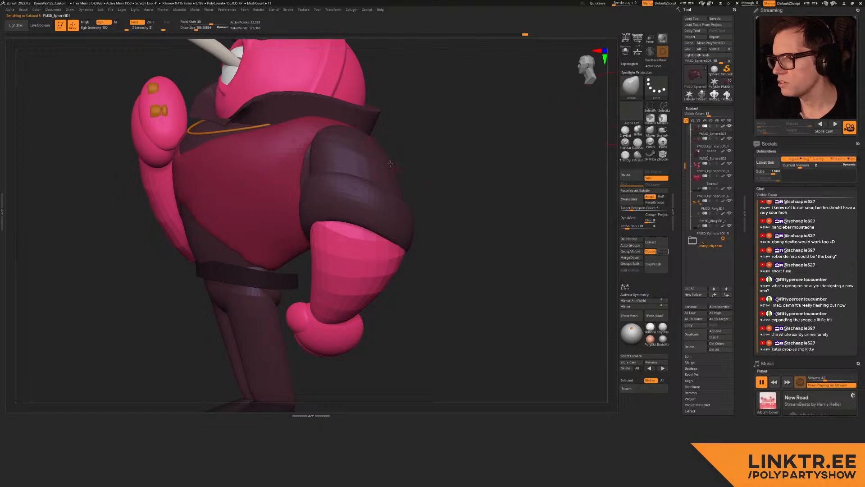
pyautogui.moveTo(393, 163); pyautogui.dragTo(399, 159, button='right')
pyautogui.moveTo(389, 137)
pyautogui.mouseDown()
pyautogui.moveTo(384, 151)
pyautogui.moveTo(399, 137)
pyautogui.mouseUp()
pyautogui.press('s')
pyautogui.hotkey('ctrl', 'z')
pyautogui.press('s')
pyautogui.moveTo(345, 139); pyautogui.dragTo(352, 144)
# Step: Push the sleeve's contour from several angles with the Move brush, adjusting the brush size between strokes
pyautogui.moveTo(422, 157); pyautogui.dragTo(217, 166, button='right')
pyautogui.moveTo(227, 155); pyautogui.dragTo(253, 134)
pyautogui.moveTo(231, 220); pyautogui.dragTo(236, 219)
pyautogui.moveTo(236, 219)
pyautogui.keyDown('ctrl'); pyautogui.mouseDown(button='right')
pyautogui.moveTo(267, 157)
pyautogui.moveTo(356, 158)
pyautogui.moveTo(350, 139)
pyautogui.mouseUp(button='right'); pyautogui.keyUp('ctrl')
pyautogui.moveTo(349, 138); pyautogui.dragTo(313, 176, button='right')
pyautogui.press('s')
pyautogui.moveTo(299, 155); pyautogui.dragTo(303, 151)
pyautogui.moveTo(313, 142); pyautogui.dragTo(296, 151, button='right')
pyautogui.press('s')
pyautogui.moveTo(298, 150); pyautogui.dragTo(309, 134)
pyautogui.press('s')
pyautogui.moveTo(290, 152); pyautogui.dragTo(162, 243, button='right')
# Step: Refine the lower rim of the puffed sleeve around the forearm with small Move brush strokes
pyautogui.press('s')
pyautogui.moveTo(159, 245); pyautogui.dragTo(156, 245)
pyautogui.moveTo(167, 225)
pyautogui.mouseDown(button='right')
pyautogui.moveTo(246, 165)
pyautogui.moveTo(239, 208)
pyautogui.moveTo(196, 214)
pyautogui.mouseUp(button='right')
pyautogui.press('s')
pyautogui.moveTo(195, 216); pyautogui.dragTo(198, 217)
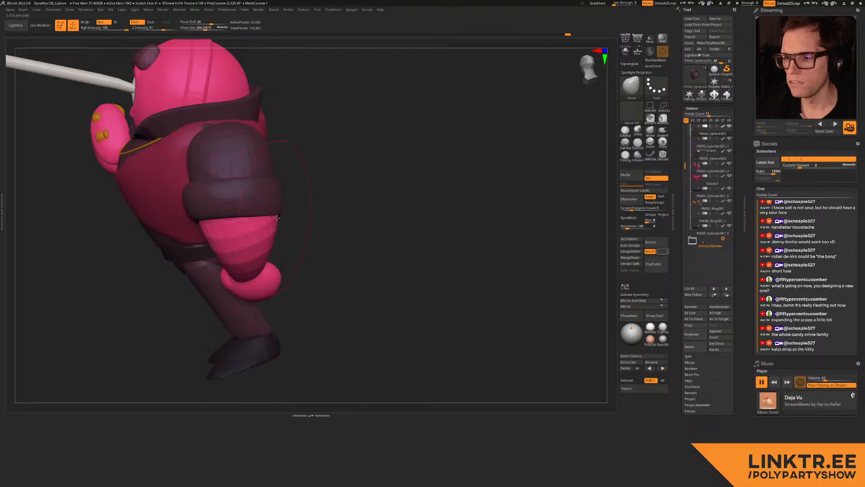
# Step: Select the lowered pink forearm and, viewed from below, push its elbow side further inside the sleeve opening
pyautogui.keyDown('ctrl'); pyautogui.moveTo(239, 218); pyautogui.dragTo(229, 181, button='right'); pyautogui.keyUp('ctrl')
pyautogui.moveTo(229, 181); pyautogui.dragTo(368, 119, button='right')
pyautogui.moveTo(398, 226)
pyautogui.keyDown('ctrl'); pyautogui.mouseDown(button='right')
pyautogui.moveTo(391, 191)
pyautogui.moveTo(367, 168)
pyautogui.moveTo(370, 144)
pyautogui.moveTo(381, 187)
pyautogui.moveTo(399, 206)
pyautogui.moveTo(384, 198)
pyautogui.mouseUp(button='right'); pyautogui.keyUp('ctrl')
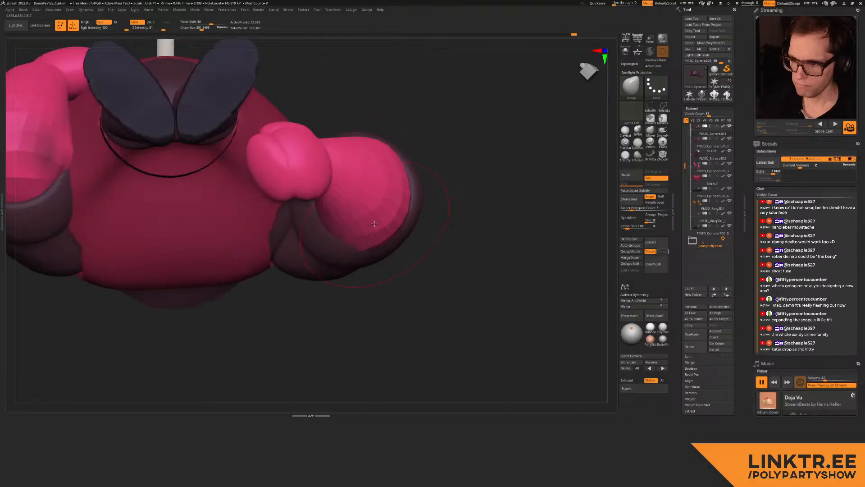
pyautogui.keyDown('alt'); pyautogui.click(361, 242); pyautogui.keyUp('alt')
pyautogui.moveTo(361, 242)
pyautogui.mouseDown()
pyautogui.moveTo(361, 250)
pyautogui.moveTo(370, 228)
pyautogui.mouseUp()
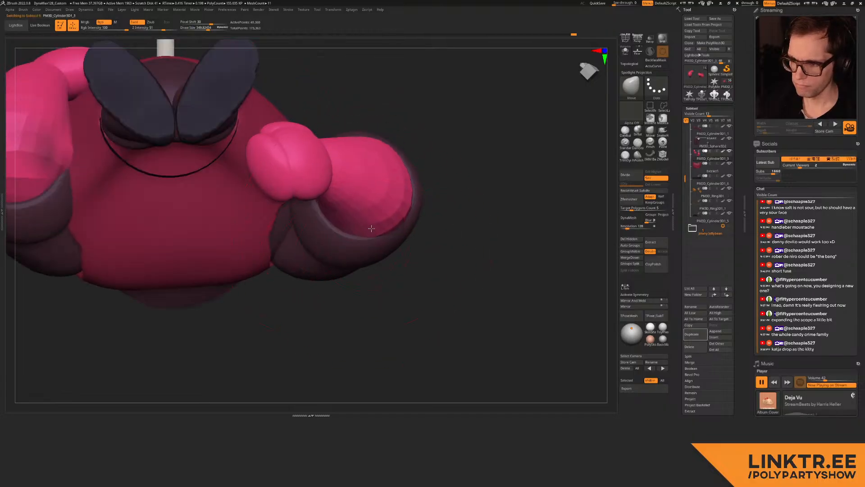
# Step: Check the full figure's silhouette and pose from the front and both three-quarter sides
pyautogui.moveTo(386, 185); pyautogui.dragTo(434, 176, button='right')
pyautogui.moveTo(411, 236); pyautogui.dragTo(415, 168, button='right')
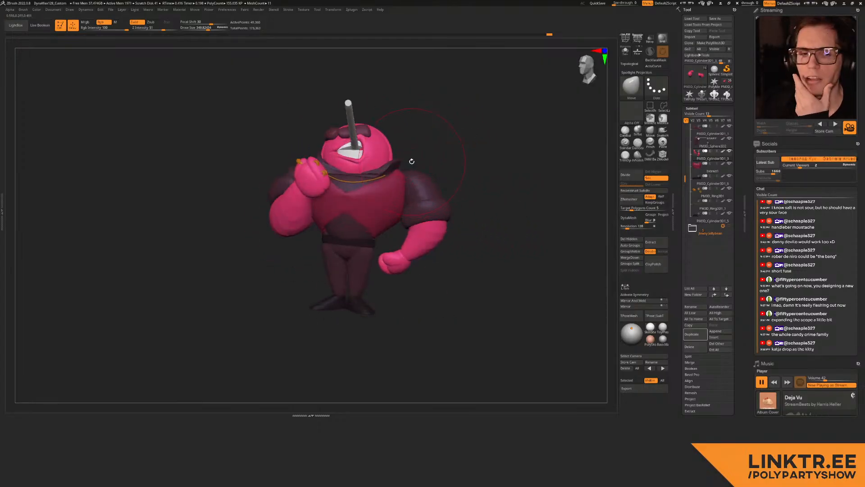
pyautogui.moveTo(394, 165); pyautogui.dragTo(407, 166, button='right')
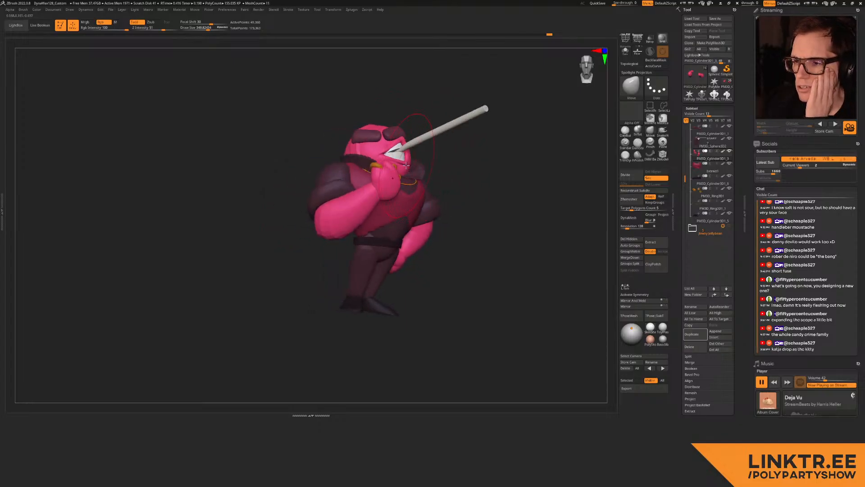
pyautogui.moveTo(420, 127); pyautogui.dragTo(369, 171, button='right')
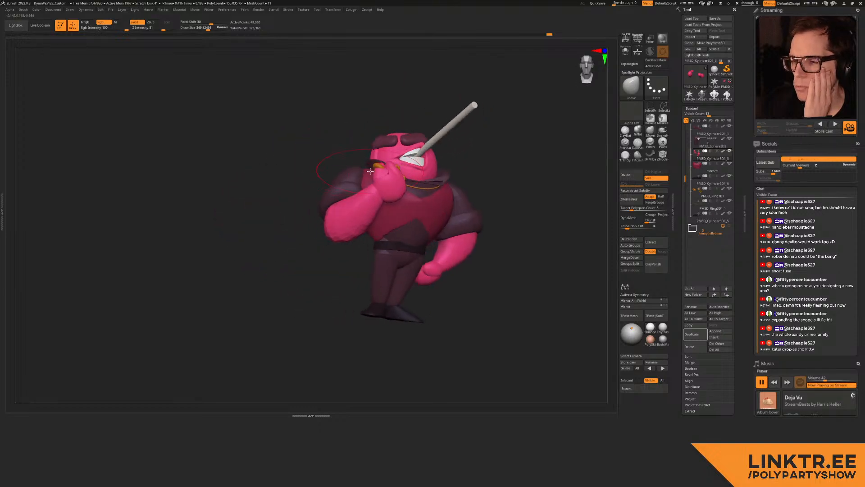
pyautogui.moveTo(468, 167)
pyautogui.mouseDown(button='right')
pyautogui.moveTo(462, 177)
pyautogui.moveTo(482, 159)
pyautogui.mouseUp(button='right')
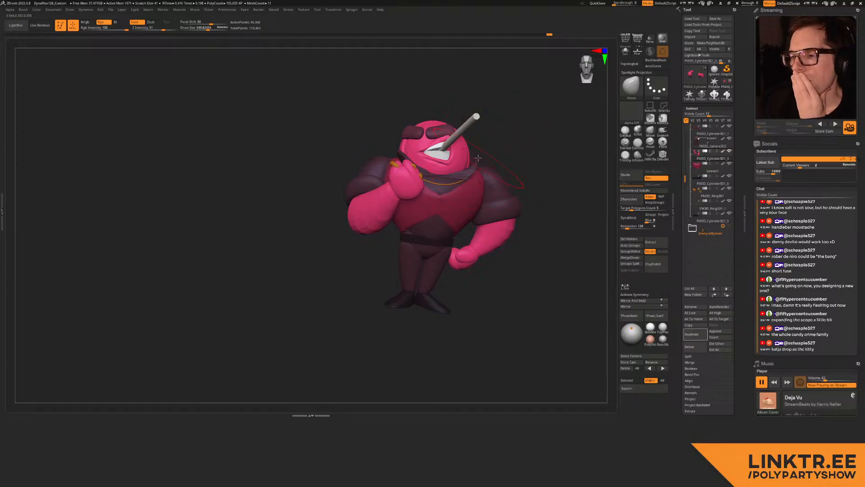
pyautogui.rightClick(452, 246)
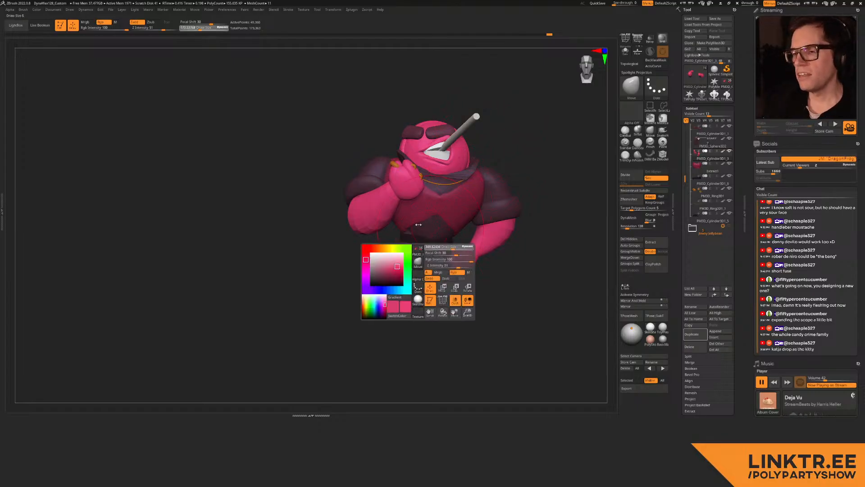
# Step: Select the trousers, sample a colour from the dark sleeve and lower the RGB intensity for a partial tint
pyautogui.moveTo(455, 247)
pyautogui.keyDown('alt'); pyautogui.mouseDown(button='right')
pyautogui.moveTo(444, 218)
pyautogui.moveTo(416, 239)
pyautogui.moveTo(389, 211)
pyautogui.moveTo(413, 180)
pyautogui.moveTo(455, 155)
pyautogui.mouseUp(button='right'); pyautogui.keyUp('alt')
pyautogui.keyDown('alt'); pyautogui.click(378, 227); pyautogui.keyUp('alt')
pyautogui.hotkey('shift', 'f')
pyautogui.hotkey('shift', 'f')
pyautogui.press('c')
pyautogui.click(468, 174)
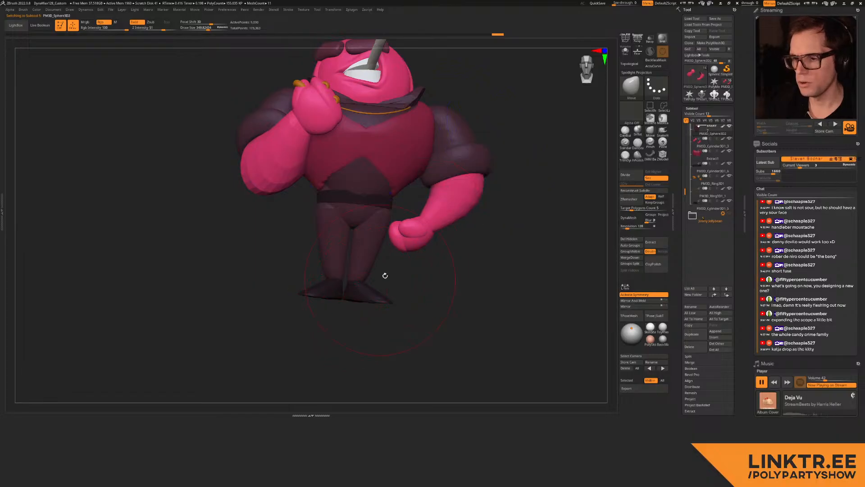
pyautogui.click(110, 28)
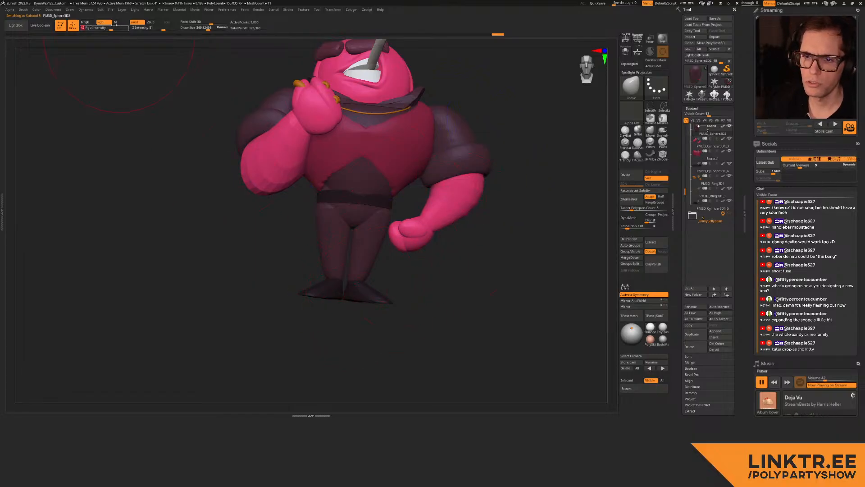
pyautogui.moveTo(182, 221); pyautogui.dragTo(180, 224)
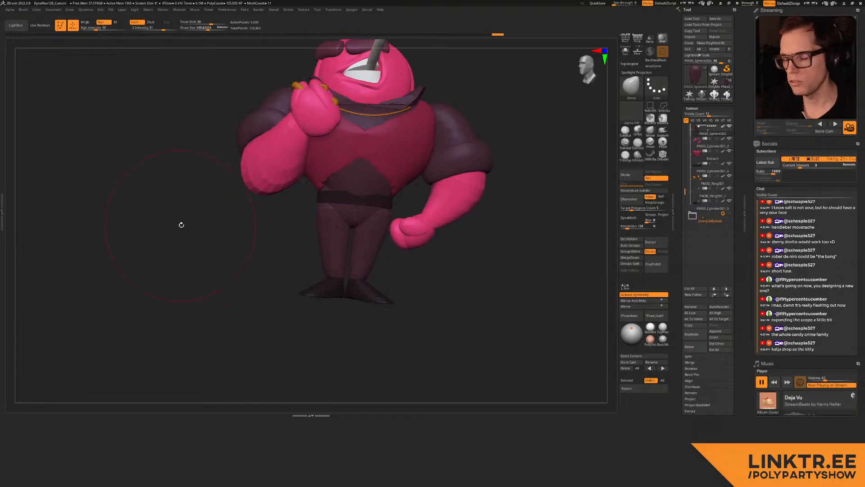
# Step: Sample a dark colour from the figure and fill the trousers with it at the reduced intensity
pyautogui.press('c')
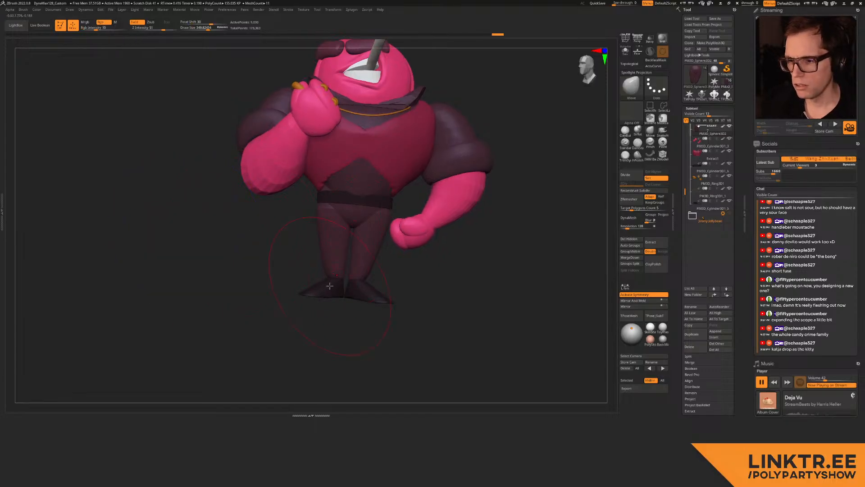
pyautogui.press('c')
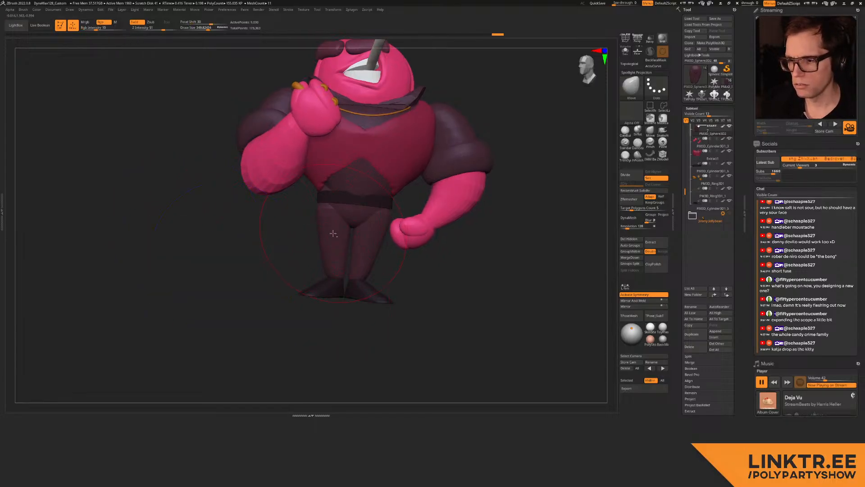
pyautogui.press('c')
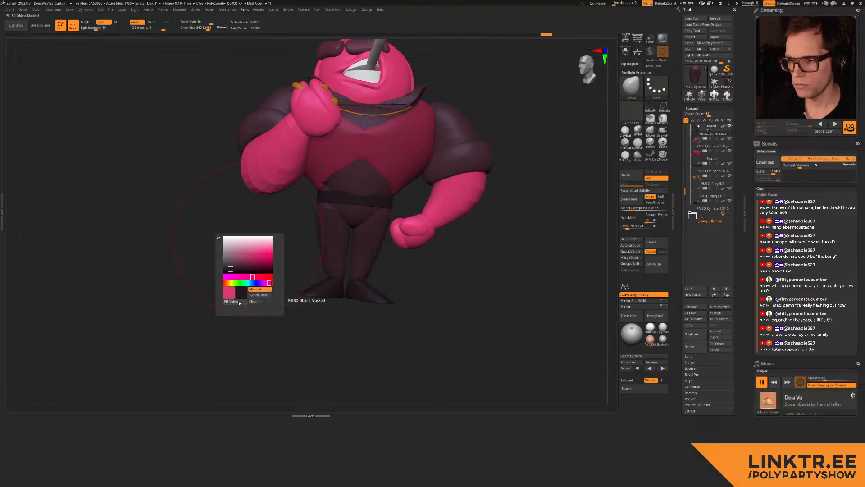
pyautogui.moveTo(256, 206)
pyautogui.mouseDown()
pyautogui.moveTo(277, 215)
pyautogui.moveTo(278, 196)
pyautogui.mouseUp()
pyautogui.moveTo(278, 195)
pyautogui.mouseDown()
pyautogui.moveTo(293, 195)
pyautogui.moveTo(284, 213)
pyautogui.mouseUp()
pyautogui.hotkey('shift', 'c')
pyautogui.click(269, 281)
# Step: Select the puffed sleeves and tint them by filling the object with the chosen colour
pyautogui.keyDown('alt'); pyautogui.click(326, 146); pyautogui.keyUp('alt')
pyautogui.press('shift')
pyautogui.hotkey('shift', 'c')
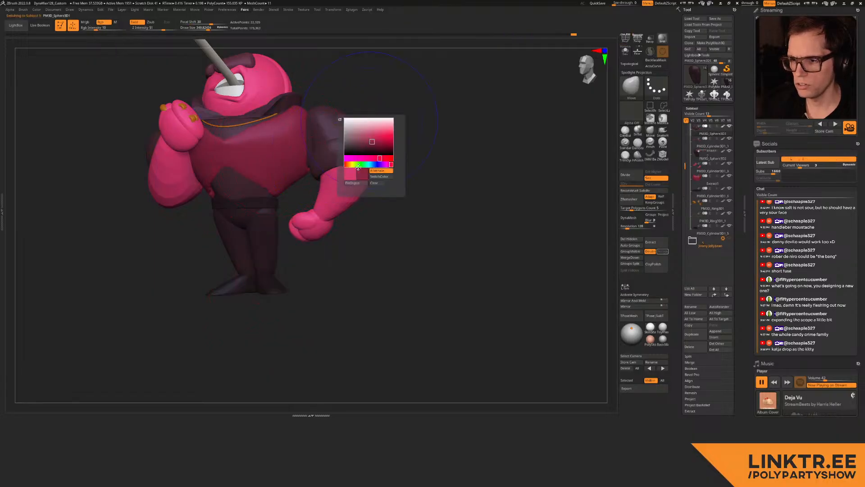
pyautogui.click(356, 184)
pyautogui.moveTo(357, 185); pyautogui.dragTo(300, 186)
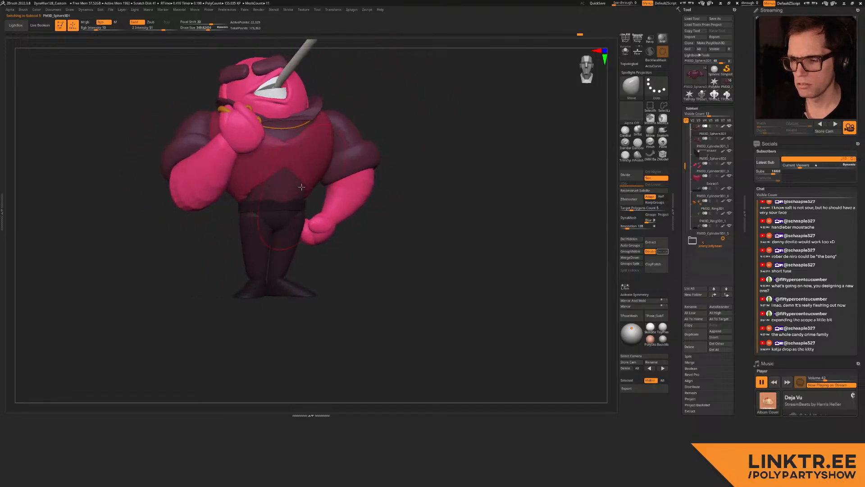
# Step: Select the torso garment's subtool and add a cube primitive as a new subtool
pyautogui.press('ctrl')
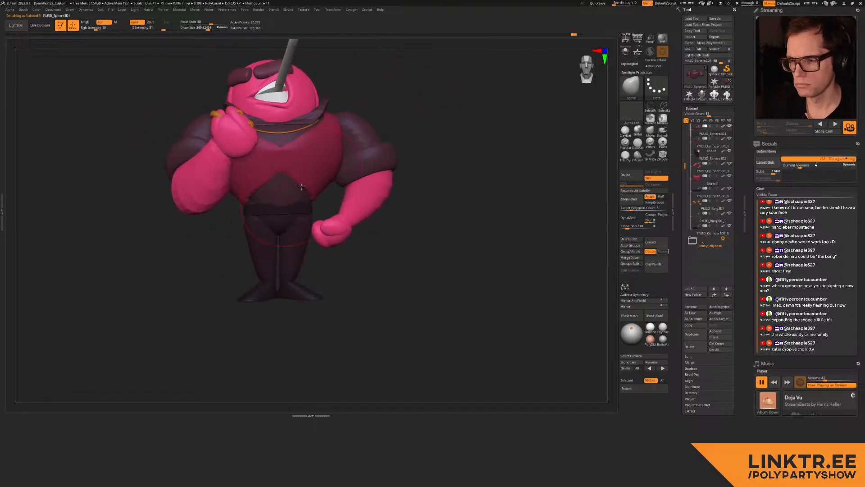
pyautogui.moveTo(301, 185); pyautogui.dragTo(316, 158, button='right')
pyautogui.moveTo(315, 158)
pyautogui.mouseDown(button='right')
pyautogui.moveTo(383, 158)
pyautogui.moveTo(335, 156)
pyautogui.moveTo(325, 166)
pyautogui.mouseUp(button='right')
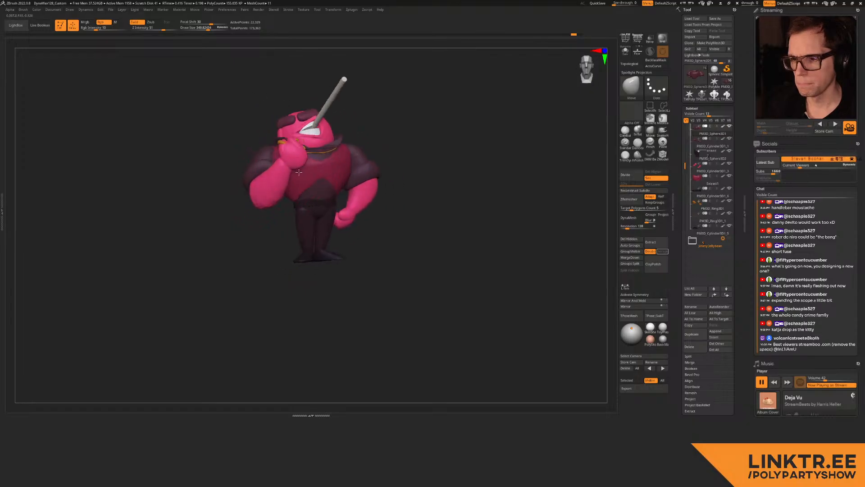
pyautogui.moveTo(300, 173); pyautogui.dragTo(462, 163, button='right')
pyautogui.keyDown('alt'); pyautogui.click(310, 181); pyautogui.keyUp('alt')
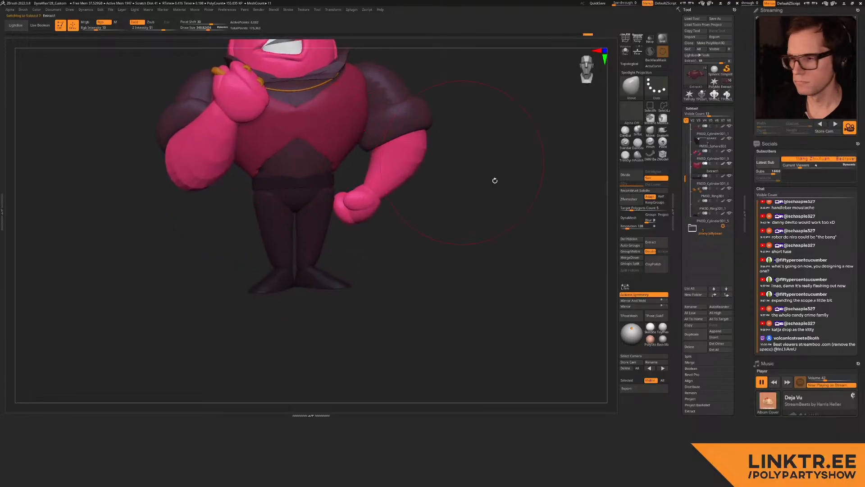
pyautogui.click(729, 336)
pyautogui.click(516, 317)
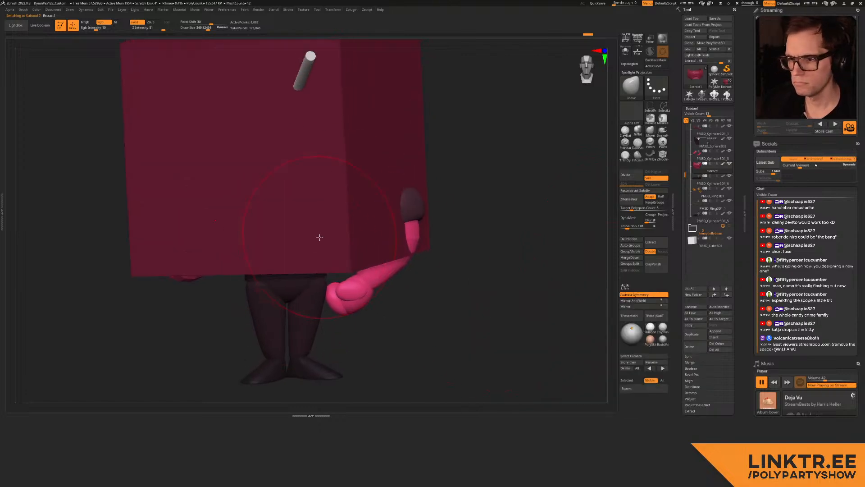
# Step: Select the new cube, scale it down to a small block and move it near the character's waist
pyautogui.press('w')
pyautogui.moveTo(325, 183)
pyautogui.mouseDown(button='right')
pyautogui.moveTo(429, 189)
pyautogui.moveTo(430, 157)
pyautogui.moveTo(469, 161)
pyautogui.moveTo(453, 160)
pyautogui.mouseUp(button='right')
pyautogui.scroll(-3, 692, 240)
pyautogui.click(694, 169)
pyautogui.moveTo(351, 160); pyautogui.dragTo(332, 167)
pyautogui.moveTo(374, 137); pyautogui.dragTo(320, 215)
pyautogui.moveTo(265, 166); pyautogui.dragTo(305, 286, button='right')
# Step: Sample the orange-gold of the finger rings and fill the small cube with that colour
pyautogui.keyDown('alt'); pyautogui.moveTo(234, 84); pyautogui.dragTo(222, 196, button='right'); pyautogui.keyUp('alt')
pyautogui.press('c')
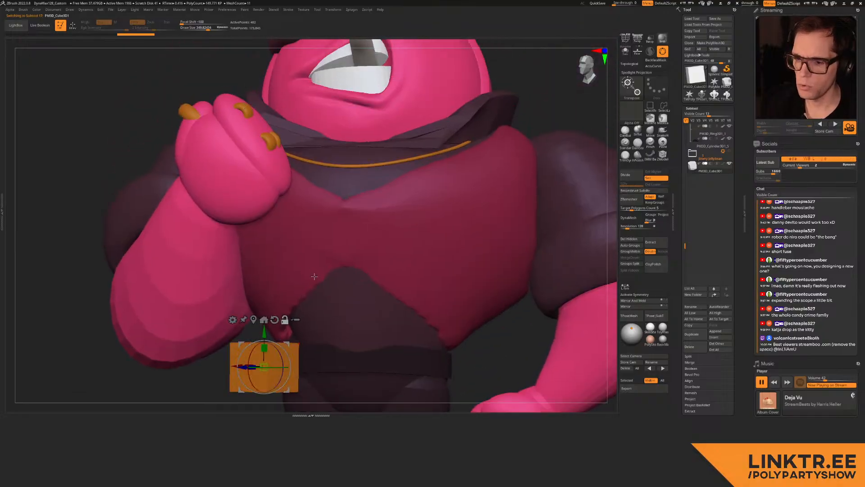
pyautogui.keyDown('alt'); pyautogui.moveTo(315, 278); pyautogui.dragTo(286, 153, button='right'); pyautogui.keyUp('alt')
pyautogui.moveTo(251, 253); pyautogui.dragTo(259, 272, button='right')
pyautogui.press('p')
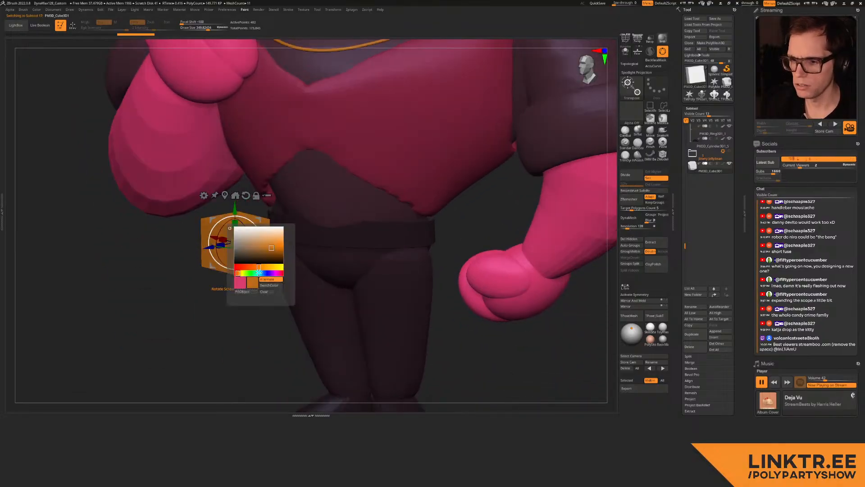
pyautogui.click(251, 294)
# Step: Move the orange cube to the front of the belt and flatten it into a buckle plate
pyautogui.keyDown('shift'); pyautogui.moveTo(230, 216); pyautogui.dragTo(261, 220, button='right'); pyautogui.keyUp('shift')
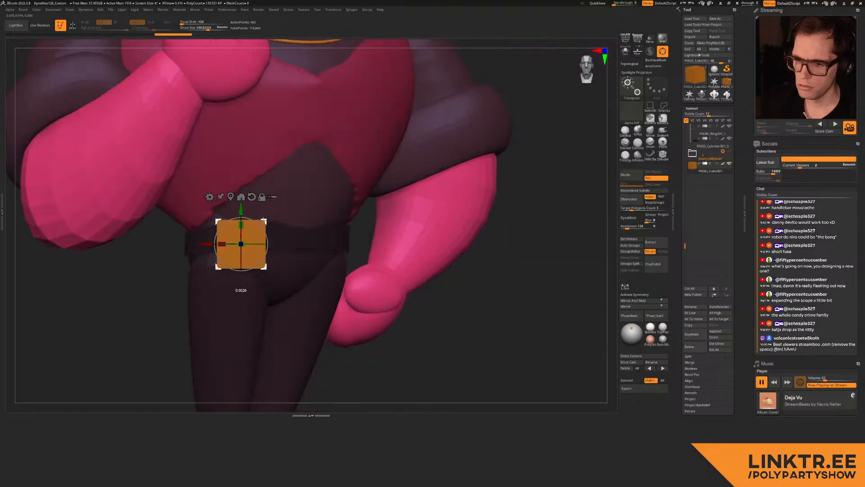
pyautogui.moveTo(262, 221); pyautogui.dragTo(338, 217)
pyautogui.moveTo(319, 289); pyautogui.dragTo(327, 224, button='right')
pyautogui.moveTo(334, 221); pyautogui.dragTo(320, 234)
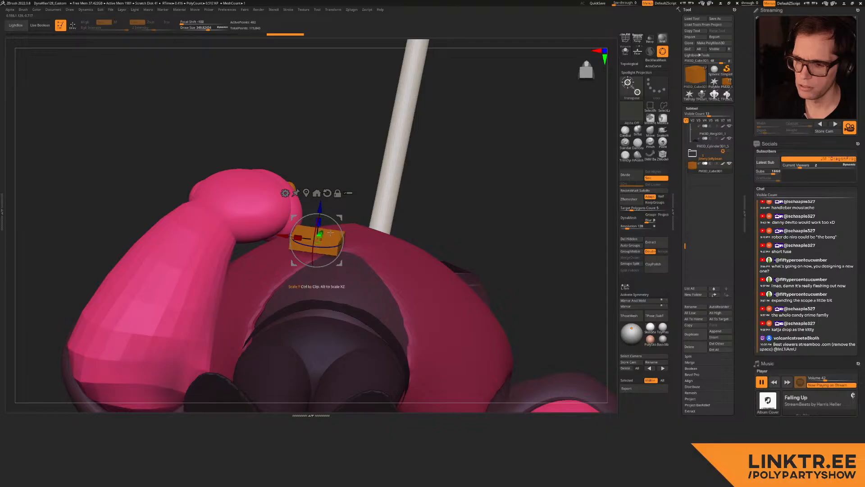
# Step: Rotate and move the orange buckle plate until it lies against the front of the tilted belt
pyautogui.moveTo(337, 222); pyautogui.dragTo(315, 207, button='right')
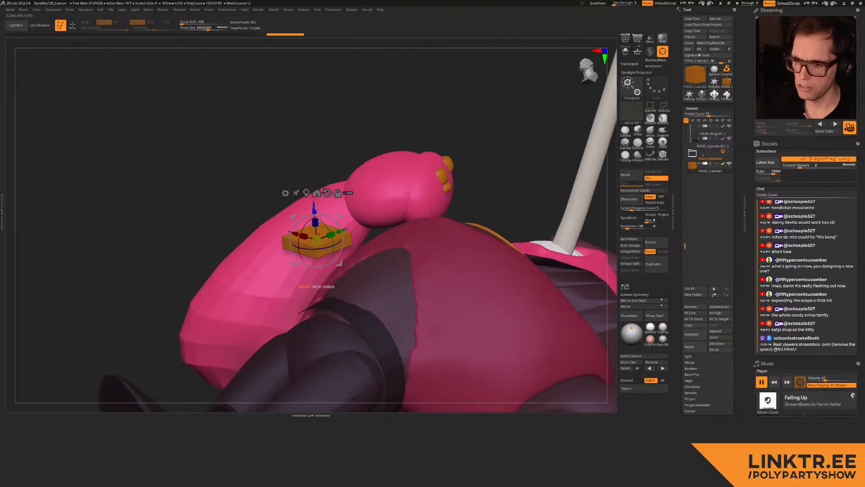
pyautogui.moveTo(327, 279)
pyautogui.mouseDown()
pyautogui.moveTo(327, 301)
pyautogui.moveTo(327, 290)
pyautogui.mouseUp()
pyautogui.moveTo(327, 280); pyautogui.dragTo(311, 311, button='right')
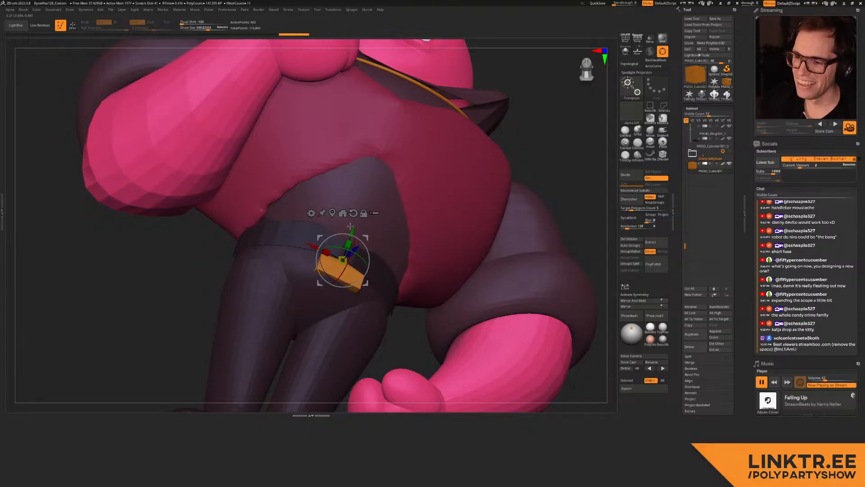
pyautogui.moveTo(367, 221)
pyautogui.mouseDown(button='right')
pyautogui.moveTo(390, 214)
pyautogui.moveTo(365, 234)
pyautogui.moveTo(377, 189)
pyautogui.moveTo(370, 236)
pyautogui.mouseUp(button='right')
pyautogui.press('q')
pyautogui.press('w')
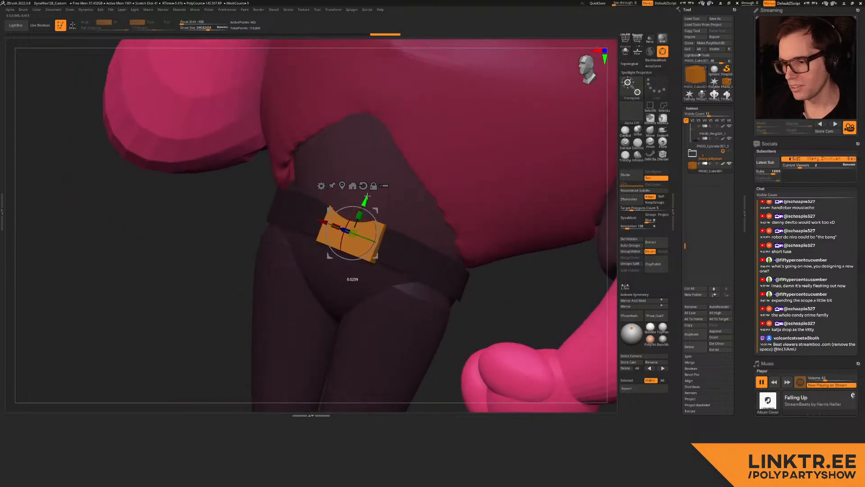
# Step: Select the belt, resize the Move brush and push the belt's front back behind the buckle
pyautogui.press('q')
pyautogui.keyDown('ctrl'); pyautogui.moveTo(347, 216); pyautogui.dragTo(353, 177, button='right'); pyautogui.keyUp('ctrl')
pyautogui.moveTo(311, 207)
pyautogui.mouseDown(button='right')
pyautogui.moveTo(361, 215)
pyautogui.moveTo(336, 216)
pyautogui.mouseUp(button='right')
pyautogui.moveTo(381, 243)
pyautogui.keyDown('ctrl'); pyautogui.mouseDown(button='right')
pyautogui.moveTo(384, 212)
pyautogui.moveTo(339, 213)
pyautogui.mouseUp(button='right'); pyautogui.keyUp('ctrl')
pyautogui.moveTo(406, 189)
pyautogui.keyDown('ctrl'); pyautogui.mouseDown(button='right')
pyautogui.moveTo(433, 217)
pyautogui.moveTo(401, 214)
pyautogui.moveTo(378, 189)
pyautogui.moveTo(387, 183)
pyautogui.moveTo(359, 193)
pyautogui.moveTo(340, 238)
pyautogui.moveTo(344, 205)
pyautogui.moveTo(368, 176)
pyautogui.moveTo(327, 238)
pyautogui.moveTo(311, 193)
pyautogui.moveTo(326, 242)
pyautogui.moveTo(310, 214)
pyautogui.mouseUp(button='right'); pyautogui.keyUp('ctrl')
pyautogui.keyDown('alt'); pyautogui.click(416, 222); pyautogui.keyUp('alt')
pyautogui.press('s')
pyautogui.click(390, 183)
pyautogui.press('s')
pyautogui.click(389, 183)
pyautogui.press('s')
pyautogui.moveTo(311, 215); pyautogui.dragTo(300, 214)
# Step: Select the buckle and reshape it with the Move brush to form a full rectangular plate over the belt
pyautogui.keyDown('alt'); pyautogui.click(302, 220); pyautogui.keyUp('alt')
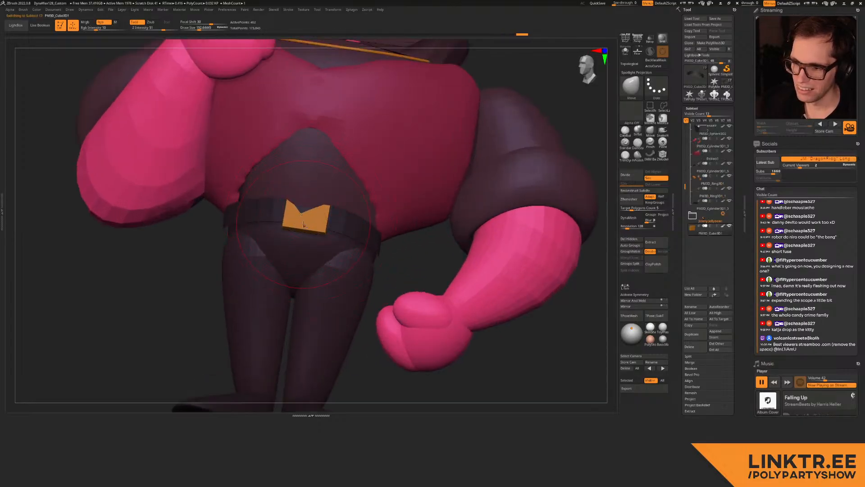
pyautogui.moveTo(308, 197)
pyautogui.mouseDown()
pyautogui.moveTo(310, 189)
pyautogui.moveTo(304, 215)
pyautogui.mouseUp()
pyautogui.press('s')
pyautogui.moveTo(301, 230); pyautogui.dragTo(300, 235)
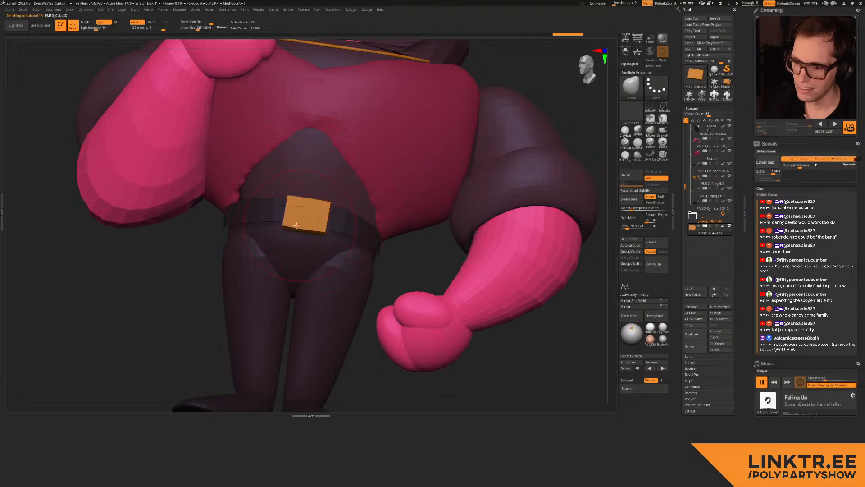
# Step: Smooth the orange belt buckle into a softly rounded rectangular plate
pyautogui.keyDown('shift'); pyautogui.moveTo(304, 198); pyautogui.dragTo(323, 198); pyautogui.keyUp('shift')
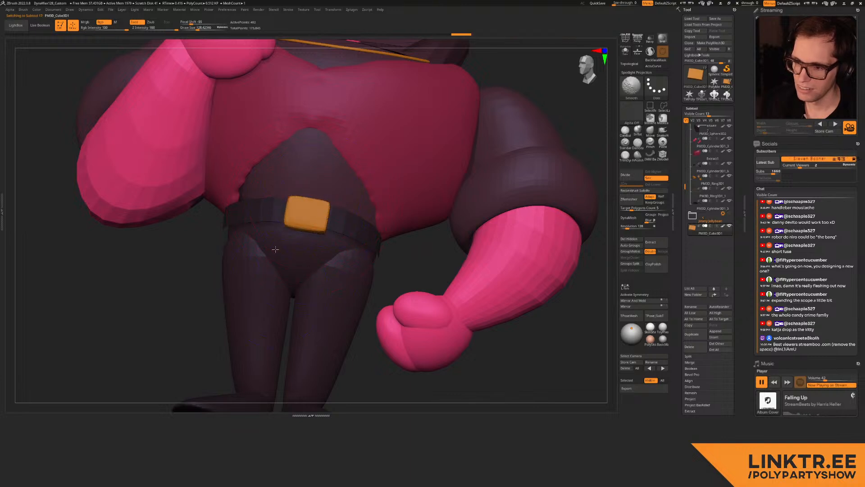
pyautogui.keyDown('ctrl'); pyautogui.moveTo(332, 221); pyautogui.dragTo(332, 191, button='right'); pyautogui.keyUp('ctrl')
pyautogui.moveTo(332, 191)
pyautogui.mouseDown(button='right')
pyautogui.moveTo(360, 196)
pyautogui.moveTo(321, 215)
pyautogui.moveTo(330, 144)
pyautogui.moveTo(377, 158)
pyautogui.moveTo(281, 196)
pyautogui.moveTo(336, 151)
pyautogui.moveTo(404, 172)
pyautogui.moveTo(388, 282)
pyautogui.mouseUp(button='right')
pyautogui.moveTo(354, 216)
pyautogui.keyDown('ctrl'); pyautogui.mouseDown(button='right')
pyautogui.moveTo(322, 198)
pyautogui.moveTo(347, 224)
pyautogui.mouseUp(button='right'); pyautogui.keyUp('ctrl')
pyautogui.moveTo(336, 192); pyautogui.dragTo(323, 174, button='right')
# Step: Recolour the belt buckle by filling it with a dark, muted purple sampled from the clothes
pyautogui.press('c')
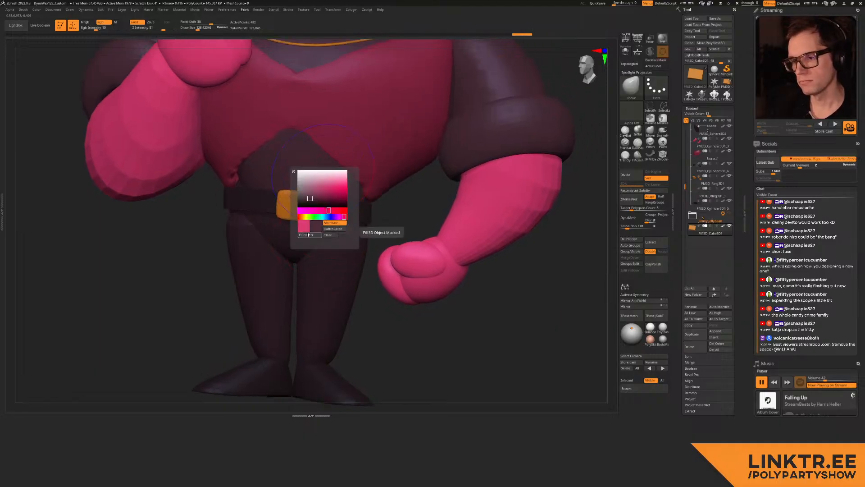
pyautogui.click(306, 236)
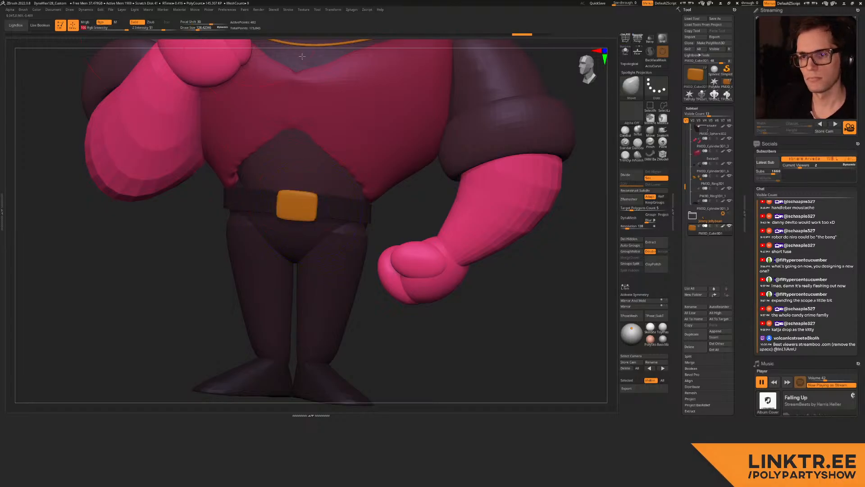
pyautogui.press('c')
pyautogui.click(340, 288)
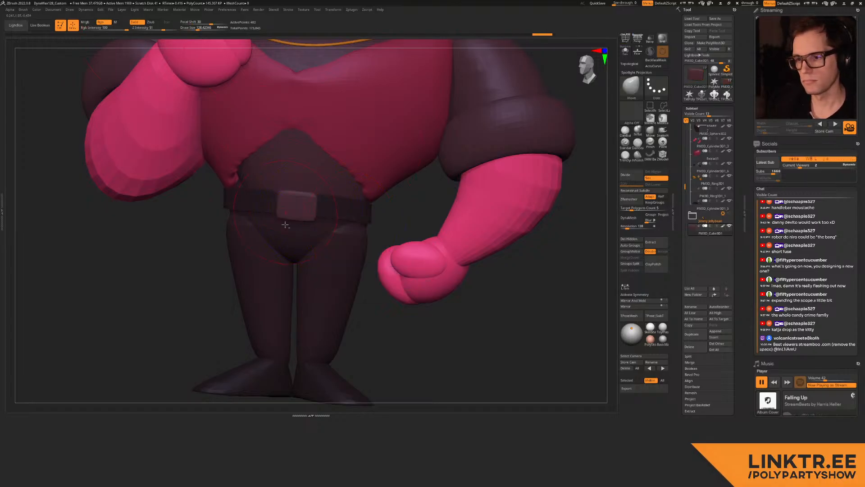
pyautogui.keyDown('ctrl'); pyautogui.moveTo(396, 275); pyautogui.dragTo(360, 194, button='right'); pyautogui.keyUp('ctrl')
pyautogui.moveTo(279, 166); pyautogui.dragTo(299, 203, button='right')
pyautogui.press('c')
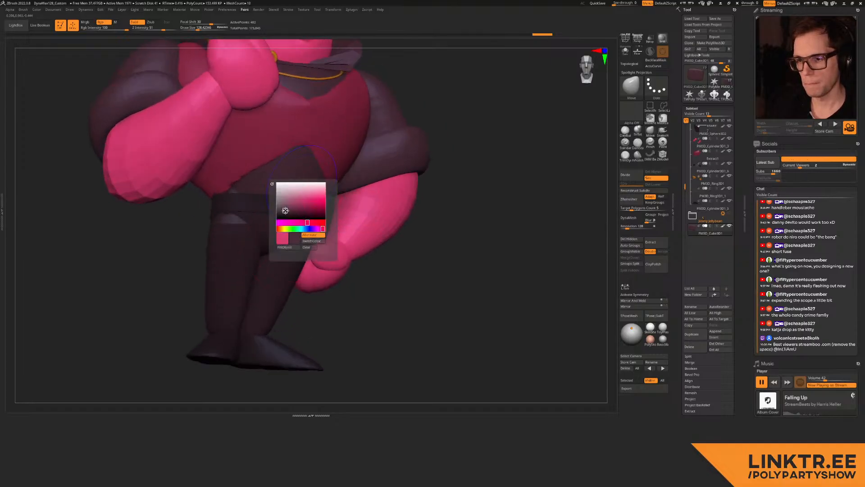
pyautogui.click(289, 246)
# Step: Examine the whole character from several angles and check the crimson vest's wireframe
pyautogui.moveTo(463, 171); pyautogui.dragTo(434, 110, button='right')
pyautogui.moveTo(424, 161); pyautogui.dragTo(322, 136, button='right')
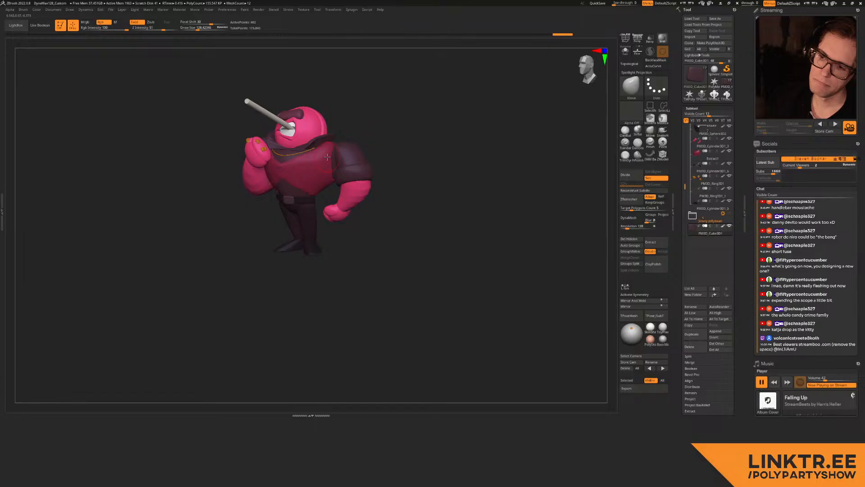
pyautogui.moveTo(327, 156)
pyautogui.mouseDown(button='right')
pyautogui.moveTo(340, 152)
pyautogui.moveTo(333, 149)
pyautogui.mouseUp(button='right')
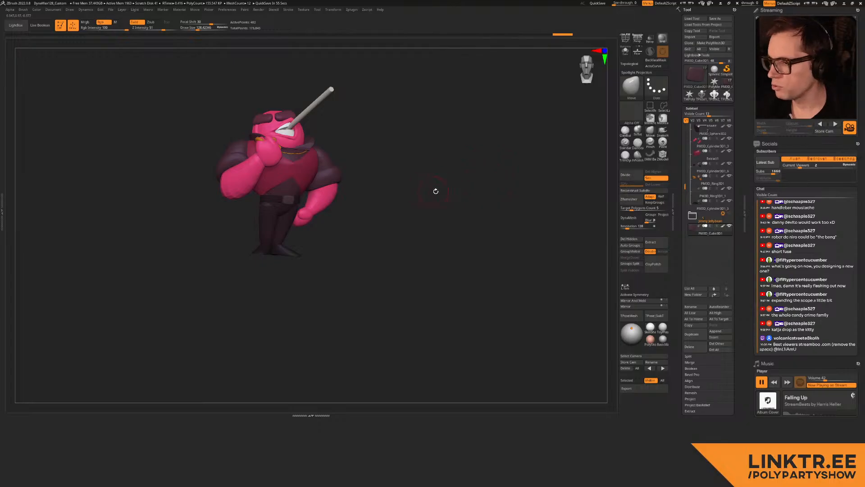
pyautogui.moveTo(431, 191); pyautogui.dragTo(525, 195, button='right')
pyautogui.moveTo(416, 208); pyautogui.dragTo(372, 190, button='right')
pyautogui.moveTo(292, 204); pyautogui.dragTo(281, 184, button='right')
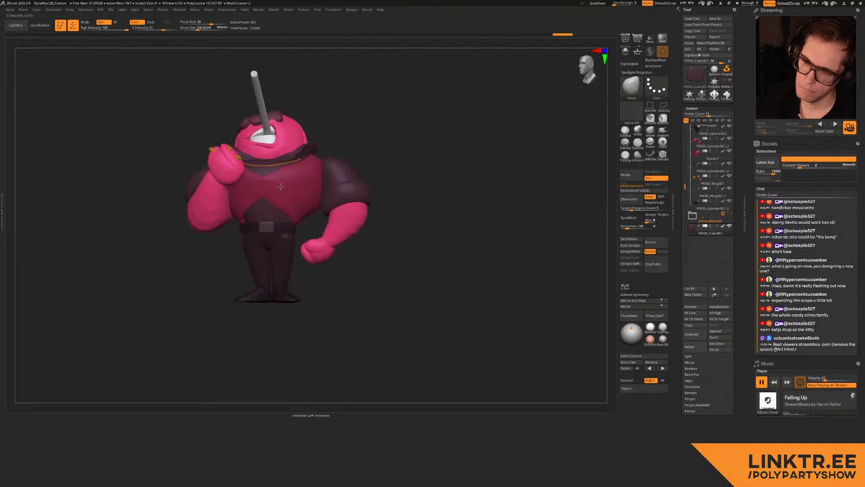
pyautogui.moveTo(281, 186)
pyautogui.mouseDown(button='right')
pyautogui.moveTo(320, 187)
pyautogui.moveTo(310, 170)
pyautogui.moveTo(294, 191)
pyautogui.moveTo(303, 200)
pyautogui.moveTo(279, 211)
pyautogui.moveTo(284, 197)
pyautogui.mouseUp(button='right')
pyautogui.keyDown('alt'); pyautogui.click(296, 196); pyautogui.keyUp('alt')
pyautogui.hotkey('shift', 'f')
pyautogui.hotkey('shift', 'f')
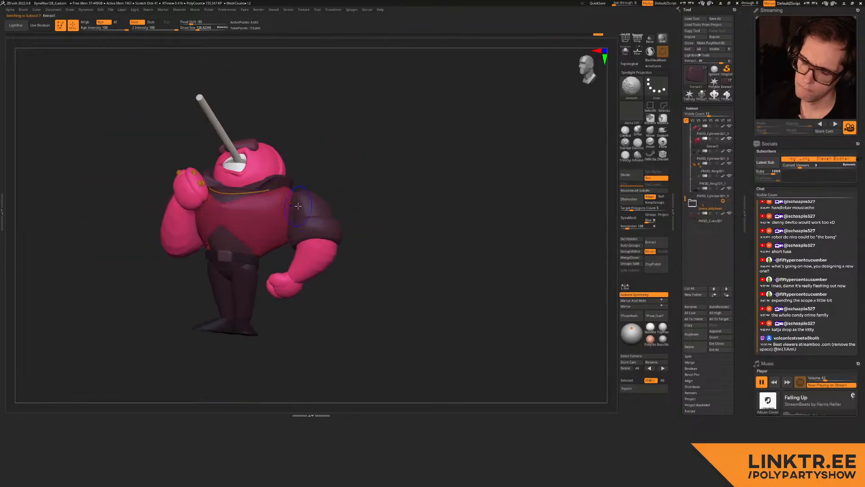
# Step: Place a small snapshot of the full character in a corner of the canvas beside the live model
pyautogui.keyDown('alt'); pyautogui.moveTo(304, 238); pyautogui.dragTo(245, 192, button='right'); pyautogui.keyUp('alt')
pyautogui.moveTo(245, 192)
pyautogui.keyDown('ctrl'); pyautogui.mouseDown(button='right')
pyautogui.moveTo(243, 167)
pyautogui.moveTo(346, 177)
pyautogui.moveTo(350, 204)
pyautogui.moveTo(360, 213)
pyautogui.moveTo(178, 115)
pyautogui.moveTo(117, 112)
pyautogui.moveTo(137, 127)
pyautogui.moveTo(295, 158)
pyautogui.moveTo(349, 210)
pyautogui.moveTo(317, 199)
pyautogui.moveTo(292, 217)
pyautogui.moveTo(307, 217)
pyautogui.mouseUp(button='right'); pyautogui.keyUp('ctrl')
pyautogui.hotkey('shift', 's')
pyautogui.hotkey('ctrl', 'n')
pyautogui.hotkey('shift', 's')
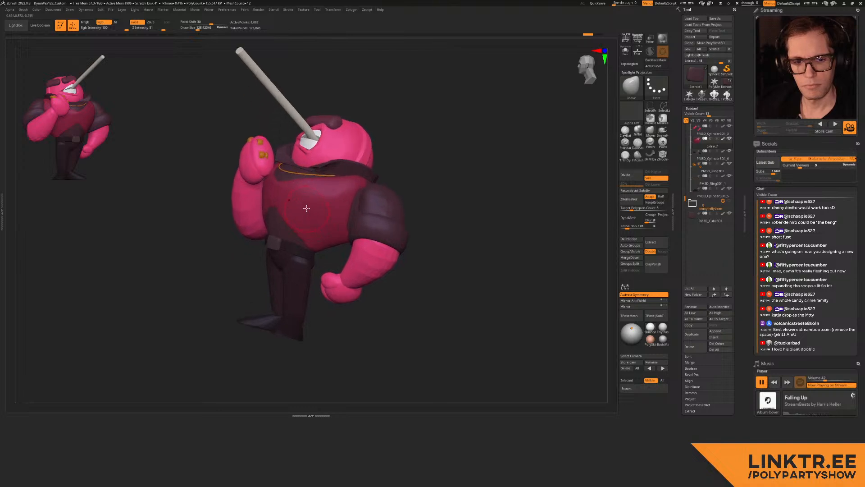
# Step: Remesh the crimson vest with ZRemesher, using a lower target polygon count and symmetry turned off
pyautogui.moveTo(305, 203); pyautogui.dragTo(380, 113, button='right')
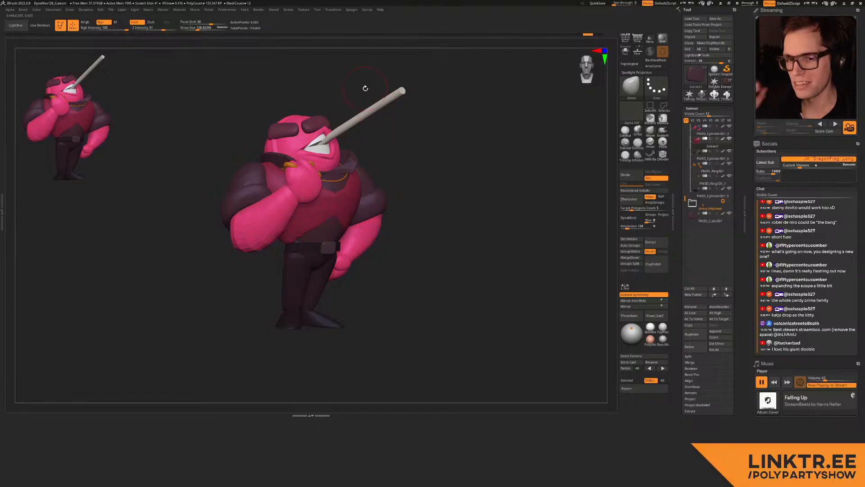
pyautogui.moveTo(259, 196); pyautogui.dragTo(299, 199, button='right')
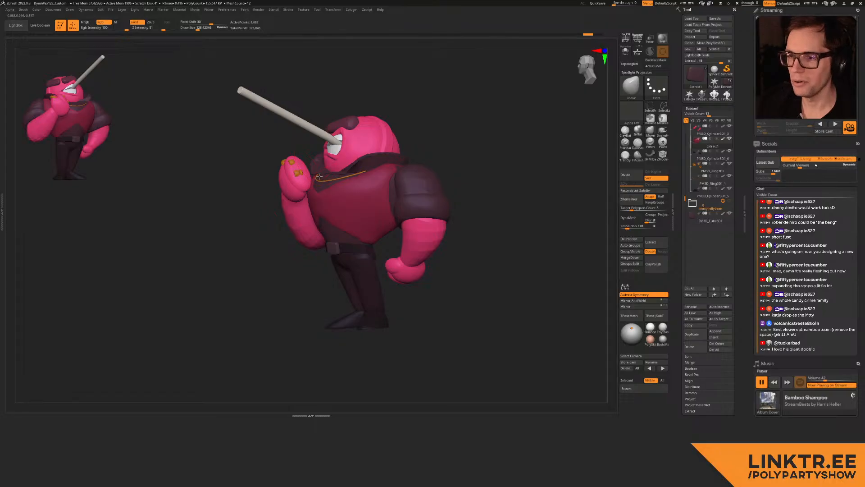
pyautogui.moveTo(308, 167); pyautogui.dragTo(327, 142, button='right')
pyautogui.moveTo(312, 172)
pyautogui.mouseDown(button='right')
pyautogui.moveTo(361, 166)
pyautogui.moveTo(338, 181)
pyautogui.moveTo(375, 180)
pyautogui.moveTo(360, 184)
pyautogui.mouseUp(button='right')
pyautogui.hotkey('shift', 'f')
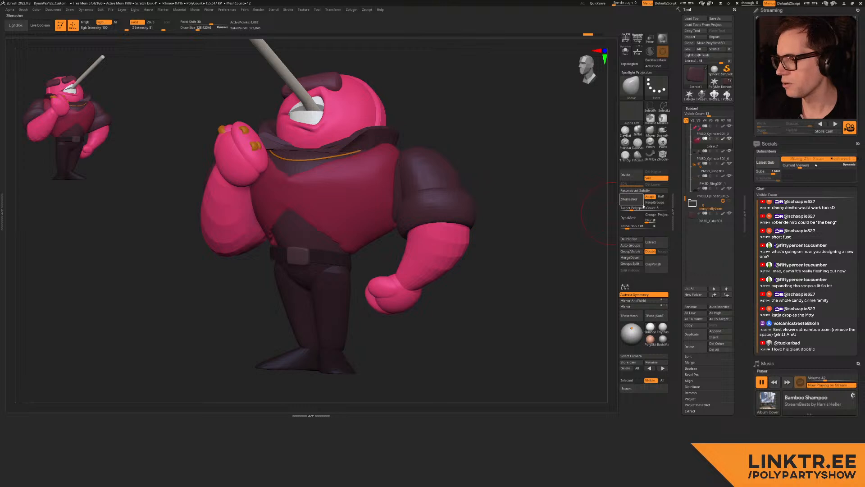
pyautogui.click(633, 208)
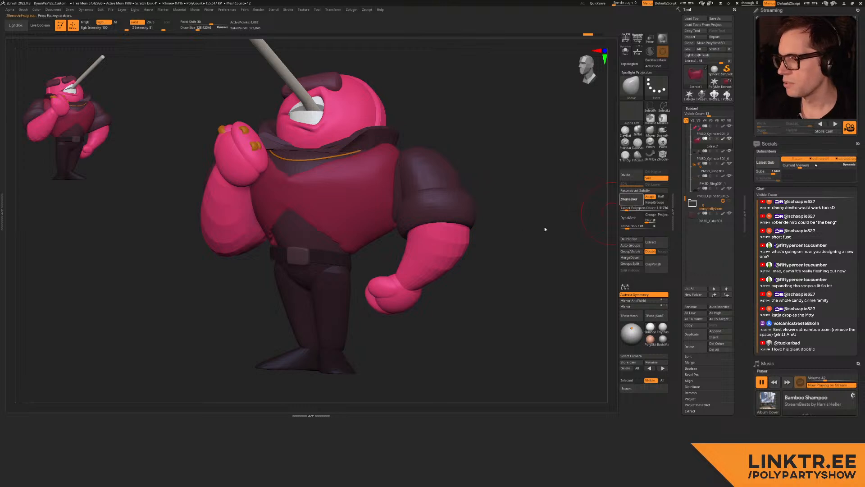
pyautogui.hotkey('ctrl', 'z')
pyautogui.press('x')
pyautogui.click(627, 200)
pyautogui.press('shift')
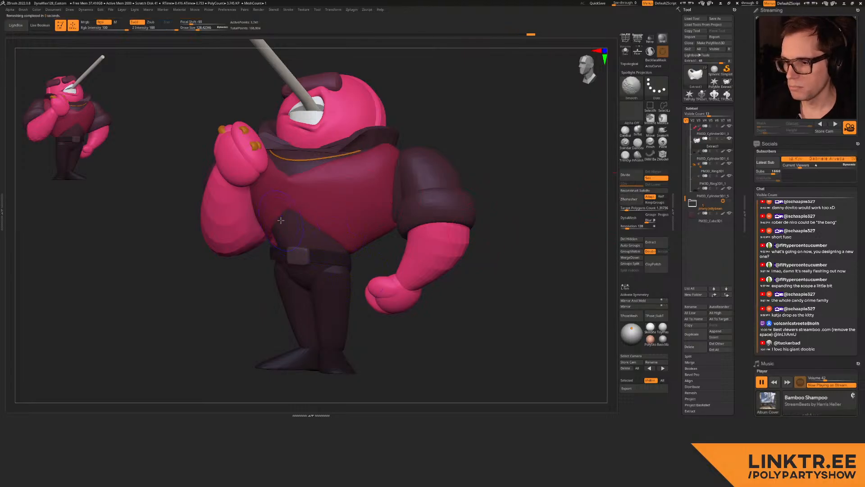
# Step: Fill the remeshed vest with the dark crimson colour
pyautogui.press('c')
pyautogui.click(365, 265)
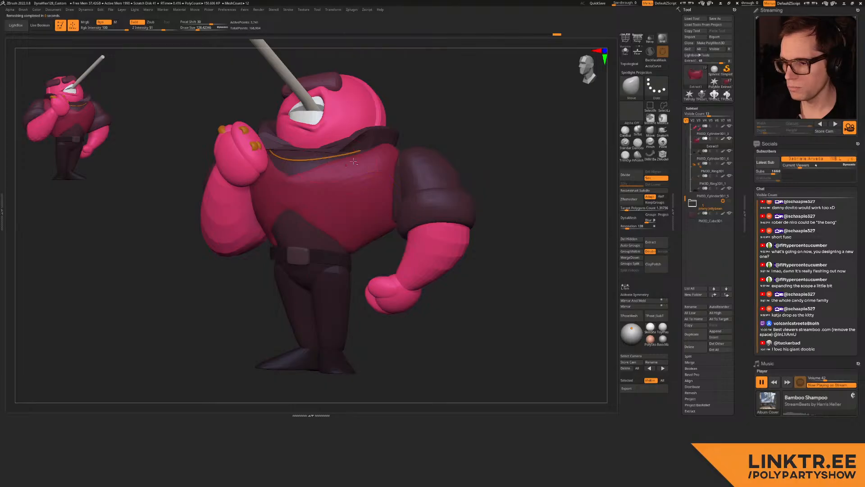
pyautogui.moveTo(336, 178); pyautogui.dragTo(316, 212, button='right')
pyautogui.press('shift')
pyautogui.moveTo(424, 136); pyautogui.dragTo(554, 117, button='right')
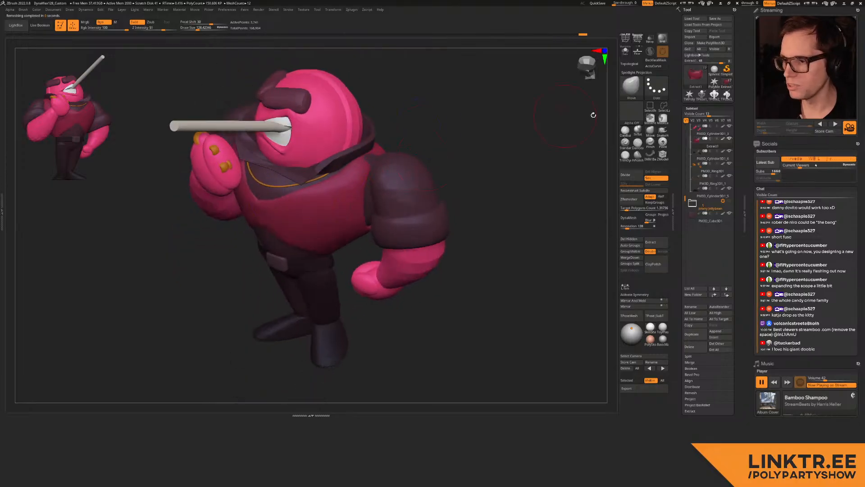
# Step: Resize the Move brush and adjust the upper part of the crimson vest around the shoulder
pyautogui.click(650, 133)
pyautogui.press('s')
pyautogui.click(371, 181)
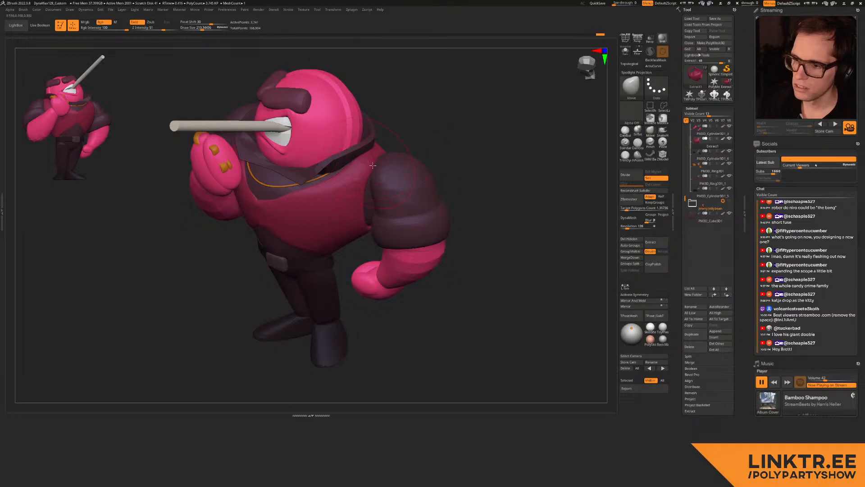
pyautogui.moveTo(397, 172)
pyautogui.mouseDown(button='right')
pyautogui.moveTo(417, 118)
pyautogui.moveTo(368, 142)
pyautogui.moveTo(363, 182)
pyautogui.mouseUp(button='right')
pyautogui.press('s')
pyautogui.click(371, 183)
pyautogui.moveTo(328, 160)
pyautogui.mouseDown(button='right')
pyautogui.moveTo(225, 153)
pyautogui.moveTo(296, 125)
pyautogui.mouseUp(button='right')
pyautogui.press('s')
pyautogui.press('s')
pyautogui.moveTo(297, 125); pyautogui.dragTo(292, 124)
# Step: Reshape the vest's lower front edge around the belly with the Move brush, adapting the brush size
pyautogui.press('shift')
pyautogui.moveTo(275, 133)
pyautogui.mouseDown(button='right')
pyautogui.moveTo(316, 167)
pyautogui.moveTo(300, 157)
pyautogui.moveTo(326, 155)
pyautogui.moveTo(329, 186)
pyautogui.moveTo(264, 173)
pyautogui.mouseUp(button='right')
pyautogui.press('s')
pyautogui.moveTo(264, 173); pyautogui.dragTo(280, 200)
pyautogui.moveTo(288, 201)
pyautogui.keyDown('ctrl'); pyautogui.mouseDown(button='right')
pyautogui.moveTo(296, 172)
pyautogui.moveTo(290, 210)
pyautogui.moveTo(265, 187)
pyautogui.moveTo(278, 176)
pyautogui.moveTo(261, 182)
pyautogui.mouseUp(button='right'); pyautogui.keyUp('ctrl')
pyautogui.press('s')
pyautogui.moveTo(261, 182)
pyautogui.mouseDown()
pyautogui.moveTo(261, 173)
pyautogui.moveTo(357, 254)
pyautogui.mouseUp()
pyautogui.press('s')
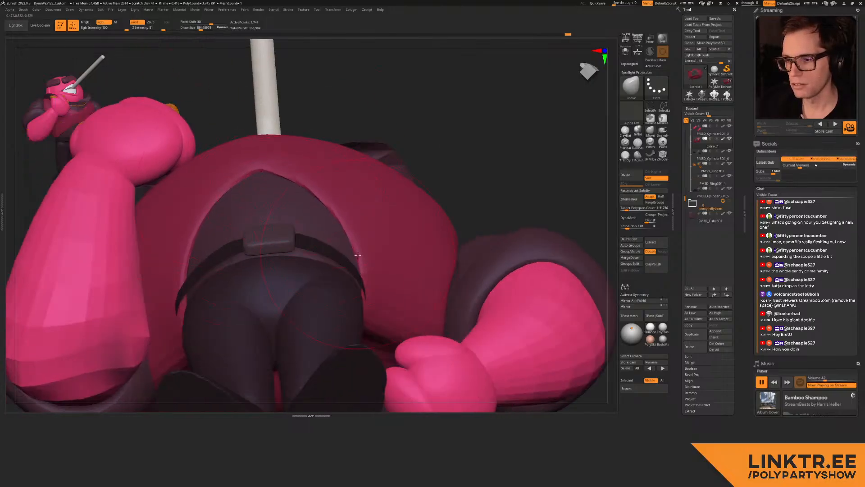
pyautogui.moveTo(218, 232); pyautogui.dragTo(199, 225, button='right')
pyautogui.moveTo(211, 222); pyautogui.dragTo(228, 202)
# Step: Show the Spotlight concept sketch on the canvas and compare the character with it from several angles
pyautogui.keyDown('ctrl'); pyautogui.moveTo(284, 207); pyautogui.dragTo(273, 86, button='right'); pyautogui.keyUp('ctrl')
pyautogui.moveTo(272, 85)
pyautogui.mouseDown(button='right')
pyautogui.moveTo(288, 109)
pyautogui.moveTo(230, 110)
pyautogui.mouseUp(button='right')
pyautogui.moveTo(316, 135)
pyautogui.keyDown('ctrl'); pyautogui.mouseDown(button='right')
pyautogui.moveTo(346, 208)
pyautogui.moveTo(312, 204)
pyautogui.moveTo(362, 224)
pyautogui.moveTo(401, 208)
pyautogui.moveTo(374, 158)
pyautogui.moveTo(356, 178)
pyautogui.moveTo(290, 187)
pyautogui.moveTo(415, 187)
pyautogui.moveTo(421, 171)
pyautogui.moveTo(390, 187)
pyautogui.moveTo(417, 179)
pyautogui.moveTo(400, 187)
pyautogui.moveTo(371, 189)
pyautogui.moveTo(435, 148)
pyautogui.mouseUp(button='right'); pyautogui.keyUp('ctrl')
pyautogui.hotkey('shift', 'z')
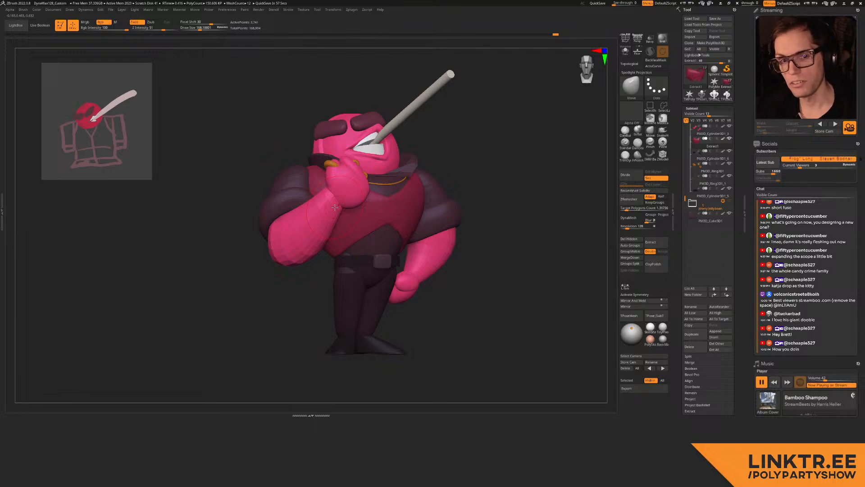
pyautogui.moveTo(424, 212); pyautogui.dragTo(313, 192, button='right')
pyautogui.moveTo(239, 225); pyautogui.dragTo(383, 221, button='right')
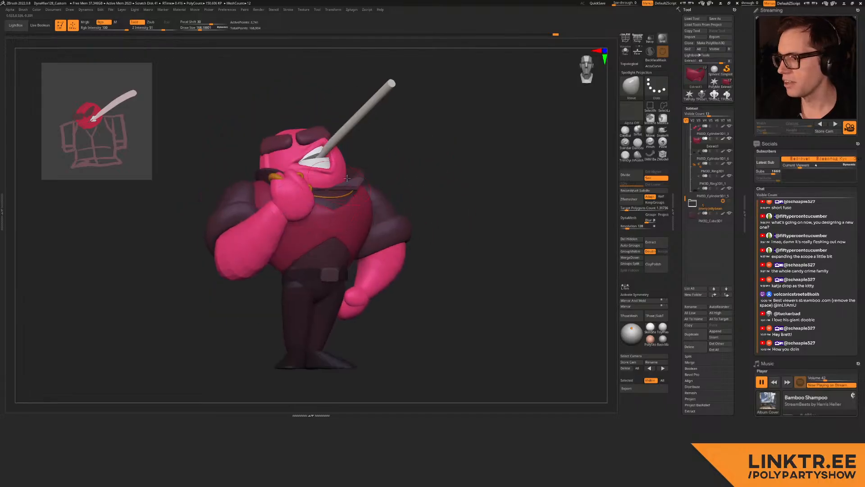
# Step: Collapse the lollipop character's folder in the subtool list and review the full figure
pyautogui.scroll(3, 694, 135)
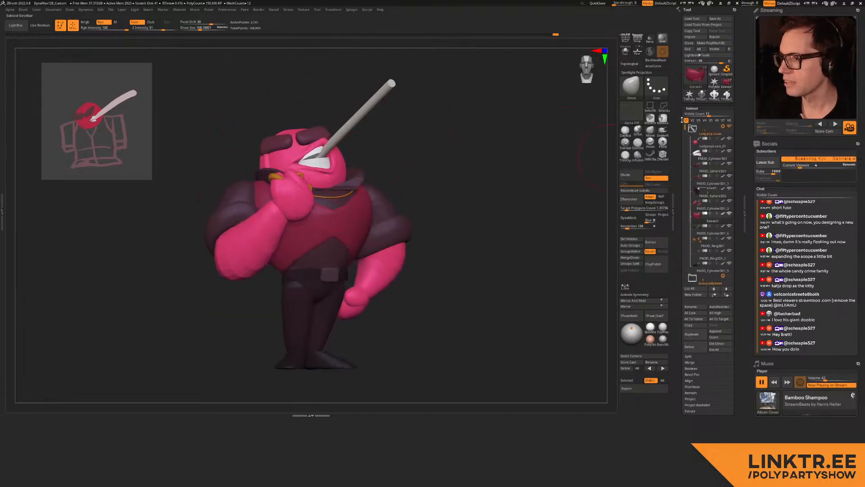
pyautogui.click(693, 129)
pyautogui.moveTo(338, 201); pyautogui.dragTo(343, 195, button='right')
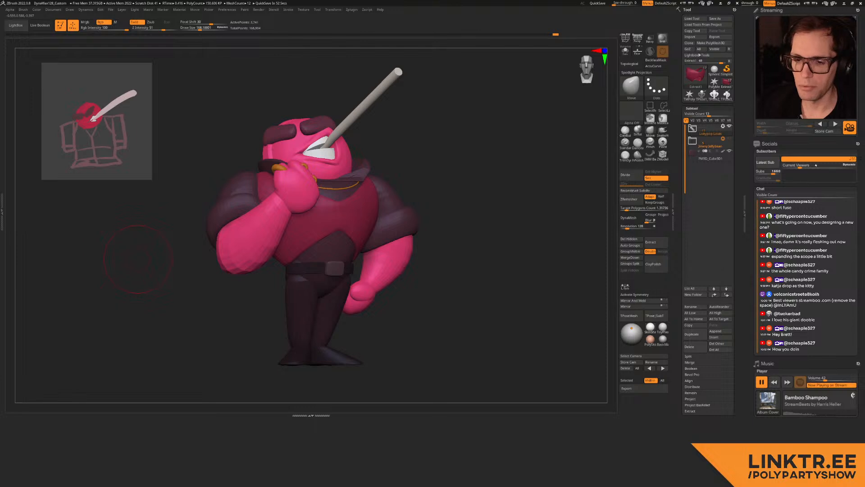
pyautogui.moveTo(138, 259); pyautogui.dragTo(181, 258)
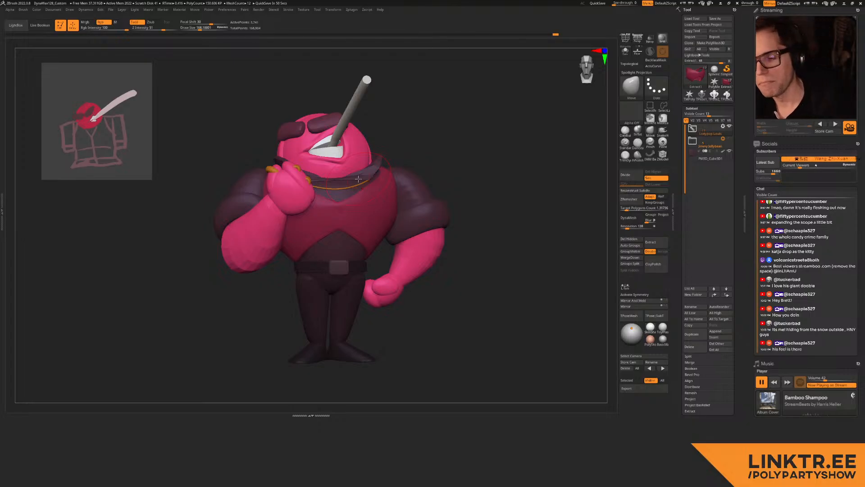
pyautogui.moveTo(283, 201)
pyautogui.mouseDown(button='right')
pyautogui.moveTo(376, 183)
pyautogui.moveTo(329, 185)
pyautogui.moveTo(341, 199)
pyautogui.moveTo(326, 180)
pyautogui.mouseUp(button='right')
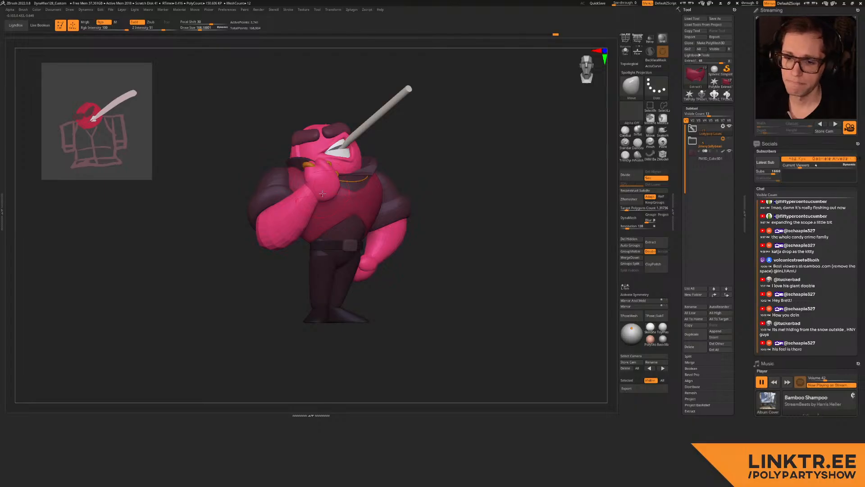
pyautogui.moveTo(331, 183); pyautogui.dragTo(329, 185, button='right')
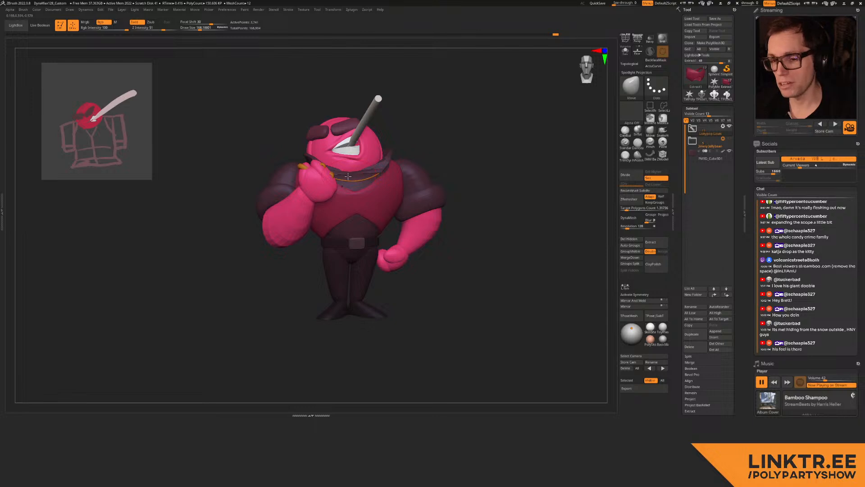
pyautogui.moveTo(364, 170); pyautogui.dragTo(370, 168, button='right')
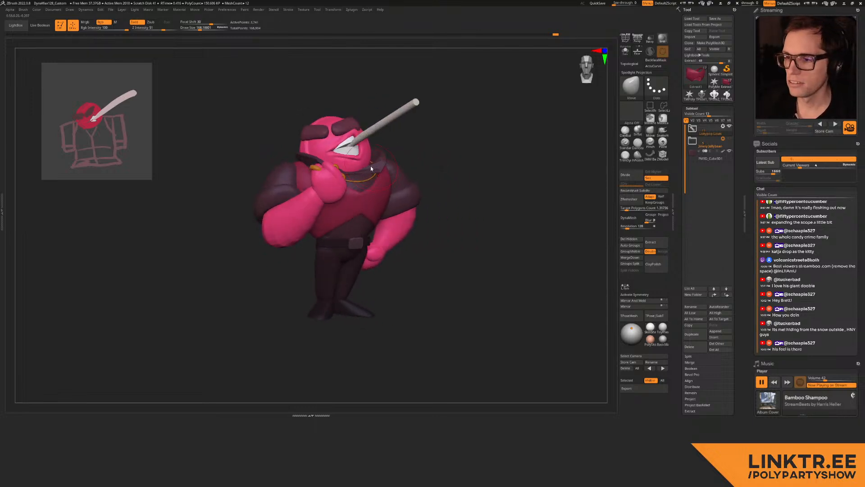
# Step: Switch to the mob boss reference board in Affinity Photo and look over its annotated images
pyautogui.hotkey('alt', 'Tab')
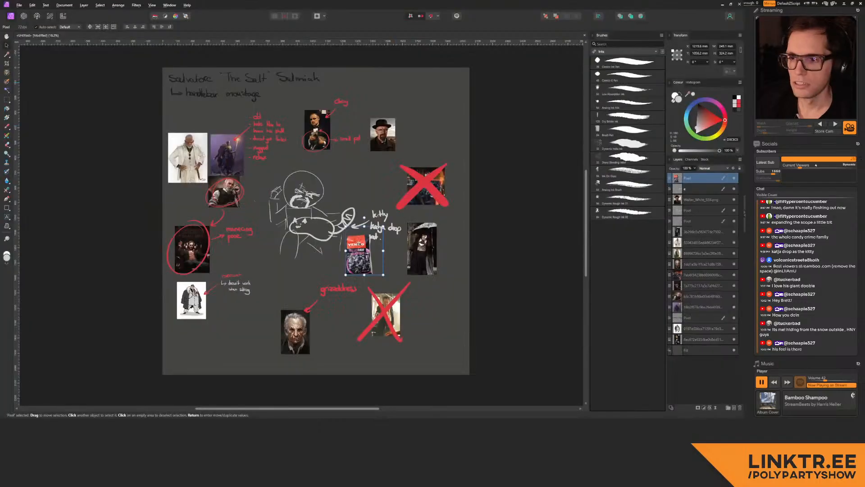
pyautogui.keyDown('ctrl'); pyautogui.scroll(4, 310, 197); pyautogui.keyUp('ctrl')
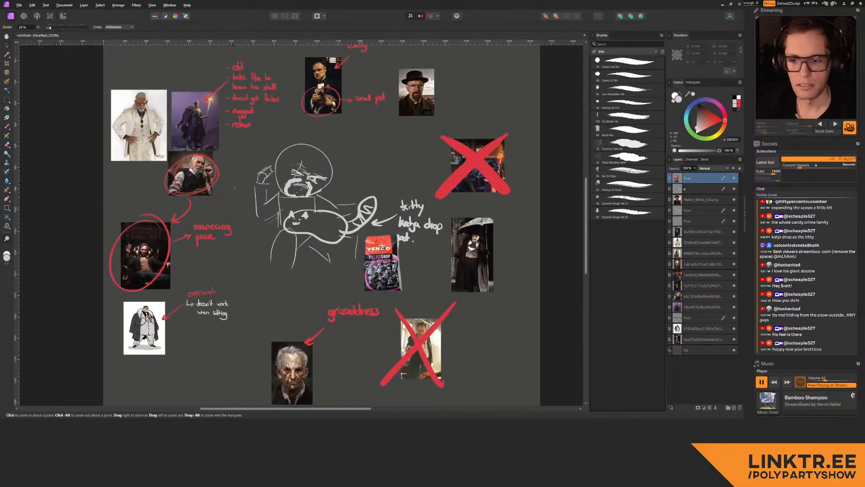
pyautogui.moveTo(321, 194); pyautogui.dragTo(315, 237)
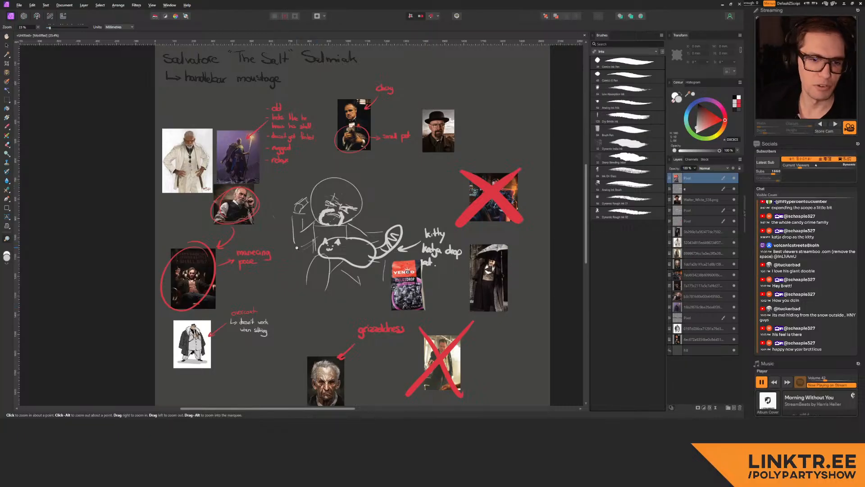
pyautogui.moveTo(334, 247); pyautogui.dragTo(320, 265)
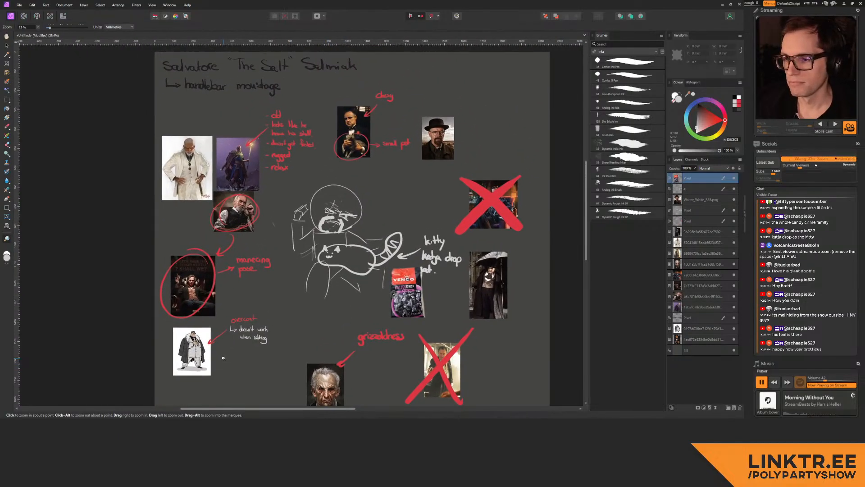
pyautogui.moveTo(283, 325); pyautogui.dragTo(291, 251)
pyautogui.press('v')
pyautogui.moveTo(332, 318)
pyautogui.mouseDown()
pyautogui.moveTo(387, 307)
pyautogui.moveTo(320, 327)
pyautogui.mouseUp()
pyautogui.hotkey('ctrl', 'z')
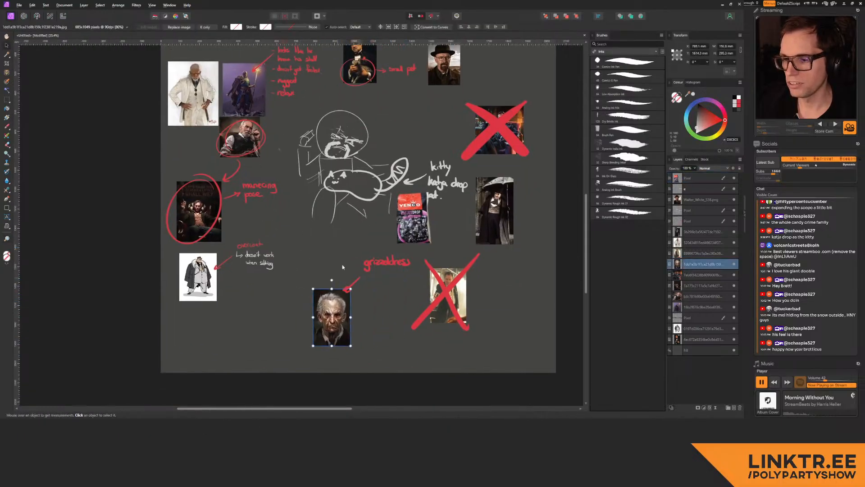
# Step: Examine the menacing pose references and the mob boss sketch with its kitty katja drop pet
pyautogui.moveTo(341, 187); pyautogui.dragTo(337, 249)
pyautogui.press('z')
pyautogui.moveTo(248, 208); pyautogui.dragTo(341, 162)
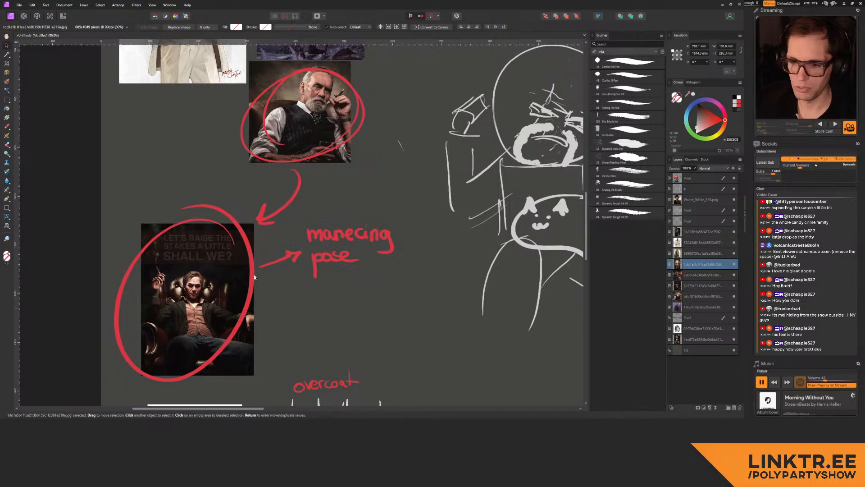
pyautogui.hscroll(6, 238, 302)
pyautogui.scroll(2, 311, 106)
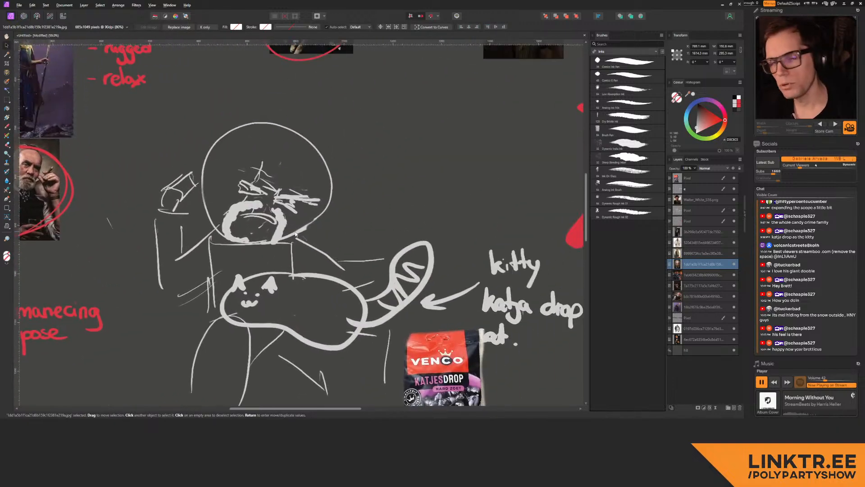
pyautogui.keyDown('ctrl'); pyautogui.scroll(-5, 295, 233); pyautogui.keyUp('ctrl')
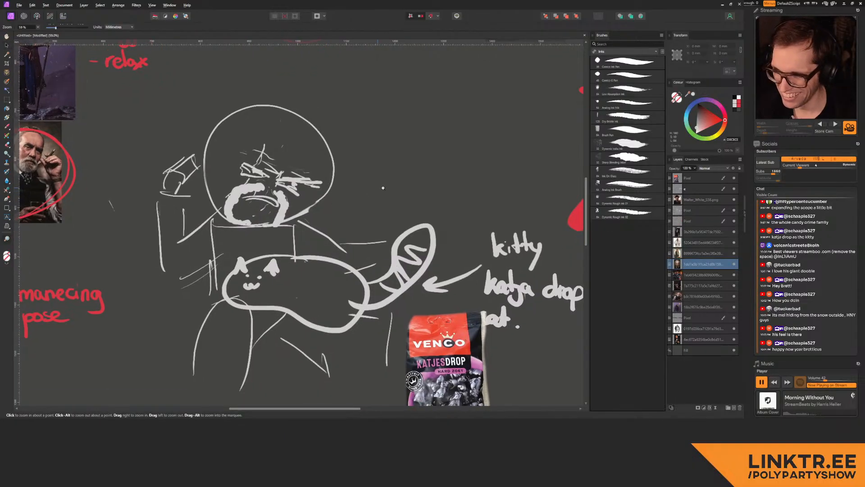
# Step: Look over the whole mob boss reference board around the sketch with the kitty katja drop pet
pyautogui.moveTo(315, 182); pyautogui.dragTo(293, 170)
pyautogui.moveTo(351, 174)
pyautogui.mouseDown()
pyautogui.moveTo(349, 186)
pyautogui.moveTo(353, 180)
pyautogui.mouseUp()
pyautogui.moveTo(286, 286); pyautogui.dragTo(290, 304)
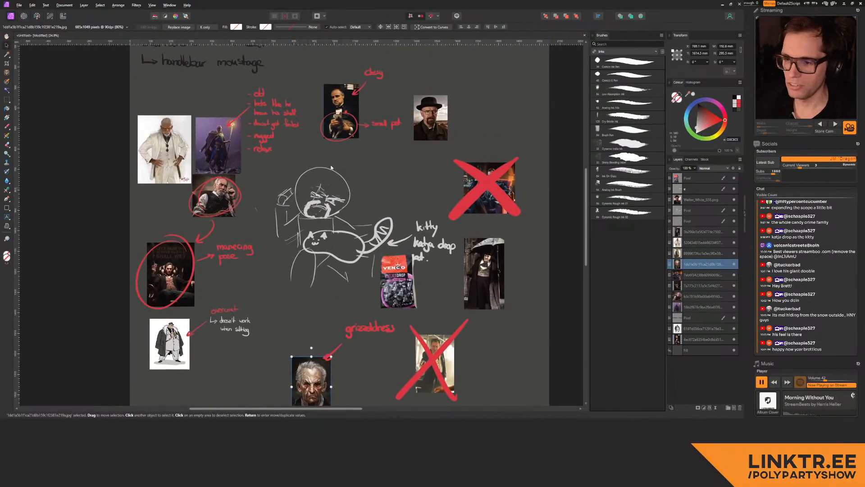
pyautogui.moveTo(355, 187); pyautogui.dragTo(292, 198)
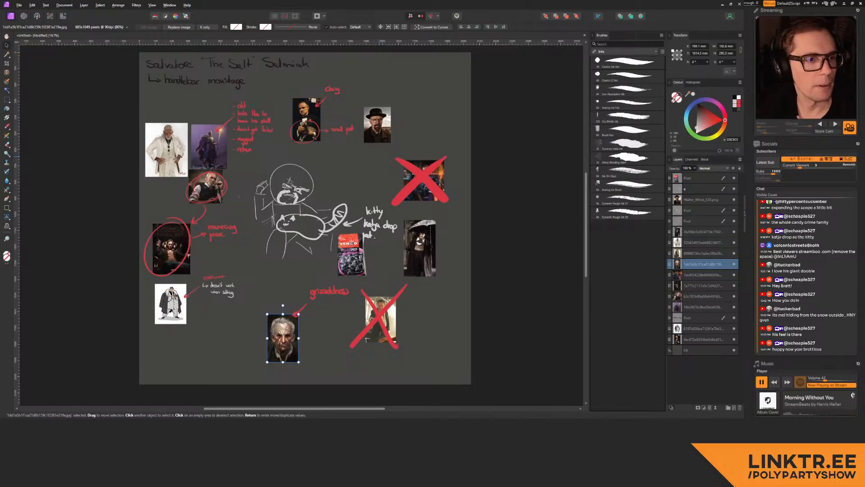
# Step: Switch back to ZBrush and examine the lollipop character from several angles, including a close view of the vest and trousers
pyautogui.hotkey('alt', 'Tab')
pyautogui.moveTo(411, 153); pyautogui.dragTo(376, 183)
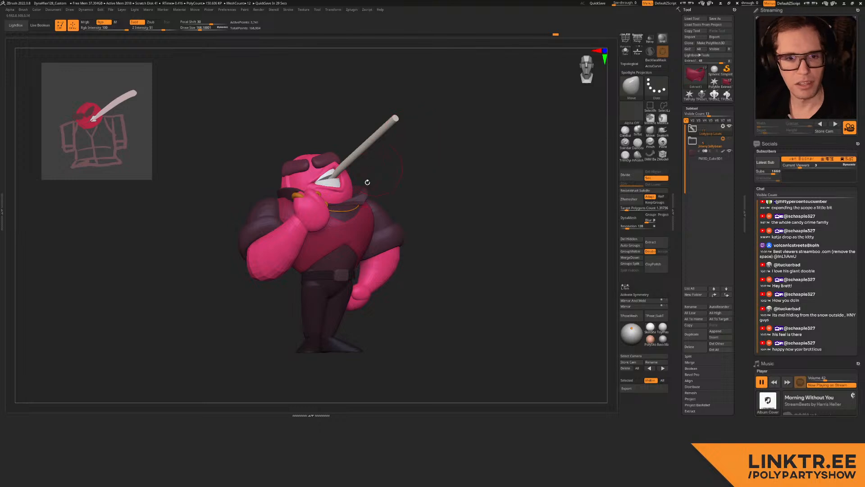
pyautogui.moveTo(361, 193)
pyautogui.mouseDown(button='right')
pyautogui.moveTo(344, 212)
pyautogui.moveTo(372, 226)
pyautogui.moveTo(390, 188)
pyautogui.moveTo(390, 250)
pyautogui.moveTo(421, 153)
pyautogui.moveTo(391, 217)
pyautogui.mouseUp(button='right')
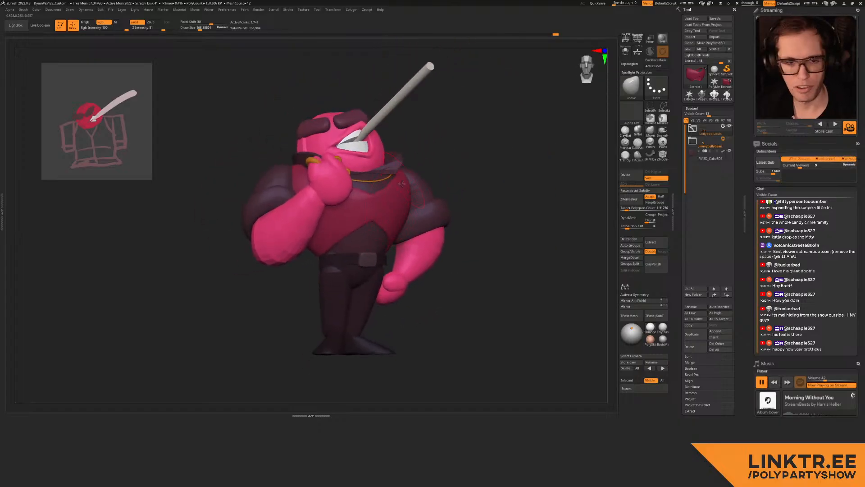
pyautogui.moveTo(392, 230)
pyautogui.mouseDown(button='right')
pyautogui.moveTo(325, 231)
pyautogui.moveTo(336, 227)
pyautogui.moveTo(338, 202)
pyautogui.mouseUp(button='right')
pyautogui.press('s')
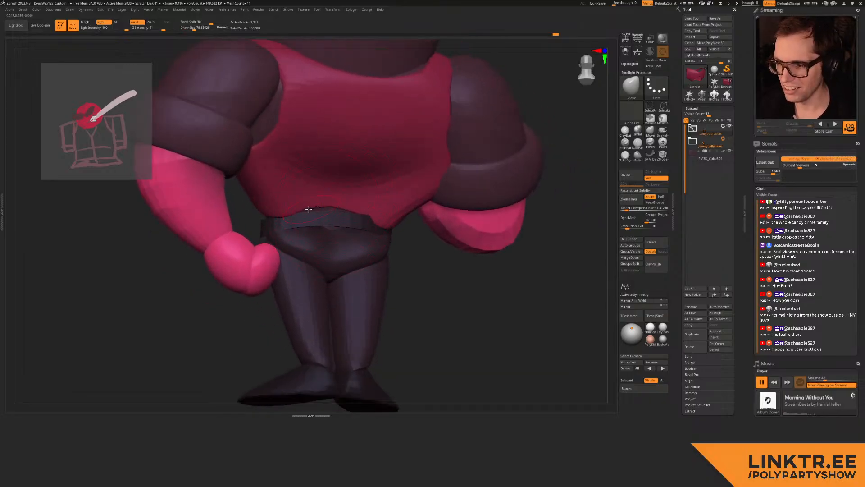
pyautogui.keyDown('ctrl'); pyautogui.moveTo(391, 225); pyautogui.dragTo(376, 212, button='right'); pyautogui.keyUp('ctrl')
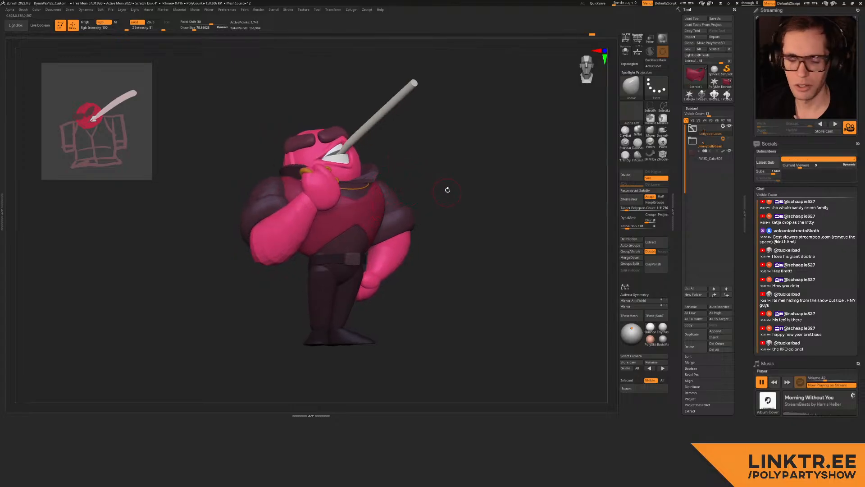
pyautogui.moveTo(429, 206); pyautogui.dragTo(427, 172, button='right')
pyautogui.moveTo(377, 228); pyautogui.dragTo(412, 211, button='right')
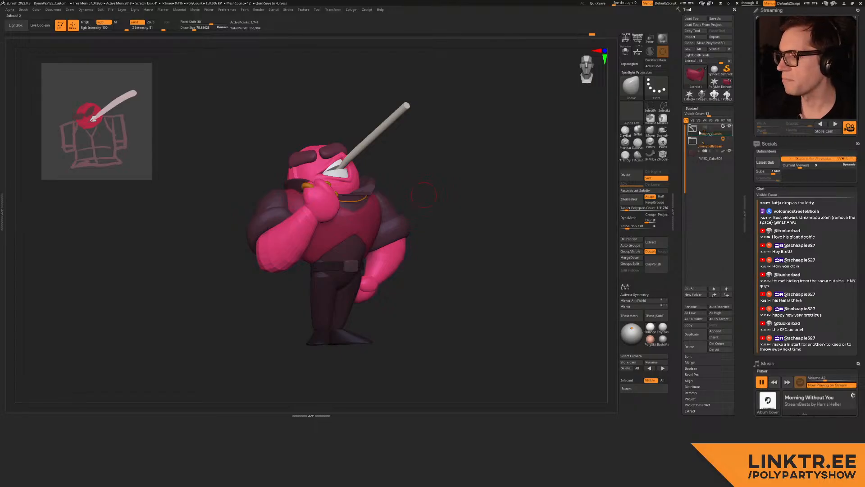
# Step: Show only the jelly bean character by hiding the lollipop character's folder, expand its folder and select the body
pyautogui.click(729, 139)
pyautogui.click(729, 126)
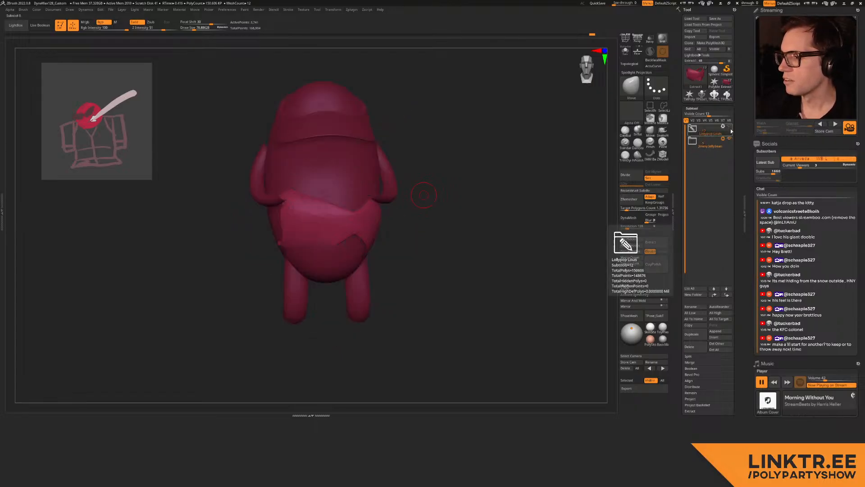
pyautogui.moveTo(391, 160); pyautogui.dragTo(545, 121)
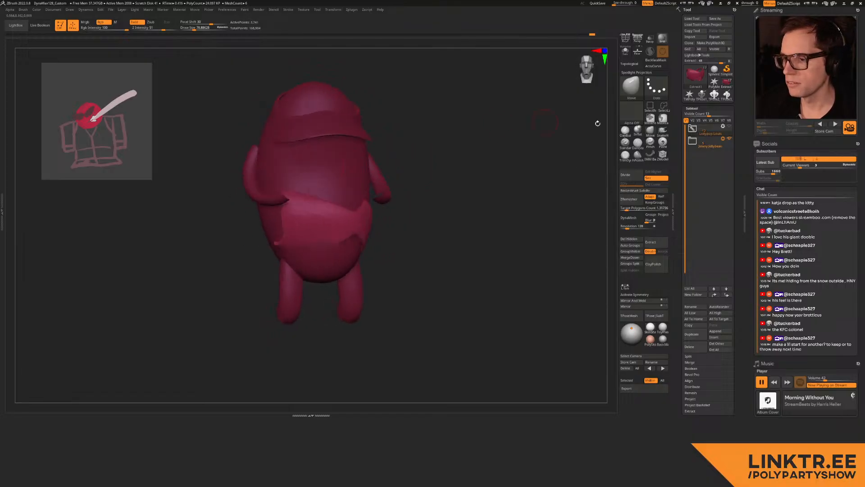
pyautogui.click(706, 144)
pyautogui.click(700, 158)
pyautogui.moveTo(217, 171); pyautogui.dragTo(292, 188)
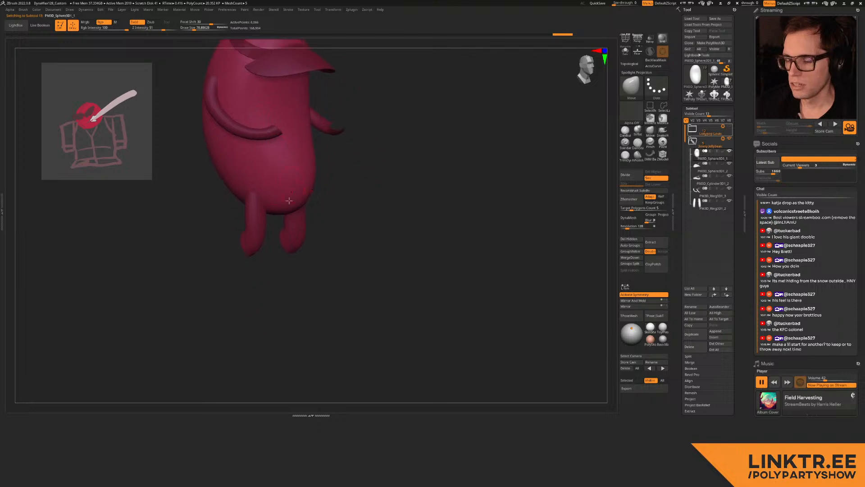
# Step: Change the jelly bean character's colour to a neutral light grey
pyautogui.moveTo(253, 234); pyautogui.dragTo(309, 170)
pyautogui.press('c')
pyautogui.moveTo(356, 188); pyautogui.dragTo(321, 173)
pyautogui.press('c')
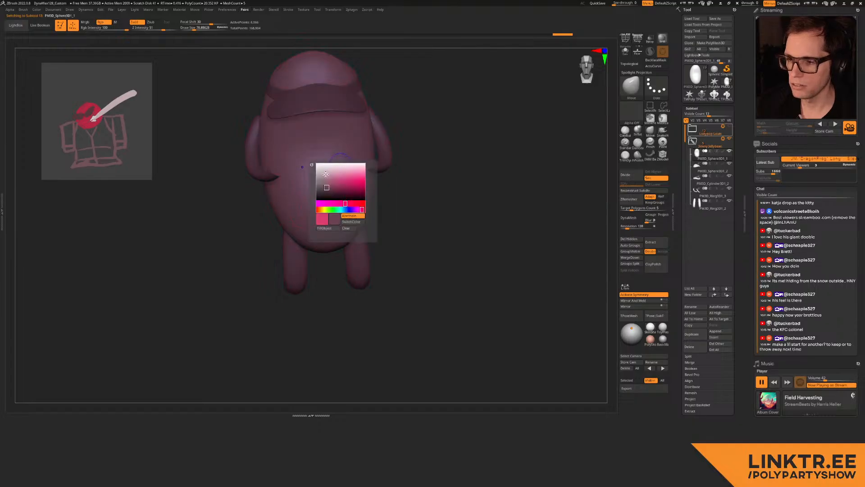
pyautogui.click(318, 173)
pyautogui.moveTo(401, 146); pyautogui.dragTo(372, 147)
pyautogui.keyDown('alt'); pyautogui.moveTo(372, 147); pyautogui.dragTo(349, 176); pyautogui.keyUp('alt')
# Step: Try to rotate and reshape the jelly bean's curved ring arms
pyautogui.moveTo(348, 176)
pyautogui.mouseDown(button='right')
pyautogui.moveTo(311, 166)
pyautogui.moveTo(311, 176)
pyautogui.moveTo(276, 157)
pyautogui.mouseUp(button='right')
pyautogui.keyDown('alt'); pyautogui.click(302, 142); pyautogui.keyUp('alt')
pyautogui.keyDown('alt'); pyautogui.click(283, 174); pyautogui.keyUp('alt')
pyautogui.press('w')
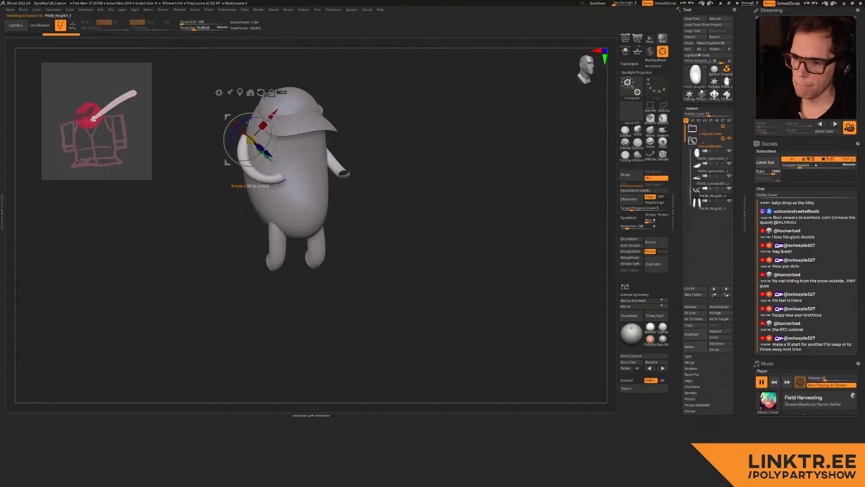
pyautogui.moveTo(234, 132)
pyautogui.mouseDown()
pyautogui.moveTo(272, 119)
pyautogui.moveTo(280, 130)
pyautogui.moveTo(241, 140)
pyautogui.moveTo(262, 131)
pyautogui.moveTo(254, 157)
pyautogui.mouseUp()
pyautogui.press('q')
pyautogui.moveTo(307, 149); pyautogui.dragTo(265, 168, button='right')
pyautogui.press('s')
pyautogui.click(267, 169)
pyautogui.press('s')
pyautogui.moveTo(251, 164); pyautogui.dragTo(265, 163)
pyautogui.moveTo(253, 168); pyautogui.dragTo(276, 164, button='right')
pyautogui.moveTo(274, 163); pyautogui.dragTo(287, 161)
pyautogui.hotkey('ctrl', 'z')
pyautogui.hotkey('ctrl', 'z')
pyautogui.hotkey('ctrl', 'z')
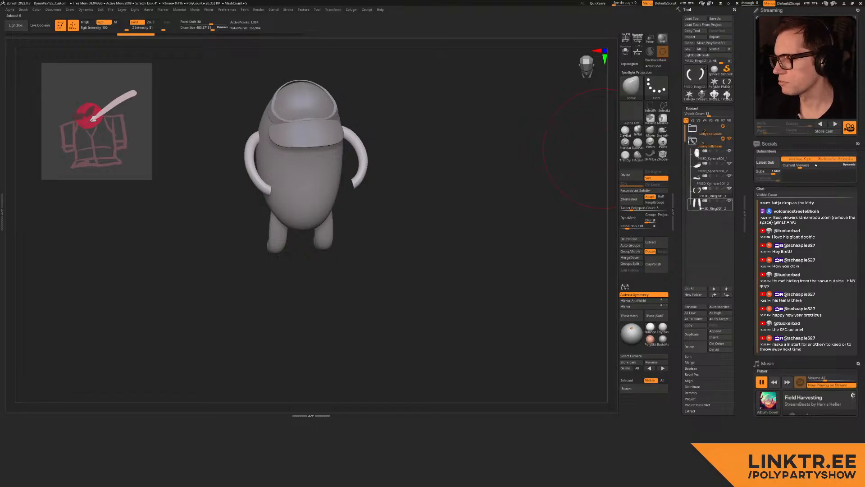
# Step: Delete the jelly bean's ring arm and leg subtools
pyautogui.click(698, 194)
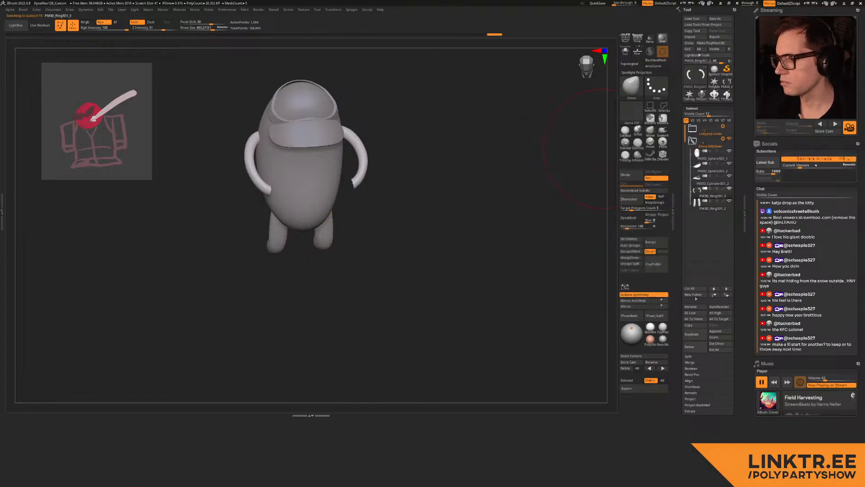
pyautogui.click(689, 345)
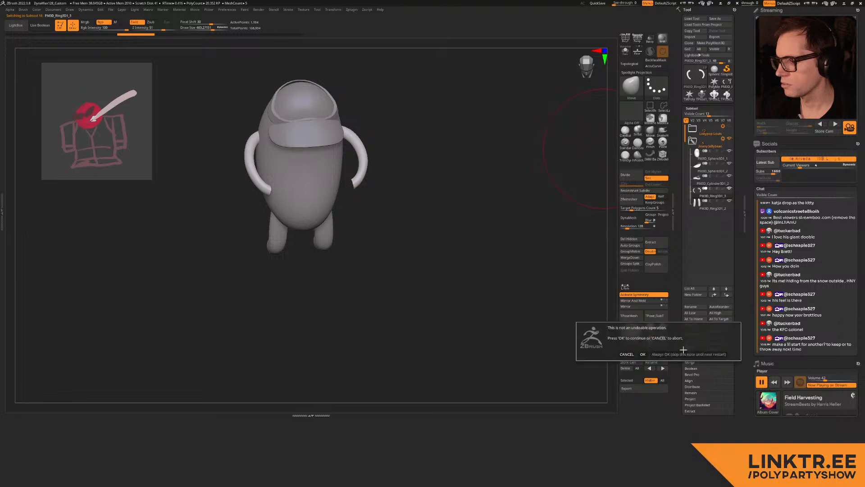
pyautogui.click(642, 354)
pyautogui.click(686, 346)
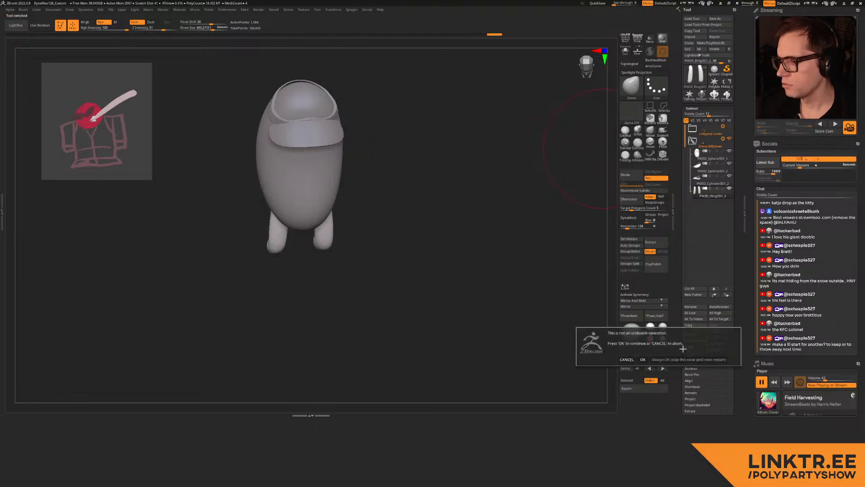
pyautogui.click(642, 359)
# Step: Append a cylinder subtool to the jelly bean character and scale it down to a small piece inside the body
pyautogui.moveTo(324, 232)
pyautogui.mouseDown()
pyautogui.moveTo(312, 205)
pyautogui.moveTo(297, 203)
pyautogui.mouseUp()
pyautogui.press('s')
pyautogui.keyDown('alt'); pyautogui.moveTo(312, 208); pyautogui.dragTo(298, 195, button='right'); pyautogui.keyUp('alt')
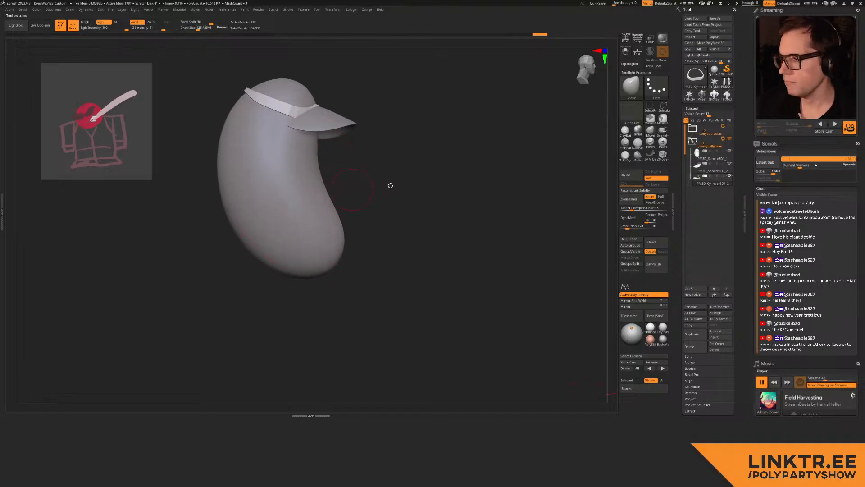
pyautogui.click(720, 331)
pyautogui.click(516, 328)
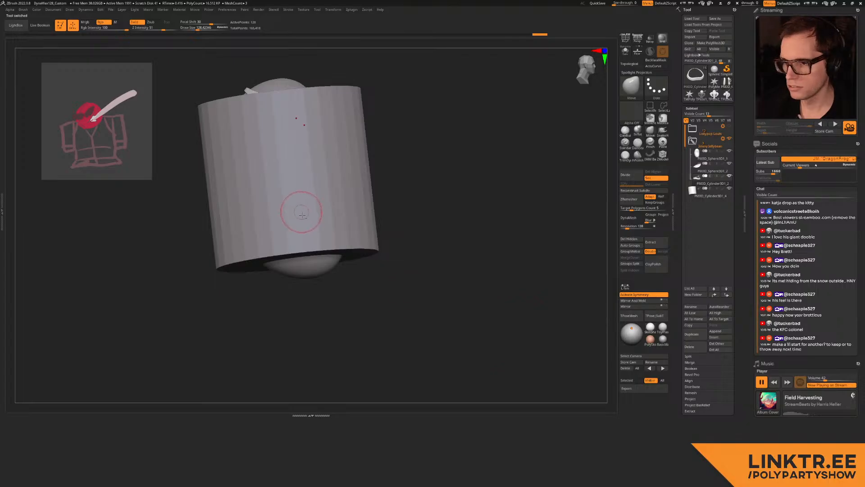
pyautogui.keyDown('alt'); pyautogui.click(328, 200); pyautogui.keyUp('alt')
pyautogui.press('w')
pyautogui.keyDown('shift'); pyautogui.moveTo(333, 196); pyautogui.dragTo(371, 166, button='right'); pyautogui.keyUp('shift')
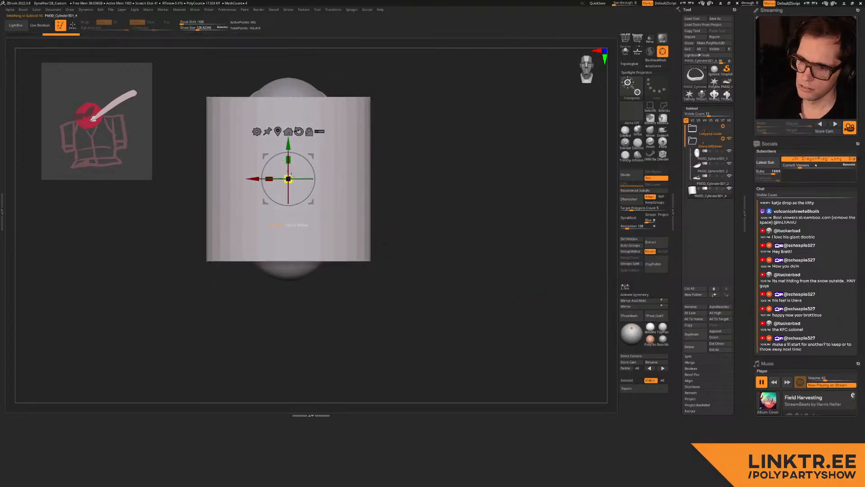
pyautogui.moveTo(311, 158); pyautogui.dragTo(388, 175)
# Step: Stretch the small cylinder lengthwise and rotate it diagonally at the side of the jelly bean as an upper arm
pyautogui.keyDown('shift'); pyautogui.moveTo(402, 166); pyautogui.dragTo(407, 186, button='right'); pyautogui.keyUp('shift')
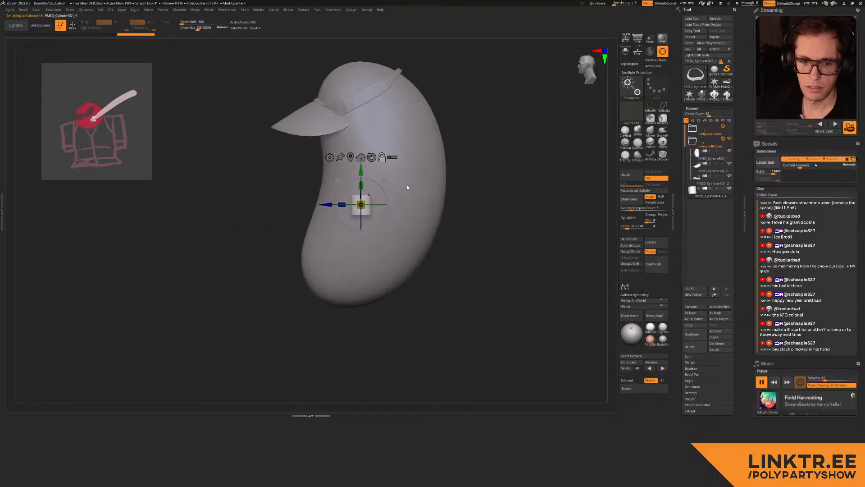
pyautogui.moveTo(366, 186); pyautogui.dragTo(367, 164)
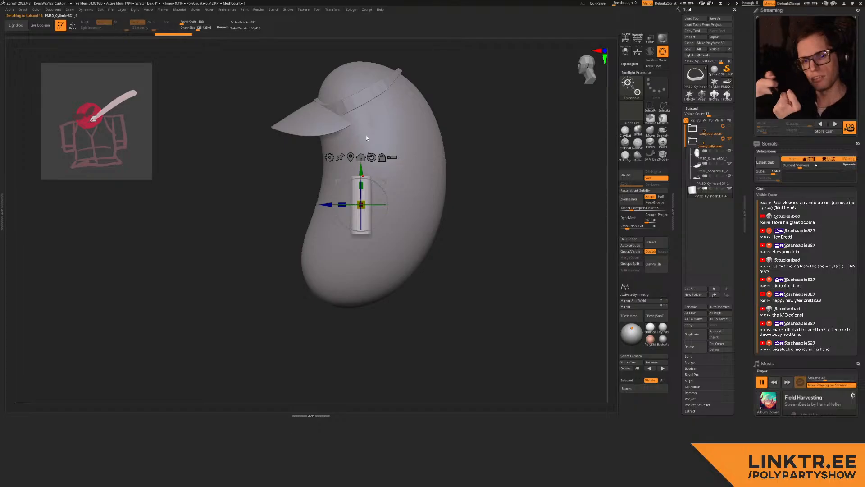
pyautogui.moveTo(380, 196); pyautogui.dragTo(392, 212)
pyautogui.moveTo(382, 176); pyautogui.dragTo(389, 160)
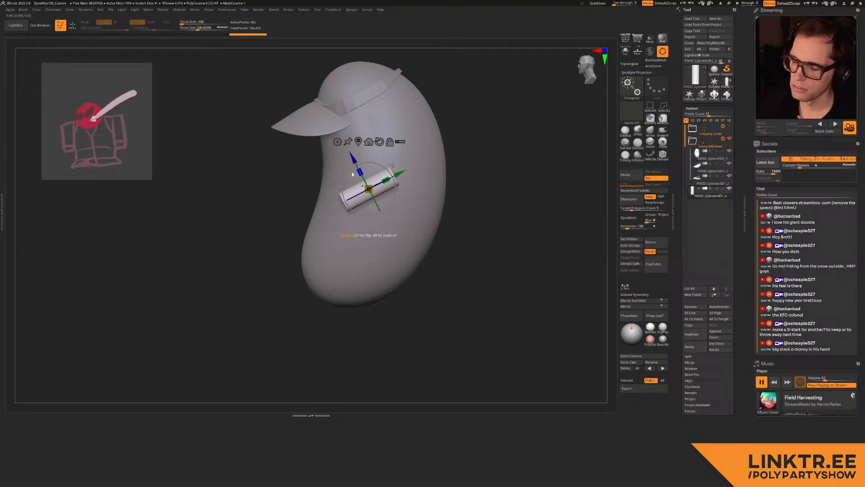
pyautogui.keyDown('shift'); pyautogui.moveTo(355, 174); pyautogui.dragTo(383, 167, button='right'); pyautogui.keyUp('shift')
pyautogui.moveTo(390, 166); pyautogui.dragTo(377, 174)
pyautogui.moveTo(367, 204)
pyautogui.mouseDown(button='right')
pyautogui.moveTo(388, 170)
pyautogui.moveTo(396, 196)
pyautogui.moveTo(367, 198)
pyautogui.mouseUp(button='right')
pyautogui.keyDown('alt'); pyautogui.click(366, 198); pyautogui.keyUp('alt')
# Step: Duplicate the upper arm cylinder within the subtool and rotate the copy forward from the elbow as a horizontal forearm
pyautogui.moveTo(298, 232); pyautogui.dragTo(317, 211, button='right')
pyautogui.moveTo(269, 195)
pyautogui.mouseDown()
pyautogui.moveTo(294, 184)
pyautogui.moveTo(279, 182)
pyautogui.mouseUp()
pyautogui.moveTo(280, 188); pyautogui.dragTo(304, 181, button='right')
pyautogui.moveTo(302, 180); pyautogui.dragTo(264, 242)
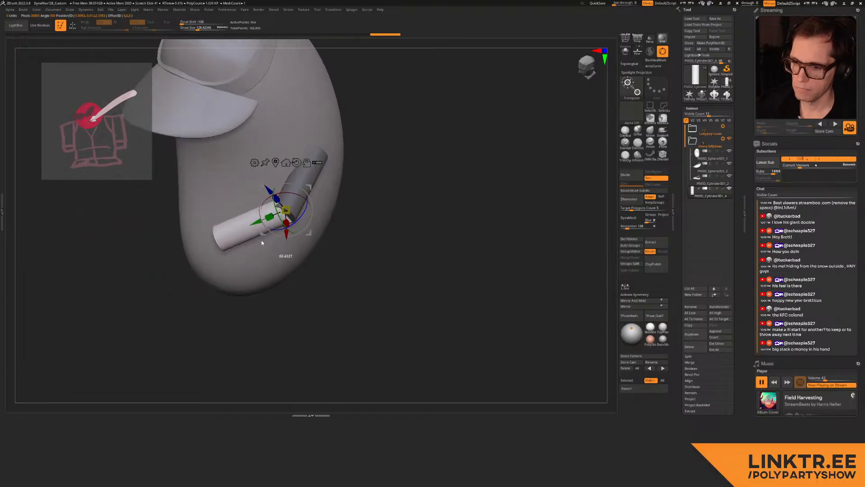
pyautogui.moveTo(303, 192); pyautogui.dragTo(314, 194)
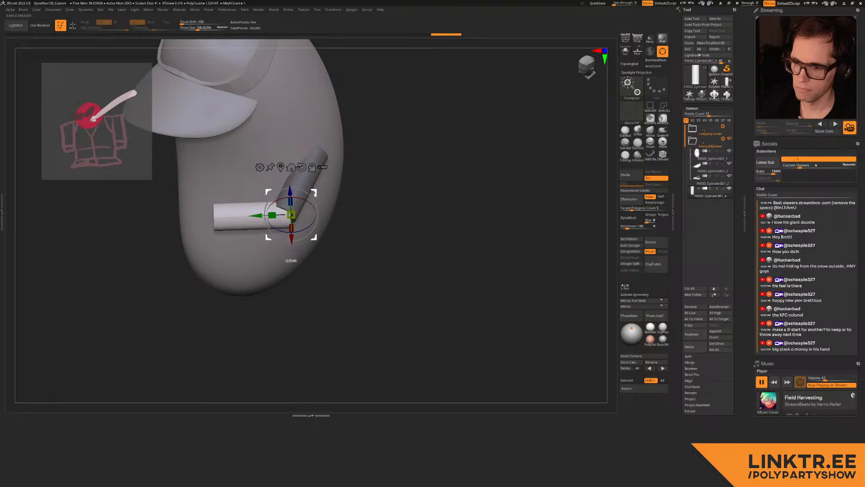
# Step: Mirror and weld the cylinder arm to the other side of the body
pyautogui.press('q')
pyautogui.moveTo(351, 189)
pyautogui.mouseDown(button='right')
pyautogui.moveTo(437, 183)
pyautogui.moveTo(451, 167)
pyautogui.moveTo(441, 174)
pyautogui.mouseUp(button='right')
pyautogui.click(637, 302)
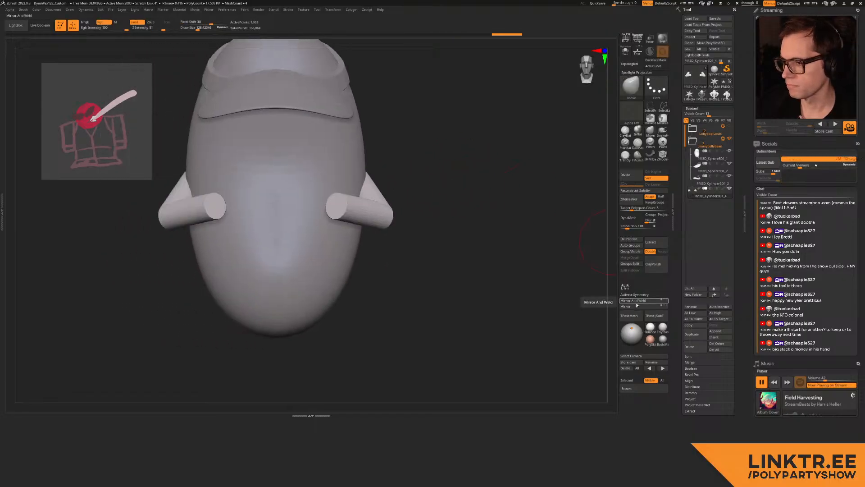
pyautogui.keyDown('alt'); pyautogui.moveTo(293, 230); pyautogui.dragTo(354, 229, button='right'); pyautogui.keyUp('alt')
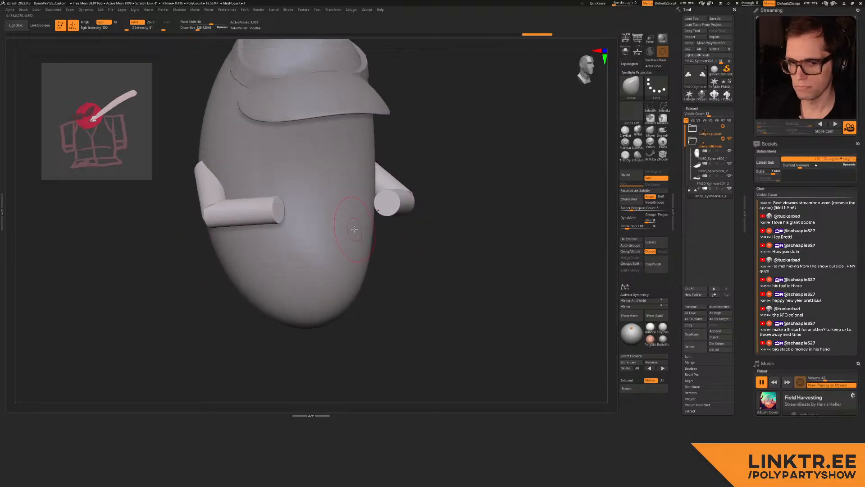
pyautogui.keyDown('shift'); pyautogui.moveTo(346, 193); pyautogui.dragTo(321, 221, button='right'); pyautogui.keyUp('shift')
# Step: Mask one cylinder arm and rotate the other with the transpose line so its forearm reaches up across the chest
pyautogui.keyDown('ctrl'); pyautogui.moveTo(492, 113); pyautogui.dragTo(336, 249); pyautogui.keyUp('ctrl')
pyautogui.moveTo(466, 93)
pyautogui.keyDown('ctrl'); pyautogui.mouseDown()
pyautogui.moveTo(345, 287)
pyautogui.moveTo(534, 167)
pyautogui.mouseUp(); pyautogui.keyUp('ctrl')
pyautogui.press('w')
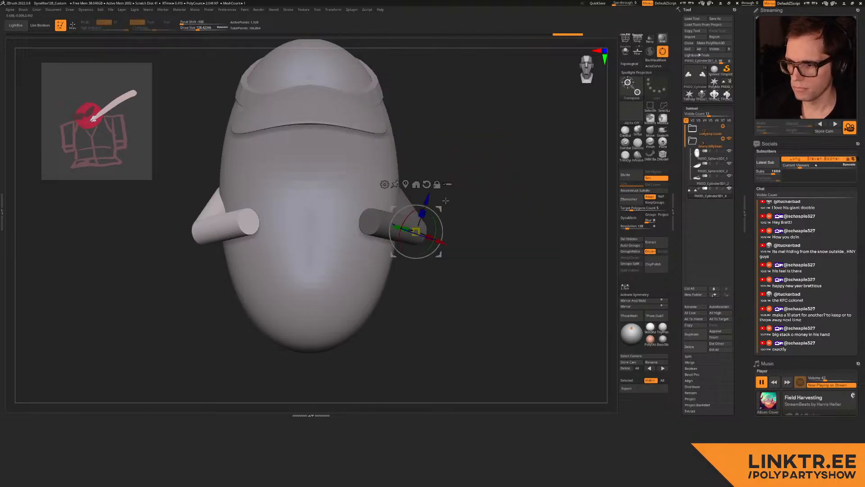
pyautogui.click(662, 52)
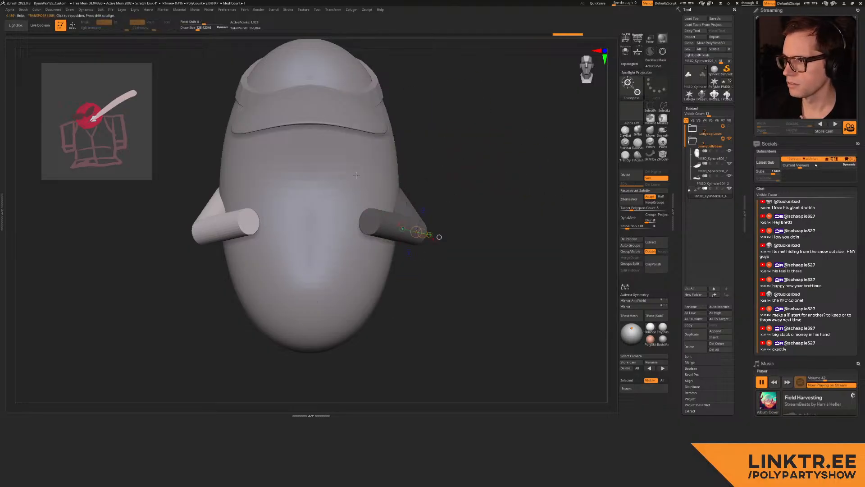
pyautogui.moveTo(219, 184)
pyautogui.mouseDown()
pyautogui.moveTo(251, 226)
pyautogui.moveTo(303, 206)
pyautogui.moveTo(304, 198)
pyautogui.mouseUp()
pyautogui.moveTo(205, 195)
pyautogui.mouseDown()
pyautogui.moveTo(299, 187)
pyautogui.moveTo(170, 197)
pyautogui.moveTo(301, 189)
pyautogui.mouseUp()
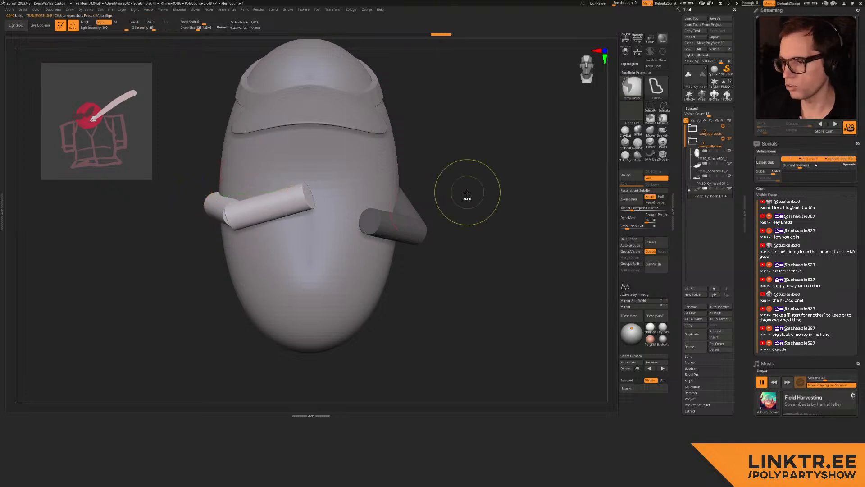
pyautogui.moveTo(407, 186)
pyautogui.mouseDown()
pyautogui.moveTo(342, 228)
pyautogui.moveTo(379, 227)
pyautogui.mouseUp()
pyautogui.hotkey('ctrl', 'z')
pyautogui.moveTo(305, 191)
pyautogui.keyDown('ctrl'); pyautogui.mouseDown()
pyautogui.moveTo(196, 193)
pyautogui.moveTo(301, 258)
pyautogui.moveTo(203, 122)
pyautogui.mouseUp(); pyautogui.keyUp('ctrl')
pyautogui.hotkey('ctrl', 'z')
# Step: Rotate the second cylinder arm so its forearm lies horizontally across the belly, and clear the mask
pyautogui.press('q')
pyautogui.press('w')
pyautogui.moveTo(399, 189)
pyautogui.mouseDown()
pyautogui.moveTo(375, 232)
pyautogui.moveTo(344, 230)
pyautogui.mouseUp()
pyautogui.press('q')
pyautogui.moveTo(346, 230)
pyautogui.keyDown('alt'); pyautogui.mouseDown(button='right')
pyautogui.moveTo(345, 216)
pyautogui.moveTo(298, 181)
pyautogui.moveTo(373, 164)
pyautogui.moveTo(361, 176)
pyautogui.moveTo(392, 180)
pyautogui.mouseUp(button='right'); pyautogui.keyUp('alt')
pyautogui.press('w')
pyautogui.moveTo(441, 151); pyautogui.dragTo(347, 203)
pyautogui.press('q')
pyautogui.moveTo(377, 207); pyautogui.dragTo(439, 164, button='right')
pyautogui.keyDown('ctrl'); pyautogui.moveTo(444, 162); pyautogui.dragTo(464, 185); pyautogui.keyUp('ctrl')
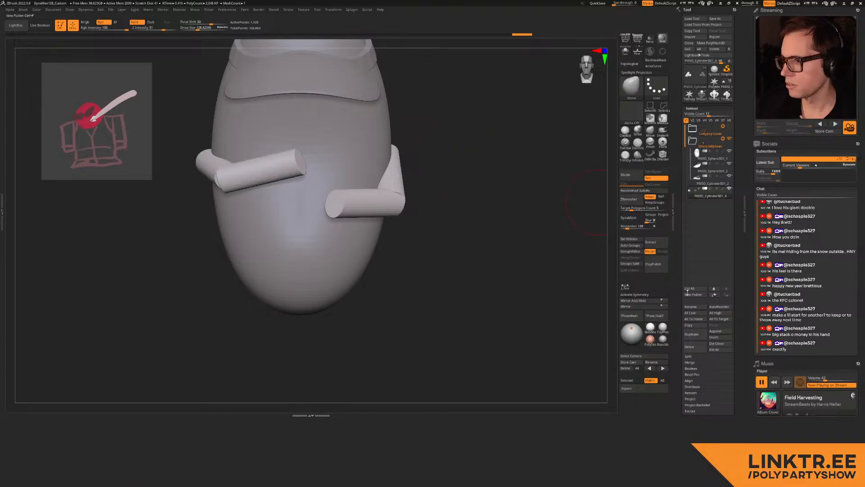
# Step: Append a cube subtool to the jelly bean character and bring it out in front of the belly
pyautogui.click(721, 332)
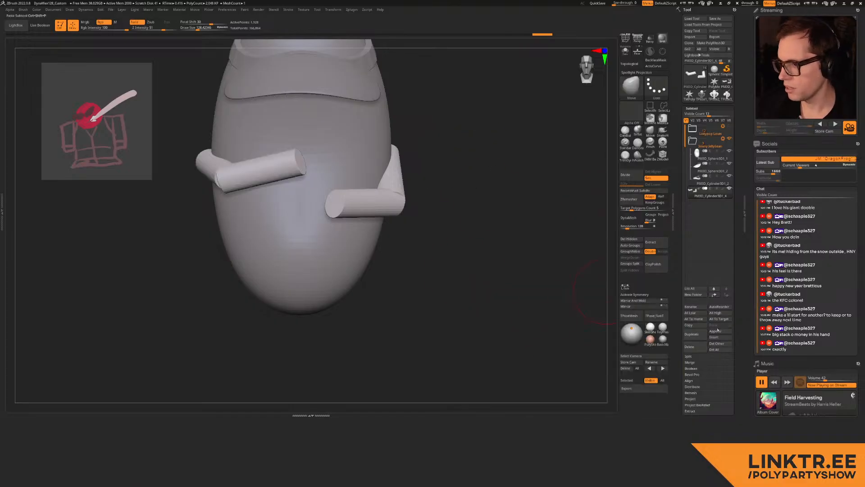
pyautogui.click(719, 332)
pyautogui.click(517, 318)
pyautogui.keyDown('alt'); pyautogui.click(339, 251); pyautogui.keyUp('alt')
pyautogui.press('w')
pyautogui.moveTo(396, 212); pyautogui.dragTo(366, 288, button='right')
pyautogui.click(660, 52)
pyautogui.keyDown('alt'); pyautogui.moveTo(518, 199); pyautogui.dragTo(346, 194, button='right'); pyautogui.keyUp('alt')
pyautogui.keyDown('shift'); pyautogui.moveTo(346, 193); pyautogui.dragTo(344, 194, button='right'); pyautogui.keyUp('shift')
pyautogui.moveTo(272, 245); pyautogui.dragTo(181, 274)
pyautogui.keyDown('shift'); pyautogui.moveTo(207, 252); pyautogui.dragTo(275, 225, button='right'); pyautogui.keyUp('shift')
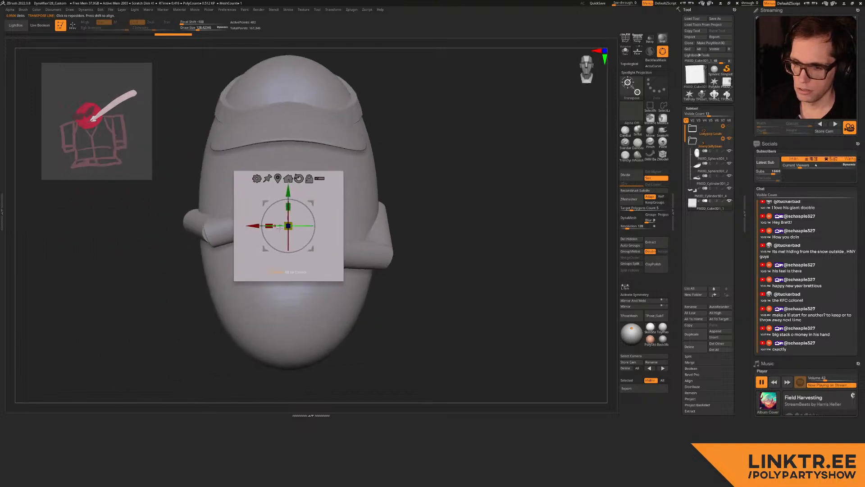
# Step: Narrow the cube into a tall, thin slab and place it at the end of the horizontal forearm
pyautogui.moveTo(272, 224); pyautogui.dragTo(283, 225)
pyautogui.moveTo(383, 218); pyautogui.dragTo(361, 208, button='right')
pyautogui.moveTo(337, 200); pyautogui.dragTo(350, 226)
pyautogui.moveTo(381, 216)
pyautogui.mouseDown(button='right')
pyautogui.moveTo(348, 213)
pyautogui.moveTo(345, 176)
pyautogui.mouseUp(button='right')
# Step: Bend the slab into a slight curve with the Move brush
pyautogui.click(651, 132)
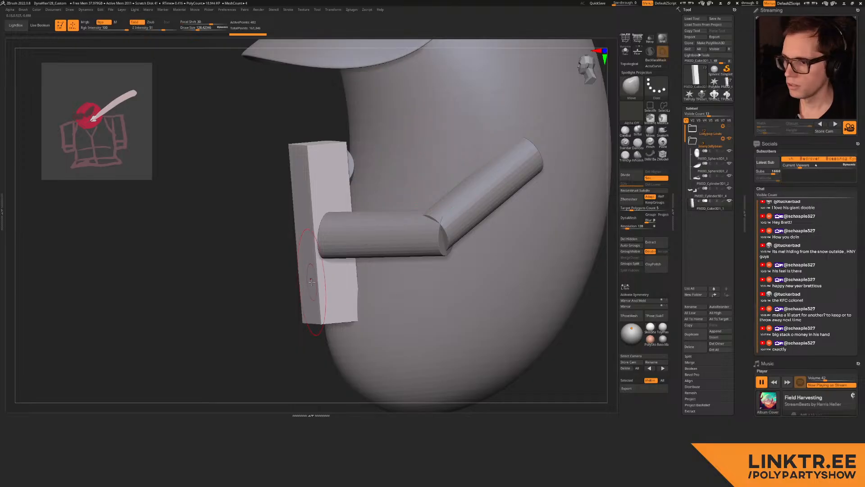
pyautogui.moveTo(326, 290); pyautogui.dragTo(331, 286, button='right')
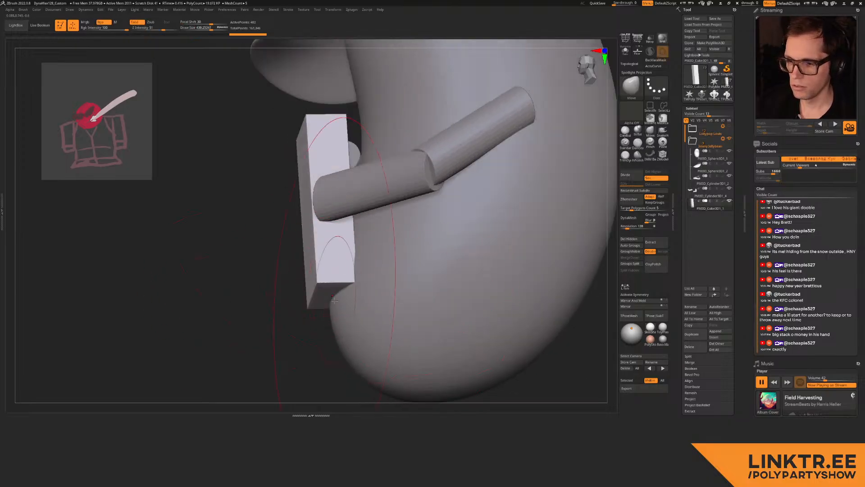
pyautogui.moveTo(334, 299); pyautogui.dragTo(244, 278)
pyautogui.moveTo(282, 259)
pyautogui.mouseDown(button='right')
pyautogui.moveTo(300, 208)
pyautogui.moveTo(318, 217)
pyautogui.moveTo(287, 192)
pyautogui.mouseUp(button='right')
pyautogui.moveTo(346, 226)
pyautogui.mouseDown(button='right')
pyautogui.moveTo(286, 179)
pyautogui.moveTo(283, 216)
pyautogui.mouseUp(button='right')
# Step: Rotate and move the bent slab so it sits tilted between the jelly bean's two hands
pyautogui.press('w')
pyautogui.moveTo(304, 236); pyautogui.dragTo(329, 168)
pyautogui.keyDown('alt'); pyautogui.moveTo(355, 162); pyautogui.dragTo(361, 146); pyautogui.keyUp('alt')
pyautogui.moveTo(360, 146); pyautogui.dragTo(347, 178)
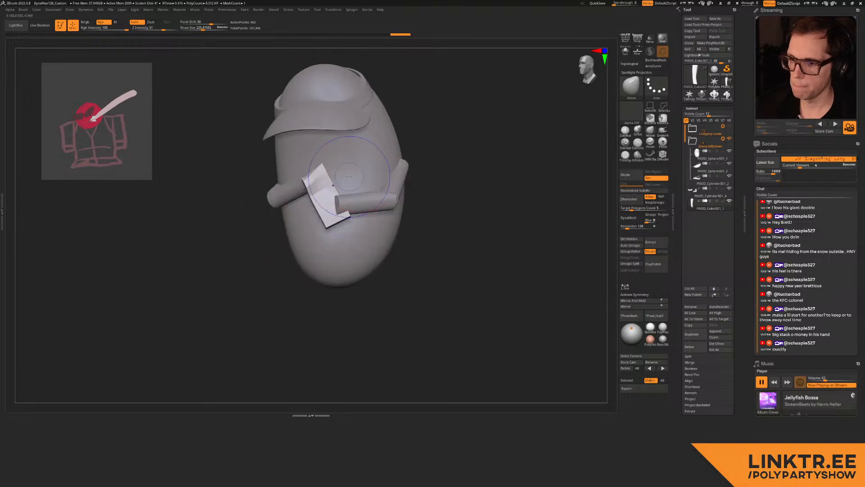
# Step: Fill the bent slab between the hands with a mid green colour
pyautogui.press('c')
pyautogui.click(337, 220)
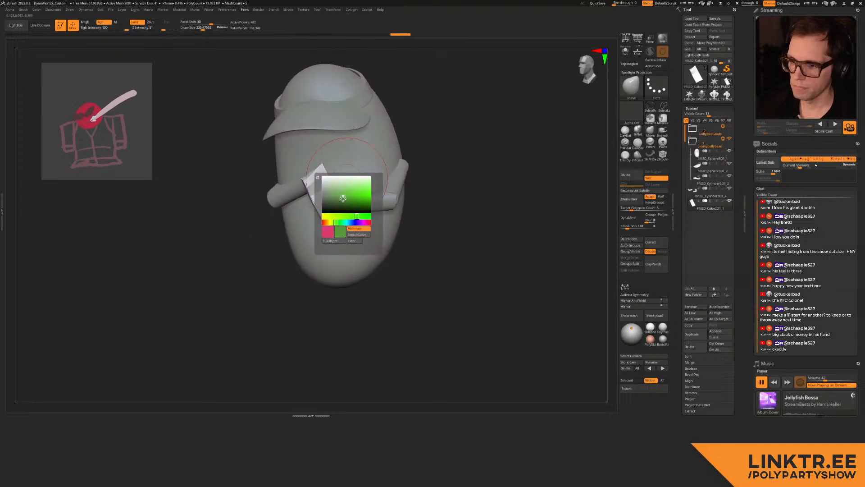
pyautogui.click(343, 199)
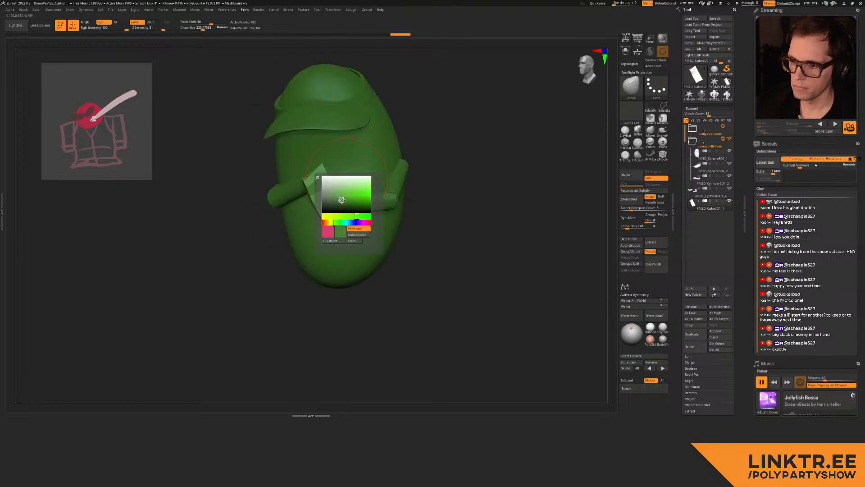
pyautogui.click(331, 240)
# Step: Fill the cap brim with the same green as the slab
pyautogui.keyDown('alt'); pyautogui.click(343, 155); pyautogui.keyUp('alt')
pyautogui.keyDown('alt'); pyautogui.moveTo(336, 131); pyautogui.dragTo(330, 145, button='right'); pyautogui.keyUp('alt')
pyautogui.keyDown('alt'); pyautogui.click(318, 134); pyautogui.keyUp('alt')
pyautogui.hotkey('shift', 'c')
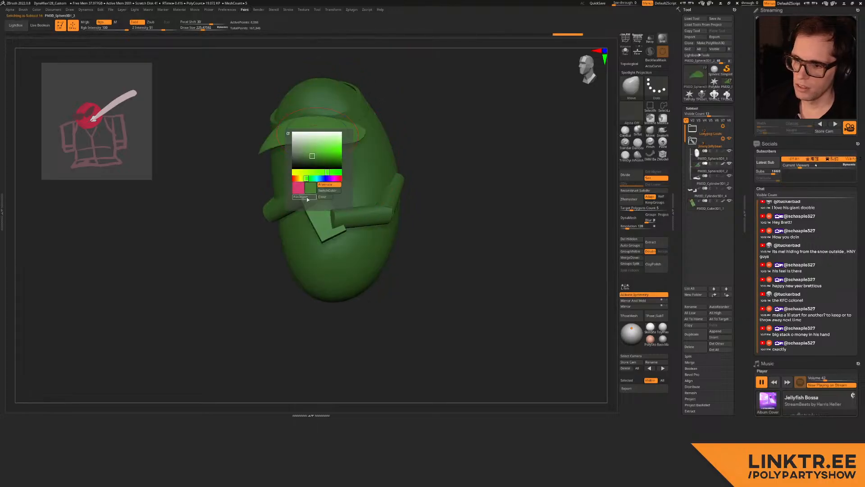
pyautogui.click(307, 199)
# Step: Fill the visor's headband with a neutral grey colour
pyautogui.keyDown('alt'); pyautogui.moveTo(325, 176); pyautogui.dragTo(309, 199, button='right'); pyautogui.keyUp('alt')
pyautogui.moveTo(310, 198); pyautogui.dragTo(288, 196, button='right')
pyautogui.keyDown('alt'); pyautogui.click(342, 133); pyautogui.keyUp('alt')
pyautogui.hotkey('shift', 'c')
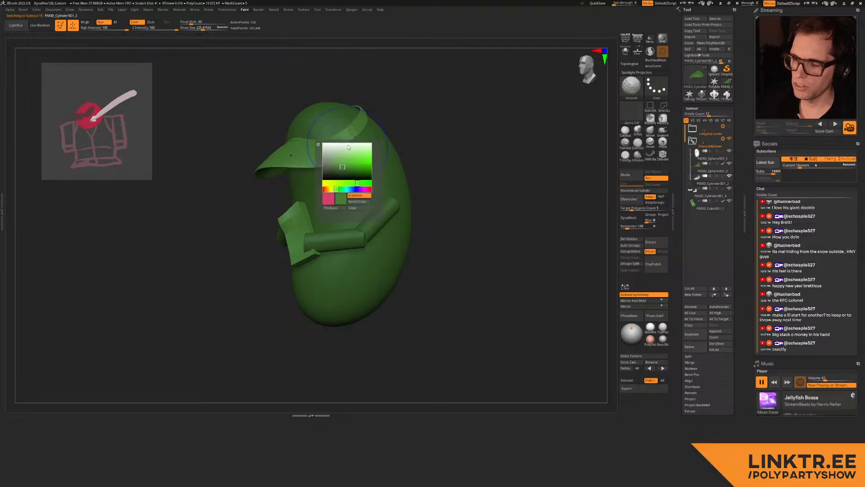
pyautogui.click(323, 158)
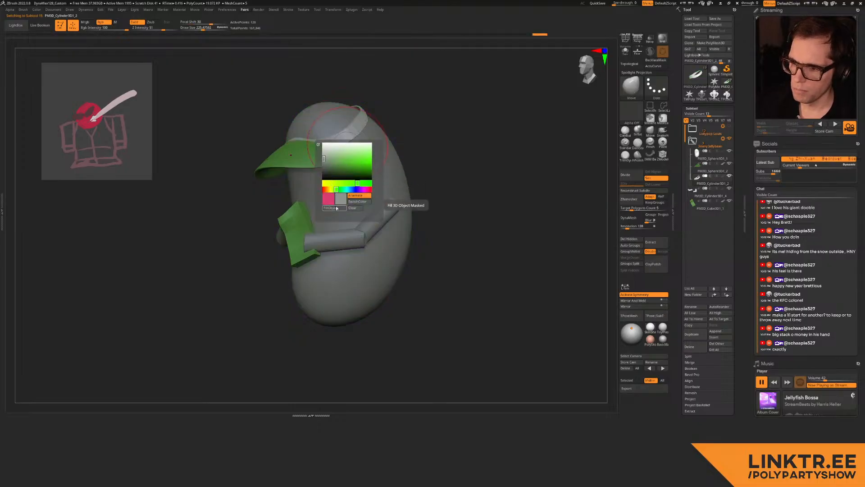
# Step: Narrow the sides of the jelly bean body around arm height using a large Move brush
pyautogui.keyDown('alt'); pyautogui.click(368, 154); pyautogui.keyUp('alt')
pyautogui.keyDown('alt'); pyautogui.moveTo(297, 190); pyautogui.dragTo(282, 165, button='right'); pyautogui.keyUp('alt')
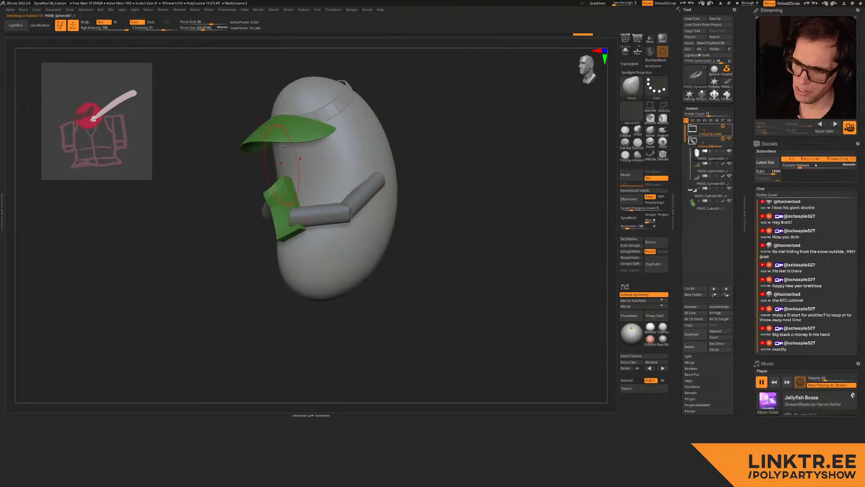
pyautogui.moveTo(279, 214)
pyautogui.mouseDown(button='right')
pyautogui.moveTo(295, 182)
pyautogui.moveTo(321, 173)
pyautogui.moveTo(260, 203)
pyautogui.mouseUp(button='right')
pyautogui.press('s')
pyautogui.moveTo(260, 203); pyautogui.dragTo(270, 203)
pyautogui.moveTo(245, 215); pyautogui.dragTo(255, 211, button='right')
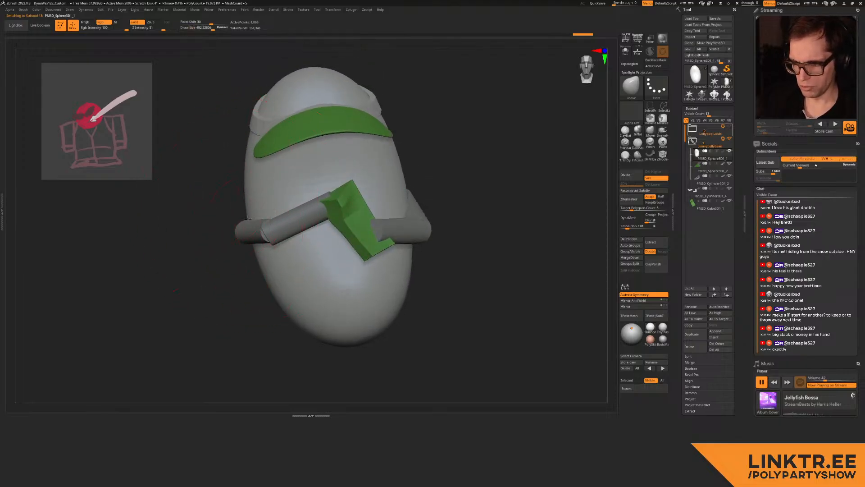
pyautogui.moveTo(246, 218); pyautogui.dragTo(252, 216)
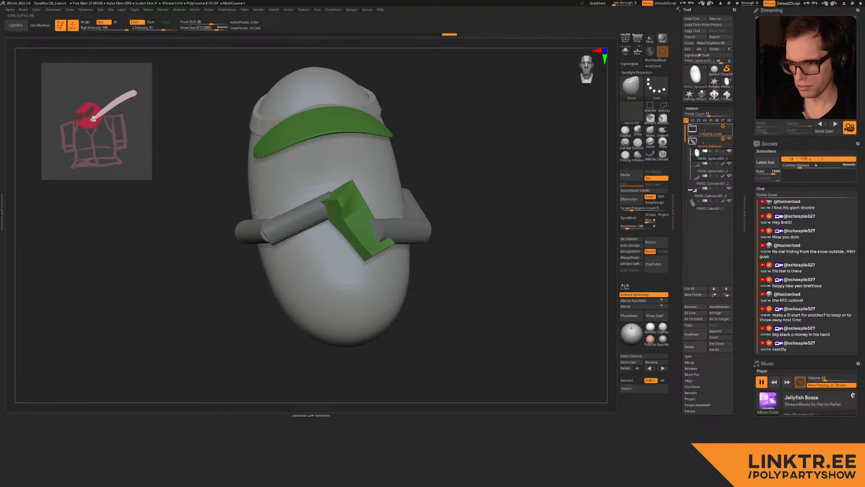
# Step: Adjust the shoulder end of the upper arm with a smaller Move brush
pyautogui.moveTo(275, 229); pyautogui.dragTo(249, 255, button='right')
pyautogui.moveTo(250, 225); pyautogui.dragTo(250, 221)
pyautogui.press('[')
pyautogui.keyDown('alt'); pyautogui.click(253, 221); pyautogui.keyUp('alt')
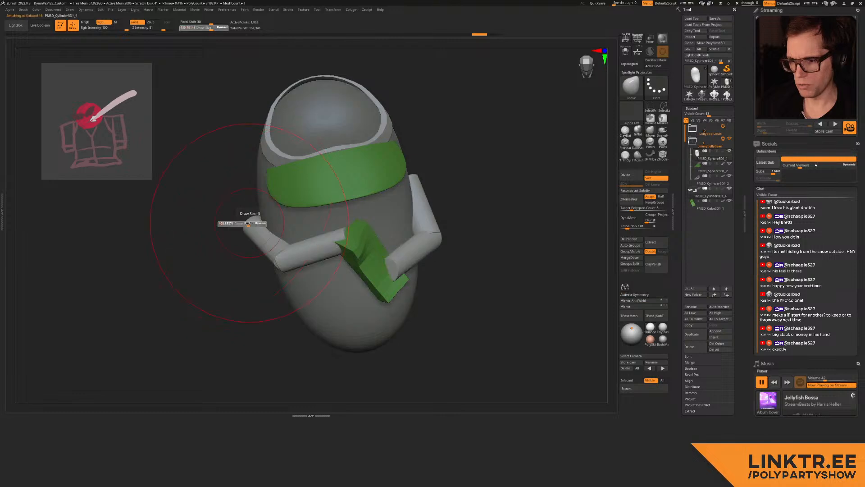
pyautogui.moveTo(270, 218); pyautogui.dragTo(275, 218)
pyautogui.moveTo(254, 222); pyautogui.dragTo(256, 218)
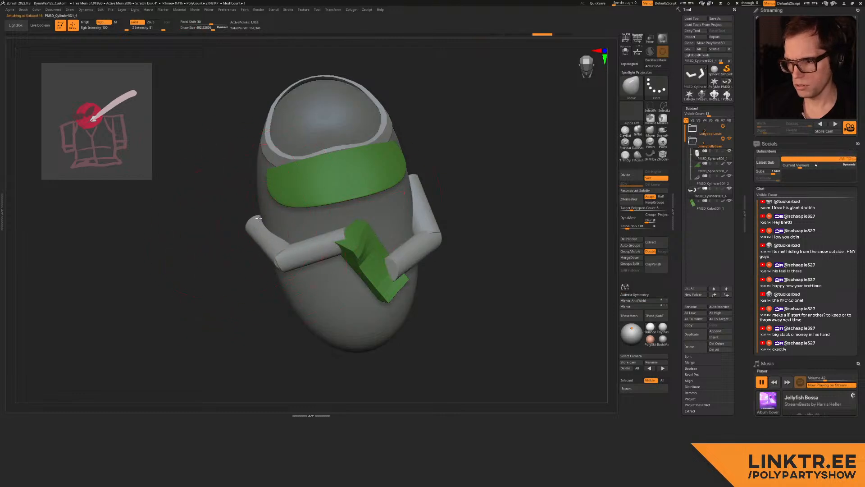
# Step: Fill the jelly bean body with orange
pyautogui.keyDown('alt'); pyautogui.moveTo(388, 193); pyautogui.dragTo(380, 138, button='right'); pyautogui.keyUp('alt')
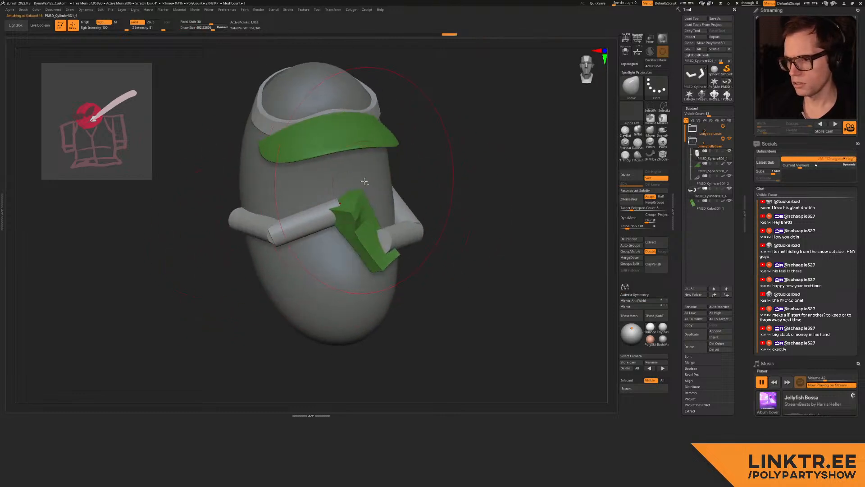
pyautogui.keyDown('alt'); pyautogui.click(370, 181); pyautogui.keyUp('alt')
pyautogui.press('c')
pyautogui.moveTo(361, 224); pyautogui.dragTo(353, 223)
pyautogui.moveTo(369, 191)
pyautogui.mouseDown()
pyautogui.moveTo(389, 194)
pyautogui.moveTo(383, 196)
pyautogui.mouseUp()
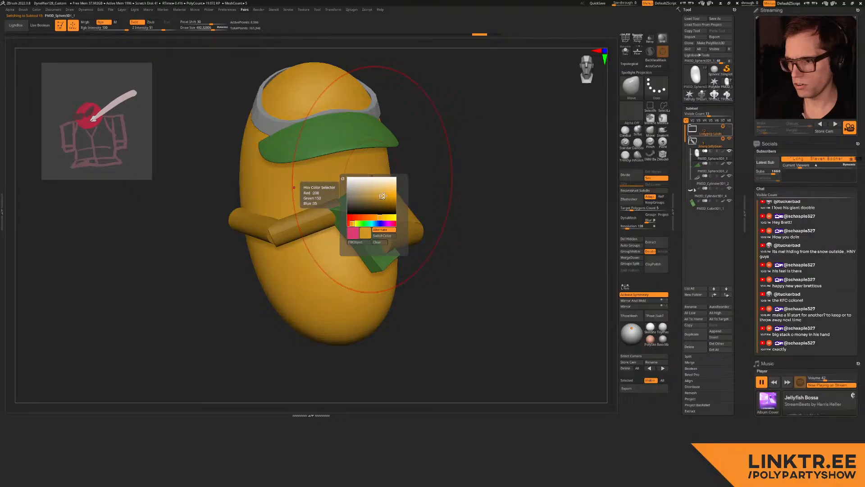
pyautogui.click(371, 216)
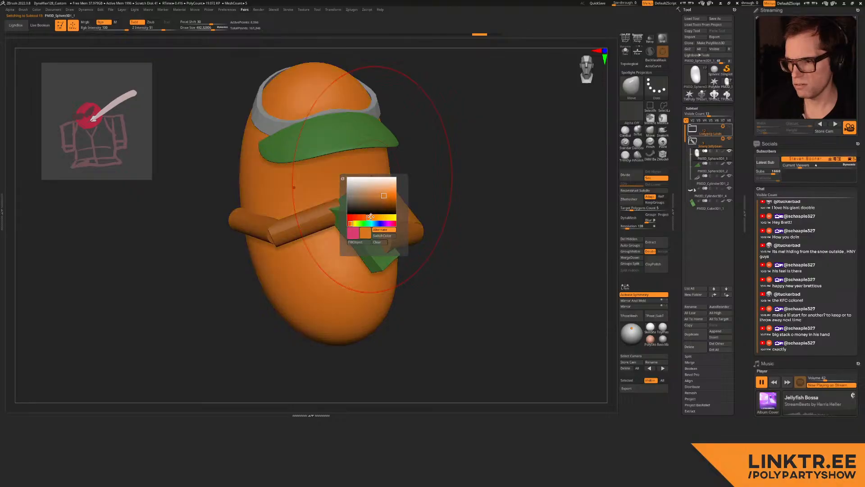
pyautogui.click(363, 243)
# Step: Fill both arms with the same orange as the body
pyautogui.moveTo(288, 225); pyautogui.dragTo(315, 201, button='right')
pyautogui.keyDown('ctrl'); pyautogui.moveTo(316, 200); pyautogui.dragTo(329, 234, button='right'); pyautogui.keyUp('ctrl')
pyautogui.moveTo(383, 216); pyautogui.dragTo(302, 203, button='right')
pyautogui.keyDown('alt'); pyautogui.click(398, 212); pyautogui.keyUp('alt')
pyautogui.hotkey('shift', 'c')
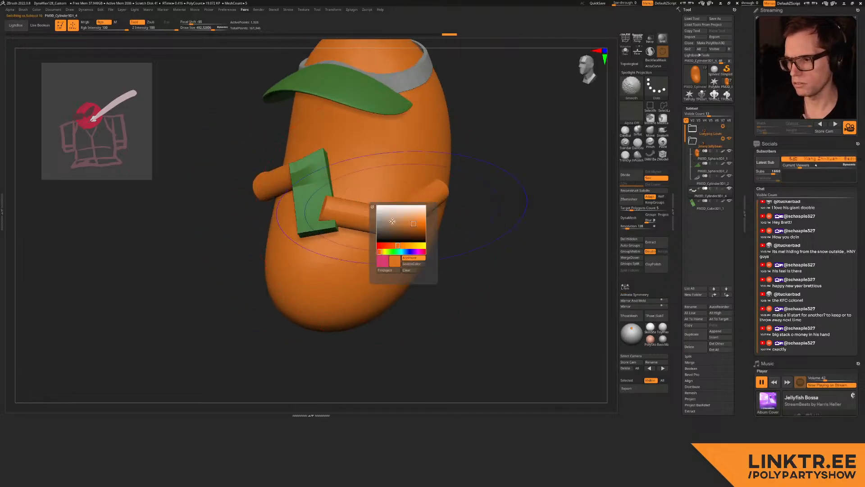
pyautogui.click(391, 271)
# Step: Recolour both arms with a yellow fill
pyautogui.keyDown('ctrl'); pyautogui.moveTo(360, 235); pyautogui.dragTo(304, 205, button='right'); pyautogui.keyUp('ctrl')
pyautogui.moveTo(358, 178)
pyautogui.keyDown('ctrl'); pyautogui.mouseDown(button='right')
pyautogui.moveTo(364, 204)
pyautogui.moveTo(348, 209)
pyautogui.mouseUp(button='right'); pyautogui.keyUp('ctrl')
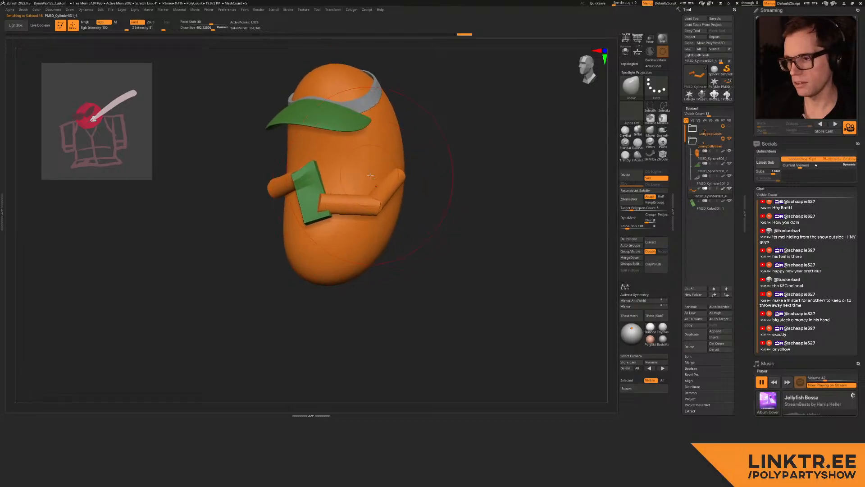
pyautogui.hotkey('shift', 'c')
pyautogui.moveTo(390, 204); pyautogui.dragTo(396, 204)
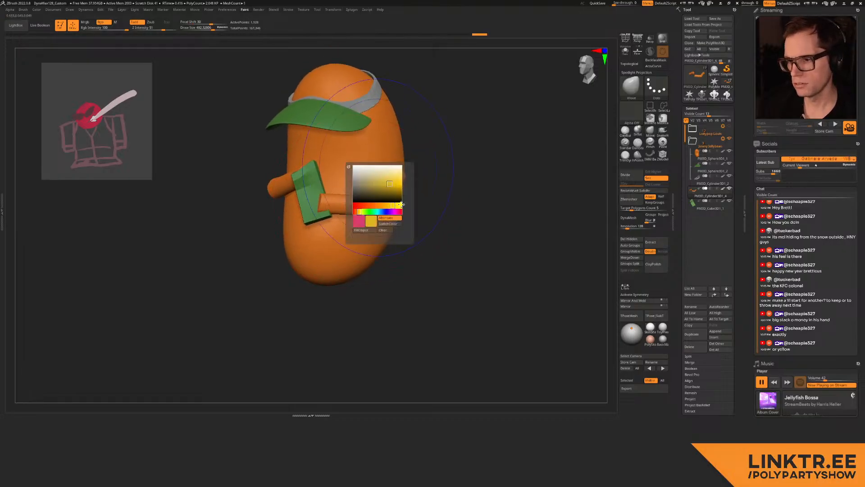
pyautogui.click(360, 230)
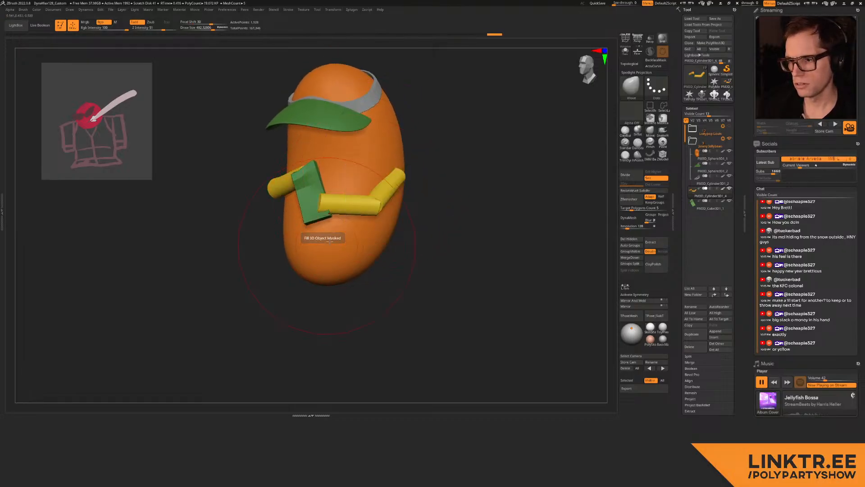
# Step: Fill the body with the same yellow as the arms
pyautogui.keyDown('alt'); pyautogui.click(368, 175); pyautogui.keyUp('alt')
pyautogui.hotkey('shift', 'c')
pyautogui.click(365, 238)
pyautogui.moveTo(290, 294); pyautogui.dragTo(453, 236)
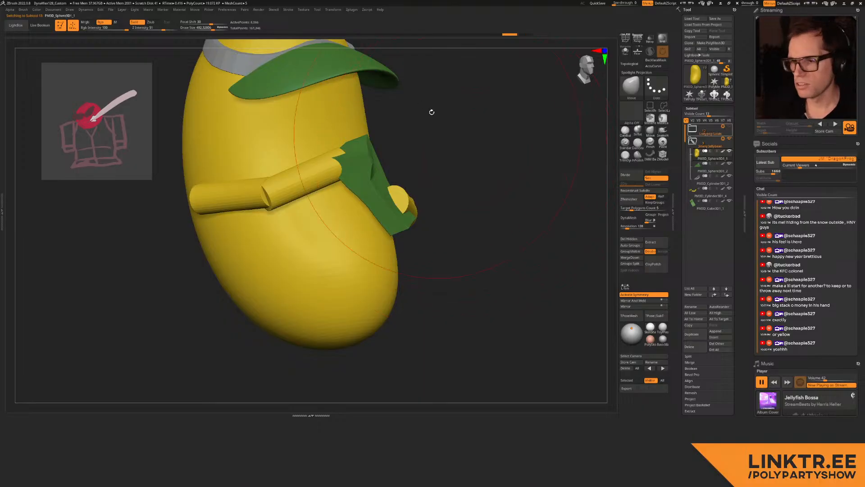
# Step: Shift the yellow slightly towards orange and fill the body with the golden tone
pyautogui.keyDown('alt'); pyautogui.moveTo(432, 205); pyautogui.dragTo(427, 168); pyautogui.keyUp('alt')
pyautogui.press('c')
pyautogui.press('c')
pyautogui.press('c')
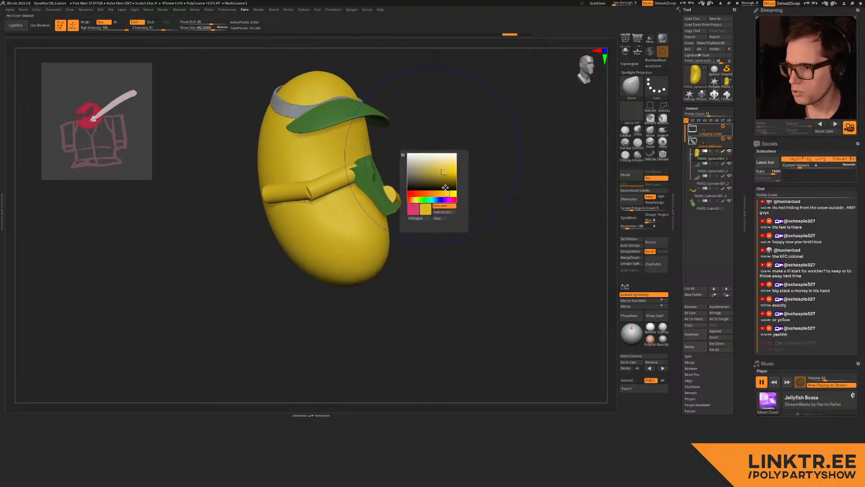
pyautogui.click(427, 218)
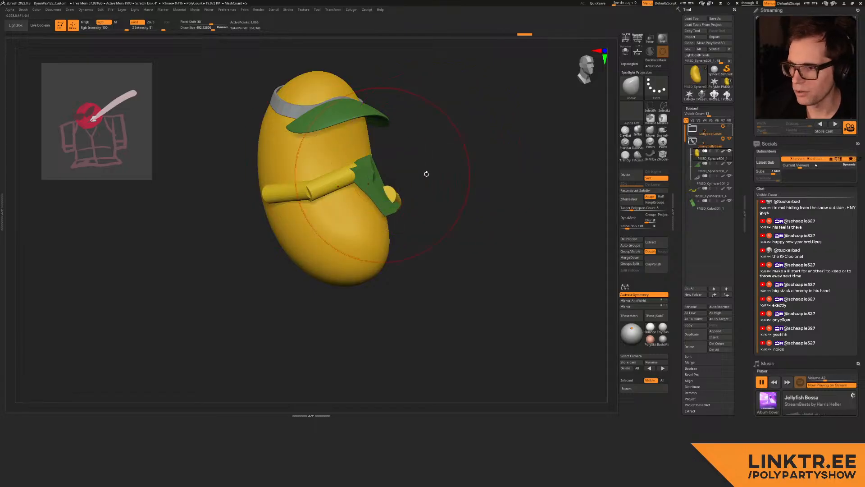
# Step: Fill both arms with the body's golden yellow
pyautogui.press('c')
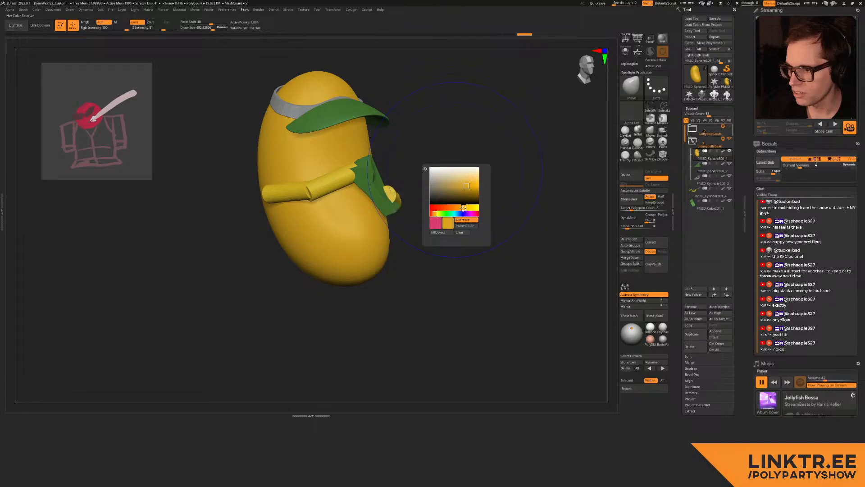
pyautogui.keyDown('alt'); pyautogui.click(331, 186); pyautogui.keyUp('alt')
pyautogui.press('c')
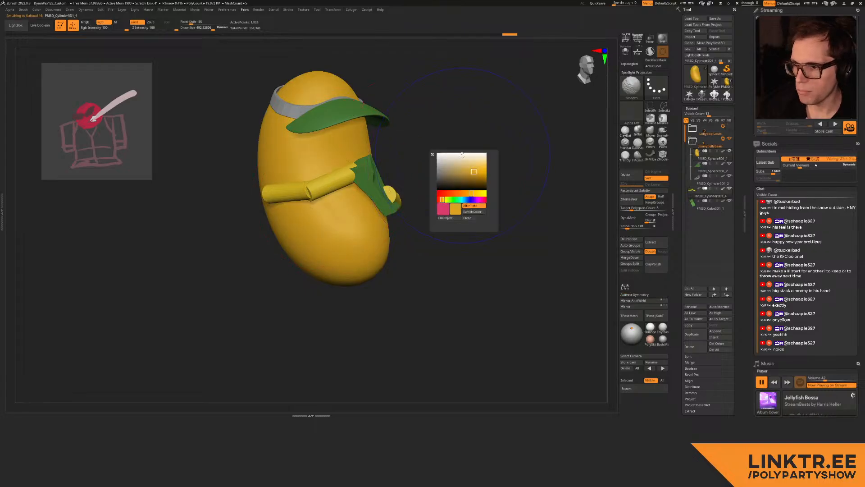
pyautogui.moveTo(412, 178)
pyautogui.mouseDown()
pyautogui.moveTo(427, 178)
pyautogui.moveTo(403, 178)
pyautogui.moveTo(399, 196)
pyautogui.moveTo(412, 166)
pyautogui.moveTo(401, 193)
pyautogui.moveTo(409, 181)
pyautogui.mouseUp()
# Step: Move the shoulder ends of the arms up along the sides of the body with the Move brush
pyautogui.moveTo(409, 181)
pyautogui.mouseDown(button='right')
pyautogui.moveTo(420, 181)
pyautogui.moveTo(399, 195)
pyautogui.moveTo(368, 193)
pyautogui.mouseUp(button='right')
pyautogui.moveTo(367, 193); pyautogui.dragTo(382, 165)
pyautogui.moveTo(373, 173); pyautogui.dragTo(340, 185, button='right')
pyautogui.moveTo(270, 196); pyautogui.dragTo(272, 185)
pyautogui.moveTo(272, 185); pyautogui.dragTo(265, 182, button='right')
pyautogui.press('s')
pyautogui.click(267, 182)
pyautogui.press('s')
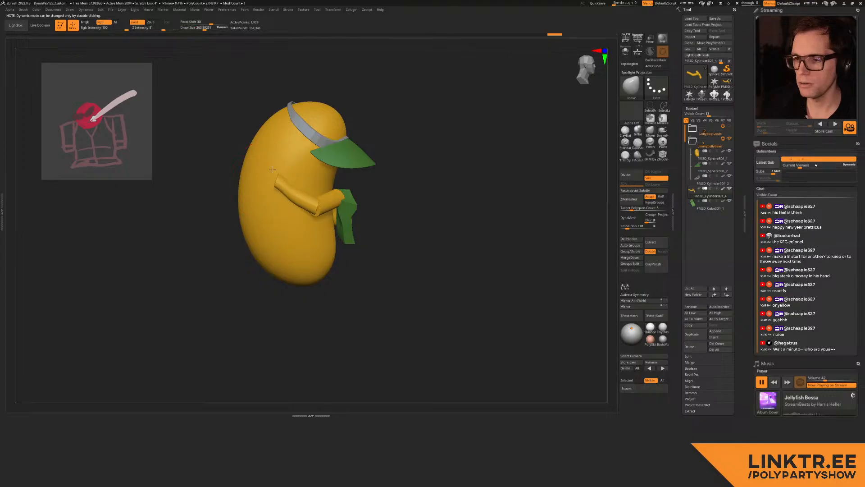
# Step: Reshape the arms into thicker, rounder forms with a smoother bend at the elbows, varying the brush size
pyautogui.moveTo(309, 217)
pyautogui.mouseDown(button='right')
pyautogui.moveTo(320, 214)
pyautogui.moveTo(312, 209)
pyautogui.moveTo(349, 217)
pyautogui.mouseUp(button='right')
pyautogui.press('s')
pyautogui.click(358, 219)
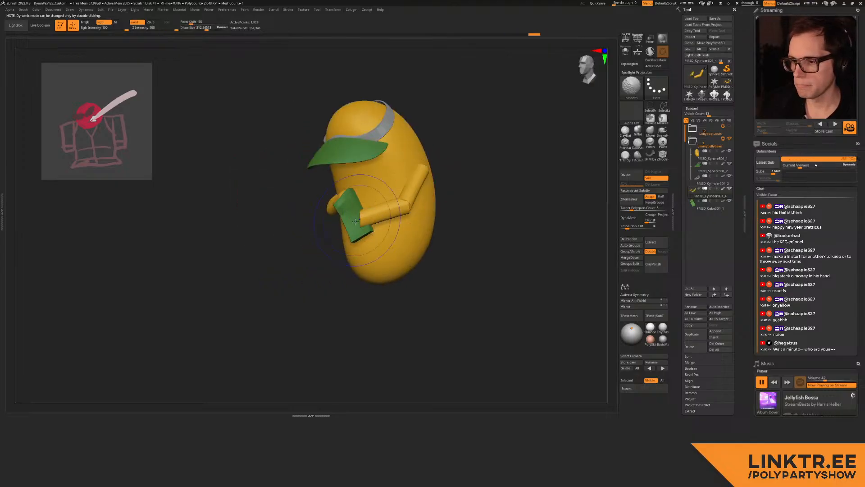
pyautogui.moveTo(440, 170)
pyautogui.mouseDown(button='right')
pyautogui.moveTo(396, 170)
pyautogui.moveTo(425, 170)
pyautogui.moveTo(421, 190)
pyautogui.moveTo(410, 191)
pyautogui.mouseUp(button='right')
pyautogui.press('s')
pyautogui.moveTo(410, 192); pyautogui.dragTo(410, 191)
pyautogui.moveTo(412, 191); pyautogui.dragTo(429, 190)
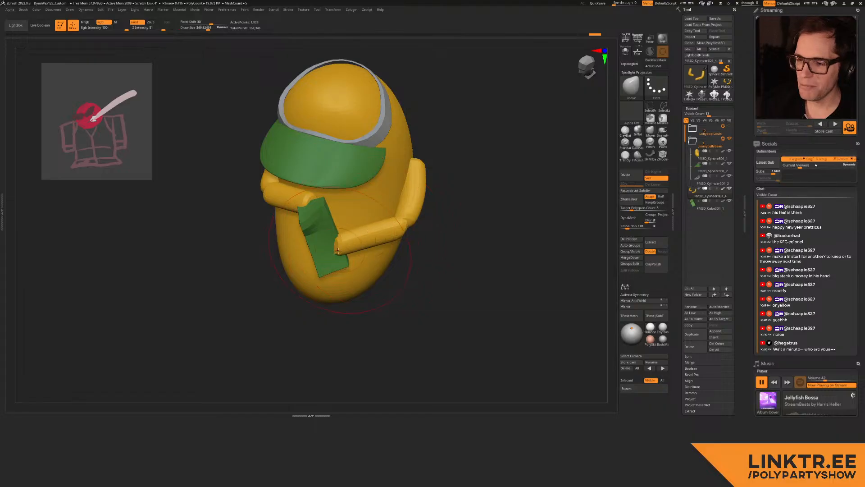
pyautogui.moveTo(368, 246); pyautogui.dragTo(408, 177, button='right')
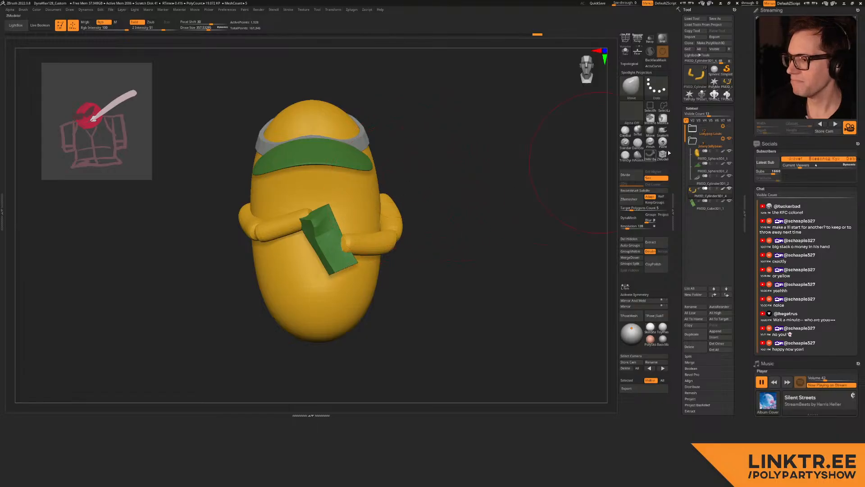
# Step: Hide the jelly bean folder, show the lollipop character's folder, and move the arms subtool into the jelly bean folder
pyautogui.click(694, 142)
pyautogui.click(730, 140)
pyautogui.moveTo(695, 155); pyautogui.dragTo(696, 132)
pyautogui.click(696, 131)
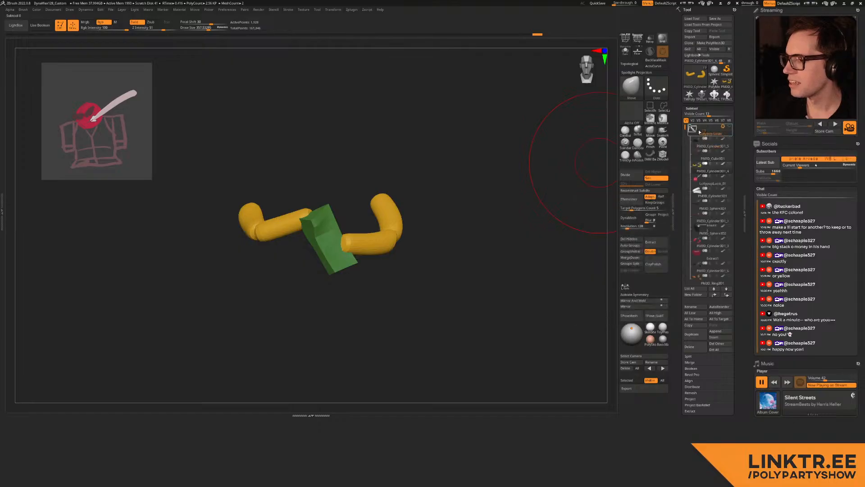
pyautogui.click(730, 128)
pyautogui.moveTo(699, 169); pyautogui.dragTo(701, 127)
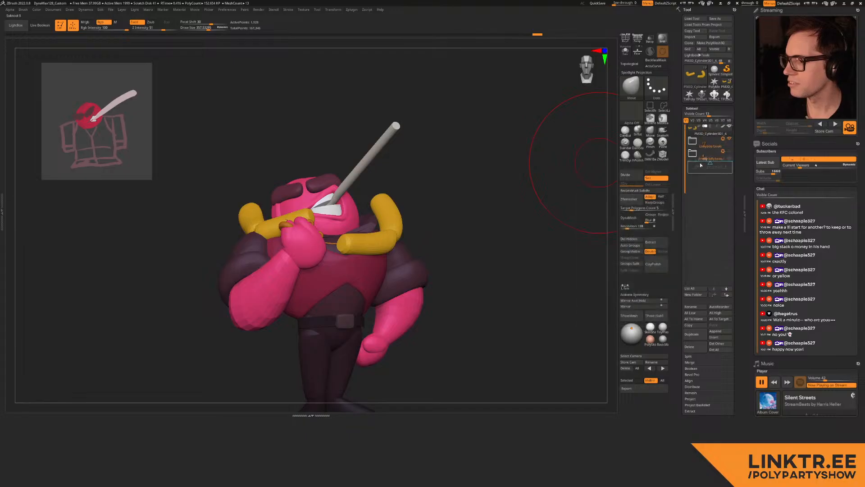
pyautogui.moveTo(701, 159); pyautogui.dragTo(701, 159)
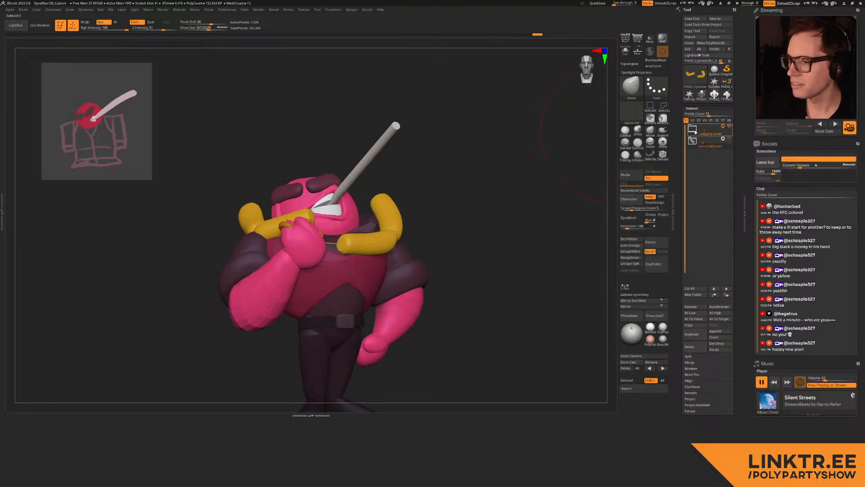
# Step: Hide the Spotlight reference sketch and drop a snapshot of the lollipop character onto the canvas beside the live model
pyautogui.click(694, 131)
pyautogui.click(695, 168)
pyautogui.moveTo(422, 232)
pyautogui.mouseDown()
pyautogui.moveTo(419, 193)
pyautogui.moveTo(432, 214)
pyautogui.moveTo(408, 195)
pyautogui.moveTo(421, 191)
pyautogui.moveTo(276, 260)
pyautogui.moveTo(242, 253)
pyautogui.moveTo(280, 251)
pyautogui.moveTo(291, 229)
pyautogui.mouseUp()
pyautogui.hotkey('shift', 'z')
pyautogui.hotkey('shift', 's')
pyautogui.keyDown('alt'); pyautogui.moveTo(239, 234); pyautogui.dragTo(329, 203); pyautogui.keyUp('alt')
pyautogui.moveTo(396, 154); pyautogui.dragTo(378, 172)
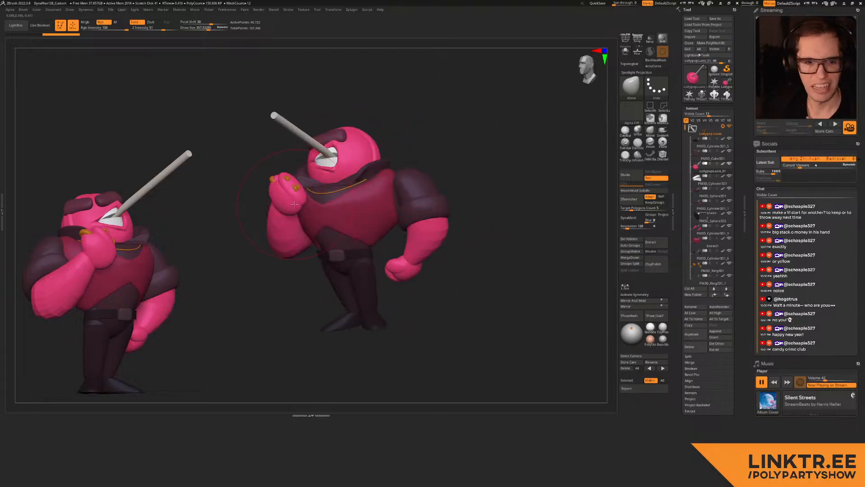
pyautogui.hotkey('shift', 'z')
pyautogui.moveTo(407, 187)
pyautogui.mouseDown()
pyautogui.moveTo(376, 183)
pyautogui.moveTo(395, 190)
pyautogui.moveTo(454, 175)
pyautogui.moveTo(391, 187)
pyautogui.moveTo(401, 195)
pyautogui.mouseUp()
pyautogui.hotkey('shift', 'z')
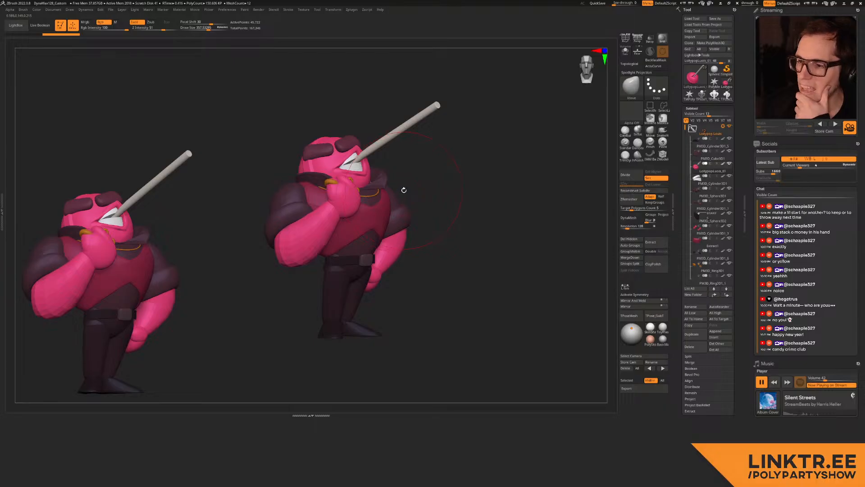
# Step: Show the jelly bean folder in place of the lollipop folder and frame the jelly bean next to the lollipop snapshot
pyautogui.click(692, 129)
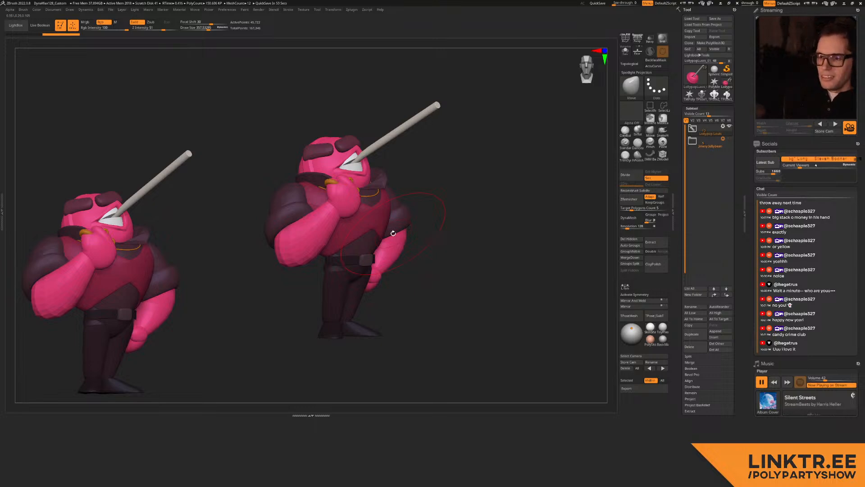
pyautogui.click(729, 139)
pyautogui.click(729, 126)
pyautogui.moveTo(425, 184); pyautogui.dragTo(364, 245)
pyautogui.moveTo(386, 214); pyautogui.dragTo(403, 206)
pyautogui.keyDown('alt'); pyautogui.click(401, 202); pyautogui.keyUp('alt')
pyautogui.moveTo(379, 192); pyautogui.dragTo(417, 195, button='right')
pyautogui.keyDown('ctrl'); pyautogui.moveTo(417, 195); pyautogui.dragTo(408, 220, button='right'); pyautogui.keyUp('ctrl')
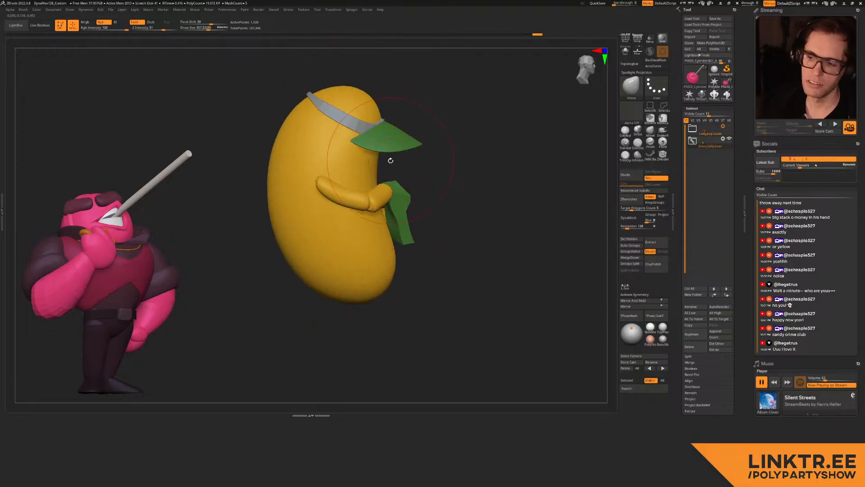
pyautogui.moveTo(382, 240); pyautogui.dragTo(323, 196, button='right')
pyautogui.moveTo(400, 186); pyautogui.dragTo(383, 186, button='right')
pyautogui.moveTo(383, 186); pyautogui.dragTo(403, 183, button='right')
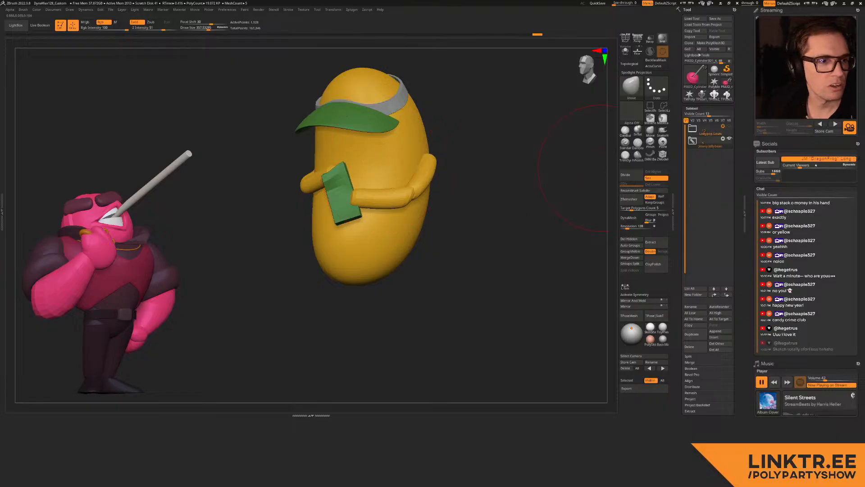
# Step: Switch to the Affinity reference board for the salt mobster with the handlebar moustache
pyautogui.hotkey('alt', 'Tab')
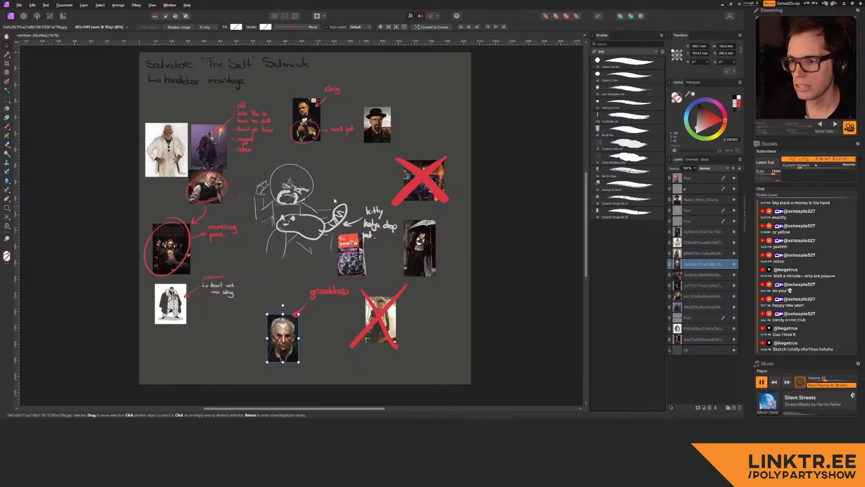
# Step: Examine the salt mobster board, including the seated sketch with the cat, the menacing-pose references, the Venco bag and the grizzled face
pyautogui.moveTo(221, 71); pyautogui.dragTo(311, 67)
pyautogui.moveTo(265, 115); pyautogui.dragTo(276, 127)
pyautogui.keyDown('ctrl'); pyautogui.moveTo(276, 126); pyautogui.dragTo(361, 162); pyautogui.keyUp('ctrl')
pyautogui.moveTo(304, 388); pyautogui.dragTo(268, 244)
pyautogui.moveTo(258, 199); pyautogui.dragTo(326, 258)
pyautogui.moveTo(469, 360); pyautogui.dragTo(380, 198)
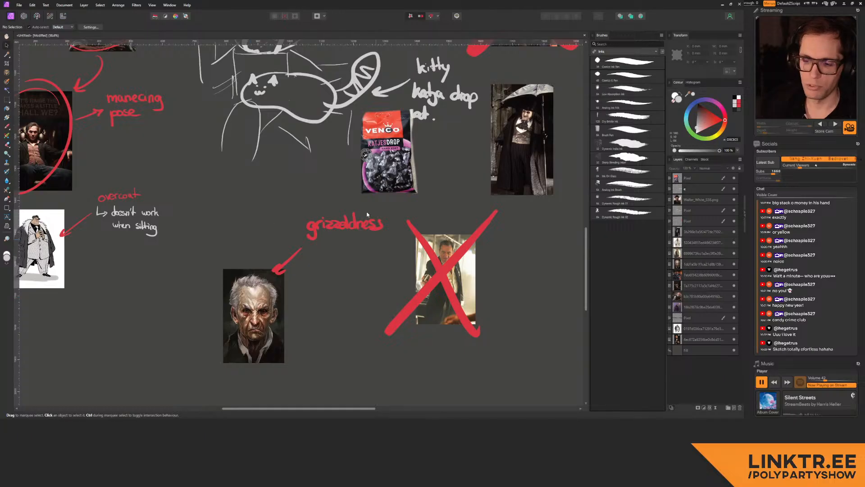
pyautogui.moveTo(358, 225); pyautogui.dragTo(395, 243)
pyautogui.moveTo(185, 168); pyautogui.dragTo(241, 301)
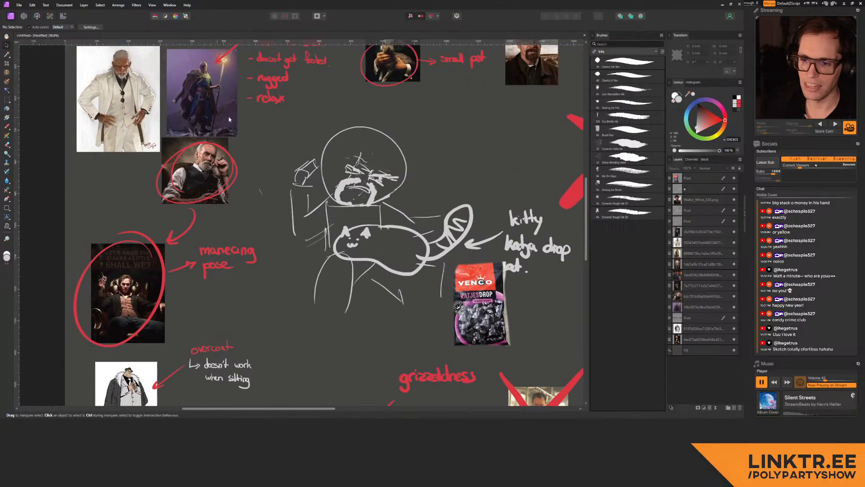
pyautogui.moveTo(466, 248); pyautogui.dragTo(296, 272)
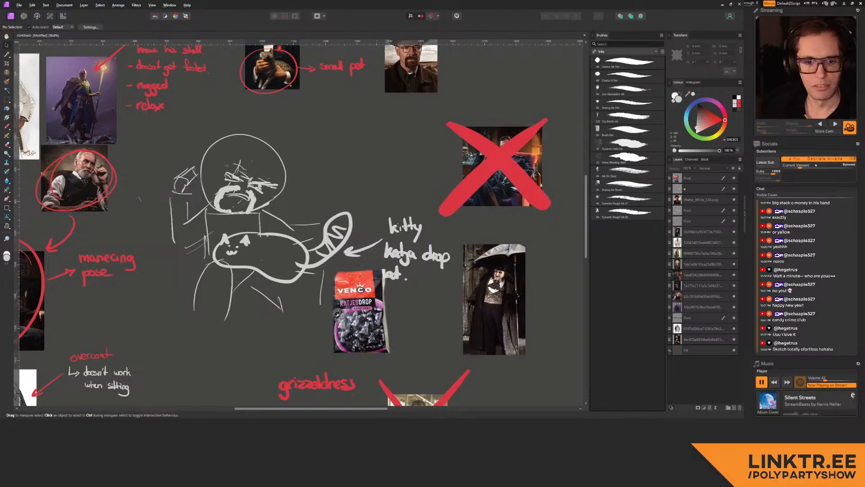
pyautogui.moveTo(426, 161); pyautogui.dragTo(455, 142)
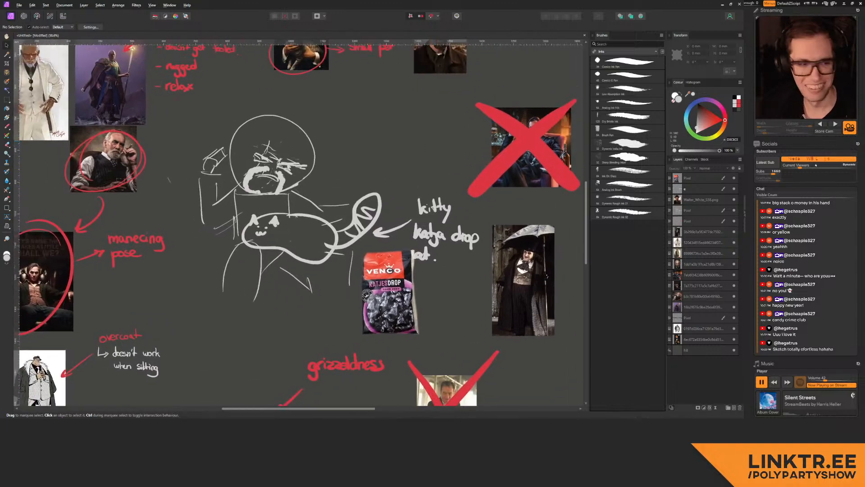
# Step: Switch back to ZBrush and append a Cylinder3D subtool to the jelly bean model
pyautogui.hotkey('alt', 'Tab')
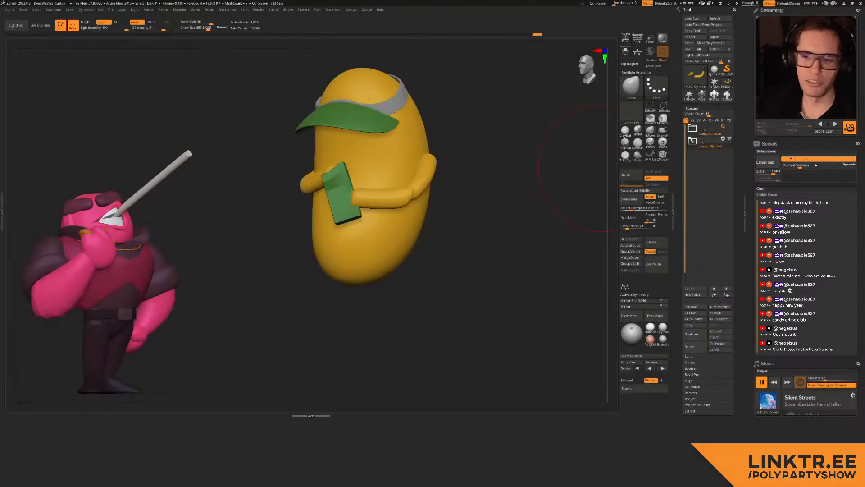
pyautogui.moveTo(347, 171)
pyautogui.mouseDown(button='right')
pyautogui.moveTo(396, 179)
pyautogui.moveTo(373, 175)
pyautogui.moveTo(369, 191)
pyautogui.moveTo(372, 181)
pyautogui.moveTo(341, 174)
pyautogui.moveTo(346, 179)
pyautogui.moveTo(350, 165)
pyautogui.mouseUp(button='right')
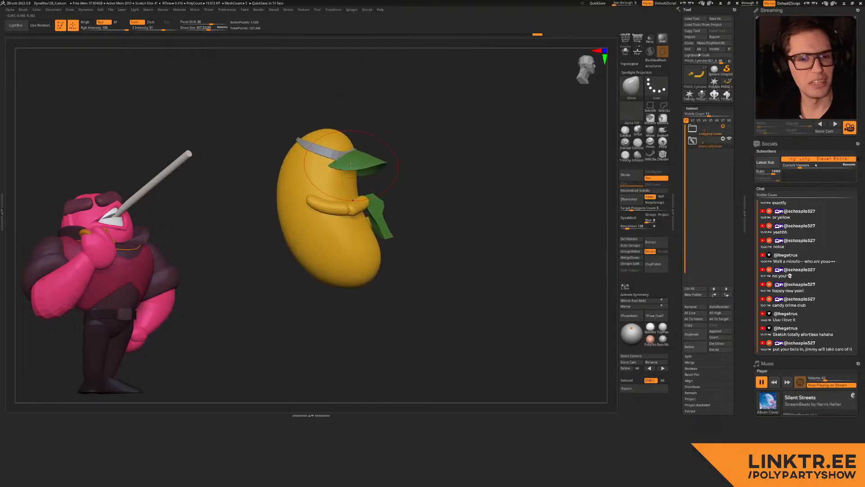
pyautogui.moveTo(414, 222); pyautogui.dragTo(496, 172, button='right')
pyautogui.moveTo(494, 205); pyautogui.dragTo(465, 204, button='right')
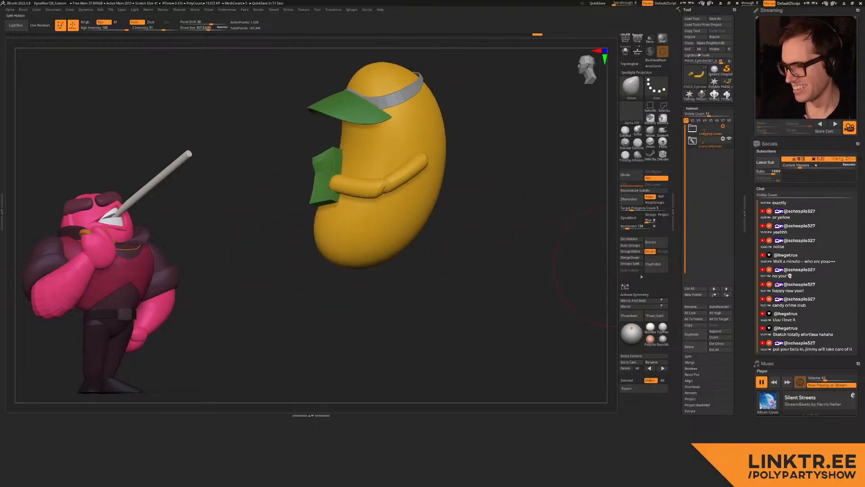
pyautogui.click(716, 332)
pyautogui.moveTo(536, 320)
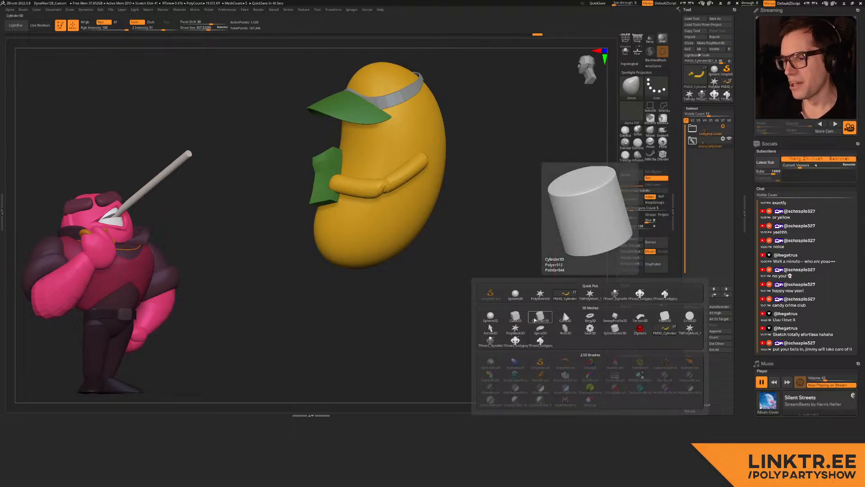
pyautogui.moveTo(509, 239); pyautogui.dragTo(394, 209, button='right')
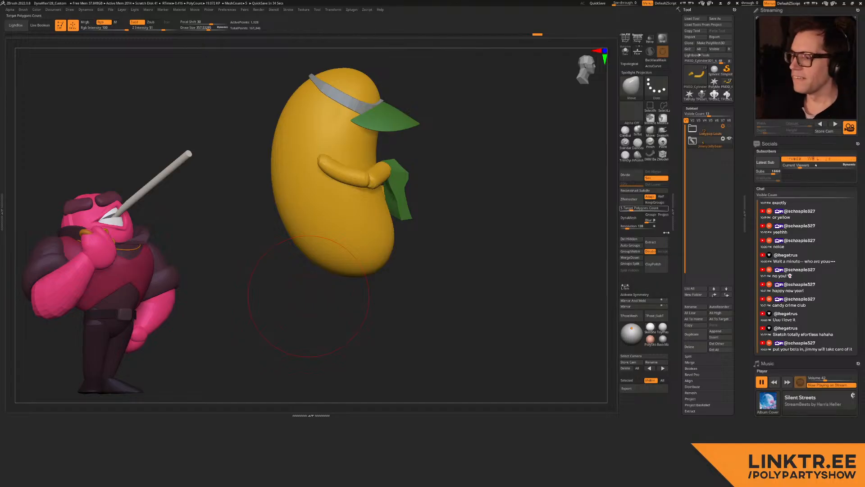
pyautogui.click(716, 332)
pyautogui.click(539, 316)
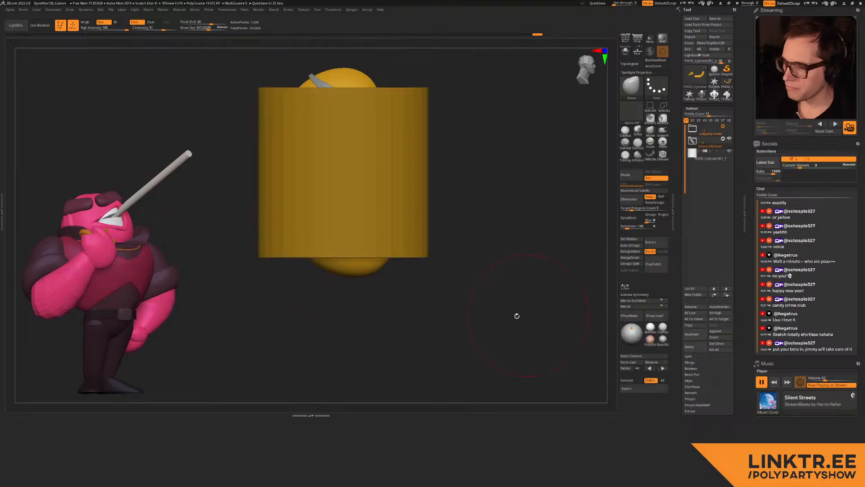
# Step: Select the appended cylinder, scale it down to a thin leg and place it under the jelly bean's body
pyautogui.press('w')
pyautogui.press('q')
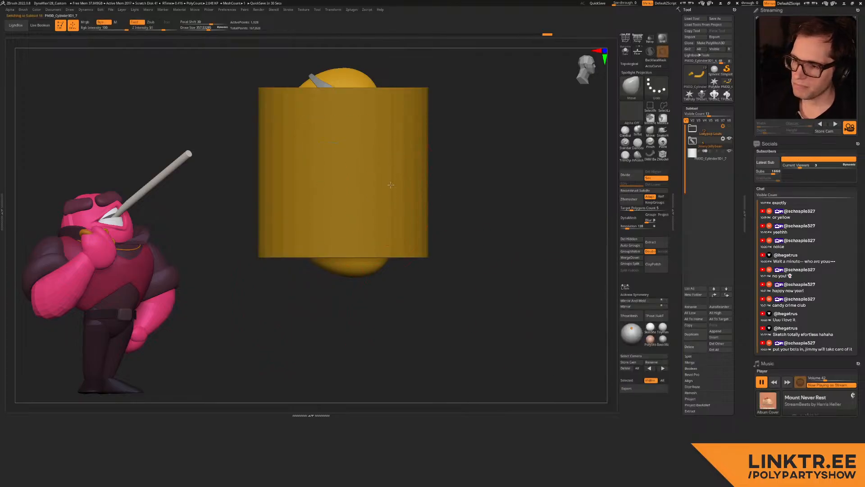
pyautogui.keyDown('alt'); pyautogui.click(390, 185); pyautogui.keyUp('alt')
pyautogui.press('w')
pyautogui.moveTo(346, 175); pyautogui.dragTo(235, 266)
pyautogui.moveTo(365, 149); pyautogui.dragTo(380, 244)
pyautogui.keyDown('shift'); pyautogui.moveTo(377, 244); pyautogui.dragTo(339, 245, button='right'); pyautogui.keyUp('shift')
pyautogui.moveTo(379, 244); pyautogui.dragTo(345, 249)
# Step: Offset and tilt the leg under one side of the body, then mirror it across with Mirror And Weld
pyautogui.moveTo(344, 250); pyautogui.dragTo(396, 231, button='right')
pyautogui.keyDown('alt'); pyautogui.moveTo(396, 231); pyautogui.dragTo(374, 205, button='right'); pyautogui.keyUp('alt')
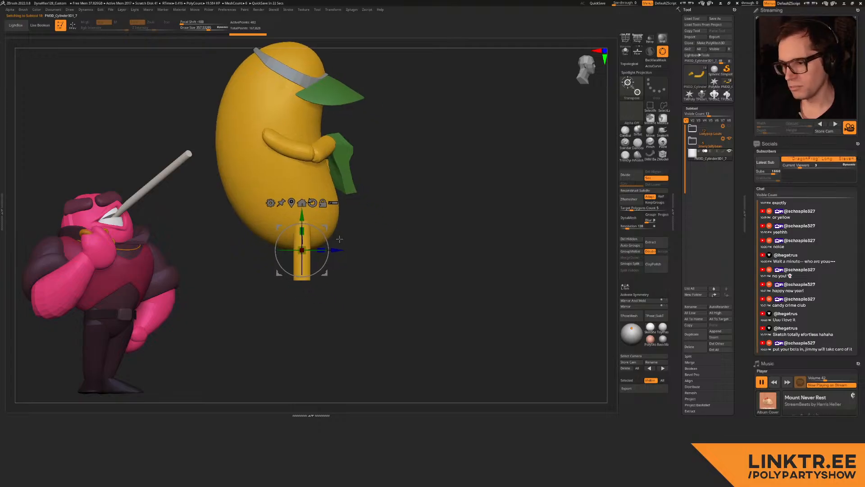
pyautogui.moveTo(329, 252); pyautogui.dragTo(339, 227)
pyautogui.moveTo(388, 224); pyautogui.dragTo(327, 229, button='right')
pyautogui.moveTo(322, 233); pyautogui.dragTo(324, 240)
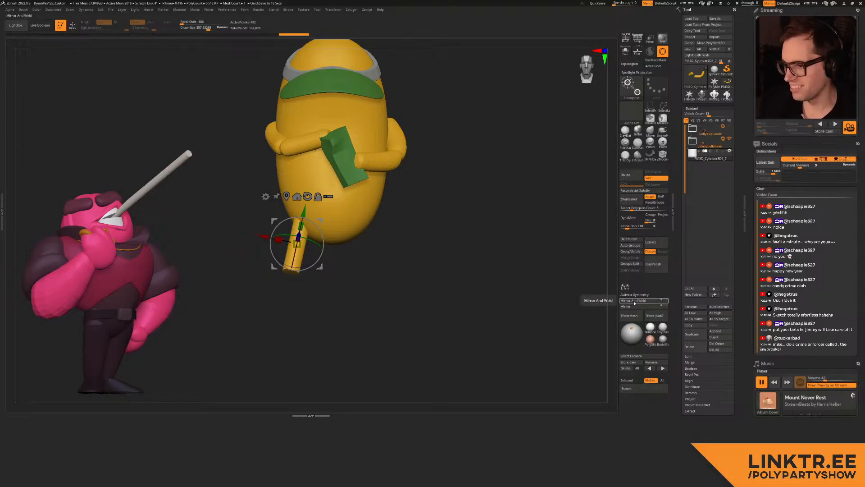
pyautogui.click(635, 301)
# Step: Try to duplicate the two legs downward as angled lower-leg segments
pyautogui.press('q')
pyautogui.keyDown('alt'); pyautogui.moveTo(395, 221); pyautogui.dragTo(436, 208, button='right'); pyautogui.keyUp('alt')
pyautogui.press('w')
pyautogui.keyDown('ctrl'); pyautogui.moveTo(381, 214); pyautogui.dragTo(395, 259); pyautogui.keyUp('ctrl')
pyautogui.moveTo(392, 243); pyautogui.dragTo(403, 249, button='right')
pyautogui.keyDown('alt'); pyautogui.moveTo(396, 259); pyautogui.dragTo(387, 231); pyautogui.keyUp('alt')
pyautogui.keyDown('alt'); pyautogui.moveTo(467, 241); pyautogui.dragTo(395, 220, button='right'); pyautogui.keyUp('alt')
pyautogui.moveTo(373, 252); pyautogui.dragTo(364, 257)
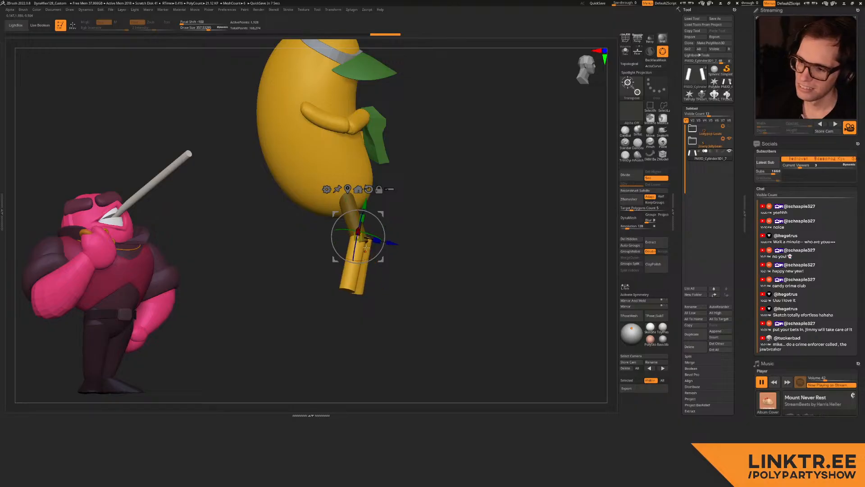
pyautogui.keyDown('shift'); pyautogui.moveTo(401, 230); pyautogui.dragTo(373, 220, button='right'); pyautogui.keyUp('shift')
pyautogui.hotkey('ctrl', 'z')
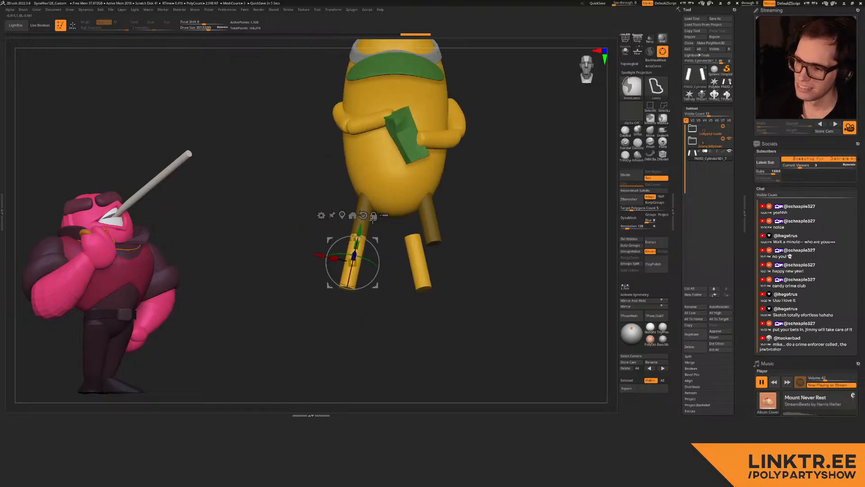
pyautogui.hotkey('ctrl', 'z')
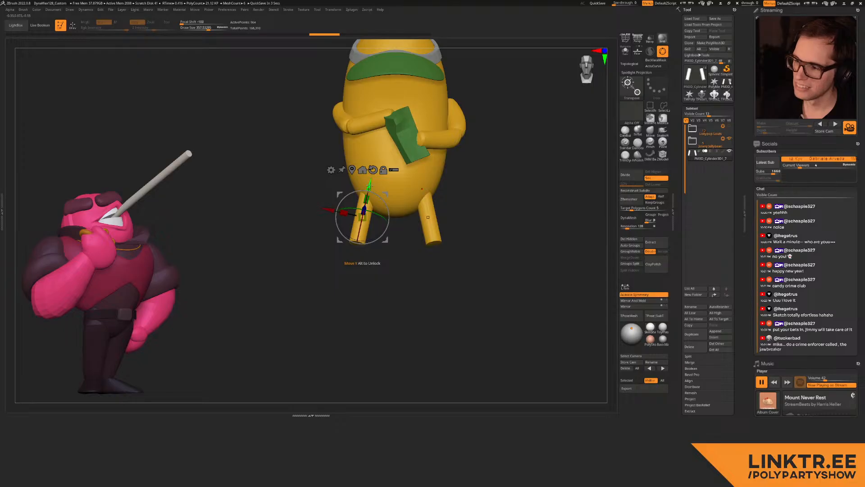
# Step: Try to duplicate the legs along their own length with the gizmo pivot set at their lower ends
pyautogui.keyDown('alt'); pyautogui.moveTo(370, 185); pyautogui.dragTo(351, 242); pyautogui.keyUp('alt')
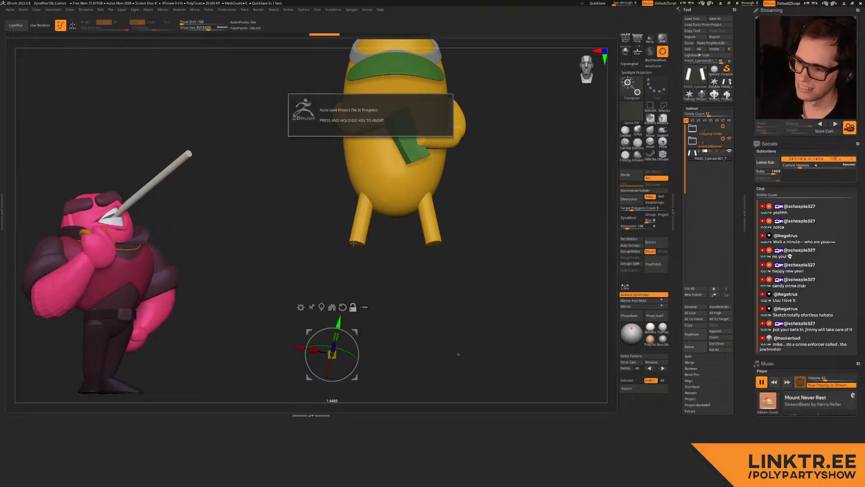
pyautogui.moveTo(364, 259); pyautogui.dragTo(423, 214, button='right')
pyautogui.keyDown('alt'); pyautogui.click(338, 259); pyautogui.keyUp('alt')
pyautogui.moveTo(383, 263); pyautogui.dragTo(383, 264)
pyautogui.hotkey('ctrl', 'z')
pyautogui.moveTo(391, 263); pyautogui.dragTo(391, 248, button='right')
pyautogui.moveTo(391, 247); pyautogui.dragTo(429, 360)
pyautogui.hotkey('ctrl', 'z')
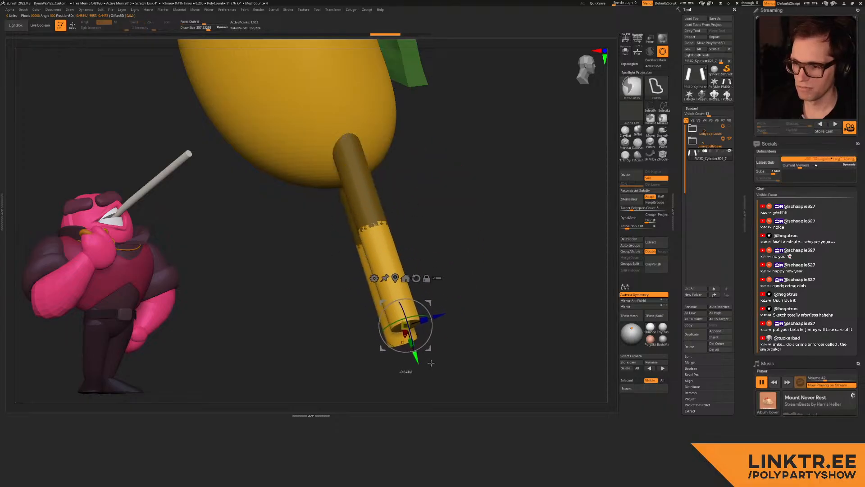
pyautogui.hotkey('ctrl', 'z')
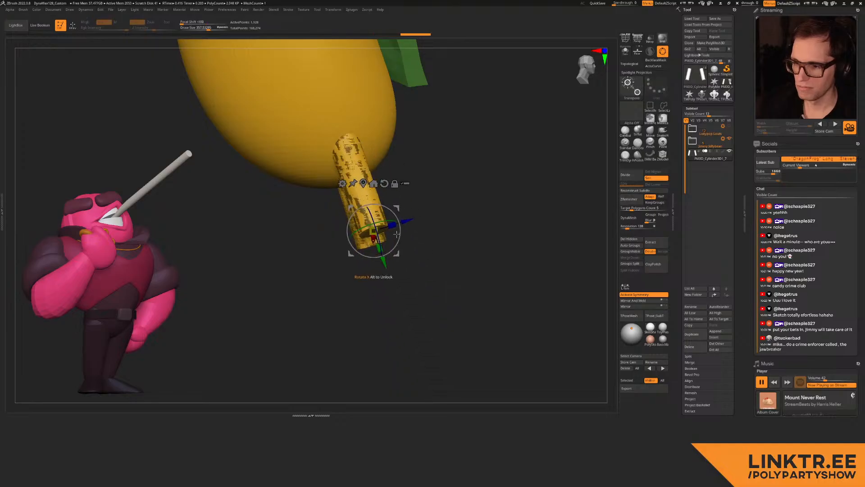
# Step: Duplicate the legs down from the knees as lower-leg segments and rotate these segments upright
pyautogui.moveTo(394, 243)
pyautogui.mouseDown()
pyautogui.moveTo(302, 228)
pyautogui.moveTo(365, 176)
pyautogui.moveTo(335, 187)
pyautogui.mouseUp()
pyautogui.press('q')
pyautogui.moveTo(403, 216)
pyautogui.mouseDown()
pyautogui.moveTo(427, 187)
pyautogui.moveTo(421, 207)
pyautogui.mouseUp()
pyautogui.press('w')
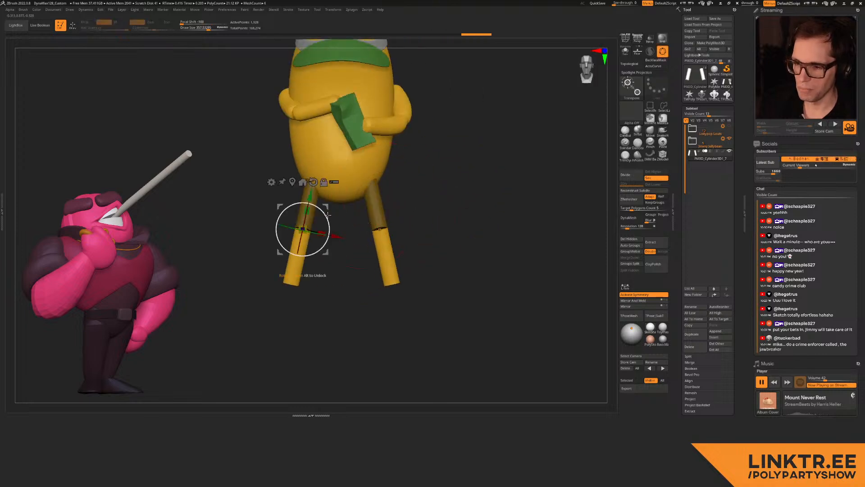
pyautogui.moveTo(324, 213); pyautogui.dragTo(317, 208)
pyautogui.press('q')
pyautogui.moveTo(335, 158)
pyautogui.keyDown('alt'); pyautogui.mouseDown(button='right')
pyautogui.moveTo(354, 217)
pyautogui.moveTo(365, 209)
pyautogui.moveTo(290, 216)
pyautogui.mouseUp(button='right'); pyautogui.keyUp('alt')
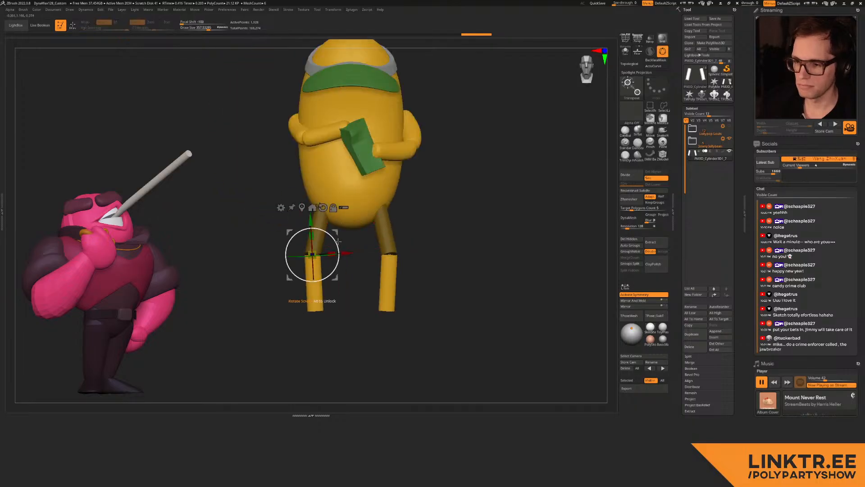
# Step: Clear the mask on the upper legs and turn on local symmetry for the legs subtool
pyautogui.moveTo(406, 218); pyautogui.dragTo(405, 227, button='right')
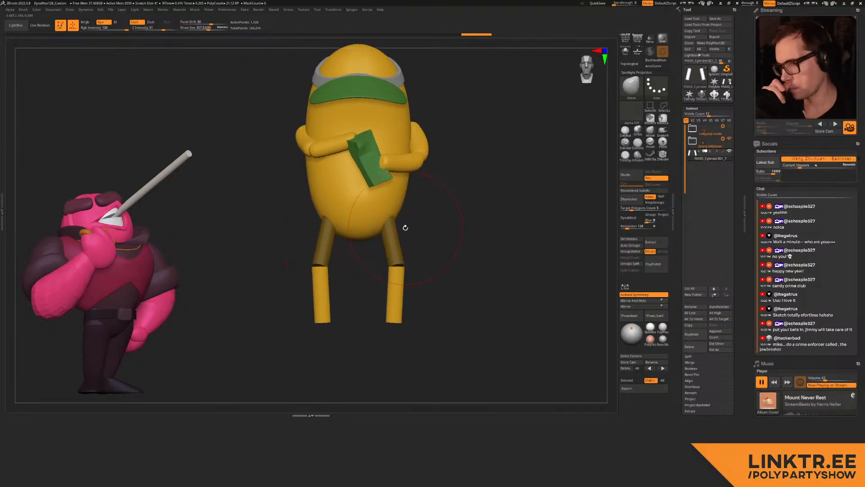
pyautogui.keyDown('ctrl'); pyautogui.moveTo(431, 222); pyautogui.dragTo(438, 218); pyautogui.keyUp('ctrl')
pyautogui.moveTo(439, 219)
pyautogui.keyDown('ctrl'); pyautogui.mouseDown(button='right')
pyautogui.moveTo(392, 207)
pyautogui.moveTo(411, 214)
pyautogui.moveTo(397, 217)
pyautogui.moveTo(405, 173)
pyautogui.moveTo(402, 212)
pyautogui.mouseUp(button='right'); pyautogui.keyUp('ctrl')
pyautogui.press('w')
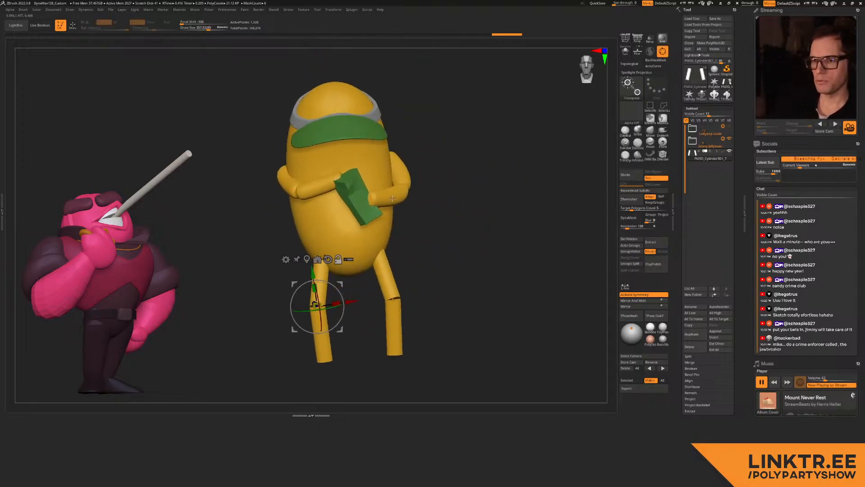
pyautogui.press('q')
pyautogui.press('w')
pyautogui.keyDown('alt'); pyautogui.moveTo(322, 260); pyautogui.dragTo(322, 252, button='right'); pyautogui.keyUp('alt')
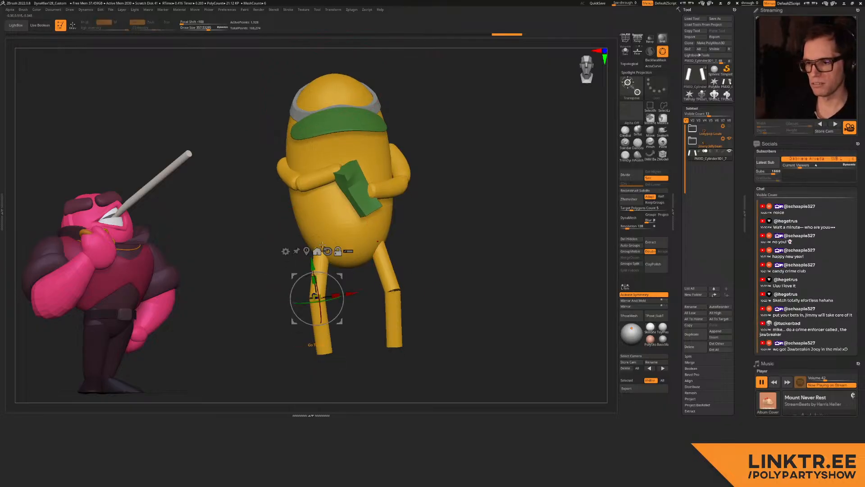
pyautogui.moveTo(330, 227); pyautogui.dragTo(338, 247, button='right')
pyautogui.keyDown('ctrl'); pyautogui.moveTo(339, 246); pyautogui.dragTo(339, 218, button='right'); pyautogui.keyUp('ctrl')
pyautogui.keyDown('ctrl'); pyautogui.moveTo(321, 272); pyautogui.dragTo(329, 236, button='right'); pyautogui.keyUp('ctrl')
pyautogui.keyDown('alt'); pyautogui.click(325, 244); pyautogui.keyUp('alt')
pyautogui.click(625, 285)
# Step: Scale the legs into thick, stubby limbs and fit them under the body
pyautogui.moveTo(313, 205); pyautogui.dragTo(296, 257)
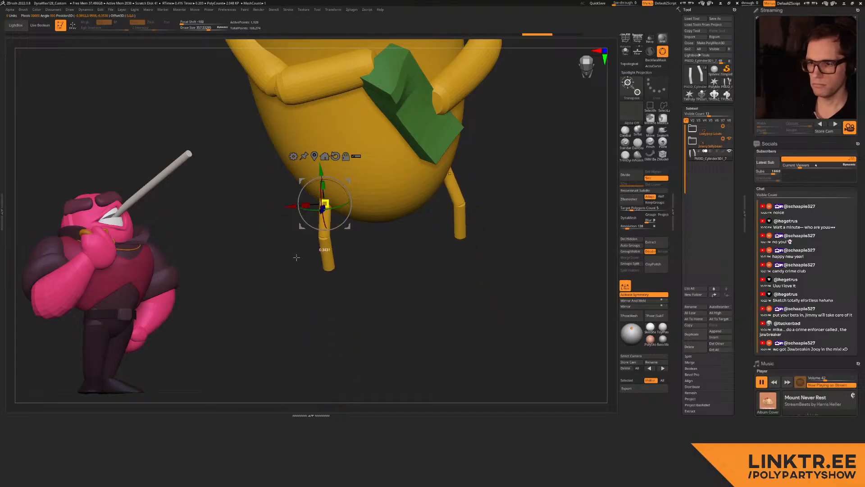
pyautogui.press('q')
pyautogui.moveTo(390, 252)
pyautogui.mouseDown()
pyautogui.moveTo(376, 189)
pyautogui.moveTo(382, 222)
pyautogui.mouseUp()
pyautogui.moveTo(382, 222); pyautogui.dragTo(349, 218, button='right')
pyautogui.press('w')
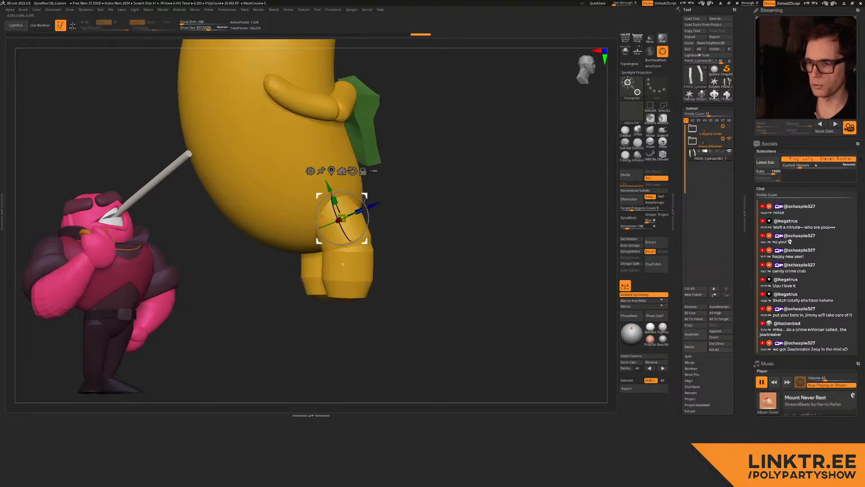
pyautogui.moveTo(365, 198); pyautogui.dragTo(341, 207)
pyautogui.press('q')
# Step: Reshape the thighs and shins using the Move brush with Topological enabled, and match both legs with Mirror And Weld
pyautogui.moveTo(399, 226); pyautogui.dragTo(343, 242, button='right')
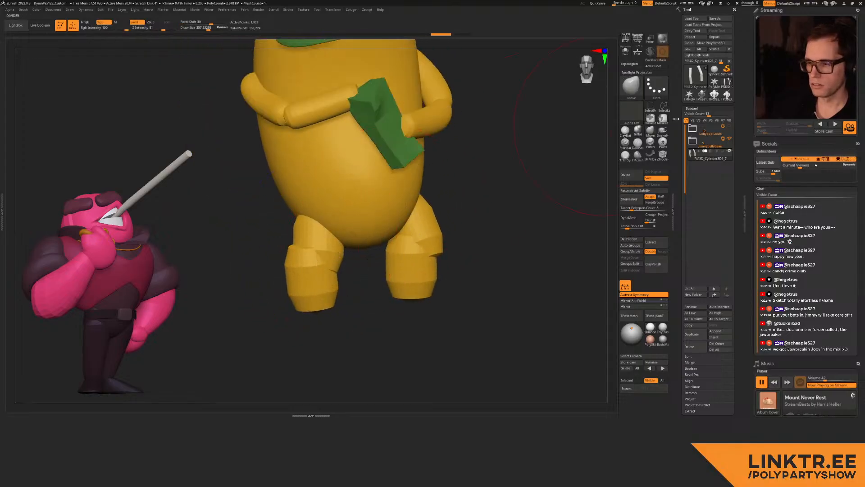
pyautogui.click(630, 63)
pyautogui.moveTo(344, 256)
pyautogui.mouseDown()
pyautogui.moveTo(316, 247)
pyautogui.moveTo(422, 241)
pyautogui.mouseUp()
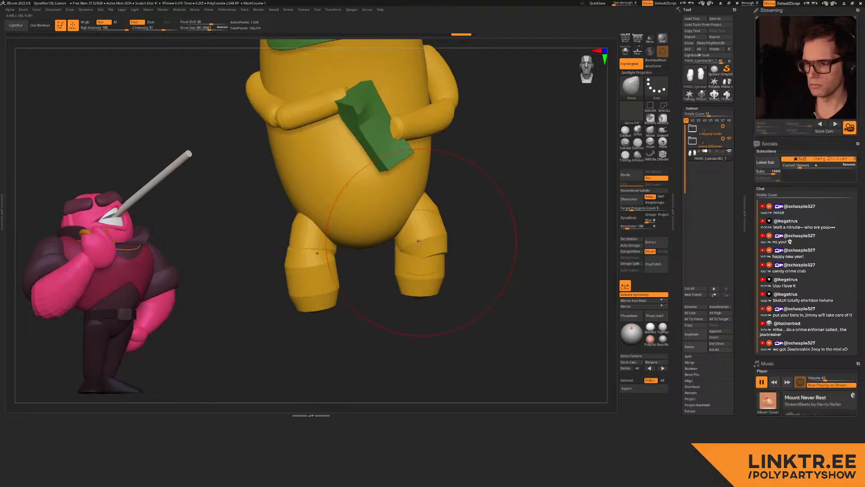
pyautogui.moveTo(326, 279); pyautogui.dragTo(295, 279)
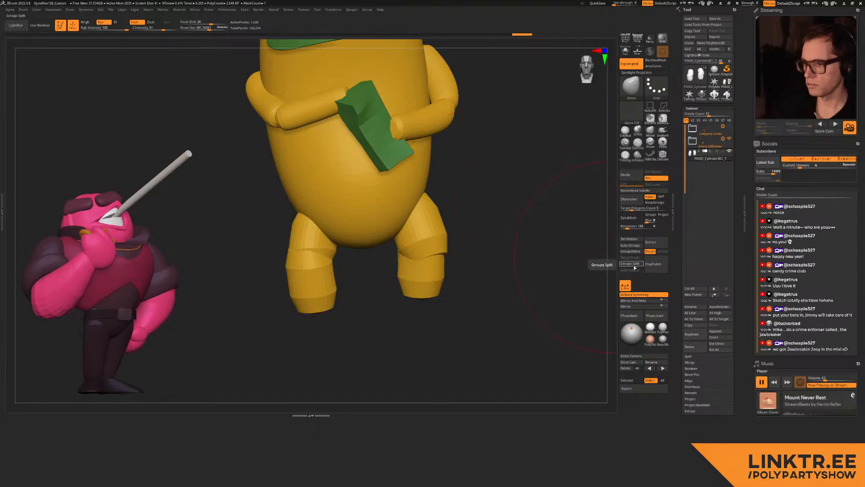
pyautogui.click(640, 301)
pyautogui.moveTo(331, 271); pyautogui.dragTo(341, 253)
pyautogui.press('s')
pyautogui.moveTo(334, 244); pyautogui.dragTo(324, 246)
# Step: Select the arms subtool and scale the arms thicker to match the legs
pyautogui.keyDown('ctrl'); pyautogui.moveTo(317, 288); pyautogui.dragTo(312, 234, button='right'); pyautogui.keyUp('ctrl')
pyautogui.moveTo(312, 234); pyautogui.dragTo(356, 232, button='right')
pyautogui.keyDown('ctrl'); pyautogui.moveTo(315, 180); pyautogui.dragTo(266, 176, button='right'); pyautogui.keyUp('ctrl')
pyautogui.keyDown('alt'); pyautogui.click(303, 197); pyautogui.keyUp('alt')
pyautogui.moveTo(356, 225); pyautogui.dragTo(349, 264, button='right')
pyautogui.press('w')
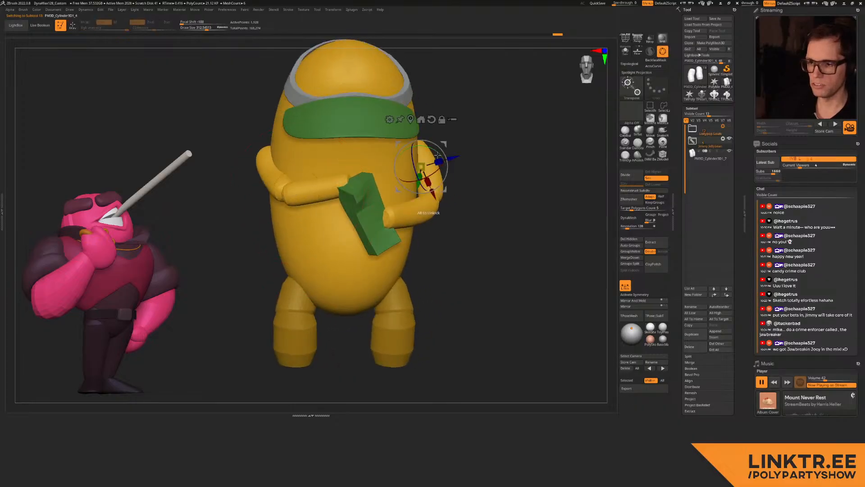
pyautogui.moveTo(420, 167); pyautogui.dragTo(472, 134)
pyautogui.moveTo(275, 169)
pyautogui.keyDown('alt'); pyautogui.mouseDown(button='right')
pyautogui.moveTo(309, 205)
pyautogui.moveTo(311, 221)
pyautogui.mouseUp(button='right'); pyautogui.keyUp('alt')
pyautogui.moveTo(311, 220)
pyautogui.mouseDown(button='right')
pyautogui.moveTo(349, 214)
pyautogui.moveTo(304, 212)
pyautogui.mouseUp(button='right')
# Step: Adjust the brush size and reshape the upper arms against the body with the Move brush
pyautogui.press('q')
pyautogui.press('s')
pyautogui.moveTo(317, 194); pyautogui.dragTo(319, 194)
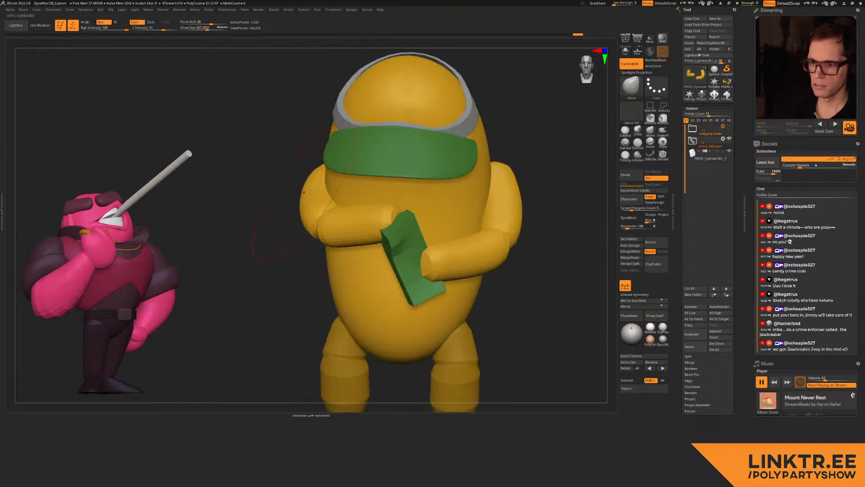
pyautogui.moveTo(516, 215); pyautogui.dragTo(381, 214, button='right')
pyautogui.moveTo(379, 213); pyautogui.dragTo(415, 224)
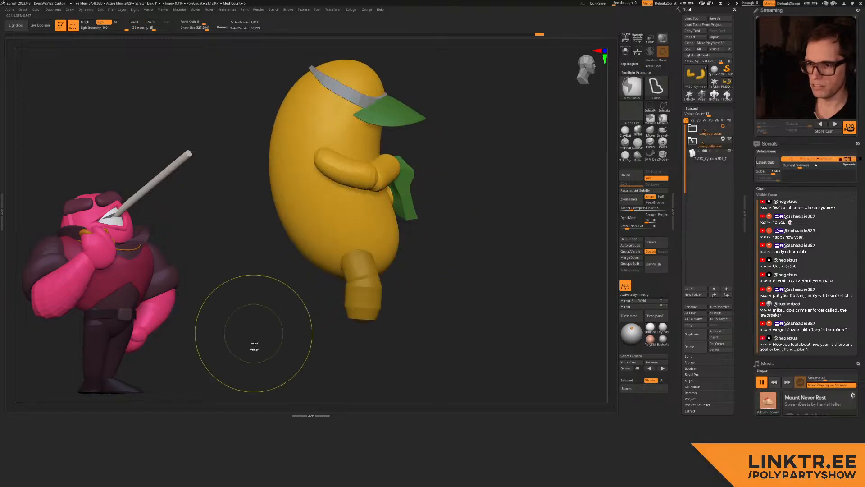
# Step: Select the jelly bean body and mask its lower half with a lasso
pyautogui.keyDown('alt'); pyautogui.click(406, 226); pyautogui.keyUp('alt')
pyautogui.moveTo(416, 226)
pyautogui.keyDown('ctrl'); pyautogui.mouseDown()
pyautogui.moveTo(415, 364)
pyautogui.moveTo(444, 236)
pyautogui.moveTo(391, 235)
pyautogui.moveTo(448, 224)
pyautogui.mouseUp(); pyautogui.keyUp('ctrl')
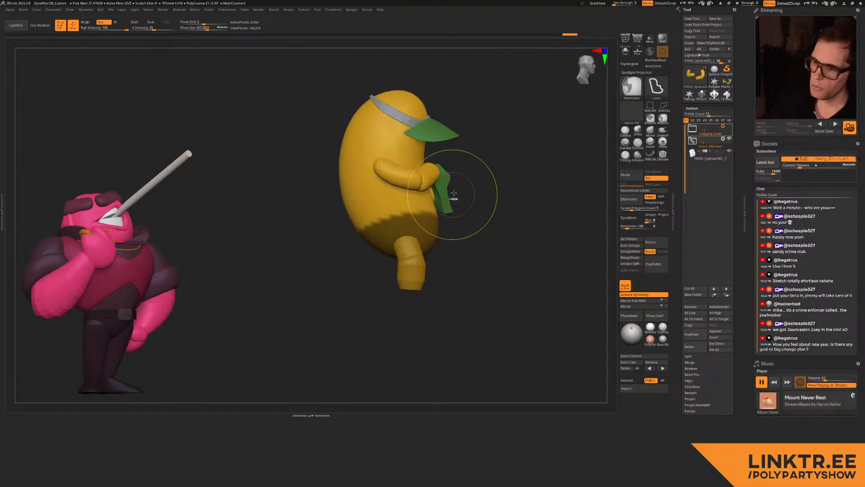
pyautogui.moveTo(391, 206)
pyautogui.keyDown('ctrl'); pyautogui.mouseDown()
pyautogui.moveTo(419, 342)
pyautogui.moveTo(427, 336)
pyautogui.mouseUp(); pyautogui.keyUp('ctrl')
pyautogui.keyDown('ctrl'); pyautogui.moveTo(363, 203); pyautogui.dragTo(528, 297); pyautogui.keyUp('ctrl')
pyautogui.moveTo(481, 204)
pyautogui.mouseDown()
pyautogui.moveTo(464, 214)
pyautogui.moveTo(482, 212)
pyautogui.mouseUp()
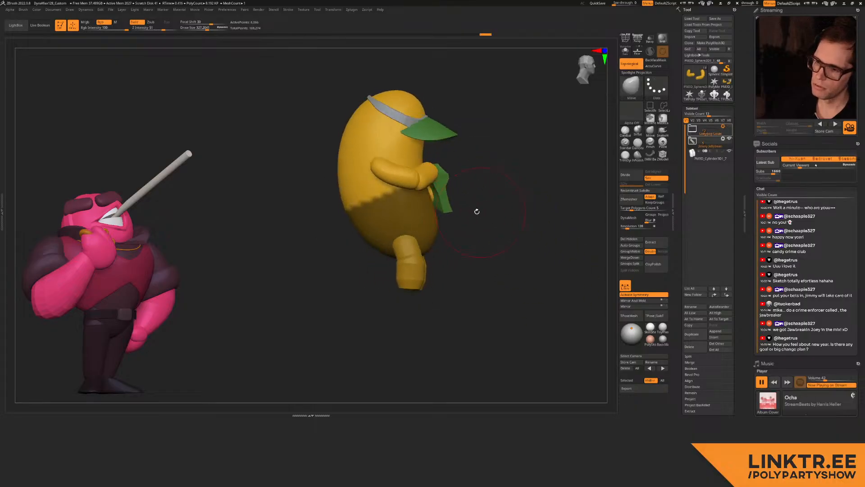
# Step: Refine the upper edge of the body mask into a waistline below the arms
pyautogui.keyDown('ctrl'); pyautogui.keyDown('alt'); pyautogui.moveTo(455, 187); pyautogui.dragTo(487, 129); pyautogui.keyUp('alt'); pyautogui.keyUp('ctrl')
pyautogui.moveTo(493, 176)
pyautogui.mouseDown()
pyautogui.moveTo(417, 190)
pyautogui.moveTo(354, 182)
pyautogui.mouseUp()
pyautogui.moveTo(409, 192)
pyautogui.keyDown('ctrl'); pyautogui.mouseDown()
pyautogui.moveTo(517, 231)
pyautogui.moveTo(325, 244)
pyautogui.moveTo(407, 216)
pyautogui.moveTo(399, 212)
pyautogui.moveTo(408, 198)
pyautogui.moveTo(251, 280)
pyautogui.mouseUp(); pyautogui.keyUp('ctrl')
pyautogui.moveTo(487, 206); pyautogui.dragTo(408, 198)
pyautogui.moveTo(352, 201); pyautogui.dragTo(420, 212)
pyautogui.moveTo(387, 183)
pyautogui.mouseDown()
pyautogui.moveTo(339, 185)
pyautogui.moveTo(405, 181)
pyautogui.mouseUp()
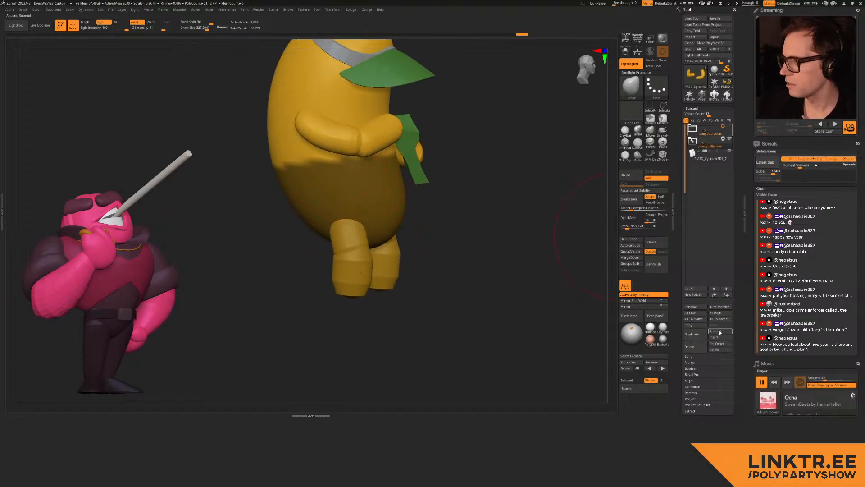
# Step: Extract the masked lower body as a separate trouser shell, accept it, select it and clear its mask
pyautogui.click(651, 242)
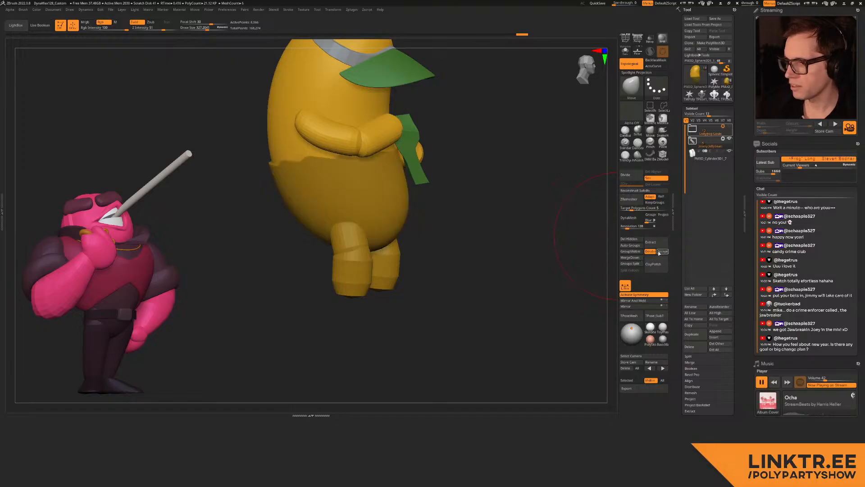
pyautogui.click(663, 252)
pyautogui.keyDown('alt'); pyautogui.click(346, 187); pyautogui.keyUp('alt')
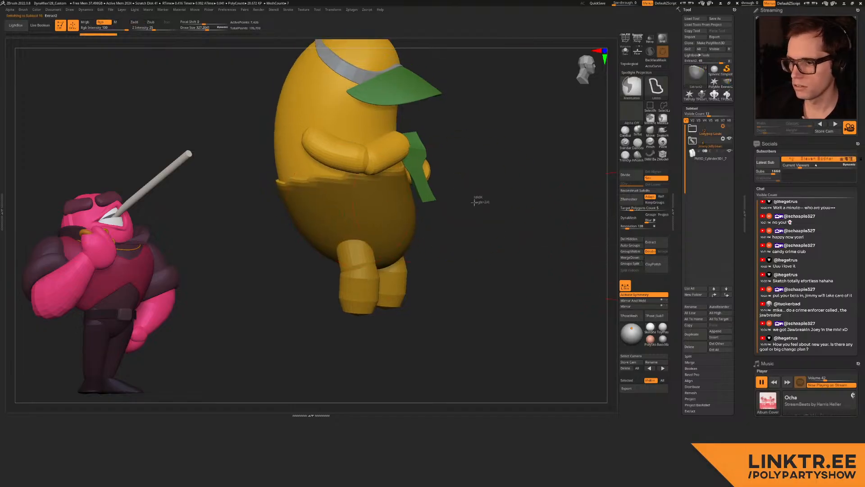
pyautogui.keyDown('ctrl'); pyautogui.moveTo(489, 197); pyautogui.dragTo(479, 208); pyautogui.keyUp('ctrl')
# Step: Try a reddish-brown colour on the trouser shell
pyautogui.press('shift')
pyautogui.hotkey('shift', 'c')
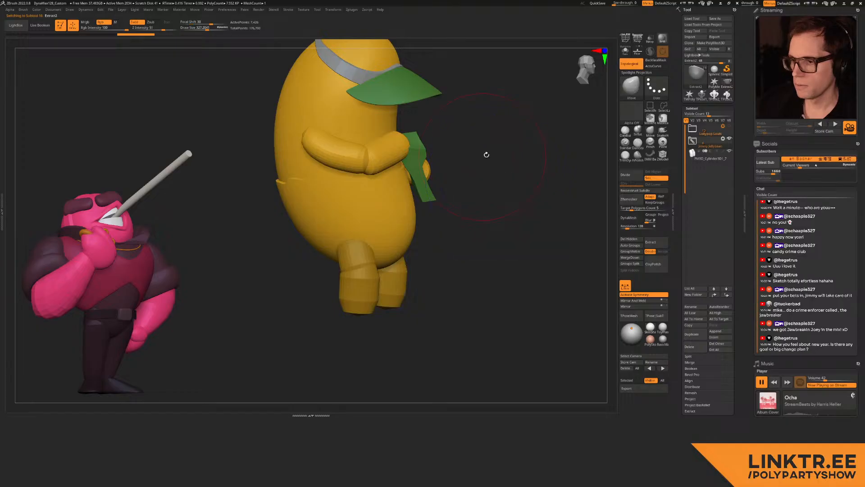
pyautogui.hotkey('shift', 'c')
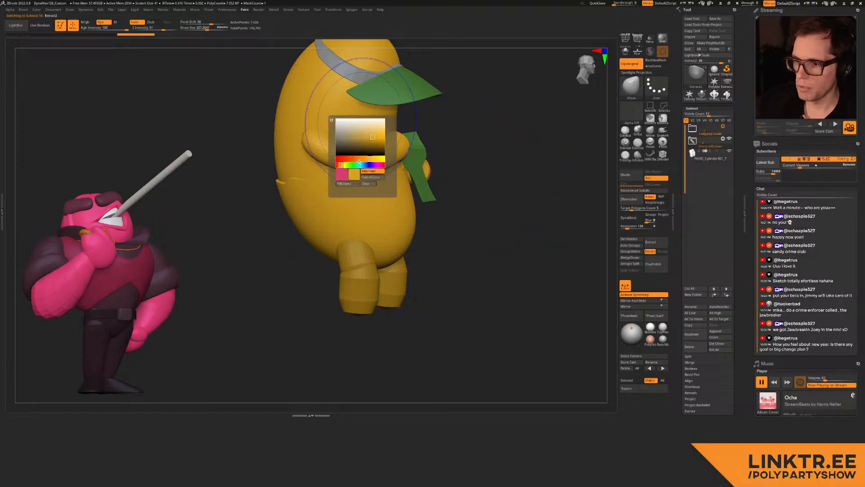
pyautogui.moveTo(366, 138); pyautogui.dragTo(349, 159)
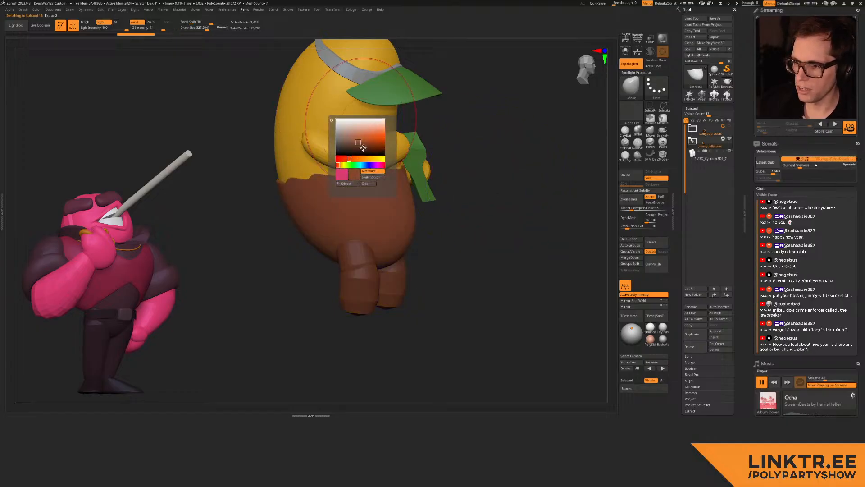
pyautogui.press('c')
# Step: Adjust the colour of the trouser shell to a dark, muted brown
pyautogui.hotkey('shift', 'c')
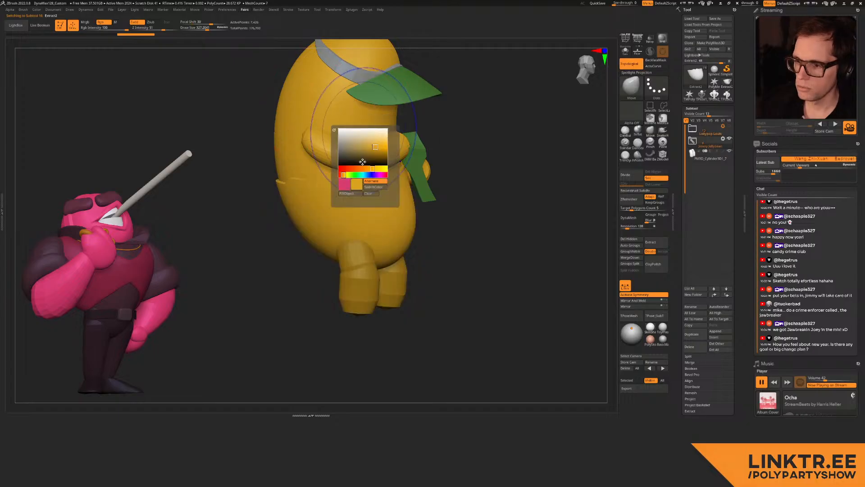
pyautogui.click(375, 156)
pyautogui.click(374, 155)
pyautogui.click(368, 168)
pyautogui.click(375, 155)
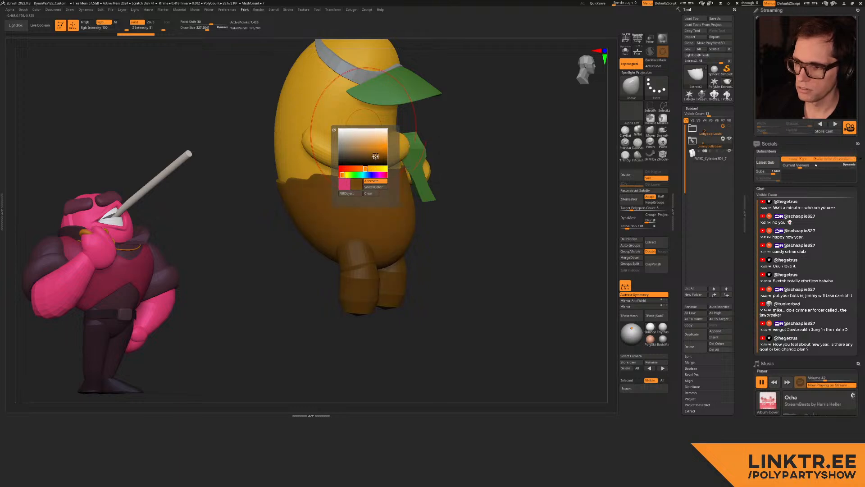
pyautogui.click(368, 155)
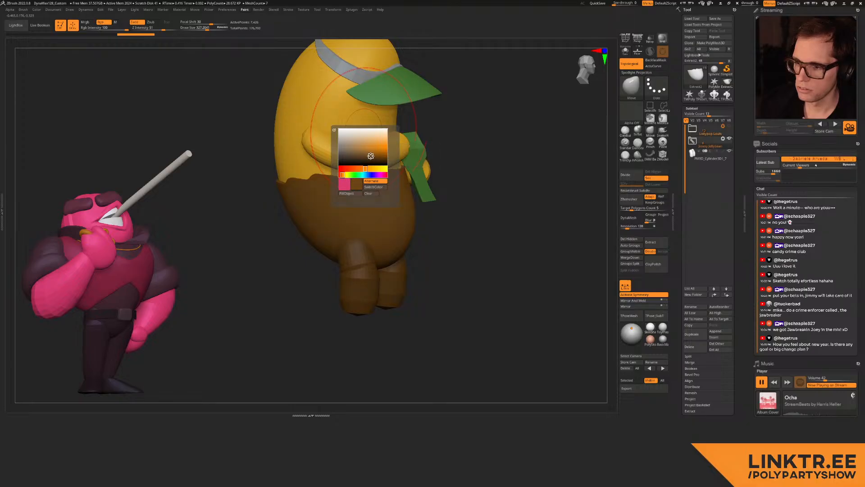
pyautogui.click(367, 153)
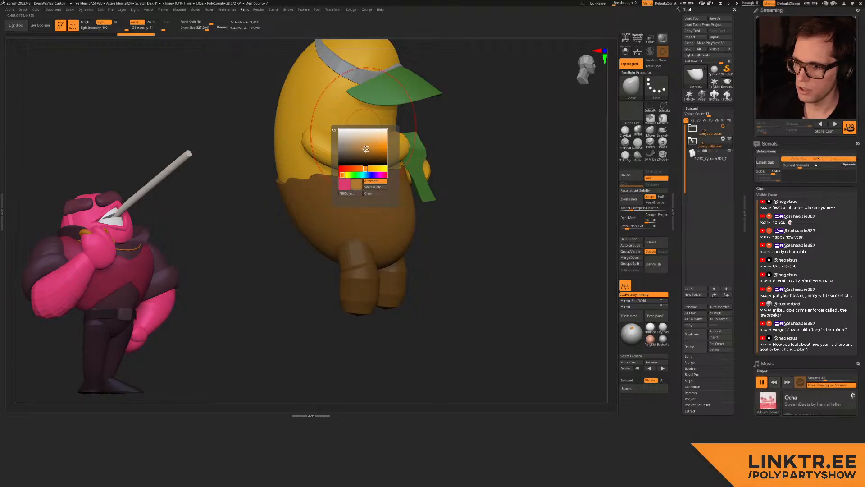
pyautogui.click(367, 149)
pyautogui.click(367, 156)
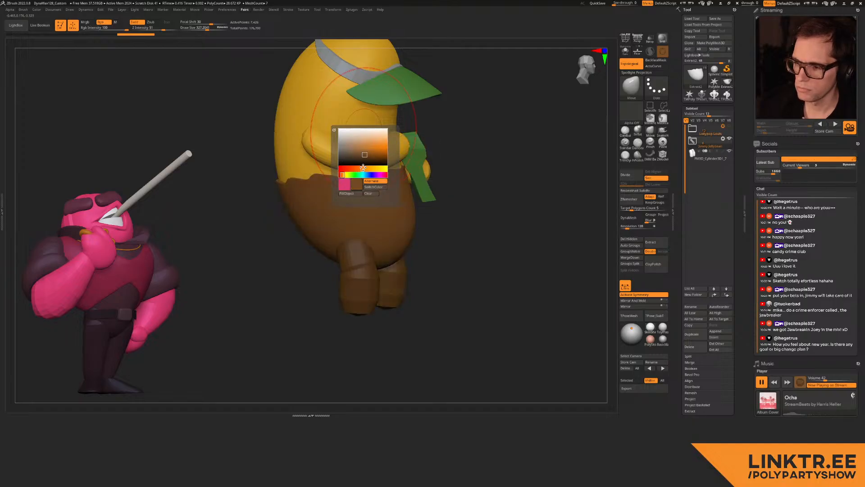
pyautogui.hotkey('shift', 'c')
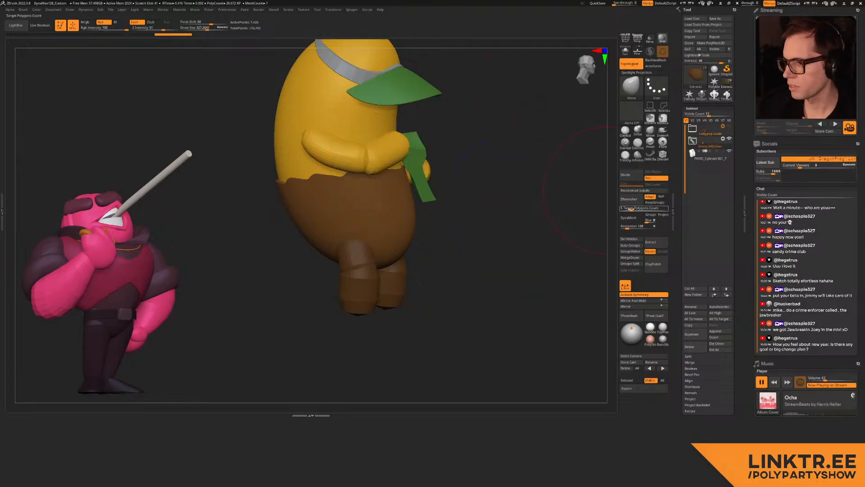
# Step: Remesh the trouser shell with ZRemesher with KeepGroups turned on
pyautogui.click(655, 202)
pyautogui.click(628, 198)
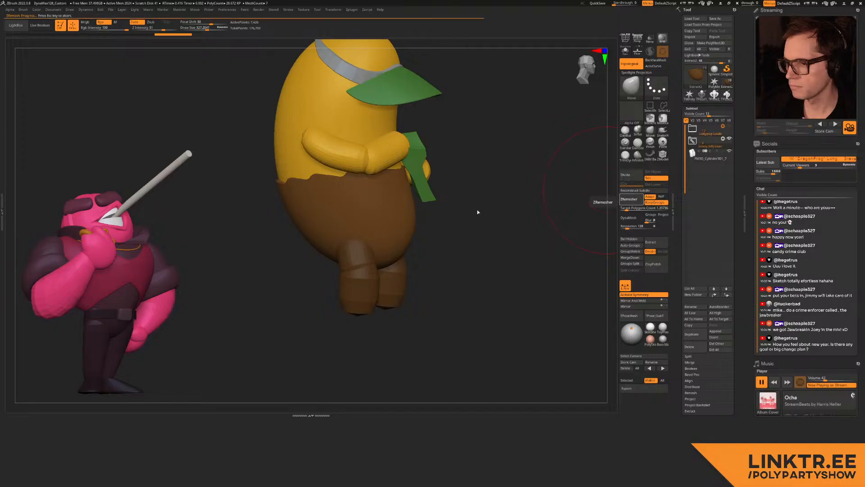
pyautogui.hotkey('shift', 'f')
pyautogui.hotkey('shift', 'f')
# Step: Even out and smooth the trousers' jagged waistline around the front and sides of the body
pyautogui.moveTo(445, 197); pyautogui.dragTo(456, 204)
pyautogui.press('s')
pyautogui.moveTo(325, 174)
pyautogui.mouseDown()
pyautogui.moveTo(303, 172)
pyautogui.moveTo(350, 173)
pyautogui.mouseUp()
pyautogui.moveTo(455, 194)
pyautogui.mouseDown()
pyautogui.moveTo(471, 194)
pyautogui.moveTo(433, 174)
pyautogui.mouseUp()
pyautogui.moveTo(336, 174)
pyautogui.keyDown('shift'); pyautogui.mouseDown()
pyautogui.moveTo(404, 177)
pyautogui.moveTo(377, 173)
pyautogui.mouseUp(); pyautogui.keyUp('shift')
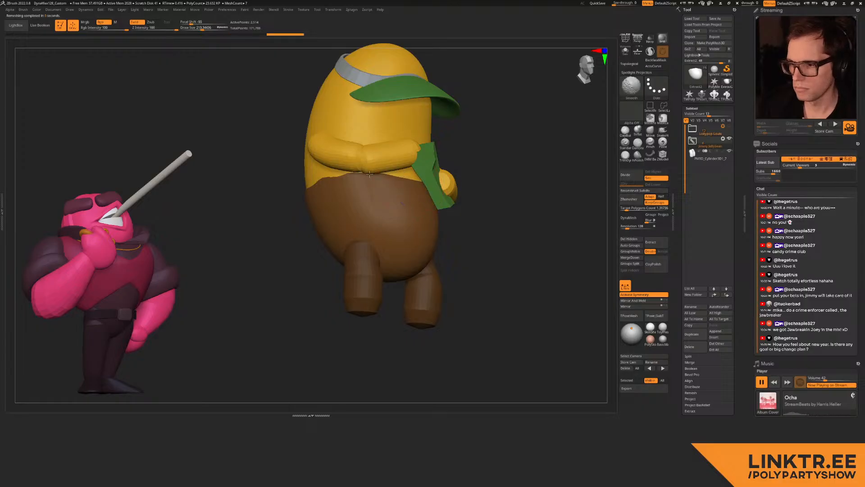
pyautogui.moveTo(259, 207); pyautogui.dragTo(279, 202)
pyautogui.keyDown('shift'); pyautogui.moveTo(324, 185); pyautogui.dragTo(339, 195); pyautogui.keyUp('shift')
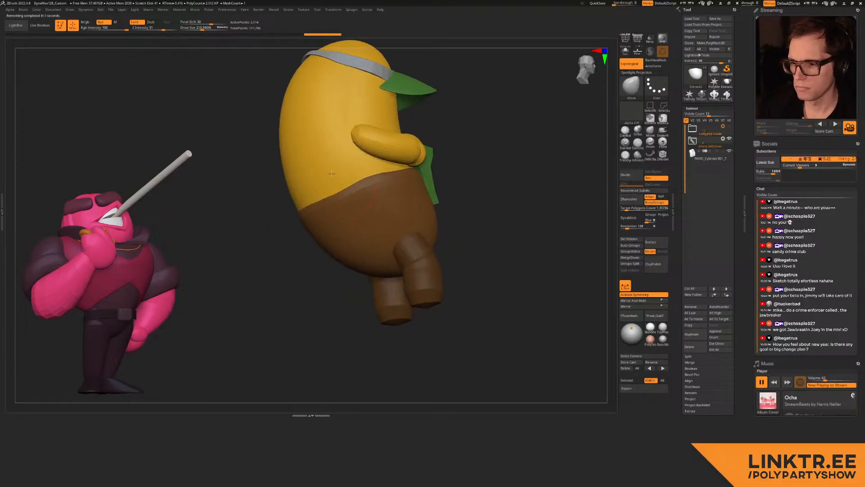
pyautogui.keyDown('alt'); pyautogui.moveTo(271, 212); pyautogui.dragTo(267, 192); pyautogui.keyUp('alt')
pyautogui.moveTo(279, 198); pyautogui.dragTo(259, 202)
pyautogui.moveTo(322, 192); pyautogui.dragTo(367, 219)
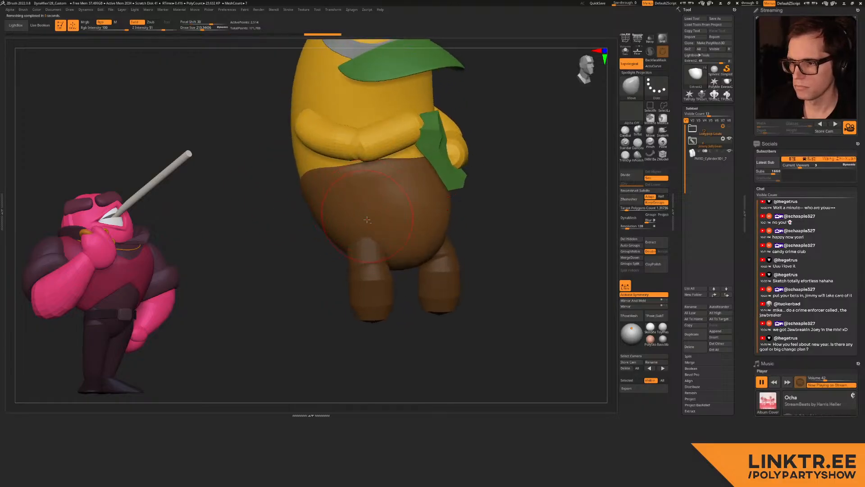
# Step: Select the legs and colour them brown to match the trousers
pyautogui.keyDown('alt'); pyautogui.click(367, 274); pyautogui.keyUp('alt')
pyautogui.press('p')
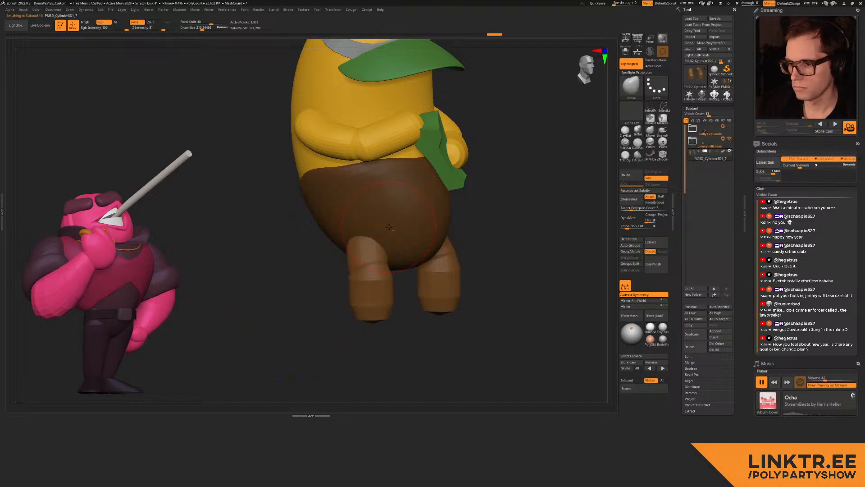
pyautogui.keyDown('alt'); pyautogui.click(392, 227); pyautogui.keyUp('alt')
pyautogui.press('p')
pyautogui.click(384, 289)
pyautogui.keyDown('alt'); pyautogui.moveTo(316, 194); pyautogui.dragTo(317, 261, button='right'); pyautogui.keyUp('alt')
pyautogui.moveTo(315, 259); pyautogui.dragTo(332, 212, button='right')
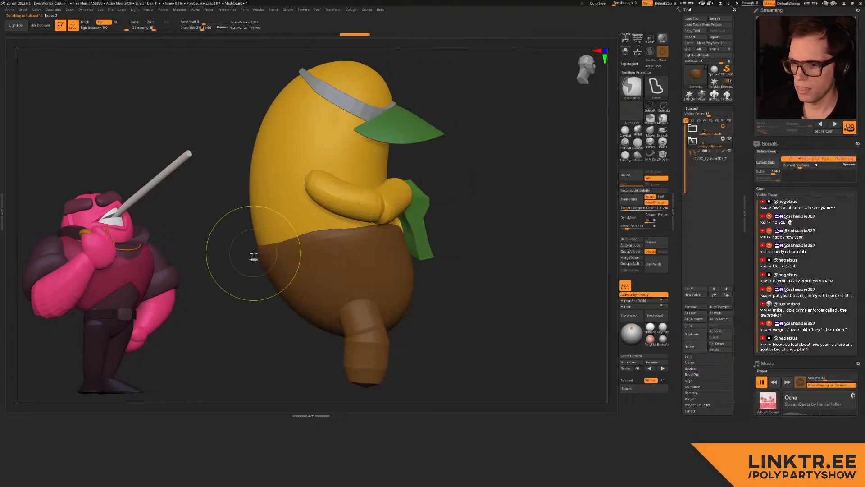
# Step: Select the yellow body and mask a torso band above the trousers for the shirt
pyautogui.keyDown('ctrl'); pyautogui.moveTo(256, 260); pyautogui.dragTo(244, 198); pyautogui.keyUp('ctrl')
pyautogui.moveTo(251, 156)
pyautogui.keyDown('ctrl'); pyautogui.mouseDown()
pyautogui.moveTo(407, 180)
pyautogui.moveTo(418, 250)
pyautogui.mouseUp(); pyautogui.keyUp('ctrl')
pyautogui.keyDown('alt'); pyautogui.click(300, 208); pyautogui.keyUp('alt')
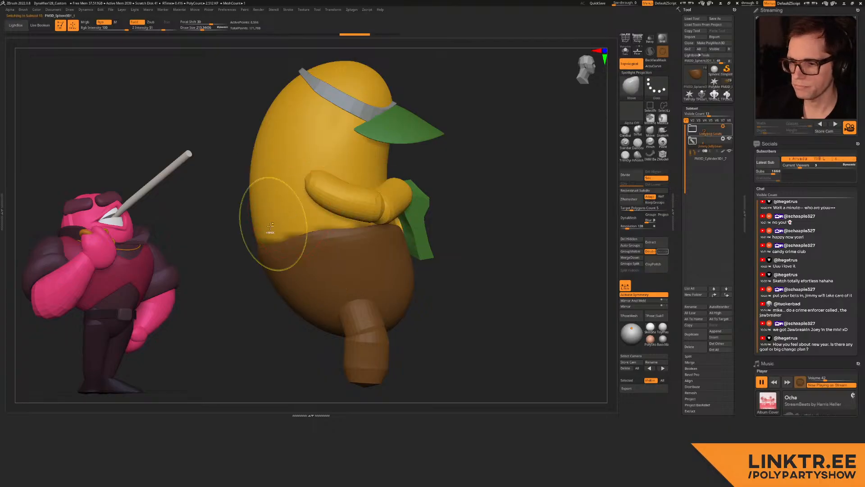
pyautogui.press('ctrl')
pyautogui.moveTo(239, 160)
pyautogui.keyDown('ctrl'); pyautogui.mouseDown()
pyautogui.moveTo(255, 259)
pyautogui.moveTo(360, 245)
pyautogui.moveTo(403, 229)
pyautogui.moveTo(303, 248)
pyautogui.mouseUp(); pyautogui.keyUp('ctrl')
pyautogui.moveTo(468, 202); pyautogui.dragTo(382, 172, button='right')
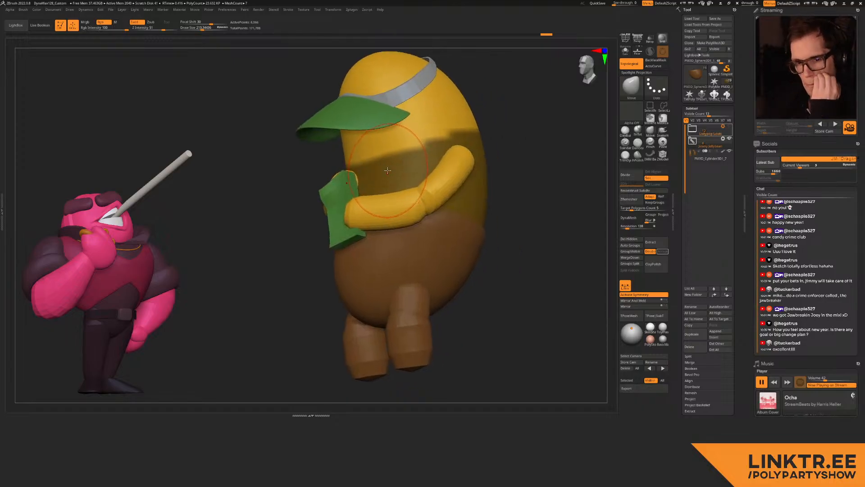
pyautogui.moveTo(401, 154); pyautogui.dragTo(404, 165, button='right')
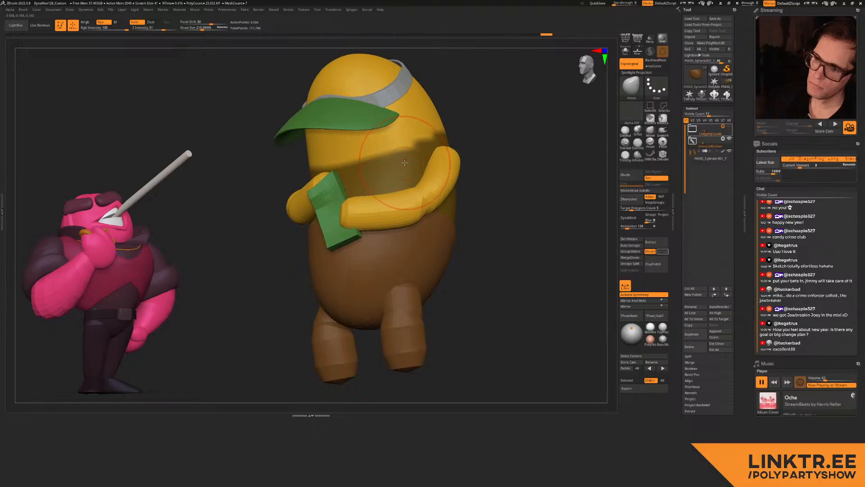
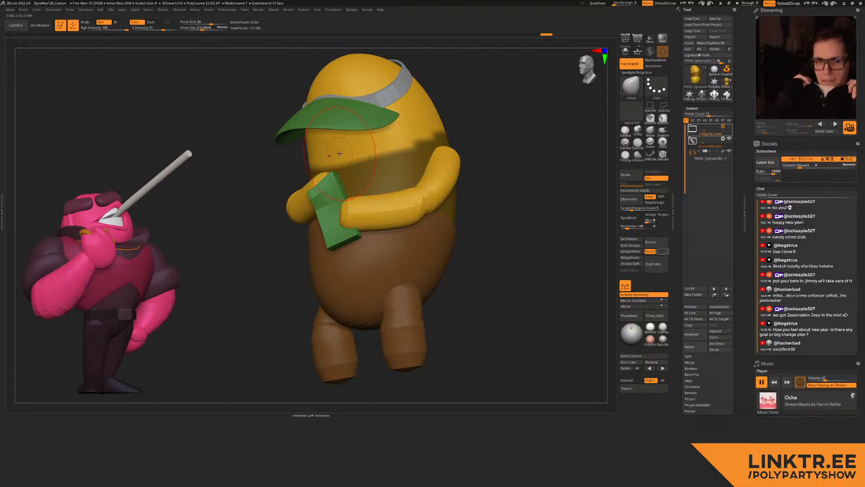
# Step: Extend the torso mask around the body and refine its upper edge into a collar line
pyautogui.moveTo(338, 236)
pyautogui.mouseDown(button='right')
pyautogui.moveTo(333, 168)
pyautogui.moveTo(365, 172)
pyautogui.mouseUp(button='right')
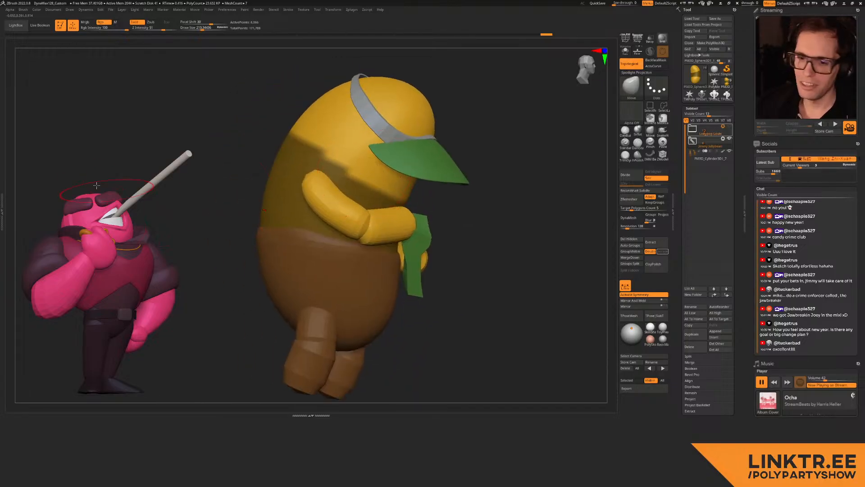
pyautogui.moveTo(264, 178); pyautogui.dragTo(418, 170, button='right')
pyautogui.press('ctrl')
pyautogui.moveTo(307, 167)
pyautogui.keyDown('ctrl'); pyautogui.mouseDown()
pyautogui.moveTo(444, 205)
pyautogui.moveTo(509, 192)
pyautogui.mouseUp(); pyautogui.keyUp('ctrl')
pyautogui.keyDown('ctrl'); pyautogui.moveTo(507, 115); pyautogui.dragTo(408, 220); pyautogui.keyUp('ctrl')
pyautogui.moveTo(518, 167)
pyautogui.mouseDown(button='right')
pyautogui.moveTo(369, 167)
pyautogui.moveTo(392, 168)
pyautogui.mouseUp(button='right')
pyautogui.press('ctrl')
pyautogui.moveTo(410, 155)
pyautogui.keyDown('ctrl'); pyautogui.mouseDown()
pyautogui.moveTo(223, 68)
pyautogui.moveTo(184, 97)
pyautogui.mouseUp(); pyautogui.keyUp('ctrl')
pyautogui.moveTo(305, 150); pyautogui.dragTo(316, 166, button='right')
pyautogui.moveTo(487, 213); pyautogui.dragTo(491, 181, button='right')
# Step: Extract the masked torso as a separate shirt shell, accept it and clear the mask
pyautogui.click(655, 244)
pyautogui.click(662, 251)
pyautogui.keyDown('ctrl'); pyautogui.click(499, 218); pyautogui.keyUp('ctrl')
pyautogui.keyDown('alt'); pyautogui.moveTo(480, 127); pyautogui.dragTo(468, 134, button='right'); pyautogui.keyUp('alt')
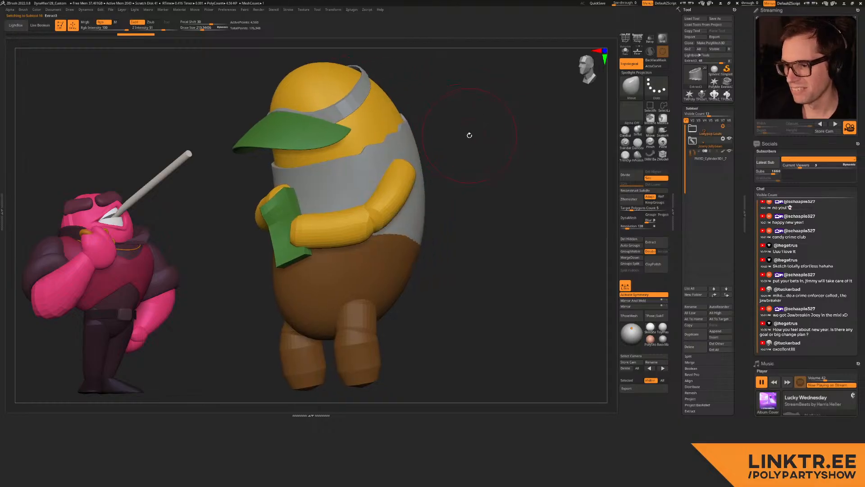
# Step: Choose a pale cream colour and fill the shirt shell with it
pyautogui.press('c')
pyautogui.press('p')
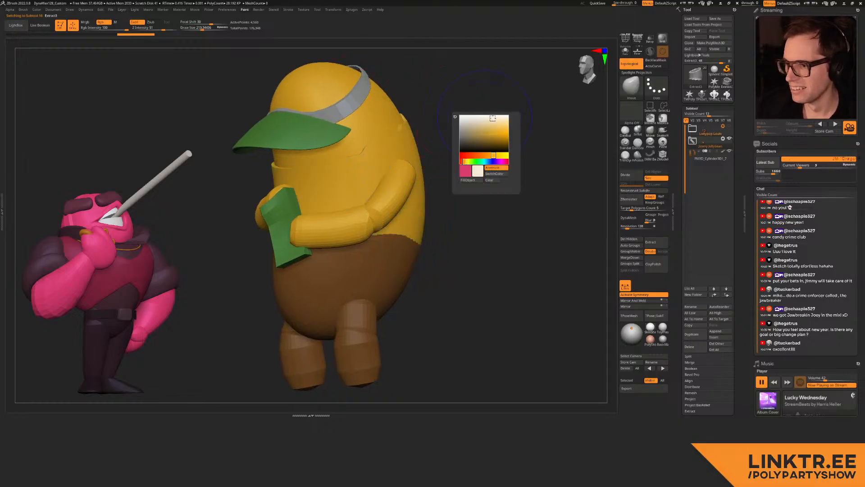
pyautogui.click(495, 120)
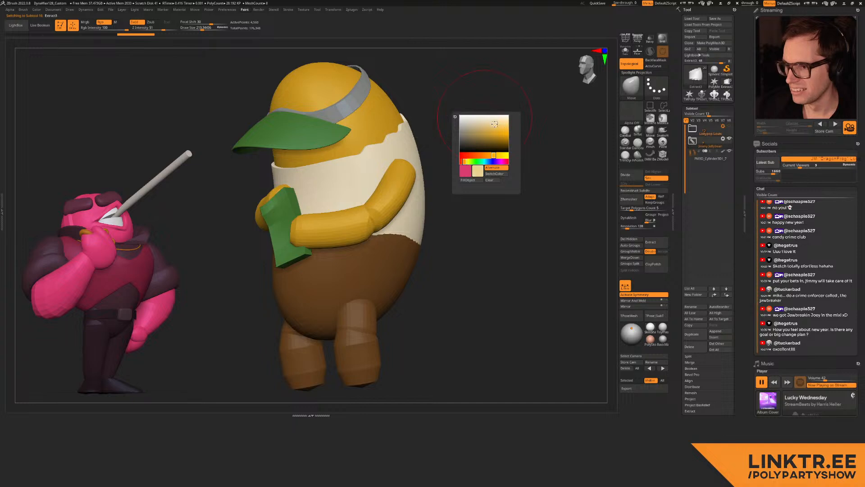
pyautogui.click(469, 180)
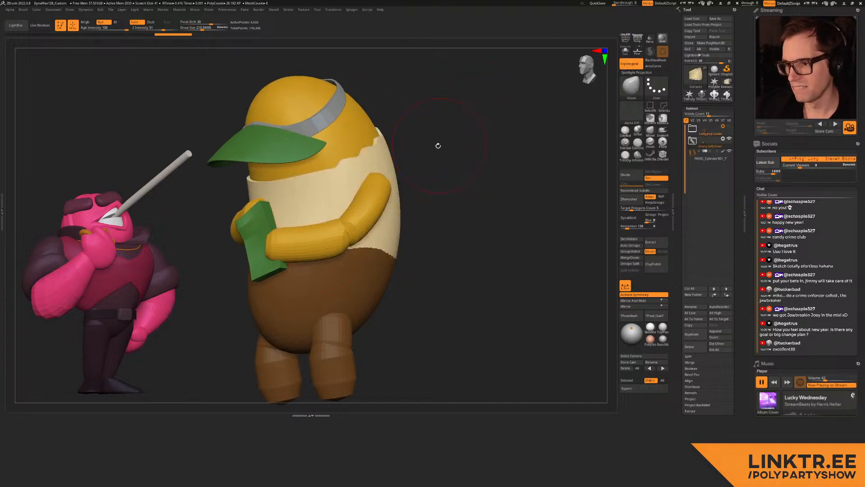
# Step: Smooth the shirt's jagged upper edge and switch to the Move brush
pyautogui.moveTo(440, 143); pyautogui.dragTo(592, 195)
pyautogui.moveTo(371, 156)
pyautogui.keyDown('shift'); pyautogui.mouseDown()
pyautogui.moveTo(300, 178)
pyautogui.moveTo(389, 129)
pyautogui.mouseUp(); pyautogui.keyUp('shift')
pyautogui.press('b')
pyautogui.press('m')
pyautogui.press('v')
pyautogui.moveTo(433, 180)
pyautogui.mouseDown()
pyautogui.moveTo(347, 179)
pyautogui.moveTo(356, 171)
pyautogui.mouseUp()
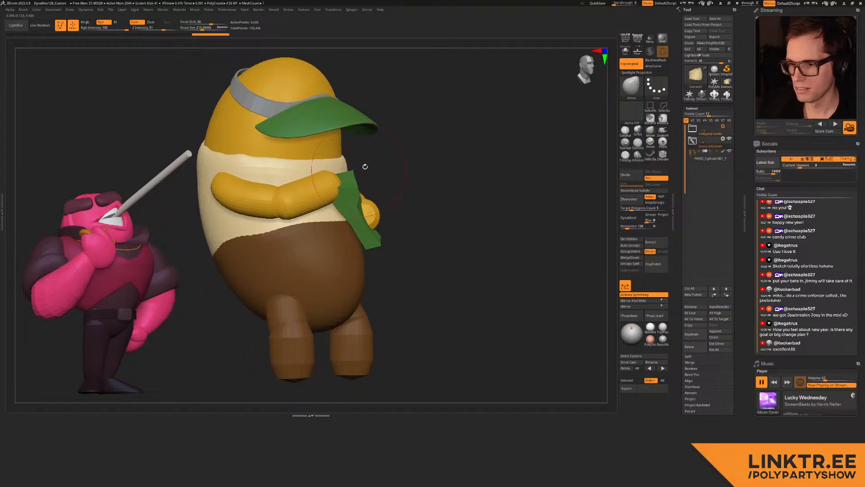
# Step: Pick up the shirt's cream colour and select the arms
pyautogui.press('c')
pyautogui.click(349, 234)
pyautogui.keyDown('alt'); pyautogui.click(287, 198); pyautogui.keyUp('alt')
pyautogui.keyDown('alt'); pyautogui.moveTo(278, 197); pyautogui.dragTo(298, 199, button='right'); pyautogui.keyUp('alt')
# Step: Try filling the whole arms with the cream colour, then undo it
pyautogui.hotkey('shift', 'c')
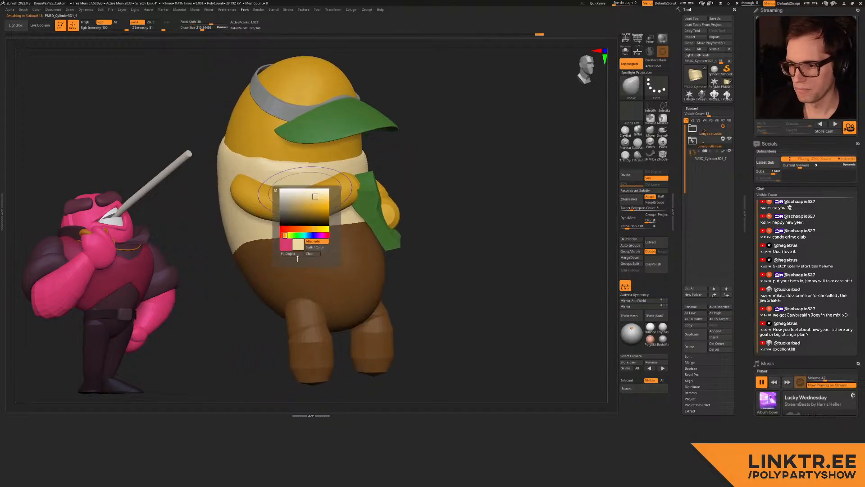
pyautogui.click(298, 255)
pyautogui.keyDown('alt'); pyautogui.moveTo(361, 183); pyautogui.dragTo(380, 194, button='right'); pyautogui.keyUp('alt')
pyautogui.moveTo(381, 193)
pyautogui.mouseDown(button='right')
pyautogui.moveTo(352, 193)
pyautogui.moveTo(375, 189)
pyautogui.mouseUp(button='right')
pyautogui.moveTo(374, 189)
pyautogui.keyDown('ctrl'); pyautogui.mouseDown(button='right')
pyautogui.moveTo(359, 139)
pyautogui.moveTo(331, 198)
pyautogui.moveTo(350, 192)
pyautogui.moveTo(342, 193)
pyautogui.mouseUp(button='right'); pyautogui.keyUp('ctrl')
pyautogui.hotkey('ctrl', 'z')
# Step: Try painting cream sleeves down to the wrists with the Paint brush, then undo the strokes
pyautogui.click(663, 143)
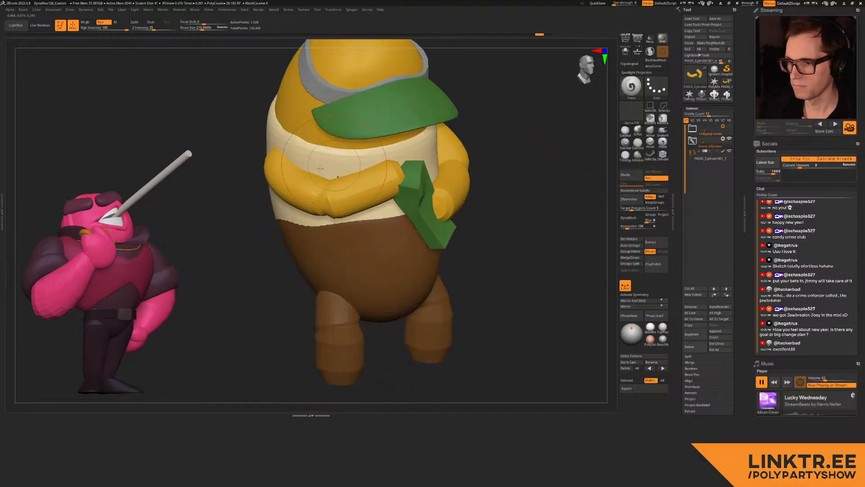
pyautogui.moveTo(269, 189); pyautogui.dragTo(333, 208)
pyautogui.moveTo(346, 253); pyautogui.dragTo(405, 154, button='right')
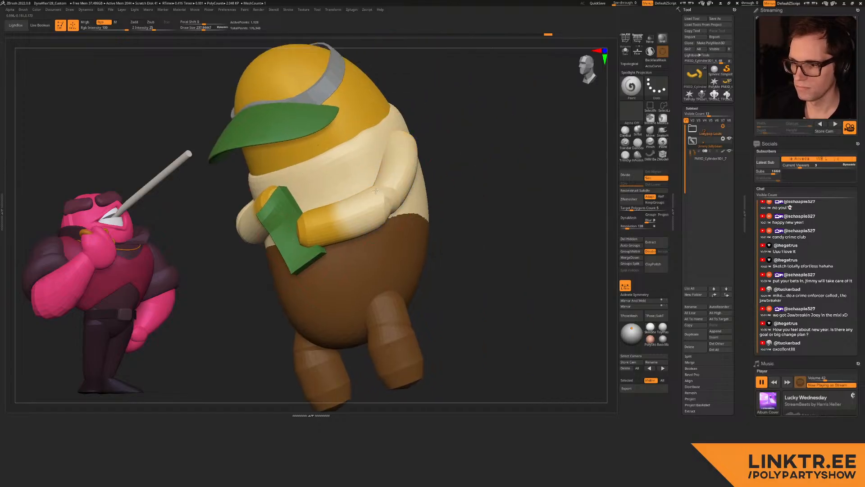
pyautogui.moveTo(393, 187); pyautogui.dragTo(403, 169, button='right')
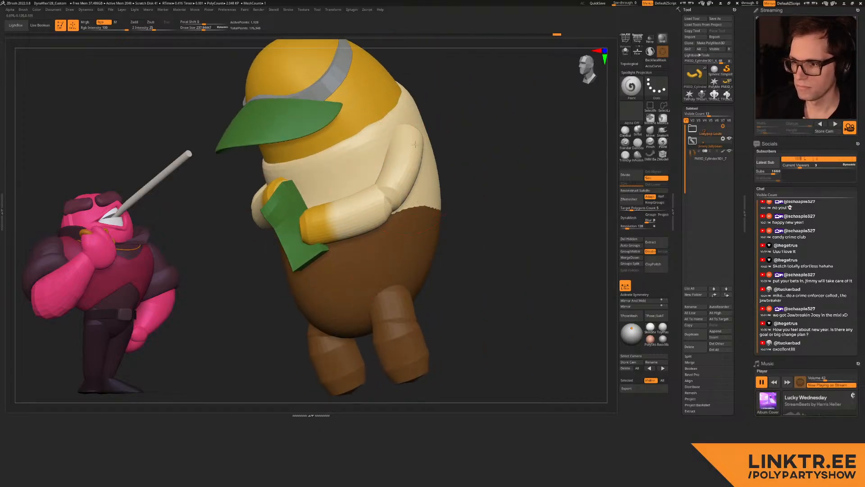
pyautogui.moveTo(368, 201)
pyautogui.mouseDown(button='right')
pyautogui.moveTo(356, 172)
pyautogui.moveTo(351, 207)
pyautogui.moveTo(349, 193)
pyautogui.moveTo(338, 193)
pyautogui.mouseUp(button='right')
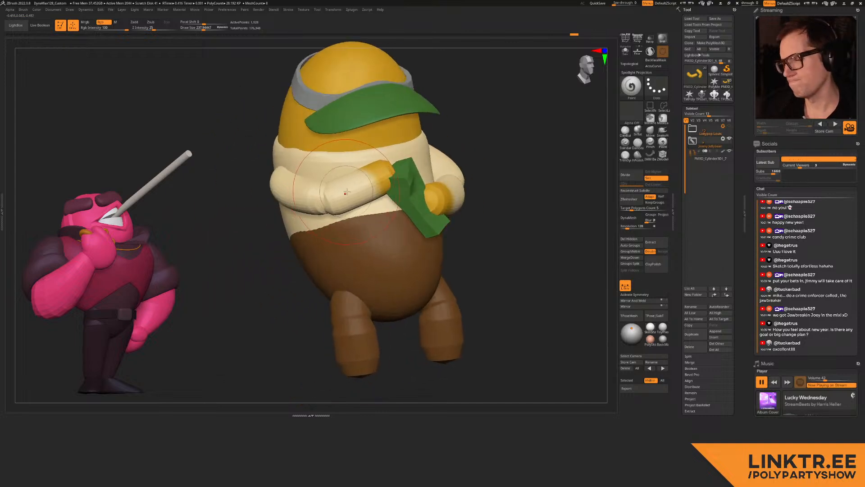
pyautogui.press('ctrl')
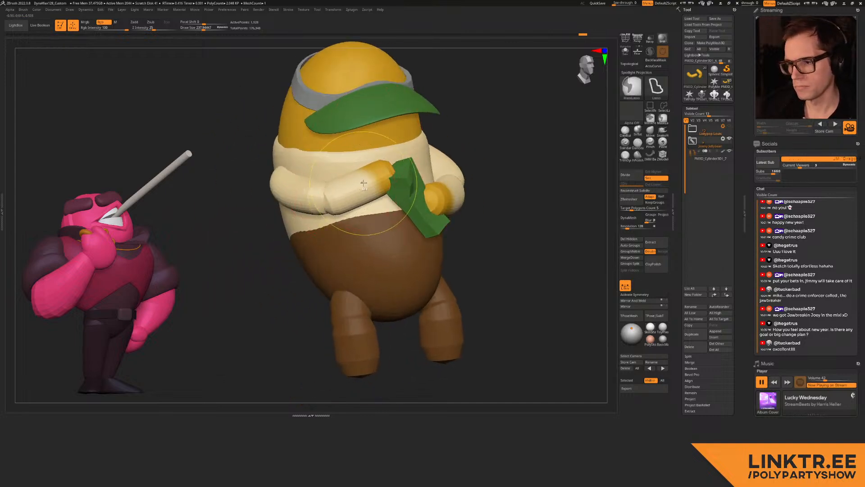
pyautogui.hotkey('ctrl', 'z')
pyautogui.hotkey('ctrl', 'z')
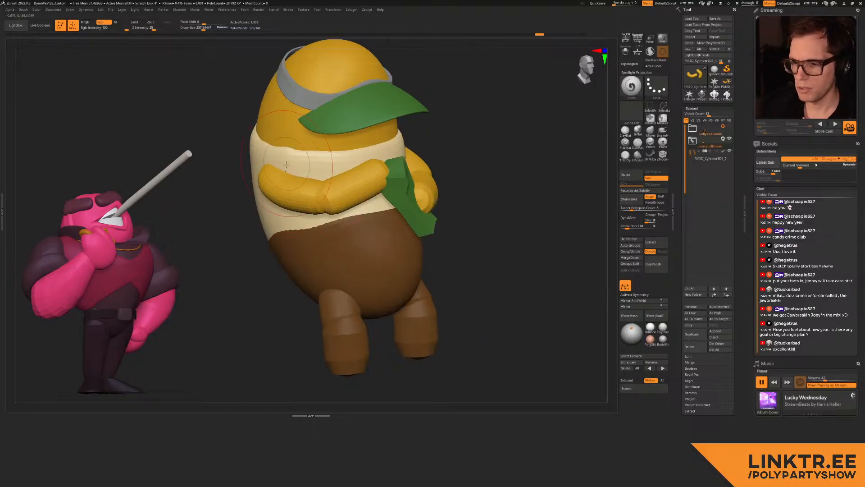
pyautogui.hotkey('ctrl', 'z')
# Step: Paint cream sleeves down both arms onto the forearms with the Paint brush, leaving the hands yellow
pyautogui.moveTo(292, 202)
pyautogui.mouseDown(button='right')
pyautogui.moveTo(509, 140)
pyautogui.moveTo(429, 155)
pyautogui.mouseUp(button='right')
pyautogui.moveTo(431, 148); pyautogui.dragTo(419, 155)
pyautogui.moveTo(419, 156)
pyautogui.keyDown('ctrl'); pyautogui.mouseDown(button='right')
pyautogui.moveTo(361, 108)
pyautogui.moveTo(451, 117)
pyautogui.moveTo(307, 202)
pyautogui.moveTo(329, 189)
pyautogui.moveTo(321, 196)
pyautogui.mouseUp(button='right'); pyautogui.keyUp('ctrl')
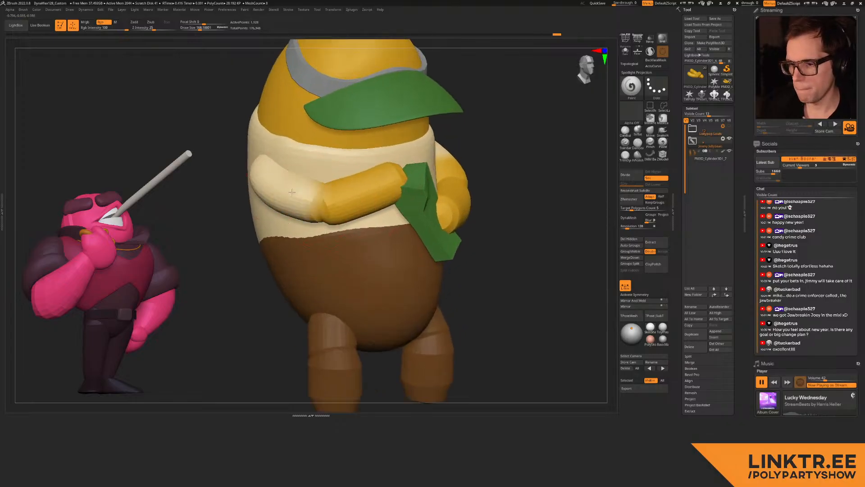
pyautogui.moveTo(348, 219)
pyautogui.keyDown('ctrl'); pyautogui.mouseDown(button='right')
pyautogui.moveTo(359, 183)
pyautogui.moveTo(279, 171)
pyautogui.moveTo(288, 203)
pyautogui.moveTo(253, 194)
pyautogui.mouseUp(button='right'); pyautogui.keyUp('ctrl')
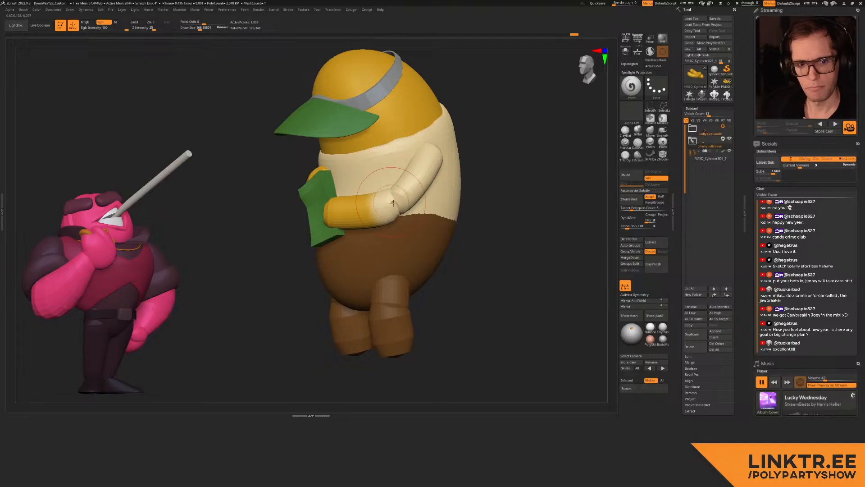
pyautogui.moveTo(403, 177)
pyautogui.mouseDown(button='right')
pyautogui.moveTo(385, 209)
pyautogui.moveTo(271, 167)
pyautogui.mouseUp(button='right')
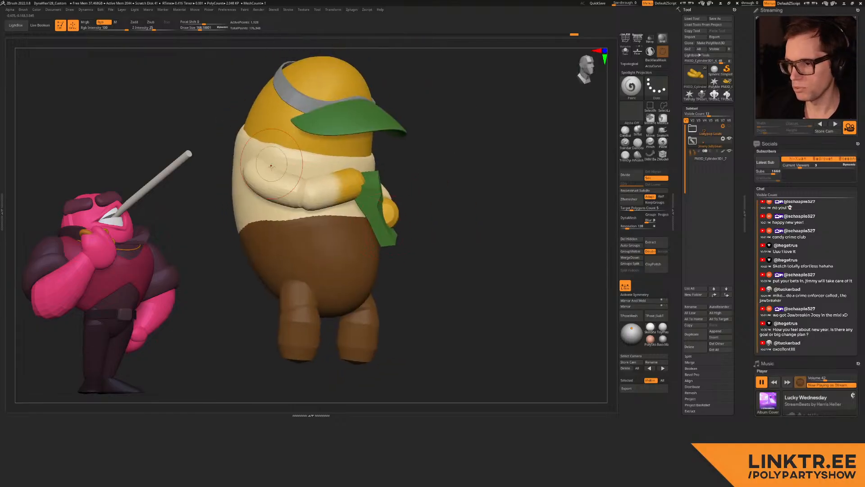
# Step: Append a ring as a new subtool and scale and position it around one elbow as an armband
pyautogui.click(717, 336)
pyautogui.click(589, 318)
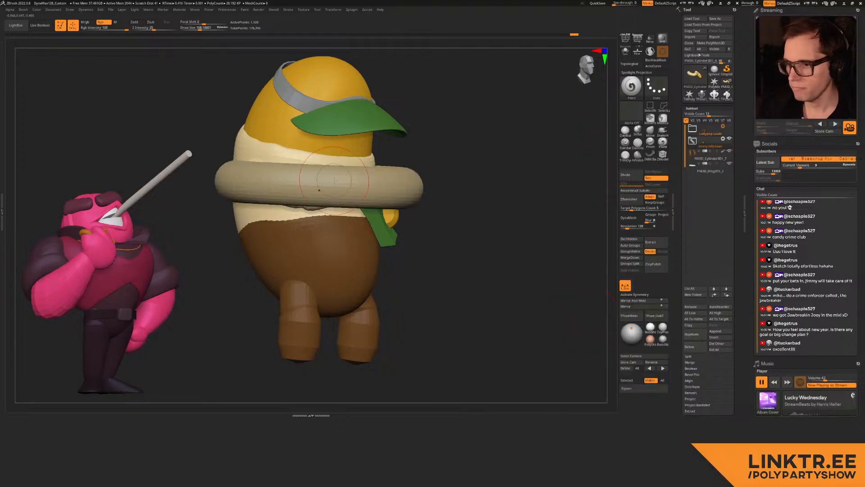
pyautogui.press('w')
pyautogui.moveTo(316, 180); pyautogui.dragTo(331, 177, button='right')
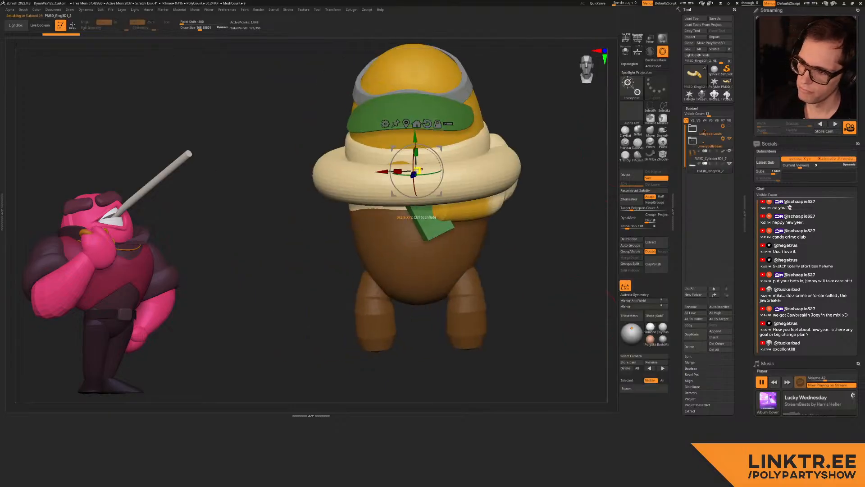
pyautogui.moveTo(418, 169); pyautogui.dragTo(381, 191)
pyautogui.moveTo(442, 149); pyautogui.dragTo(280, 203)
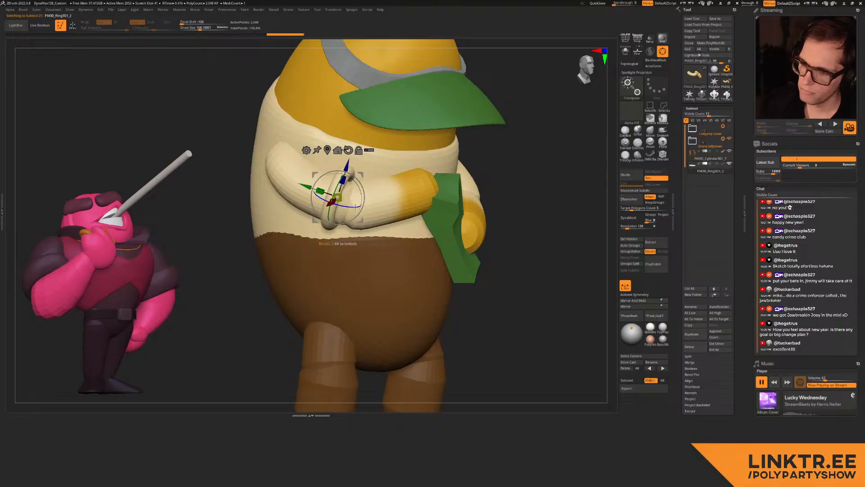
# Step: Refine the armband's rotation and position so it wraps snugly around the sleeve
pyautogui.moveTo(353, 164); pyautogui.dragTo(355, 190)
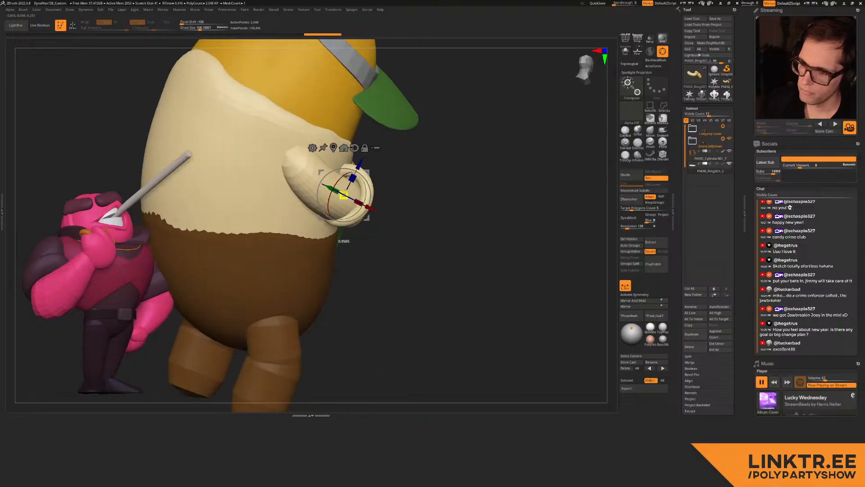
pyautogui.moveTo(393, 189)
pyautogui.mouseDown()
pyautogui.moveTo(342, 177)
pyautogui.moveTo(362, 176)
pyautogui.mouseUp()
pyautogui.press('q')
pyautogui.press('w')
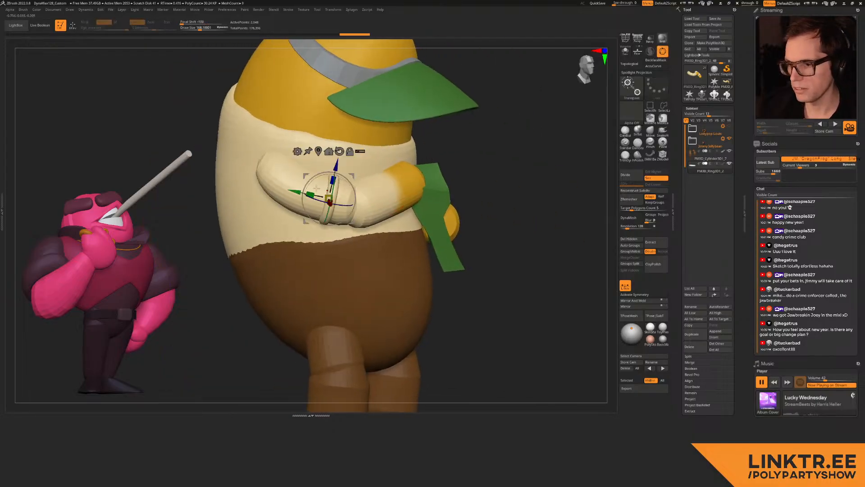
pyautogui.press('q')
pyautogui.press('w')
pyautogui.moveTo(296, 192); pyautogui.dragTo(301, 192)
pyautogui.press('q')
pyautogui.moveTo(315, 187)
pyautogui.mouseDown(button='right')
pyautogui.moveTo(357, 180)
pyautogui.moveTo(323, 177)
pyautogui.mouseUp(button='right')
pyautogui.press('w')
# Step: Copy the armband to the other arm and align it around that sleeve
pyautogui.keyDown('ctrl'); pyautogui.moveTo(217, 182); pyautogui.dragTo(438, 155); pyautogui.keyUp('ctrl')
pyautogui.moveTo(469, 171); pyautogui.dragTo(448, 172, button='right')
pyautogui.moveTo(438, 173); pyautogui.dragTo(418, 188)
pyautogui.moveTo(466, 149); pyautogui.dragTo(433, 152, button='right')
pyautogui.moveTo(438, 160); pyautogui.dragTo(416, 154)
pyautogui.moveTo(382, 203); pyautogui.dragTo(381, 178, button='right')
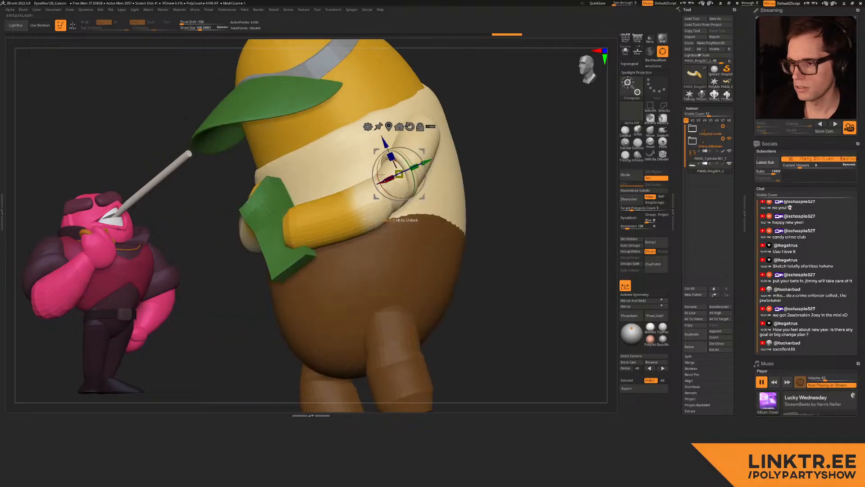
# Step: Select the armbands and fill them with dark grey
pyautogui.press('q')
pyautogui.keyDown('alt'); pyautogui.click(429, 143); pyautogui.keyUp('alt')
pyautogui.moveTo(429, 143); pyautogui.dragTo(512, 135, button='right')
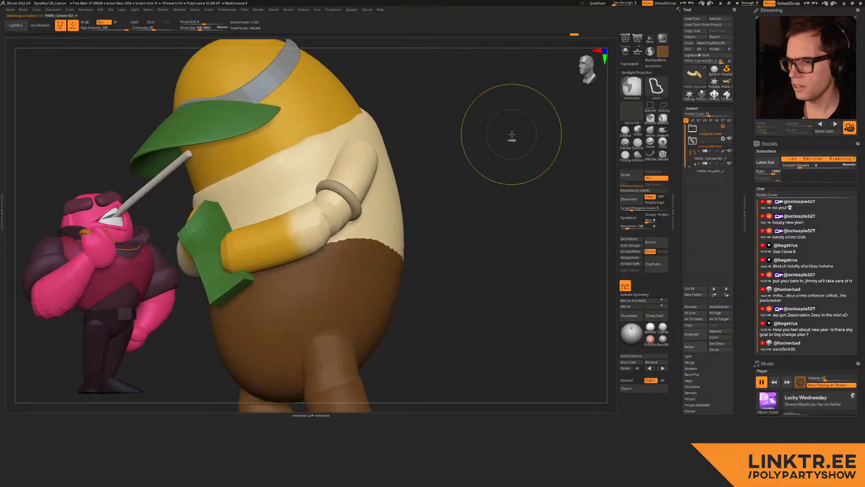
pyautogui.moveTo(424, 161)
pyautogui.mouseDown(button='right')
pyautogui.moveTo(411, 161)
pyautogui.moveTo(450, 150)
pyautogui.mouseUp(button='right')
pyautogui.keyDown('alt'); pyautogui.click(354, 191); pyautogui.keyUp('alt')
pyautogui.press('c')
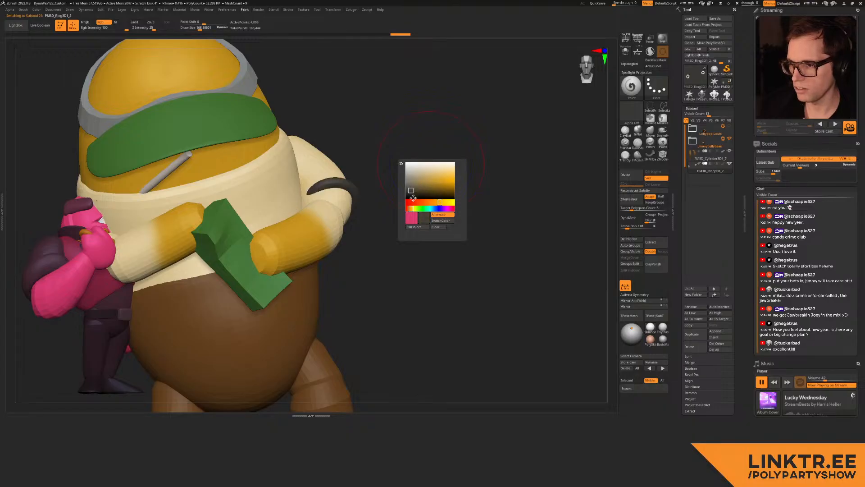
pyautogui.click(419, 229)
# Step: Undo a trial Inflate stroke on the armband, then puff out the cream sleeves around it
pyautogui.moveTo(365, 181)
pyautogui.keyDown('alt'); pyautogui.mouseDown(button='right')
pyautogui.moveTo(428, 171)
pyautogui.moveTo(421, 162)
pyautogui.moveTo(360, 165)
pyautogui.mouseUp(button='right'); pyautogui.keyUp('alt')
pyautogui.keyDown('alt'); pyautogui.moveTo(428, 150); pyautogui.dragTo(381, 164, button='right'); pyautogui.keyUp('alt')
pyautogui.click(638, 131)
pyautogui.press('s')
pyautogui.moveTo(380, 167); pyautogui.dragTo(389, 173)
pyautogui.hotkey('ctrl', 'z')
pyautogui.keyDown('alt'); pyautogui.click(384, 171); pyautogui.keyUp('alt')
pyautogui.press('s')
pyautogui.moveTo(376, 168)
pyautogui.mouseDown(button='right')
pyautogui.moveTo(275, 194)
pyautogui.moveTo(267, 170)
pyautogui.moveTo(351, 194)
pyautogui.mouseUp(button='right')
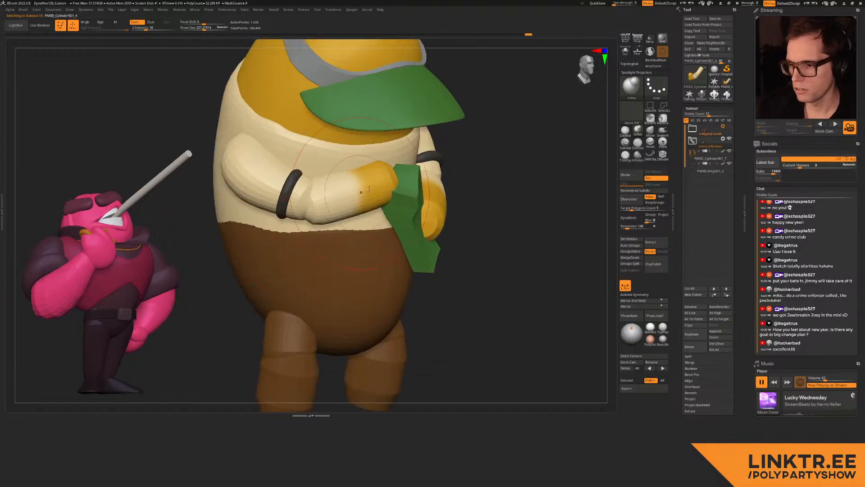
# Step: Repaint the forearms yellow up to the elbows with the Paint brush
pyautogui.click(663, 143)
pyautogui.press('s')
pyautogui.moveTo(367, 186); pyautogui.dragTo(363, 185)
pyautogui.moveTo(358, 191); pyautogui.dragTo(325, 201)
# Step: Duplicate the dark armbands and fill the copies with the shirt's cream colour as sleeve cuffs
pyautogui.moveTo(465, 198)
pyautogui.keyDown('alt'); pyautogui.mouseDown(button='right')
pyautogui.moveTo(422, 199)
pyautogui.moveTo(401, 190)
pyautogui.moveTo(396, 204)
pyautogui.moveTo(370, 181)
pyautogui.mouseUp(button='right'); pyautogui.keyUp('alt')
pyautogui.keyDown('alt'); pyautogui.click(433, 148); pyautogui.keyUp('alt')
pyautogui.keyDown('alt'); pyautogui.click(433, 150); pyautogui.keyUp('alt')
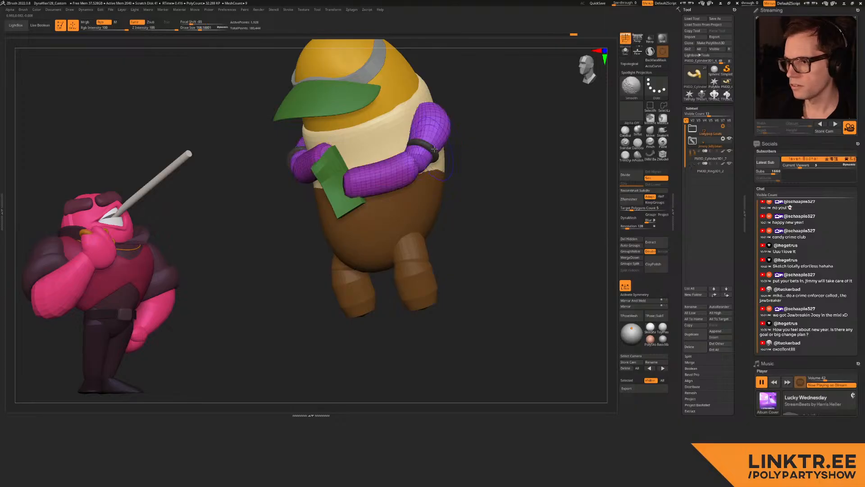
pyautogui.keyDown('ctrl'); pyautogui.moveTo(435, 152); pyautogui.dragTo(435, 183, button='right'); pyautogui.keyUp('ctrl')
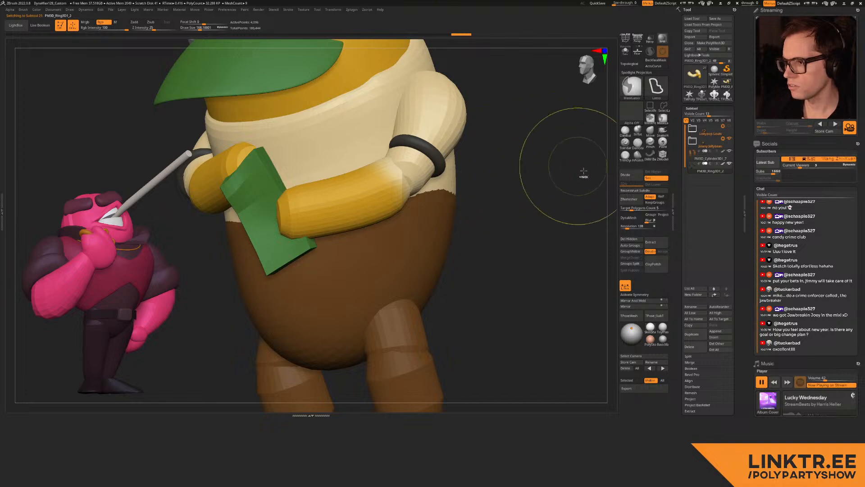
pyautogui.click(691, 334)
pyautogui.press('w')
pyautogui.moveTo(439, 219); pyautogui.dragTo(455, 131, button='right')
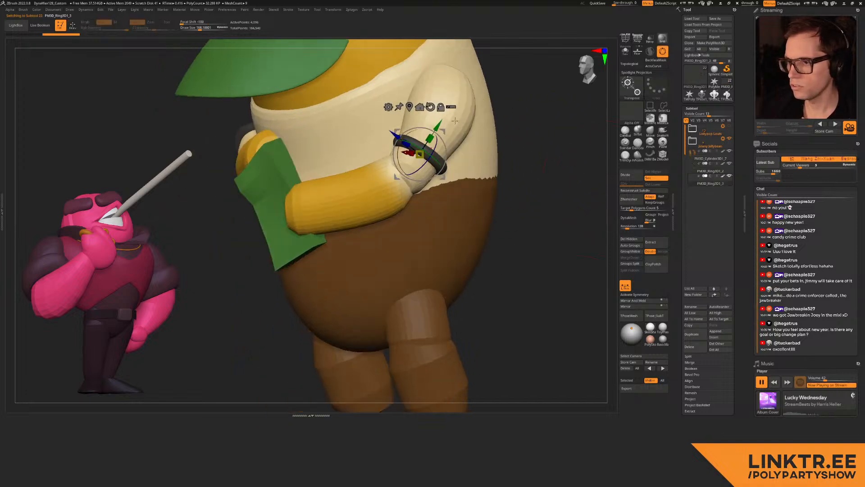
pyautogui.press('q')
pyautogui.press('c')
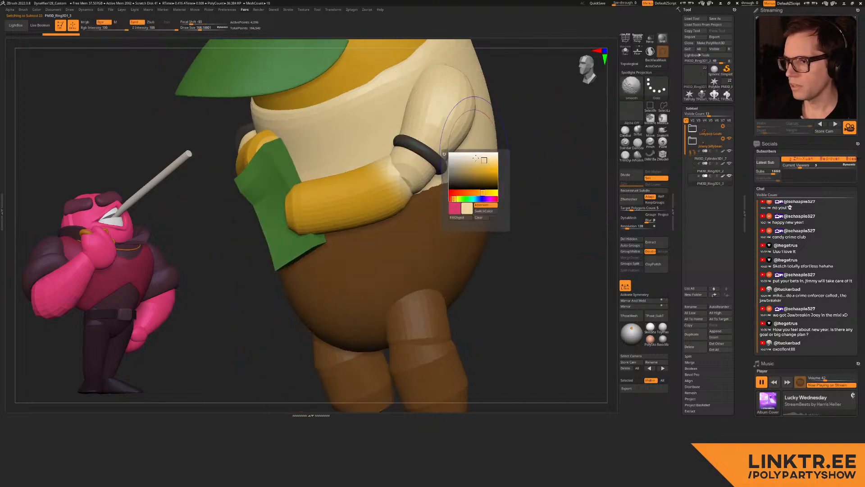
pyautogui.click(459, 219)
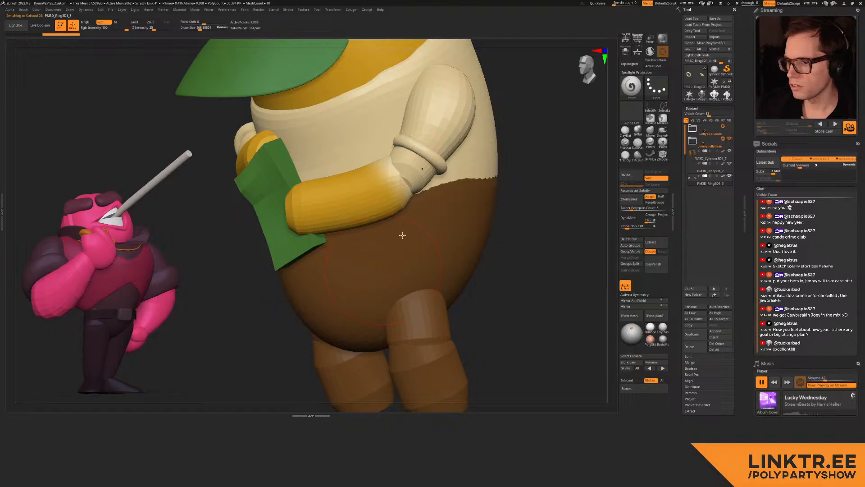
# Step: Shift the cream cuffs off the armbands toward the forearms with the topological Move brush
pyautogui.click(655, 134)
pyautogui.moveTo(384, 155)
pyautogui.mouseDown()
pyautogui.moveTo(402, 155)
pyautogui.moveTo(395, 181)
pyautogui.mouseUp()
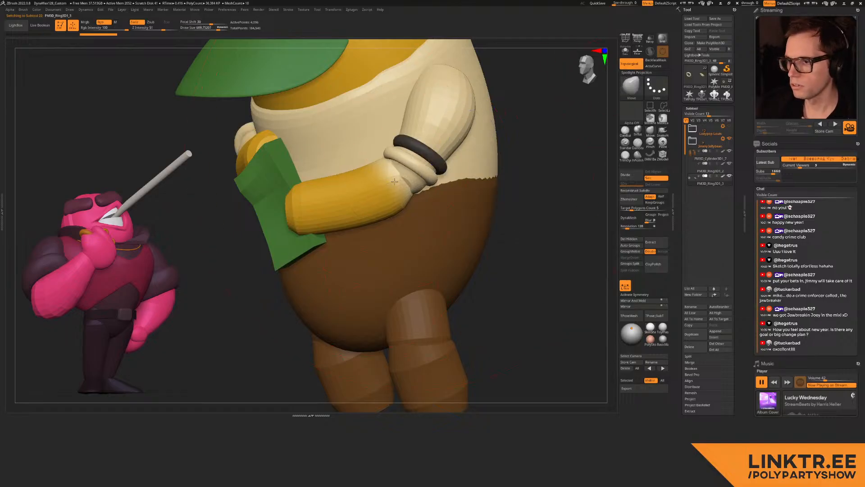
pyautogui.moveTo(368, 194); pyautogui.dragTo(327, 198, button='right')
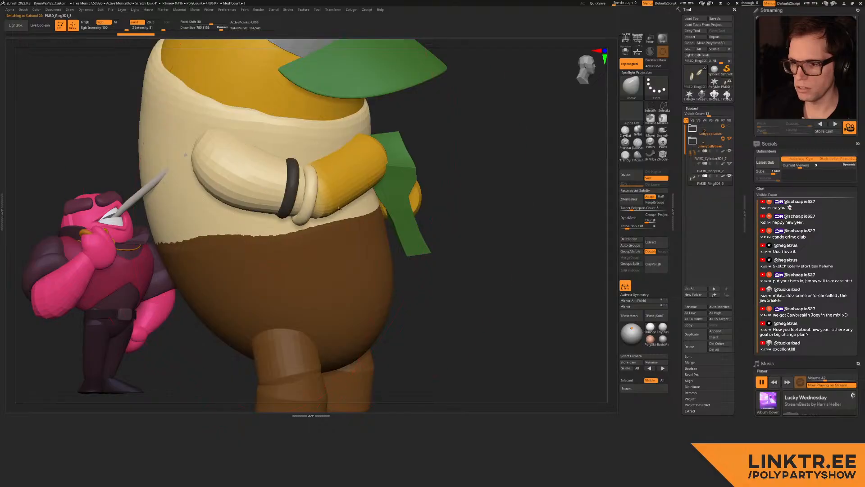
# Step: Try thickening the cream cuffs with the Inflate brush, then undo it
pyautogui.press('b')
pyautogui.press('i')
pyautogui.press('n')
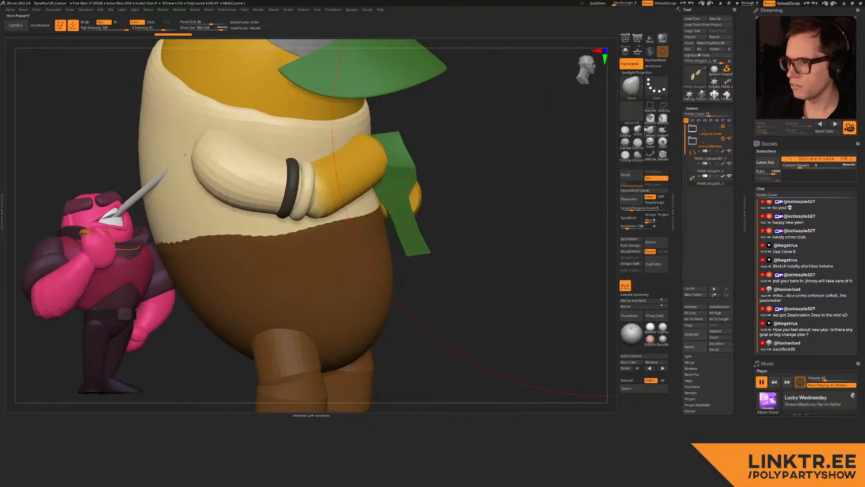
pyautogui.press('s')
pyautogui.click(303, 191)
pyautogui.moveTo(302, 183); pyautogui.dragTo(304, 190)
pyautogui.moveTo(318, 189)
pyautogui.mouseDown(button='right')
pyautogui.moveTo(301, 189)
pyautogui.moveTo(370, 185)
pyautogui.moveTo(331, 181)
pyautogui.mouseUp(button='right')
pyautogui.hotkey('ctrl', 'z')
# Step: Inflate the cream cuffs into thick rolled-up sleeve ends
pyautogui.press('s')
pyautogui.click(304, 186)
pyautogui.click(442, 176)
pyautogui.click(441, 175)
pyautogui.click(441, 176)
pyautogui.moveTo(446, 177)
pyautogui.mouseDown(button='right')
pyautogui.moveTo(415, 182)
pyautogui.moveTo(413, 171)
pyautogui.mouseUp(button='right')
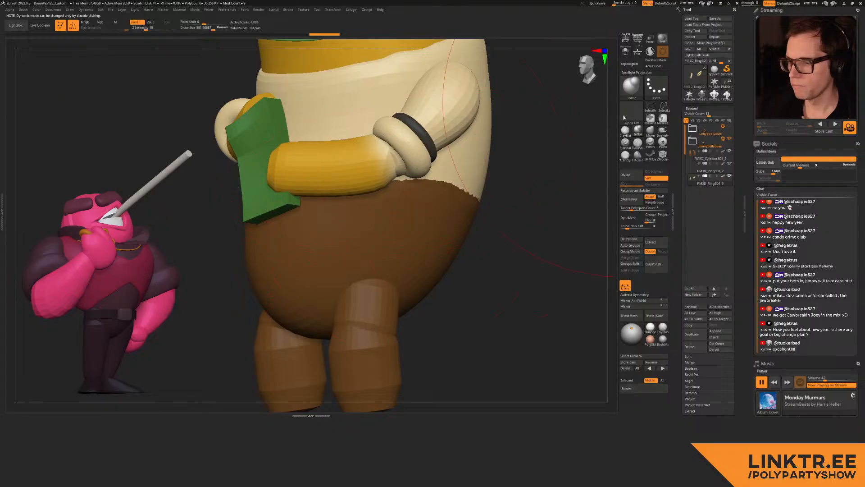
# Step: Reshape the thick cuffs with the Move brush so they cap the yellow forearms at the elbows
pyautogui.click(650, 131)
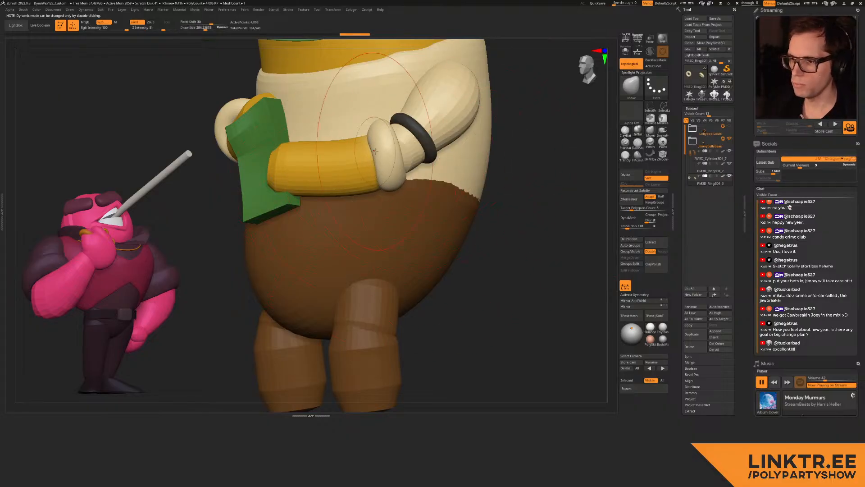
pyautogui.moveTo(335, 164); pyautogui.dragTo(352, 140, button='right')
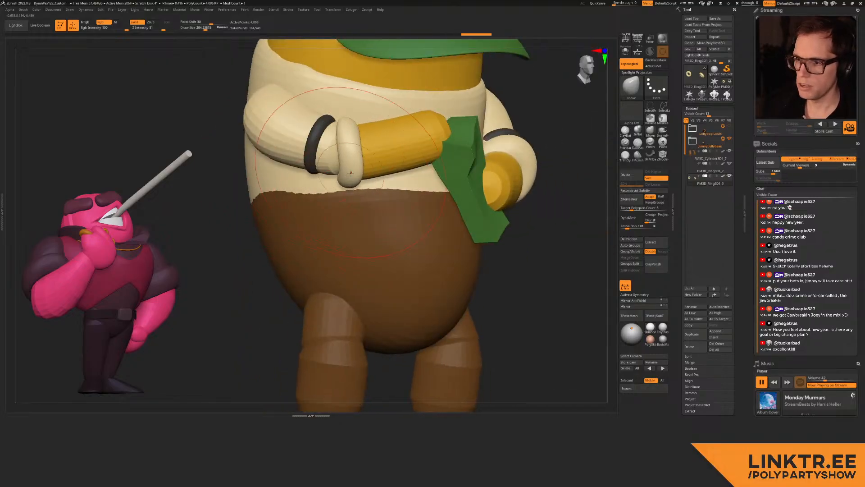
pyautogui.moveTo(332, 161); pyautogui.dragTo(399, 156, button='right')
# Step: Examine the whole jelly bean character's proportions beside the lollipop mobster
pyautogui.press('f')
pyautogui.keyDown('alt'); pyautogui.click(393, 157); pyautogui.keyUp('alt')
pyautogui.press('f')
pyautogui.moveTo(343, 163); pyautogui.dragTo(403, 114, button='right')
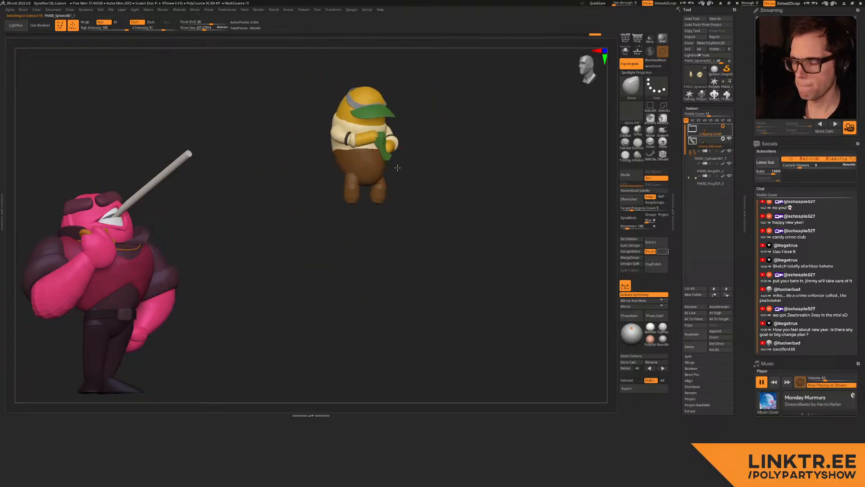
pyautogui.moveTo(402, 165)
pyautogui.keyDown('ctrl'); pyautogui.mouseDown(button='right')
pyautogui.moveTo(393, 212)
pyautogui.moveTo(370, 189)
pyautogui.moveTo(376, 225)
pyautogui.moveTo(409, 167)
pyautogui.moveTo(440, 177)
pyautogui.mouseUp(button='right'); pyautogui.keyUp('ctrl')
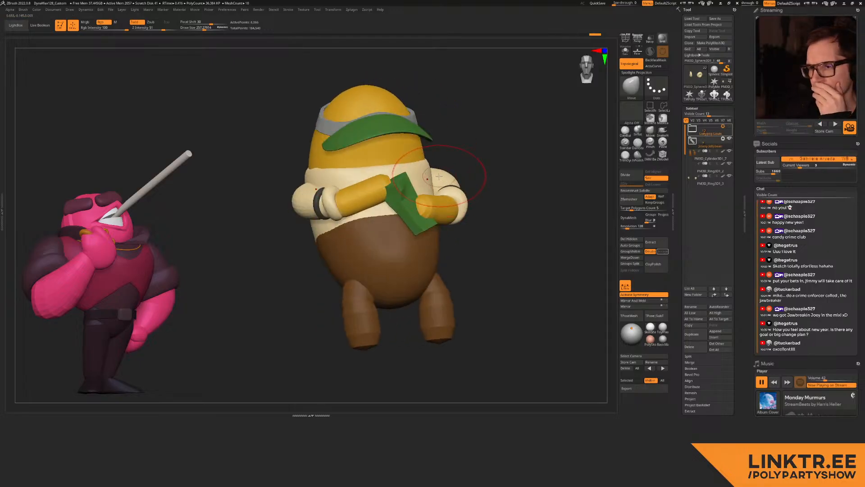
pyautogui.moveTo(374, 232); pyautogui.dragTo(594, 223, button='right')
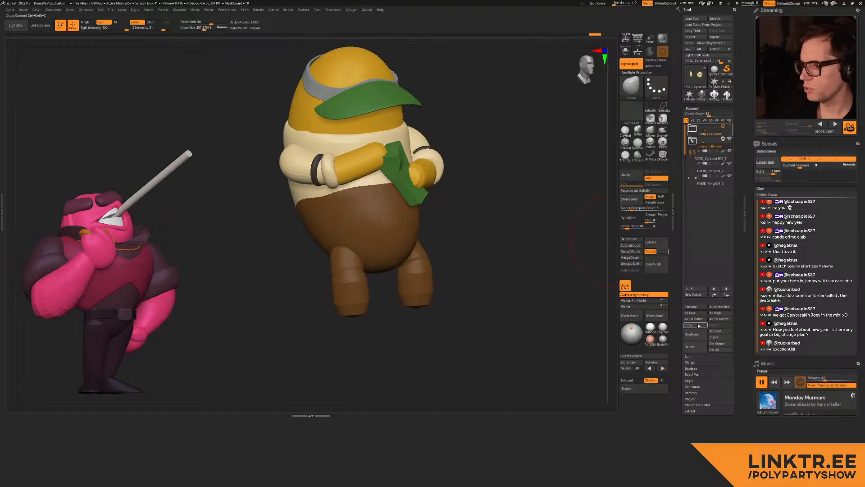
# Step: Select the brown trousers and clean up their jagged waistline
pyautogui.keyDown('alt'); pyautogui.moveTo(389, 181); pyautogui.dragTo(396, 270, button='right'); pyautogui.keyUp('alt')
pyautogui.keyDown('alt'); pyautogui.click(396, 270); pyautogui.keyUp('alt')
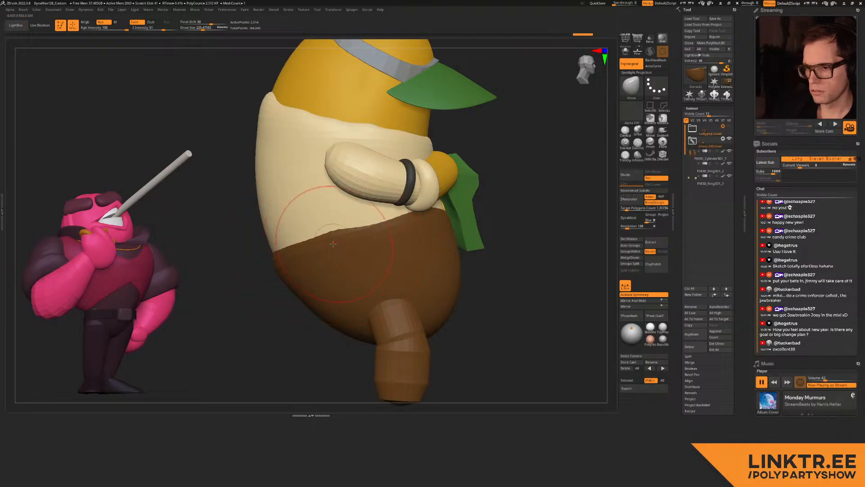
pyautogui.moveTo(422, 228)
pyautogui.mouseDown(button='right')
pyautogui.moveTo(428, 153)
pyautogui.moveTo(406, 193)
pyautogui.moveTo(415, 216)
pyautogui.moveTo(444, 198)
pyautogui.moveTo(388, 171)
pyautogui.moveTo(391, 214)
pyautogui.moveTo(357, 197)
pyautogui.moveTo(368, 197)
pyautogui.moveTo(356, 214)
pyautogui.mouseUp(button='right')
# Step: Try subdividing the bean body, then undo the subdivision
pyautogui.keyDown('alt'); pyautogui.click(373, 132); pyautogui.keyUp('alt')
pyautogui.hotkey('ctrl', 'd')
pyautogui.moveTo(356, 214); pyautogui.dragTo(364, 210, button='right')
pyautogui.hotkey('ctrl', 'z')
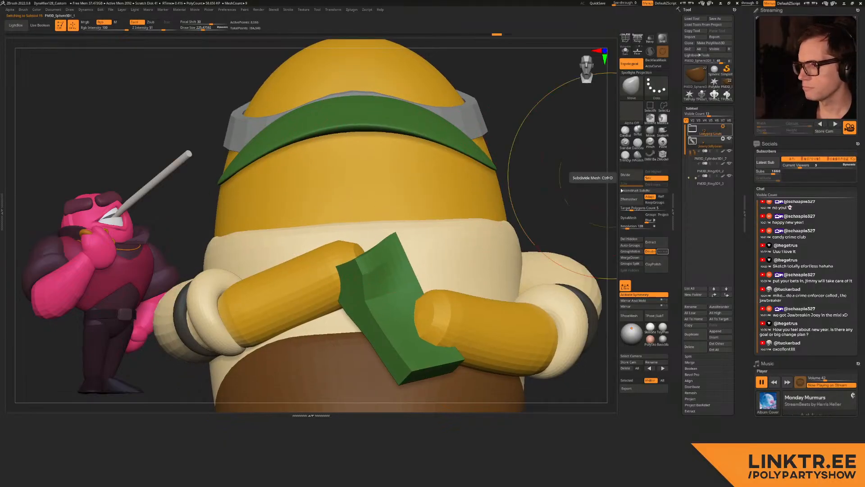
# Step: Insert a symmetrical pair of small spheres below the visor as eyes and adjust their depth in the face
pyautogui.click(650, 155)
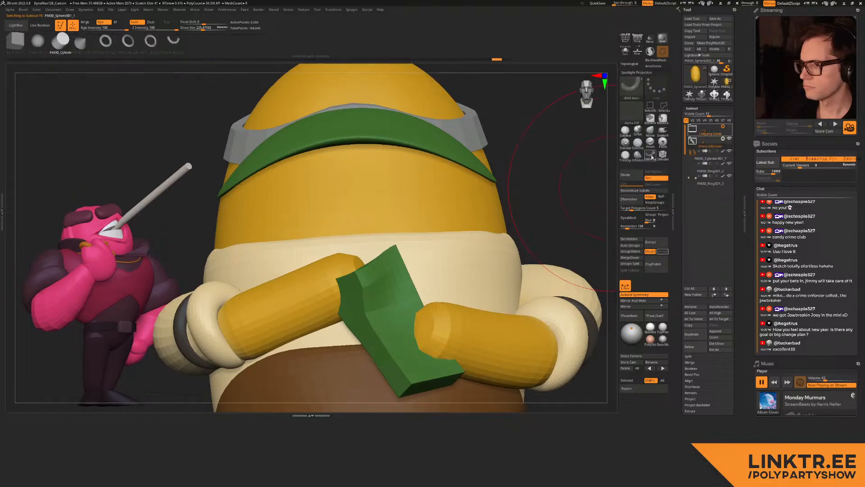
pyautogui.click(35, 41)
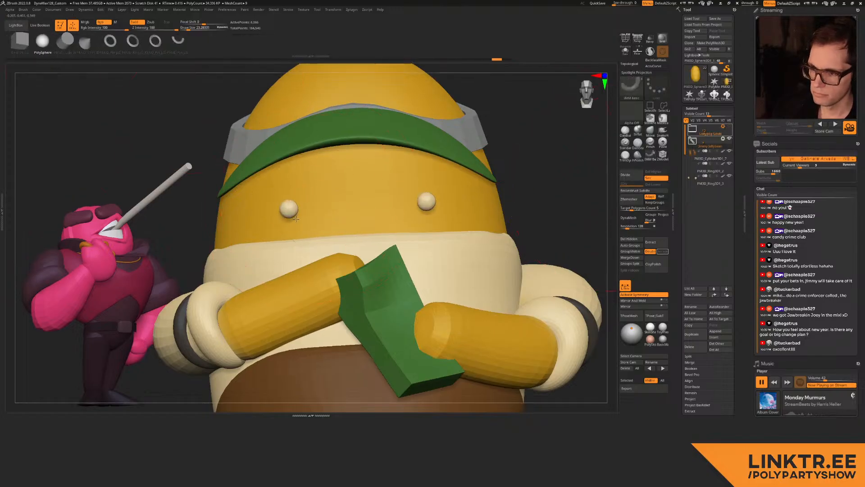
pyautogui.moveTo(296, 219); pyautogui.dragTo(296, 219)
pyautogui.press('w')
pyautogui.moveTo(293, 216); pyautogui.dragTo(332, 211, button='right')
pyautogui.moveTo(329, 201); pyautogui.dragTo(319, 203)
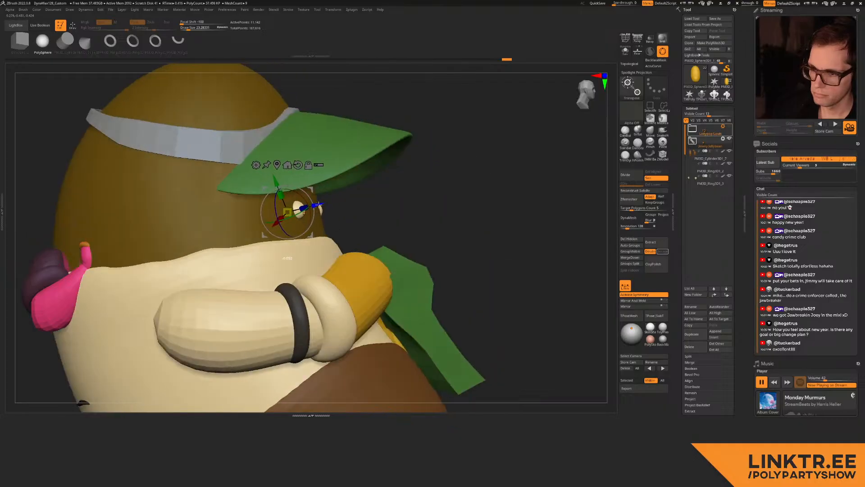
# Step: Fill the two eye spheres with dark grey
pyautogui.press('q')
pyautogui.moveTo(401, 202)
pyautogui.mouseDown(button='right')
pyautogui.moveTo(363, 205)
pyautogui.moveTo(368, 215)
pyautogui.moveTo(366, 196)
pyautogui.mouseUp(button='right')
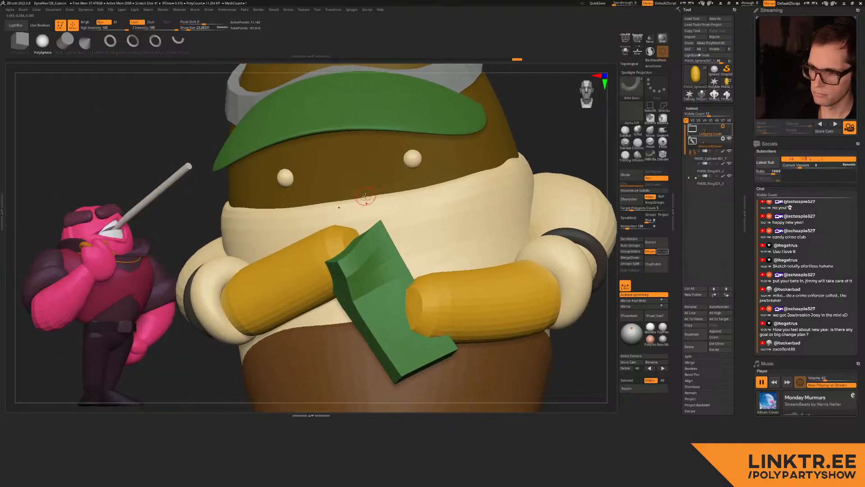
pyautogui.moveTo(310, 225); pyautogui.dragTo(294, 231, button='right')
pyautogui.press('c')
pyautogui.hotkey('ctrl', 'c')
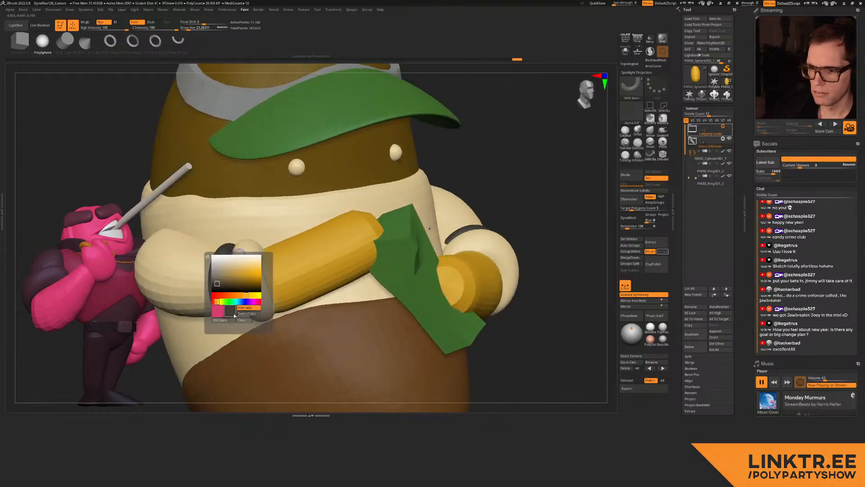
pyautogui.click(218, 317)
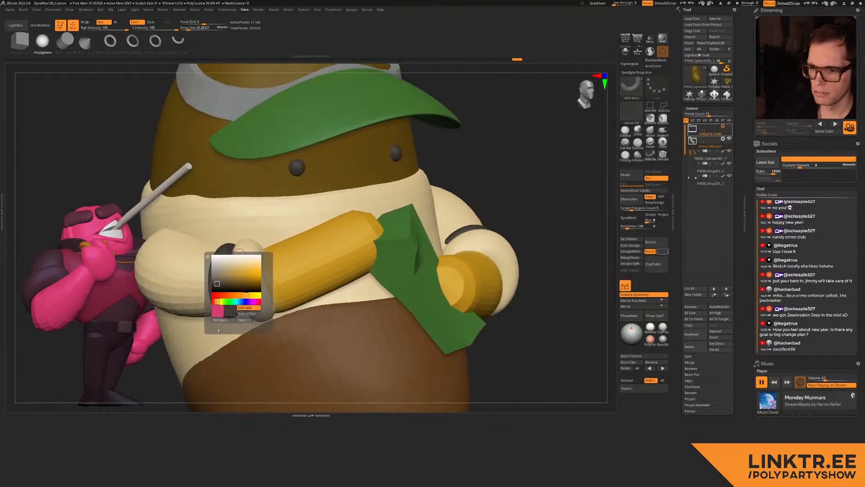
# Step: Split the eye spheres off from the bean body and clear the body's mask
pyautogui.keyDown('ctrl'); pyautogui.keyDown('alt'); pyautogui.keyDown('shift'); pyautogui.click(392, 152); pyautogui.keyUp('shift'); pyautogui.keyUp('alt'); pyautogui.keyUp('ctrl')
pyautogui.keyDown('ctrl'); pyautogui.keyDown('shift'); pyautogui.moveTo(576, 245); pyautogui.dragTo(589, 260); pyautogui.keyUp('shift'); pyautogui.keyUp('ctrl')
pyautogui.click(634, 271)
pyautogui.keyDown('ctrl'); pyautogui.moveTo(541, 198); pyautogui.dragTo(553, 212); pyautogui.keyUp('ctrl')
pyautogui.moveTo(471, 241)
pyautogui.keyDown('ctrl'); pyautogui.mouseDown(button='right')
pyautogui.moveTo(464, 194)
pyautogui.moveTo(411, 229)
pyautogui.moveTo(425, 189)
pyautogui.moveTo(494, 184)
pyautogui.moveTo(474, 196)
pyautogui.moveTo(482, 239)
pyautogui.mouseUp(button='right'); pyautogui.keyUp('ctrl')
pyautogui.moveTo(482, 194); pyautogui.dragTo(490, 159, button='right')
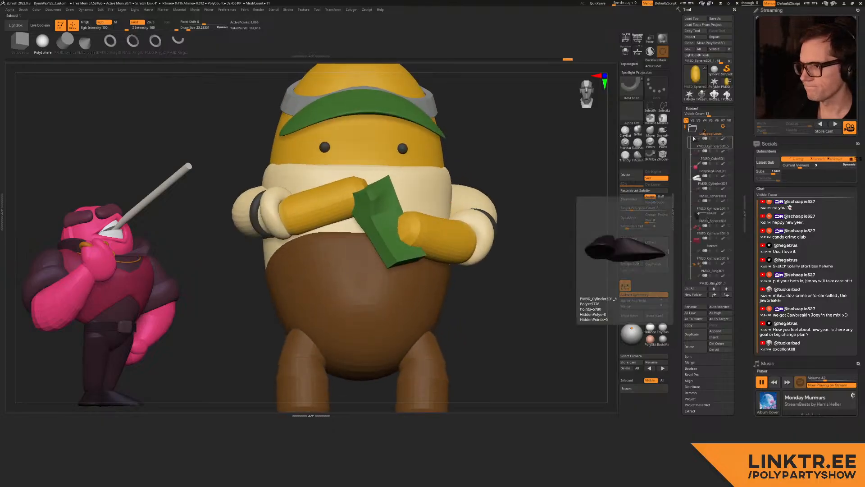
# Step: Select the two eye spheres and move them symmetrically slightly closer together on the face
pyautogui.click(693, 182)
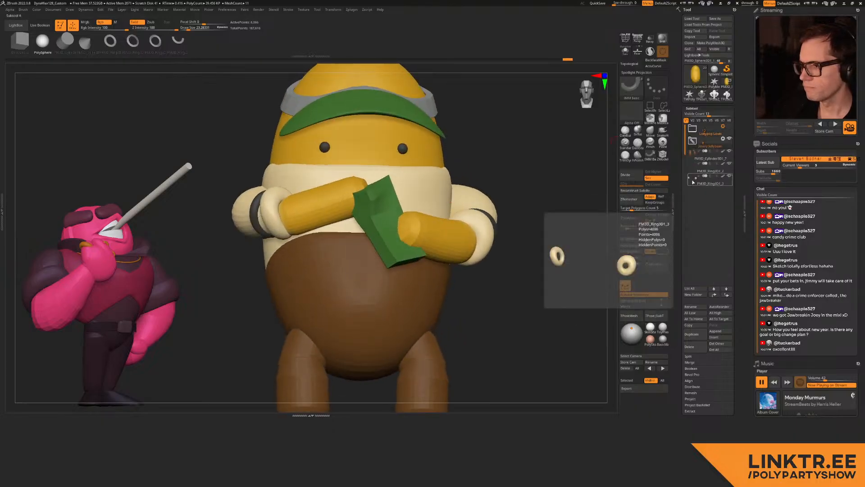
pyautogui.keyDown('alt'); pyautogui.click(476, 193); pyautogui.keyUp('alt')
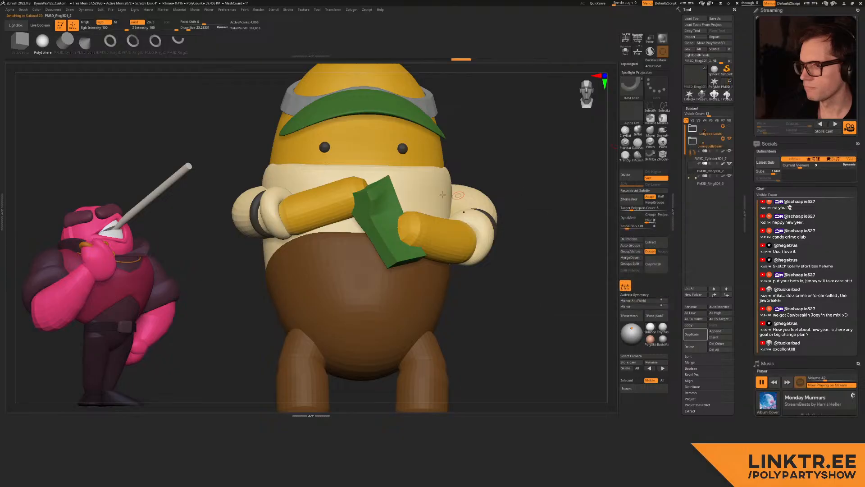
pyautogui.keyDown('alt'); pyautogui.click(404, 149); pyautogui.keyUp('alt')
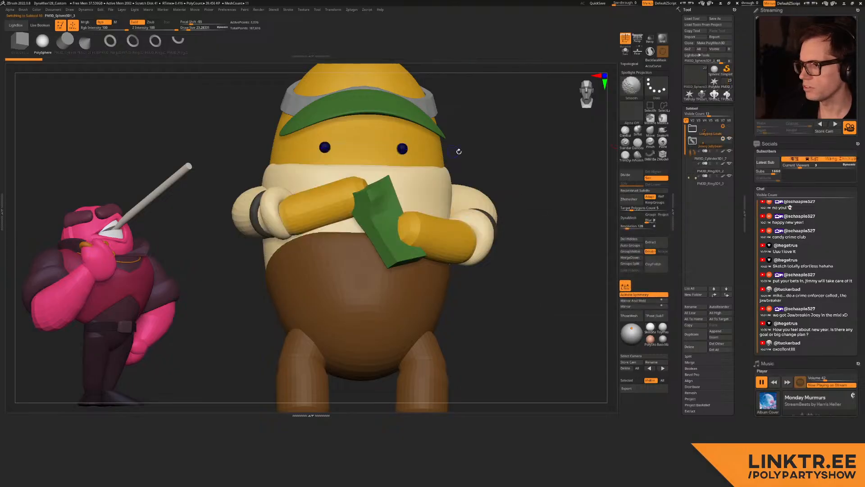
pyautogui.click(694, 146)
pyautogui.click(700, 194)
pyautogui.press('w')
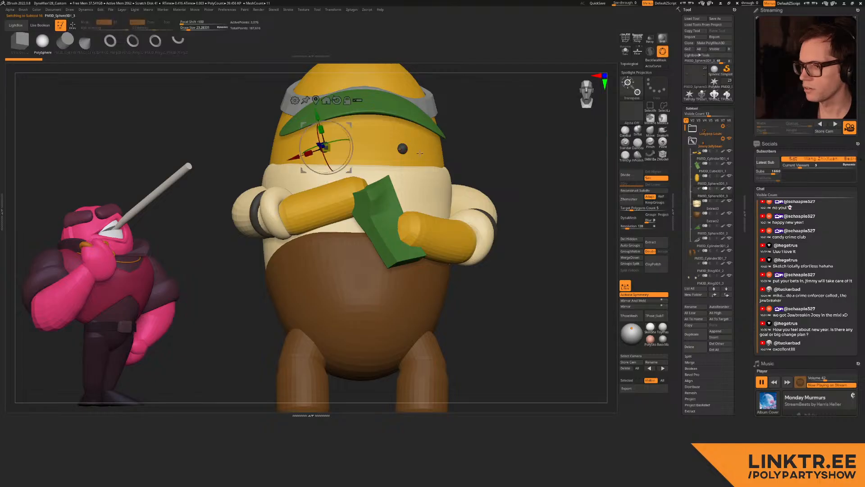
pyautogui.moveTo(343, 124); pyautogui.dragTo(369, 109)
pyautogui.press('q')
pyautogui.moveTo(517, 150)
pyautogui.mouseDown()
pyautogui.moveTo(526, 145)
pyautogui.moveTo(491, 145)
pyautogui.moveTo(489, 137)
pyautogui.mouseUp()
pyautogui.press('w')
pyautogui.moveTo(375, 109); pyautogui.dragTo(353, 125)
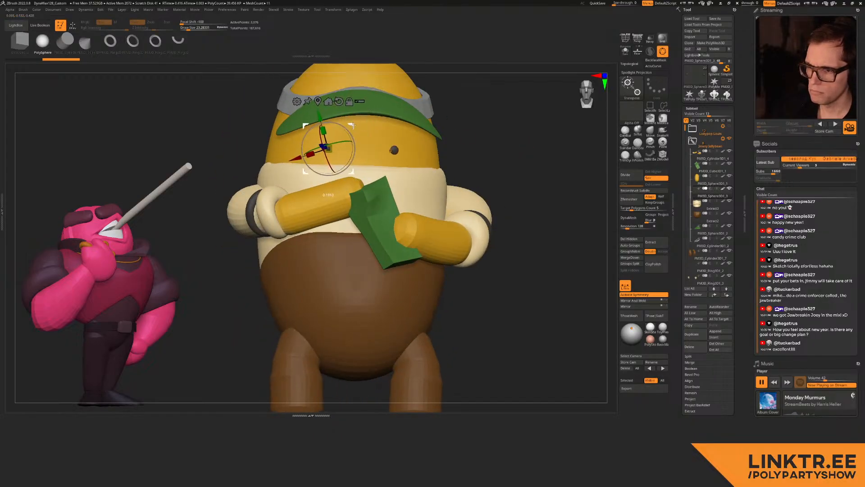
# Step: Clear the canvas and leave a snapshot of the jelly bean character with widely spaced eyes for comparison
pyautogui.press('q')
pyautogui.keyDown('alt'); pyautogui.moveTo(541, 145); pyautogui.dragTo(366, 101); pyautogui.keyUp('alt')
pyautogui.moveTo(379, 193)
pyautogui.keyDown('alt'); pyautogui.mouseDown()
pyautogui.moveTo(385, 141)
pyautogui.moveTo(372, 158)
pyautogui.moveTo(340, 149)
pyautogui.moveTo(269, 181)
pyautogui.moveTo(294, 164)
pyautogui.moveTo(220, 158)
pyautogui.moveTo(407, 186)
pyautogui.moveTo(388, 204)
pyautogui.mouseUp(); pyautogui.keyUp('alt')
pyautogui.hotkey('ctrl', 'n')
pyautogui.hotkey('shift', 's')
# Step: Move the eyes closer together and place a second canvas snapshot of the character beside the first
pyautogui.press('w')
pyautogui.moveTo(306, 147); pyautogui.dragTo(324, 136)
pyautogui.moveTo(324, 136); pyautogui.dragTo(340, 138, button='right')
pyautogui.moveTo(331, 139); pyautogui.dragTo(334, 132)
pyautogui.press('q')
pyautogui.moveTo(396, 189); pyautogui.dragTo(372, 214, button='right')
pyautogui.moveTo(372, 214)
pyautogui.keyDown('ctrl'); pyautogui.mouseDown(button='right')
pyautogui.moveTo(401, 231)
pyautogui.moveTo(369, 164)
pyautogui.moveTo(313, 164)
pyautogui.moveTo(318, 183)
pyautogui.moveTo(305, 171)
pyautogui.moveTo(311, 164)
pyautogui.moveTo(410, 158)
pyautogui.moveTo(395, 182)
pyautogui.moveTo(409, 191)
pyautogui.mouseUp(button='right'); pyautogui.keyUp('ctrl')
pyautogui.press('shift')
pyautogui.moveTo(286, 154)
pyautogui.mouseDown()
pyautogui.moveTo(272, 167)
pyautogui.moveTo(278, 160)
pyautogui.moveTo(444, 237)
pyautogui.moveTo(442, 271)
pyautogui.mouseUp()
pyautogui.hotkey('shift', 's')
# Step: Fine-tune the eyes' spacing and depth below the visor, comparing the face with the two snapshots
pyautogui.press('w')
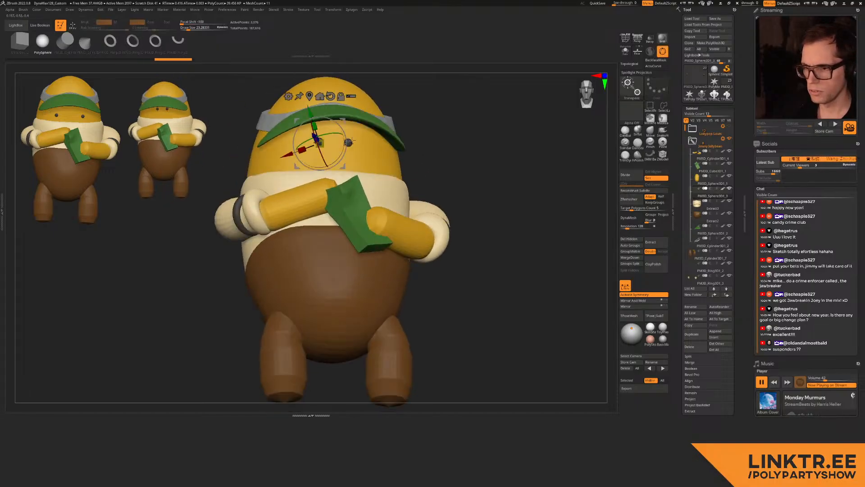
pyautogui.moveTo(340, 143); pyautogui.dragTo(351, 149, button='right')
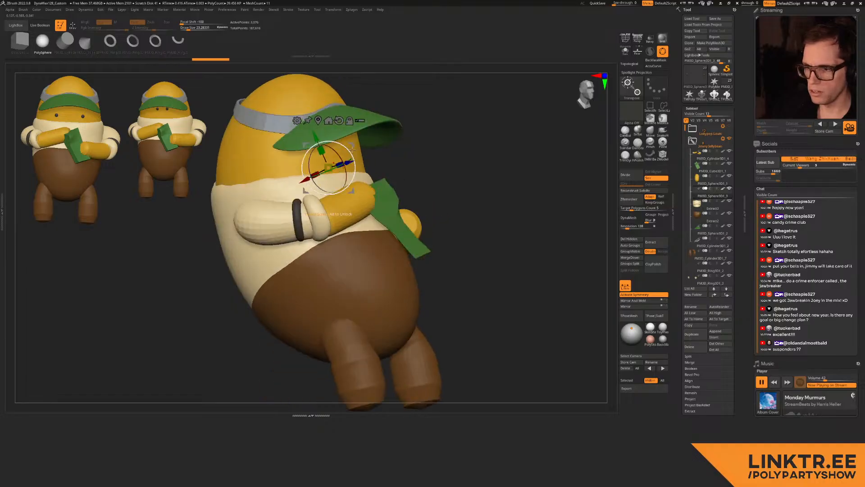
pyautogui.press('q')
pyautogui.moveTo(417, 141)
pyautogui.mouseDown(button='right')
pyautogui.moveTo(398, 155)
pyautogui.moveTo(404, 164)
pyautogui.mouseUp(button='right')
pyautogui.press('w')
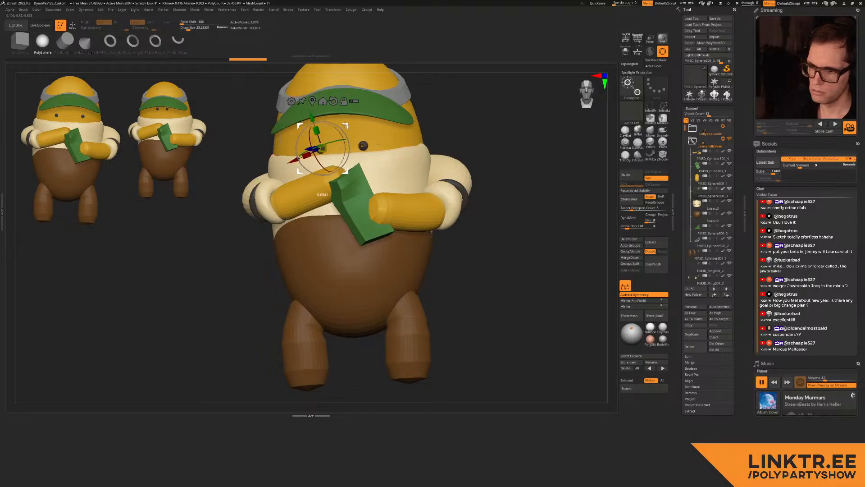
pyautogui.press('q')
pyautogui.moveTo(468, 183); pyautogui.dragTo(448, 168, button='right')
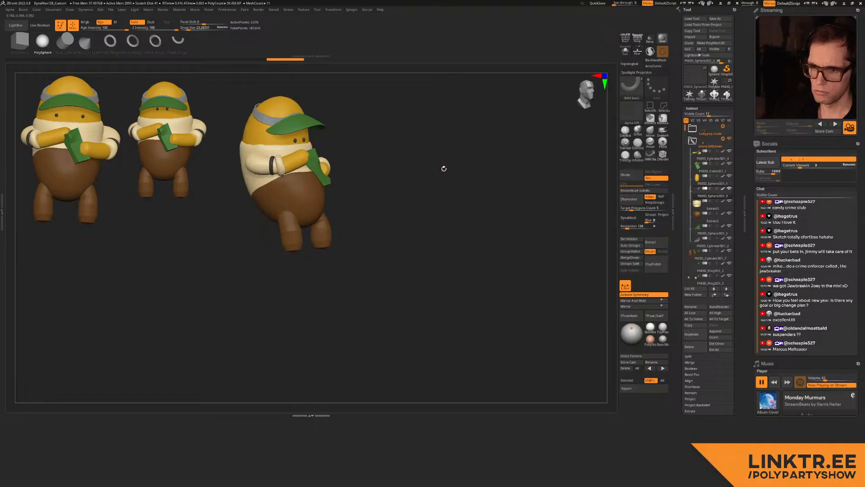
pyautogui.moveTo(382, 151); pyautogui.dragTo(360, 160, button='right')
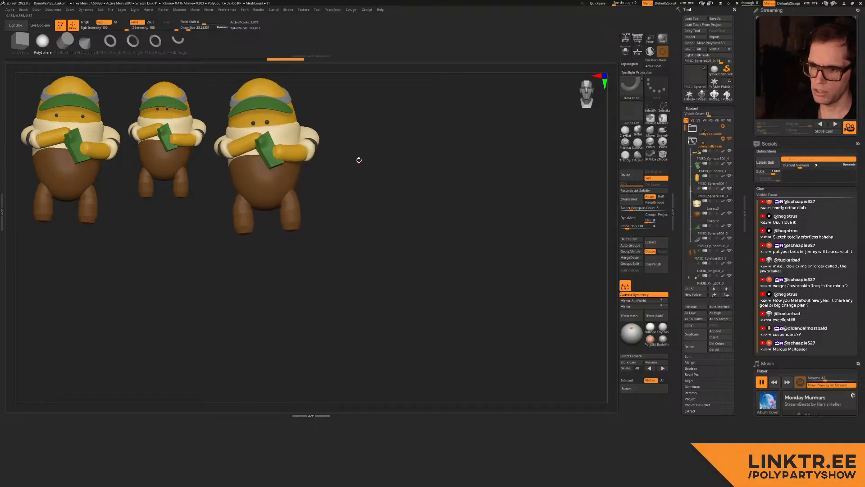
pyautogui.keyDown('alt'); pyautogui.moveTo(325, 122); pyautogui.dragTo(382, 183, button='right'); pyautogui.keyUp('alt')
pyautogui.moveTo(382, 184)
pyautogui.mouseDown(button='right')
pyautogui.moveTo(404, 174)
pyautogui.moveTo(404, 185)
pyautogui.moveTo(414, 157)
pyautogui.moveTo(376, 159)
pyautogui.moveTo(385, 189)
pyautogui.mouseUp(button='right')
pyautogui.moveTo(432, 169); pyautogui.dragTo(351, 169, button='right')
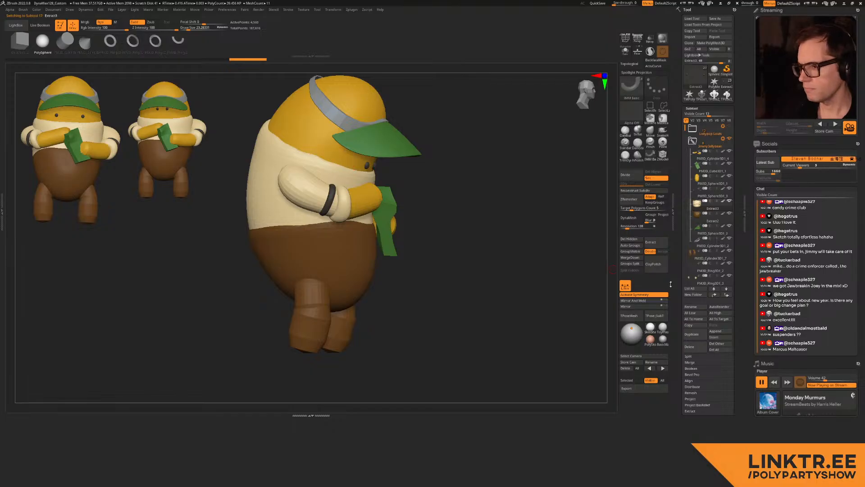
# Step: Duplicate the lollipop character's jacket subtool and move the copy into the jelly bean's folder, below the cream shirt
pyautogui.click(718, 334)
pyautogui.click(581, 253)
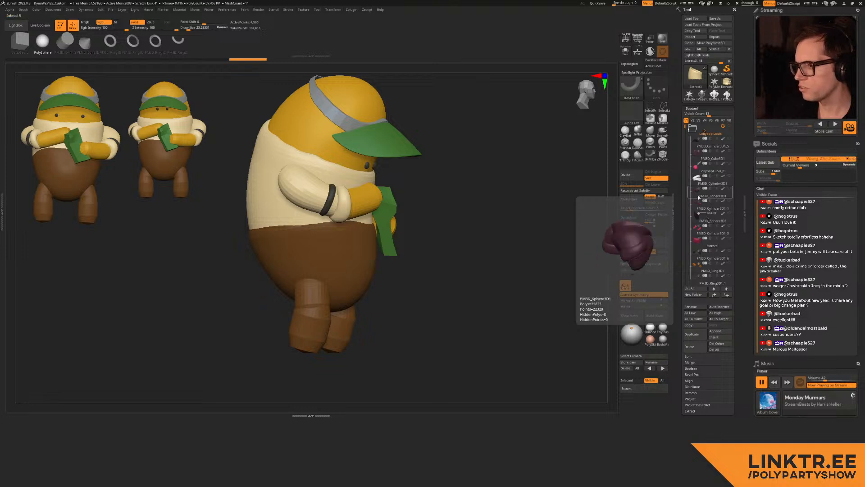
pyautogui.click(698, 197)
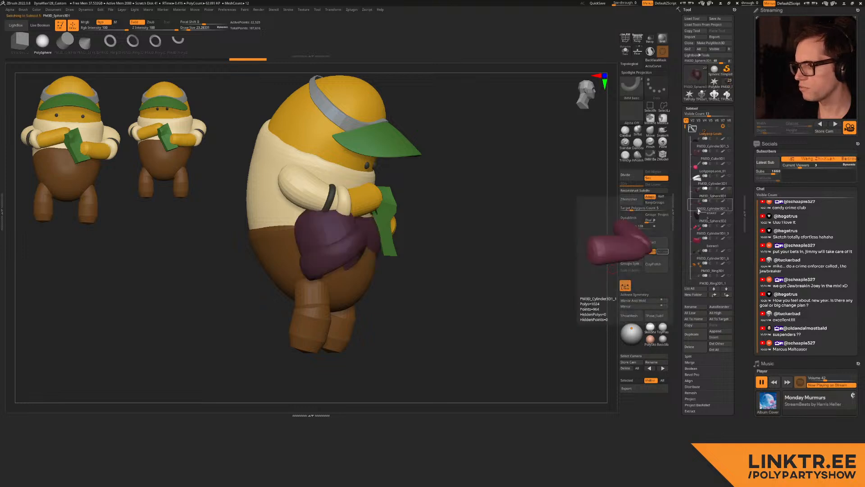
pyautogui.click(693, 334)
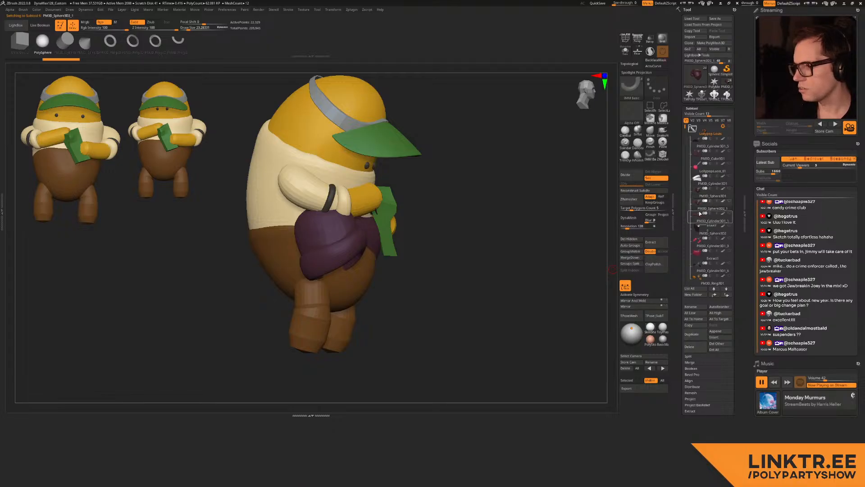
pyautogui.click(699, 129)
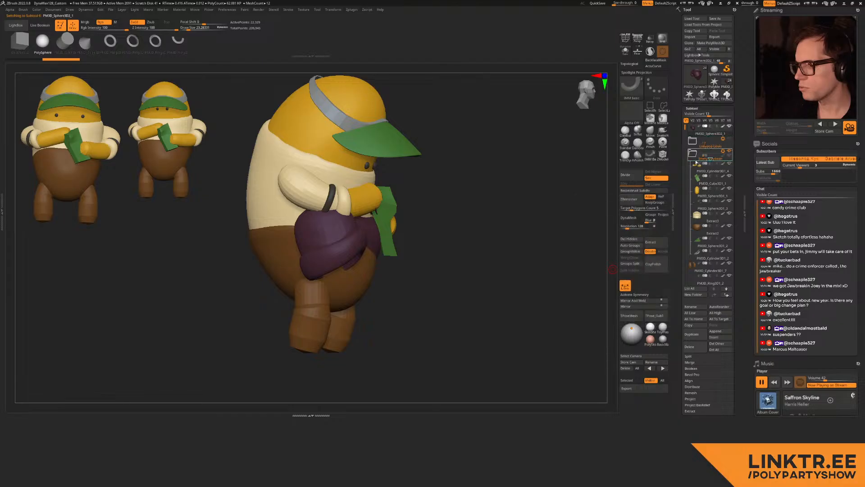
pyautogui.moveTo(693, 228); pyautogui.dragTo(694, 227)
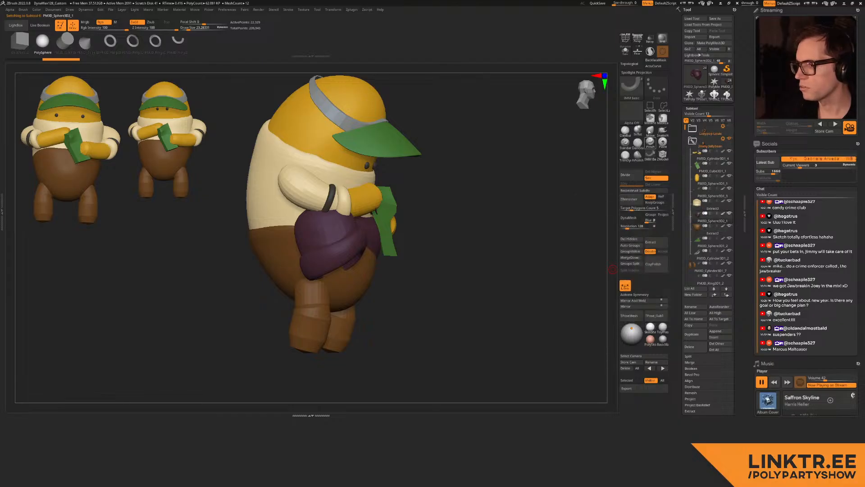
# Step: Auto-group the isolated jacket copy, keep only its collar visible and delete the hidden parts
pyautogui.click(625, 51)
pyautogui.hotkey('shift', 'f')
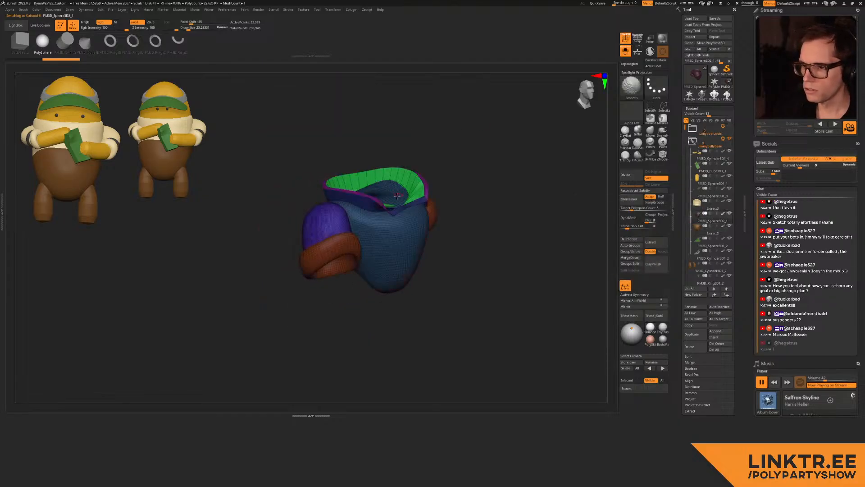
pyautogui.click(624, 244)
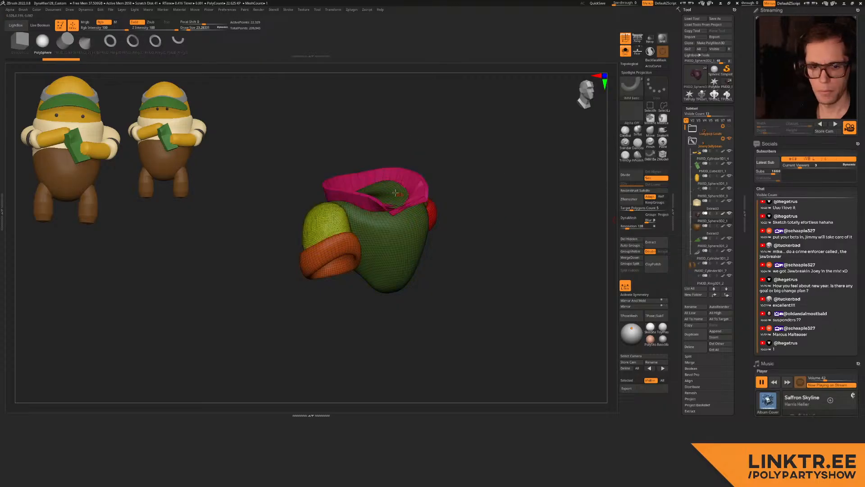
pyautogui.keyDown('ctrl'); pyautogui.keyDown('shift'); pyautogui.click(388, 177); pyautogui.keyUp('shift'); pyautogui.keyUp('ctrl')
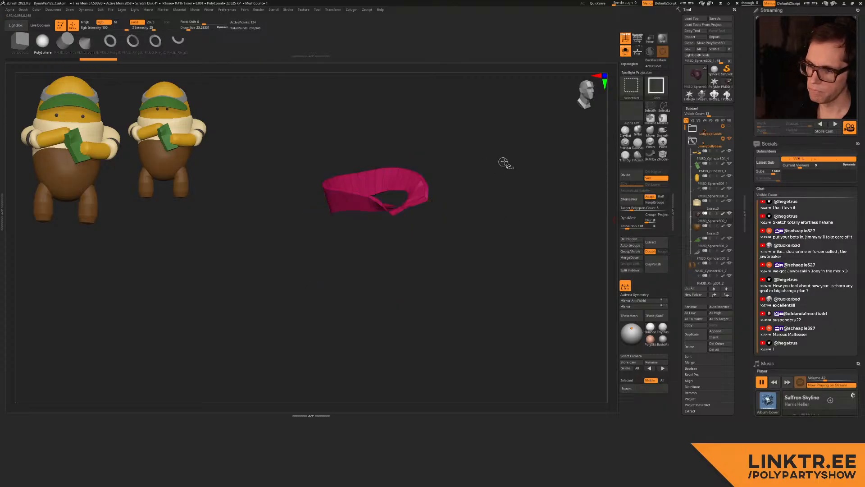
pyautogui.click(629, 238)
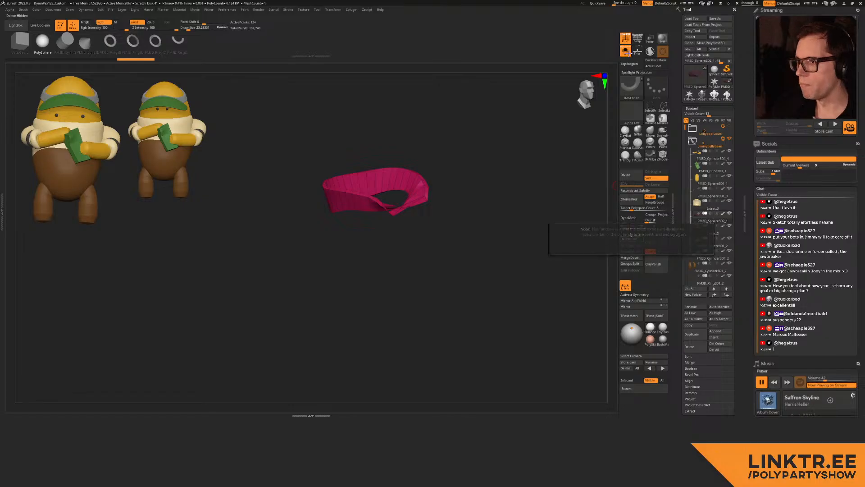
pyautogui.click(625, 51)
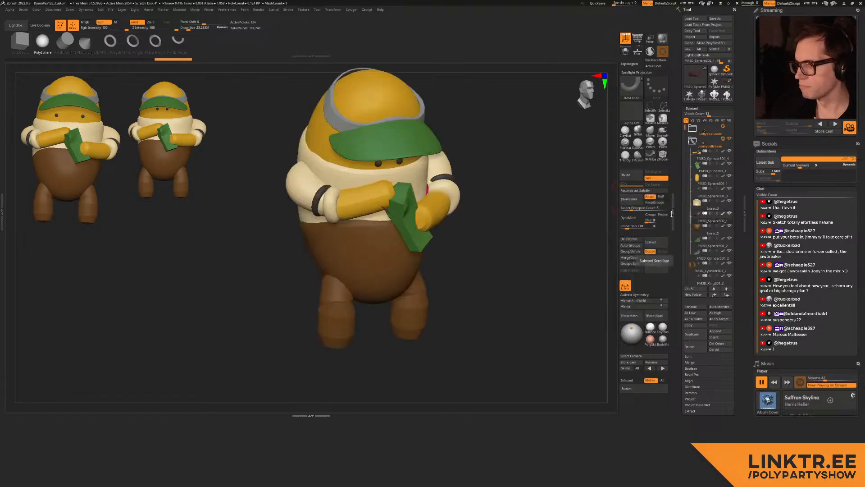
# Step: Fill the collar with the shirt's cream colour and resize it around the bean body
pyautogui.press('c')
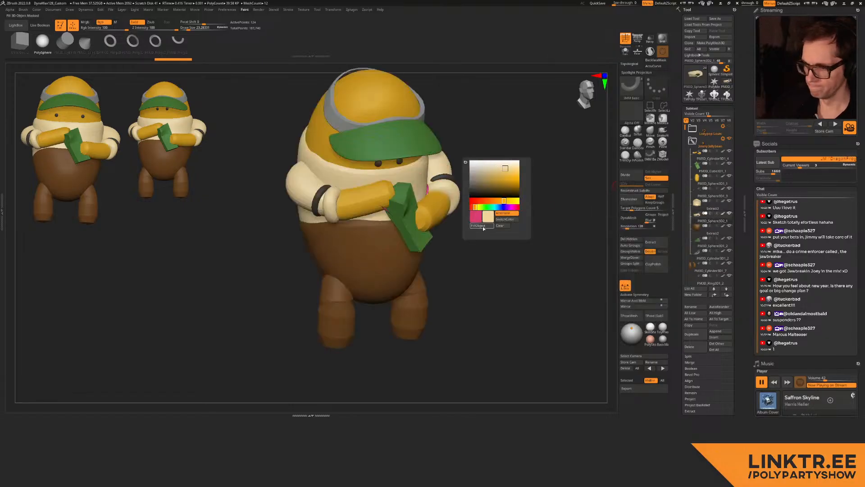
pyautogui.press('w')
pyautogui.moveTo(364, 249)
pyautogui.mouseDown()
pyautogui.moveTo(364, 294)
pyautogui.moveTo(354, 269)
pyautogui.mouseUp()
pyautogui.press('q')
pyautogui.hotkey('shift', 'f')
pyautogui.moveTo(423, 198); pyautogui.dragTo(437, 191, button='right')
# Step: Centre the transform gizmo on the collar, then reposition and tilt it around the bean's neck below the eyes
pyautogui.press('w')
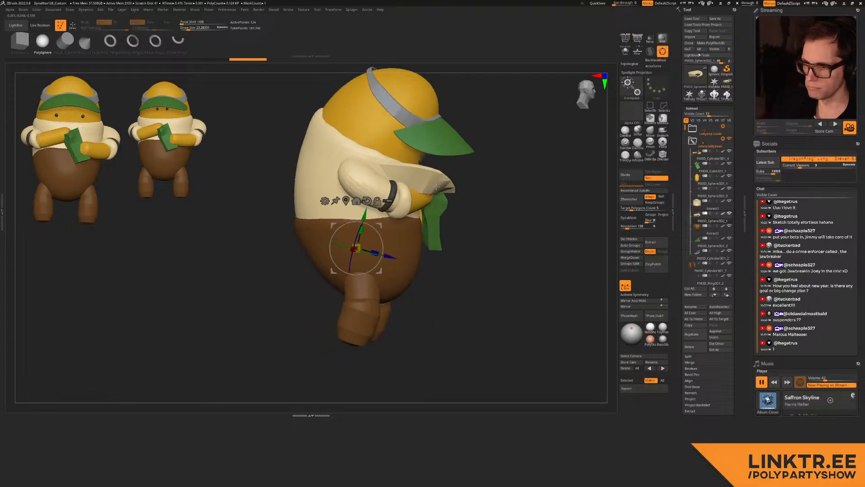
pyautogui.click(346, 201)
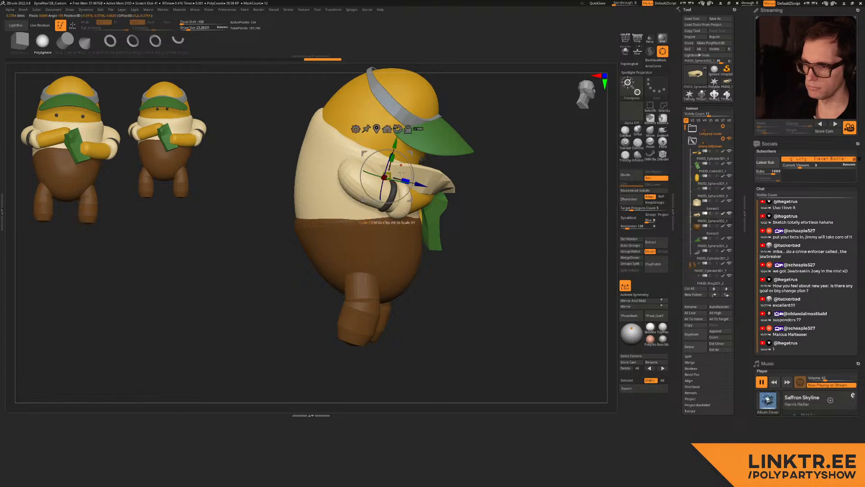
pyautogui.moveTo(410, 199); pyautogui.dragTo(392, 179)
pyautogui.moveTo(391, 141); pyautogui.dragTo(397, 153)
pyautogui.press('q')
pyautogui.moveTo(491, 157); pyautogui.dragTo(426, 161, button='right')
pyautogui.press('w')
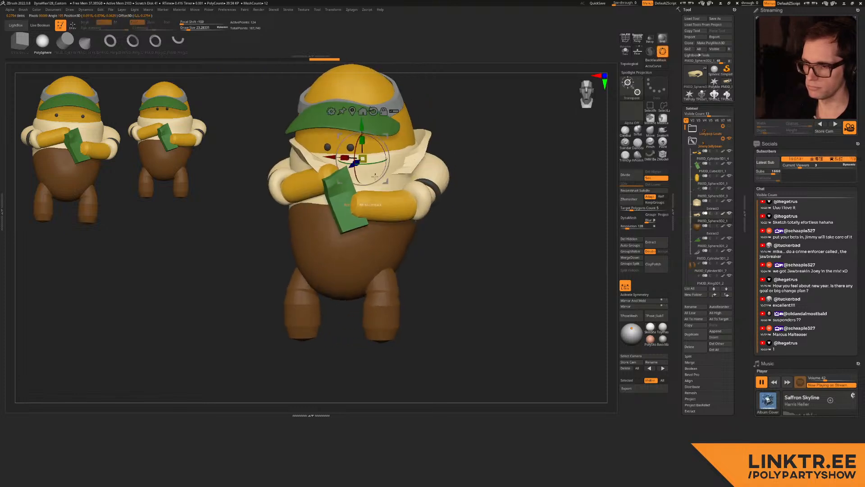
pyautogui.moveTo(376, 162); pyautogui.dragTo(363, 163)
pyautogui.moveTo(386, 137); pyautogui.dragTo(383, 127)
# Step: Undo the last collar adjustment and reshape the collar with the Move brush to fit around the bean's back and front
pyautogui.press('q')
pyautogui.moveTo(474, 151)
pyautogui.mouseDown(button='right')
pyautogui.moveTo(399, 151)
pyautogui.moveTo(430, 154)
pyautogui.moveTo(426, 130)
pyautogui.mouseUp(button='right')
pyautogui.hotkey('ctrl', 'z')
pyautogui.moveTo(426, 130); pyautogui.dragTo(413, 119)
pyautogui.click(651, 131)
pyautogui.press('s')
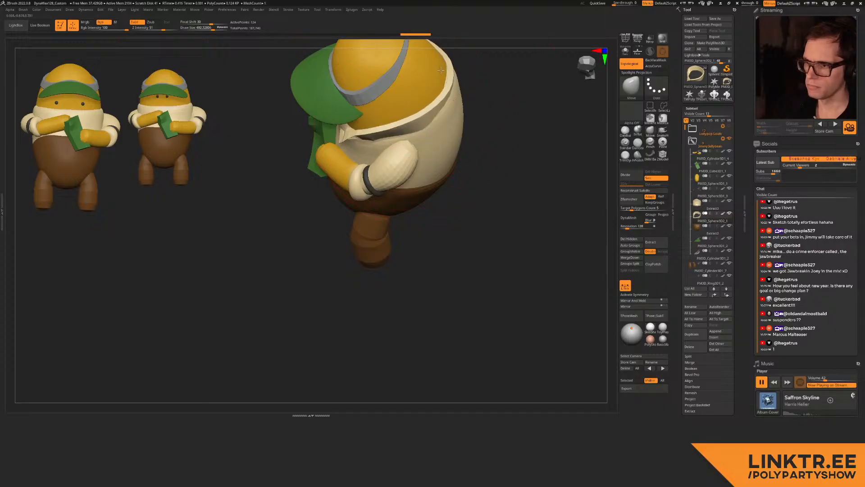
pyautogui.moveTo(453, 78); pyautogui.dragTo(416, 124, button='right')
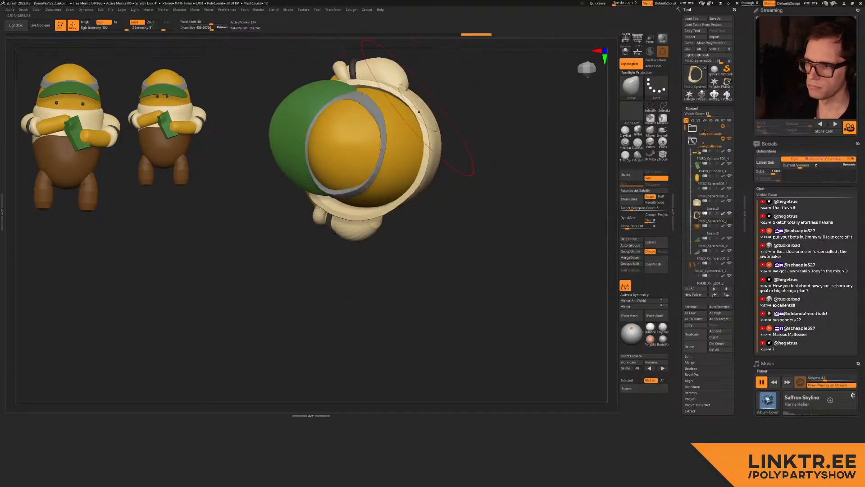
pyautogui.moveTo(370, 86); pyautogui.dragTo(315, 83, button='right')
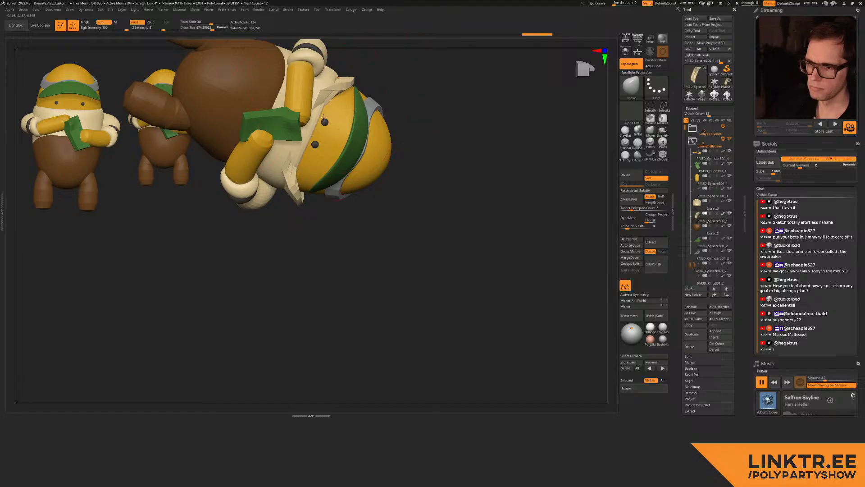
pyautogui.moveTo(305, 136); pyautogui.dragTo(316, 144)
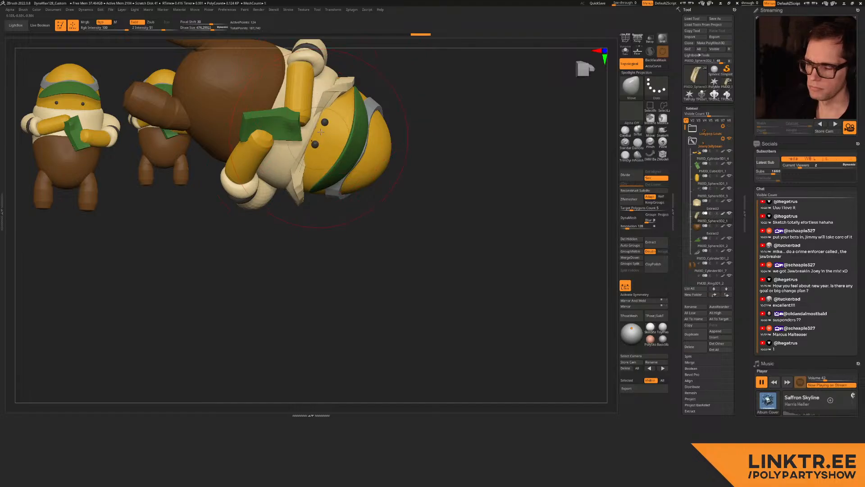
pyautogui.moveTo(321, 120); pyautogui.dragTo(388, 142, button='right')
# Step: Append a sphere as a new subtool for the bow tie and isolate it
pyautogui.click(720, 332)
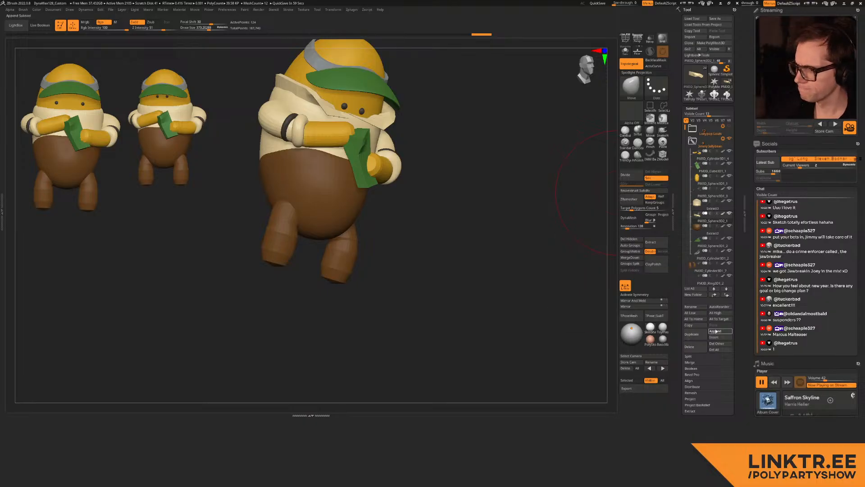
pyautogui.click(717, 331)
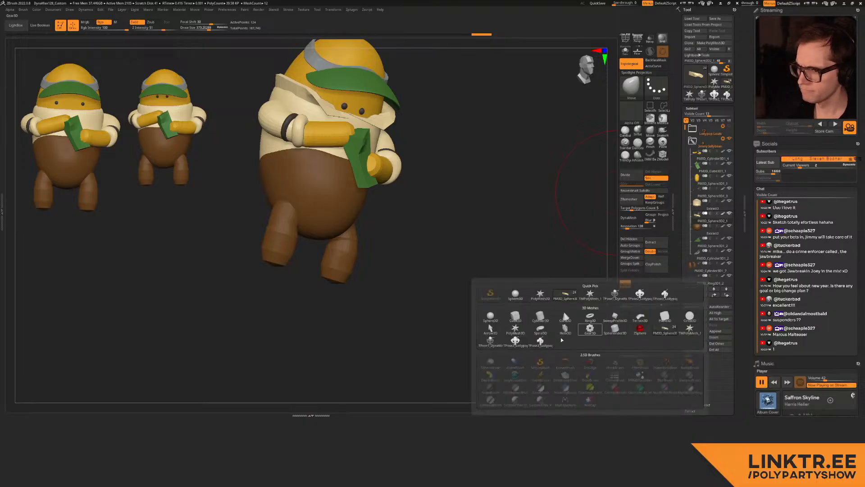
pyautogui.click(490, 317)
pyautogui.moveTo(420, 144); pyautogui.dragTo(415, 166)
pyautogui.press(']')
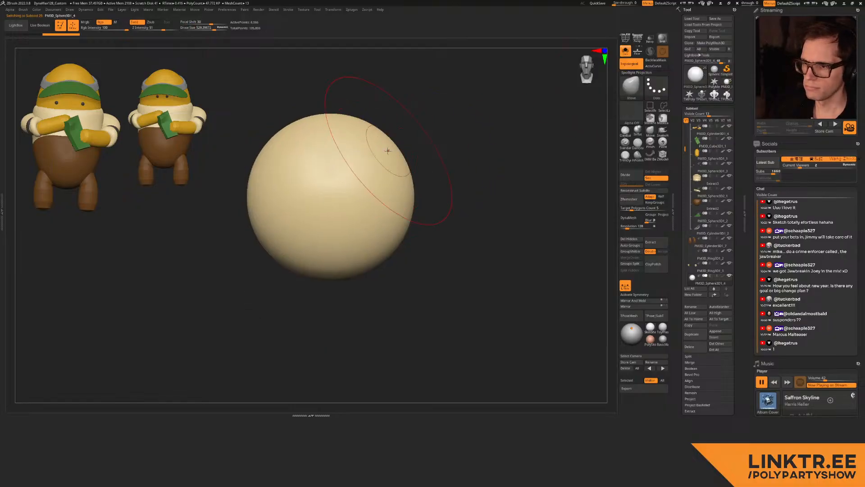
# Step: Duplicate the sphere sideways within the same subtool, keeping the original masked
pyautogui.click(652, 135)
pyautogui.press('s')
pyautogui.press('w')
pyautogui.moveTo(354, 175)
pyautogui.keyDown('ctrl'); pyautogui.mouseDown()
pyautogui.moveTo(495, 153)
pyautogui.moveTo(469, 178)
pyautogui.mouseUp(); pyautogui.keyUp('ctrl')
pyautogui.press('q')
pyautogui.keyDown('alt'); pyautogui.moveTo(510, 143); pyautogui.dragTo(390, 180); pyautogui.keyUp('alt')
# Step: Pull the duplicated sphere into a flared bow tie wing with the Move brush
pyautogui.press('s')
pyautogui.moveTo(388, 181); pyautogui.dragTo(466, 105)
pyautogui.press('s')
pyautogui.click(415, 256)
pyautogui.moveTo(397, 289); pyautogui.dragTo(468, 341)
pyautogui.moveTo(444, 211); pyautogui.dragTo(467, 207)
pyautogui.moveTo(458, 153); pyautogui.dragTo(473, 162)
pyautogui.moveTo(459, 221); pyautogui.dragTo(489, 219)
pyautogui.moveTo(482, 166); pyautogui.dragTo(492, 178)
# Step: Invert the mask, shape the original sphere into a blocky bow tie knot with the Move brush, then clear the mask
pyautogui.keyDown('ctrl'); pyautogui.moveTo(444, 269); pyautogui.dragTo(407, 206, button='right'); pyautogui.keyUp('ctrl')
pyautogui.keyDown('ctrl'); pyautogui.moveTo(525, 188); pyautogui.dragTo(507, 203); pyautogui.keyUp('ctrl')
pyautogui.hotkey('ctrl', 'z')
pyautogui.keyDown('ctrl'); pyautogui.click(527, 197); pyautogui.keyUp('ctrl')
pyautogui.press('s')
pyautogui.moveTo(386, 225); pyautogui.dragTo(354, 202)
pyautogui.hotkey('ctrl', 'z')
pyautogui.moveTo(294, 210); pyautogui.dragTo(284, 200)
pyautogui.moveTo(309, 280); pyautogui.dragTo(319, 256)
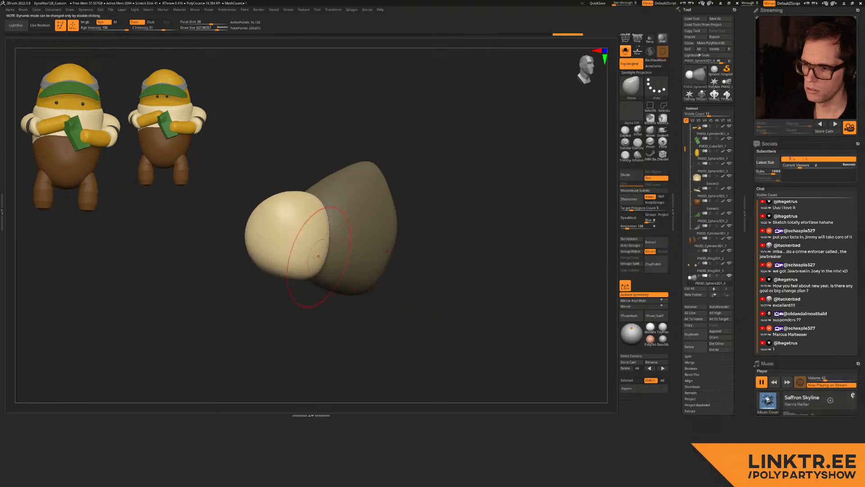
pyautogui.moveTo(246, 236); pyautogui.dragTo(207, 236)
pyautogui.moveTo(352, 235); pyautogui.dragTo(270, 215)
pyautogui.keyDown('ctrl'); pyautogui.moveTo(451, 167); pyautogui.dragTo(469, 185); pyautogui.keyUp('ctrl')
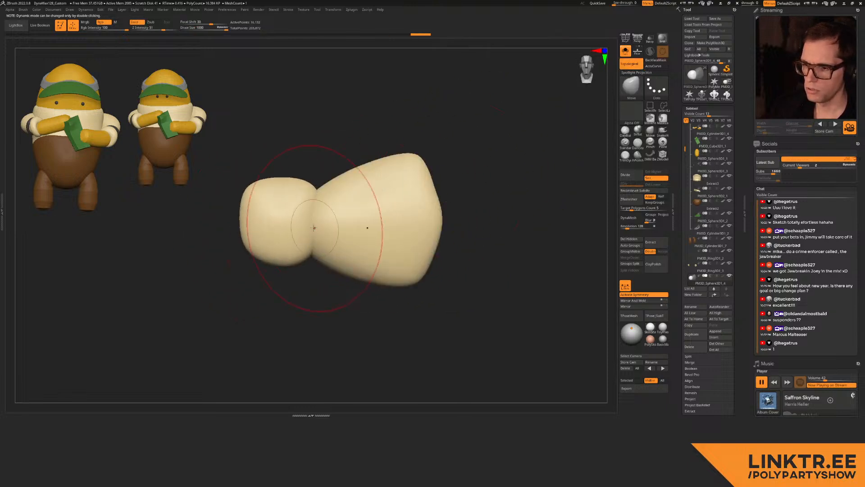
pyautogui.click(637, 294)
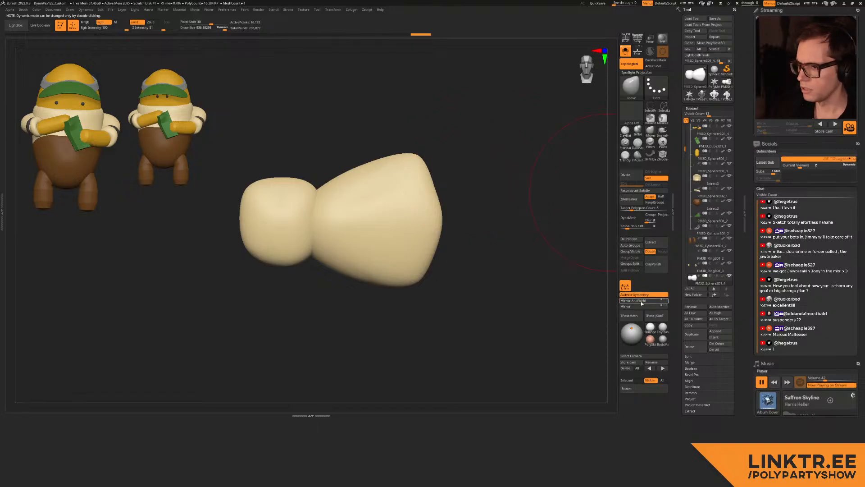
# Step: Mirror and weld the bow tie across its centre to form a matching wing beside the knot
pyautogui.click(641, 301)
pyautogui.hotkey('ctrl', 'z')
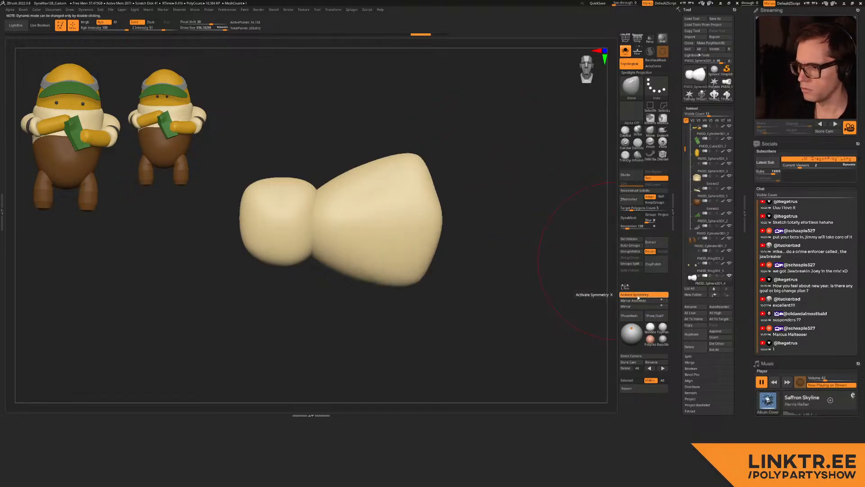
pyautogui.click(639, 301)
pyautogui.hotkey('ctrl', 'z')
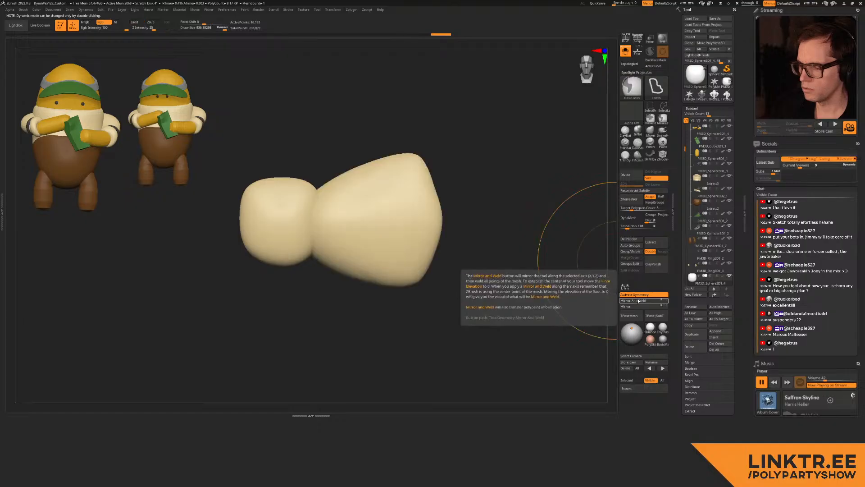
pyautogui.click(631, 306)
pyautogui.click(636, 301)
pyautogui.moveTo(390, 255)
pyautogui.keyDown('alt'); pyautogui.mouseDown(button='right')
pyautogui.moveTo(444, 253)
pyautogui.moveTo(364, 239)
pyautogui.mouseUp(button='right'); pyautogui.keyUp('alt')
pyautogui.moveTo(345, 225)
pyautogui.keyDown('shift'); pyautogui.mouseDown()
pyautogui.moveTo(303, 230)
pyautogui.moveTo(270, 252)
pyautogui.mouseUp(); pyautogui.keyUp('shift')
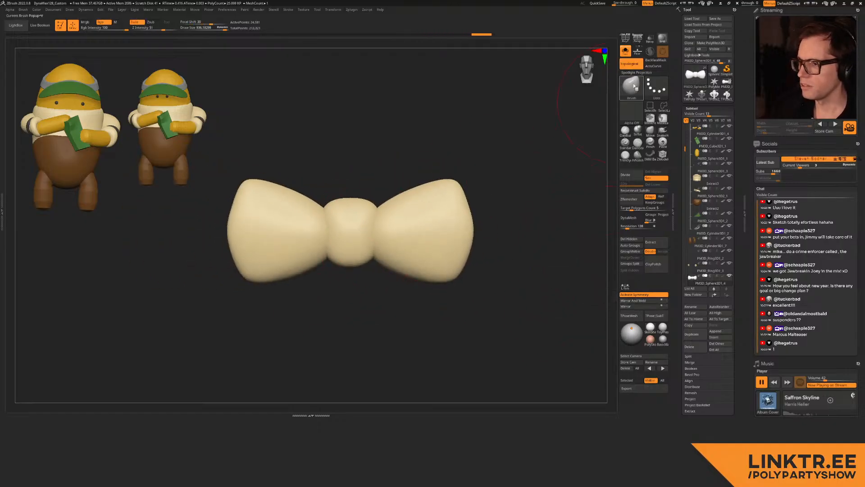
# Step: Show the whole character again and centre the gizmo on the bow tie
pyautogui.press('w')
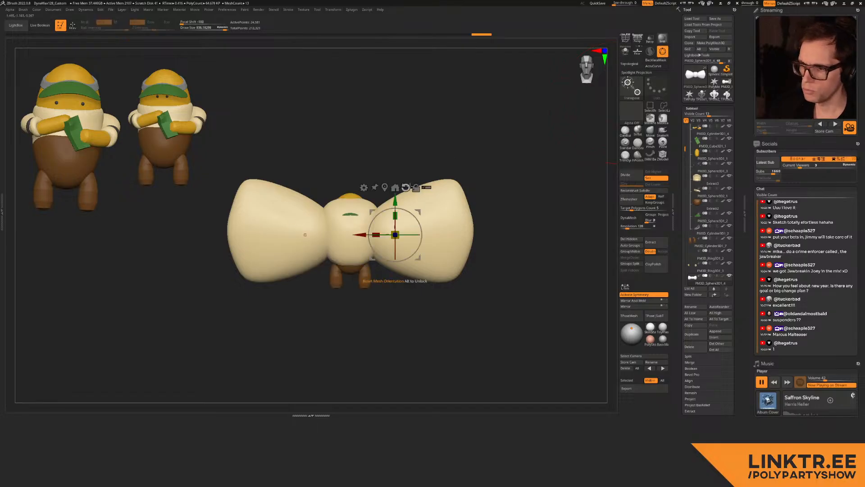
pyautogui.click(385, 186)
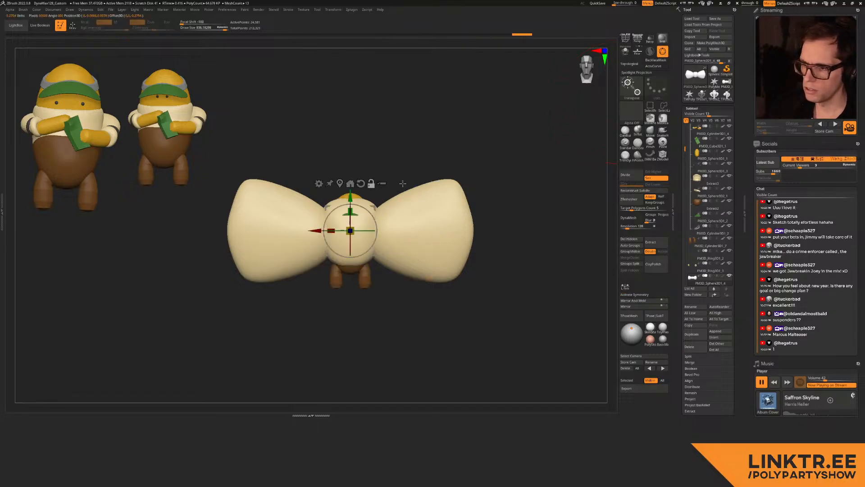
# Step: Try scaling the bow tie down and moving it onto the front of the character's shirt
pyautogui.moveTo(357, 227); pyautogui.dragTo(284, 292)
pyautogui.keyDown('ctrl'); pyautogui.moveTo(317, 245); pyautogui.dragTo(331, 266, button='right'); pyautogui.keyUp('ctrl')
pyautogui.moveTo(332, 267); pyautogui.dragTo(403, 261, button='right')
pyautogui.moveTo(361, 172); pyautogui.dragTo(395, 176, button='right')
pyautogui.moveTo(369, 168); pyautogui.dragTo(420, 151)
pyautogui.moveTo(452, 161); pyautogui.dragTo(392, 159, button='right')
pyautogui.keyDown('ctrl'); pyautogui.moveTo(392, 159); pyautogui.dragTo(426, 198, button='right'); pyautogui.keyUp('ctrl')
pyautogui.hotkey('ctrl', 'z')
pyautogui.hotkey('ctrl', 'z')
# Step: Shrink the bow tie and seat it just below the eyes at the collar opening
pyautogui.press('f')
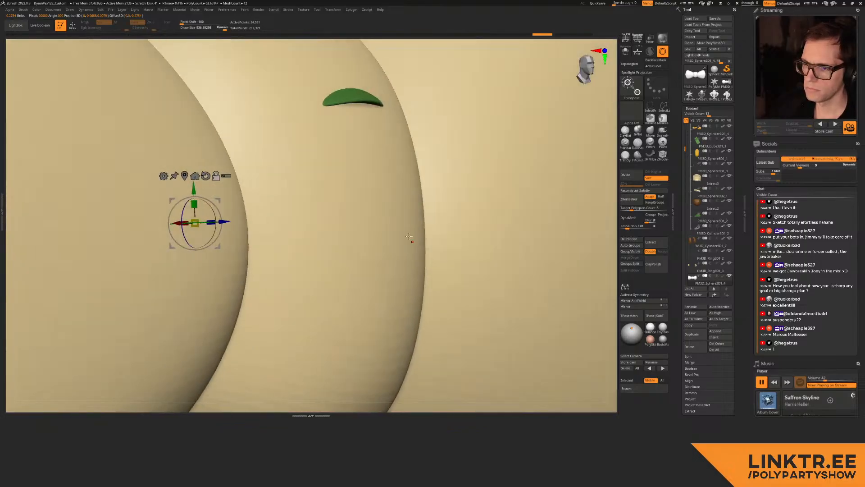
pyautogui.keyDown('ctrl'); pyautogui.moveTo(415, 239); pyautogui.dragTo(423, 148, button='right'); pyautogui.keyUp('ctrl')
pyautogui.moveTo(391, 200)
pyautogui.keyDown('shift'); pyautogui.mouseDown(button='right')
pyautogui.moveTo(411, 203)
pyautogui.moveTo(406, 222)
pyautogui.moveTo(399, 212)
pyautogui.mouseUp(button='right'); pyautogui.keyUp('shift')
pyautogui.moveTo(430, 182); pyautogui.dragTo(385, 198, button='right')
pyautogui.moveTo(333, 218)
pyautogui.mouseDown()
pyautogui.moveTo(318, 225)
pyautogui.moveTo(326, 222)
pyautogui.mouseUp()
pyautogui.moveTo(405, 213)
pyautogui.keyDown('ctrl'); pyautogui.mouseDown(button='right')
pyautogui.moveTo(408, 185)
pyautogui.moveTo(398, 206)
pyautogui.mouseUp(button='right'); pyautogui.keyUp('ctrl')
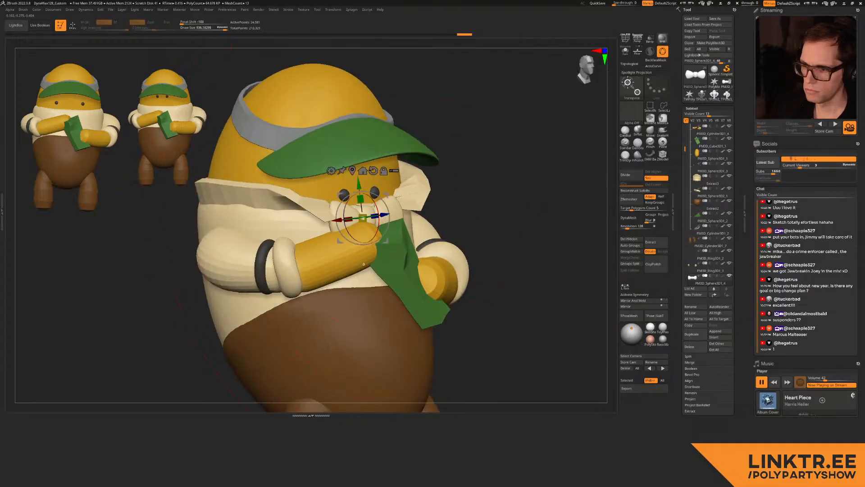
# Step: Fill the bow tie with a muted red colour
pyautogui.press('q')
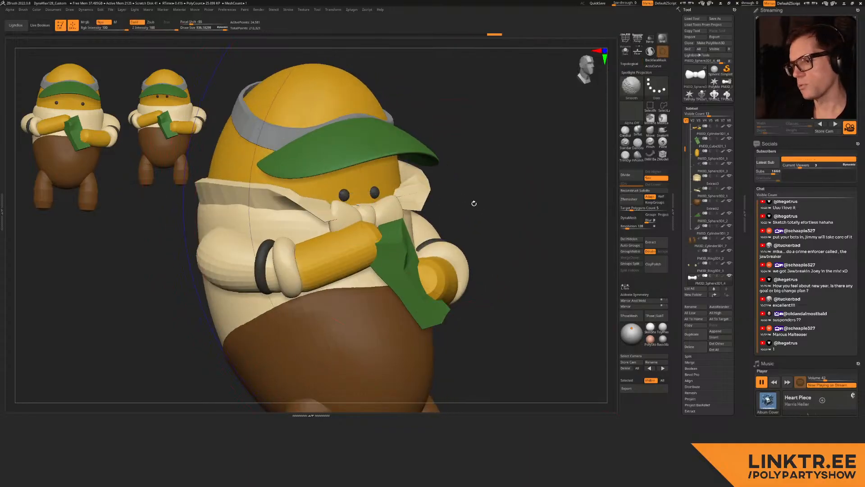
pyautogui.hotkey('ctrl', 'c')
pyautogui.moveTo(470, 242); pyautogui.dragTo(462, 242)
pyautogui.click(482, 223)
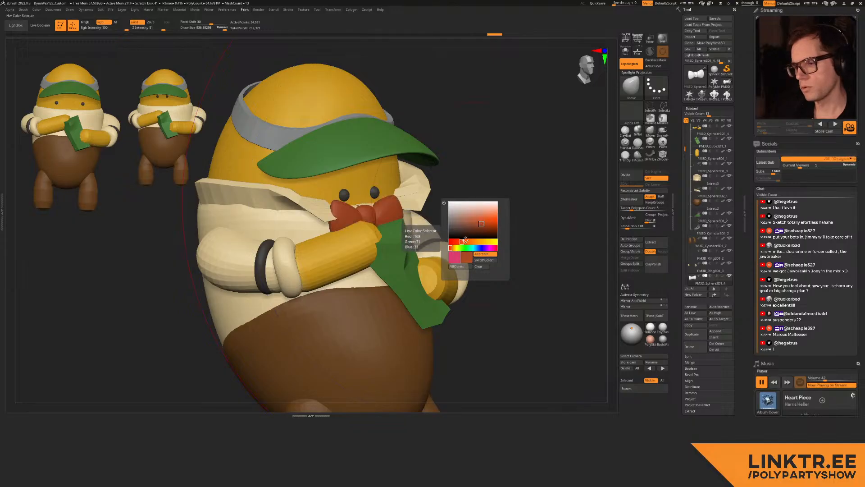
pyautogui.click(459, 267)
# Step: Select the shirt collar and flip it upside down so its points fold over the shirt
pyautogui.keyDown('alt'); pyautogui.moveTo(452, 199); pyautogui.dragTo(416, 212); pyautogui.keyUp('alt')
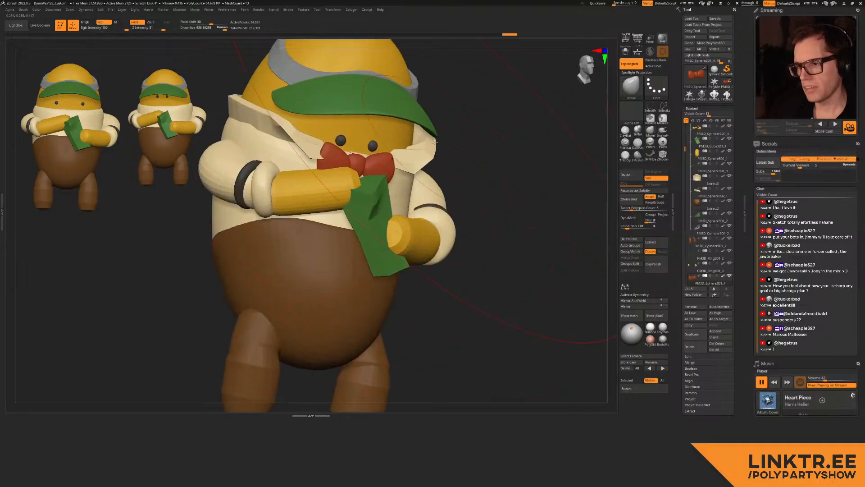
pyautogui.moveTo(433, 153); pyautogui.dragTo(444, 151)
pyautogui.keyDown('alt'); pyautogui.click(445, 150); pyautogui.keyUp('alt')
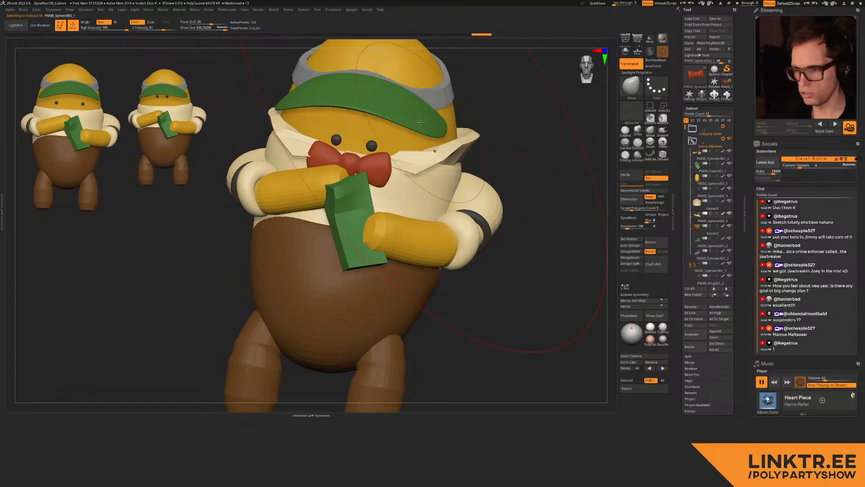
pyautogui.press('w')
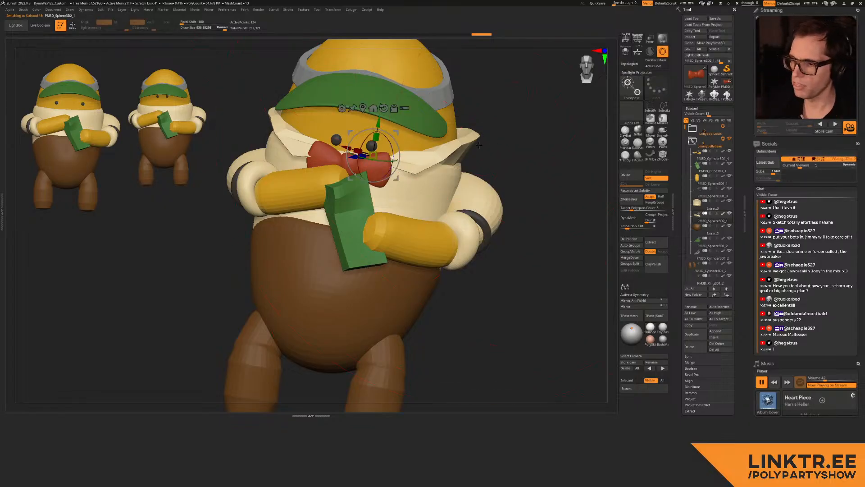
pyautogui.moveTo(396, 130)
pyautogui.mouseDown()
pyautogui.moveTo(478, 139)
pyautogui.moveTo(396, 154)
pyautogui.moveTo(399, 135)
pyautogui.mouseUp()
pyautogui.moveTo(329, 140); pyautogui.dragTo(315, 156, button='right')
pyautogui.keyDown('alt'); pyautogui.moveTo(315, 155); pyautogui.dragTo(414, 152, button='right'); pyautogui.keyUp('alt')
pyautogui.hotkey('shift', 'f')
pyautogui.moveTo(399, 142)
pyautogui.mouseDown()
pyautogui.moveTo(379, 131)
pyautogui.moveTo(341, 152)
pyautogui.mouseUp()
pyautogui.moveTo(379, 131); pyautogui.dragTo(384, 131)
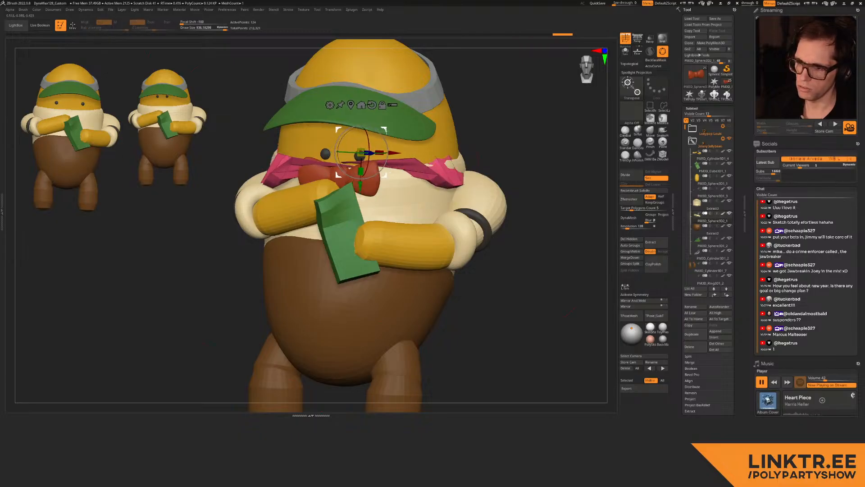
# Step: Reshape the flipped collar around the neck with the Move brush, adjusting the brush size for the front points
pyautogui.press('q')
pyautogui.keyDown('ctrl'); pyautogui.moveTo(444, 180); pyautogui.dragTo(448, 146, button='right'); pyautogui.keyUp('ctrl')
pyautogui.hotkey('shift', 'f')
pyautogui.moveTo(455, 149); pyautogui.dragTo(469, 216)
pyautogui.press('s')
pyautogui.moveTo(324, 147); pyautogui.dragTo(315, 138)
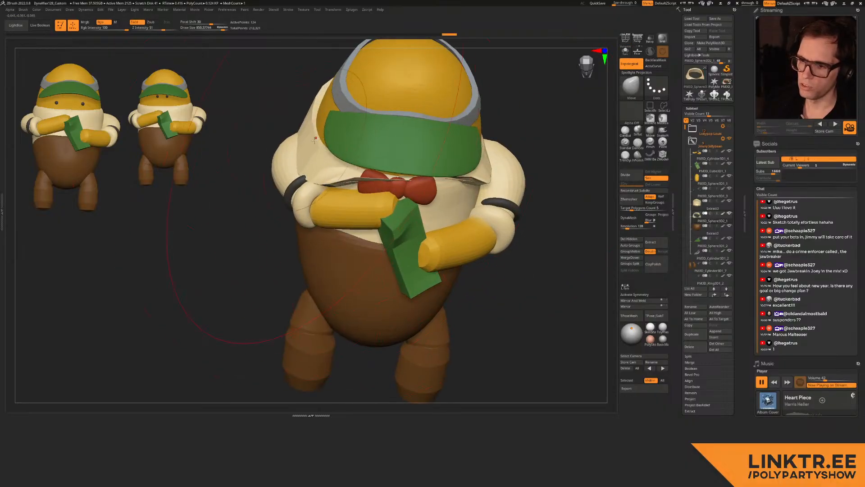
pyautogui.moveTo(506, 116); pyautogui.dragTo(442, 158)
pyautogui.moveTo(411, 116); pyautogui.dragTo(419, 111)
pyautogui.moveTo(366, 97); pyautogui.dragTo(368, 91)
pyautogui.moveTo(368, 91); pyautogui.dragTo(358, 130, button='right')
pyautogui.moveTo(324, 74); pyautogui.dragTo(323, 67)
pyautogui.moveTo(307, 234)
pyautogui.mouseDown(button='right')
pyautogui.moveTo(311, 194)
pyautogui.moveTo(355, 114)
pyautogui.mouseUp(button='right')
pyautogui.press('s')
pyautogui.moveTo(354, 113); pyautogui.dragTo(347, 111)
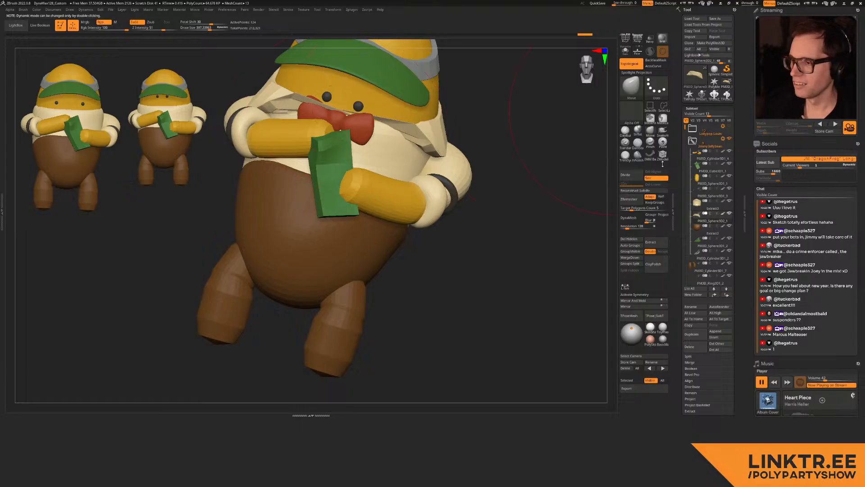
# Step: DynaMesh the collar, thicken it with the Inflate brush, and smooth its front edges
pyautogui.click(635, 221)
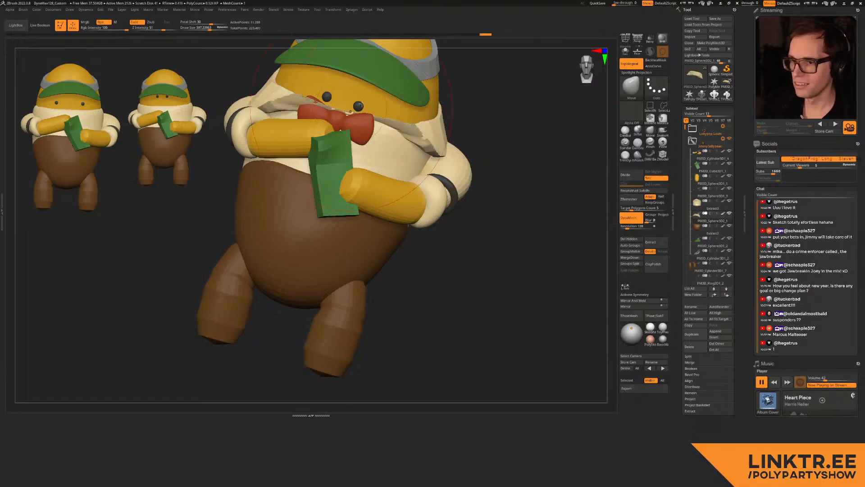
pyautogui.click(638, 130)
pyautogui.moveTo(303, 97)
pyautogui.mouseDown()
pyautogui.moveTo(282, 100)
pyautogui.moveTo(316, 103)
pyautogui.mouseUp()
pyautogui.moveTo(388, 124); pyautogui.dragTo(428, 142)
pyautogui.keyDown('ctrl'); pyautogui.moveTo(529, 122); pyautogui.dragTo(509, 151); pyautogui.keyUp('ctrl')
pyautogui.keyDown('shift'); pyautogui.moveTo(432, 144); pyautogui.dragTo(388, 124); pyautogui.keyUp('shift')
pyautogui.moveTo(315, 101)
pyautogui.keyDown('shift'); pyautogui.mouseDown()
pyautogui.moveTo(277, 101)
pyautogui.moveTo(311, 102)
pyautogui.mouseUp(); pyautogui.keyUp('shift')
pyautogui.moveTo(317, 130)
pyautogui.keyDown('ctrl'); pyautogui.mouseDown(button='right')
pyautogui.moveTo(321, 92)
pyautogui.moveTo(356, 106)
pyautogui.moveTo(363, 244)
pyautogui.moveTo(334, 145)
pyautogui.moveTo(345, 143)
pyautogui.moveTo(333, 142)
pyautogui.mouseUp(button='right'); pyautogui.keyUp('ctrl')
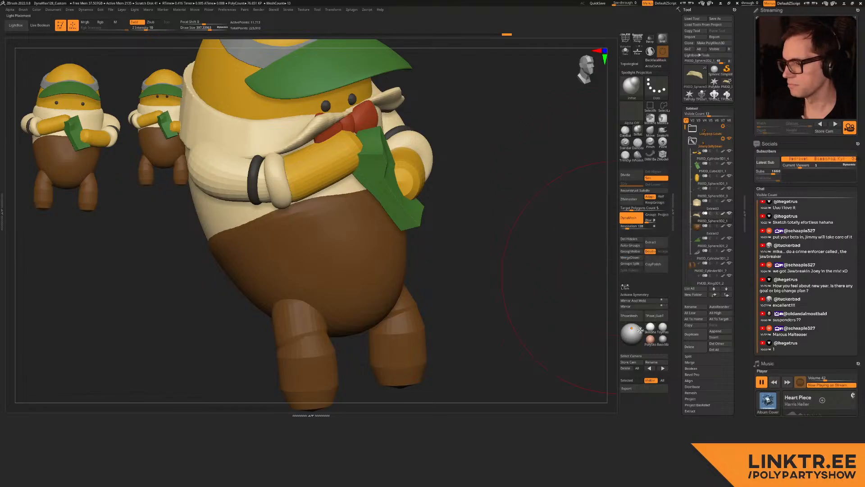
# Step: Delete the collar subtool
pyautogui.click(693, 347)
pyautogui.click(643, 357)
# Step: Select the sleeves and puff out both upper arms with the Inflate brush
pyautogui.keyDown('alt'); pyautogui.moveTo(440, 250); pyautogui.dragTo(416, 193); pyautogui.keyUp('alt')
pyautogui.keyDown('ctrl'); pyautogui.moveTo(416, 192); pyautogui.dragTo(323, 113, button='right'); pyautogui.keyUp('ctrl')
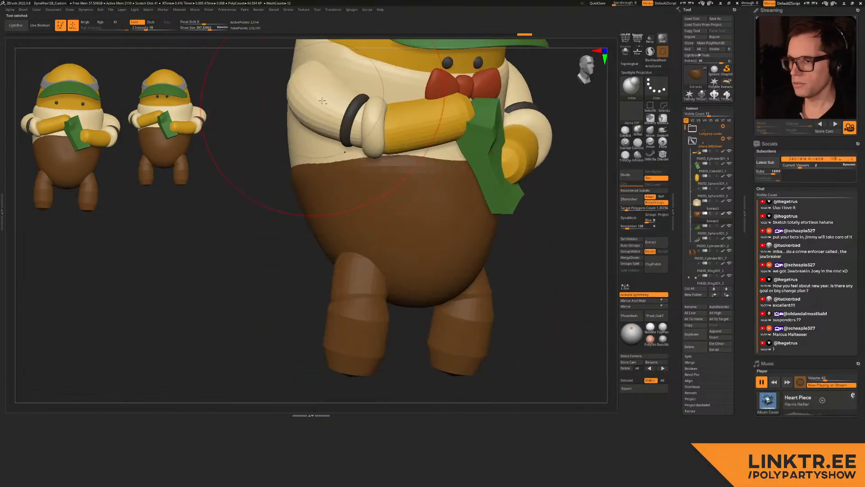
pyautogui.keyDown('alt'); pyautogui.click(336, 101); pyautogui.keyUp('alt')
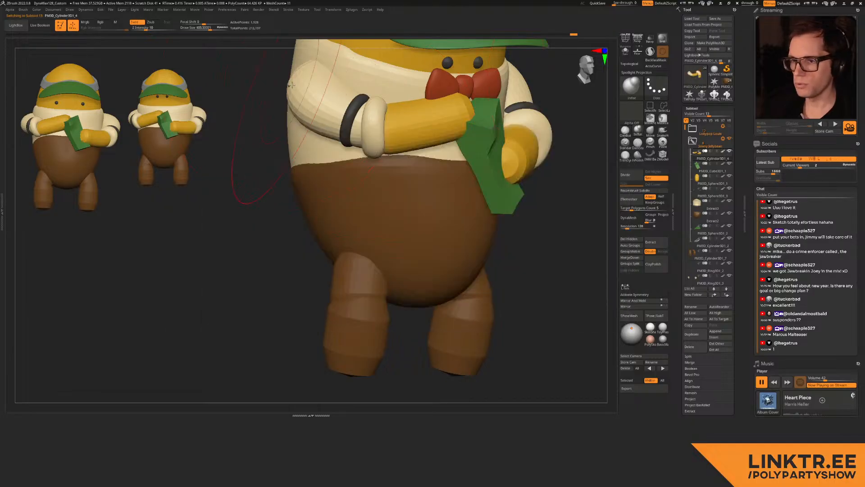
pyautogui.keyDown('ctrl'); pyautogui.moveTo(335, 99); pyautogui.dragTo(554, 132, button='right'); pyautogui.keyUp('ctrl')
pyautogui.moveTo(554, 131); pyautogui.dragTo(460, 165, button='right')
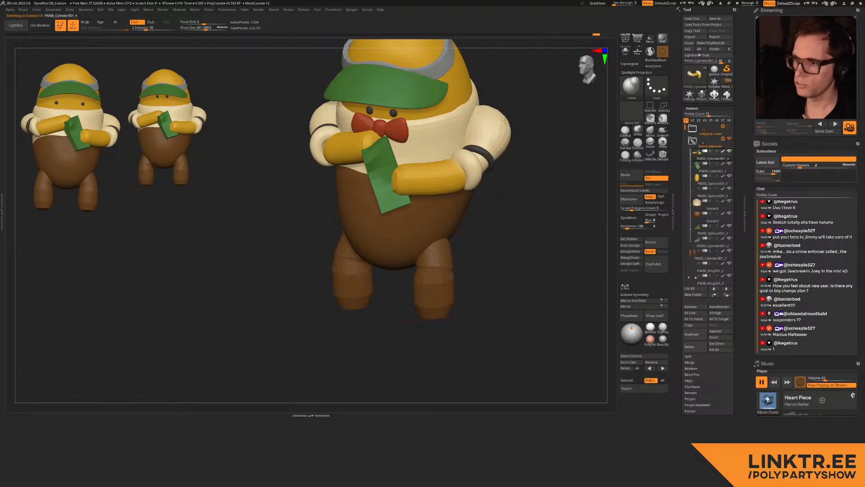
pyautogui.moveTo(495, 128); pyautogui.dragTo(309, 107, button='right')
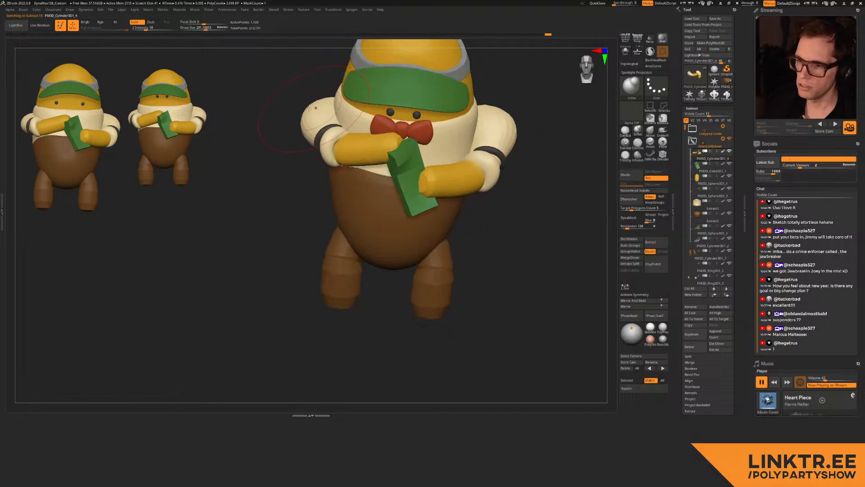
pyautogui.moveTo(465, 130); pyautogui.dragTo(281, 109, button='right')
pyautogui.moveTo(297, 141); pyautogui.dragTo(463, 131, button='right')
# Step: Select the cream sleeve cuffs and thicken them with the Inflate brush
pyautogui.keyDown('alt'); pyautogui.click(465, 131); pyautogui.keyUp('alt')
pyautogui.press('s')
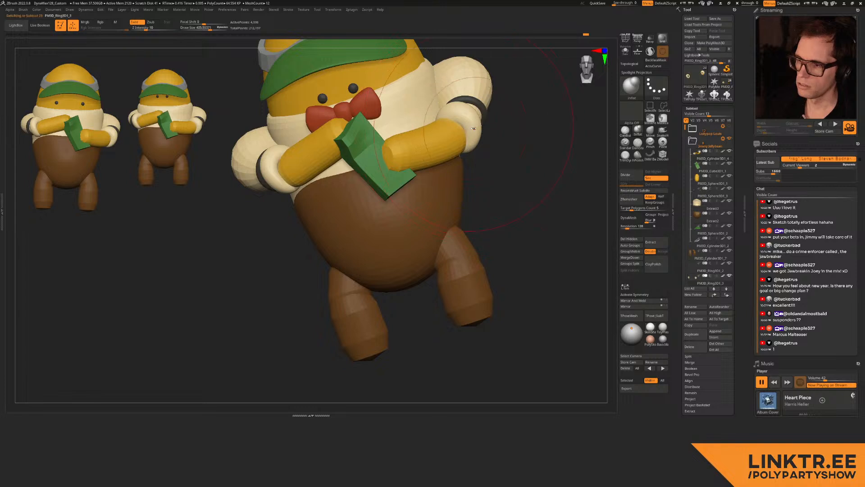
pyautogui.press('s')
pyautogui.moveTo(470, 130); pyautogui.dragTo(465, 134)
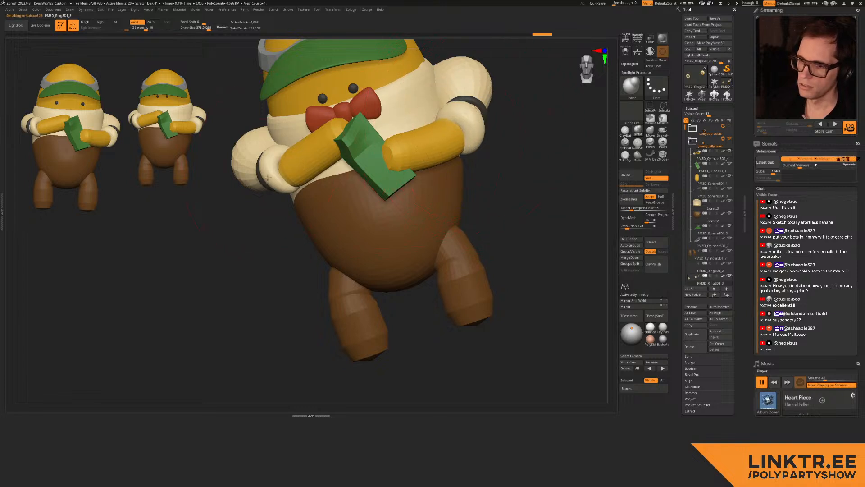
pyautogui.moveTo(267, 172); pyautogui.dragTo(263, 169)
pyautogui.keyDown('ctrl'); pyautogui.moveTo(263, 169); pyautogui.dragTo(262, 131, button='right'); pyautogui.keyUp('ctrl')
pyautogui.moveTo(261, 130); pyautogui.dragTo(310, 214, button='right')
# Step: Reshape the sleeve cuffs around the forearms with the Move brush at varying brush sizes
pyautogui.click(649, 130)
pyautogui.press('s')
pyautogui.moveTo(328, 187); pyautogui.dragTo(313, 183)
pyautogui.moveTo(312, 184); pyautogui.dragTo(267, 180, button='right')
pyautogui.press('s')
pyautogui.moveTo(308, 205); pyautogui.dragTo(304, 205)
pyautogui.moveTo(264, 169); pyautogui.dragTo(271, 177)
pyautogui.moveTo(271, 177); pyautogui.dragTo(253, 174, button='right')
pyautogui.moveTo(267, 174); pyautogui.dragTo(268, 184)
pyautogui.moveTo(406, 225); pyautogui.dragTo(464, 230, button='right')
pyautogui.keyDown('alt'); pyautogui.moveTo(464, 230); pyautogui.dragTo(428, 192, button='right'); pyautogui.keyUp('alt')
pyautogui.press('s')
pyautogui.moveTo(419, 196)
pyautogui.mouseDown()
pyautogui.moveTo(457, 172)
pyautogui.moveTo(447, 177)
pyautogui.moveTo(442, 162)
pyautogui.mouseUp()
# Step: Clear the snapshots of earlier versions from the canvas and bring the character closer into view
pyautogui.moveTo(424, 210)
pyautogui.keyDown('ctrl'); pyautogui.mouseDown(button='right')
pyautogui.moveTo(421, 155)
pyautogui.moveTo(406, 164)
pyautogui.moveTo(387, 158)
pyautogui.moveTo(425, 162)
pyautogui.moveTo(433, 175)
pyautogui.moveTo(464, 170)
pyautogui.moveTo(448, 188)
pyautogui.moveTo(515, 166)
pyautogui.moveTo(461, 199)
pyautogui.moveTo(469, 174)
pyautogui.mouseUp(button='right'); pyautogui.keyUp('ctrl')
pyautogui.press('ctrl')
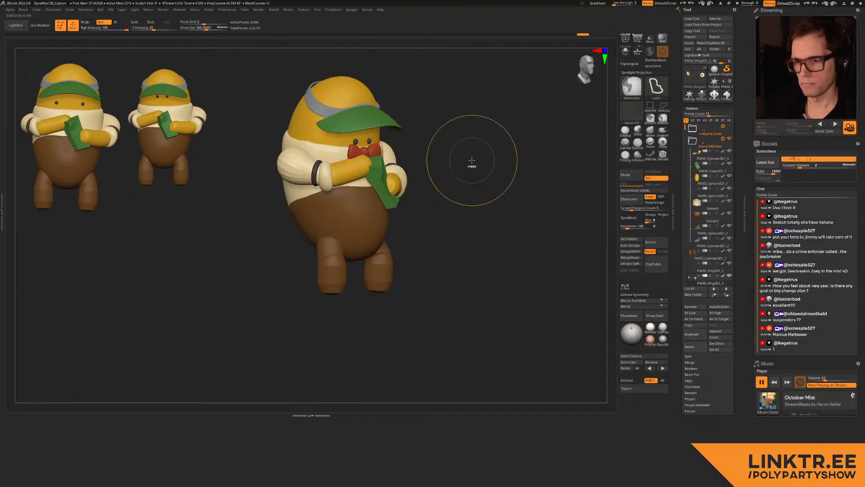
pyautogui.hotkey('ctrl', 'n')
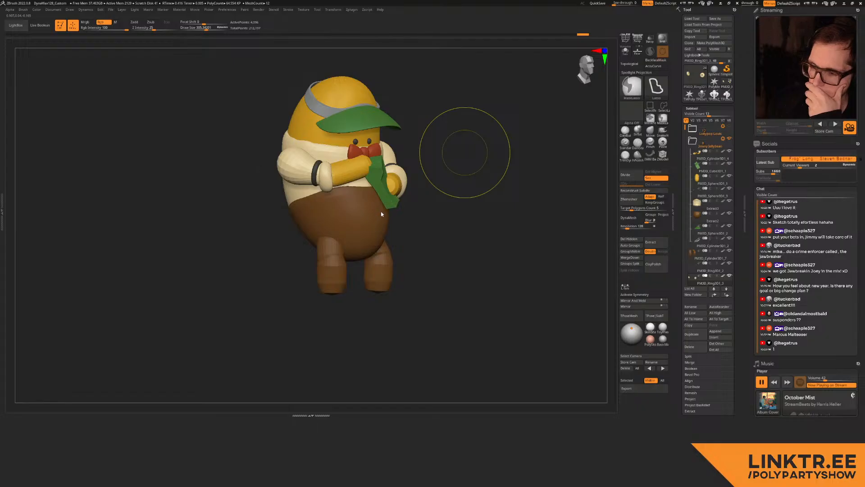
pyautogui.moveTo(476, 145); pyautogui.dragTo(444, 195)
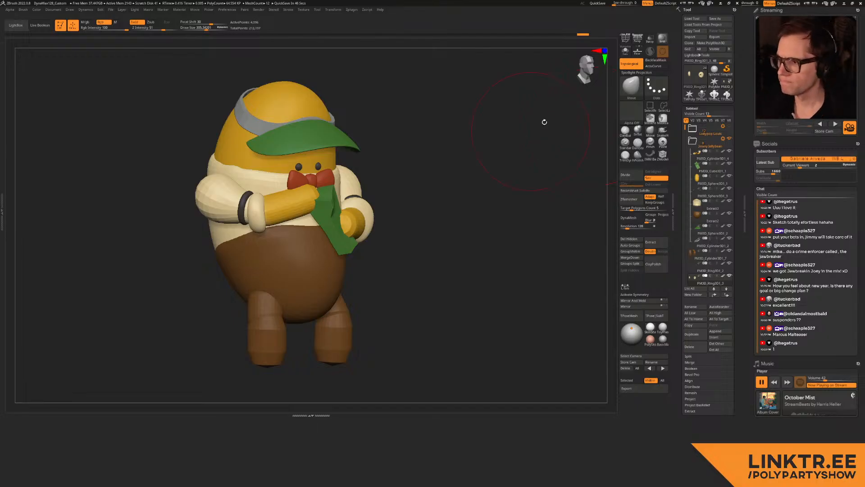
# Step: Hide the Jimmy Jellybean folder and move the loose legs, cuffs and bow tie subtools into it
pyautogui.click(691, 142)
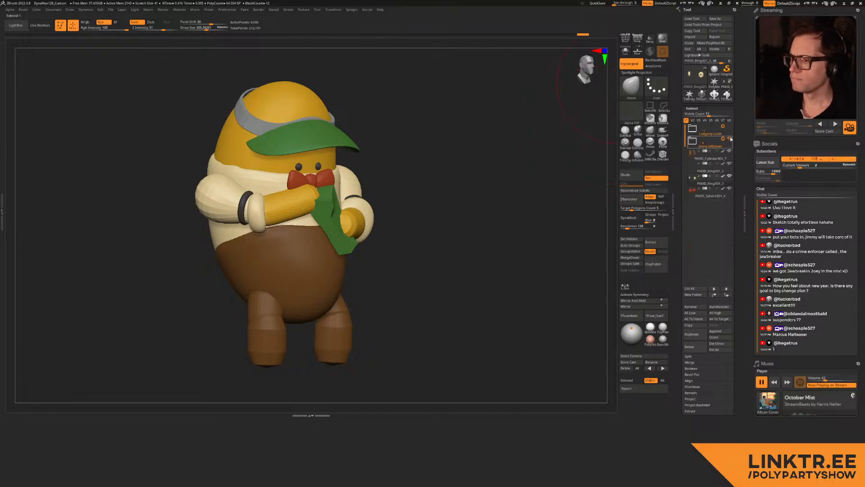
pyautogui.click(730, 138)
pyautogui.click(695, 164)
pyautogui.click(699, 152)
pyautogui.moveTo(701, 151); pyautogui.dragTo(696, 144)
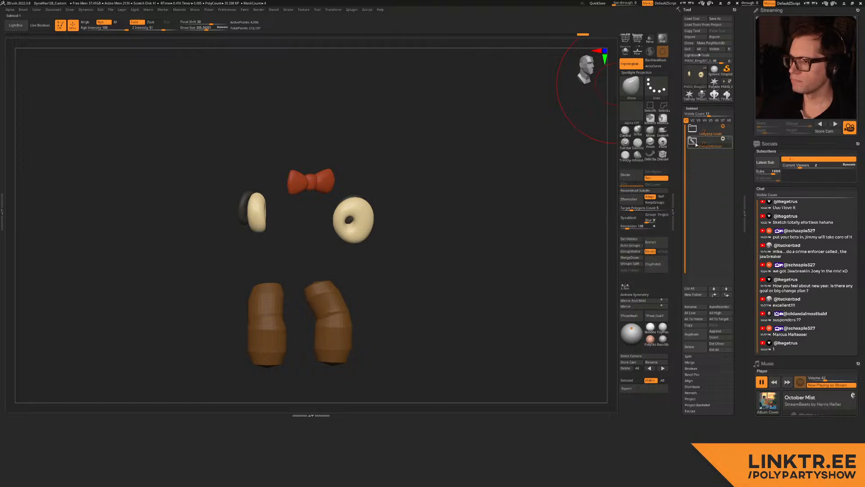
# Step: Show the lollipop character's folder and take a canvas snapshot of that character for comparison
pyautogui.click(694, 129)
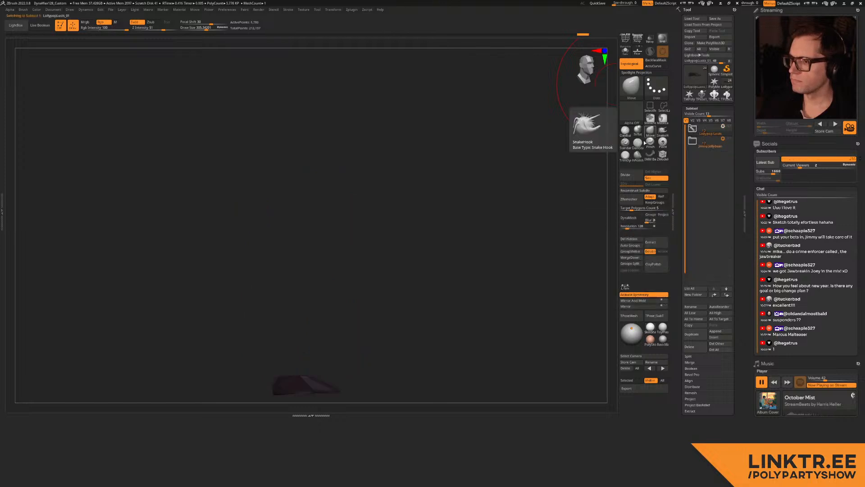
pyautogui.click(728, 128)
pyautogui.keyDown('alt'); pyautogui.moveTo(444, 233); pyautogui.dragTo(328, 222); pyautogui.keyUp('alt')
pyautogui.moveTo(401, 226); pyautogui.dragTo(535, 234)
pyautogui.hotkey('shift', 's')
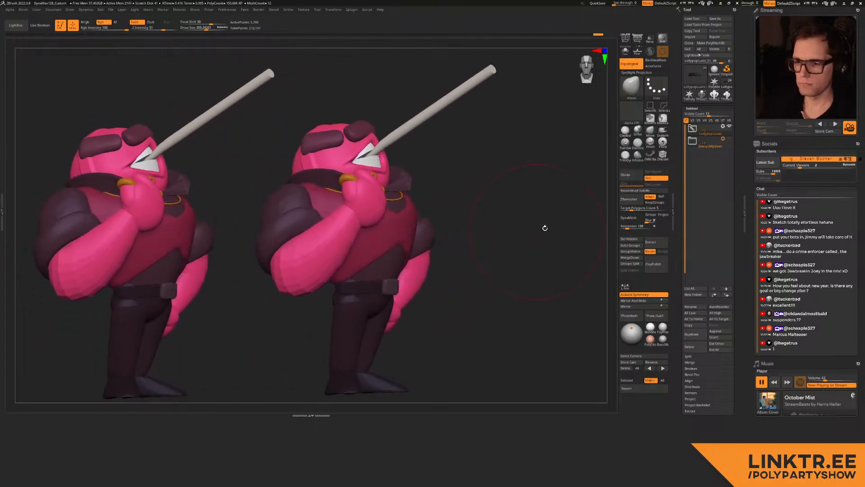
# Step: Show the Jimmy Jellybean folder and gather its parts into a single temporary mesh for transposing
pyautogui.click(727, 139)
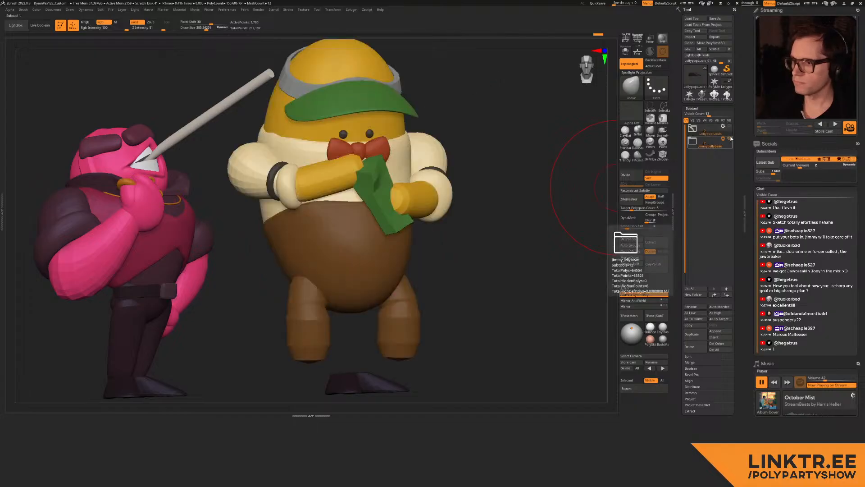
pyautogui.click(692, 144)
pyautogui.click(694, 145)
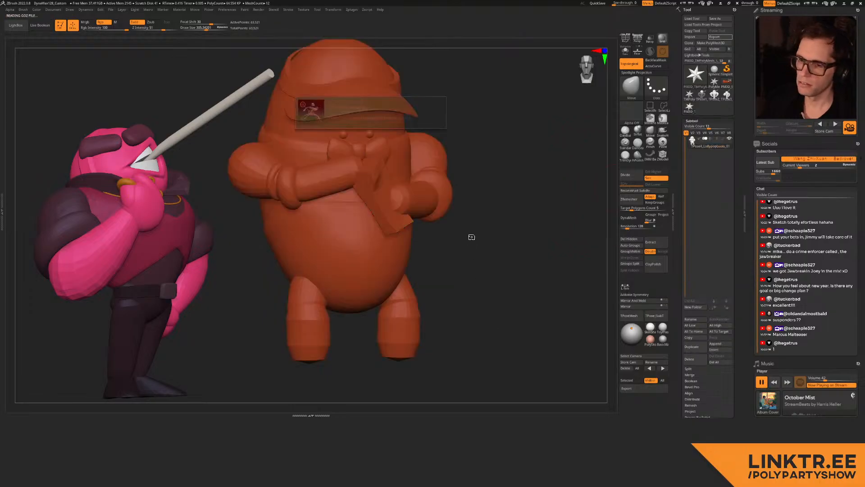
# Step: Scale the jelly bean character down and lower it until its feet stand level with the lollipop character's
pyautogui.click(663, 53)
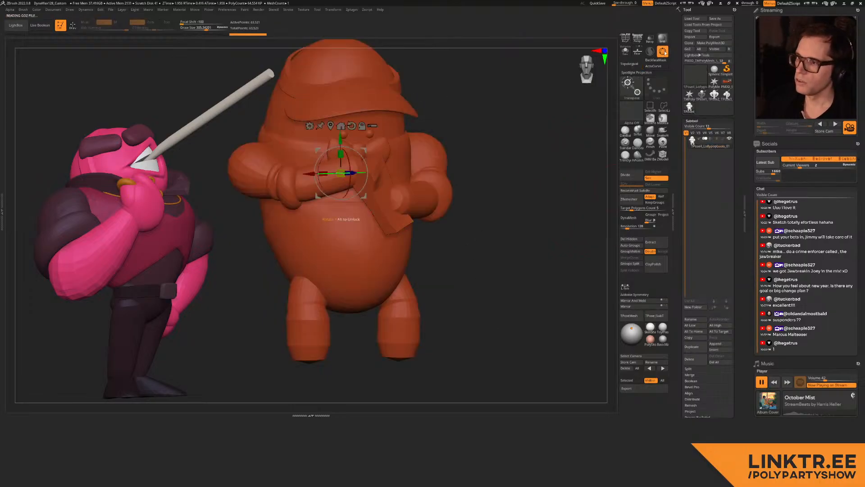
pyautogui.moveTo(342, 172); pyautogui.dragTo(319, 189)
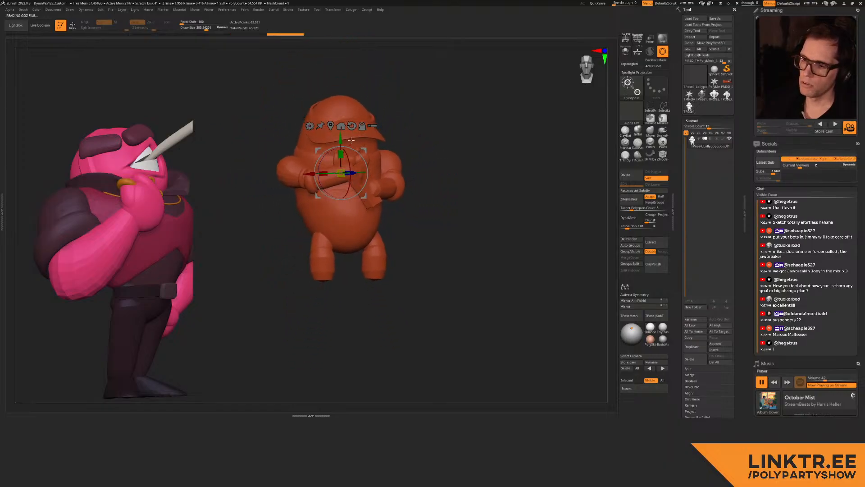
pyautogui.moveTo(339, 141); pyautogui.dragTo(343, 249)
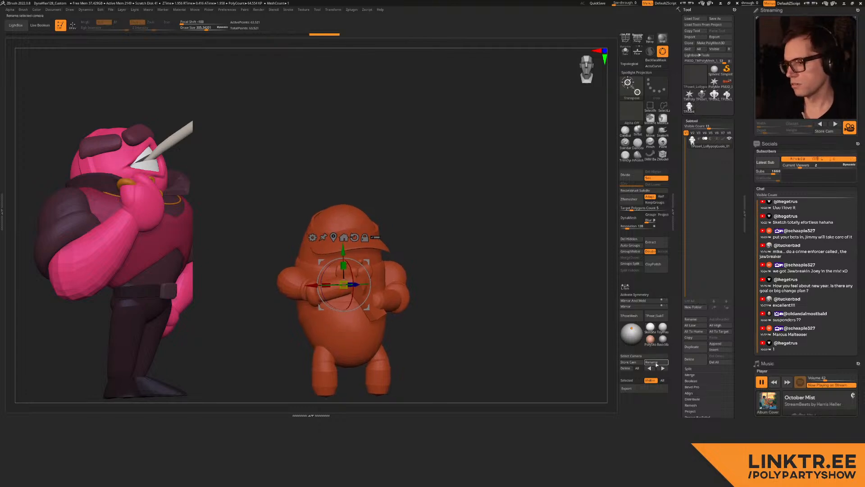
# Step: Transfer the scaled and lowered pose from the temporary mesh back to the jelly bean character's separate subtools
pyautogui.click(654, 315)
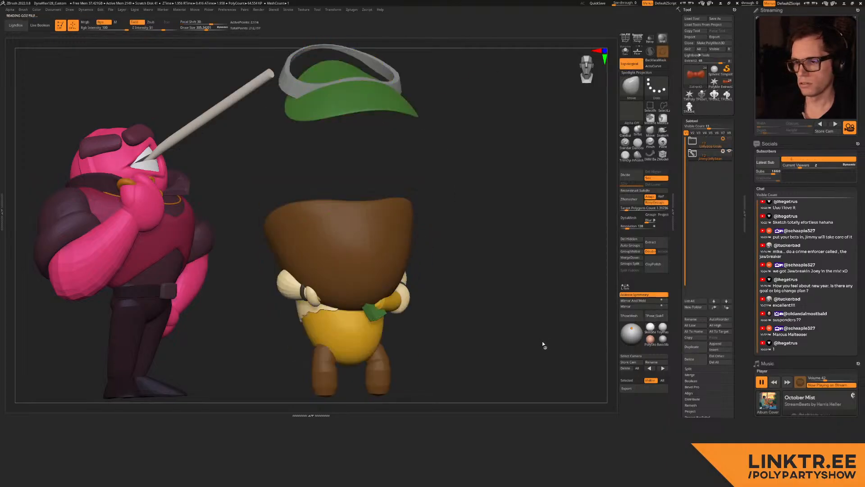
pyautogui.moveTo(452, 279); pyautogui.dragTo(418, 269)
pyautogui.keyDown('alt'); pyautogui.moveTo(424, 324); pyautogui.dragTo(443, 198); pyautogui.keyUp('alt')
pyautogui.moveTo(452, 241); pyautogui.dragTo(426, 237)
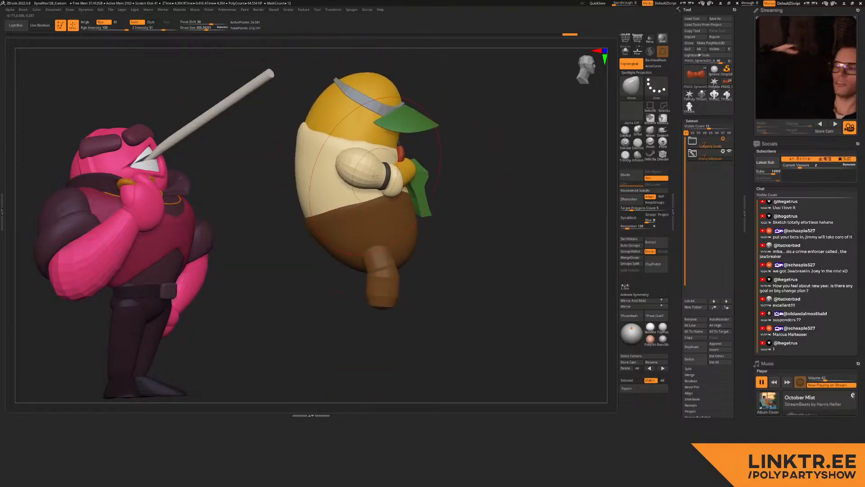
# Step: Shift the jelly bean's legs backward beneath the body and rotate them slightly around the hips
pyautogui.keyDown('alt'); pyautogui.click(380, 266); pyautogui.keyUp('alt')
pyautogui.press('w')
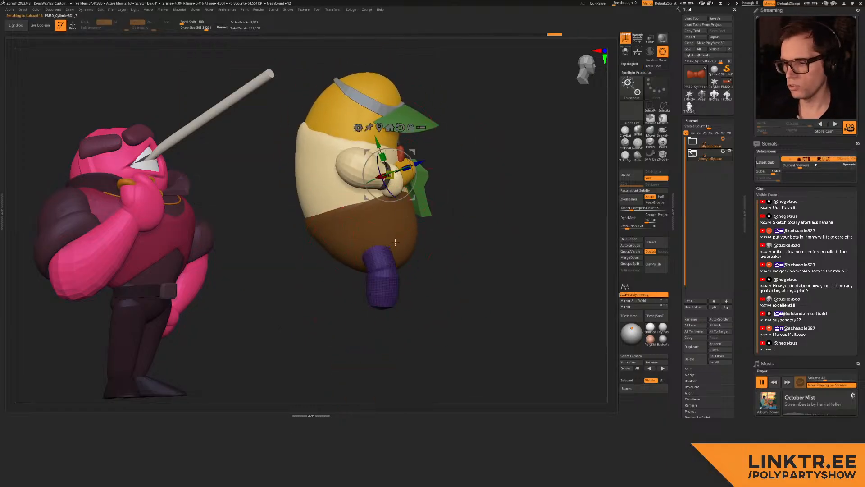
pyautogui.moveTo(414, 153)
pyautogui.keyDown('alt'); pyautogui.mouseDown()
pyautogui.moveTo(400, 221)
pyautogui.moveTo(377, 219)
pyautogui.moveTo(377, 233)
pyautogui.mouseUp(); pyautogui.keyUp('alt')
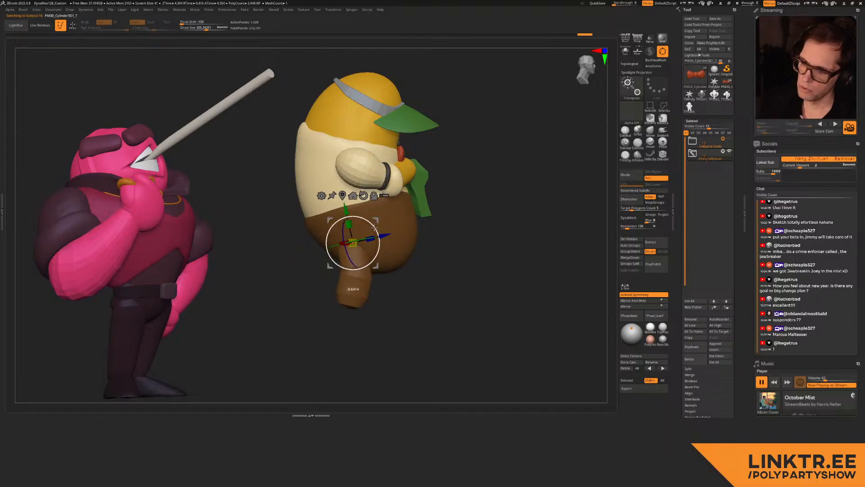
pyautogui.press('q')
pyautogui.moveTo(276, 199)
pyautogui.mouseDown()
pyautogui.moveTo(436, 208)
pyautogui.moveTo(348, 195)
pyautogui.mouseUp()
pyautogui.moveTo(365, 205)
pyautogui.mouseDown(button='right')
pyautogui.moveTo(422, 214)
pyautogui.moveTo(372, 214)
pyautogui.mouseUp(button='right')
pyautogui.press('w')
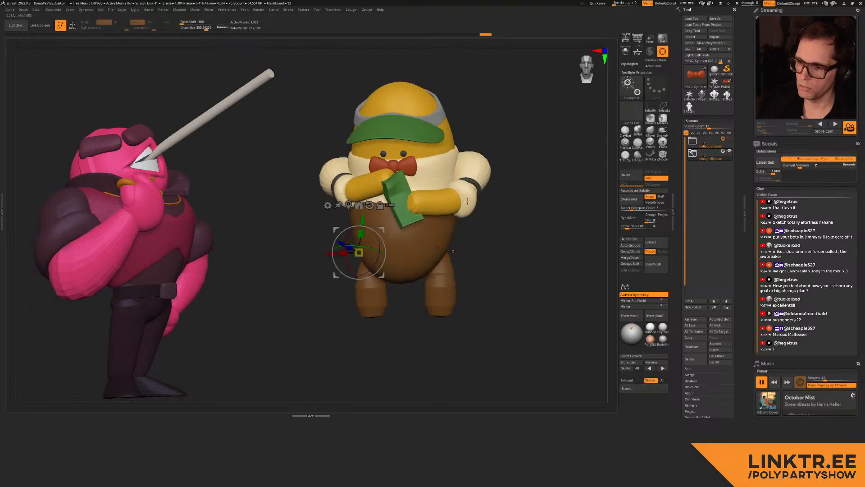
pyautogui.press('q')
pyautogui.moveTo(499, 197)
pyautogui.mouseDown(button='right')
pyautogui.moveTo(467, 205)
pyautogui.moveTo(478, 186)
pyautogui.mouseUp(button='right')
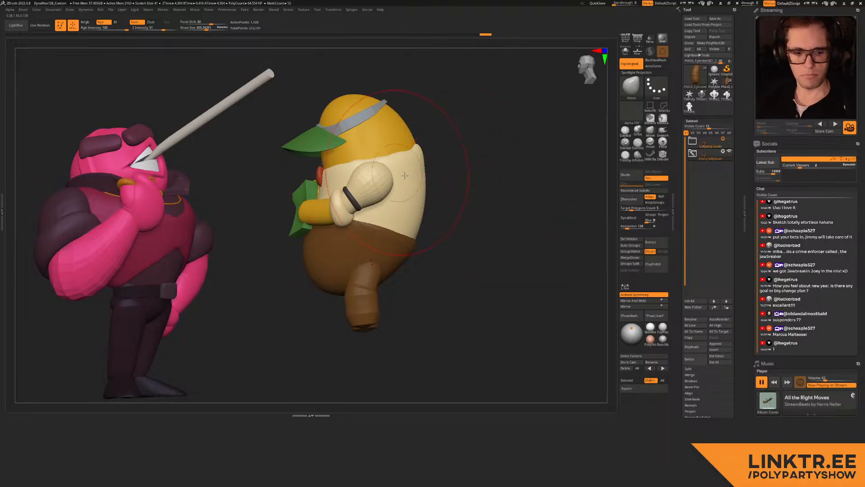
# Step: Slim both legs symmetrically with the Move brush by pulling in their outer sides and adjusting the knee area
pyautogui.keyDown('shift'); pyautogui.moveTo(427, 228); pyautogui.dragTo(335, 215); pyautogui.keyUp('shift')
pyautogui.moveTo(335, 215); pyautogui.dragTo(319, 265, button='right')
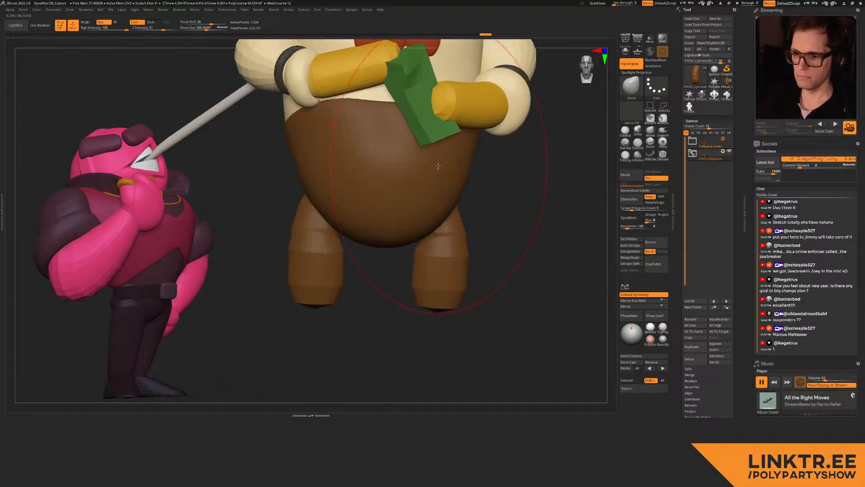
pyautogui.press('b')
pyautogui.click(342, 243)
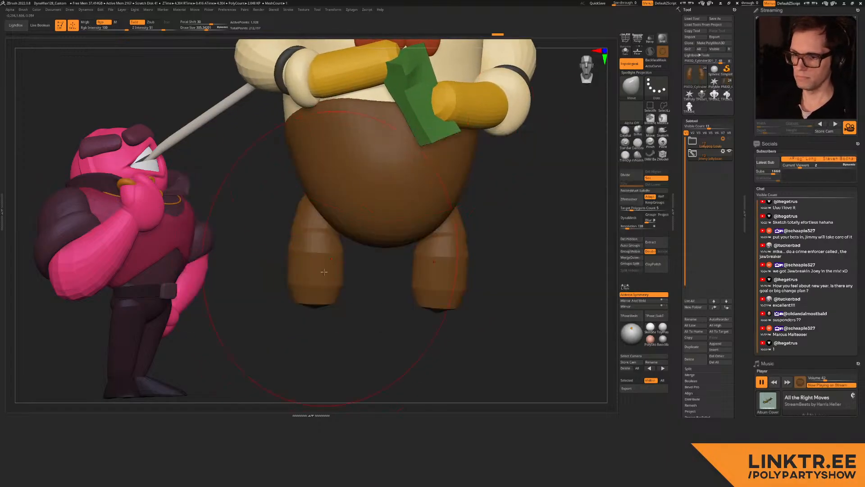
pyautogui.moveTo(289, 269); pyautogui.dragTo(303, 269)
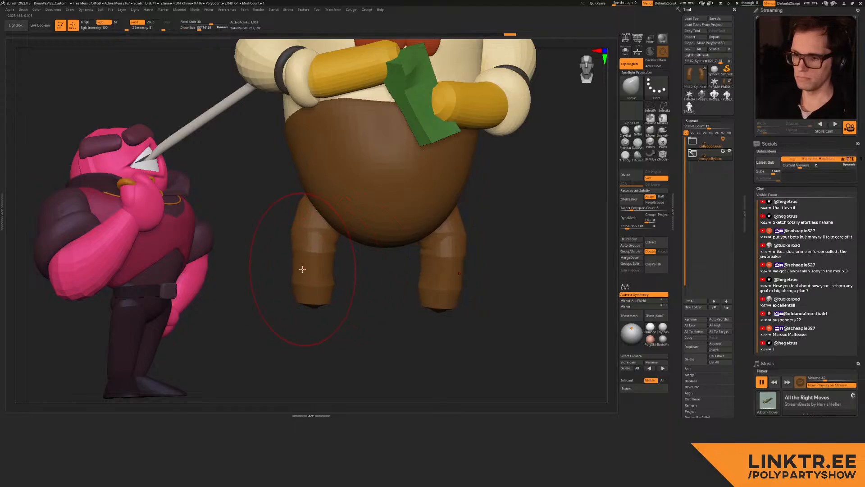
pyautogui.moveTo(294, 224); pyautogui.dragTo(318, 229)
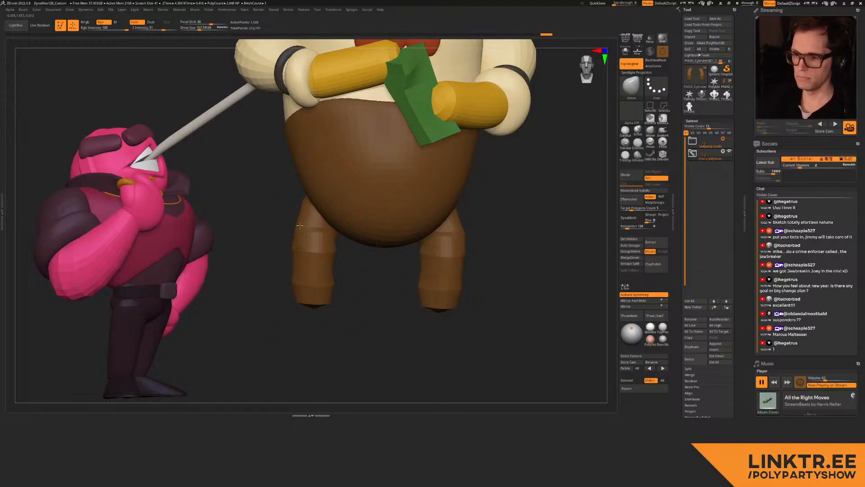
pyautogui.moveTo(292, 260); pyautogui.dragTo(292, 239)
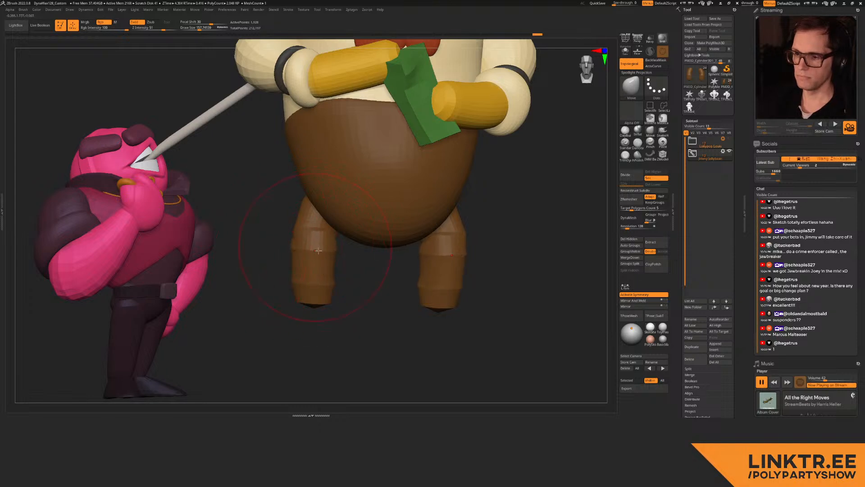
# Step: Examine the jelly bean character from the front and both sides, comparing its proportions and silhouette with the lollipop character
pyautogui.moveTo(321, 288)
pyautogui.keyDown('ctrl'); pyautogui.mouseDown(button='right')
pyautogui.moveTo(311, 228)
pyautogui.moveTo(345, 229)
pyautogui.moveTo(400, 209)
pyautogui.moveTo(372, 206)
pyautogui.moveTo(404, 207)
pyautogui.moveTo(420, 244)
pyautogui.mouseUp(button='right'); pyautogui.keyUp('ctrl')
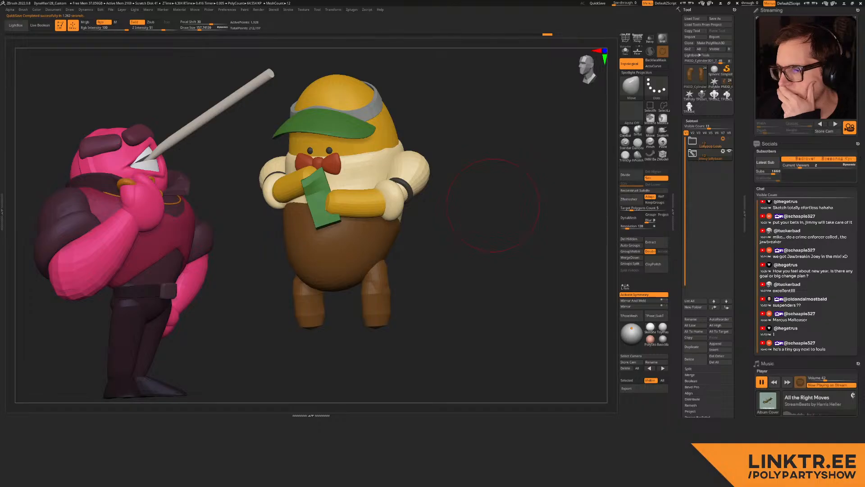
pyautogui.moveTo(270, 230)
pyautogui.mouseDown()
pyautogui.moveTo(375, 163)
pyautogui.moveTo(316, 180)
pyautogui.moveTo(321, 172)
pyautogui.mouseUp()
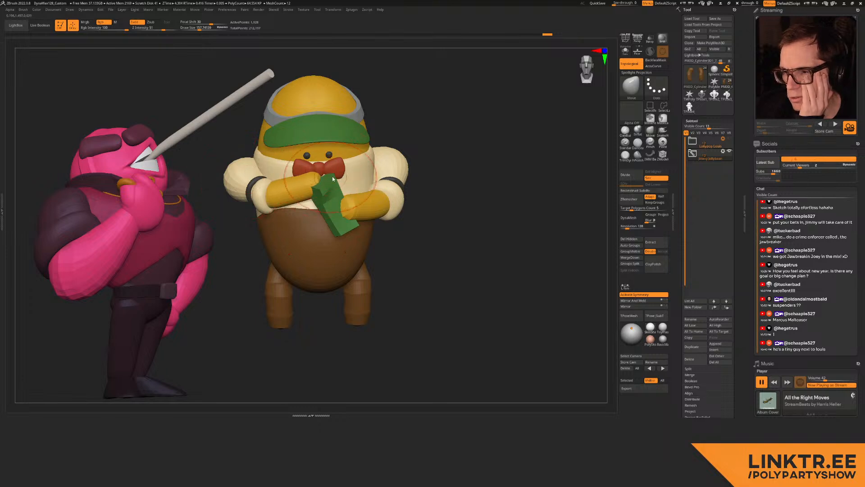
pyautogui.moveTo(329, 179); pyautogui.dragTo(353, 153)
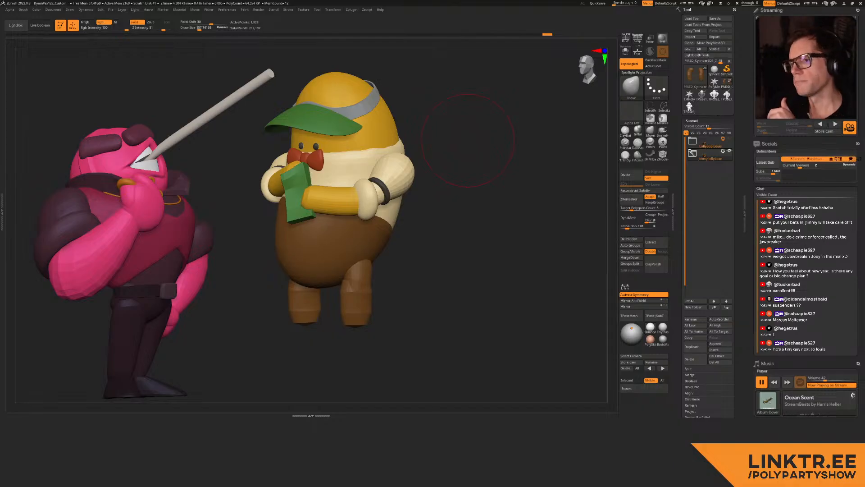
pyautogui.moveTo(467, 141); pyautogui.dragTo(500, 199)
pyautogui.moveTo(445, 229)
pyautogui.keyDown('alt'); pyautogui.mouseDown()
pyautogui.moveTo(456, 207)
pyautogui.moveTo(429, 224)
pyautogui.moveTo(444, 232)
pyautogui.mouseUp(); pyautogui.keyUp('alt')
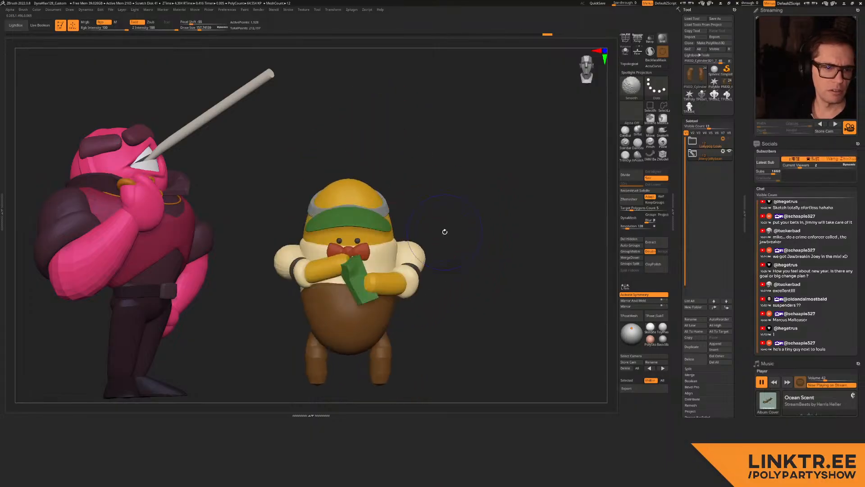
pyautogui.click(729, 138)
pyautogui.click(729, 139)
pyautogui.keyDown('alt'); pyautogui.moveTo(470, 204); pyautogui.dragTo(437, 216); pyautogui.keyUp('alt')
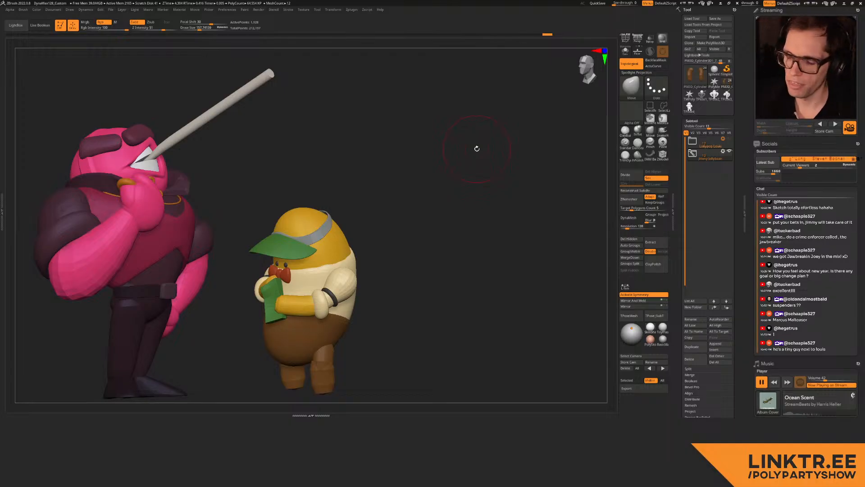
pyautogui.moveTo(334, 288); pyautogui.dragTo(308, 311, button='right')
pyautogui.keyDown('alt'); pyautogui.moveTo(308, 311); pyautogui.dragTo(311, 180, button='right'); pyautogui.keyUp('alt')
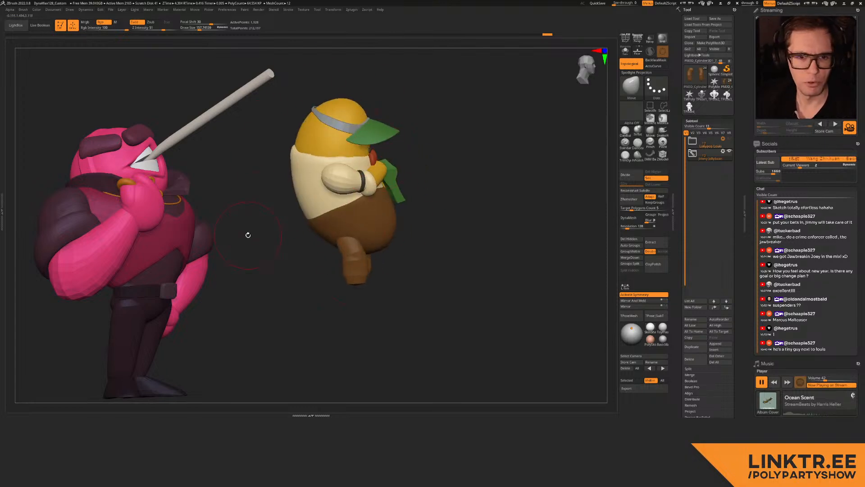
pyautogui.moveTo(334, 184)
pyautogui.mouseDown(button='right')
pyautogui.moveTo(323, 191)
pyautogui.moveTo(357, 185)
pyautogui.moveTo(369, 207)
pyautogui.moveTo(395, 173)
pyautogui.moveTo(407, 180)
pyautogui.moveTo(380, 149)
pyautogui.moveTo(441, 161)
pyautogui.moveTo(539, 140)
pyautogui.mouseUp(button='right')
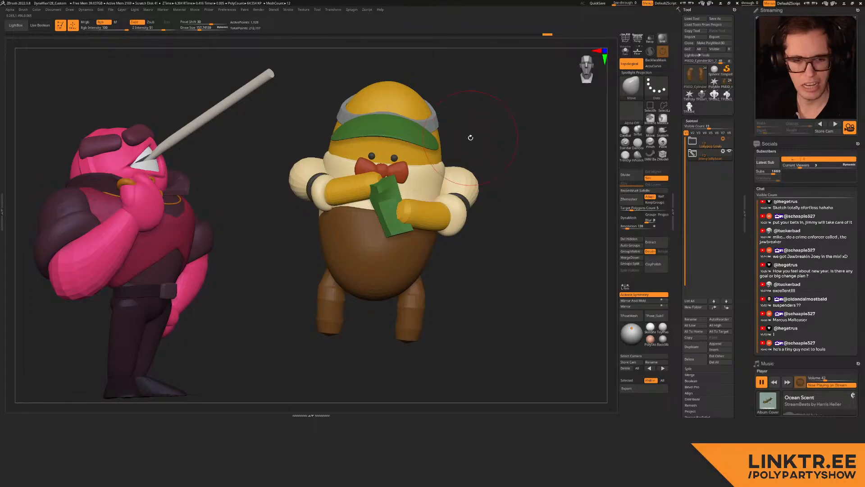
pyautogui.moveTo(432, 162)
pyautogui.mouseDown(button='right')
pyautogui.moveTo(476, 160)
pyautogui.moveTo(435, 185)
pyautogui.moveTo(421, 180)
pyautogui.moveTo(415, 212)
pyautogui.moveTo(468, 205)
pyautogui.moveTo(388, 194)
pyautogui.mouseUp(button='right')
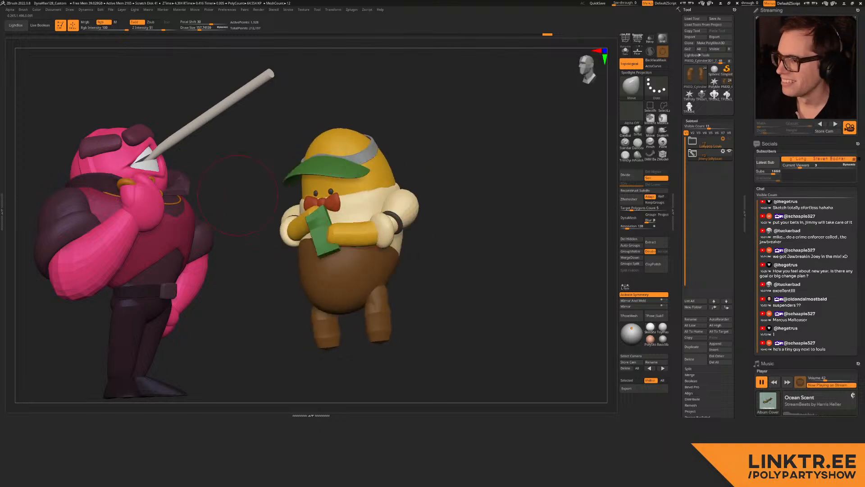
pyautogui.moveTo(238, 195)
pyautogui.mouseDown(button='right')
pyautogui.moveTo(420, 171)
pyautogui.moveTo(376, 154)
pyautogui.moveTo(369, 176)
pyautogui.moveTo(432, 171)
pyautogui.moveTo(416, 169)
pyautogui.moveTo(401, 148)
pyautogui.moveTo(425, 168)
pyautogui.mouseUp(button='right')
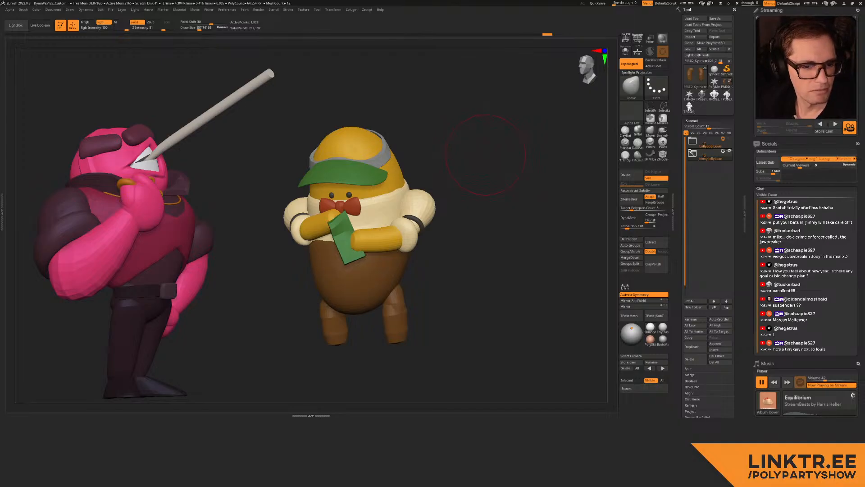
pyautogui.moveTo(475, 142); pyautogui.dragTo(306, 58)
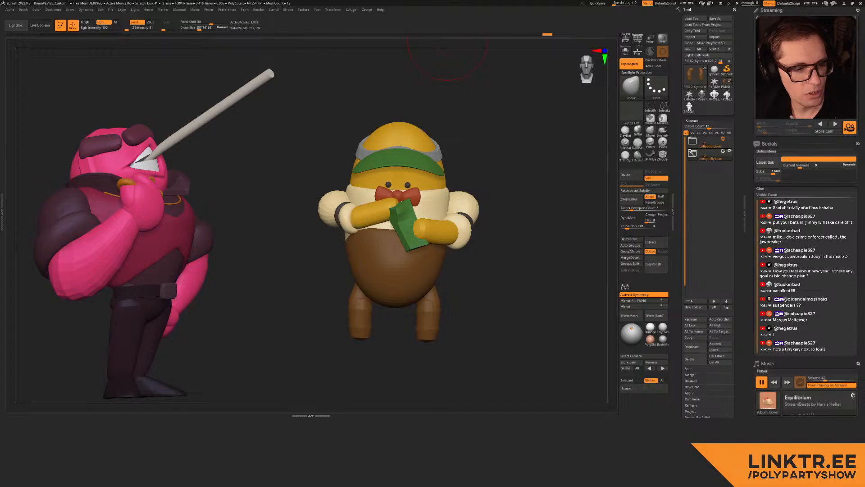
pyautogui.moveTo(447, 58); pyautogui.dragTo(263, 209)
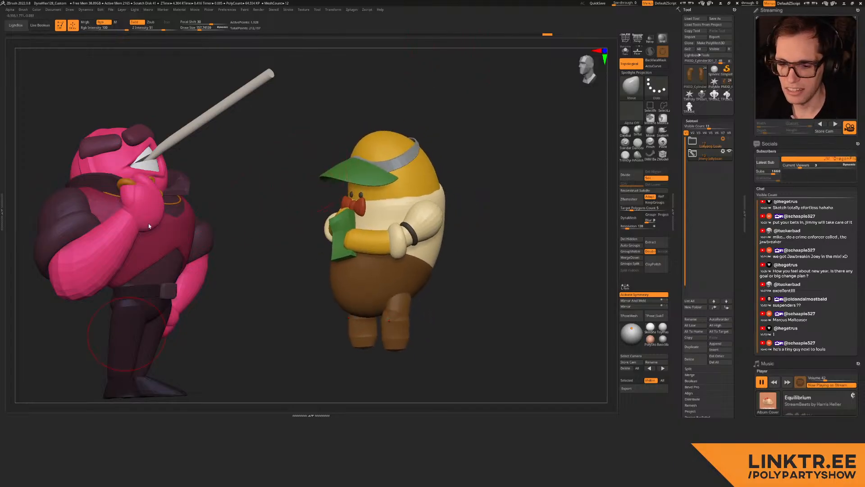